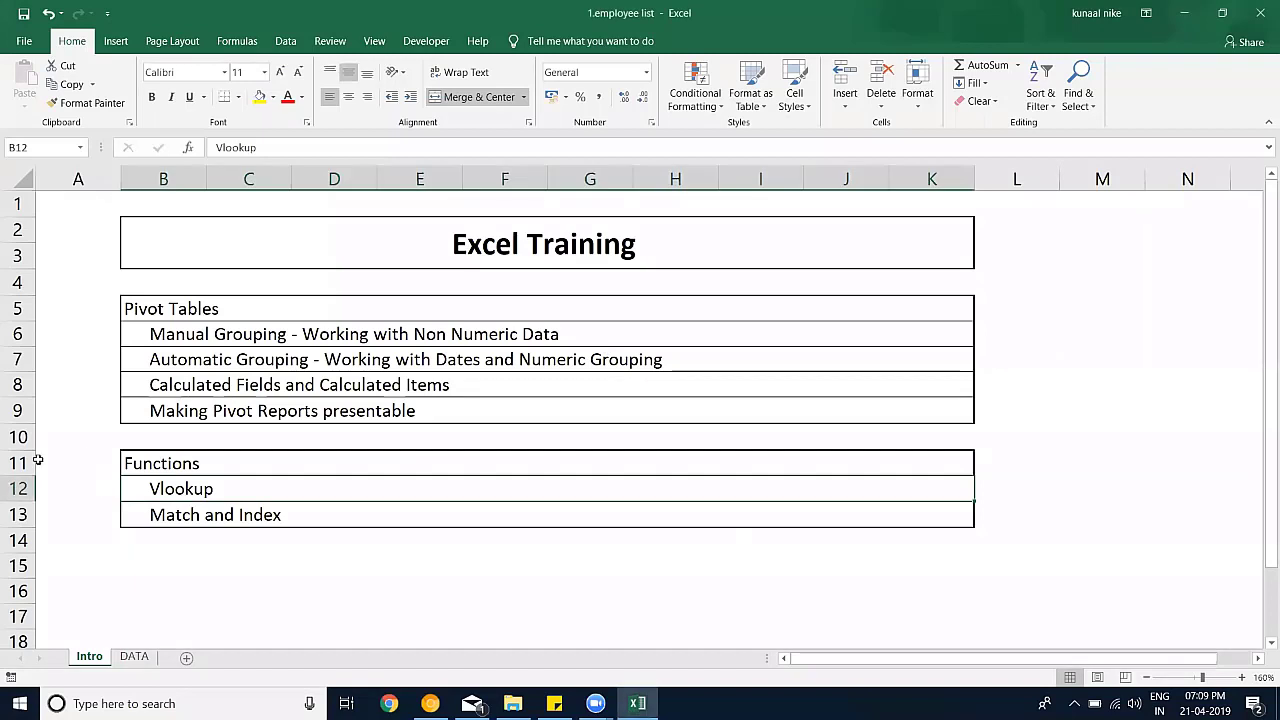
Hide Intro sheet rows 11–13 so only the four Pivot Tables topics show.
left_click_drag(30, 462, 80, 505)
right_click(84, 510)
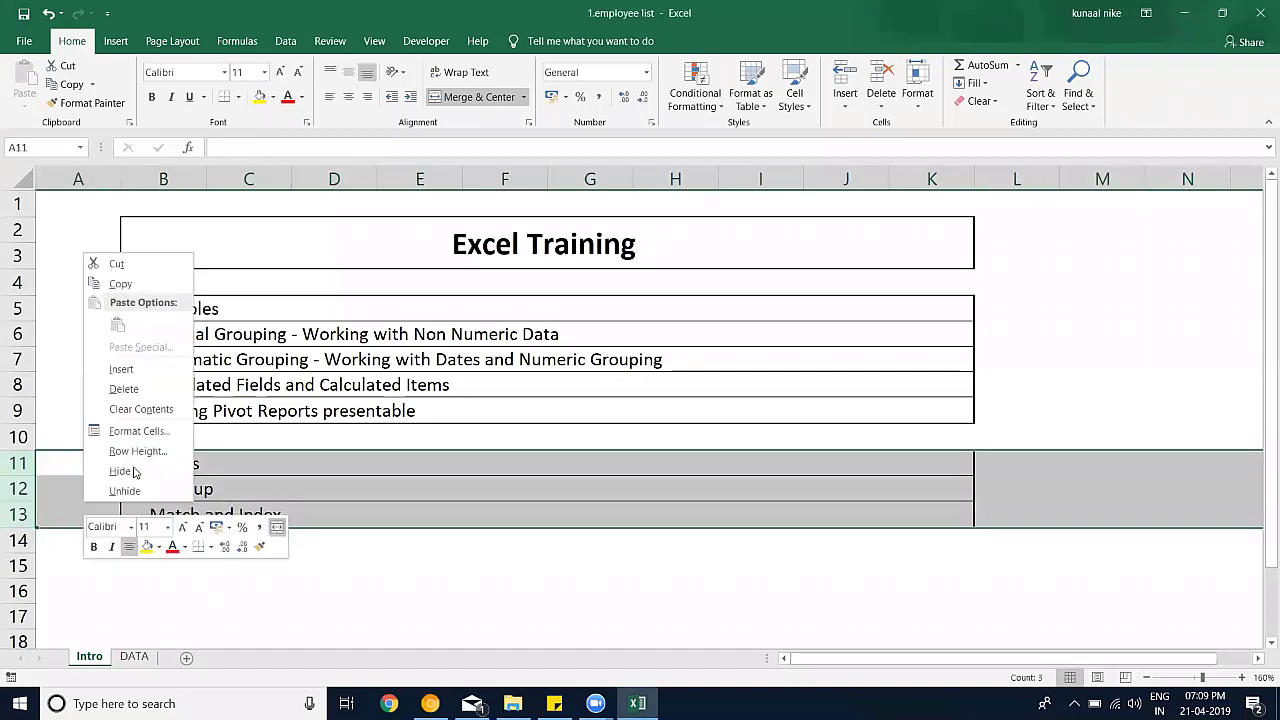
left_click(137, 471)
left_click_drag(289, 312, 283, 423)
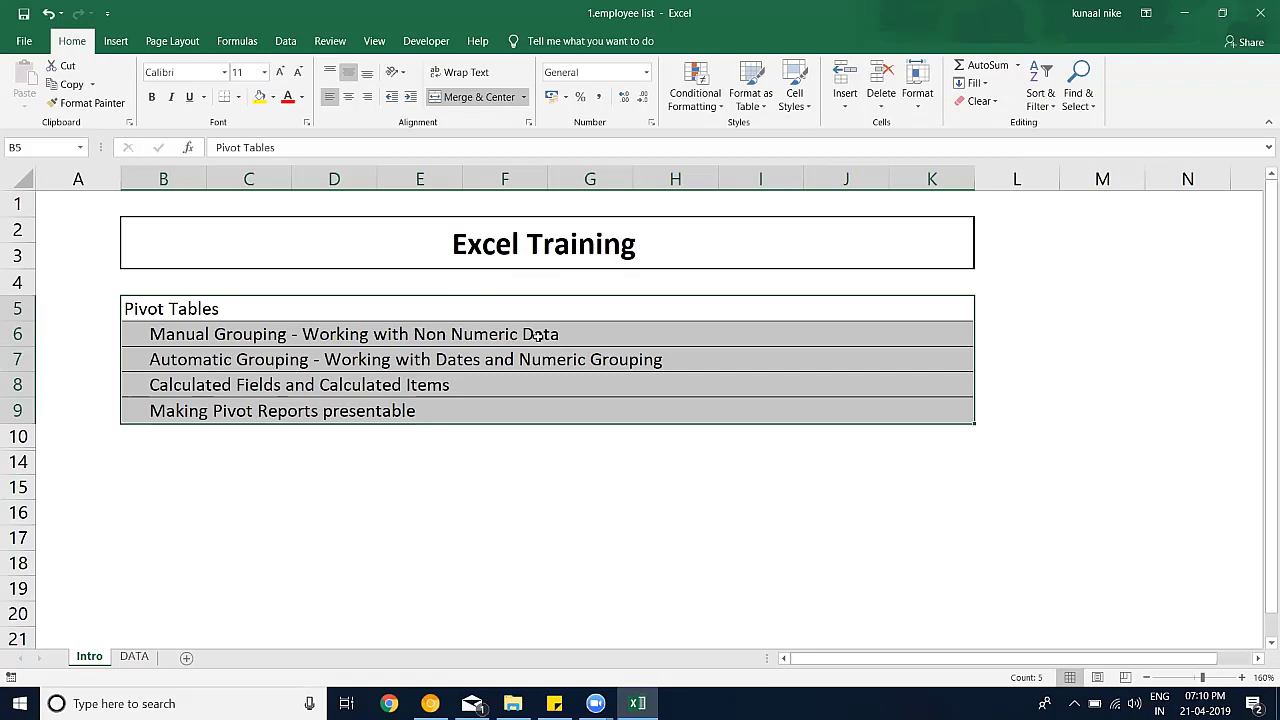
Switch to the DATA sheet and review the males/females question and Region note.
left_click(454, 543)
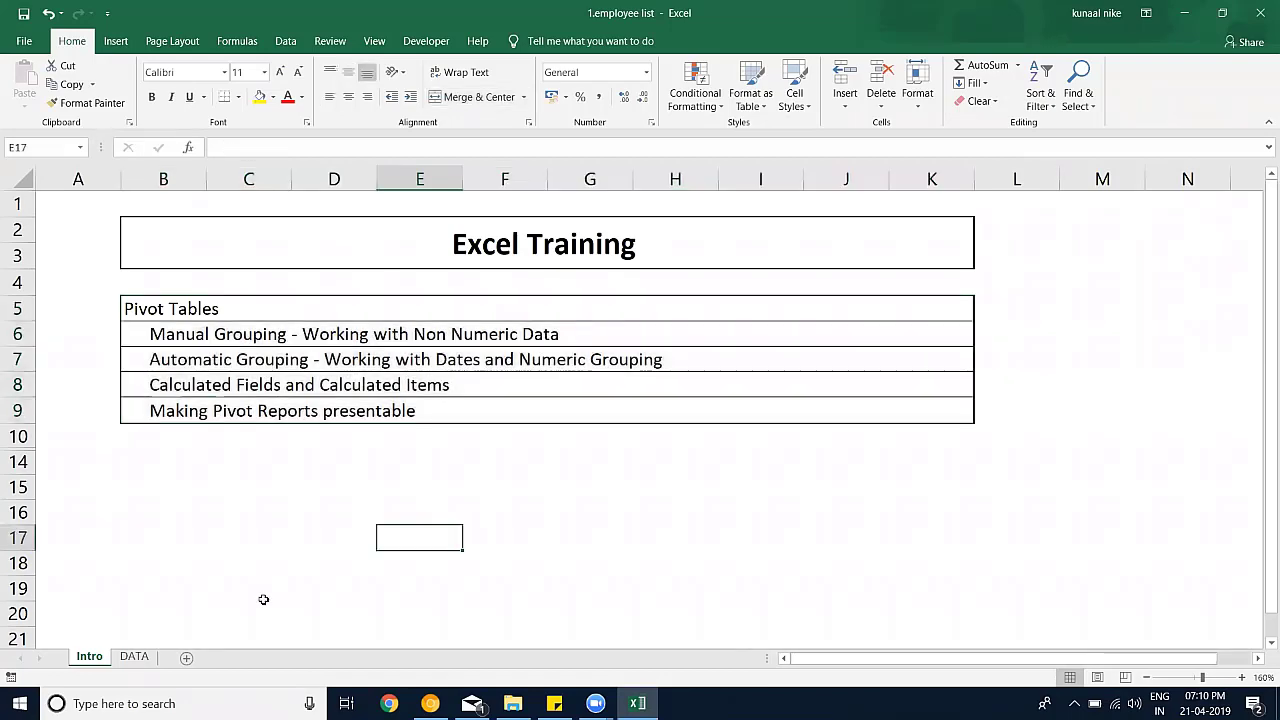
left_click(130, 659)
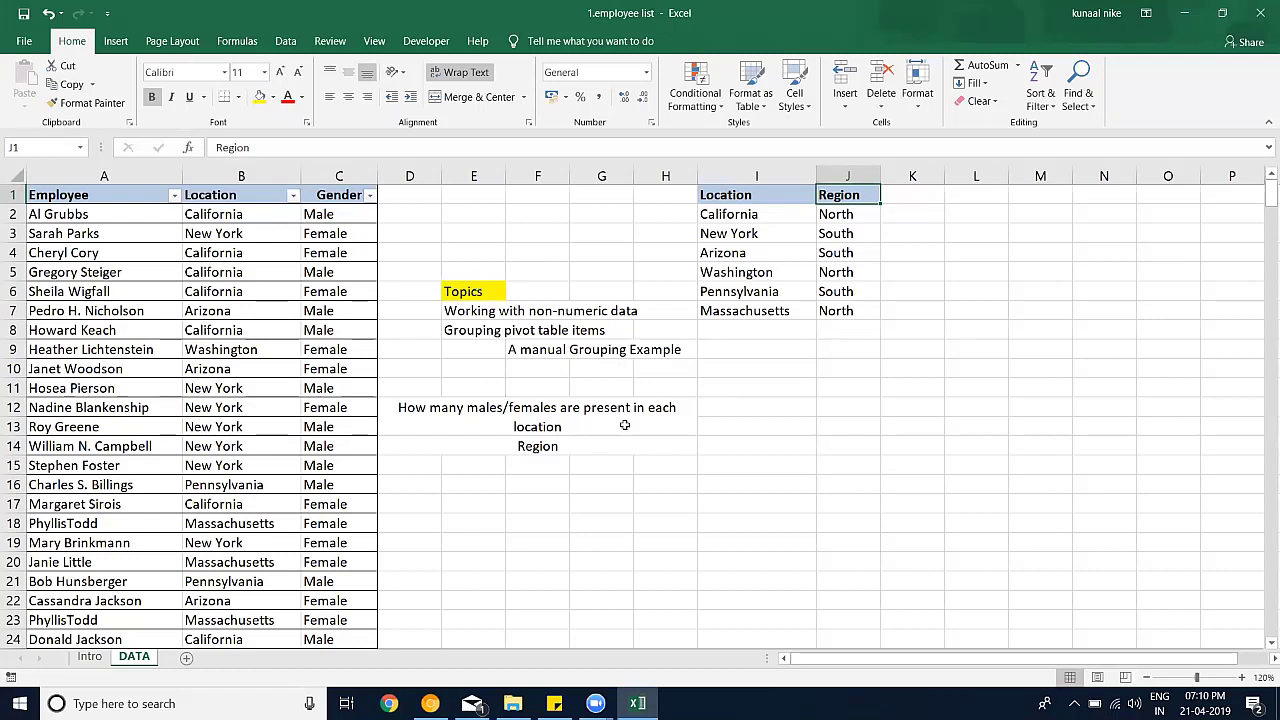
left_click_drag(625, 425, 627, 448)
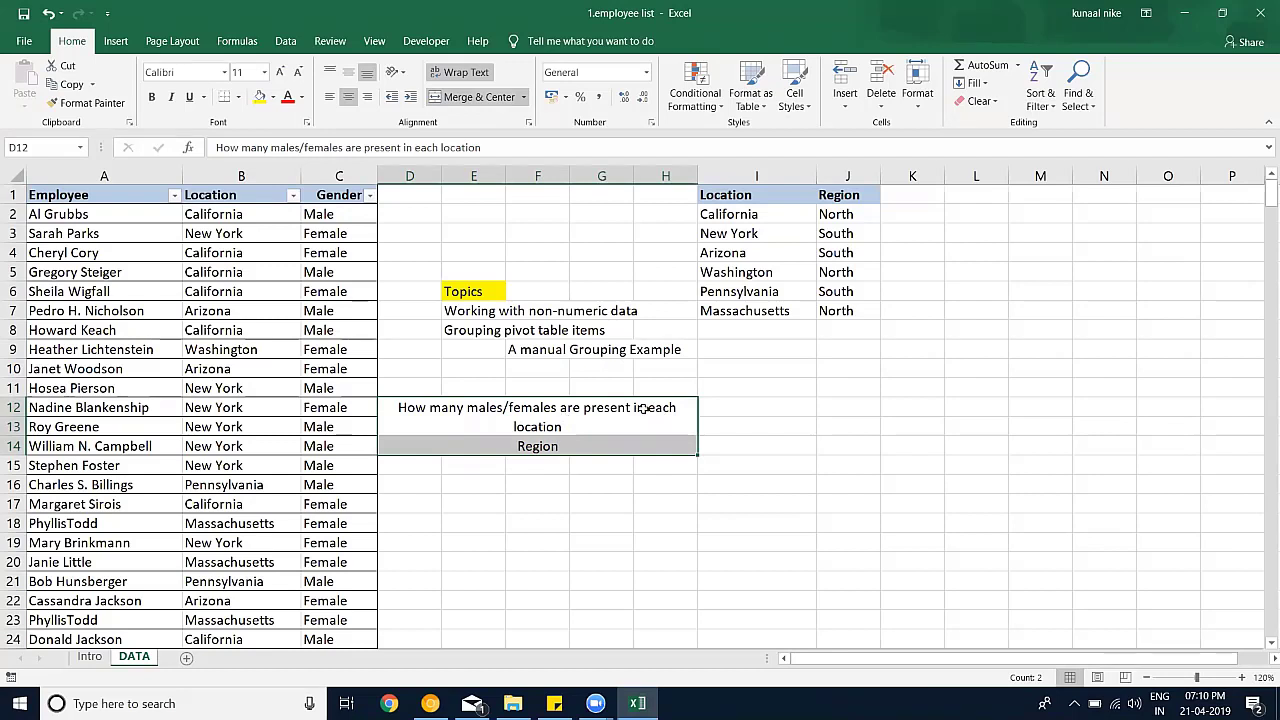
left_click(577, 446)
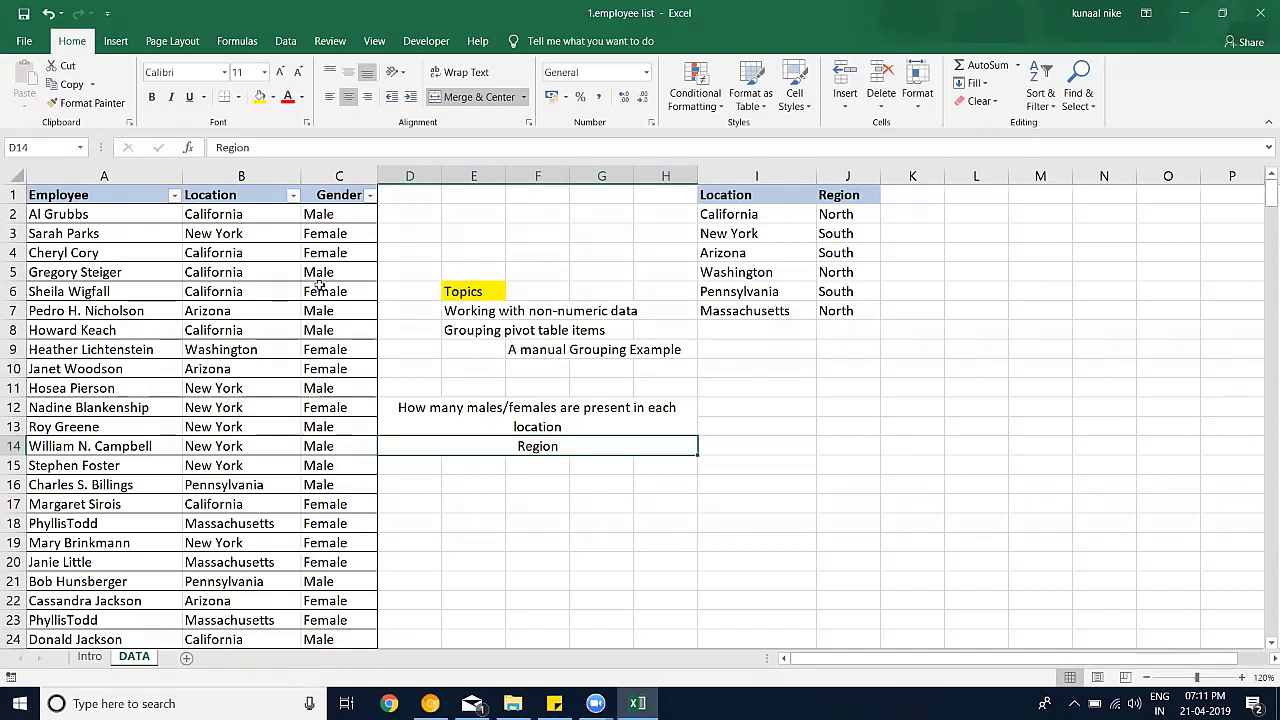
Place the active cell inside the employee table and show the Insert ribbon.
left_click_drag(325, 253, 347, 446)
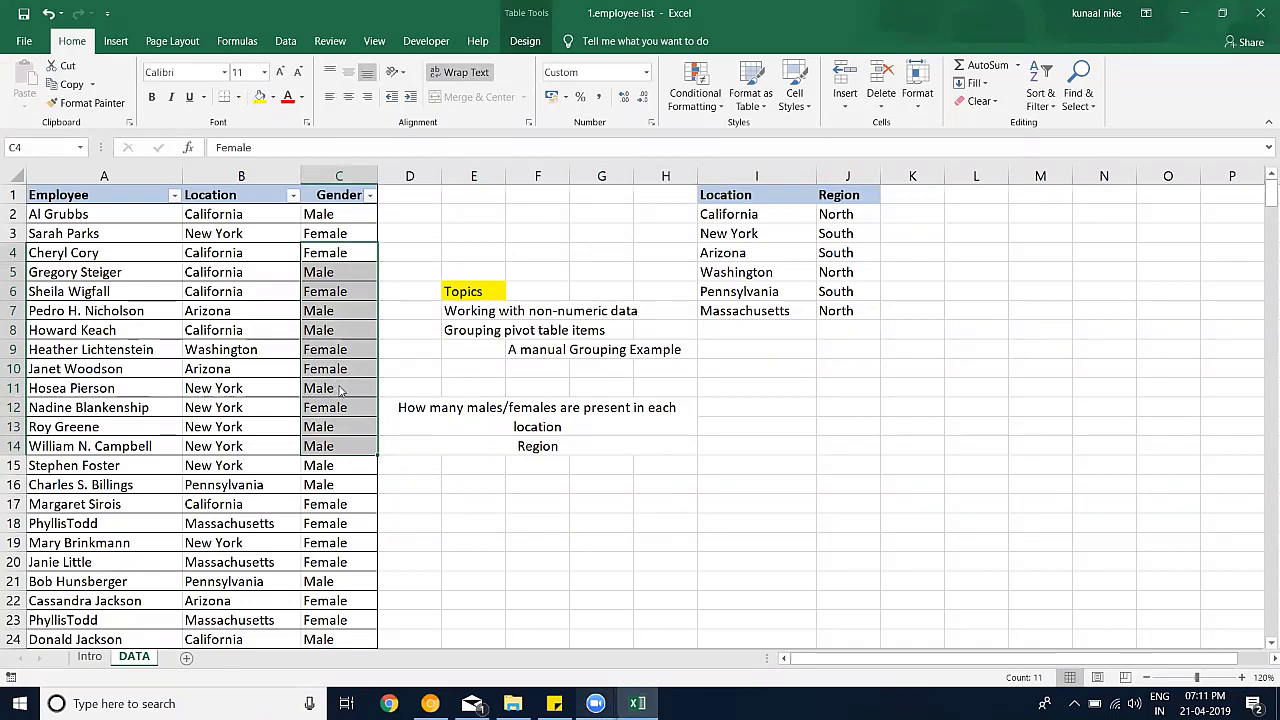
left_click(535, 357)
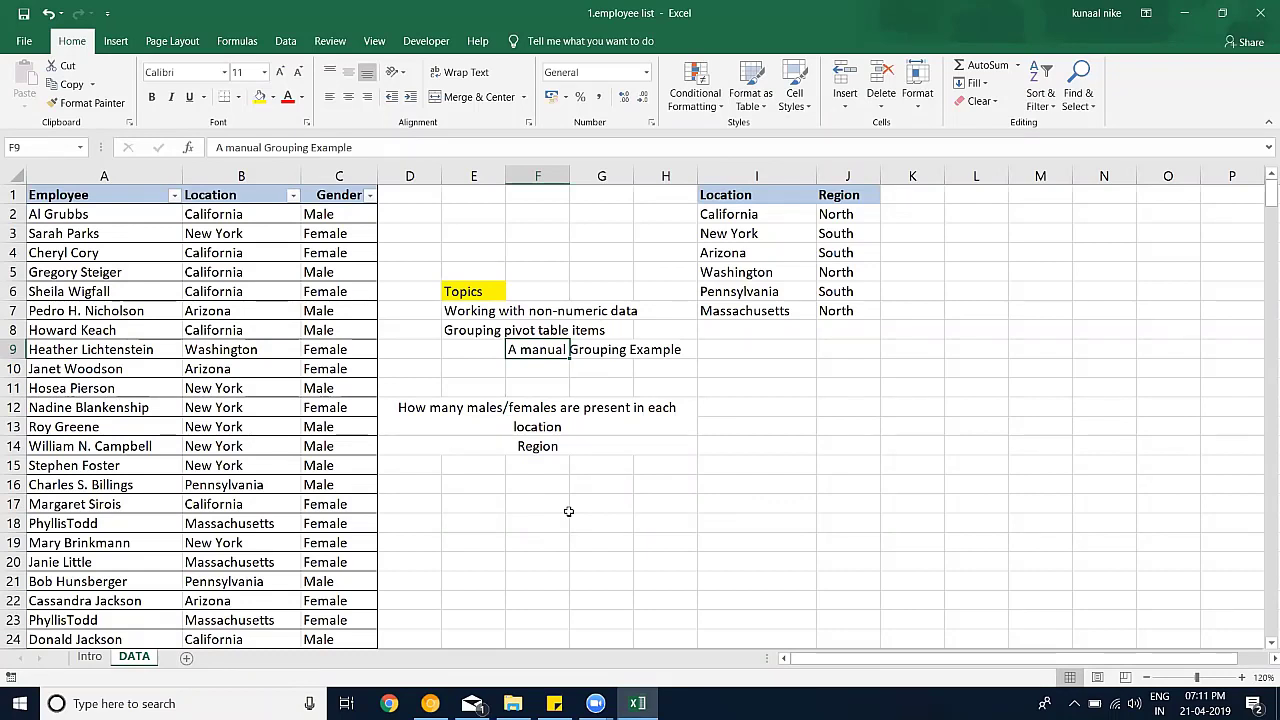
left_click(257, 313)
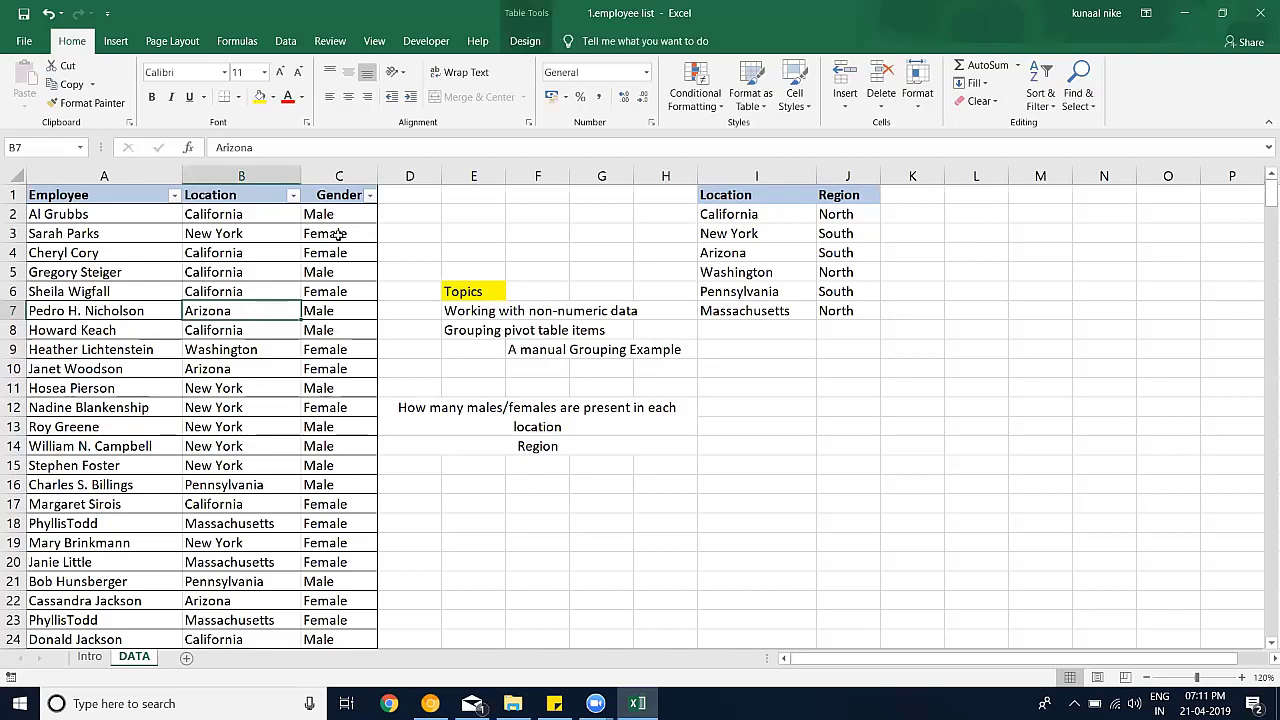
left_click(118, 41)
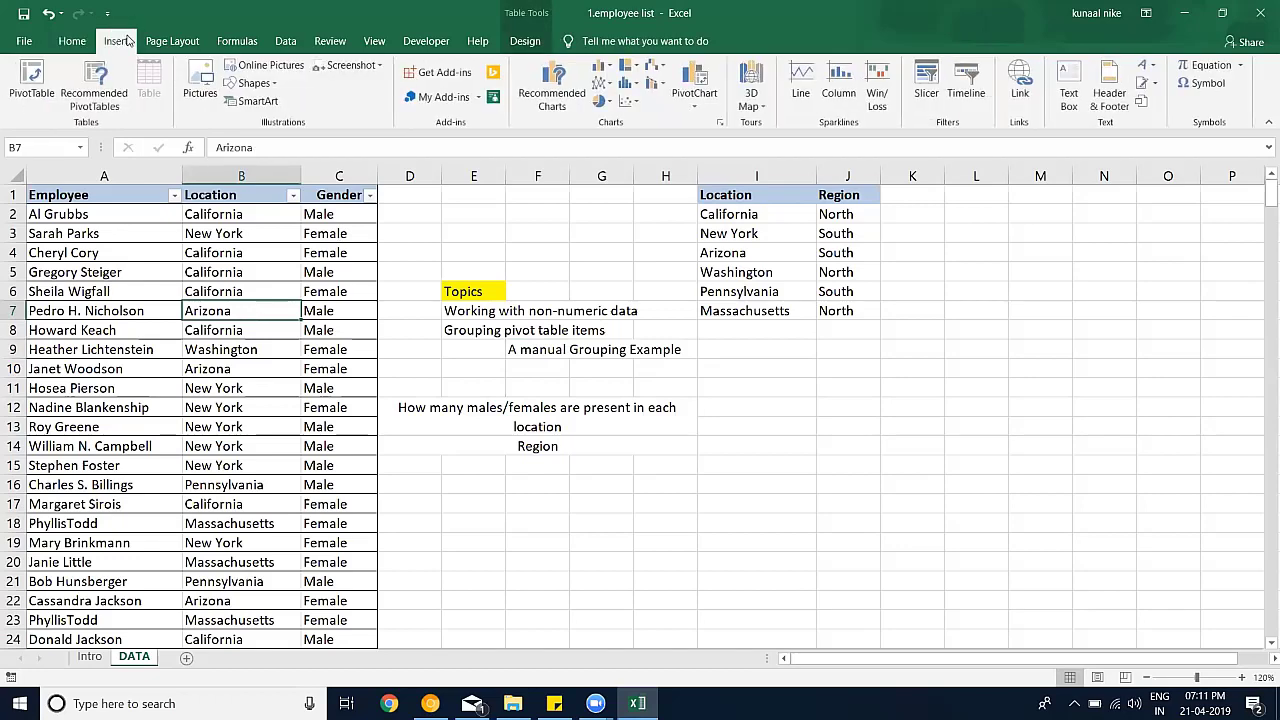
Create PivotTable1 from the employee table on a new worksheet.
left_click(22, 106)
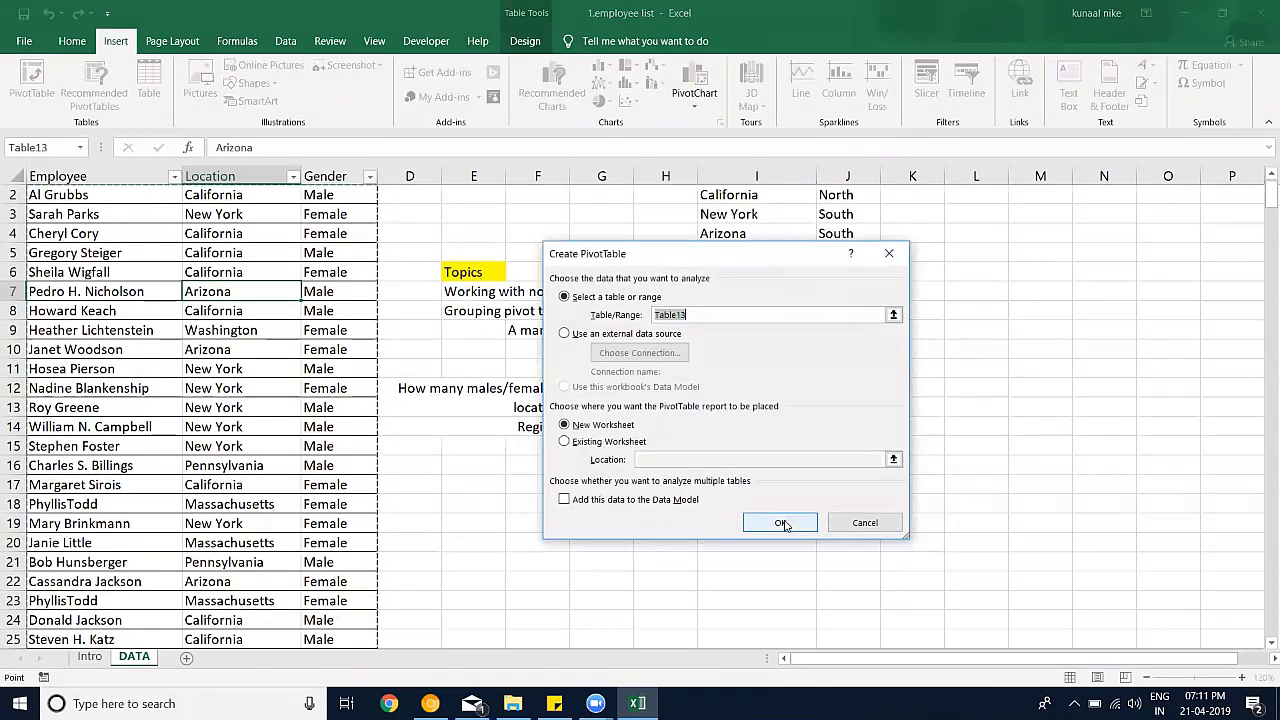
left_click(779, 517)
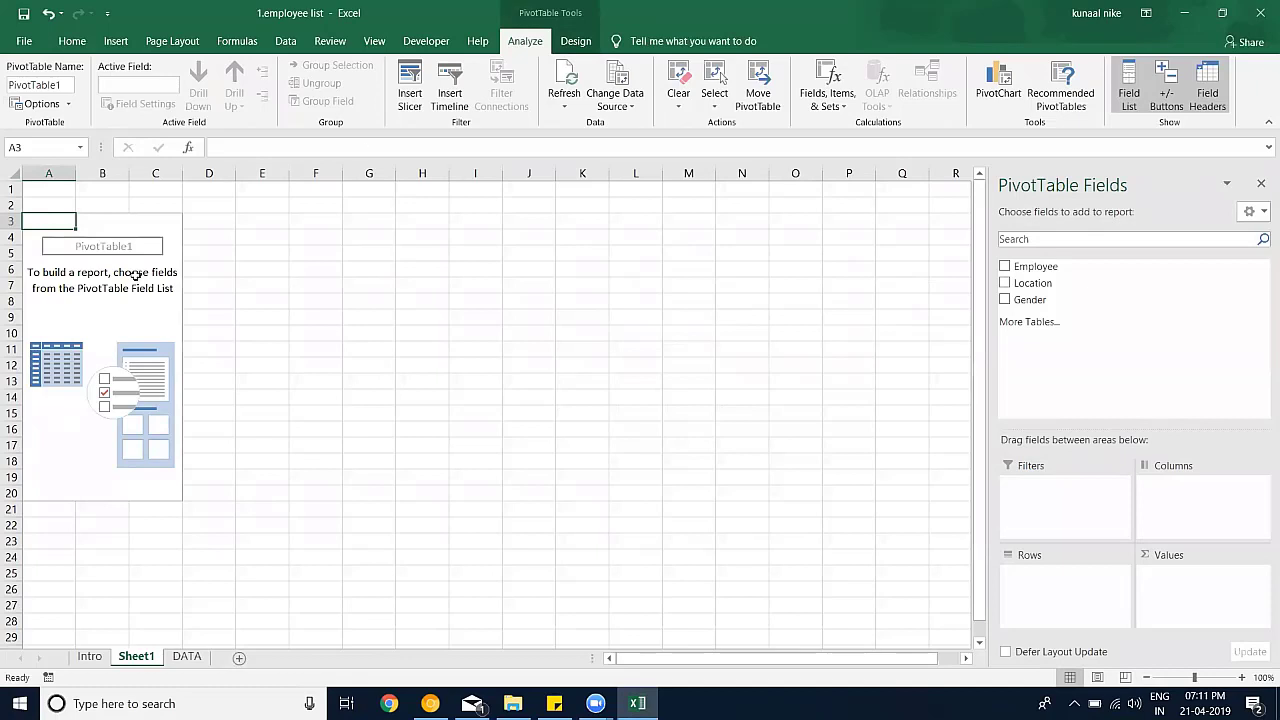
left_click(578, 44)
left_click(525, 41)
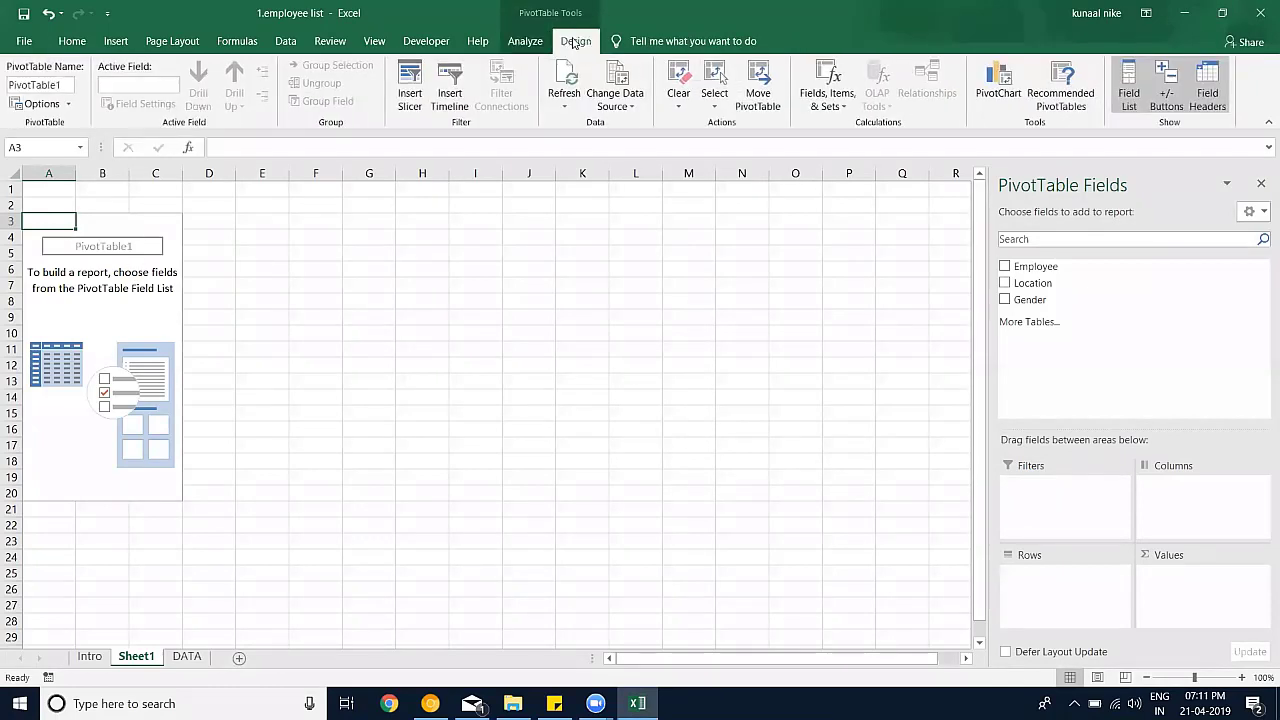
left_click(576, 41)
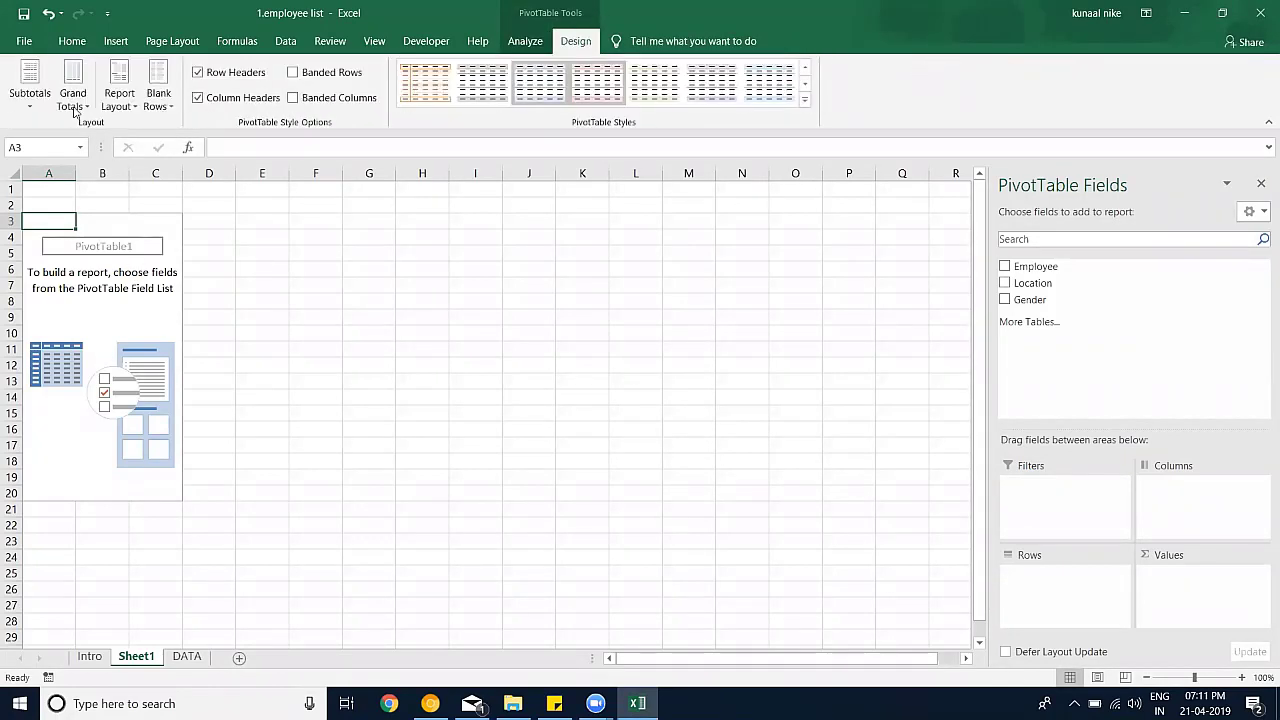
left_click(525, 41)
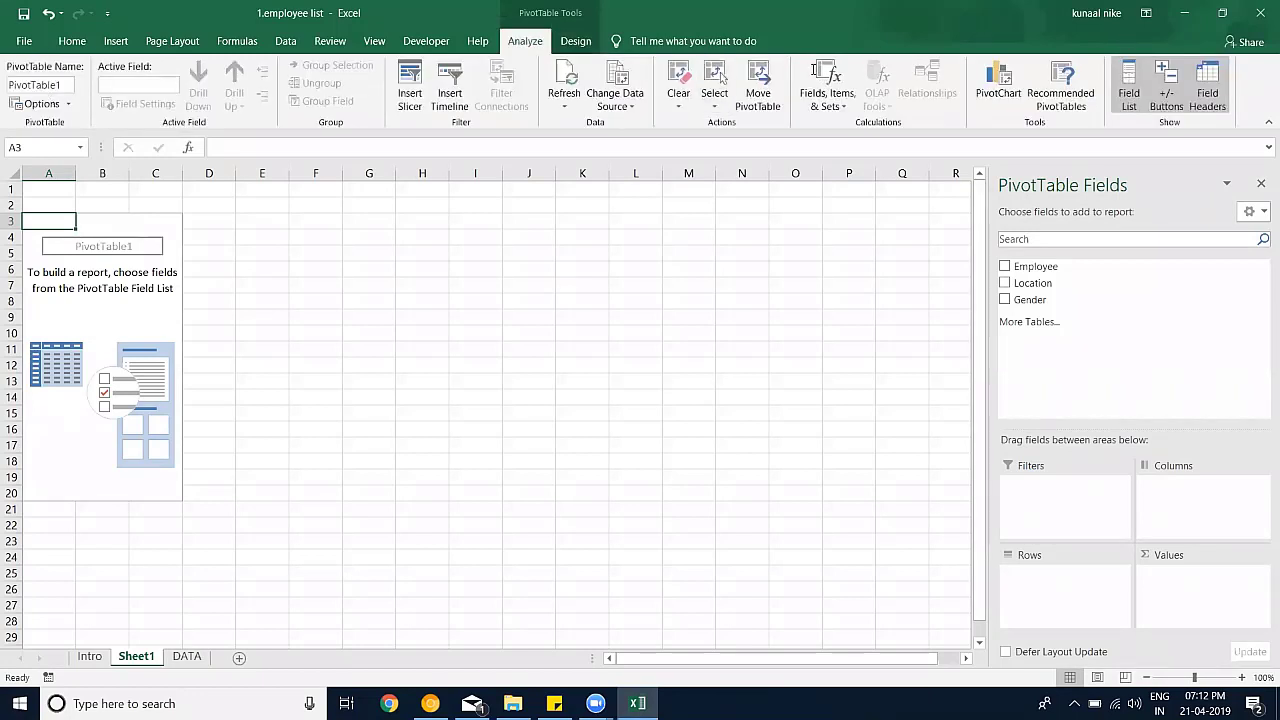
left_click(576, 41)
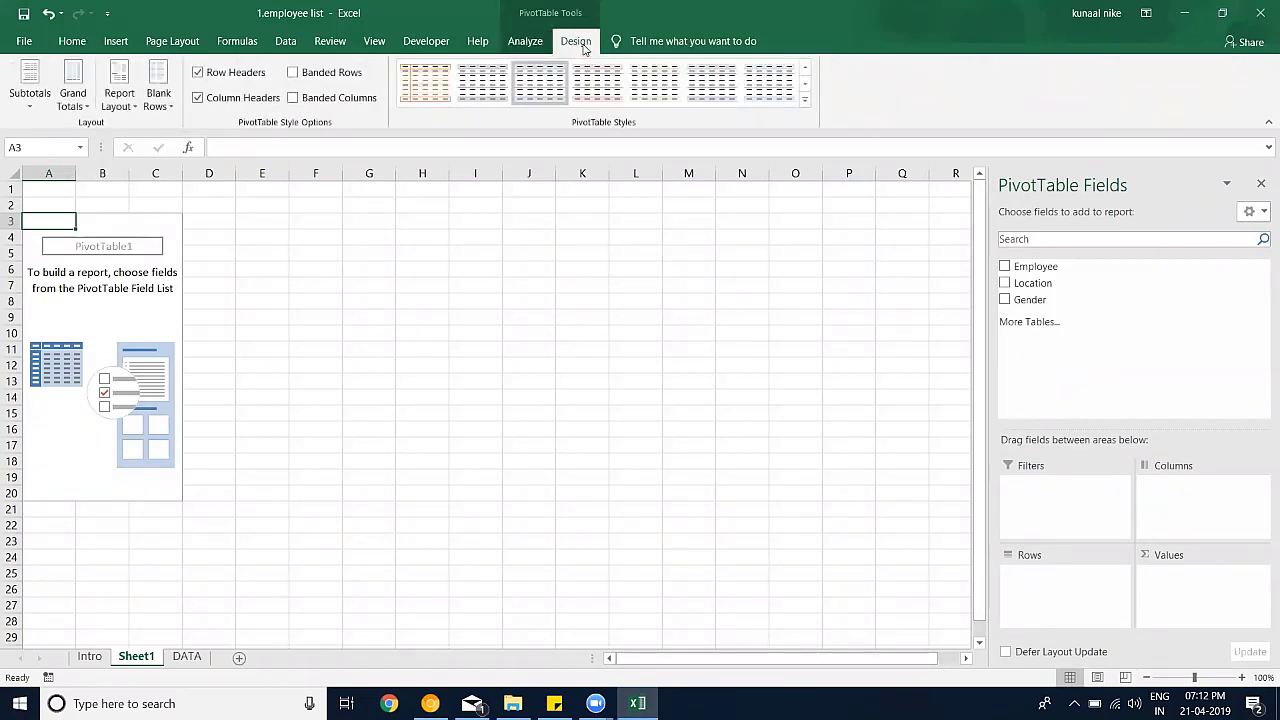
left_click(525, 43)
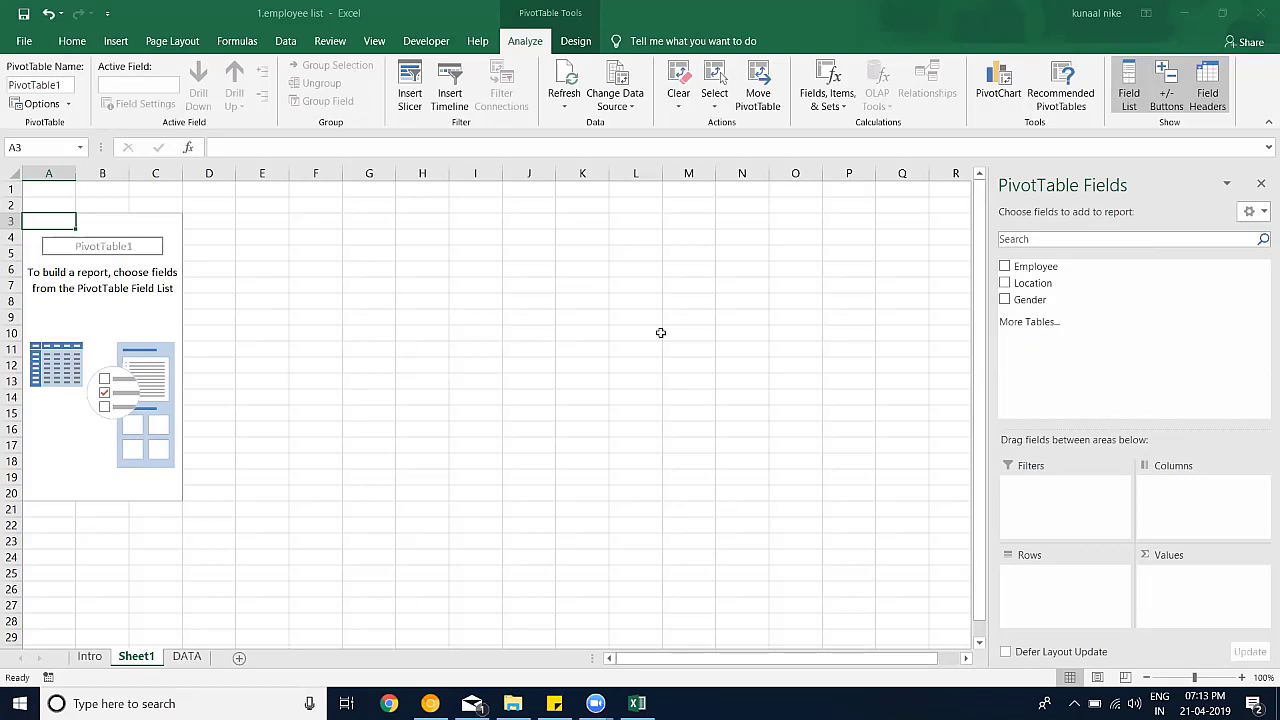
Glance at the DATA sheet, then return to Sheet1 and zoom to 140%.
left_click(187, 656)
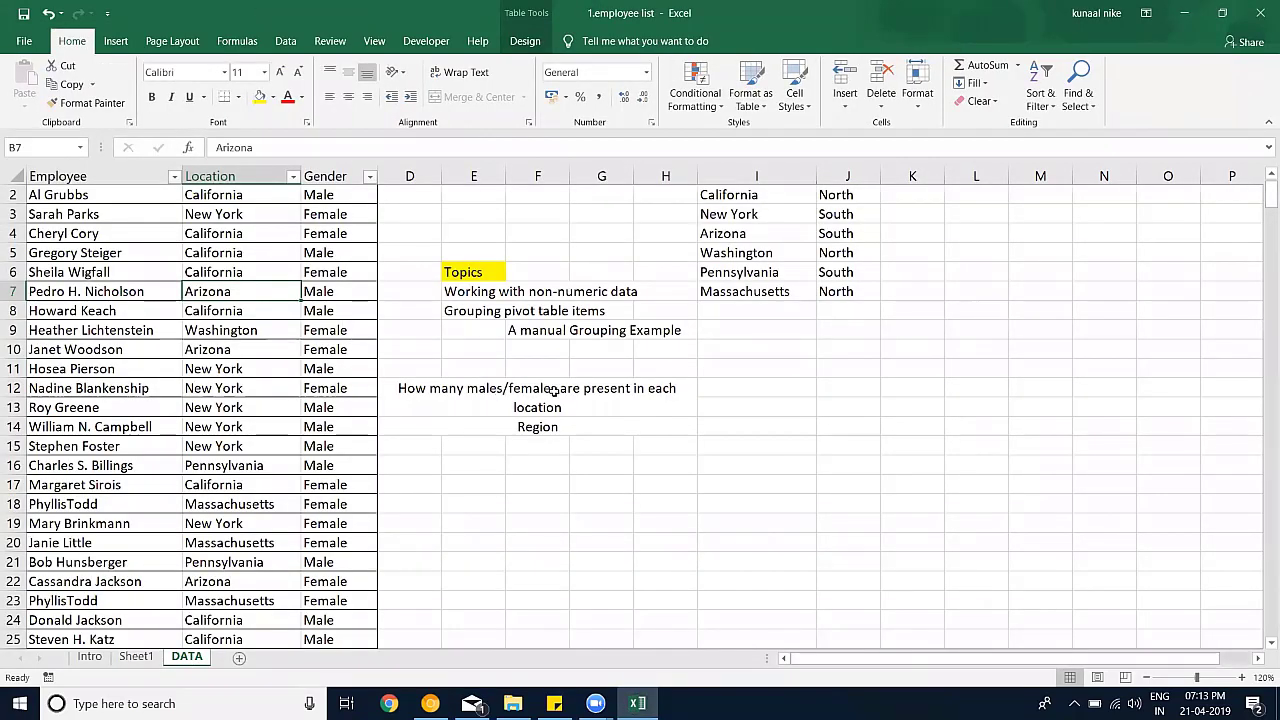
left_click(150, 656)
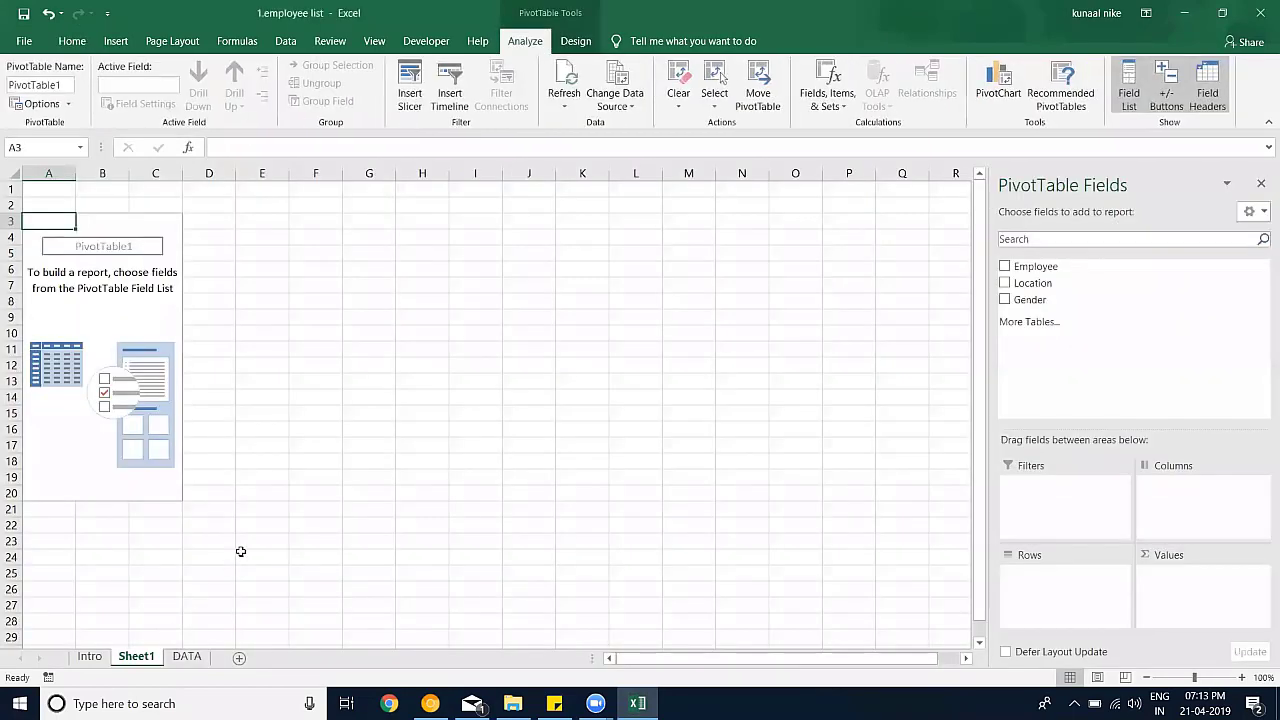
left_click(1243, 678)
left_click(1243, 678)
left_click(1243, 678)
left_click(1243, 678)
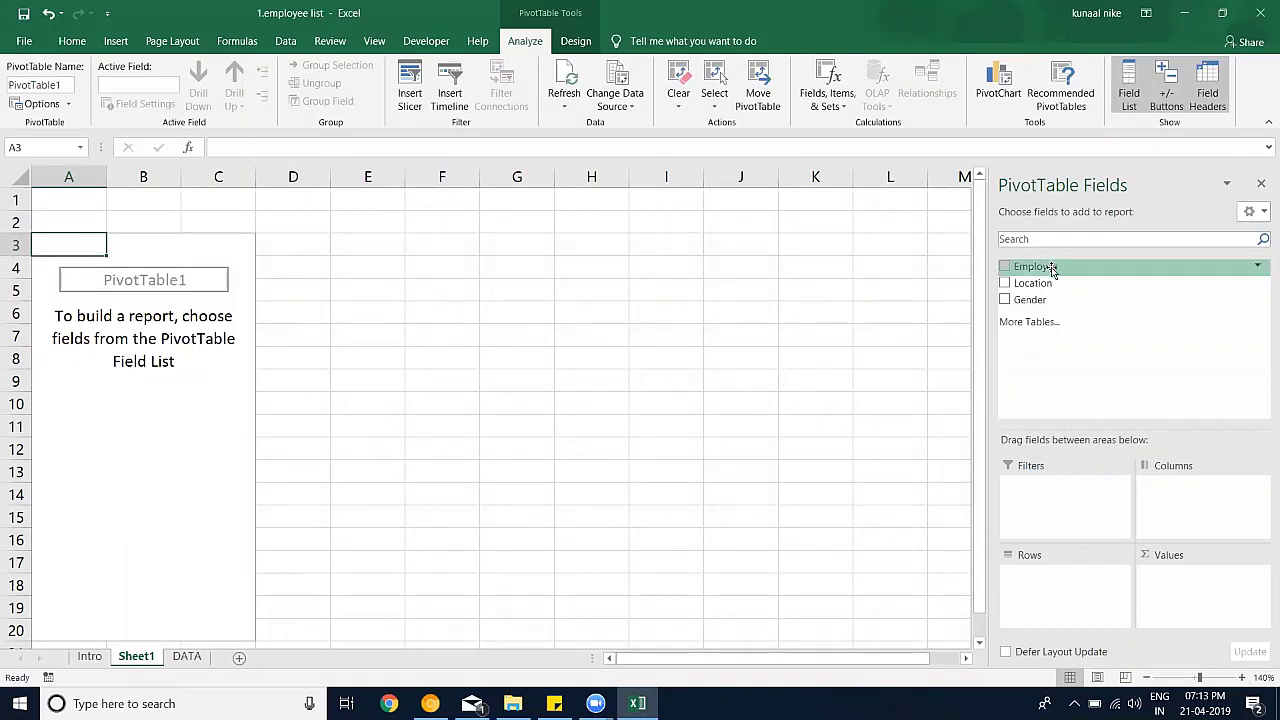
Add Employee to the pivot Values as a count.
left_click_drag(1052, 270, 1190, 612)
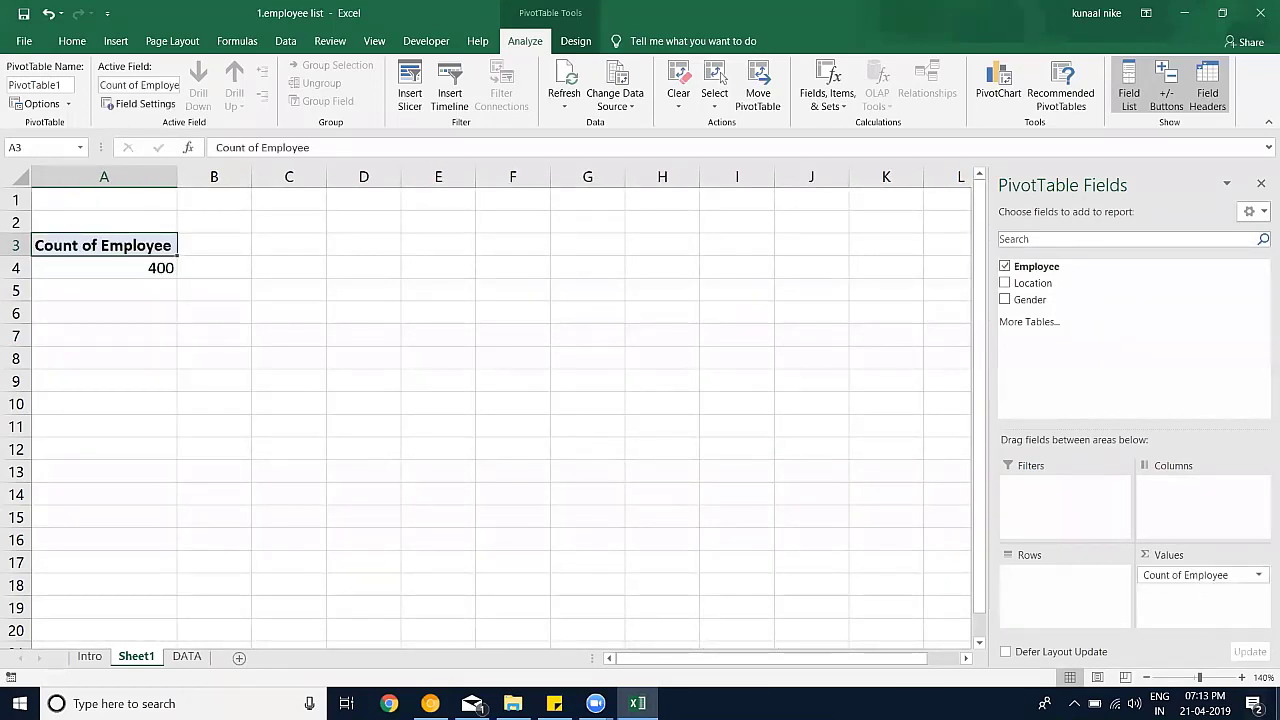
scroll(339, 268, "up", 2)
scroll(339, 268, "up", 1)
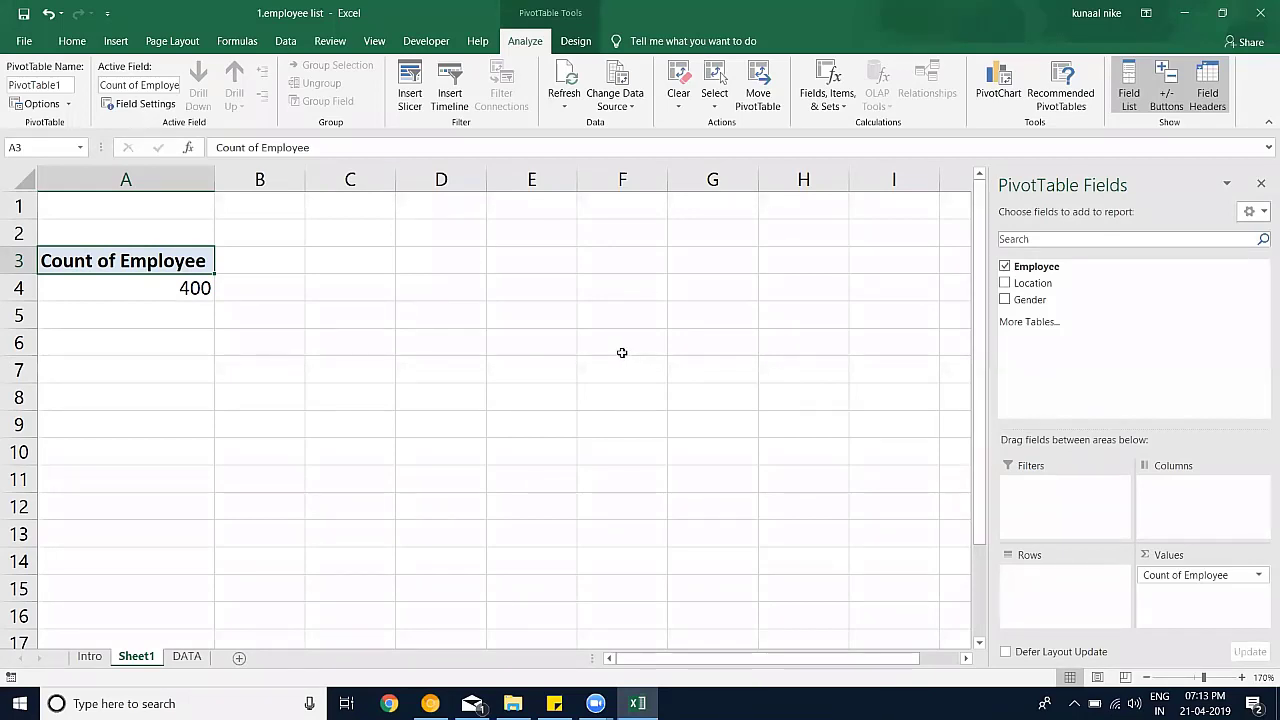
Put Location in Rows, try it in Columns, then move it back to Rows.
left_click_drag(1101, 285, 1062, 590)
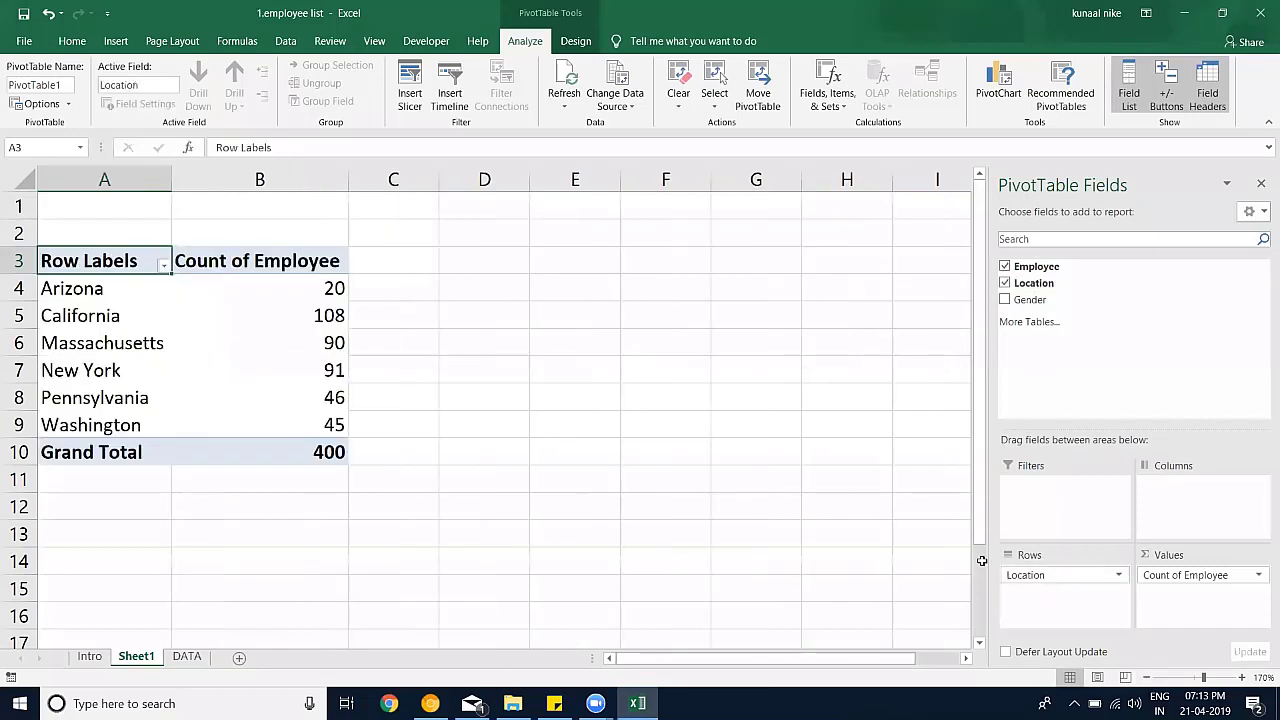
left_click(328, 421)
left_click(297, 288, "shift")
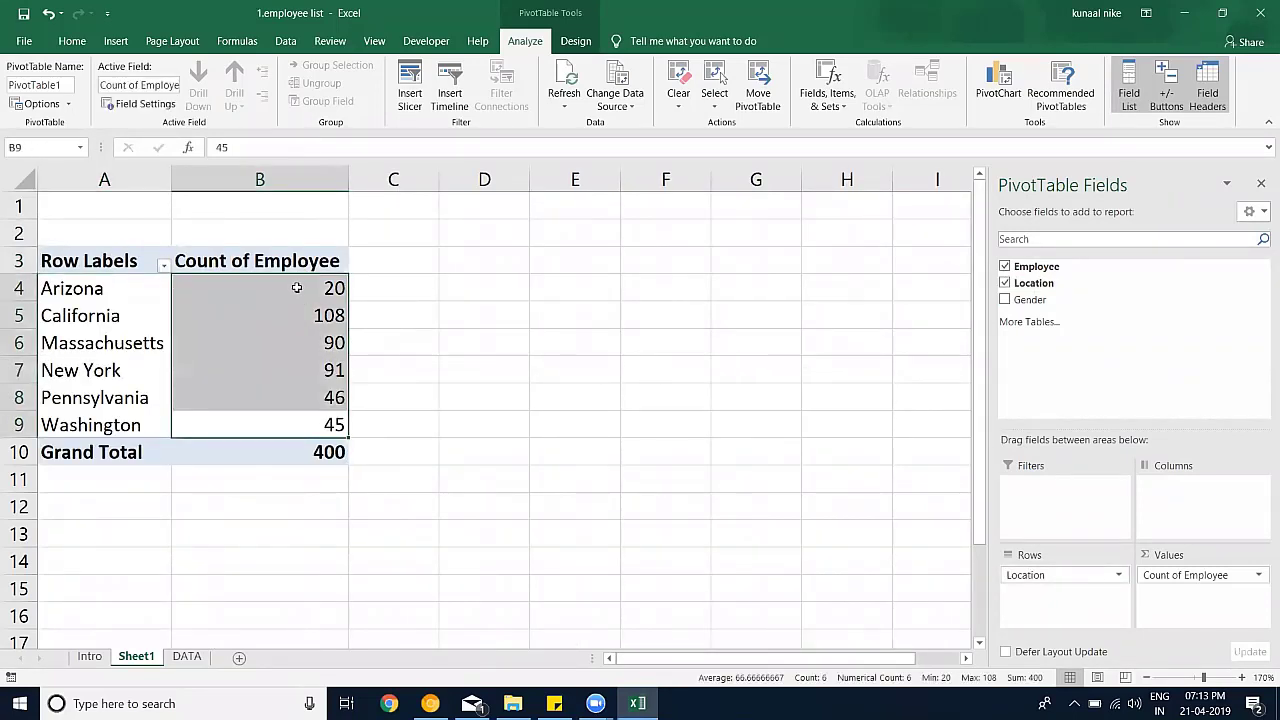
mouse_move(297, 288)
left_click_drag(1034, 575, 1186, 527)
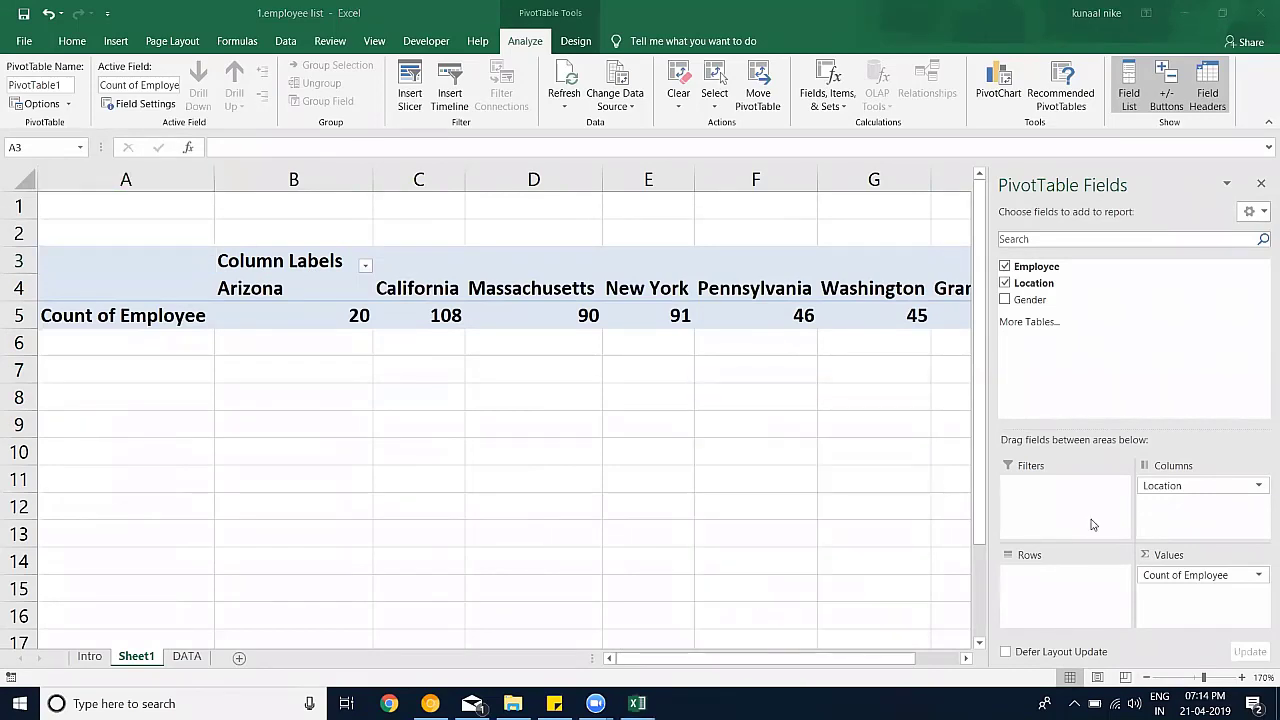
left_click_drag(1163, 494, 1060, 610)
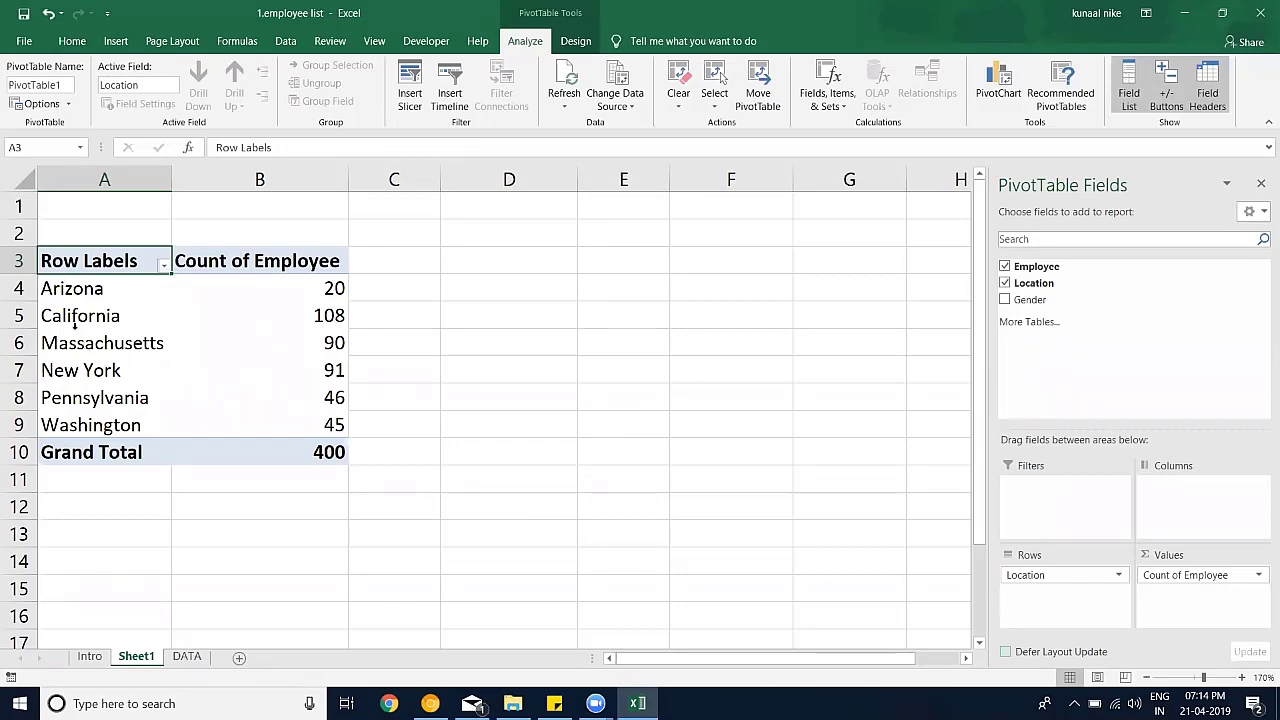
left_click(186, 656)
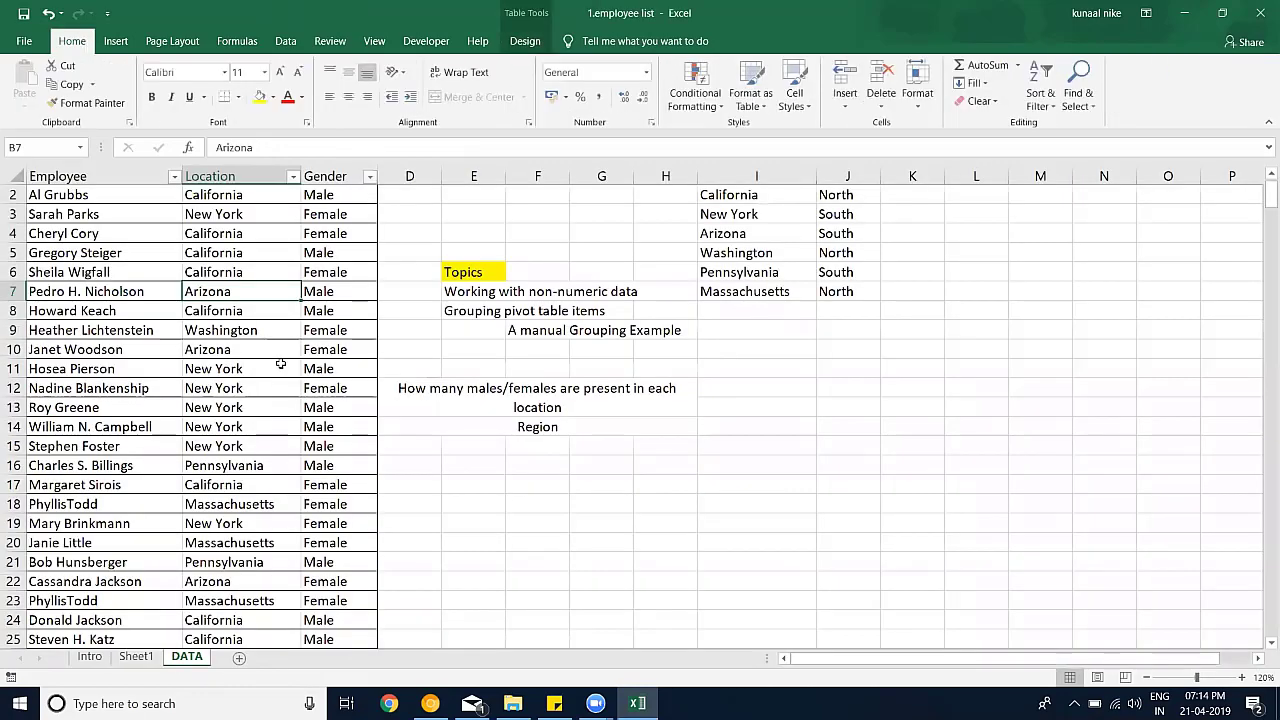
scroll(335, 225, "up", 1)
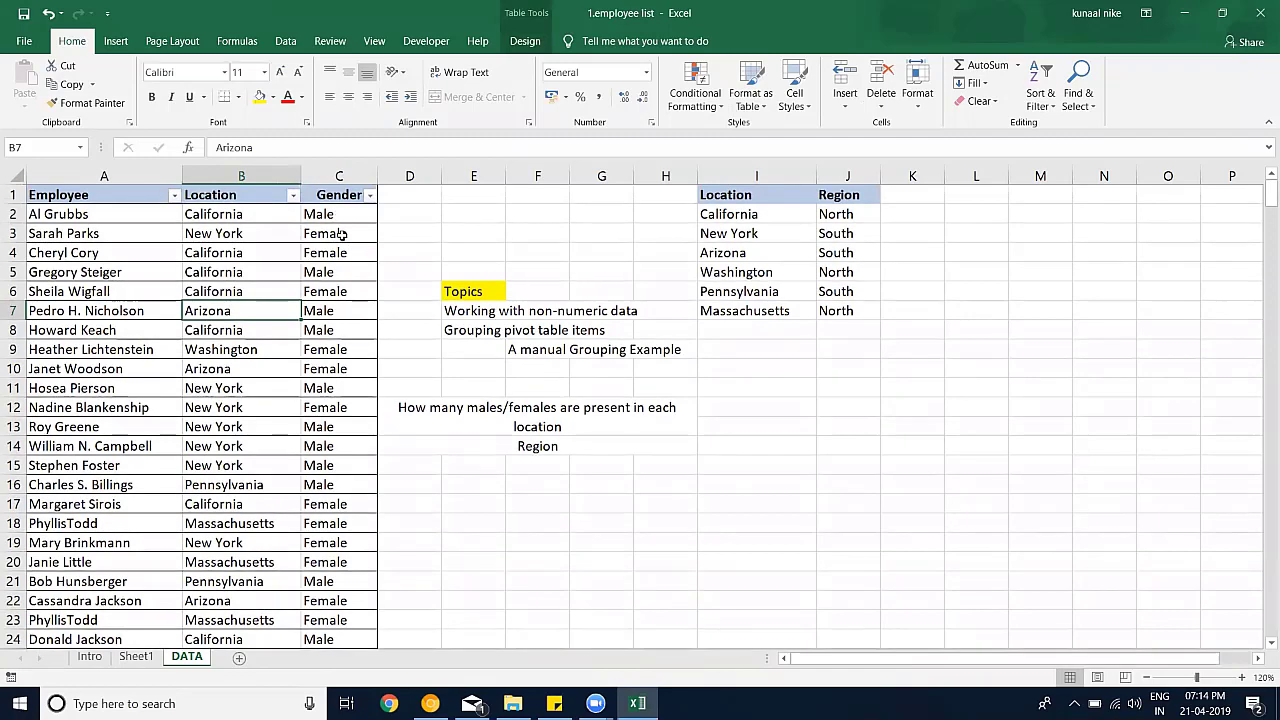
left_click_drag(338, 214, 341, 233)
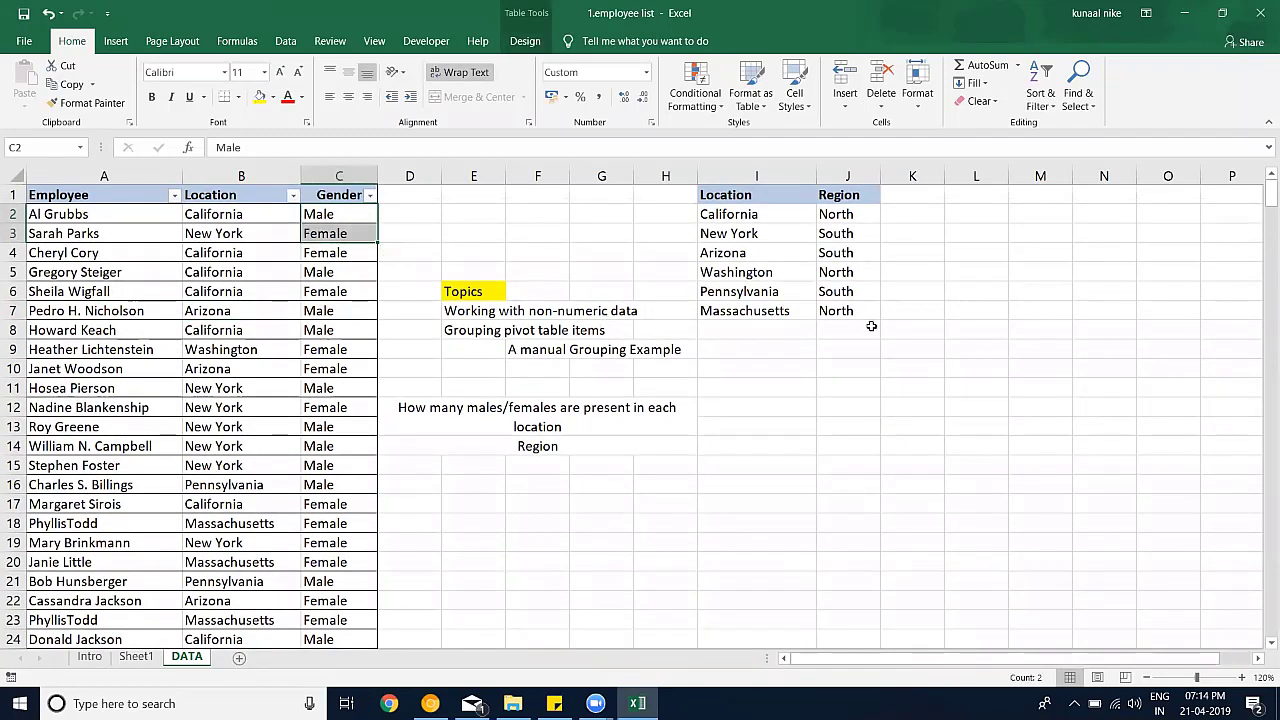
left_click_drag(736, 214, 742, 310)
left_click(136, 656)
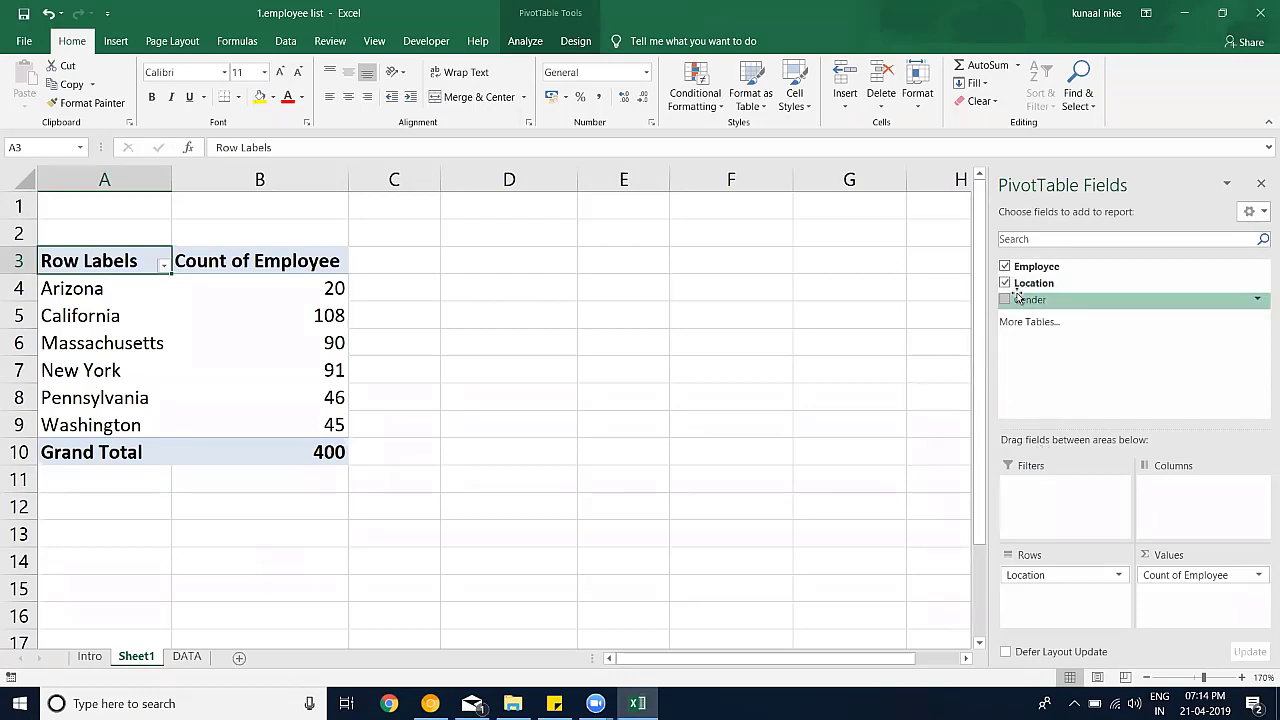
Add Gender under Location, then move it to Columns: 176 Female, 224 Male.
left_click_drag(1018, 297, 1074, 592)
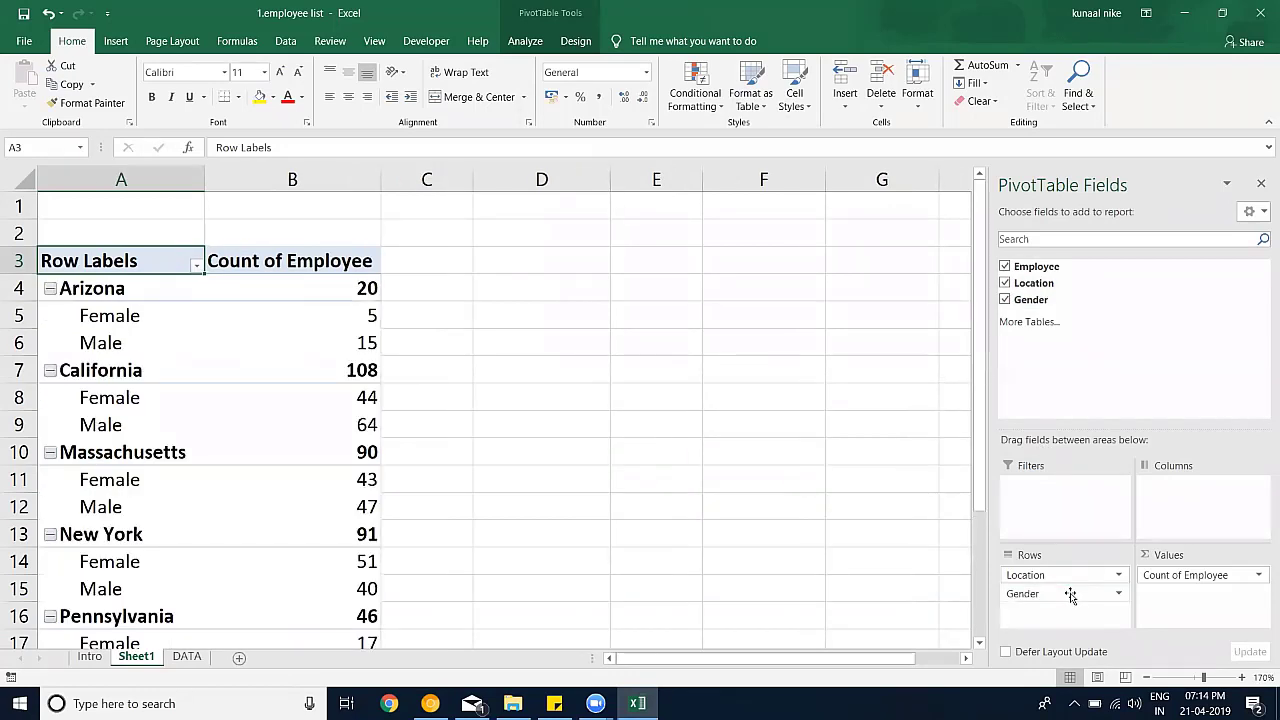
scroll(214, 434, "down", 2)
scroll(214, 434, "up", 1)
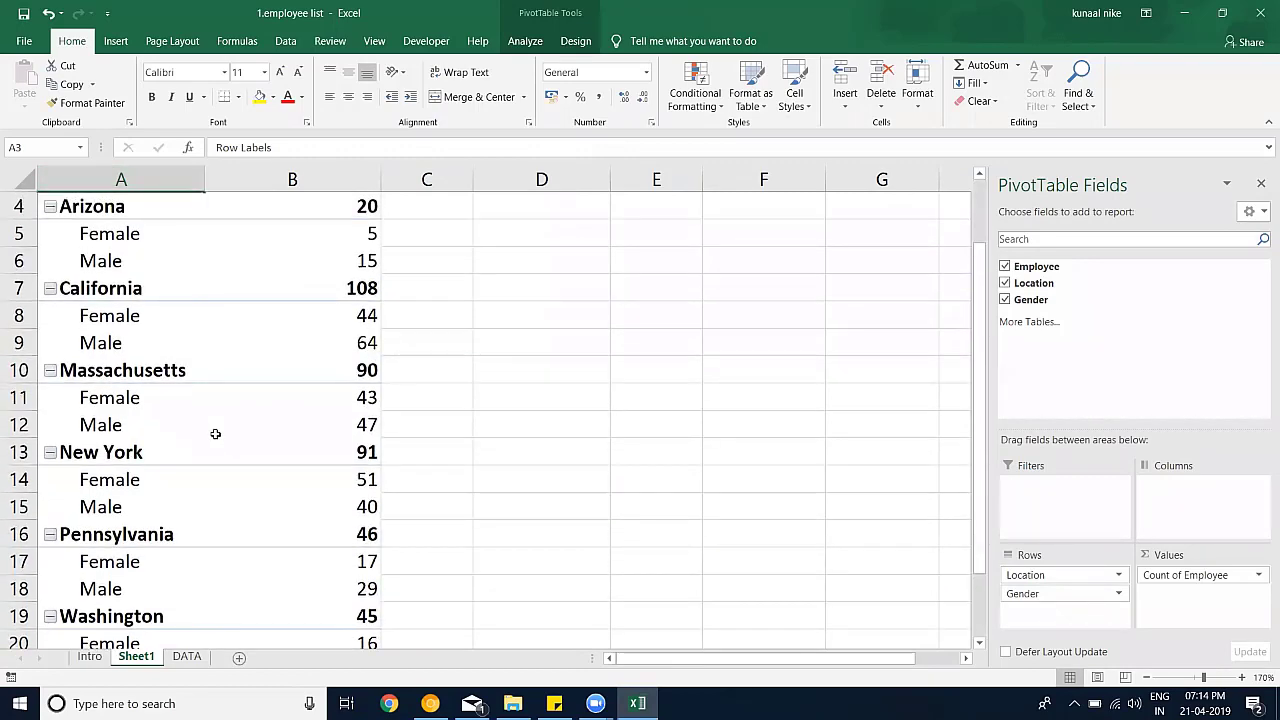
scroll(168, 329, "up", 1)
left_click_drag(102, 292, 98, 343)
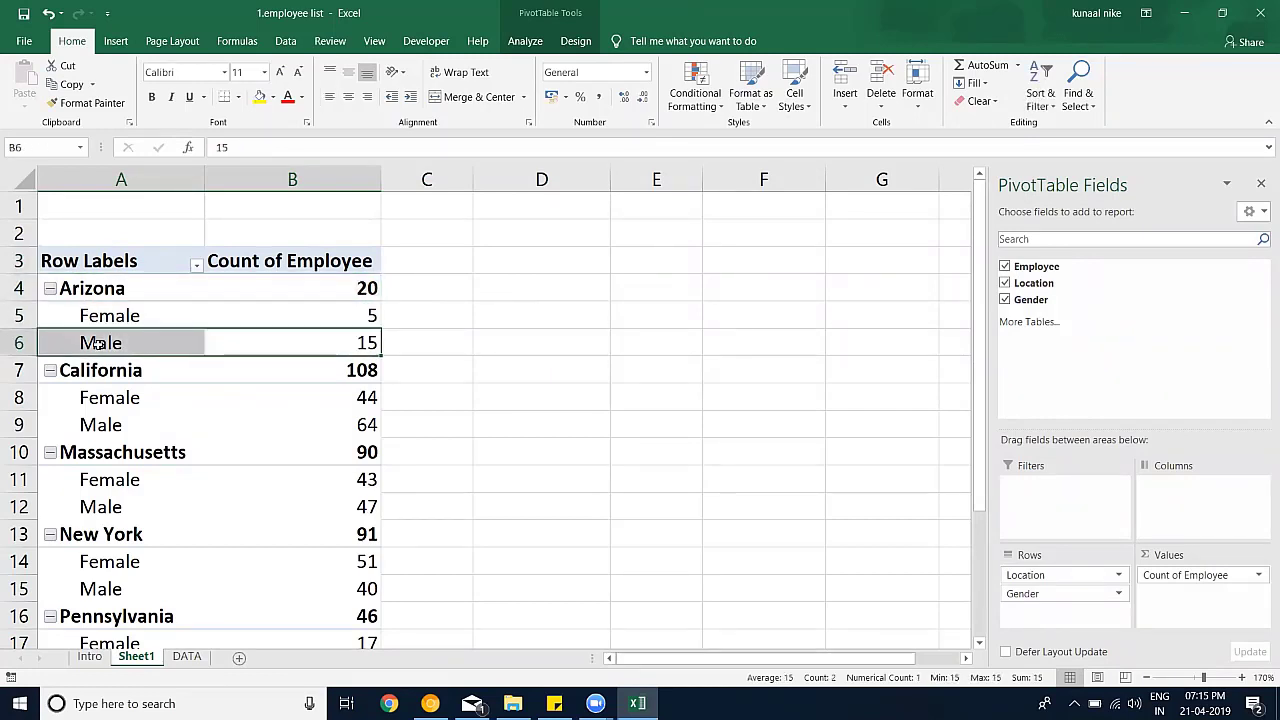
left_click(164, 342)
left_click_drag(1054, 600, 1160, 518)
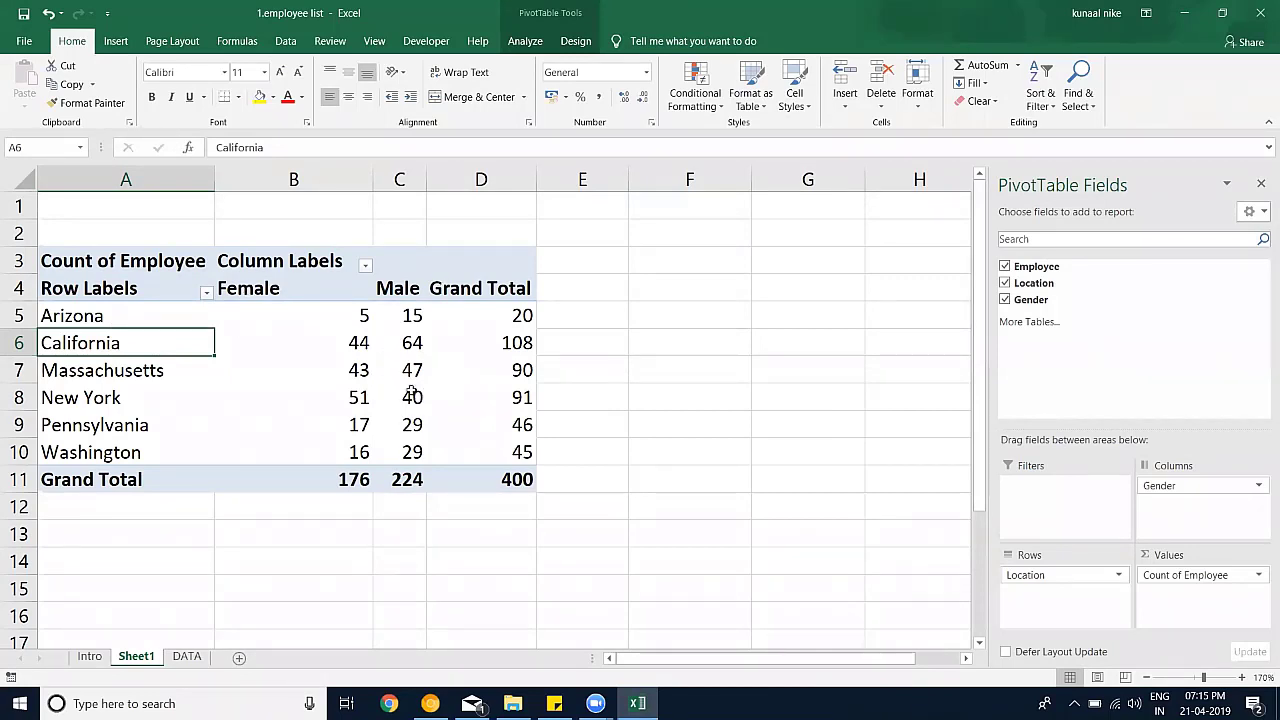
mouse_move(411, 393)
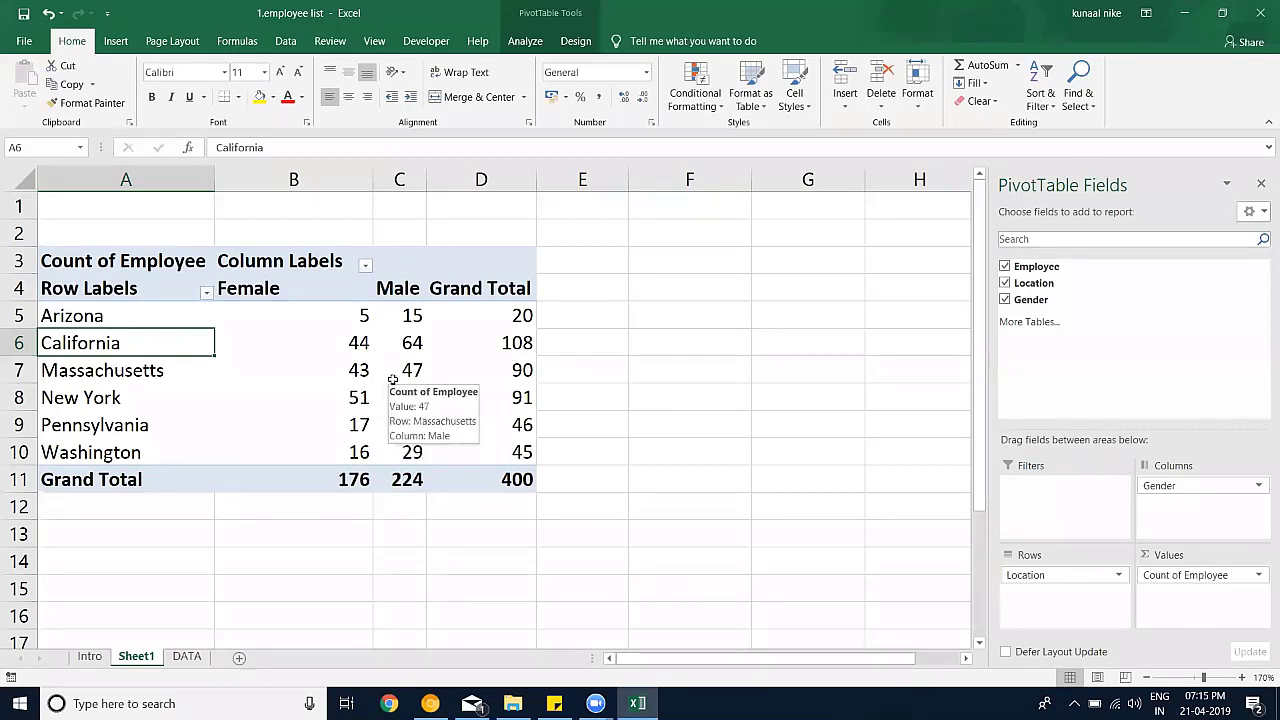
Switch to the DATA sheet with the Location-to-Region lookup and show the Insert ribbon.
left_click(187, 657)
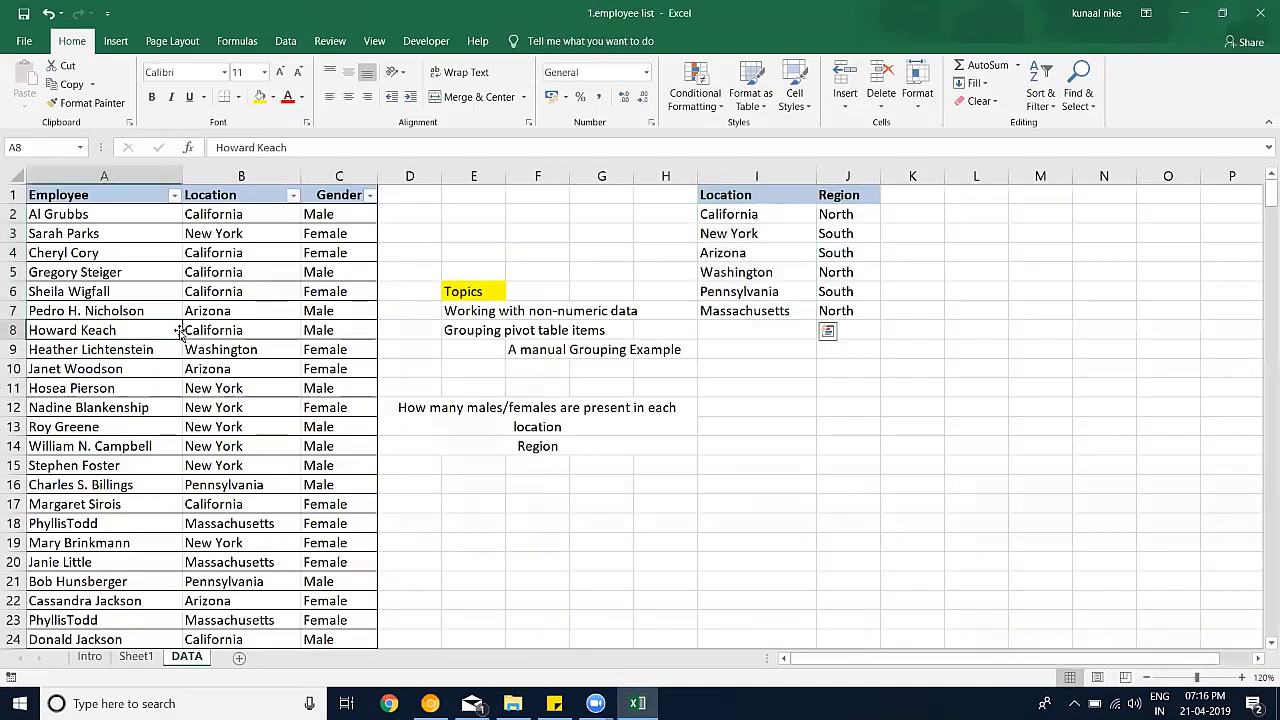
left_click(115, 41)
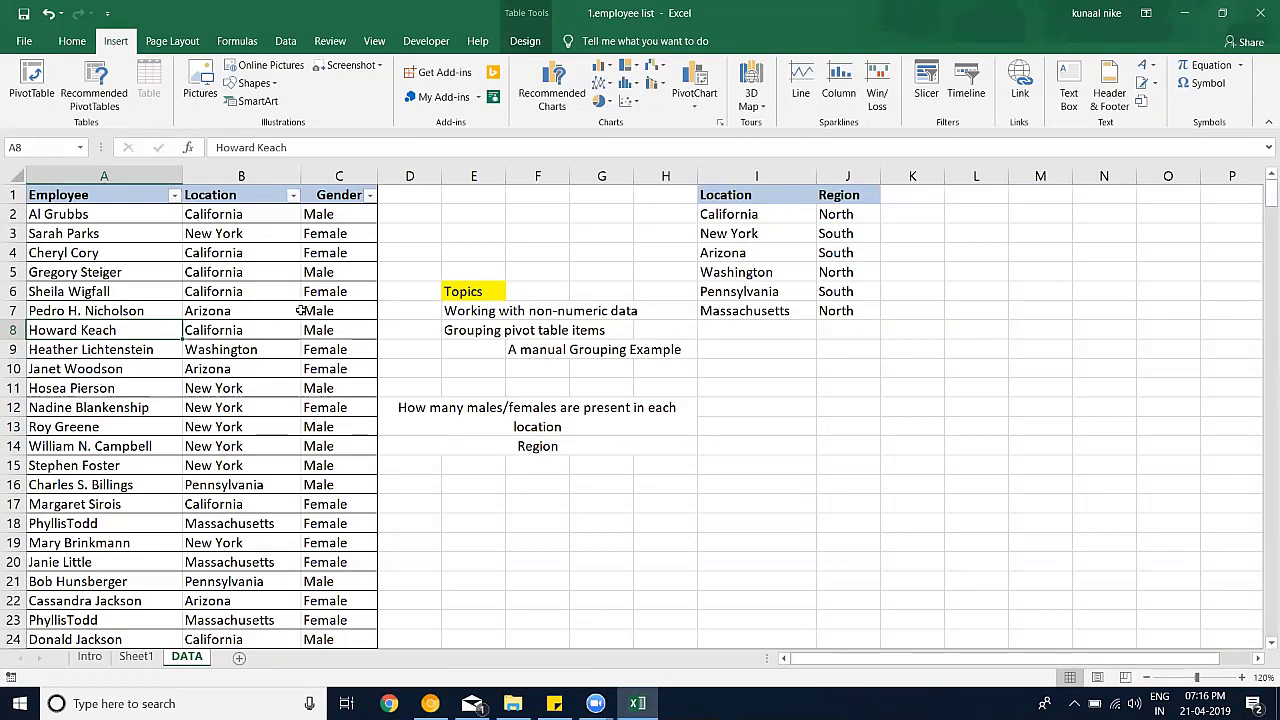
Return to Sheet1's Female/Male by Location pivot table totalling 400.
left_click(136, 656)
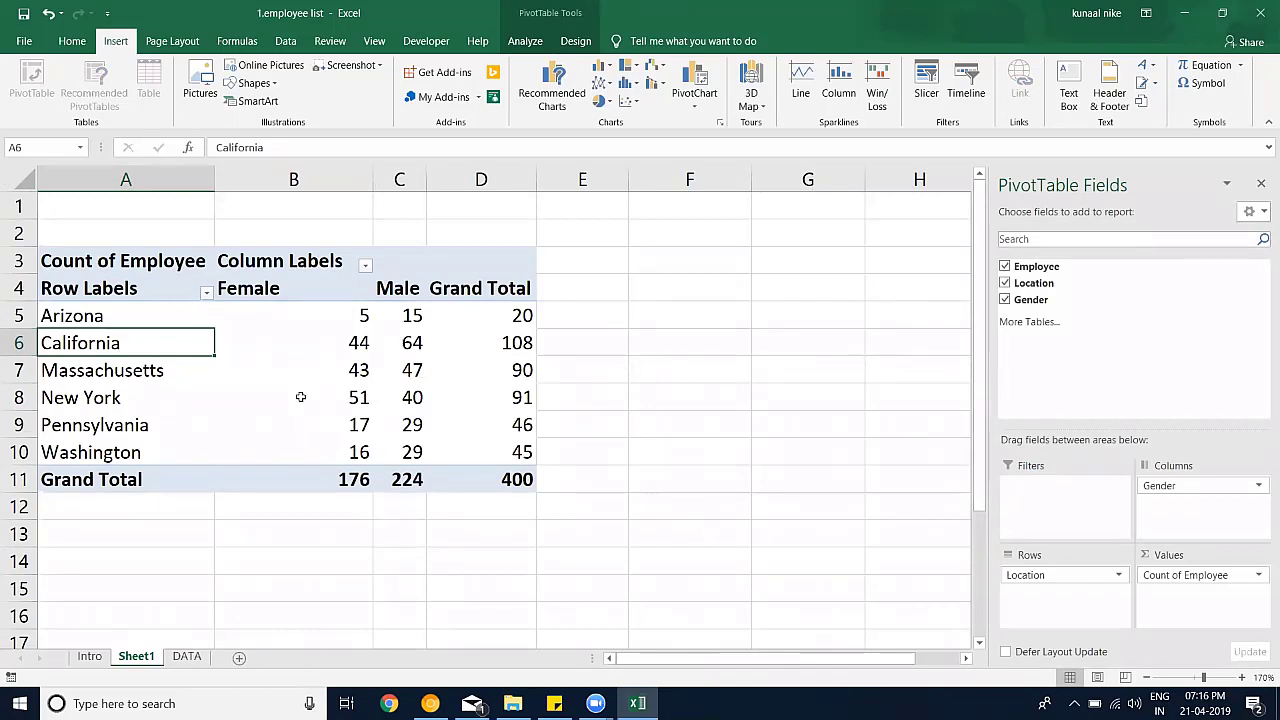
mouse_move(314, 392)
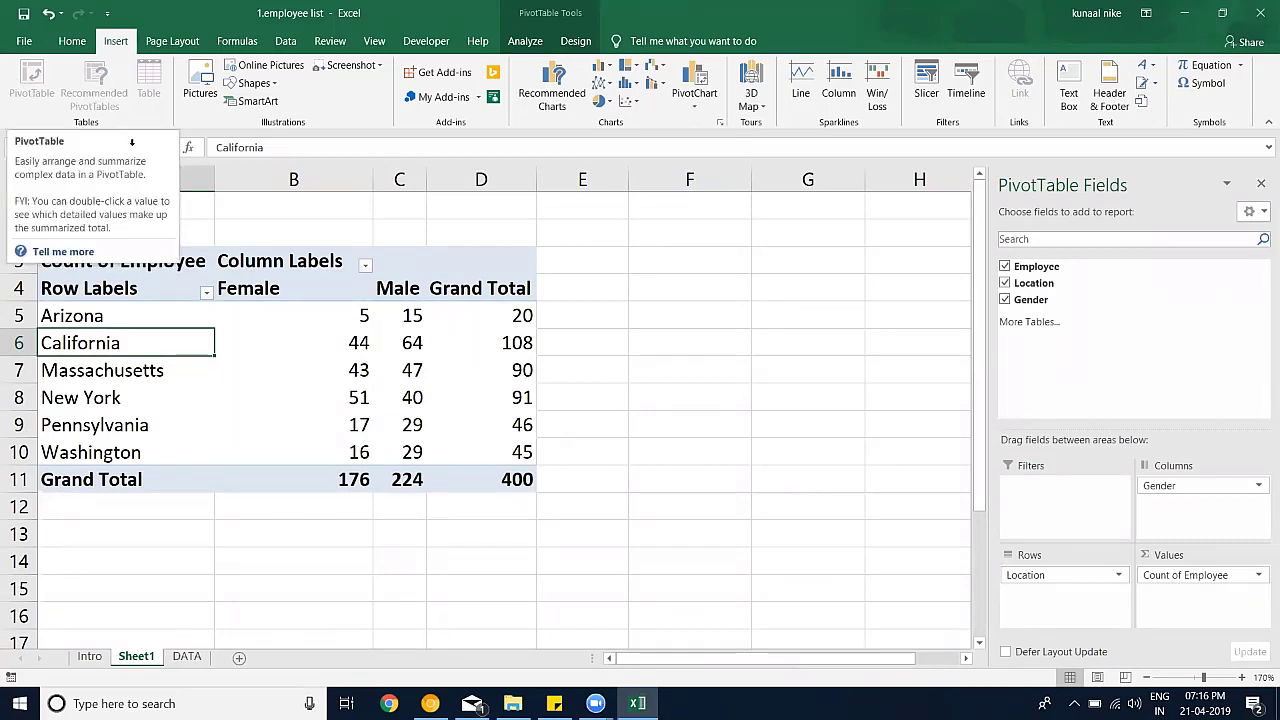
mouse_move(441, 339)
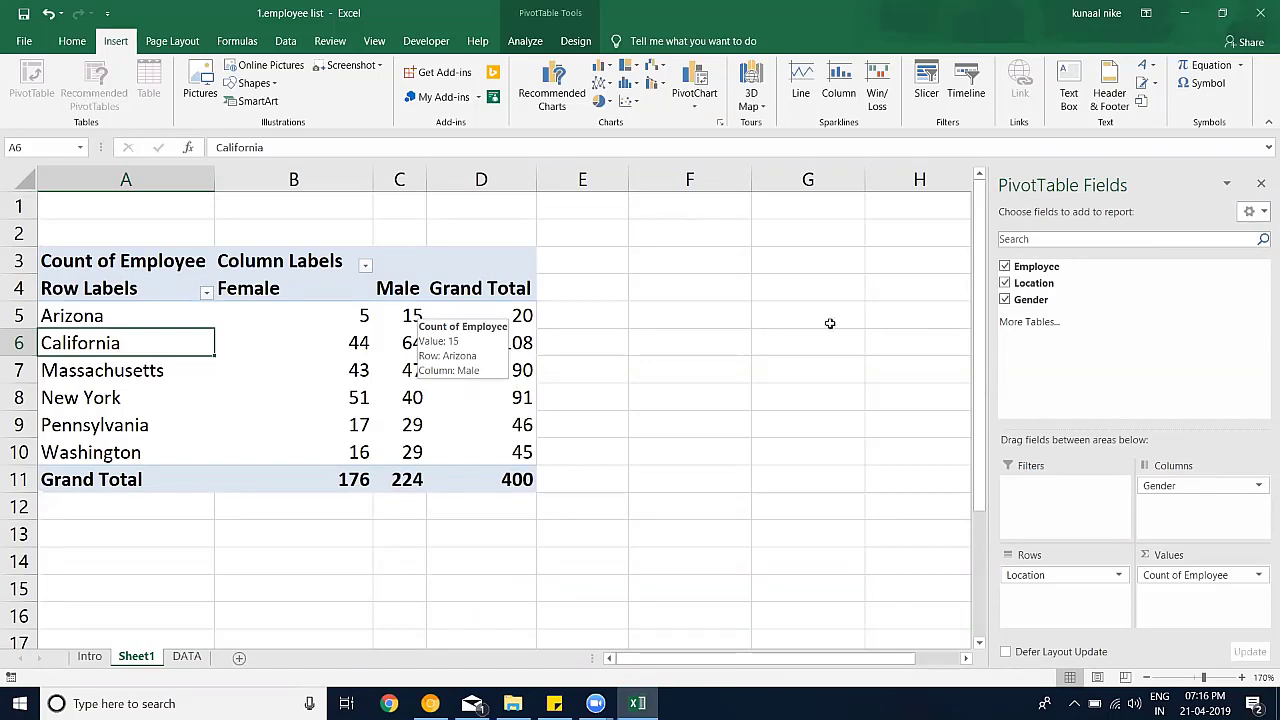
left_click(1256, 577)
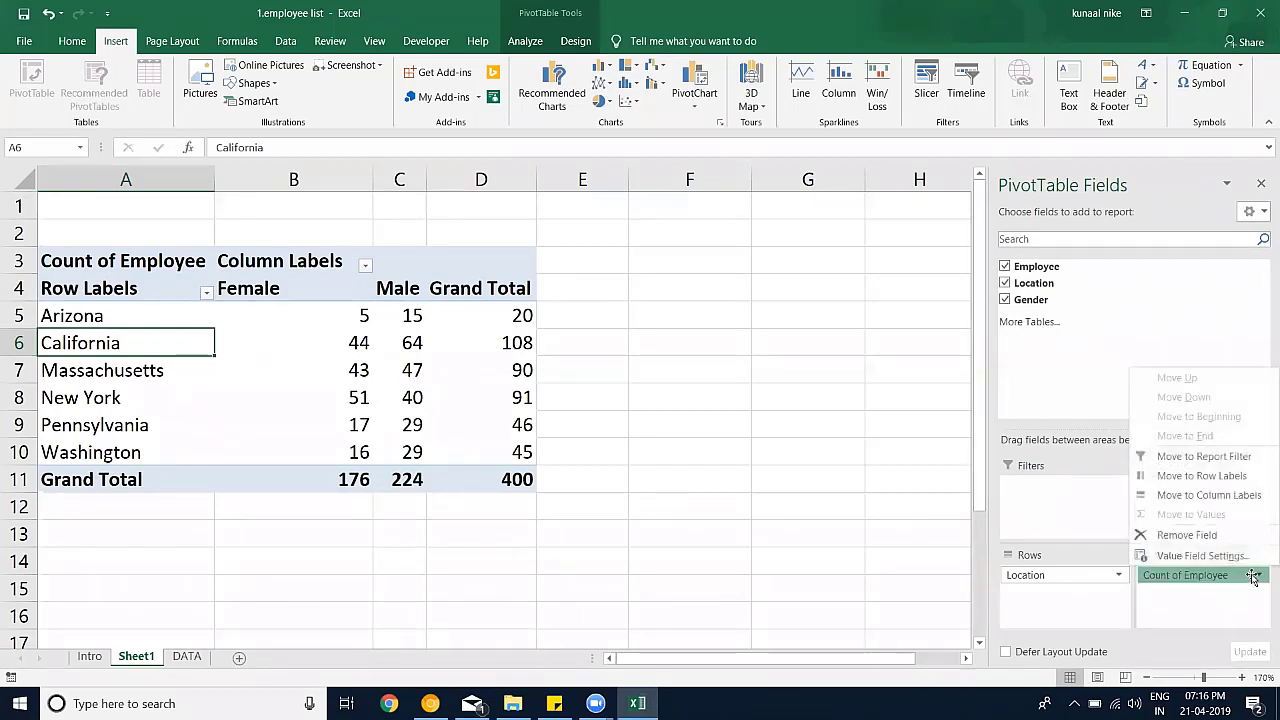
left_click(1233, 615)
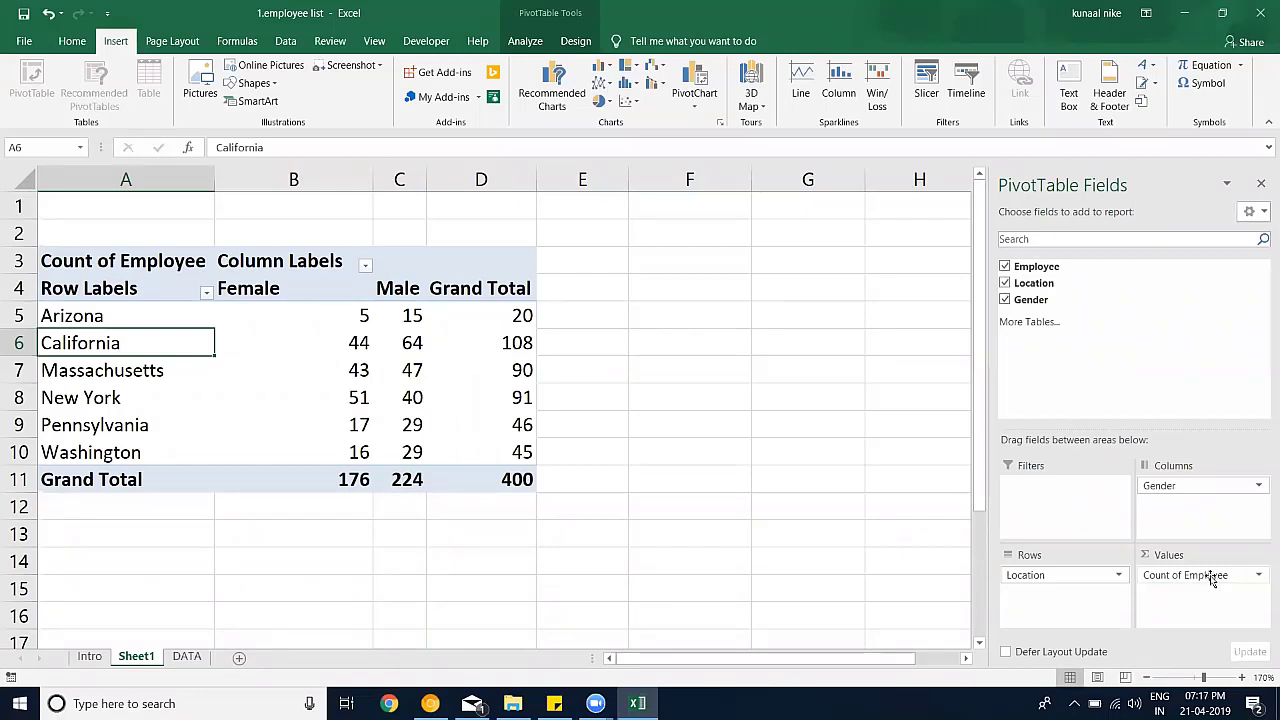
left_click_drag(1212, 580, 1122, 373)
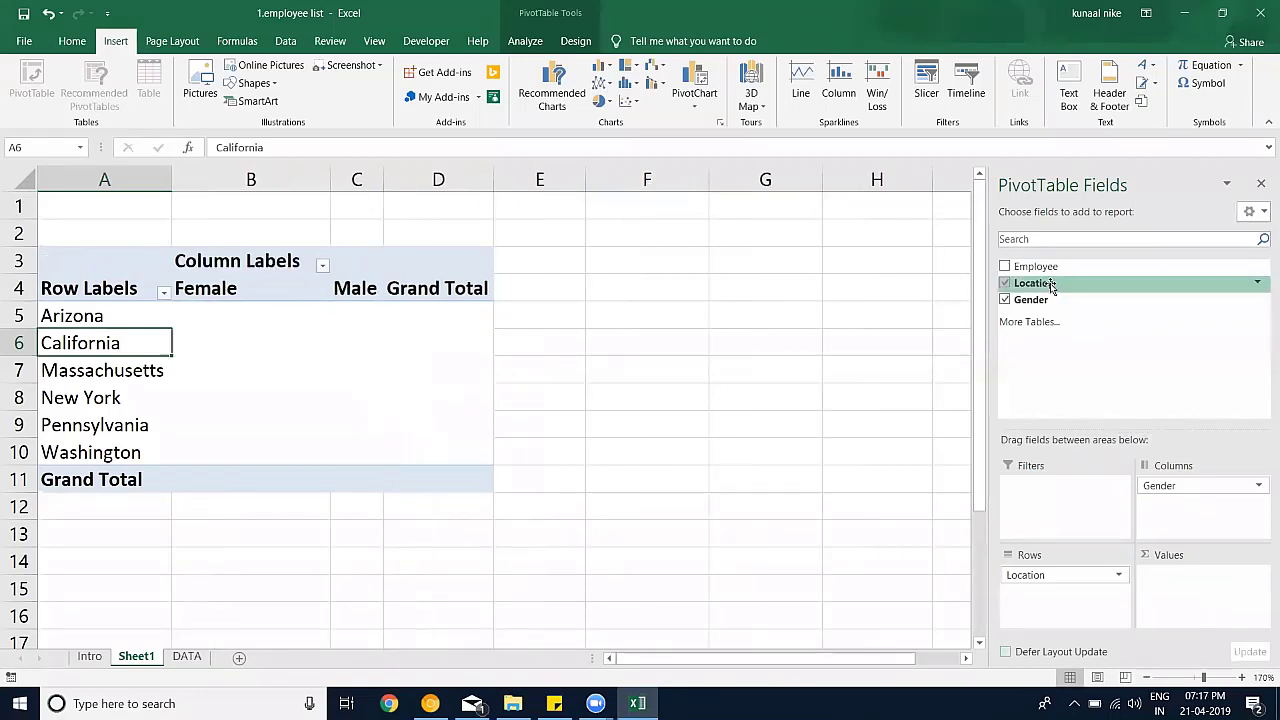
left_click_drag(1050, 287, 1180, 600)
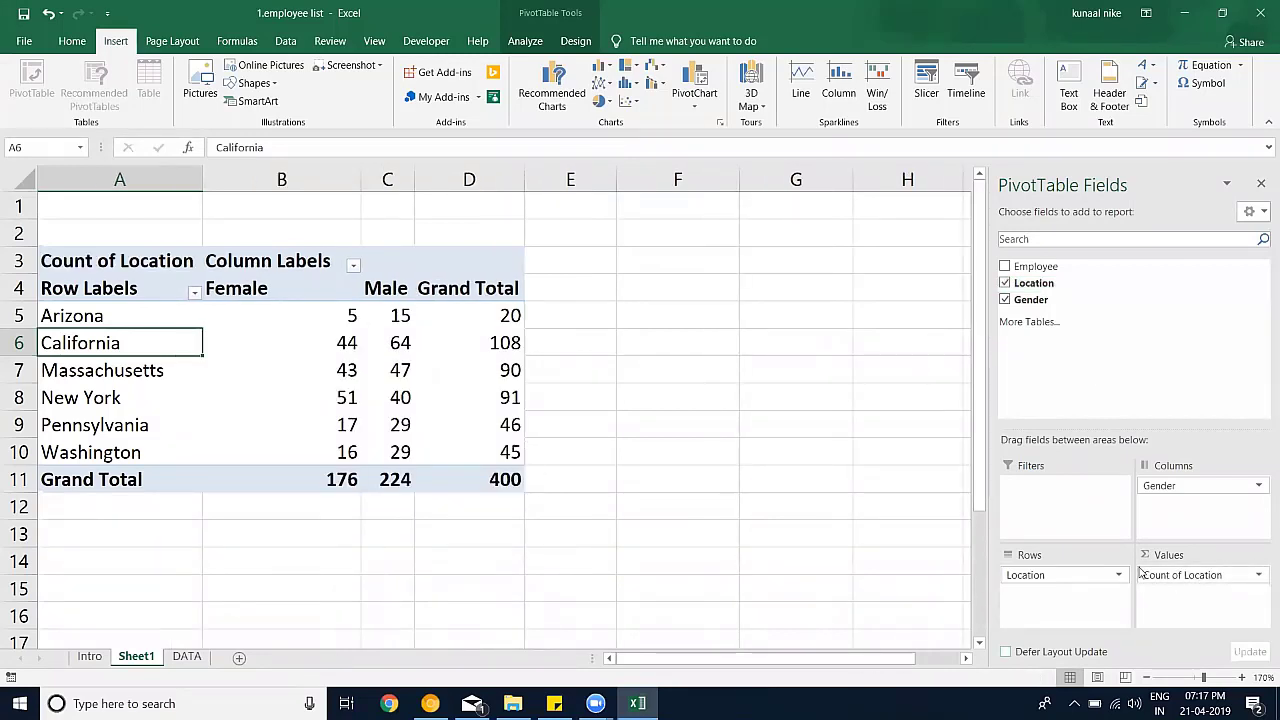
left_click_drag(1175, 578, 1126, 346)
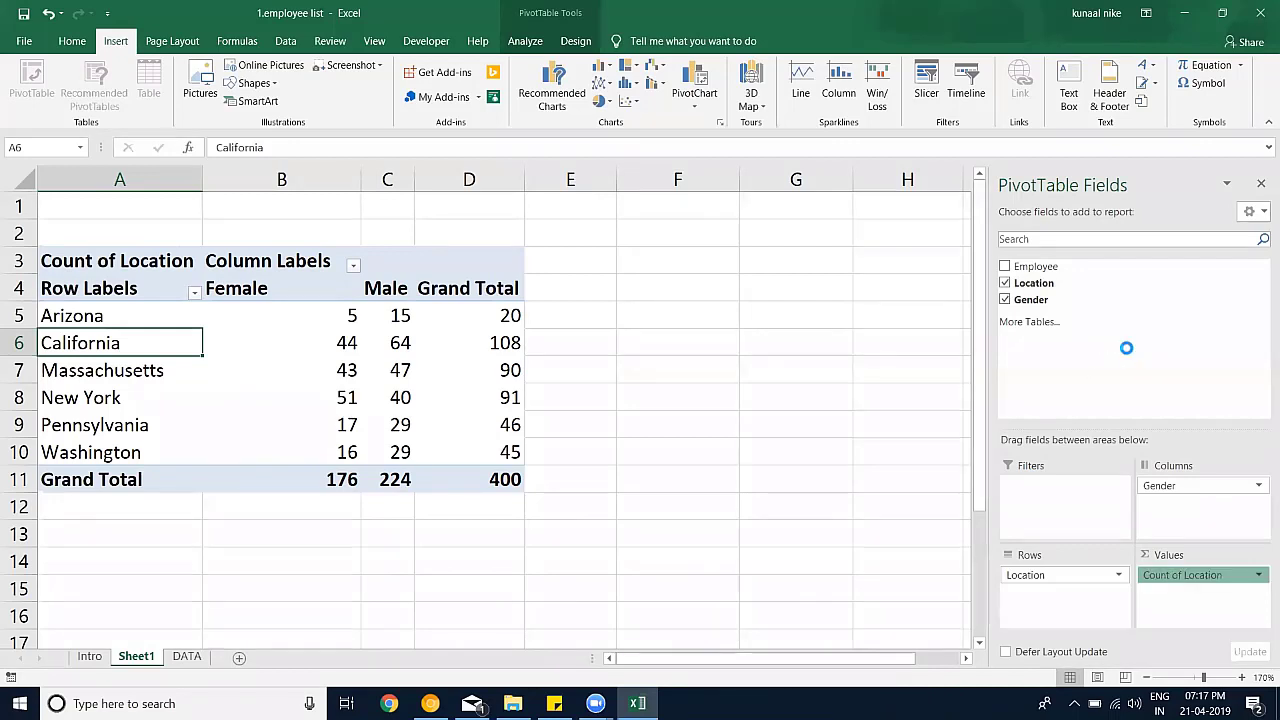
left_click_drag(1031, 299, 1187, 591)
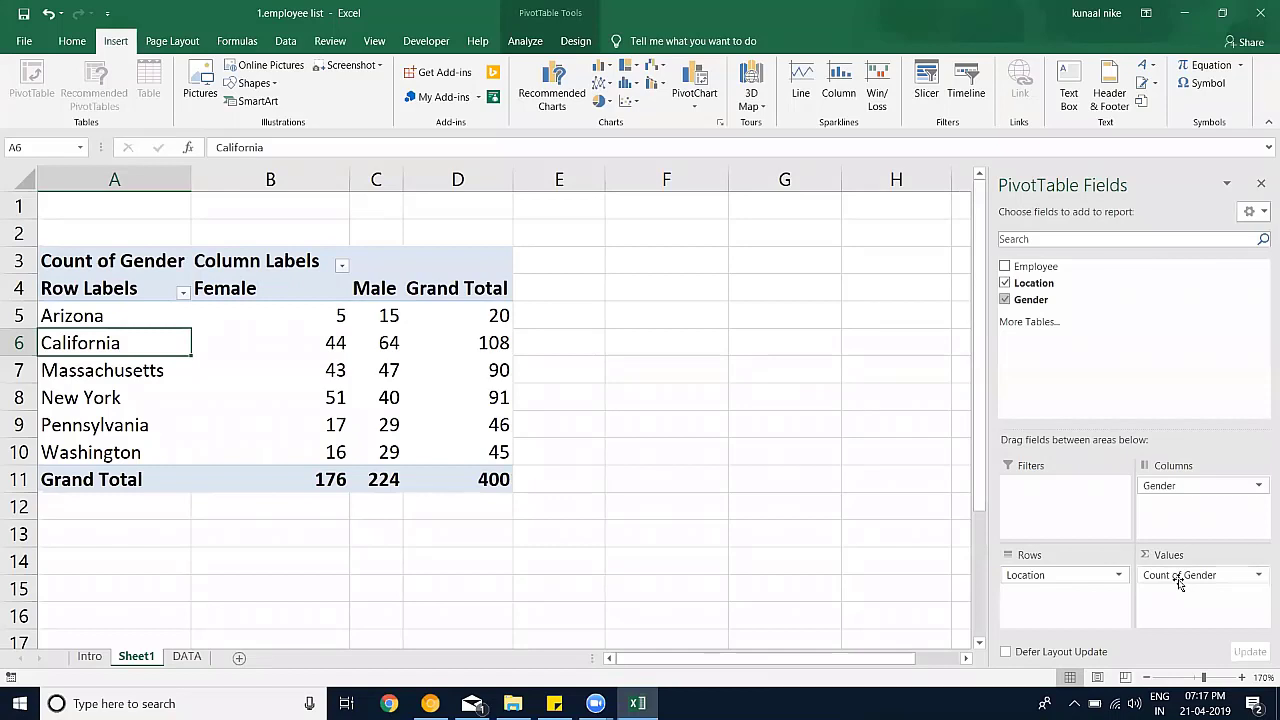
left_click_drag(1180, 583, 1110, 360)
left_click_drag(1036, 267, 1193, 586)
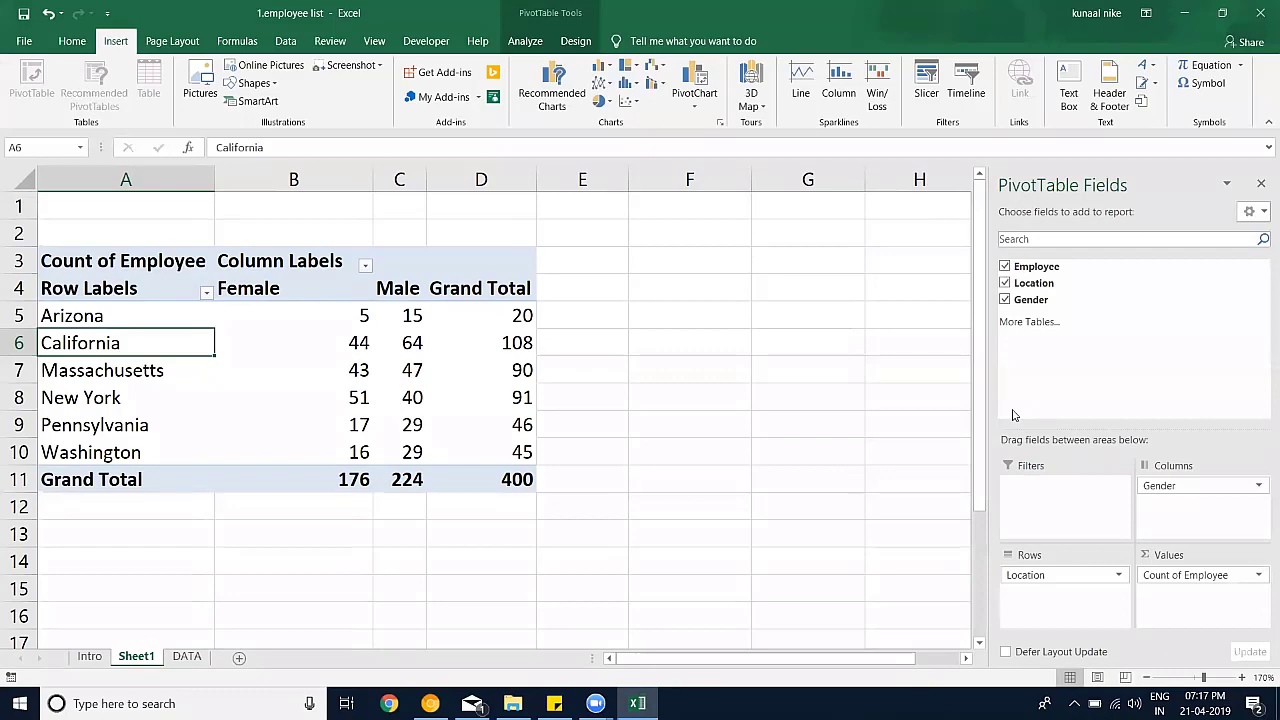
left_click(1257, 576)
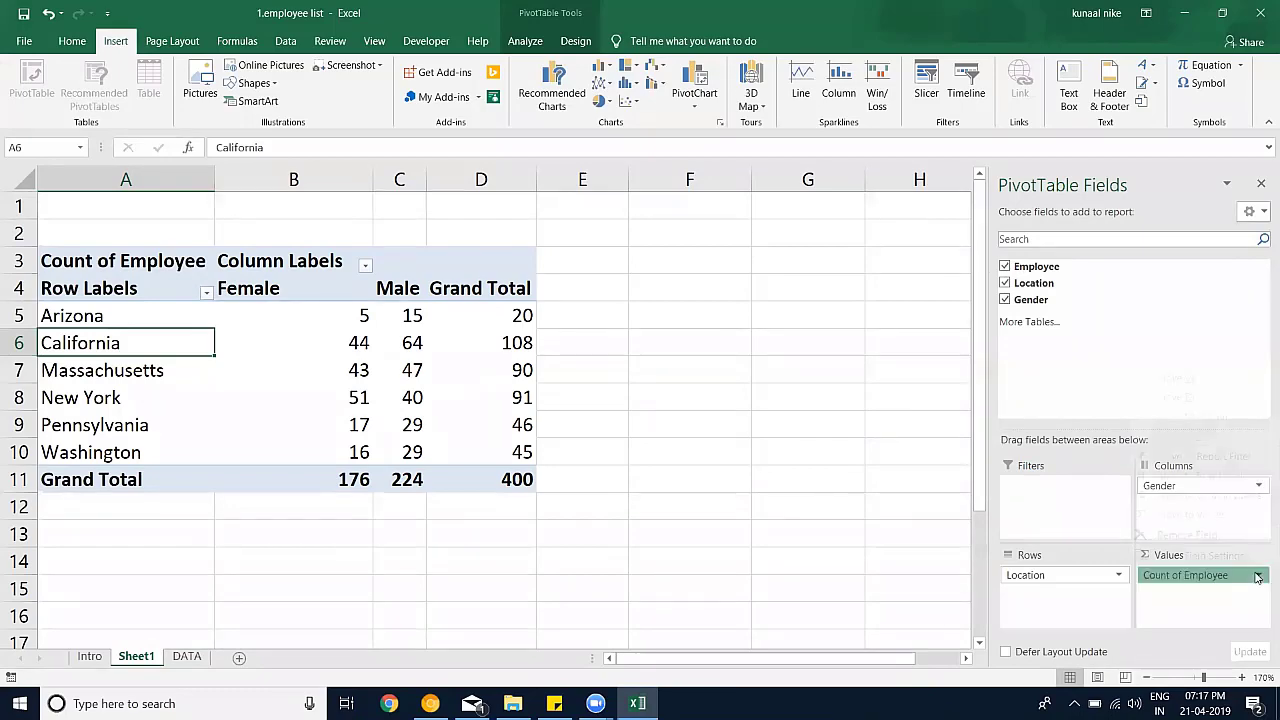
left_click(1190, 553)
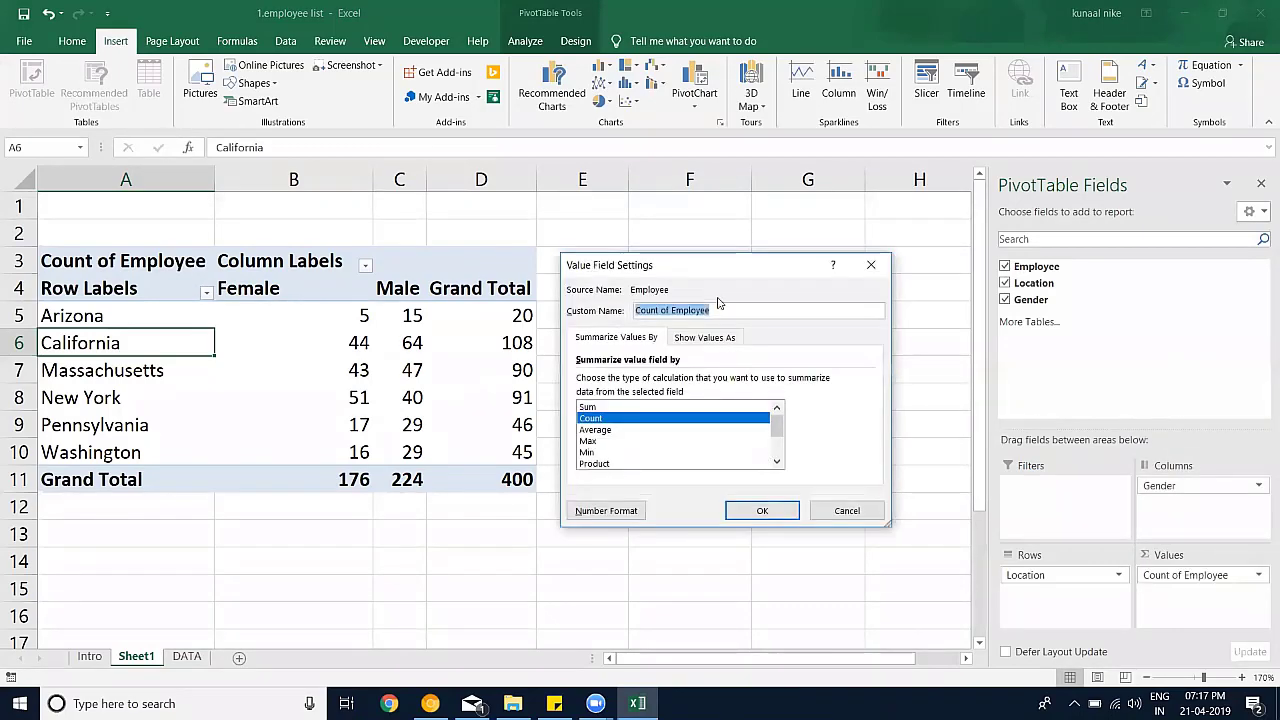
left_click_drag(697, 263, 535, 229)
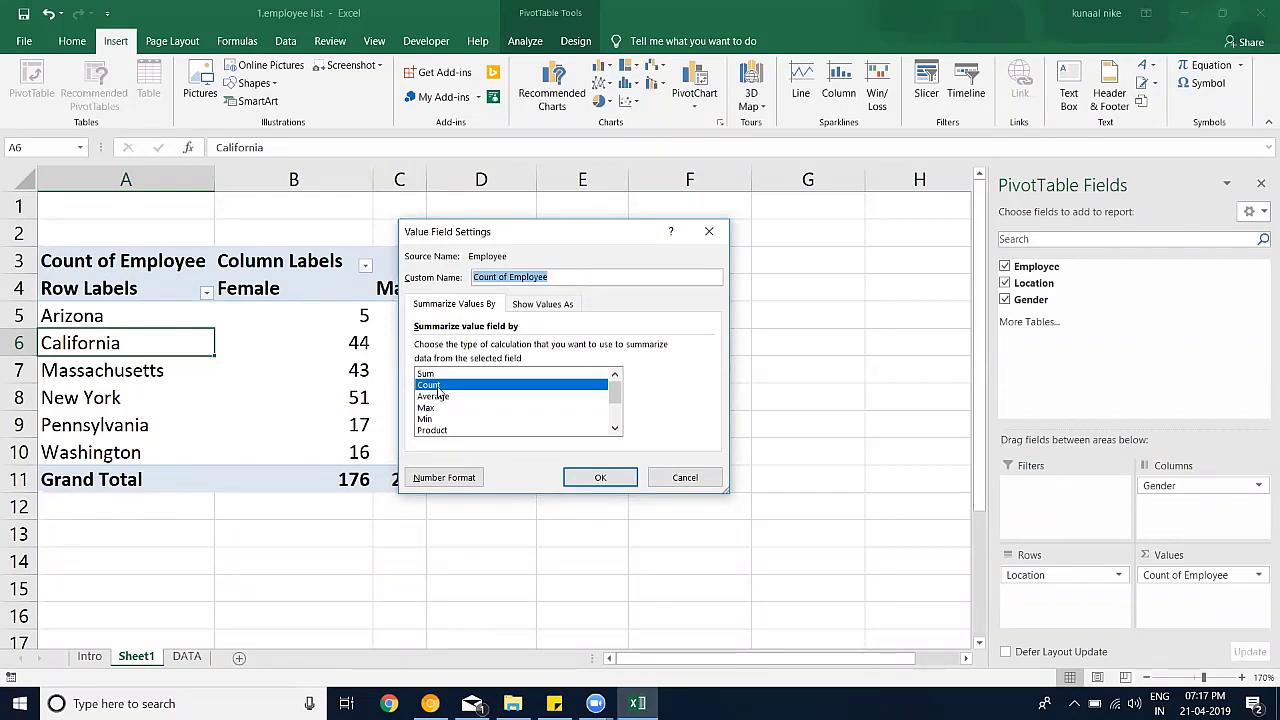
left_click(680, 479)
left_click(678, 480)
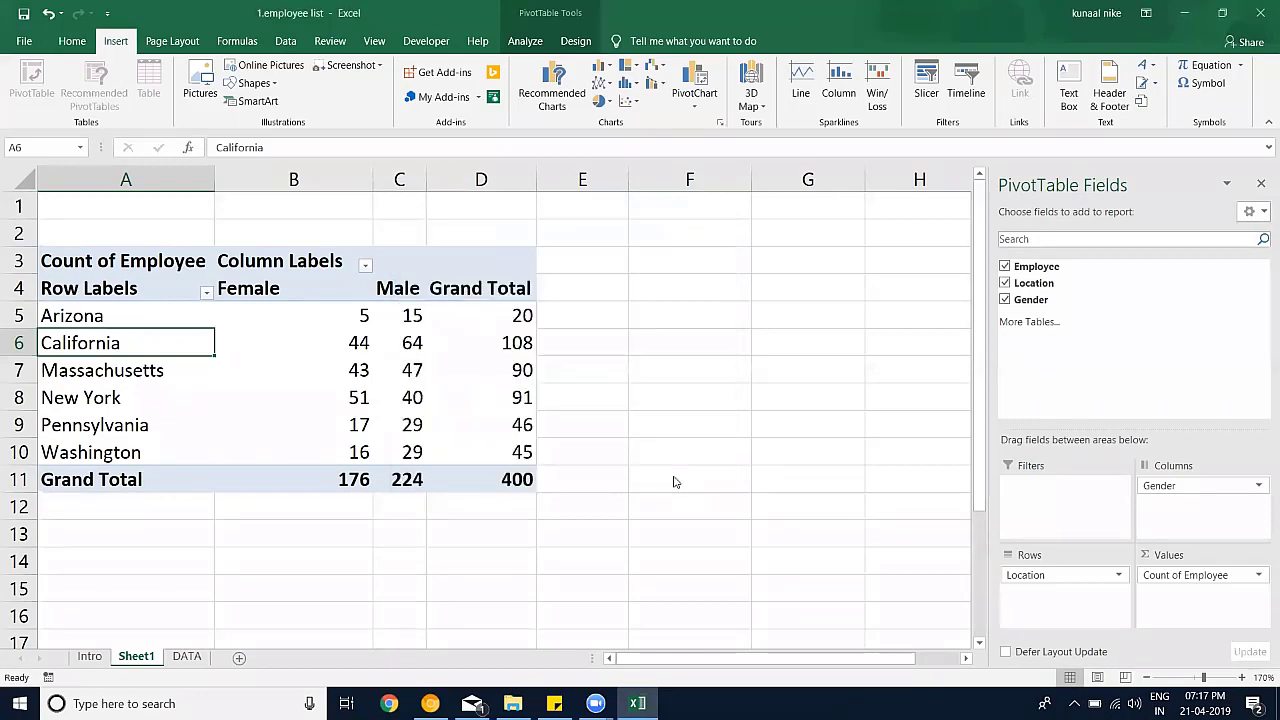
left_click(198, 658)
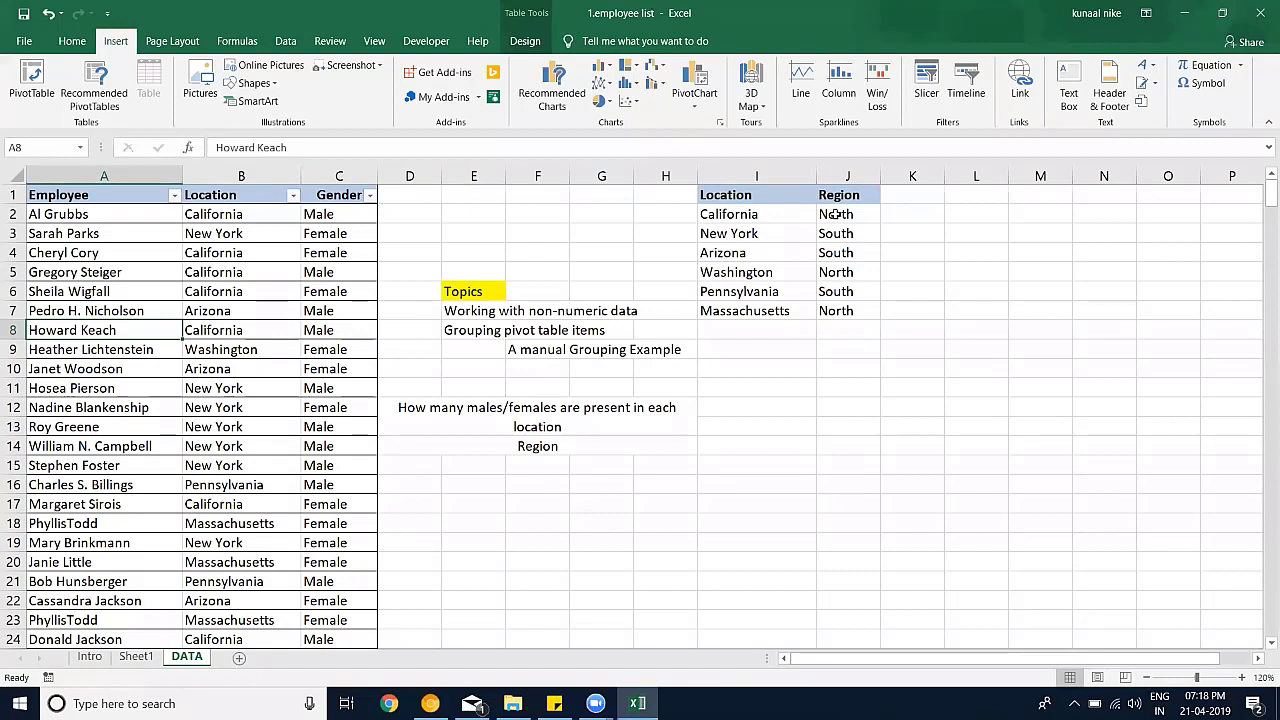
left_click_drag(836, 214, 745, 214)
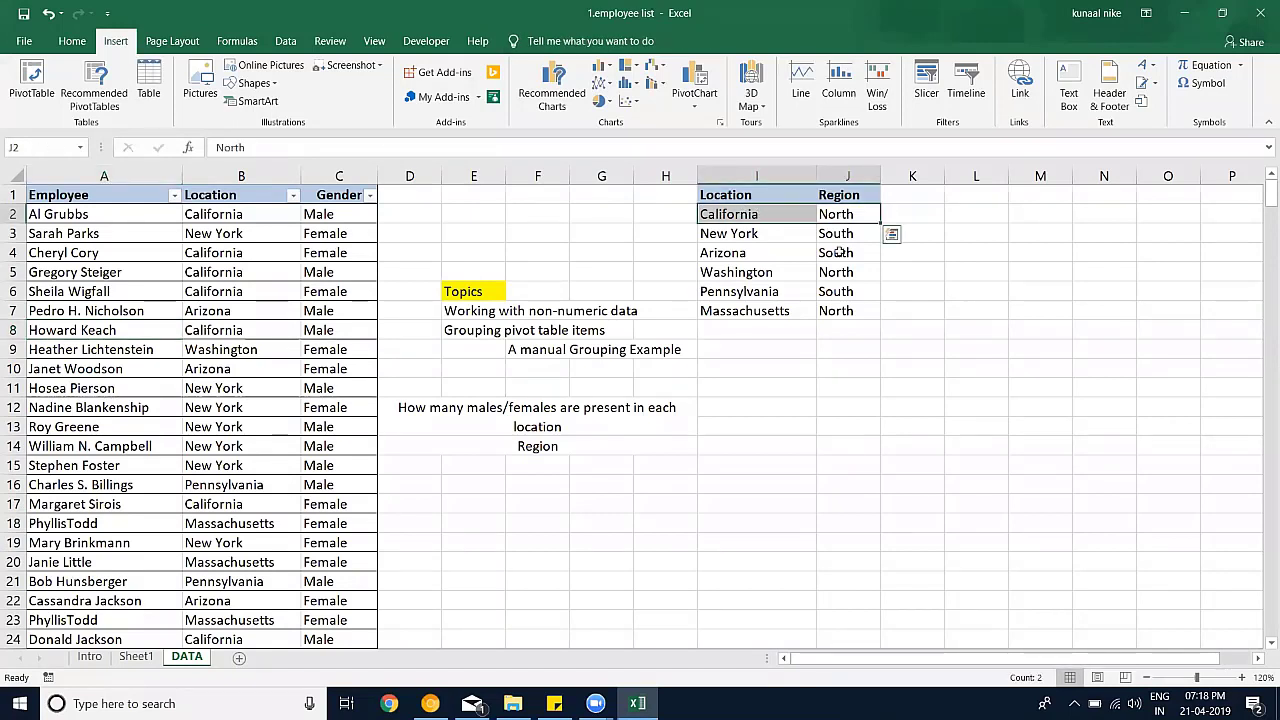
left_click(757, 272)
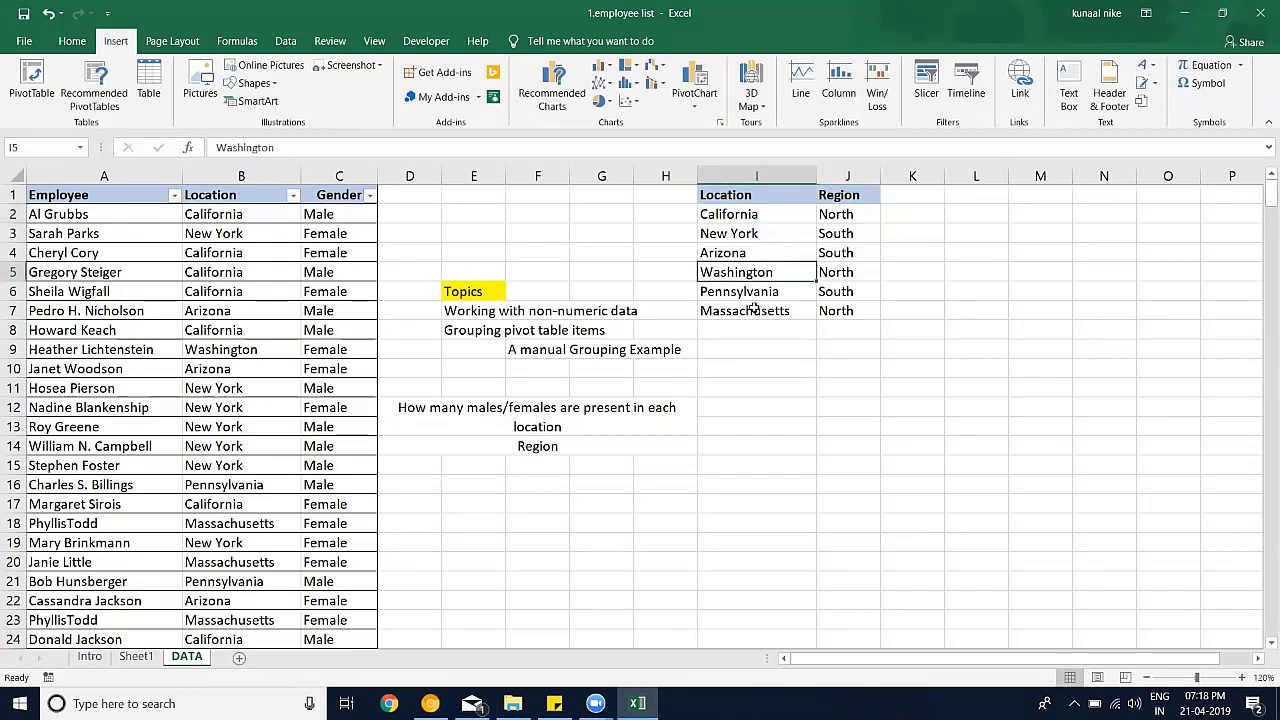
left_click(755, 308)
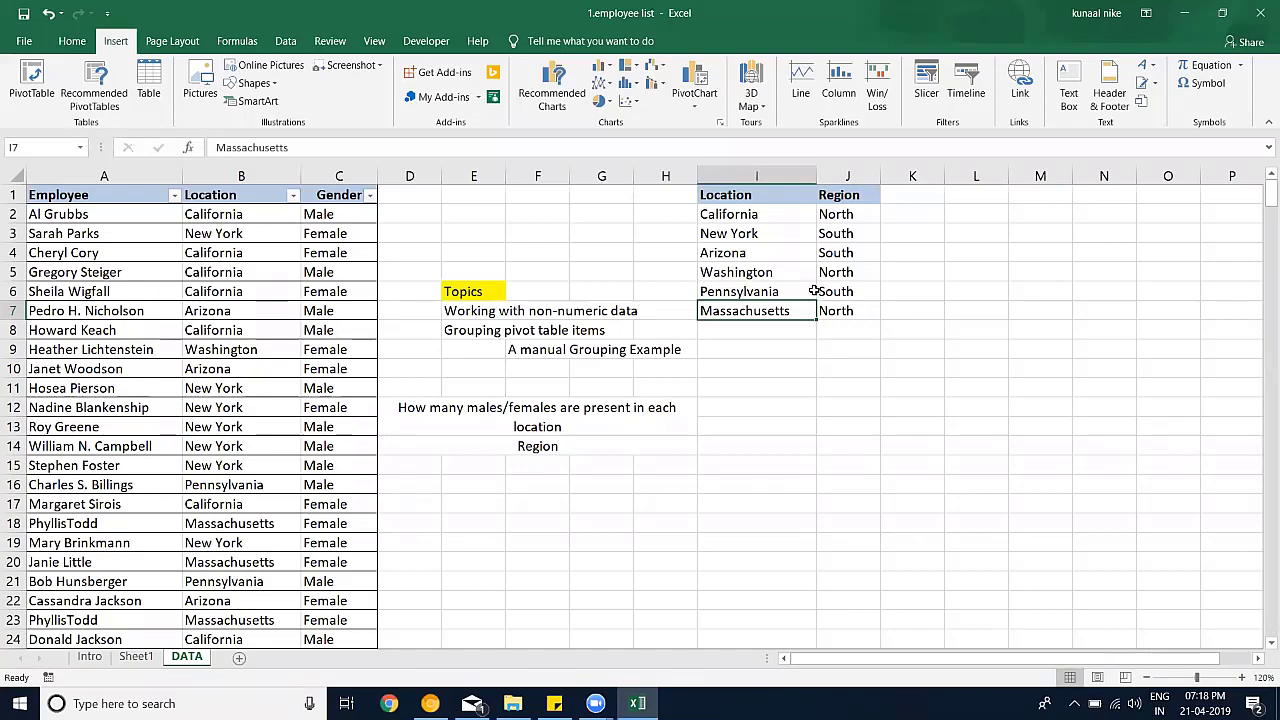
left_click(138, 656)
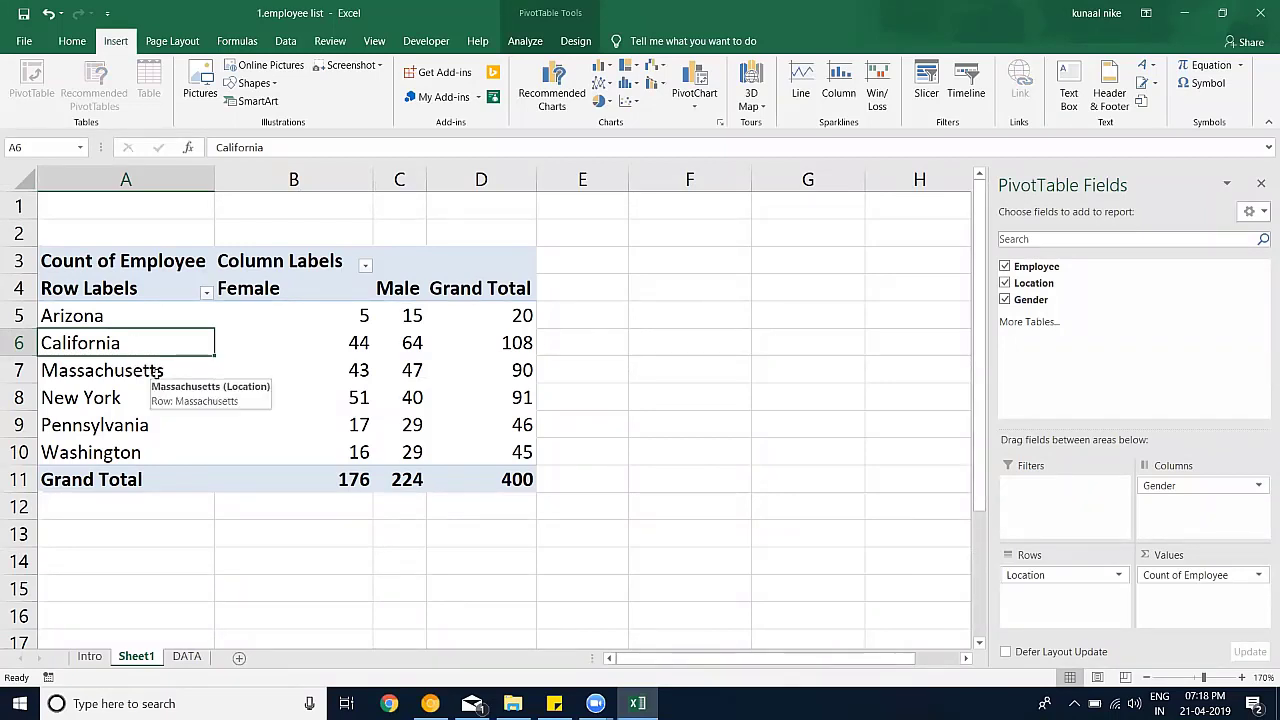
Group California, Massachusetts and Washington into Group1.
left_click(150, 370, "ctrl")
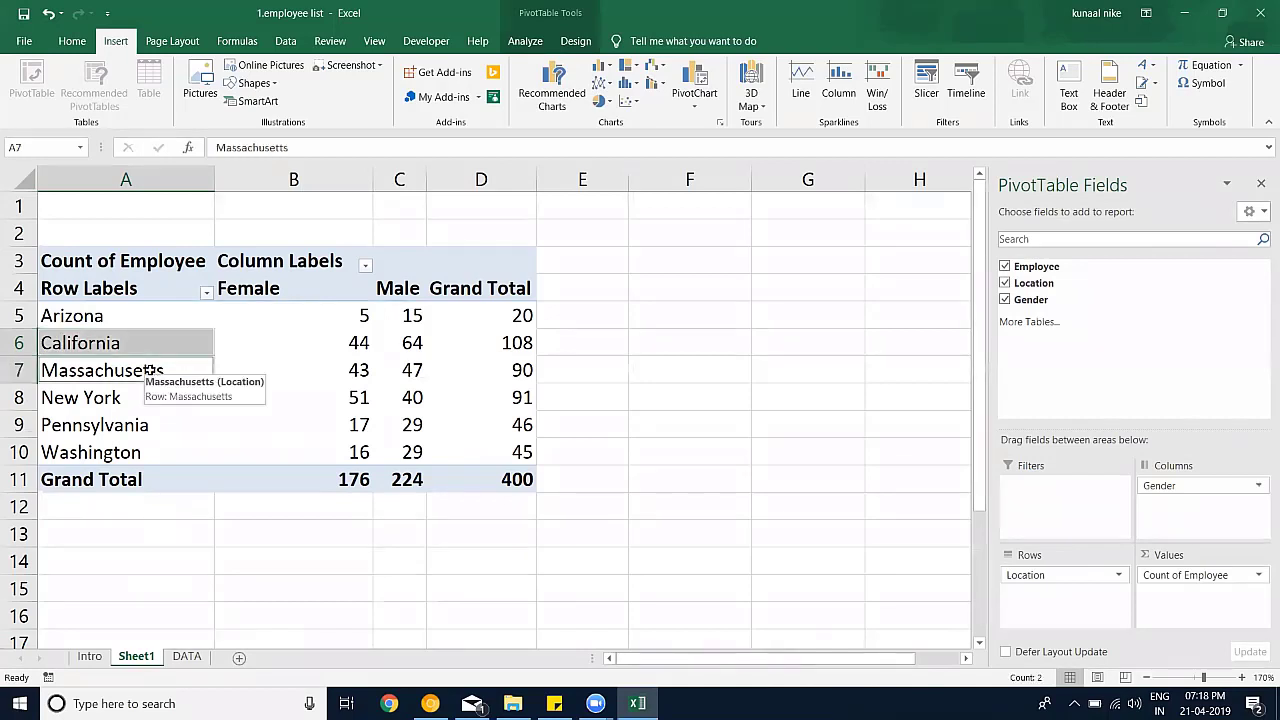
left_click(134, 452, "ctrl")
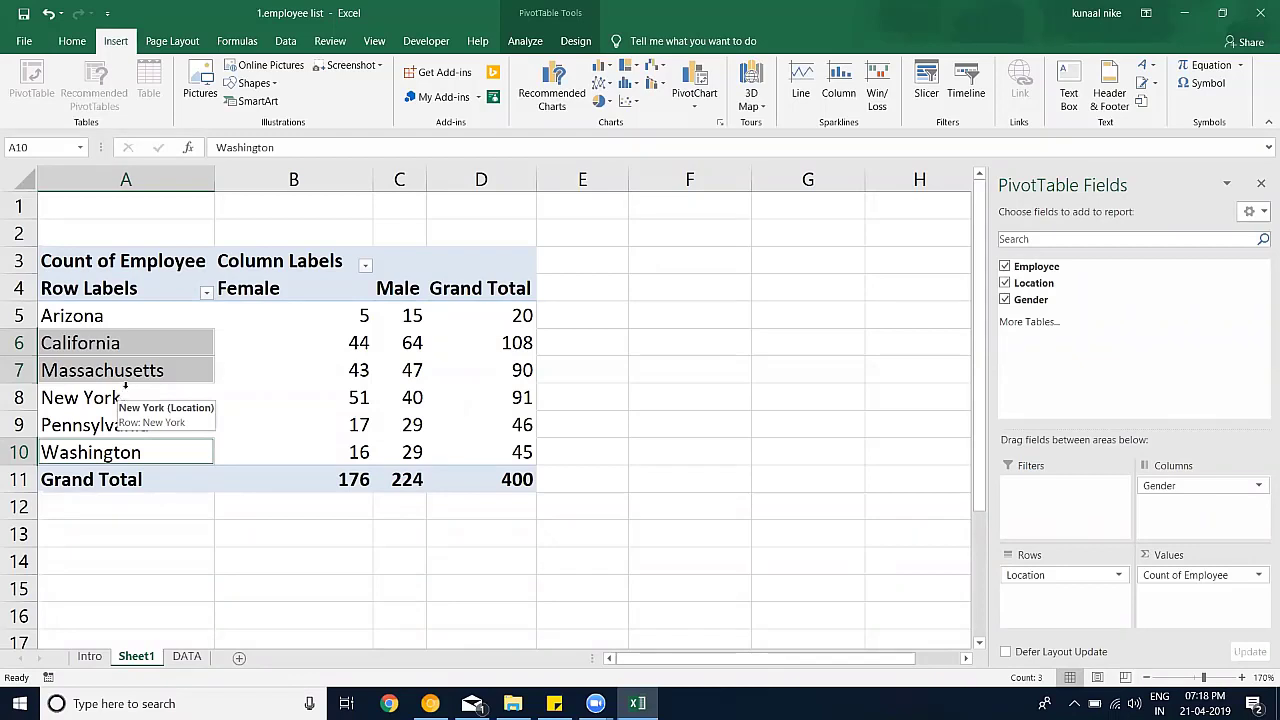
right_click(162, 344)
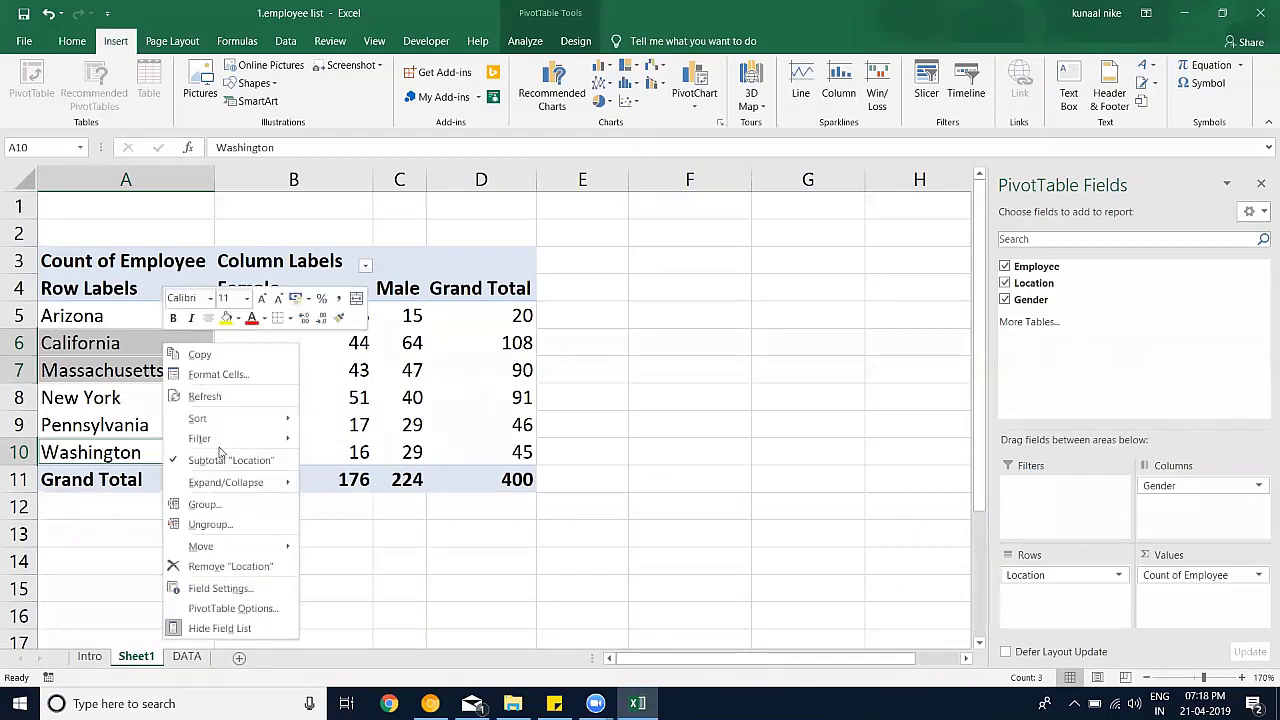
left_click(230, 506)
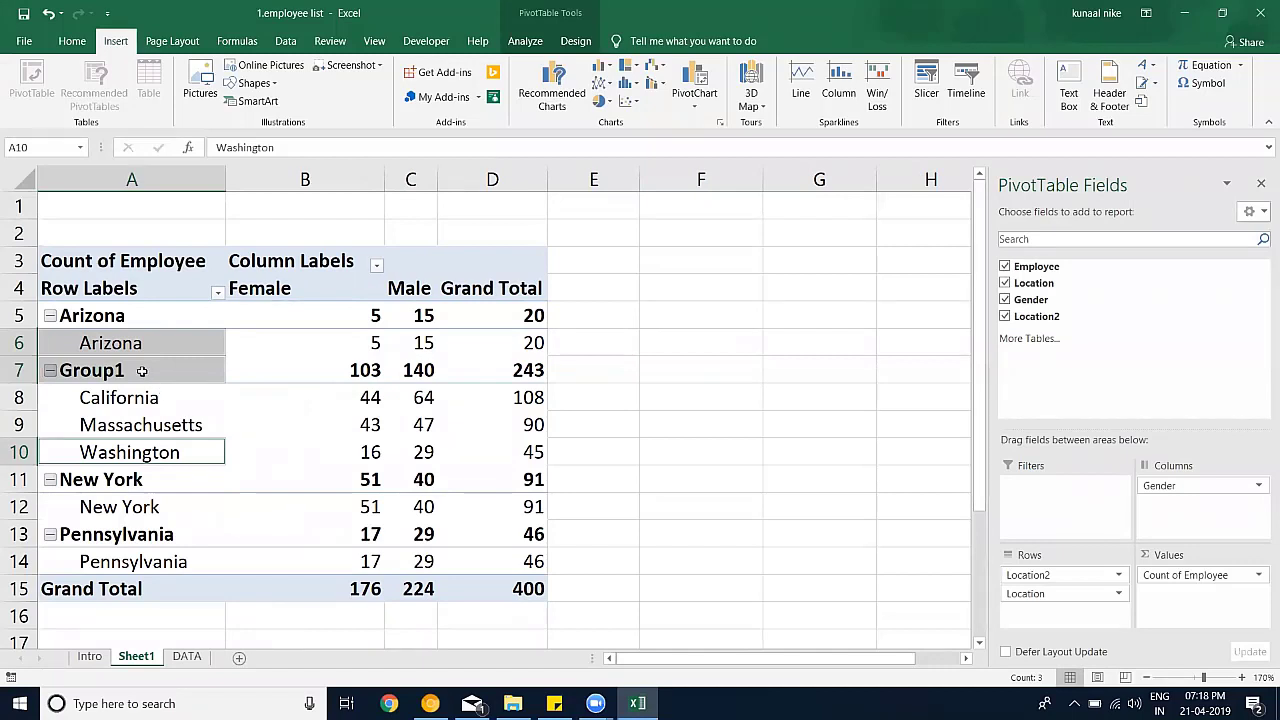
Group Arizona, New York and Pennsylvania into Group2.
left_click_drag(140, 370, 158, 447)
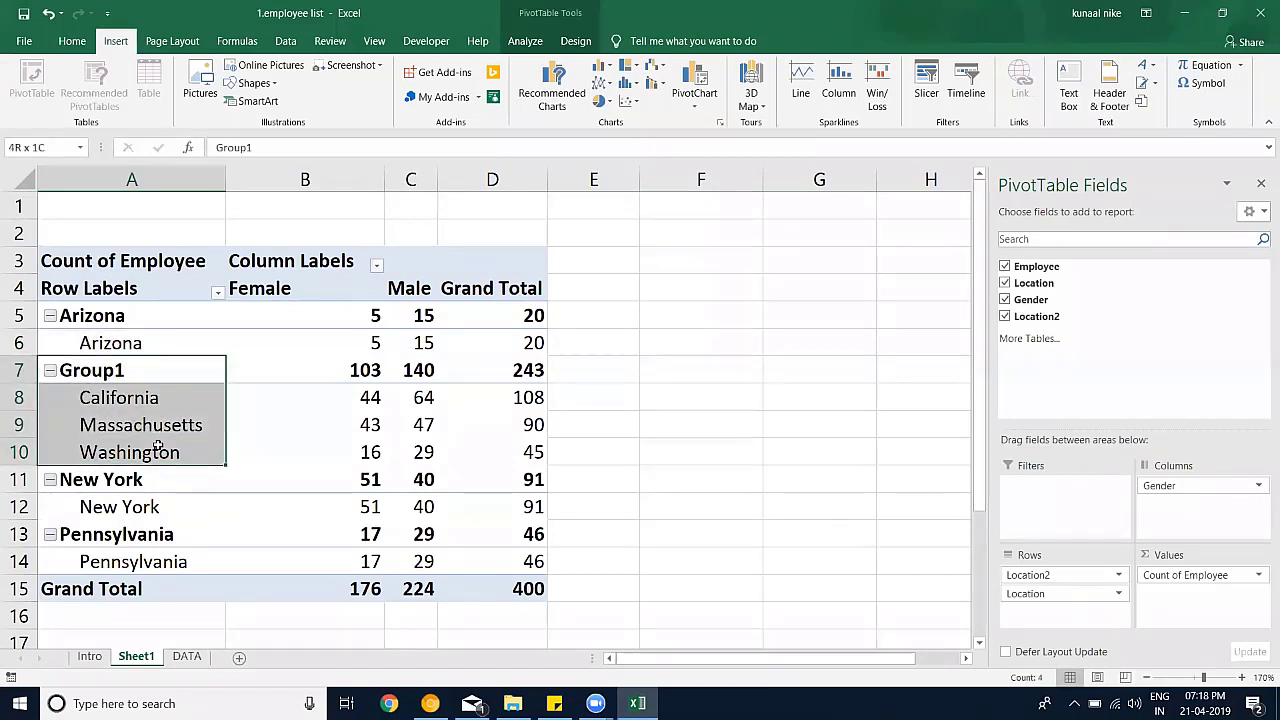
left_click_drag(125, 398, 142, 446)
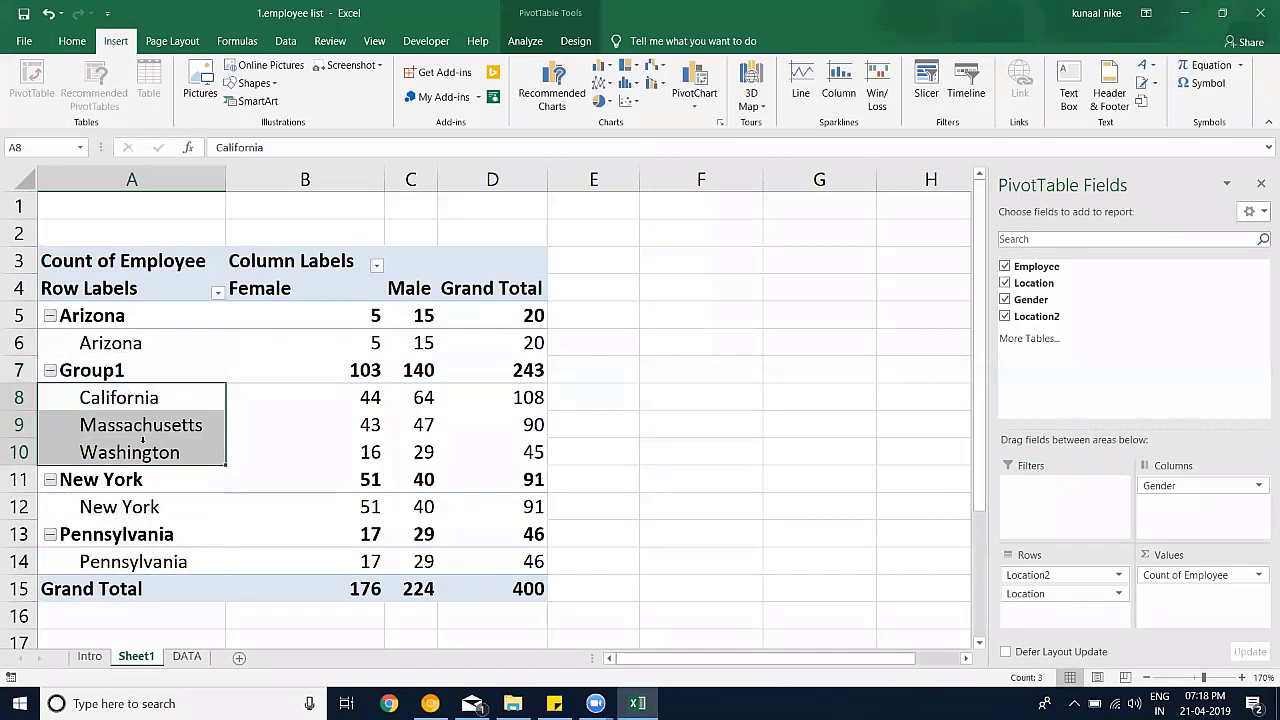
left_click(102, 322)
left_click(120, 472)
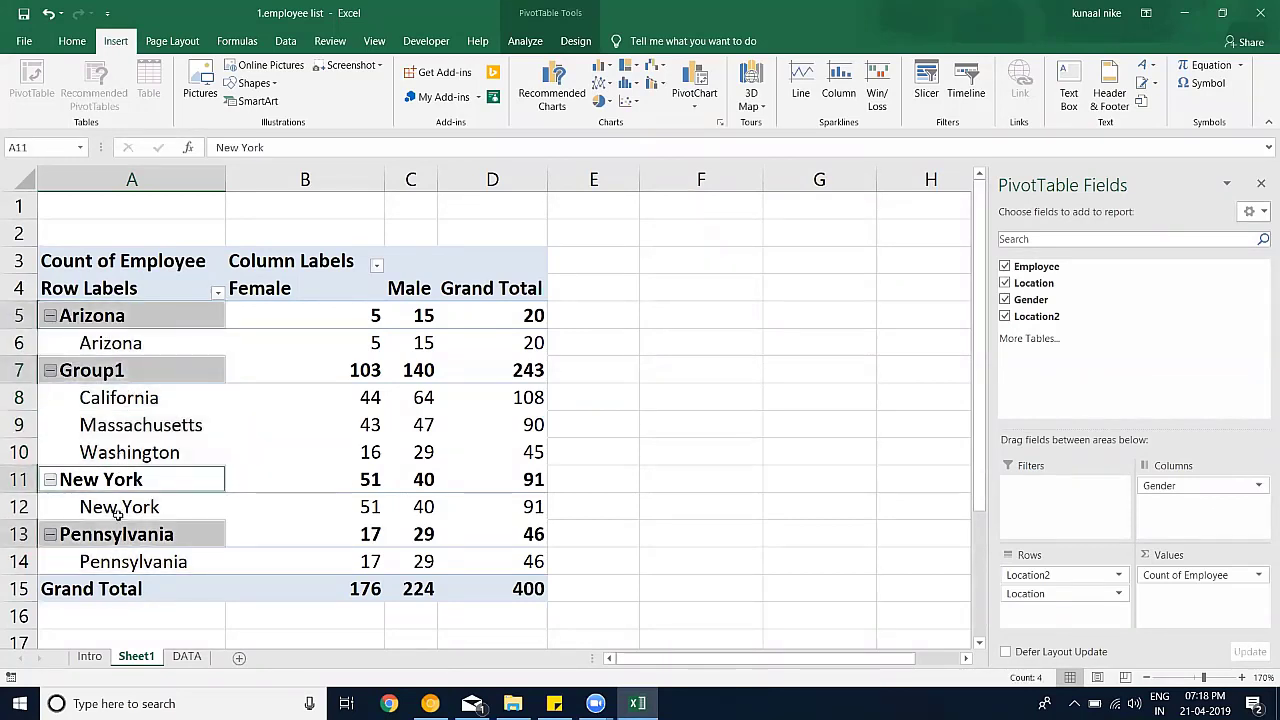
left_click(105, 322)
left_click(118, 478)
key("Up")
key("Up")
key("Up")
key("Up")
key("Up")
key("Up")
key("Up")
left_click(118, 480)
left_click(118, 316)
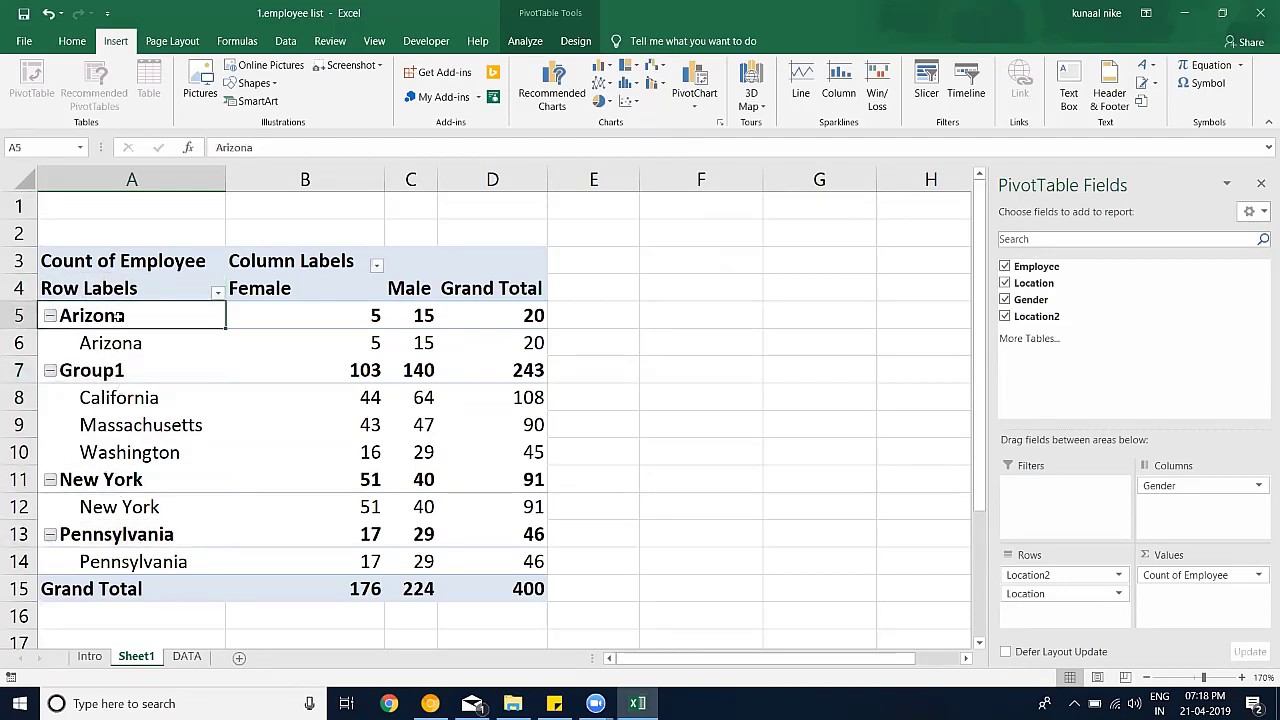
left_click(139, 480, "ctrl")
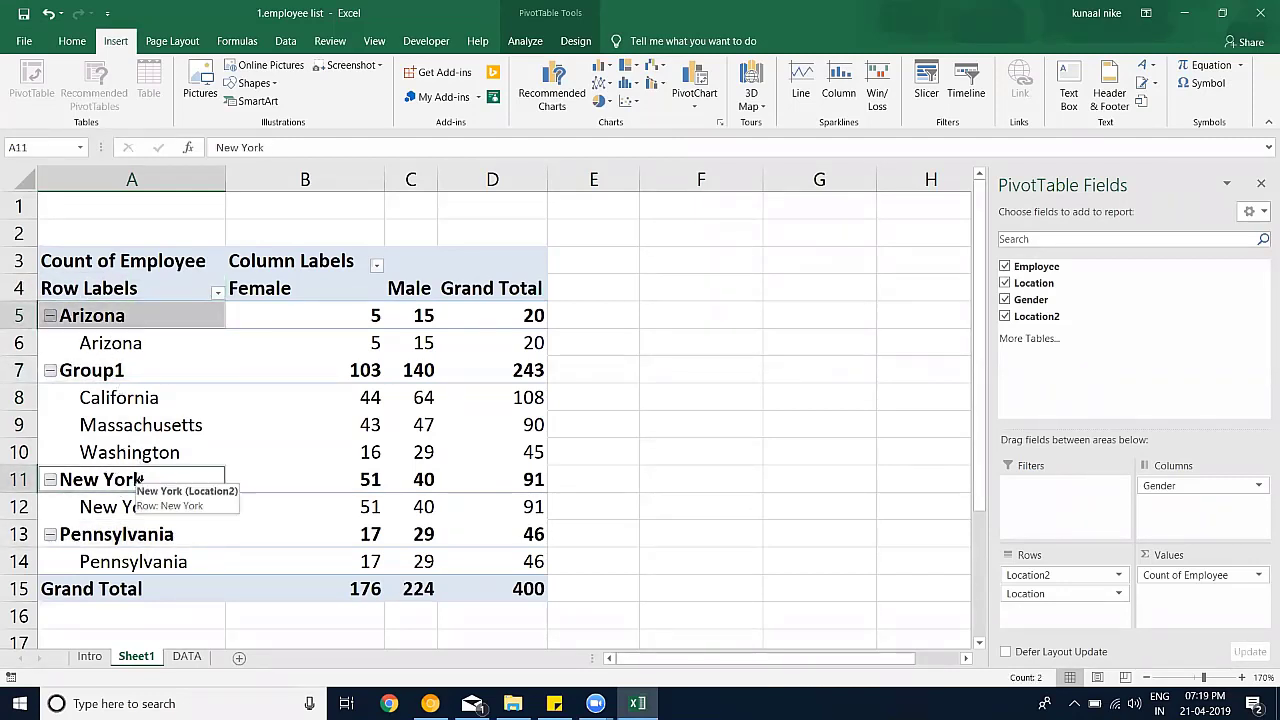
left_click(136, 532, "ctrl")
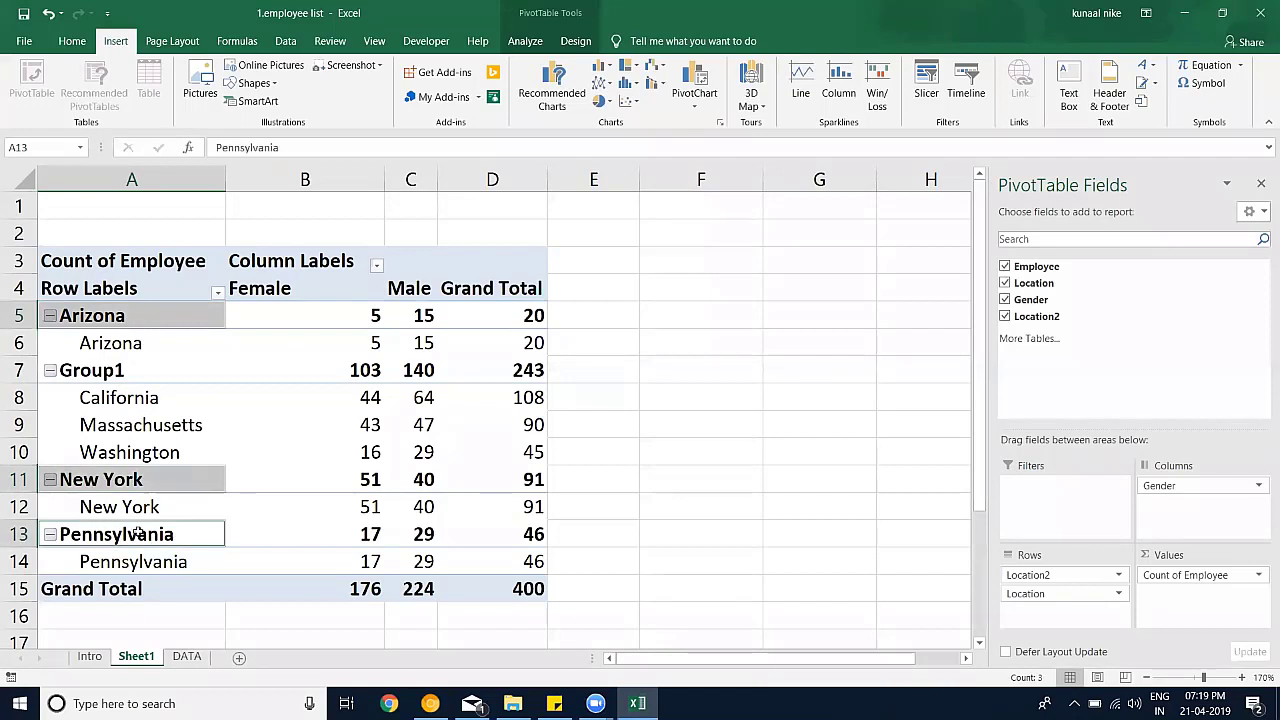
right_click(150, 486)
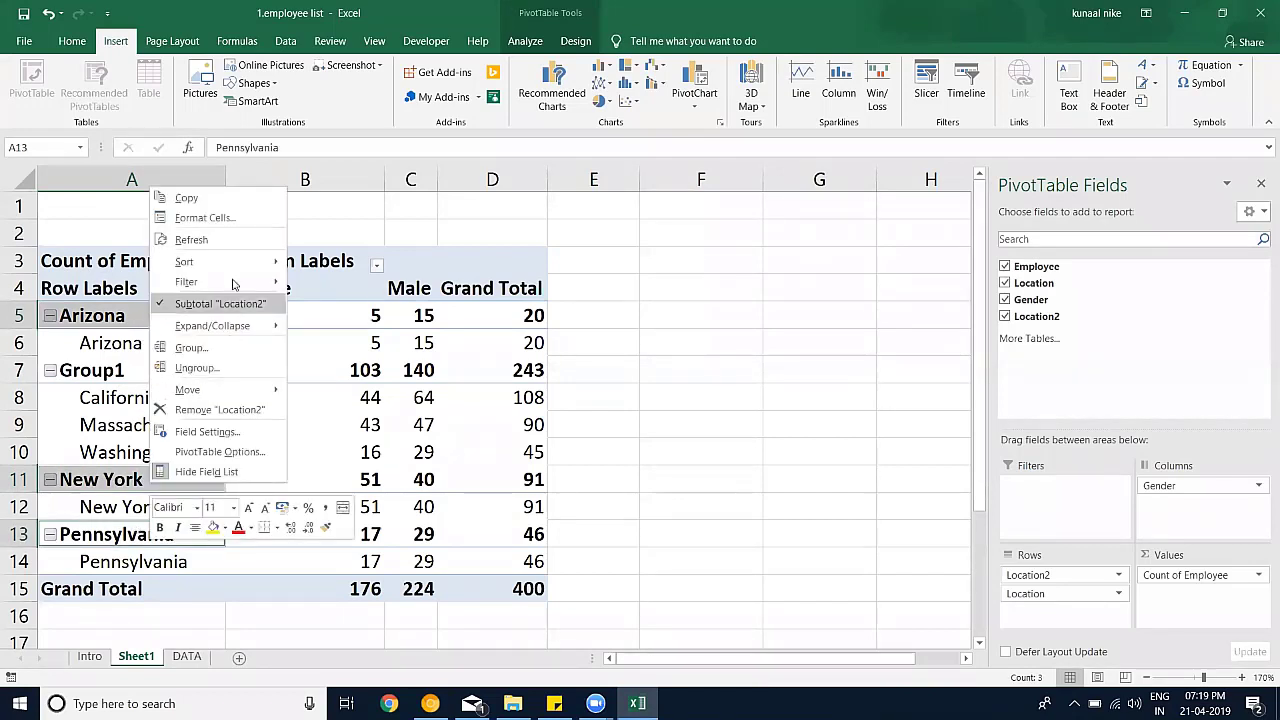
left_click(225, 348)
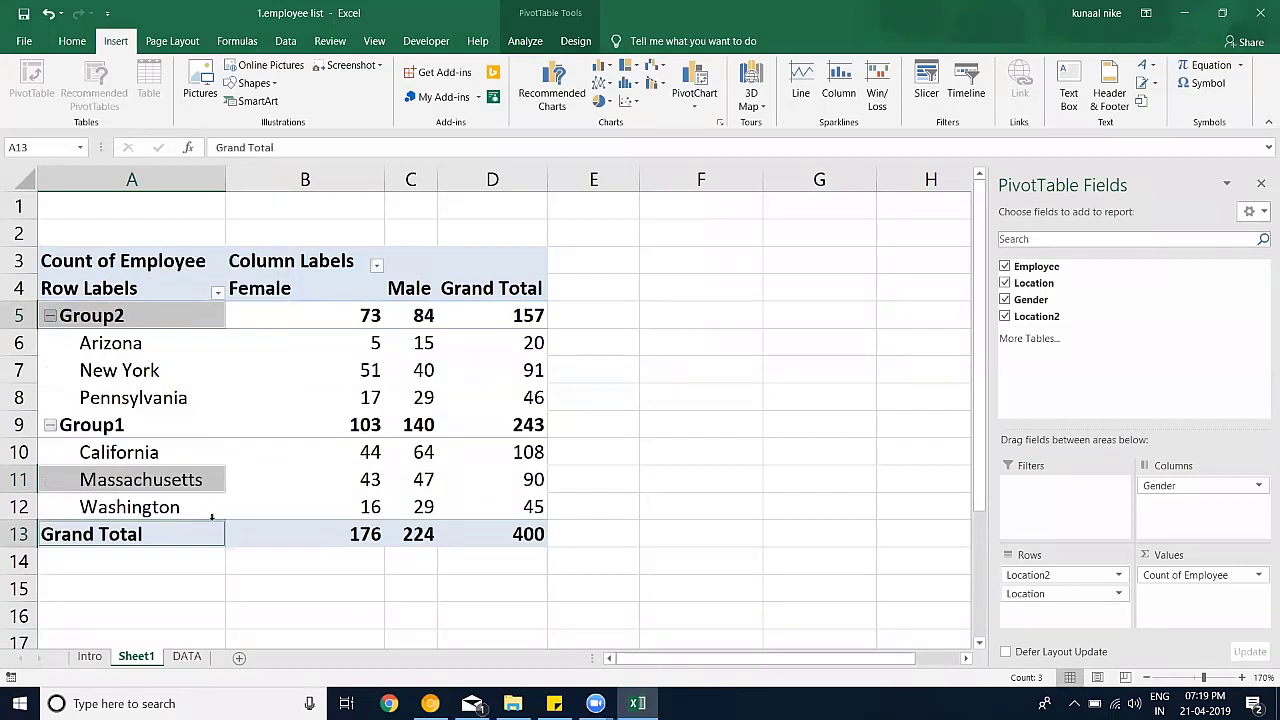
left_click(152, 429)
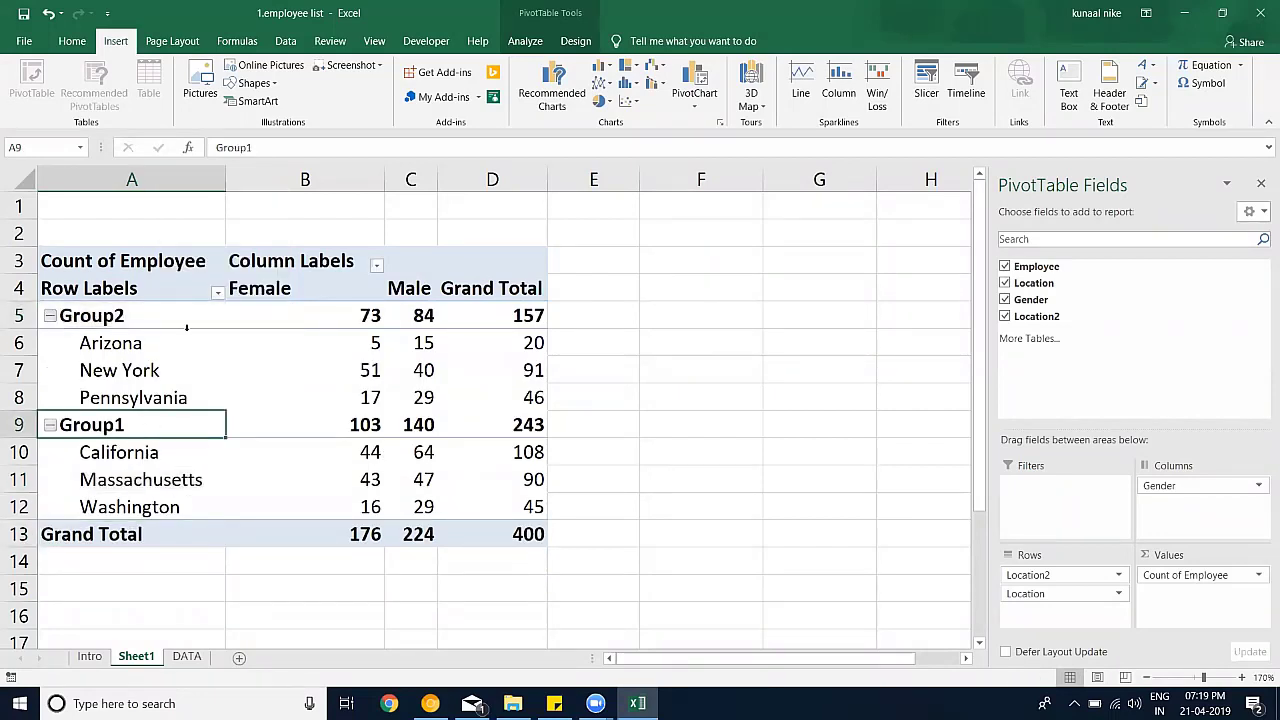
Move Group1 above Group2 and rename it North.
left_click_drag(220, 421, 204, 332)
left_click(148, 315)
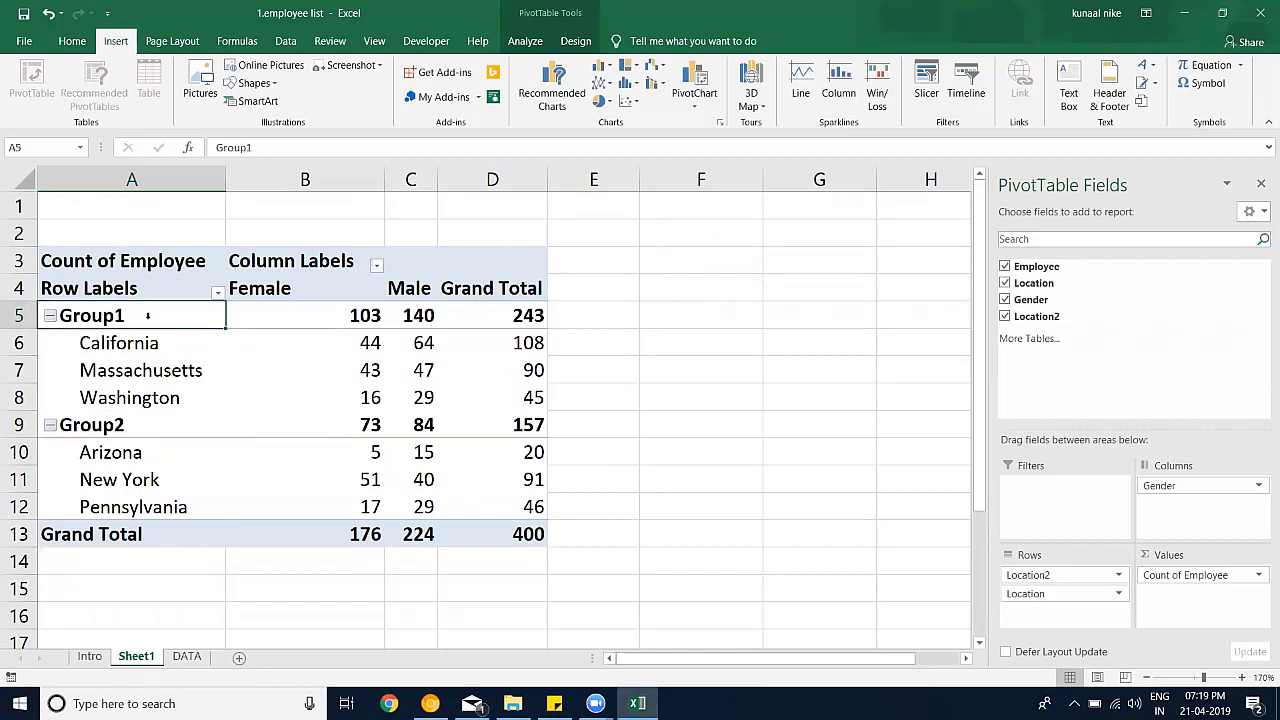
type("North")
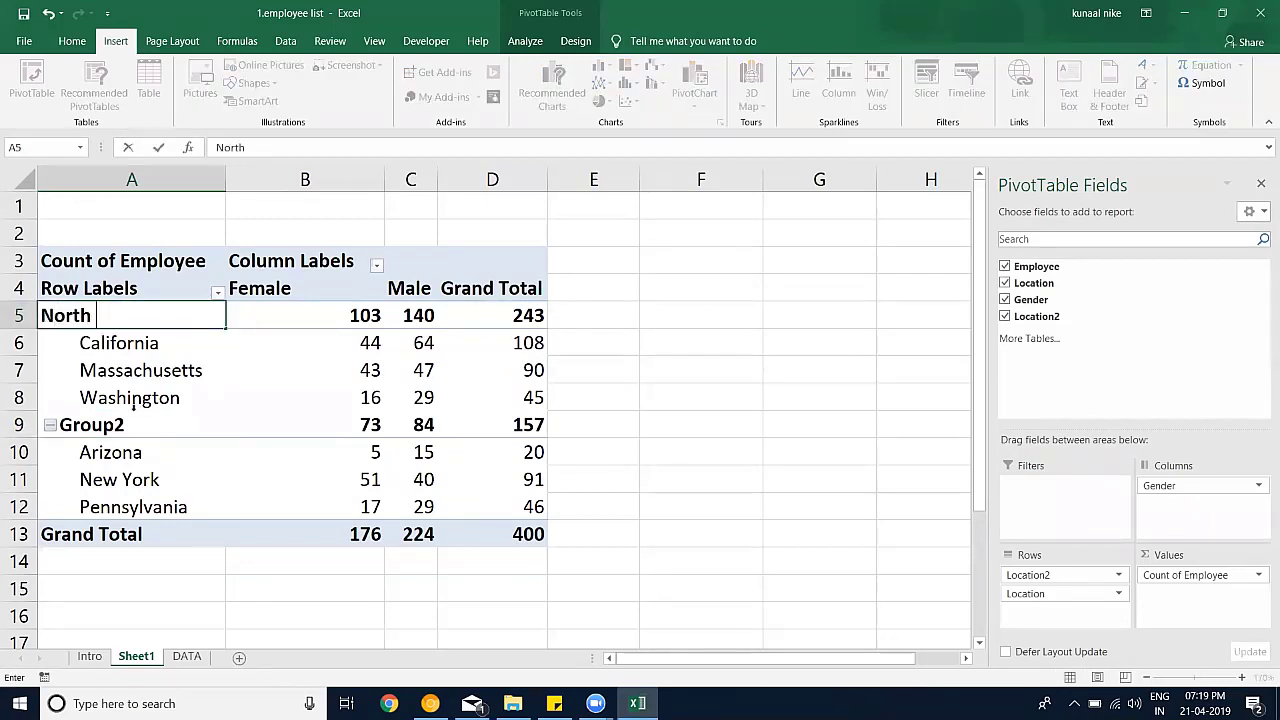
key("Return")
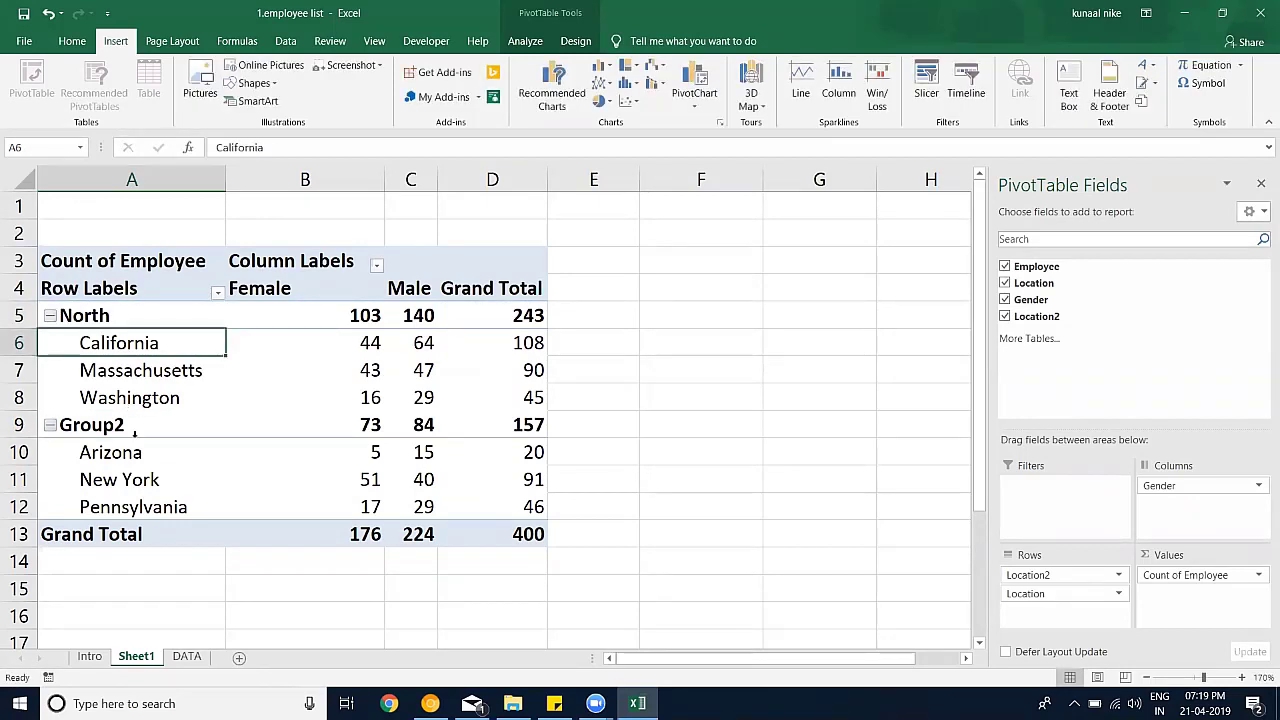
Rename Group2 to South.
left_click(134, 430)
left_click(143, 421)
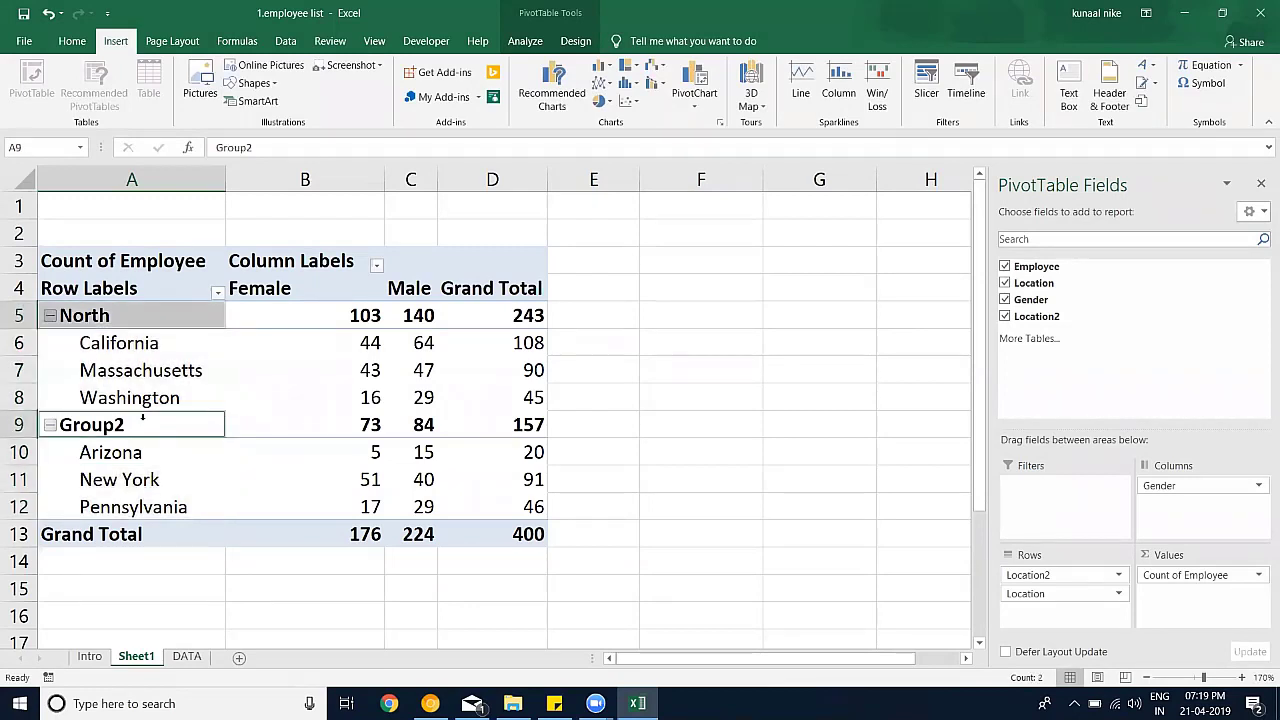
left_click(143, 421)
type("South")
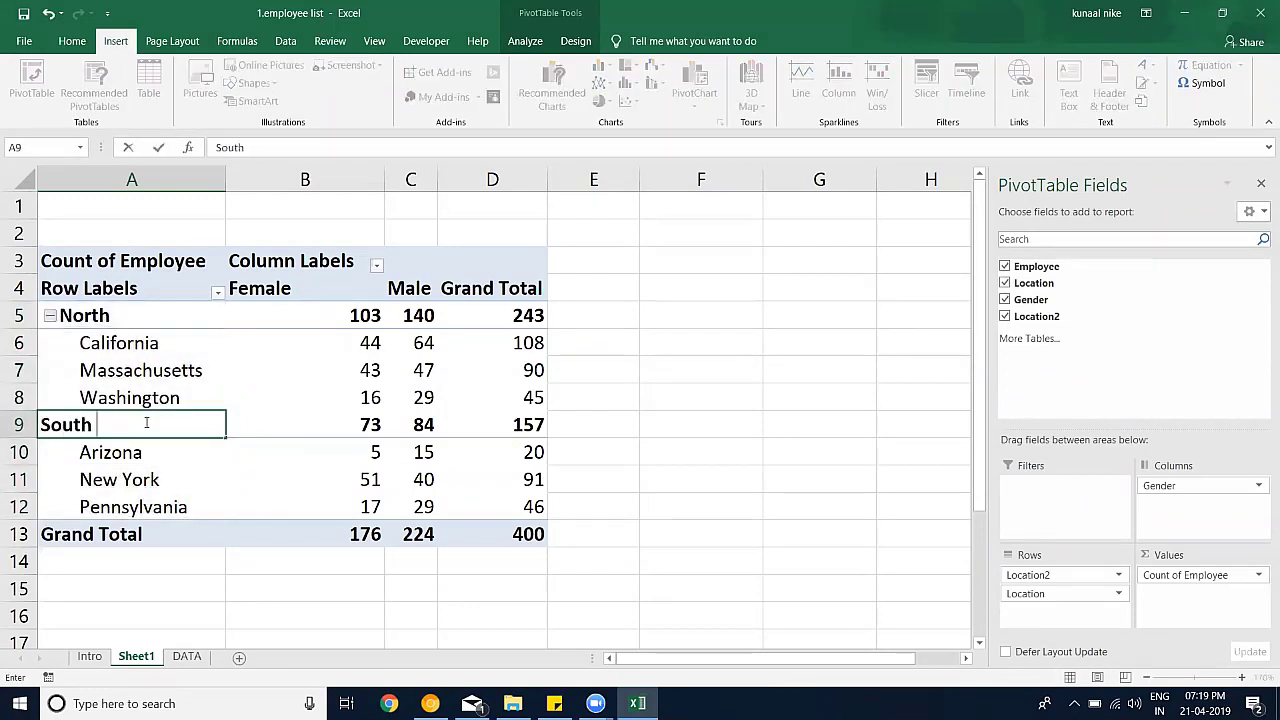
key("Return")
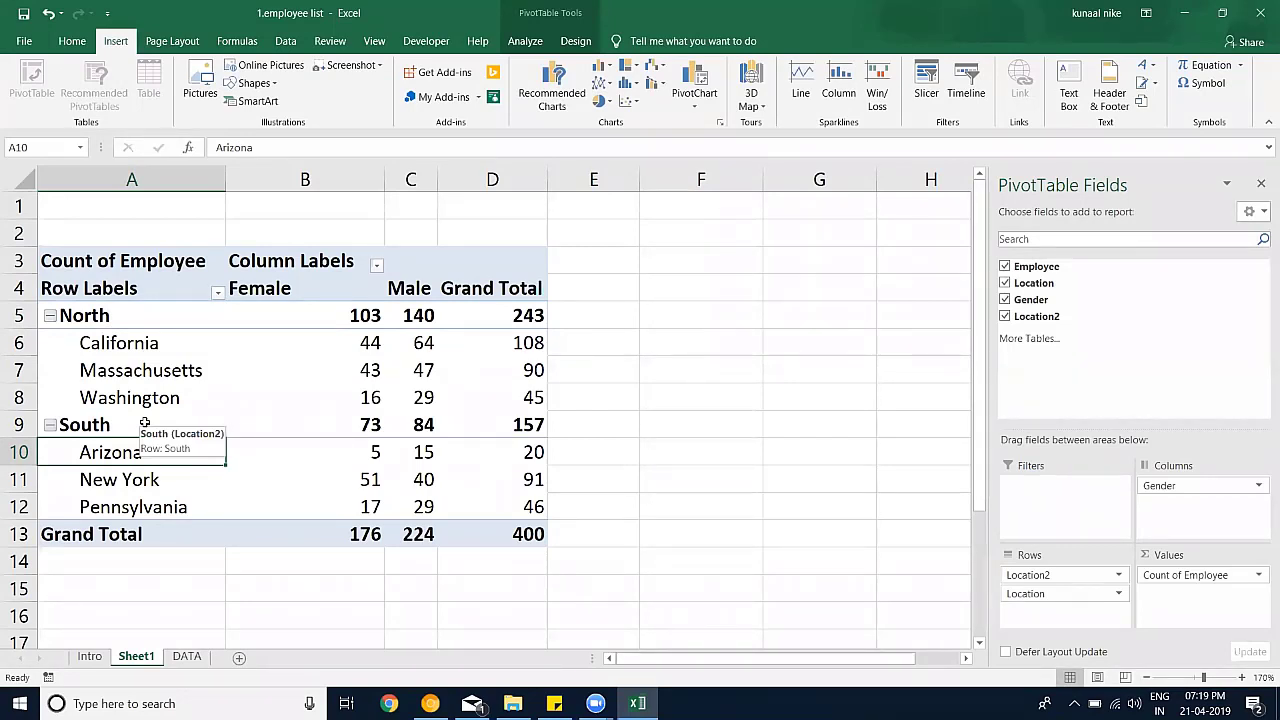
key("ctrl+z")
key("ctrl+z")
key("ctrl+z")
key("ctrl+z")
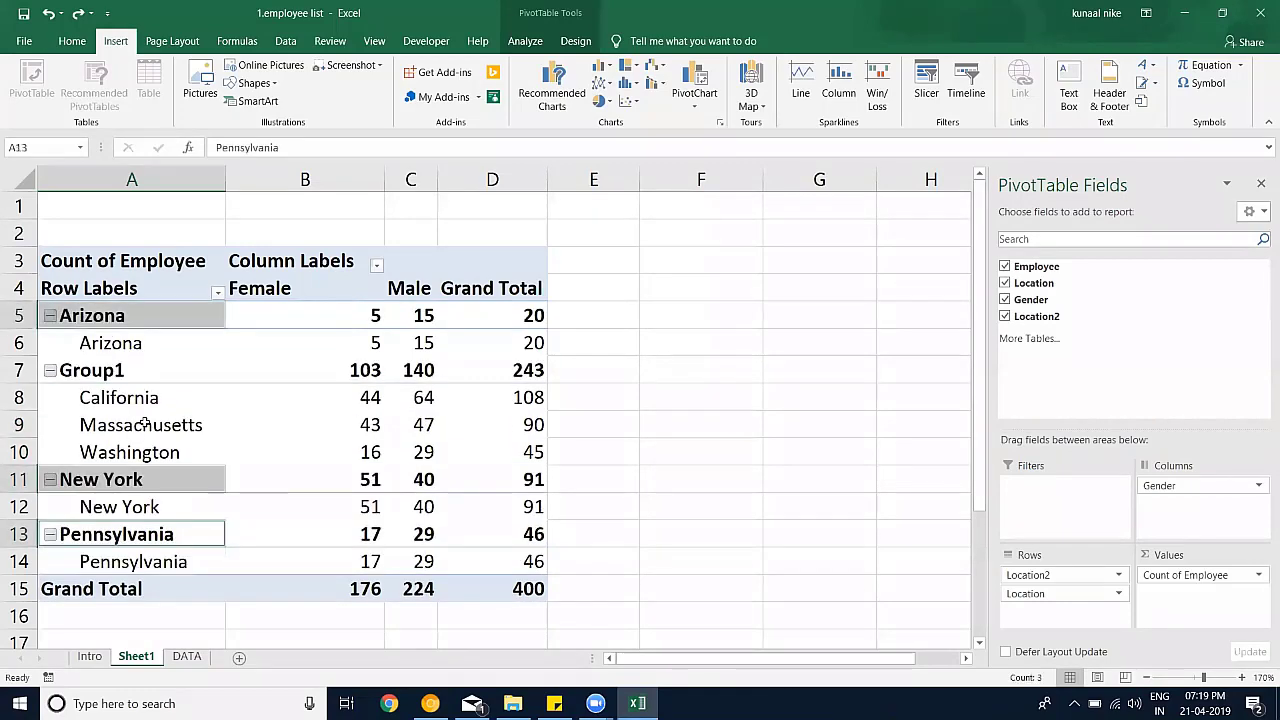
key("ctrl+z")
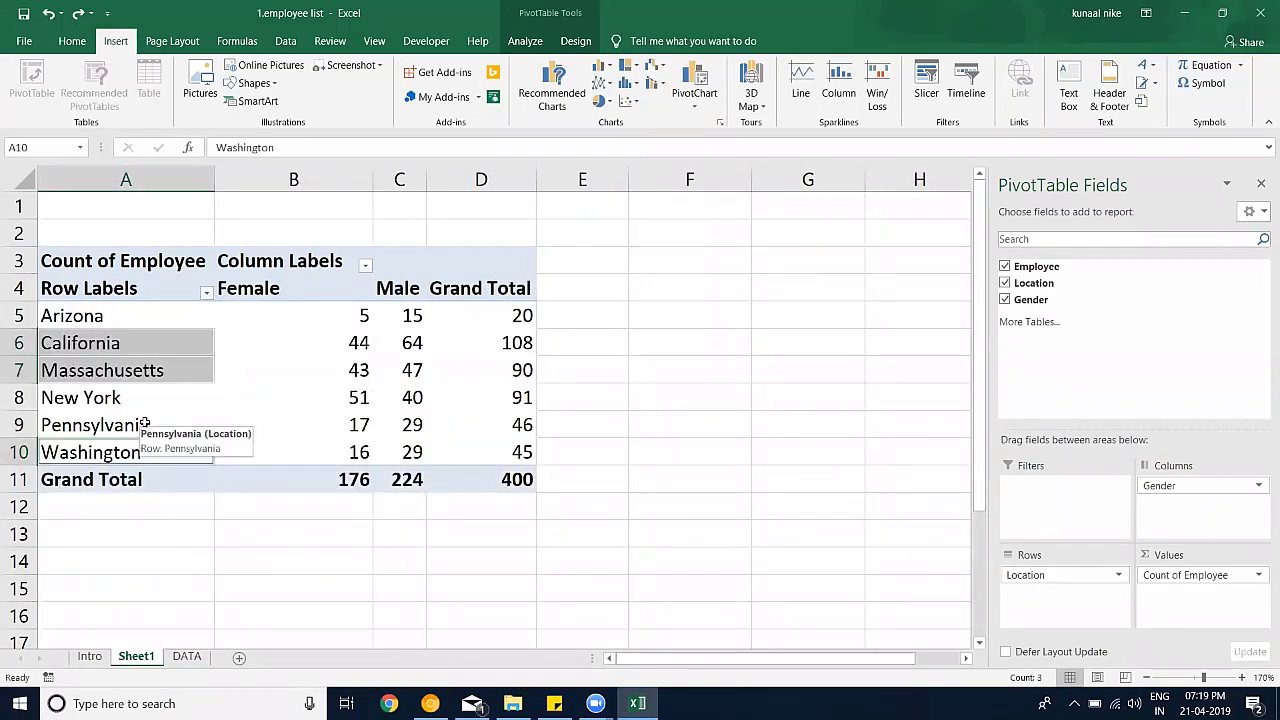
left_click(166, 340)
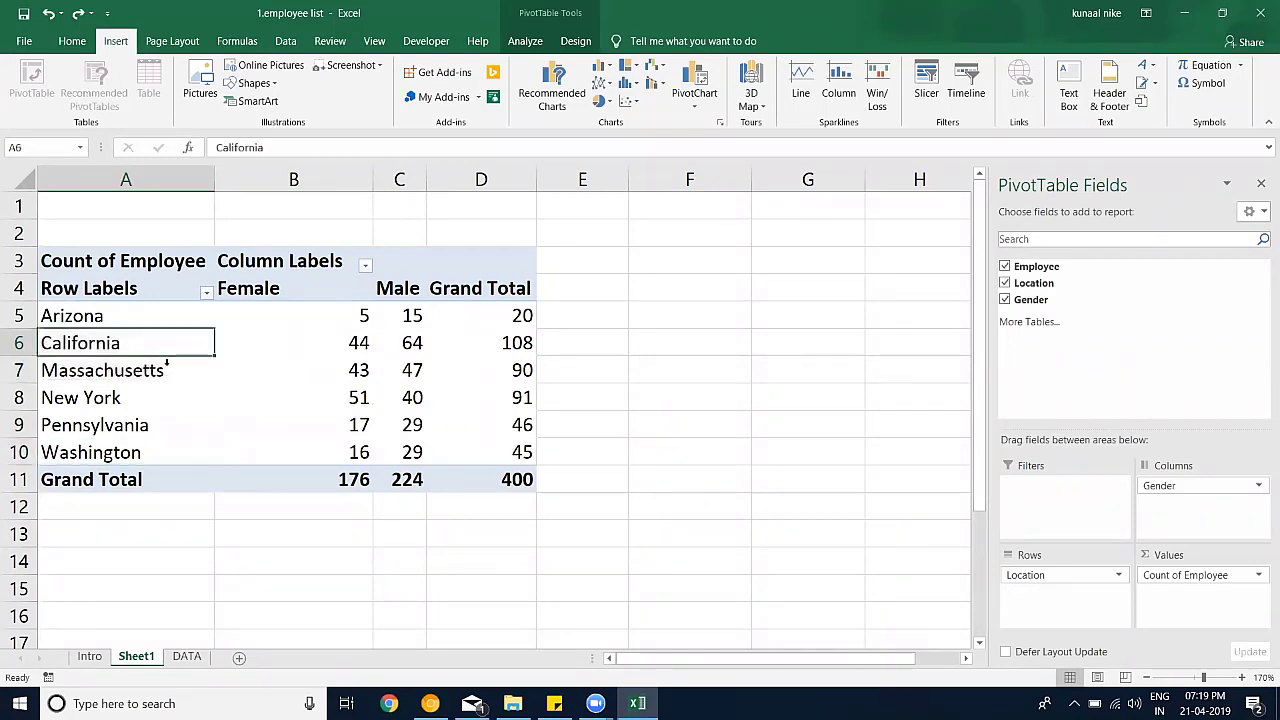
left_click(166, 366, "ctrl")
left_click(146, 444, "ctrl")
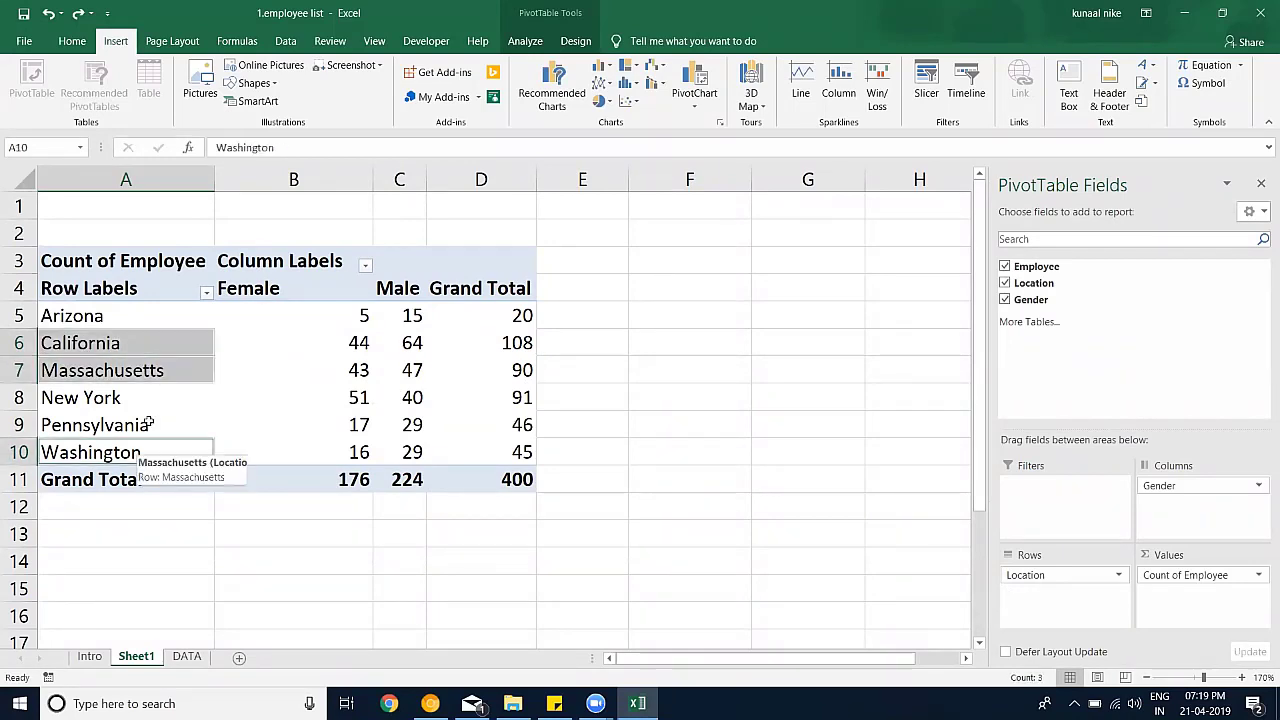
right_click(146, 452)
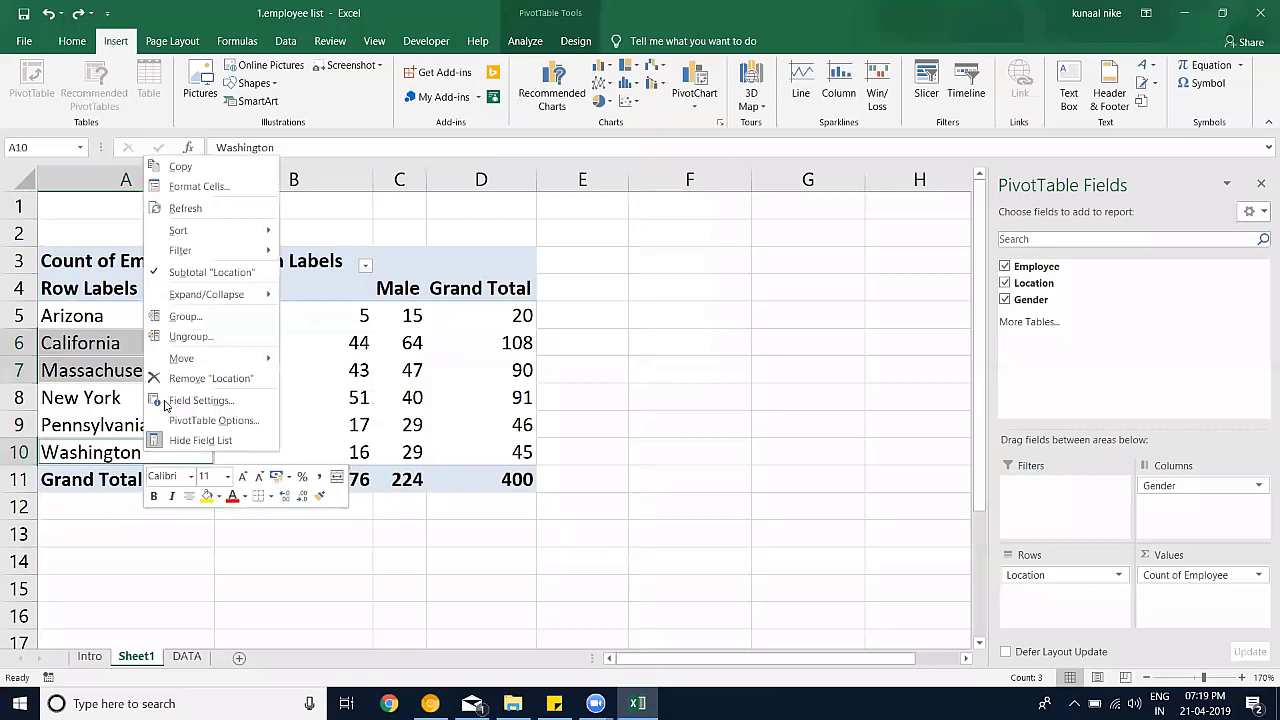
left_click(199, 318)
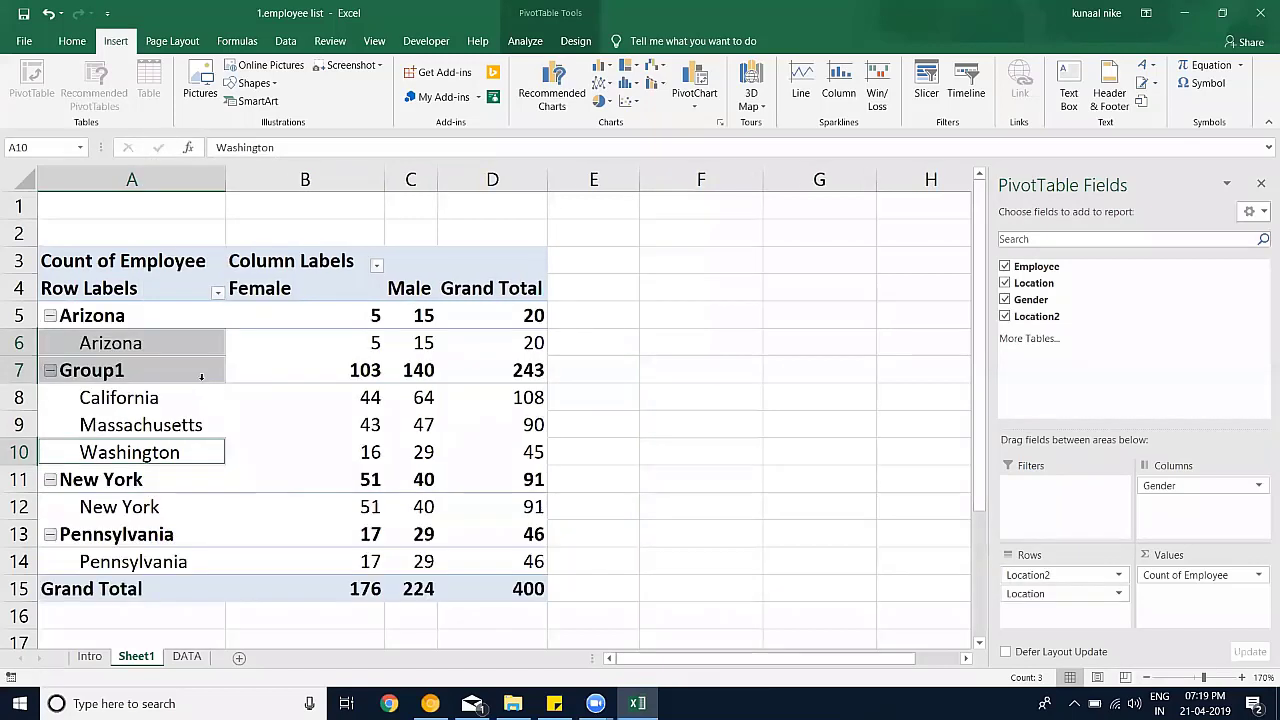
left_click(119, 378)
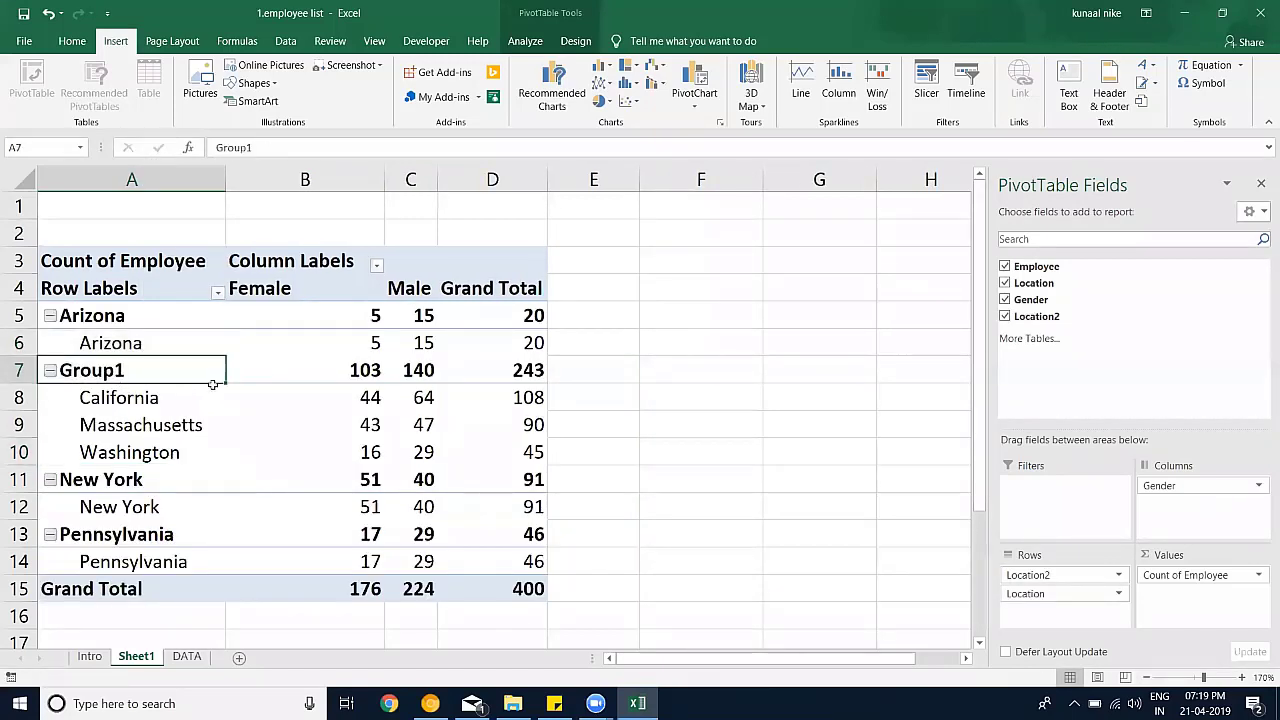
left_click_drag(226, 378, 212, 308)
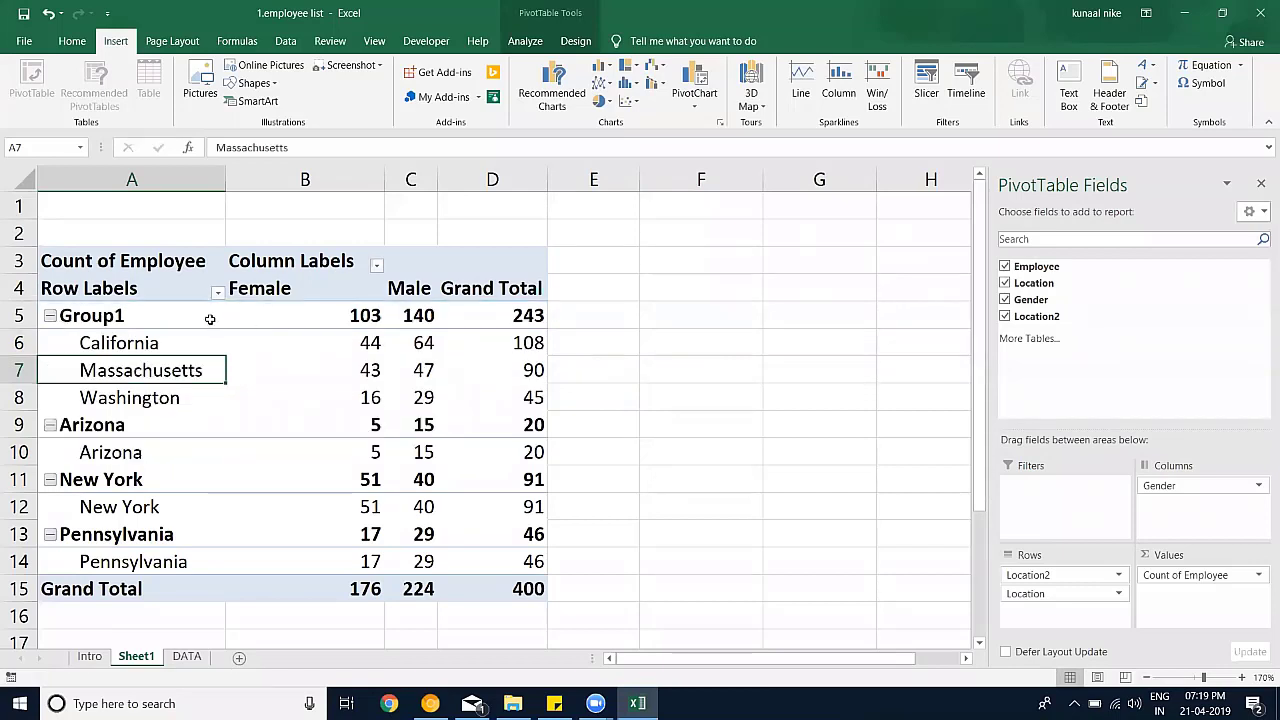
left_click(128, 432)
left_click(134, 531, "shift")
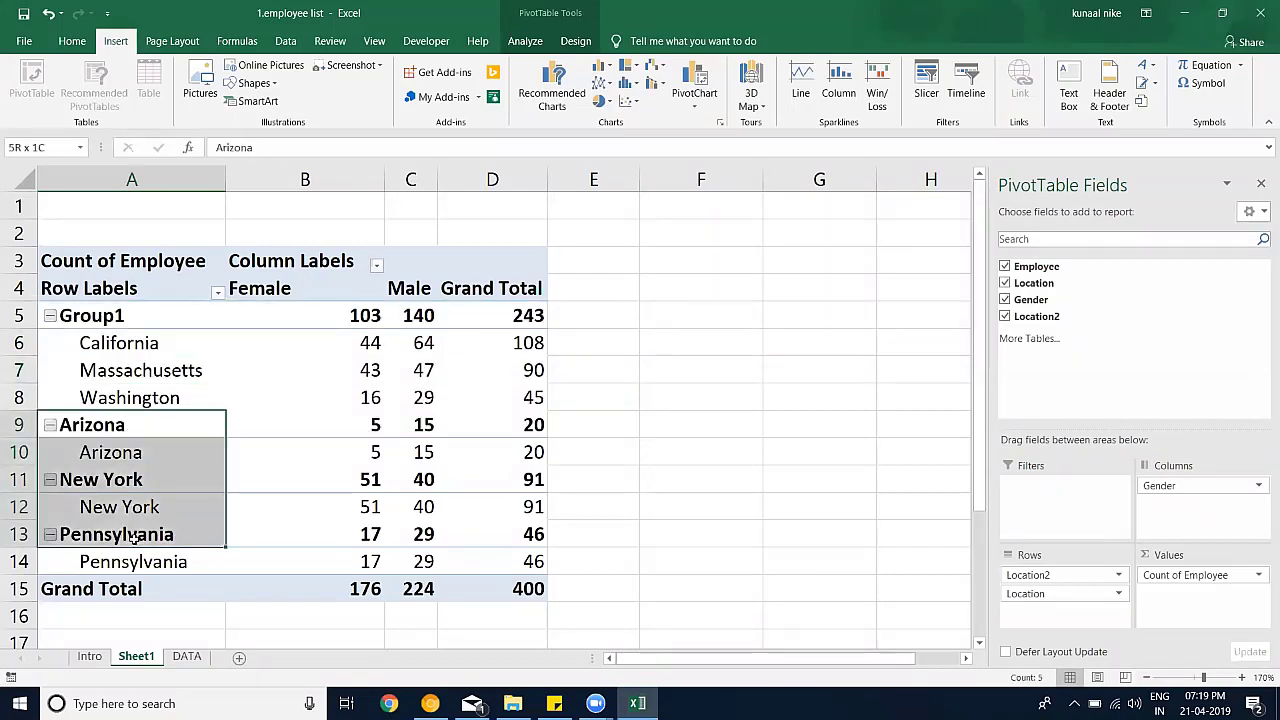
right_click(136, 543)
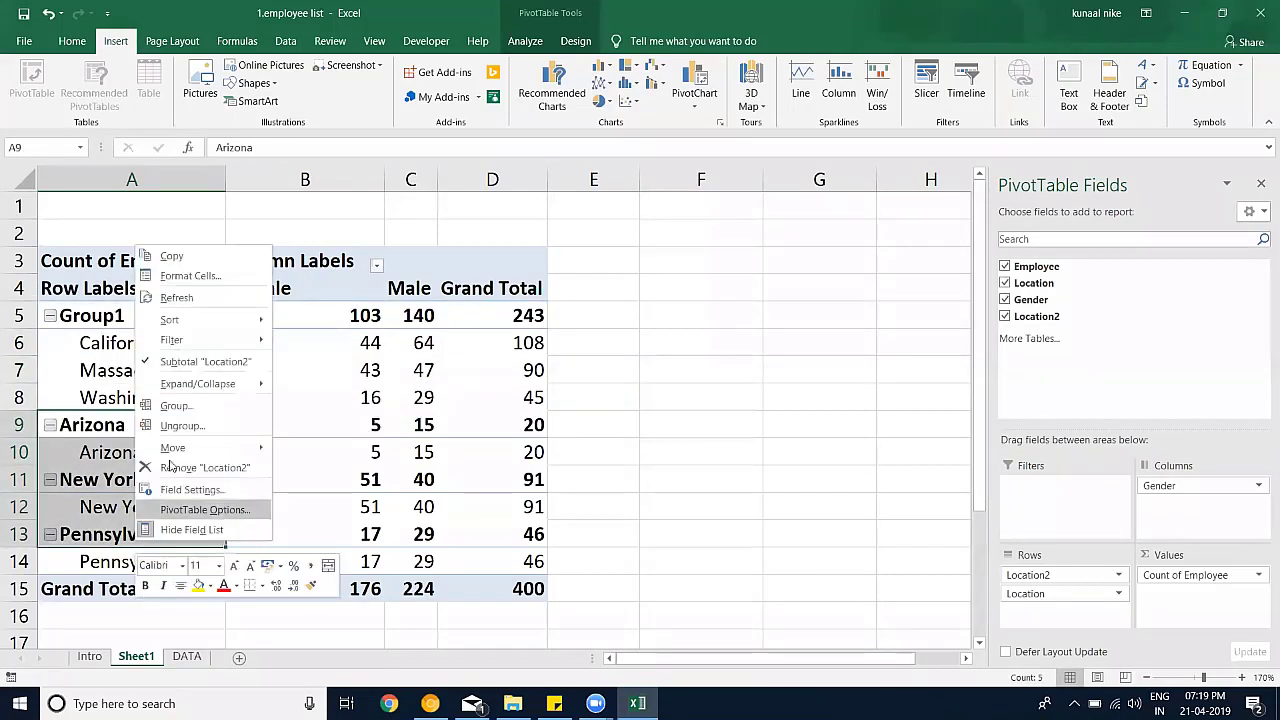
left_click(176, 404)
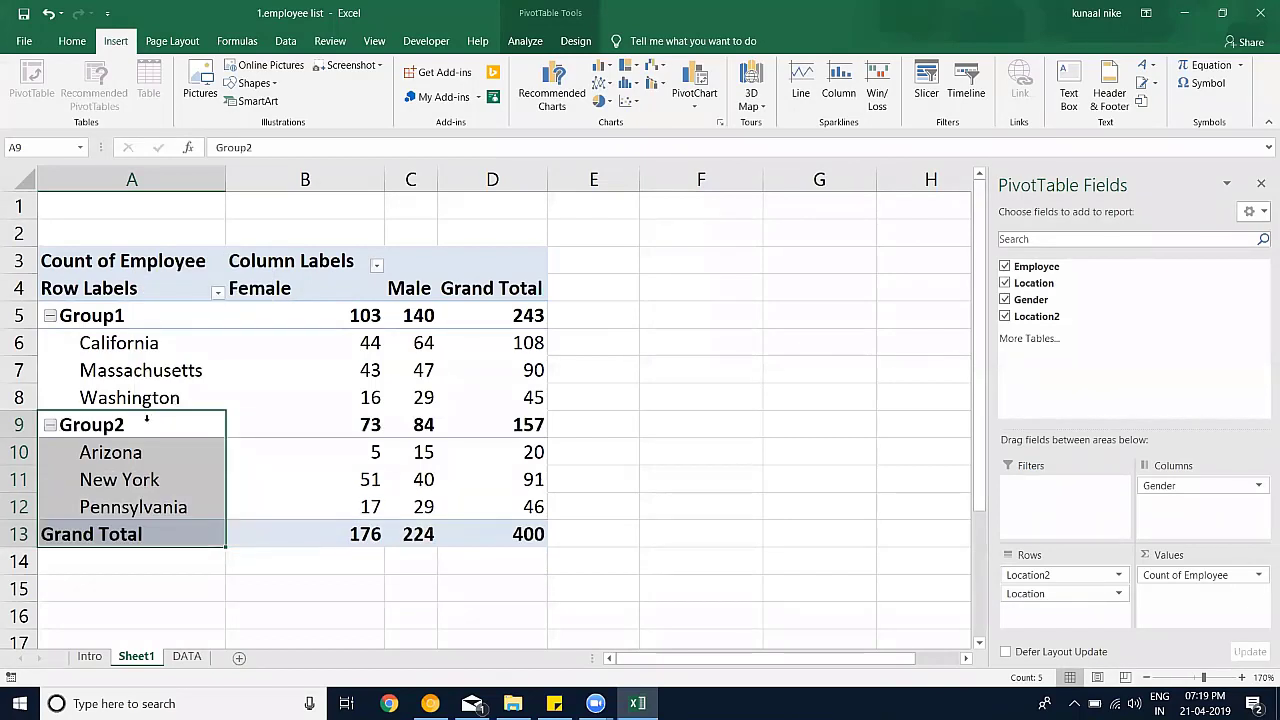
left_click(134, 320)
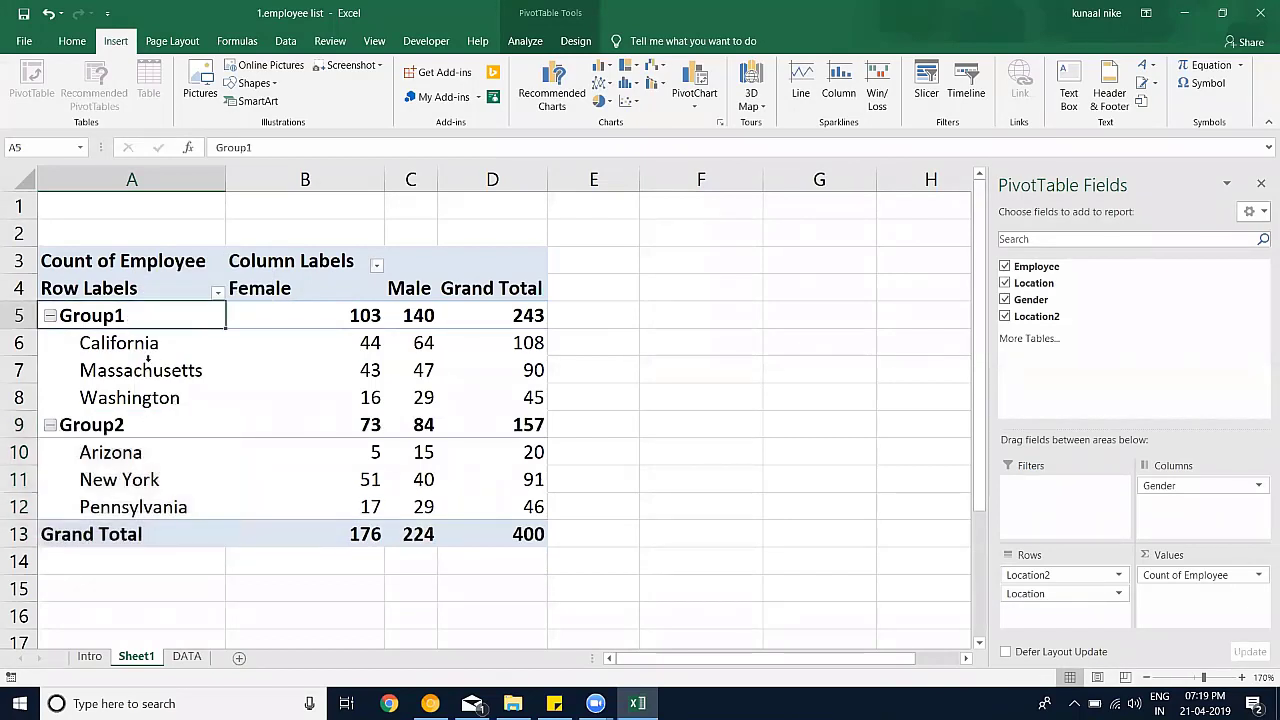
type("North")
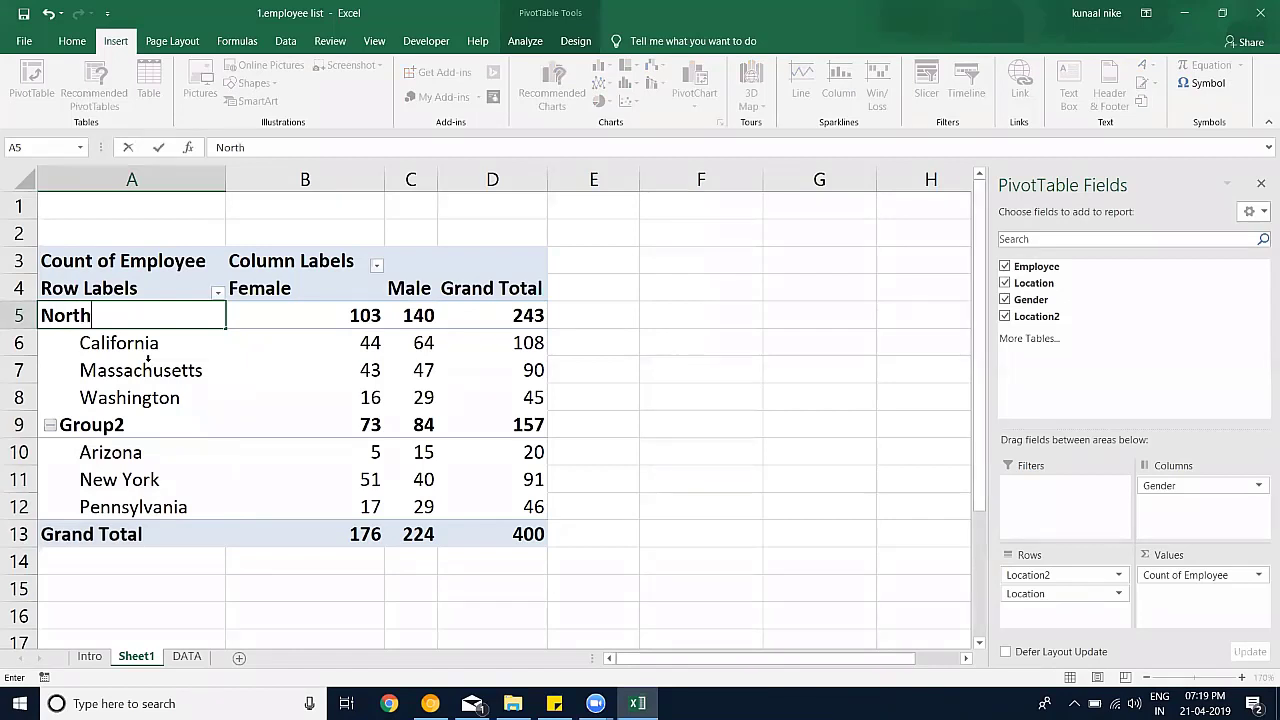
key("Return")
left_click(118, 426)
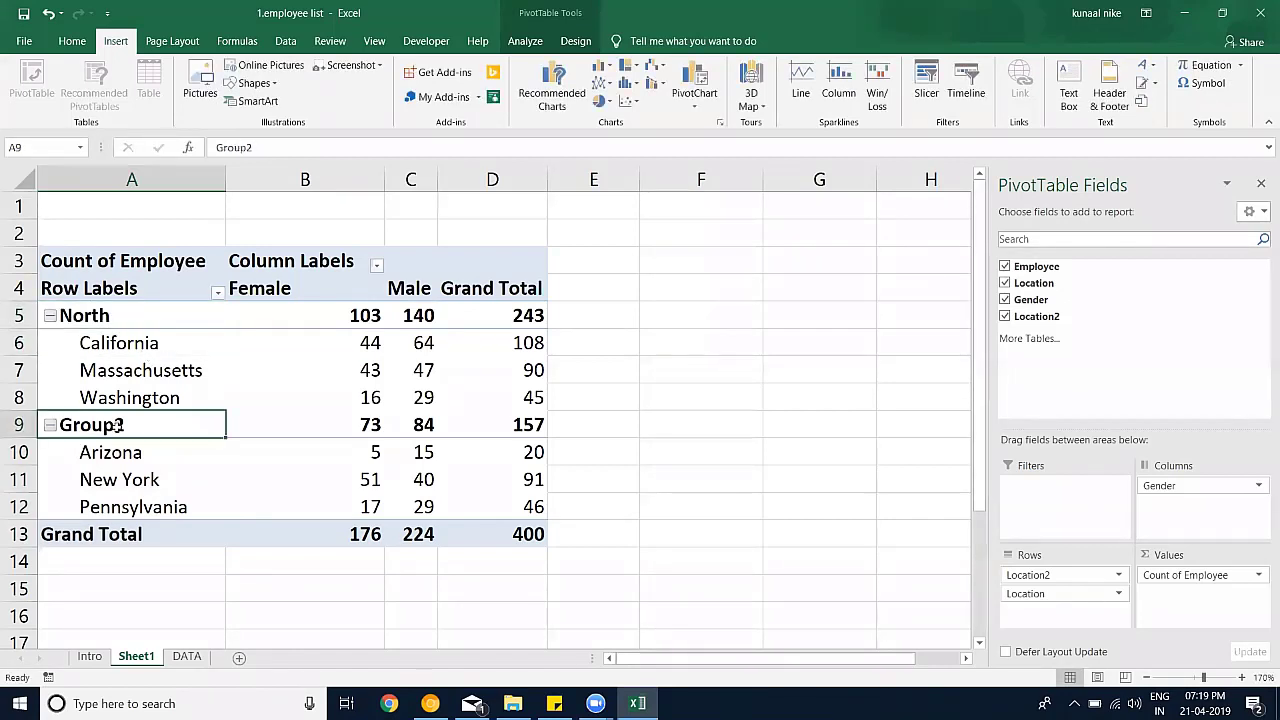
type("South")
key("Return")
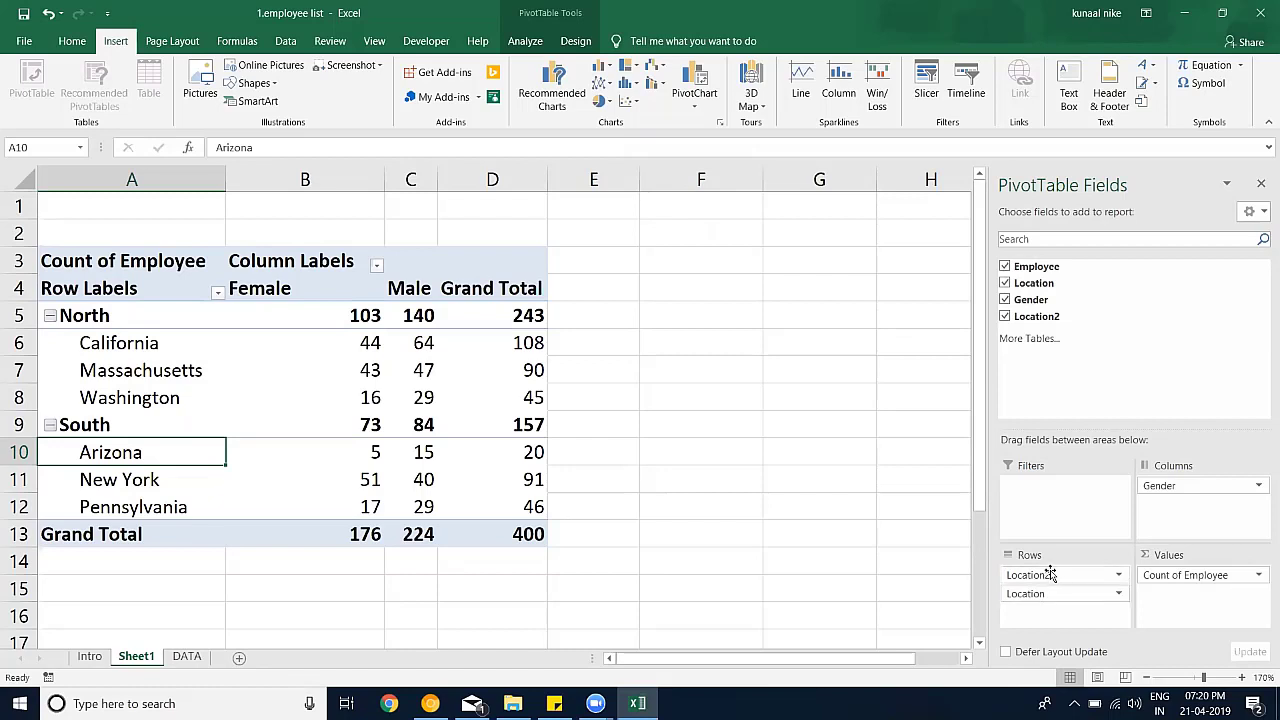
Rename the Location2 row field to 'Region' in its field settings.
left_click(1117, 576)
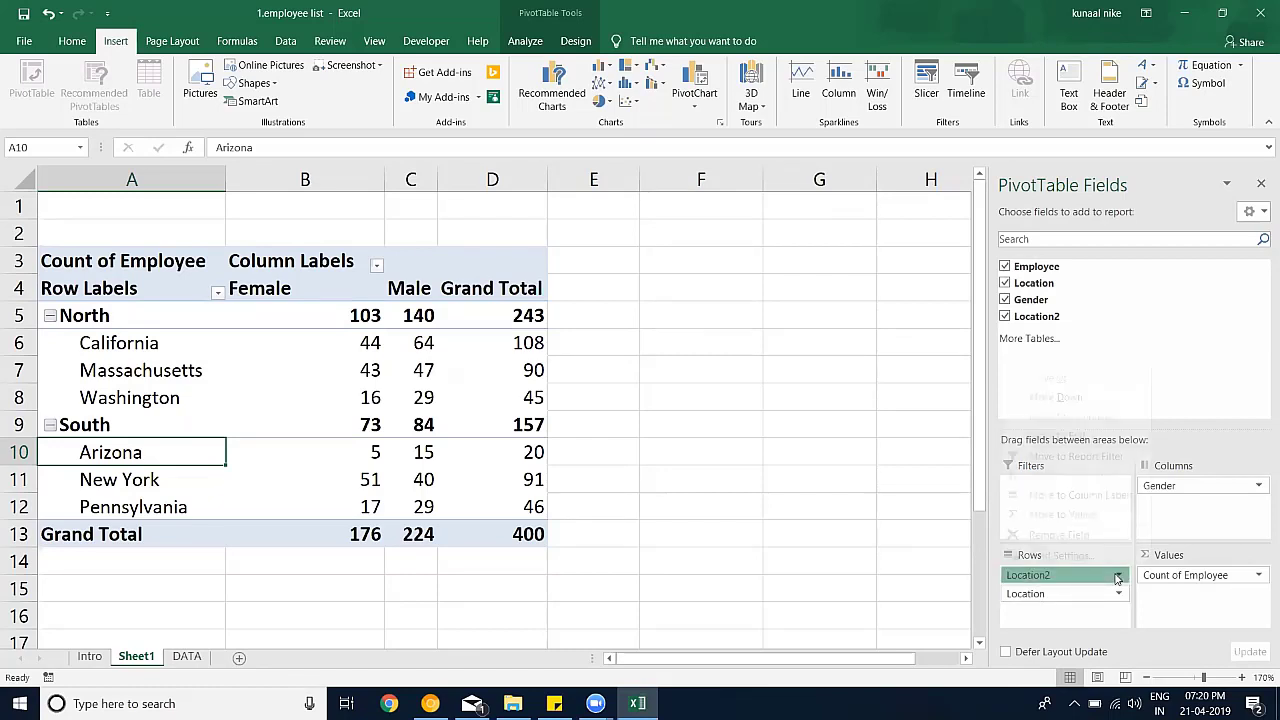
left_click(1100, 557)
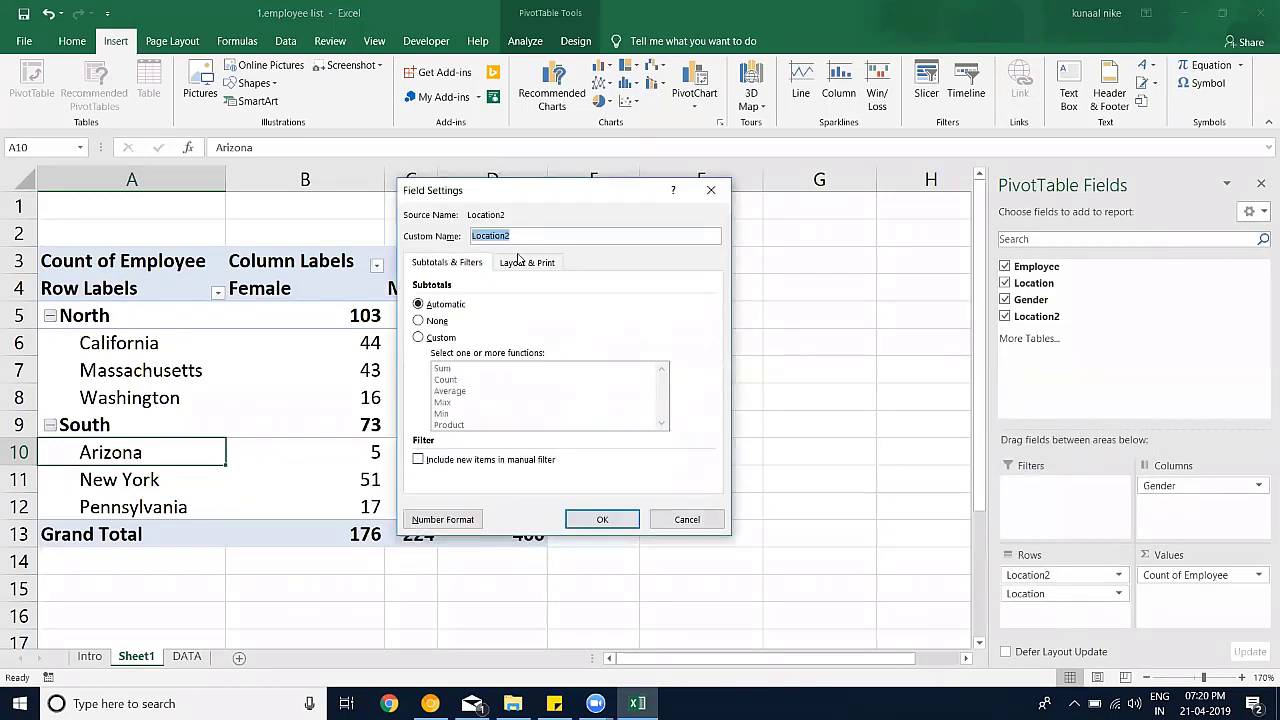
left_click(521, 236)
double_click(475, 235)
type("Region")
key("Return")
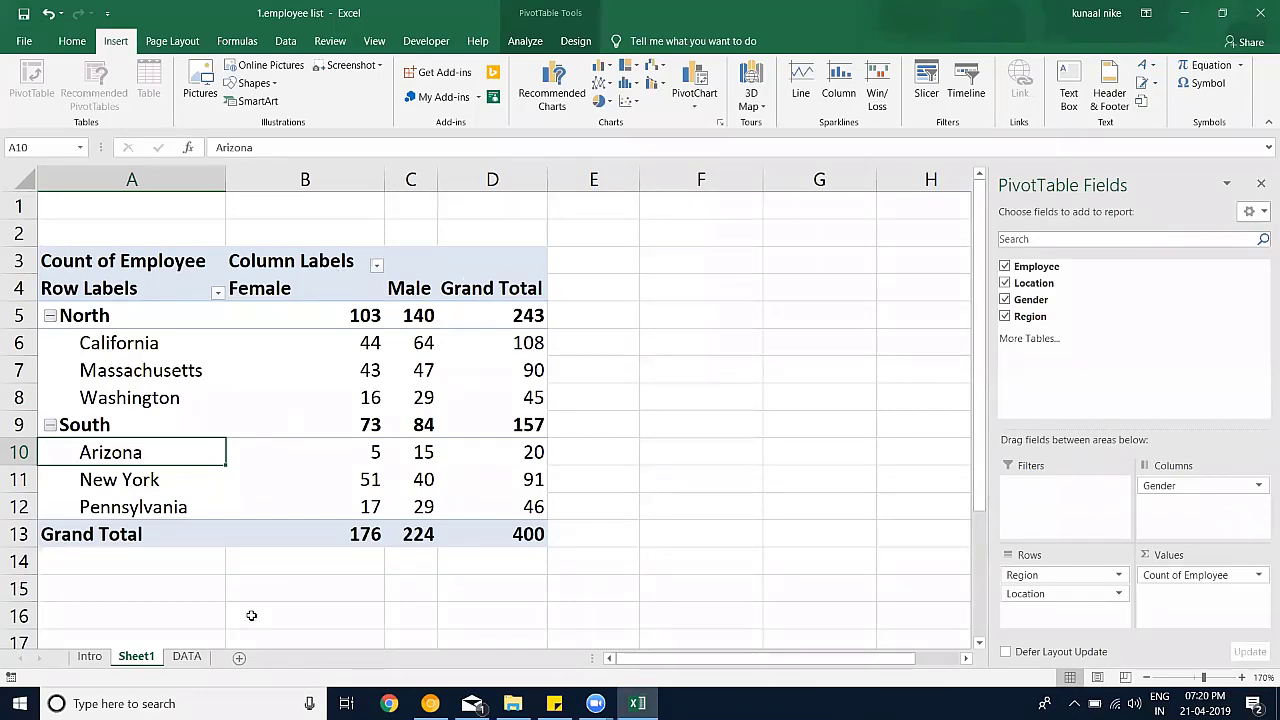
Glance at the DATA sheet, then return to Sheet1 with the pivot table.
left_click(190, 656)
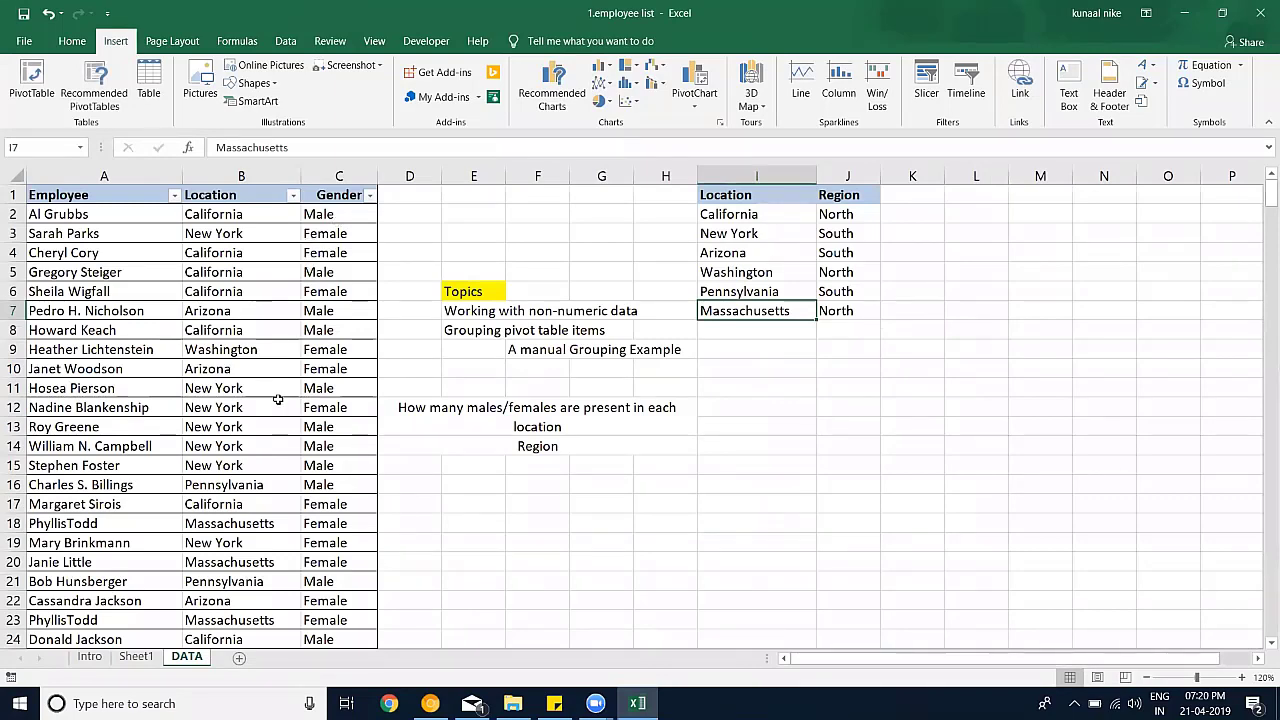
left_click(136, 656)
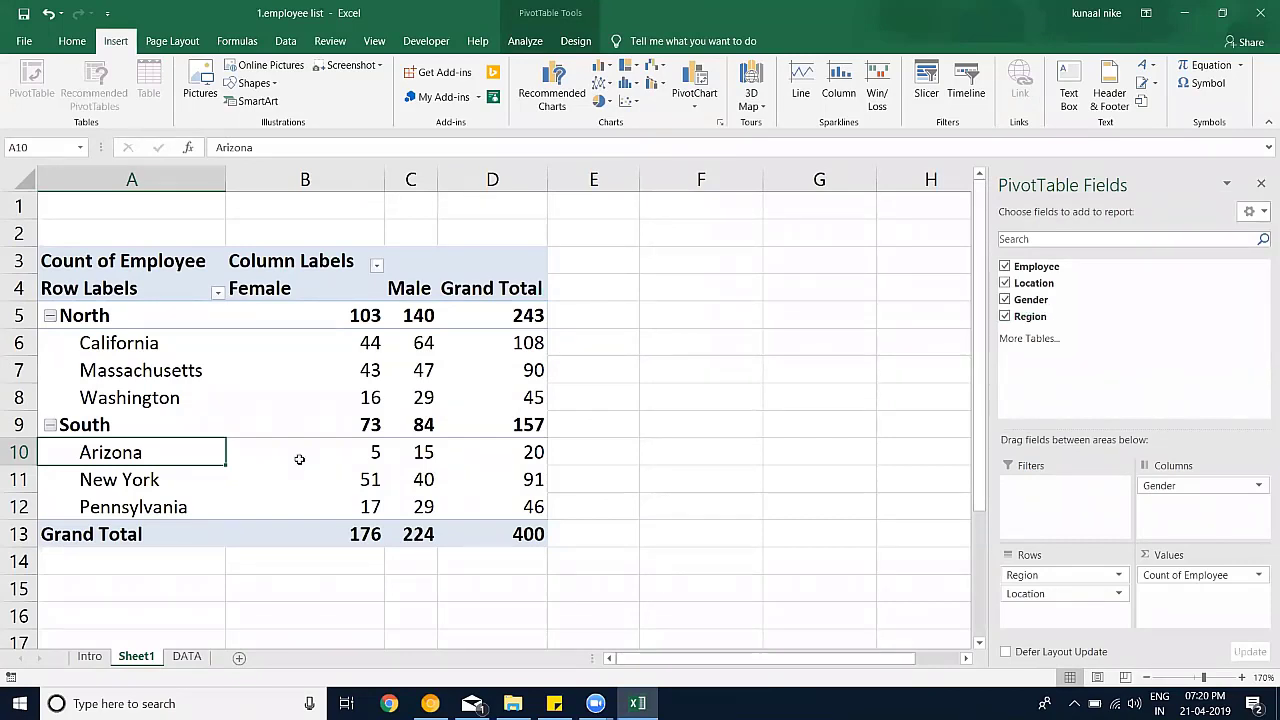
mouse_move(299, 459)
left_click(1118, 575)
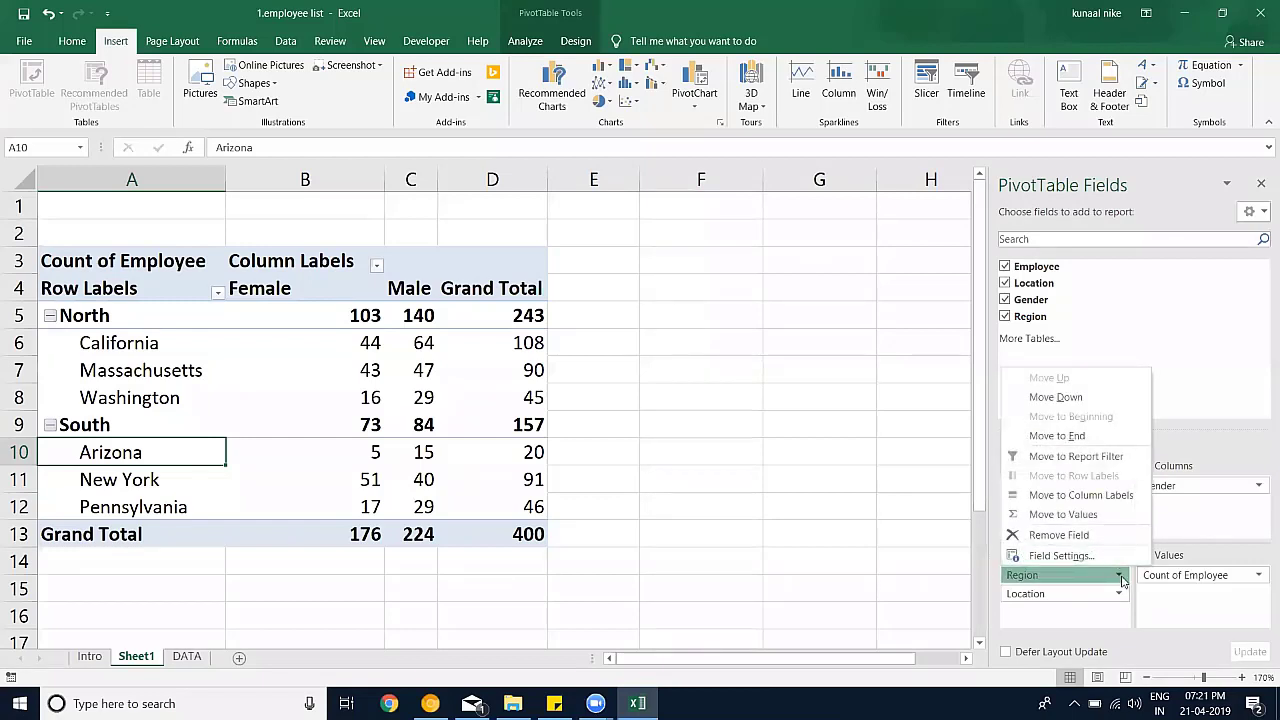
left_click(1117, 553)
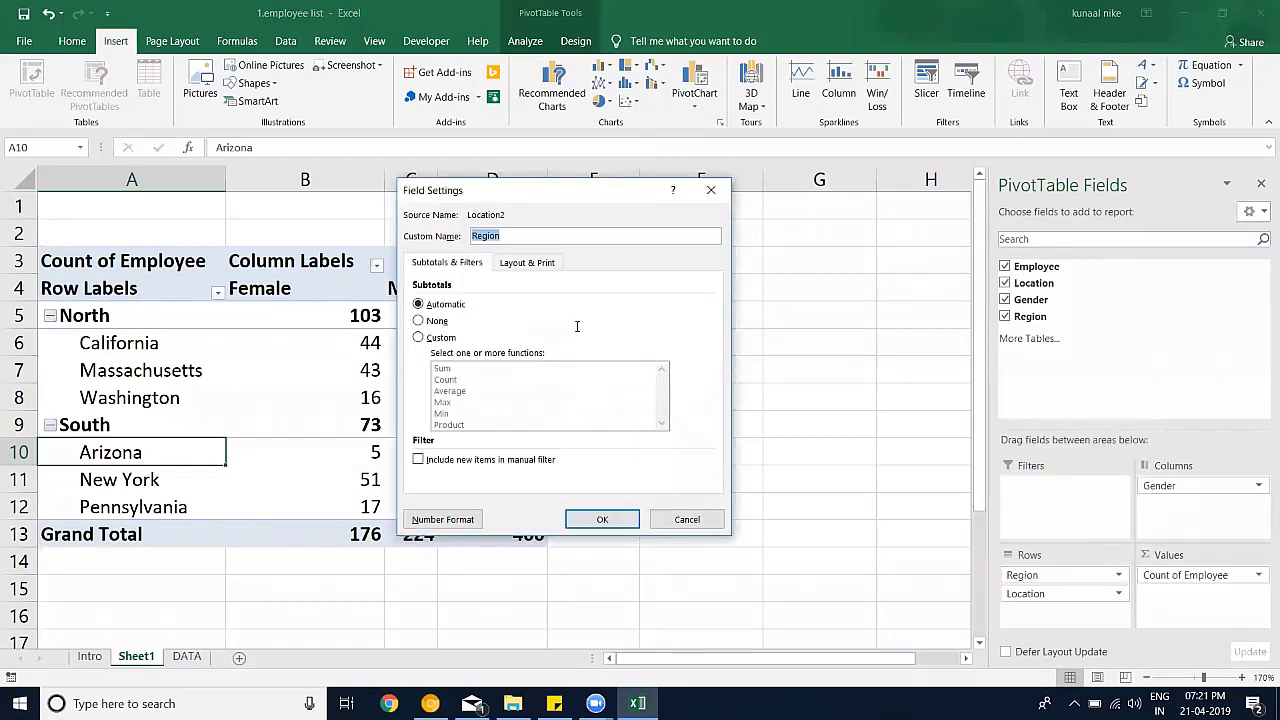
left_click(509, 235)
key("ctrl+a")
left_click(723, 191)
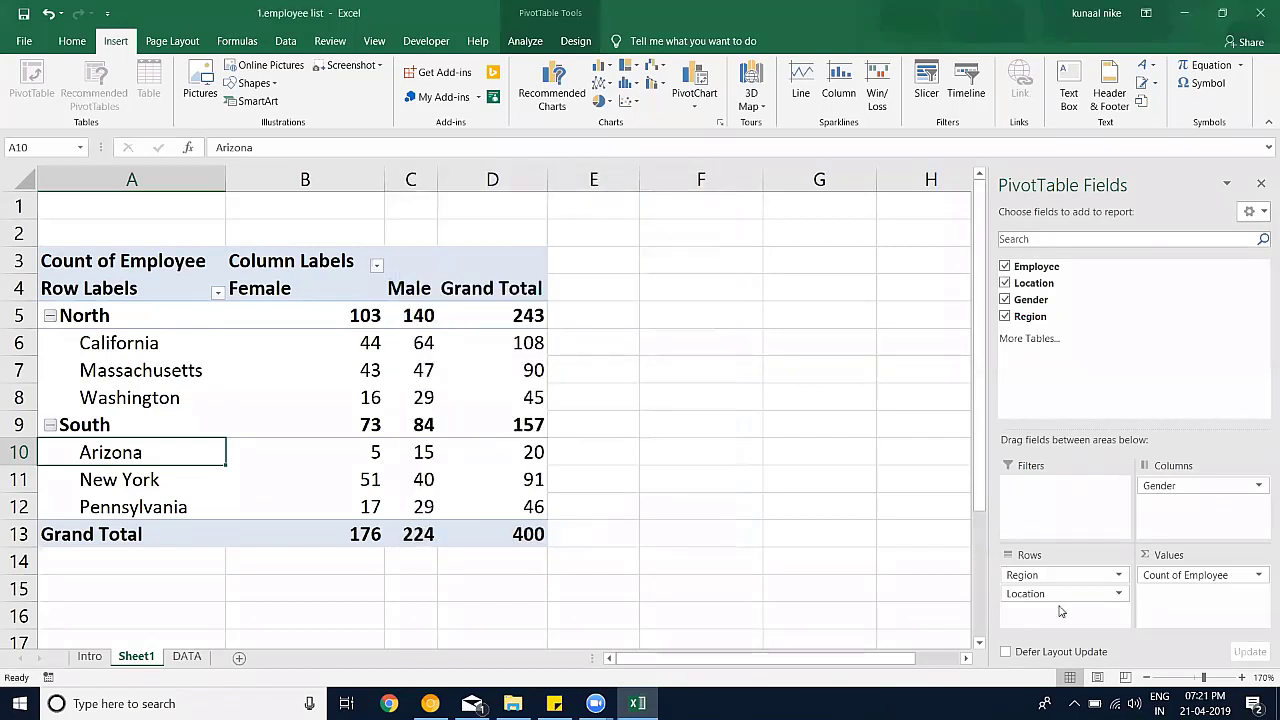
left_click(1118, 575)
left_click(1118, 557)
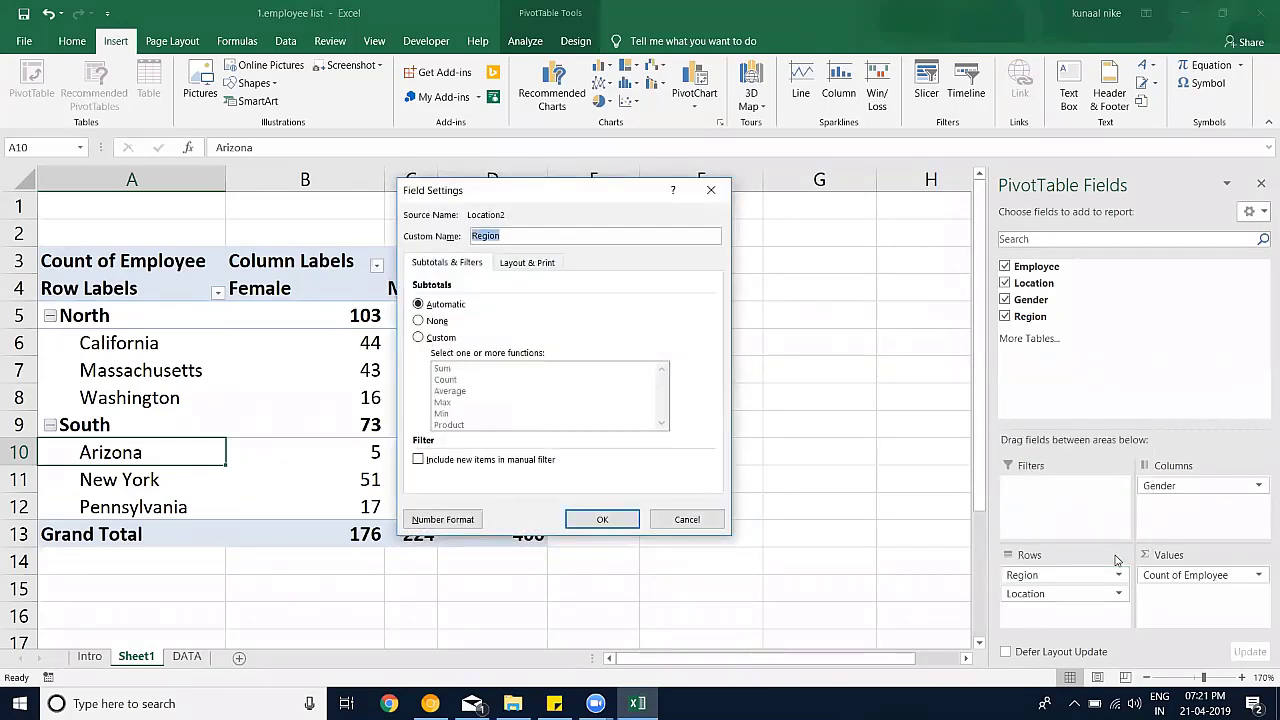
left_click(711, 193)
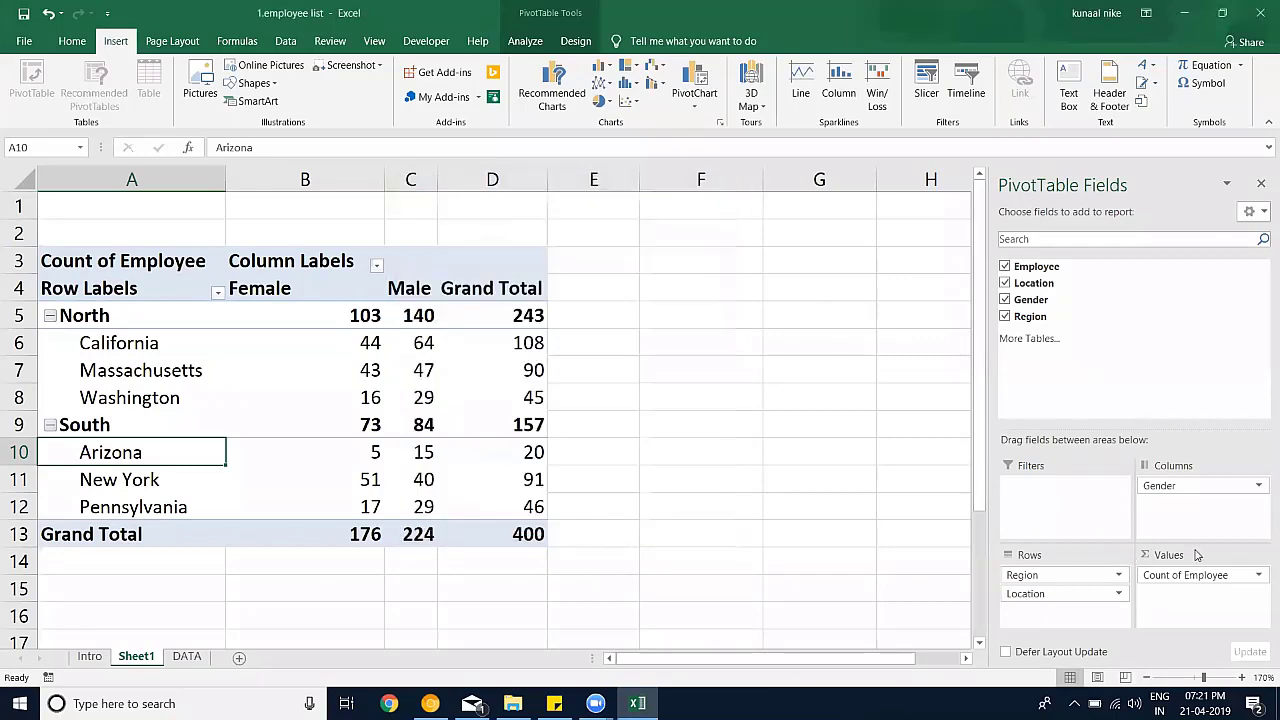
double_click(1245, 570)
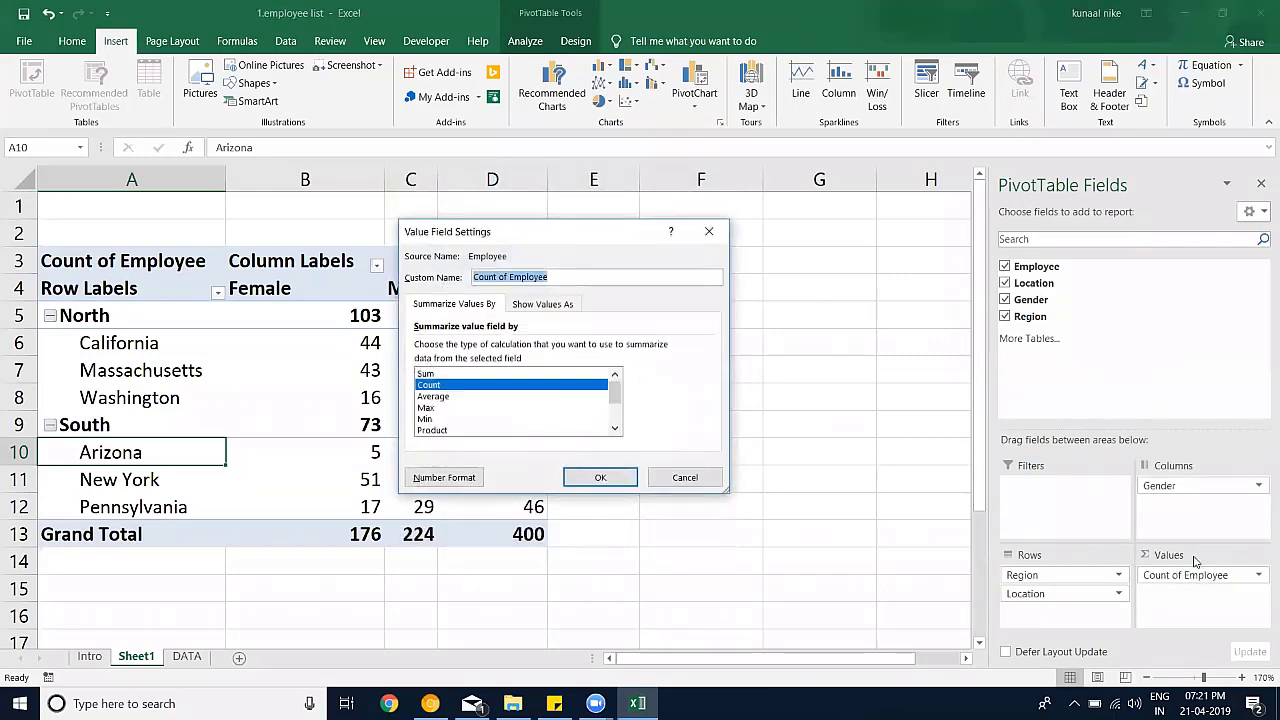
left_click(685, 478)
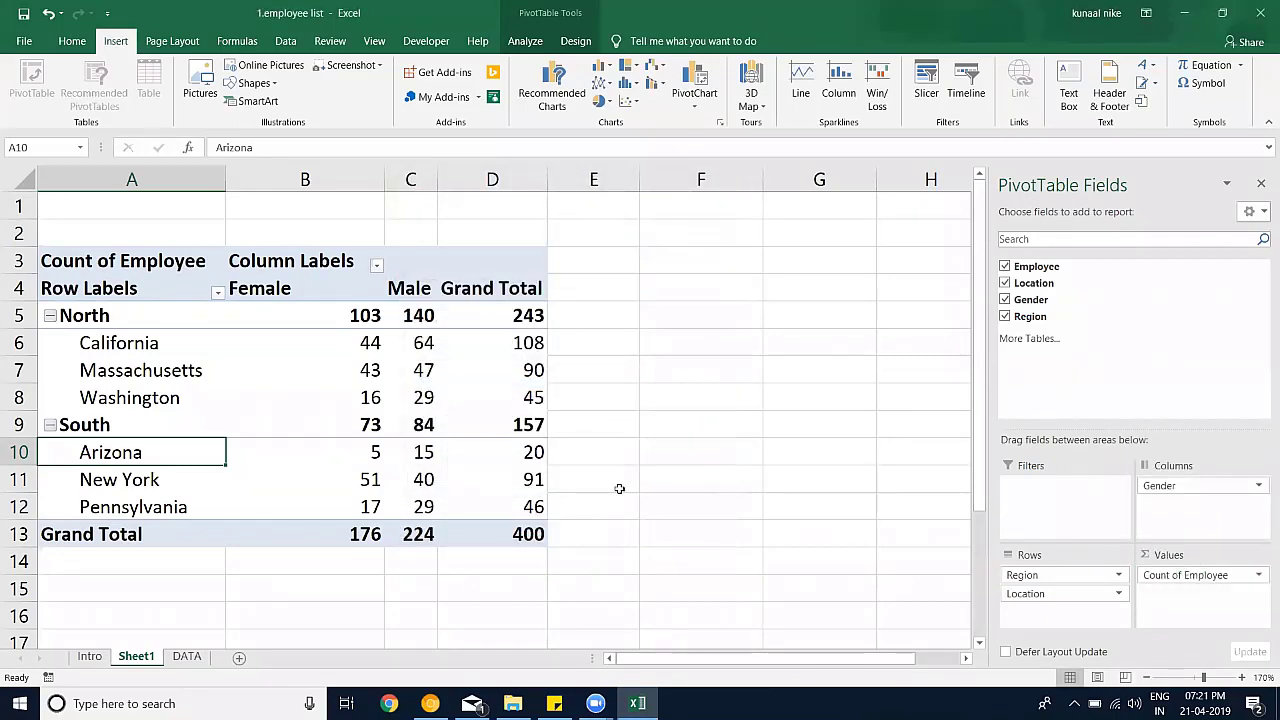
right_click(345, 375)
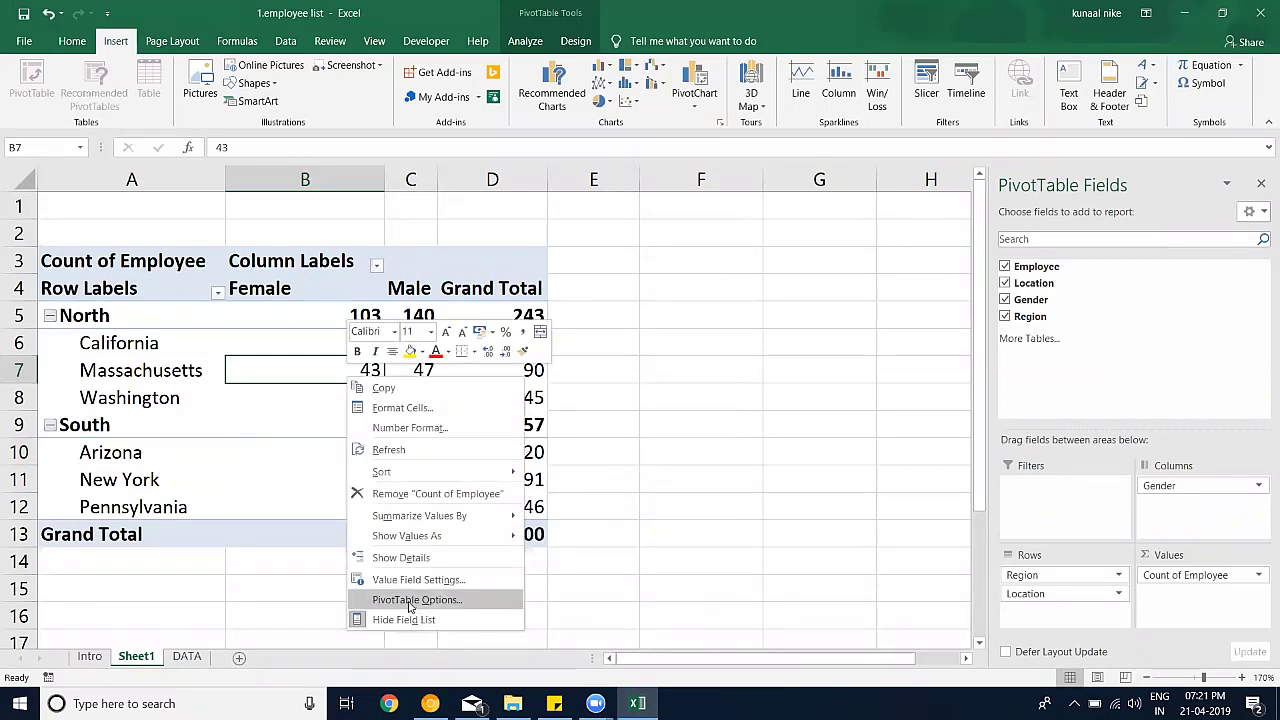
left_click(237, 373)
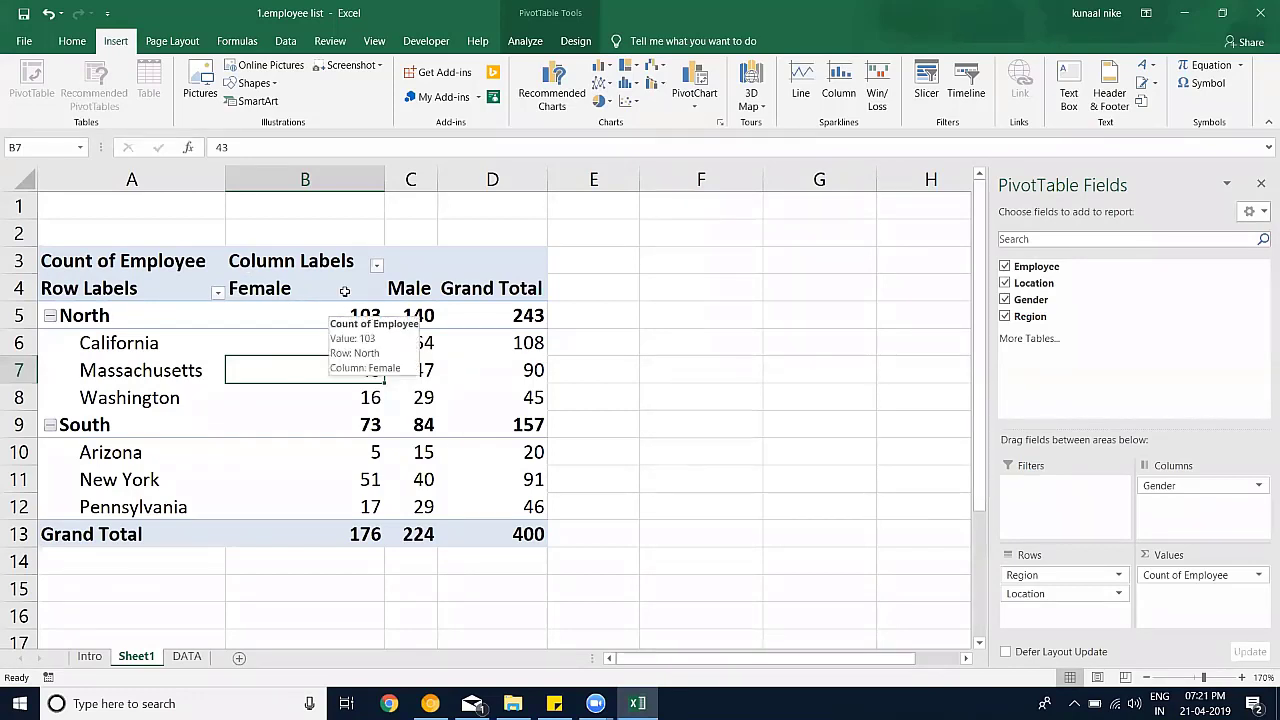
Try the subtotal options, settling on region subtotals shown at the bottom of each group.
left_click(576, 42)
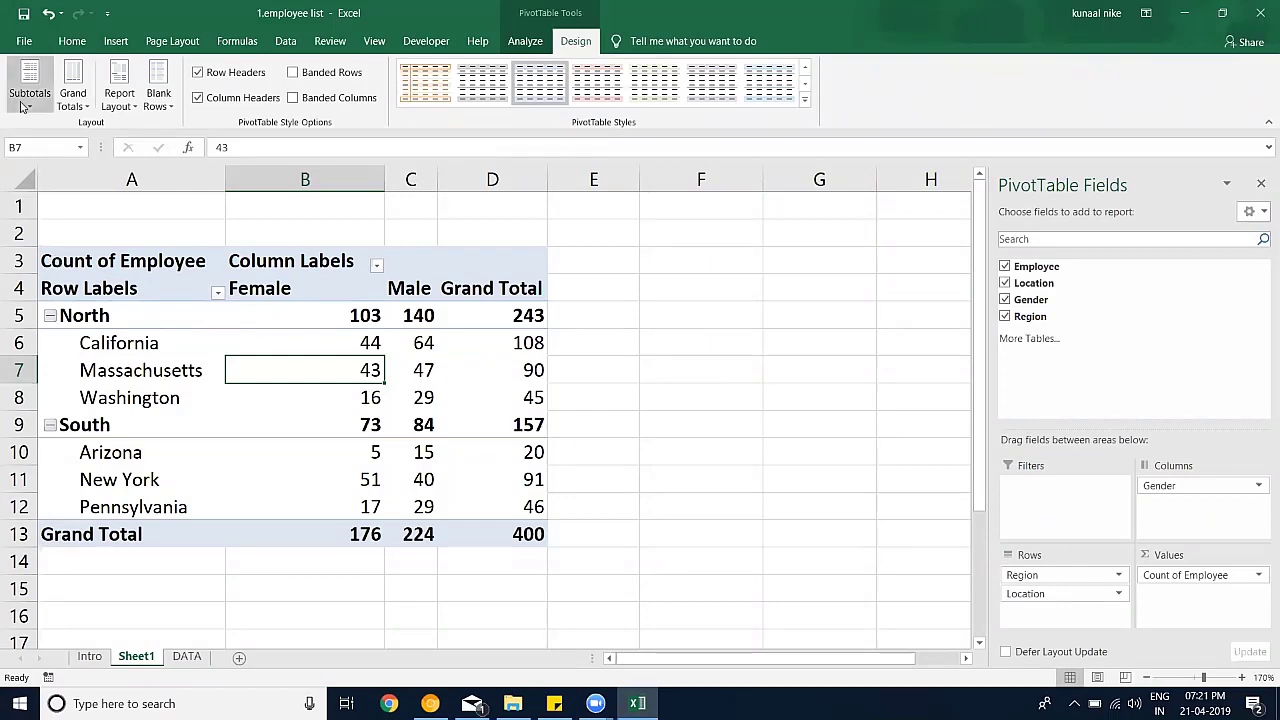
left_click(336, 318)
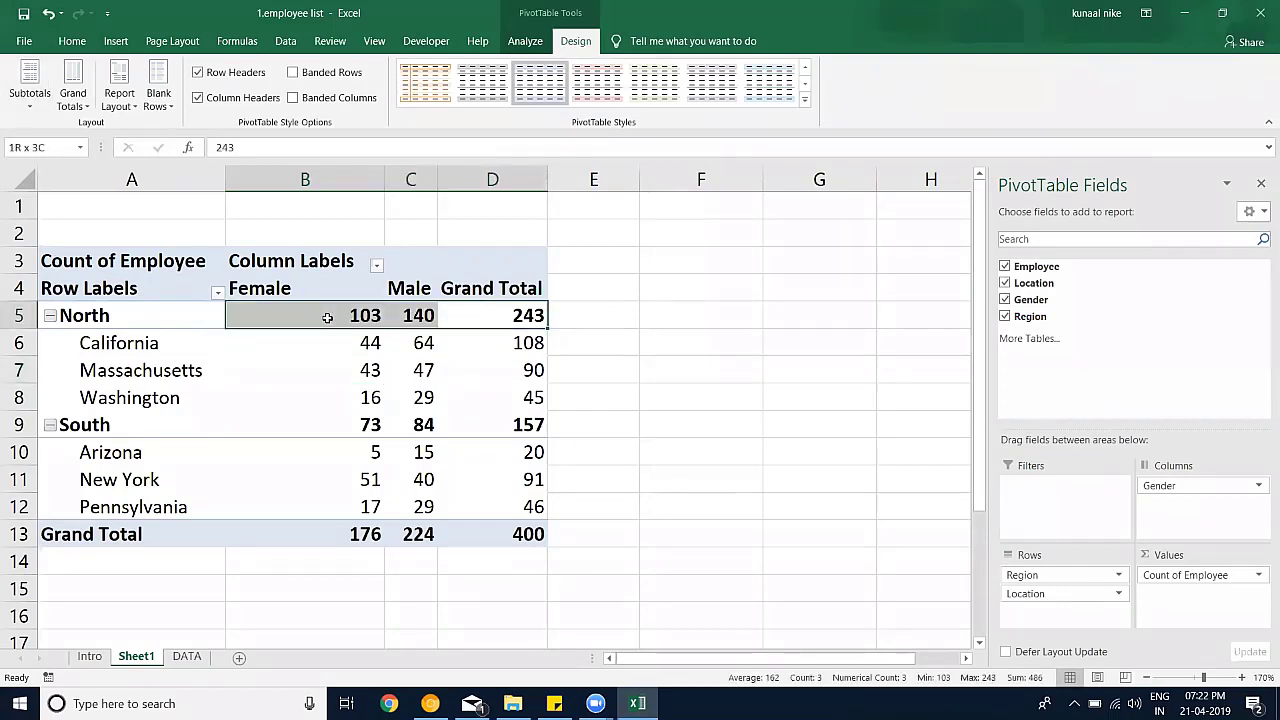
left_click_drag(507, 424, 314, 423)
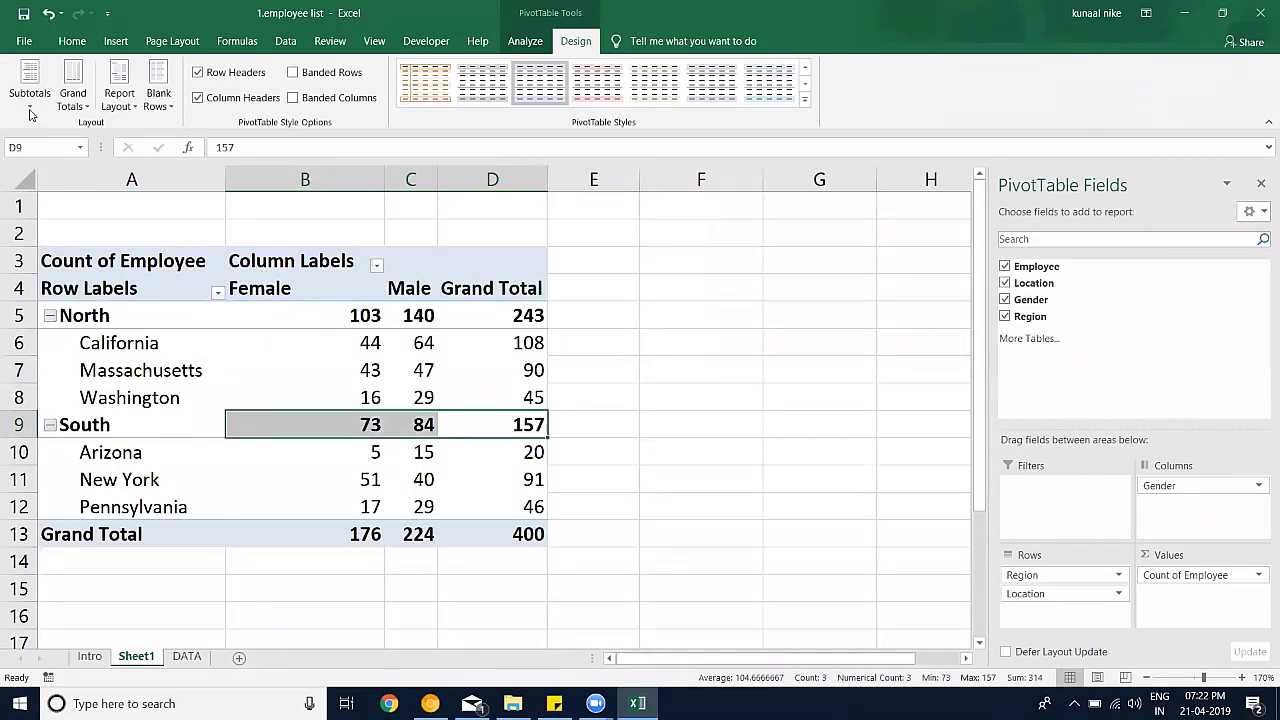
left_click(33, 112)
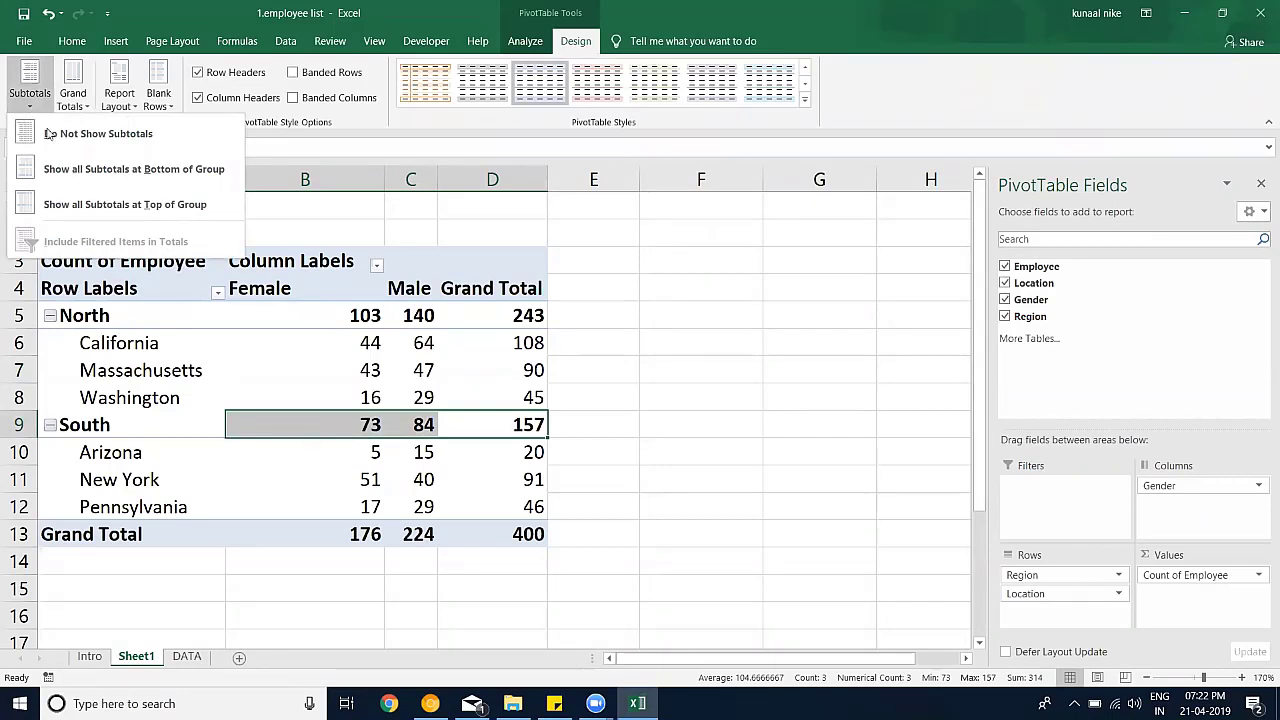
left_click(135, 143)
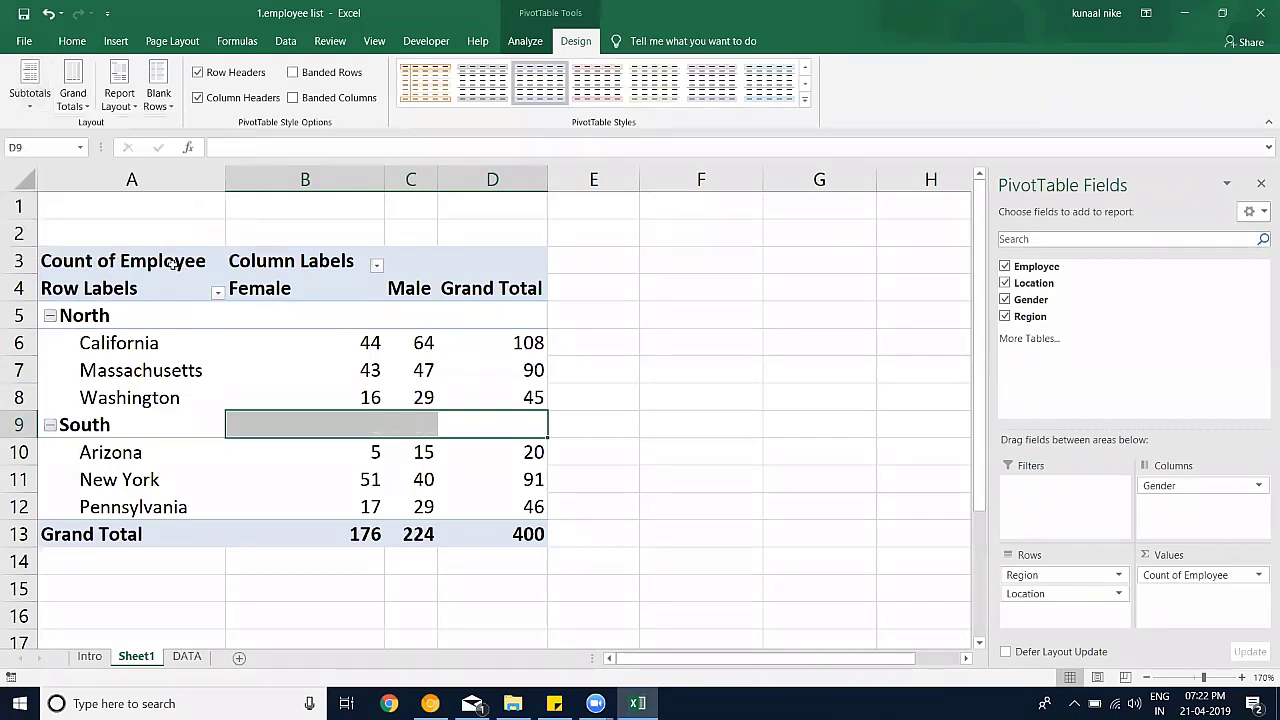
left_click(32, 98)
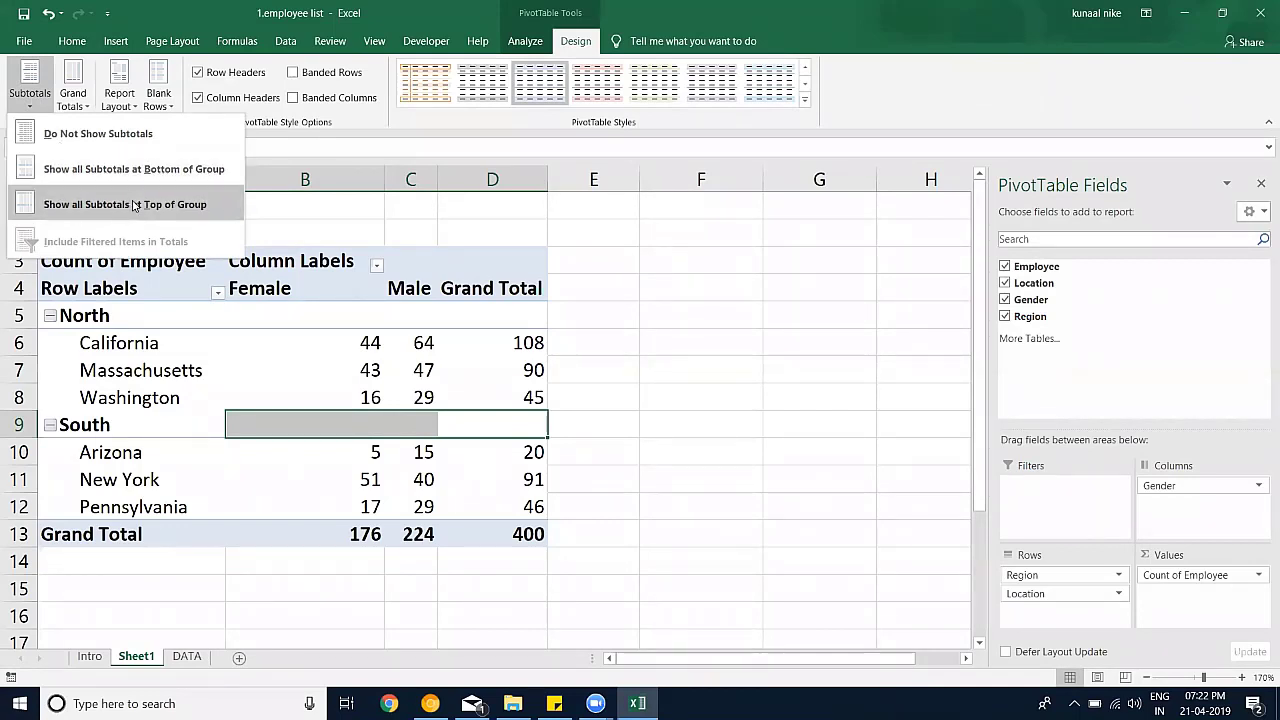
left_click(134, 205)
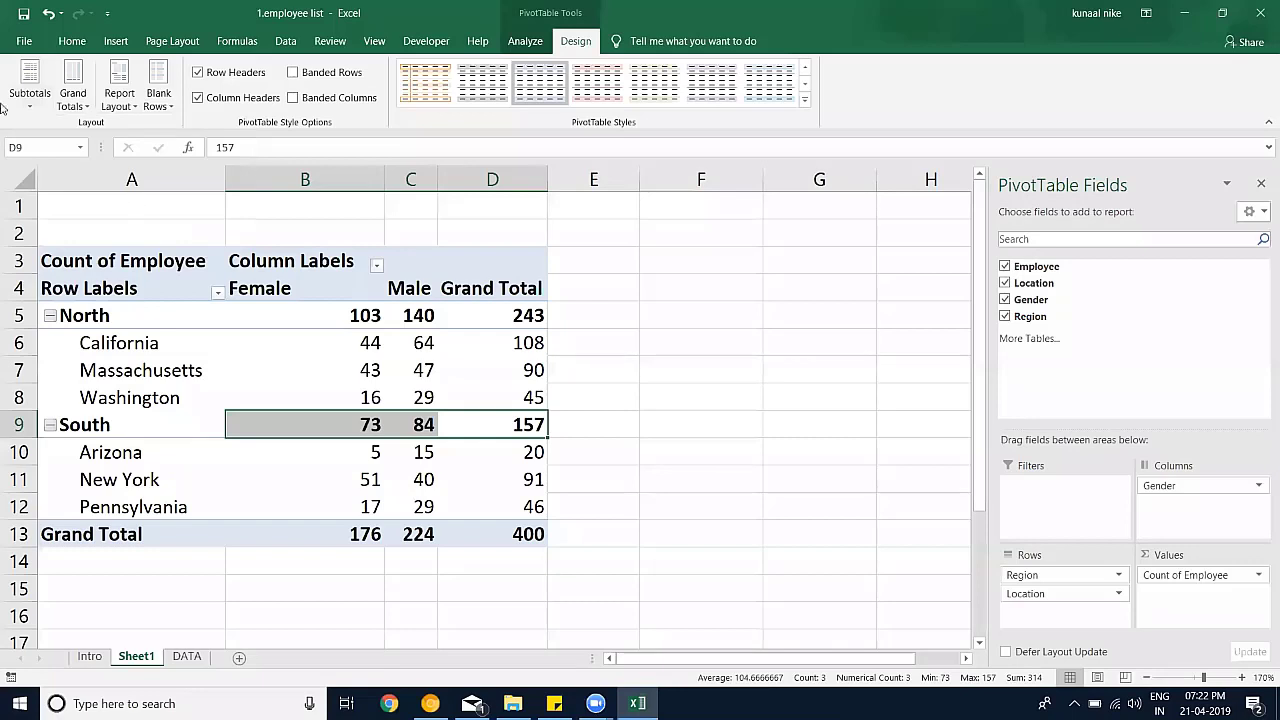
left_click(30, 88)
left_click(55, 165)
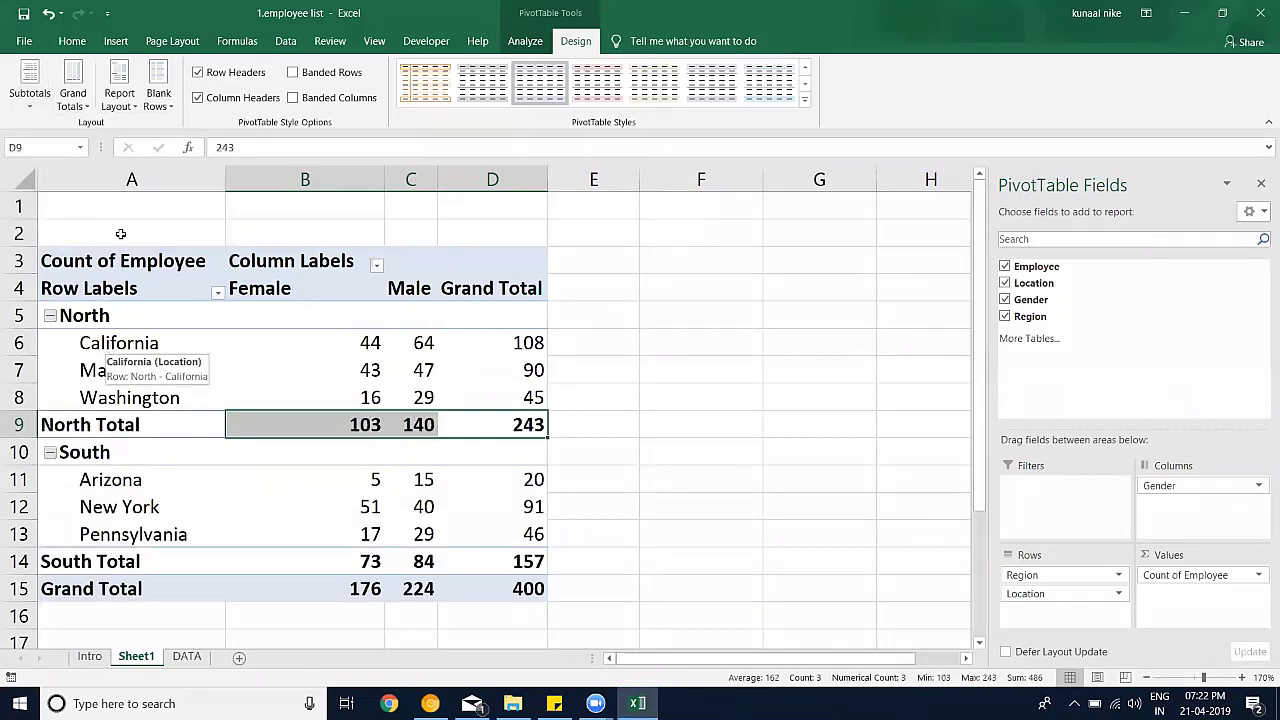
Turn grand totals off, then back on for rows and columns.
left_click(70, 108)
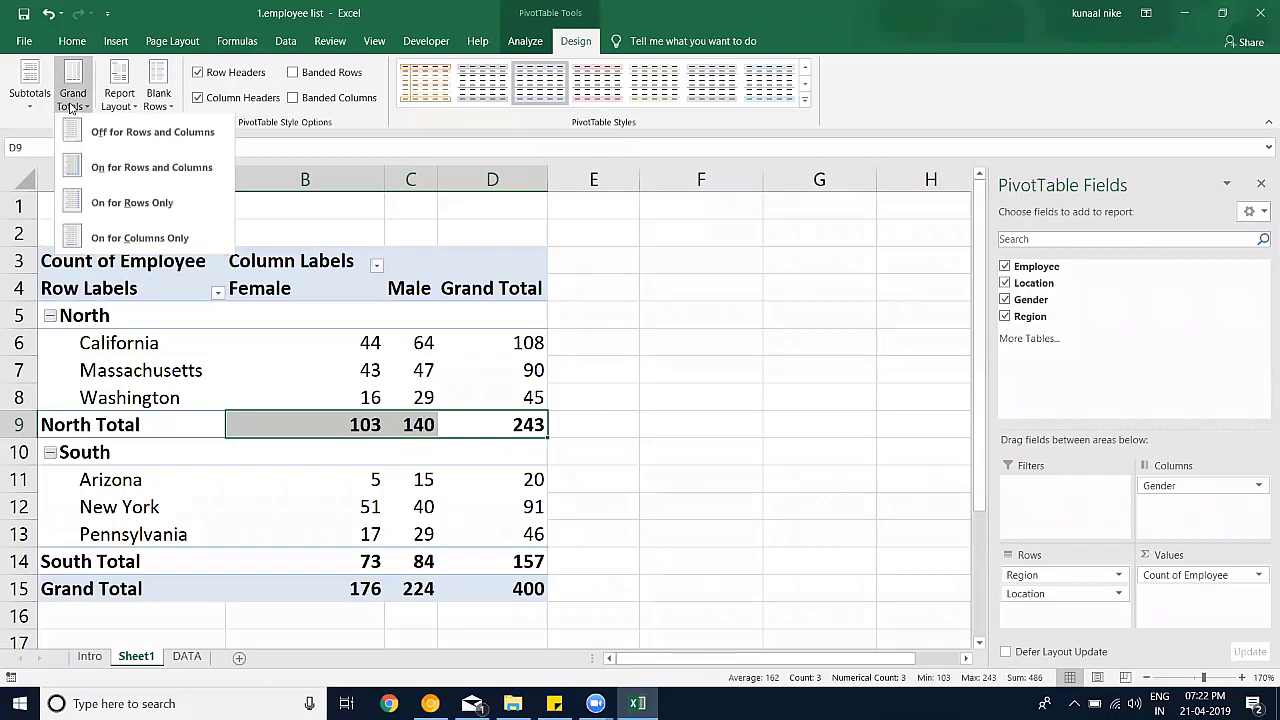
left_click(115, 138)
left_click(68, 84)
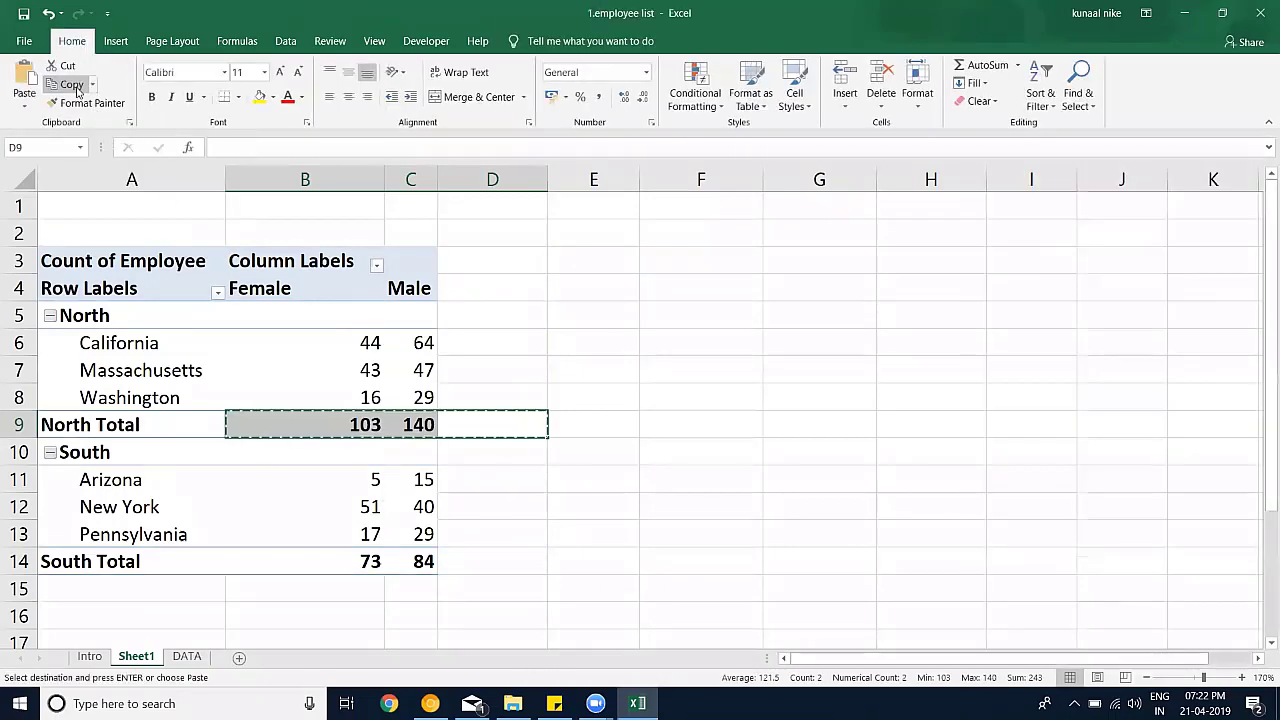
left_click(300, 396)
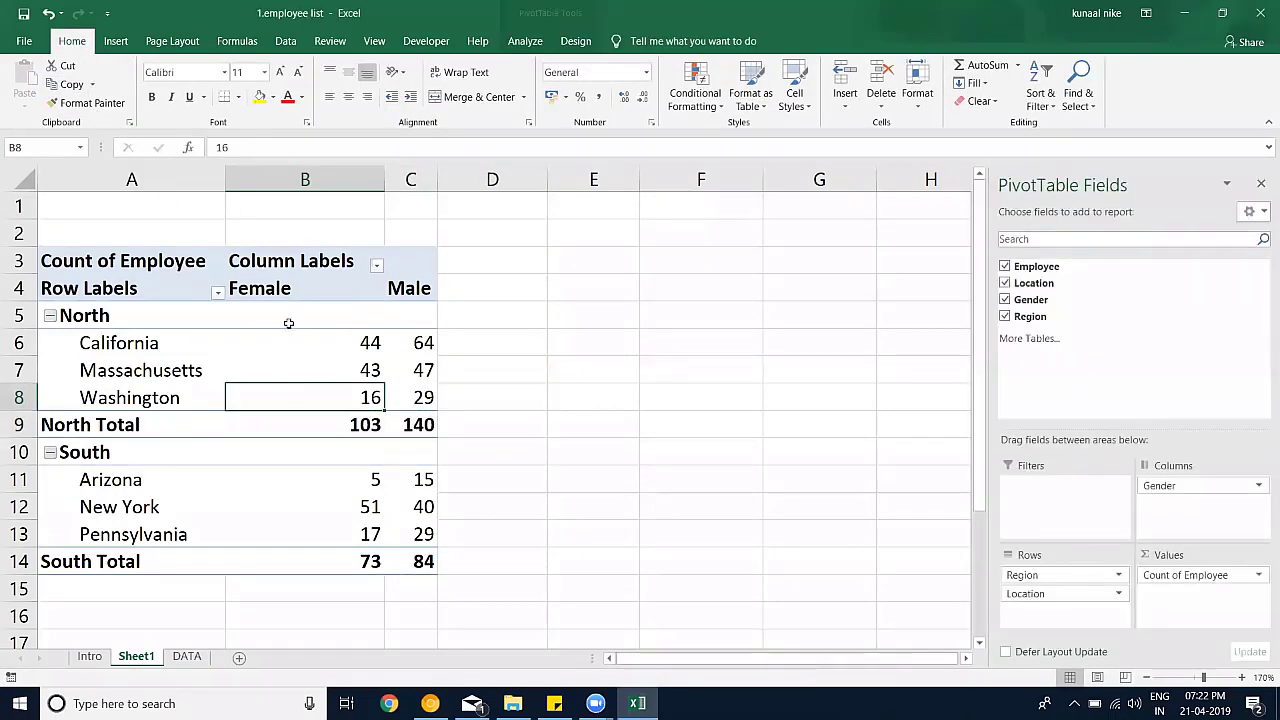
left_click(575, 41)
left_click(86, 97)
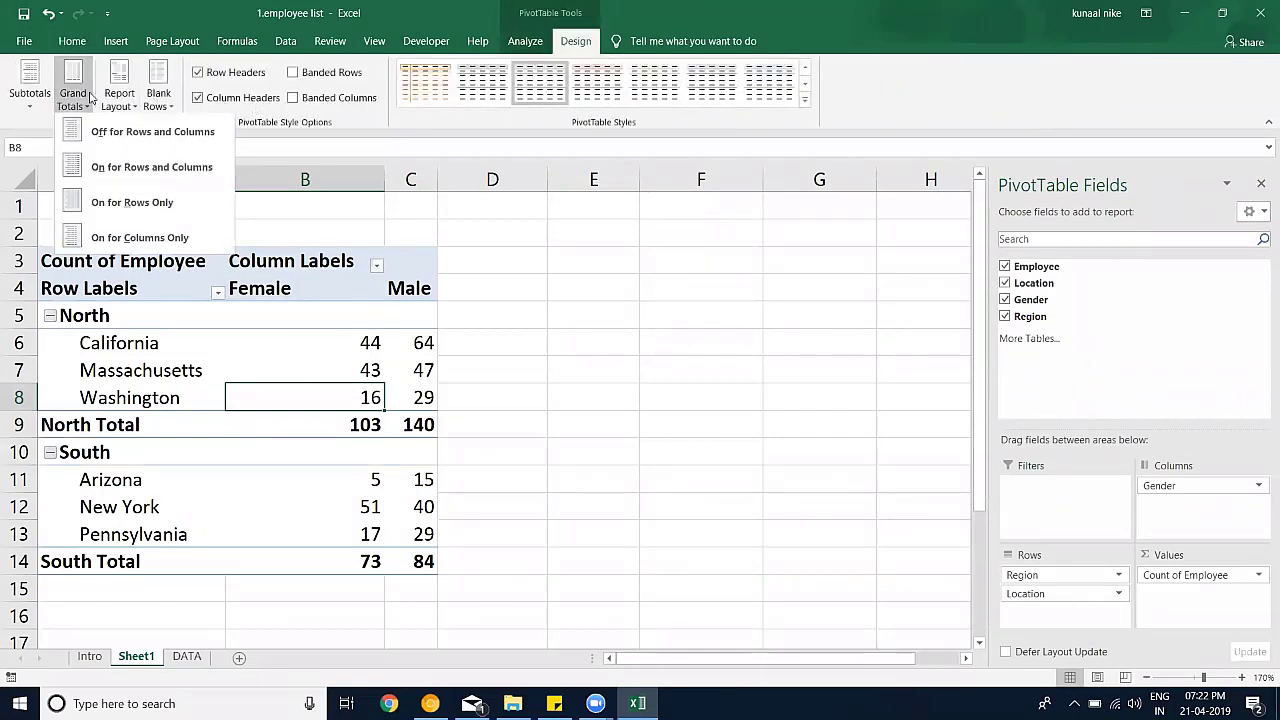
left_click(152, 169)
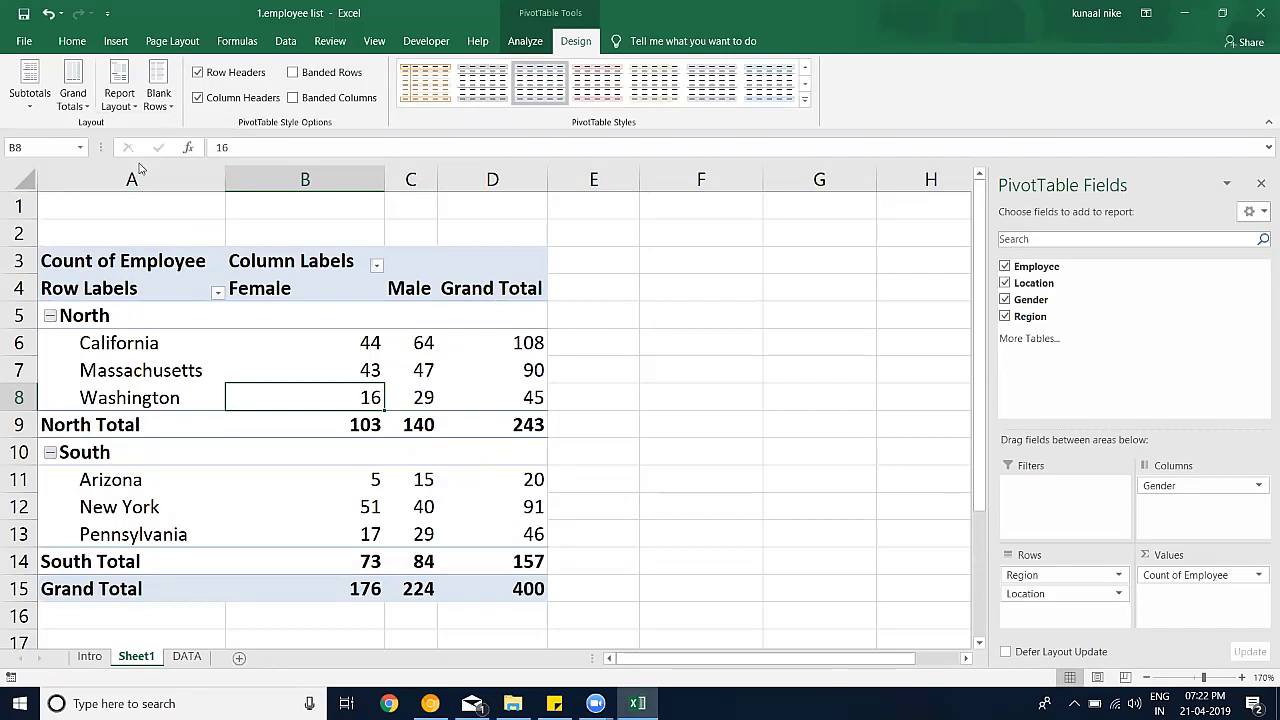
Try tabular form, then revert to compact form and inspect the region and city labels.
left_click(131, 108)
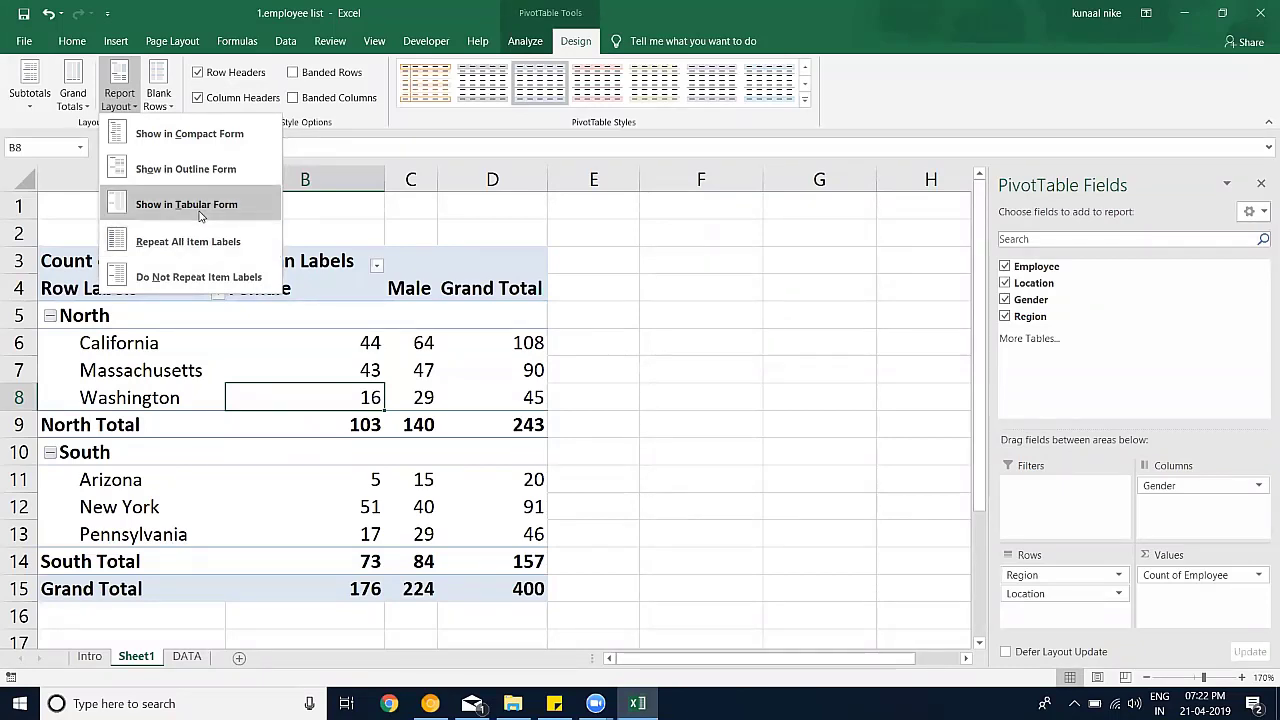
left_click(169, 206)
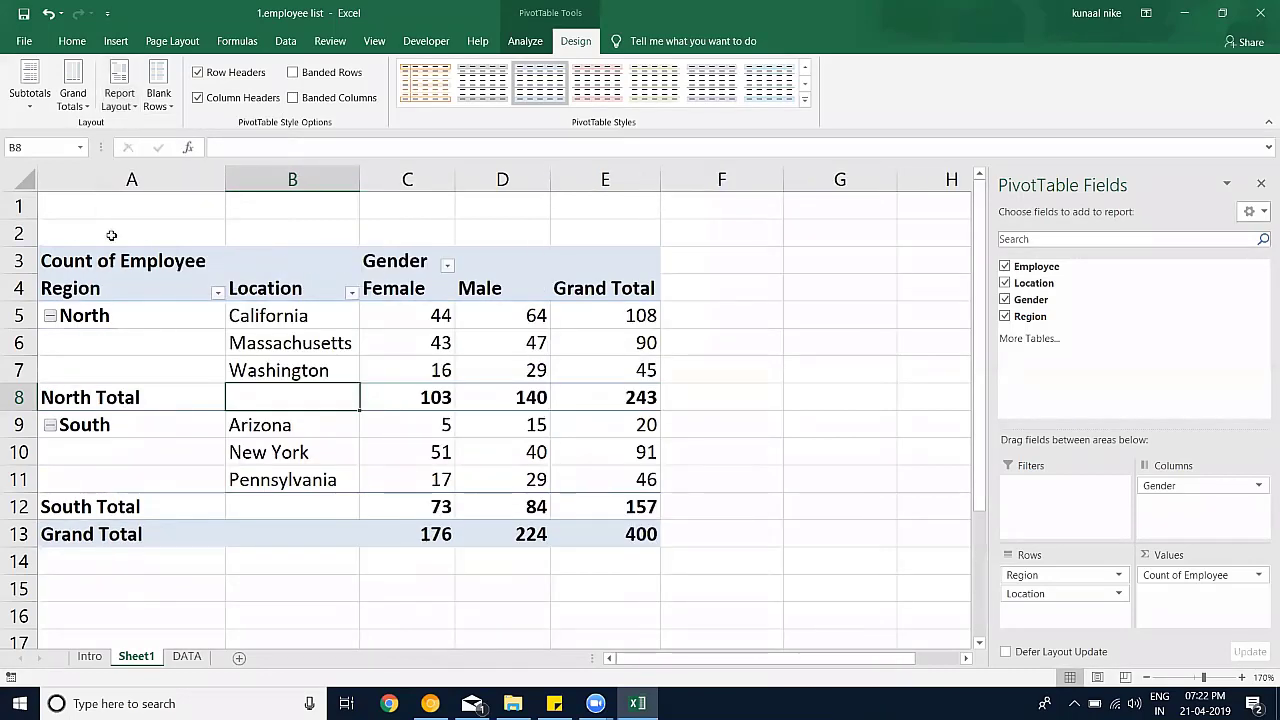
left_click(171, 178)
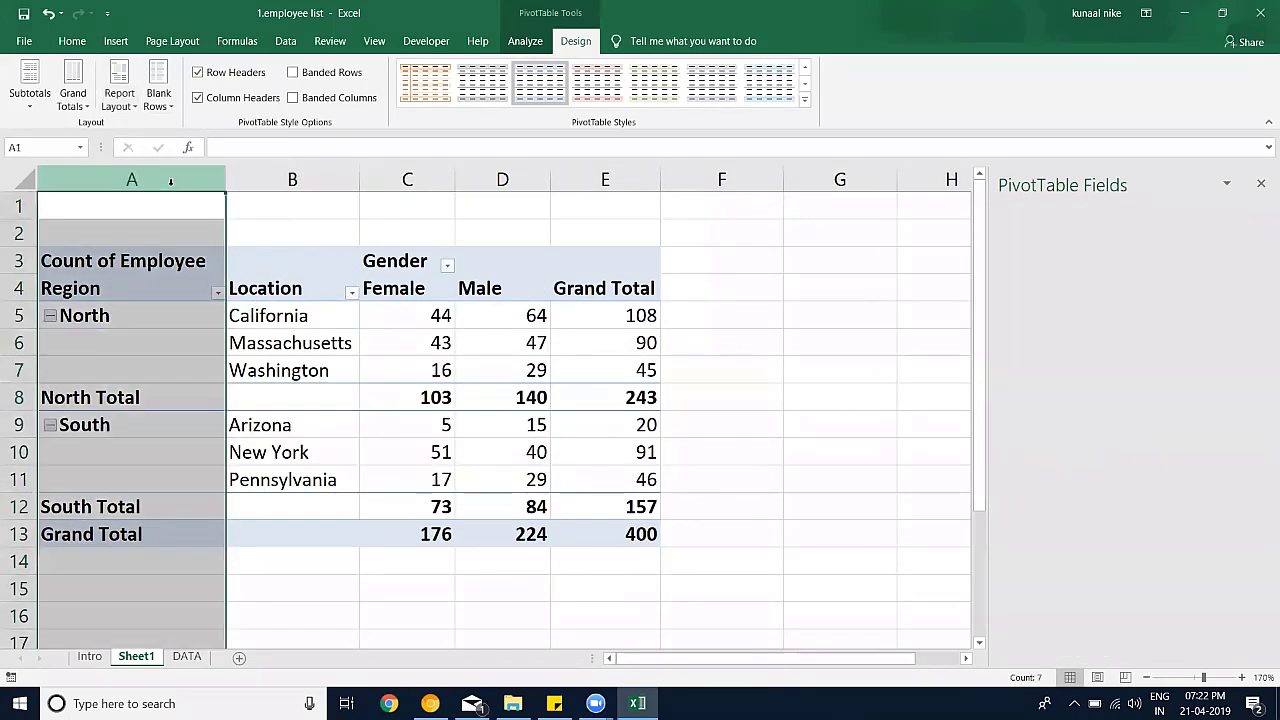
left_click(282, 178)
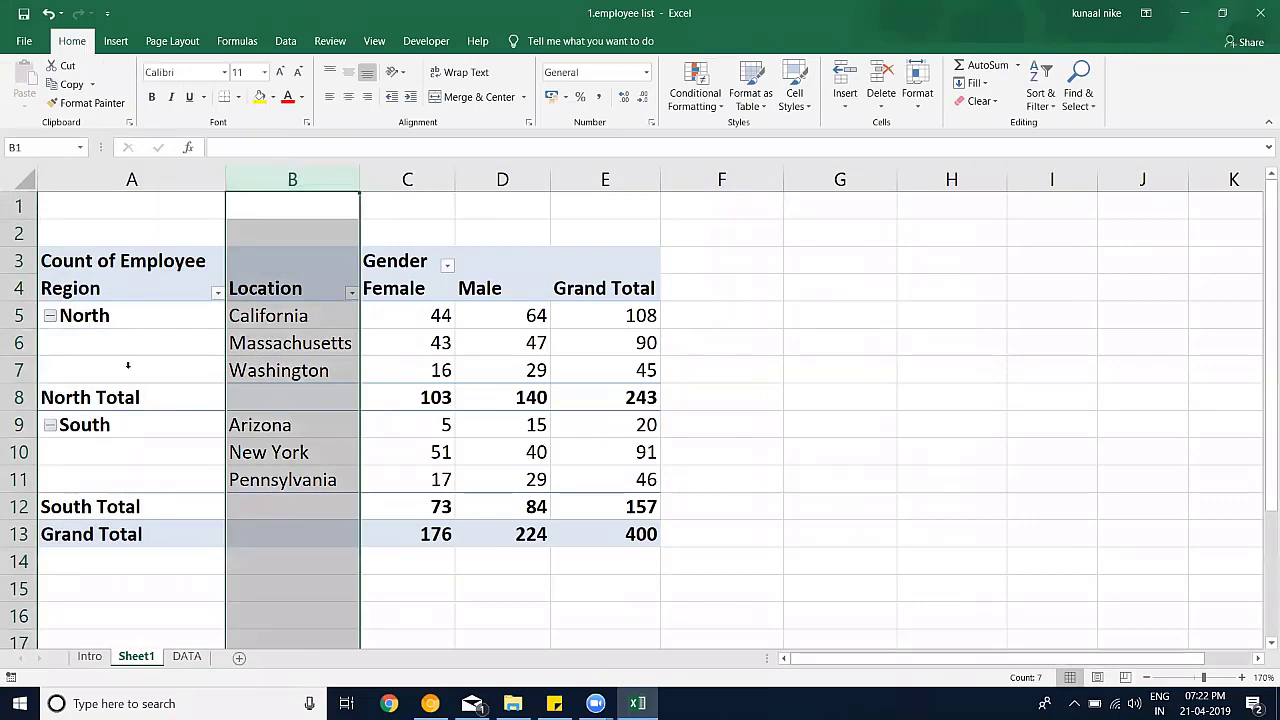
left_click(502, 397)
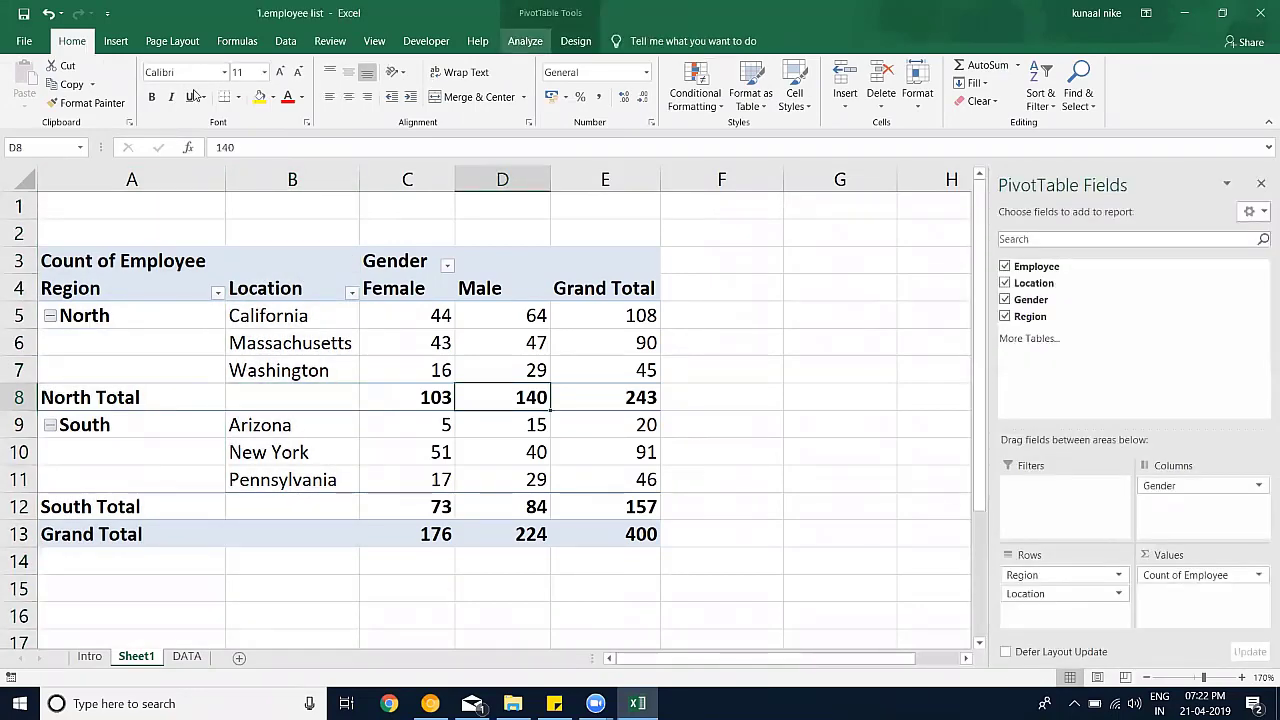
left_click(575, 41)
left_click(119, 93)
left_click(137, 131)
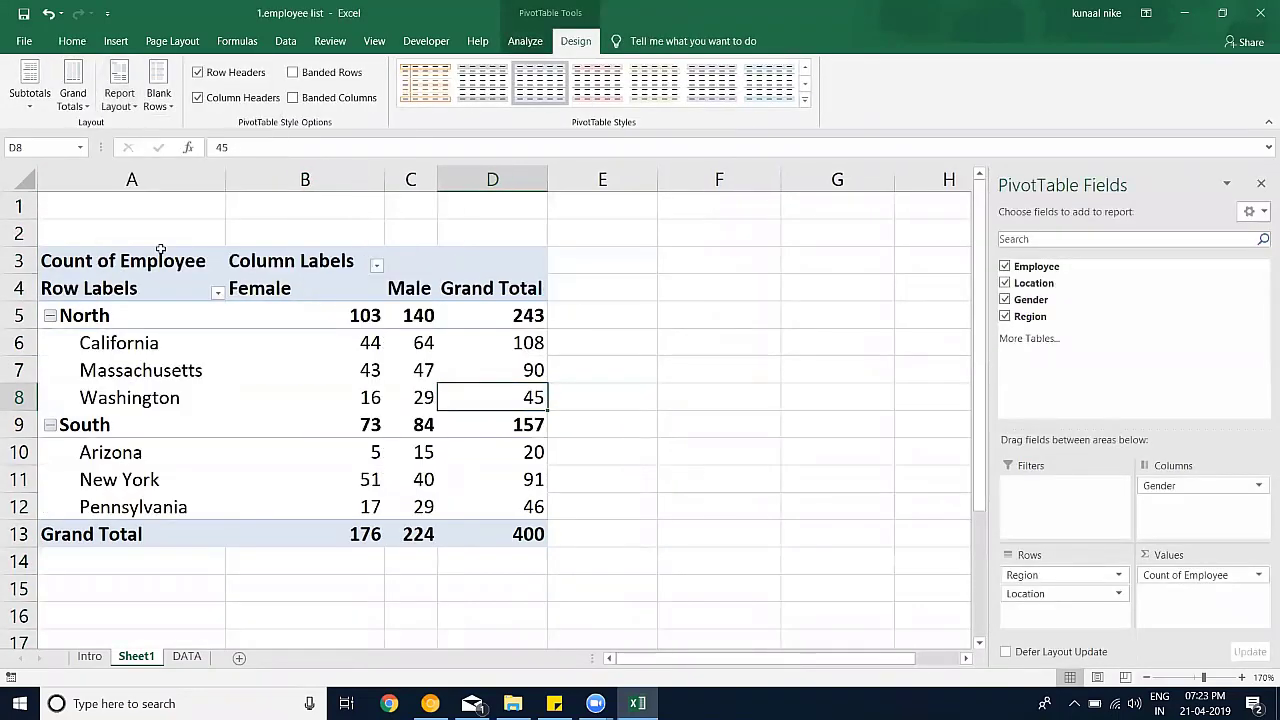
left_click(127, 291)
left_click_drag(127, 303, 140, 507)
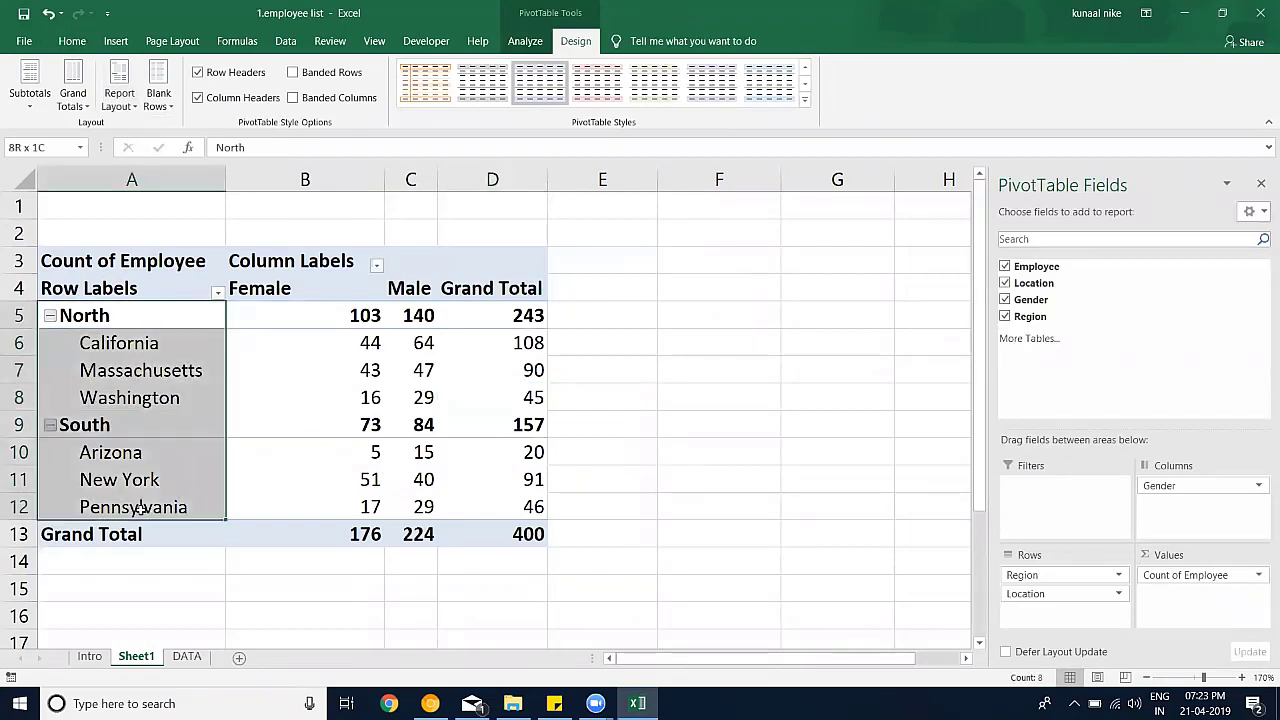
left_click(152, 392)
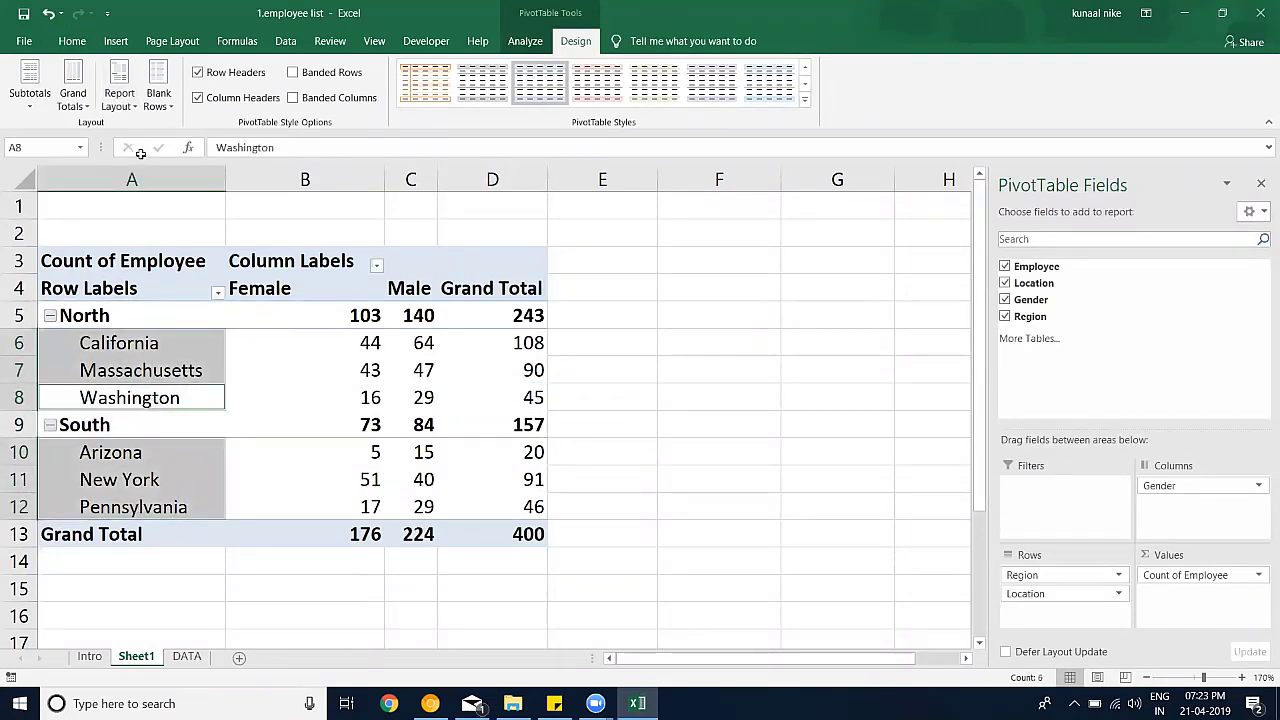
key("shift+Return")
left_click(120, 368)
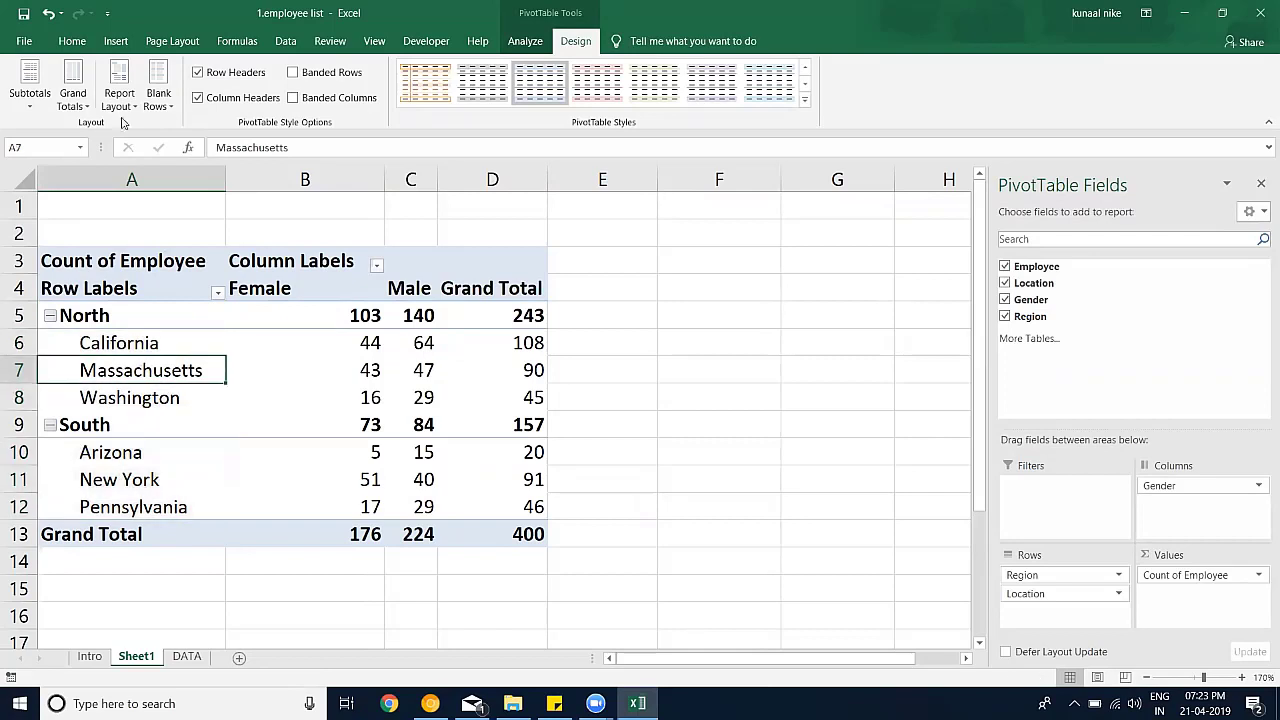
Switch to tabular form and test repeating, then not repeating, the region labels.
left_click(119, 95)
left_click(156, 214)
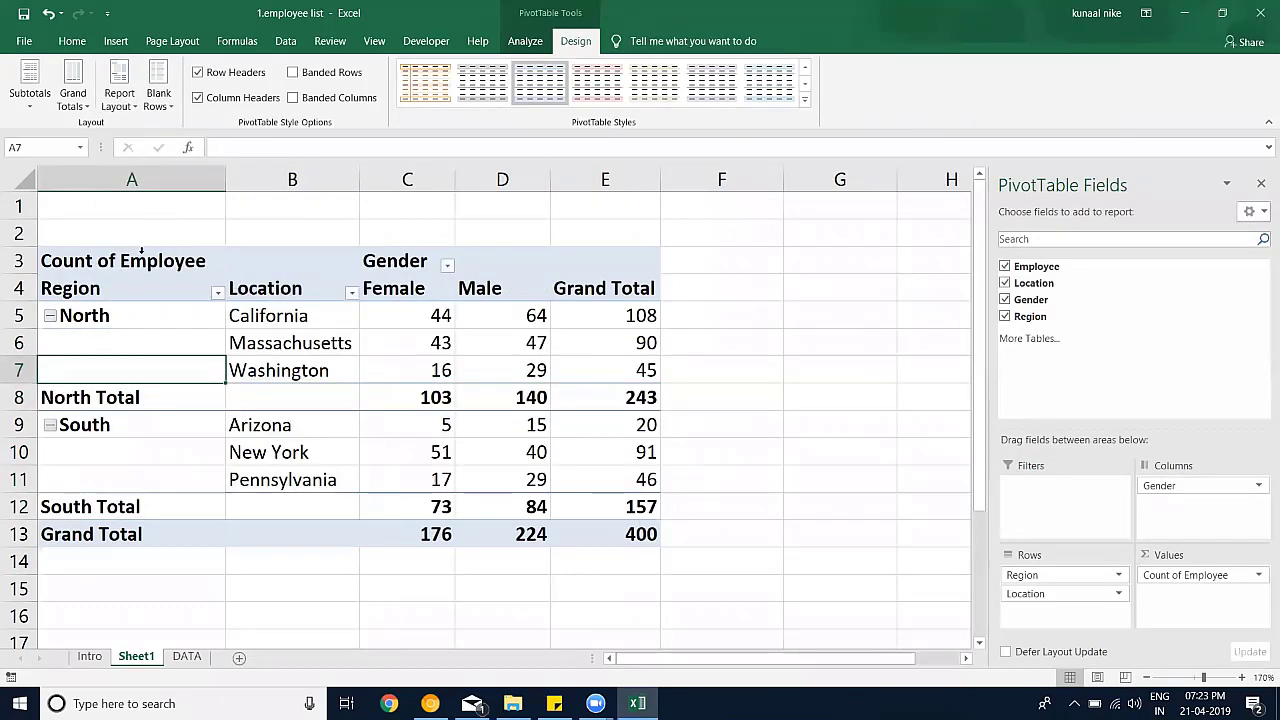
left_click(110, 92)
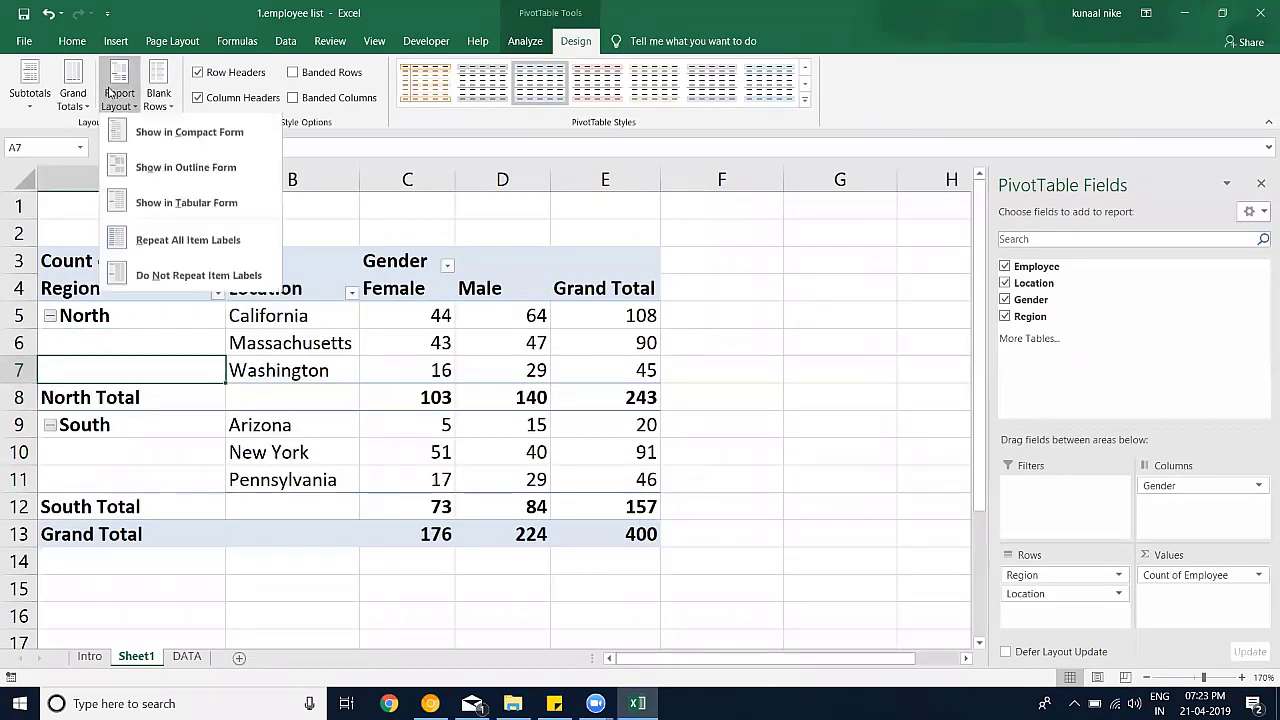
left_click(140, 243)
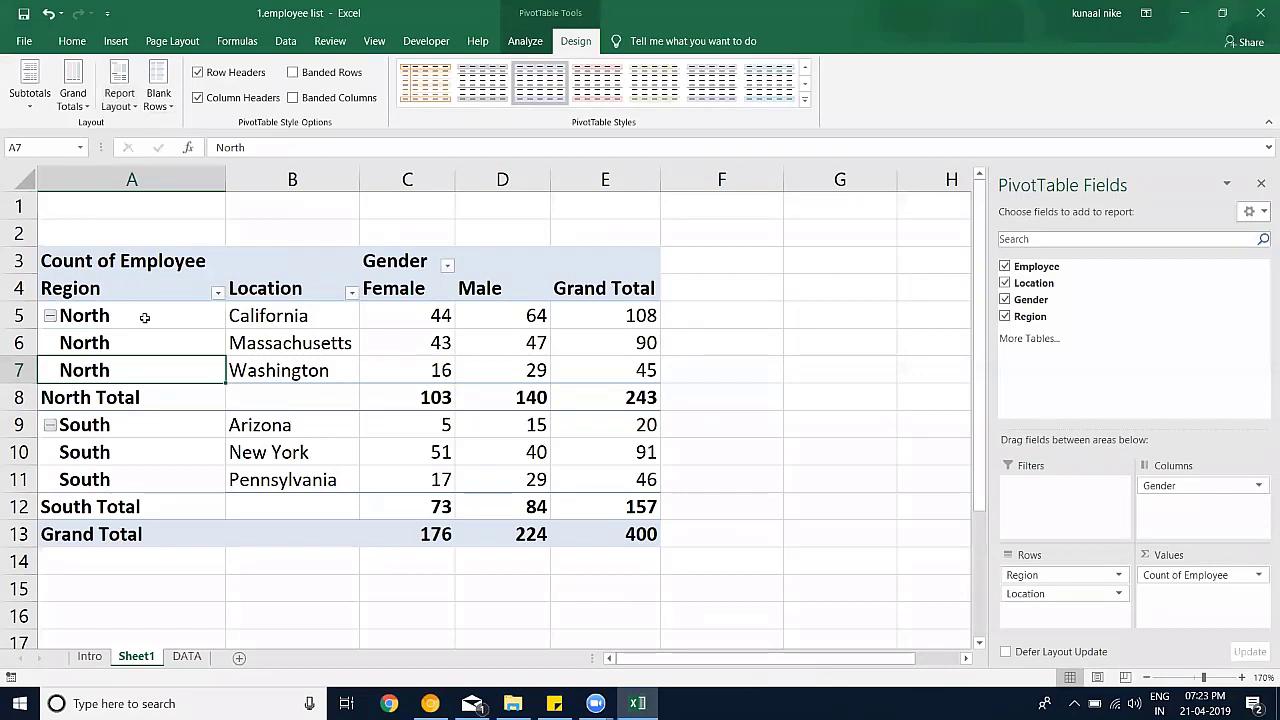
left_click_drag(145, 318, 627, 372)
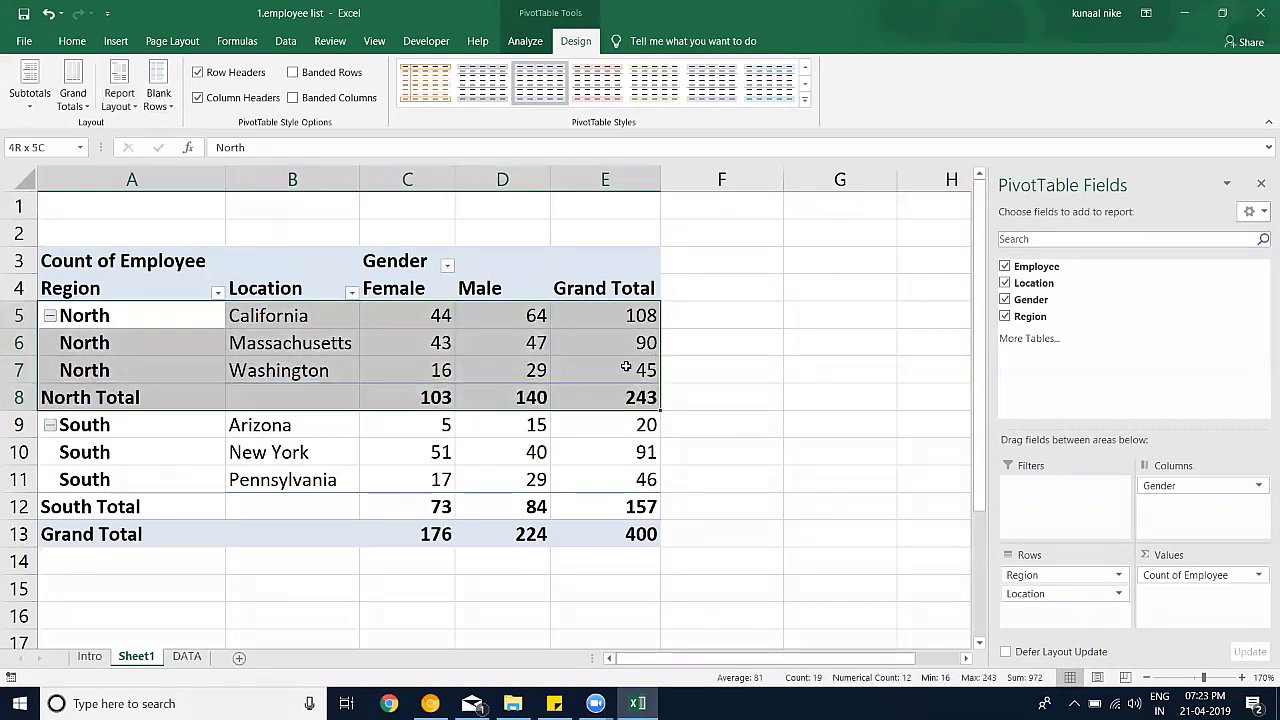
left_click_drag(152, 417, 604, 483)
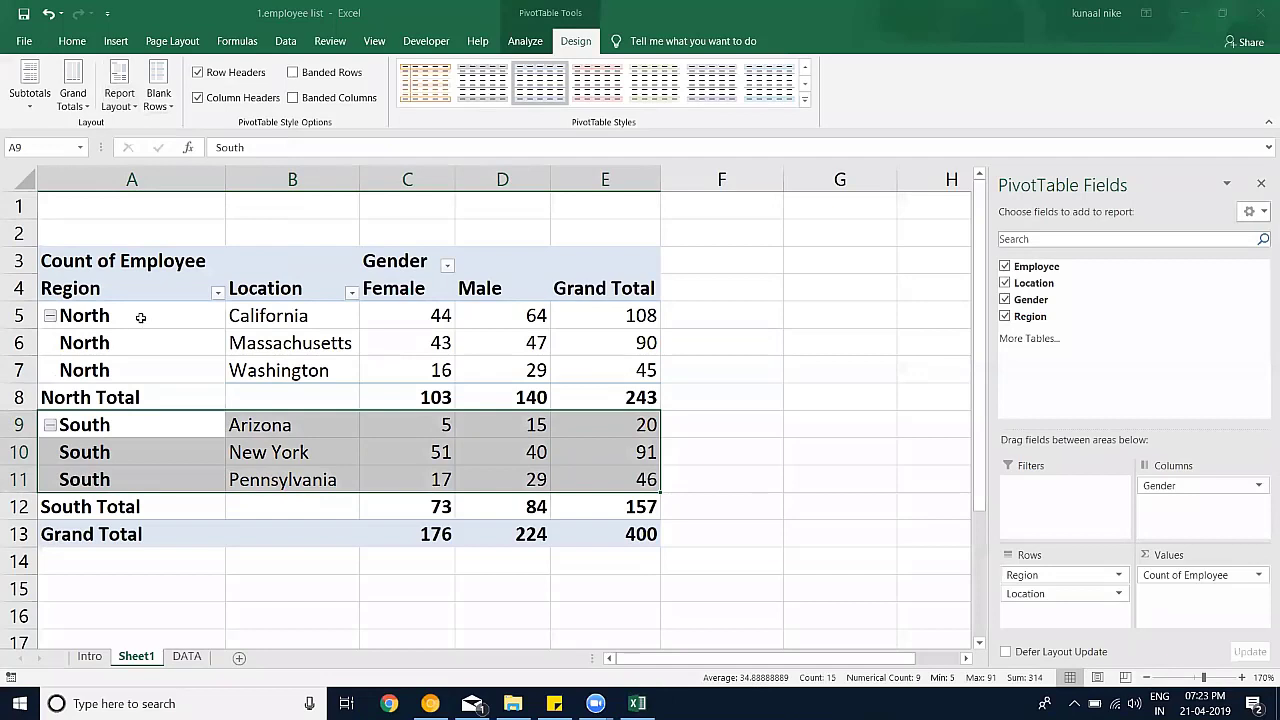
left_click_drag(141, 318, 290, 378)
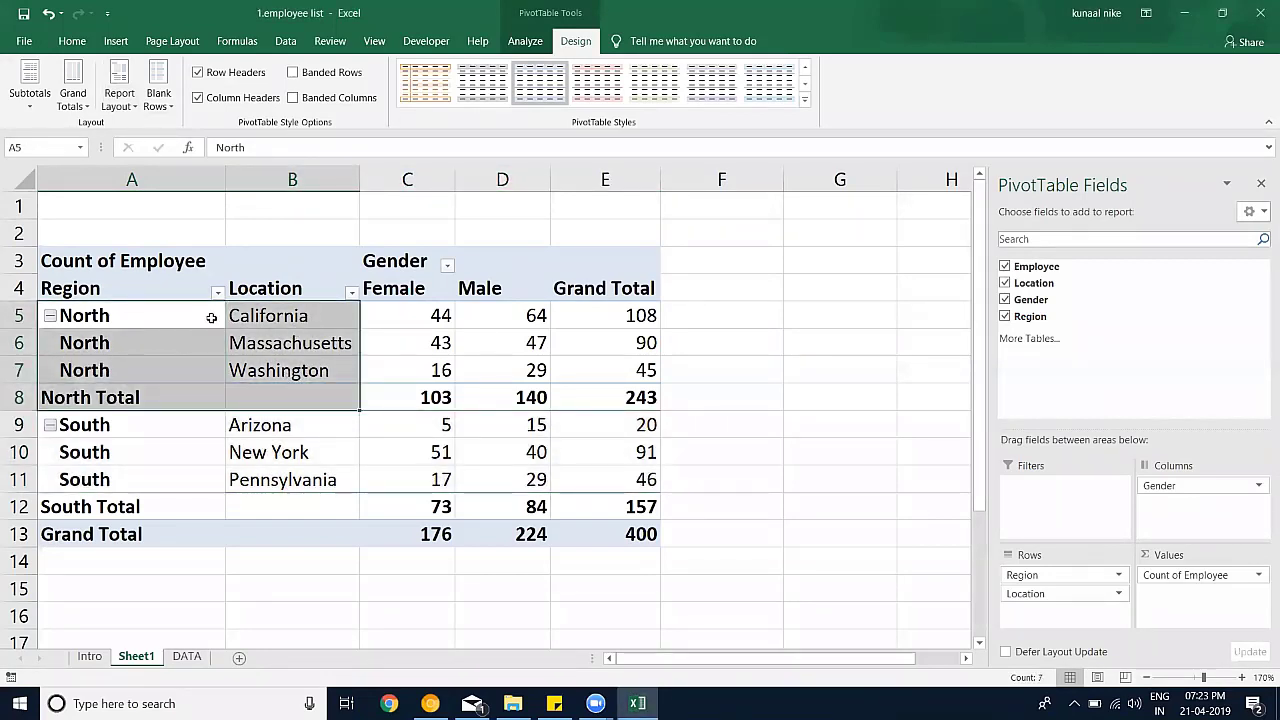
left_click(177, 340)
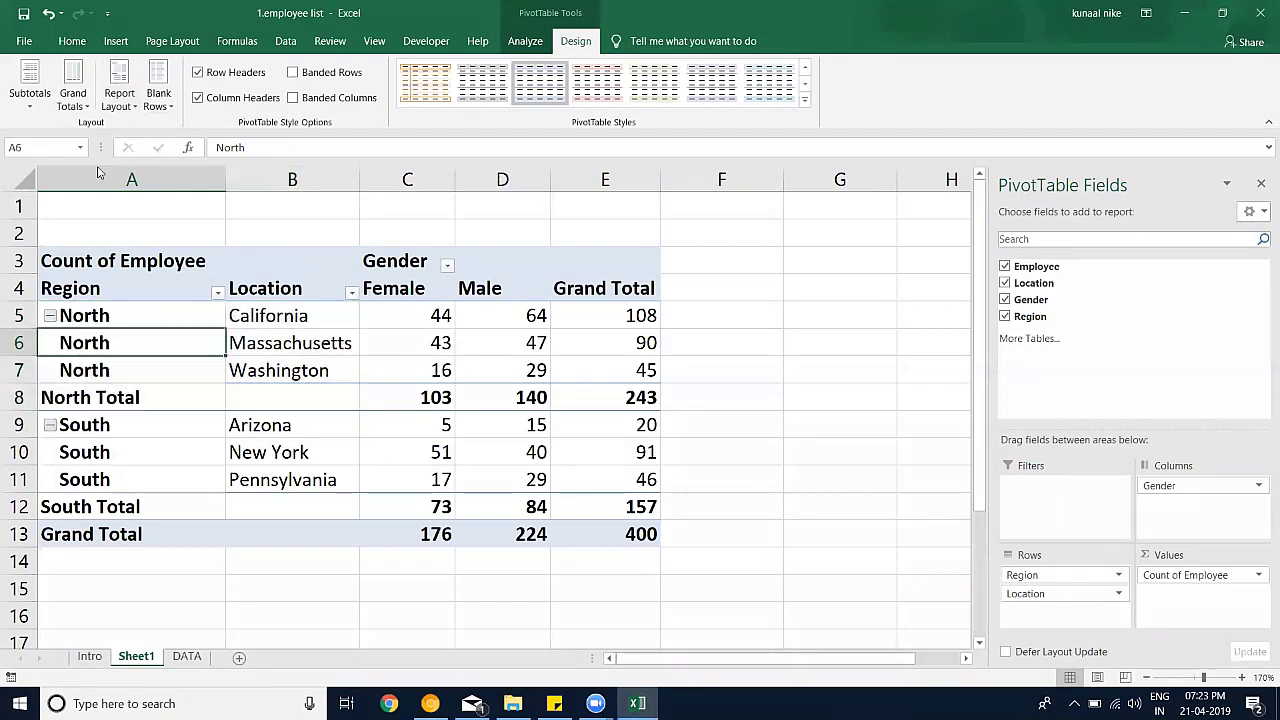
left_click(119, 95)
left_click(195, 246)
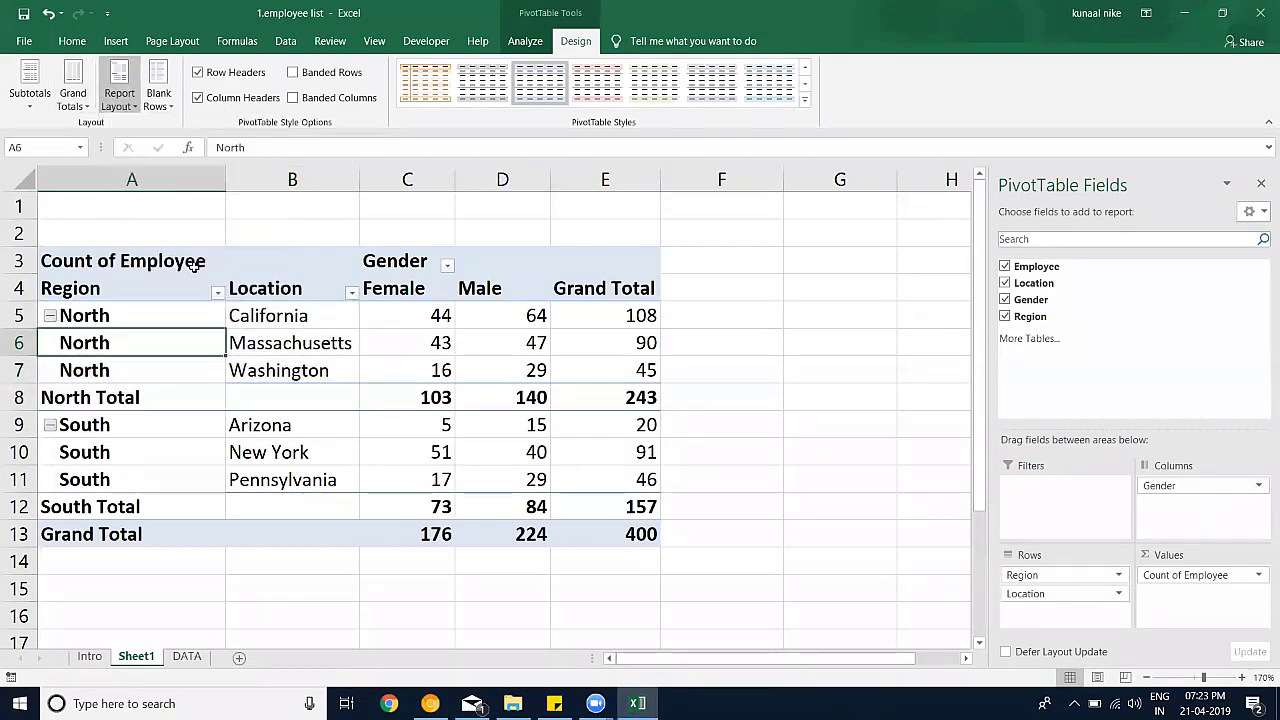
mouse_move(116, 350)
left_mouse_down()
mouse_move(110, 360)
mouse_move(110, 342)
left_mouse_up()
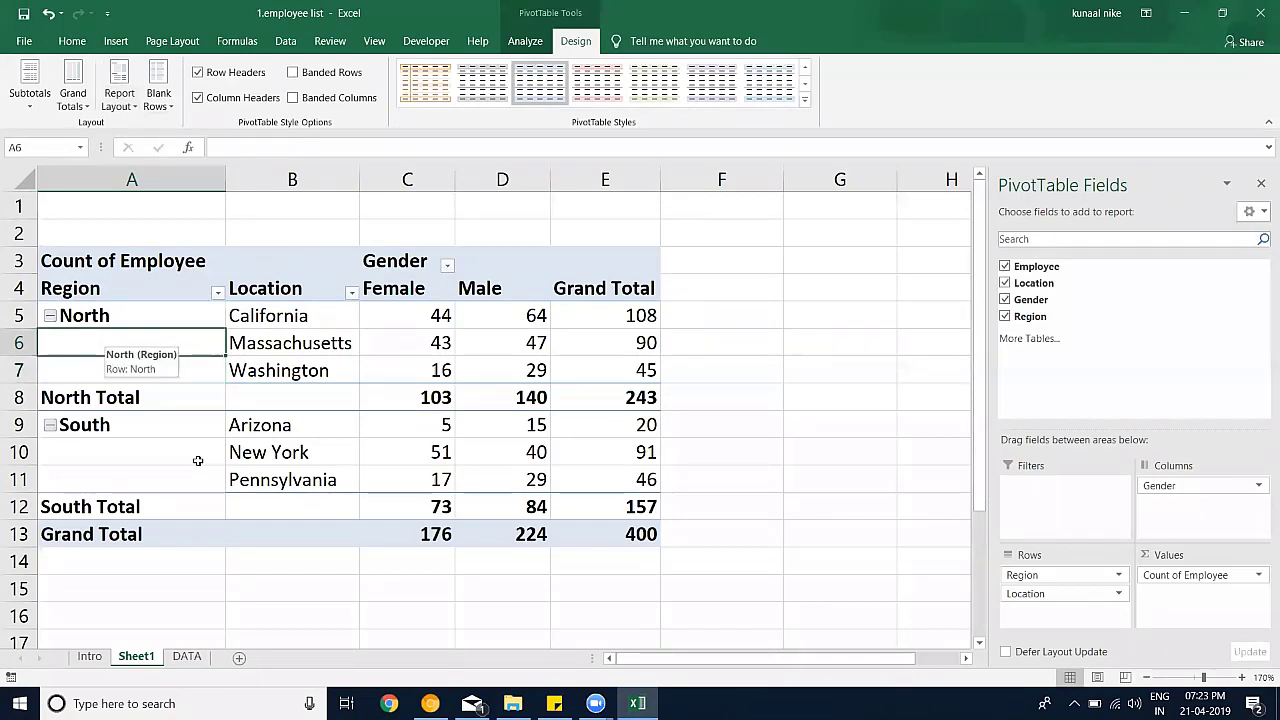
Turn off subtotals and grand totals, repeat region labels on every row, then view DATA.
left_click(30, 85)
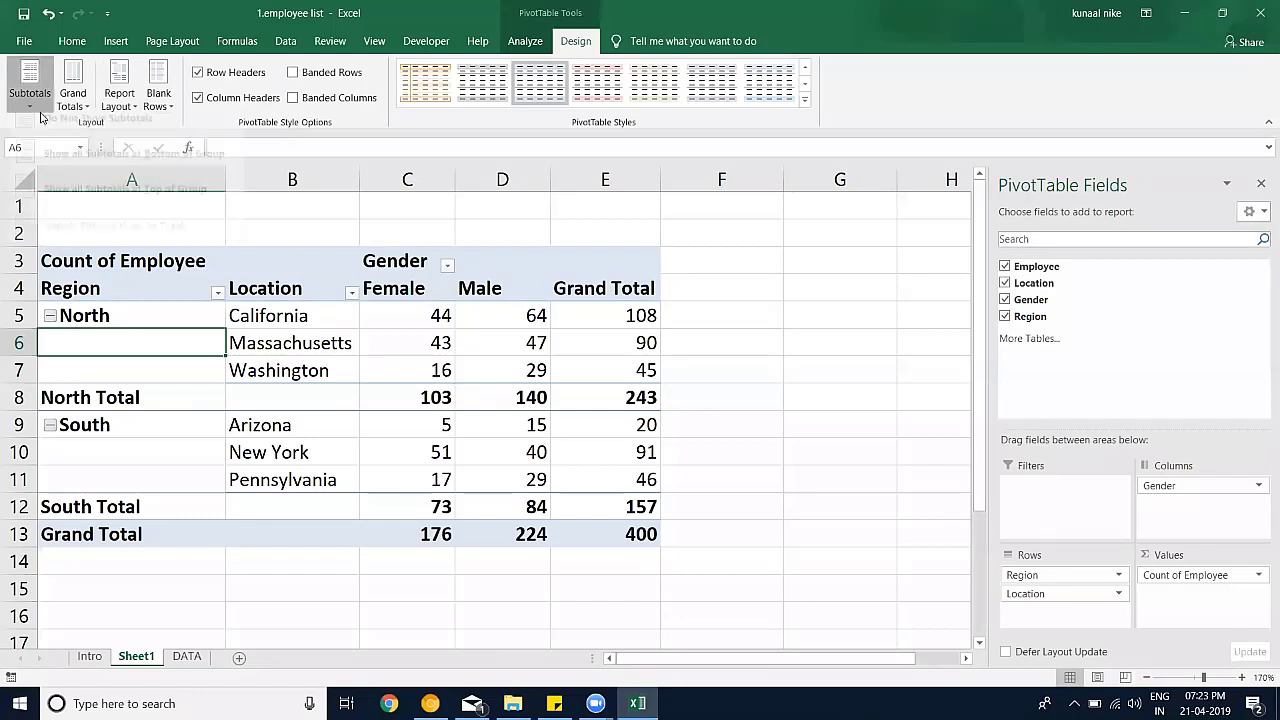
left_click(90, 150)
left_click(65, 108)
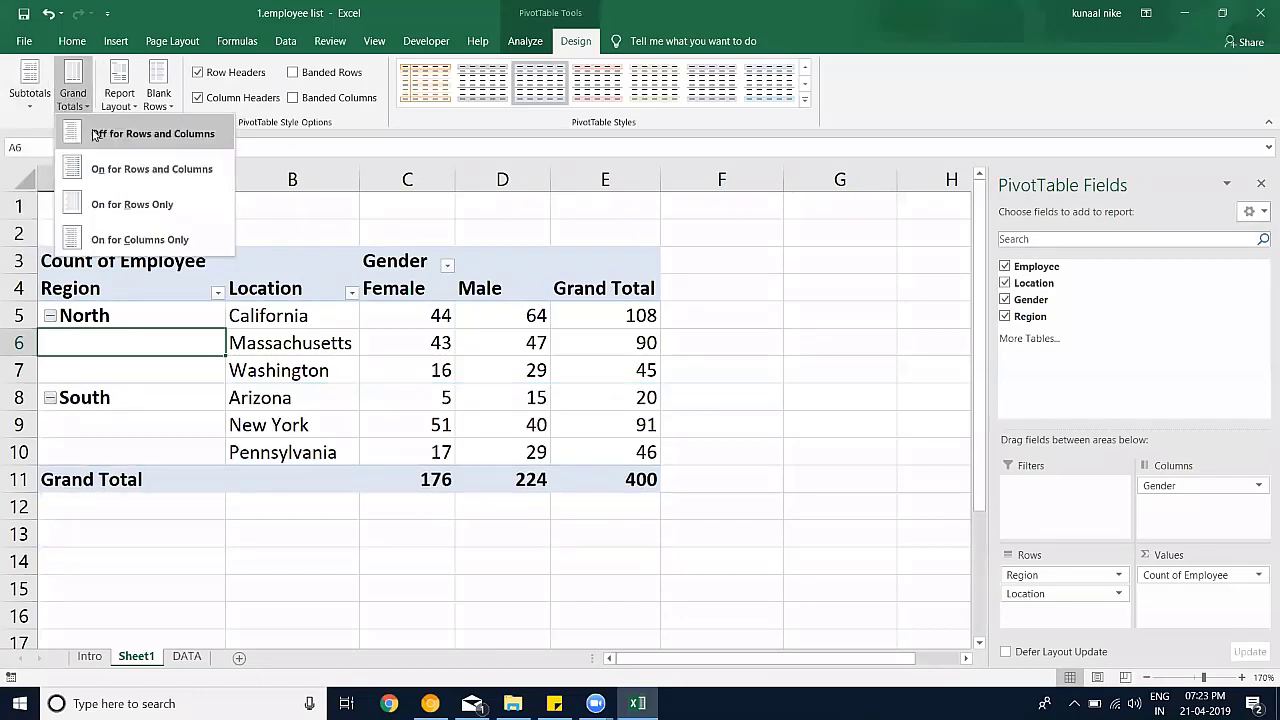
left_click(94, 133)
left_click(119, 100)
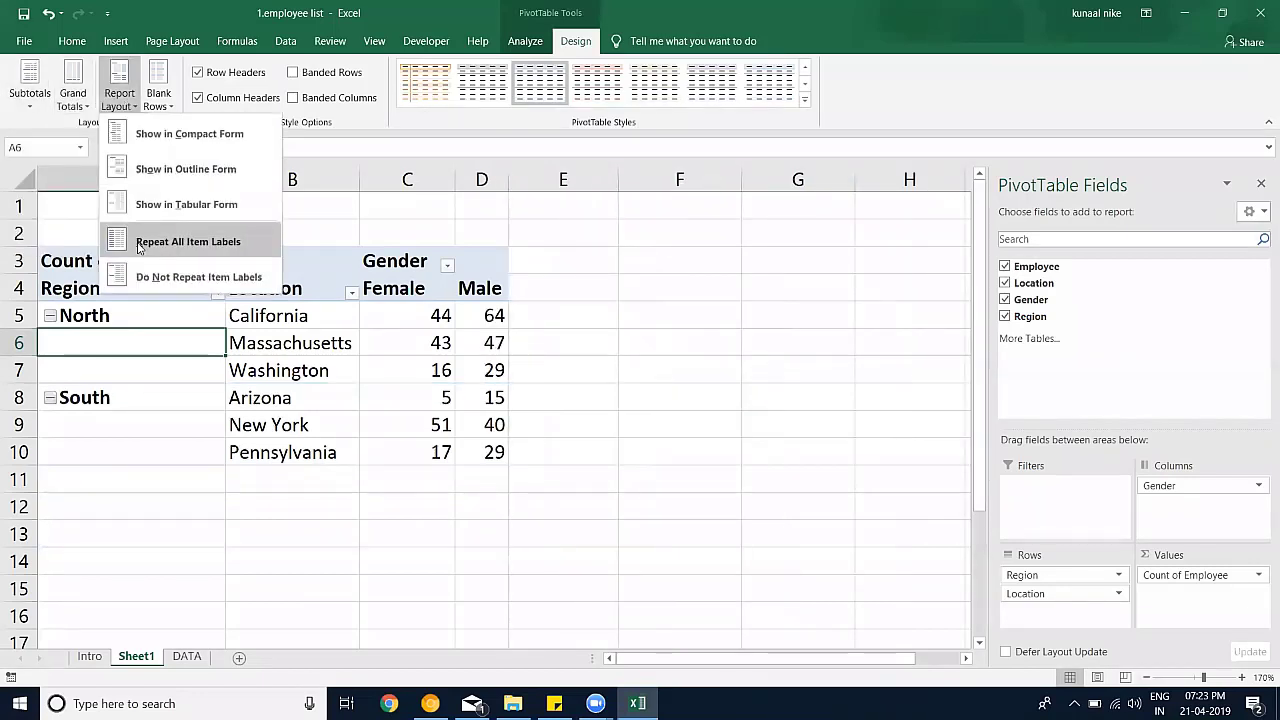
left_click(139, 243)
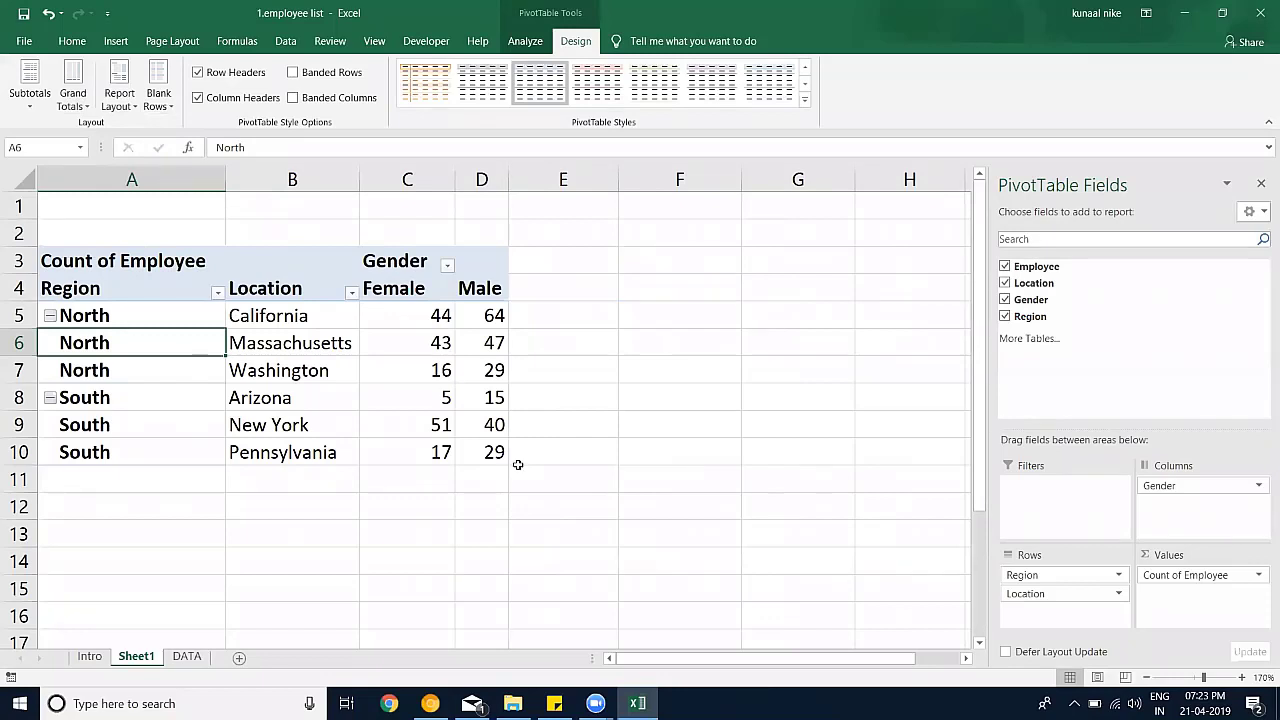
left_click_drag(490, 425, 490, 452)
left_click(169, 316, "shift")
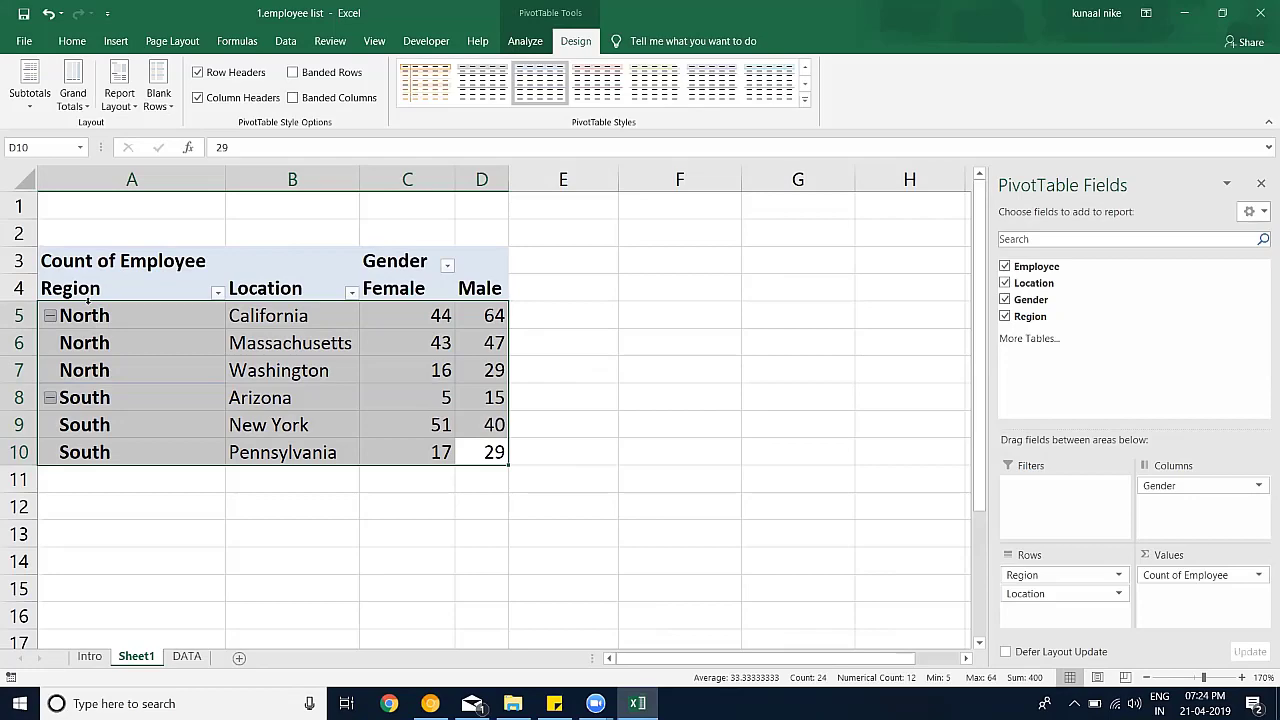
left_click(186, 656)
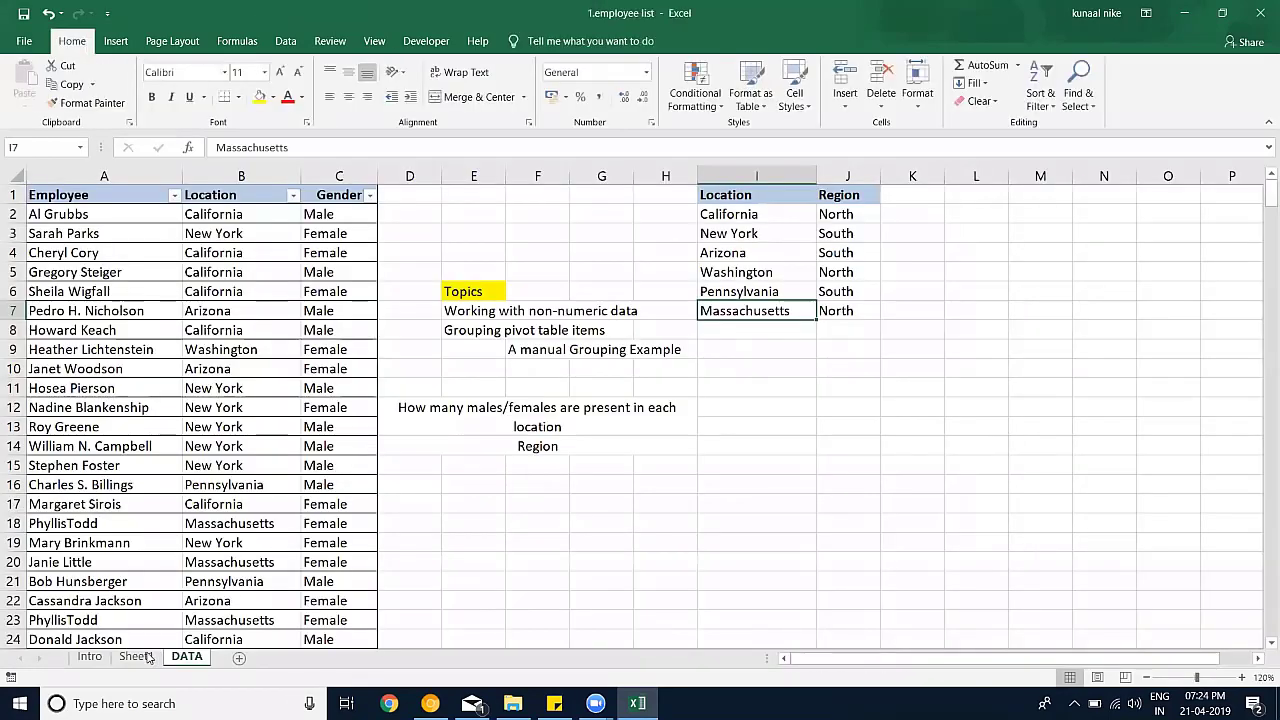
Go back to Sheet1 to view the tabular pivot table.
left_click(146, 656)
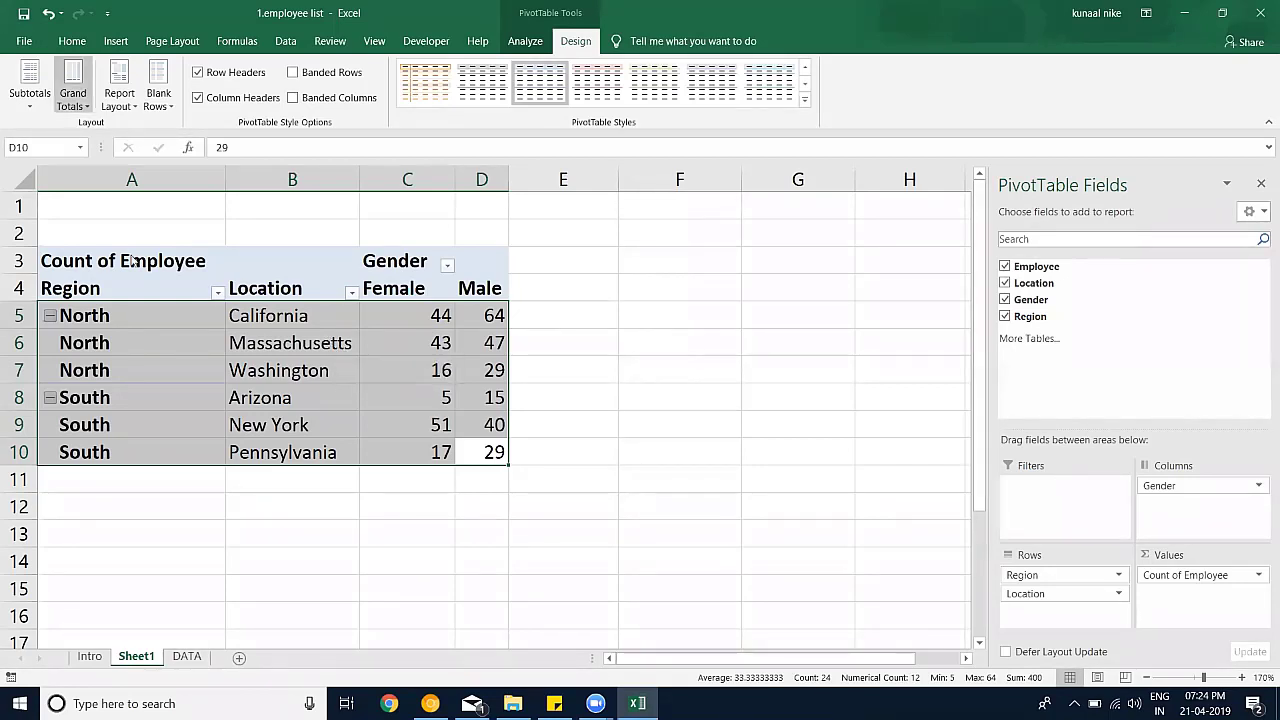
Show region subtotals at the bottom of each group and grand totals for rows and columns.
left_click(115, 95)
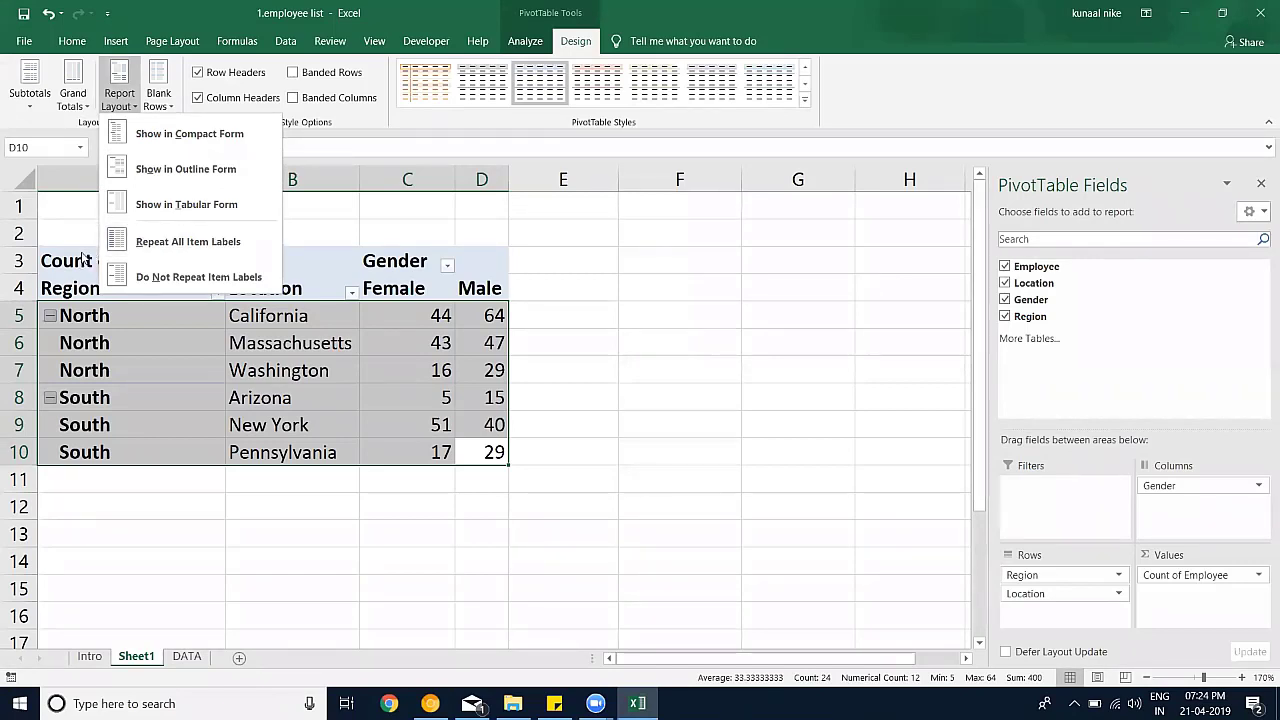
left_click(178, 366)
left_click(177, 366)
left_click(37, 110)
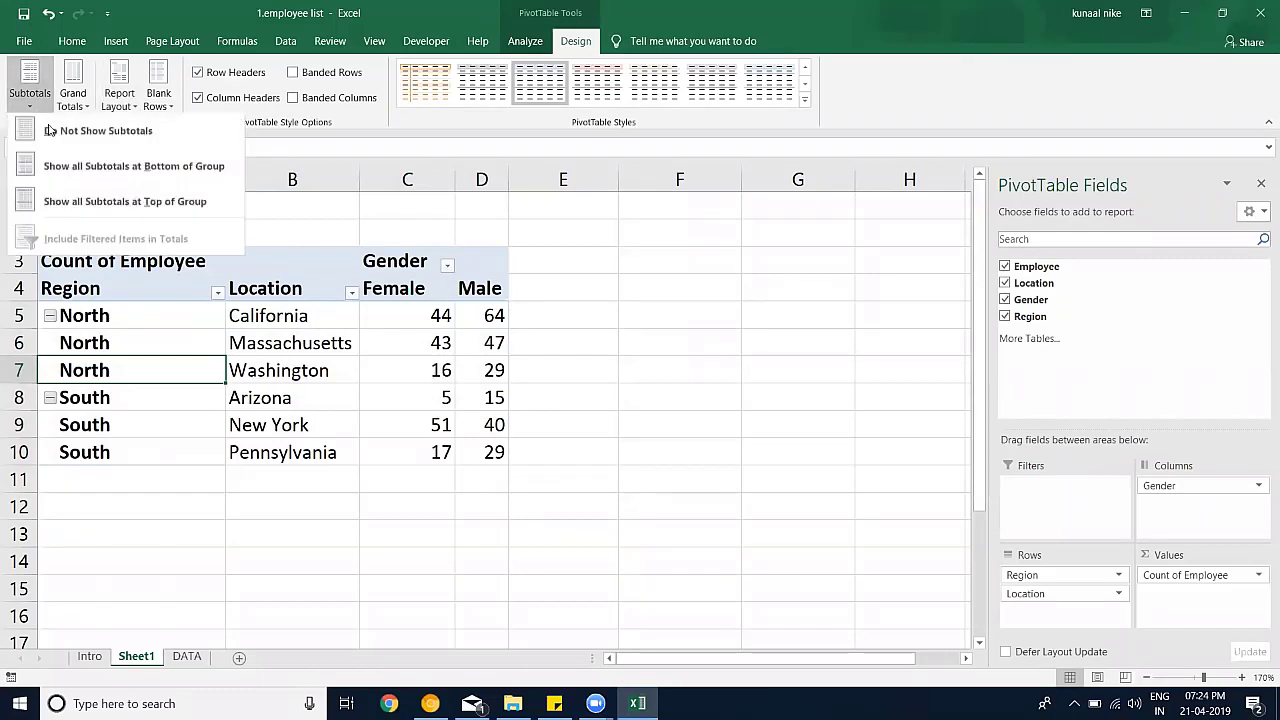
left_click(90, 169)
left_click(73, 95)
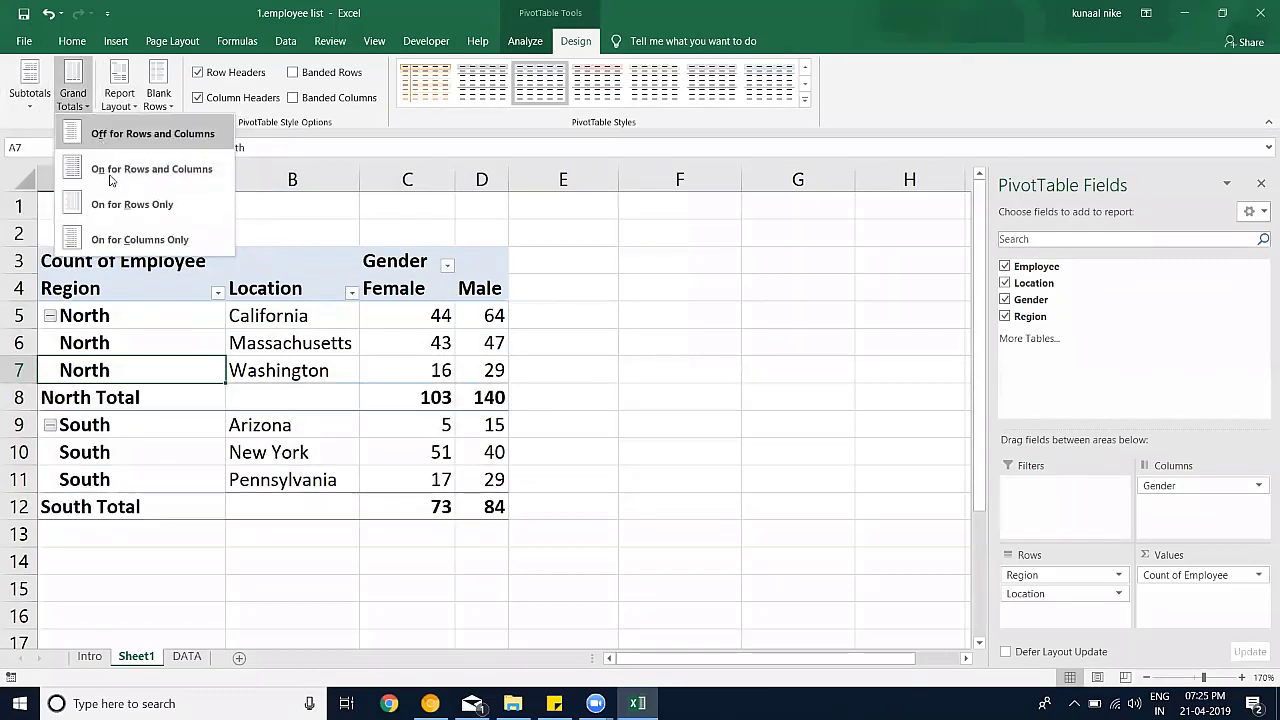
left_click(118, 170)
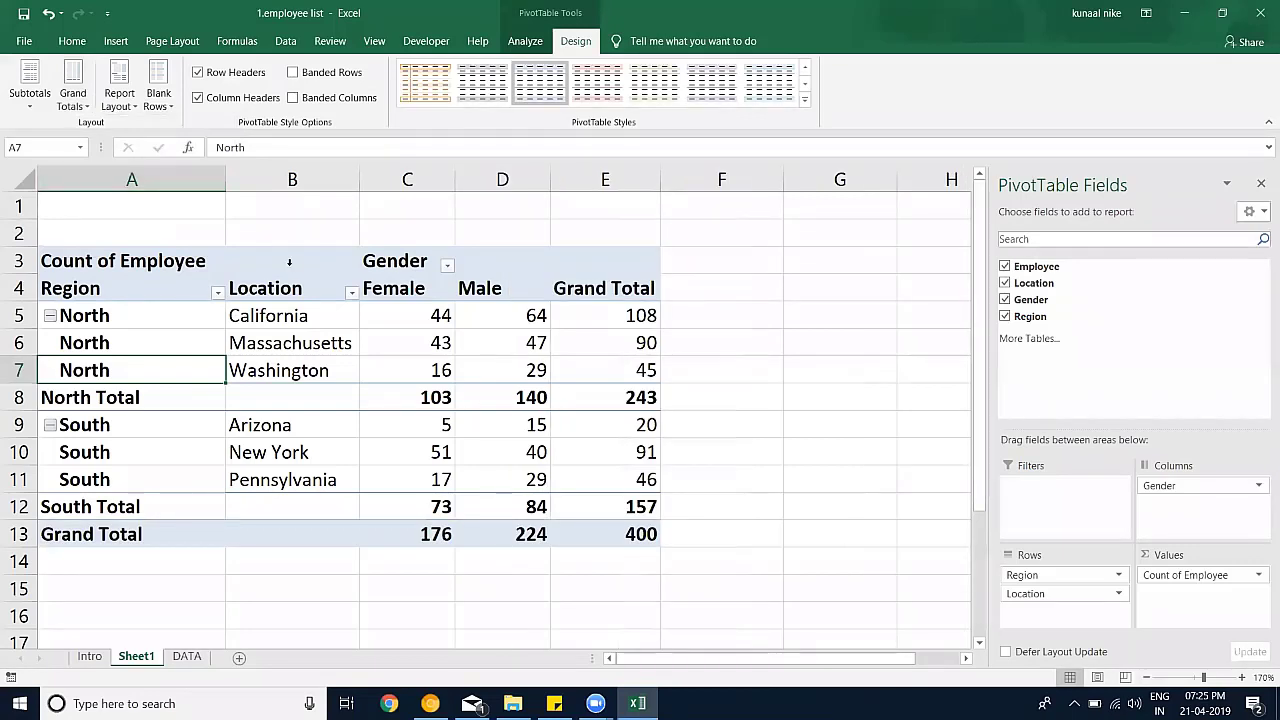
Insert a blank line after each region, checking the new blank rows 9 and 14.
mouse_move(512, 345)
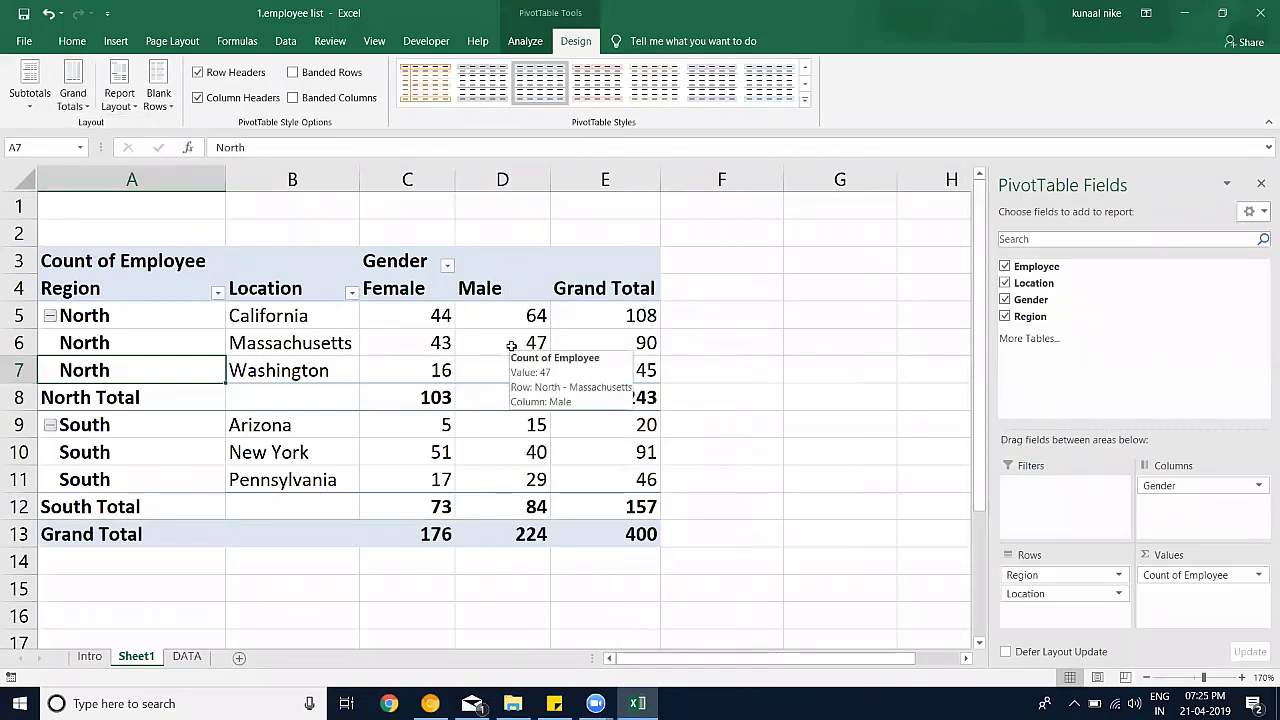
left_click(158, 98)
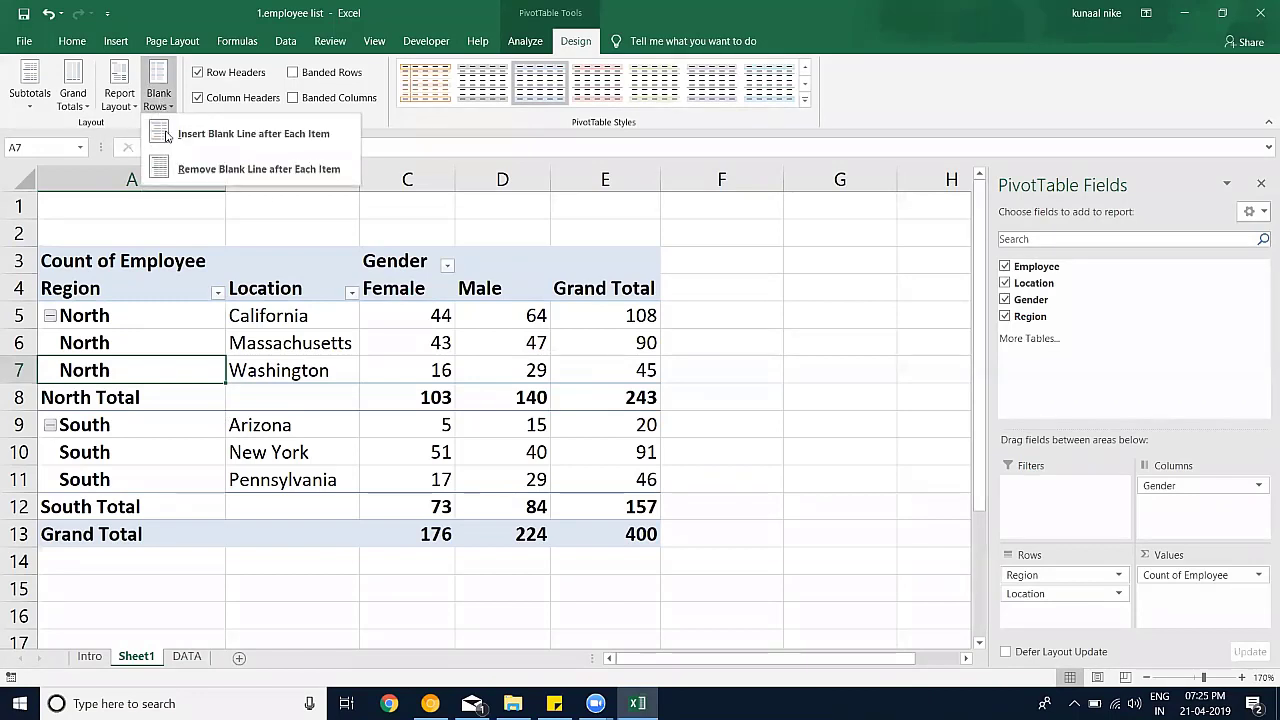
left_click(170, 136)
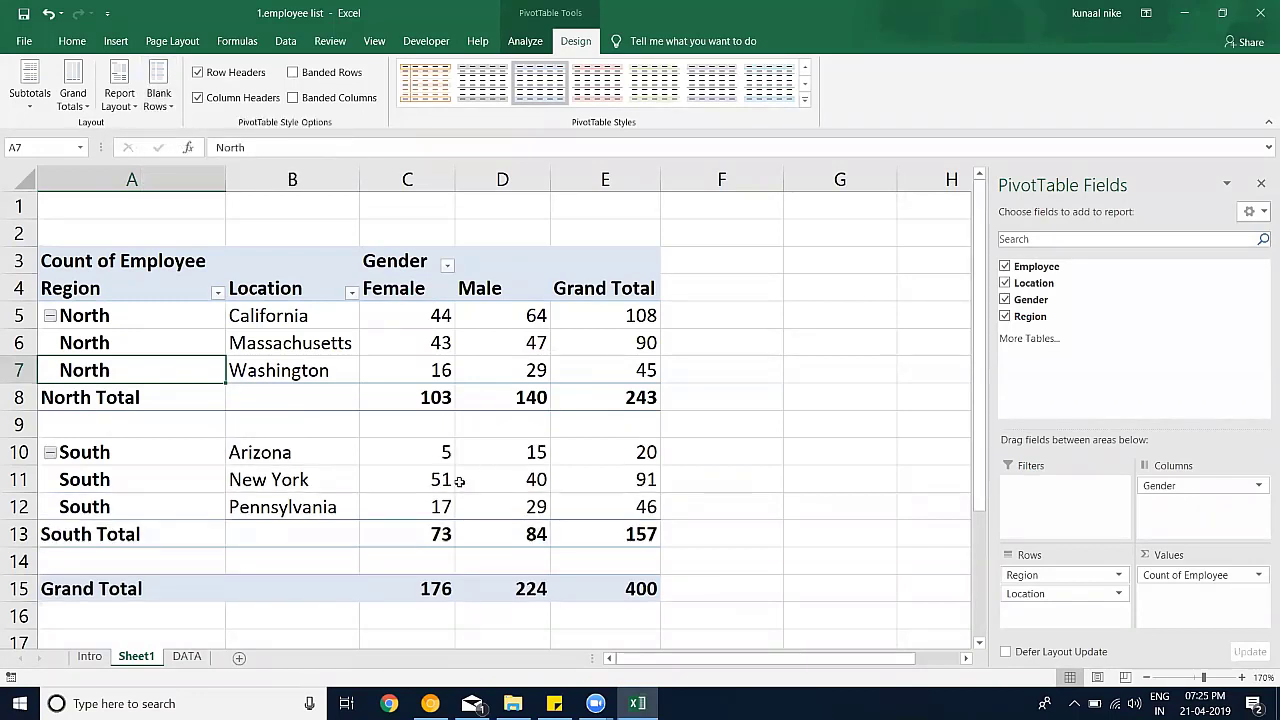
left_click(22, 424)
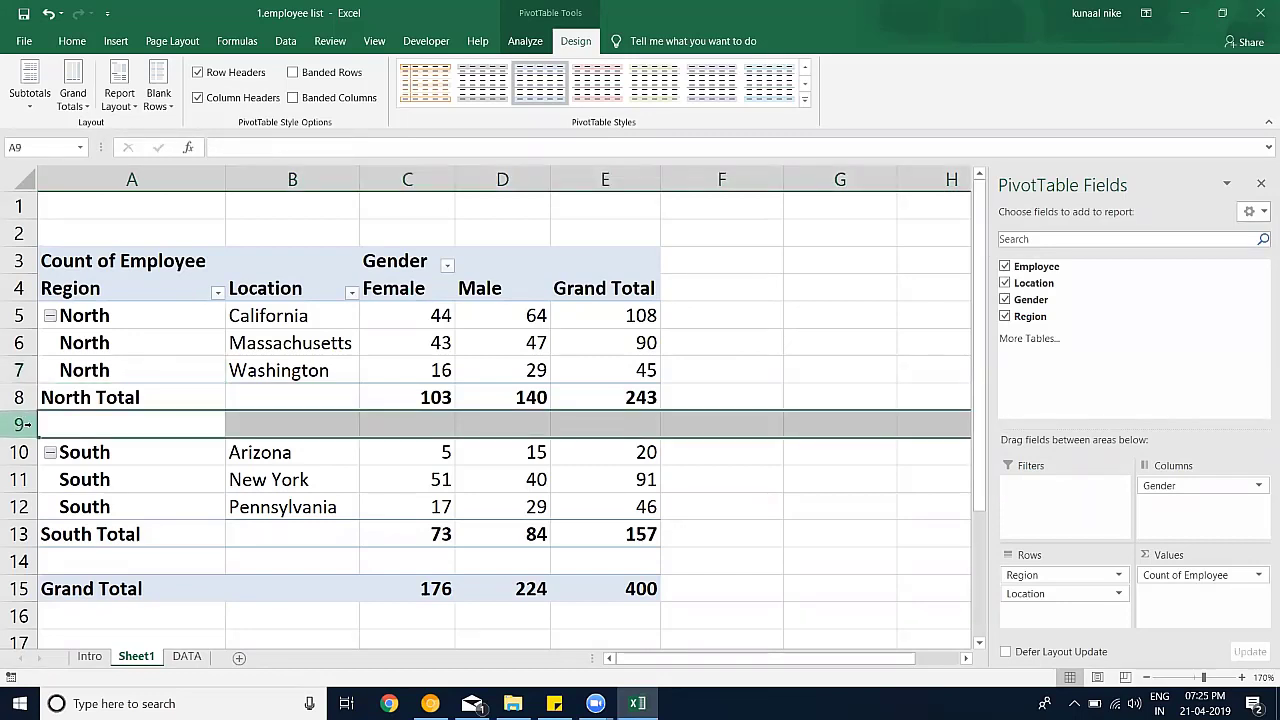
left_click(20, 561)
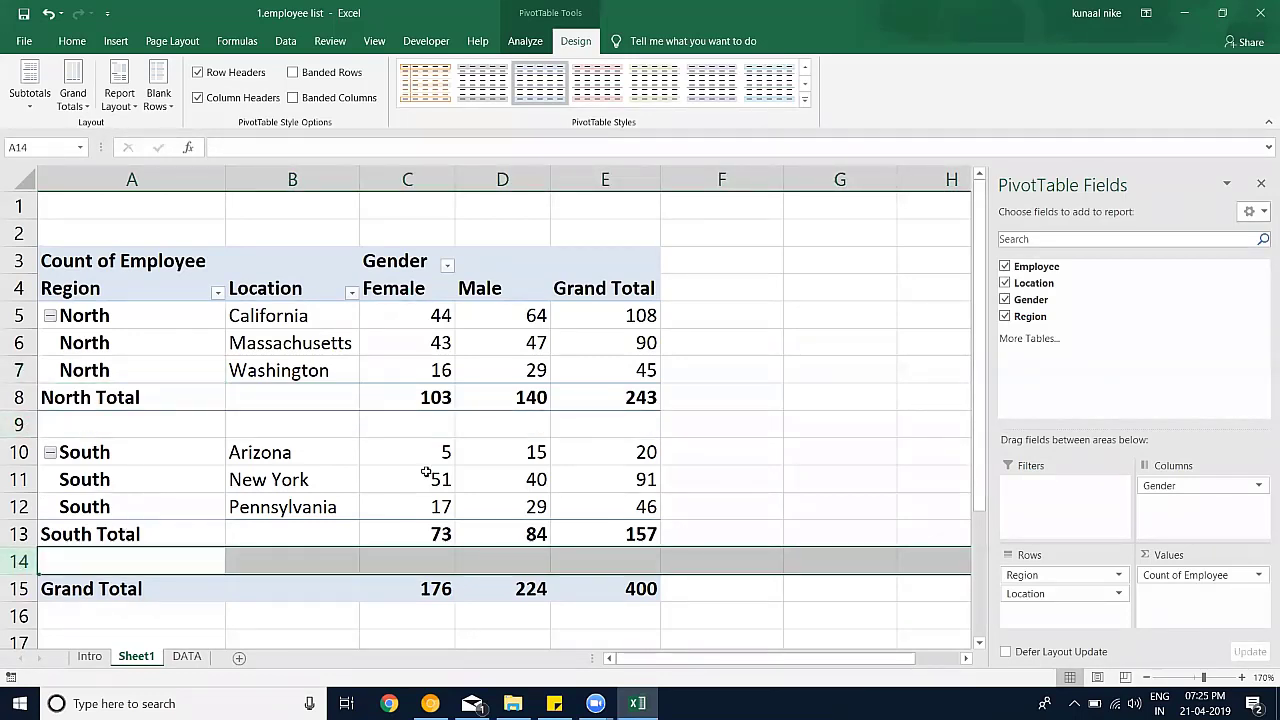
mouse_move(391, 331)
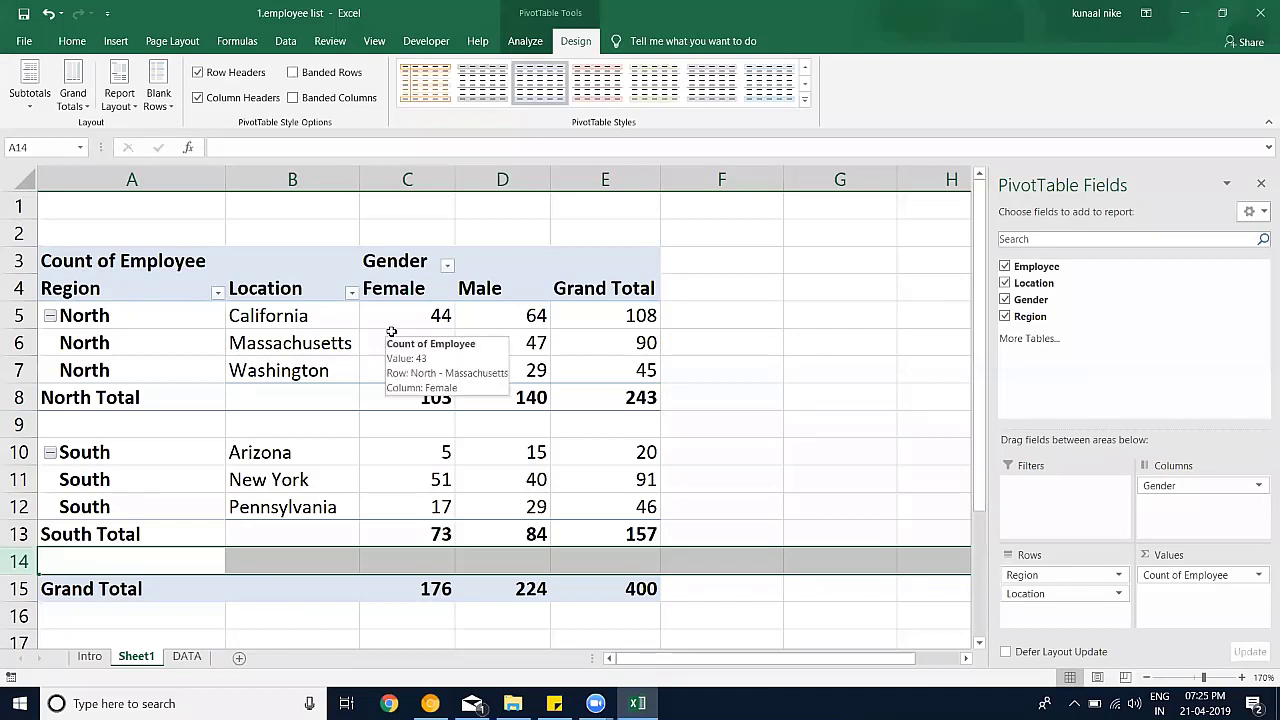
key("Up")
key("Up")
key("Up")
key("Up")
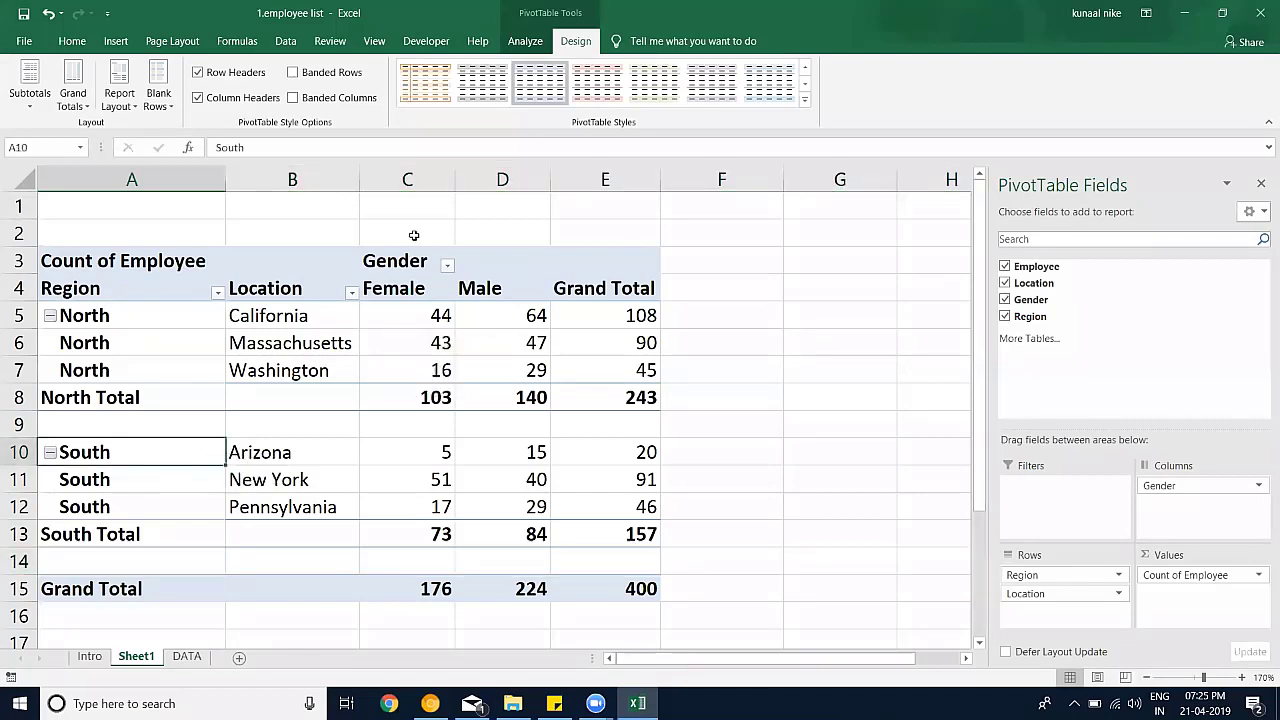
Apply an olive-green style from the PivotTable Styles gallery.
left_click(805, 99)
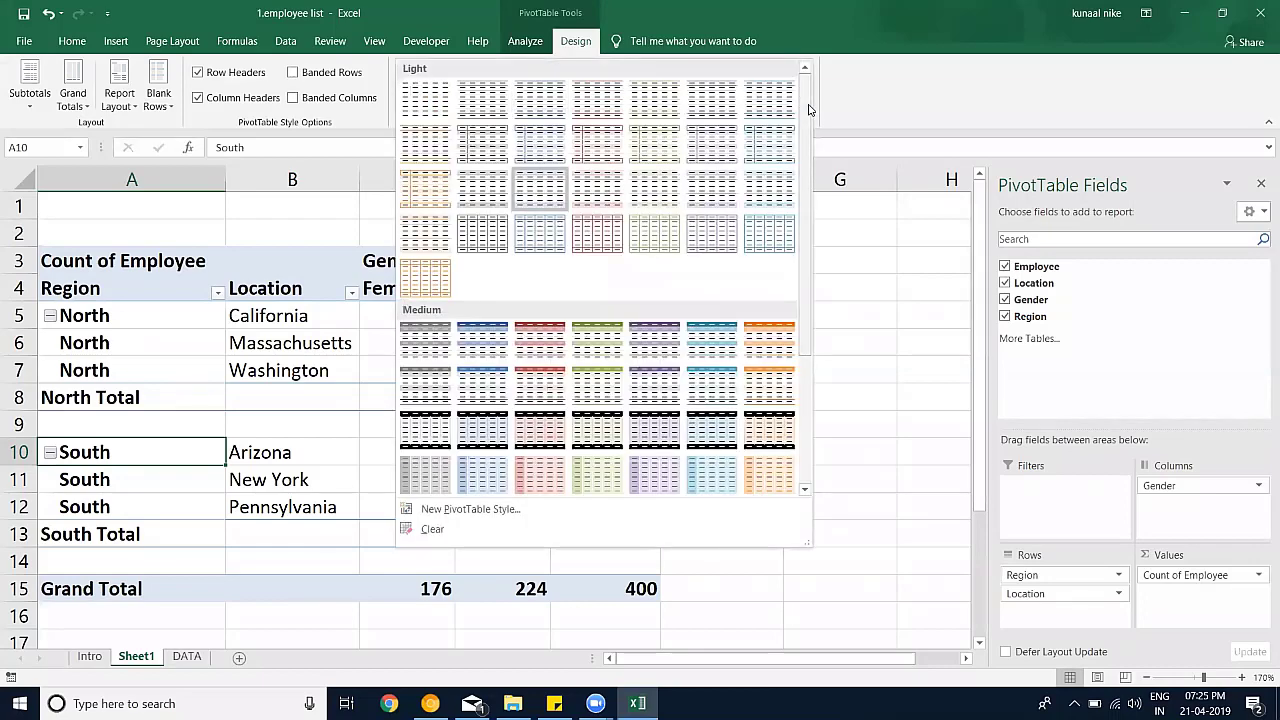
left_click(828, 104)
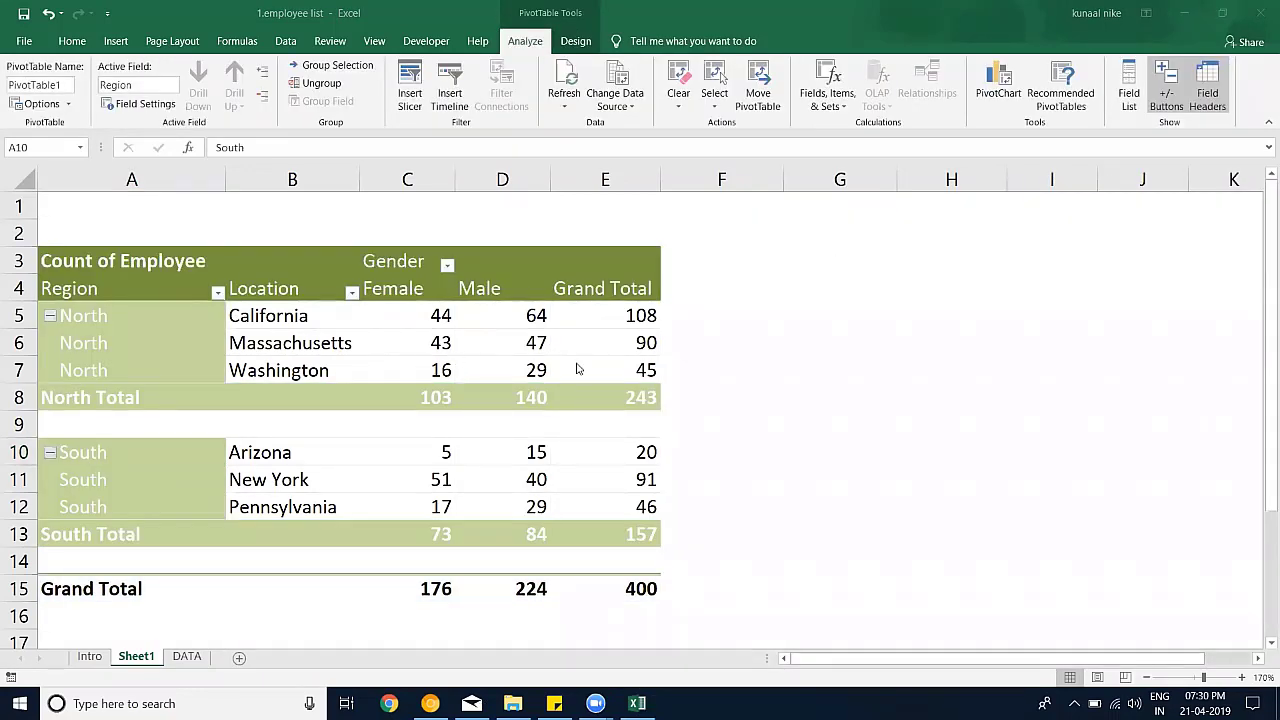
left_click(526, 370)
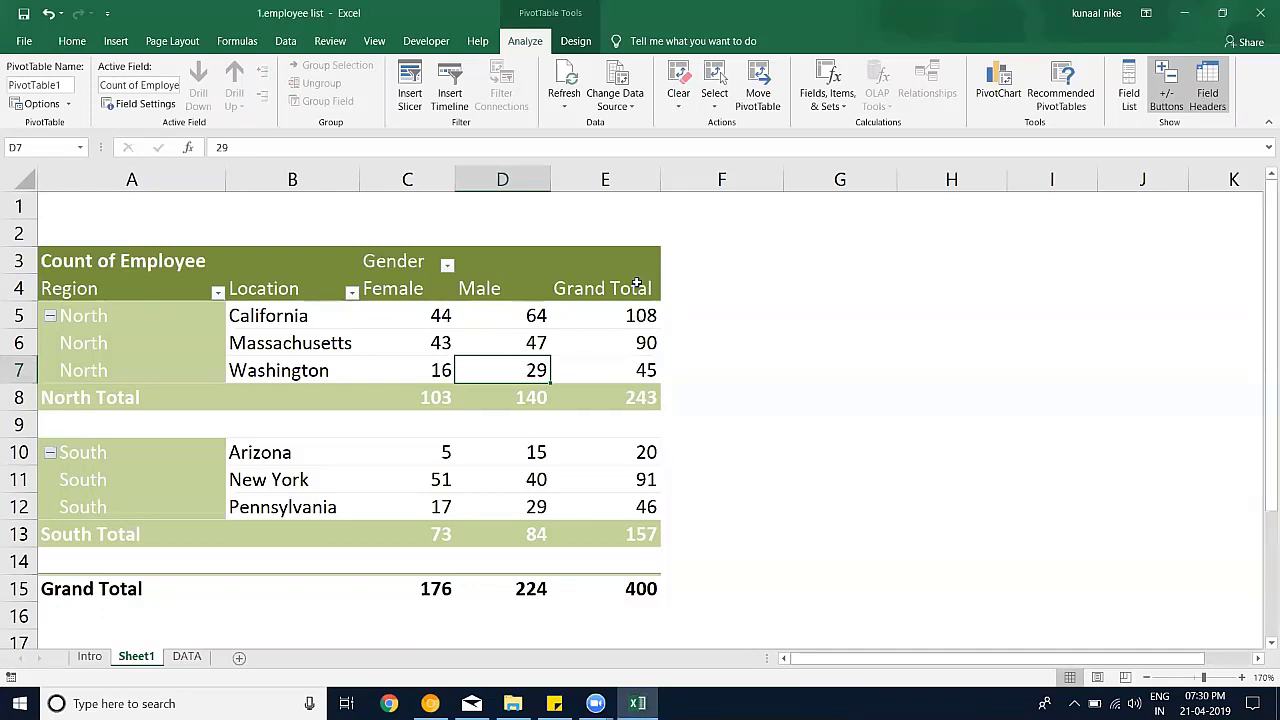
left_click(1128, 95)
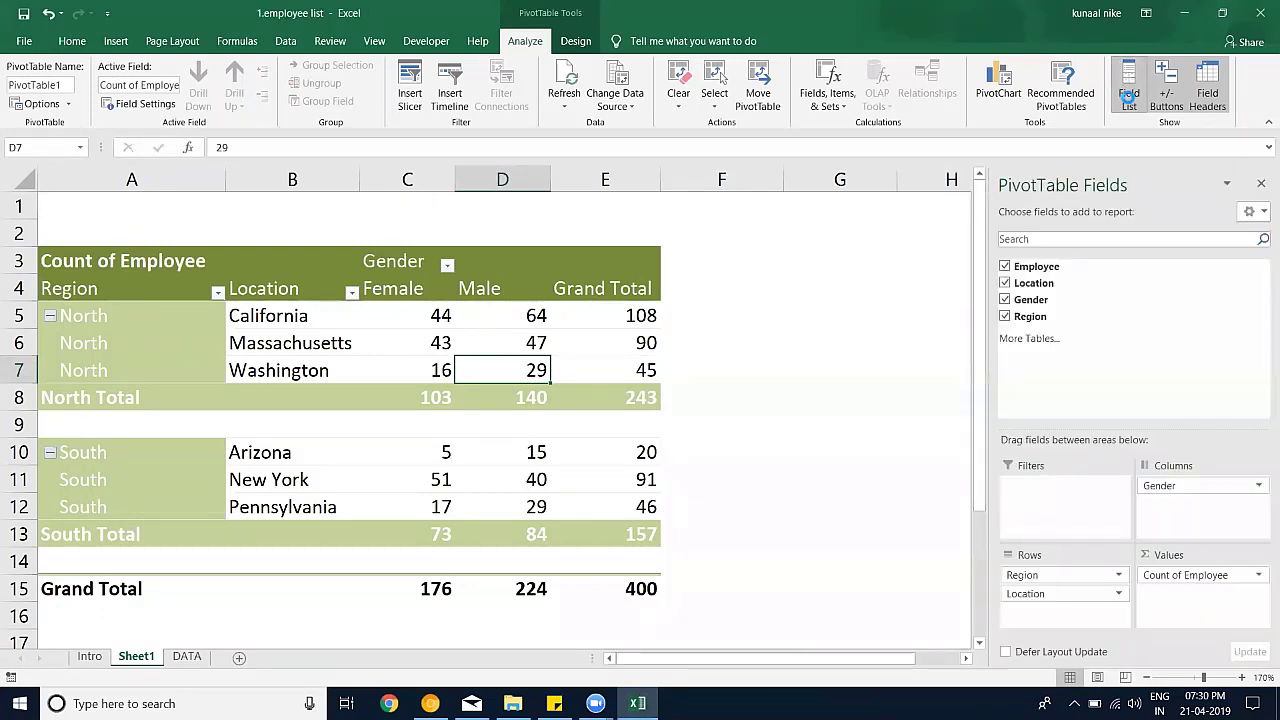
left_click(1129, 100)
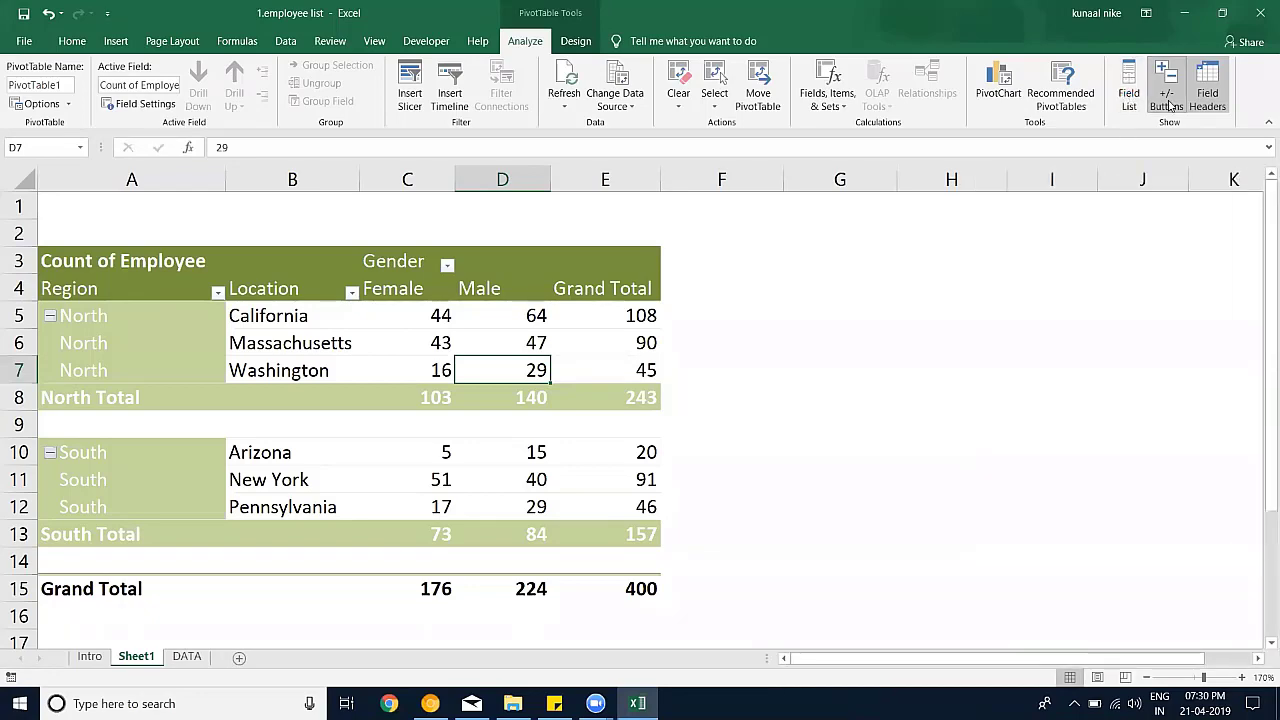
left_click(1167, 95)
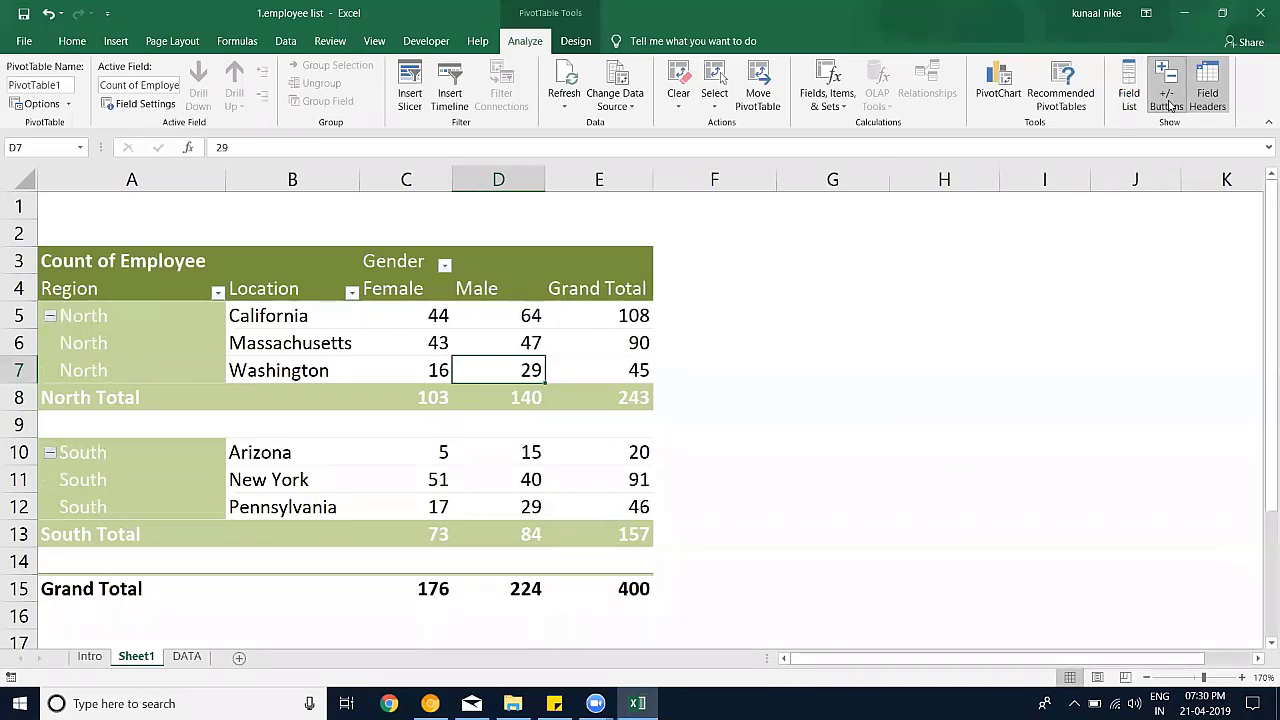
left_click(49, 316)
left_click(49, 316)
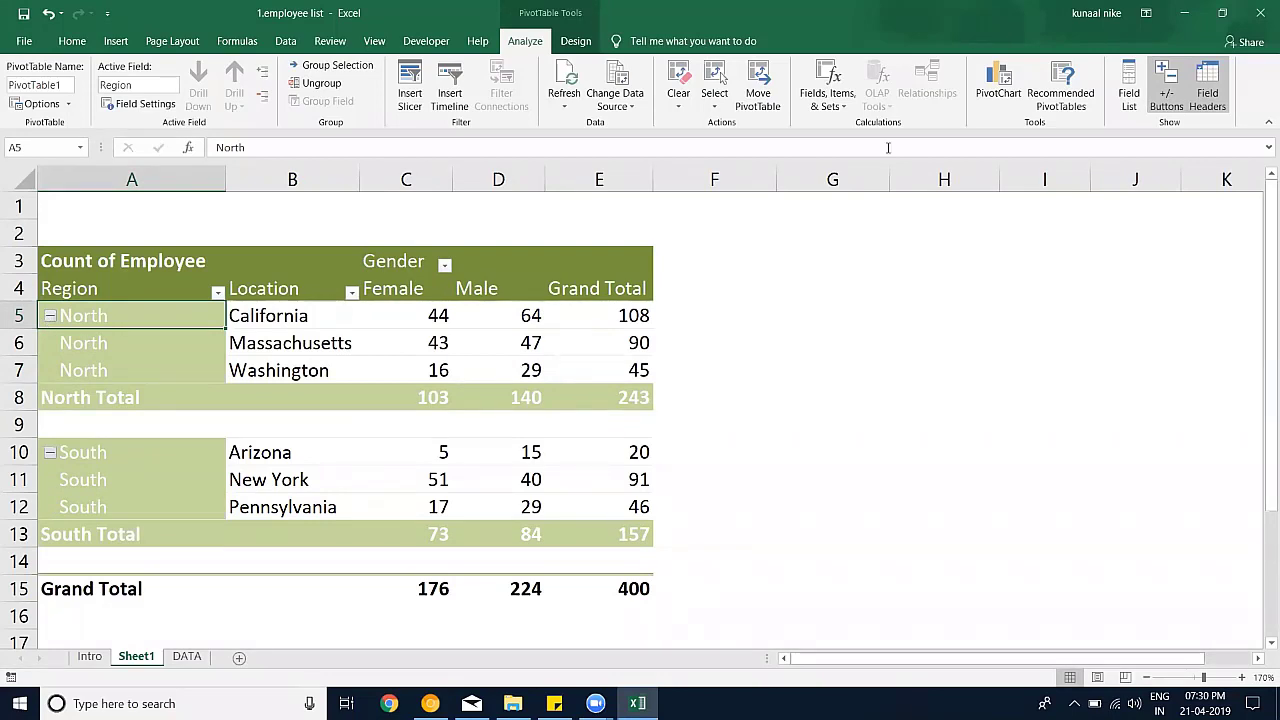
left_click(1208, 98)
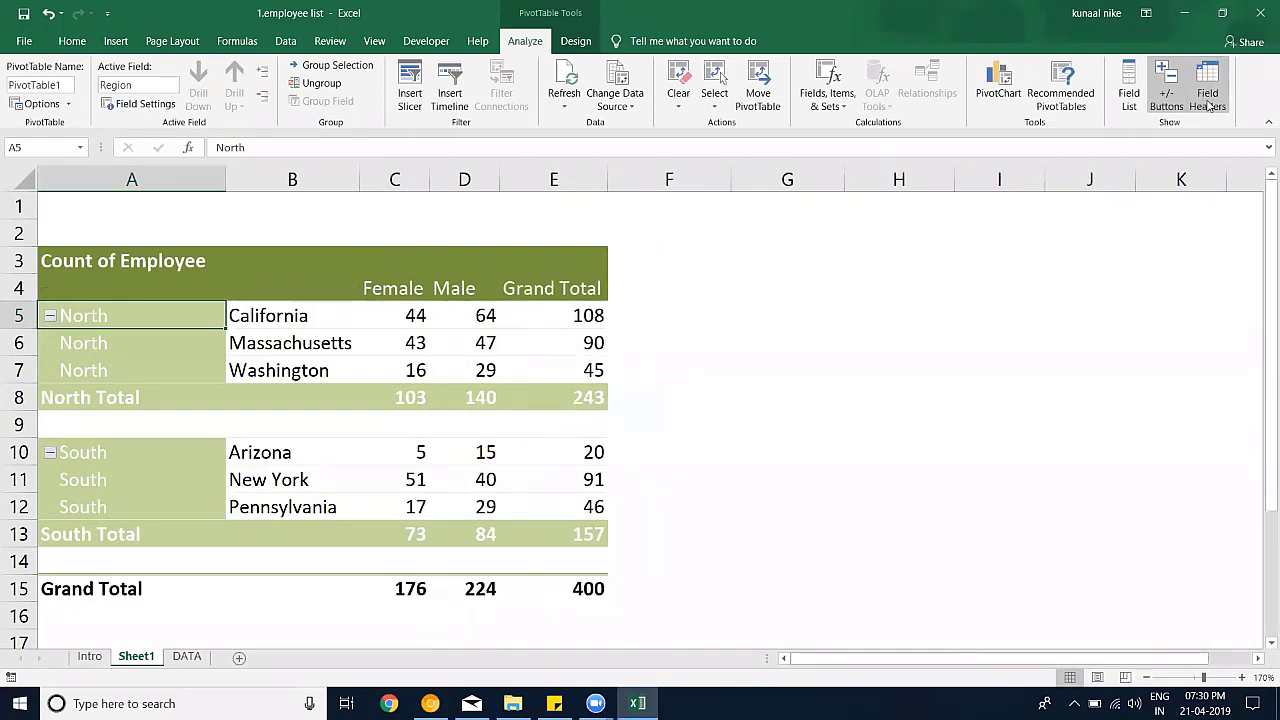
left_click(1209, 100)
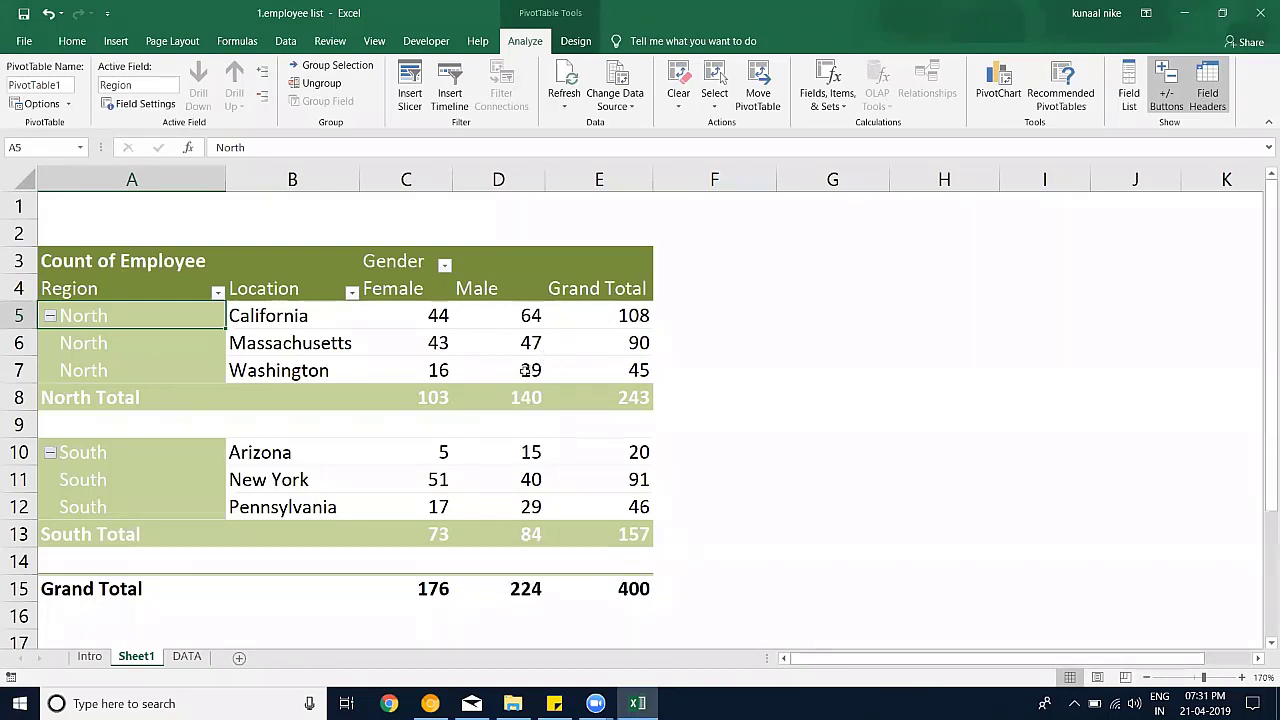
Show the Count of Employee values as % of Grand Total through Value Field Settings.
left_click(540, 320)
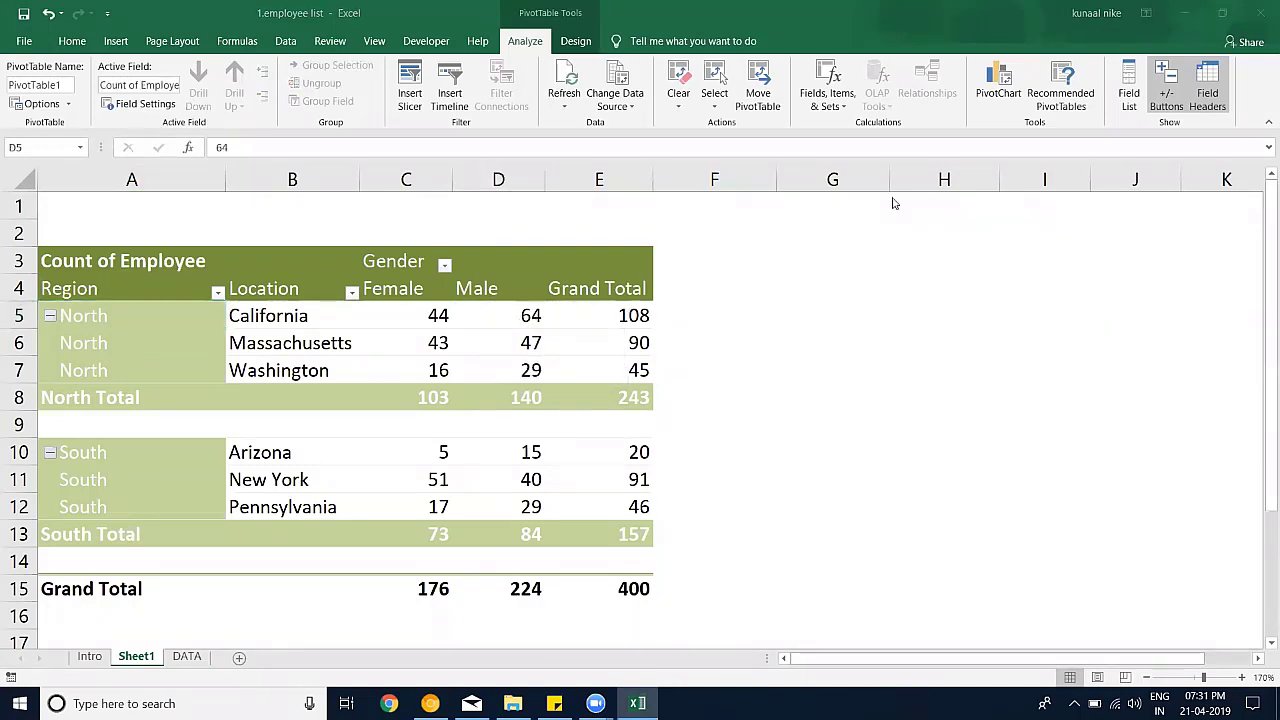
right_click(500, 316)
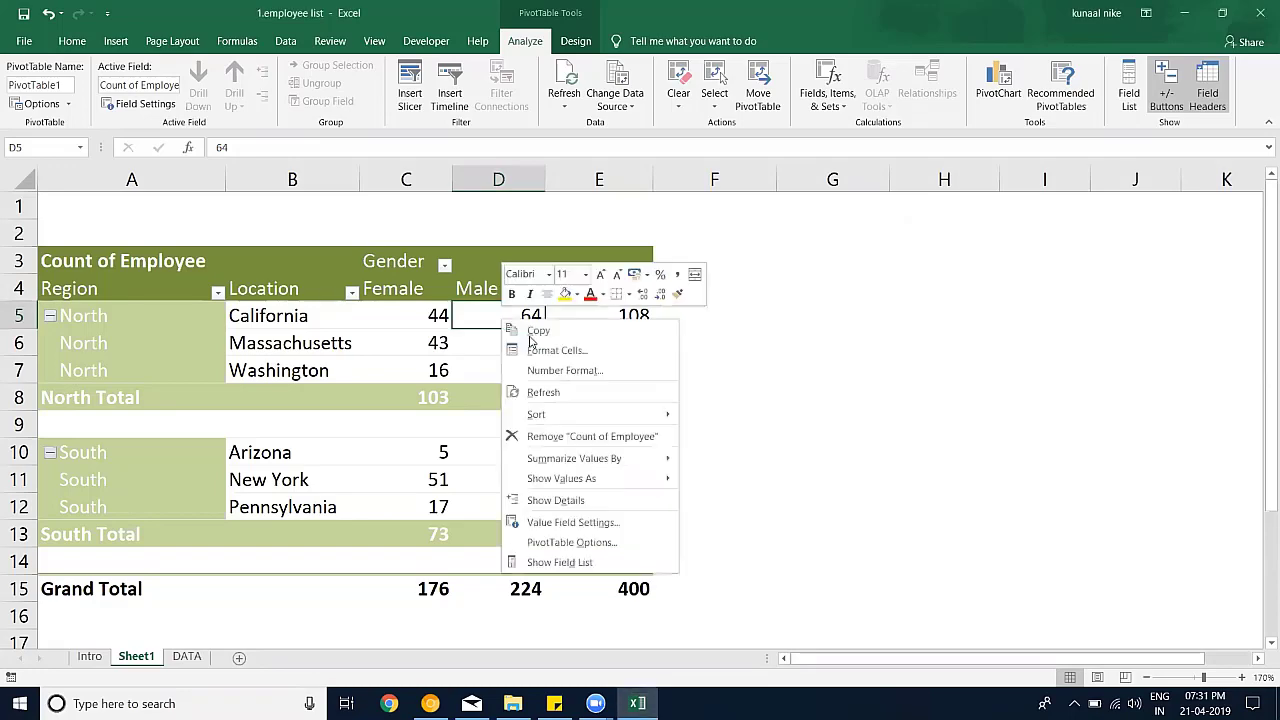
left_click(573, 522)
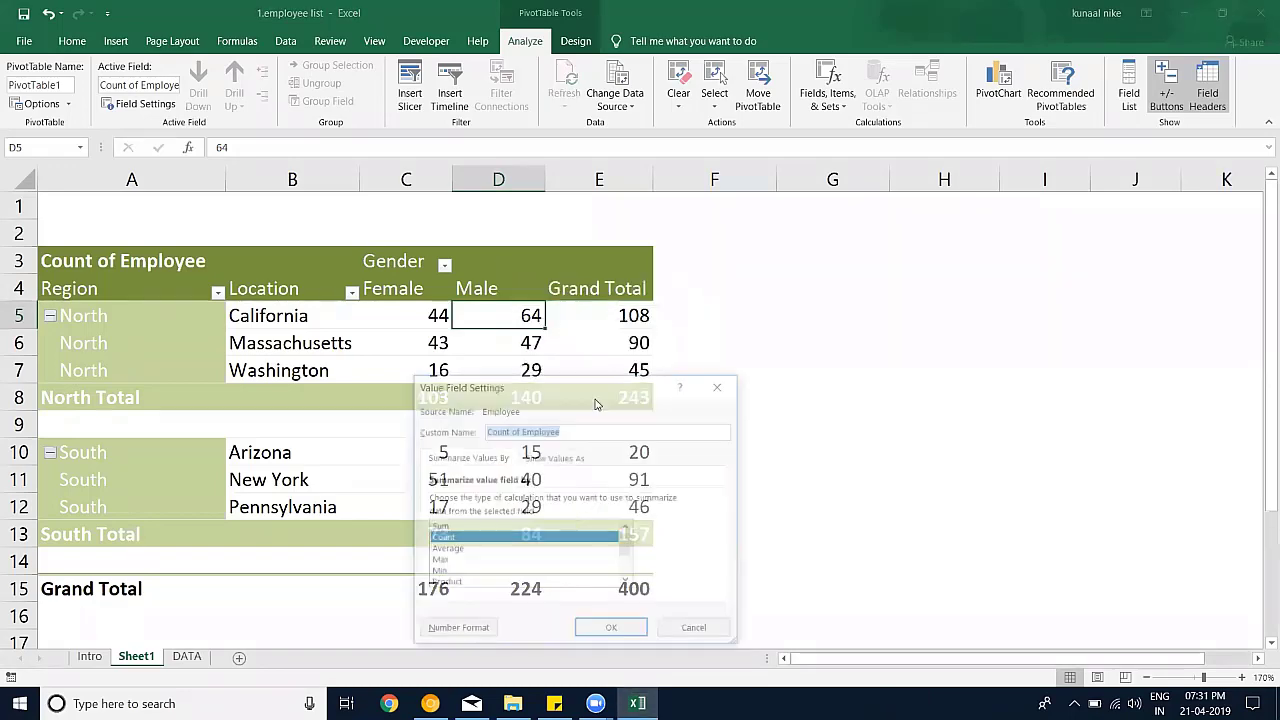
left_click_drag(560, 300, 210, 271)
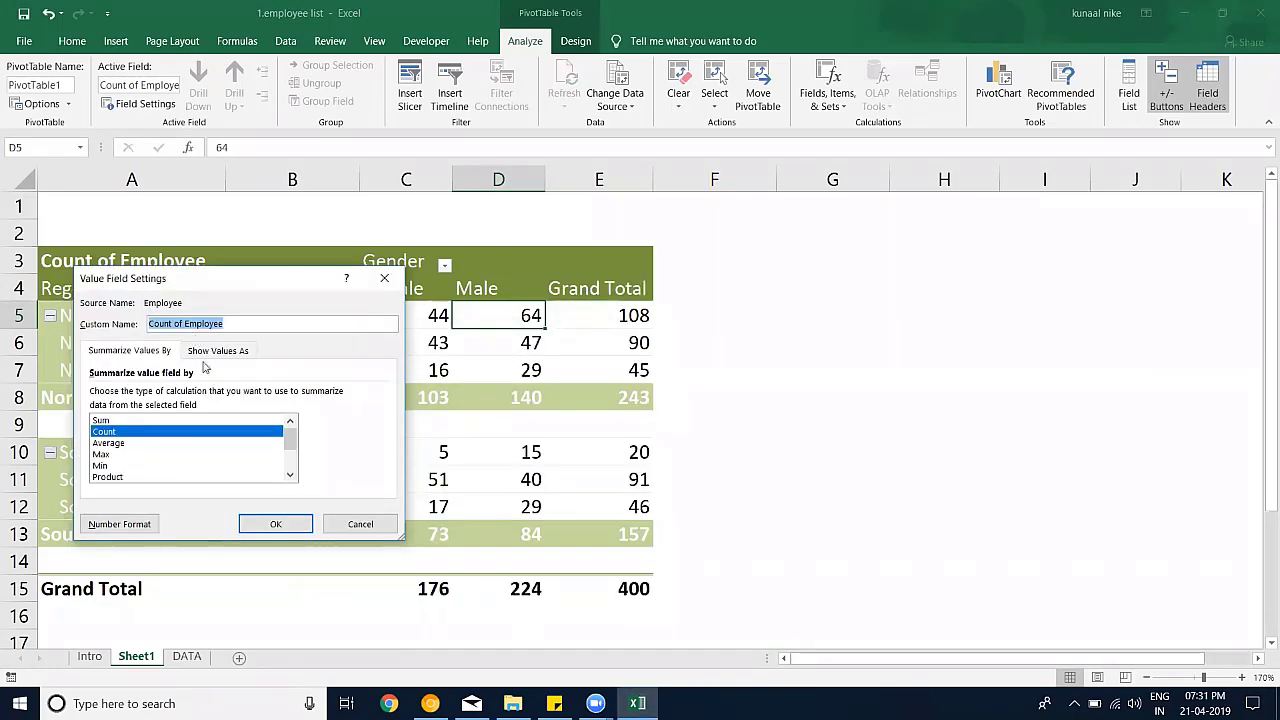
left_click(196, 353)
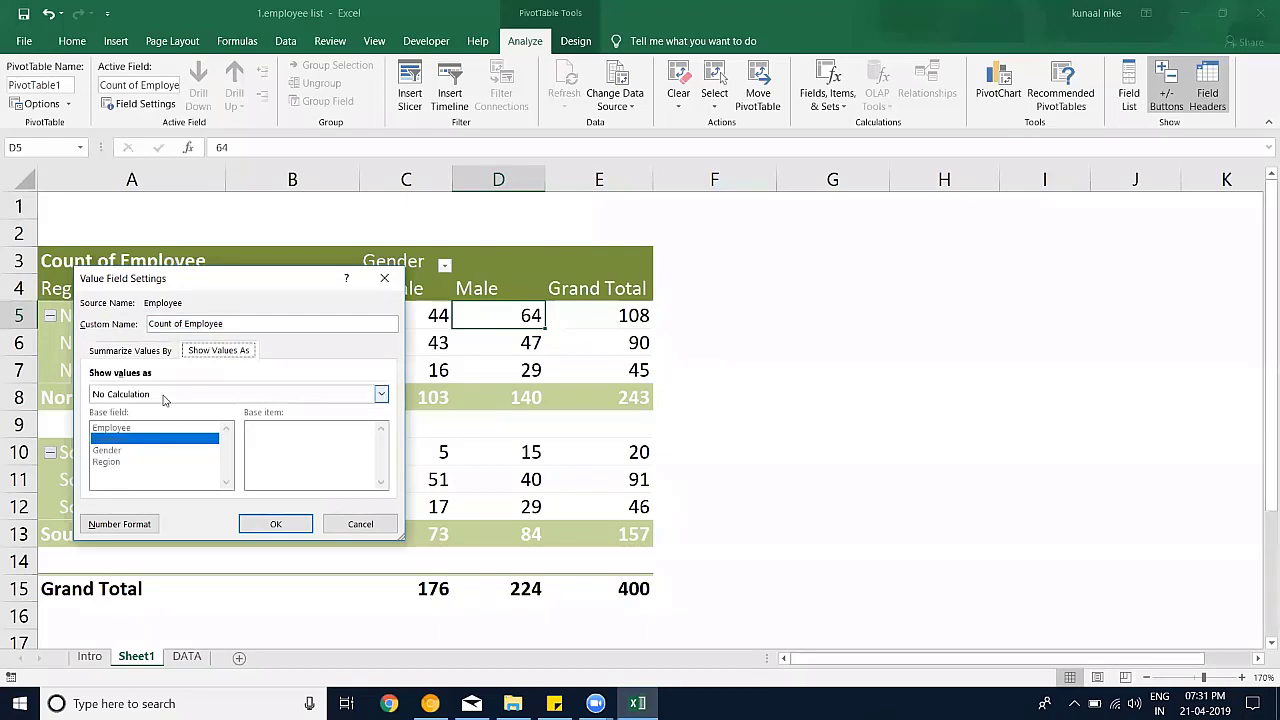
left_click(218, 396)
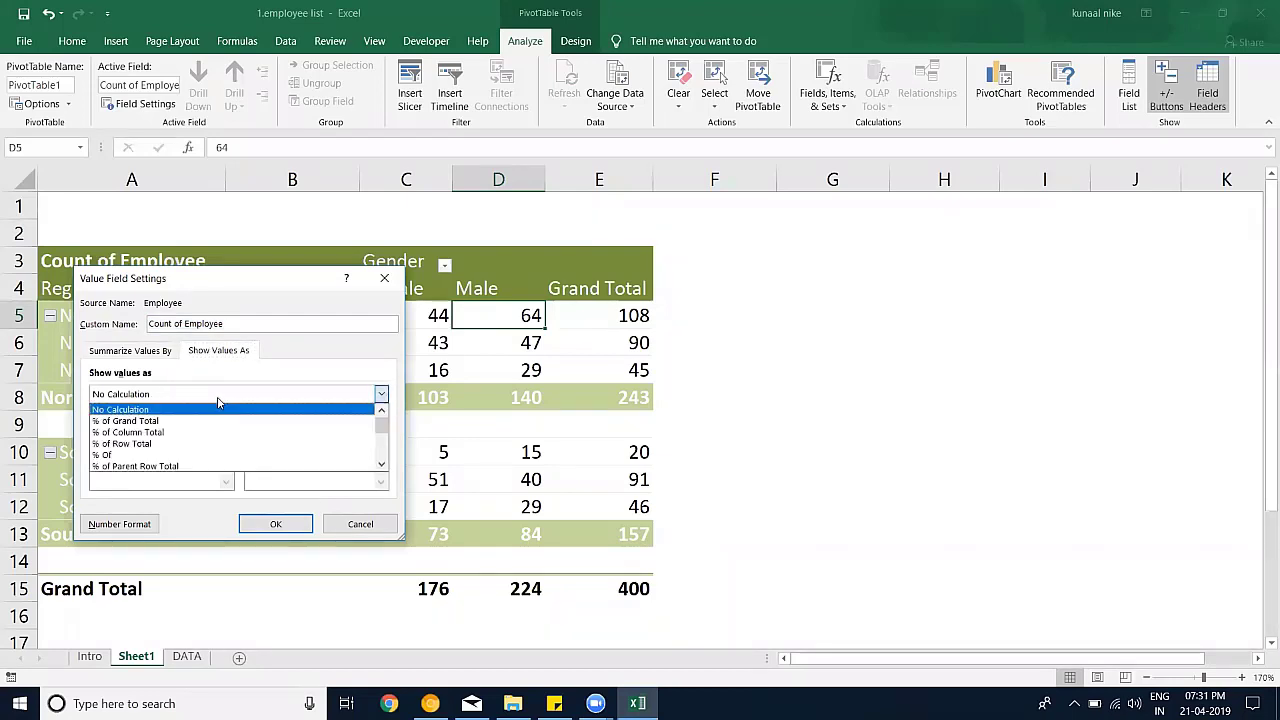
left_click(153, 422)
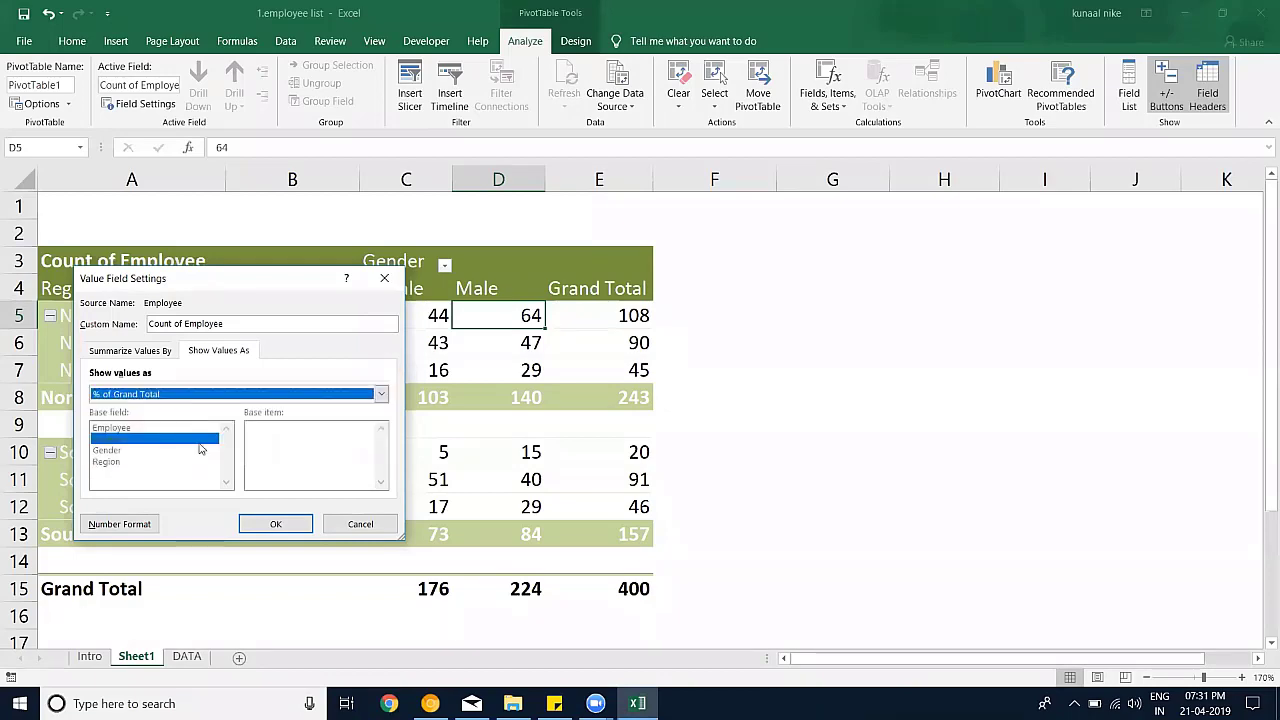
left_click(285, 524)
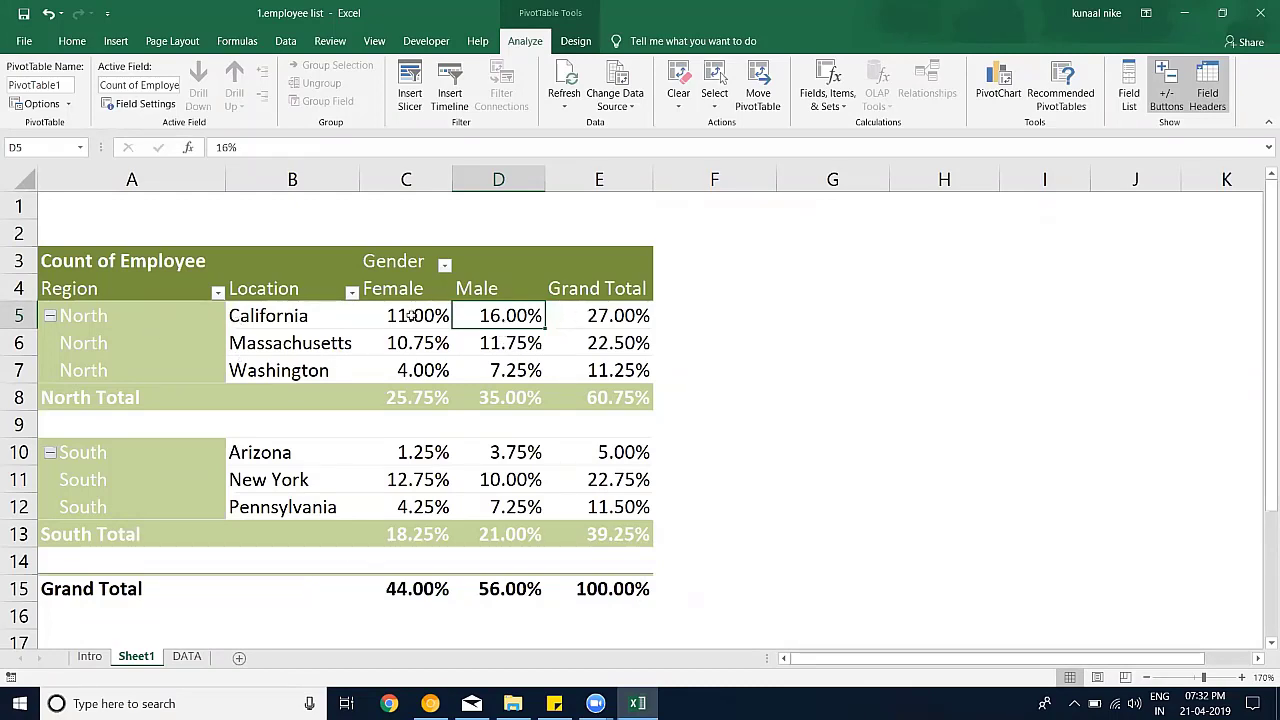
mouse_move(603, 318)
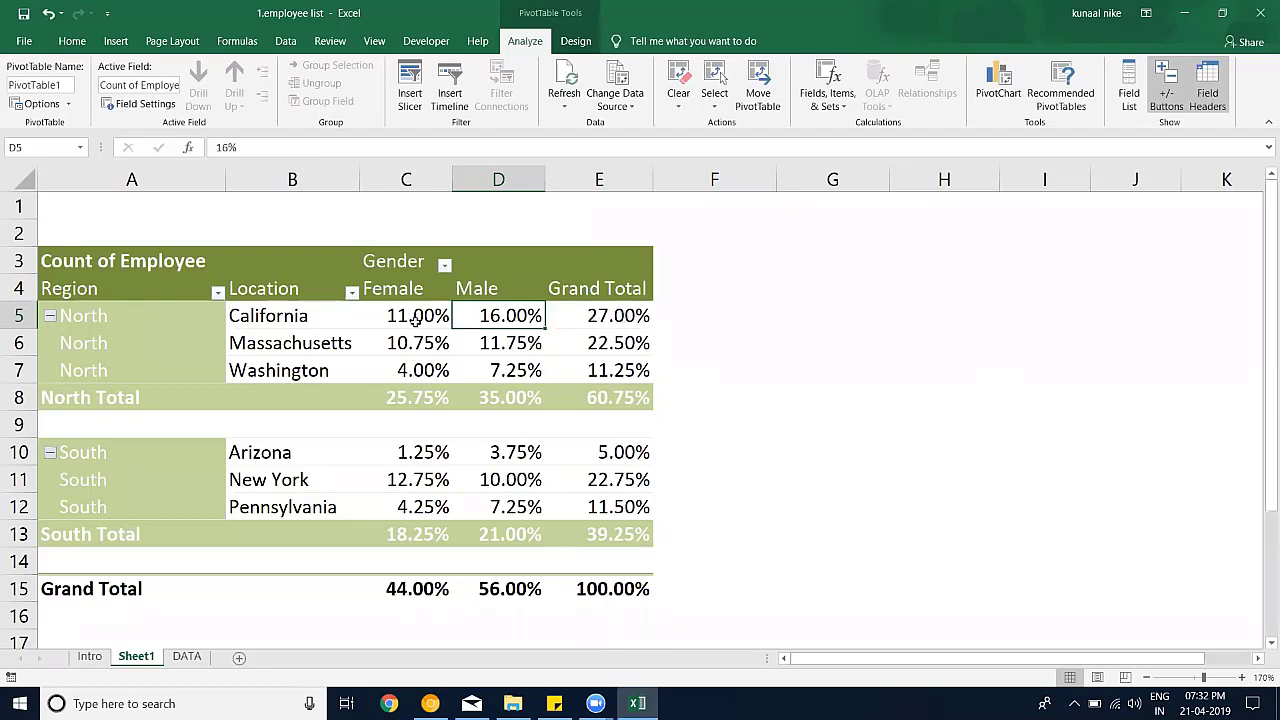
mouse_move(393, 317)
Set the Count of Employee display back to No Calculation so plain counts return.
right_click(499, 316)
left_click(603, 519)
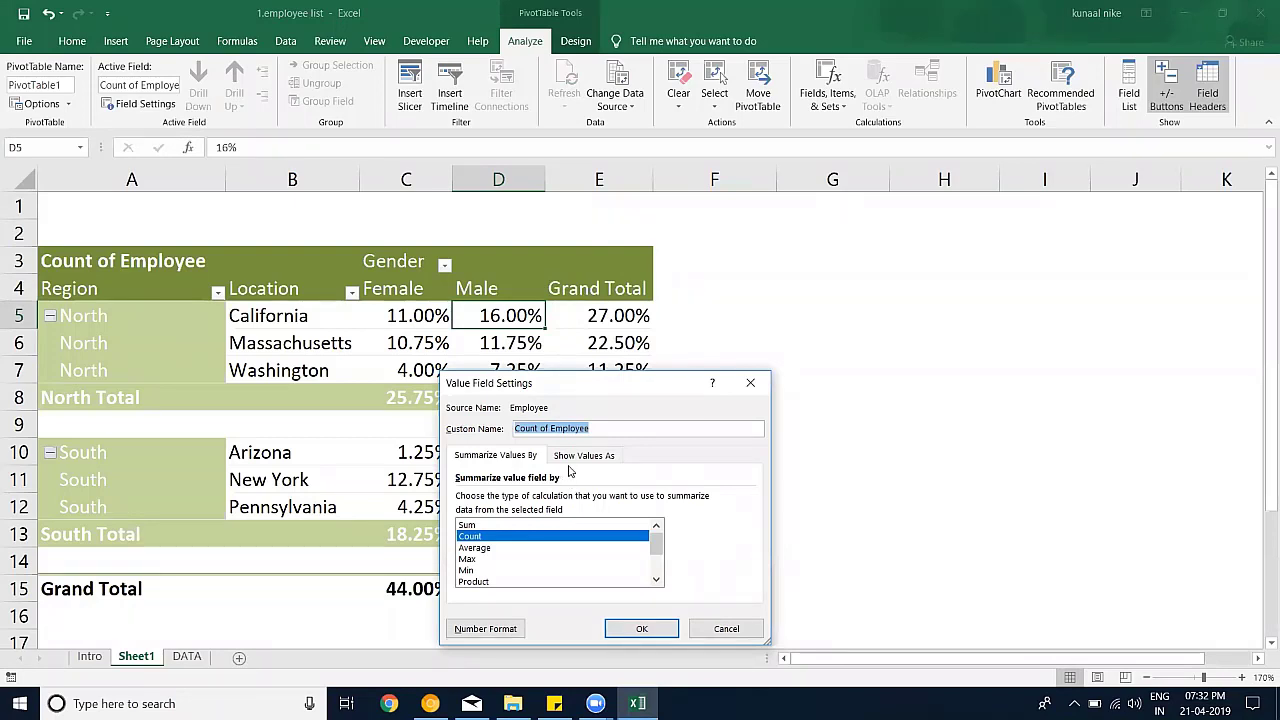
left_click(560, 455)
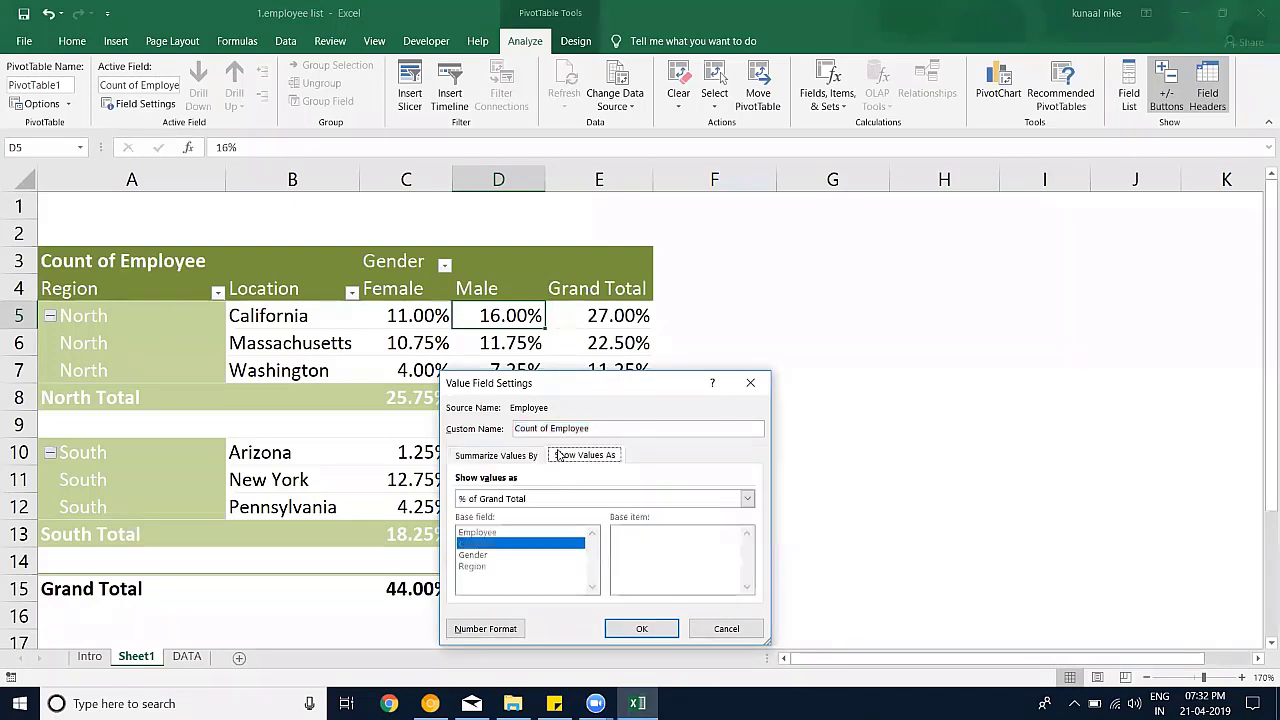
left_click(521, 497)
left_click(521, 514)
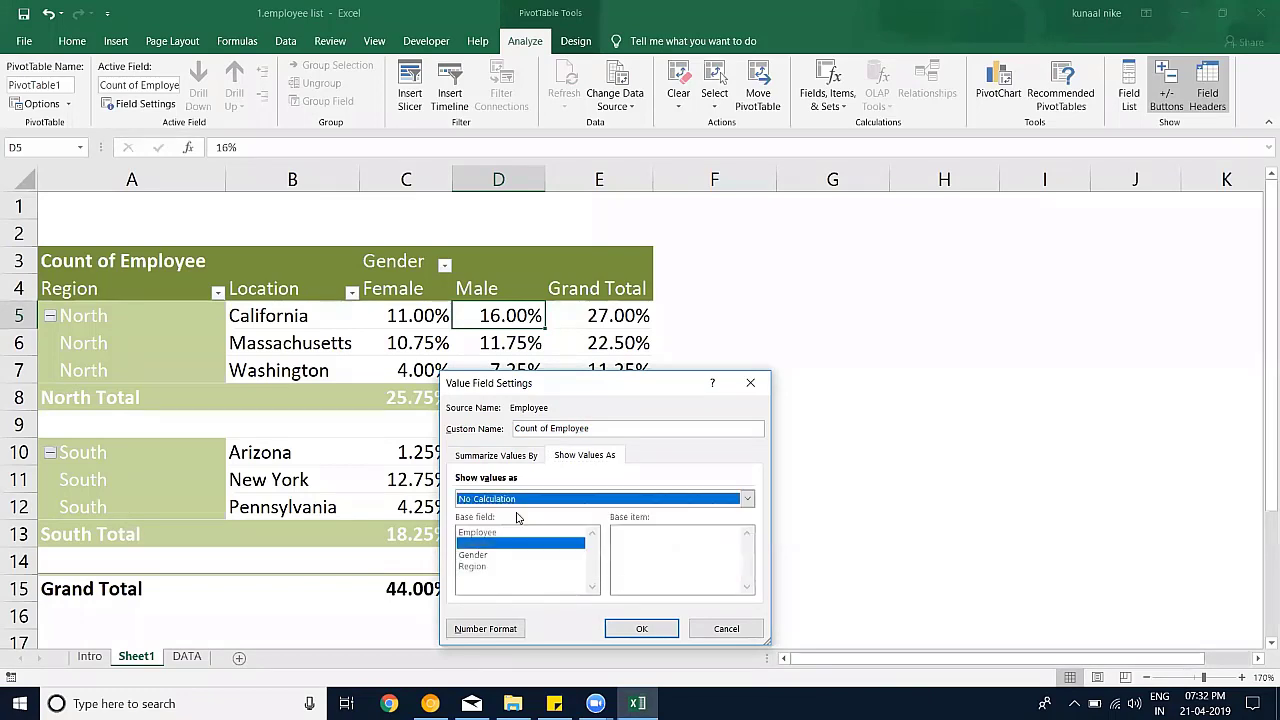
left_click(635, 629)
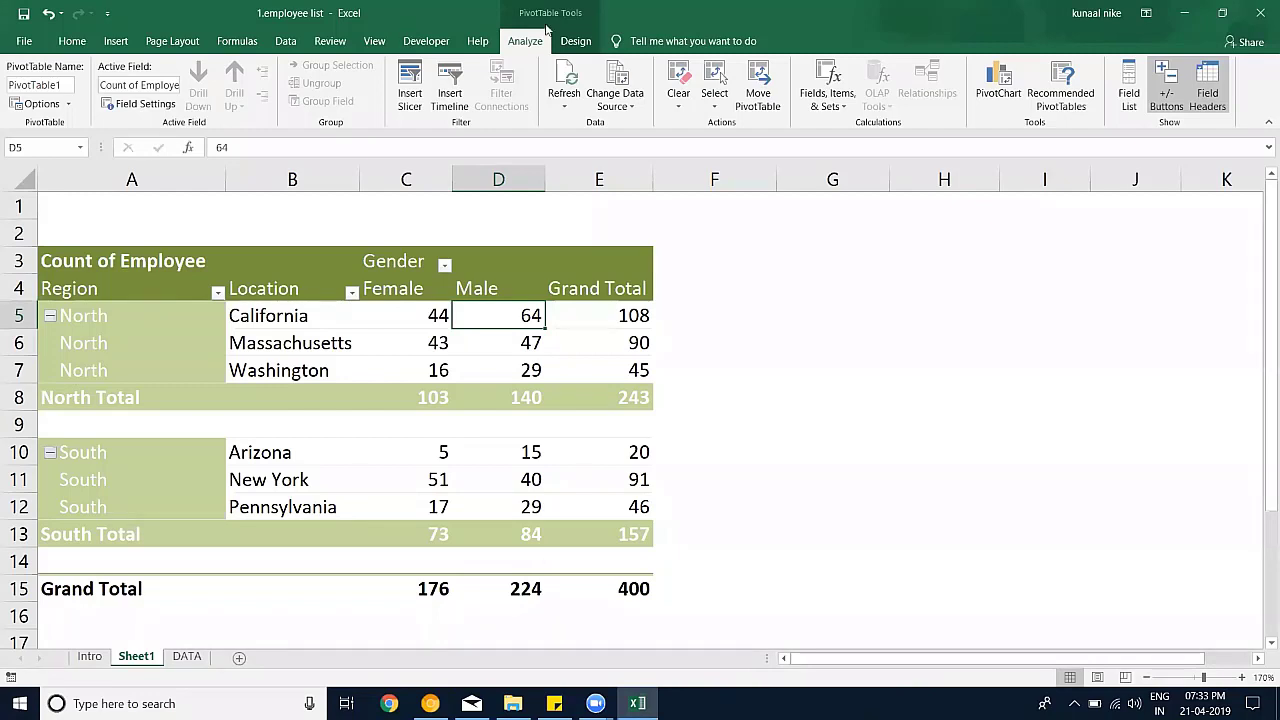
mouse_move(510, 541)
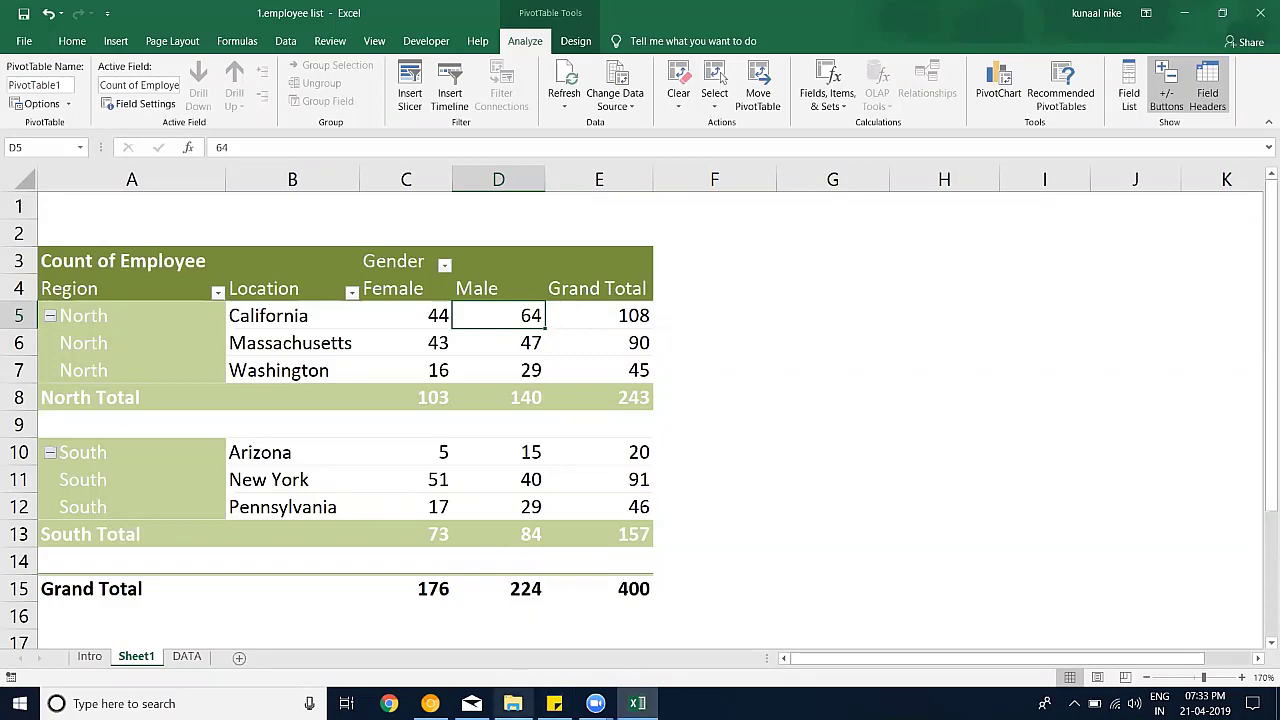
Open the 2.sales by date workbook from the Pivot folder via File Explorer.
left_click(512, 703)
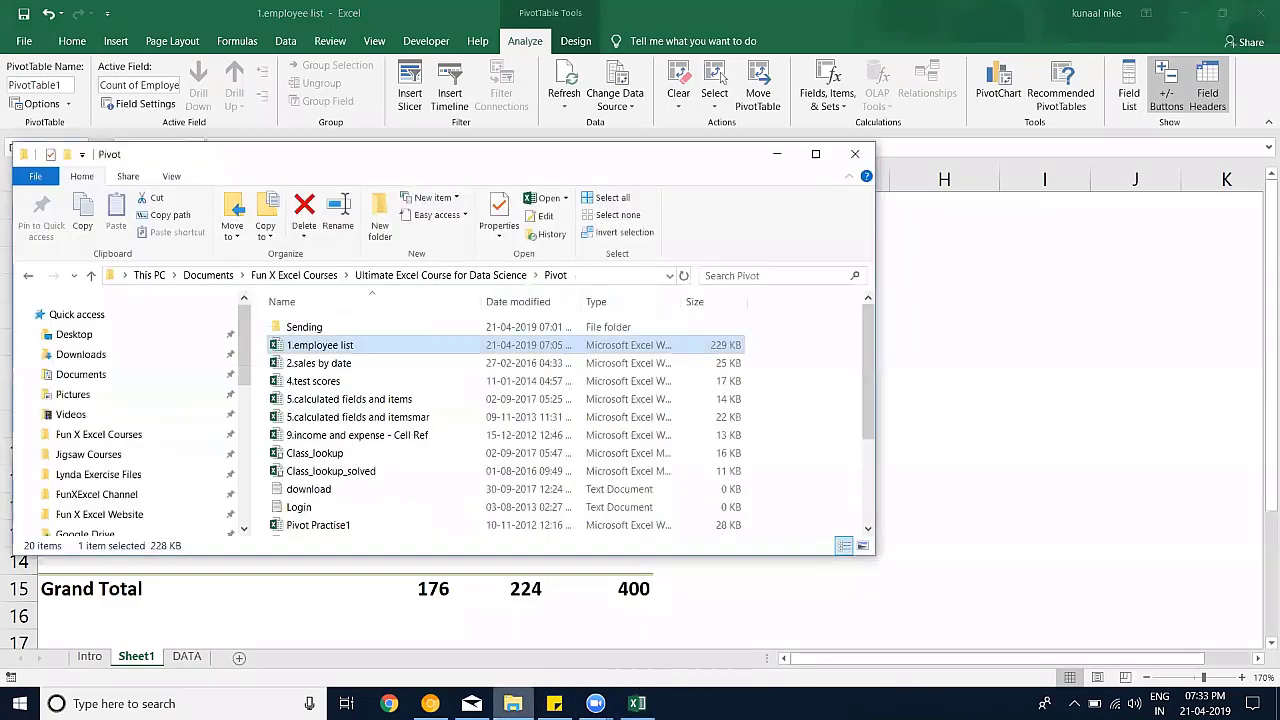
double_click(353, 365)
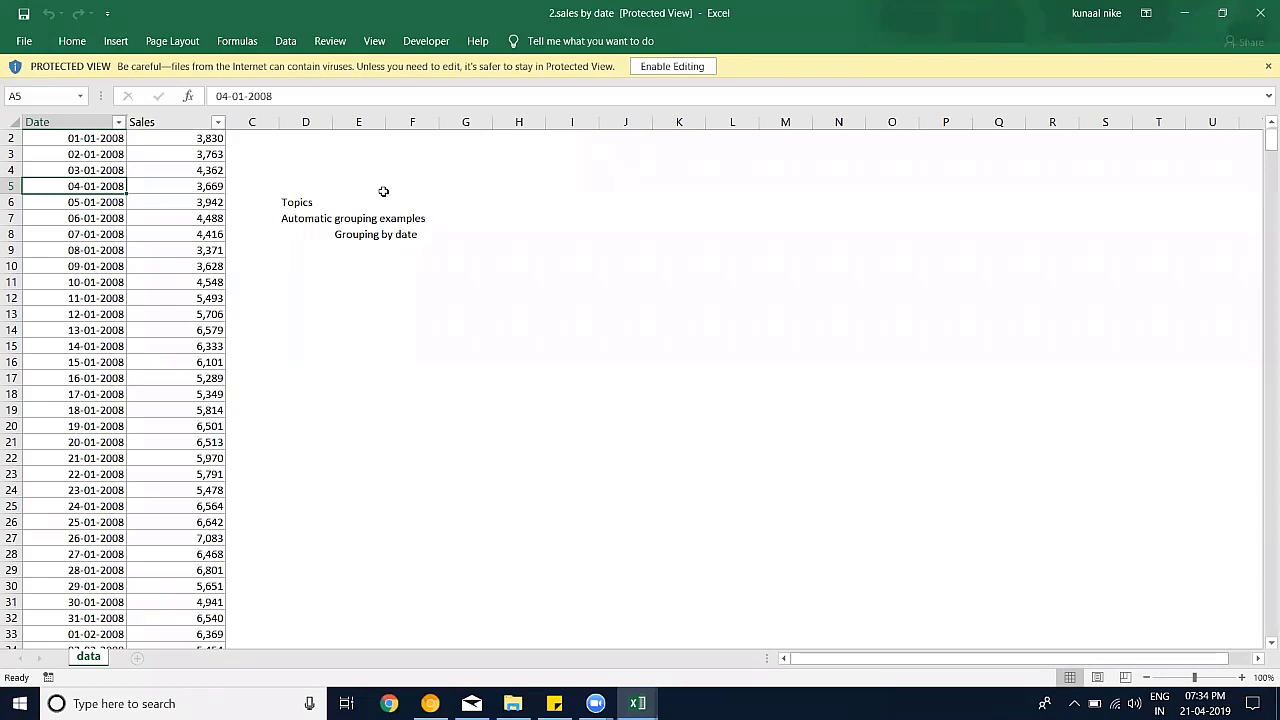
Enable editing and preview the 2008 and 2009 months in the Date filter, applying nothing.
left_click(650, 70)
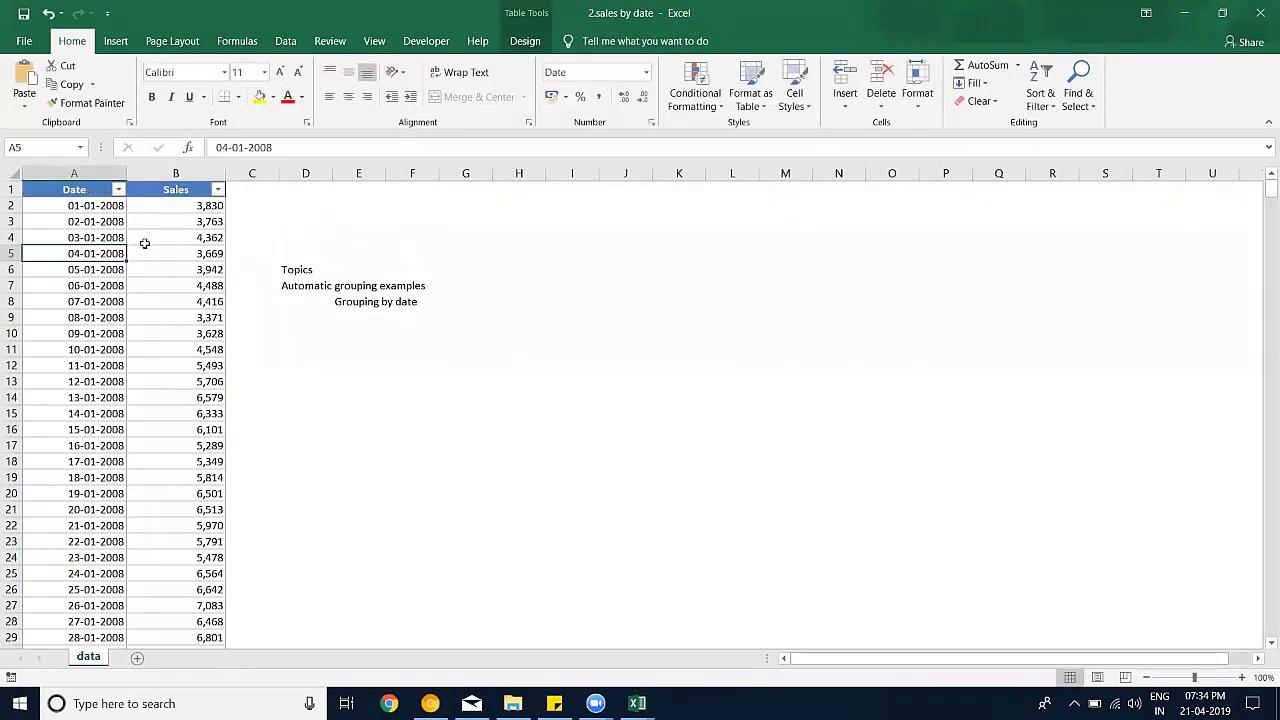
left_click(119, 190)
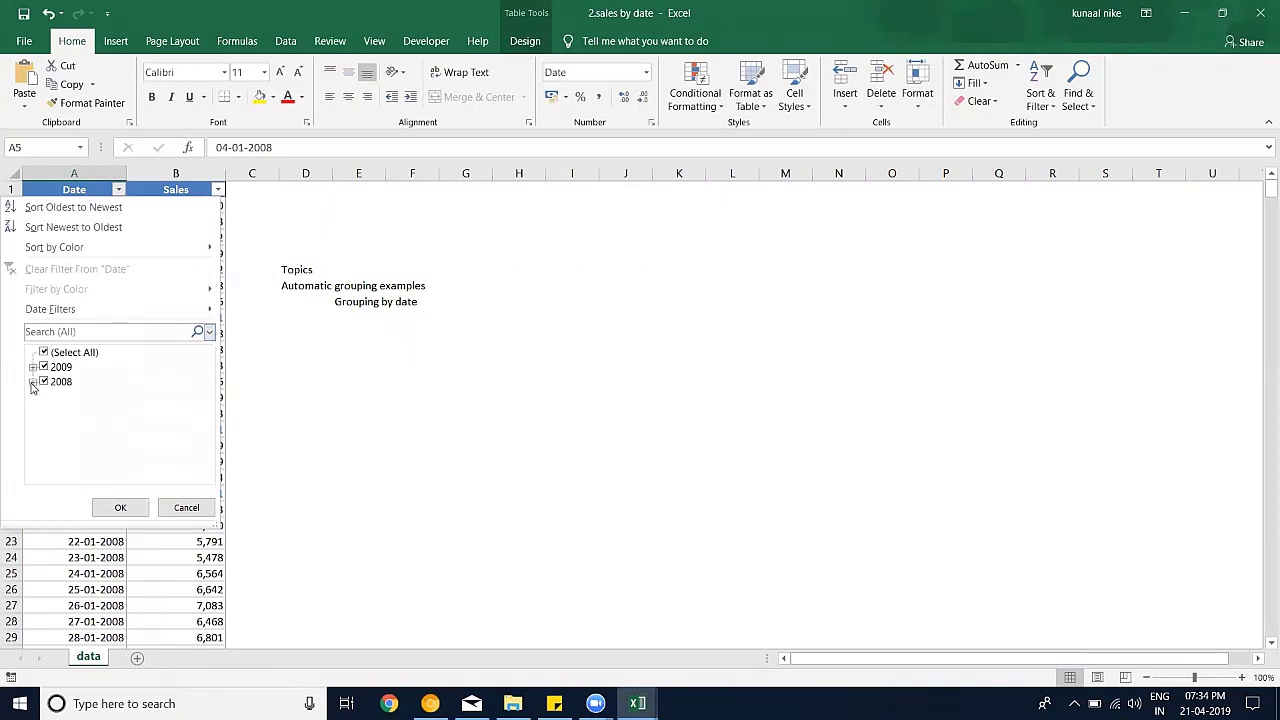
left_click(33, 382)
scroll(40, 385, "up", 1)
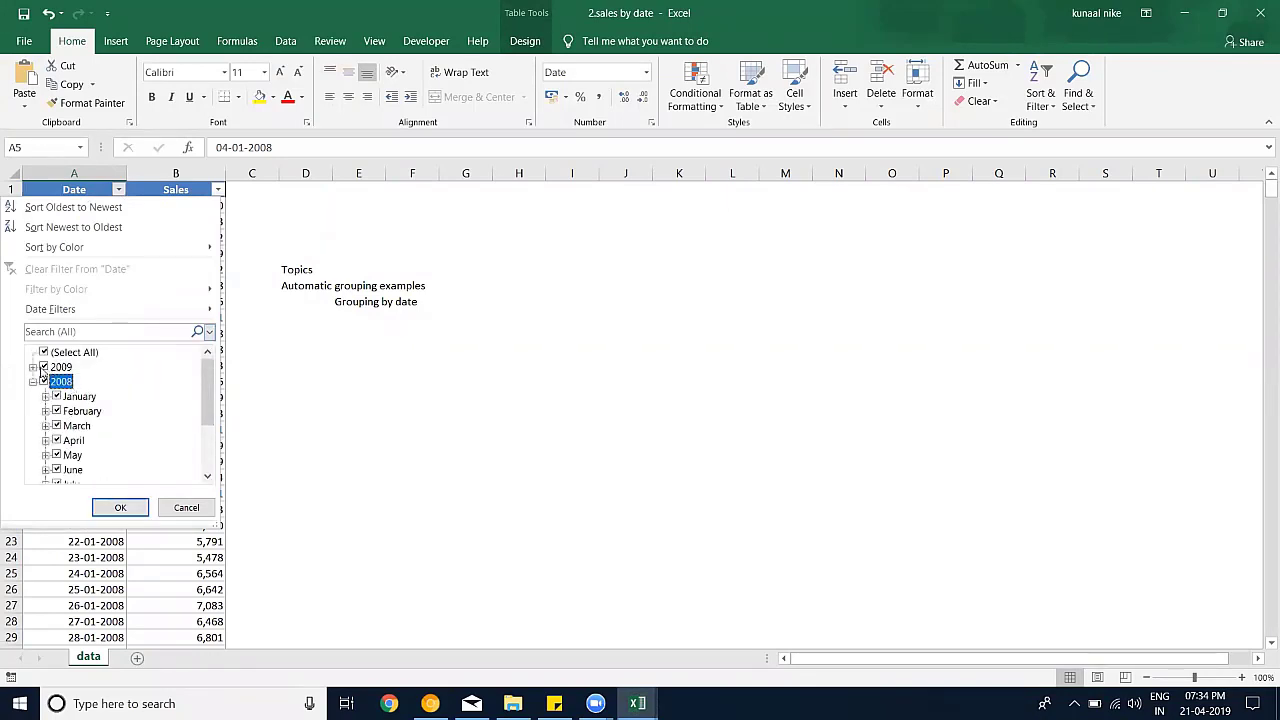
scroll(90, 378, "down", 2)
scroll(90, 376, "up", 2)
scroll(90, 378, "down", 2)
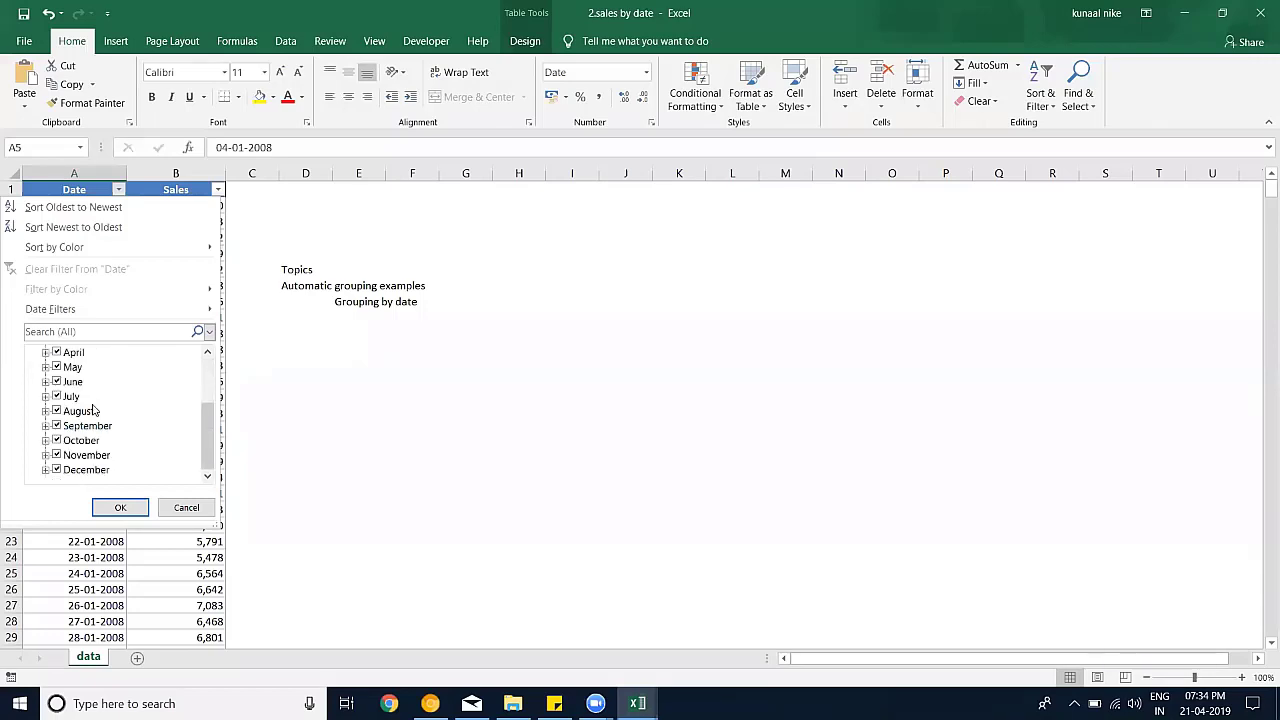
scroll(103, 445, "up", 2)
scroll(35, 378, "down", 1)
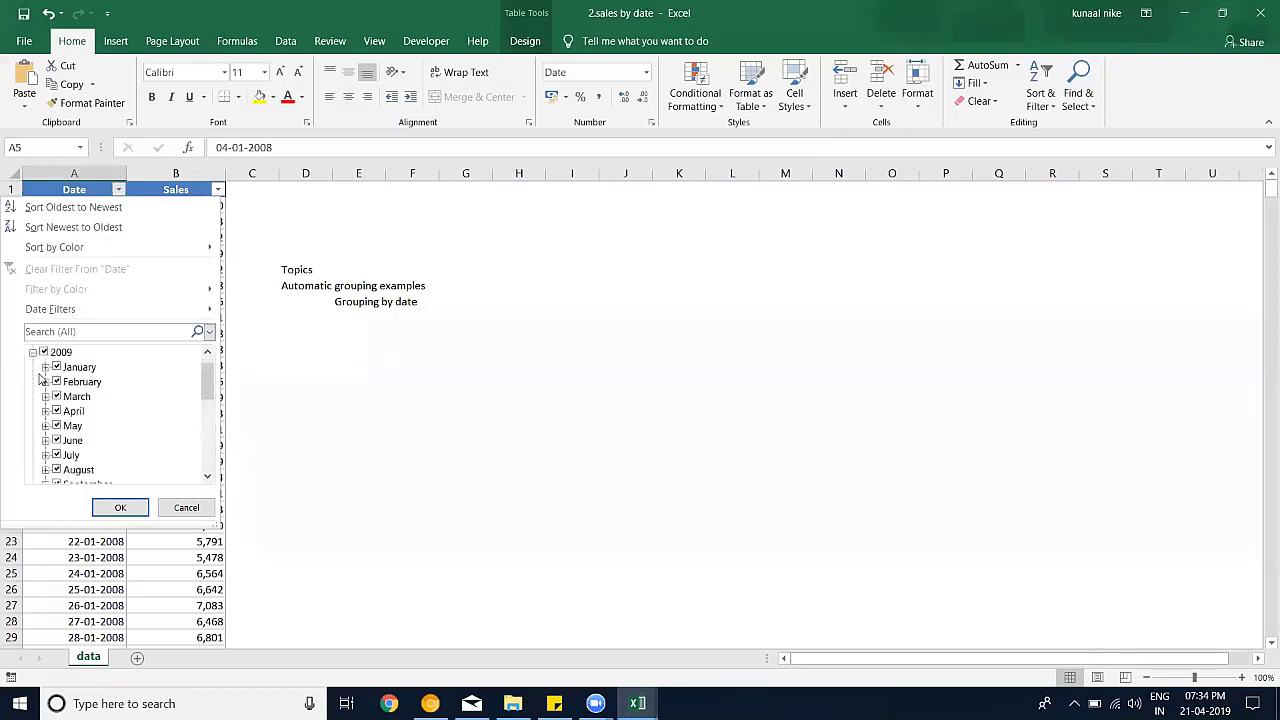
scroll(35, 378, "up", 1)
left_click(33, 367)
scroll(46, 384, "down", 2)
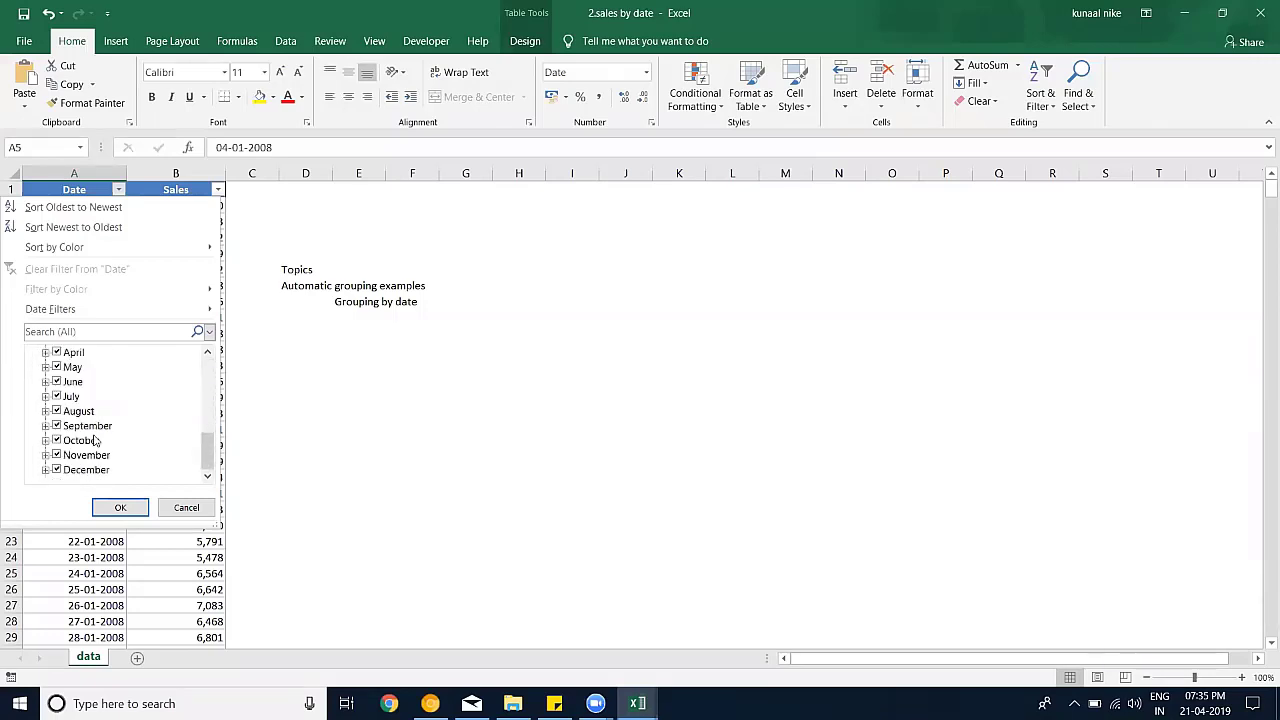
scroll(60, 400, "up", 3)
left_click(190, 507)
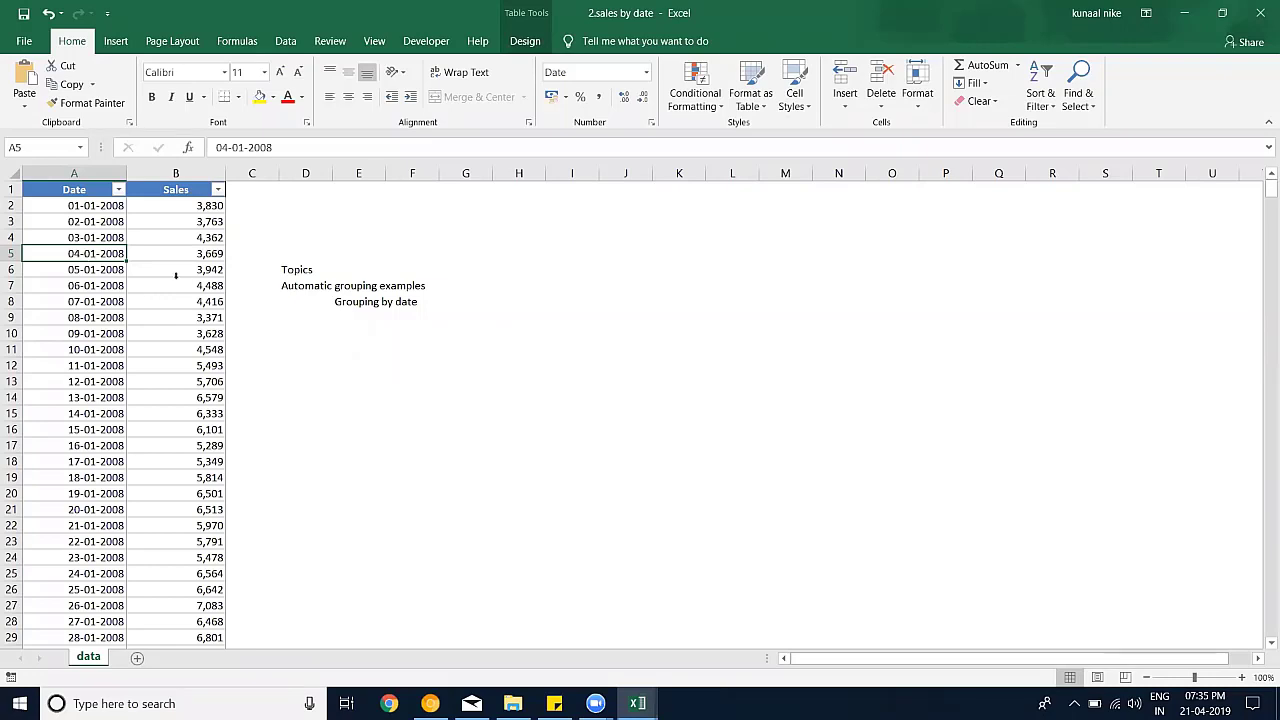
Insert a new PivotTable on a new sheet and zoom in on it.
left_click(115, 41)
left_click(33, 80)
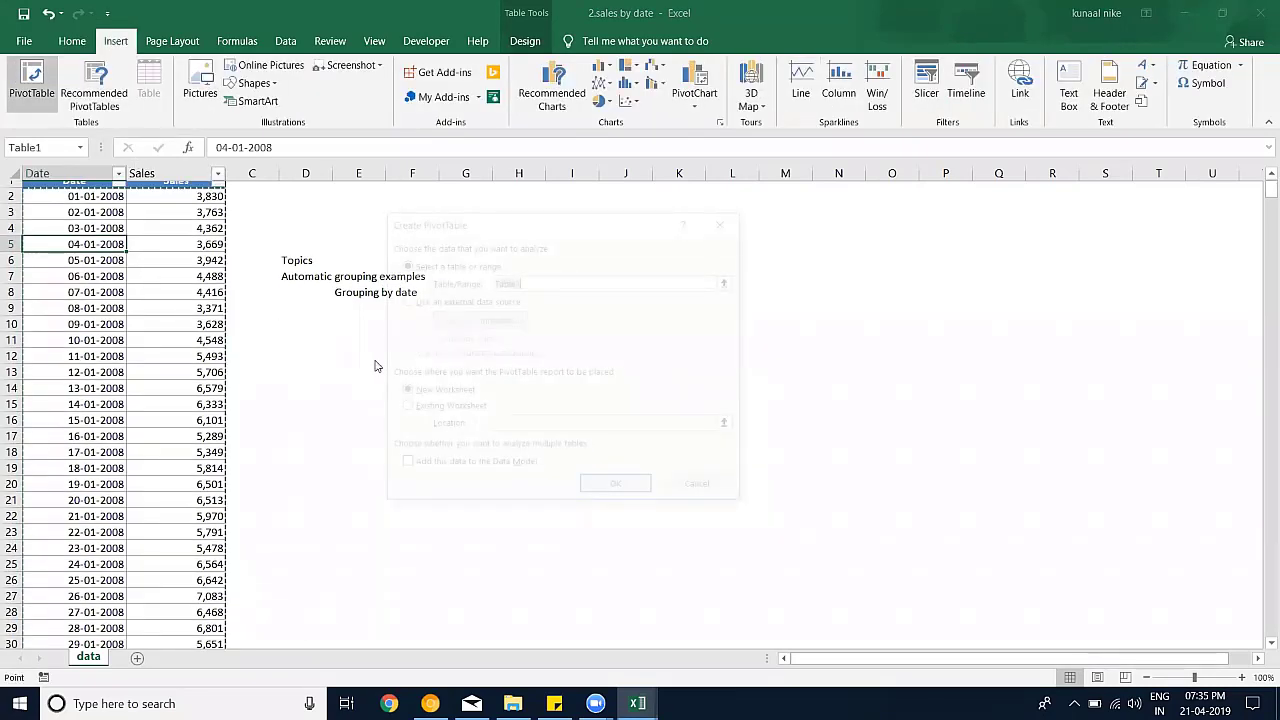
left_click(616, 486)
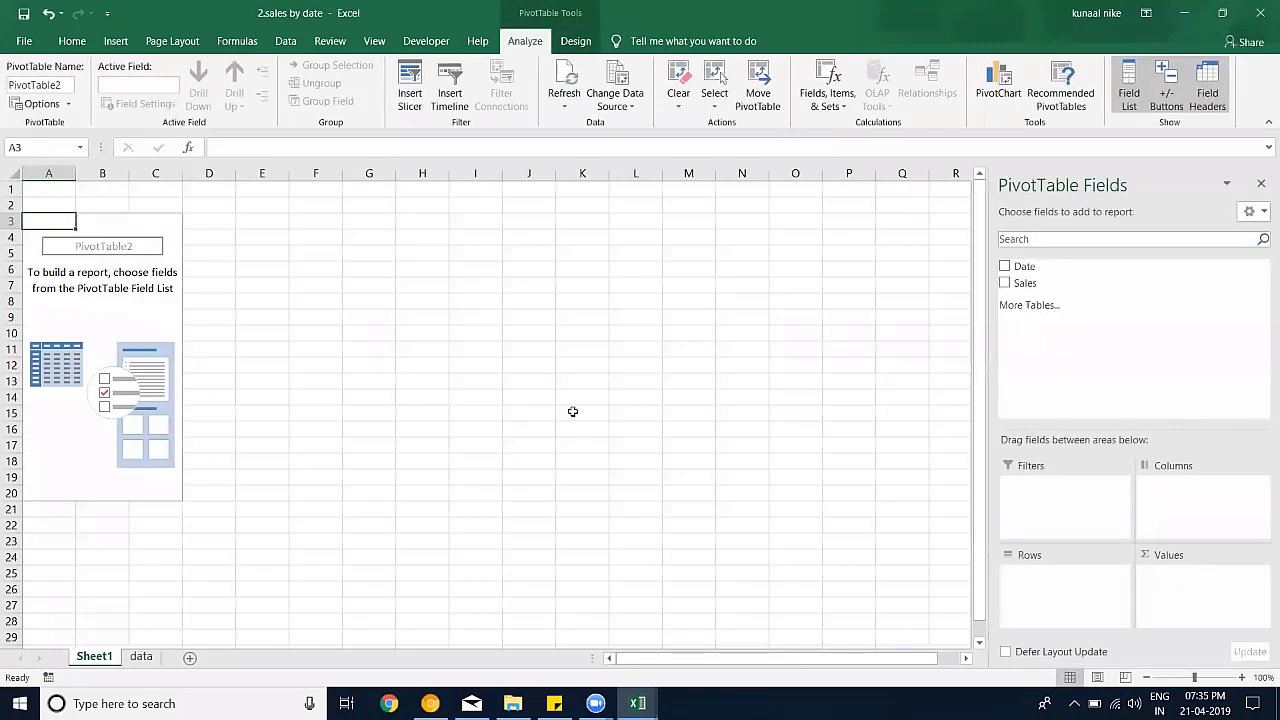
left_click(1242, 677)
left_click(1242, 677)
left_click(1242, 677)
left_click(1242, 677)
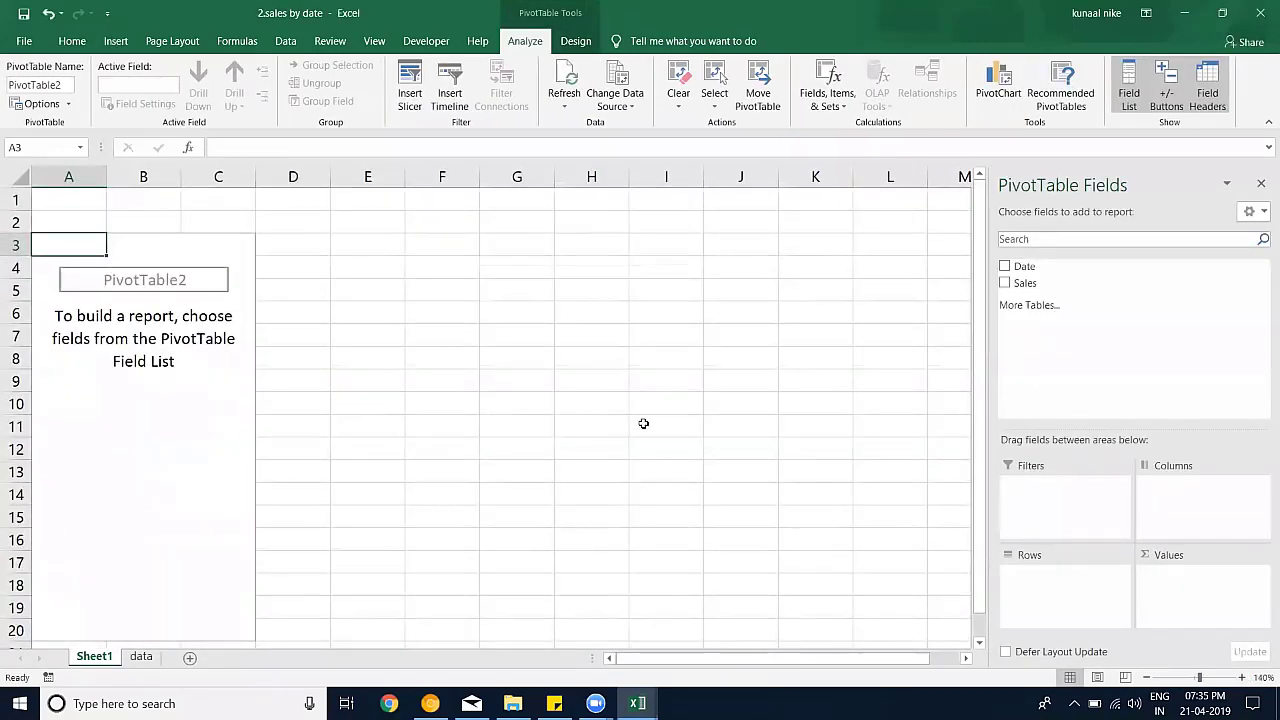
Sum Sales in Values and add Date to Rows, auto-grouped into Years and Quarters.
left_click(1051, 338)
left_click_drag(1025, 287, 1180, 622)
left_click_drag(1054, 260, 1037, 583)
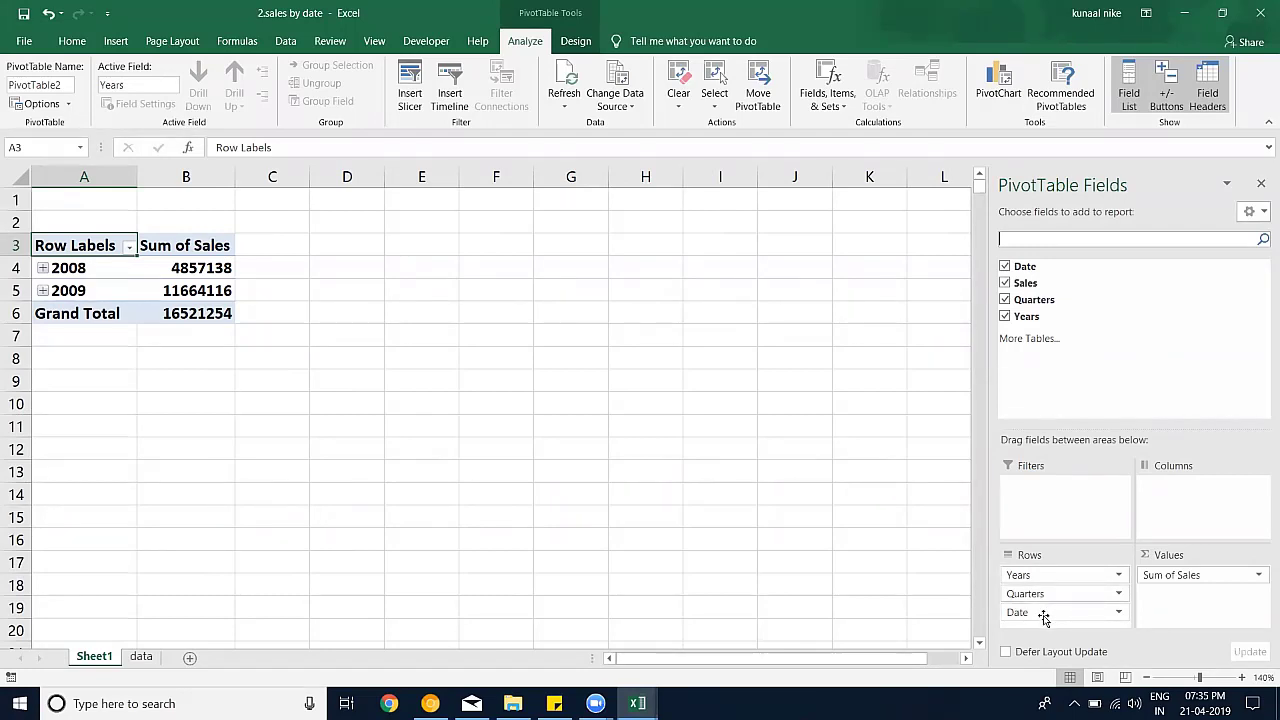
Expand 2008 into quarters and Qtr1 into Jan, Feb and Mar, checking Jan's Active Field.
left_click(43, 268)
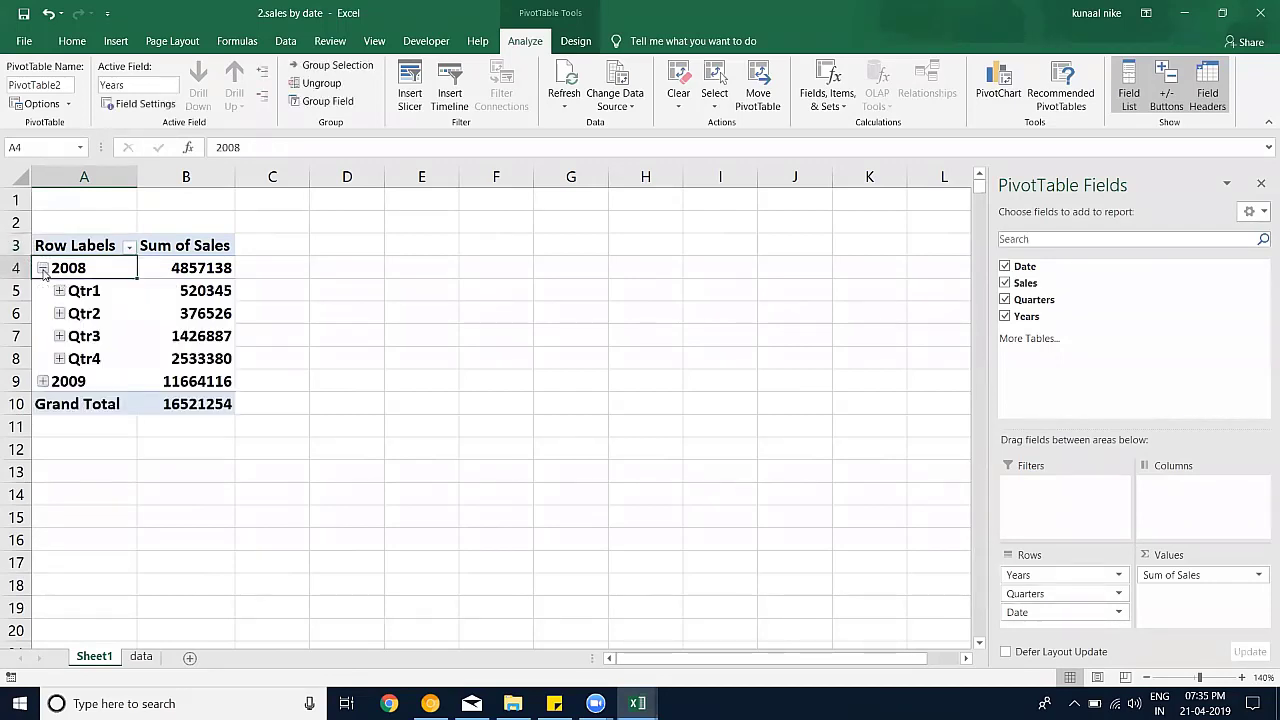
left_click(59, 290)
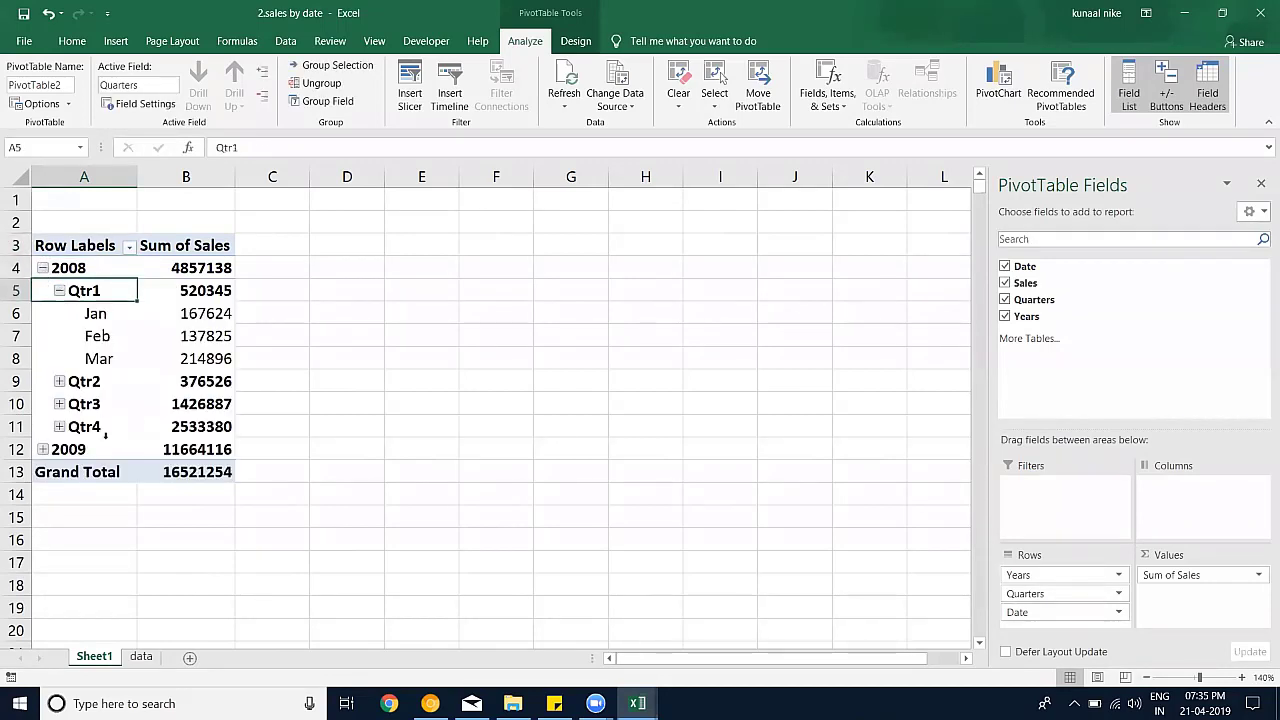
left_click(104, 315)
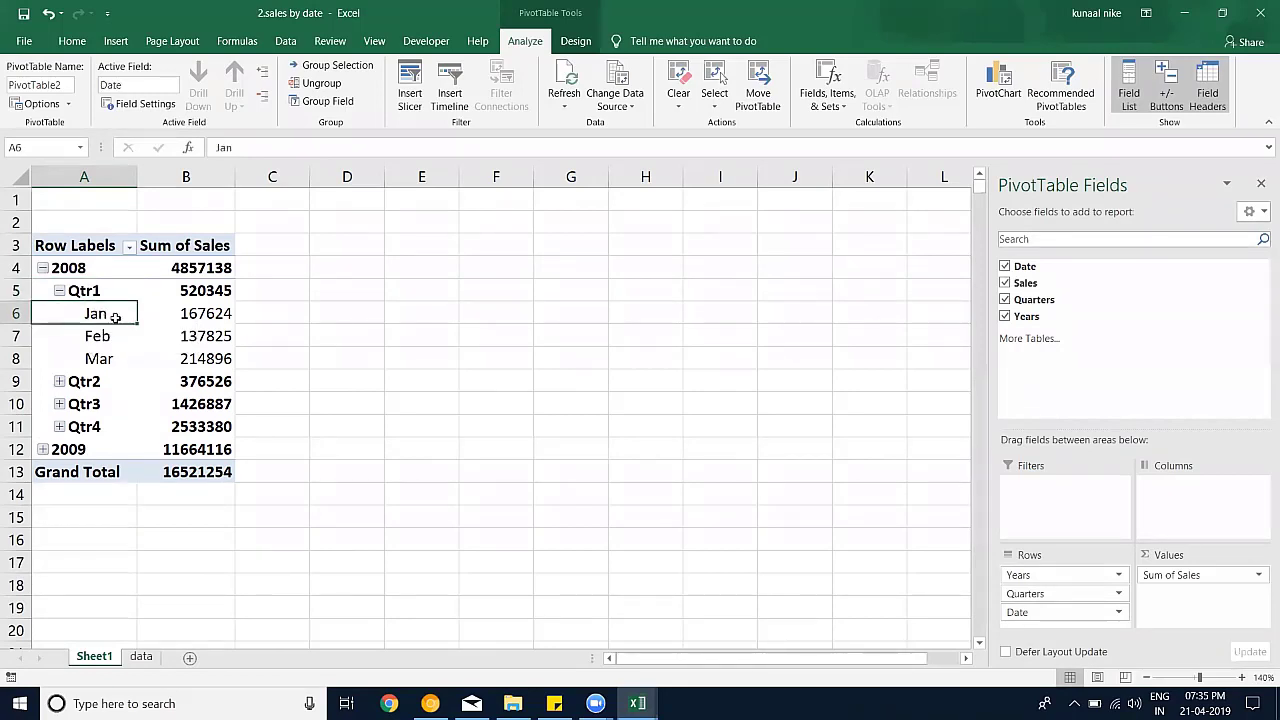
left_click(100, 86)
left_click(130, 318)
Ungroup the Jan dates into individual days, glancing at the data sheet before returning to Sheet1.
right_click(120, 314)
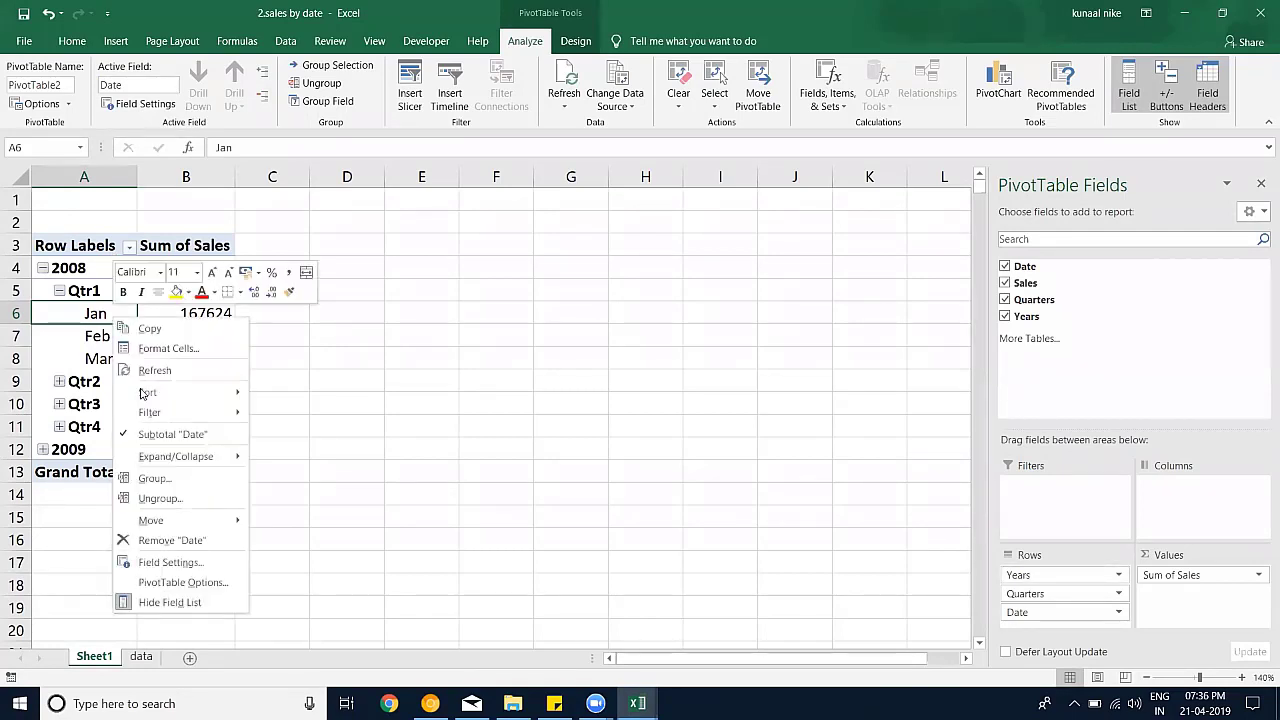
left_click(164, 498)
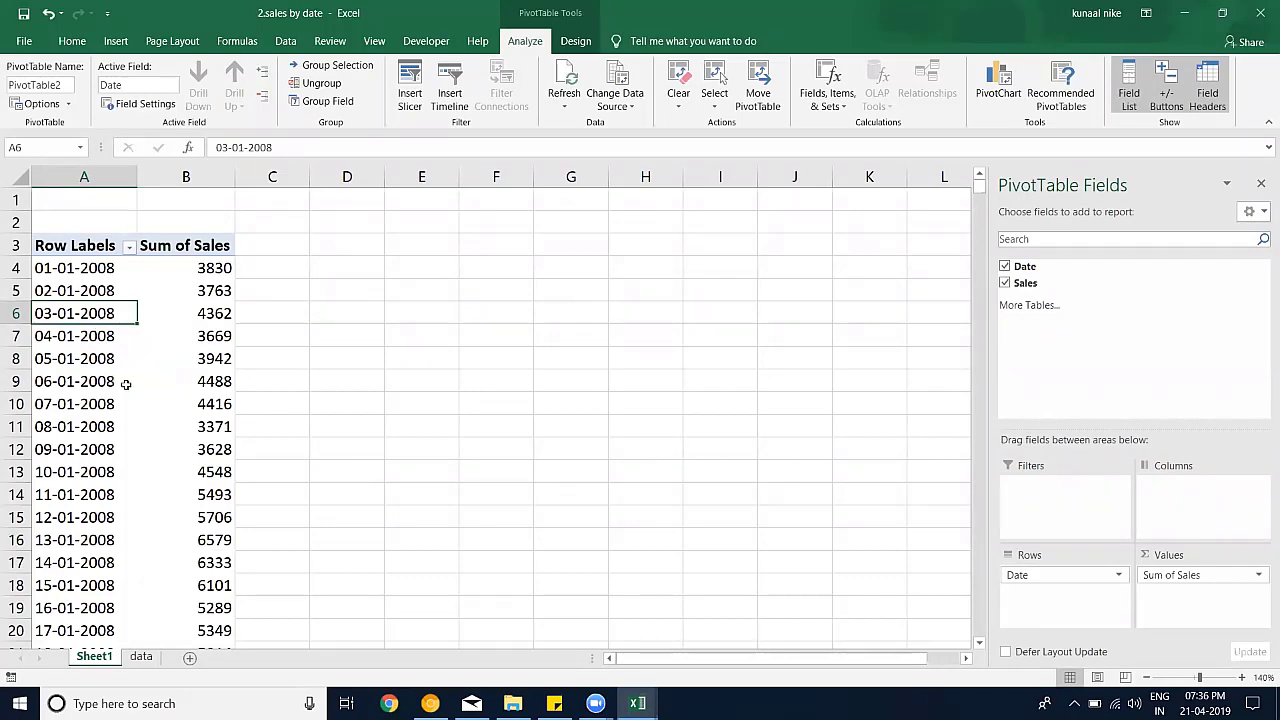
left_click(140, 657)
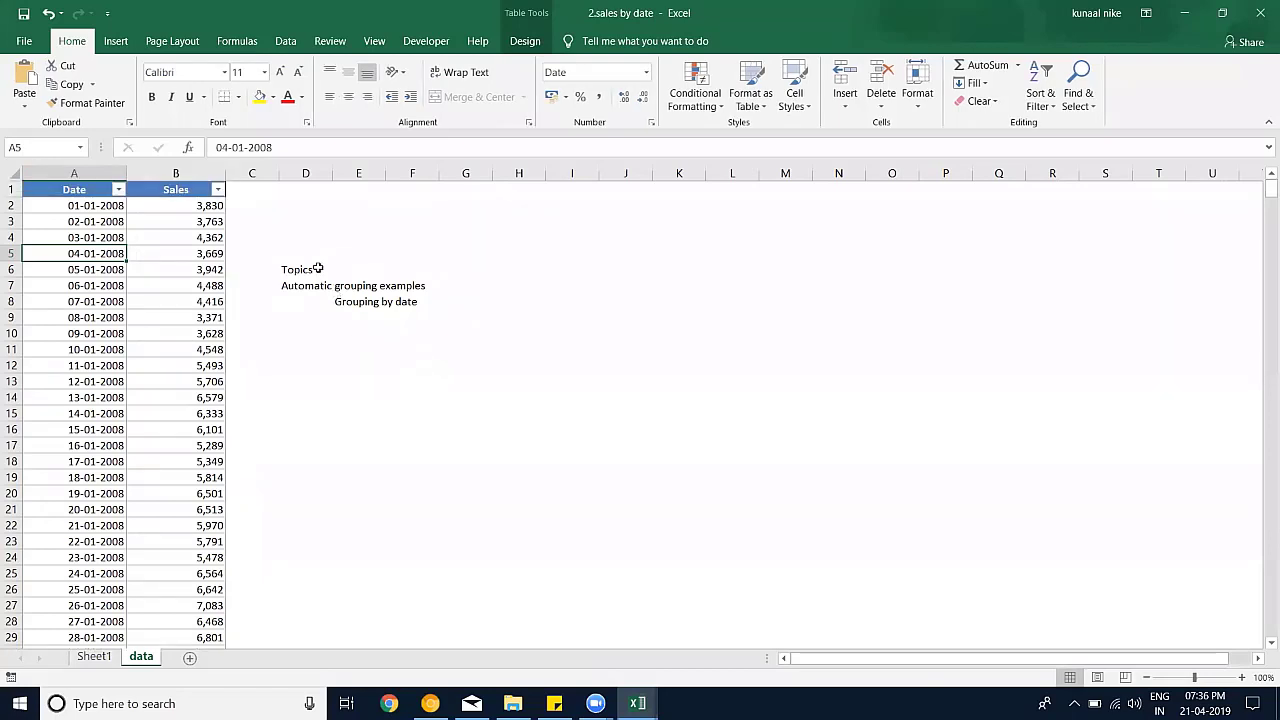
left_click_drag(295, 269, 418, 308)
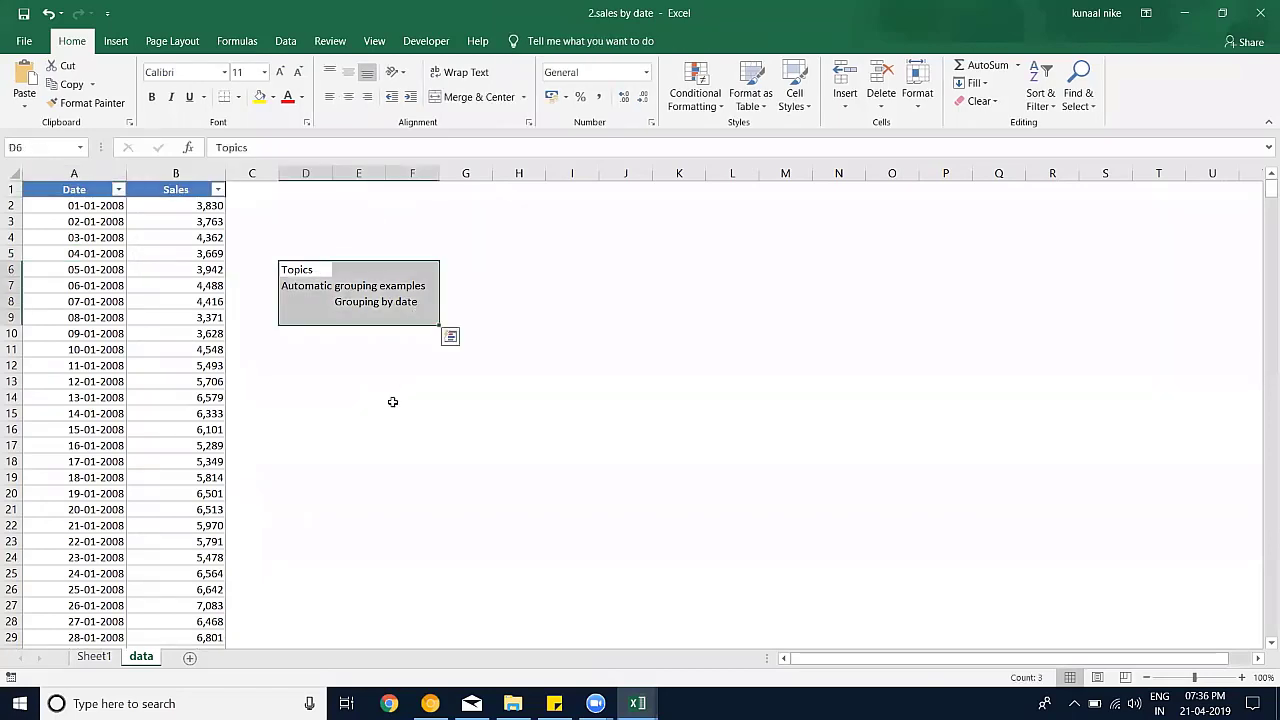
left_click(94, 657)
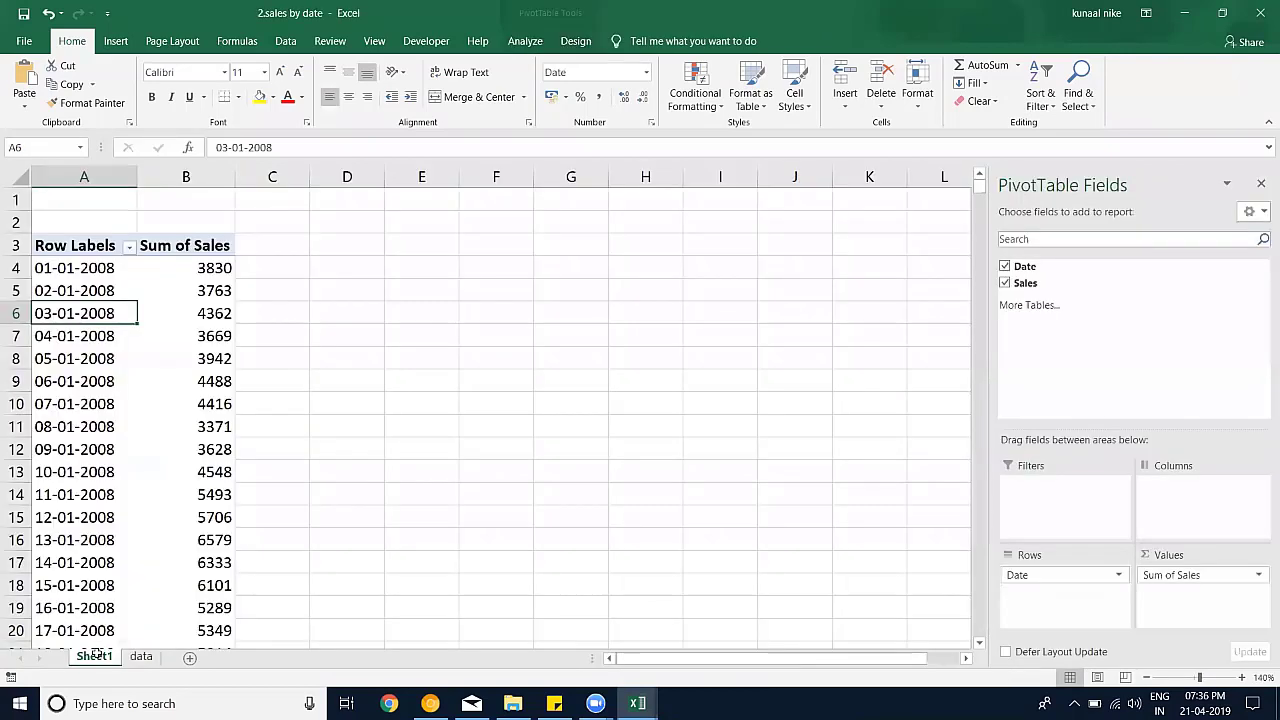
Regroup the pivot dates by Months, Quarters and Years in the Grouping dialog.
right_click(83, 327)
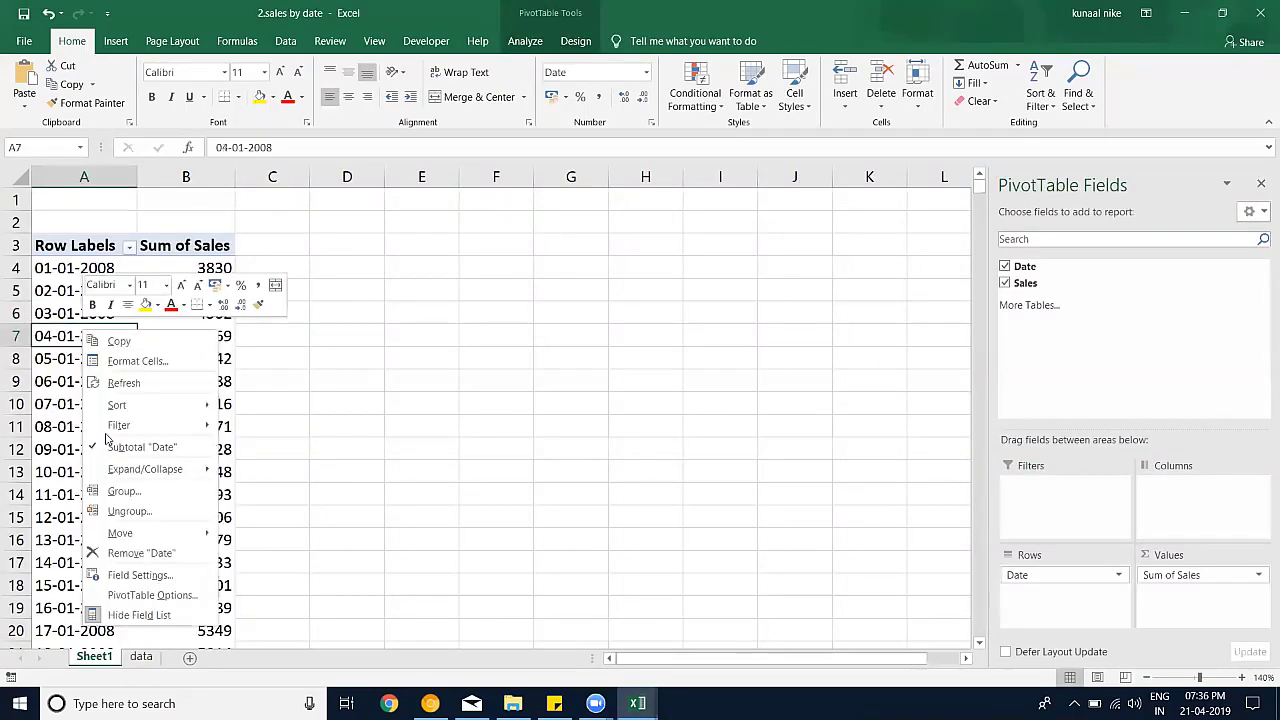
left_click(124, 491)
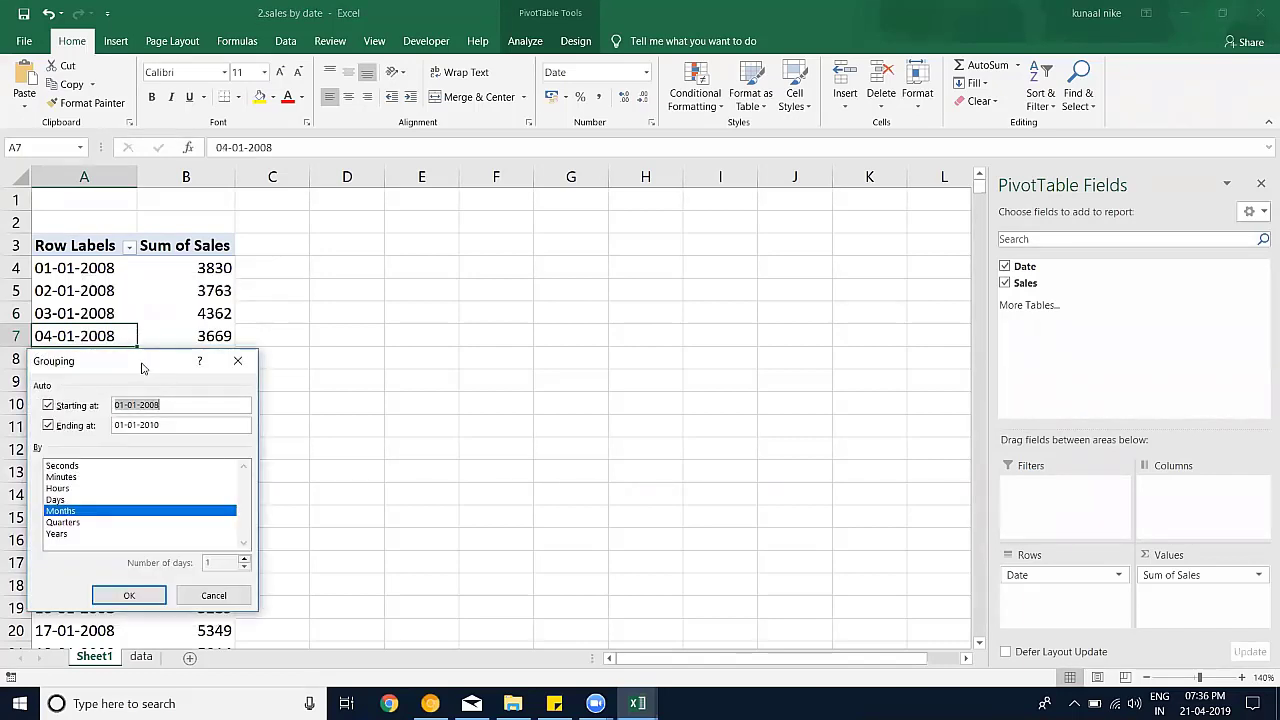
left_click(288, 416)
left_click(284, 428)
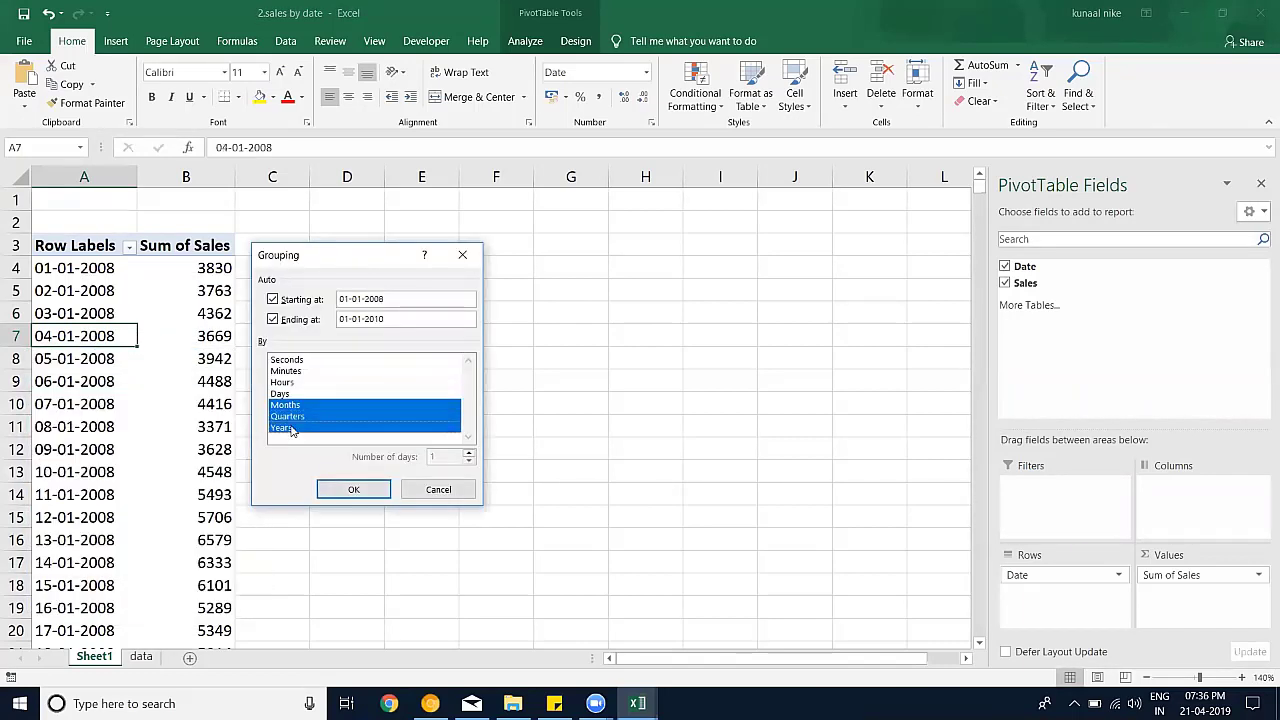
left_click(329, 494)
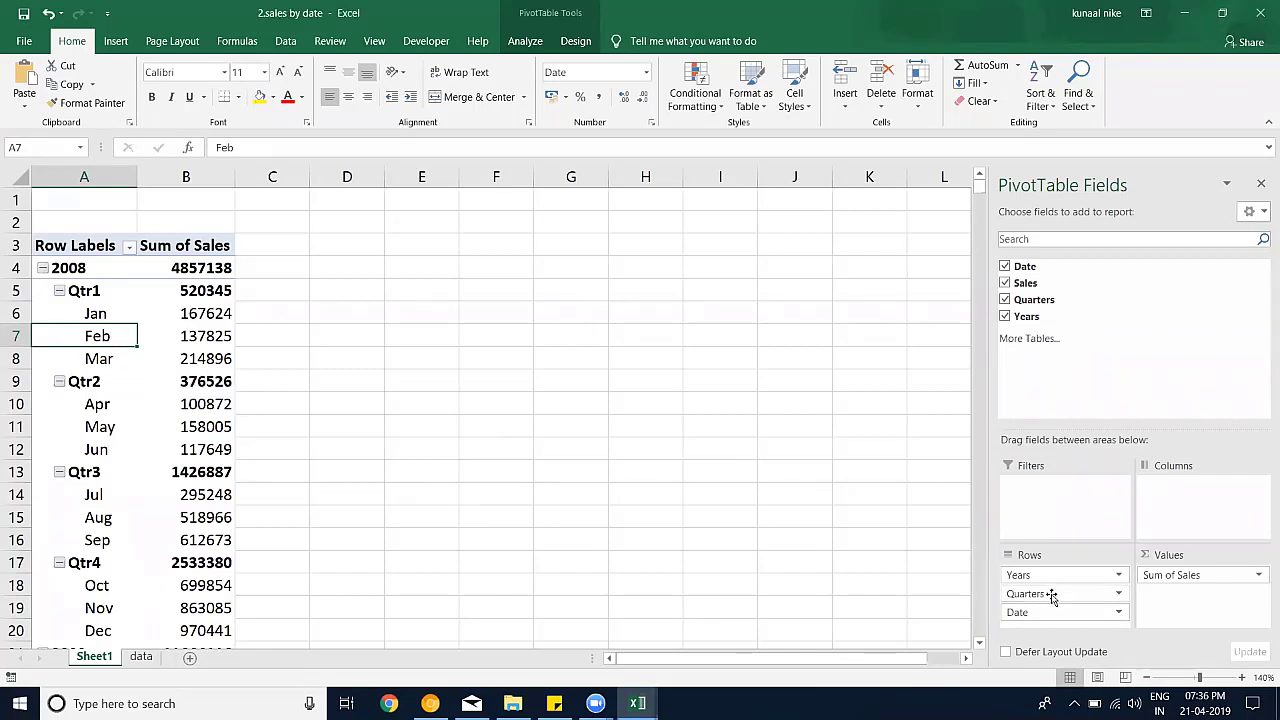
Remove Quarters from the Rows area so months sit directly under 2008 and 2009.
left_click_drag(1051, 598, 1078, 378)
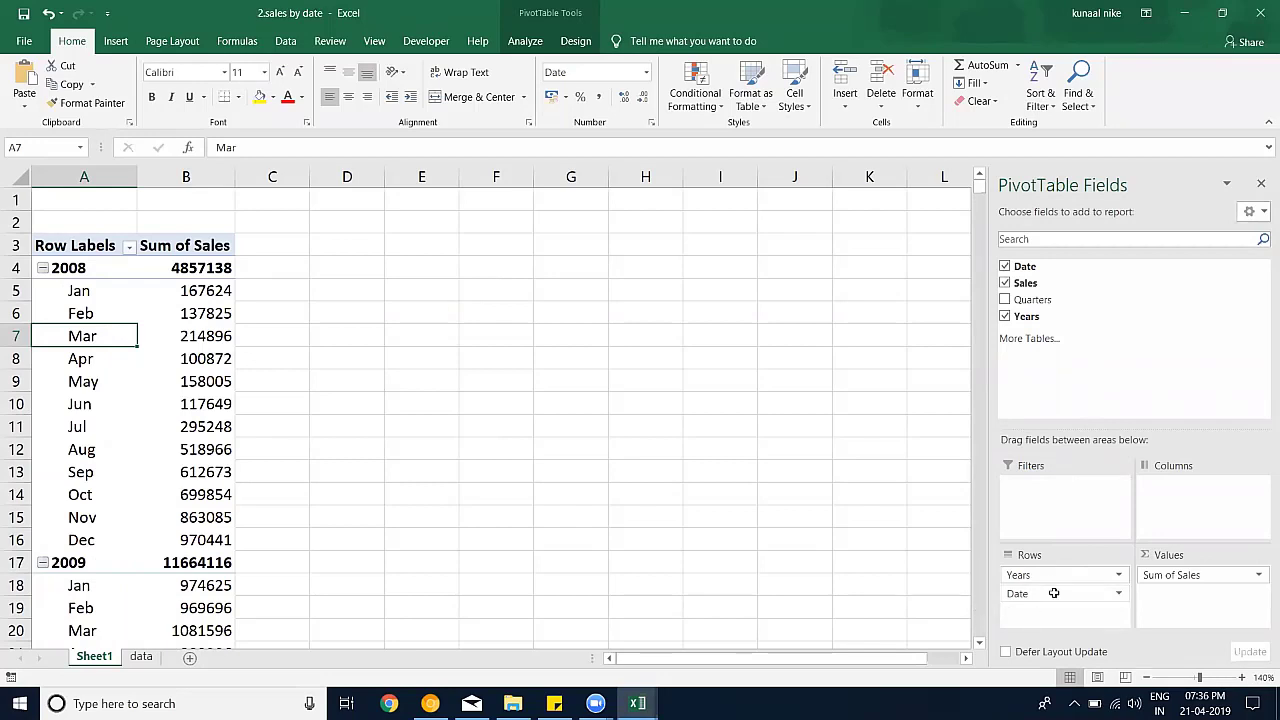
mouse_move(164, 397)
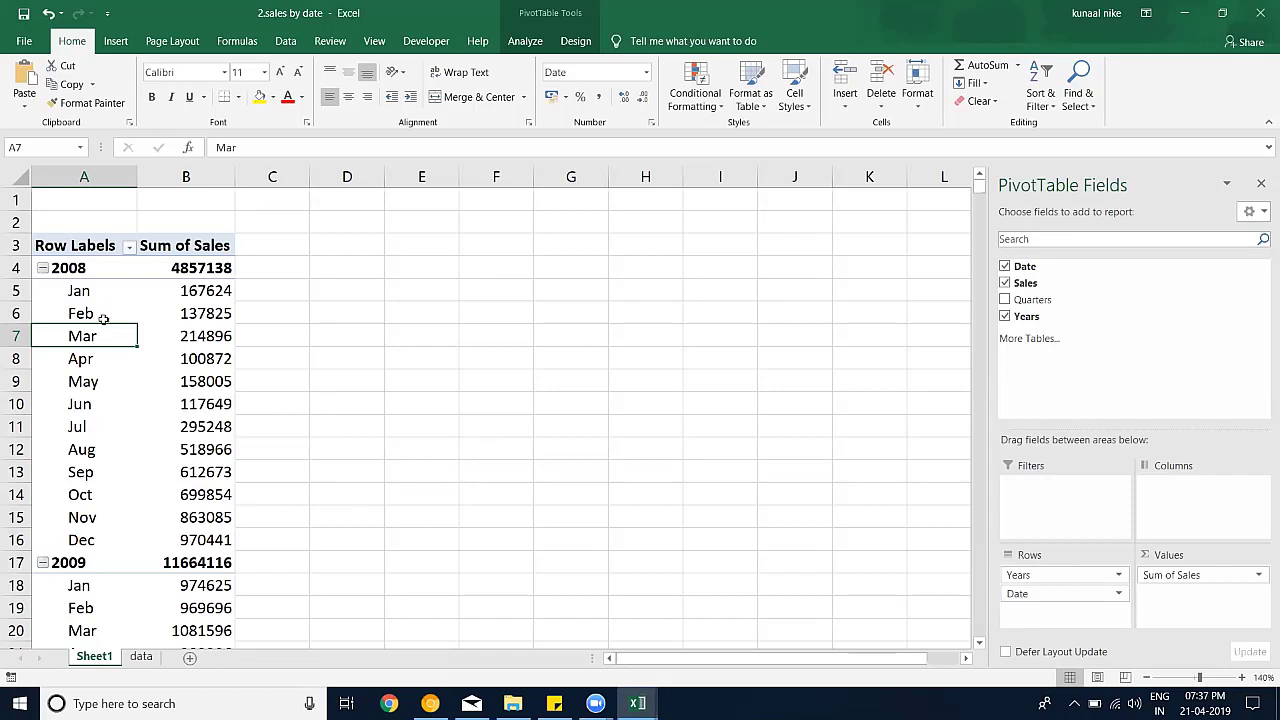
mouse_move(101, 313)
mouse_move(205, 313)
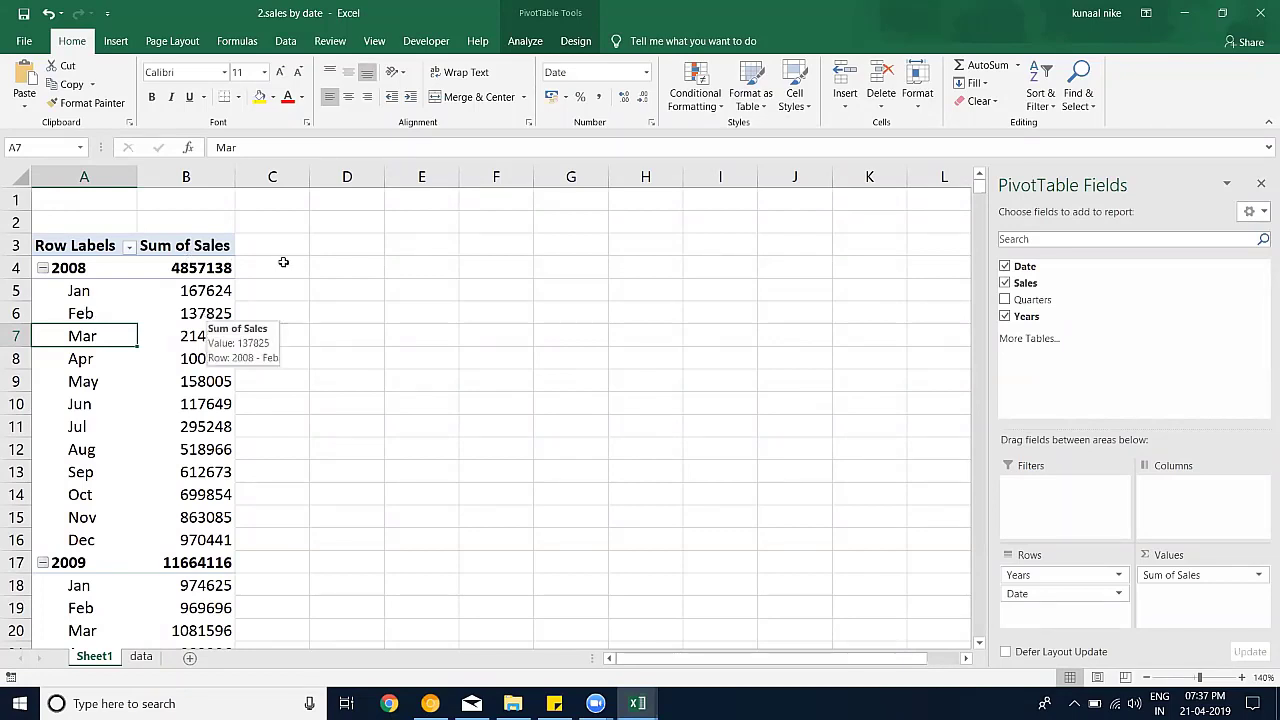
left_click(530, 41)
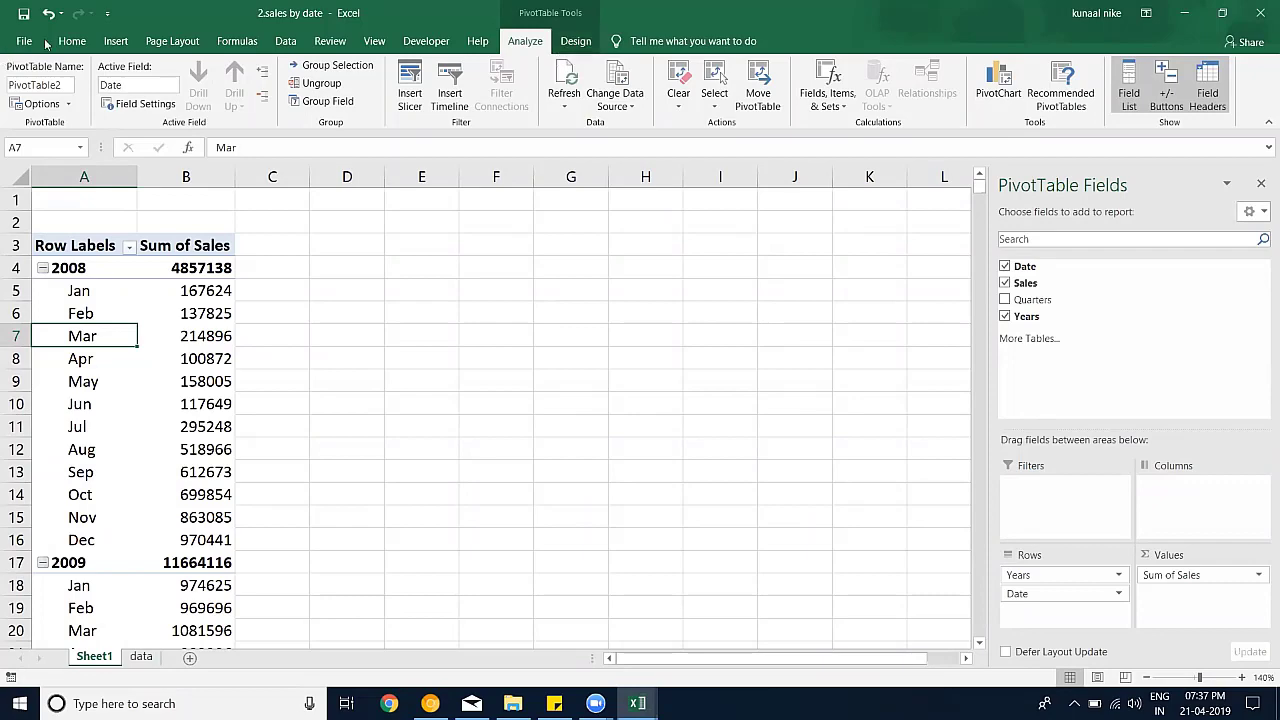
Insert a Line with Markers PivotChart of monthly Sum of Sales.
left_click(116, 41)
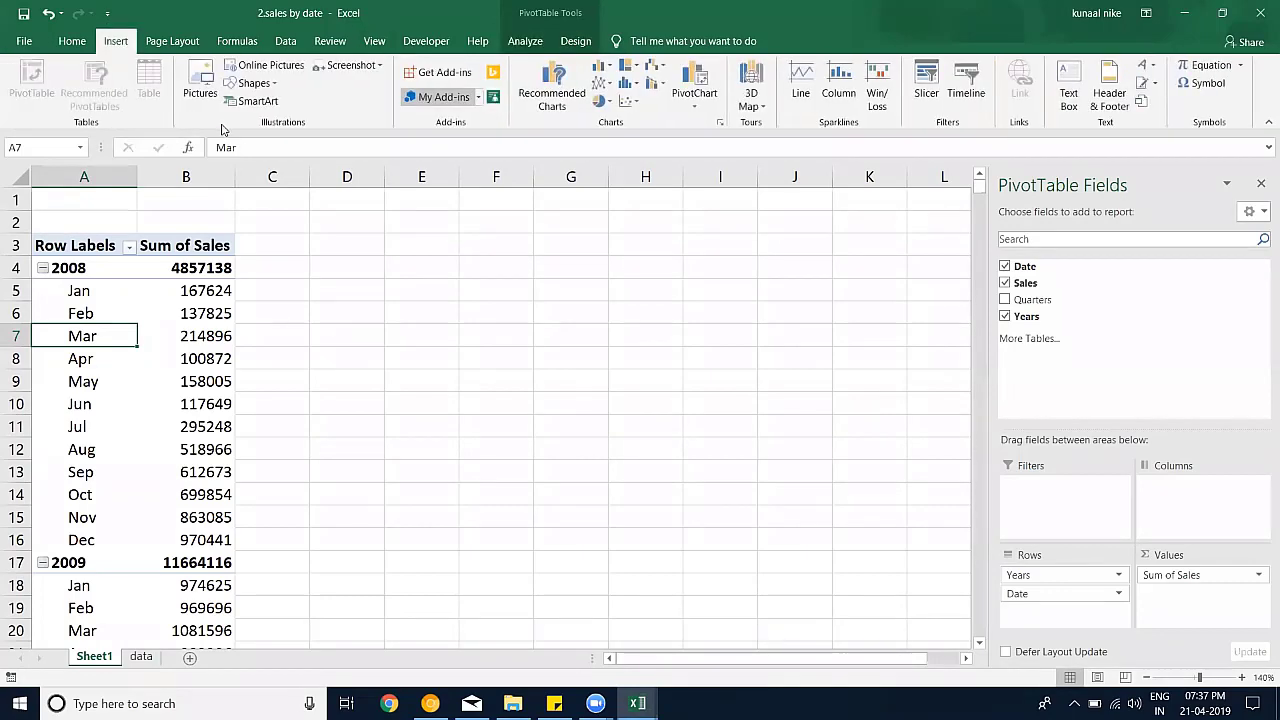
left_click(570, 45)
scroll(952, 72, "up", 1)
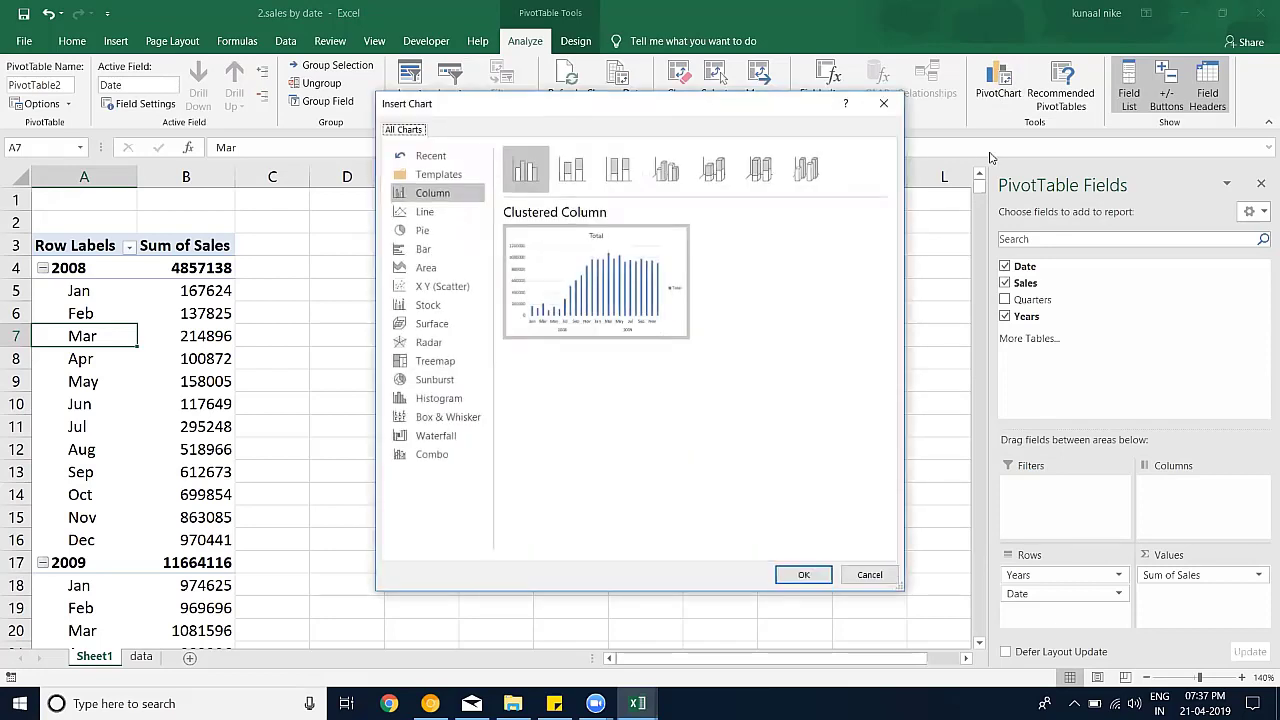
left_click(423, 230)
left_click(428, 214)
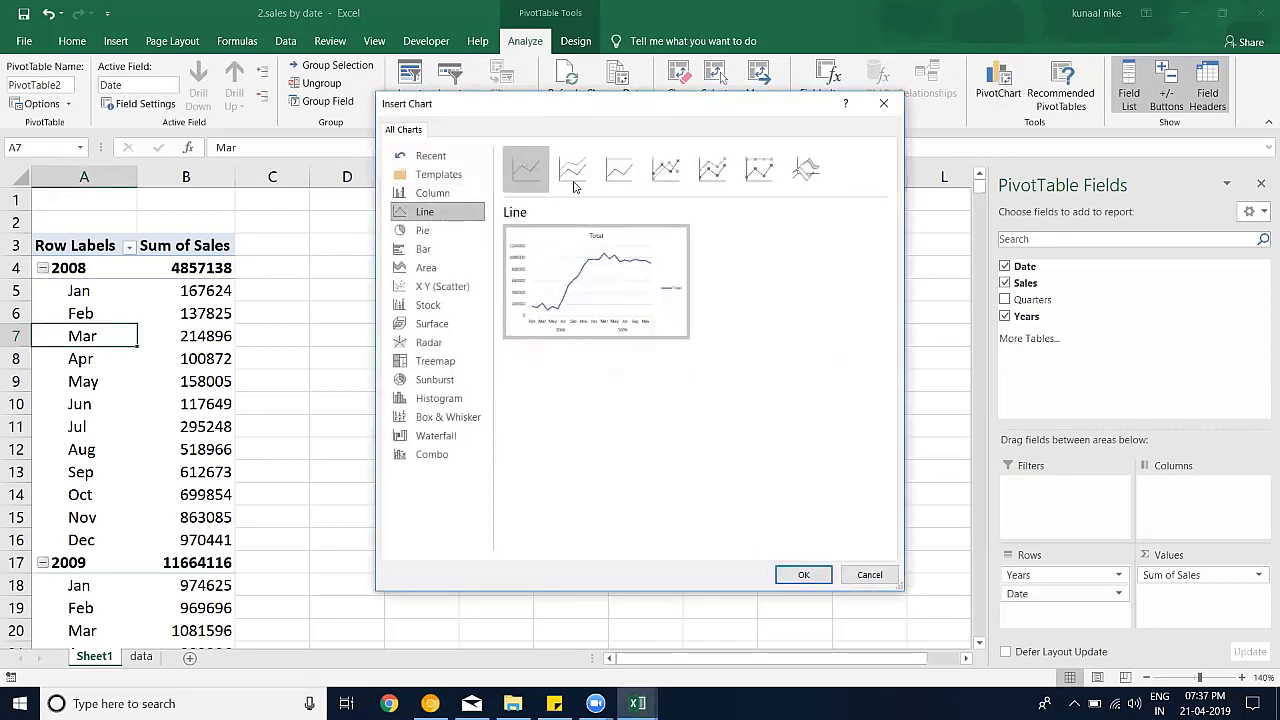
left_click(666, 170)
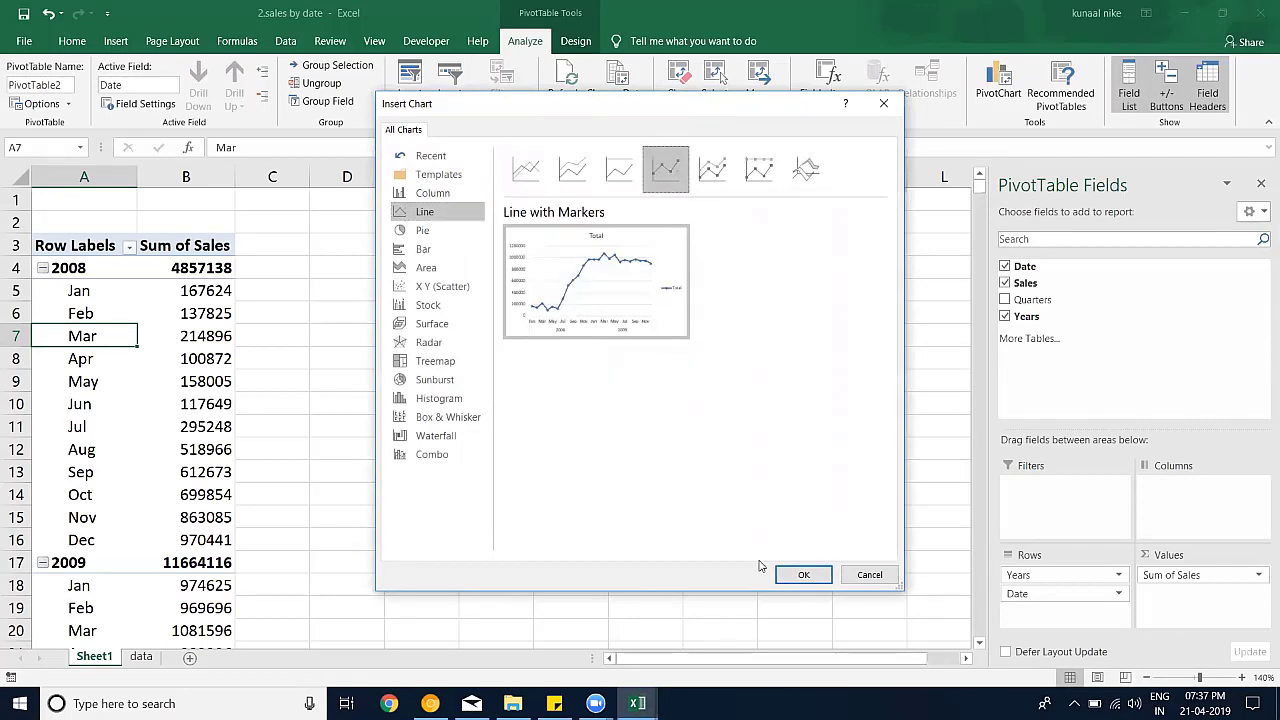
left_click(800, 574)
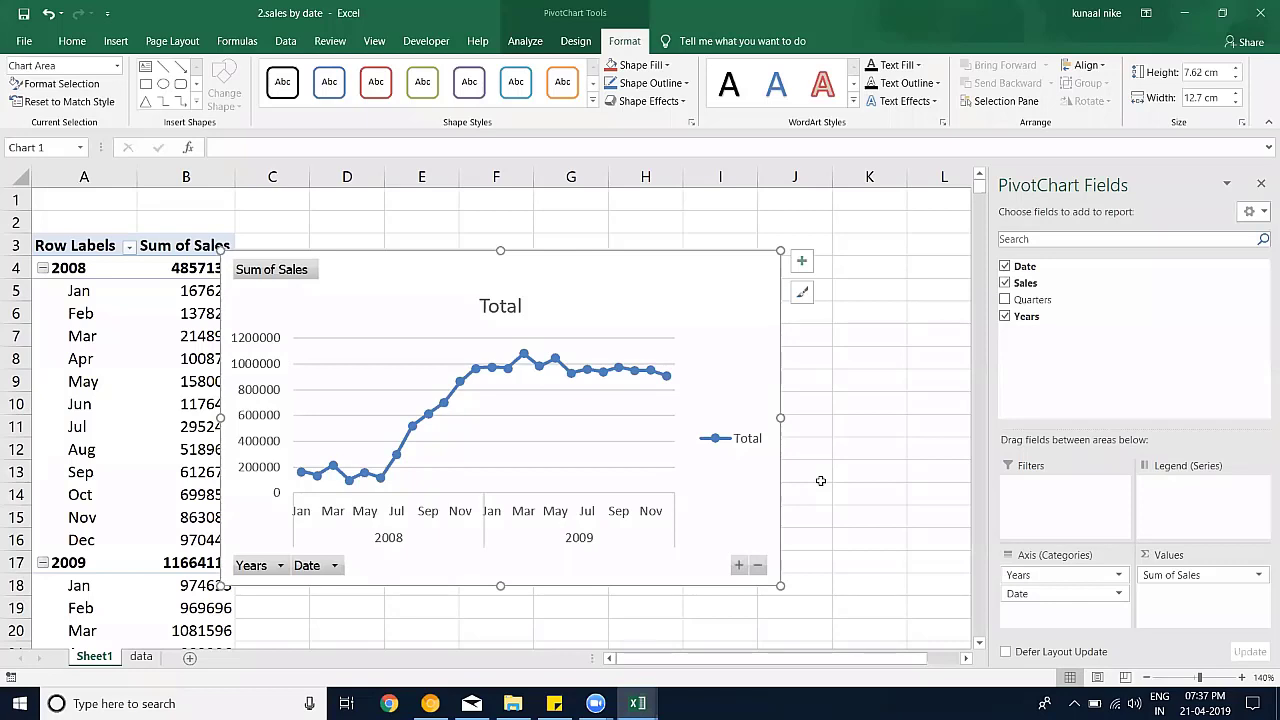
Reposition the PivotChart to the right of the pivot table, leaving column B uncovered.
left_click_drag(427, 266, 519, 257)
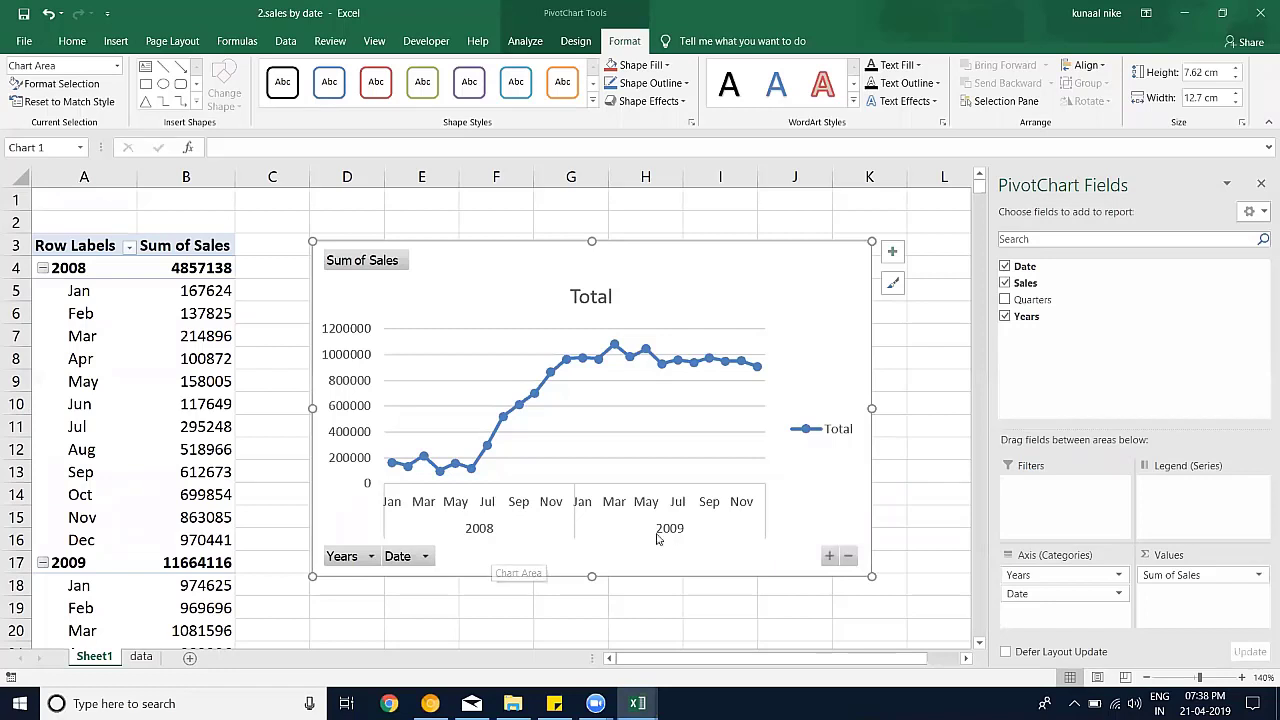
left_click_drag(725, 269, 660, 272)
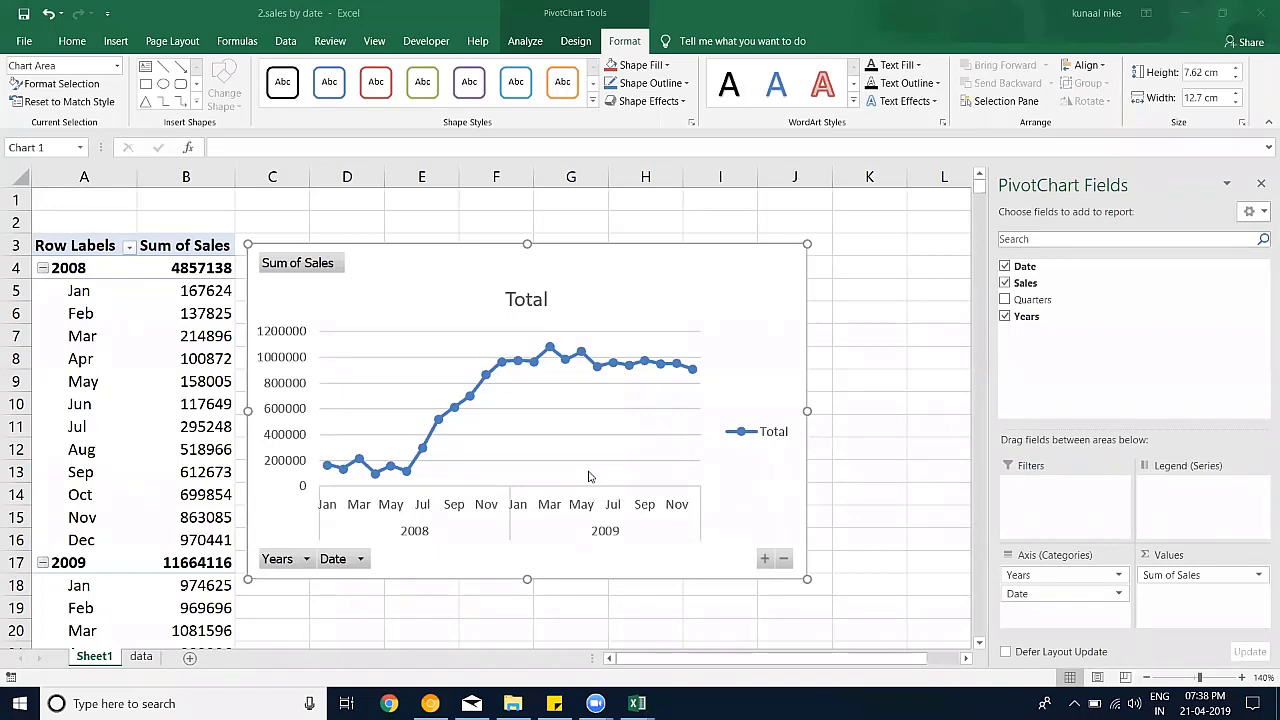
Move Years to Columns for separate 2008 and 2009 lines, shift the chart right, and zoom to 110%.
key("Escape")
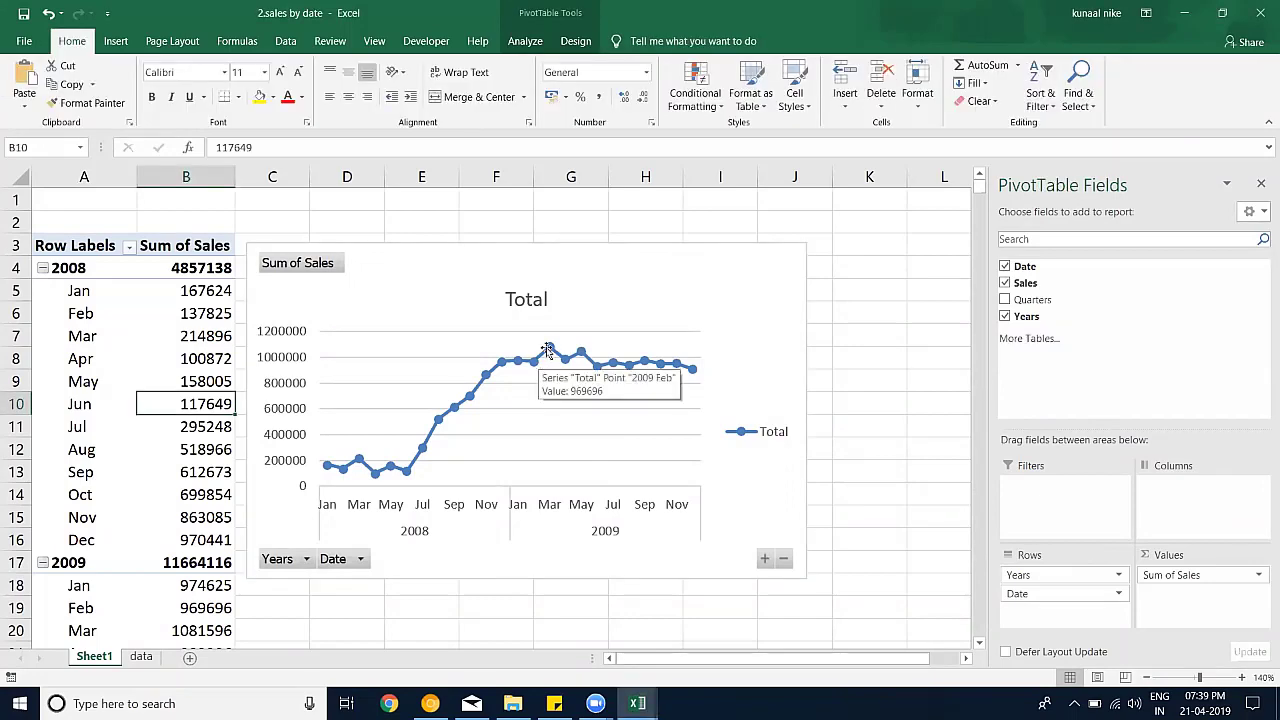
left_click_drag(1006, 577, 1190, 514)
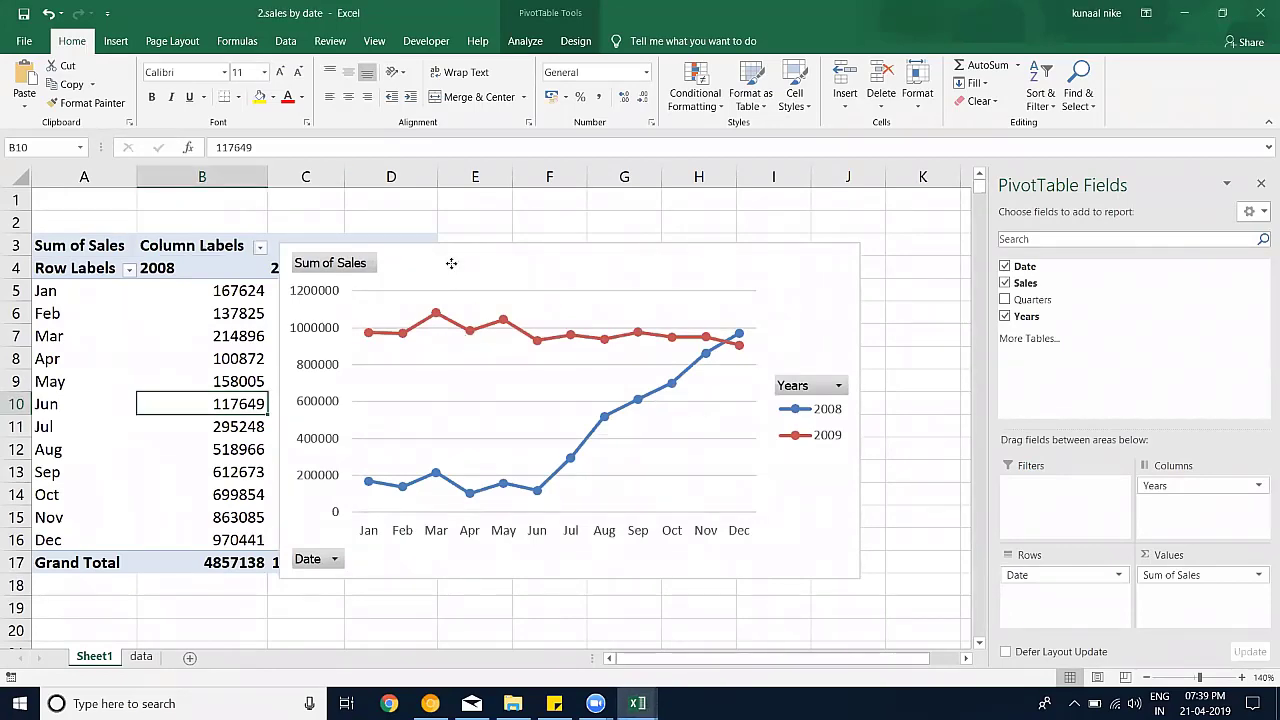
left_click_drag(596, 251, 744, 239)
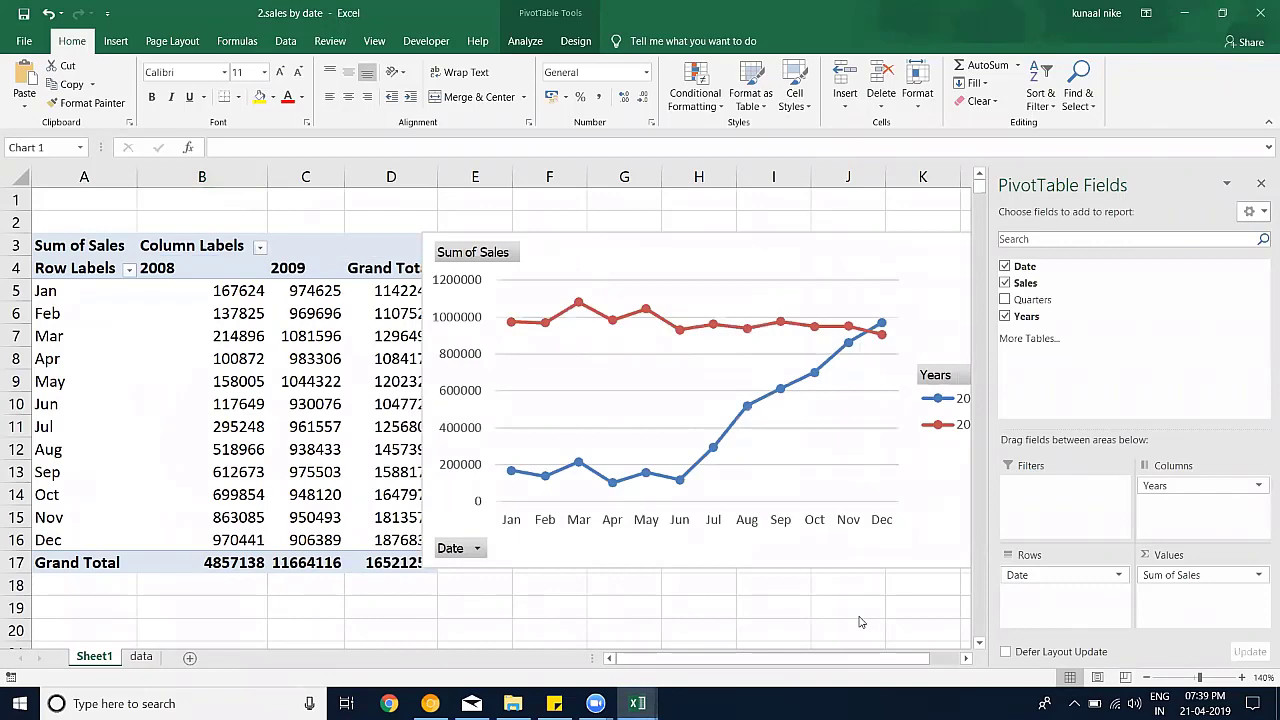
left_click(1147, 678)
left_click(1147, 678)
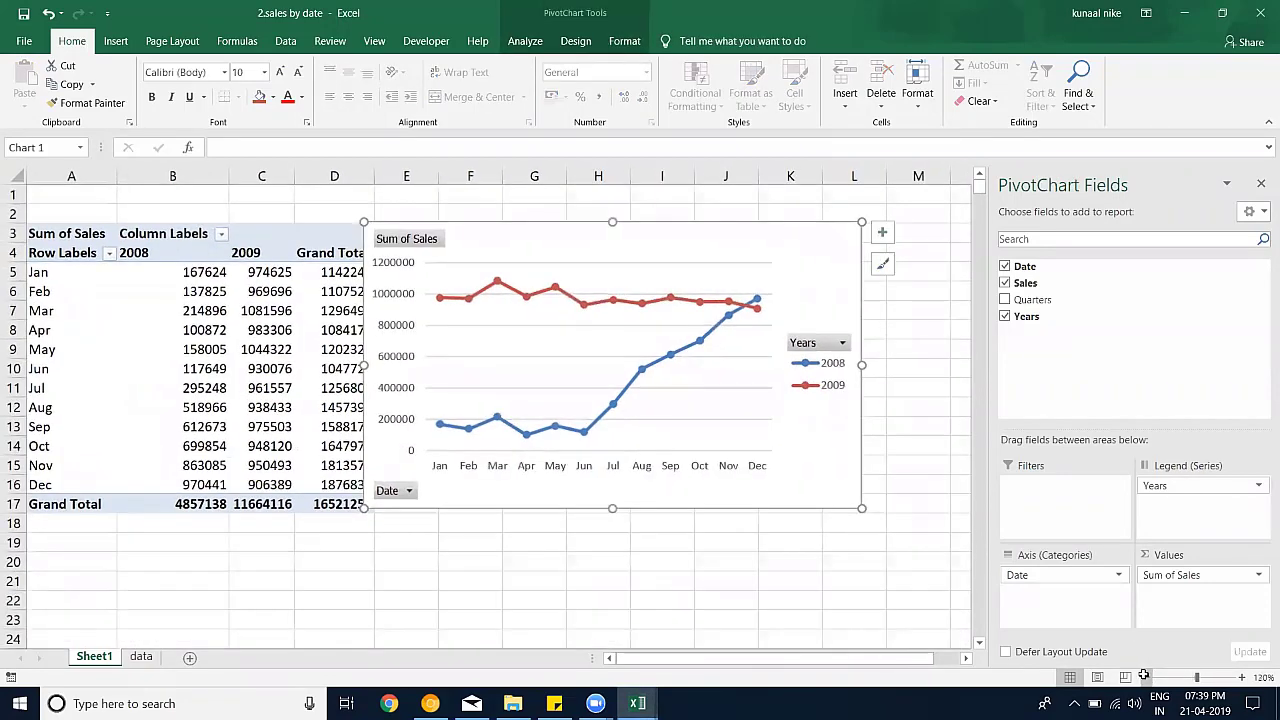
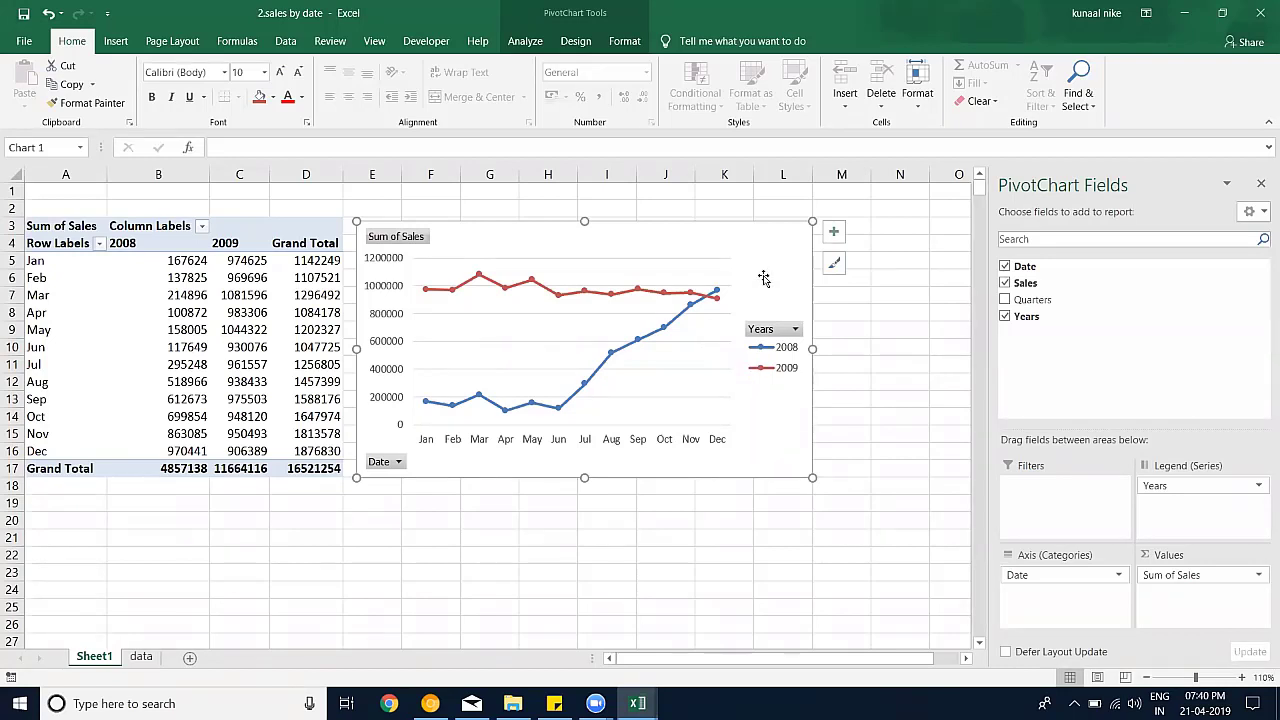
Delete the PivotChart and move Years from Columns into the report Filters area.
key("Delete")
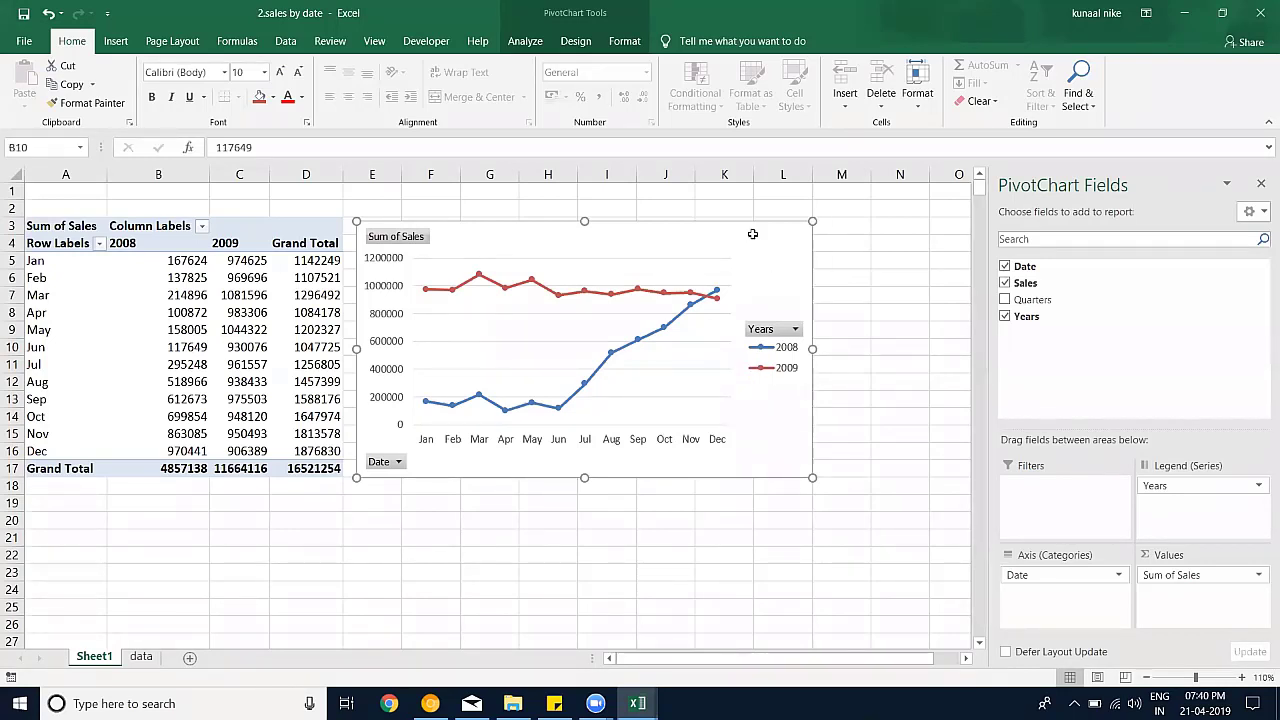
left_click(262, 348)
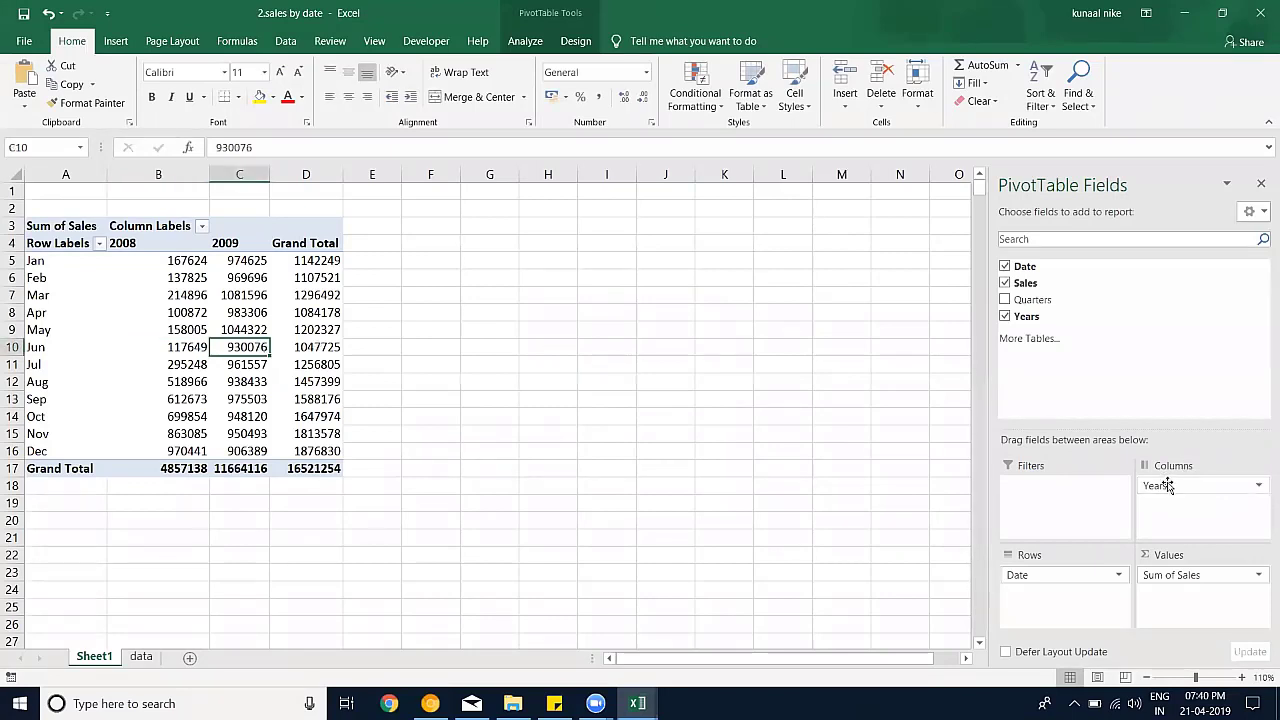
left_click_drag(1169, 486, 1060, 506)
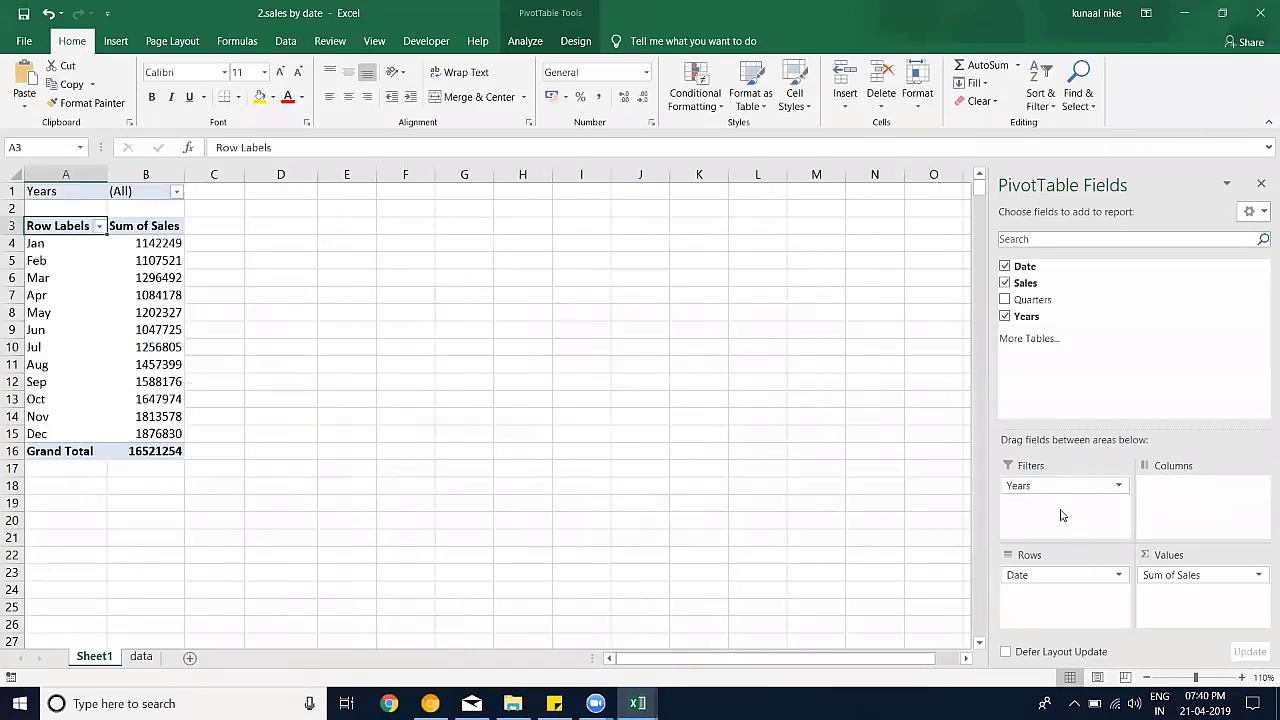
left_click(176, 191)
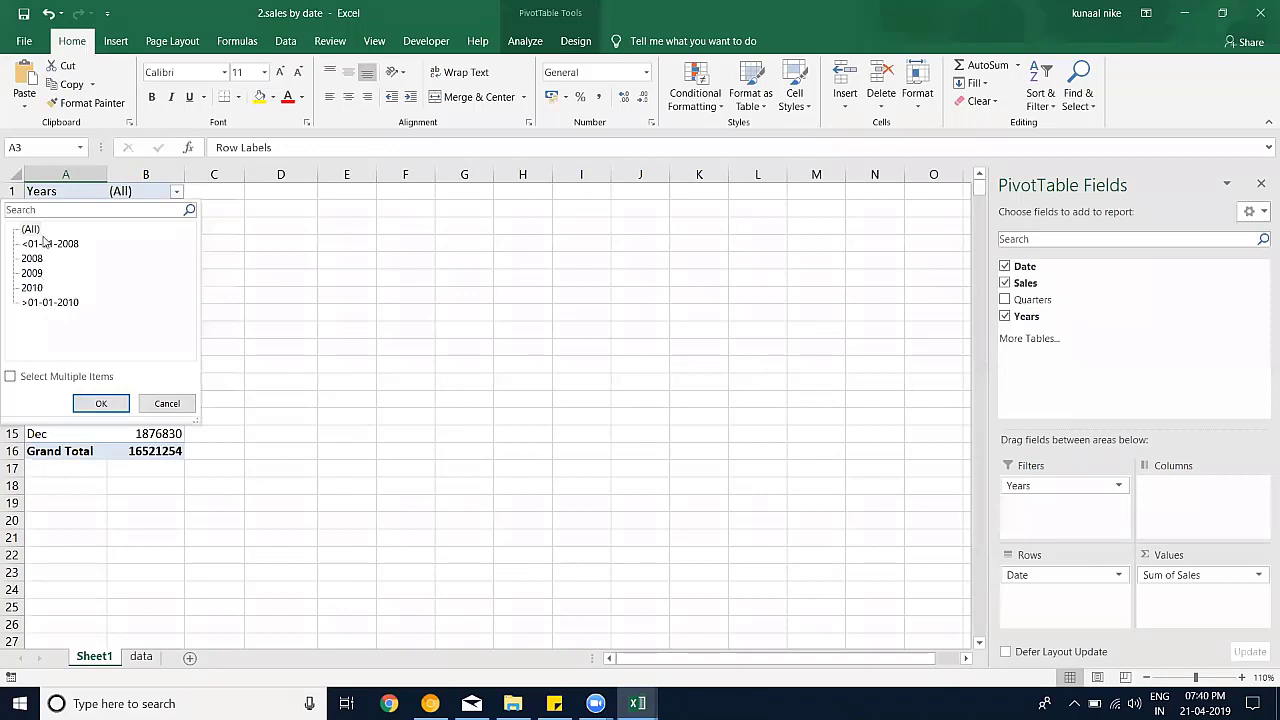
Limit the Years report filter to only 2008 and 2009.
left_click(10, 376)
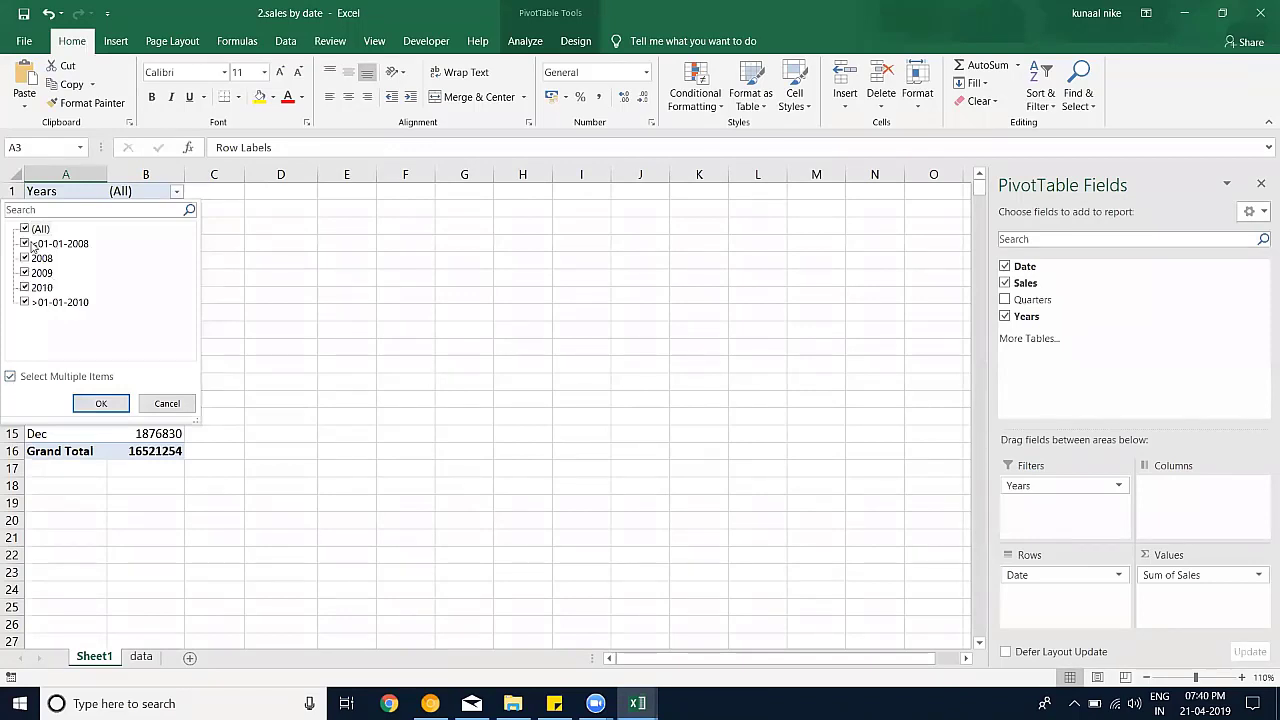
left_click(25, 229)
left_click(24, 258)
left_click(24, 272)
left_click(80, 408)
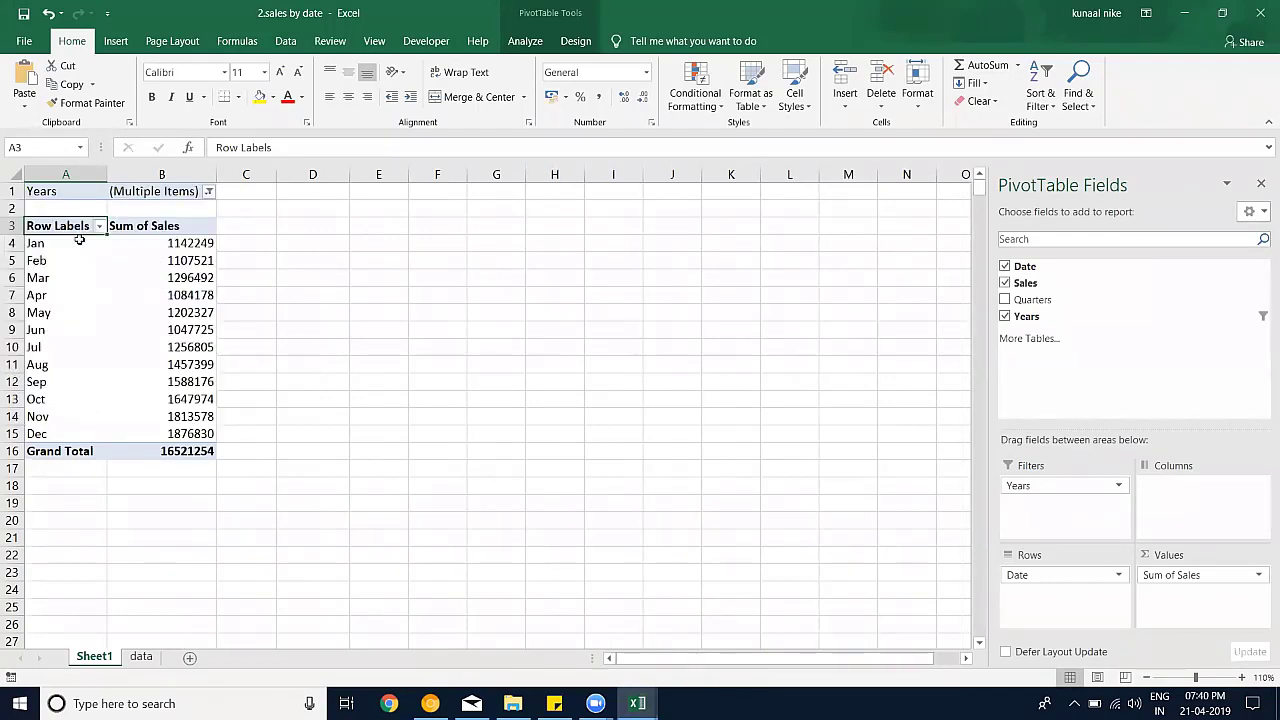
Zoom the sheet to 130% and switch to the Insert ribbon.
left_click(1242, 677)
left_click(1242, 677)
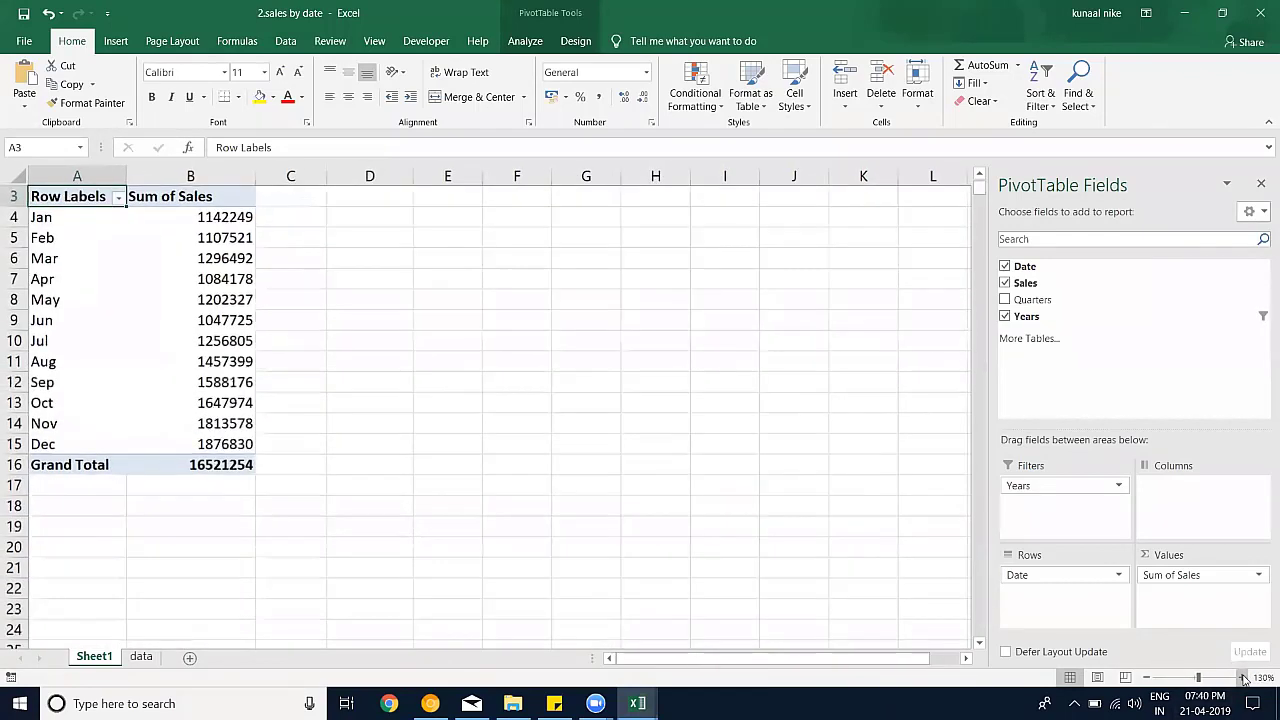
scroll(629, 417, "up", 1)
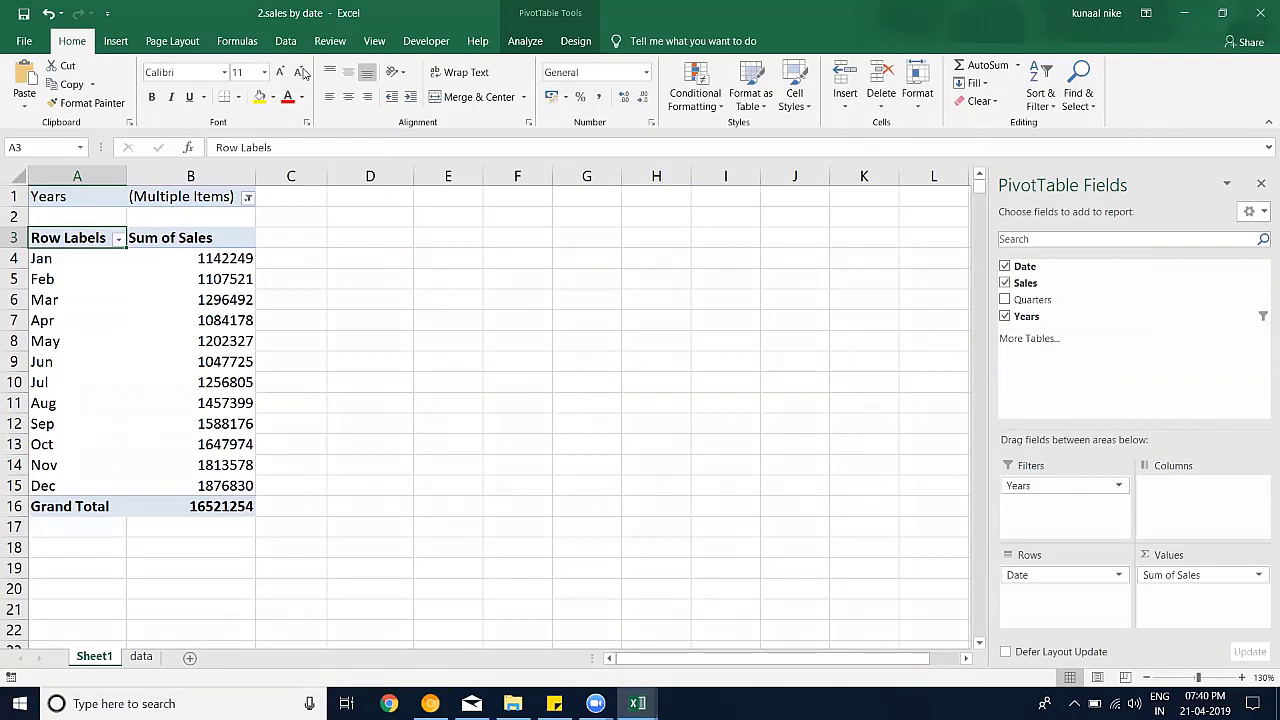
left_click(116, 41)
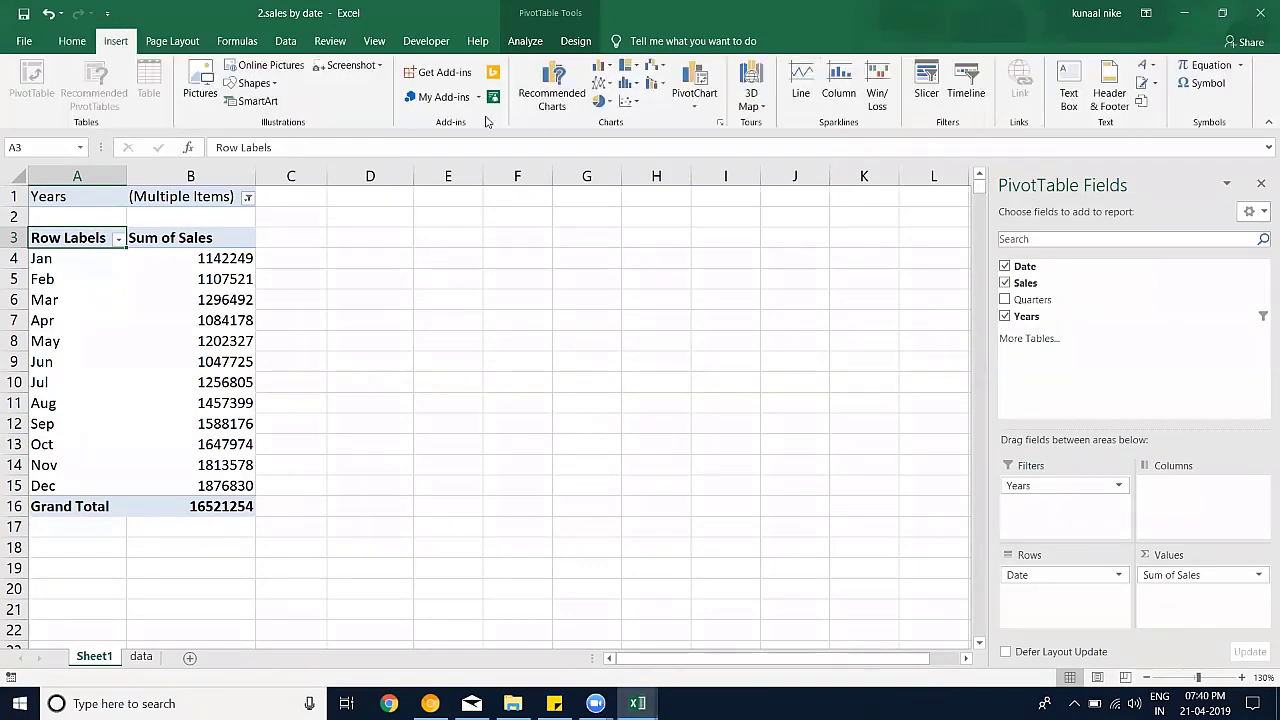
left_click(602, 86)
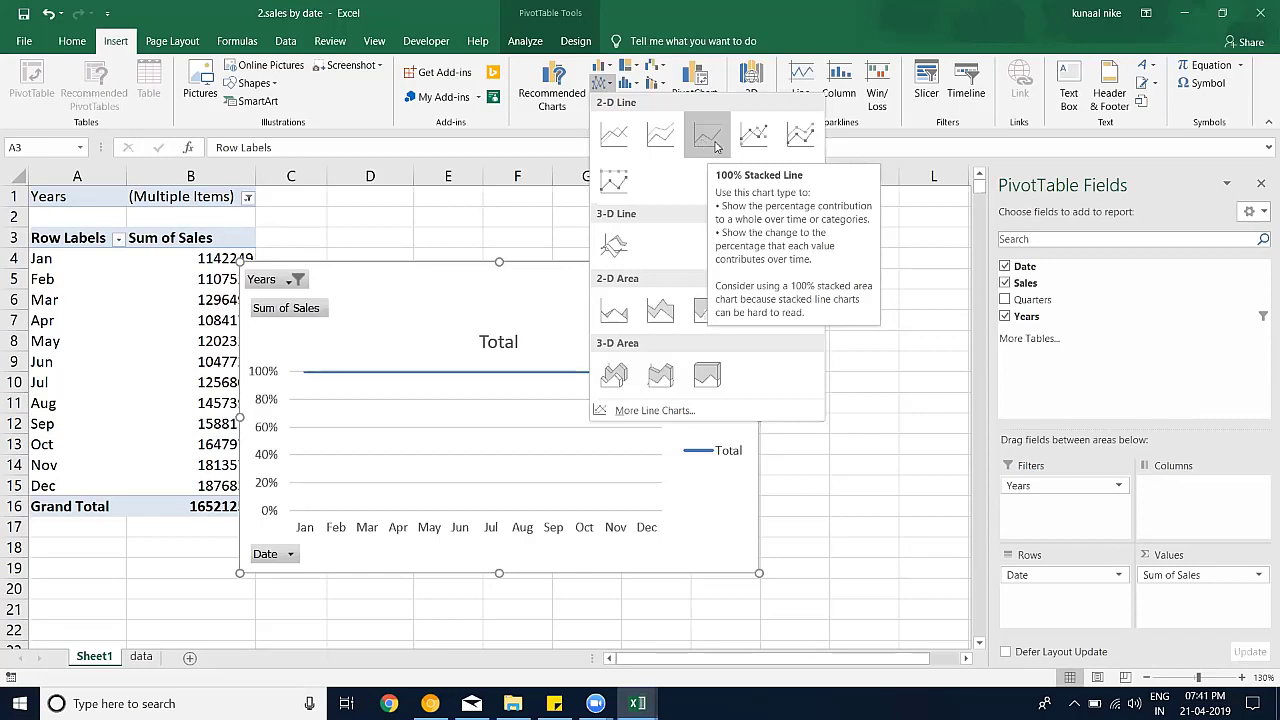
left_click(493, 300)
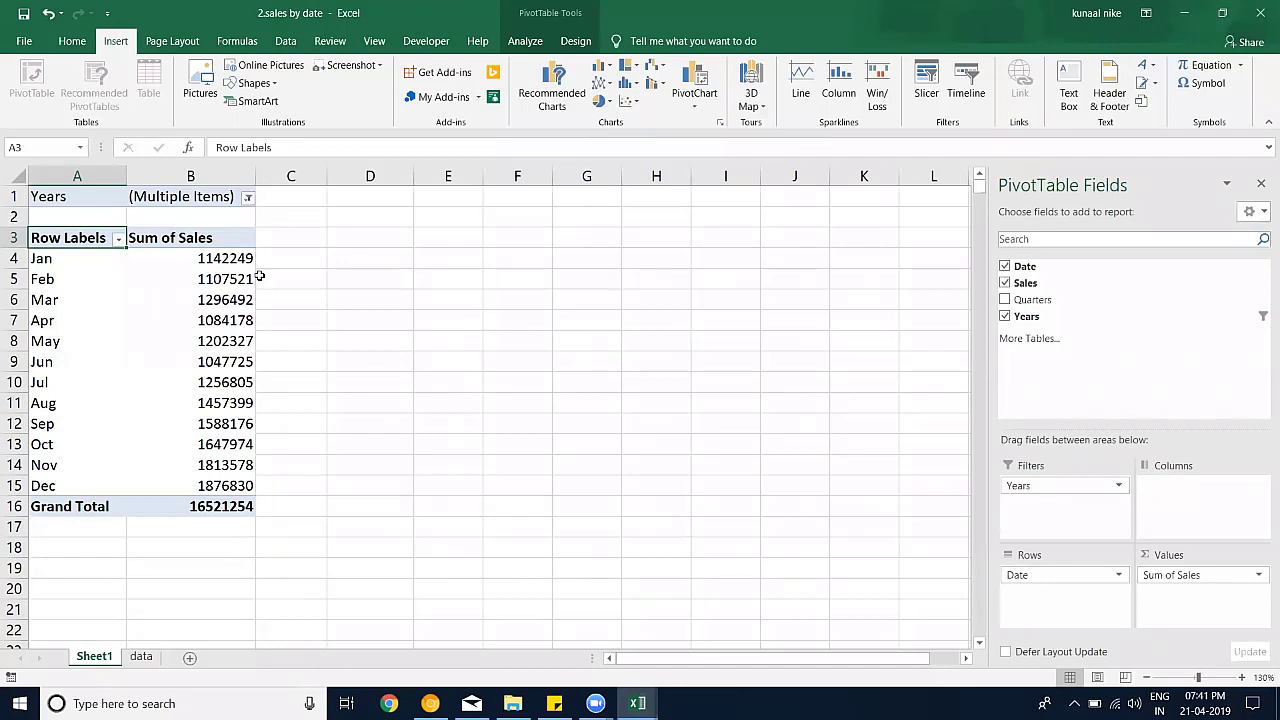
left_click(224, 259)
mouse_move(224, 259)
left_mouse_down()
mouse_move(210, 502)
mouse_move(207, 485)
left_mouse_up()
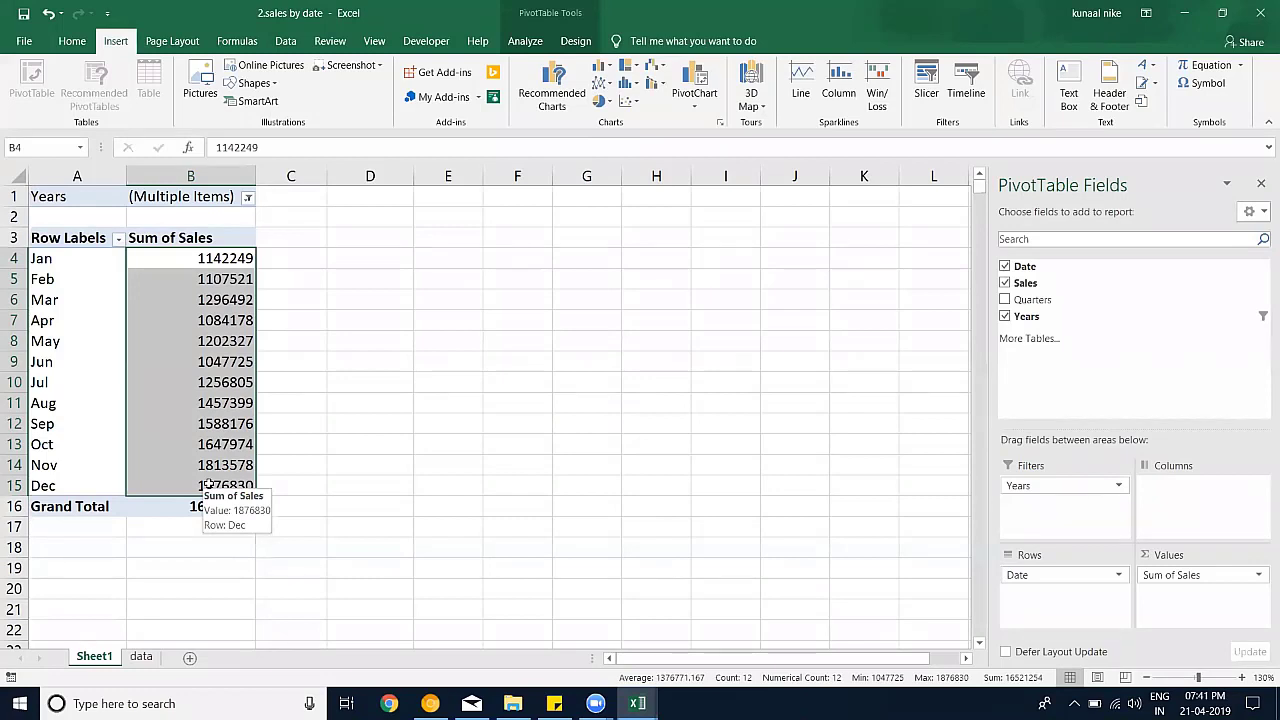
Select cell B8, confirm the Years filter still holds 2008 and 2009, and show PivotTable Analyze.
left_click(242, 338)
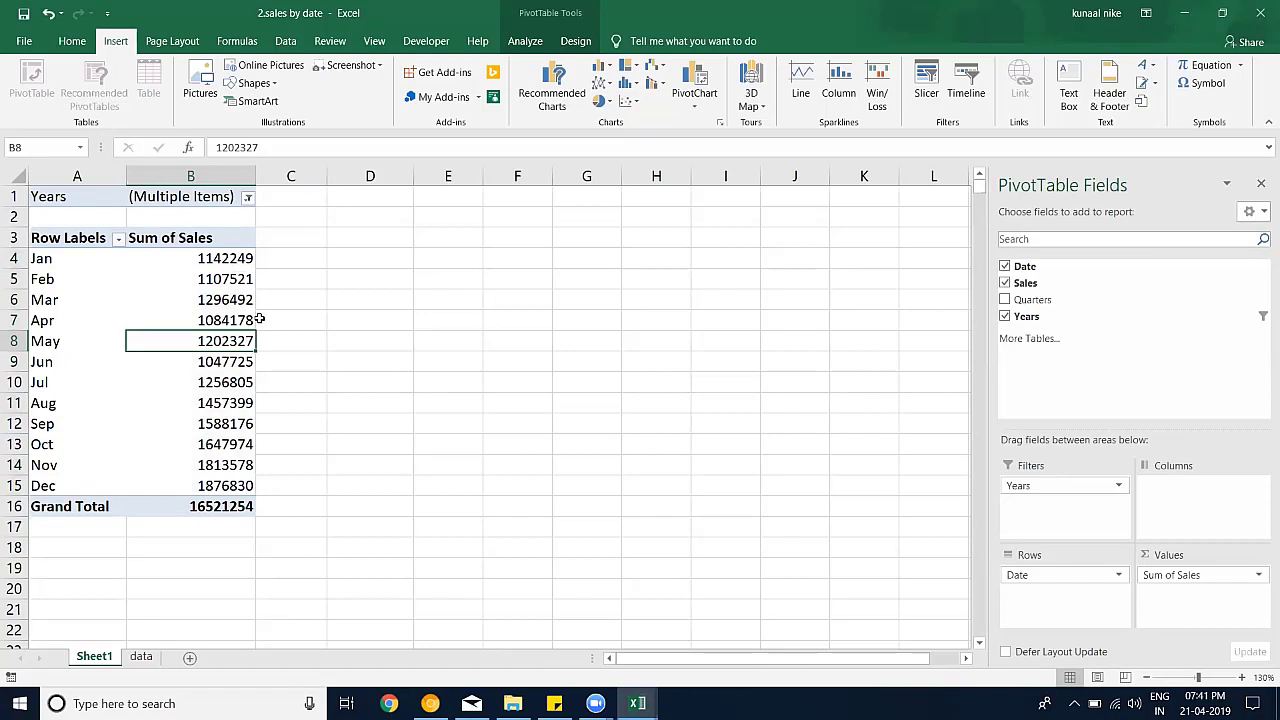
left_click(248, 197)
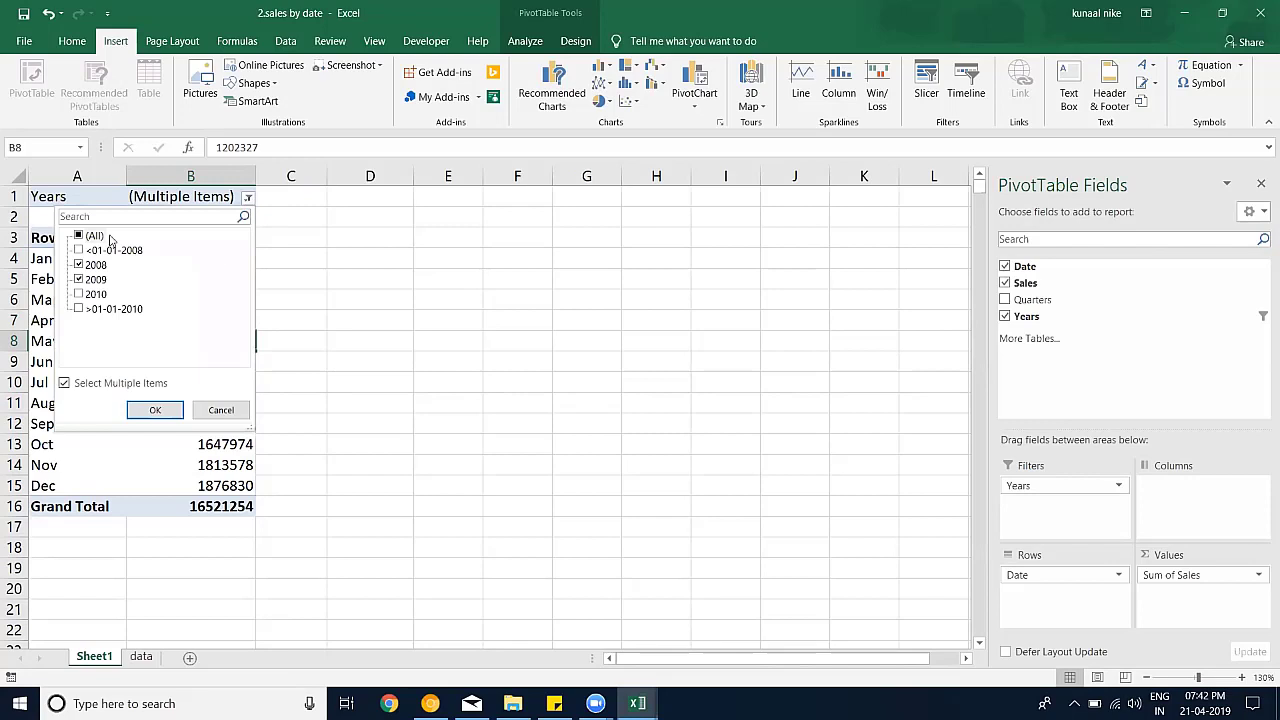
left_click(209, 406)
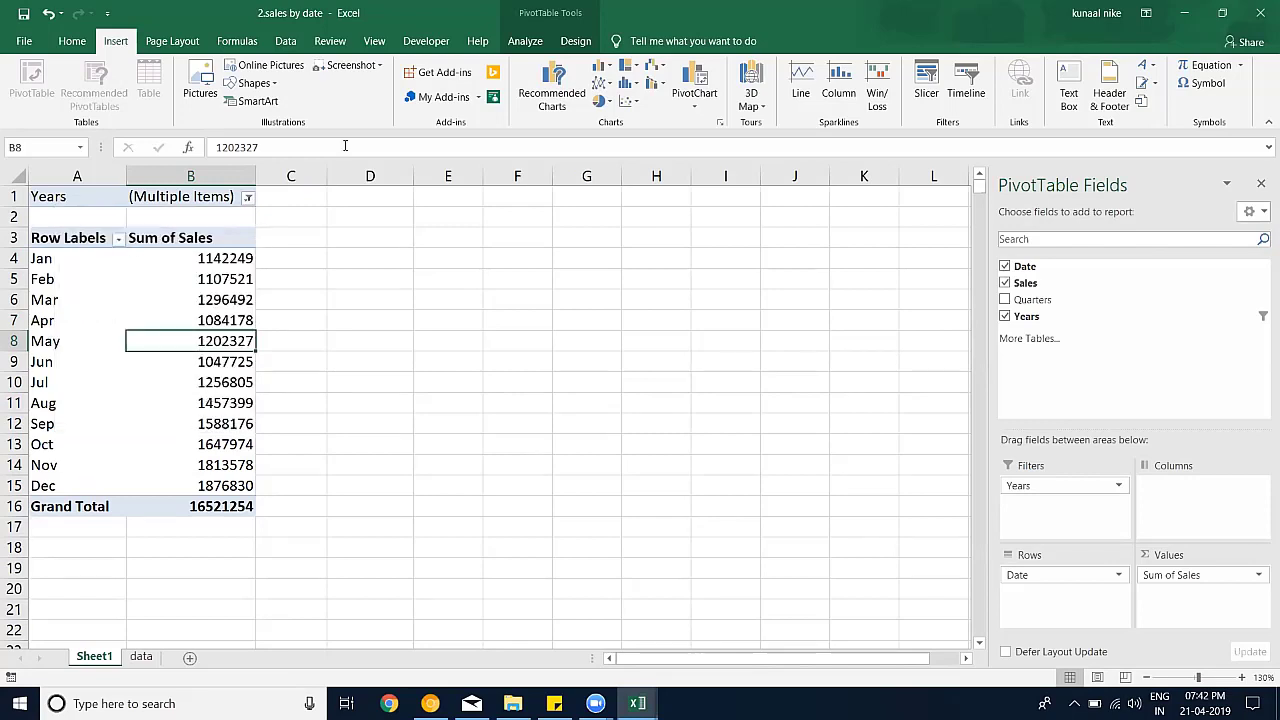
left_click(526, 41)
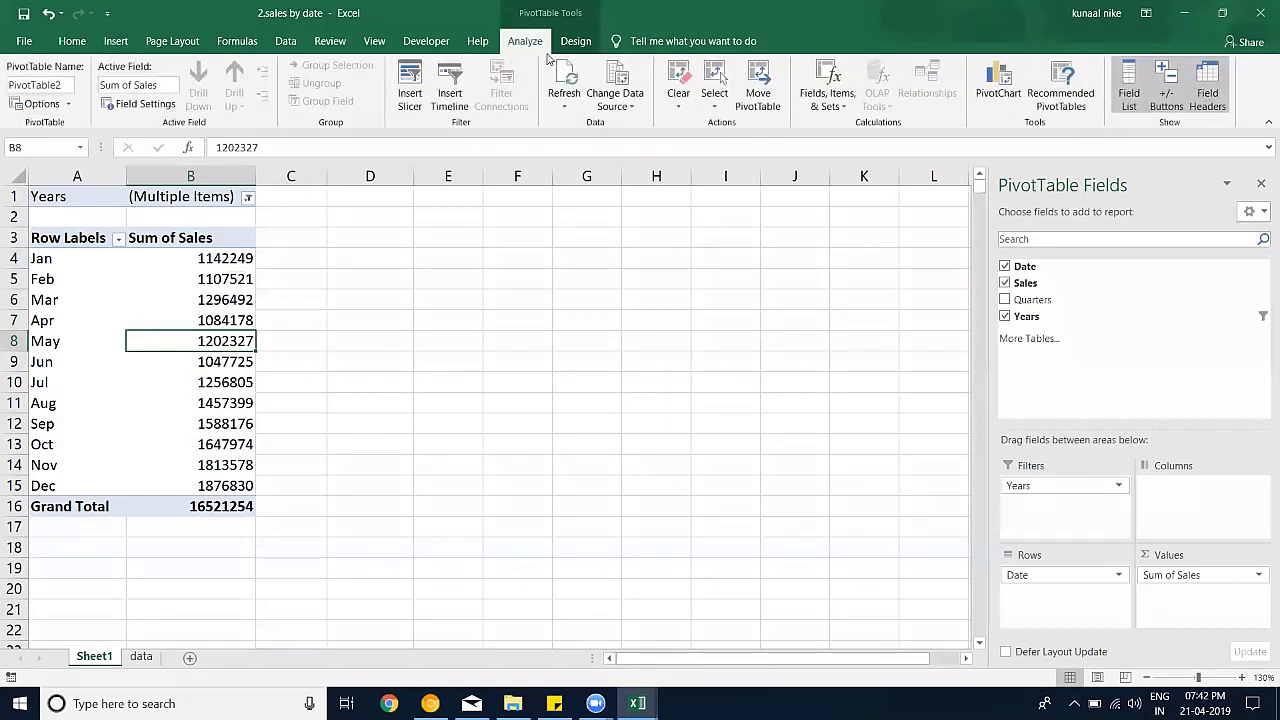
Create one pivot sheet per year with Show Report Filter Pages on Years.
left_click(70, 106)
left_click(85, 144)
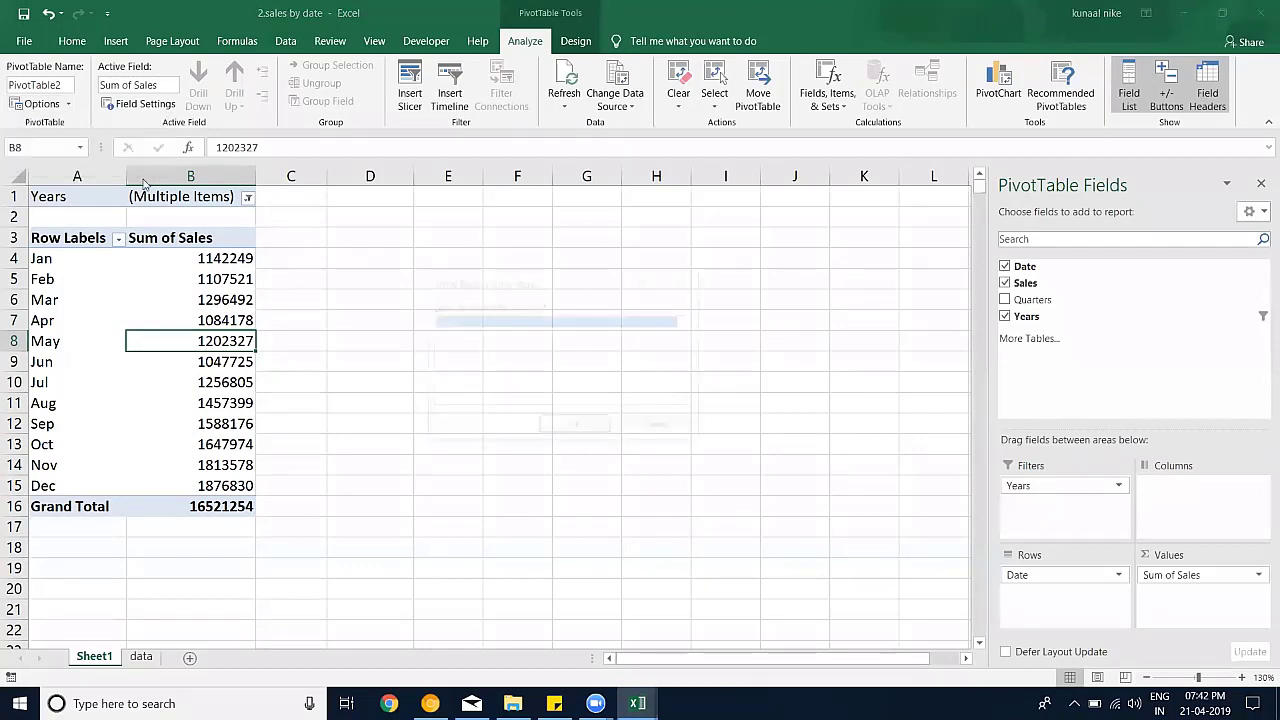
left_click_drag(453, 283, 405, 277)
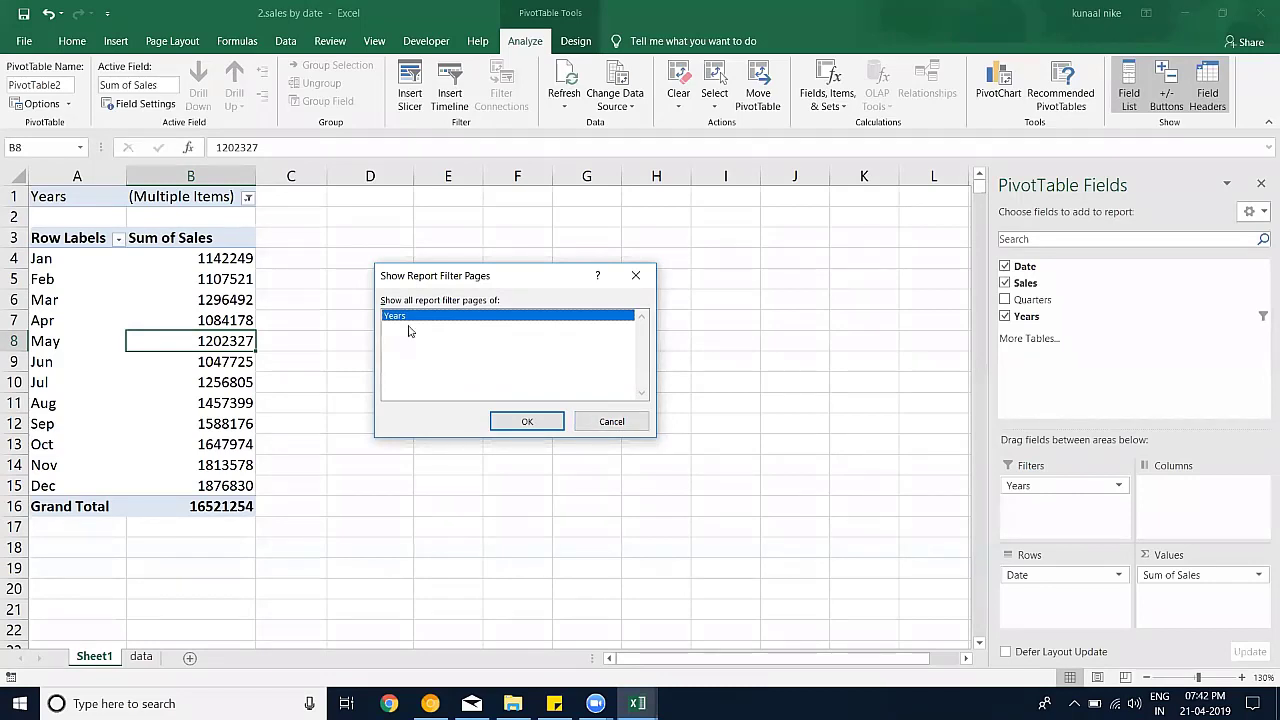
left_click(527, 423)
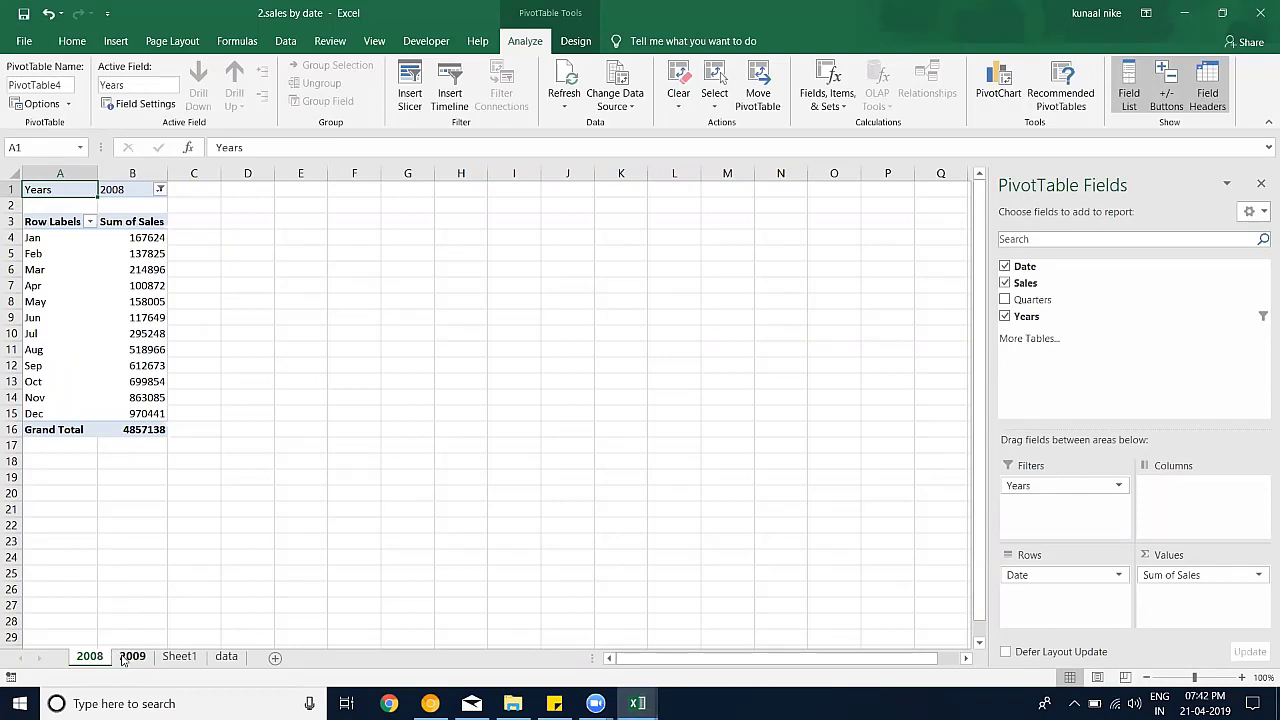
Review the new 2009 sheet, then return to Sheet1 and recheck its Years filter.
left_click(140, 656)
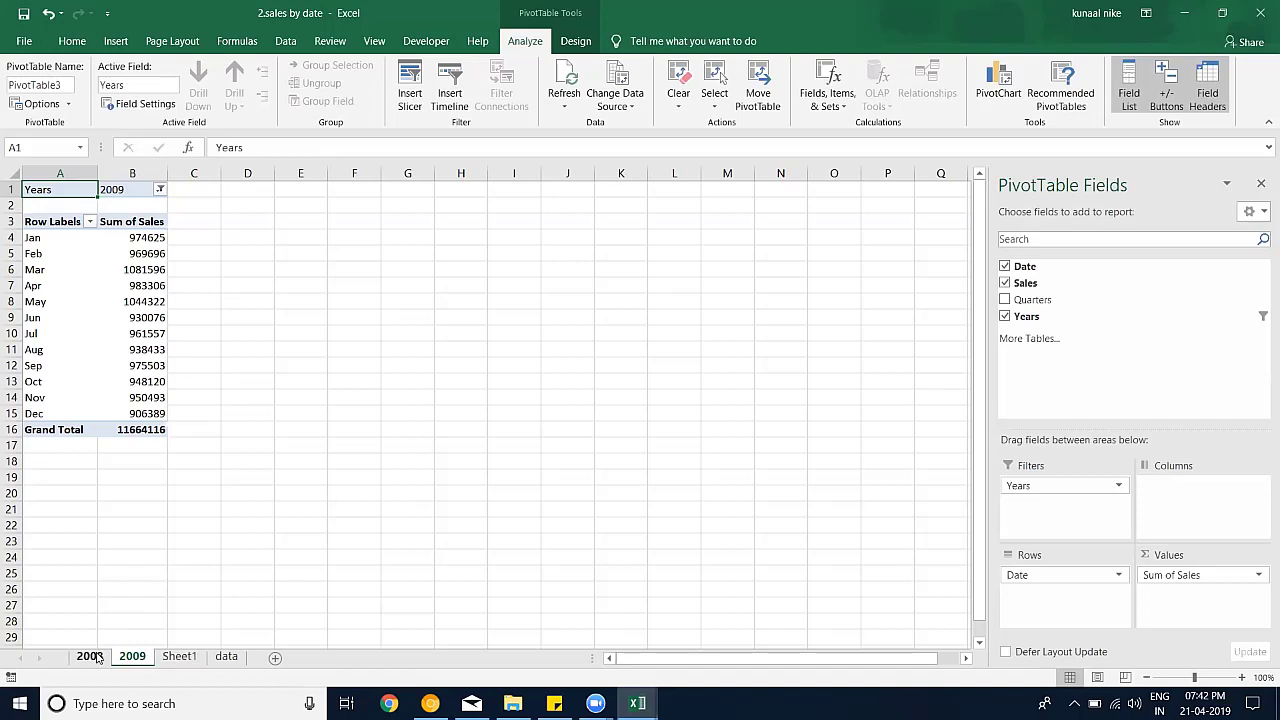
left_click(170, 656)
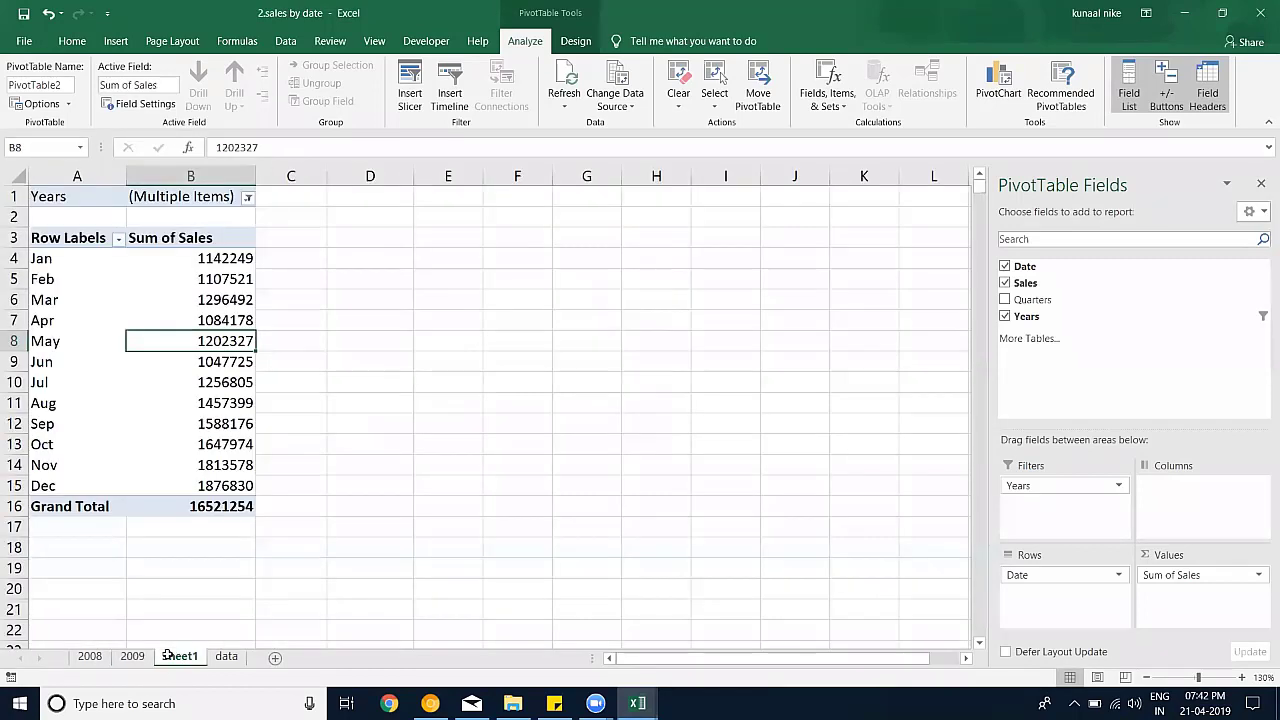
left_click(247, 198)
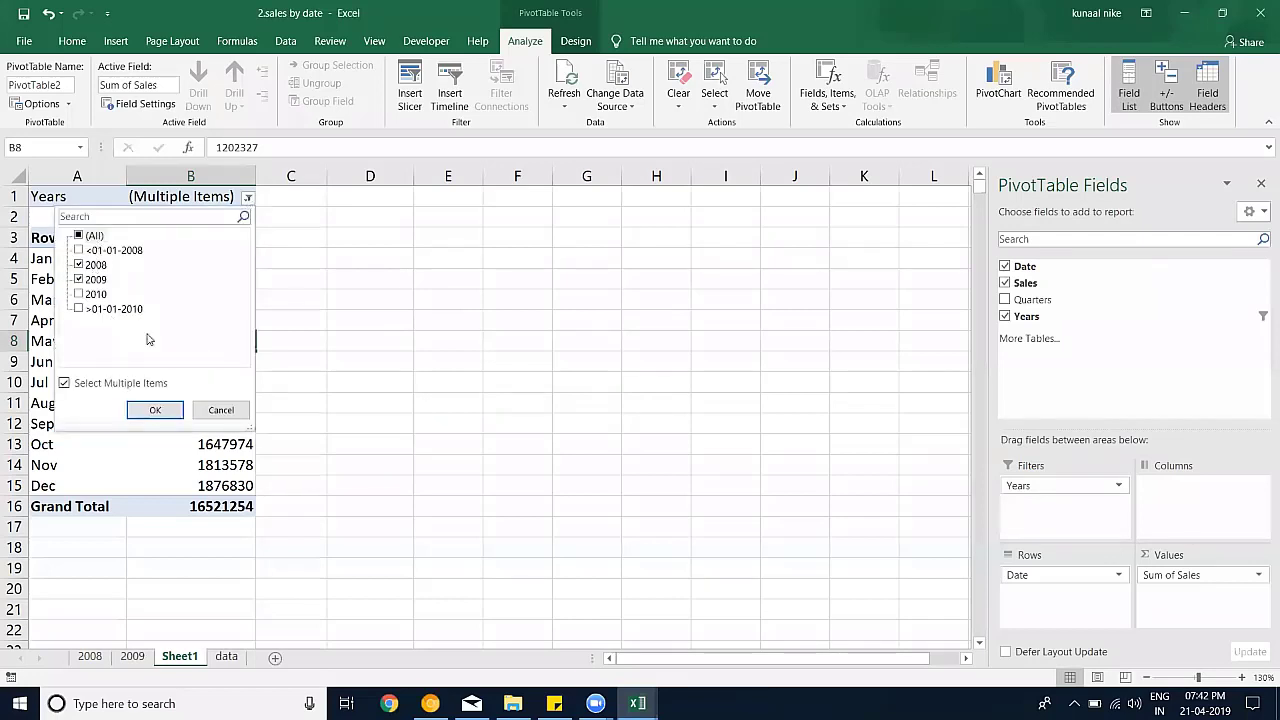
left_click(214, 410)
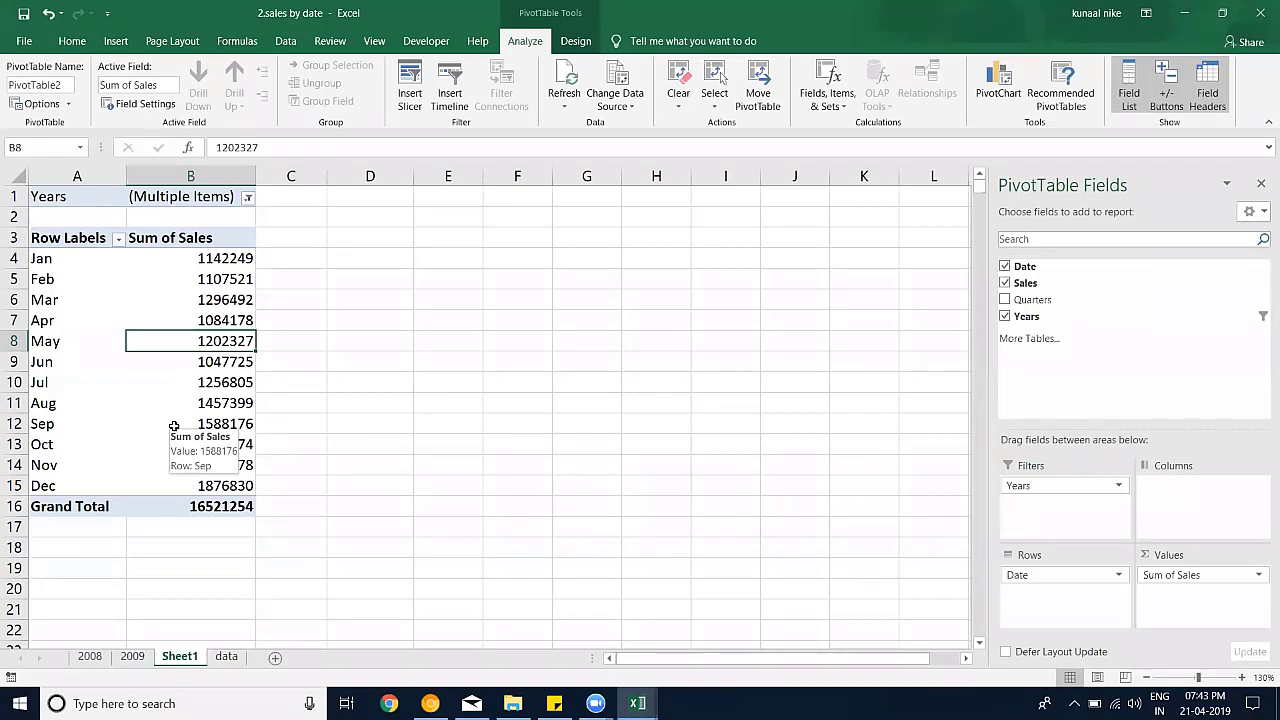
Delete the grouped 2008 and 2009 sheets.
left_click(89, 656)
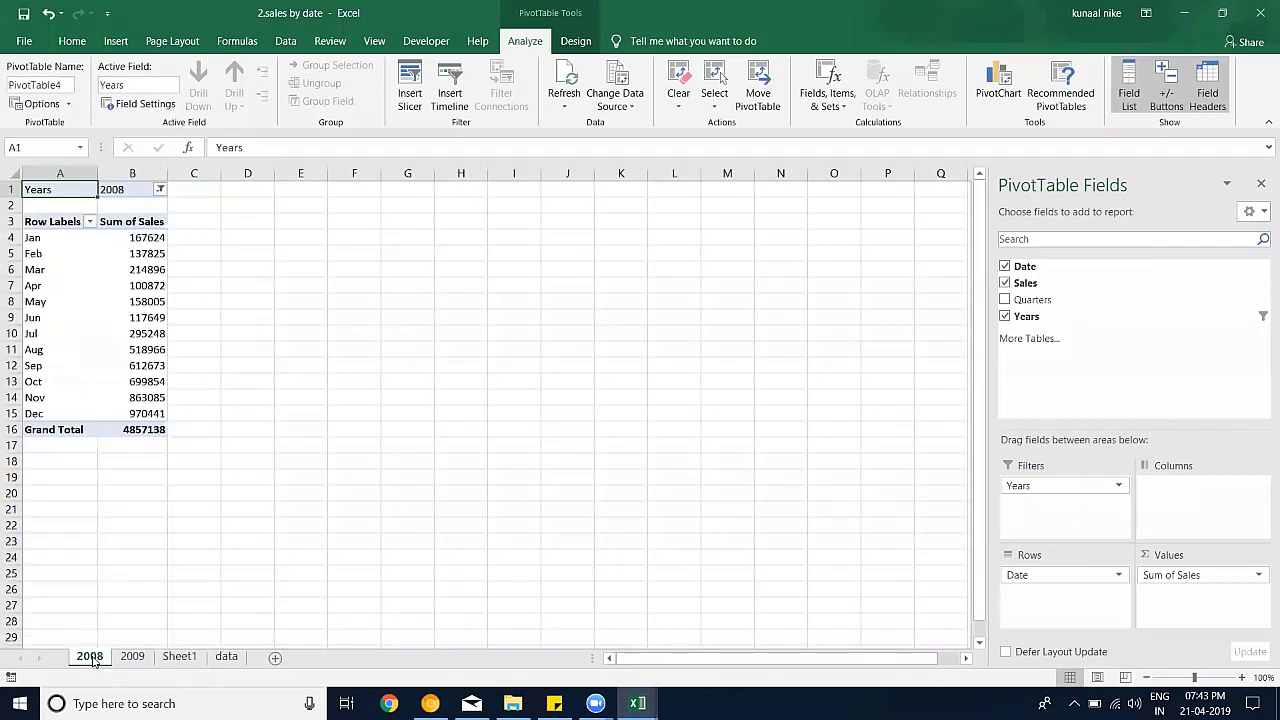
left_click(132, 656, "ctrl")
right_click(125, 660)
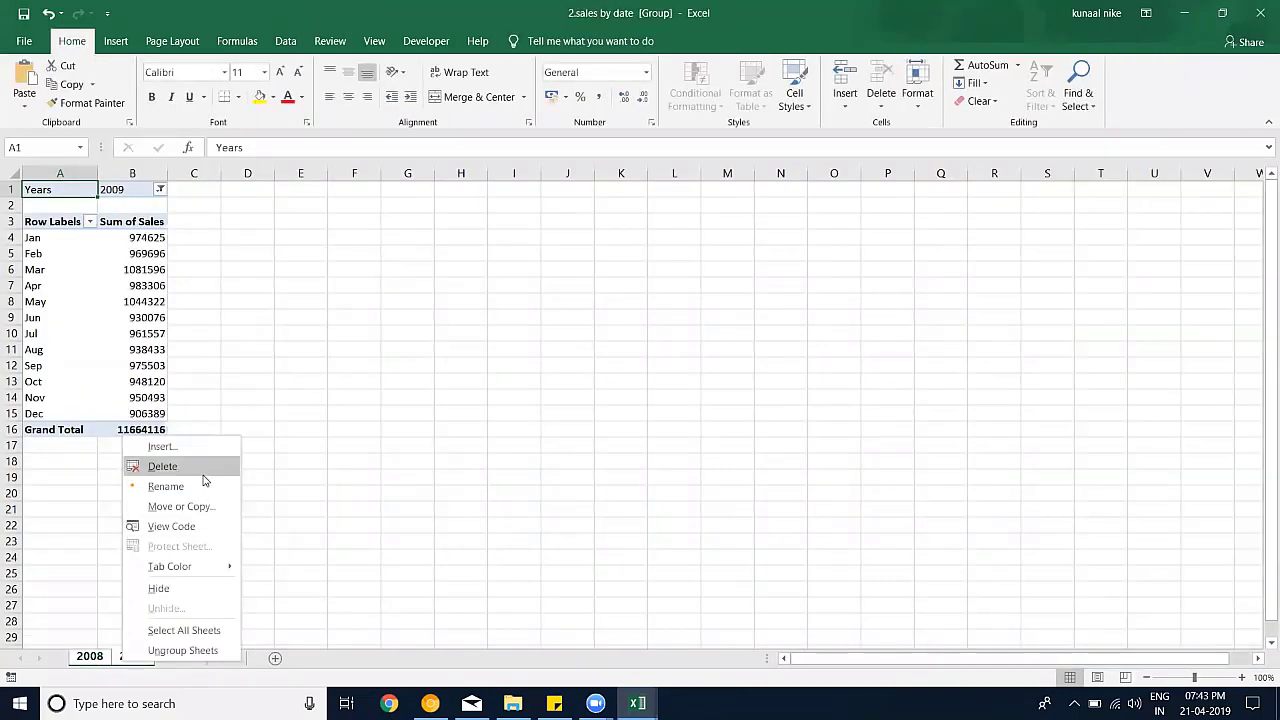
left_click(165, 467)
key("Return")
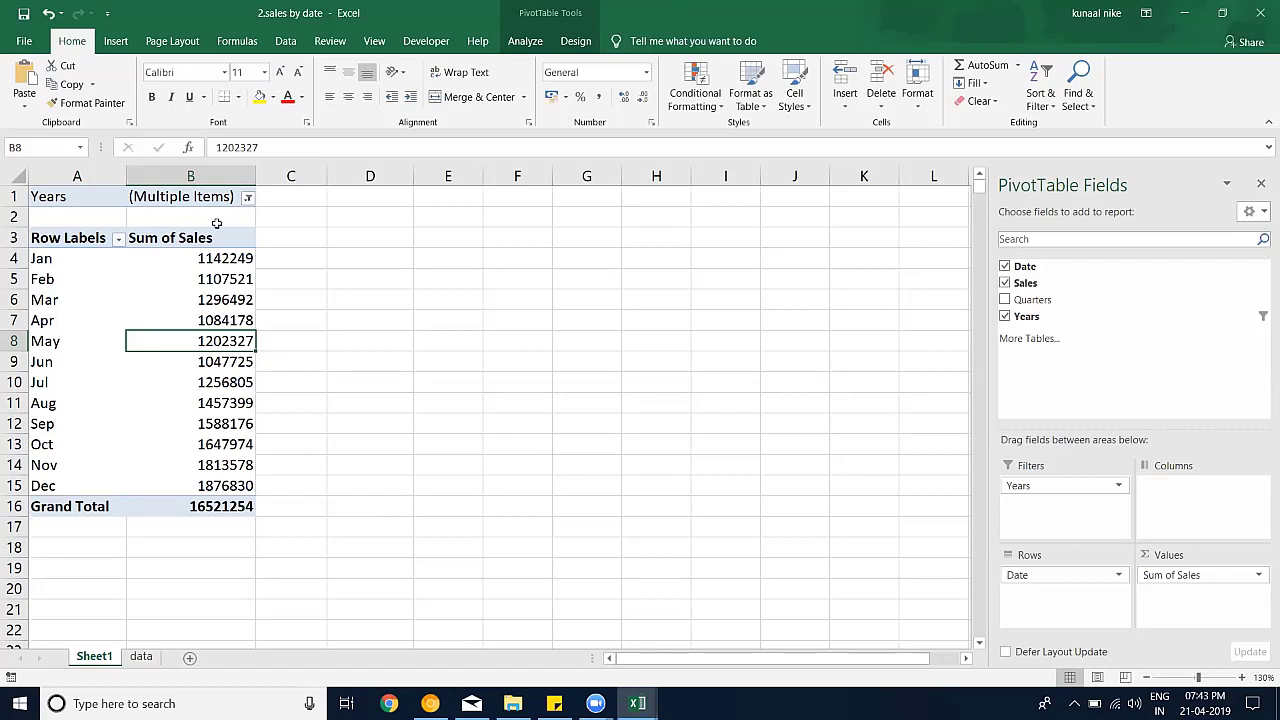
Recheck the Years filter, select February's sales in B5, and show PivotTable Analyze.
left_click(247, 197)
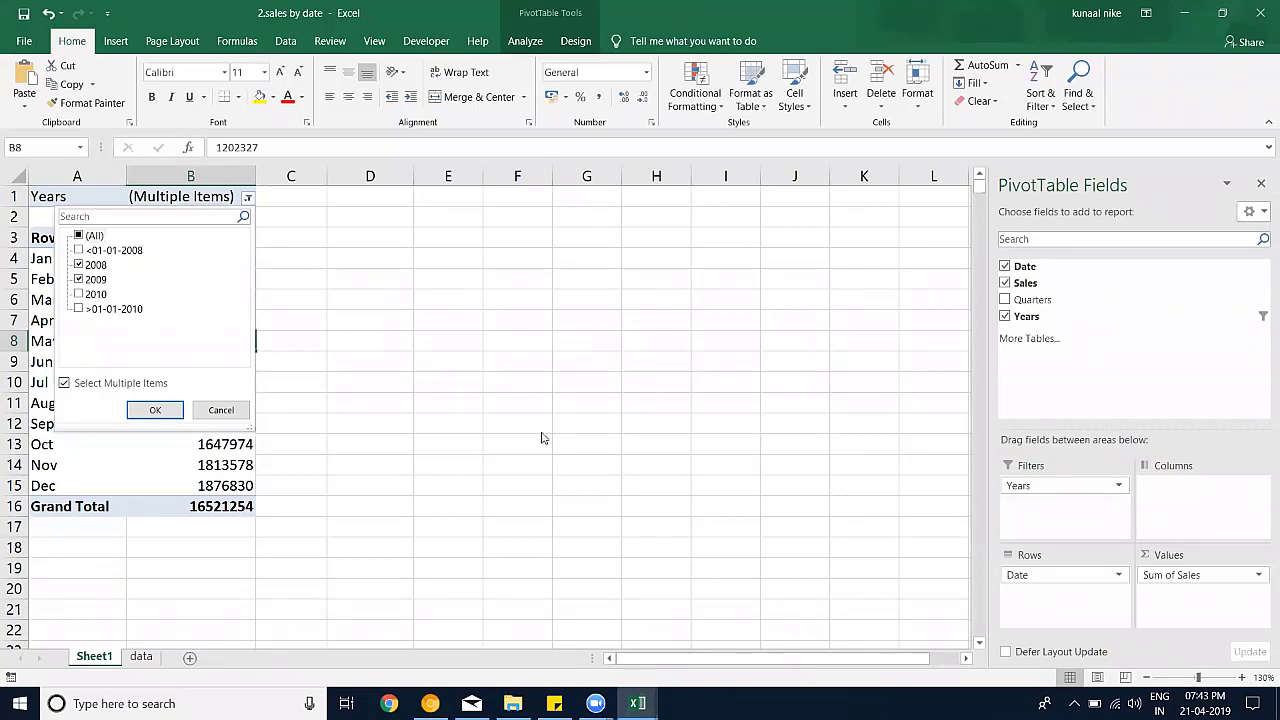
left_click(459, 398)
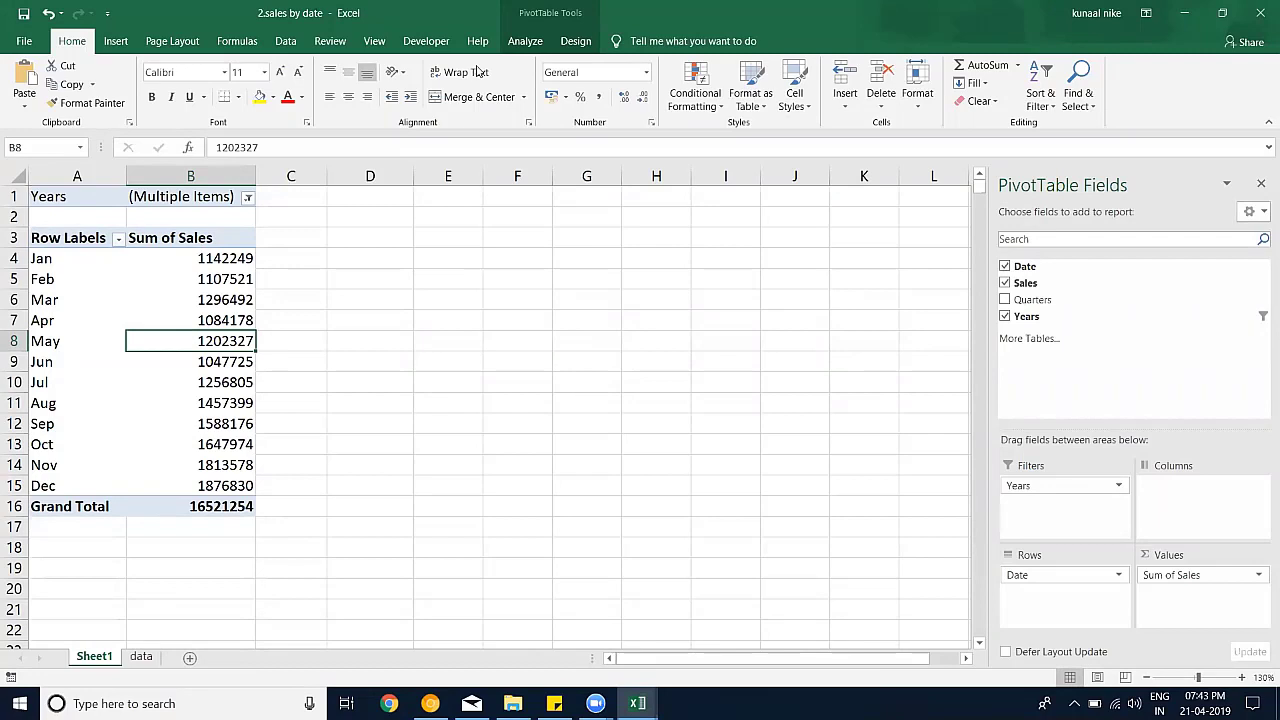
left_click(240, 279)
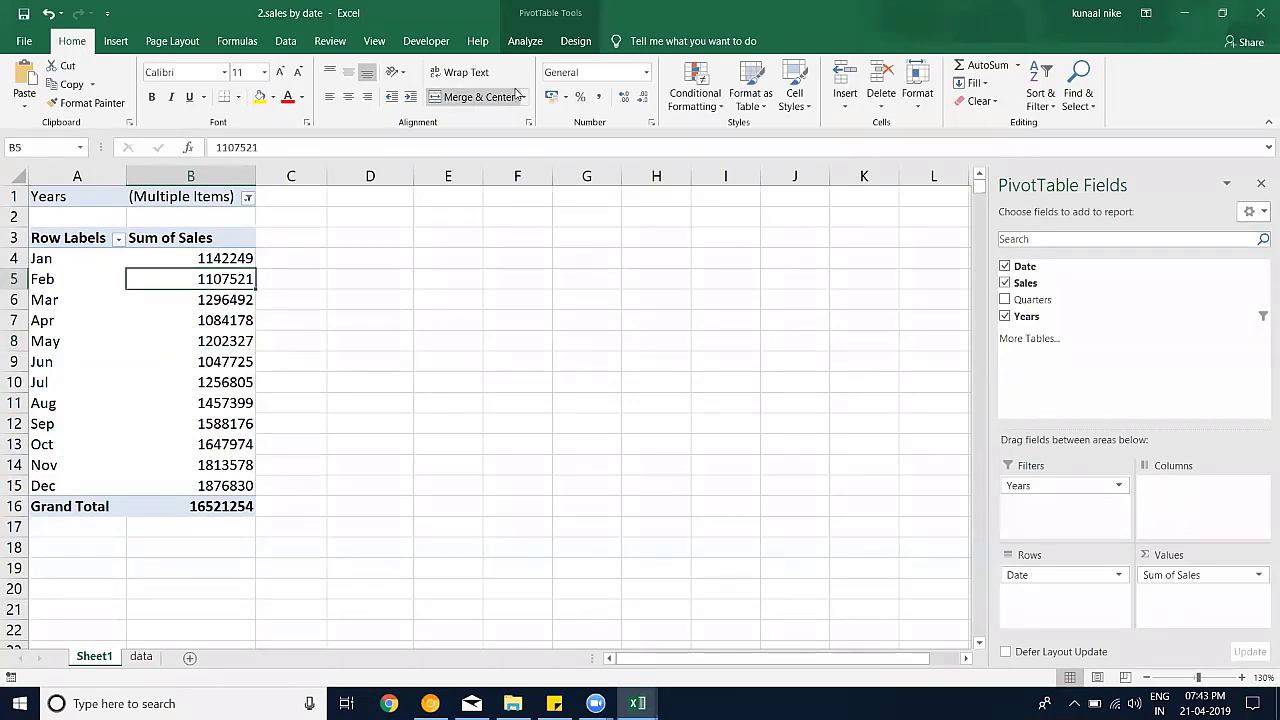
left_click(525, 41)
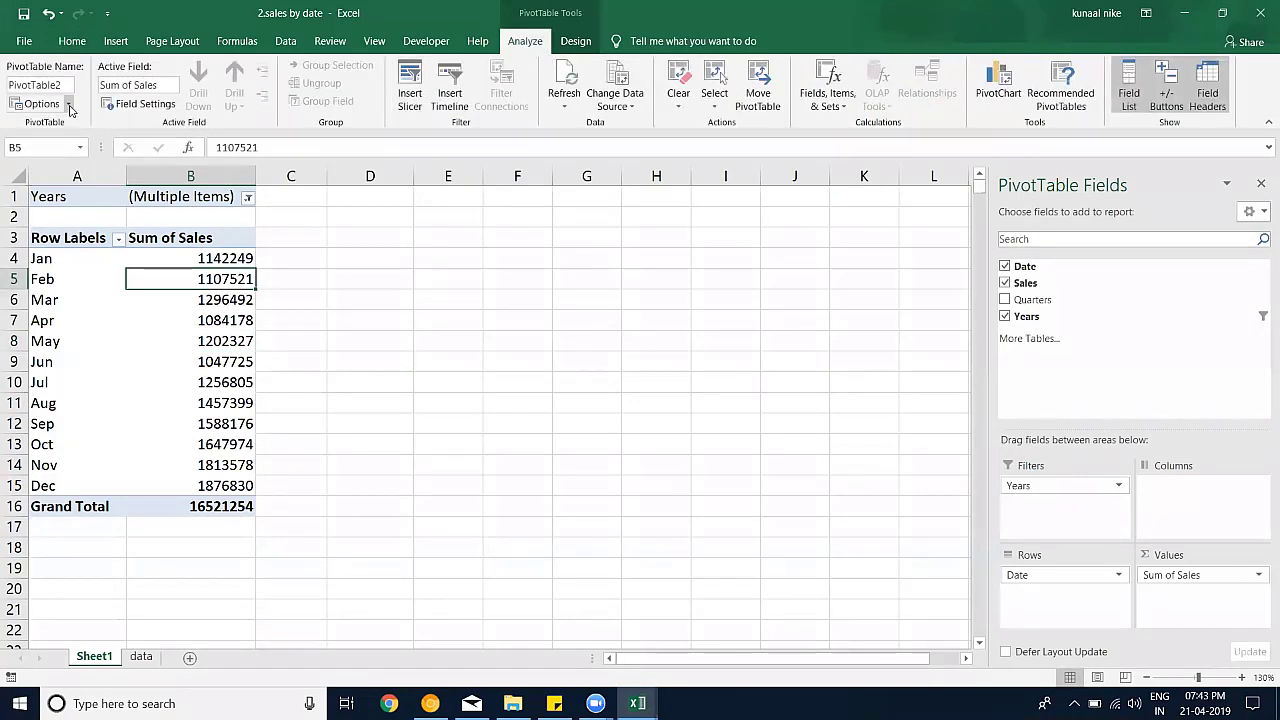
Regenerate the 2008 and 2009 sheets from Years filter pages, then drop Years from the 2008 pivot's filters.
left_click(68, 105)
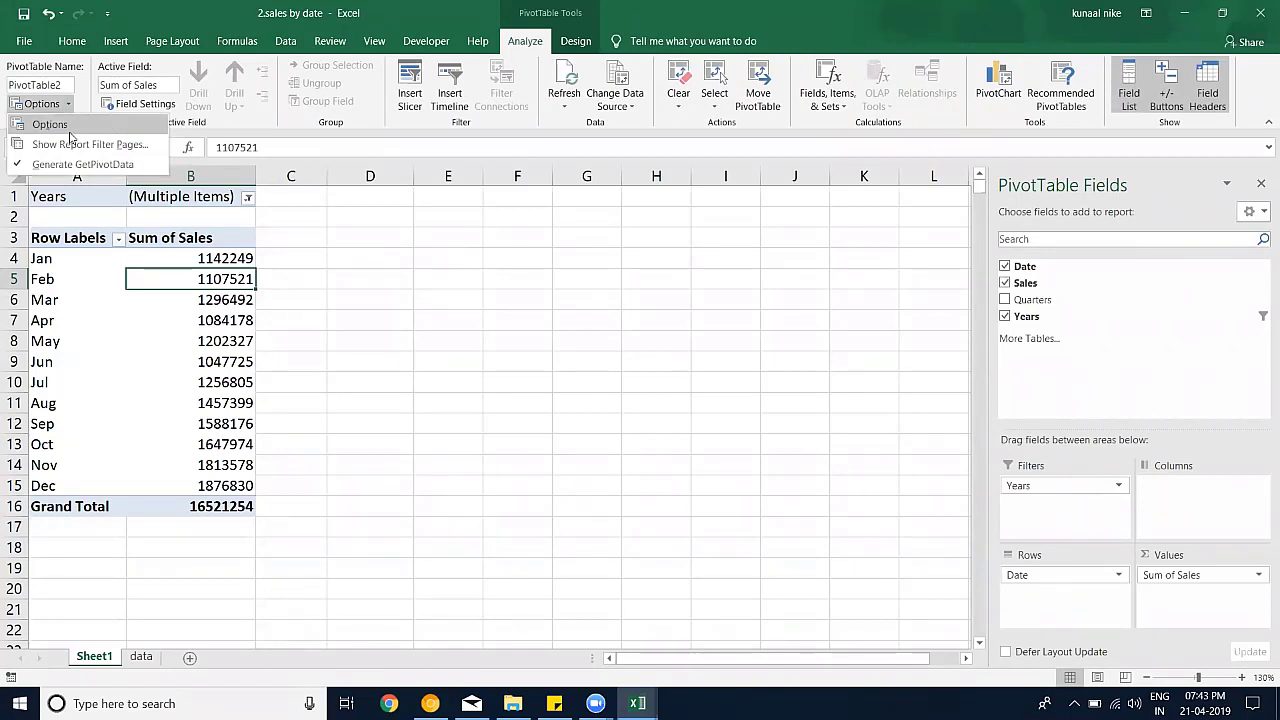
left_click(72, 146)
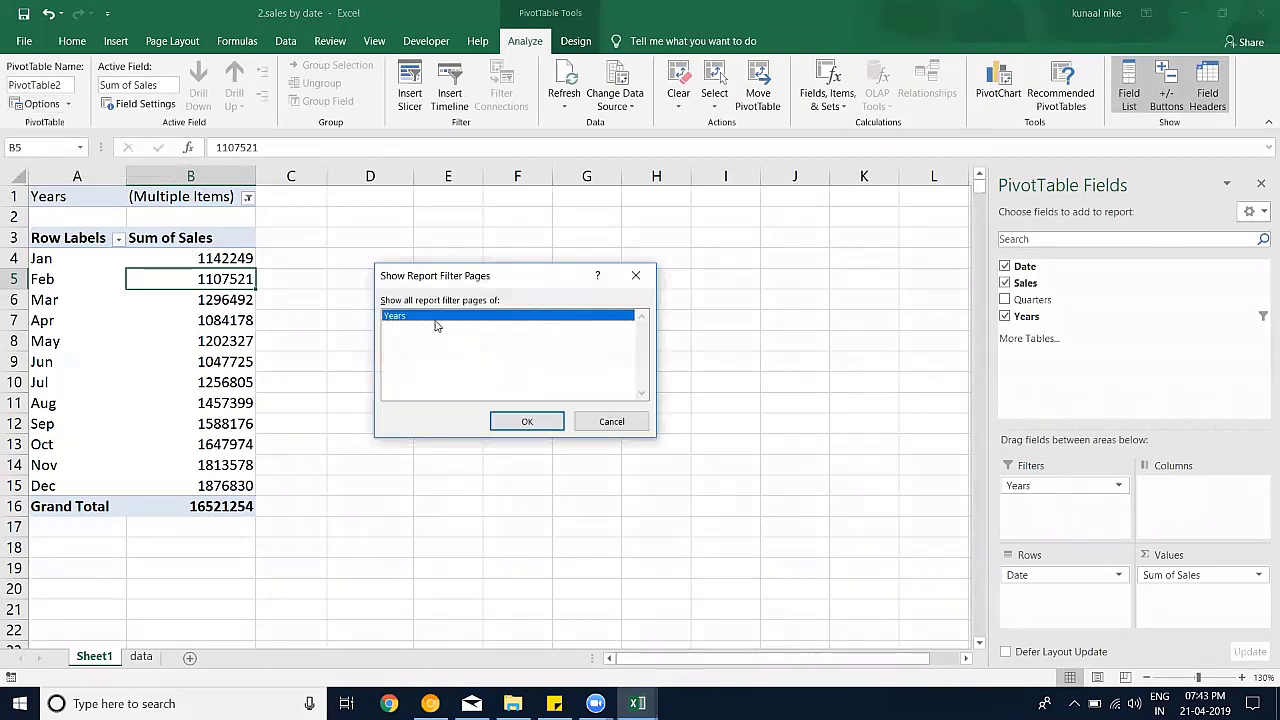
left_click(530, 421)
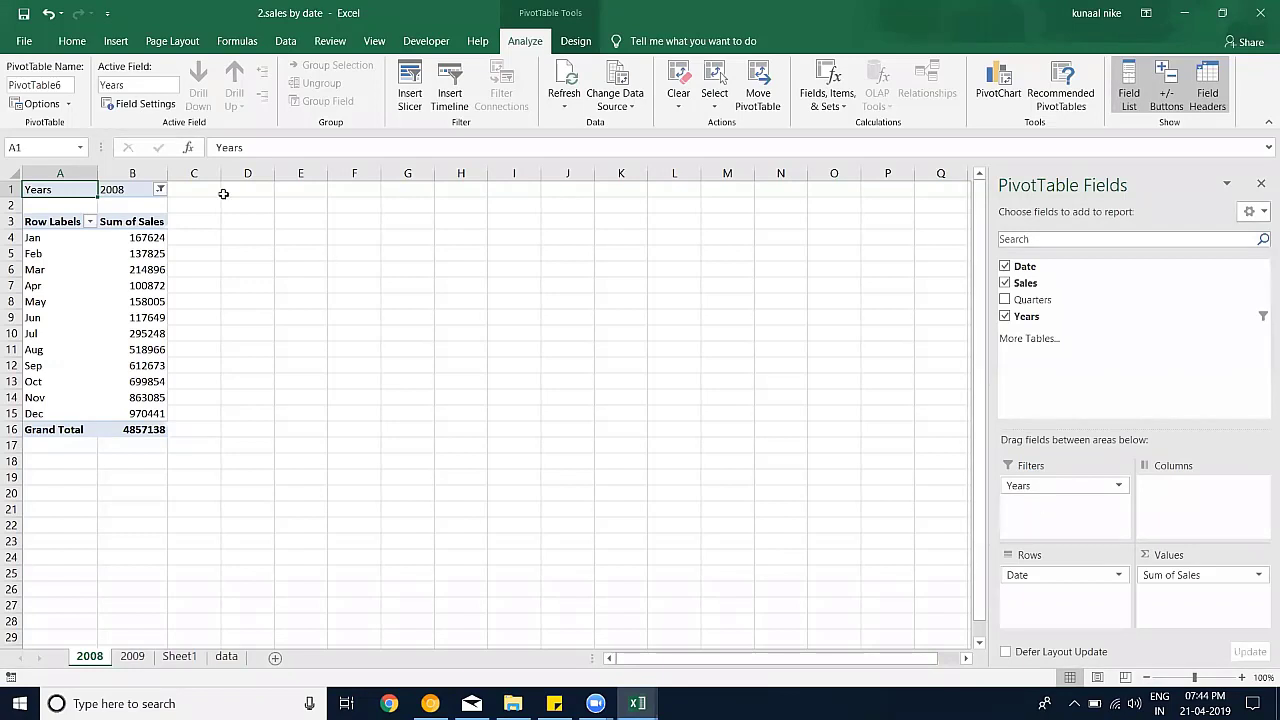
left_click(1069, 488)
left_click_drag(1069, 488, 1100, 394)
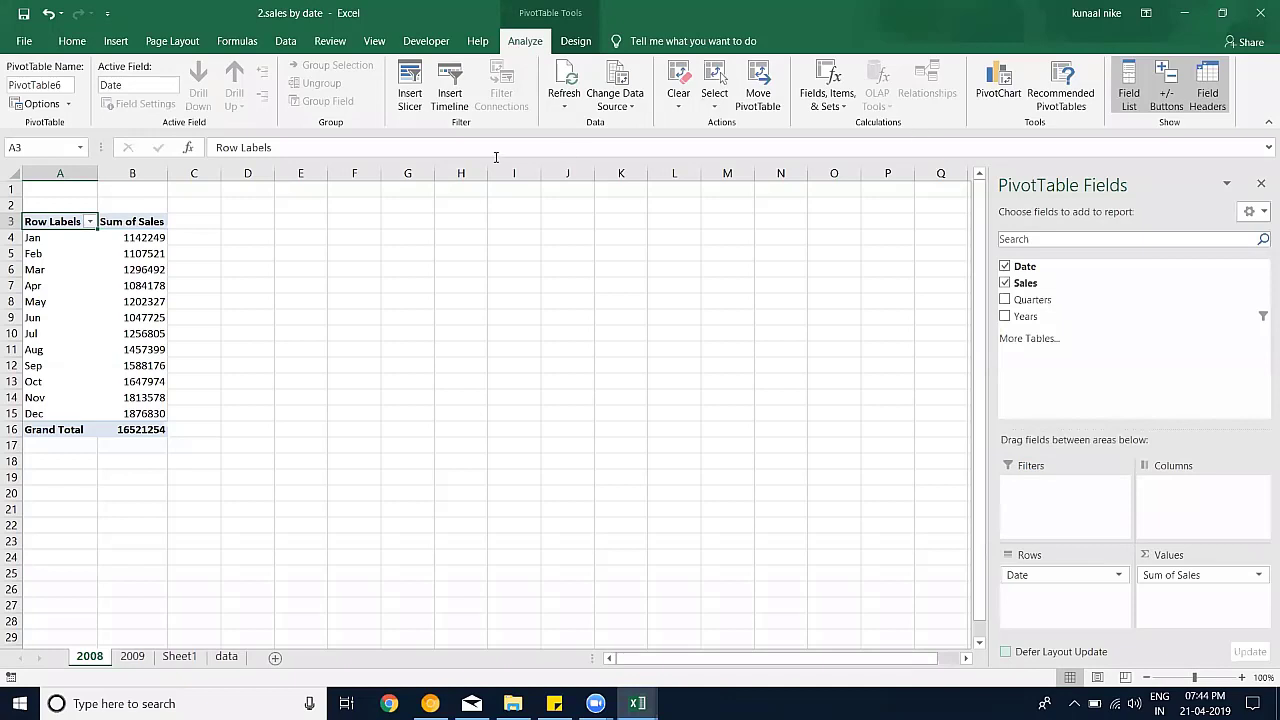
Insert Years, Quarters and Date slicers for the 2008 pivot.
left_click(412, 112)
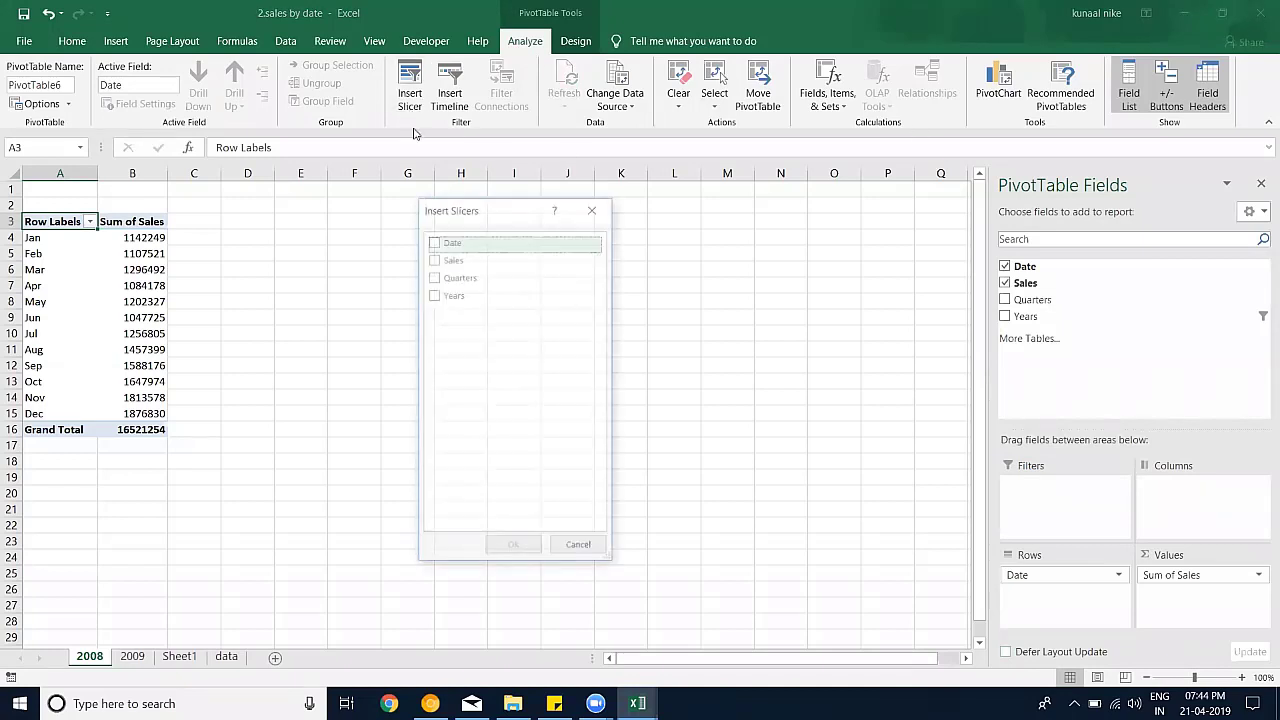
left_click_drag(469, 209, 392, 217)
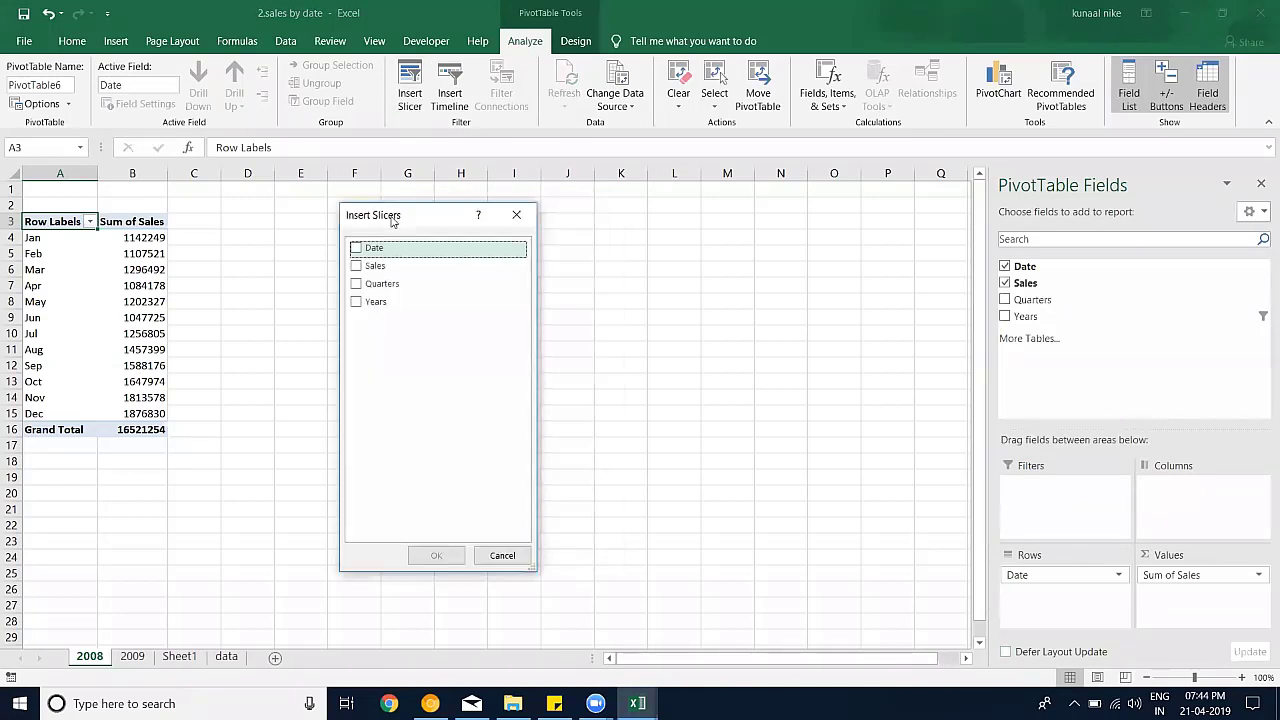
left_click(356, 301)
left_click(356, 284)
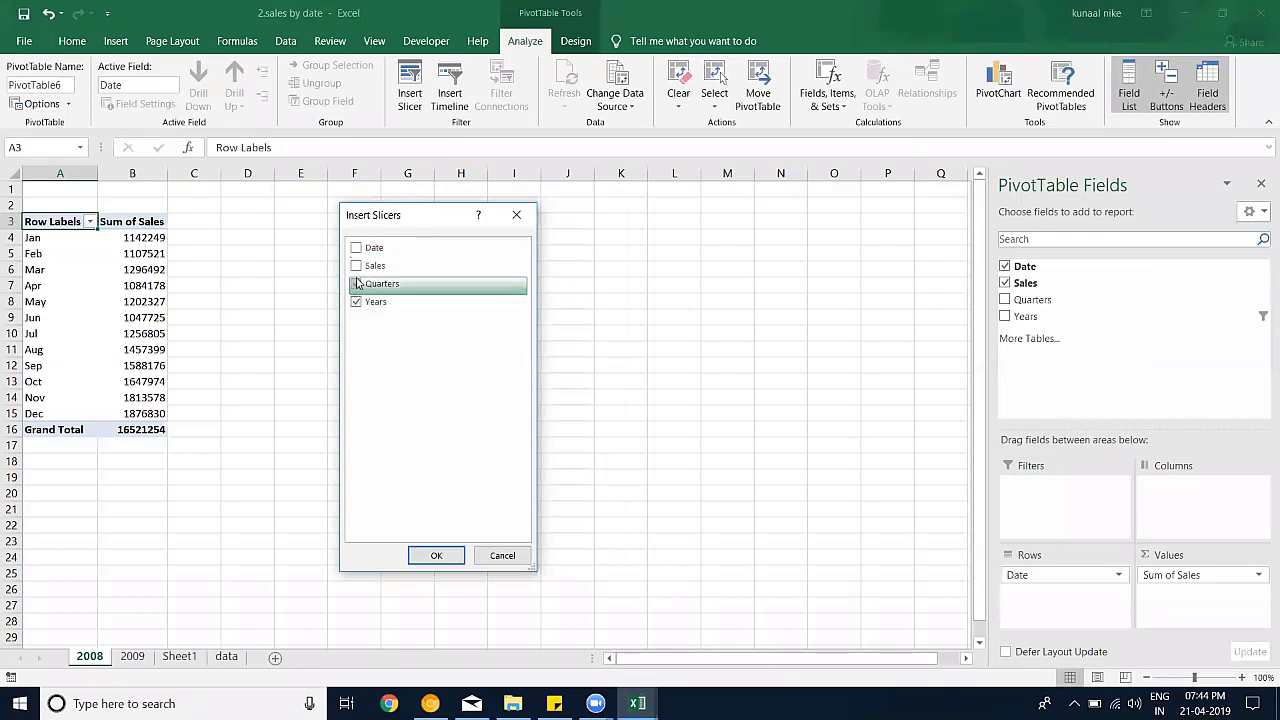
left_click(385, 249)
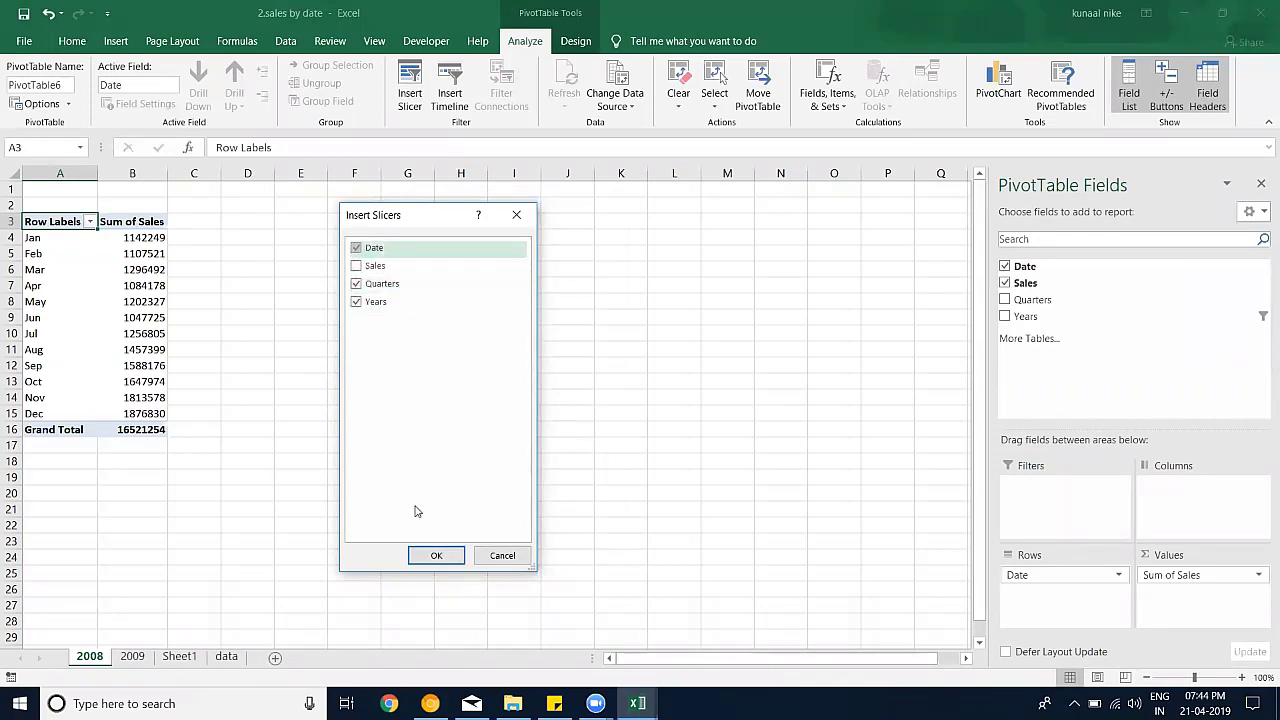
left_click(432, 556)
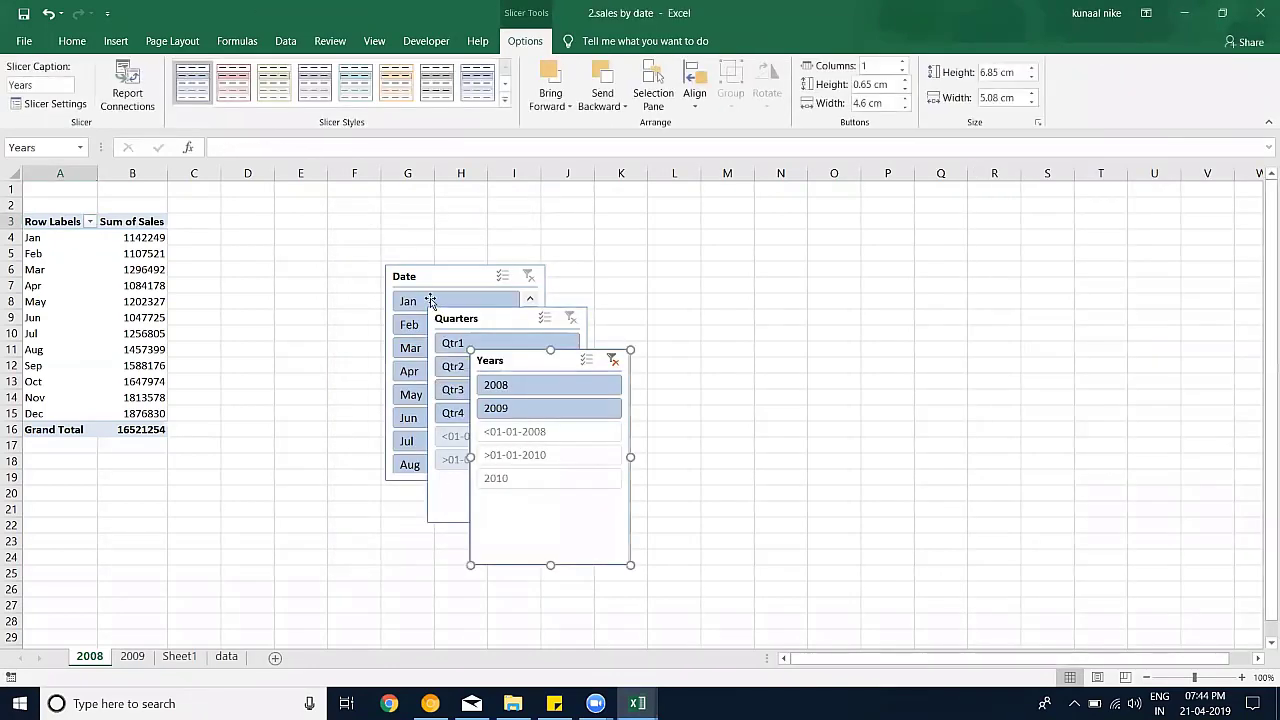
Line up the Date, Quarters and Years slicers in a row beside the pivot.
left_click_drag(425, 278, 255, 255)
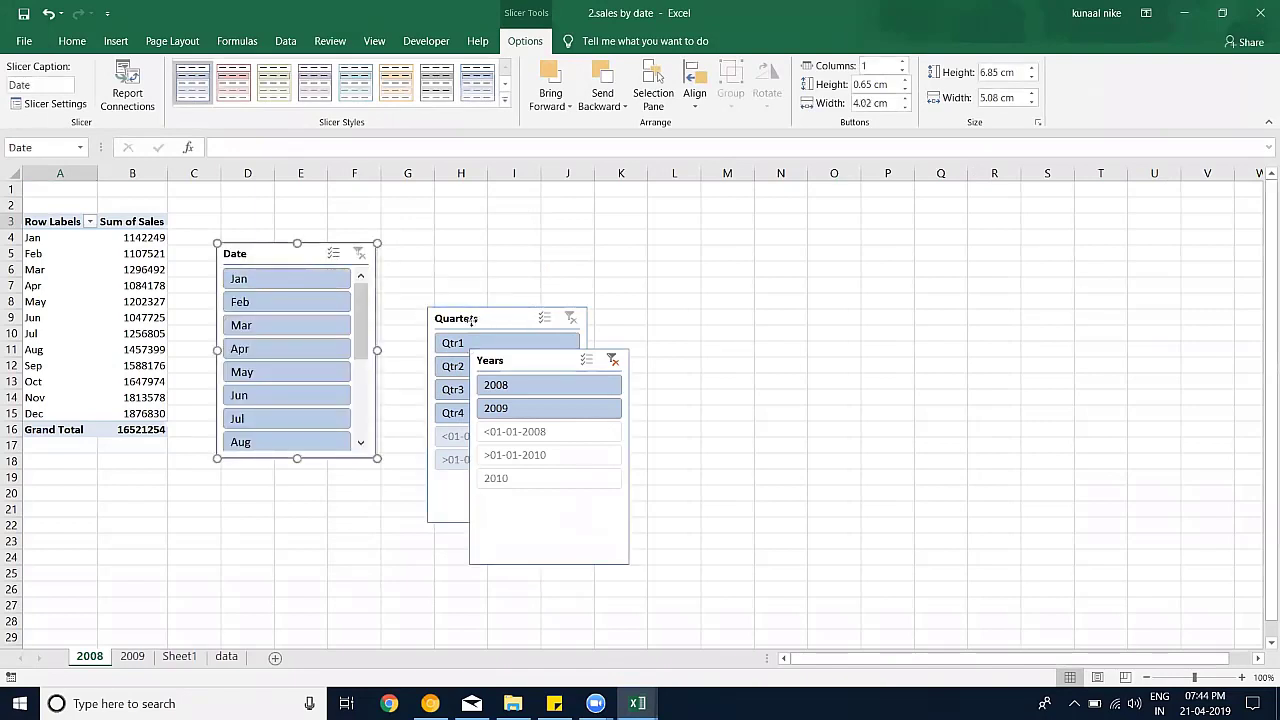
left_click_drag(472, 320, 431, 261)
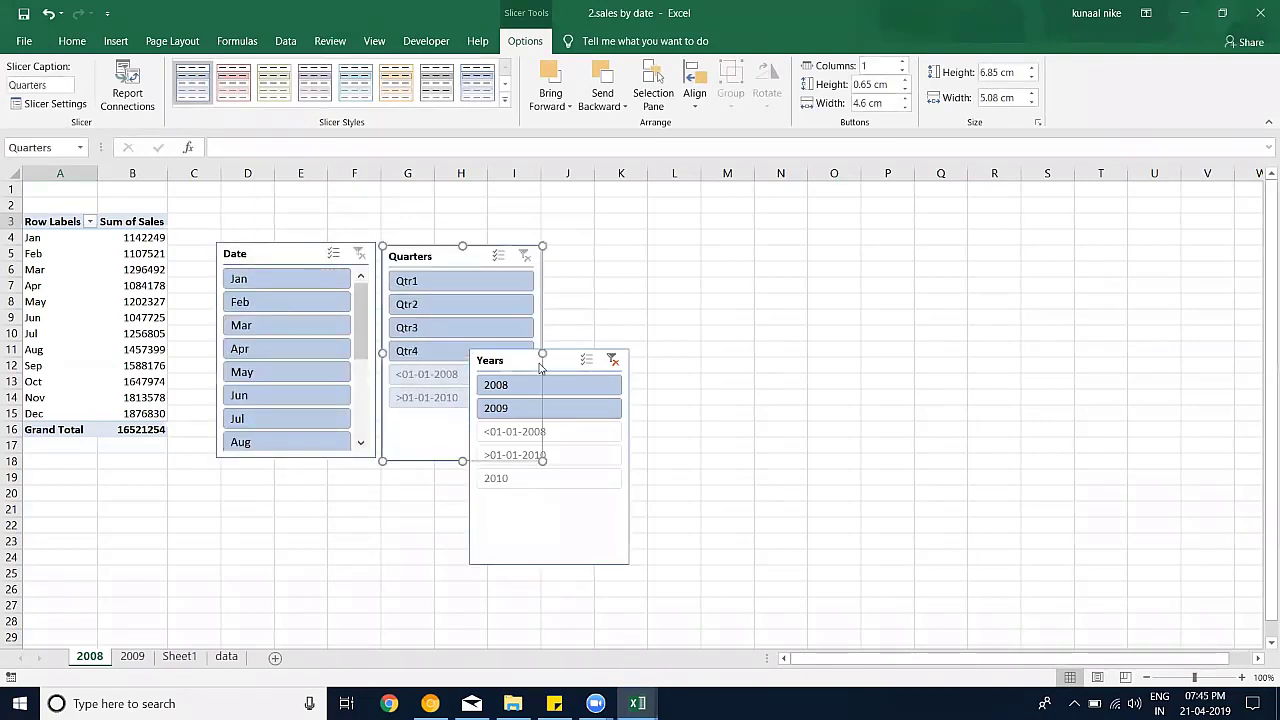
left_click_drag(549, 373, 628, 265)
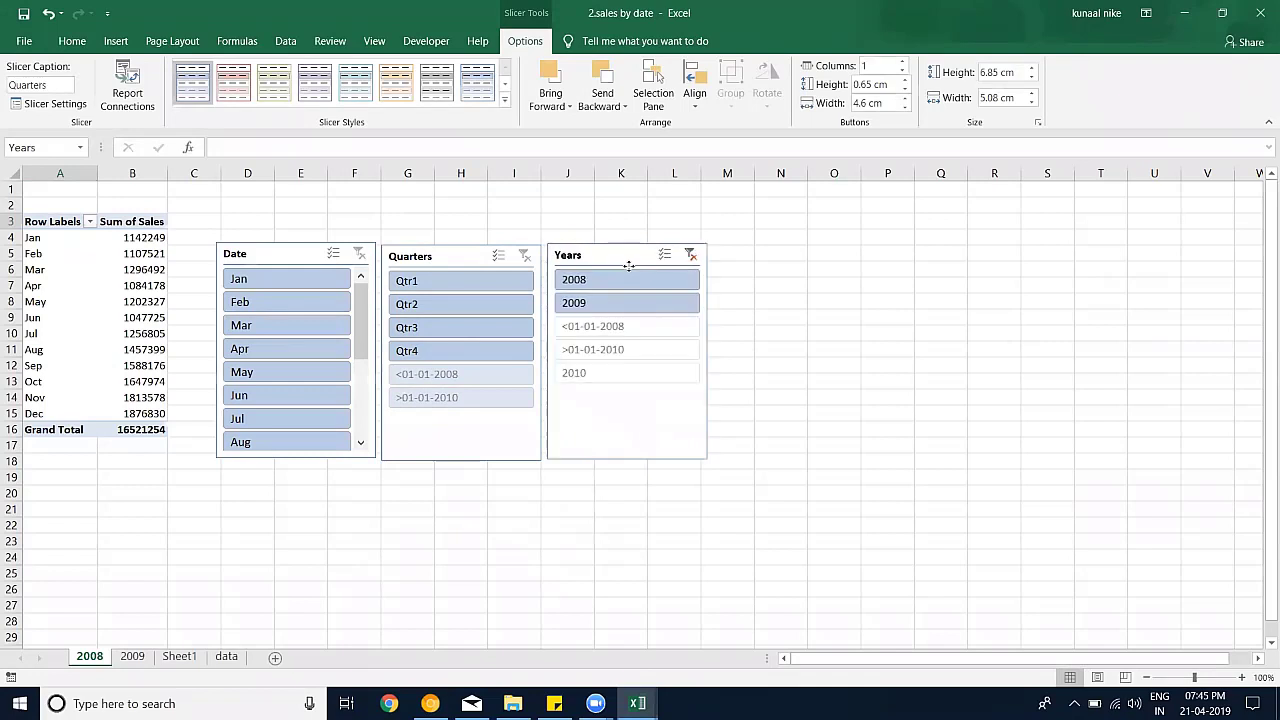
left_click(464, 257)
left_click_drag(464, 257, 458, 257)
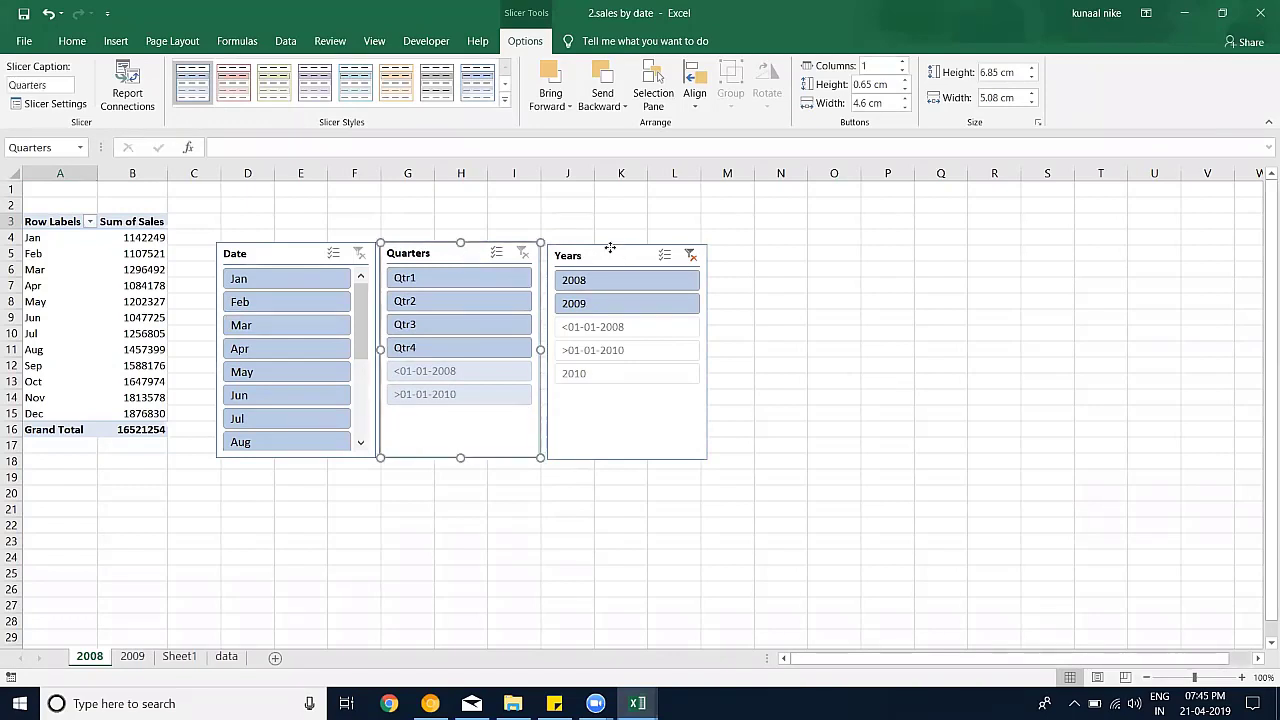
left_click_drag(621, 252, 616, 254)
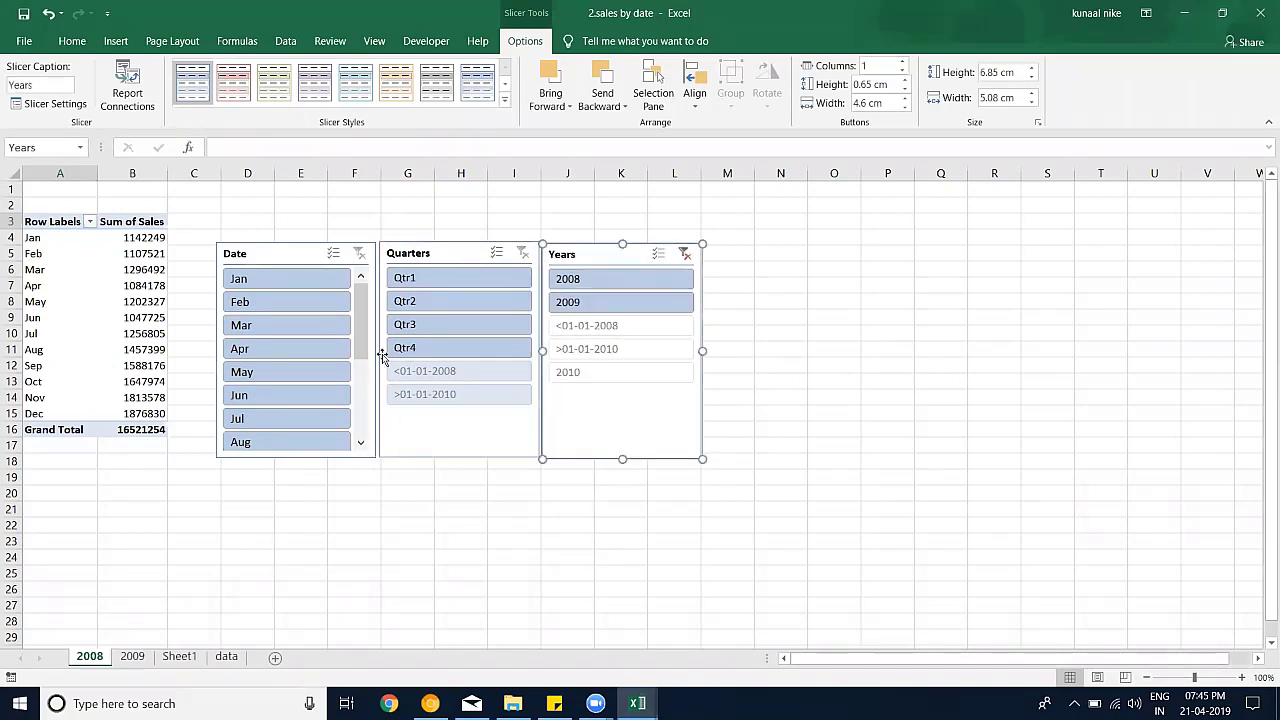
Slice the pivot to Qtr1 so only Jan, Feb and Mar remain, totalling 3546262.
left_click(451, 279)
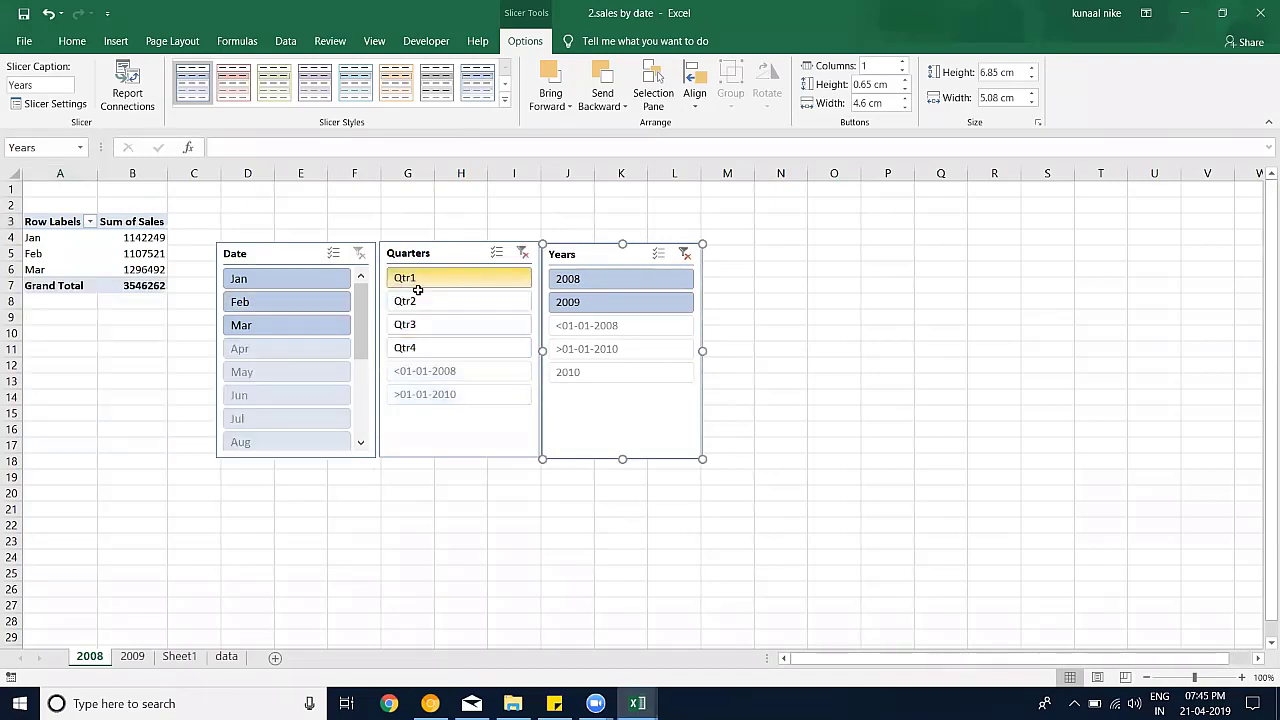
mouse_move(116, 262)
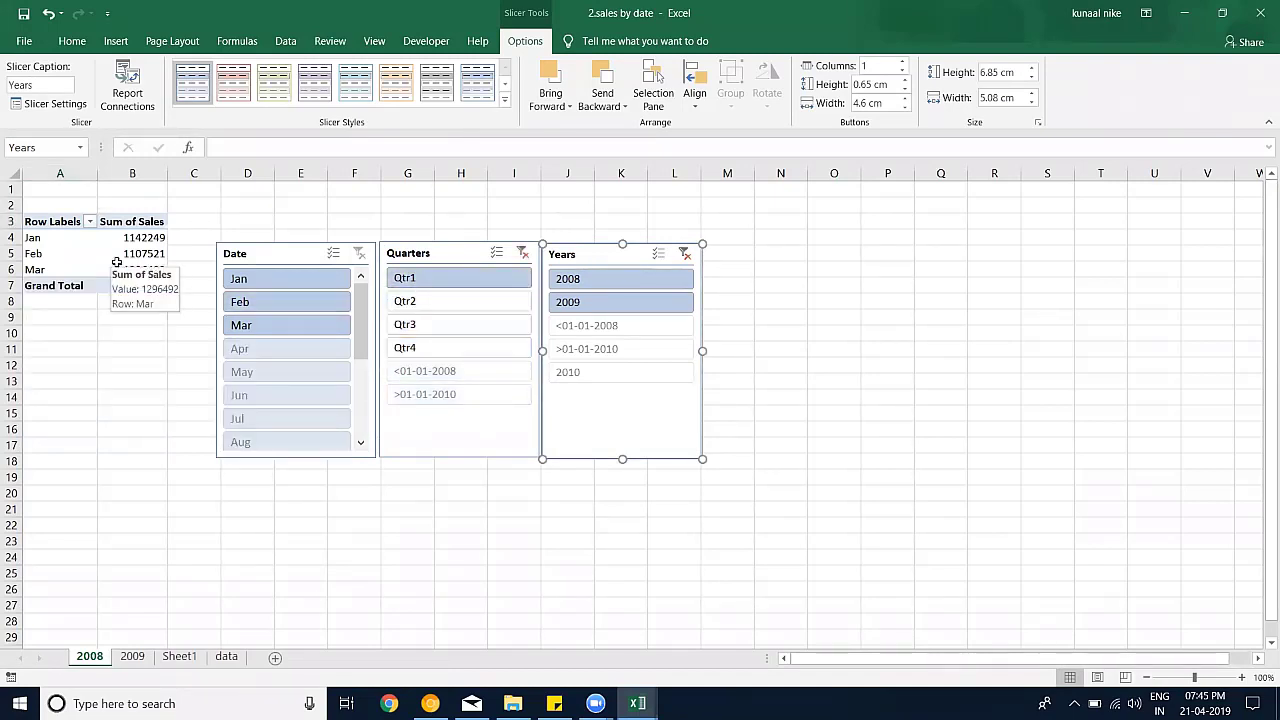
left_click(122, 252)
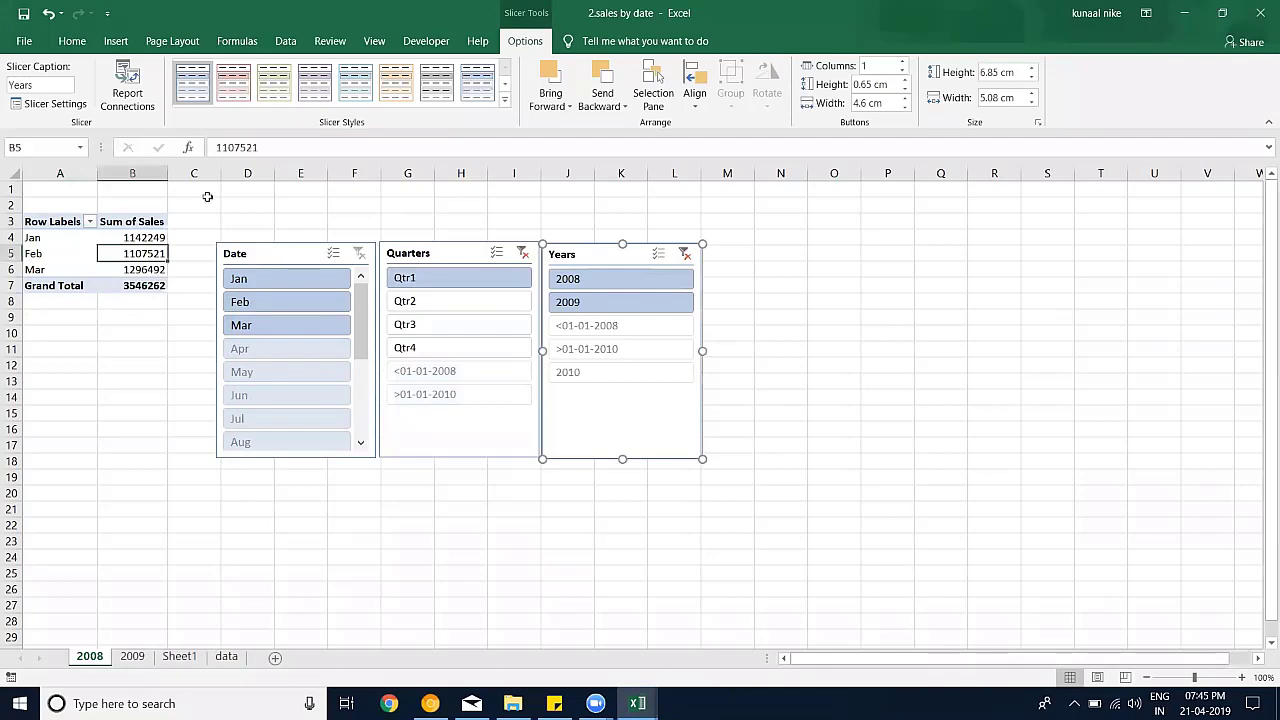
left_click(527, 44)
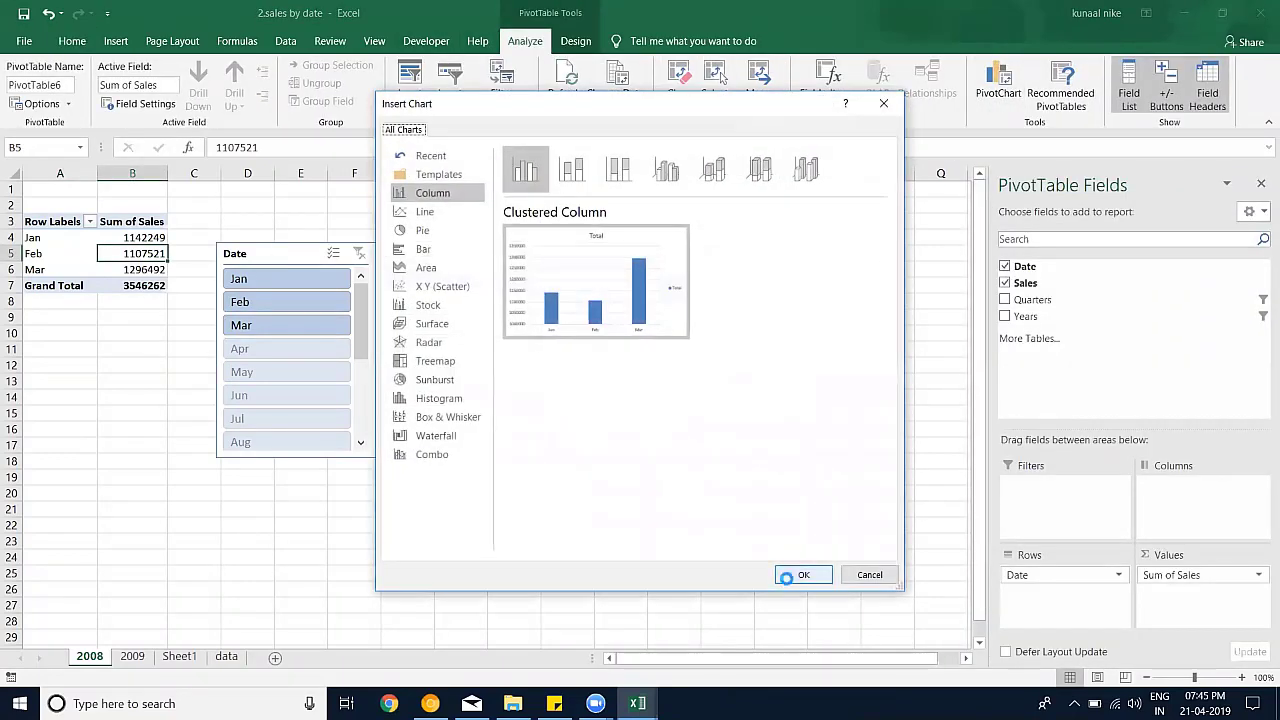
Insert a Clustered Column PivotChart below the slicers and select it with all three slicers.
left_click(803, 577)
left_click_drag(449, 351, 303, 432)
left_click(299, 263)
left_click(474, 255, "ctrl")
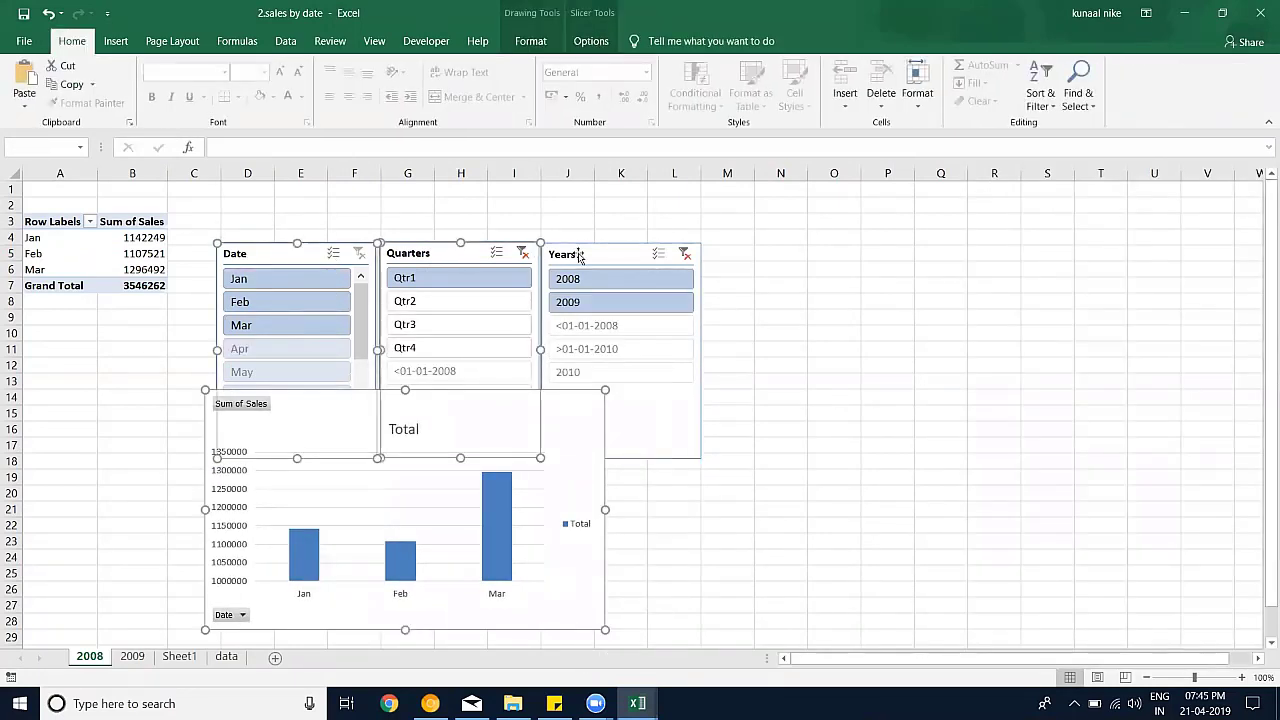
left_click(580, 256, "ctrl")
Cut the chart and slicers, then add a new blank Sheet6.
key("Escape")
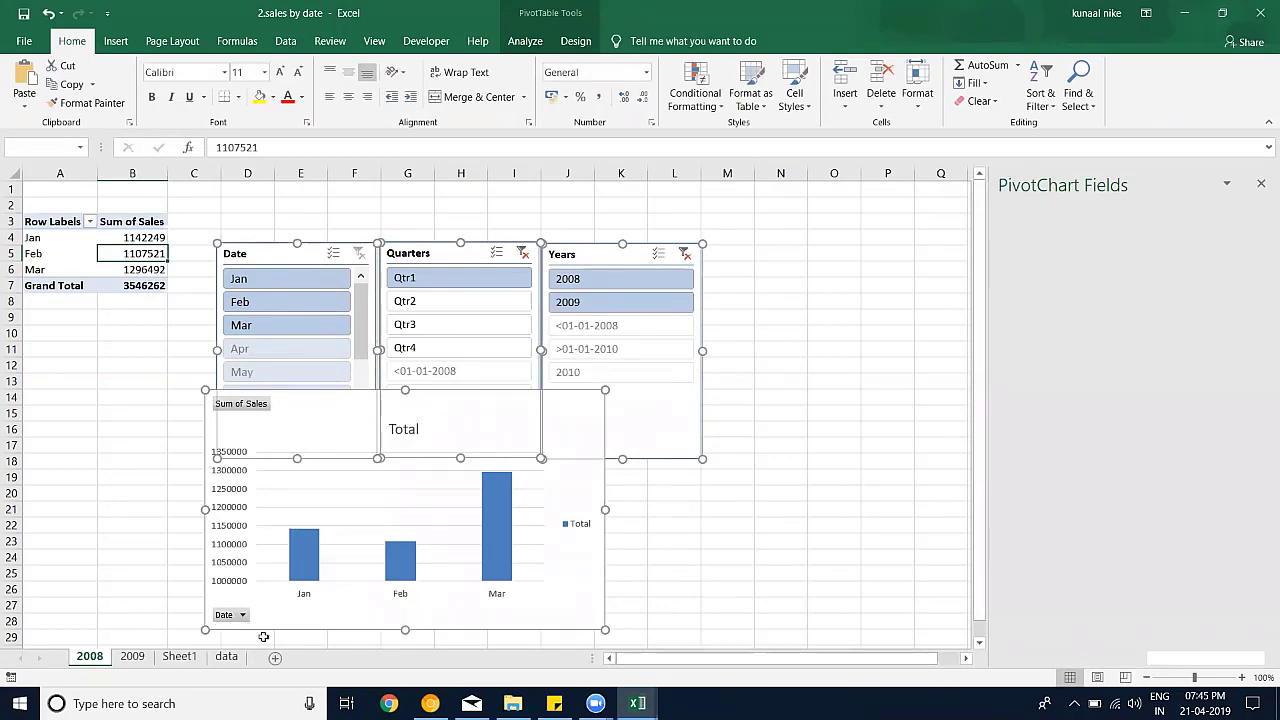
key("Delete")
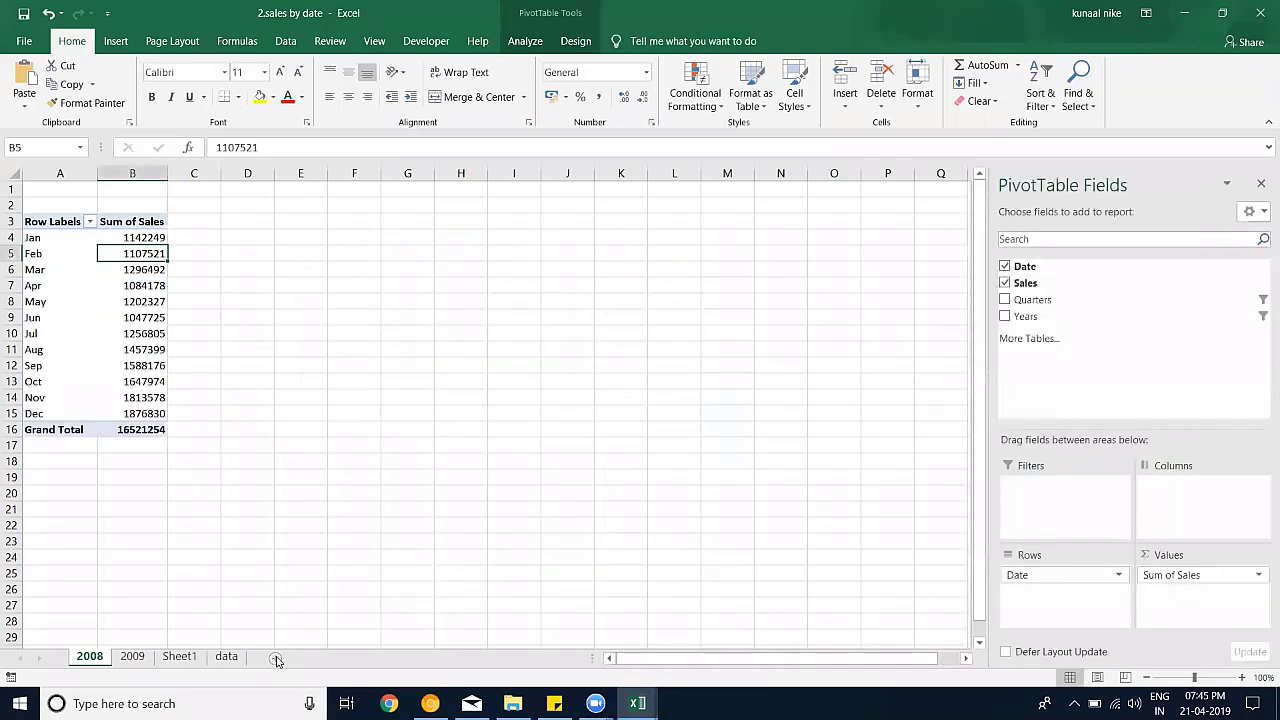
left_click(277, 659)
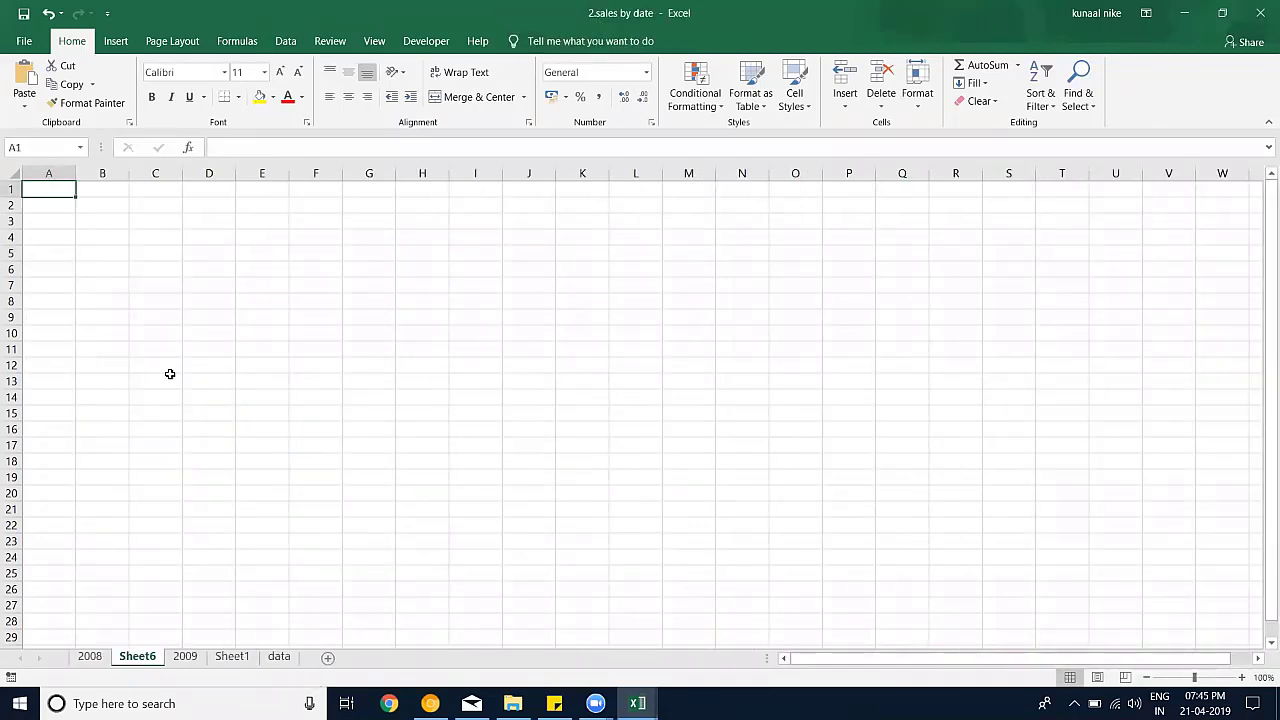
Paste the Jan–Mar chart and three slicers onto Sheet6, with the chart at the top.
key("ctrl+v")
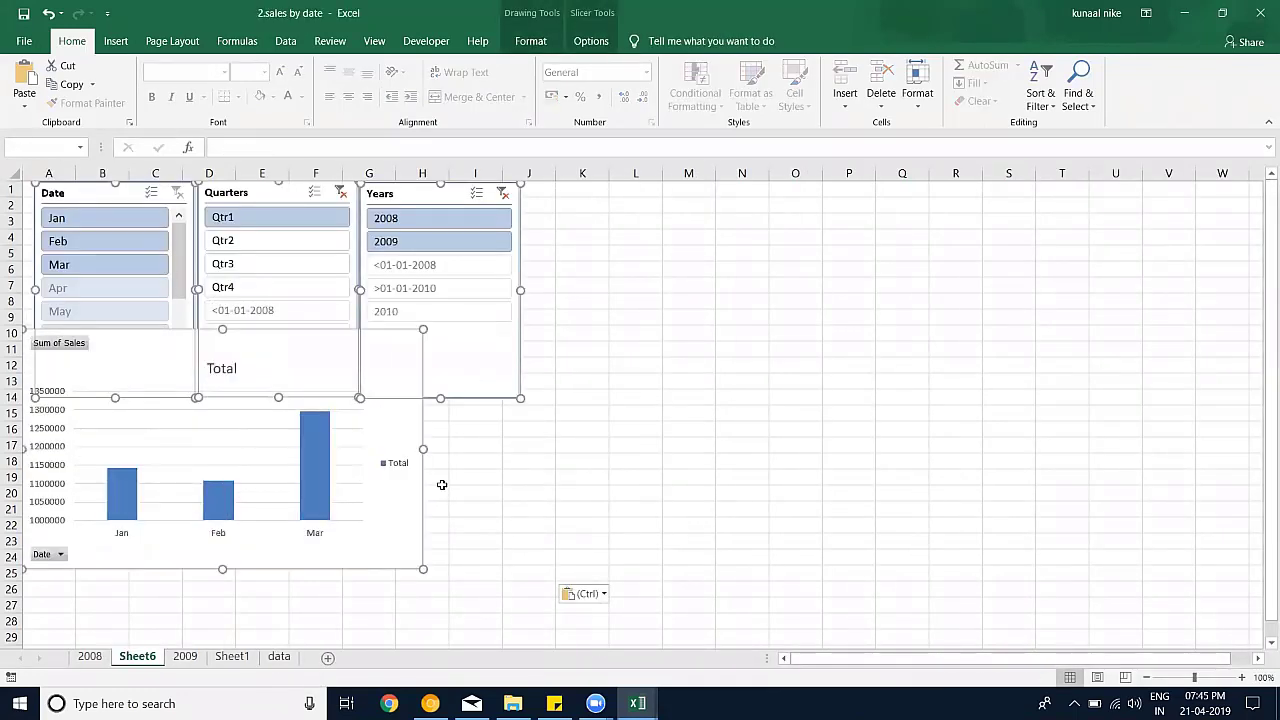
key("Escape")
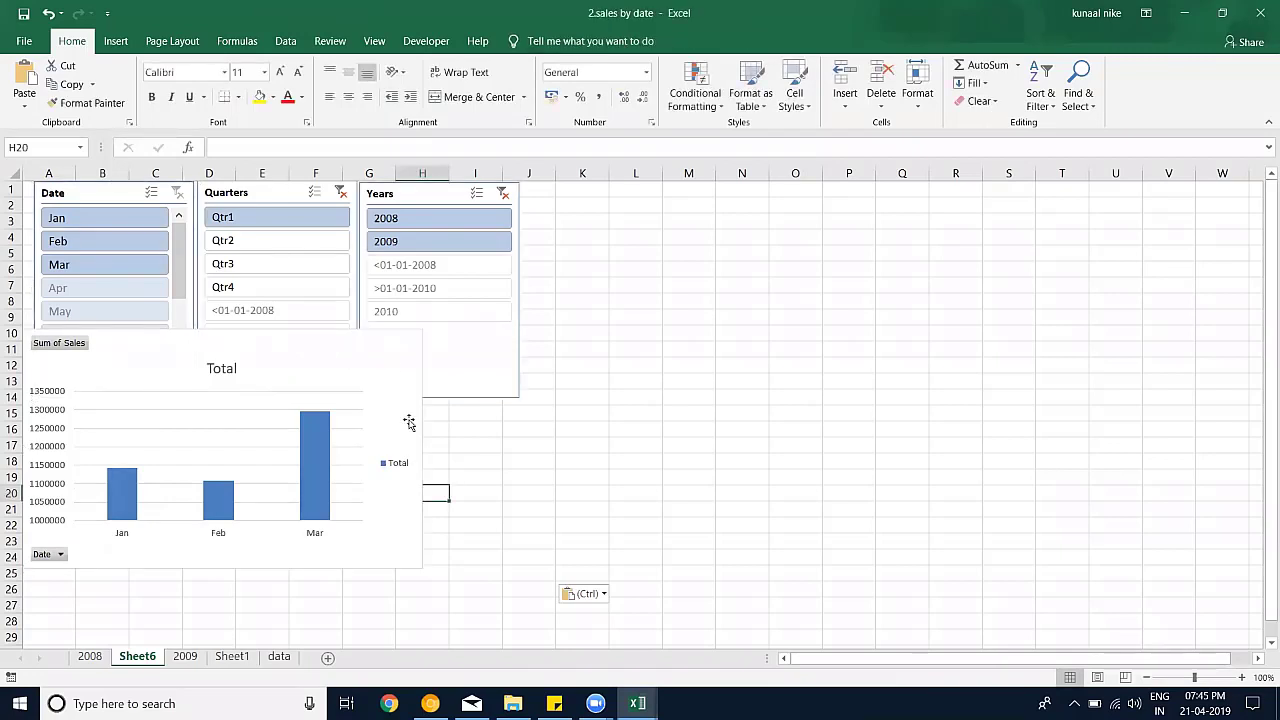
left_click_drag(409, 422, 434, 494)
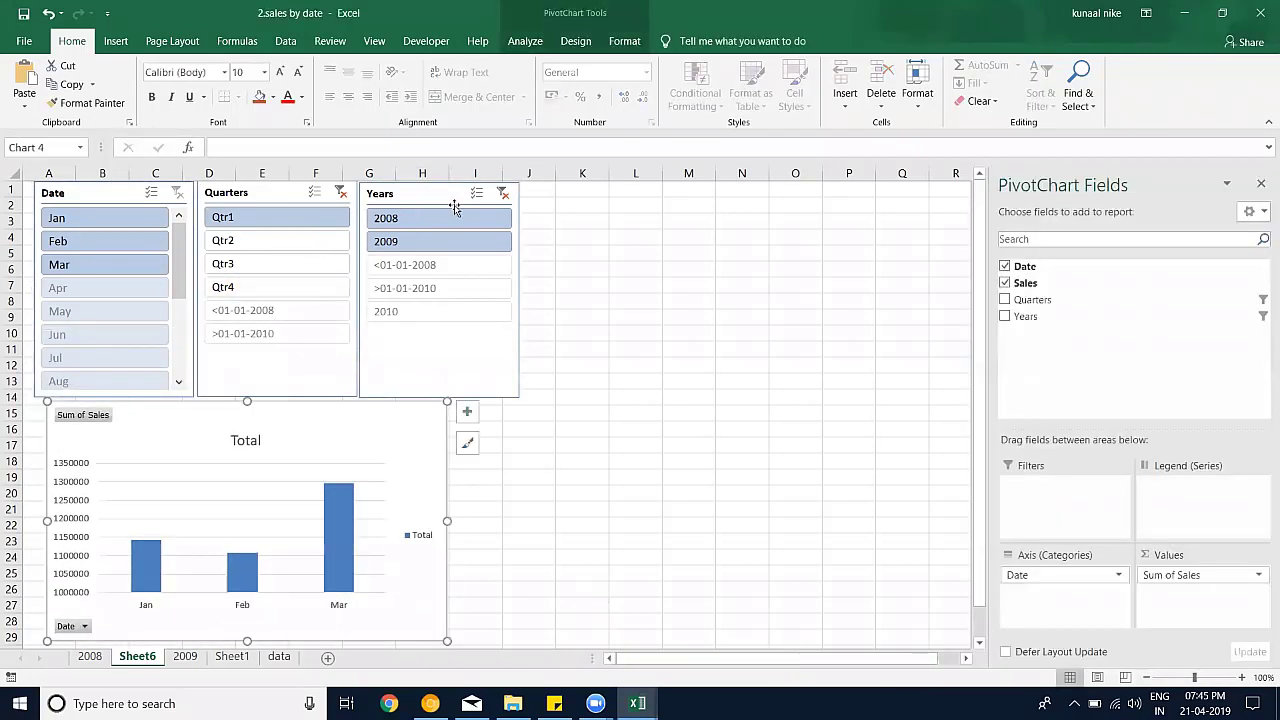
left_click_drag(455, 207, 722, 265)
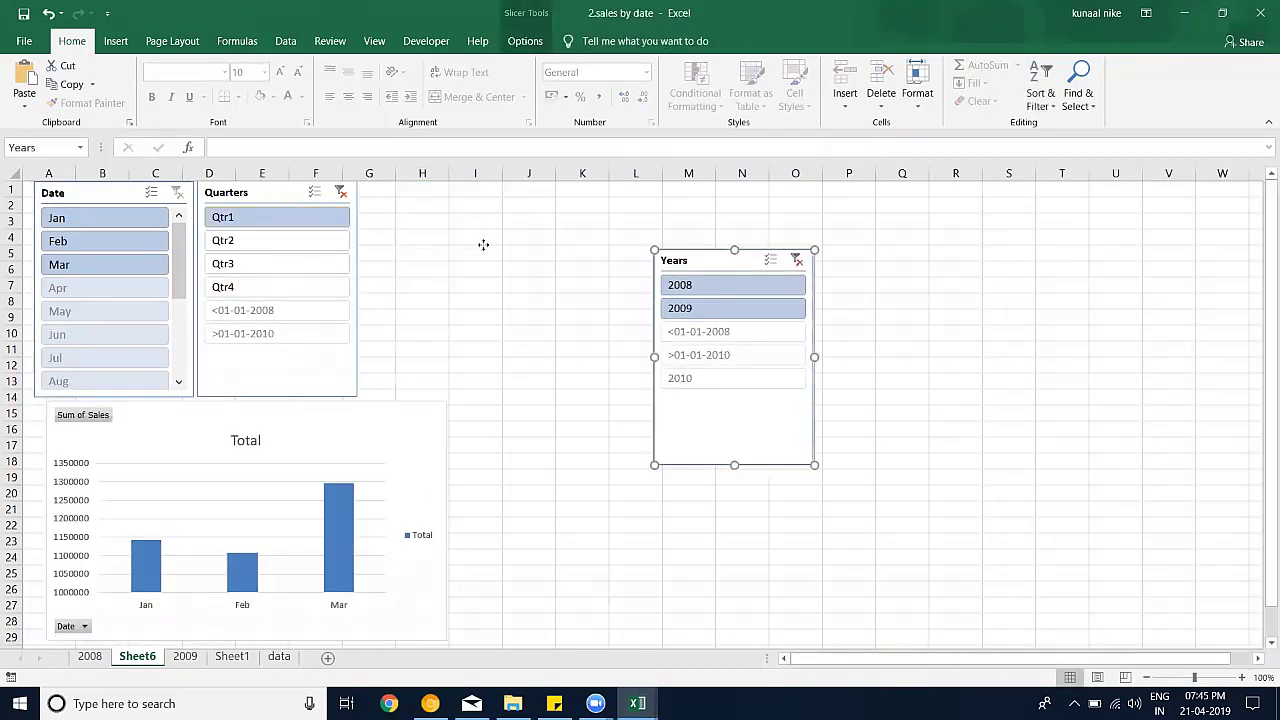
left_click_drag(267, 192, 543, 249)
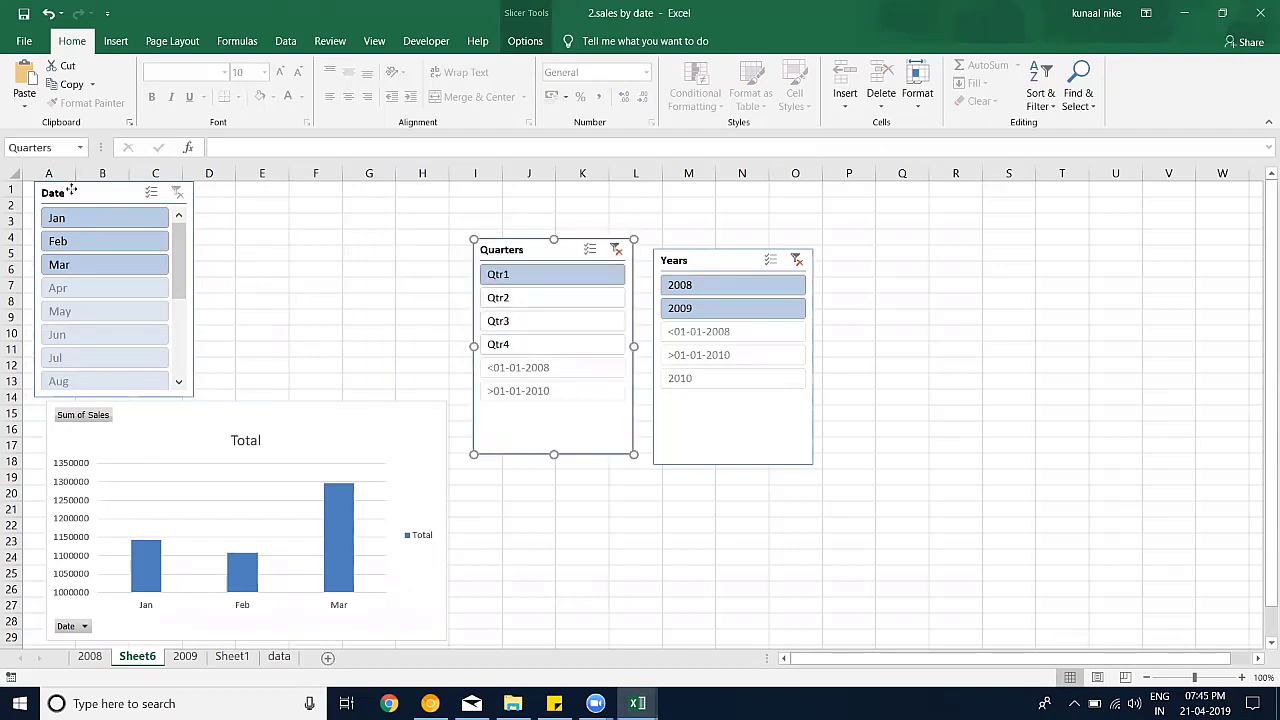
left_click_drag(72, 190, 609, 394)
left_click_drag(323, 409, 316, 212)
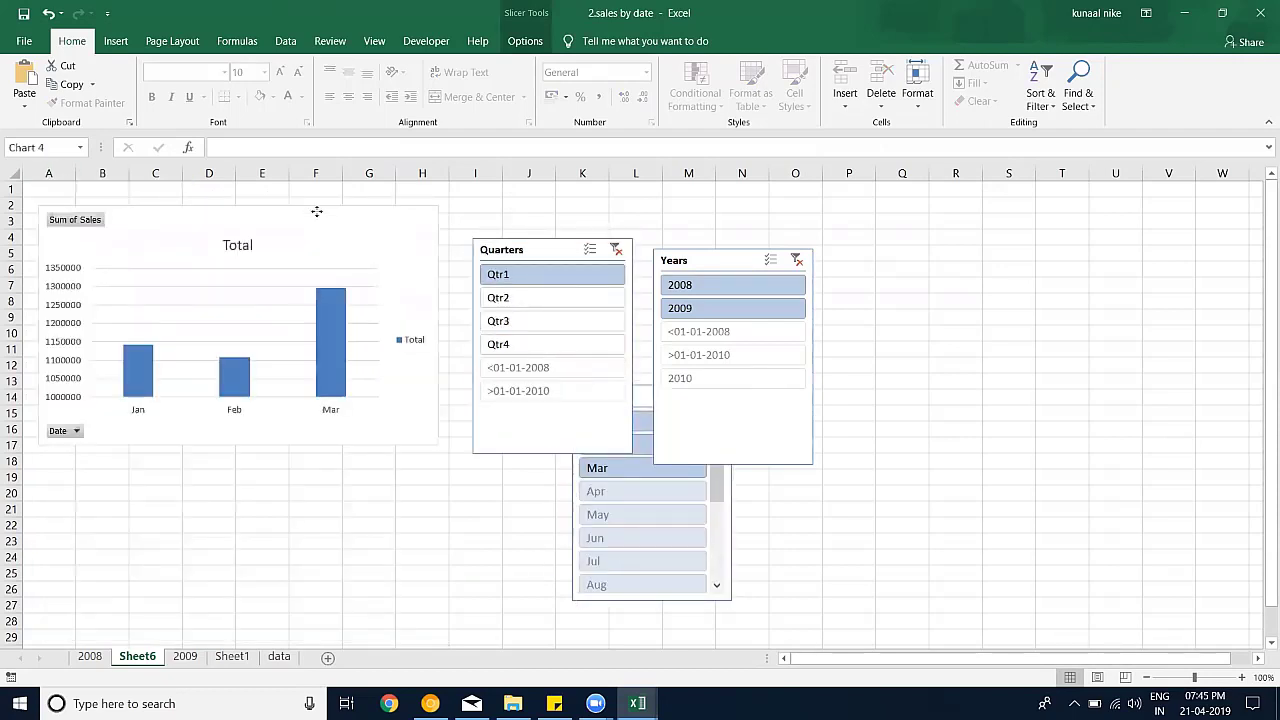
Shorten Years and Quarters side by side, placing a wider, shorter Date slicer beneath.
left_click_drag(526, 250, 485, 218)
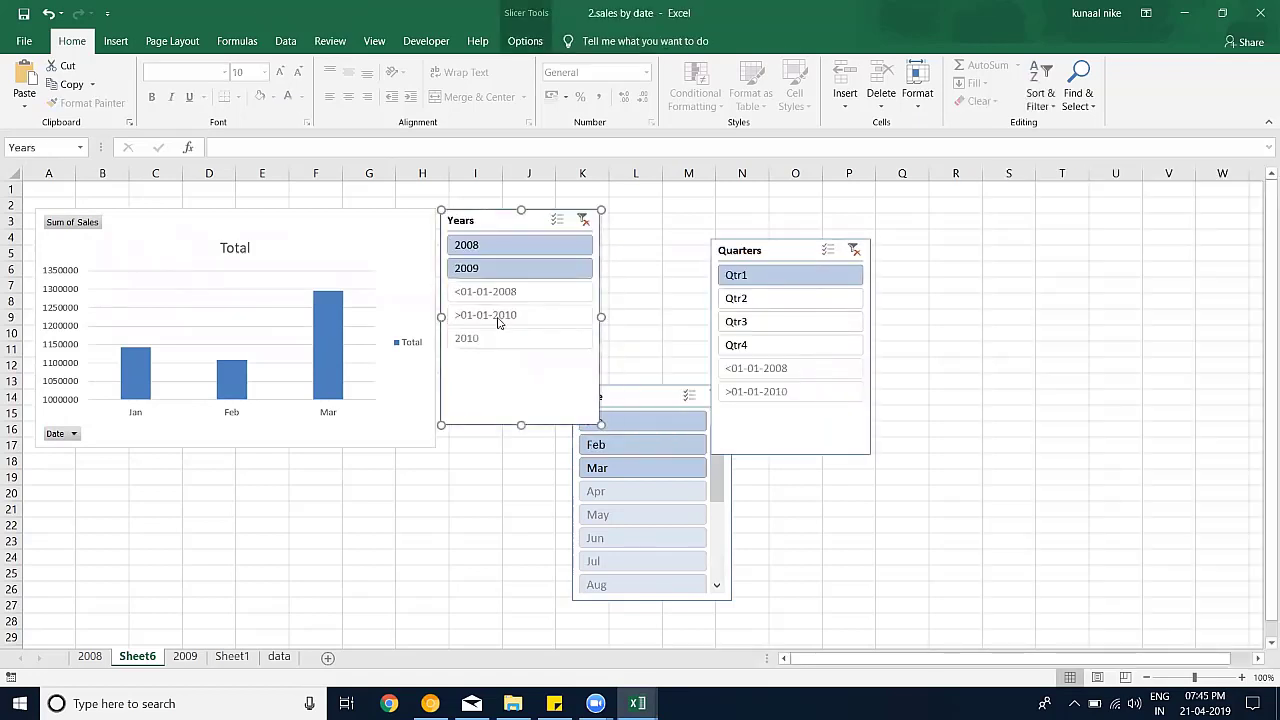
left_click_drag(522, 424, 510, 312)
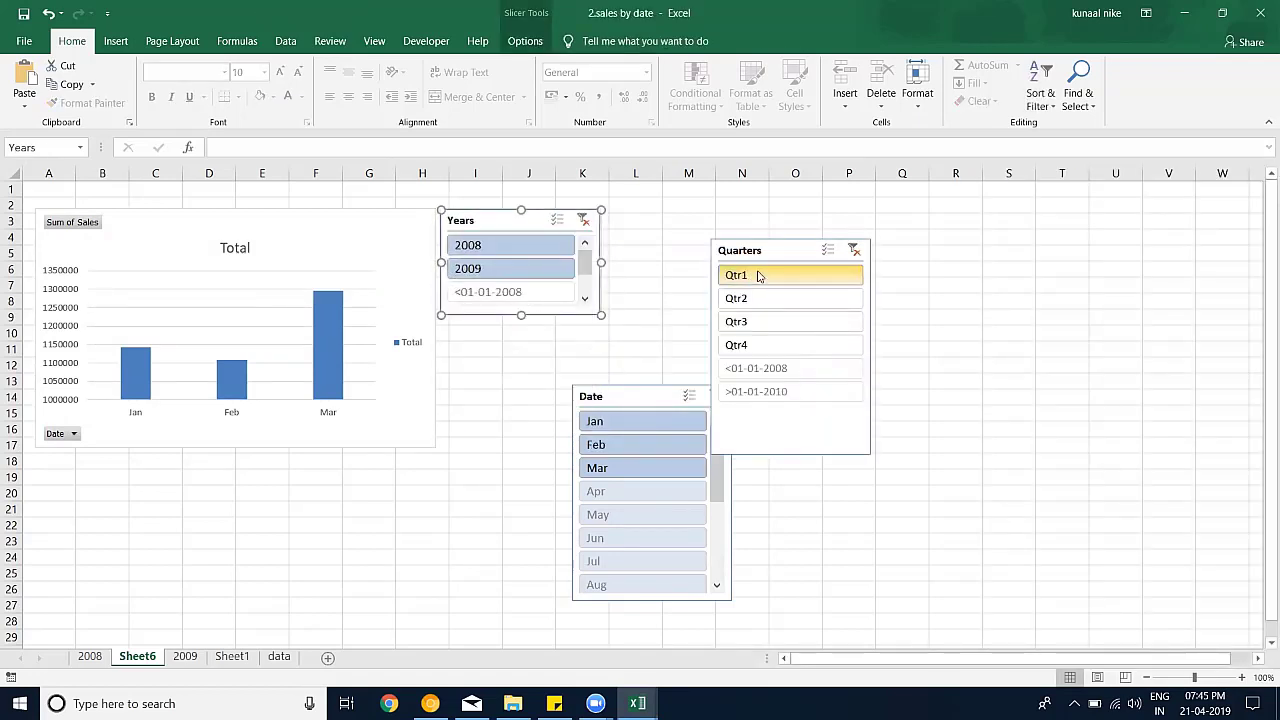
left_click_drag(777, 251, 638, 214)
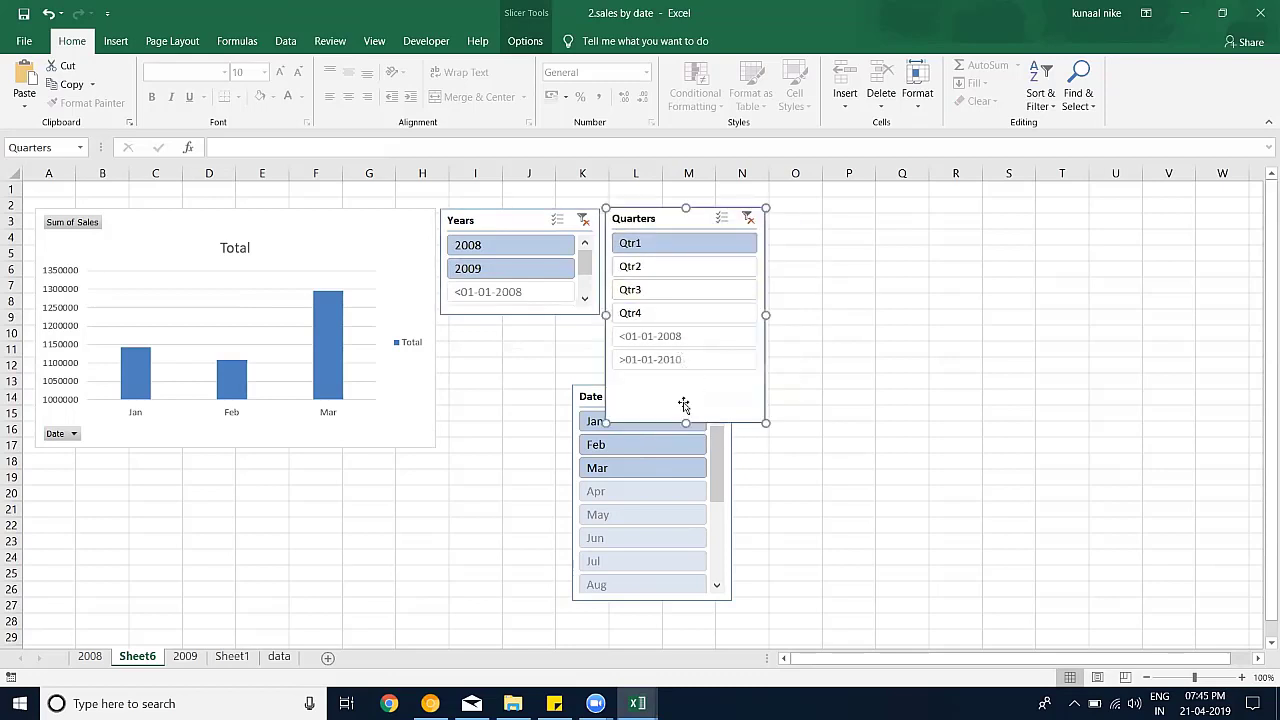
left_click_drag(685, 422, 685, 311)
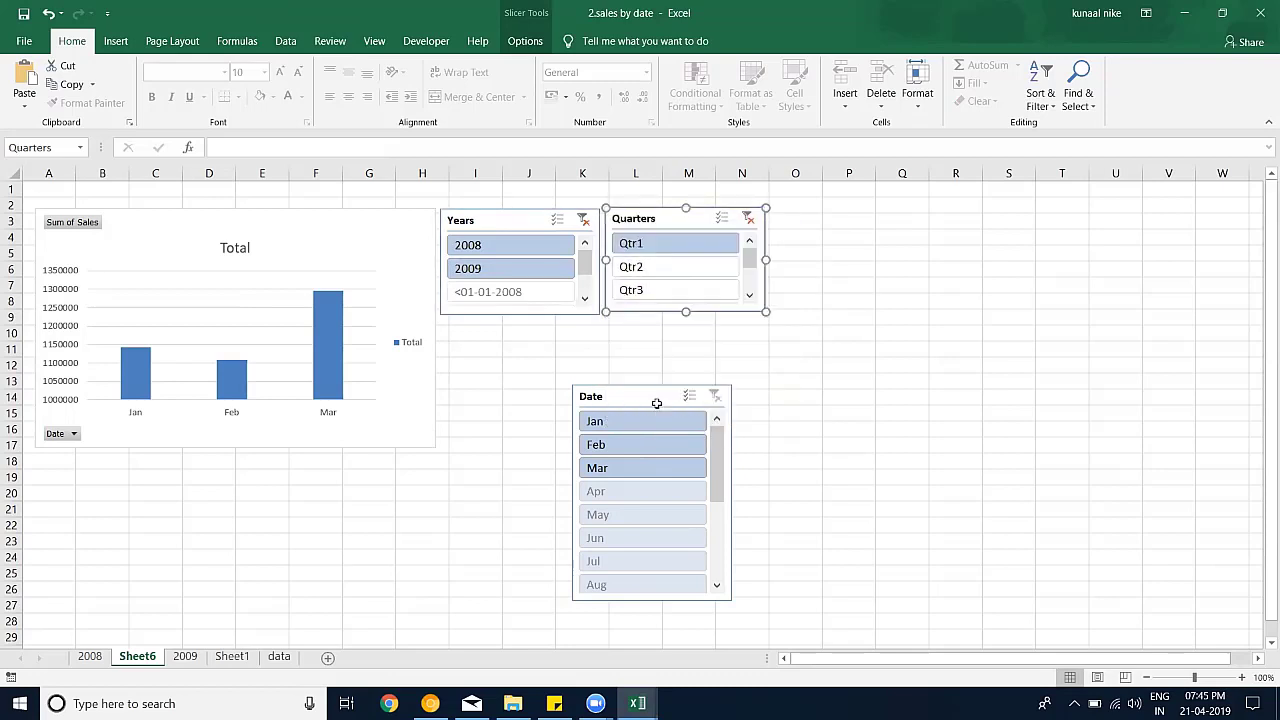
left_click_drag(654, 411, 521, 348)
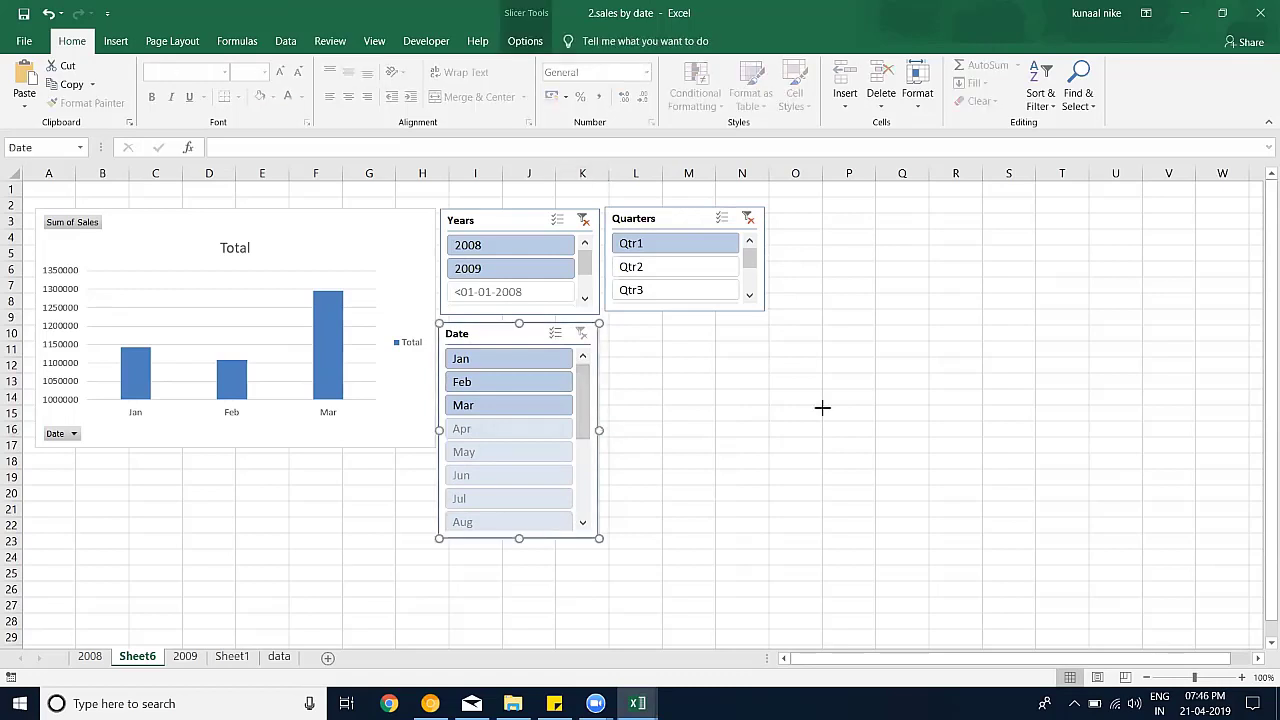
left_click_drag(822, 407, 767, 430)
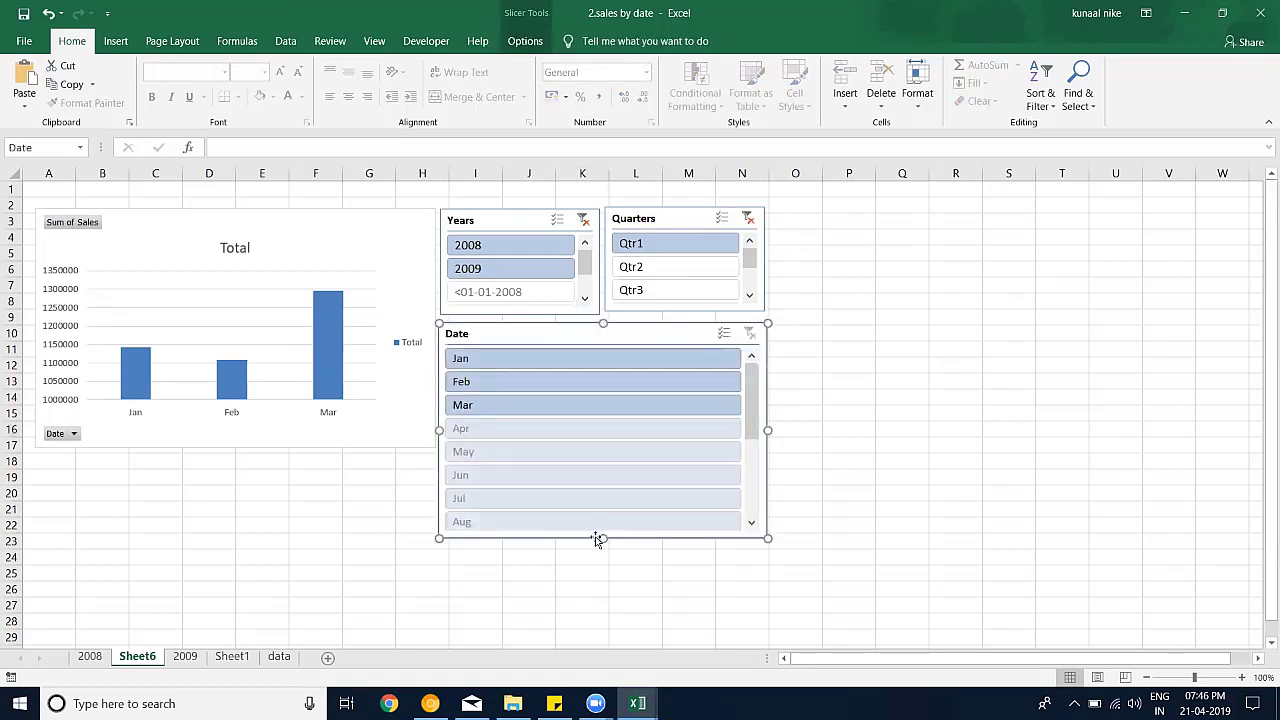
left_click_drag(596, 538, 572, 449)
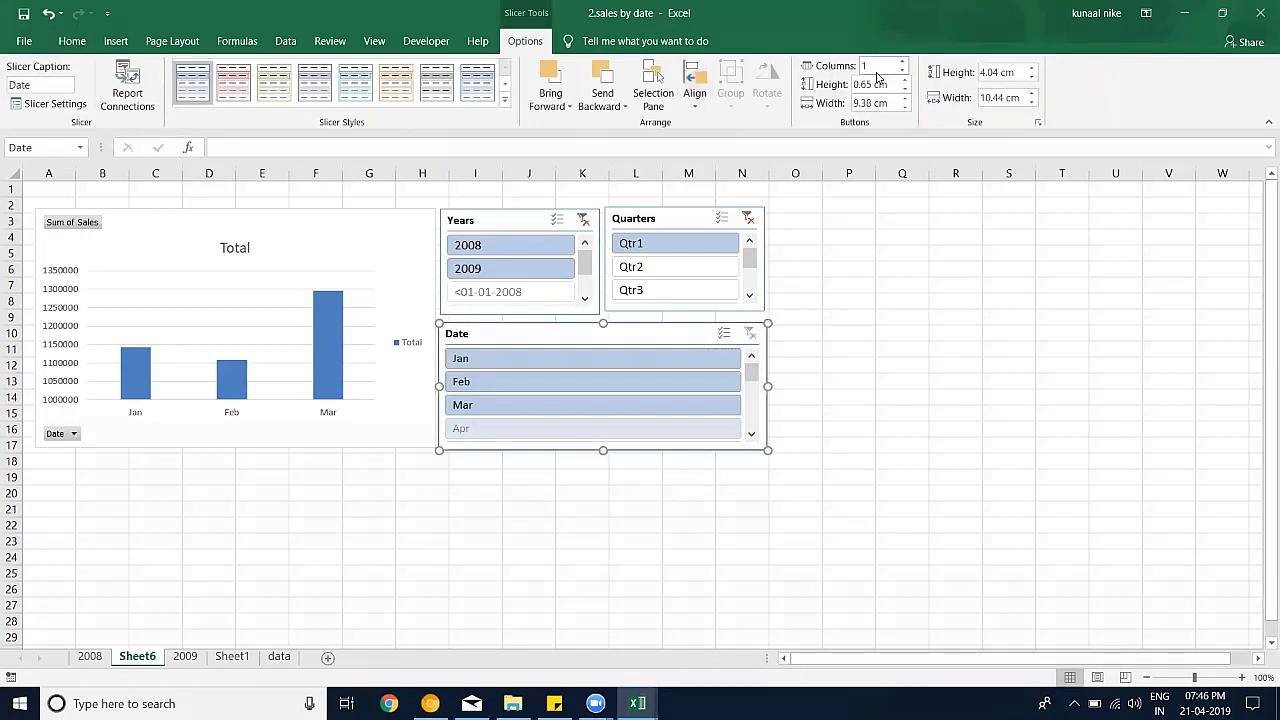
Lay out the Date slicer's month buttons in 4 columns, then view the 2008 sheet's pivot.
left_click(903, 62)
left_click(903, 62)
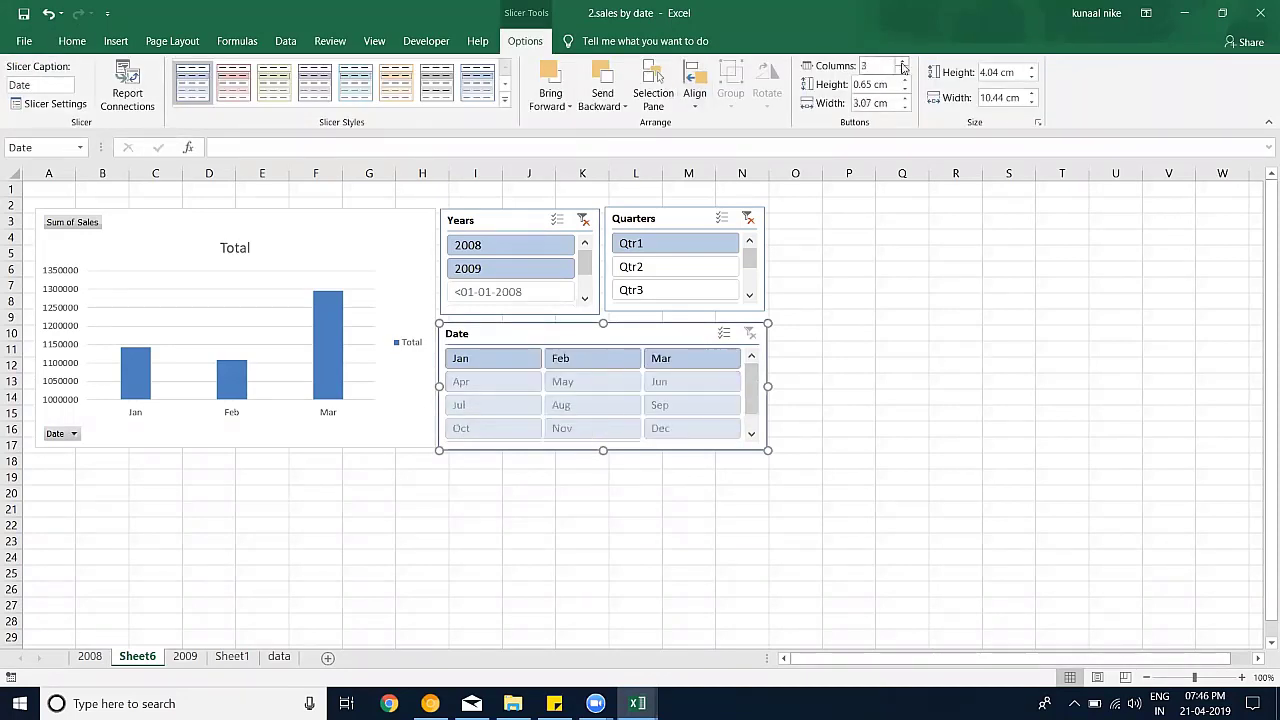
type("4")
key("Return")
left_click(635, 509)
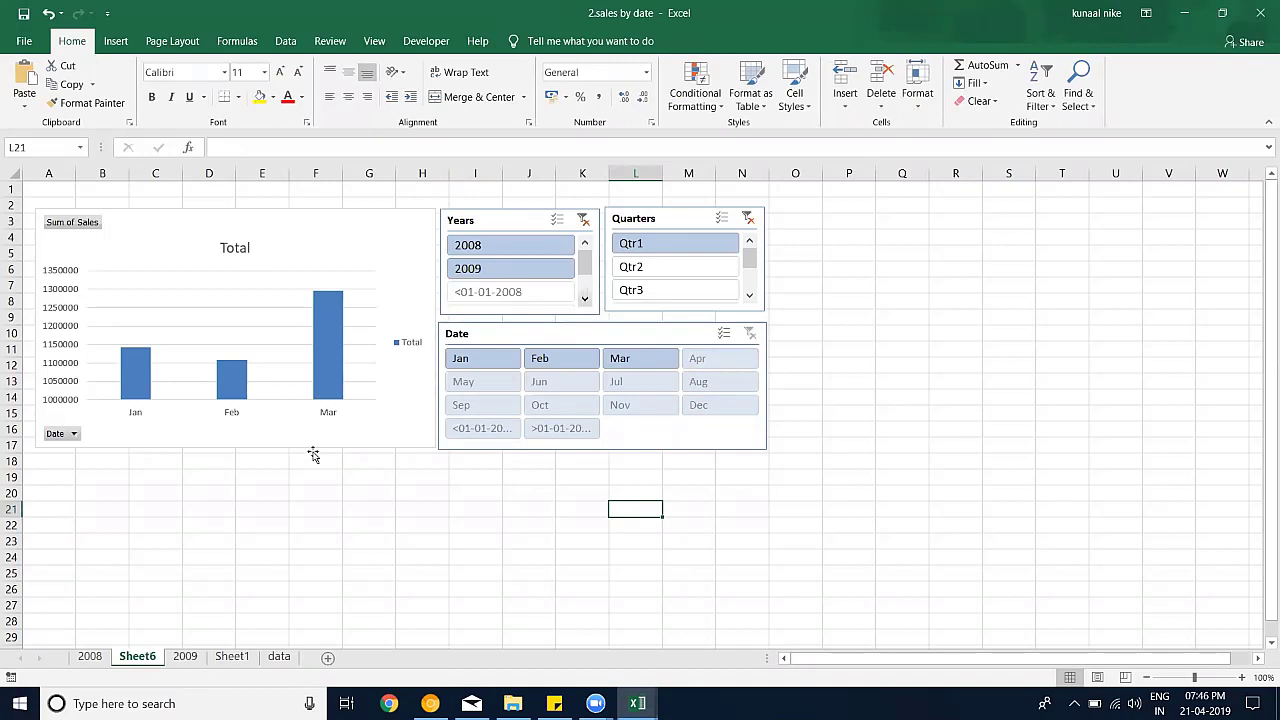
left_click(90, 656)
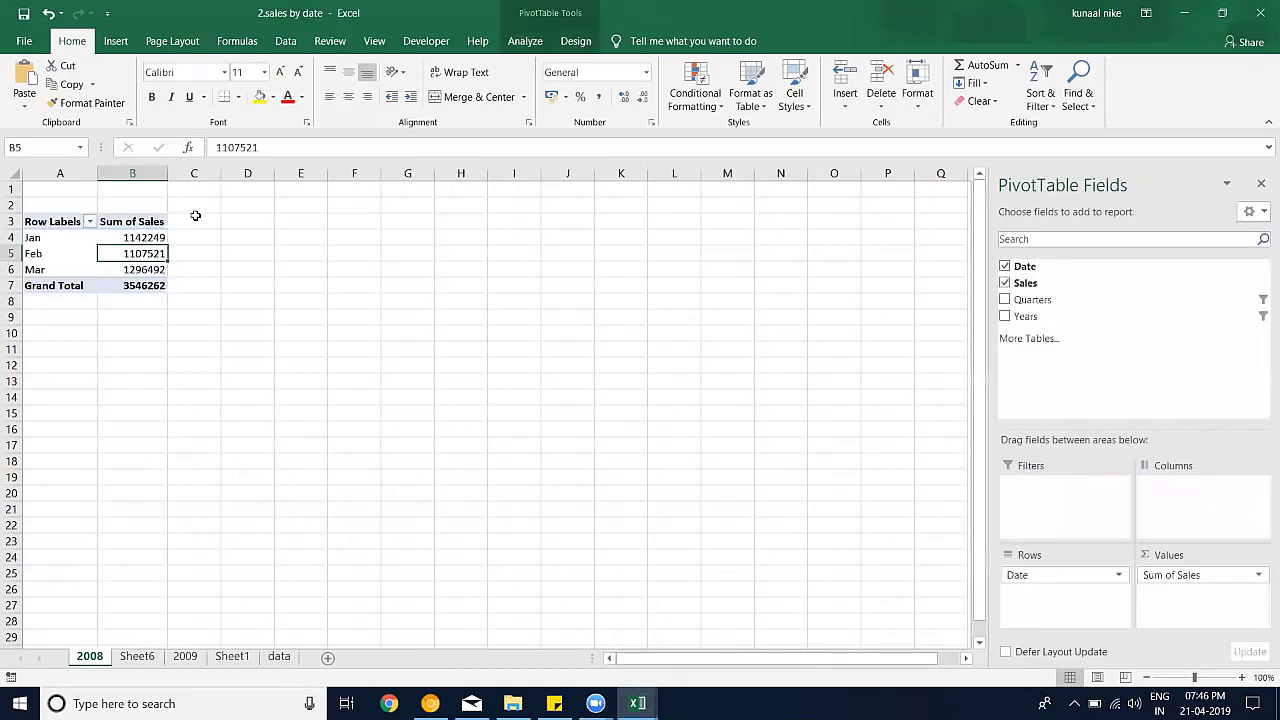
Back on Sheet6, filter the Quarters slicer to Qtr2 so the chart shows Apr–Jun.
left_click(135, 656)
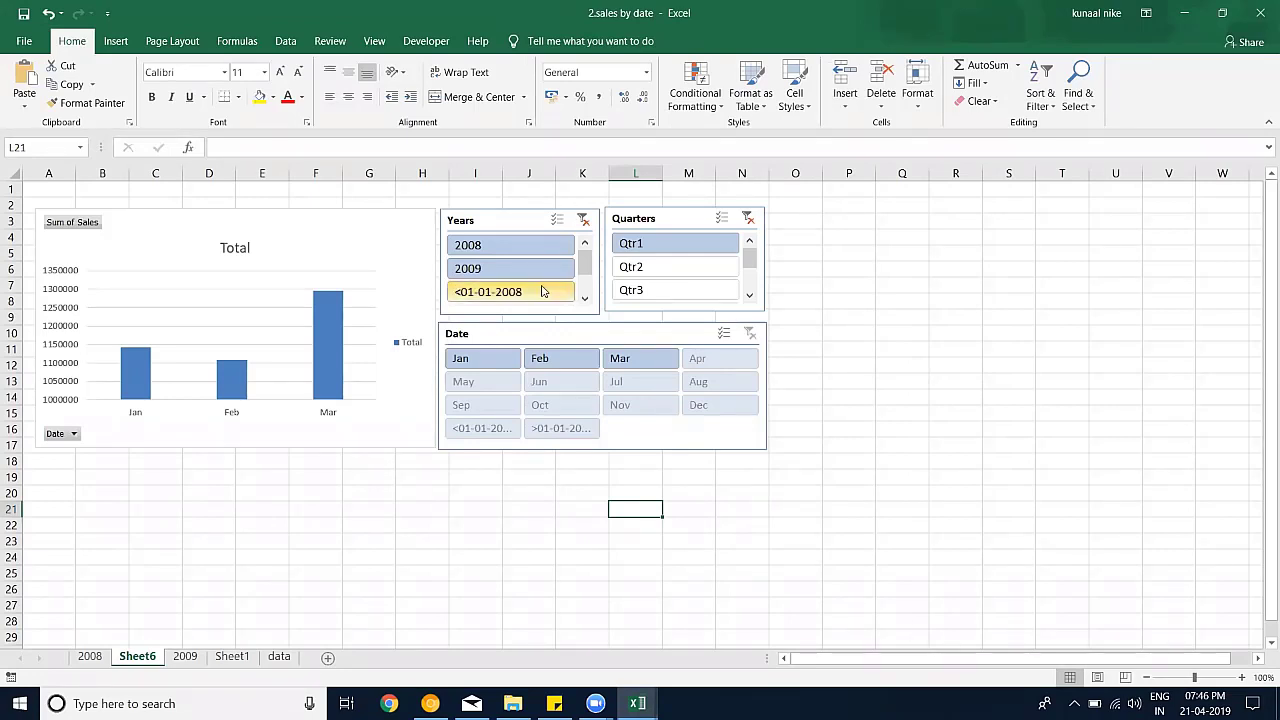
left_click(650, 266)
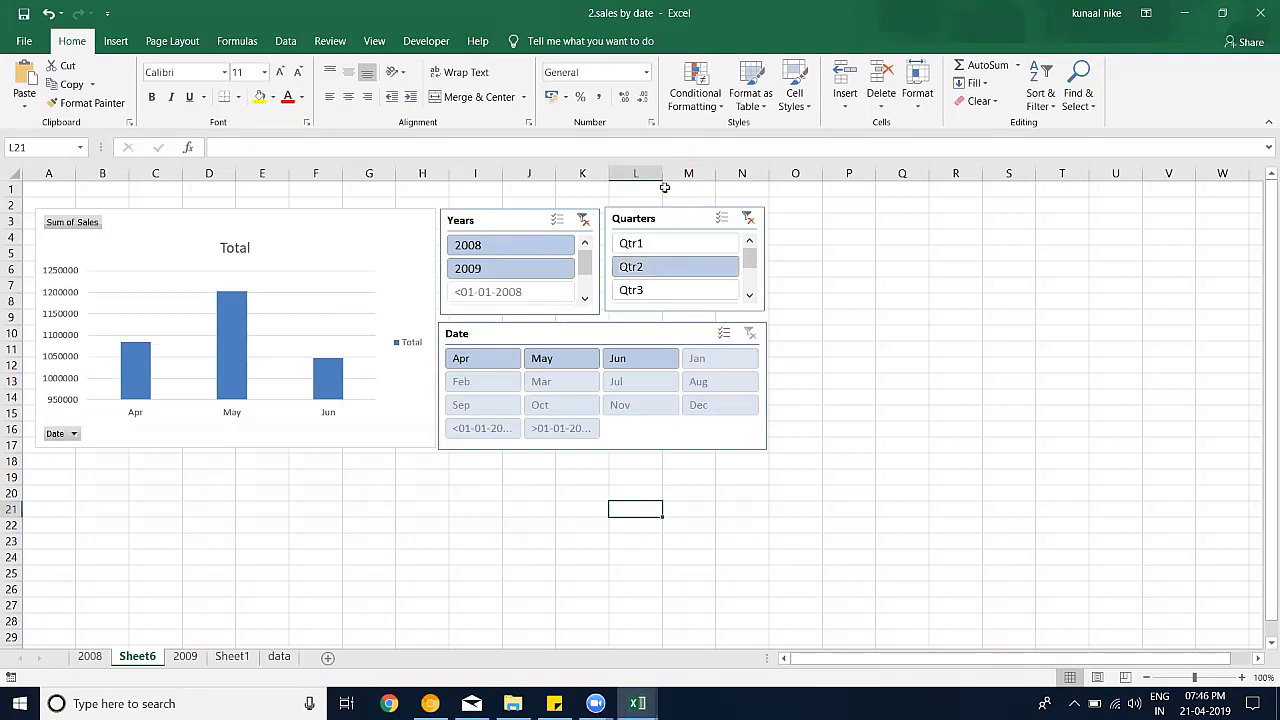
left_click(690, 214)
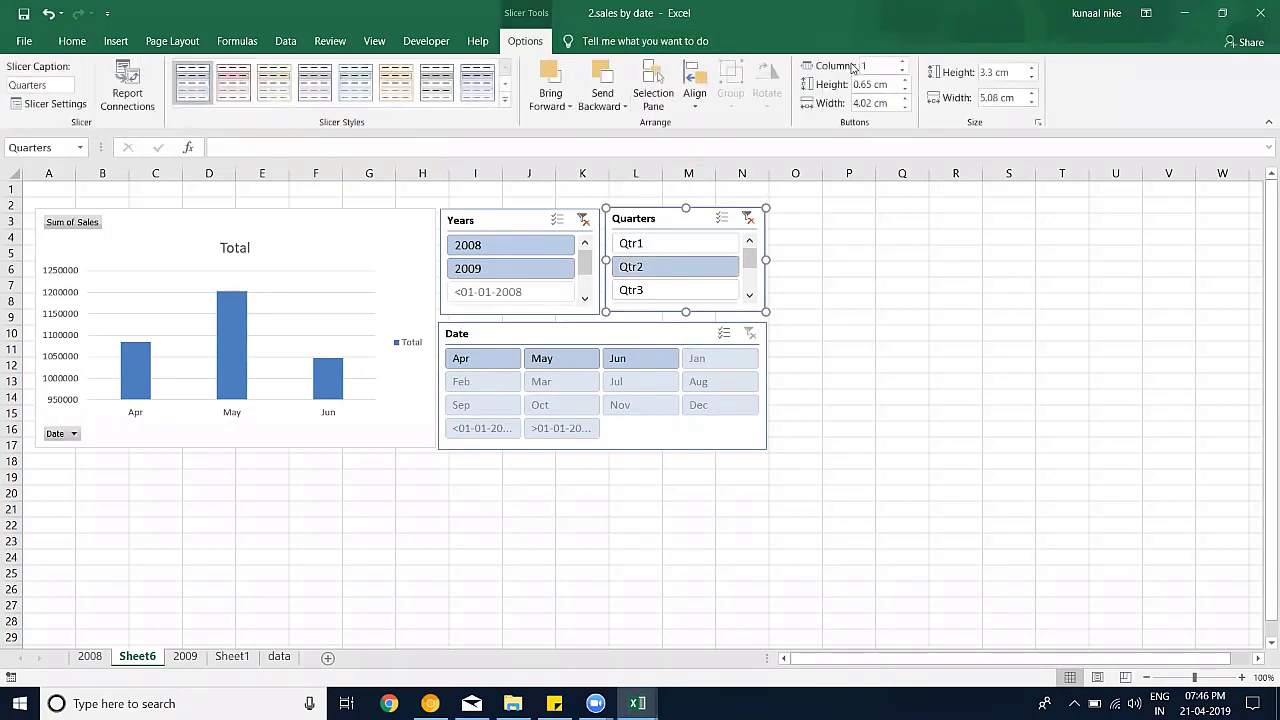
Show the Quarters slicer in 2 columns, test the Qtr4 and Qtr3 filters, then clear it.
left_click(903, 61)
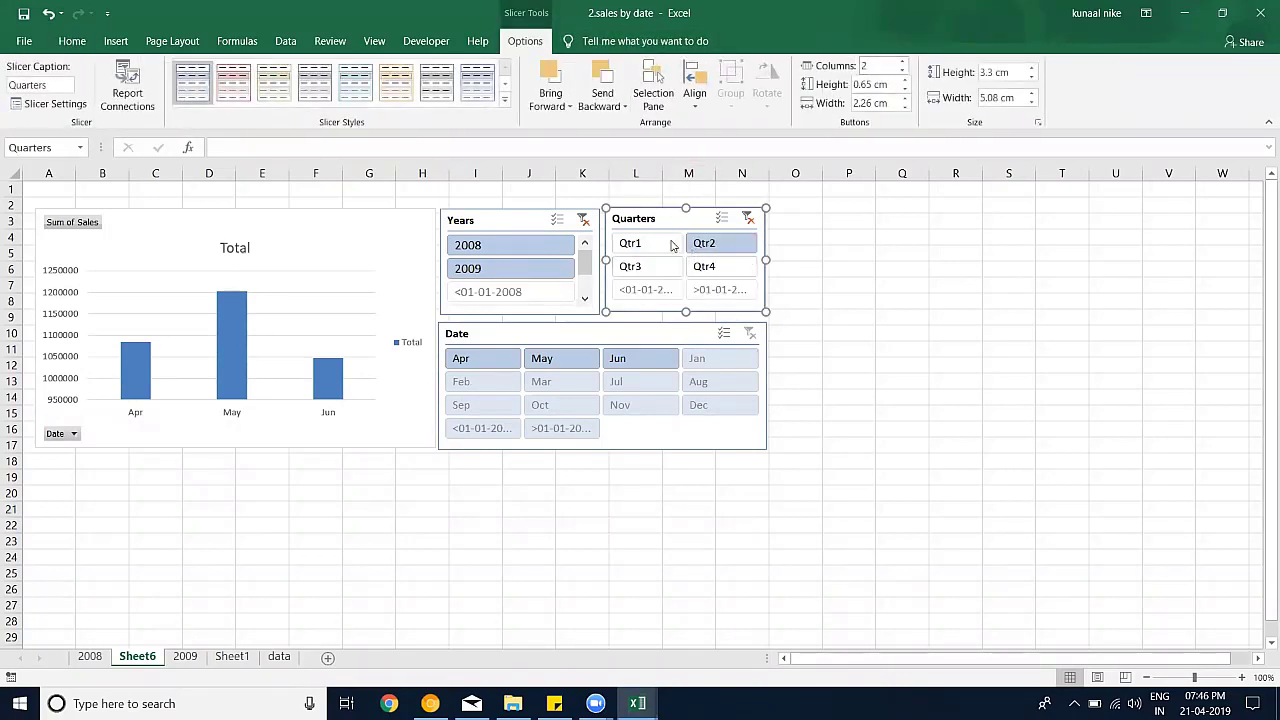
left_click(712, 267)
left_click(650, 268)
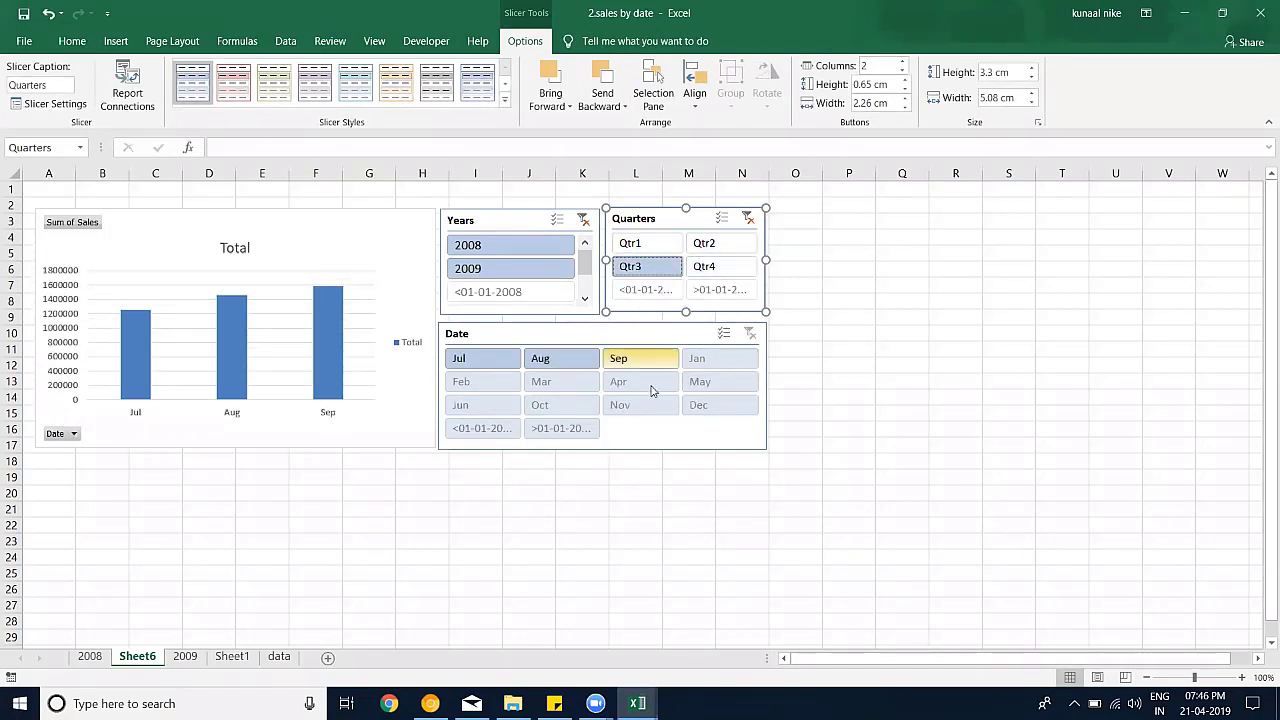
left_click(748, 218)
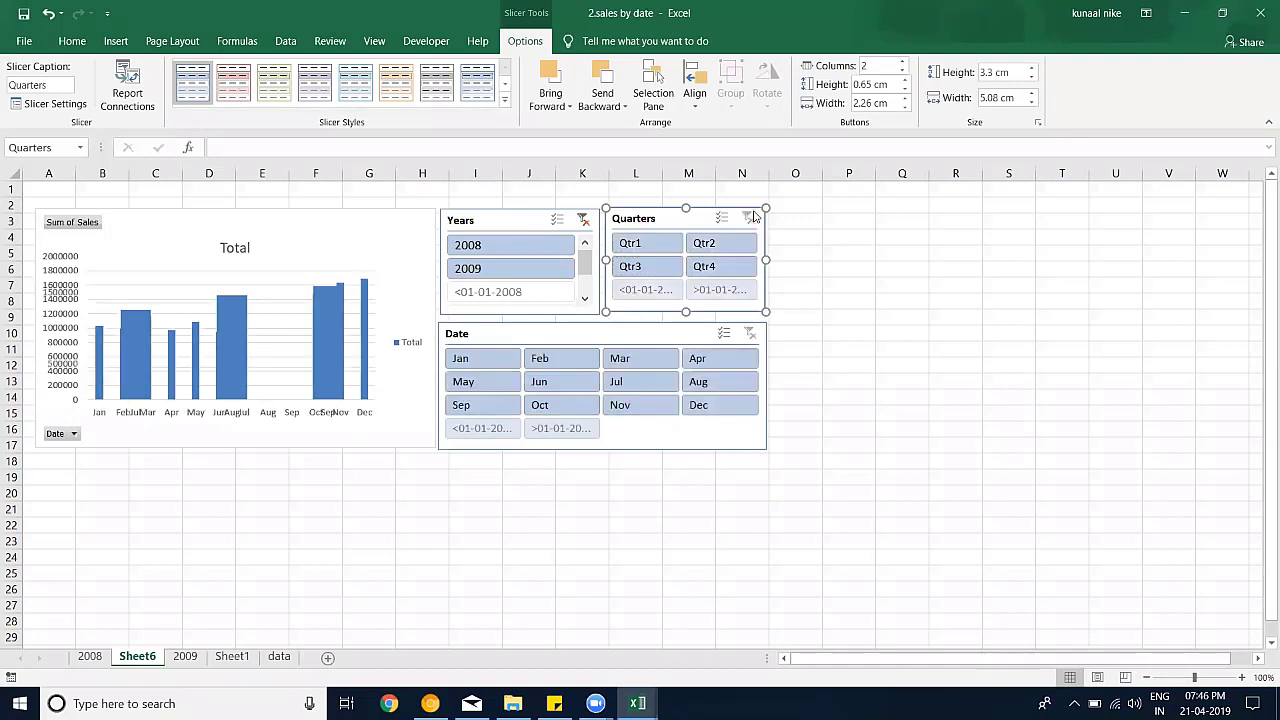
Test the Date slicer month filters, ending with Feb, Jun, Aug and Dec selected.
left_click(698, 405, "ctrl")
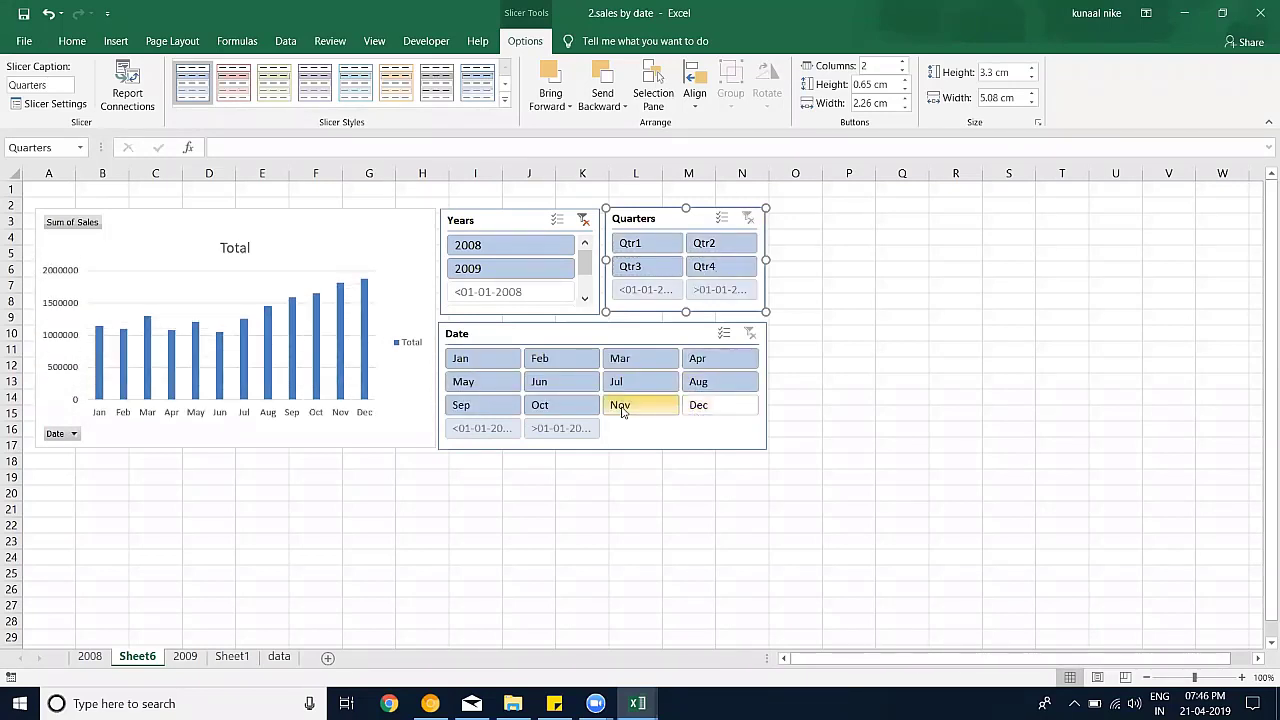
left_click(733, 338)
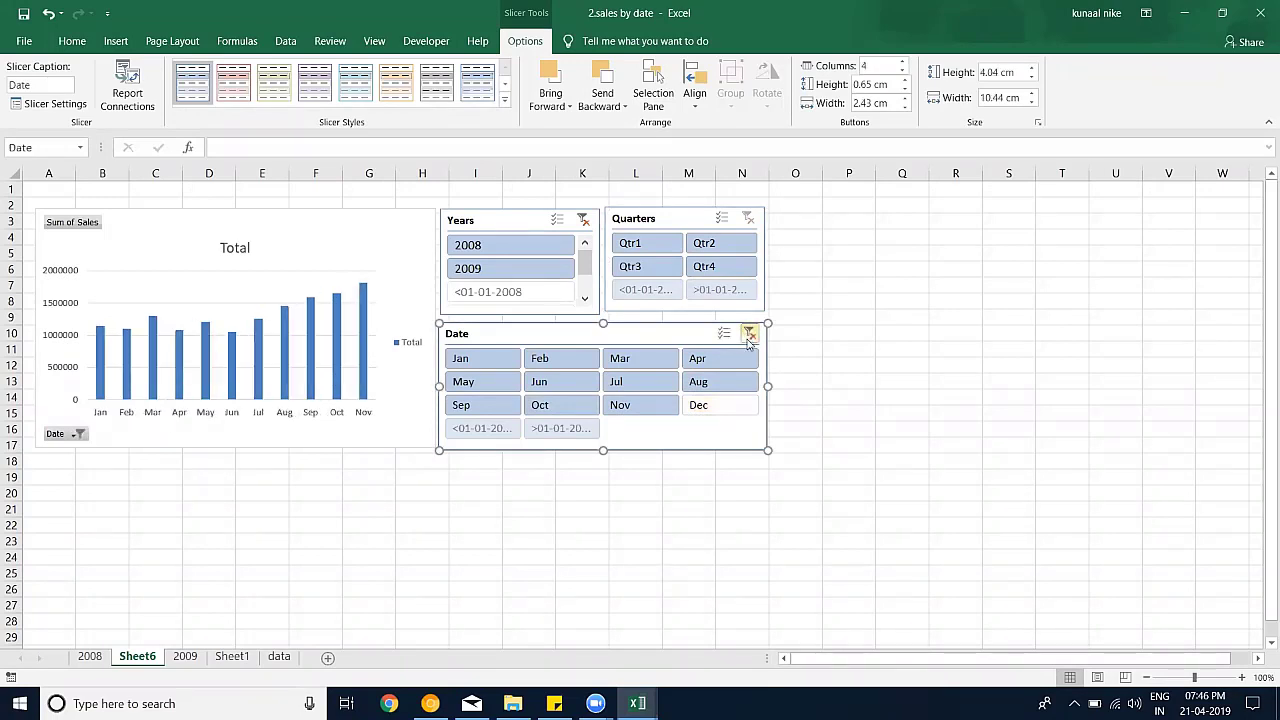
left_click(751, 334)
left_click(721, 381)
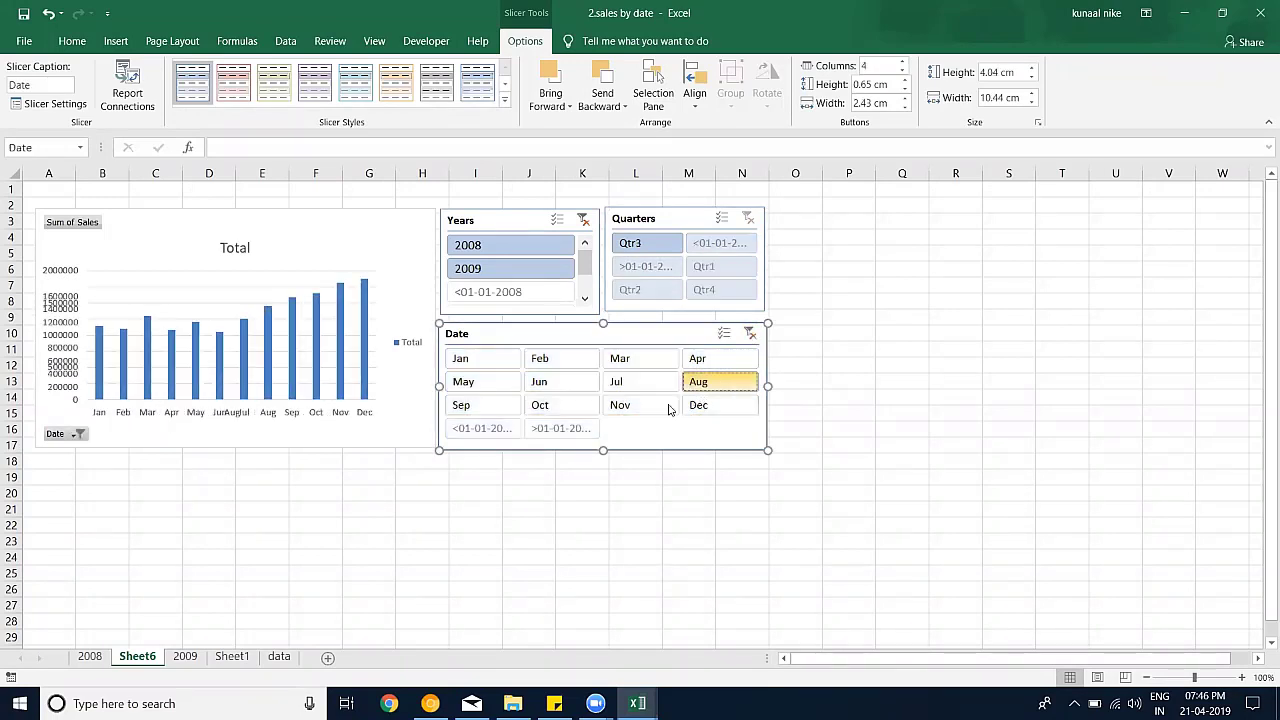
left_click(555, 362)
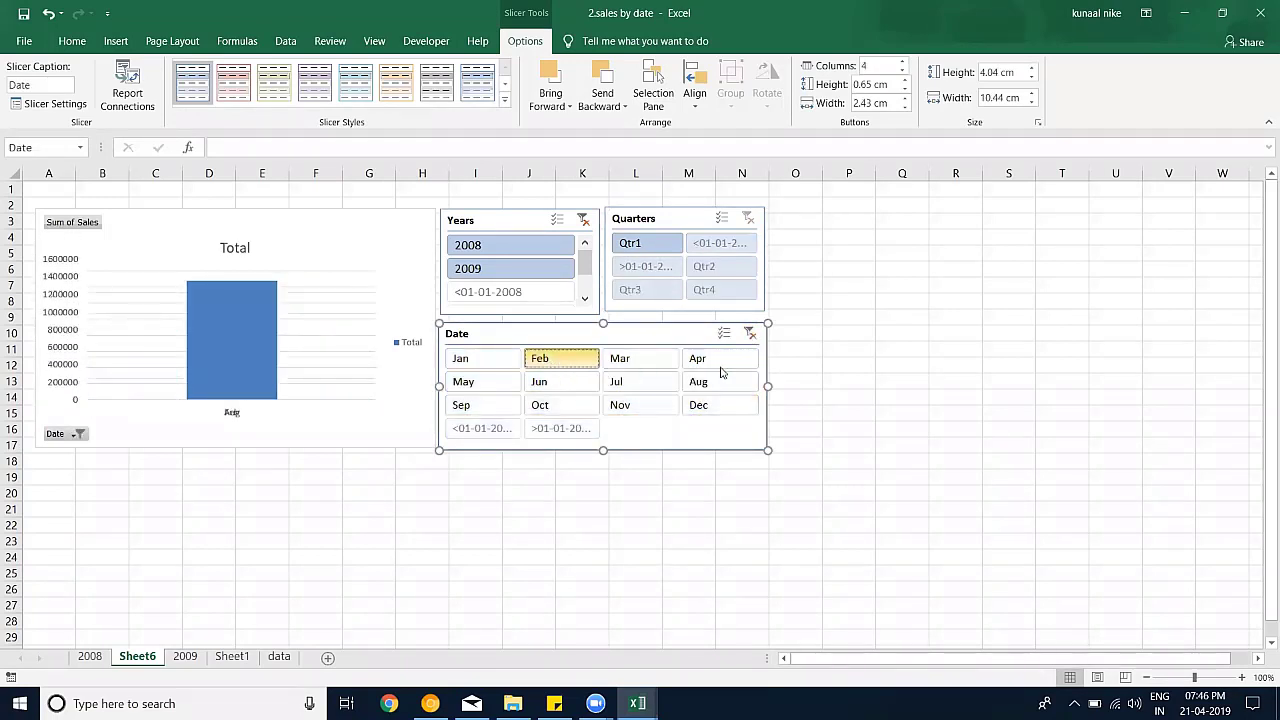
left_click(560, 381, "ctrl")
left_click(718, 382, "ctrl")
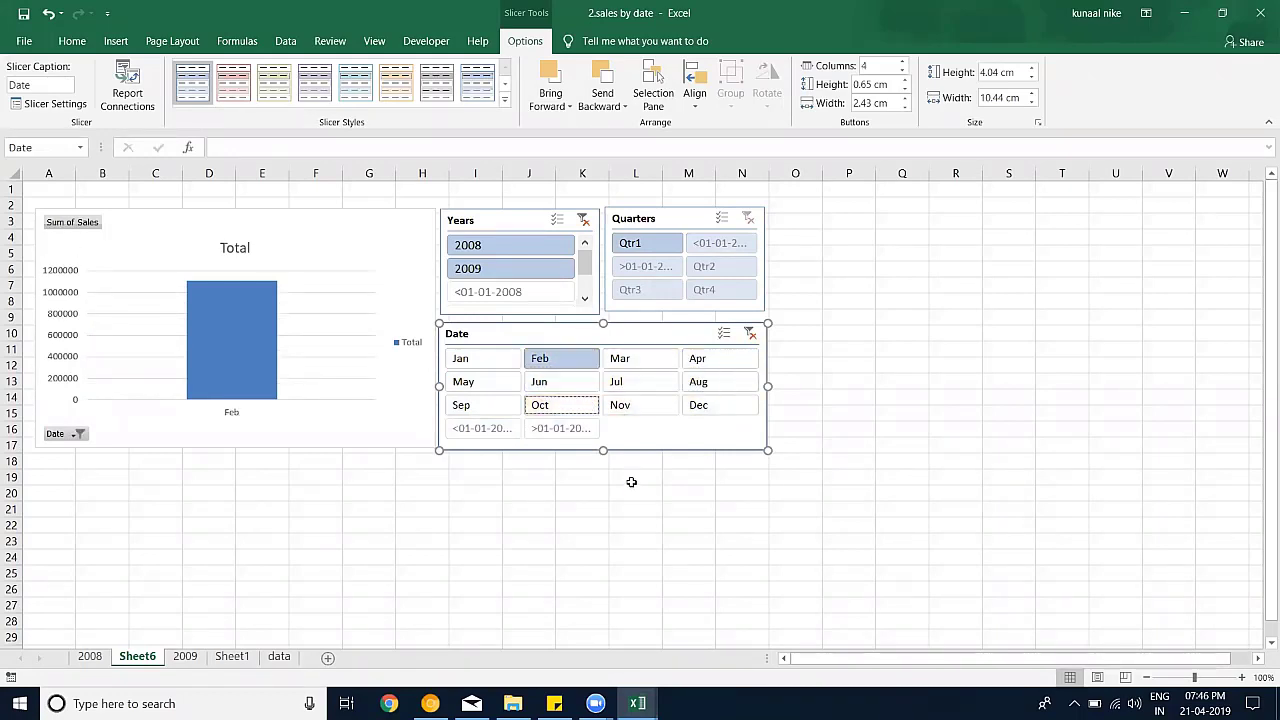
left_click(702, 408, "ctrl")
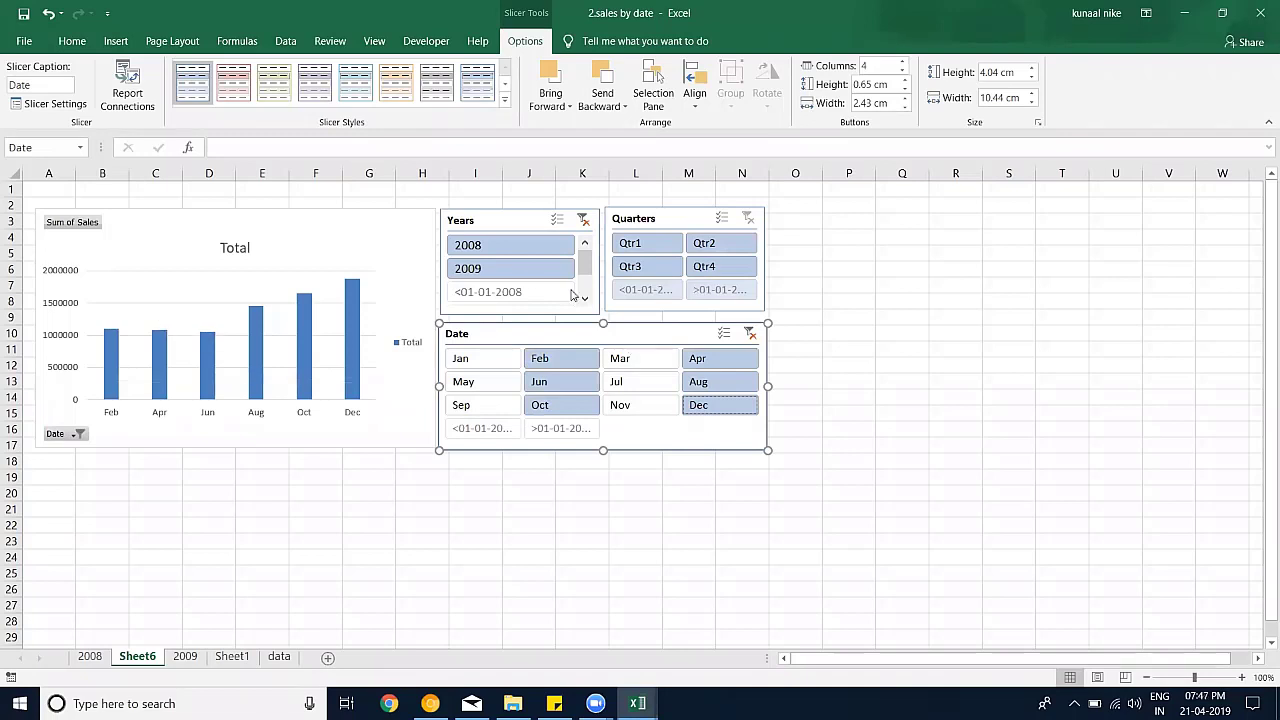
Filter the chart to year 2008, then 2009, and check Apr sales on the 2009 sheet.
left_click(528, 252)
left_click(534, 268)
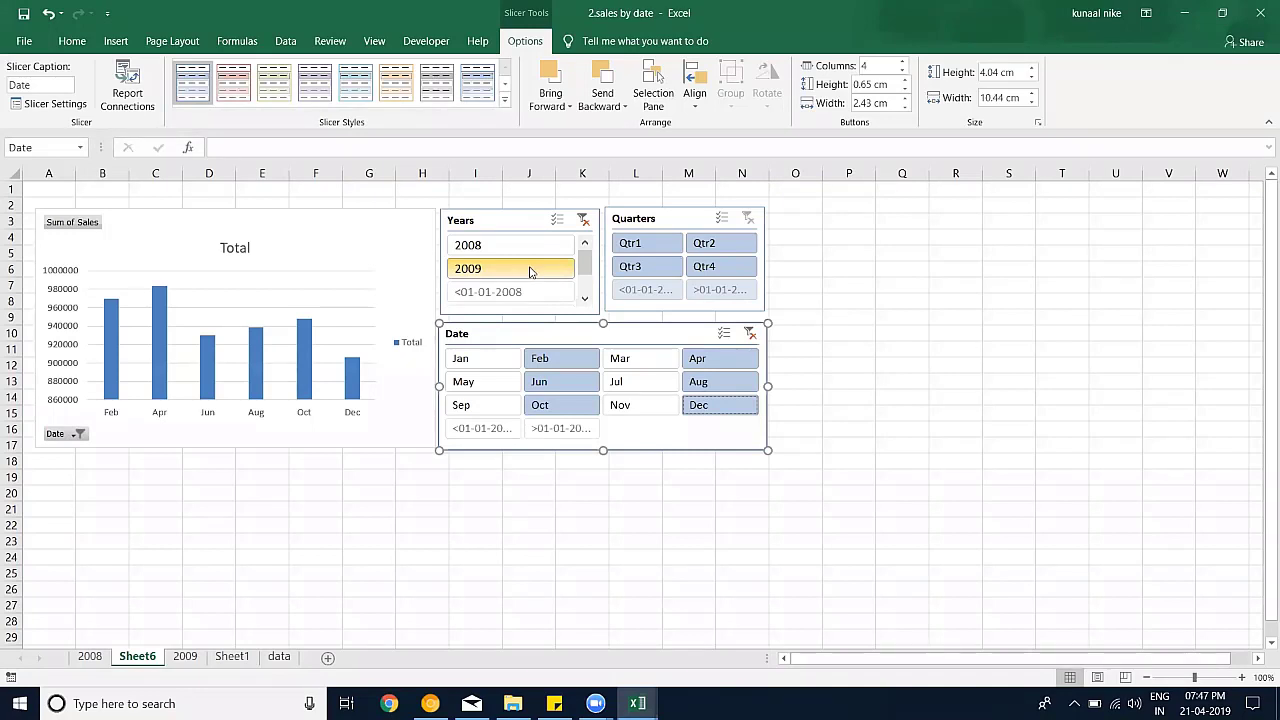
left_click(185, 656)
left_click(146, 285)
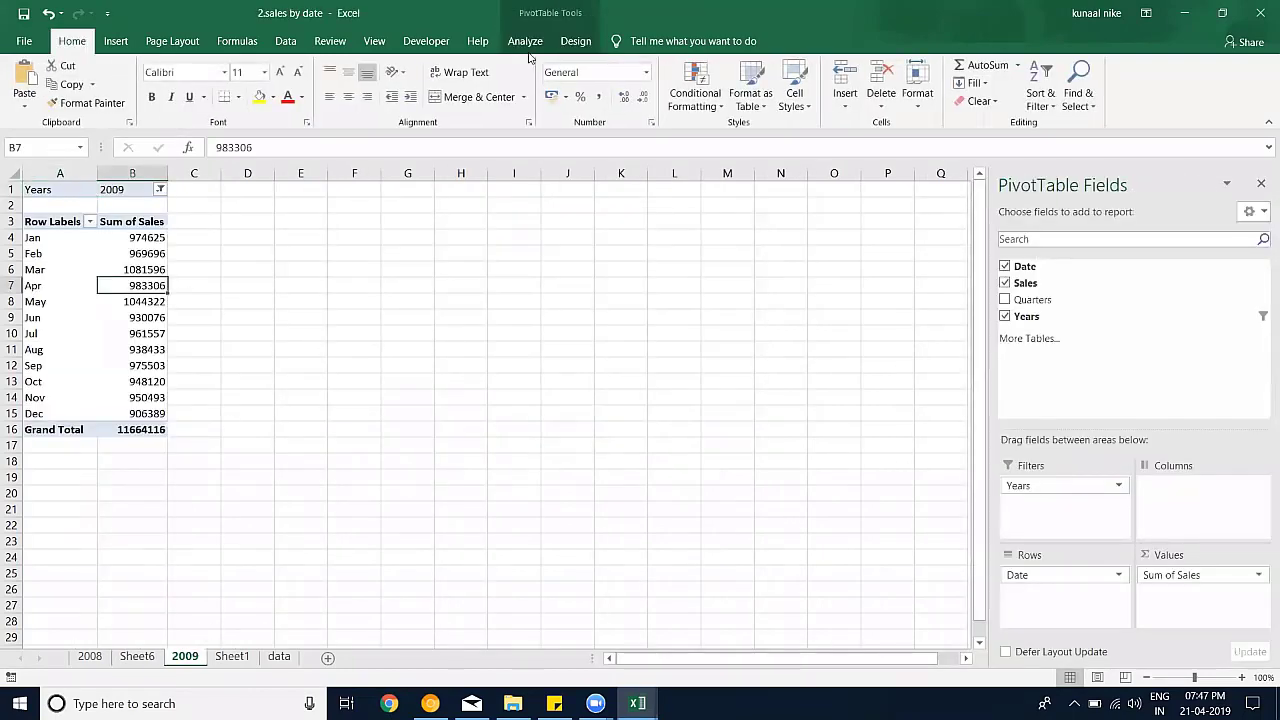
Insert a Date timeline for the Sheet1 pivot, move it beside the table and widen it.
left_click(232, 656)
left_click(222, 361)
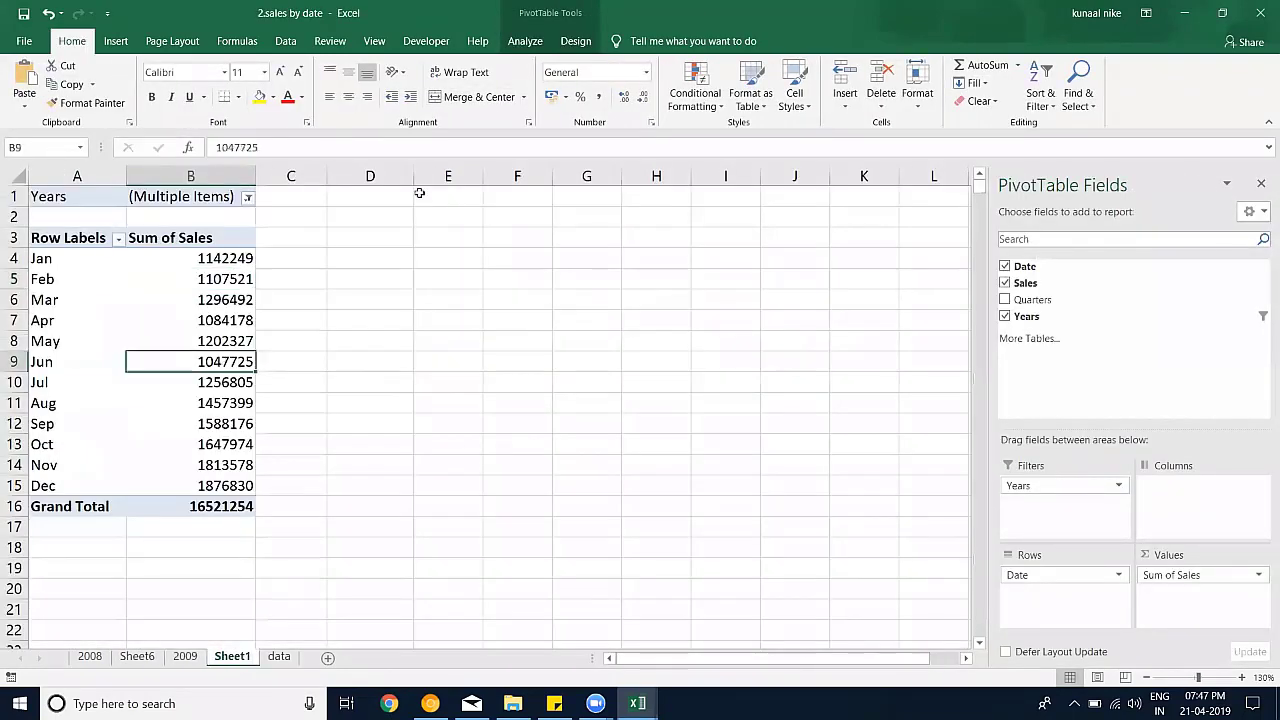
left_click(524, 41)
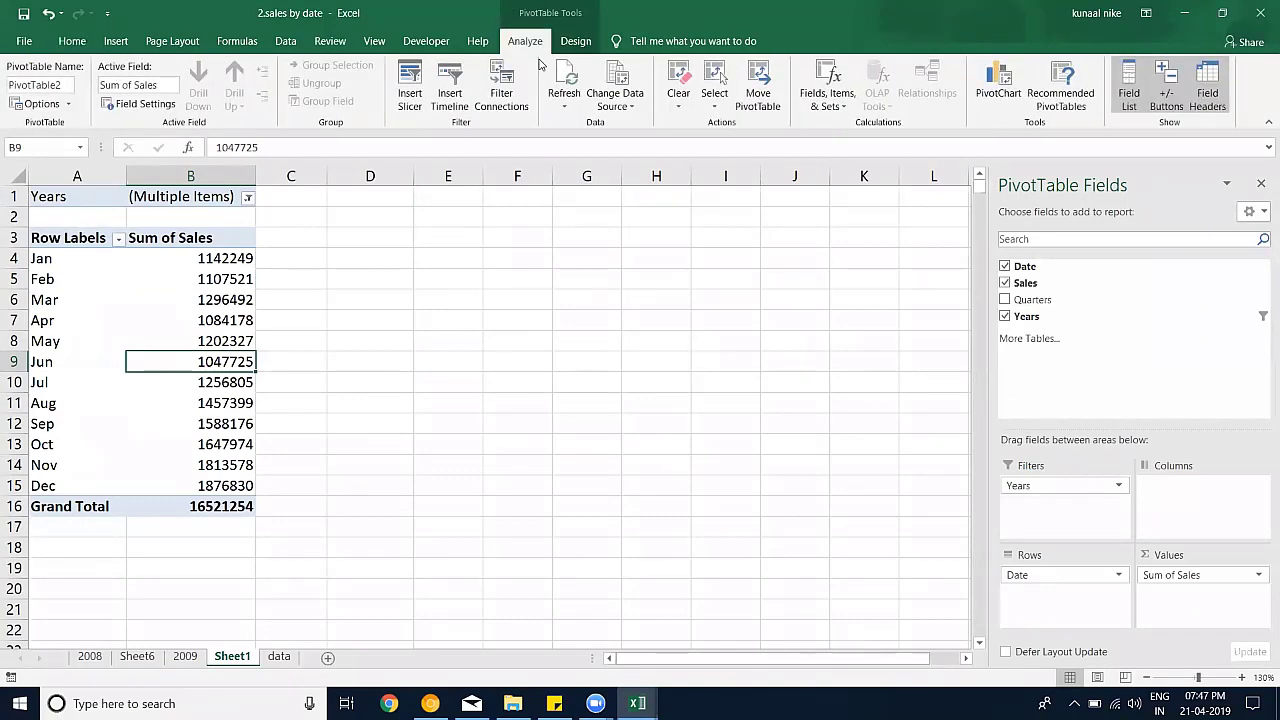
left_click(449, 88)
left_click(354, 313)
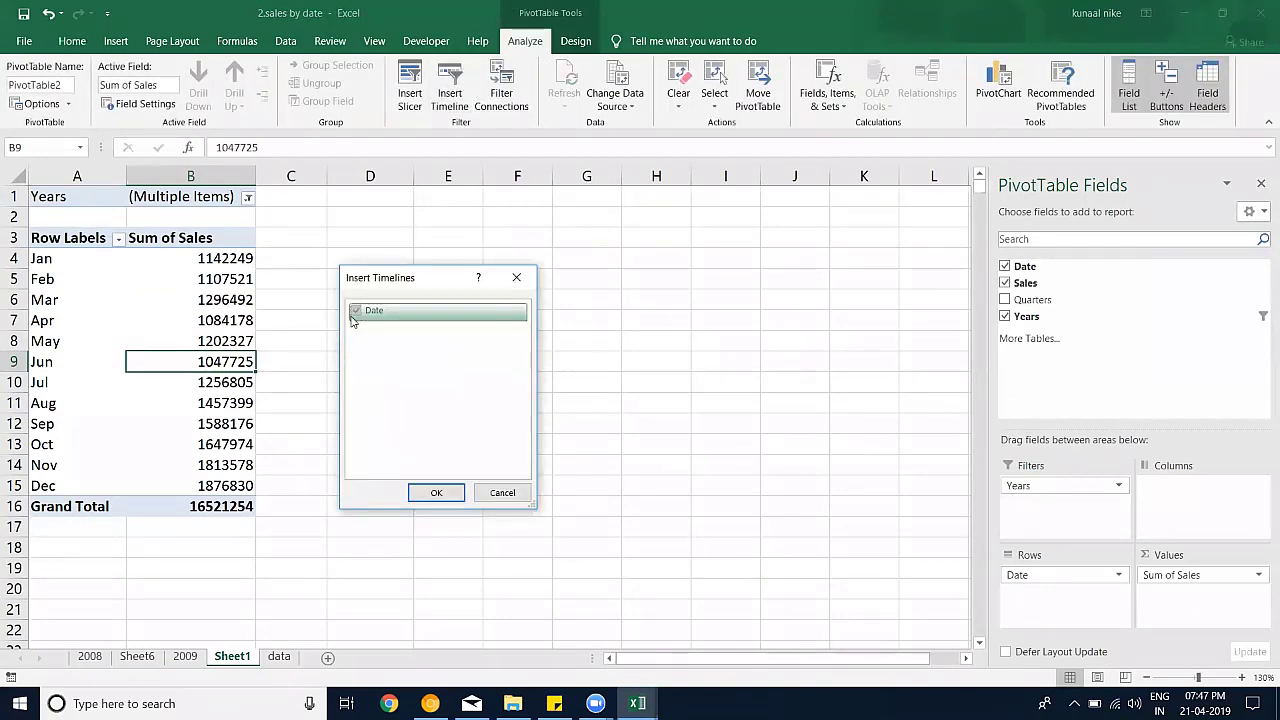
left_click(437, 492)
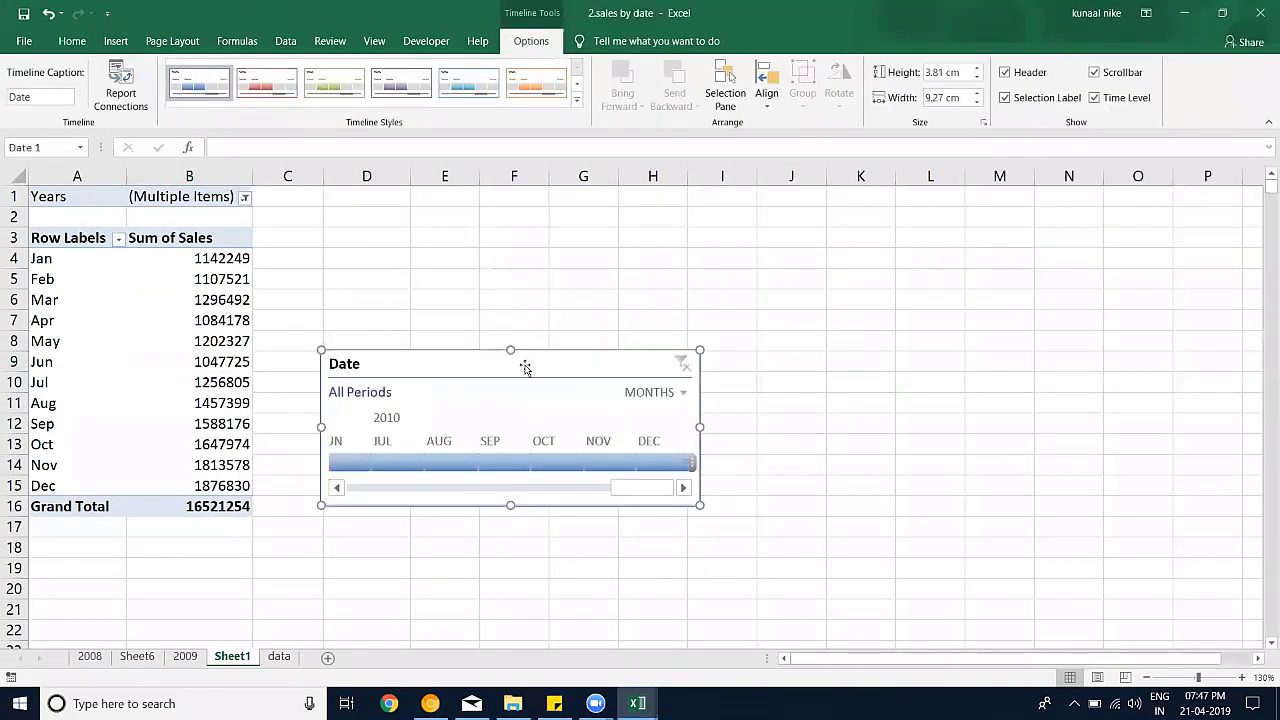
left_click_drag(523, 366, 505, 254)
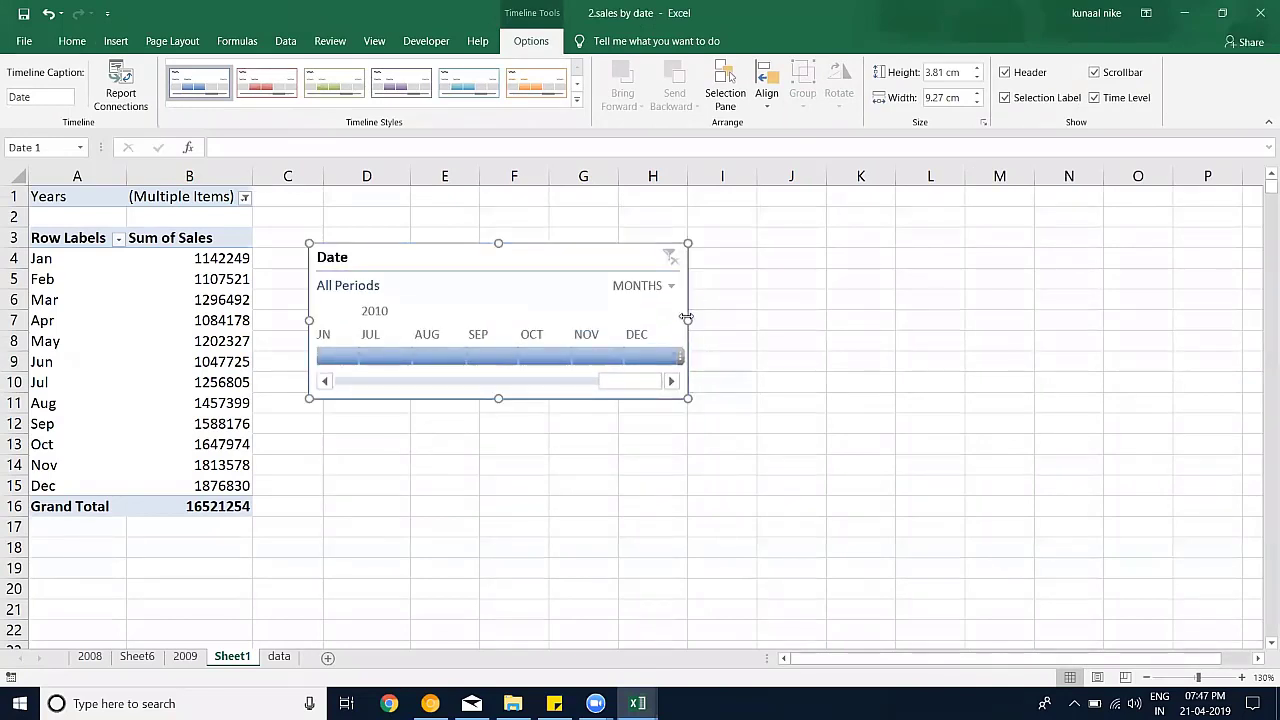
left_click_drag(686, 318, 878, 320)
Switch the timeline to Years and filter the pivot to 2008, then 2009.
left_click_drag(766, 386, 690, 380)
left_click(333, 379)
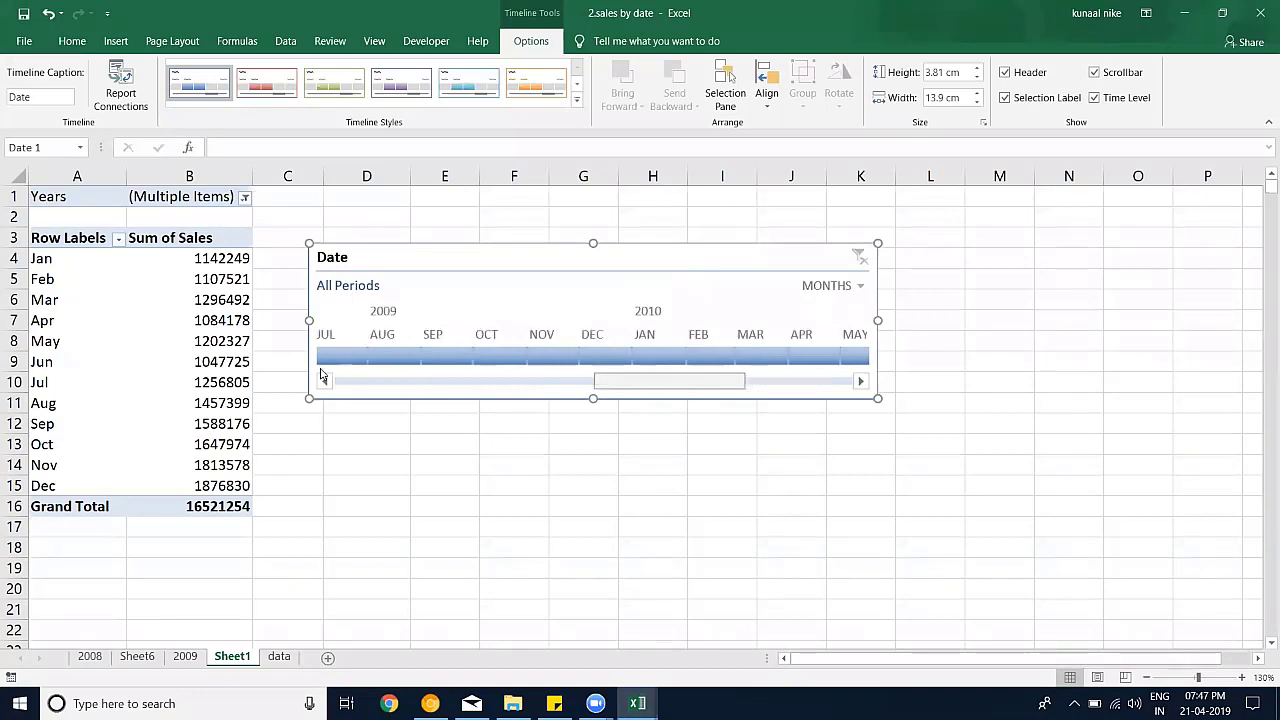
left_click(333, 379)
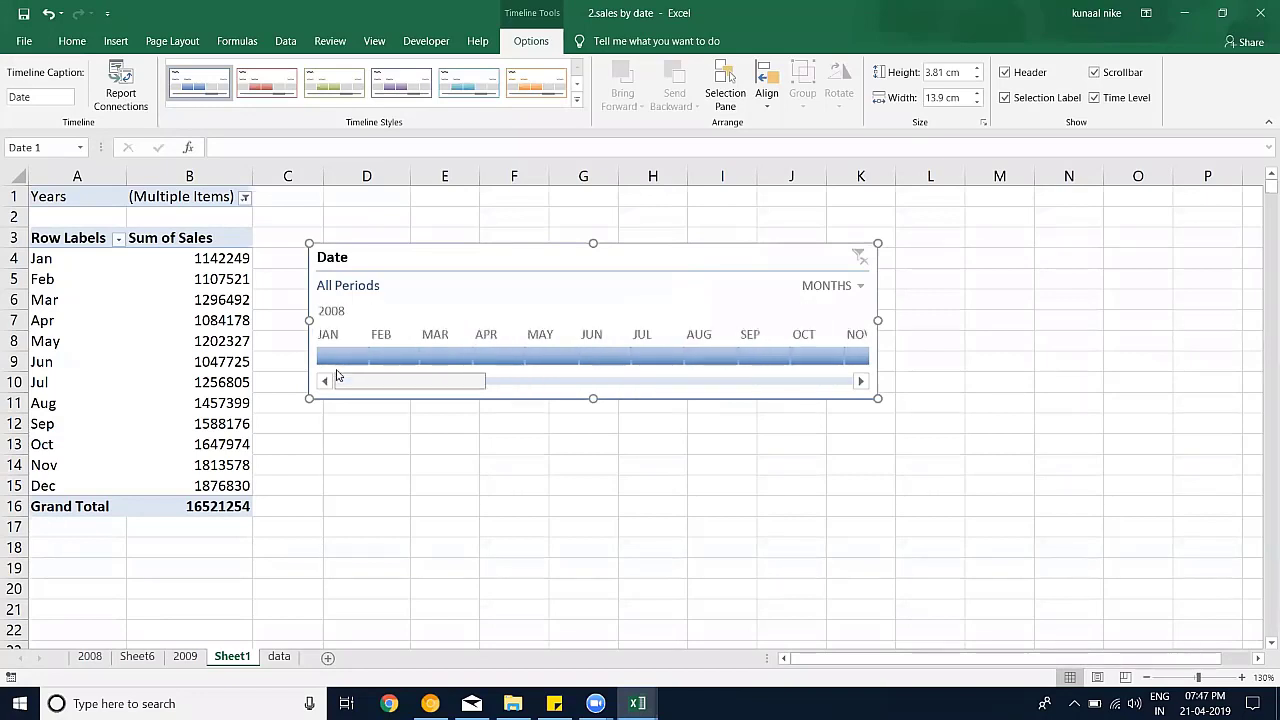
left_click(832, 285)
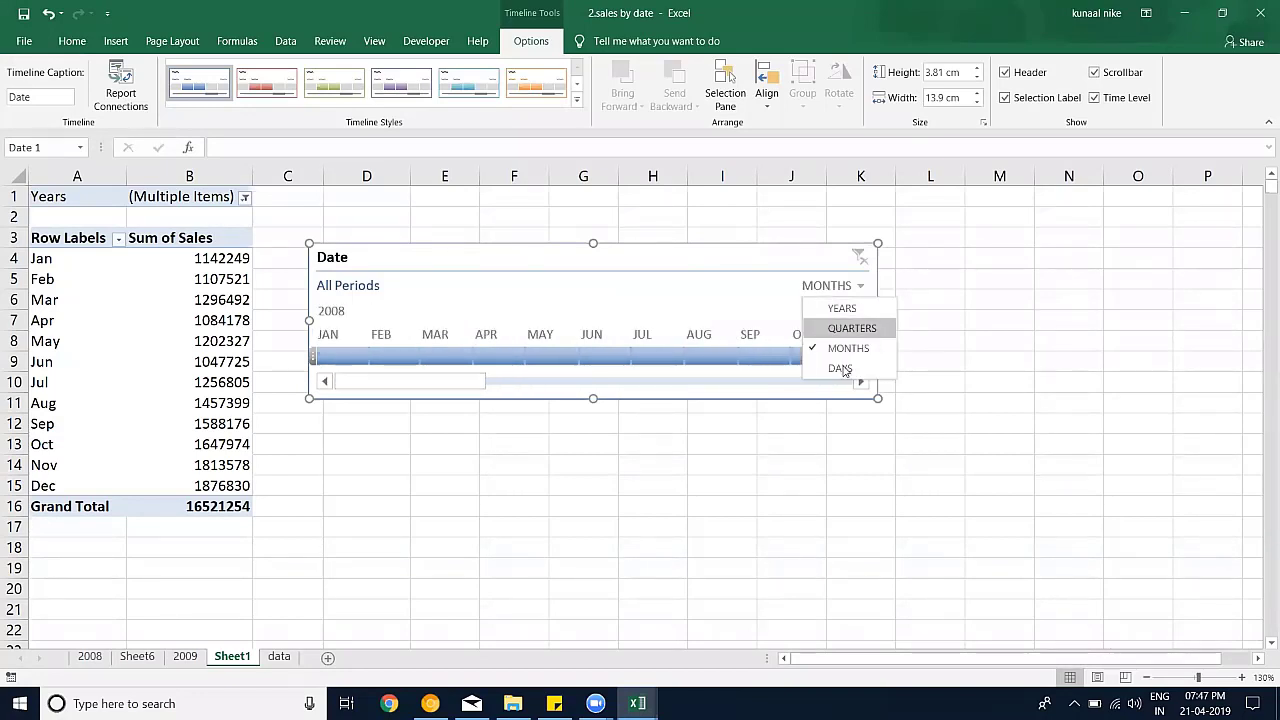
left_click(842, 308)
left_click(362, 356)
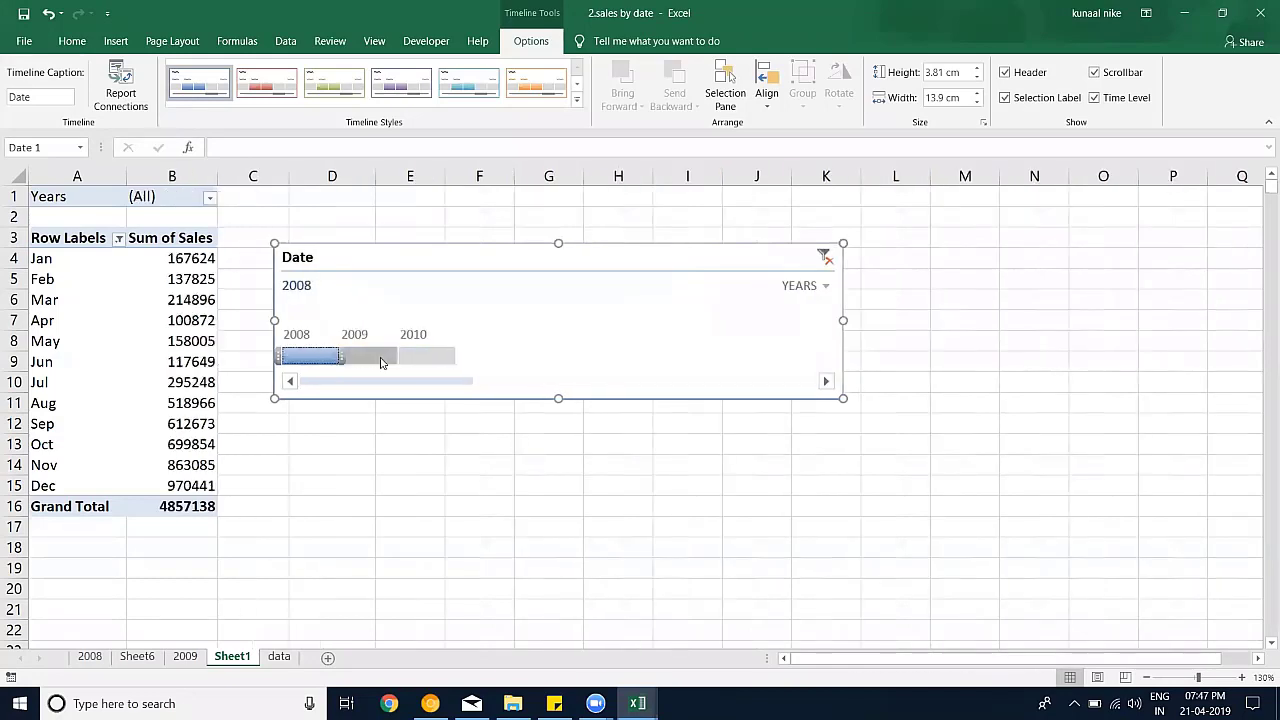
left_click(380, 357)
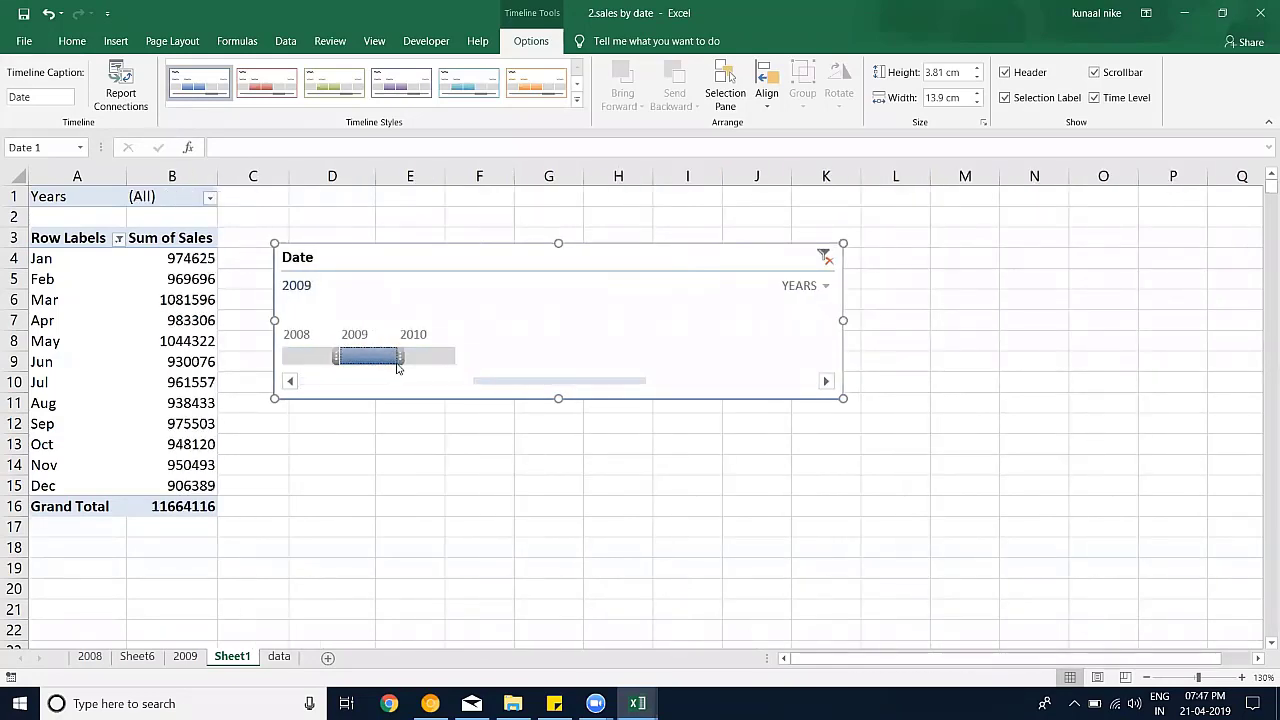
Return the timeline to Months and filter the pivot to Nov 2008 only.
left_click(806, 290)
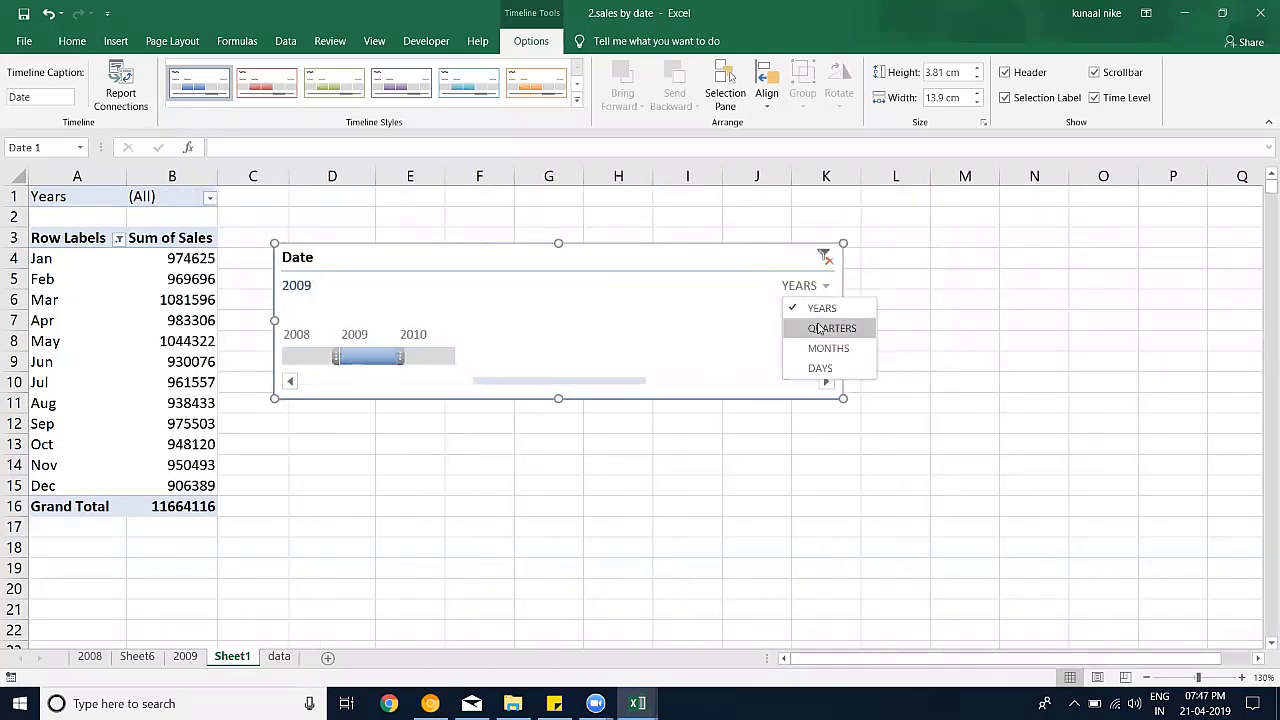
left_click(828, 348)
left_click(478, 357)
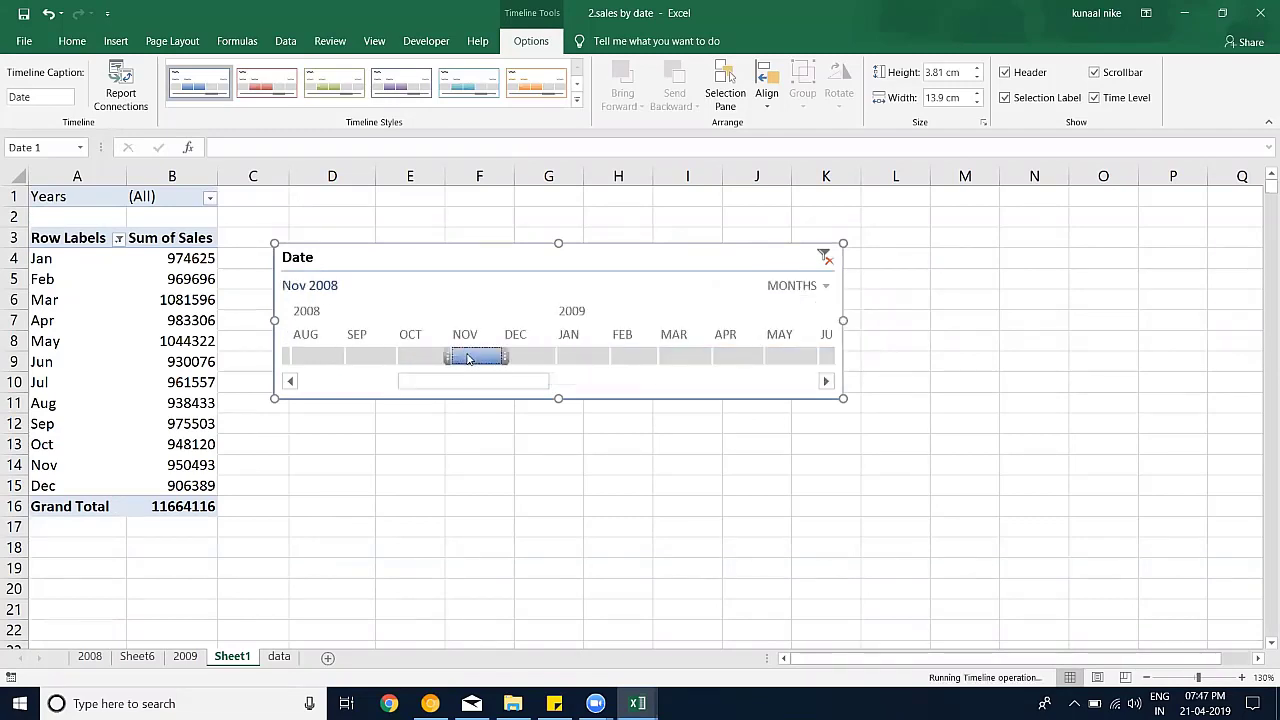
left_click(526, 364)
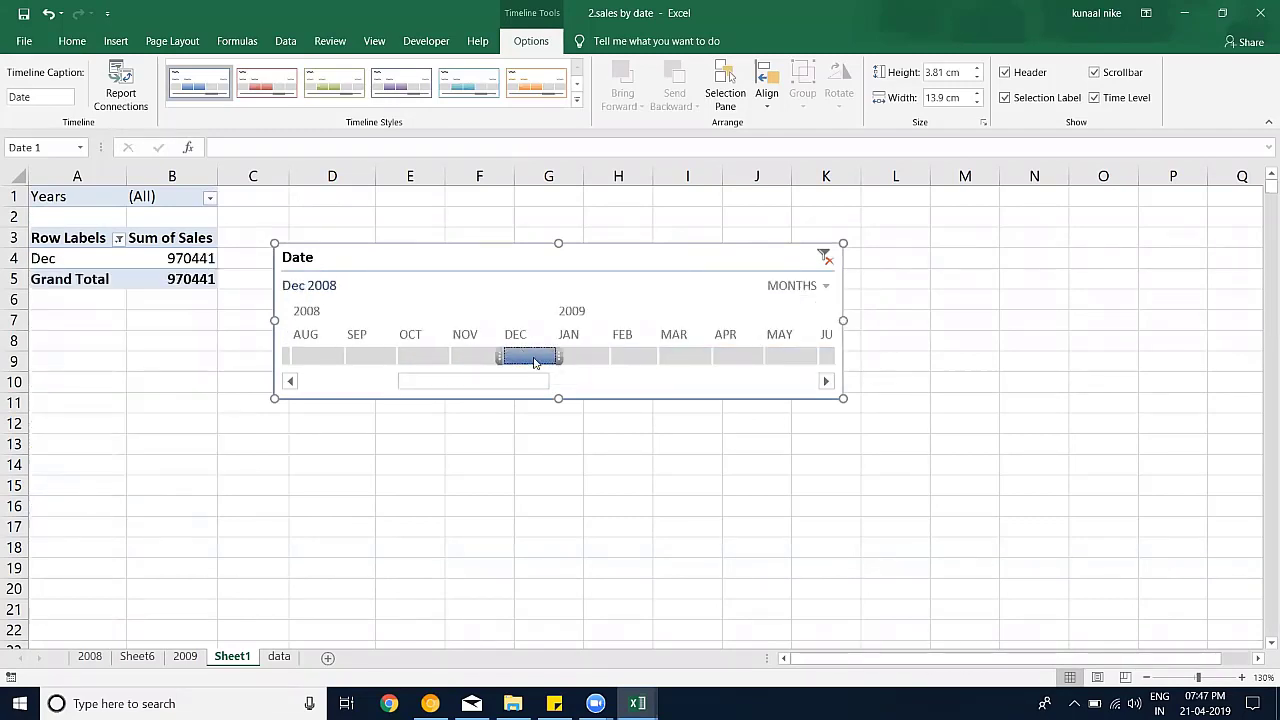
left_click(478, 357)
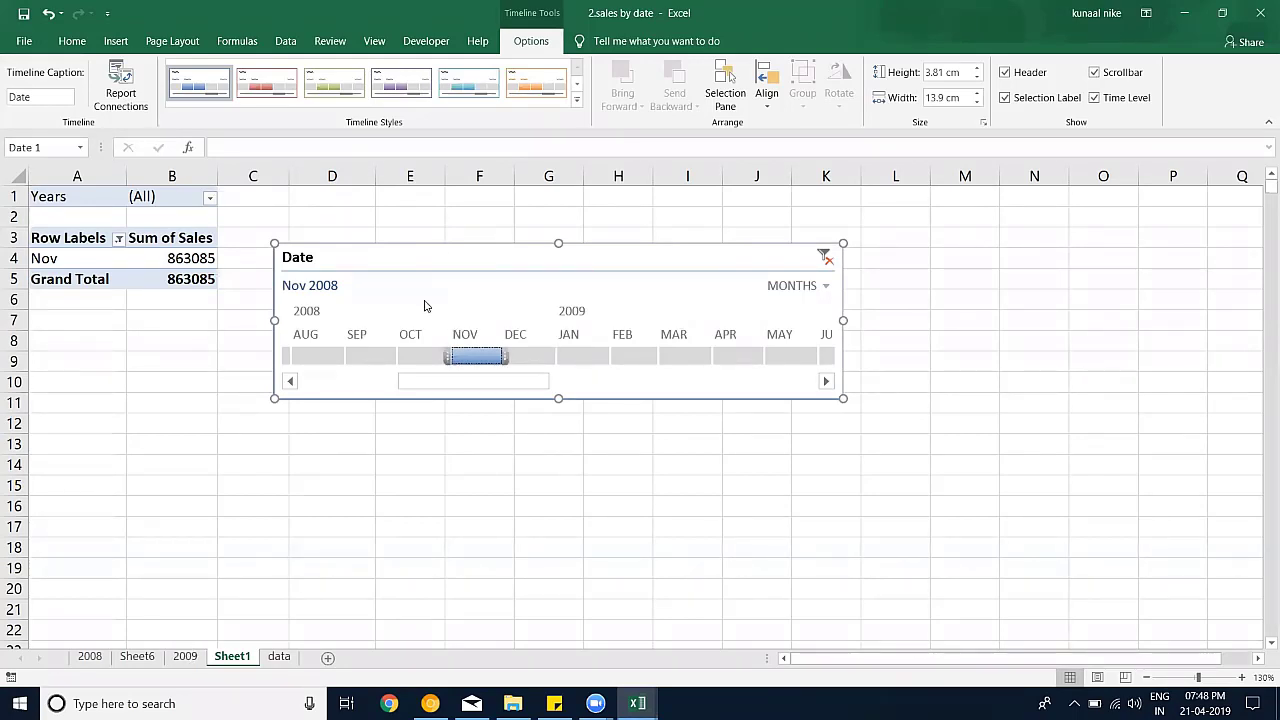
left_click(347, 554)
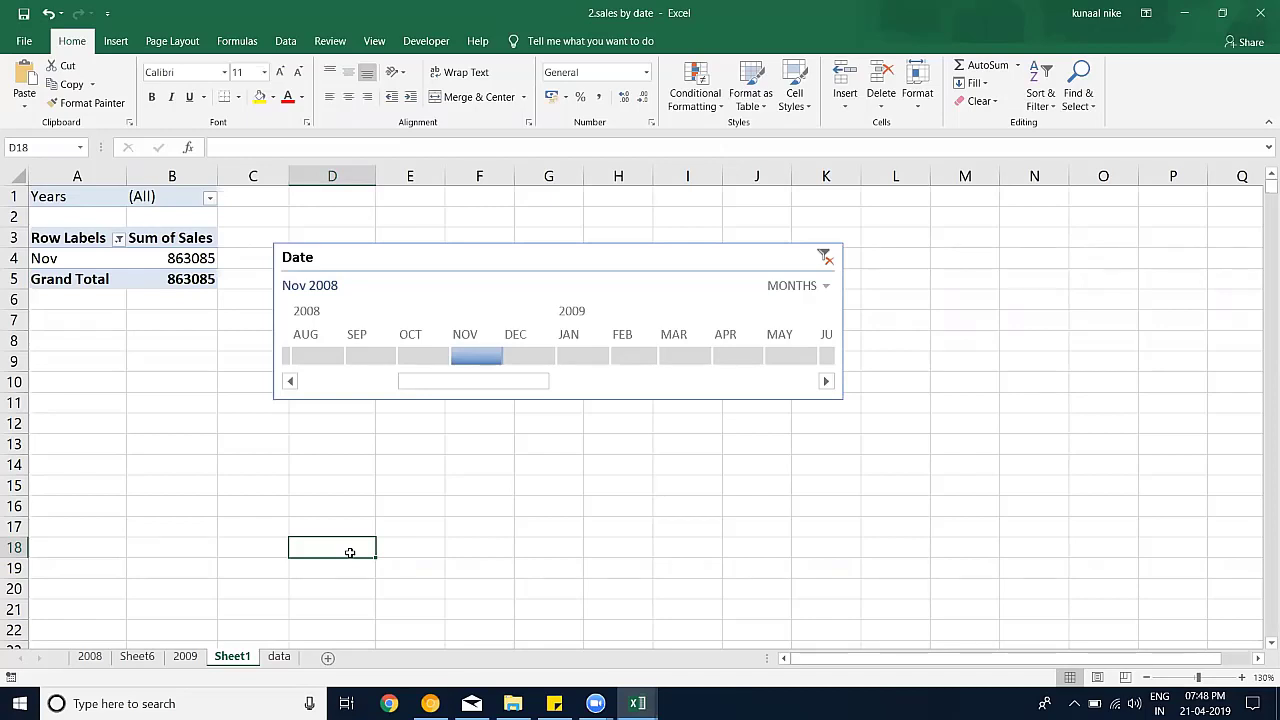
Check the 2008 and Dashboard sheets, then open the 4.test scores workbook from the Pivot folder.
left_click(90, 658)
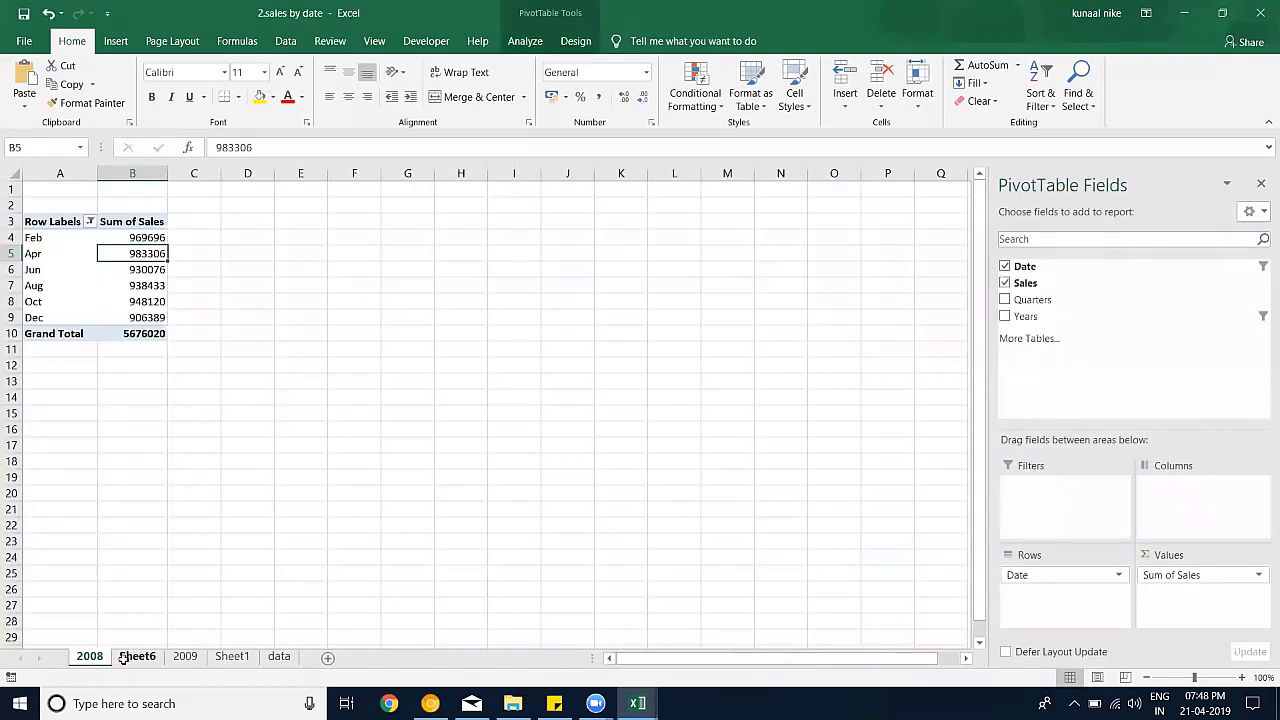
left_click(123, 658)
left_click(392, 510)
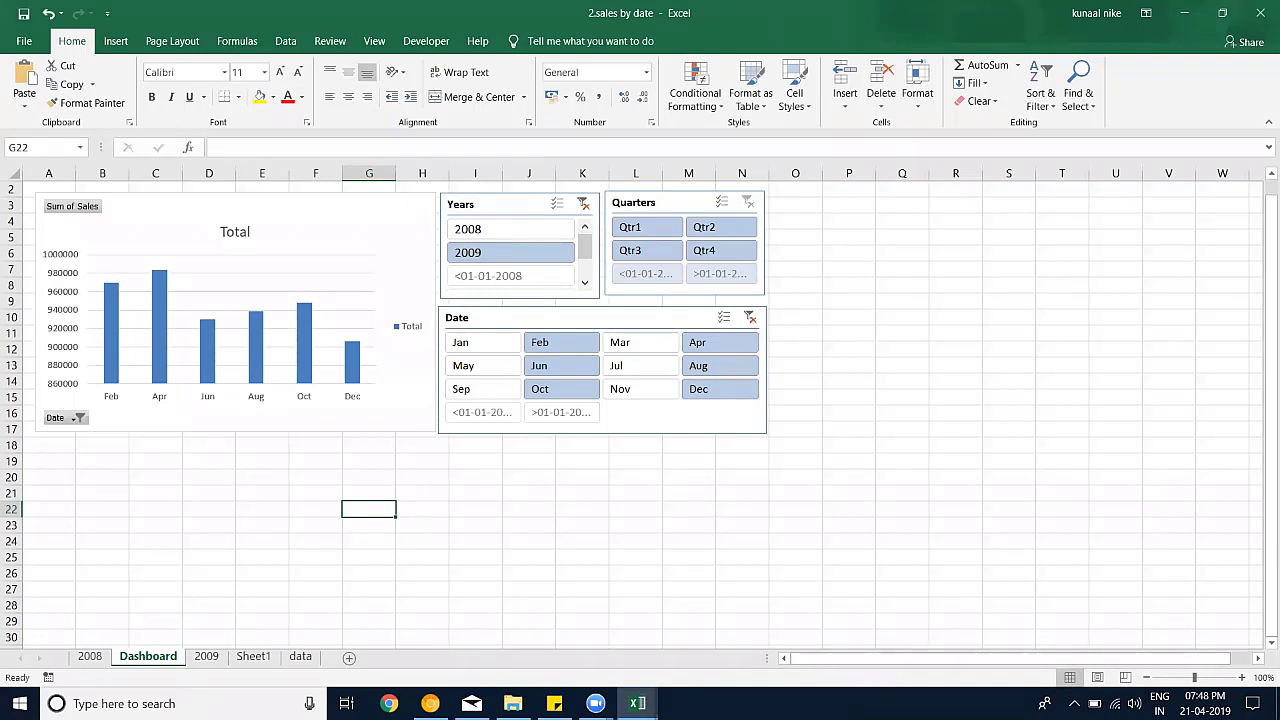
left_click(512, 703)
double_click(312, 384)
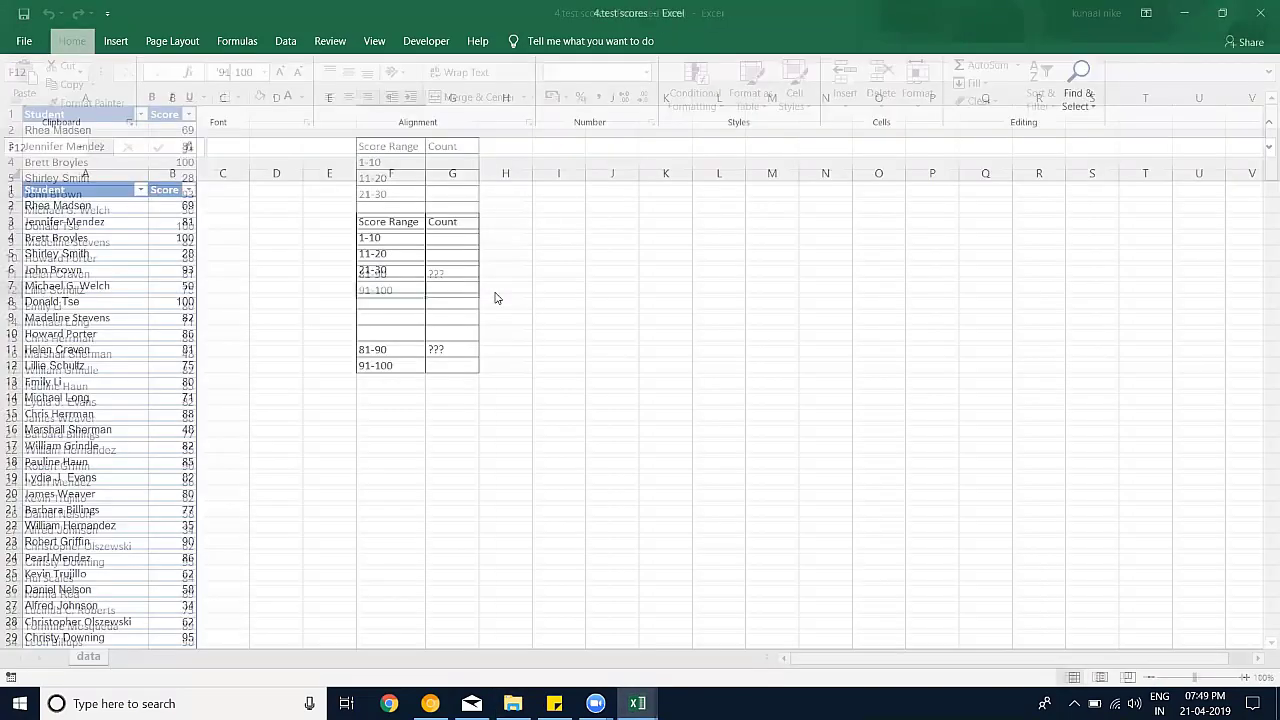
left_click(1241, 678)
left_click(1241, 678)
left_click(1241, 678)
left_click(1241, 678)
scroll(443, 500, "down", 1)
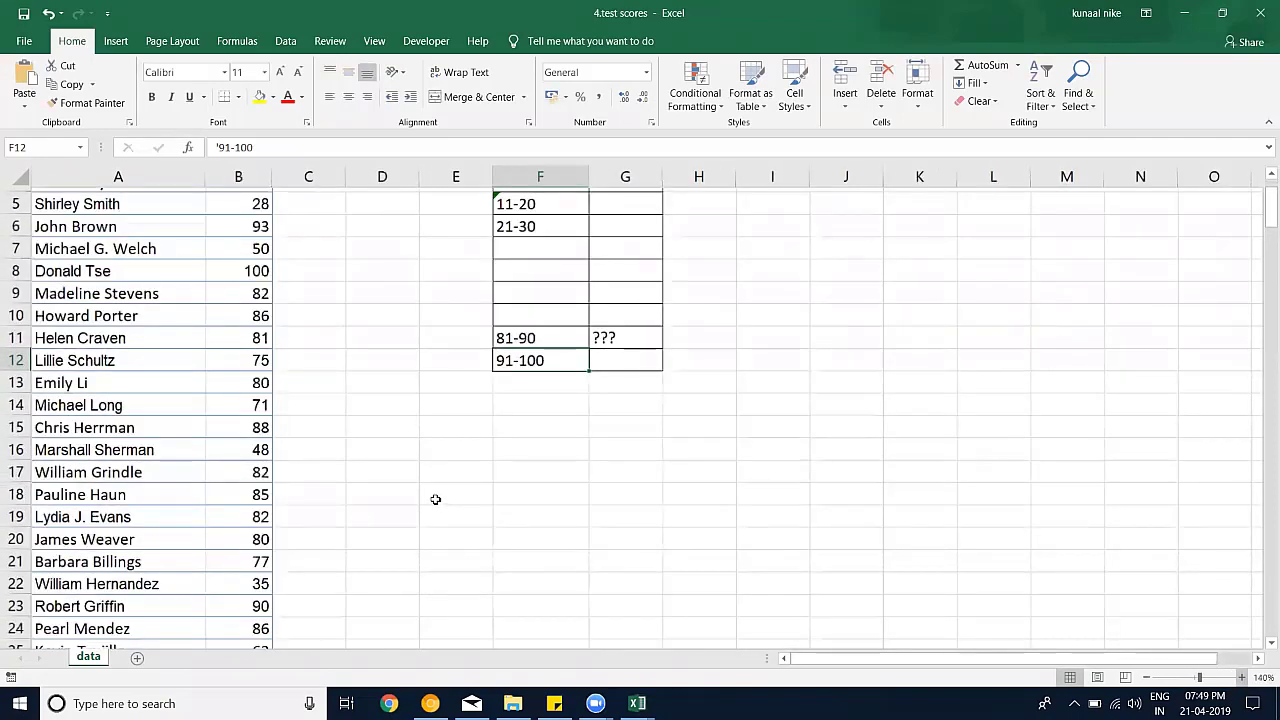
scroll(434, 500, "up", 2)
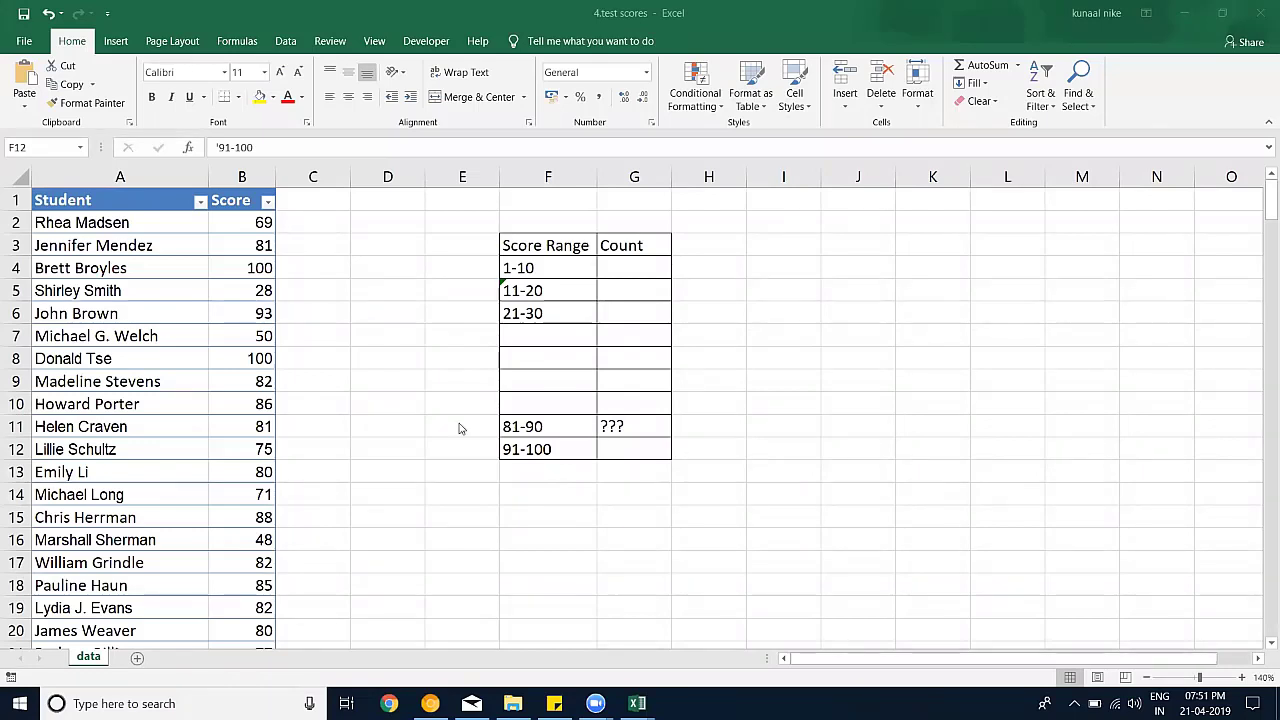
left_click(212, 358)
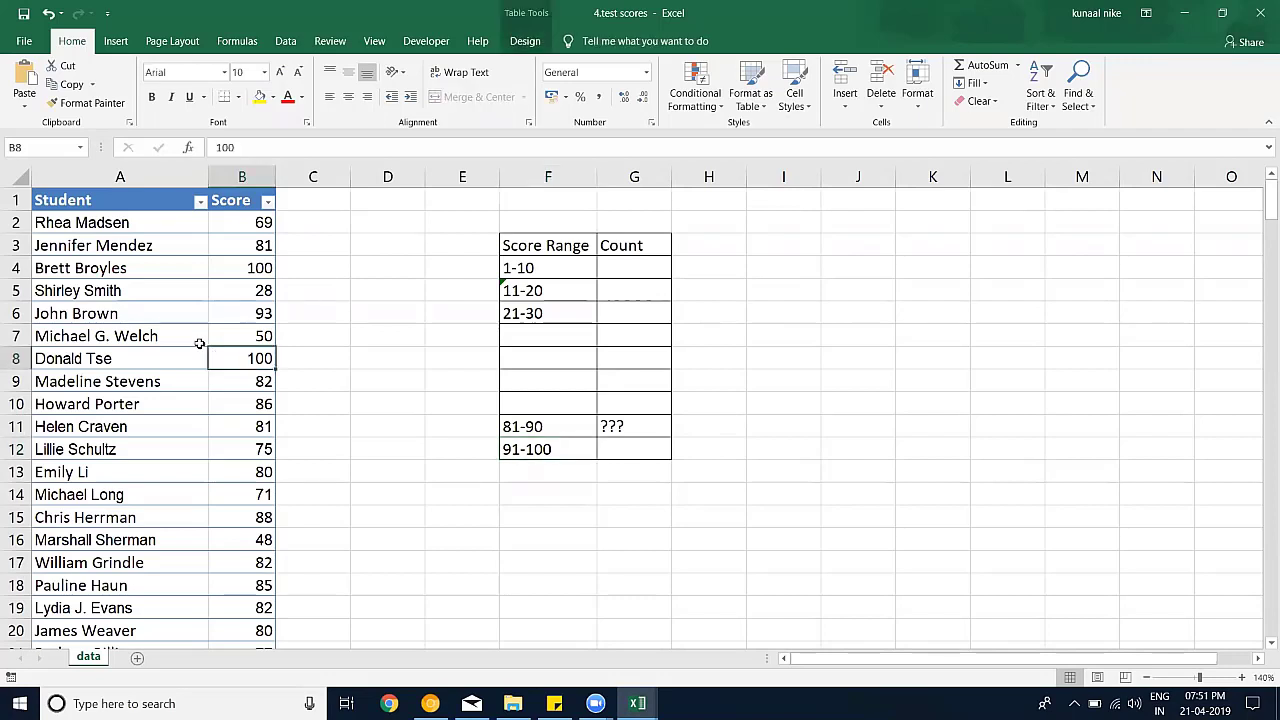
left_click(157, 349)
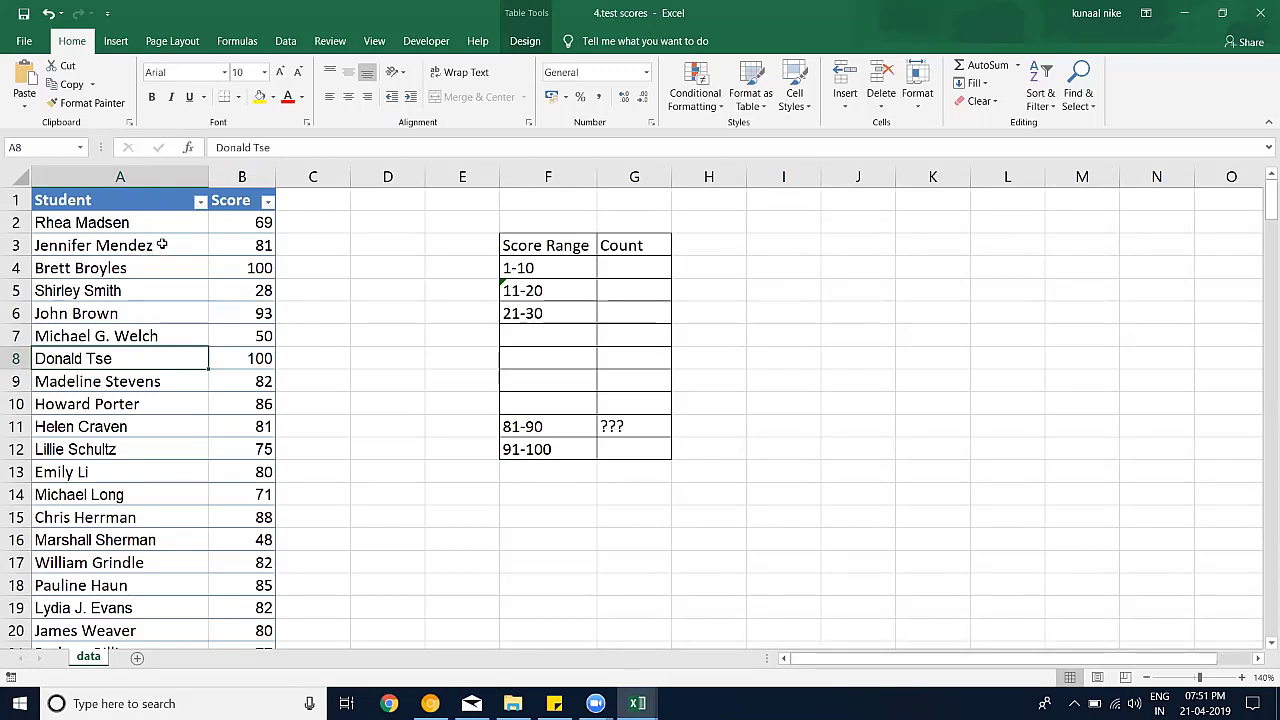
Insert a PivotTable on a new sheet with Count of Student per Score row.
left_click(115, 41)
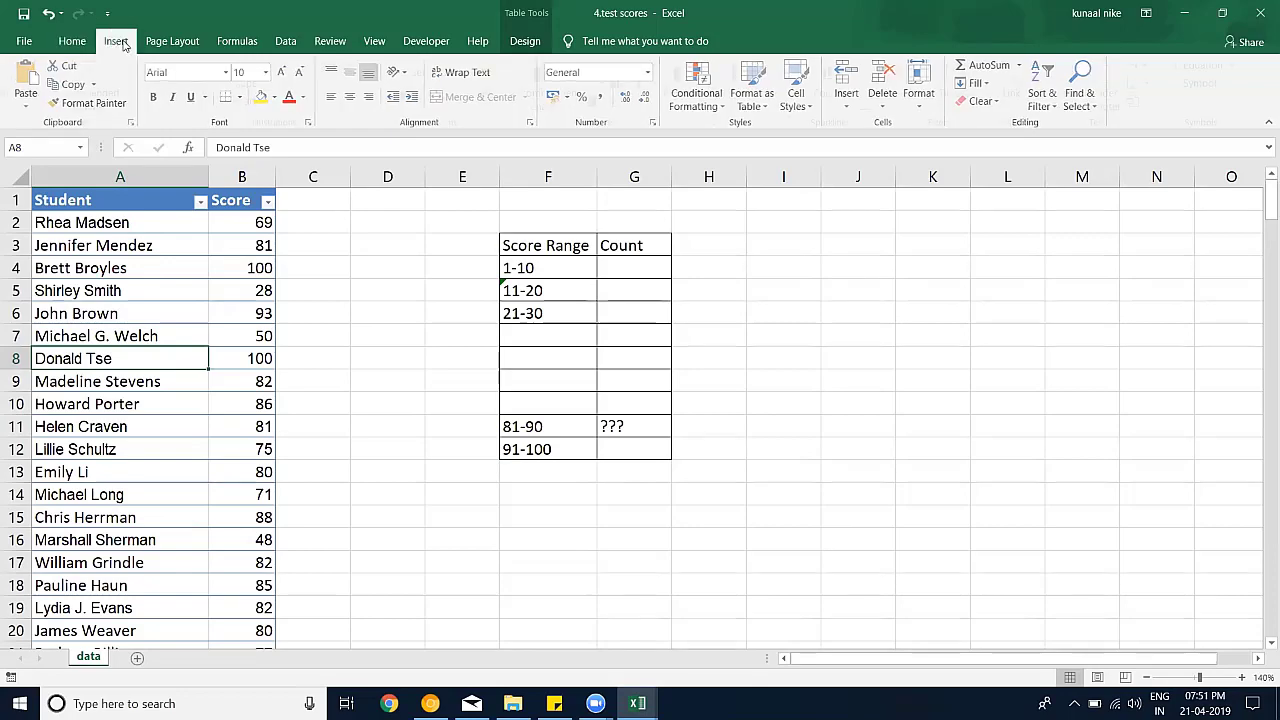
left_click(53, 92)
left_click(491, 489)
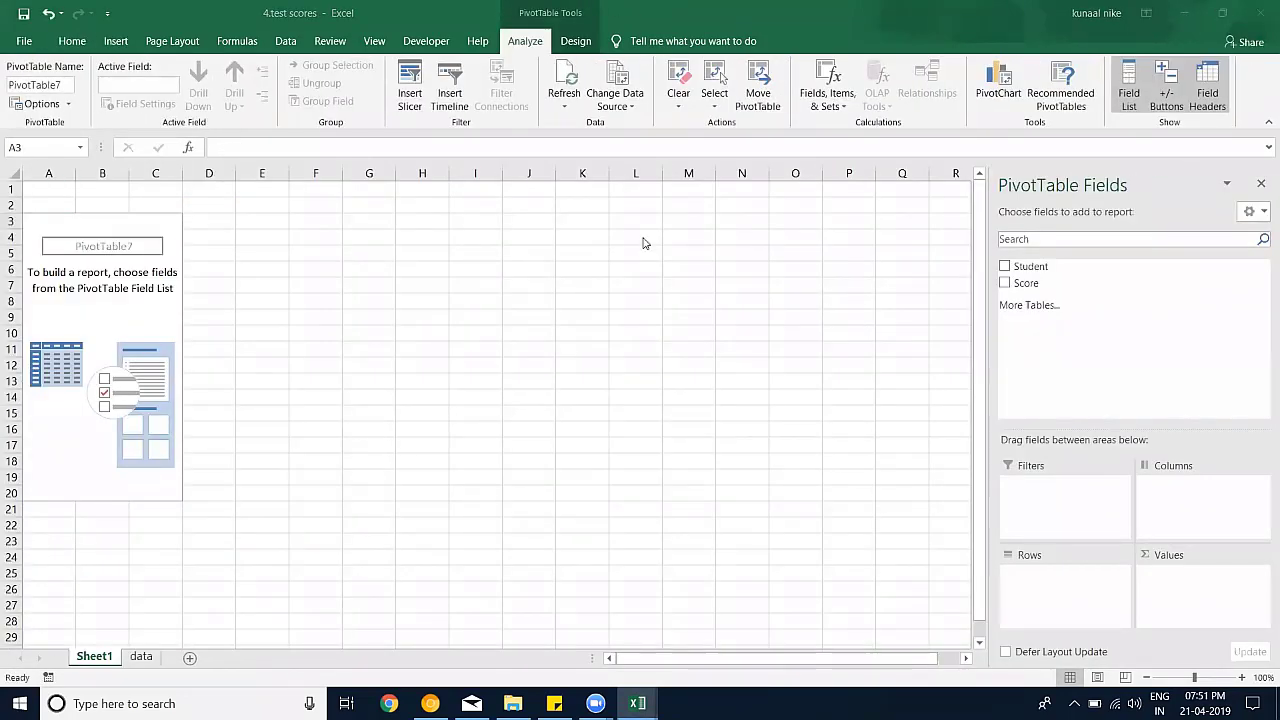
left_click(1241, 677)
left_click(1241, 677)
left_click(1241, 677)
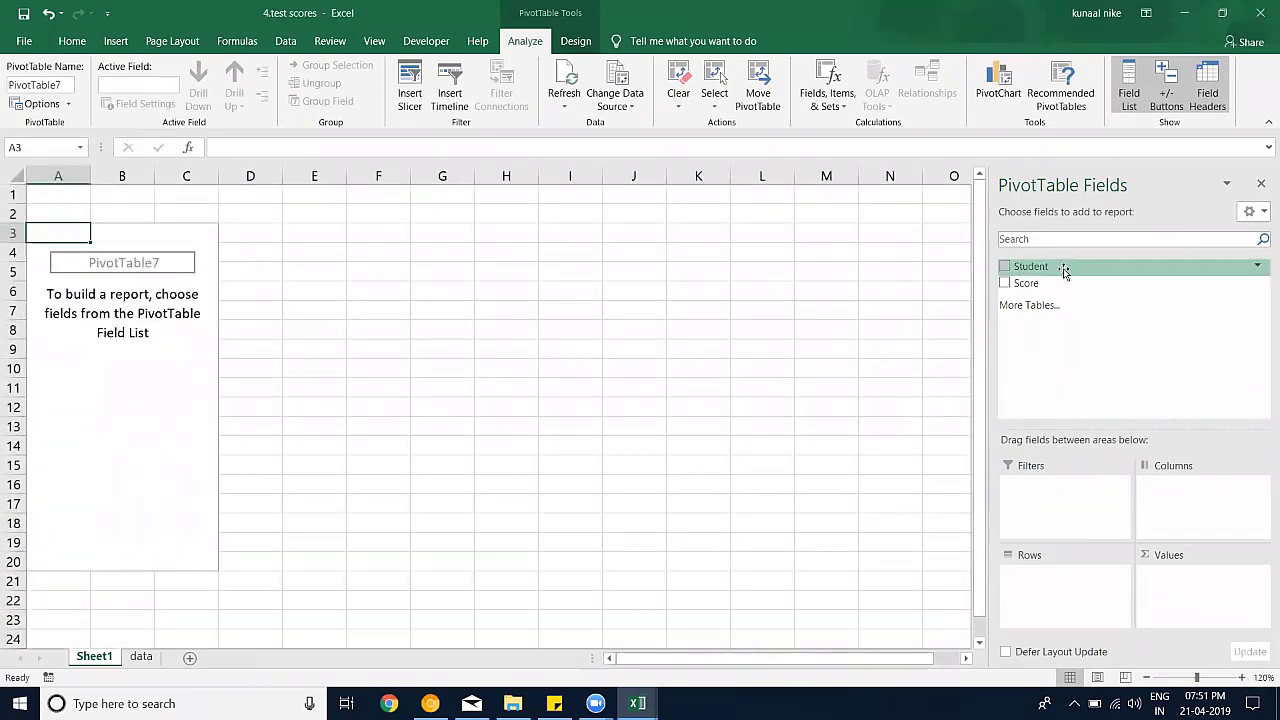
left_click_drag(1064, 272, 1181, 612)
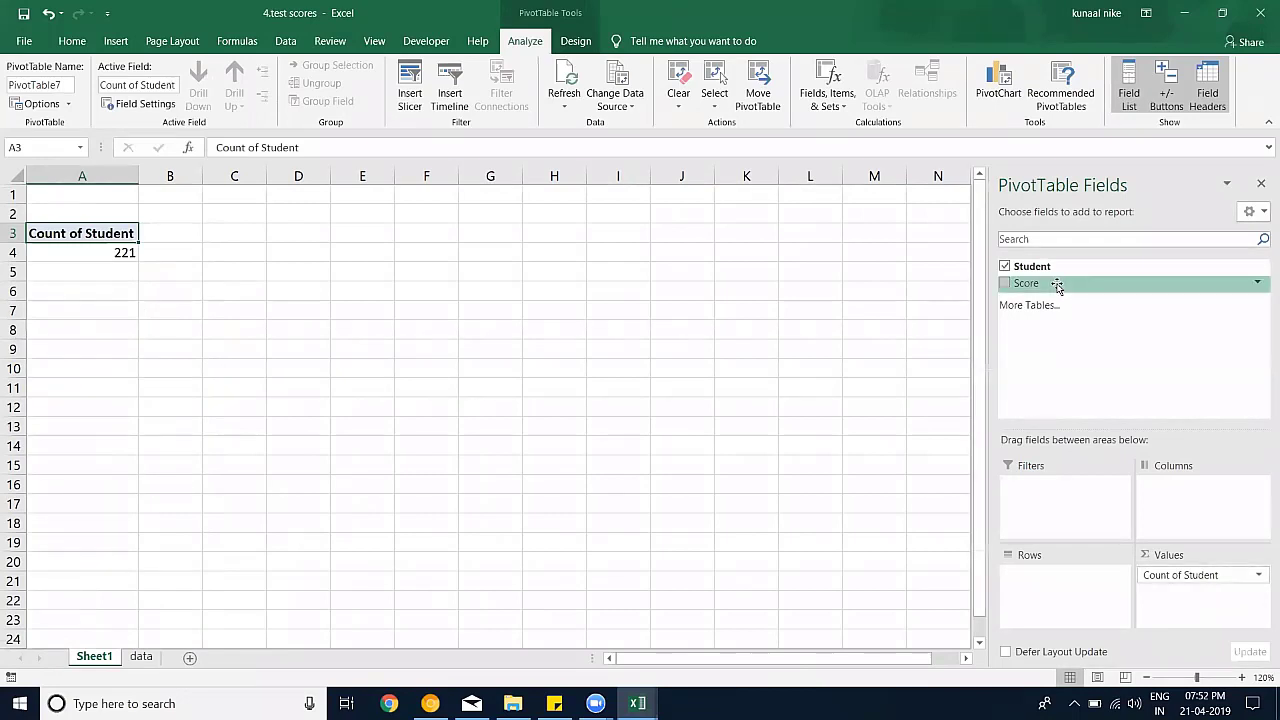
left_click_drag(1057, 285, 1064, 600)
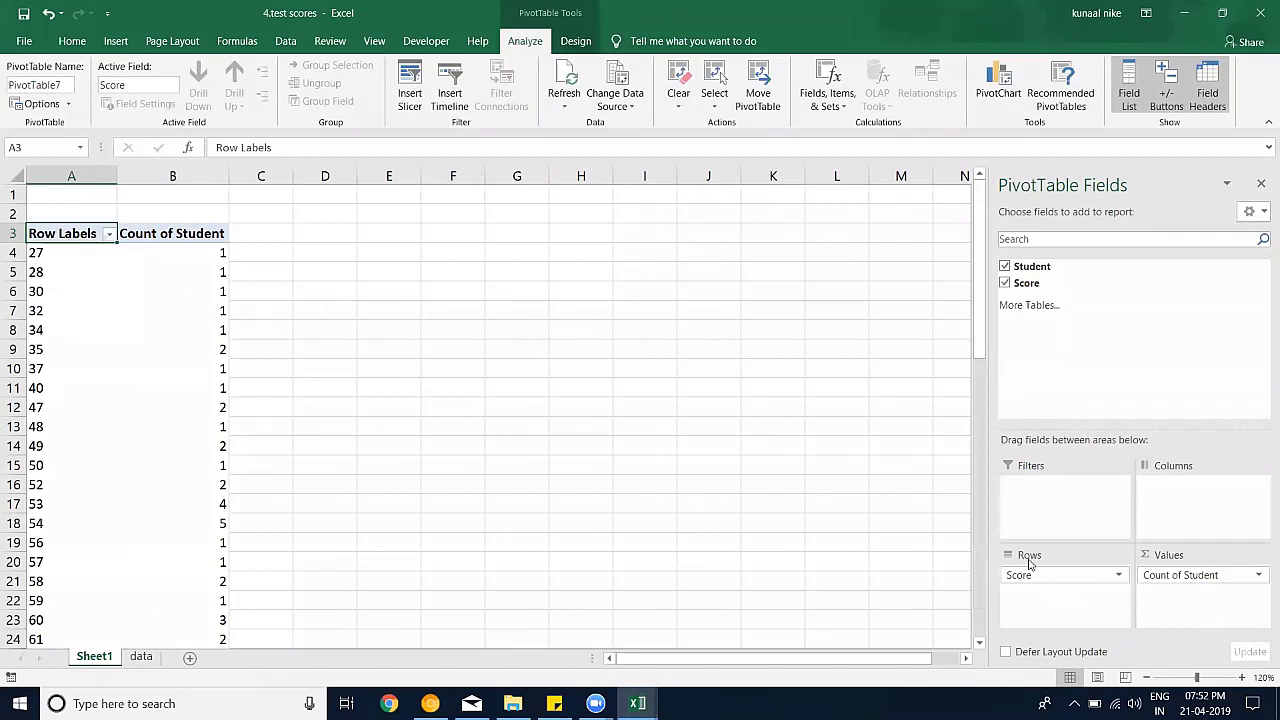
Group the pivot's scores starting at 1, ending at 100, by 10.
left_click(74, 315)
right_click(75, 313)
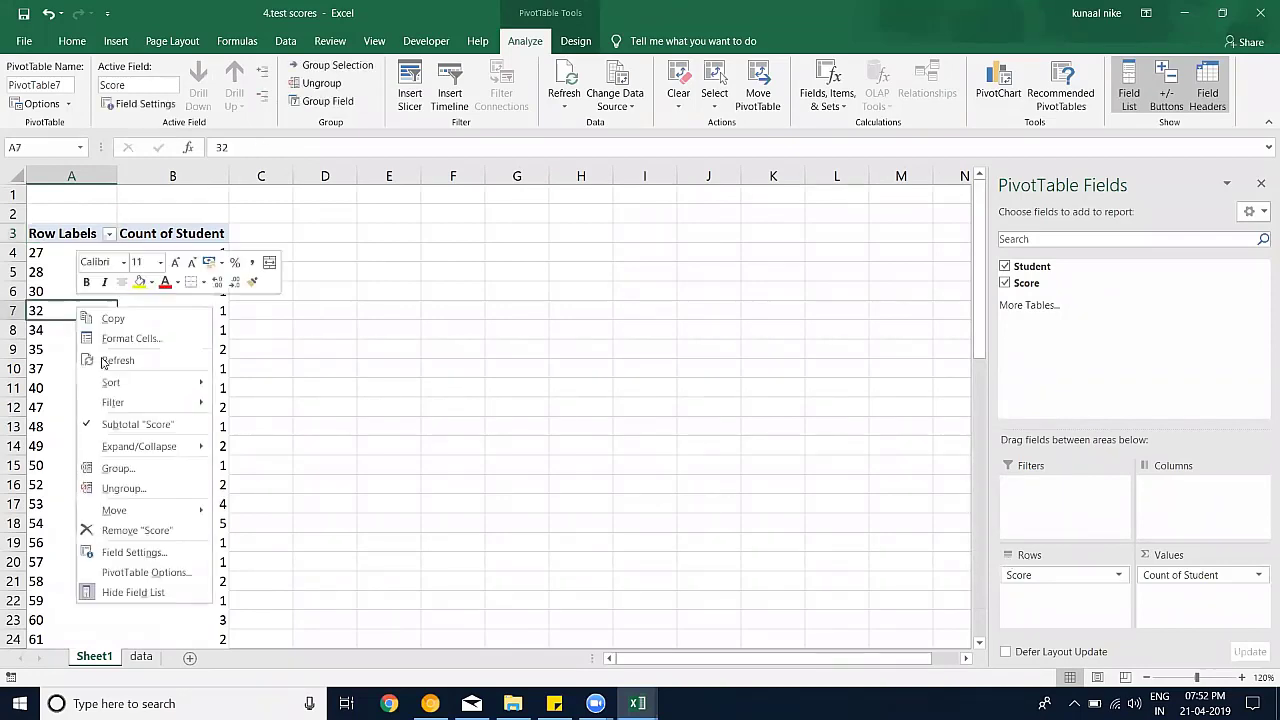
left_click(130, 468)
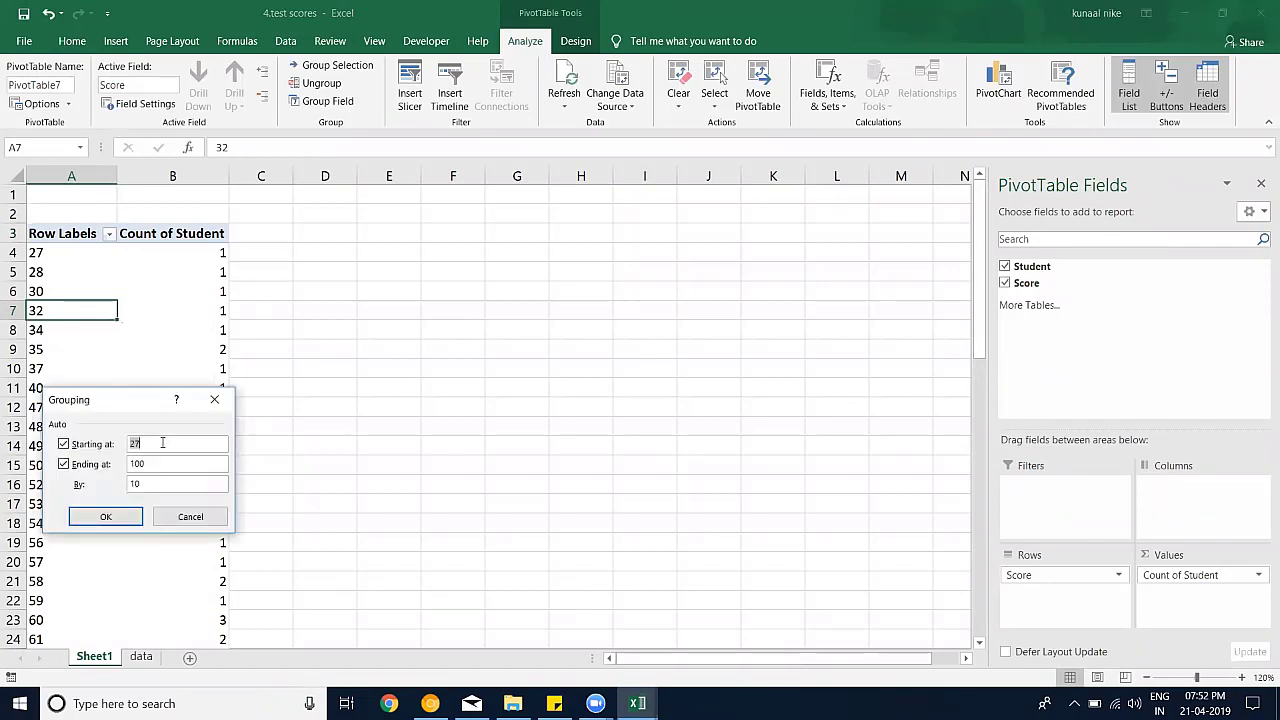
type("1")
left_click(131, 516)
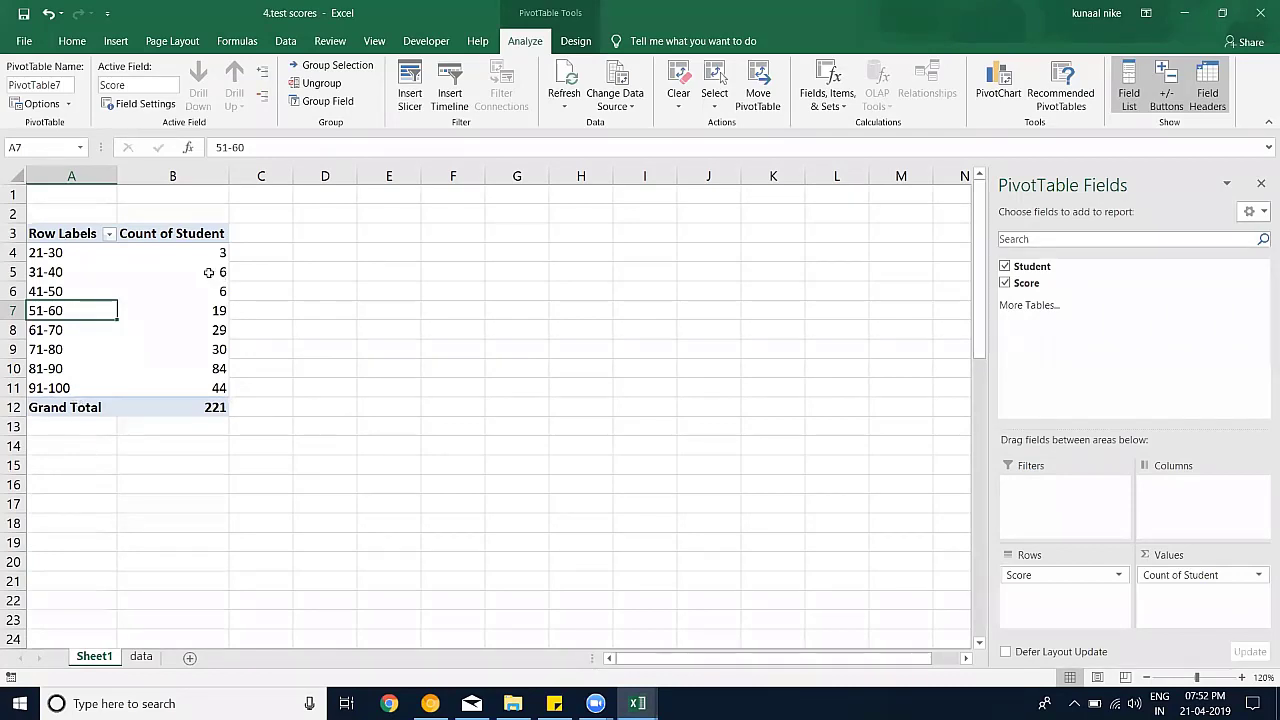
left_click(1242, 678)
left_click(1242, 678)
left_click(1242, 678)
left_click(1242, 678)
left_click(1242, 678)
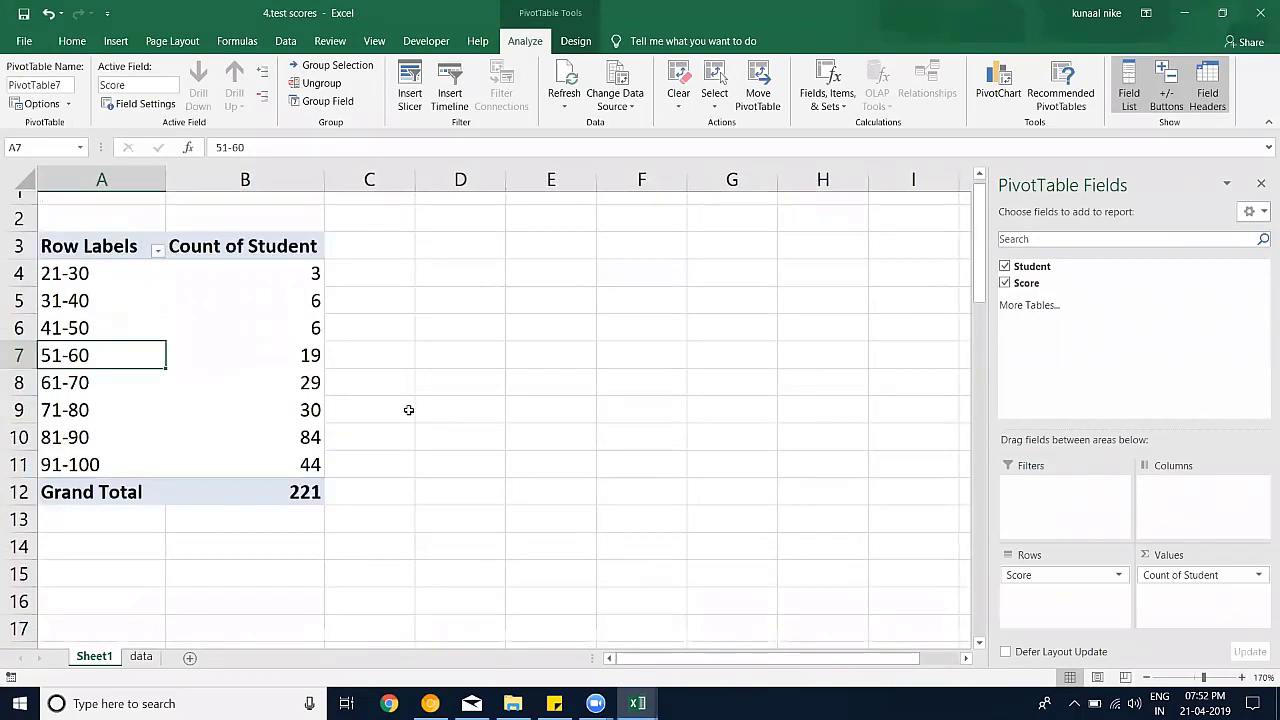
scroll(409, 410, "up", 1)
left_click(85, 288)
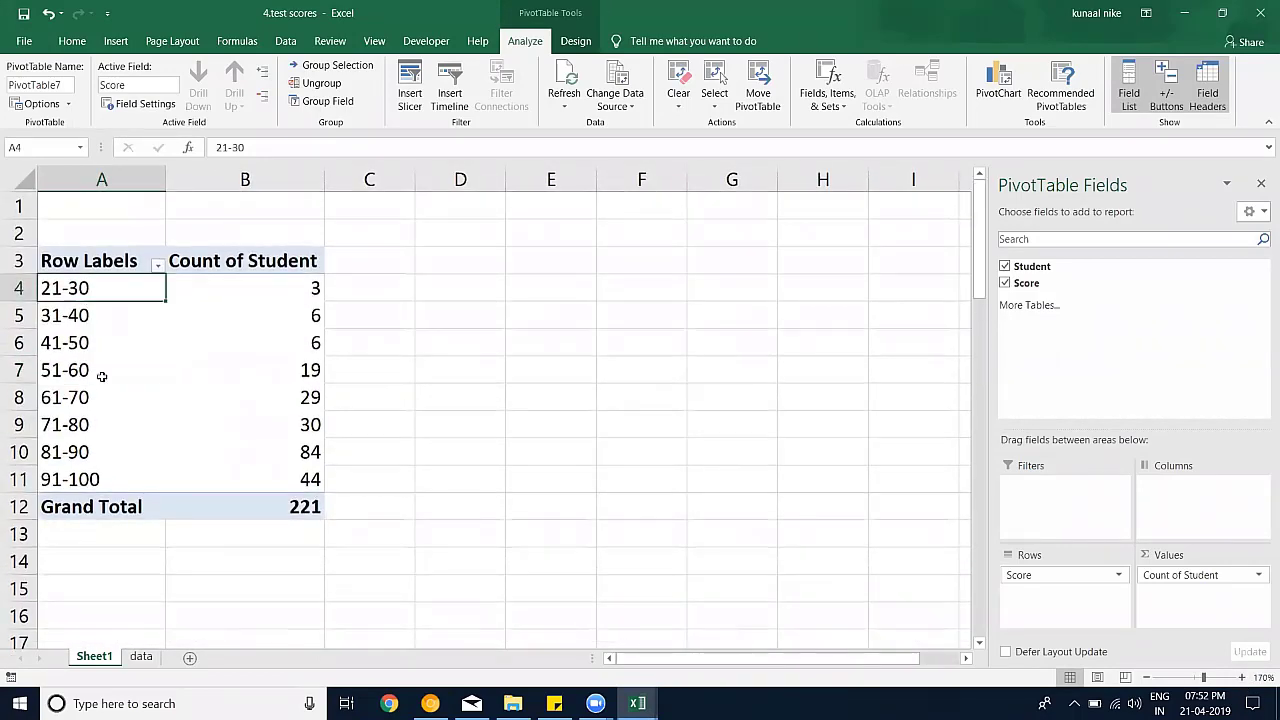
left_click_drag(102, 375, 133, 482)
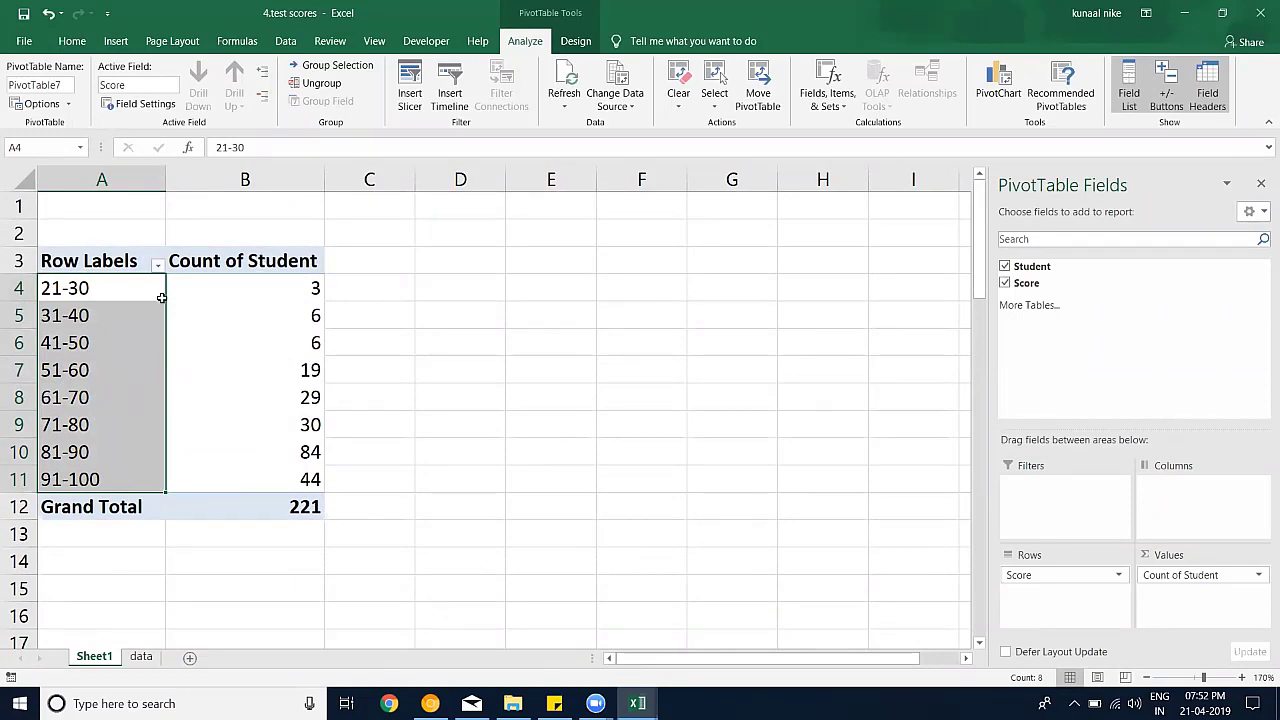
left_click(126, 341)
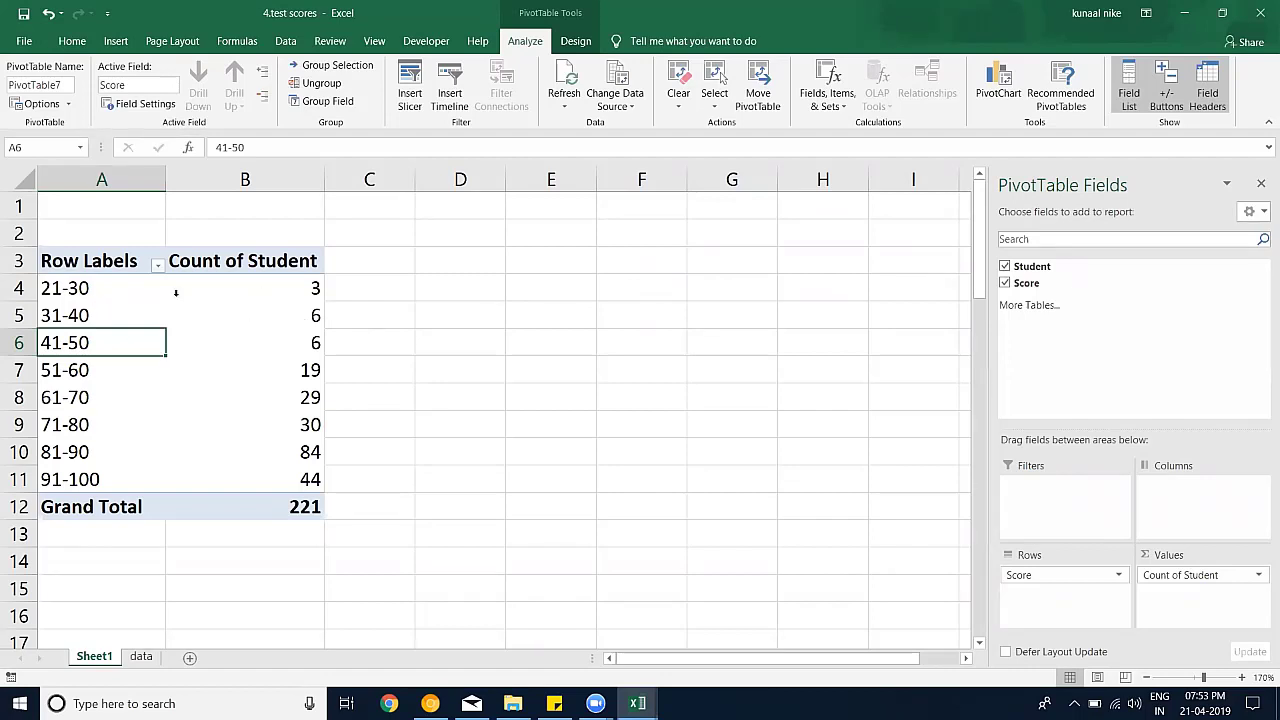
Turn on Show items with no data in the Score field's Layout & Print settings.
right_click(120, 309)
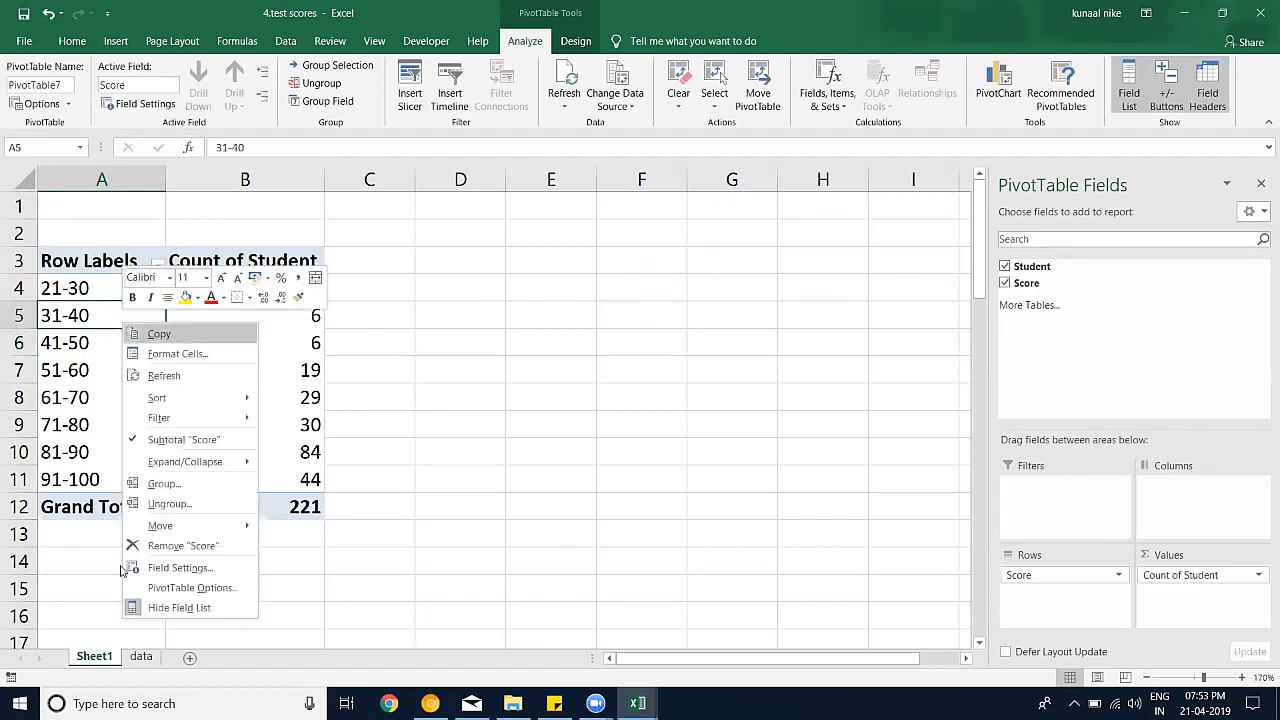
left_click(176, 568)
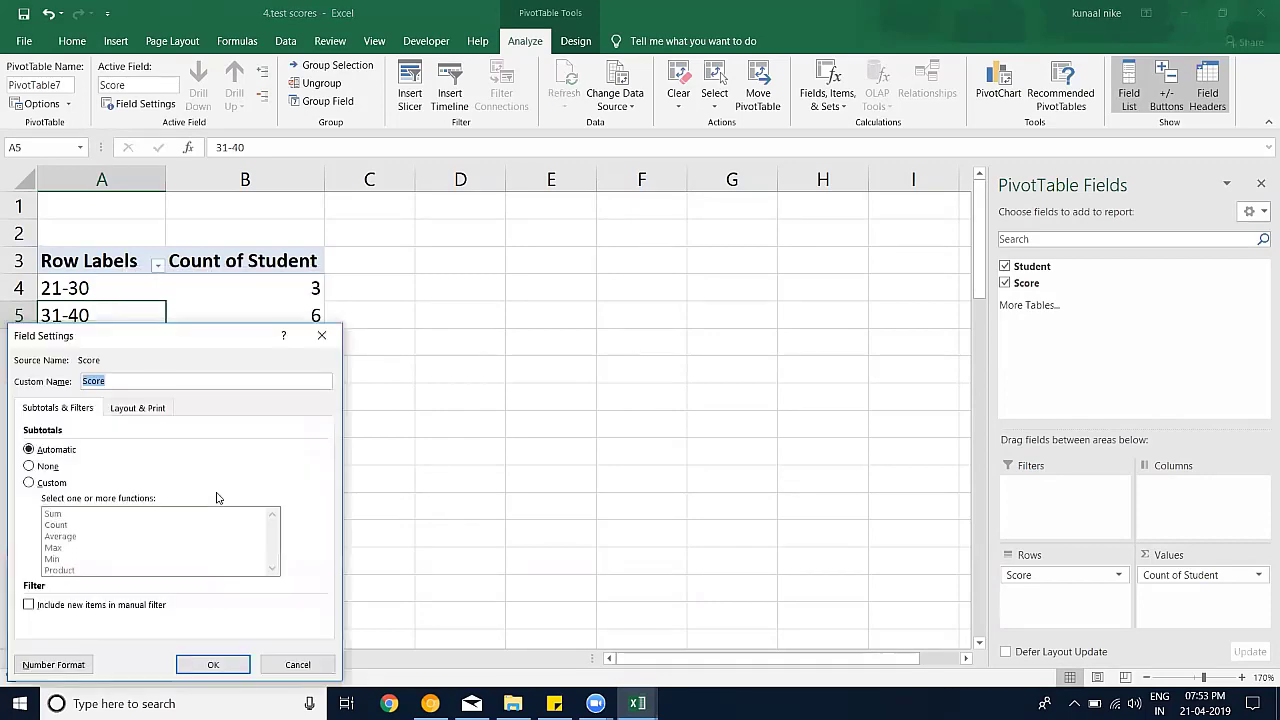
left_click(111, 410)
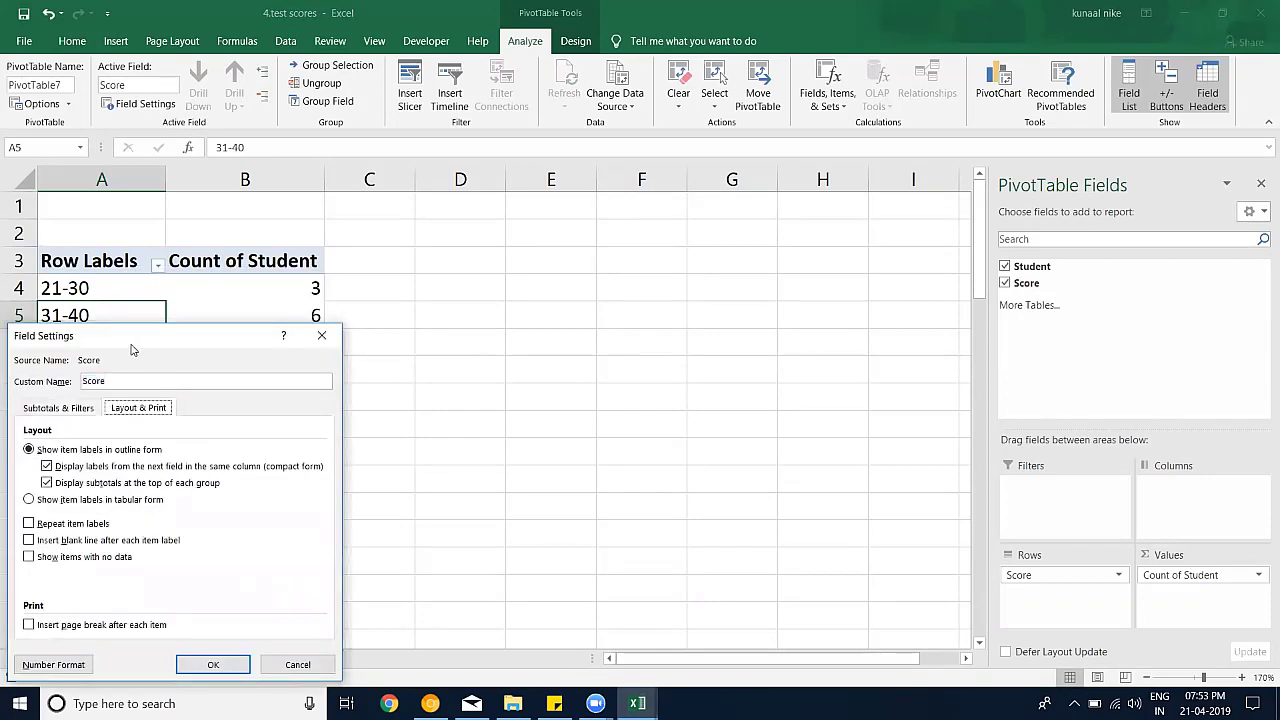
left_click_drag(132, 347, 334, 255)
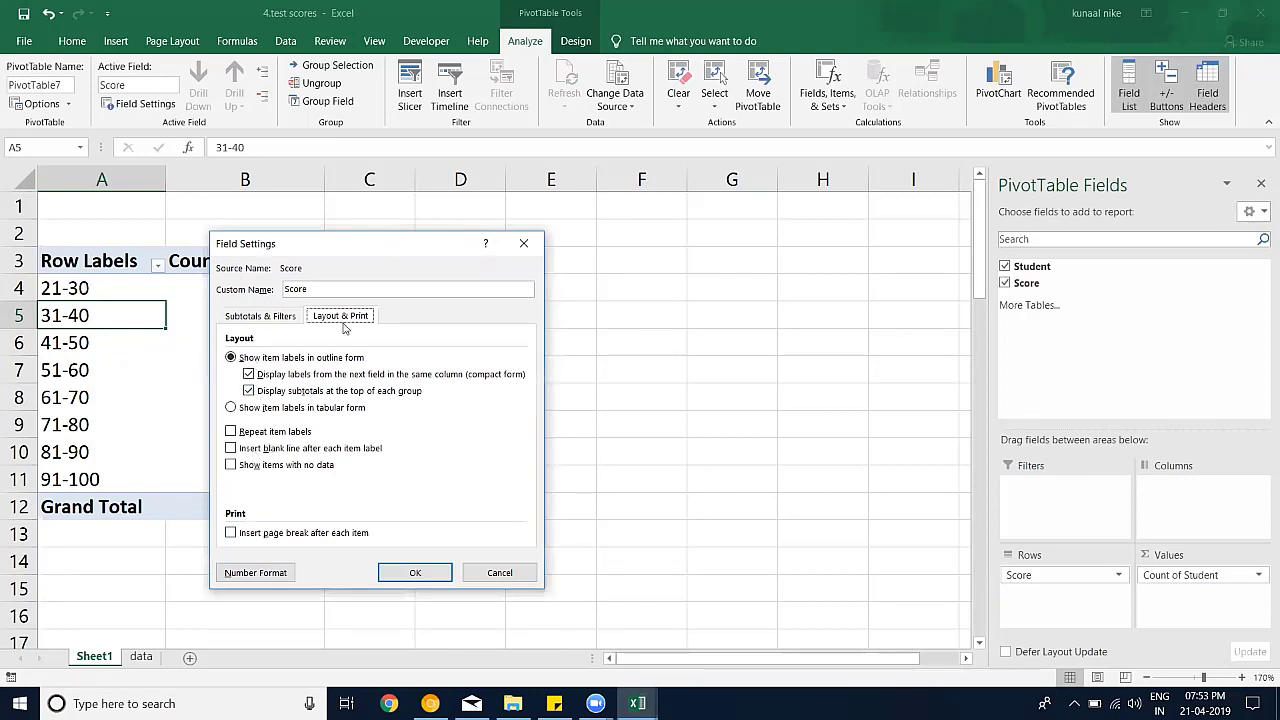
left_click(274, 318)
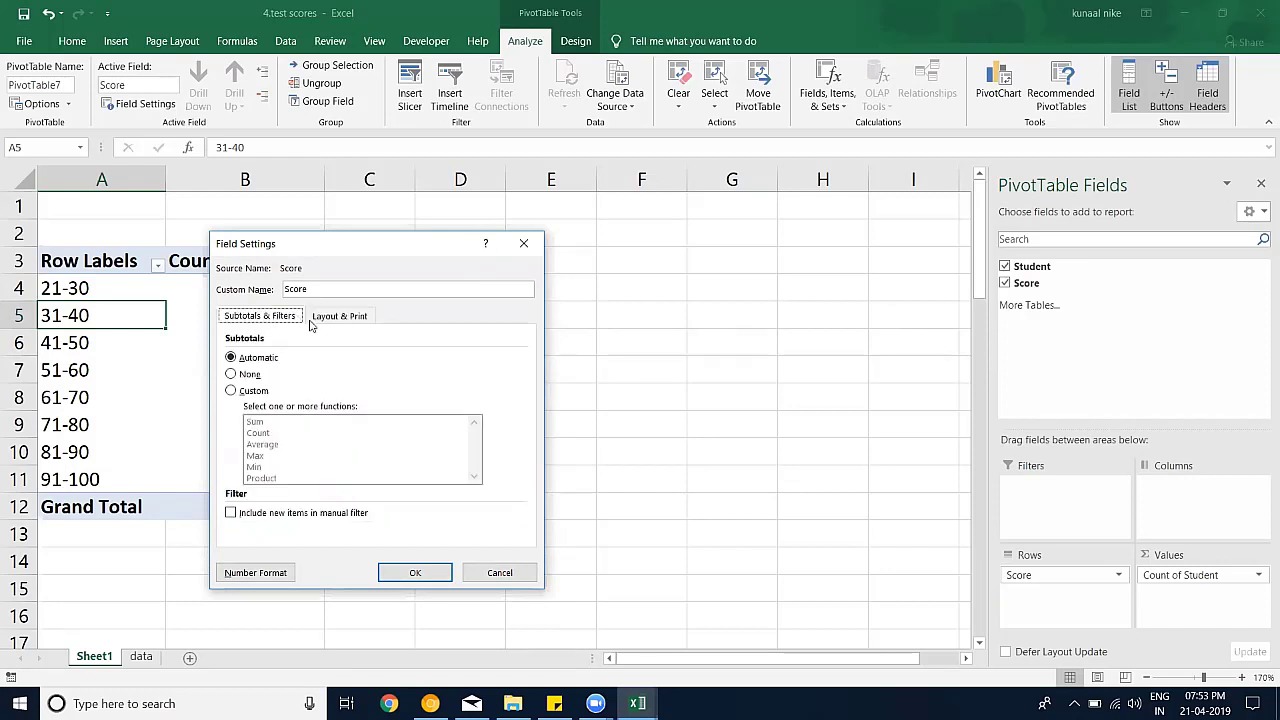
left_click(322, 319)
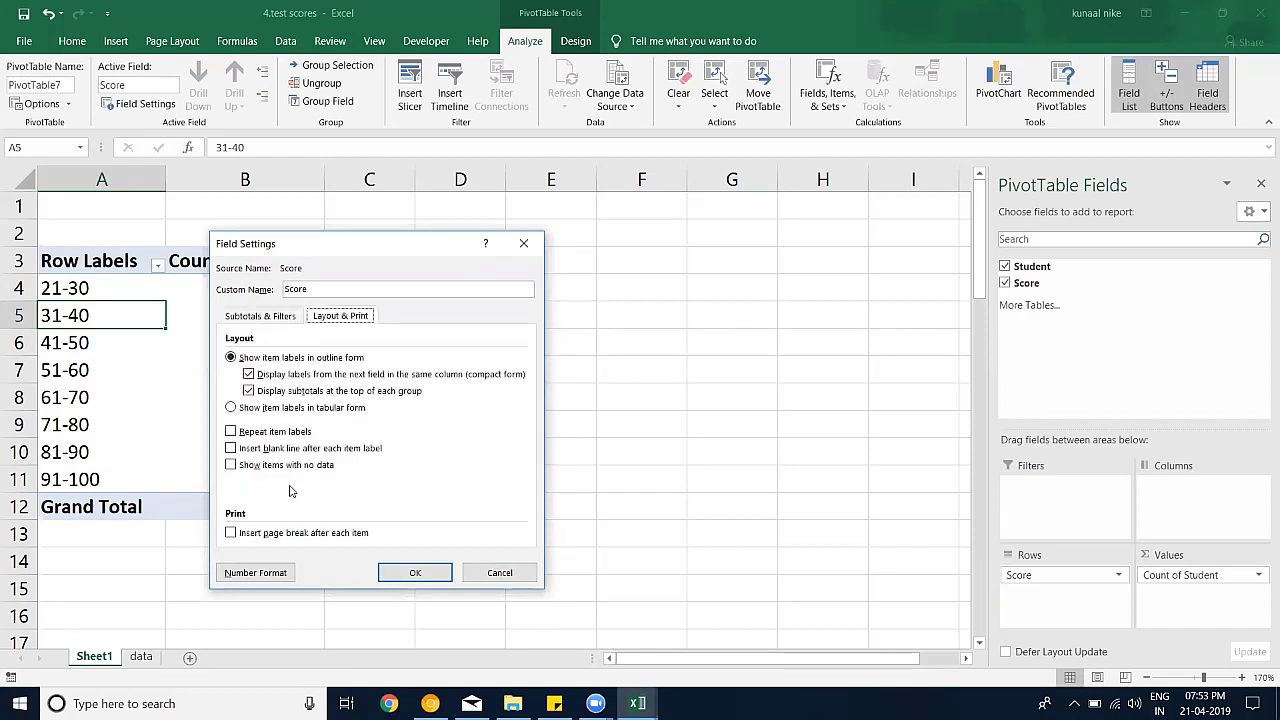
left_click(255, 467)
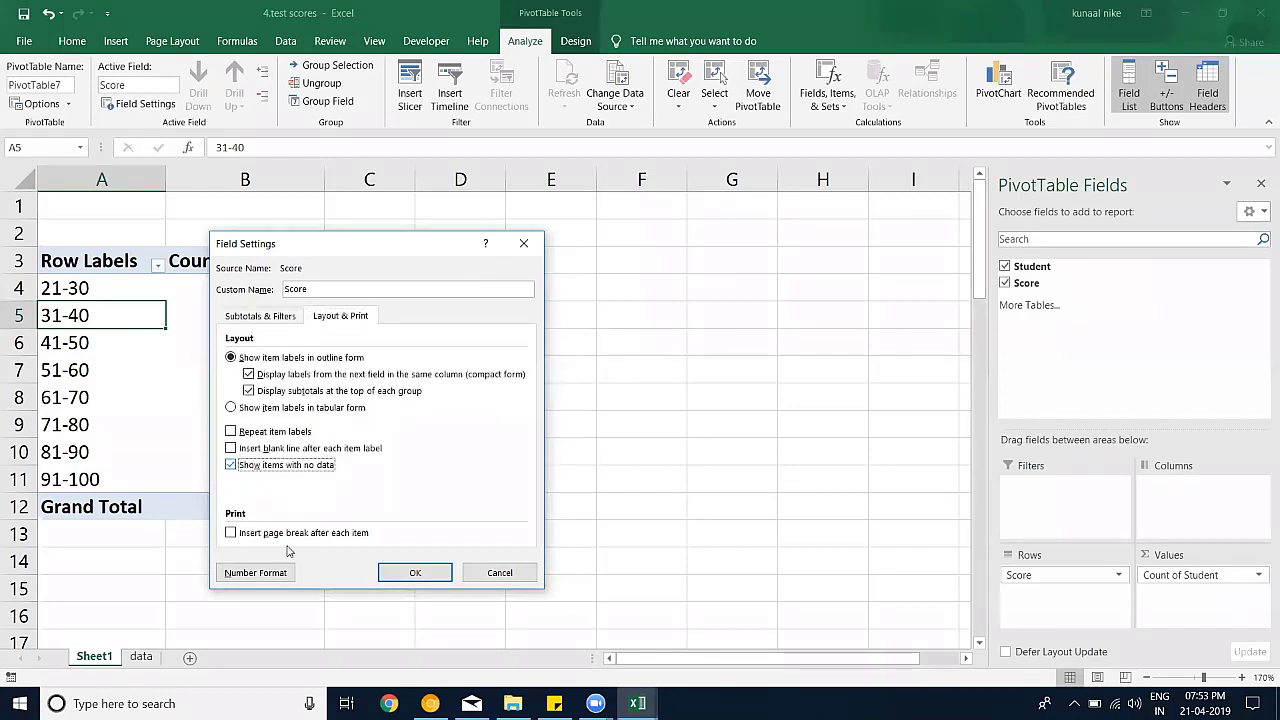
left_click(390, 573)
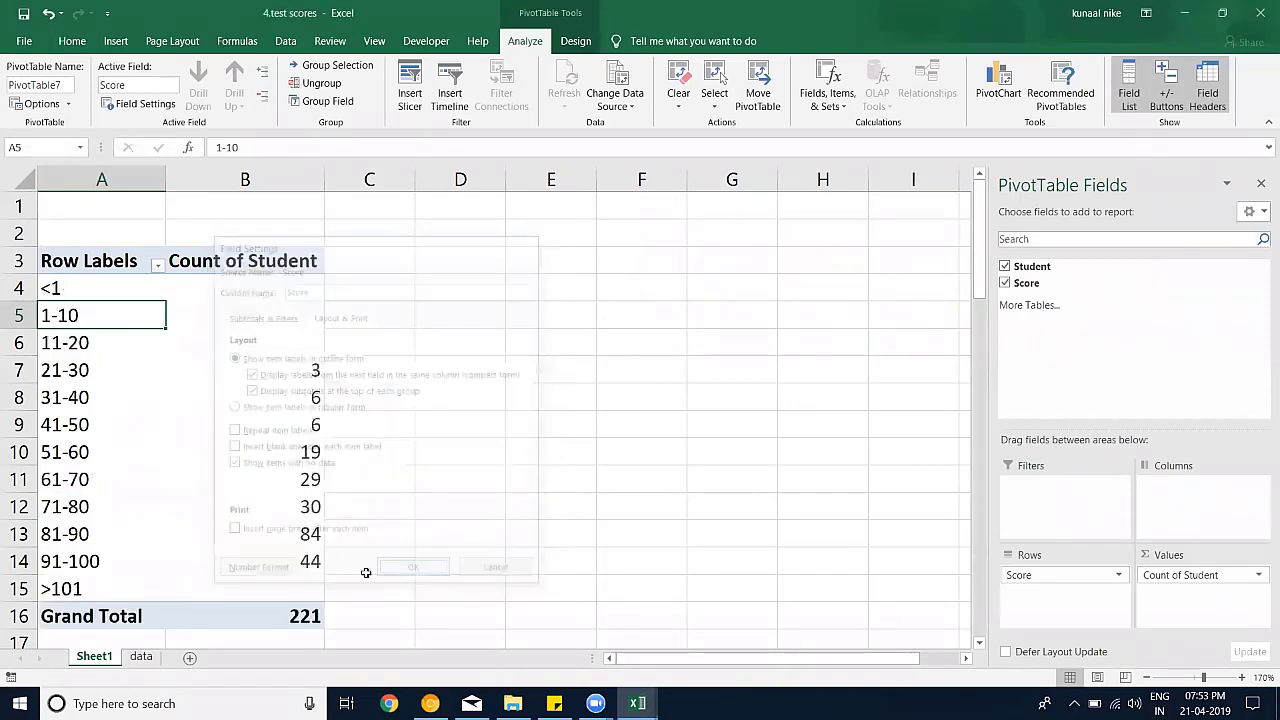
Filter out the <1 and >101 groups from the score row labels.
left_click(157, 265)
left_click(45, 442)
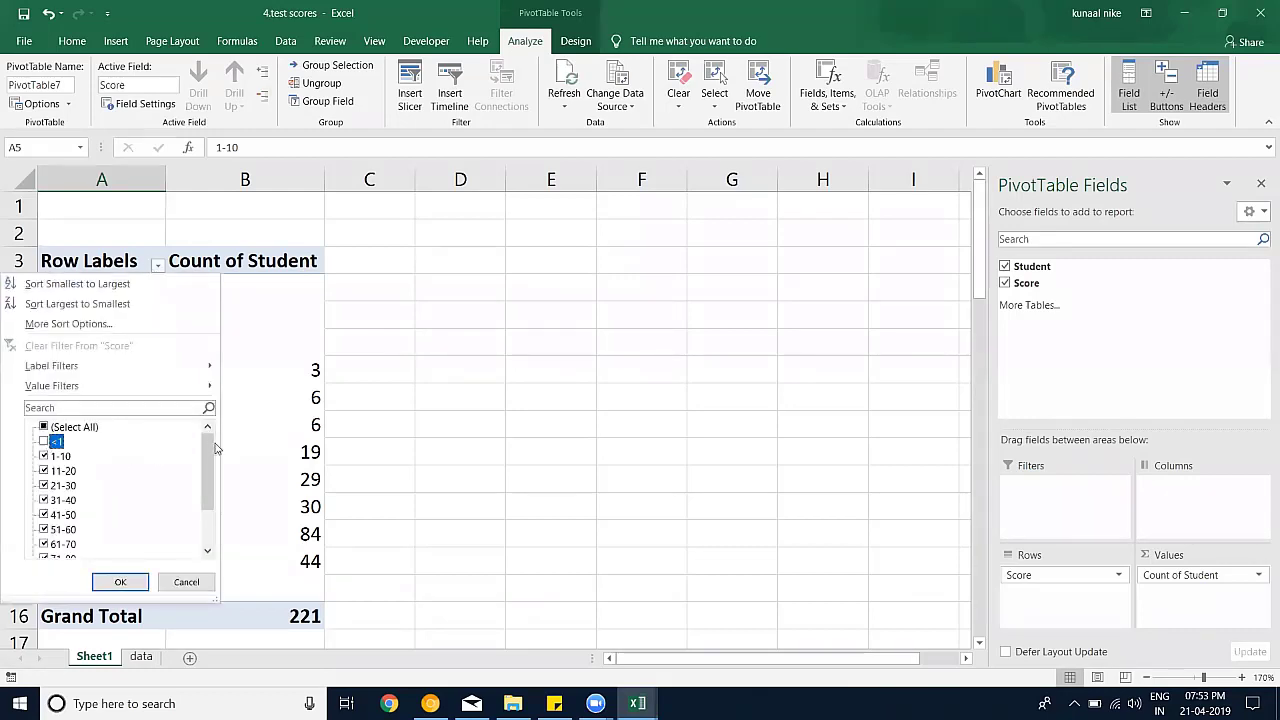
scroll(210, 450, "down", 2)
left_click(44, 544)
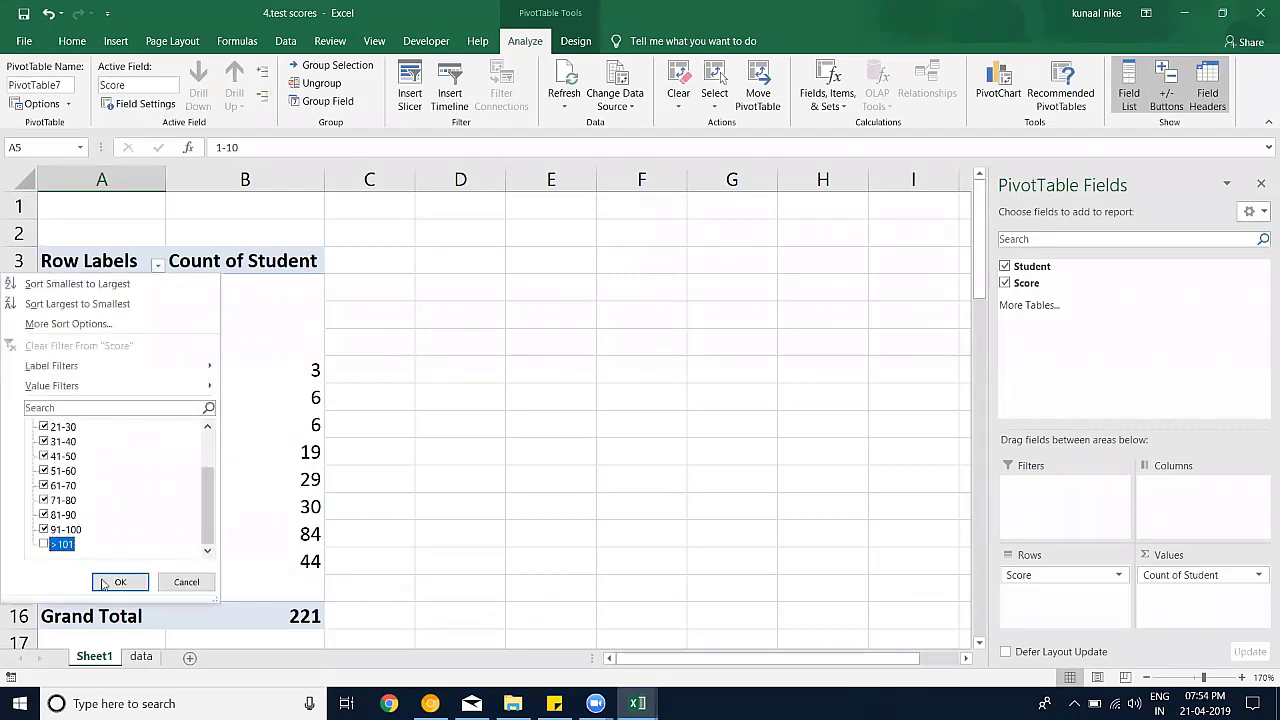
left_click(104, 582)
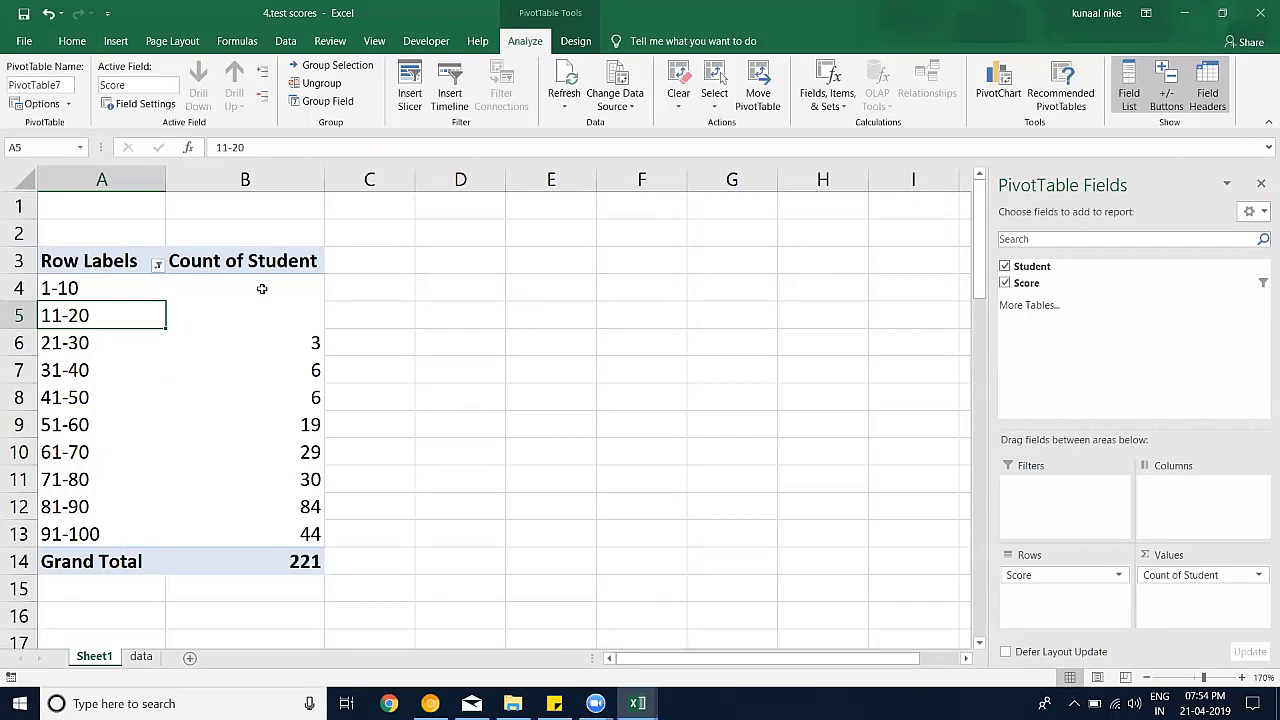
left_click_drag(288, 288, 286, 318)
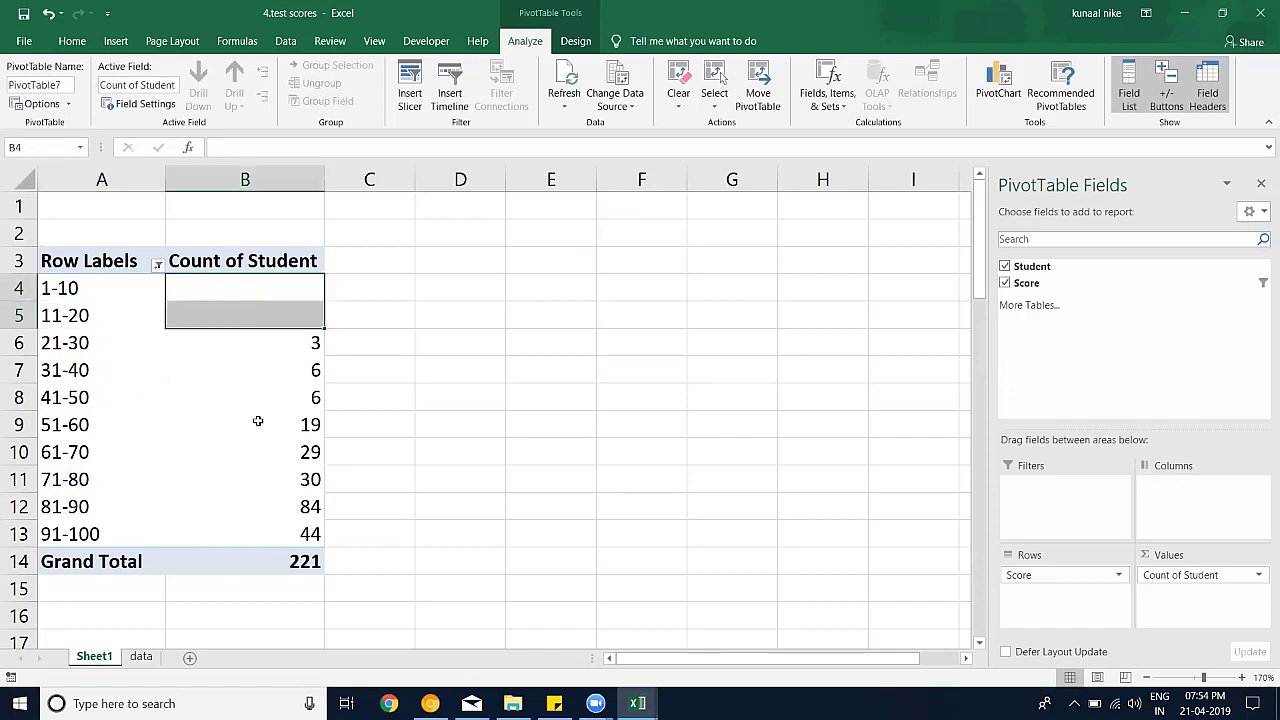
Set PivotTable Options to show 0 for empty cells, filling the 1-10 and 11-20 counts.
right_click(274, 313)
left_click(341, 547)
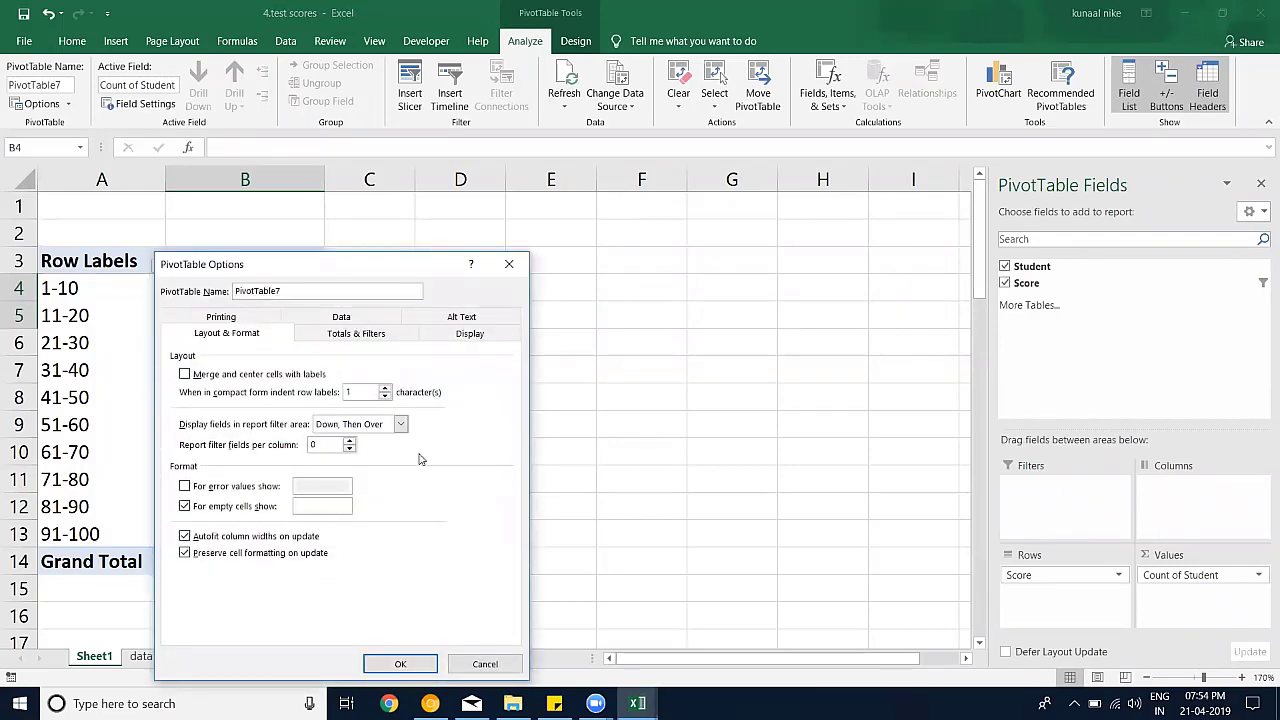
type("0")
left_click(382, 664)
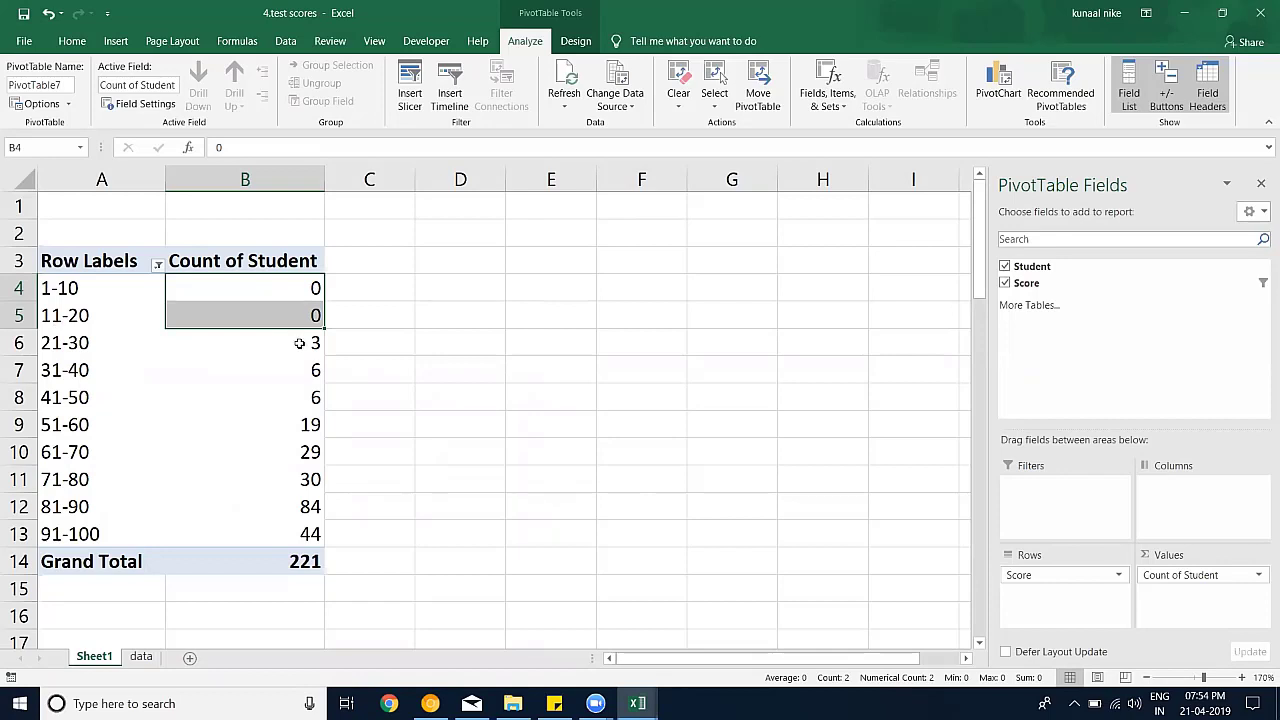
Insert a Clustered Column PivotChart of Count of Student per score range.
left_click(979, 111)
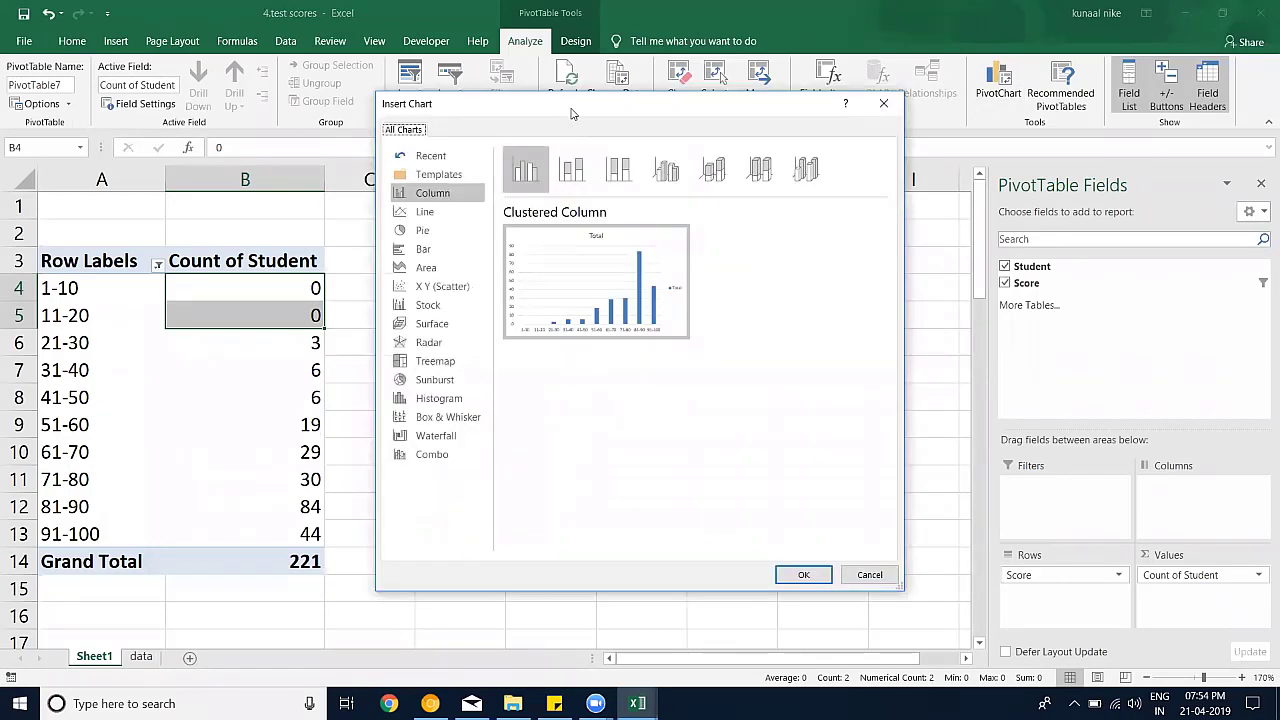
left_click_drag(573, 113, 299, 142)
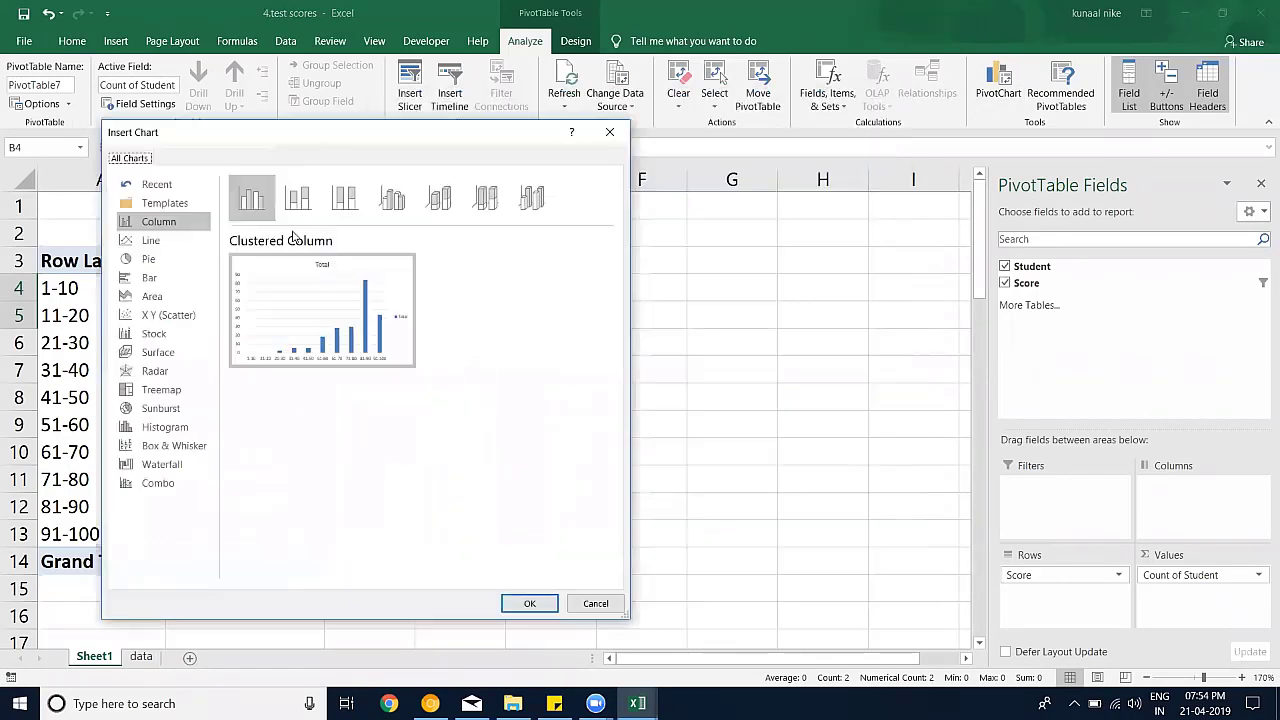
left_click(517, 601)
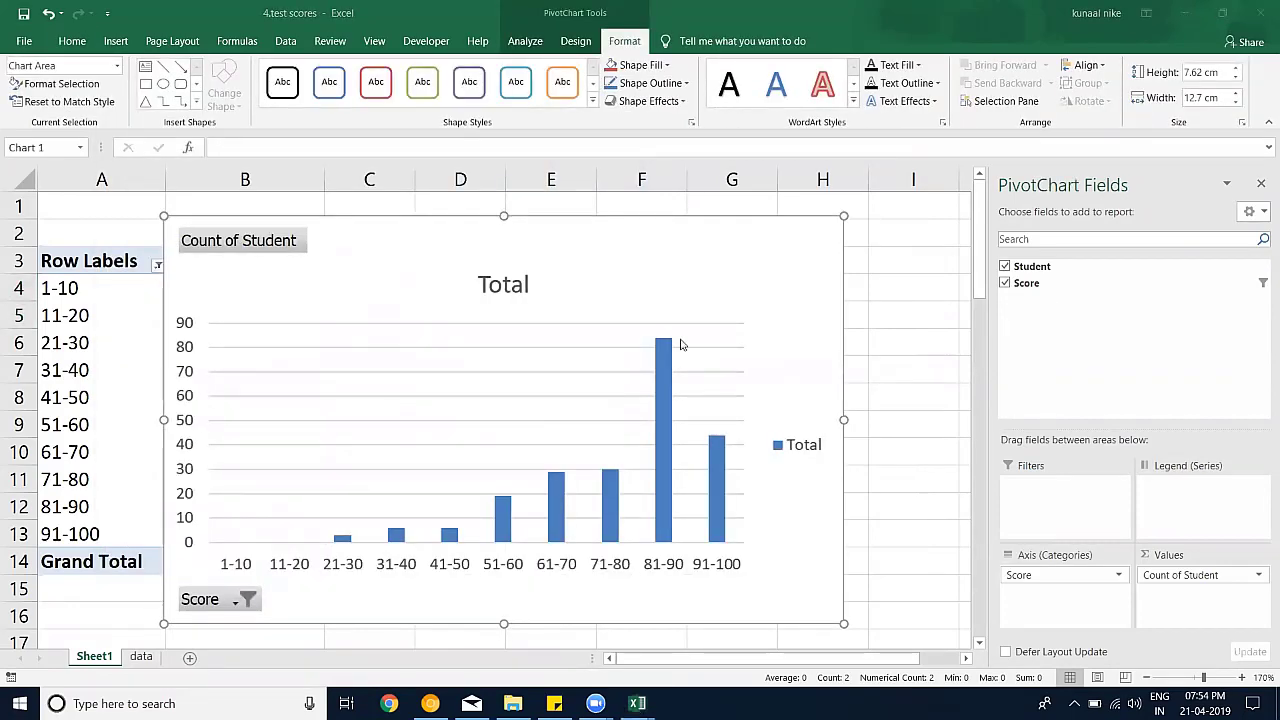
mouse_move(662, 498)
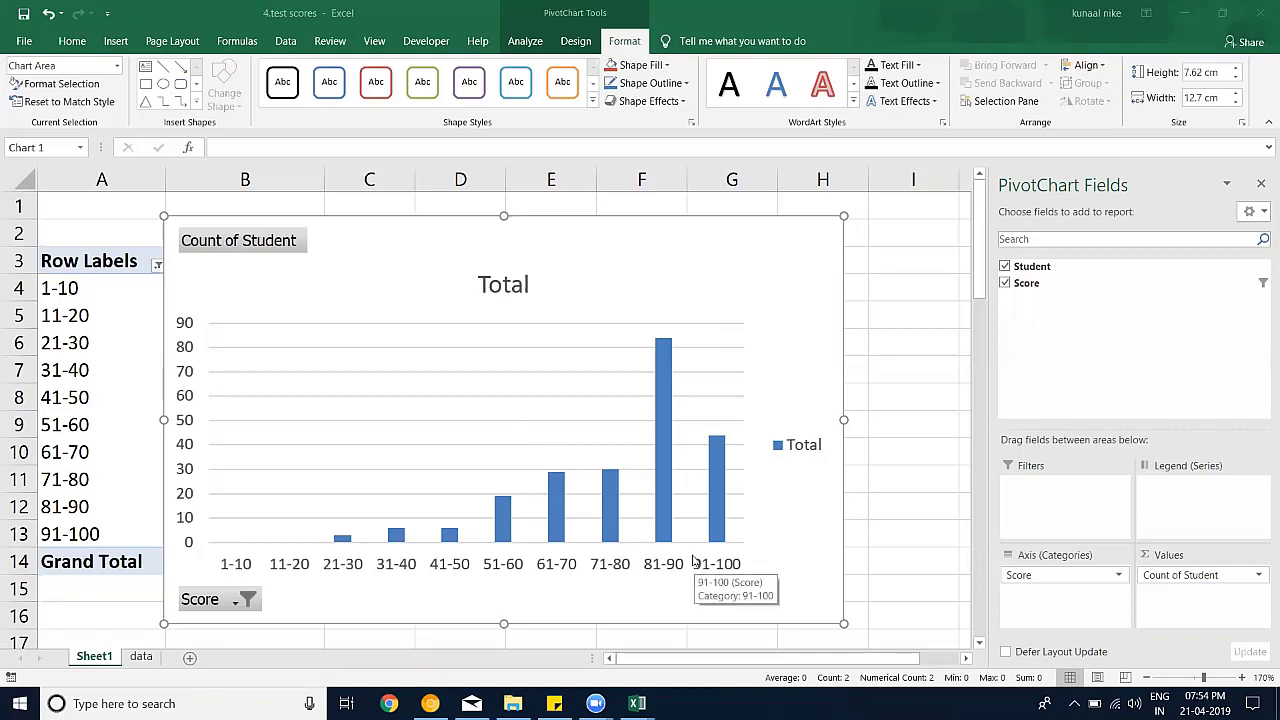
Regroup the score row labels into 5-point ranges.
right_click(88, 372)
left_click(140, 534)
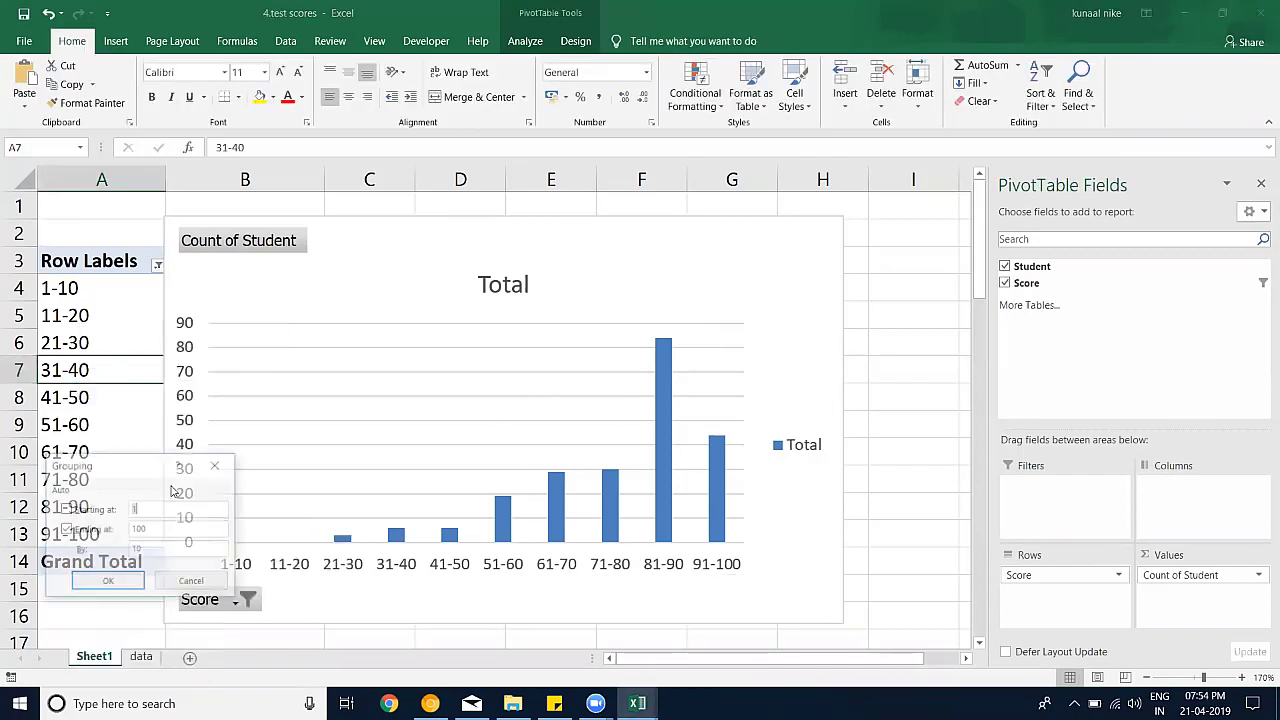
double_click(101, 550)
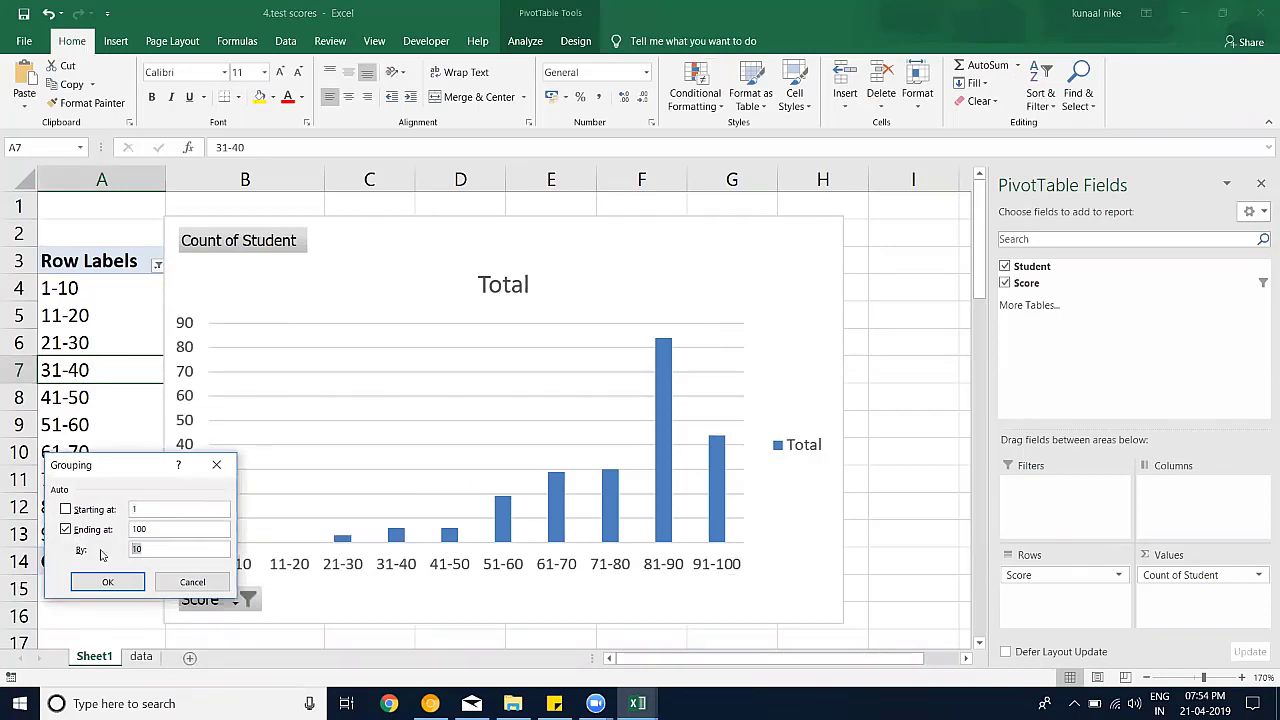
type("5")
left_click(117, 591)
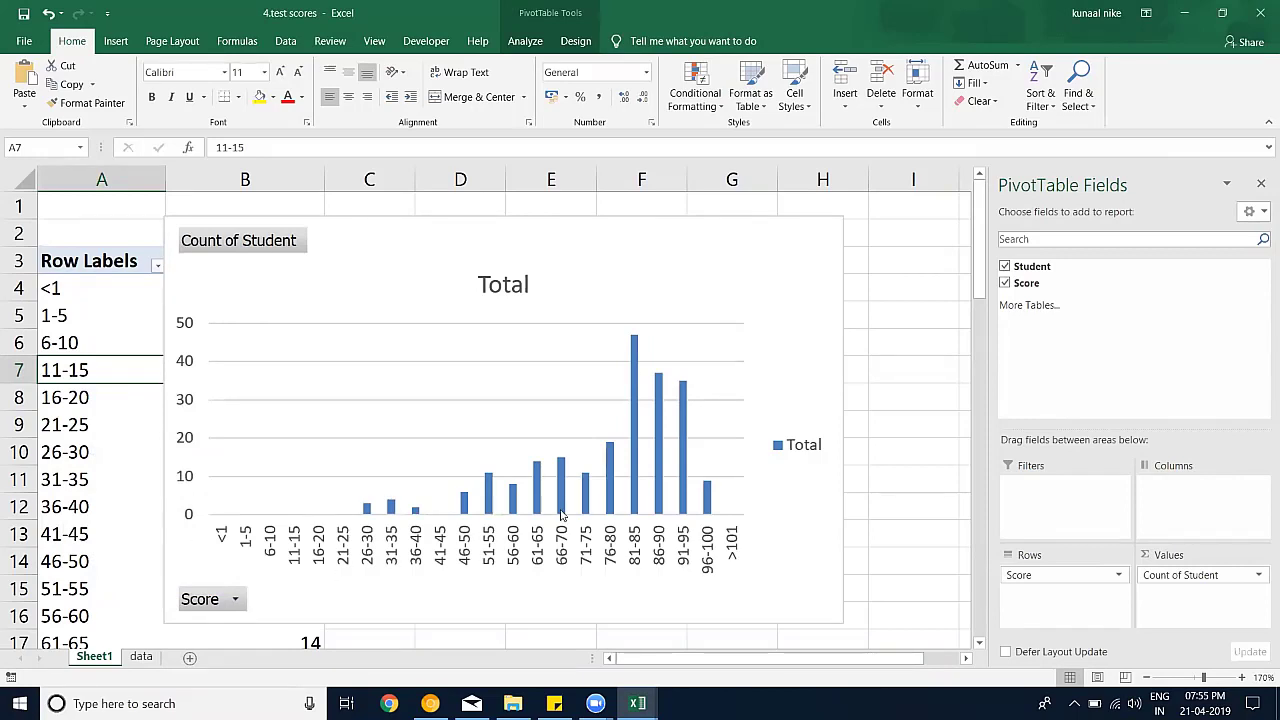
Review the Score field settings and PivotTable Options, leaving both unchanged.
right_click(102, 321)
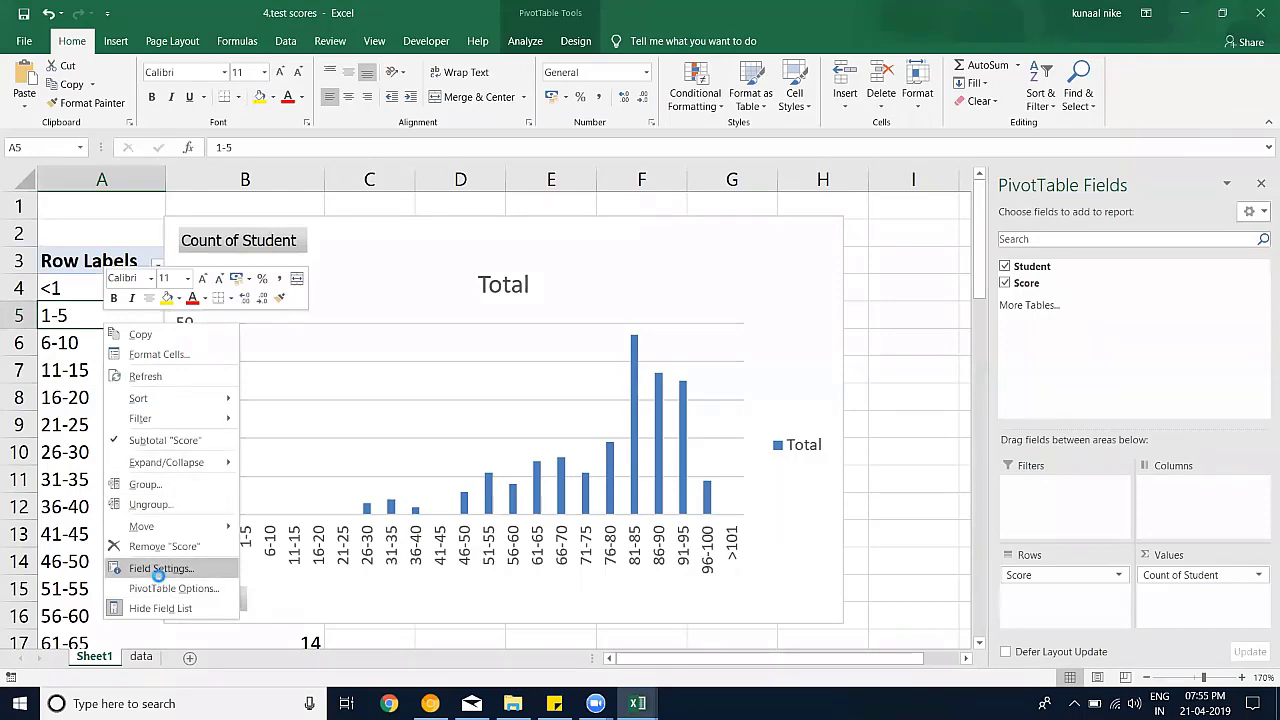
left_click(160, 568)
left_click(130, 408)
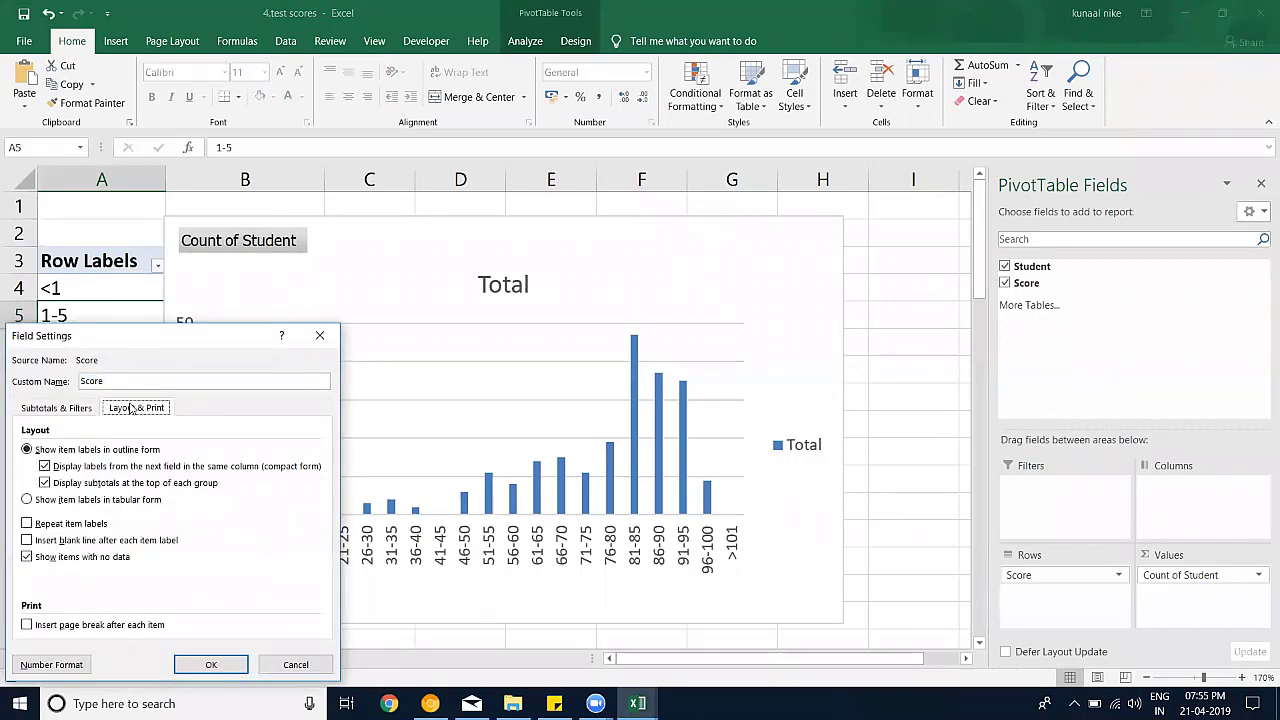
left_click(292, 664)
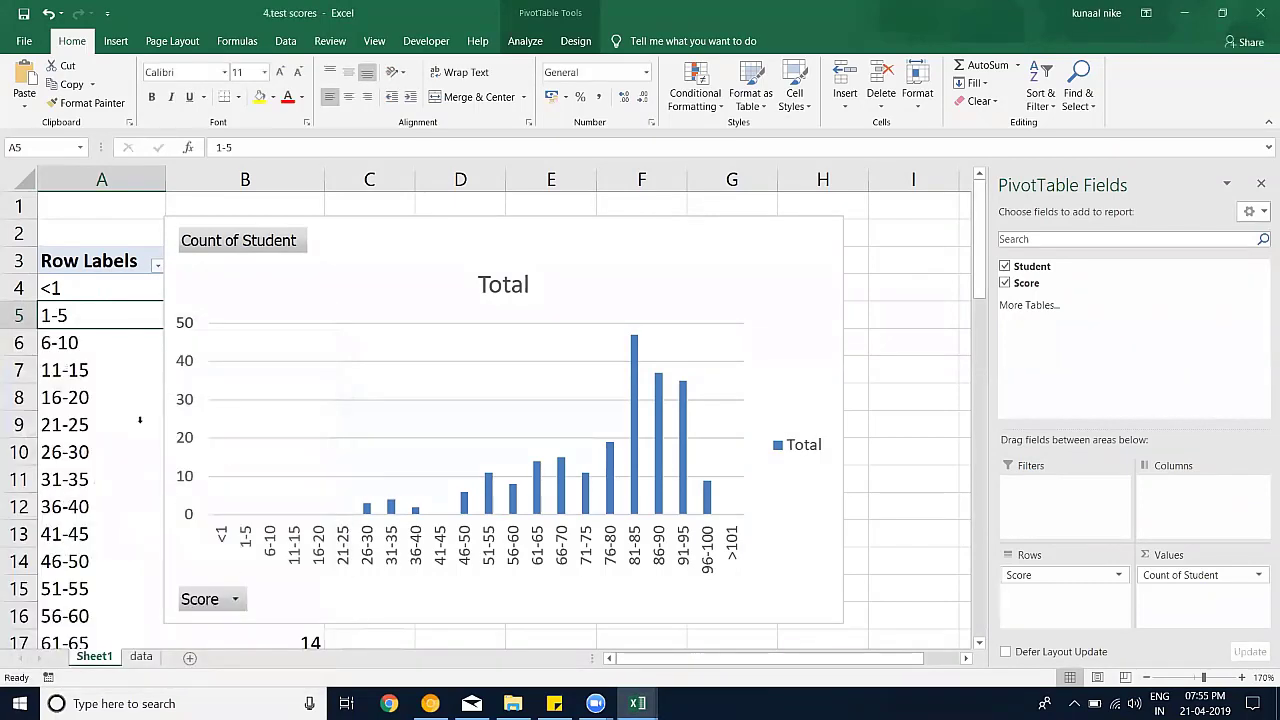
right_click(129, 369)
left_click(198, 614)
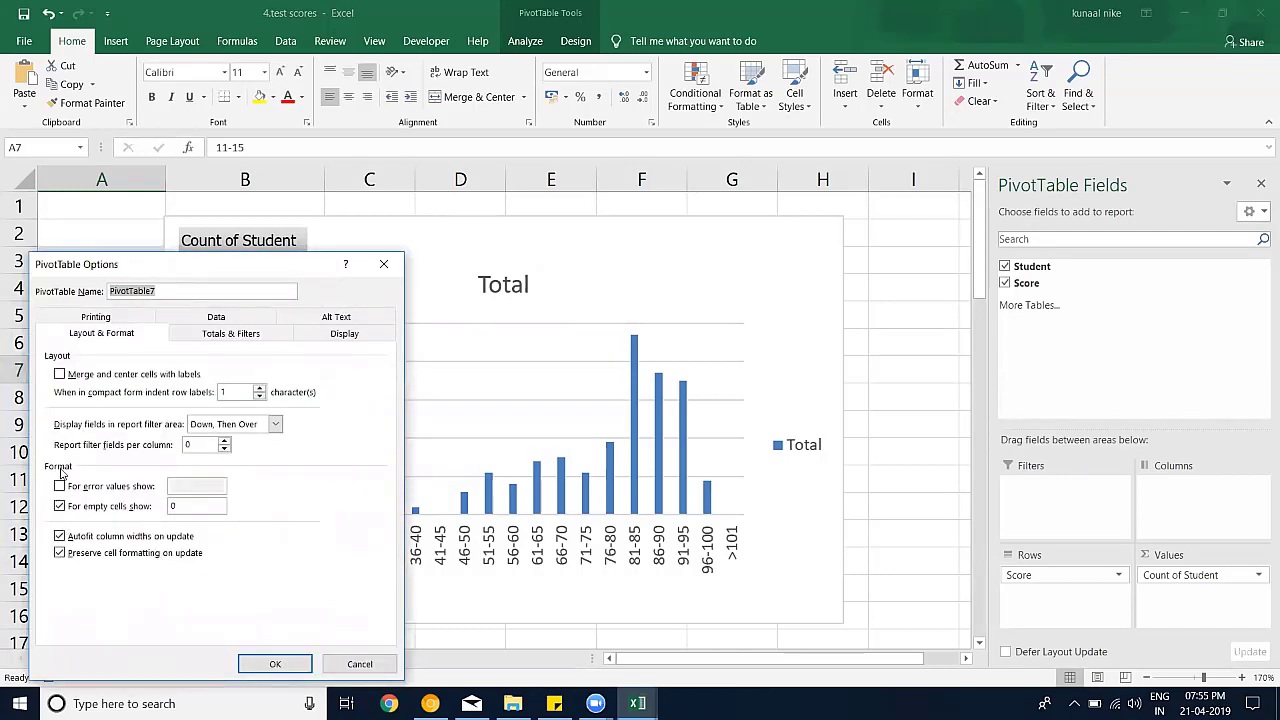
left_click(150, 508)
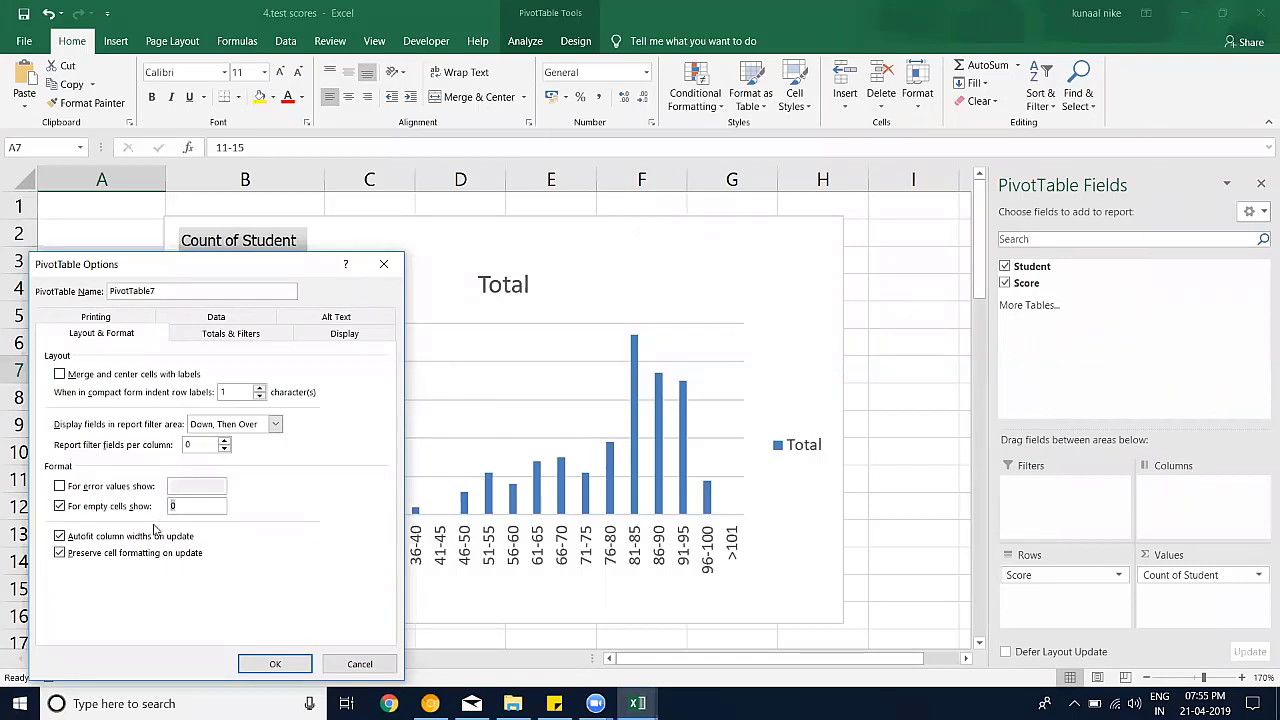
key("Return")
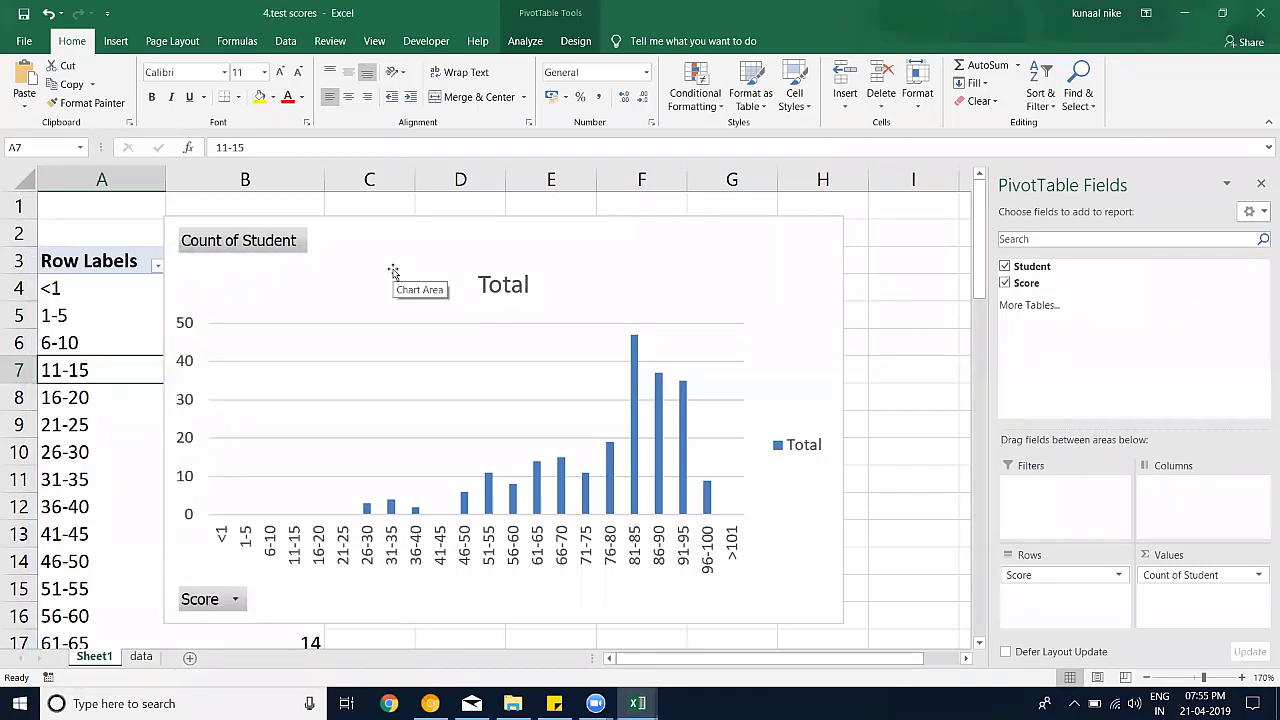
Show the data sheet, then open the 5.calculated fields and items workbook from the Pivot folder.
left_click(138, 655)
scroll(380, 468, "up", 1)
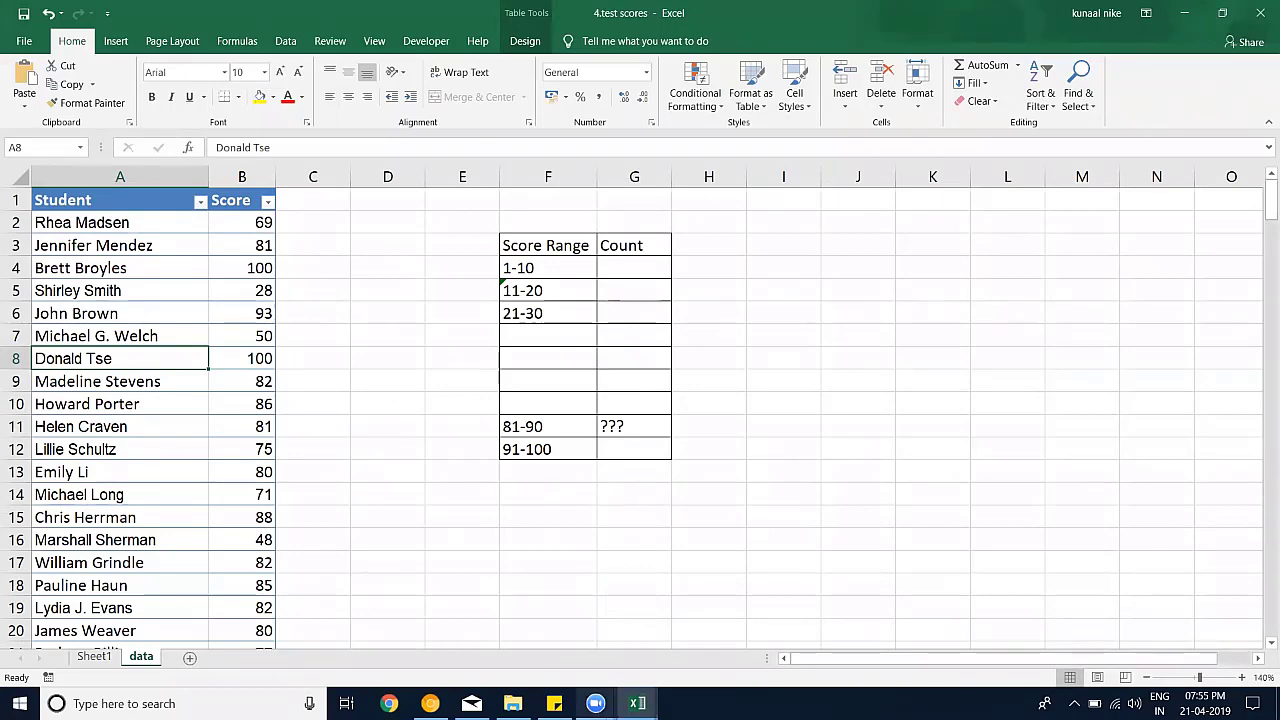
key("alt+Tab")
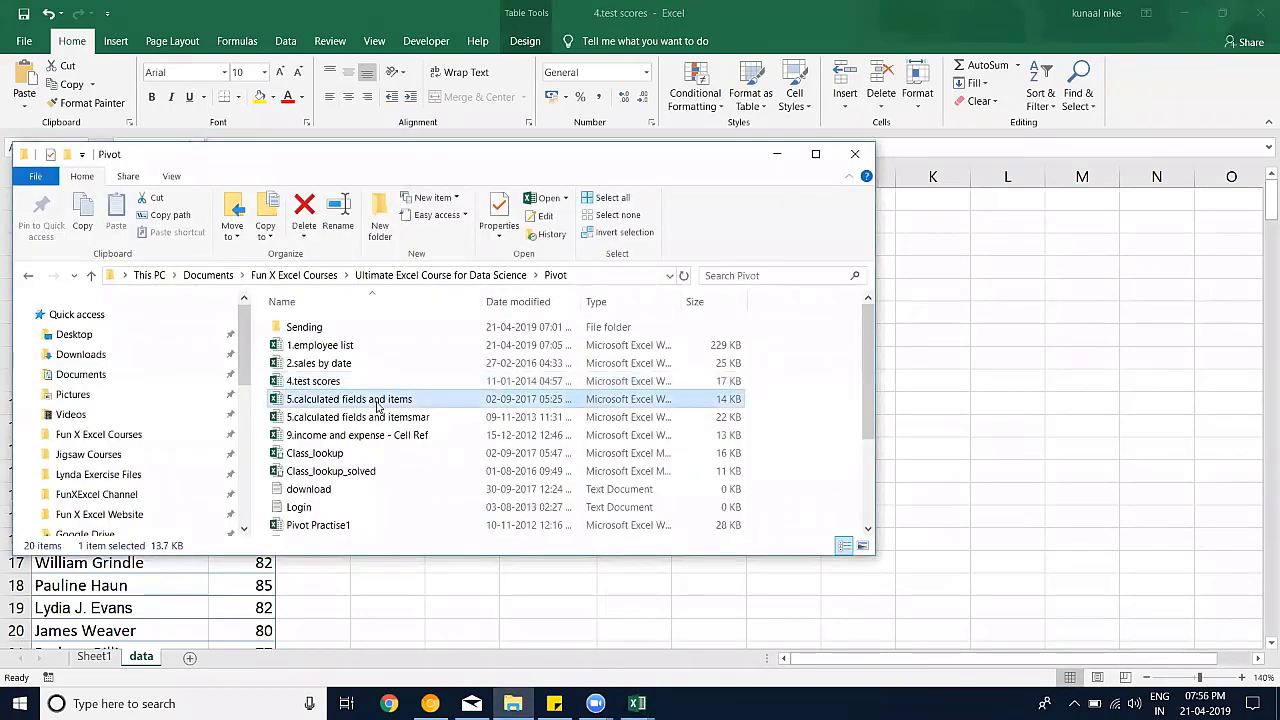
key("alt+Tab")
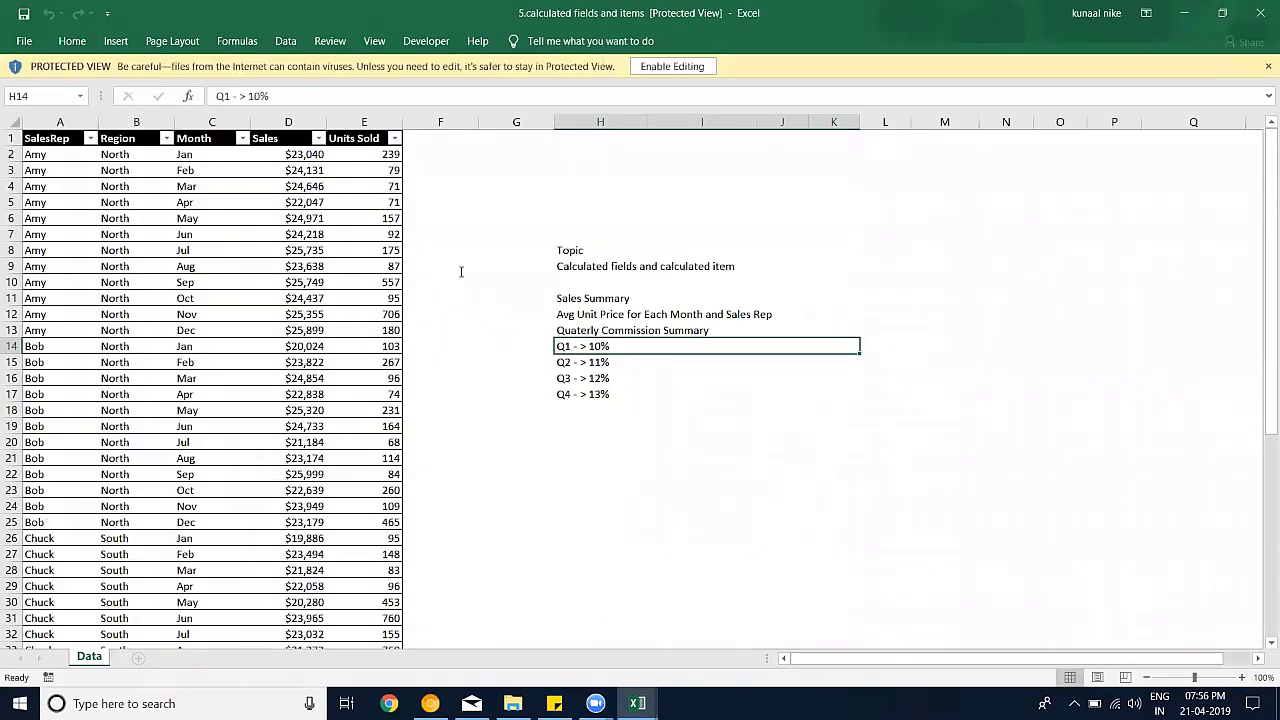
Enable editing, select cell D5 in the sales table, and bring up the Insert ribbon.
left_click(672, 66)
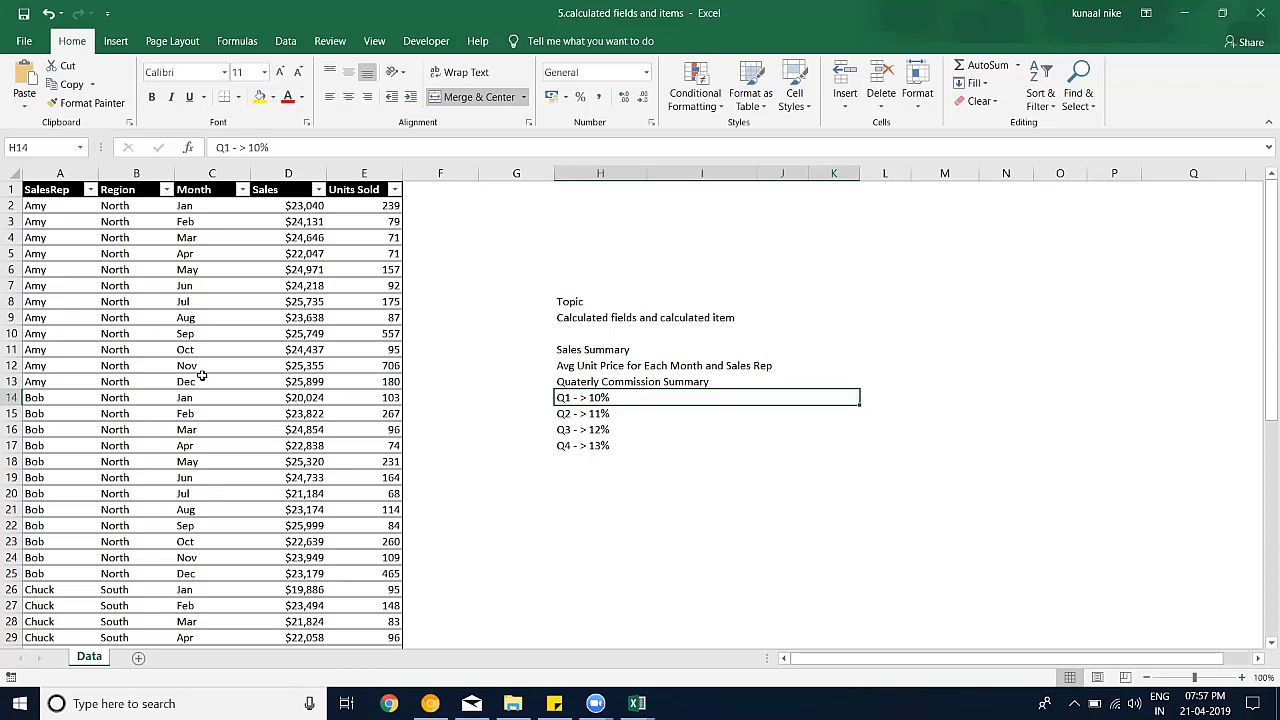
left_click(184, 344)
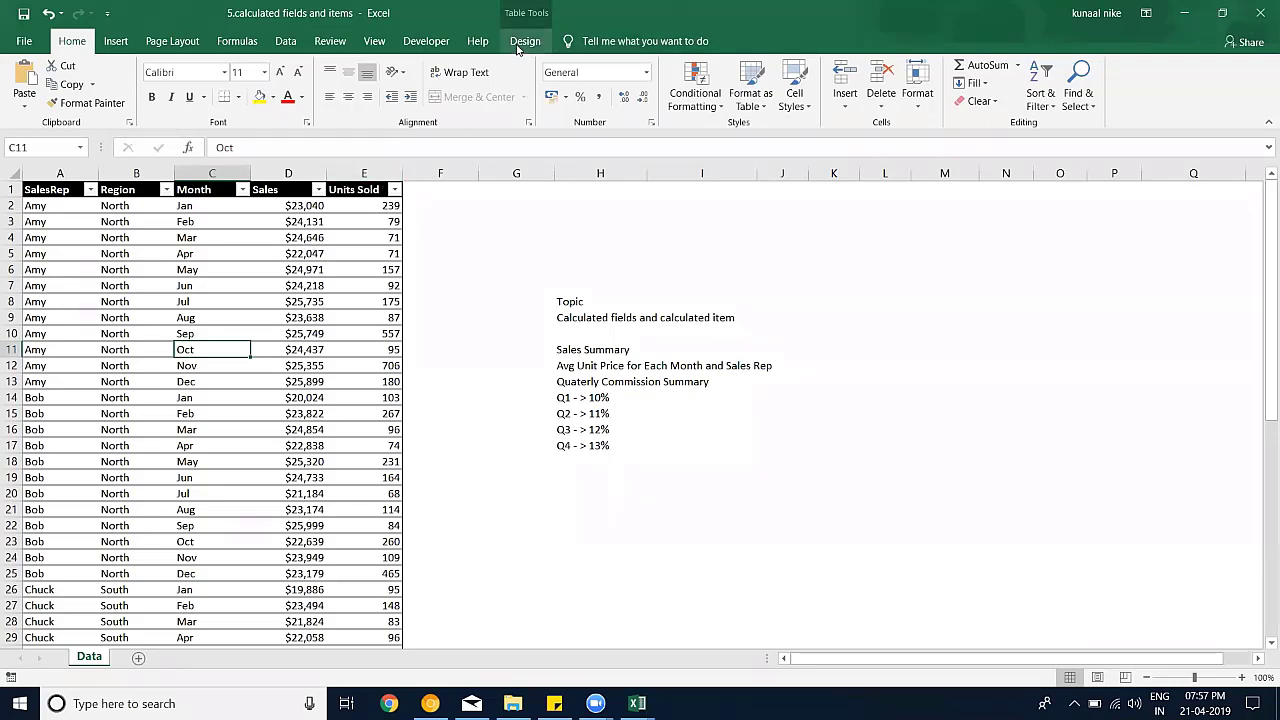
left_click(275, 253)
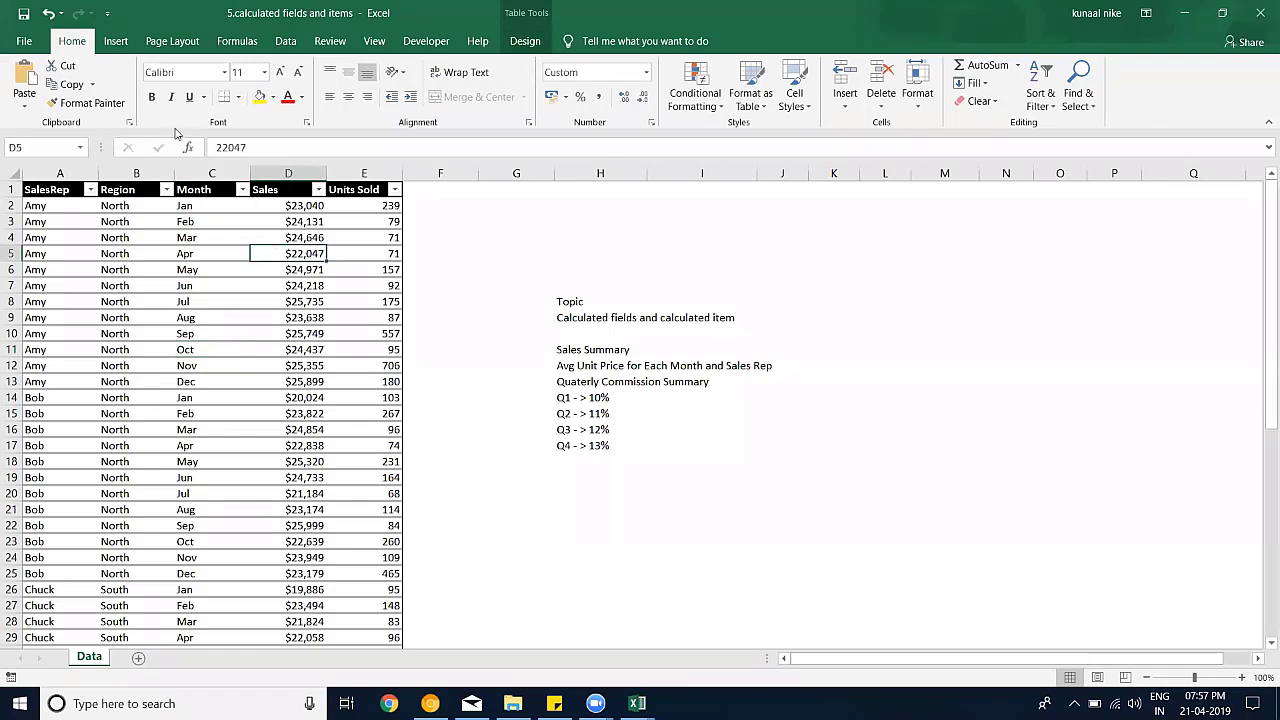
left_click(116, 41)
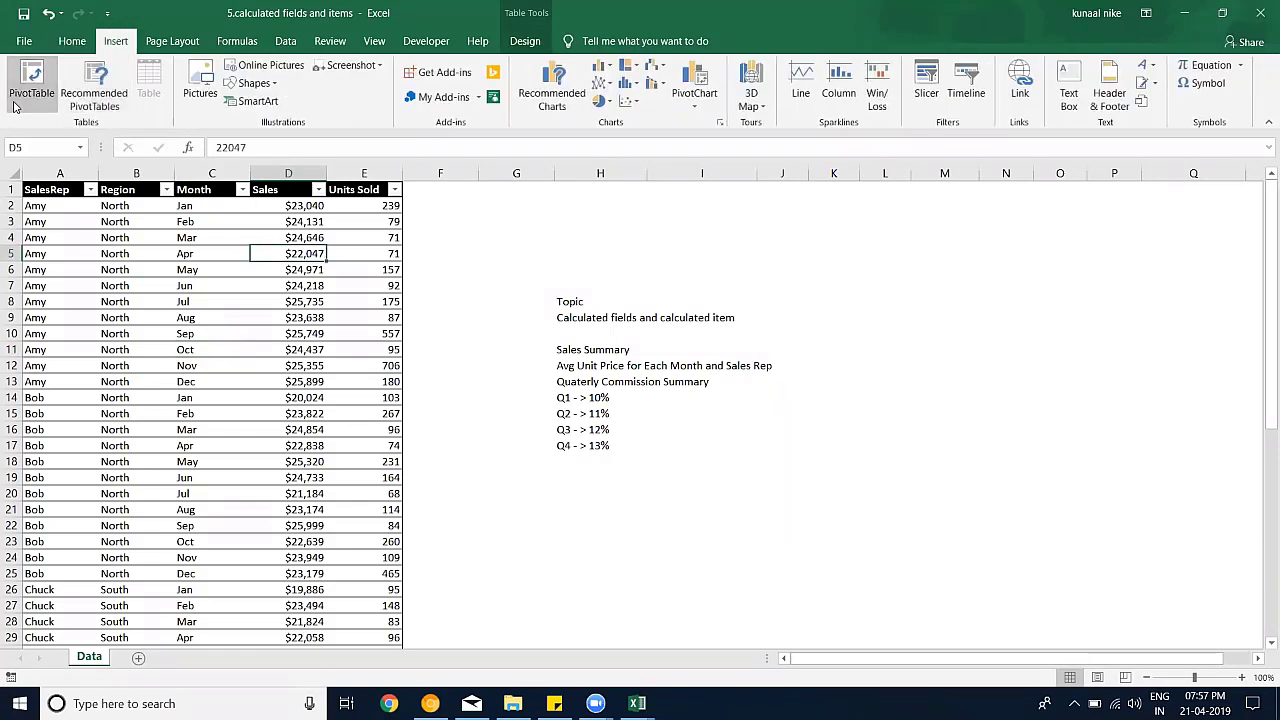
Insert a PivotTable with SalesRep in Columns, Month in Rows and Sum of Sales, zoomed to 130%.
left_click(30, 82)
left_click(500, 489)
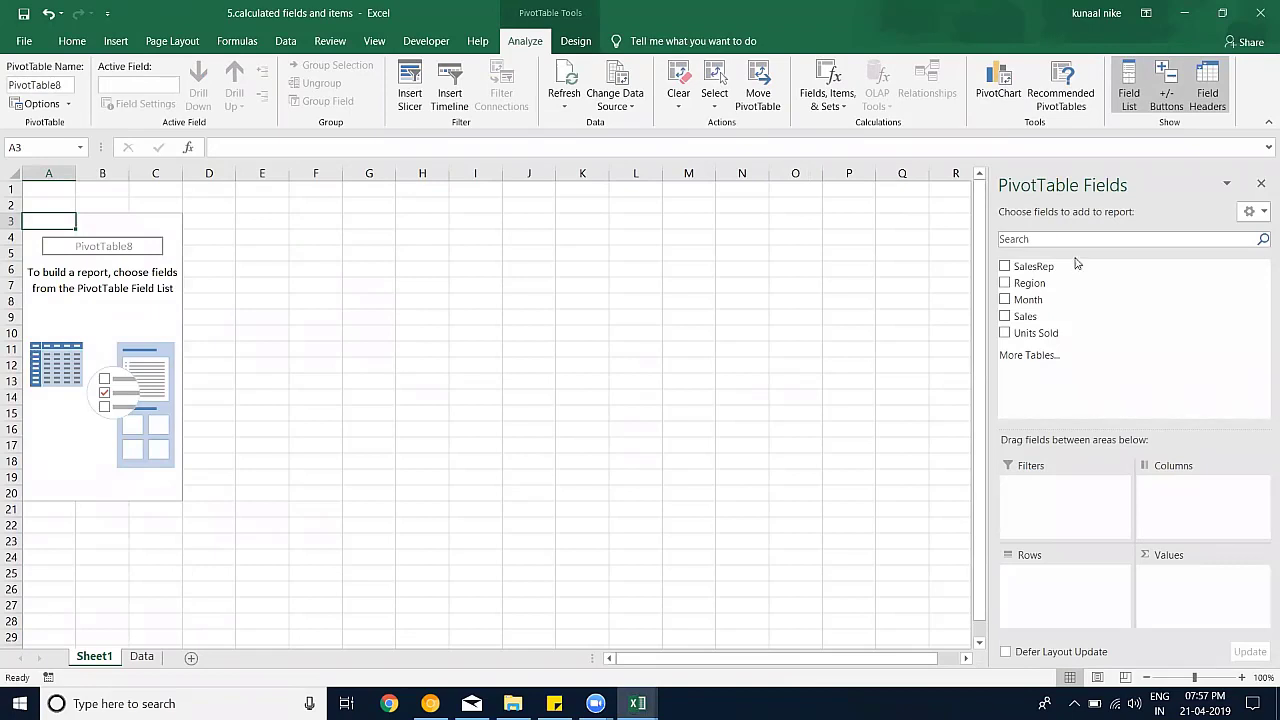
left_click_drag(1070, 265, 1160, 500)
left_click_drag(1050, 300, 1042, 584)
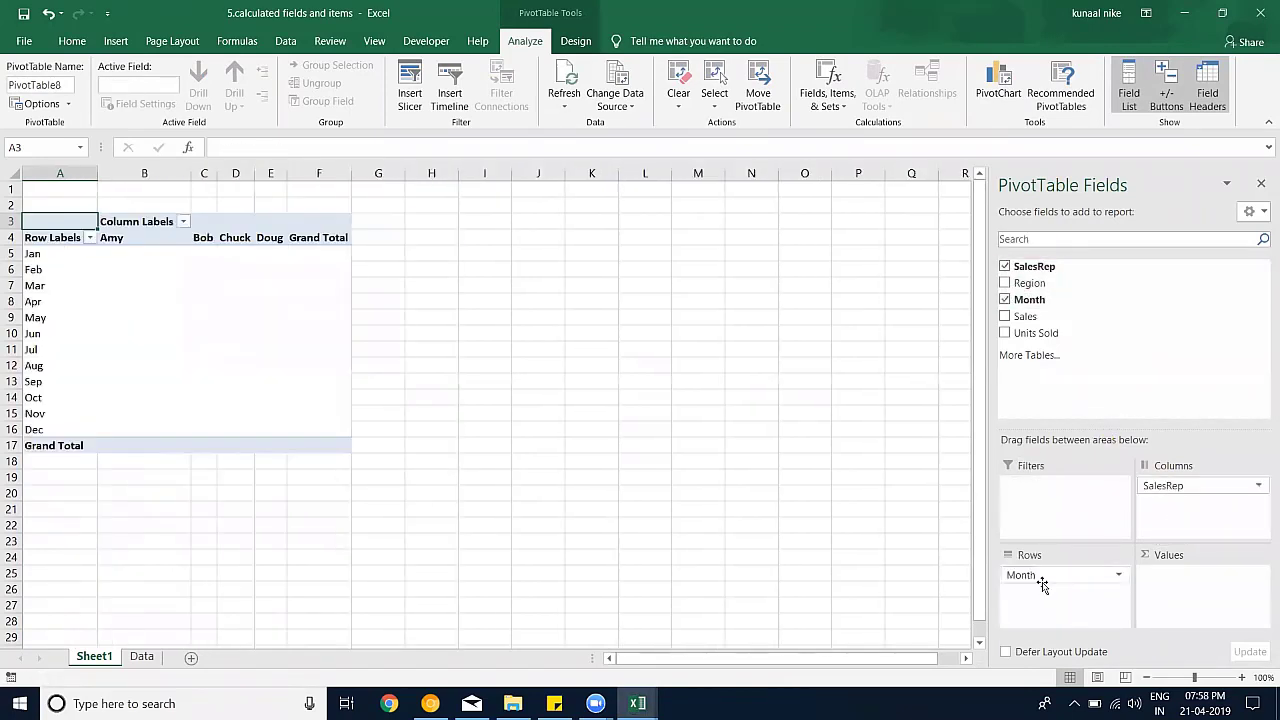
left_click_drag(1110, 440, 1192, 598)
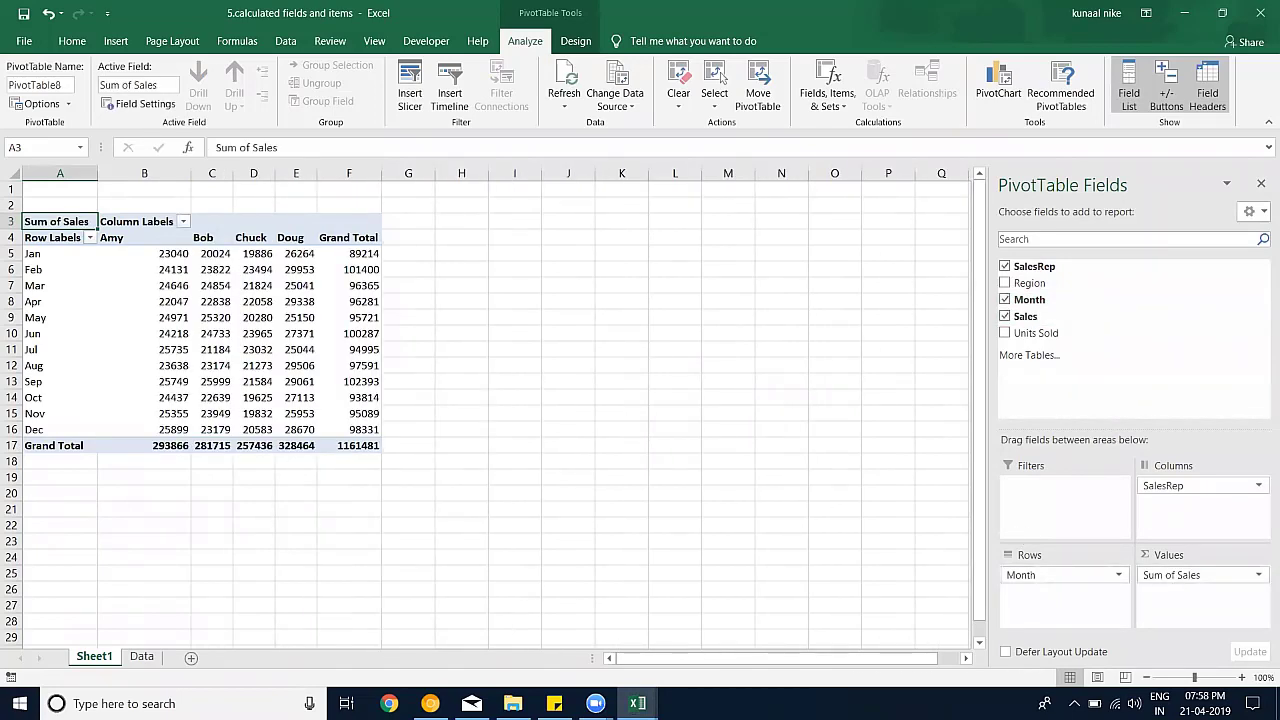
left_click(1241, 677)
left_click(1241, 677)
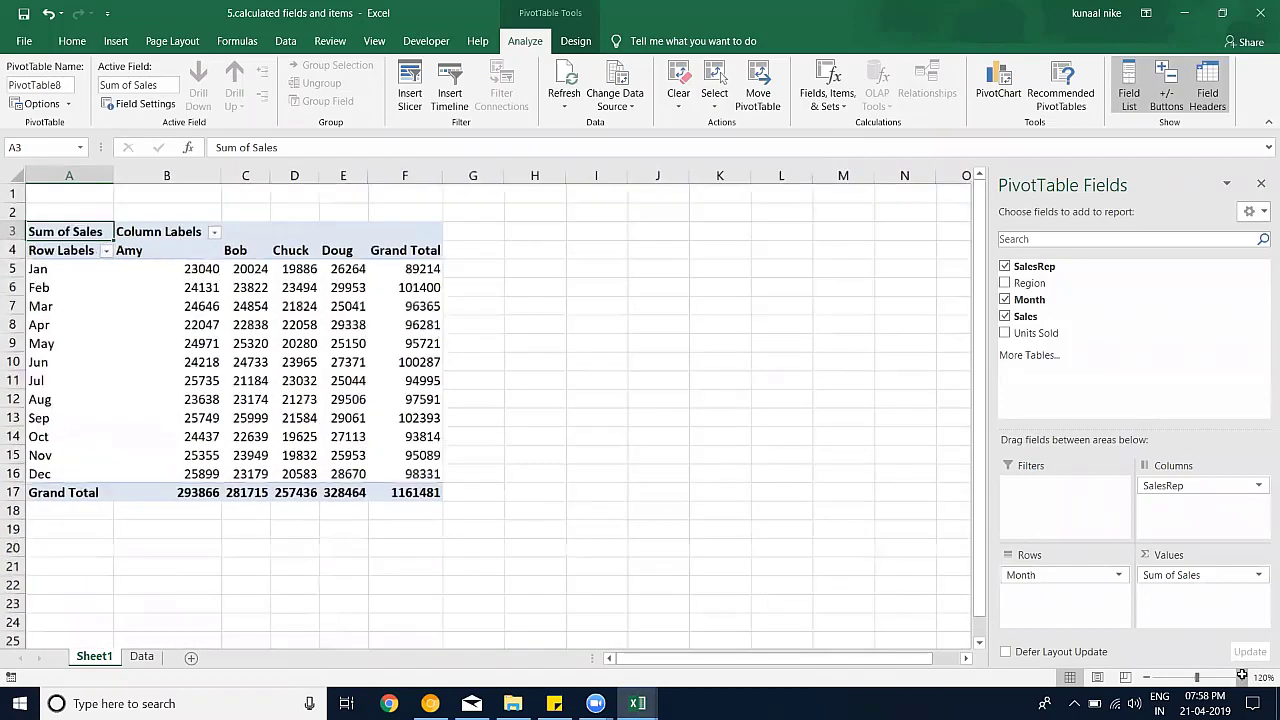
left_click(1241, 677)
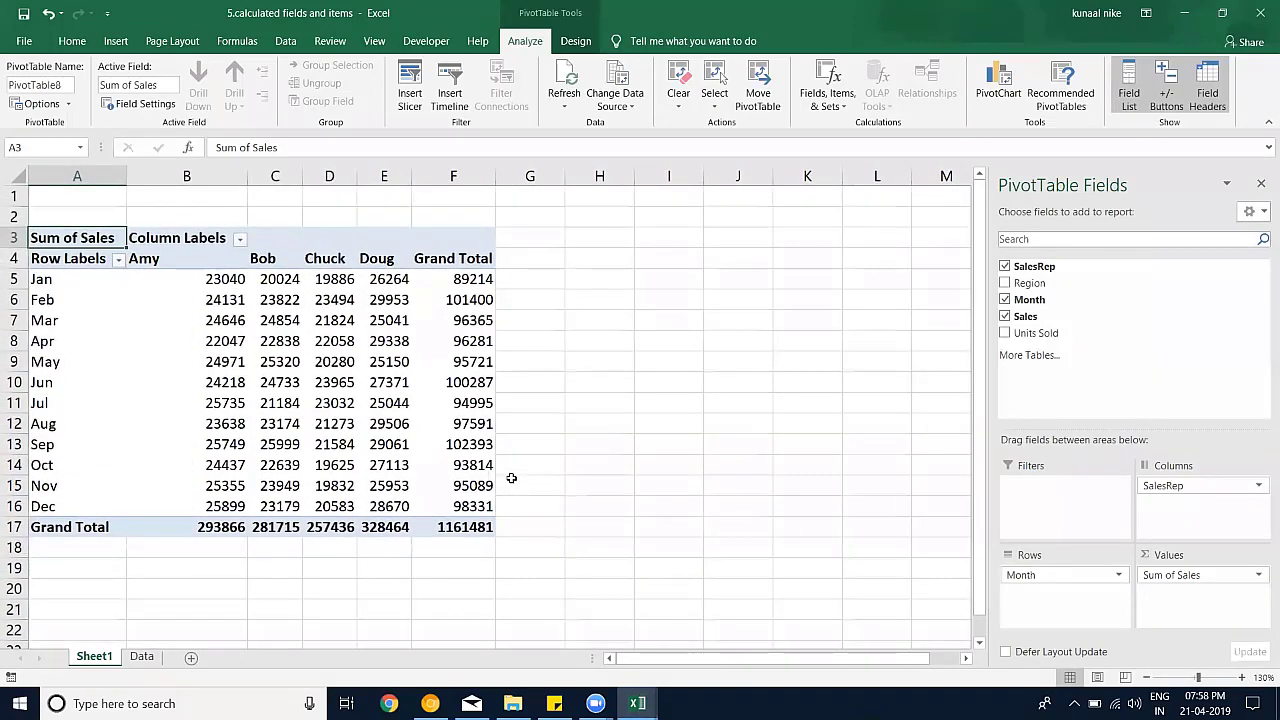
left_click(1255, 577)
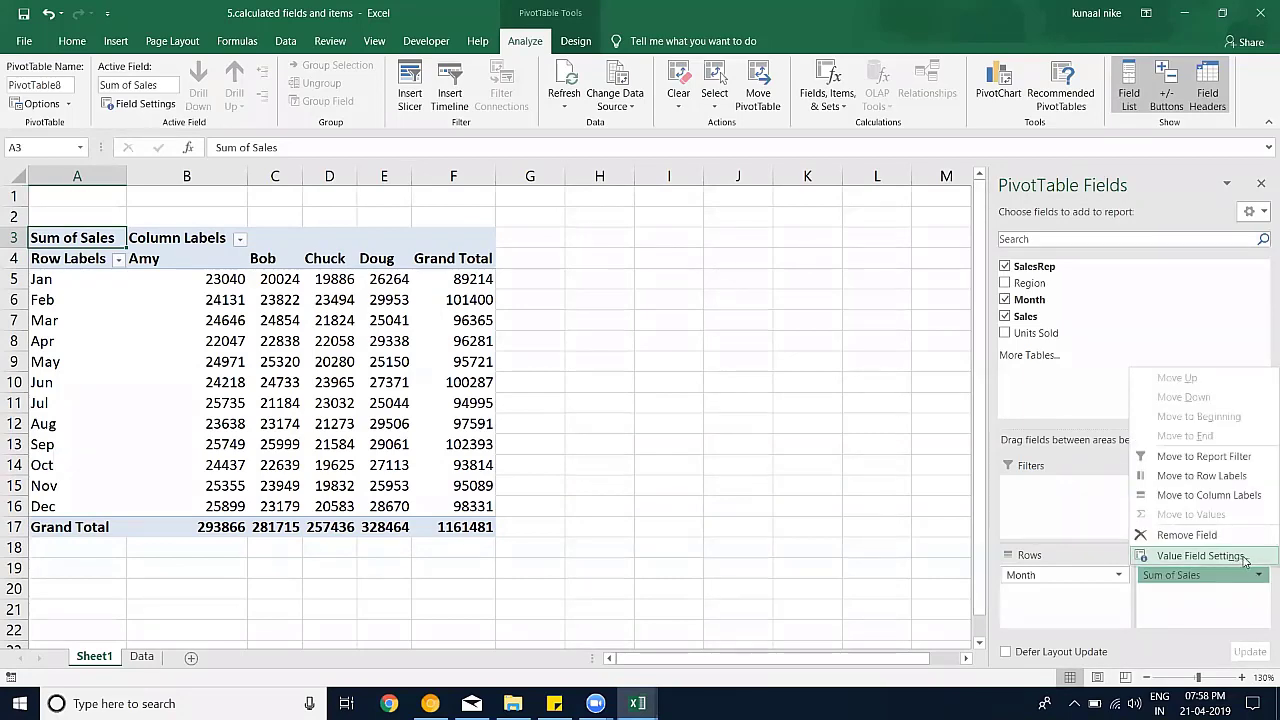
Format Sum of Sales as Currency with 0 decimals and the $ English (United States) symbol.
left_click(1200, 556)
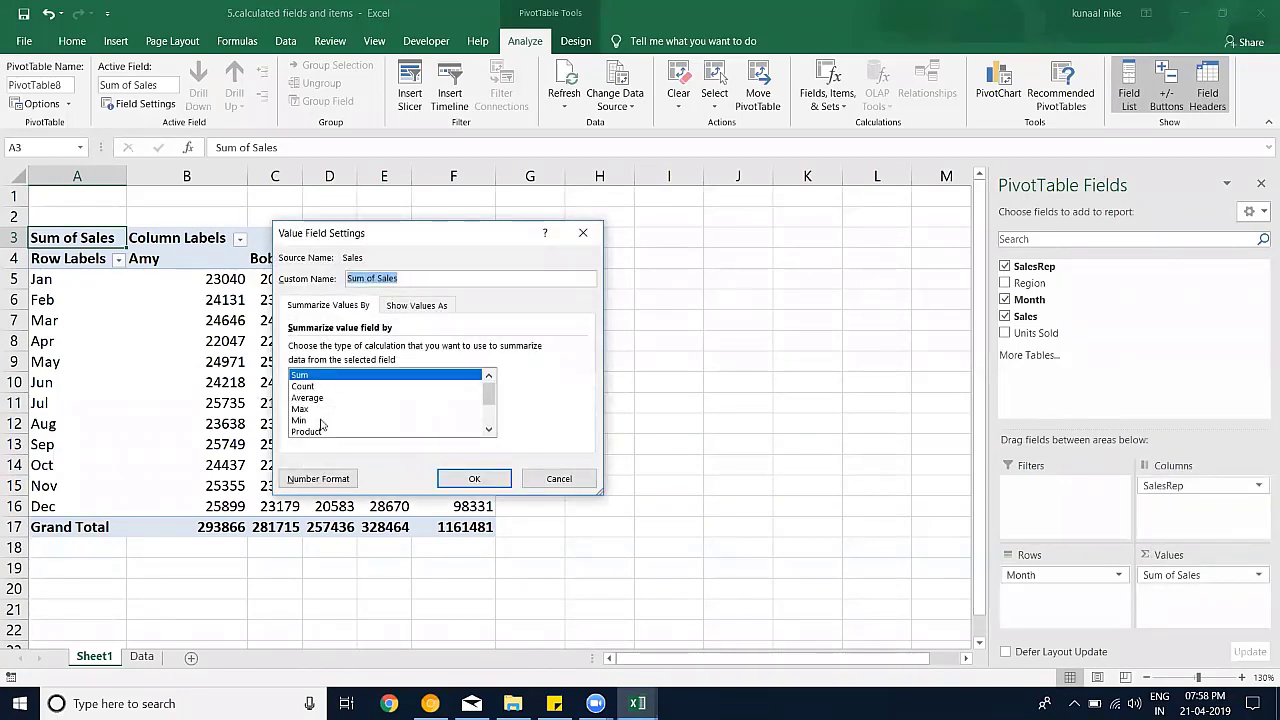
left_click(331, 478)
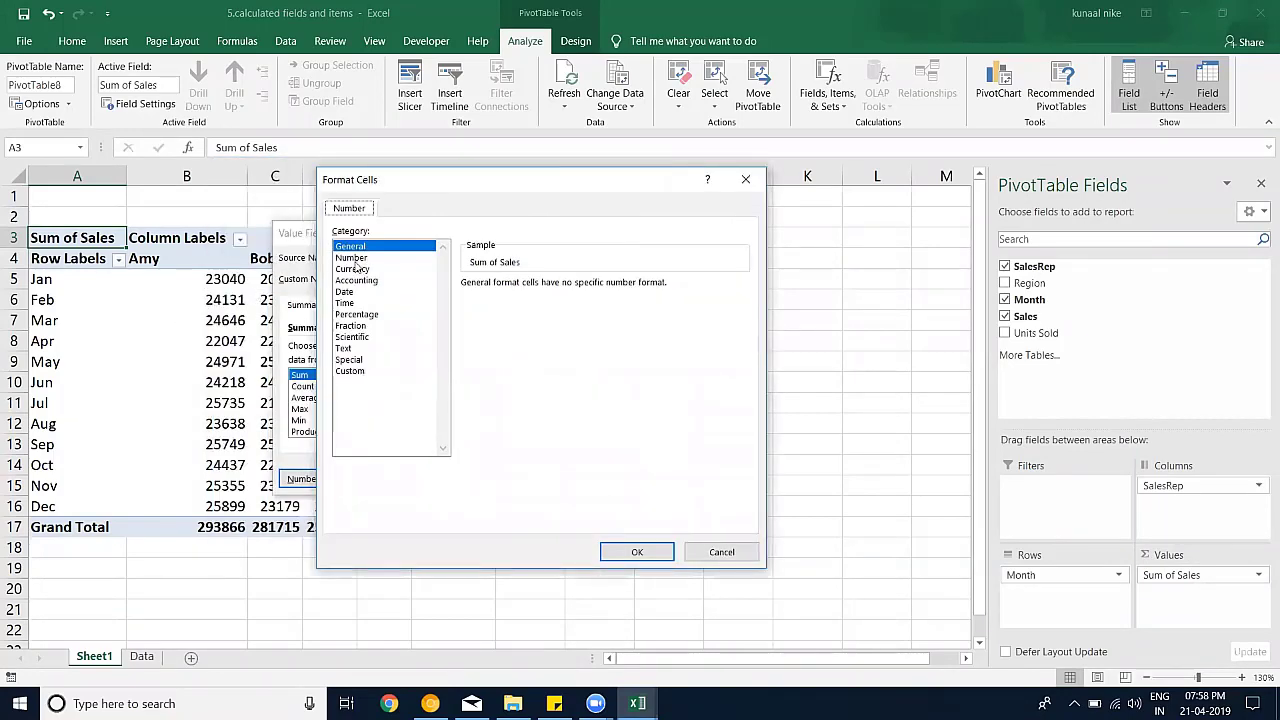
left_click(351, 257)
left_click(353, 269)
left_click(578, 289)
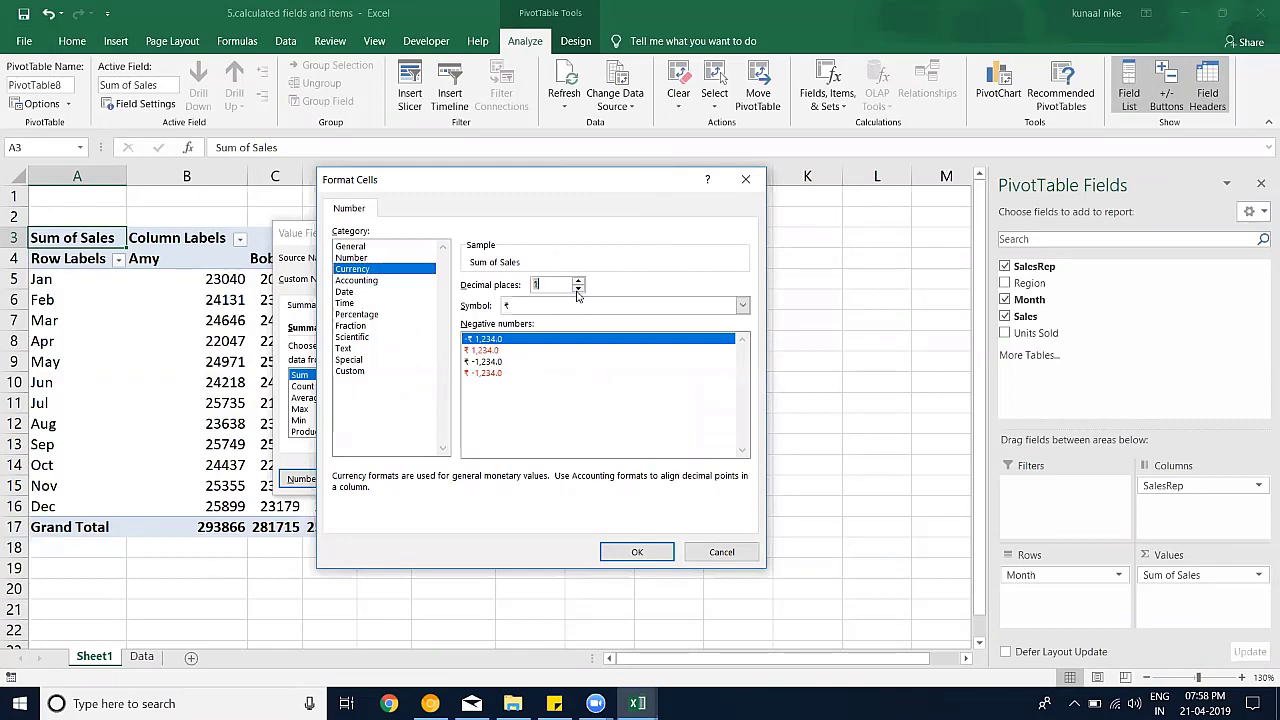
left_click(578, 289)
left_click(570, 306)
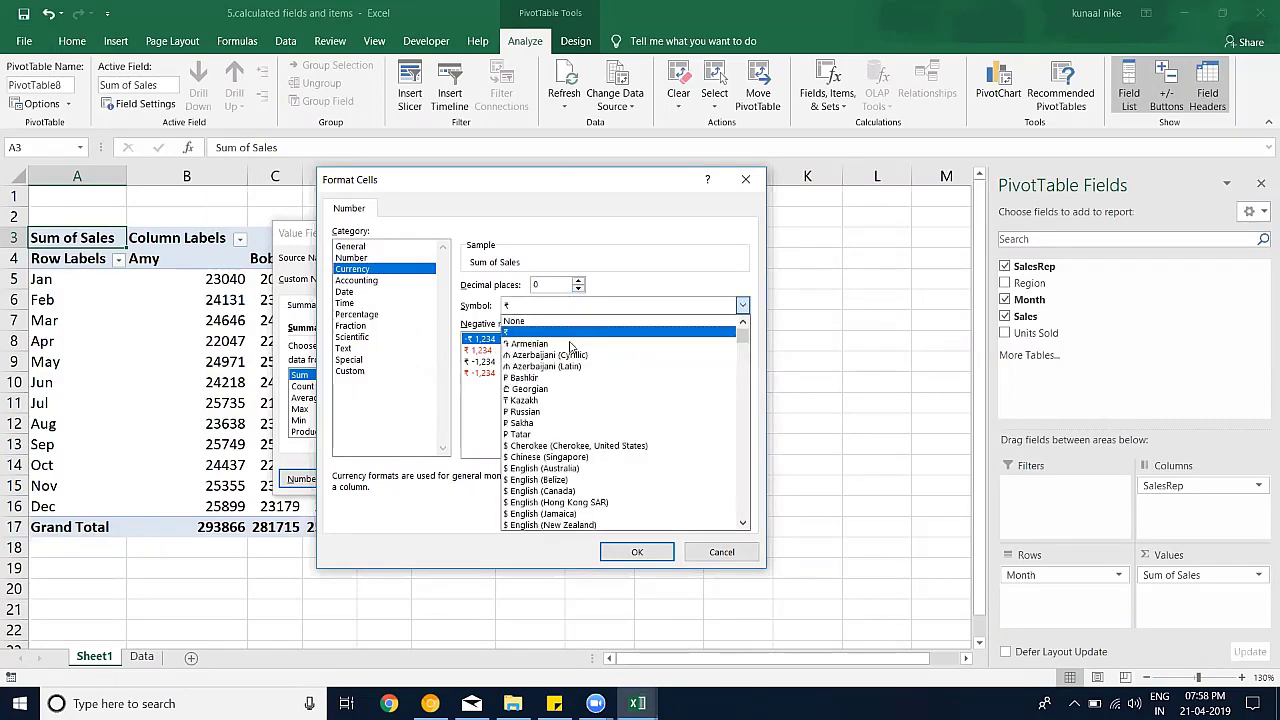
scroll(584, 464, "down", 1)
scroll(584, 467, "down", 2)
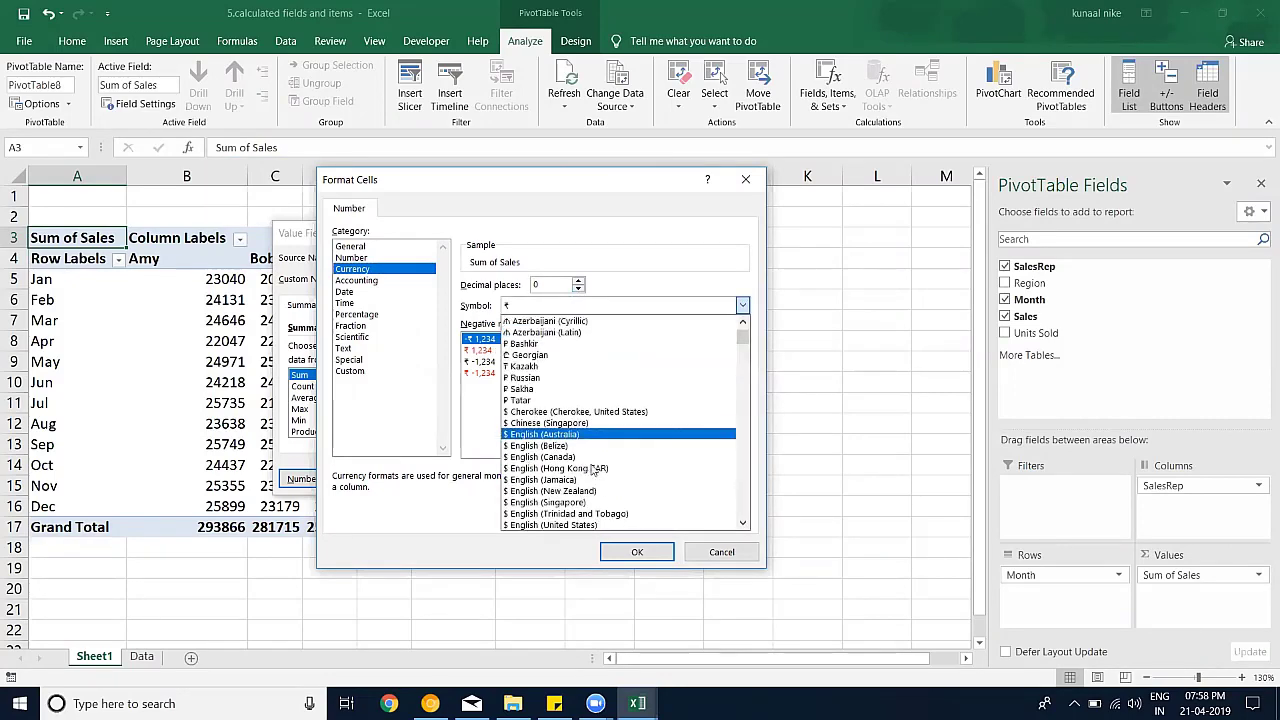
left_click(589, 484)
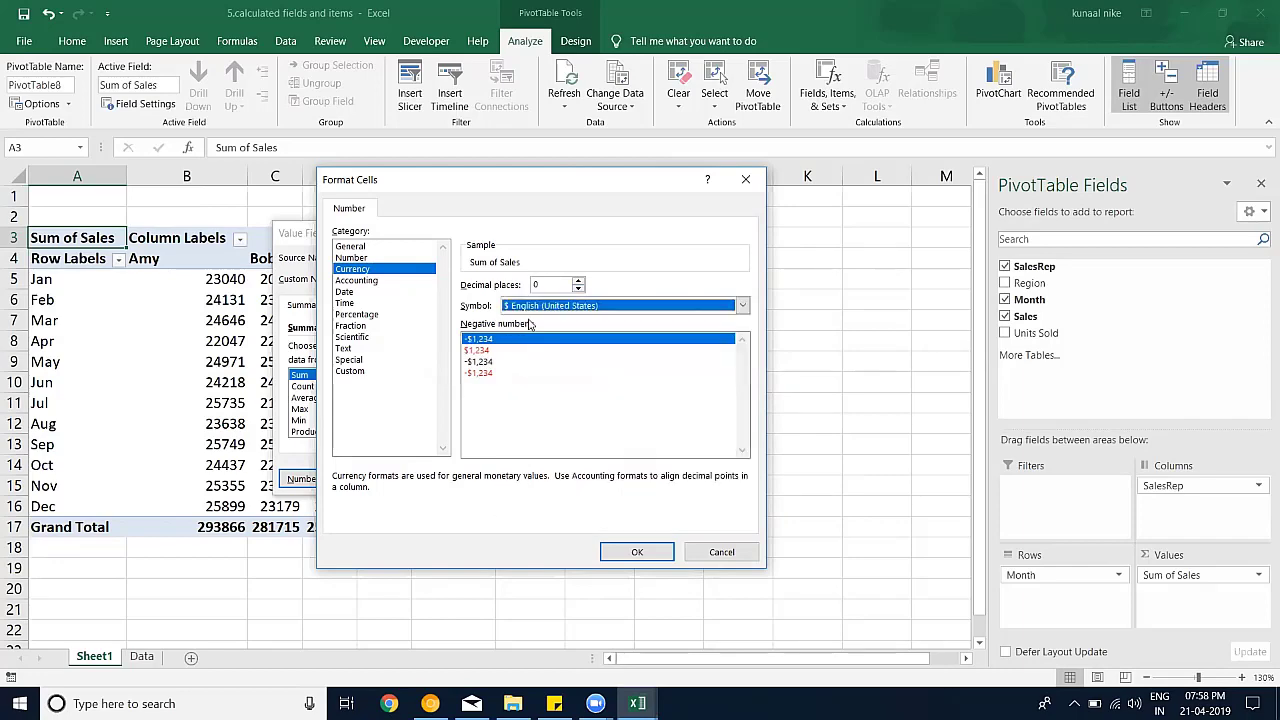
left_click(636, 553)
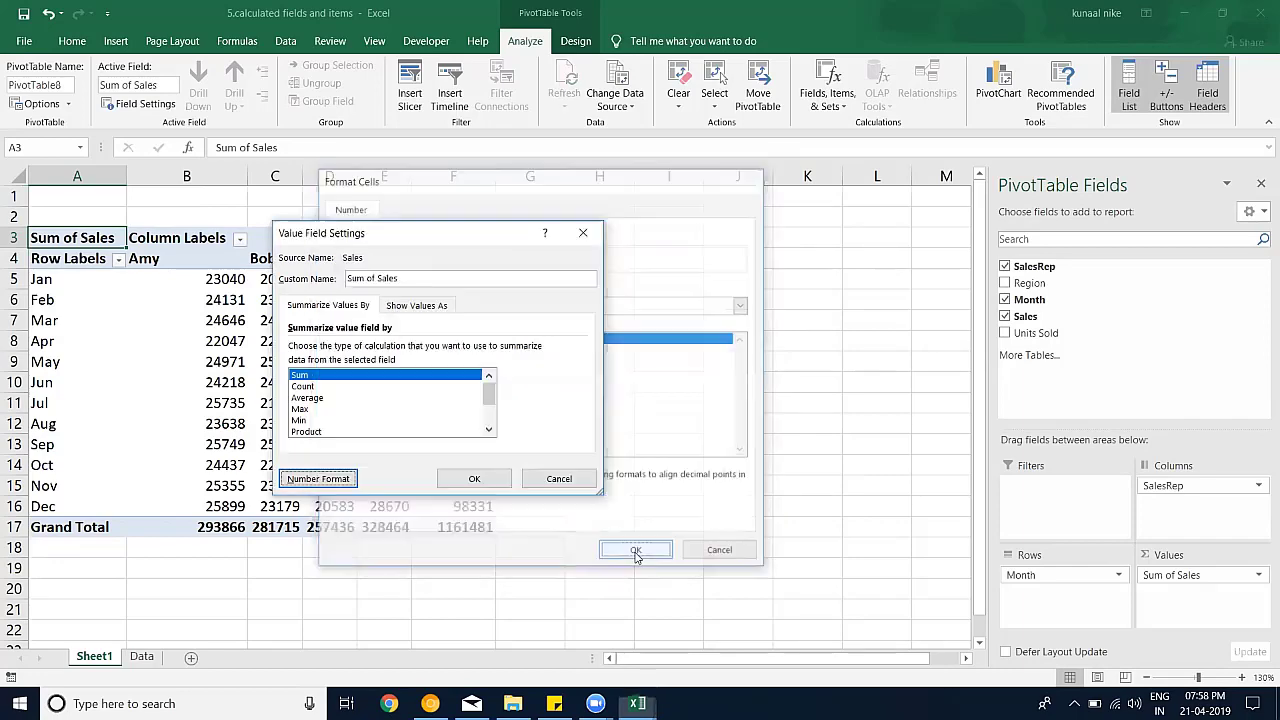
left_click(474, 478)
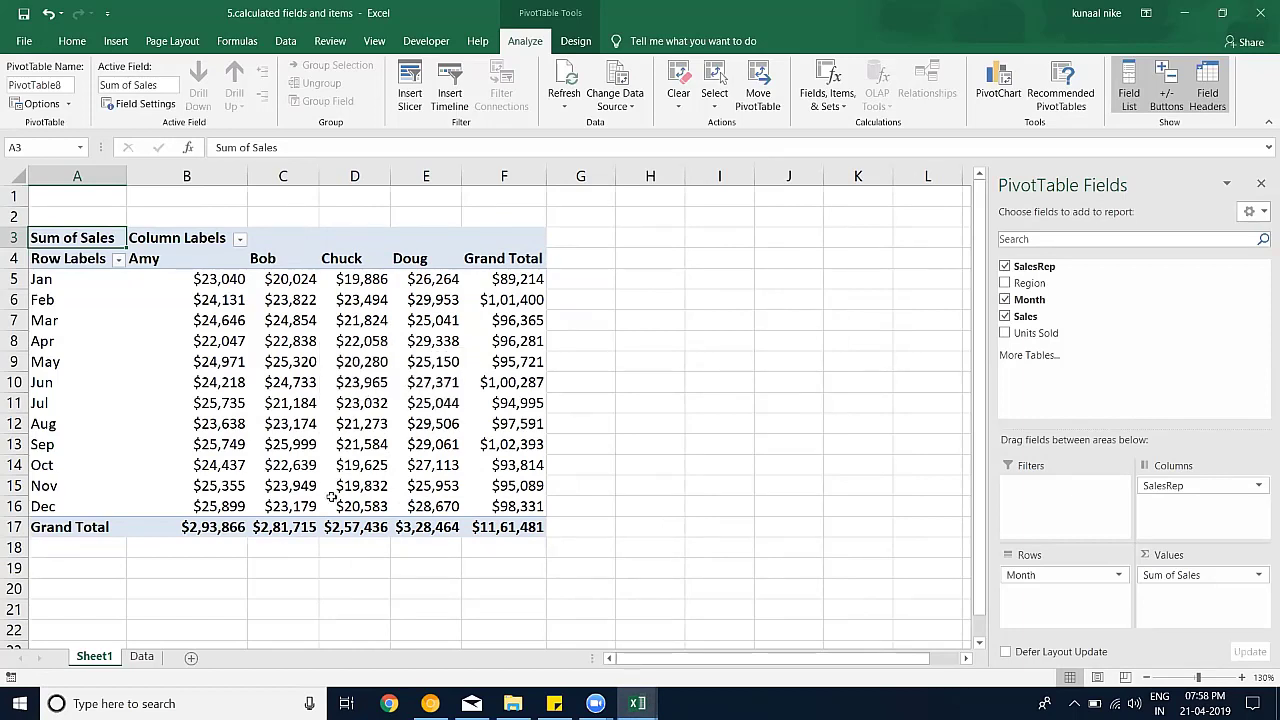
mouse_move(331, 497)
mouse_move(324, 414)
left_click(168, 631)
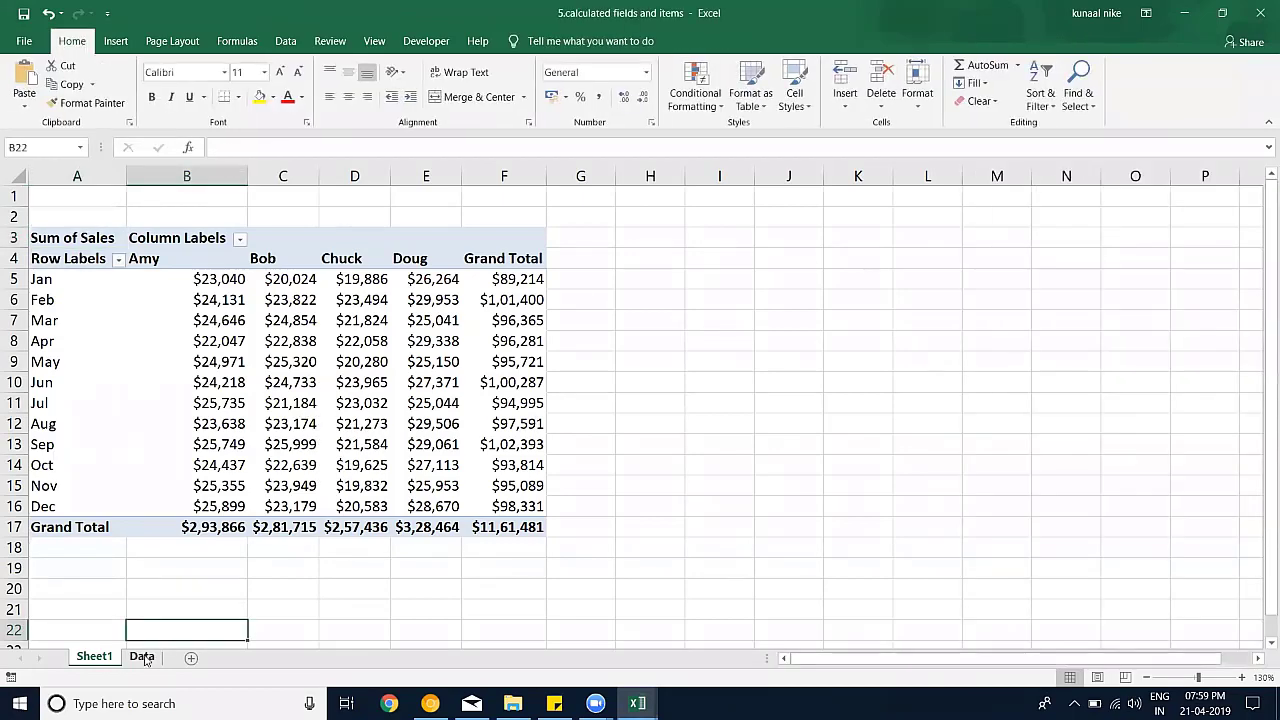
left_click(143, 657)
scroll(415, 344, "up", 1)
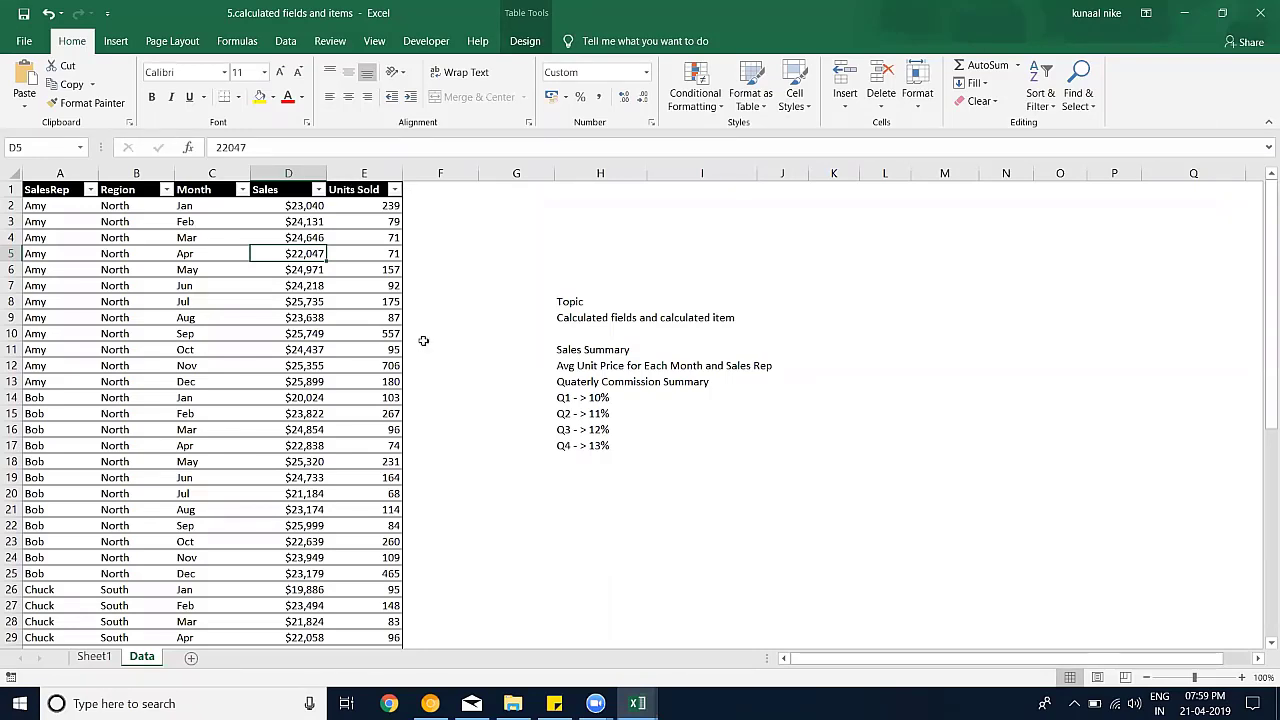
left_click(436, 190)
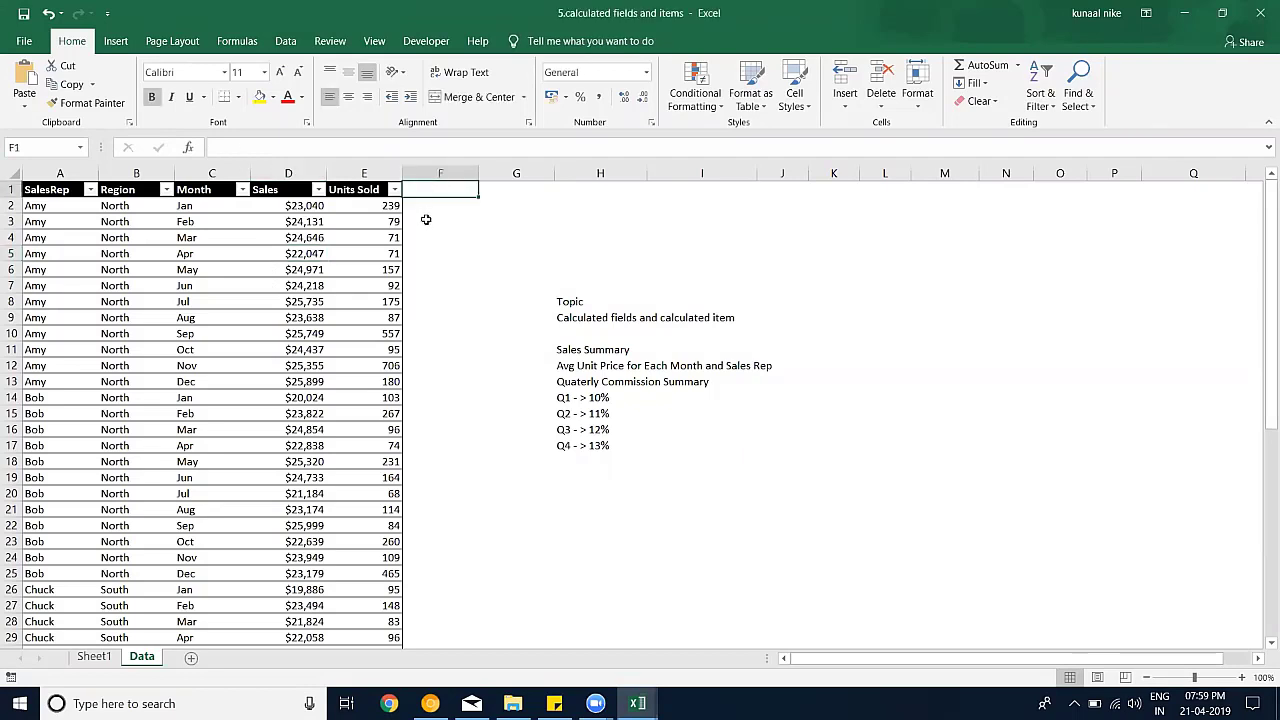
type("AU")
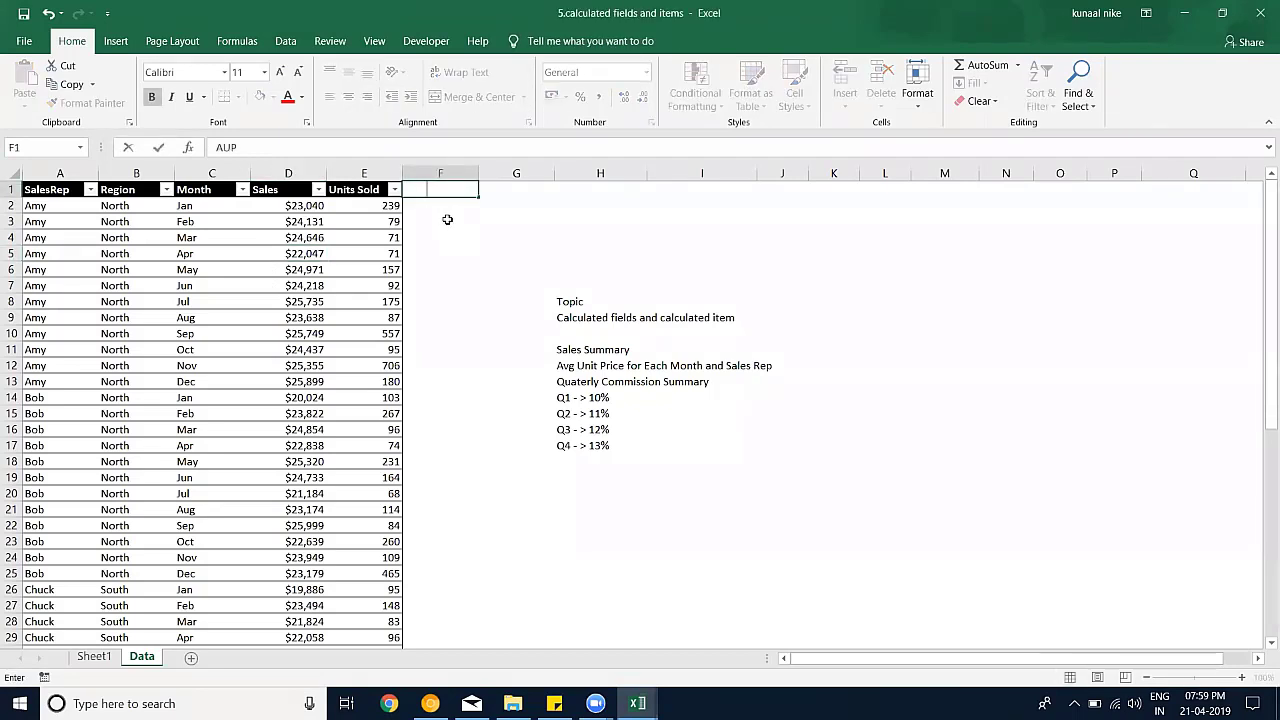
type("P")
key("Return")
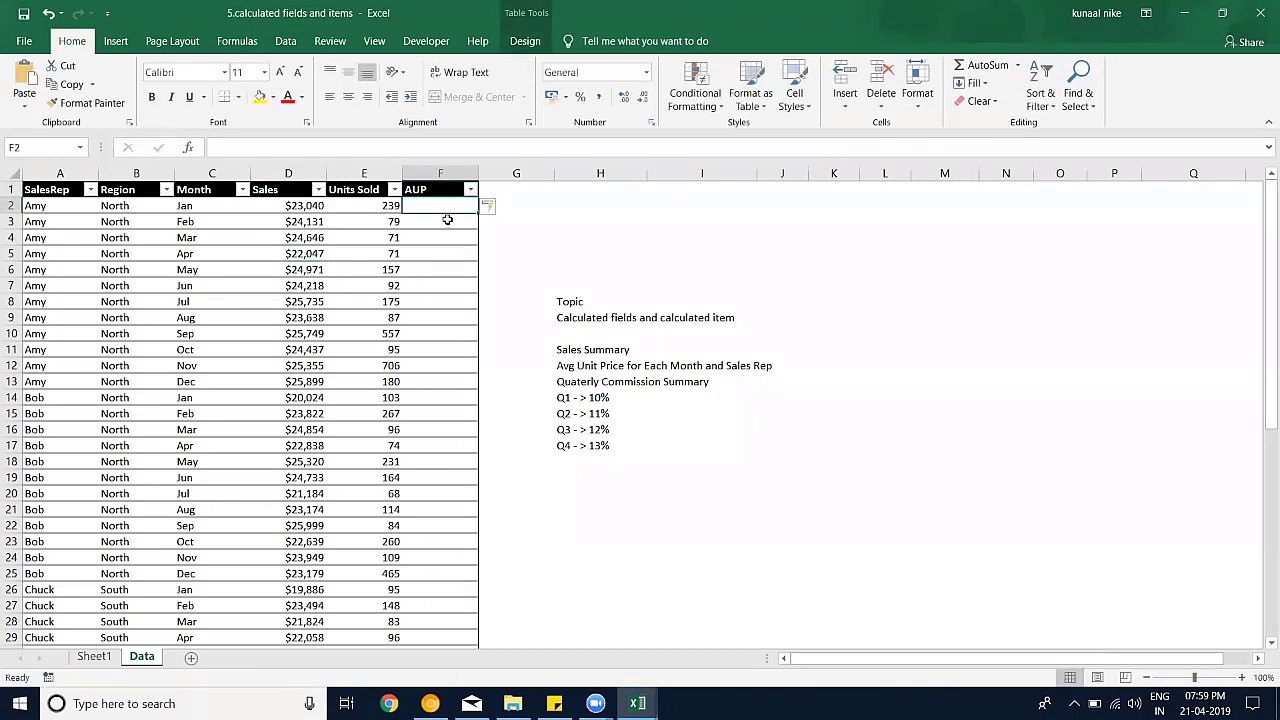
type("=")
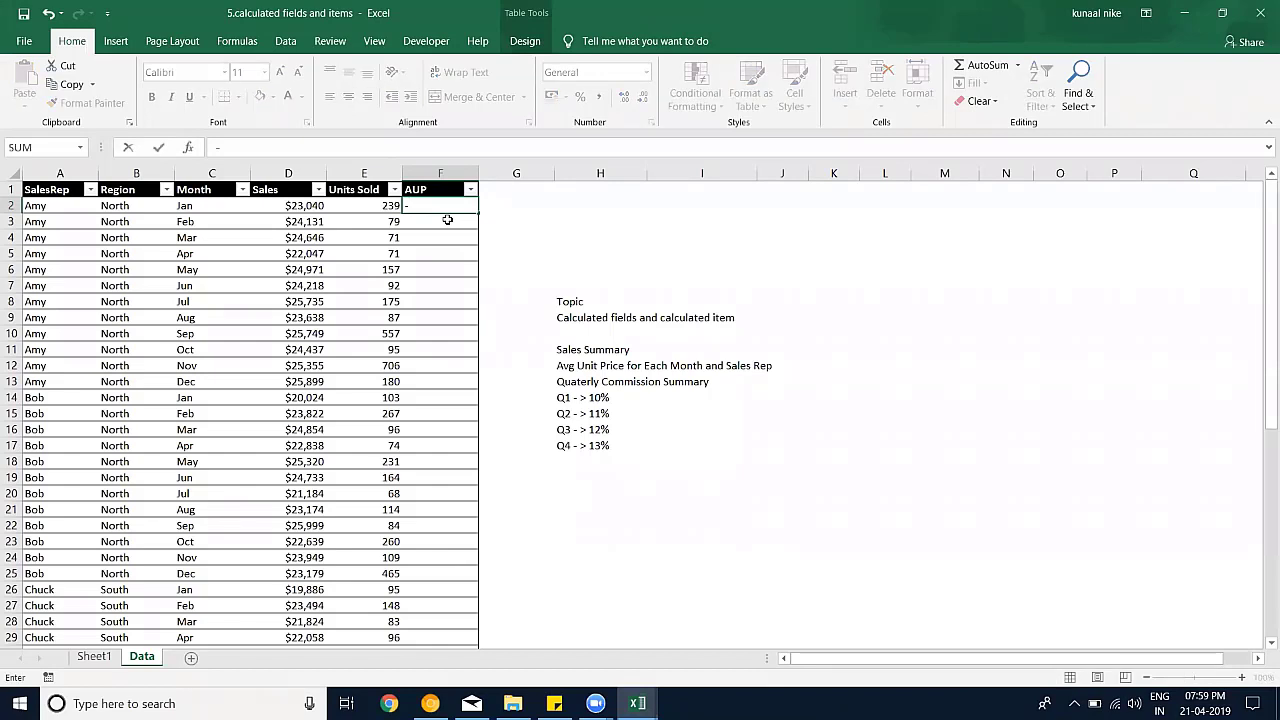
key("Left")
key("Left")
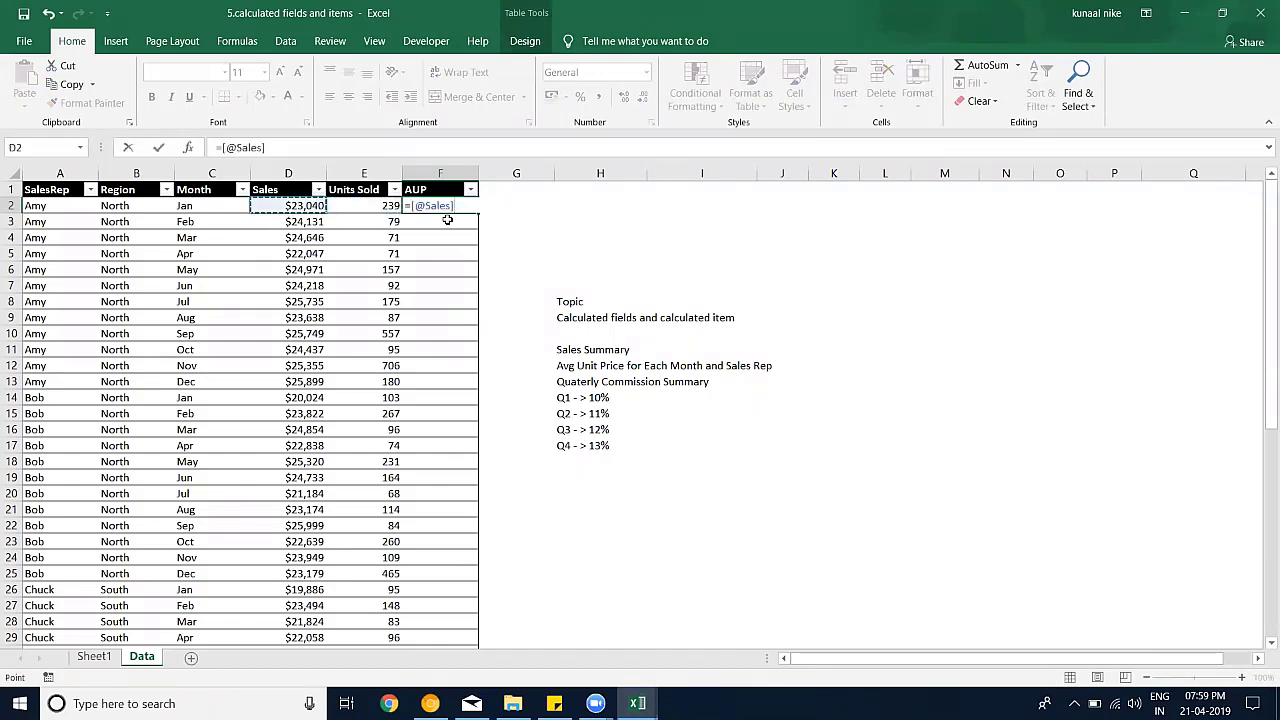
type("/")
key("Left")
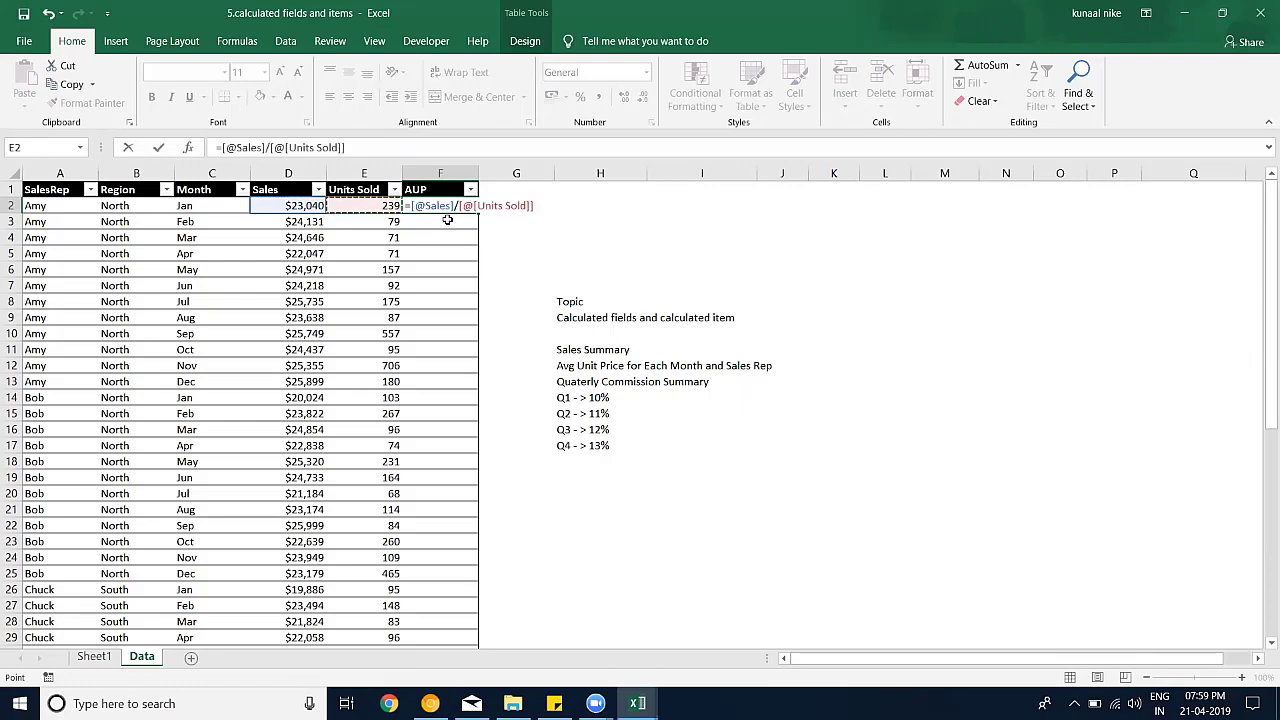
key("Return")
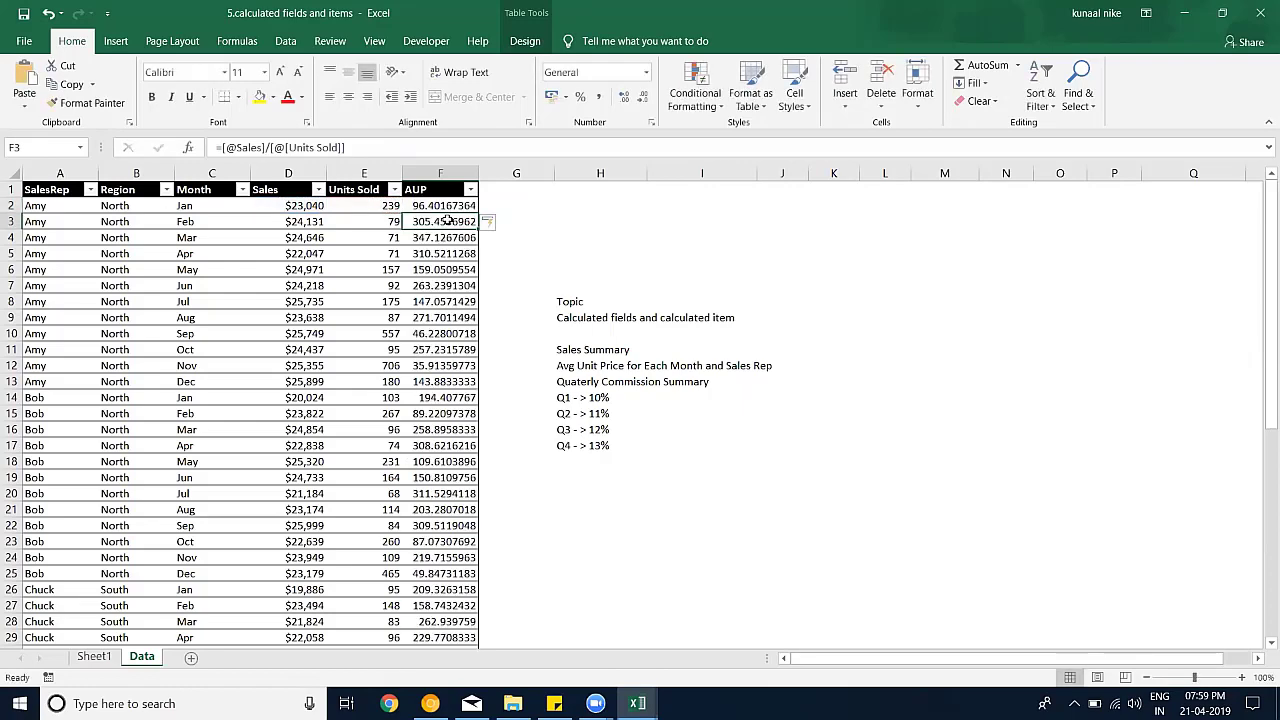
Round the AUP values in F2:F49 to whole numbers.
key("Up")
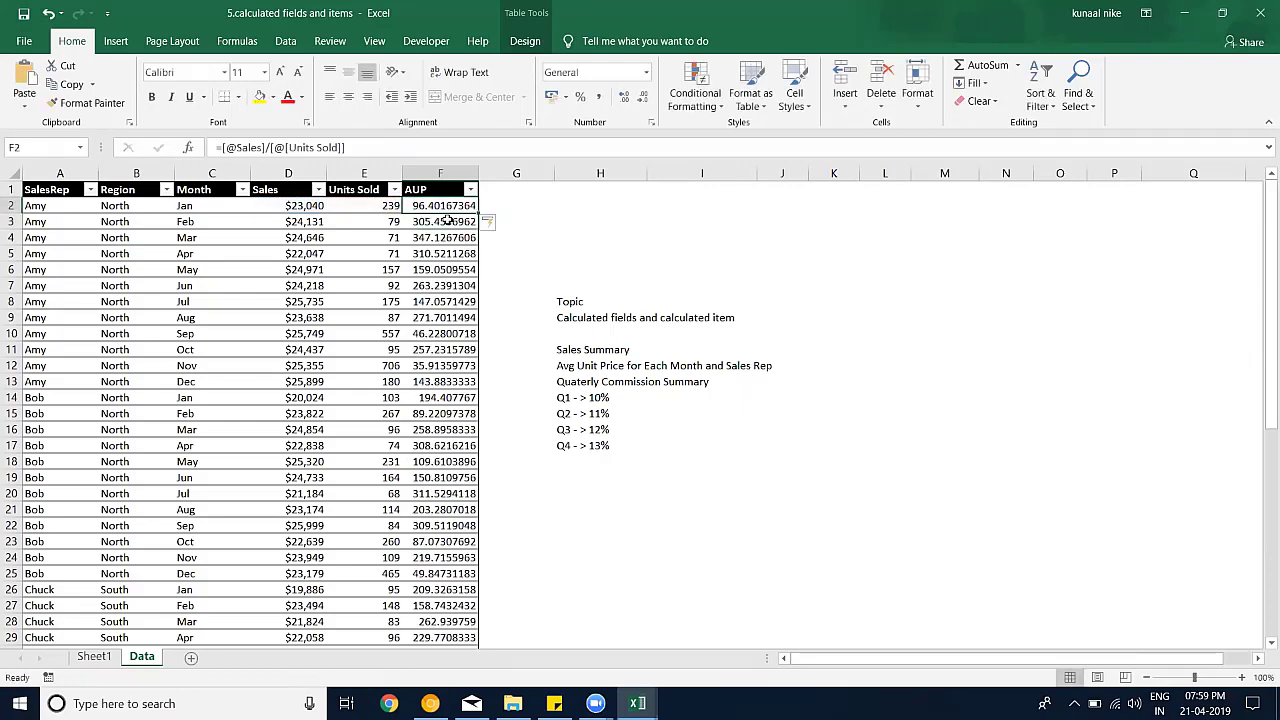
key("ctrl+shift+Down")
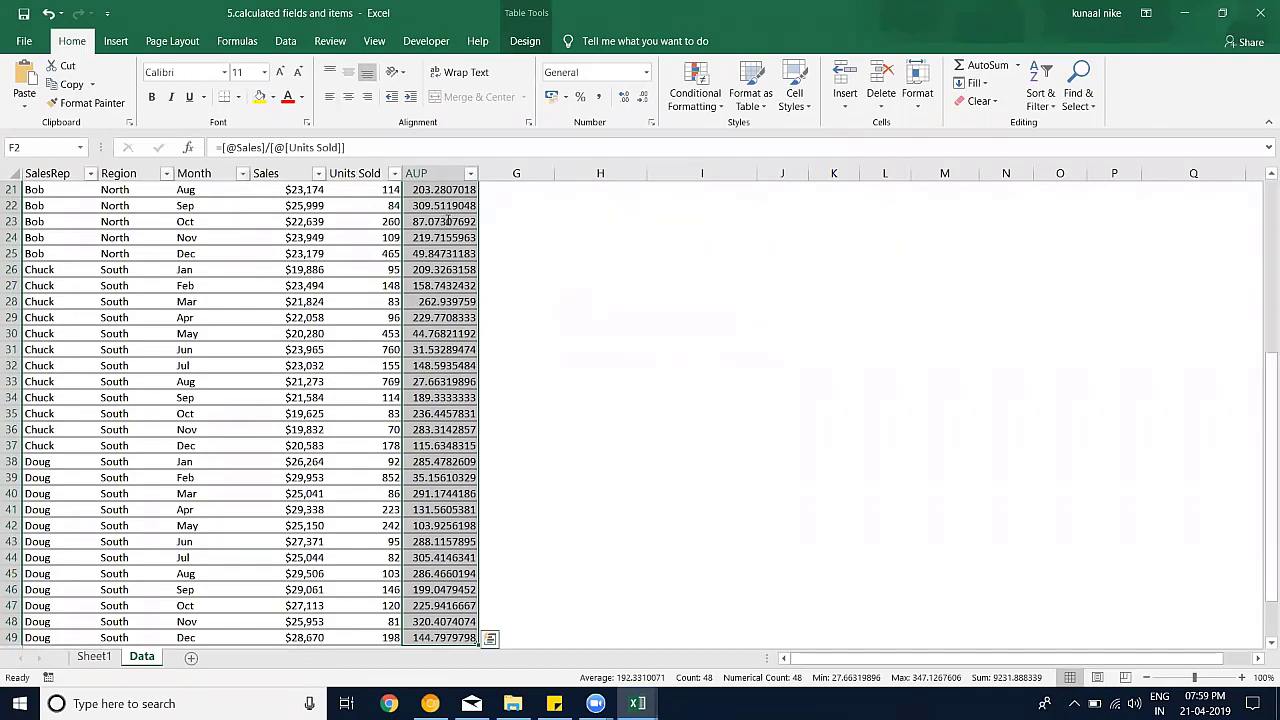
left_click(644, 96)
left_click(644, 96)
left_click(644, 96)
left_click(644, 96)
left_click(644, 96)
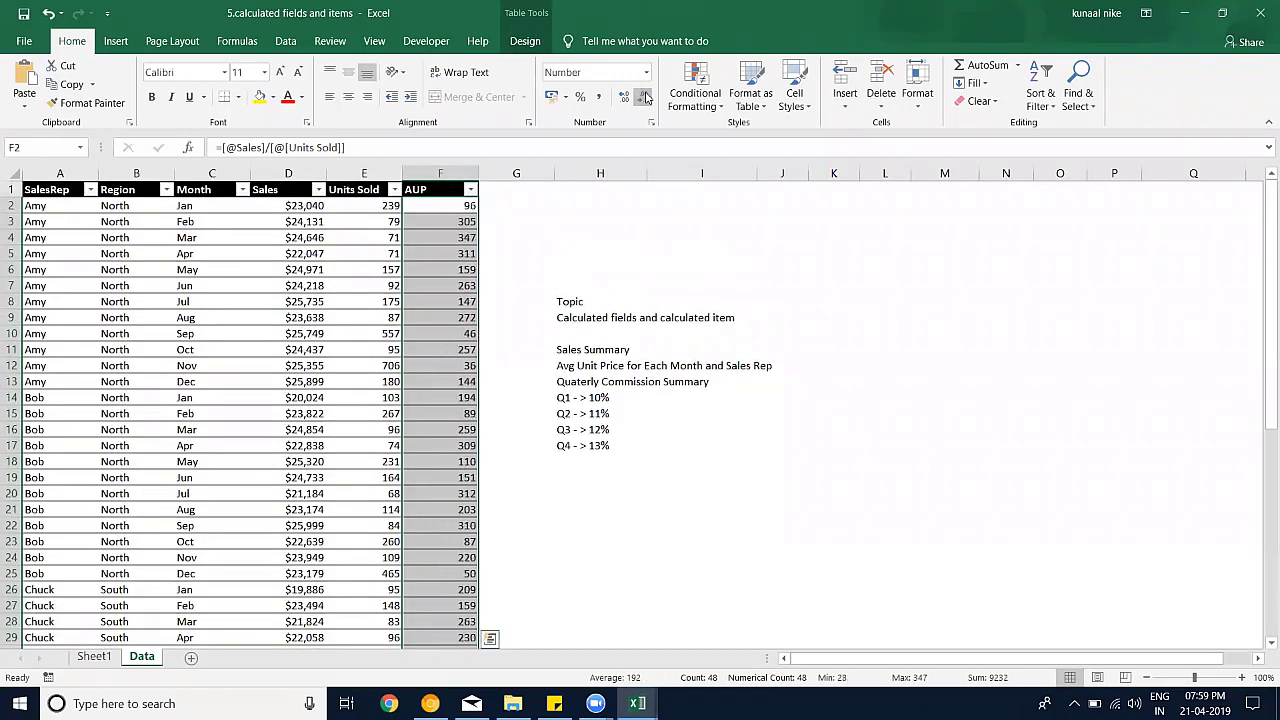
left_click(465, 252)
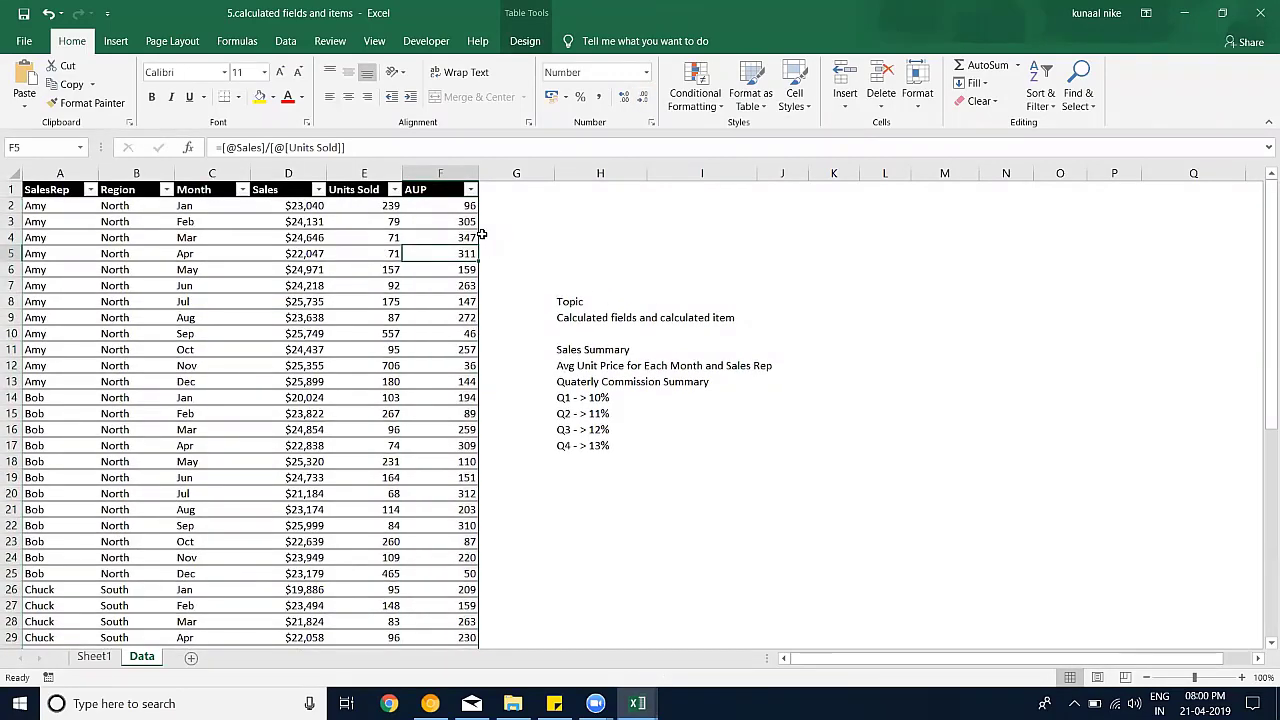
left_click(617, 202)
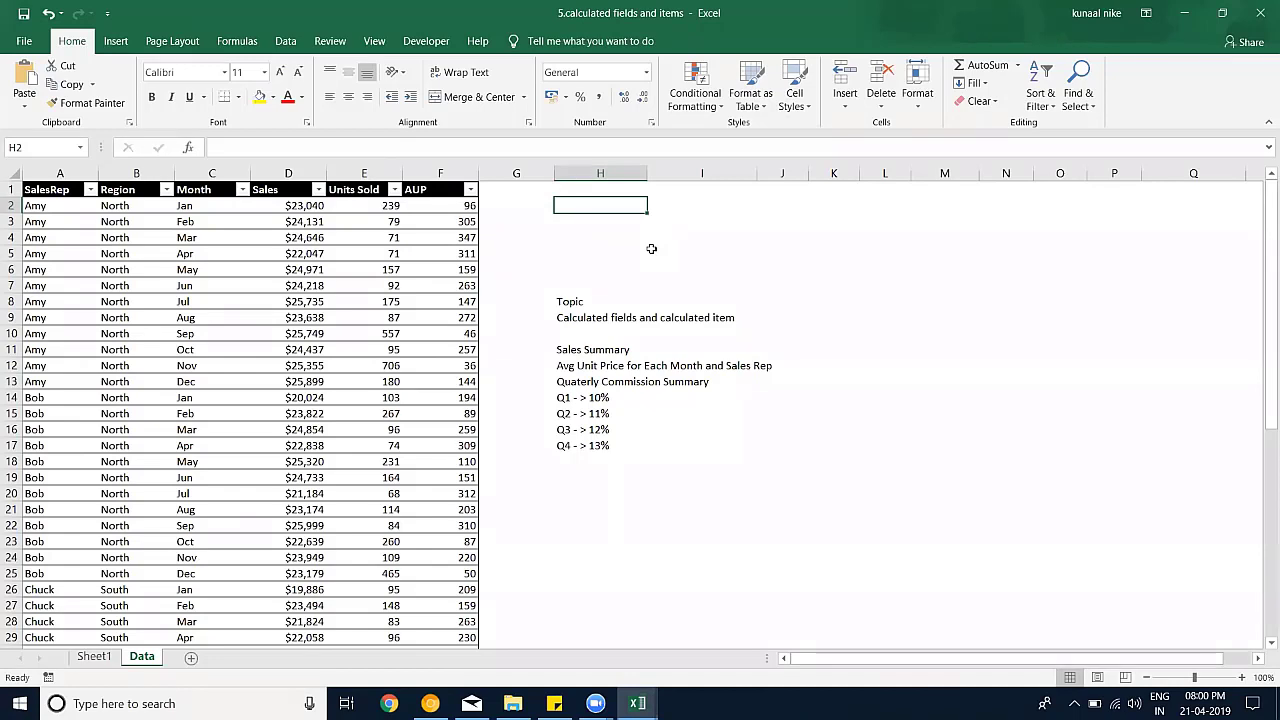
Enter =AVERAGE(F2:F13) in H2, giving 199.
type("=")
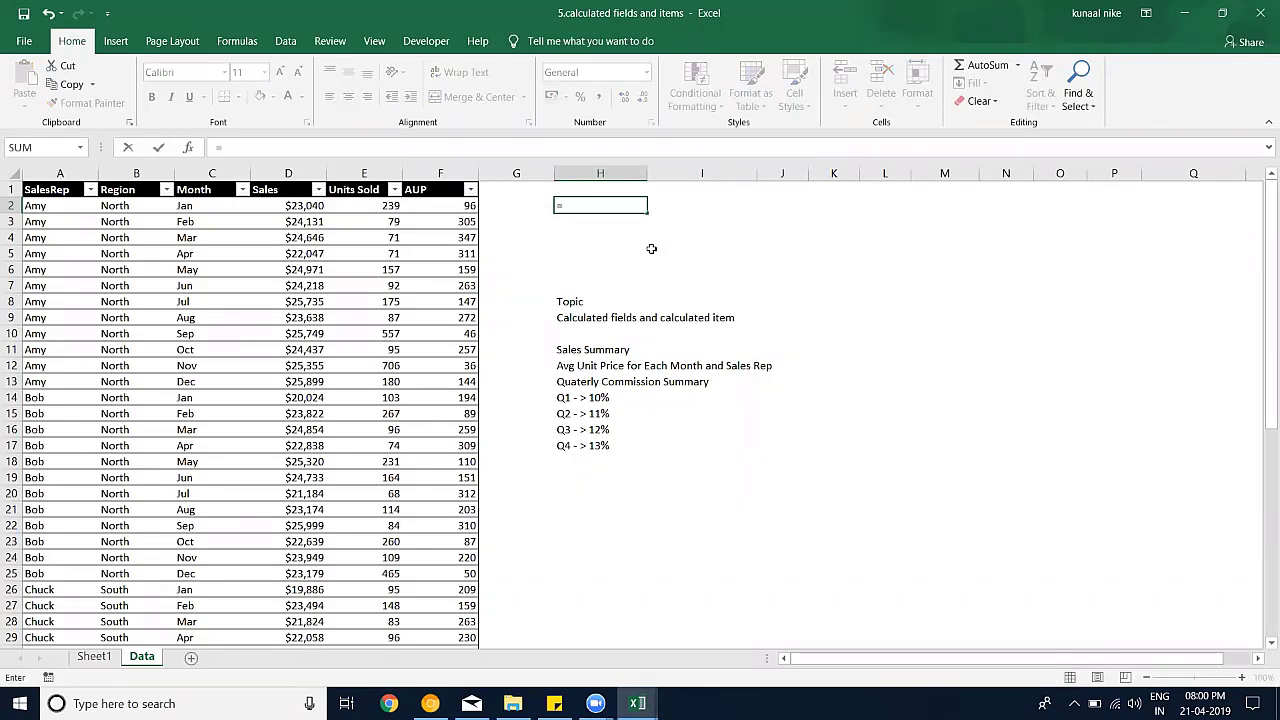
type("av")
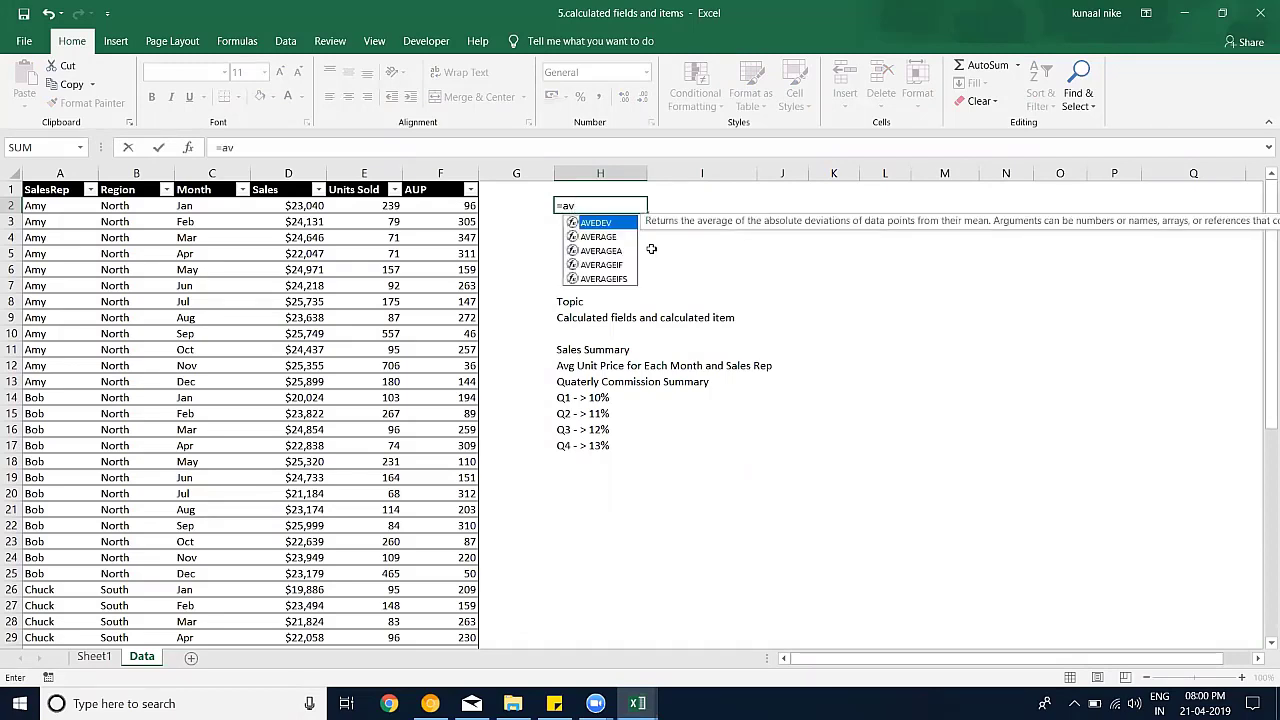
key("Down")
key("Tab")
key("Left")
key("Left")
key("Left")
key("shift+Down")
key("shift+Down")
key("shift+Down")
key("shift+Down")
key("shift+Down")
key("shift+Down")
key("shift+Down")
key("shift+Down")
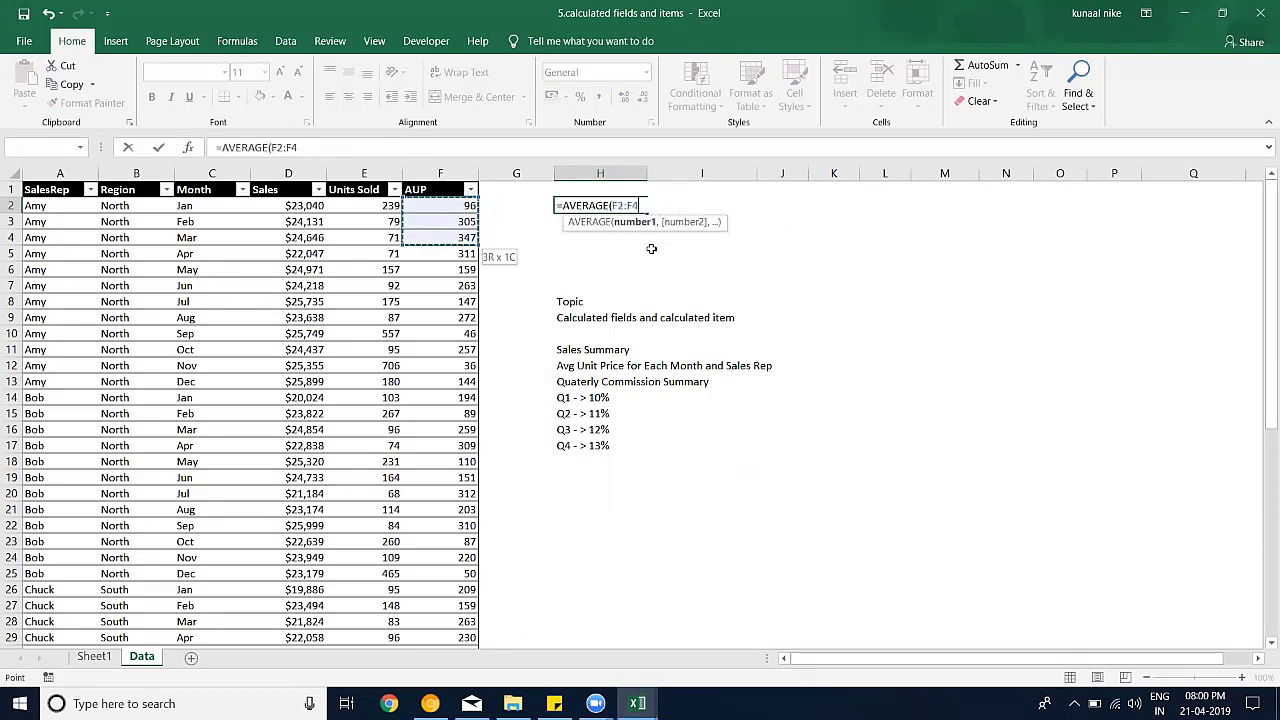
key("shift+Down")
key("shift+Down")
key("shift+Down")
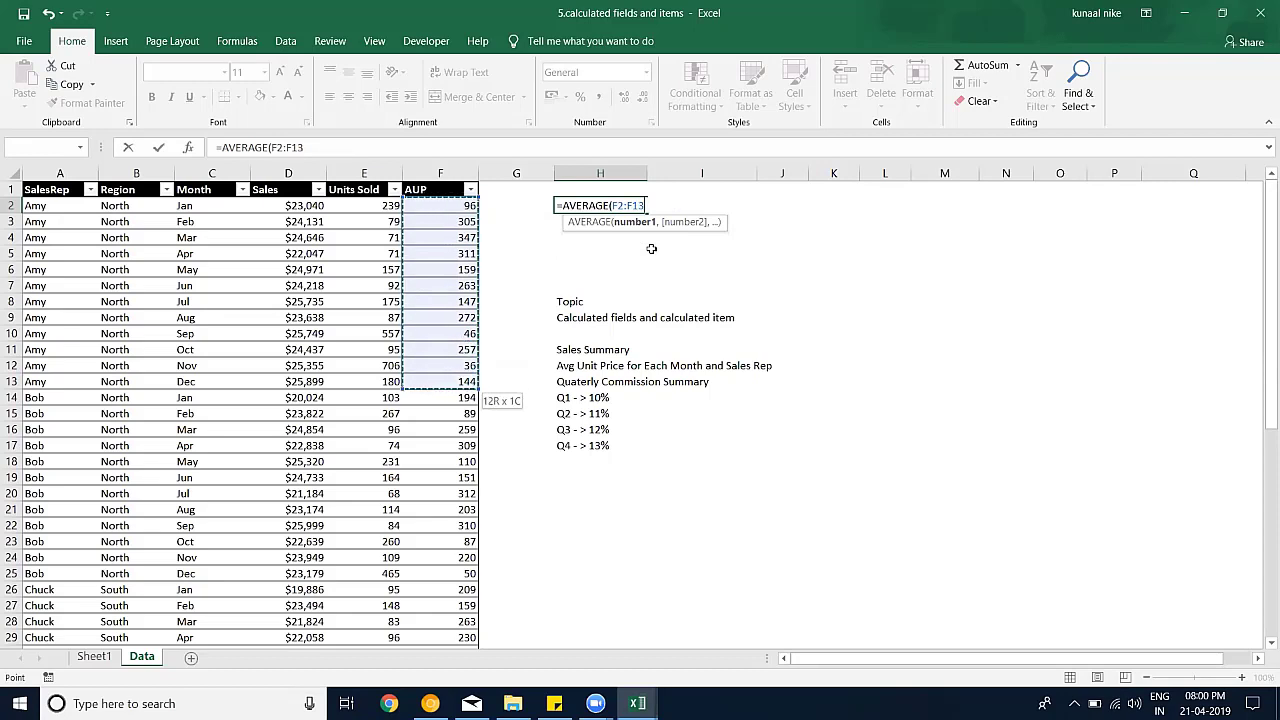
key("Return")
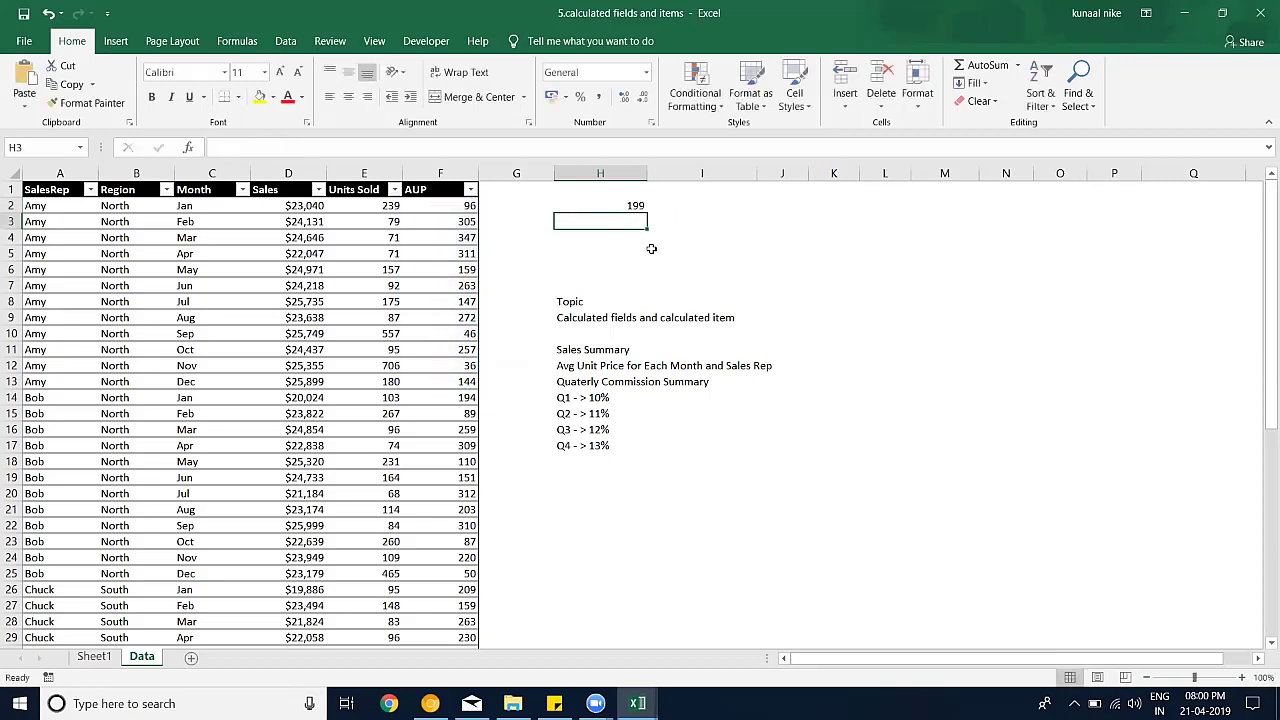
Start the H3 formula by summing Sales over D2:D13.
type("=")
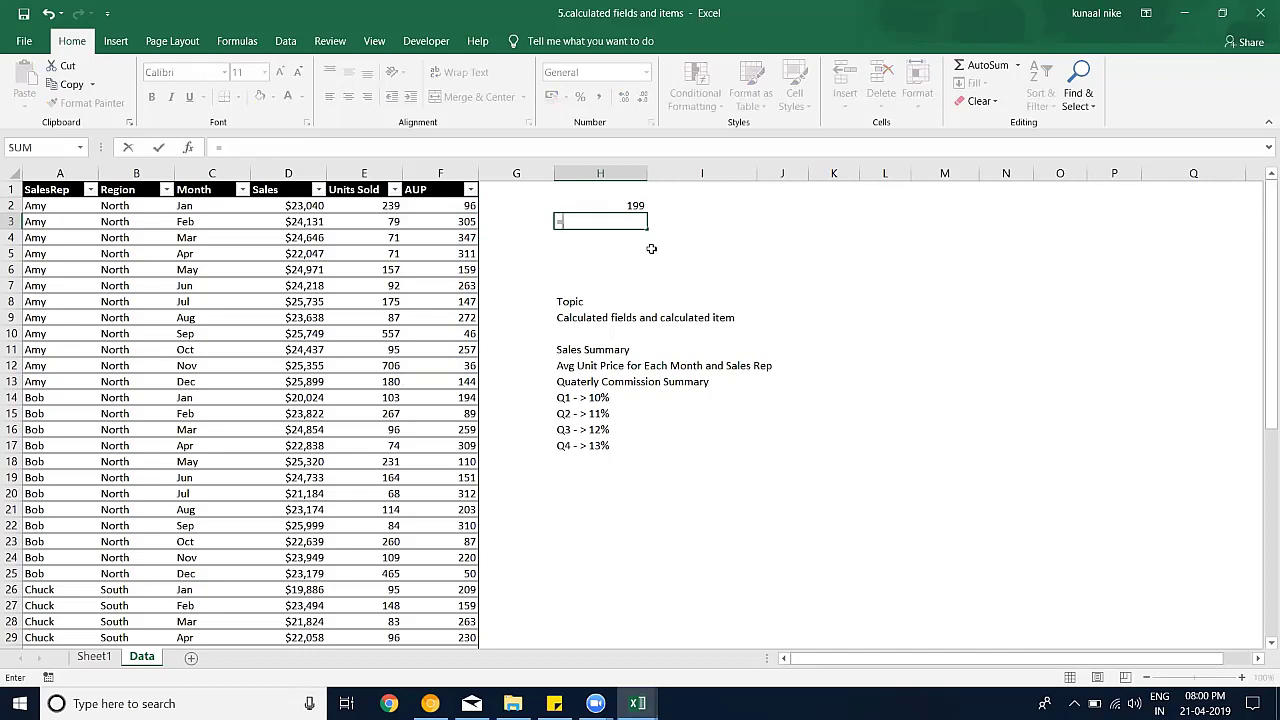
type("sum(")
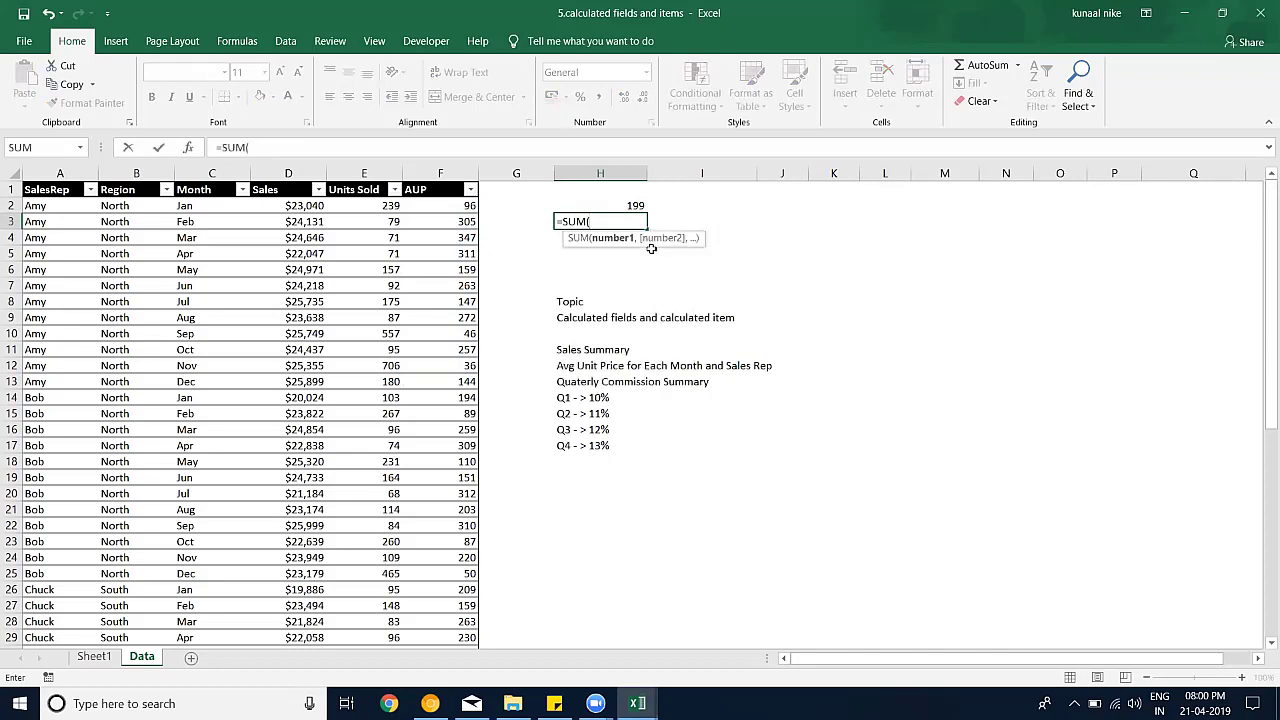
key("Left")
key("Left")
key("Left")
key("Left")
key("Up")
key("shift+Down")
key("shift+Down")
key("shift+Down")
key("shift+Down")
key("shift+Down")
key("shift+Down")
key("shift+Down")
key("shift+Down")
key("shift+Down")
key("shift+Down")
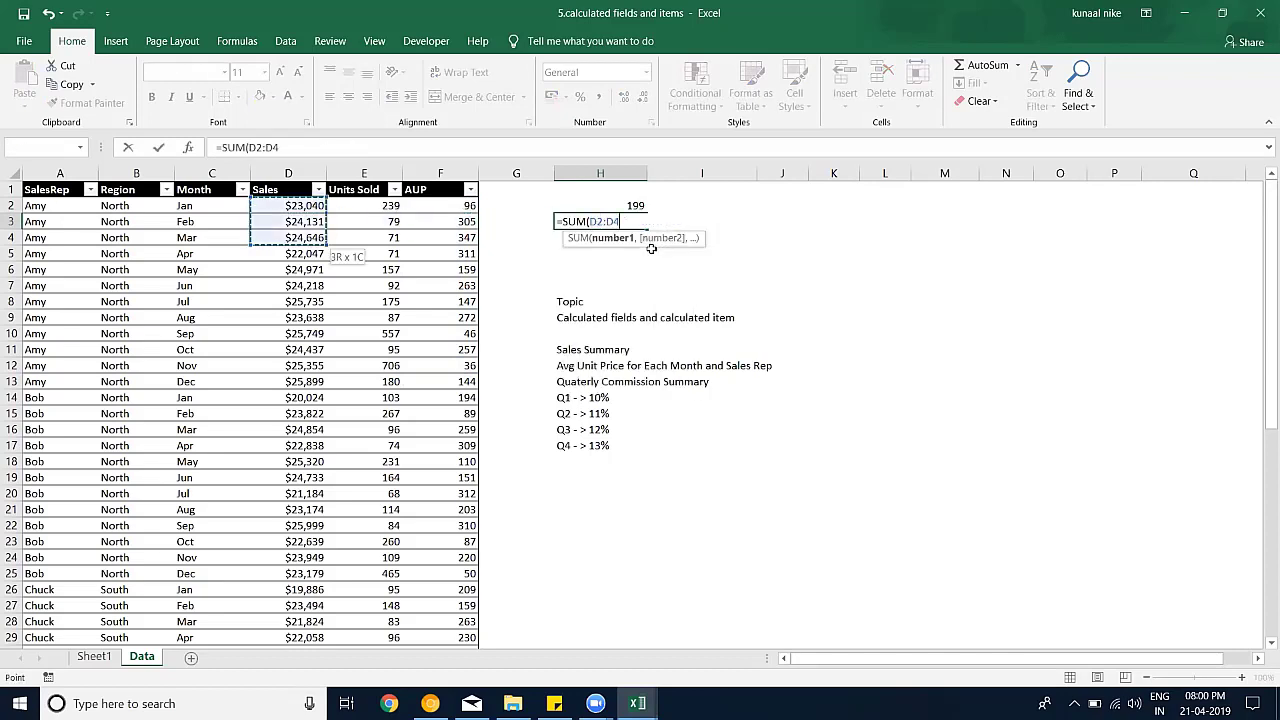
key("shift+Down")
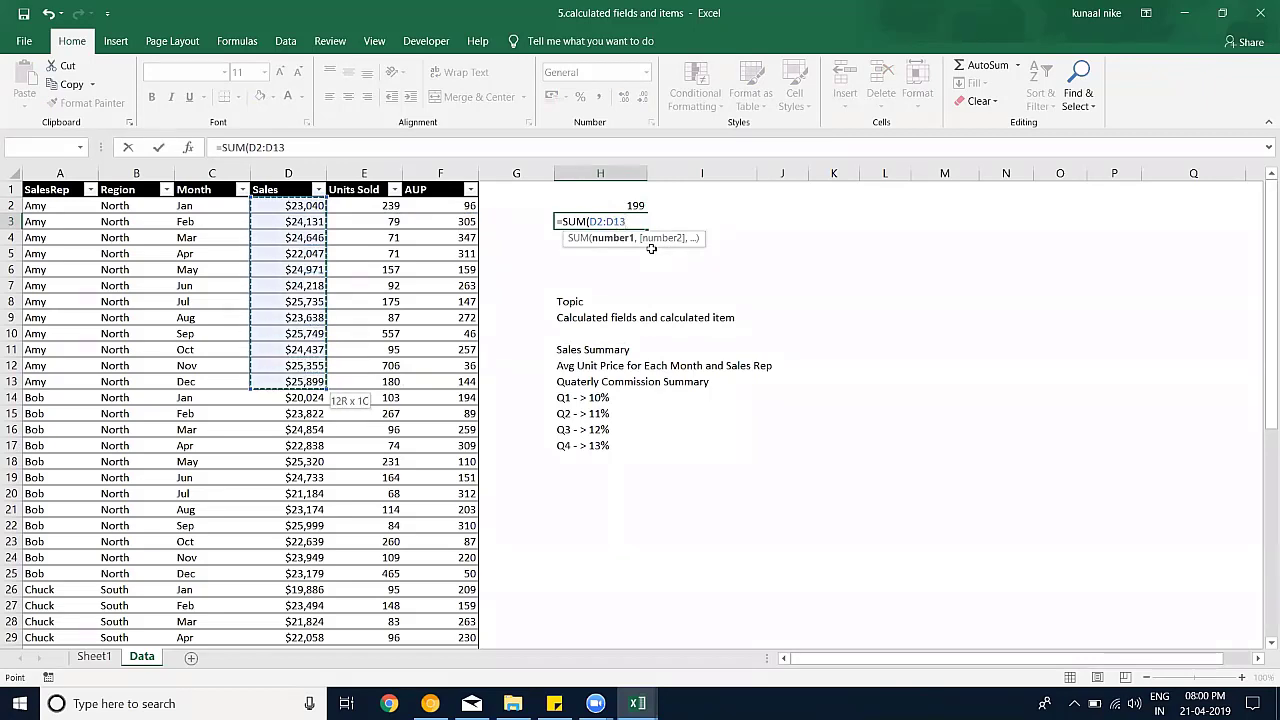
type("w")
key("Tab")
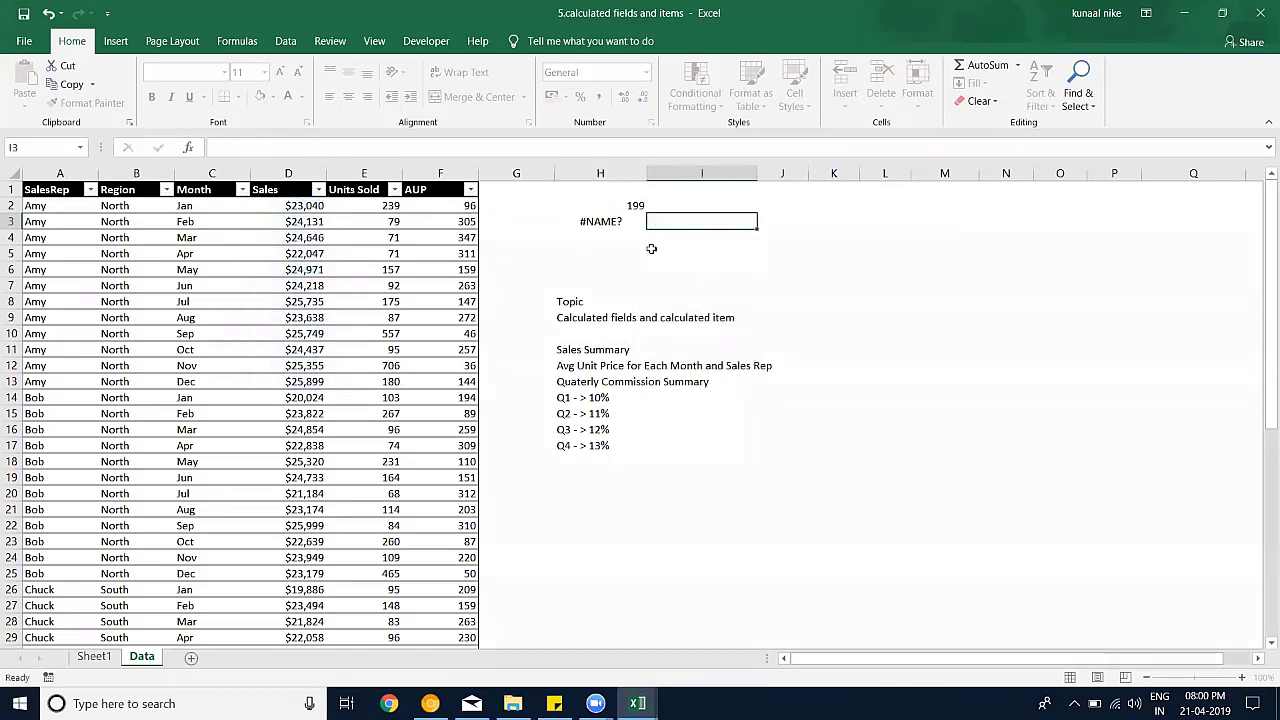
Complete H3 as =SUM(D2:D13)/SUM(E2:E13).
key("Left")
key("F2")
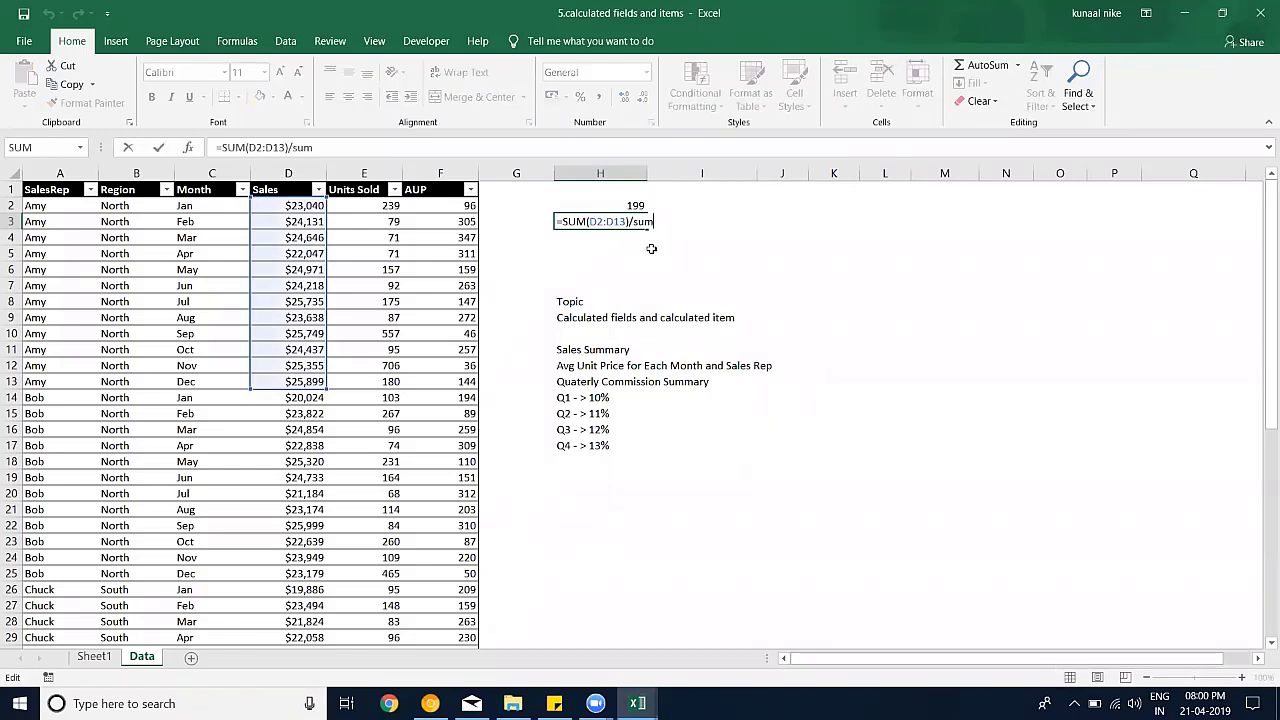
key("BackSpace")
type("m")
key("Tab")
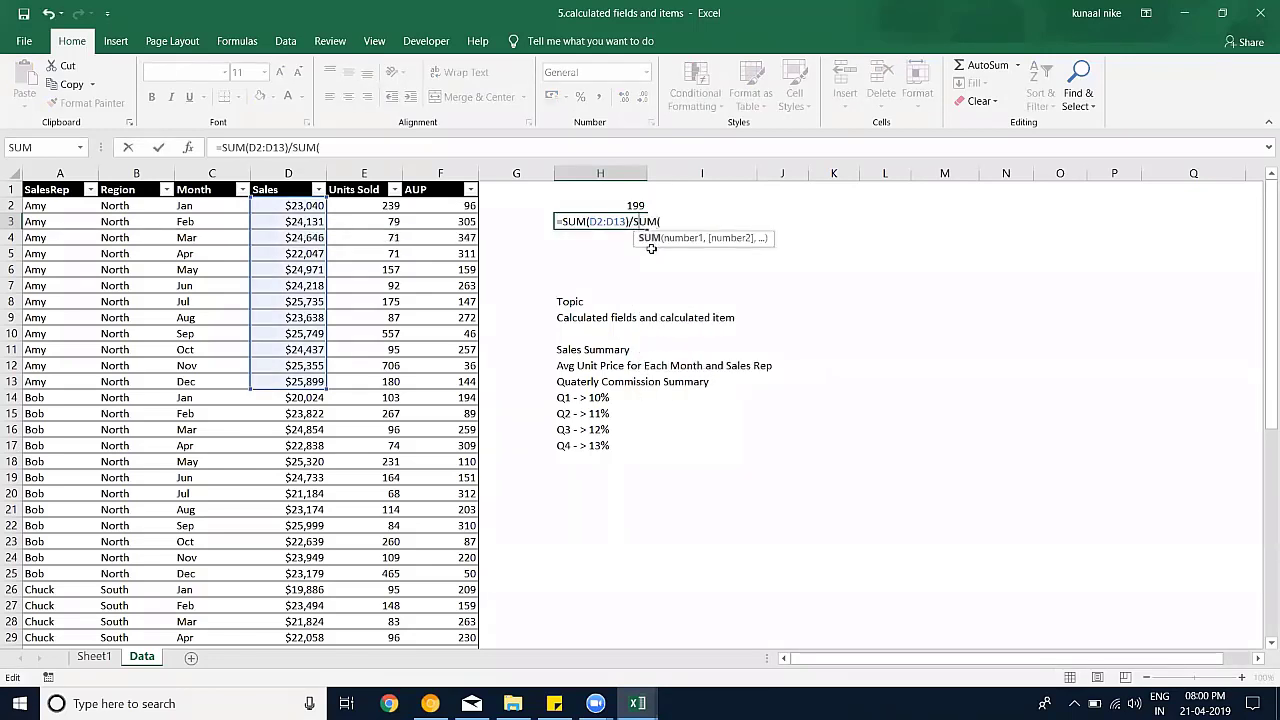
key("Left")
key("Left")
key("Left")
key("Left")
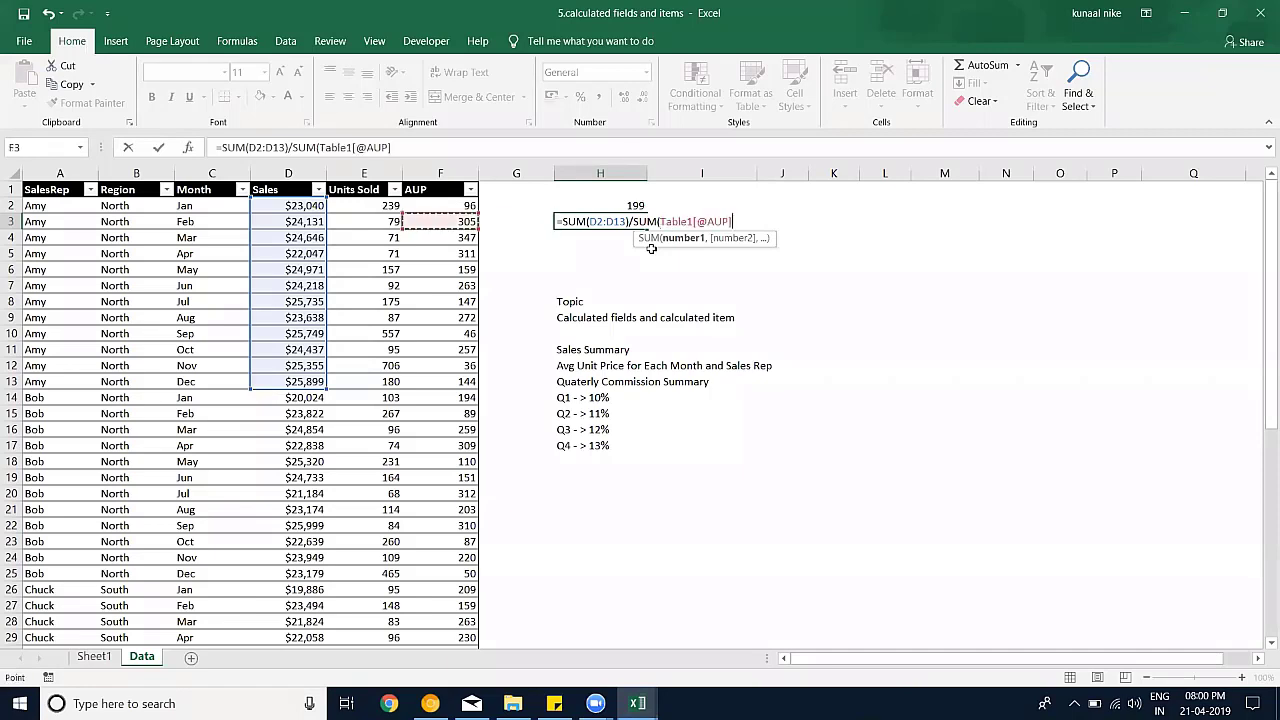
key("Right")
key("Up")
key("shift+Down")
key("shift+Down")
key("shift+Down")
key("shift+Down")
key("shift+Down")
key("shift+Down")
key("shift+Down")
key("shift+Down")
key("shift+Down")
key("shift+Down")
key("shift+Down")
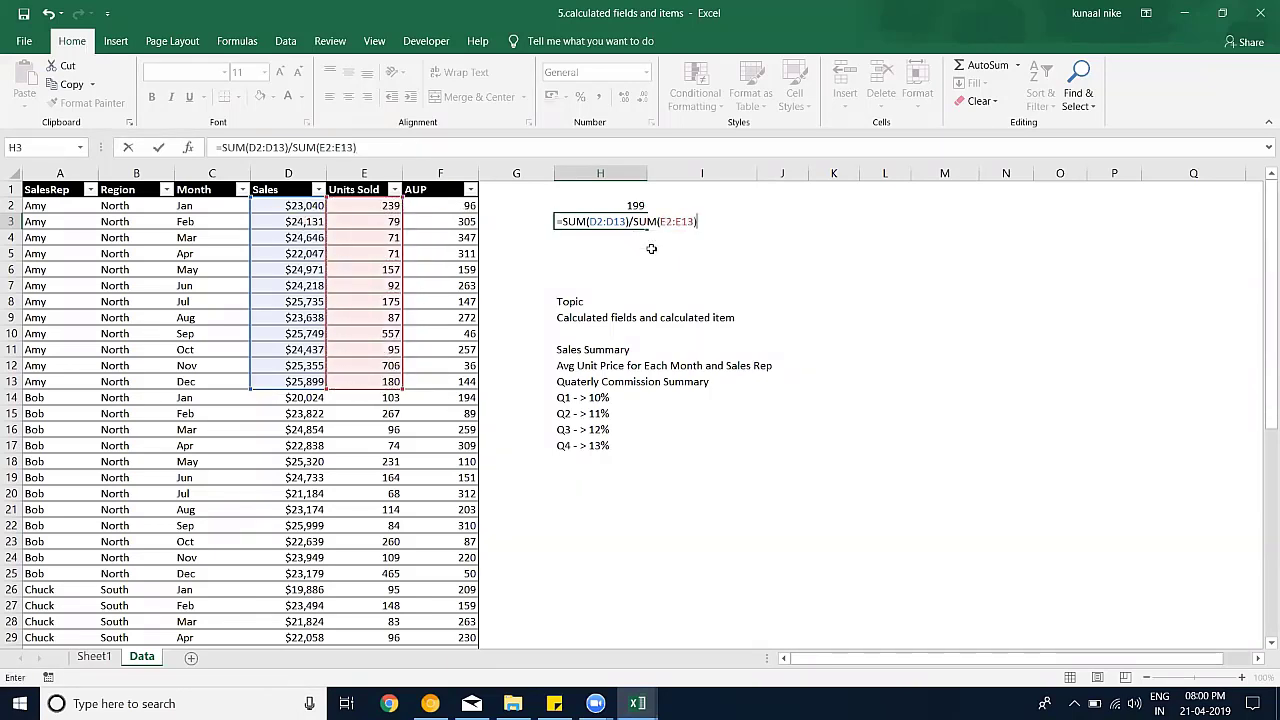
key("Return")
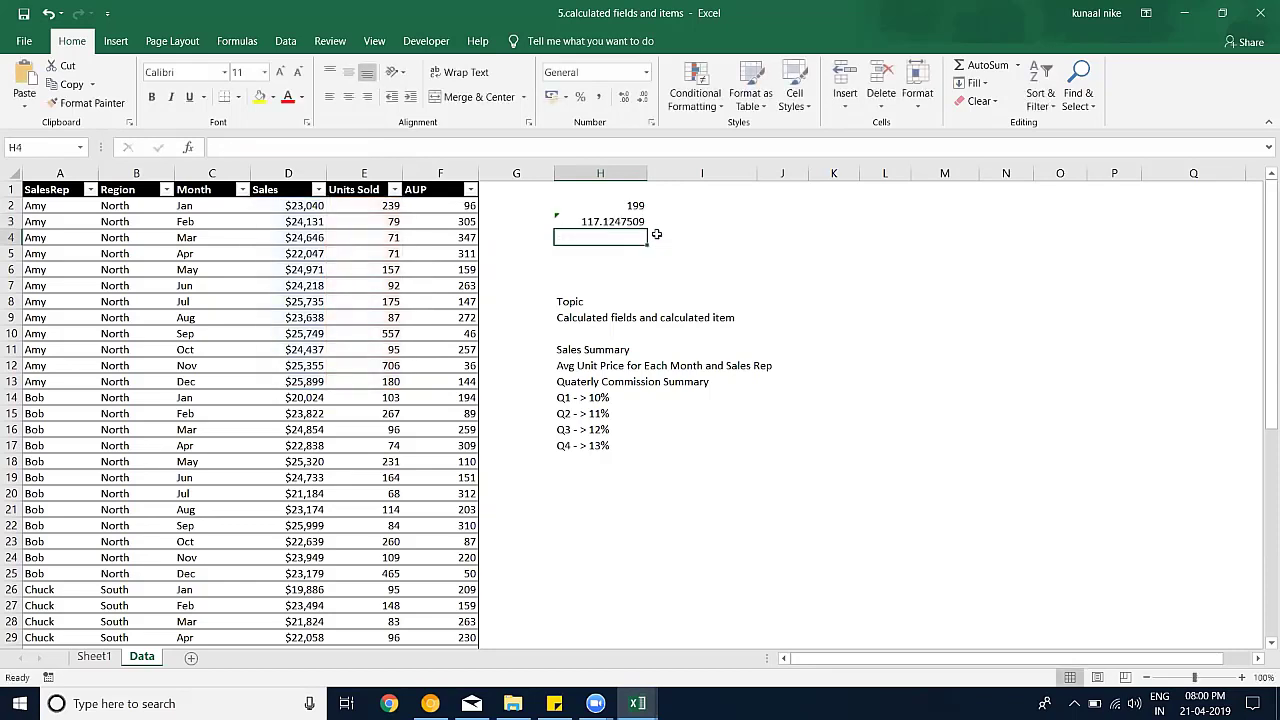
Reduce H3's decimals so it shows the whole number 117.
left_click(645, 226)
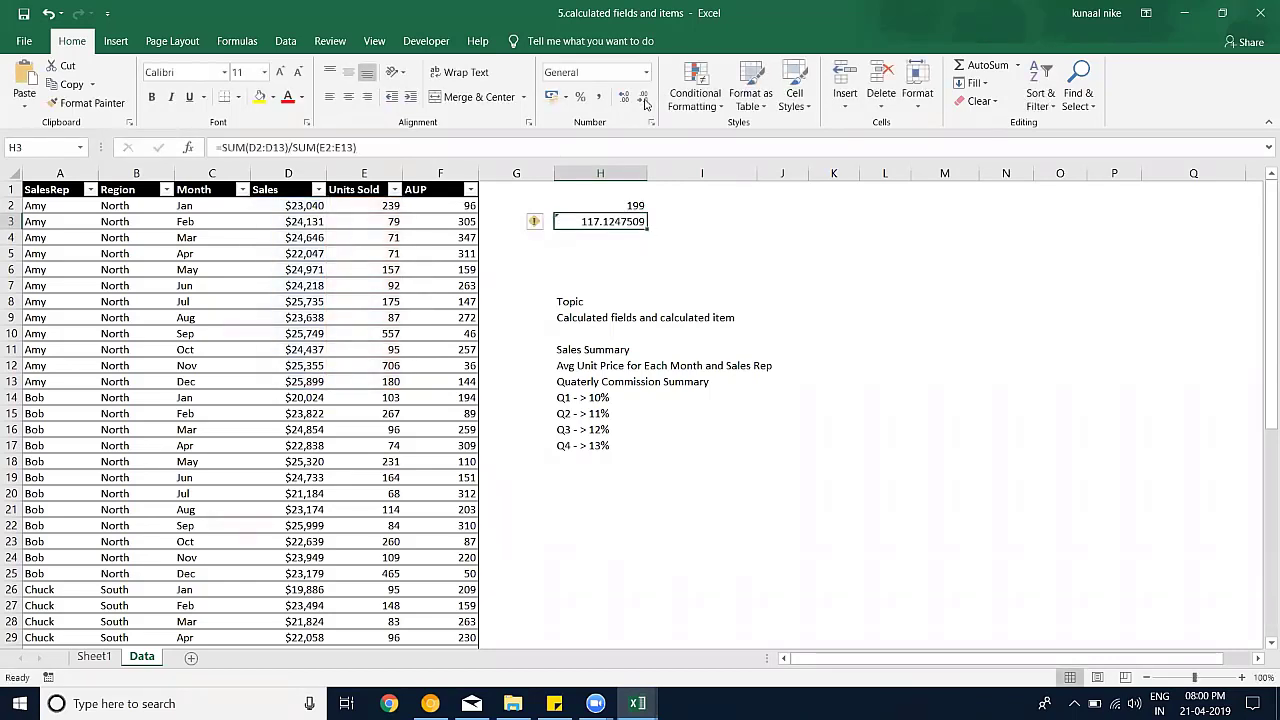
left_click(644, 99)
left_click(644, 99)
left_click(644, 99)
left_click(644, 99)
left_click(644, 99)
left_click(644, 99)
left_click(644, 99)
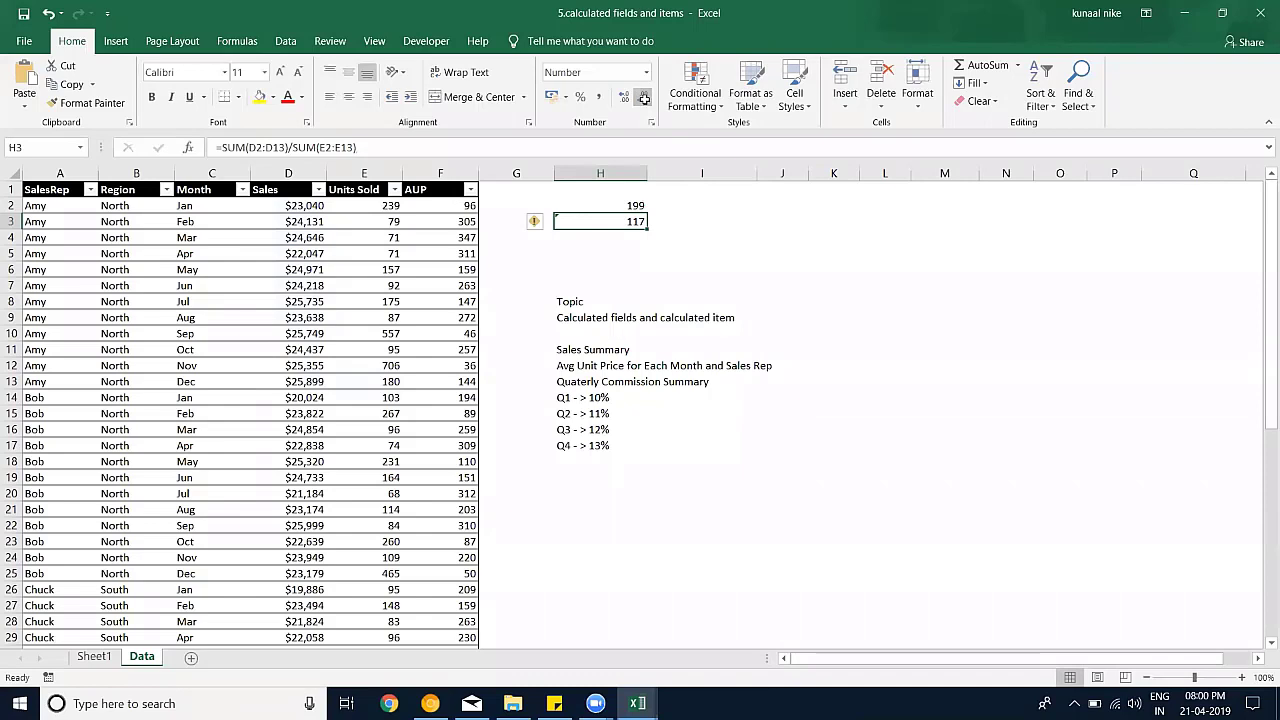
Compare the H2 and H3 results, undoing their icon-set formatting and checking H2's range.
left_click(602, 206)
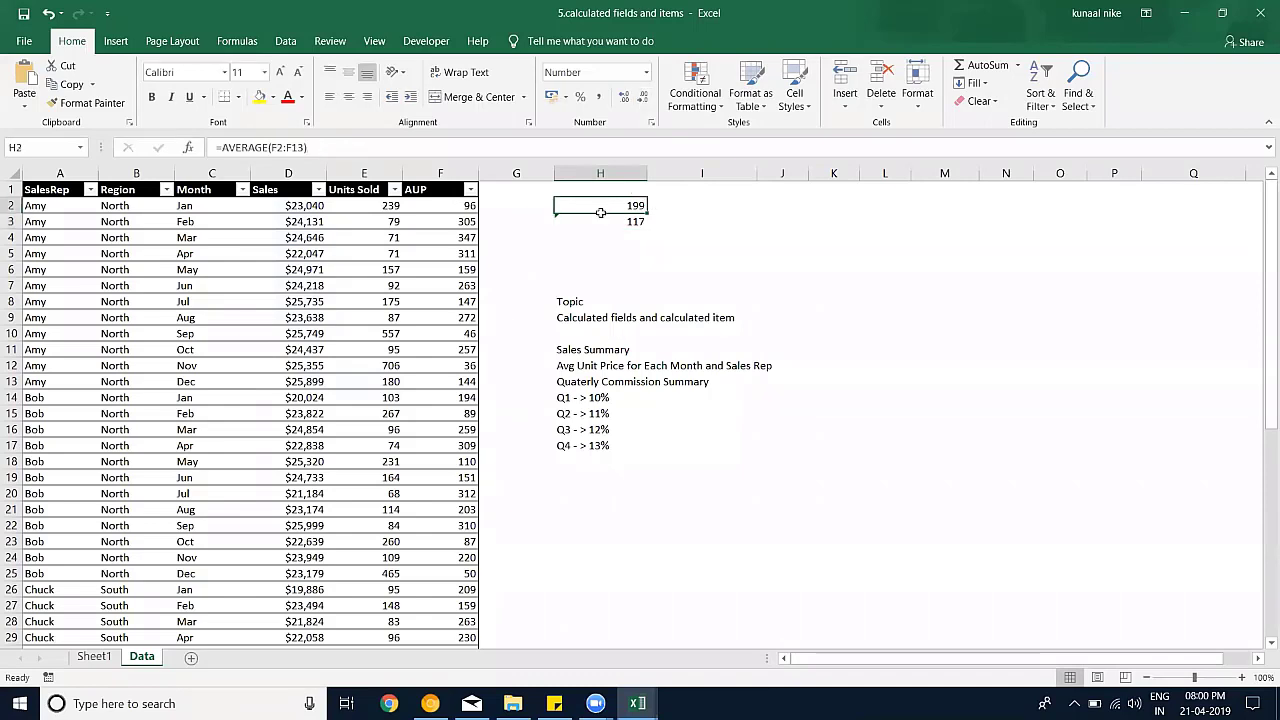
left_click_drag(600, 212, 598, 221)
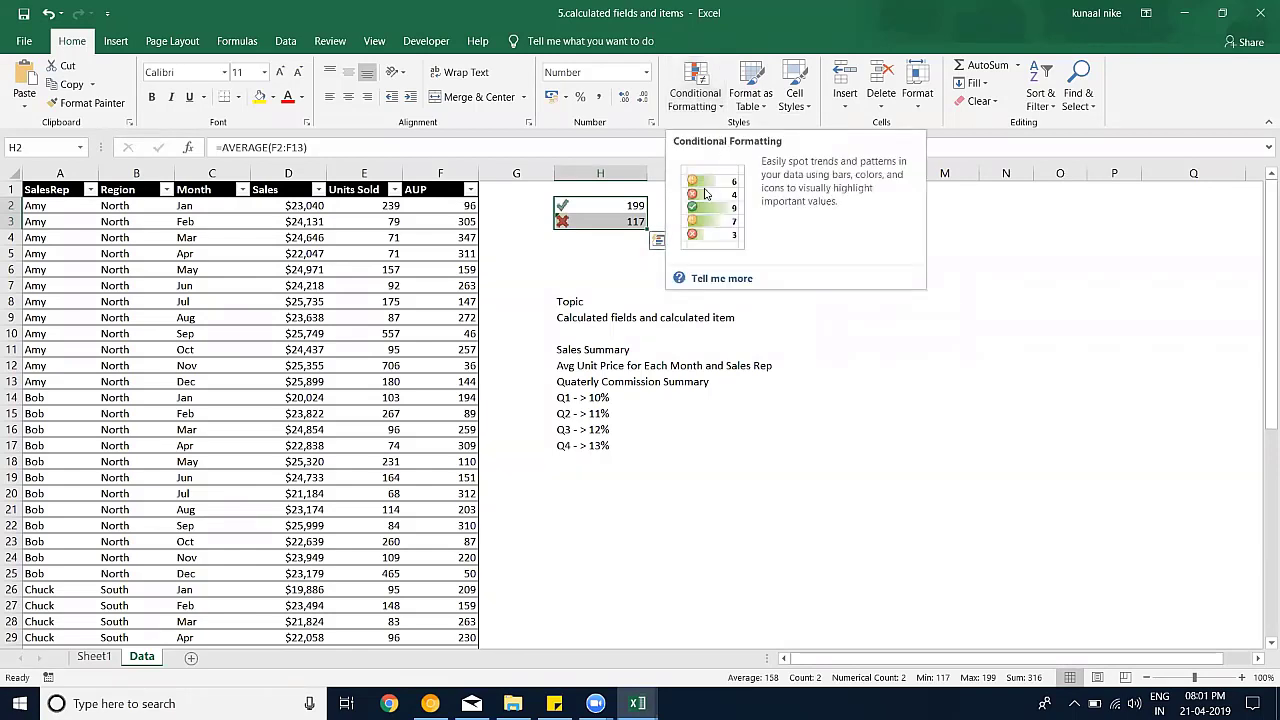
key("ctrl+z")
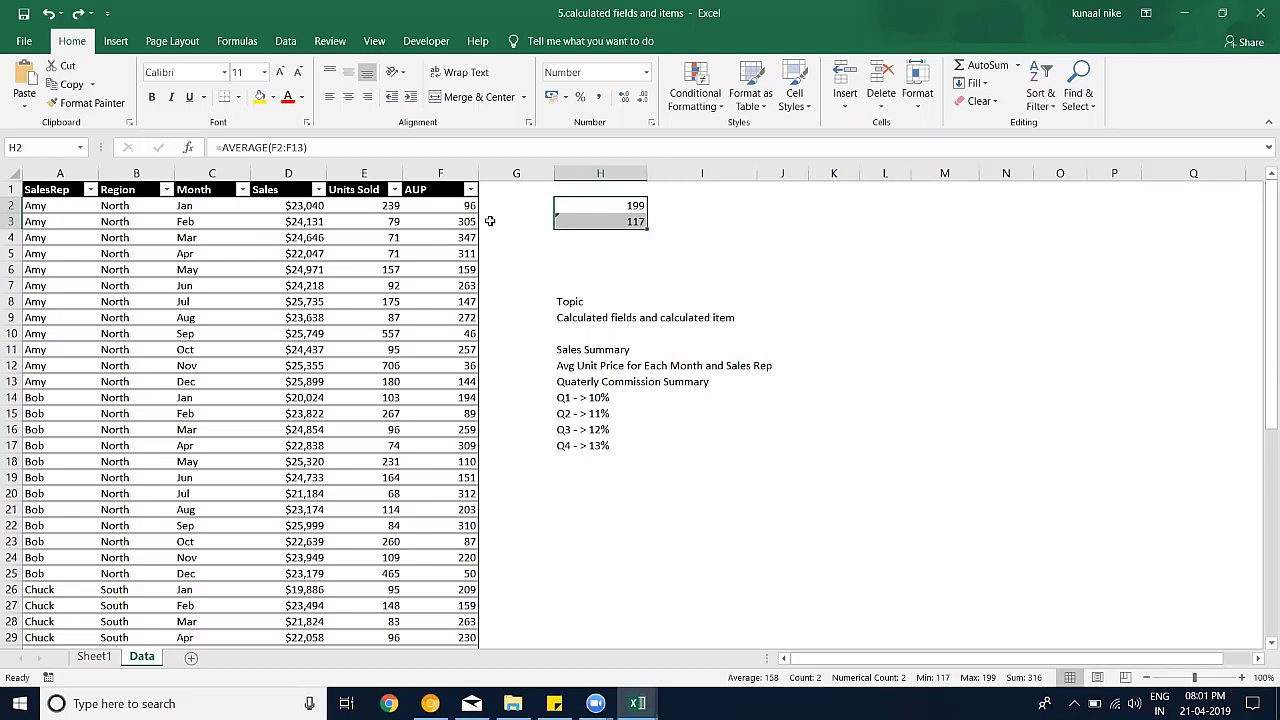
double_click(597, 203)
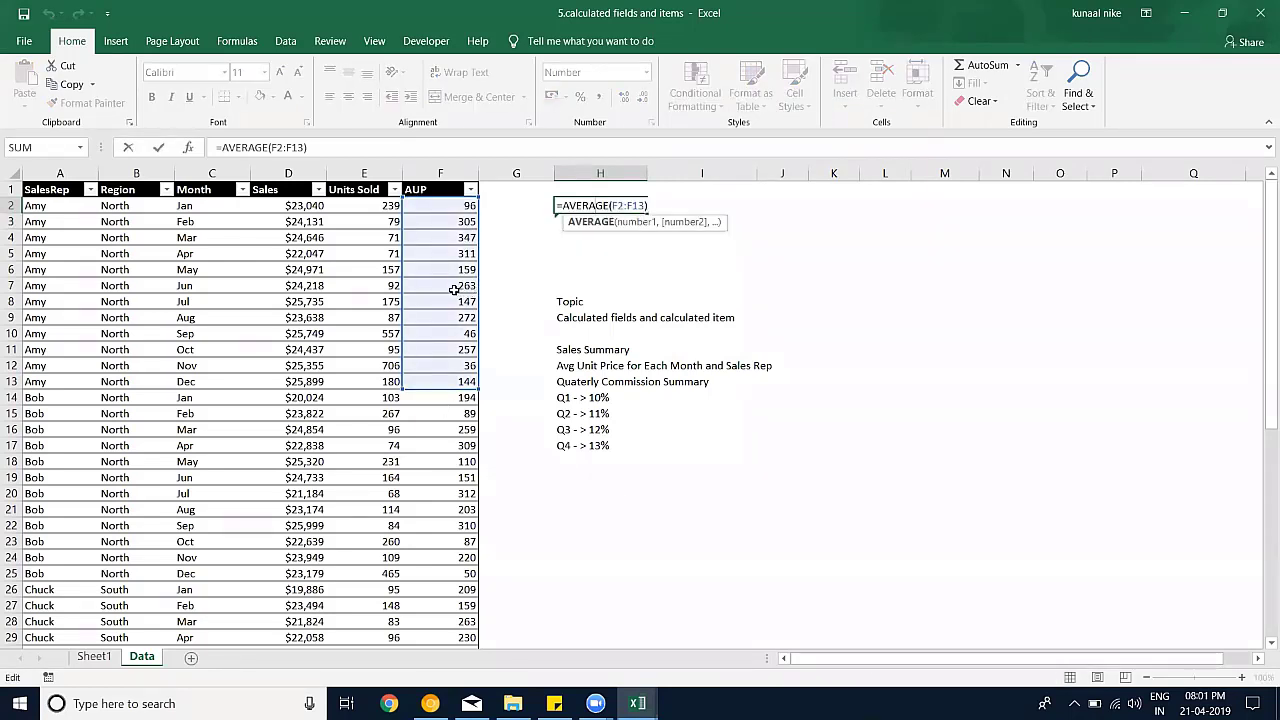
key("ctrl+Return")
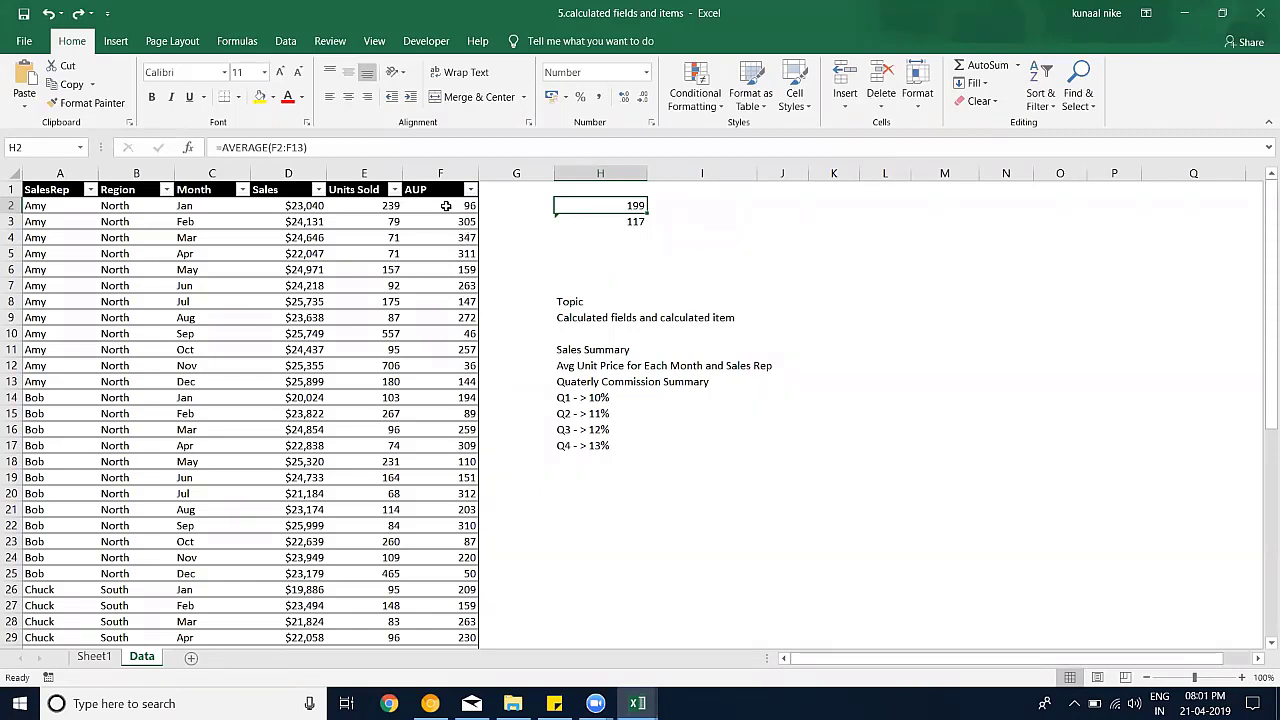
Undo the H2/H3 formulas, the decimal changes and the AUP column values.
left_click_drag(446, 205, 470, 386)
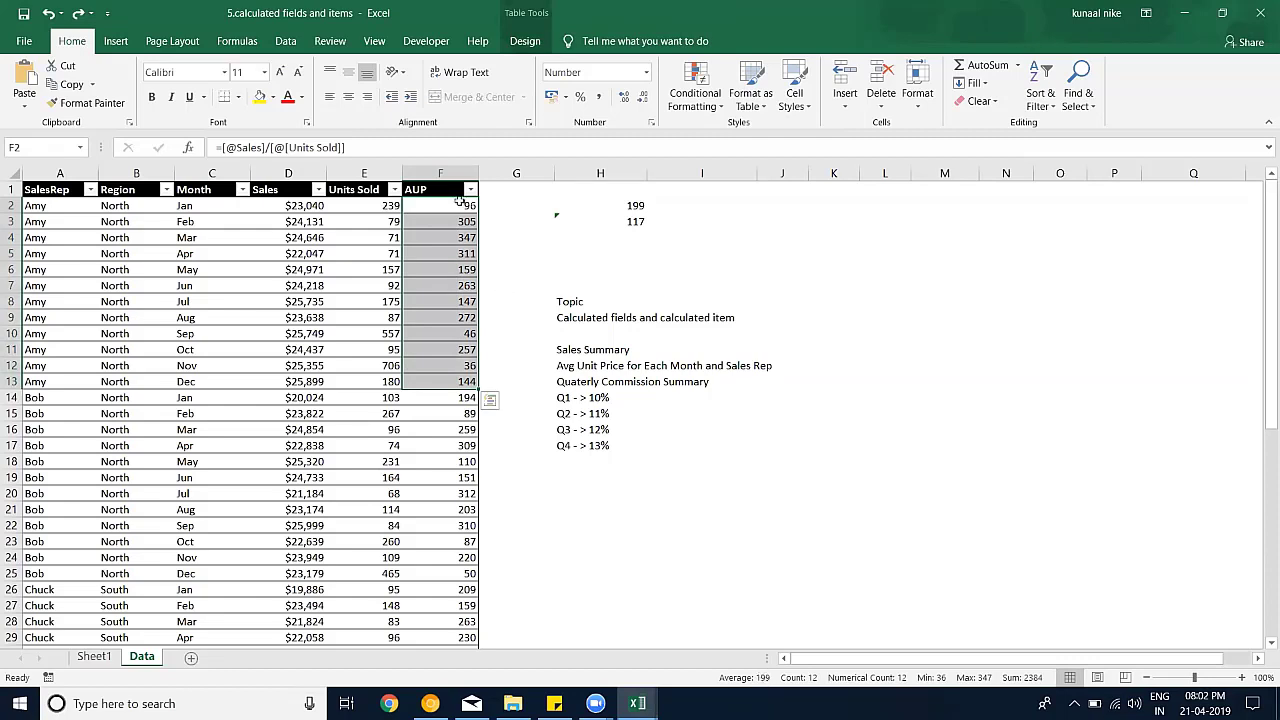
key("Right")
key("Right")
key("Down")
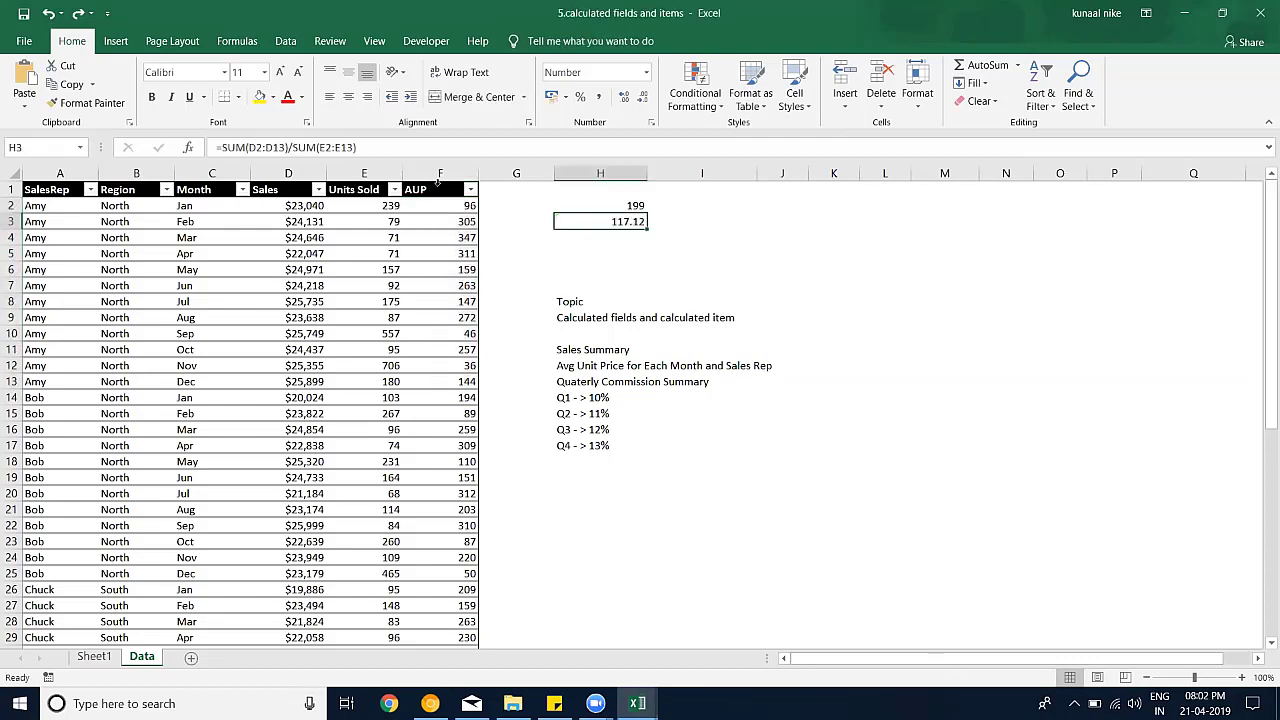
key("alt+h")
key("0")
key("alt+h")
key("0")
key("alt+h")
key("0")
key("alt+h")
key("0")
key("alt+h")
key("0")
key("ctrl+z")
key("ctrl+z")
key("ctrl+z")
key("ctrl+z")
key("ctrl+z")
key("ctrl+z")
key("ctrl+z")
key("ctrl+z")
left_click(430, 181)
key("alt+h")
key("0")
key("alt+h")
key("0")
key("alt+h")
key("0")
key("alt+h")
key("0")
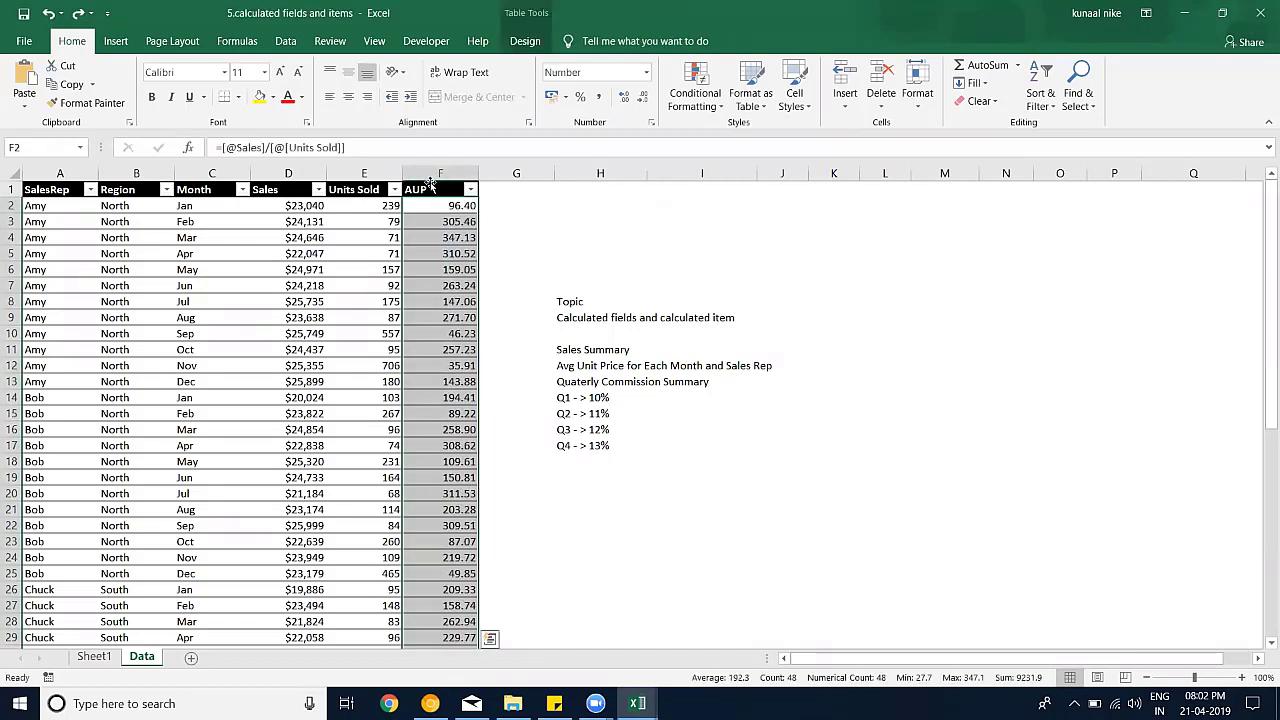
key("ctrl+z")
key("ctrl+z")
key("ctrl+z")
key("ctrl+z")
key("ctrl+z")
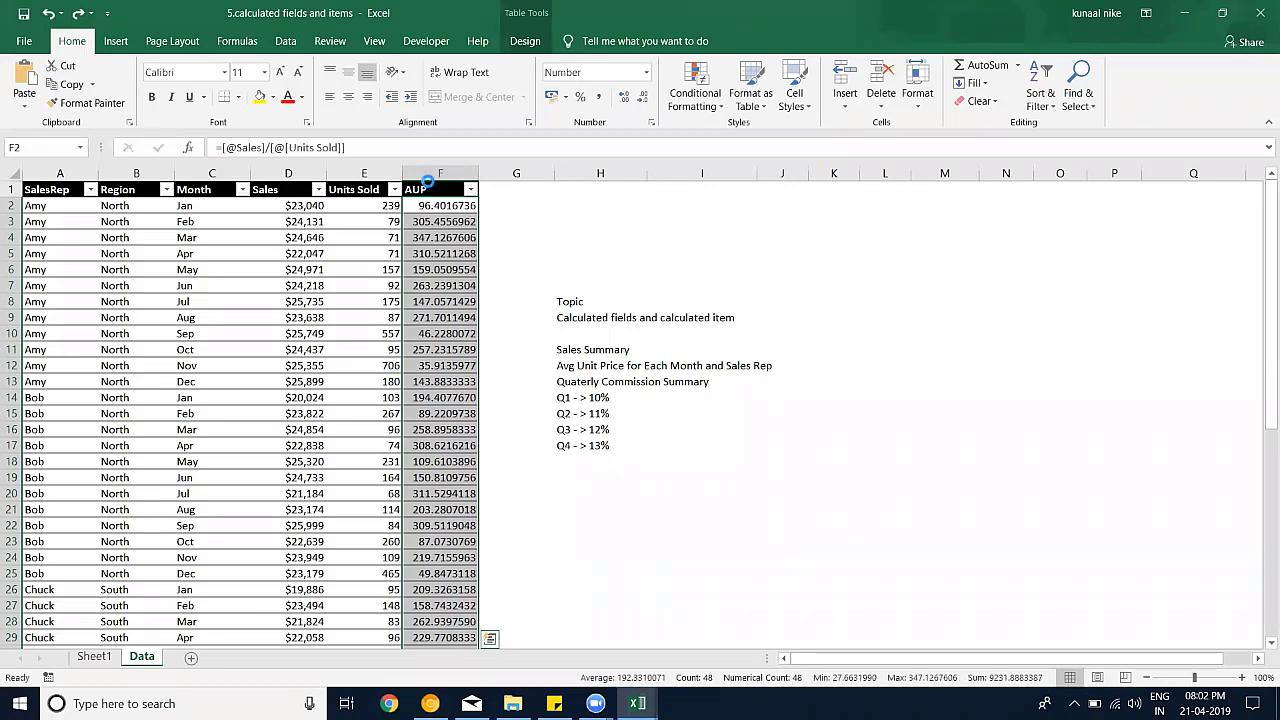
key("ctrl+z")
key("ctrl+z")
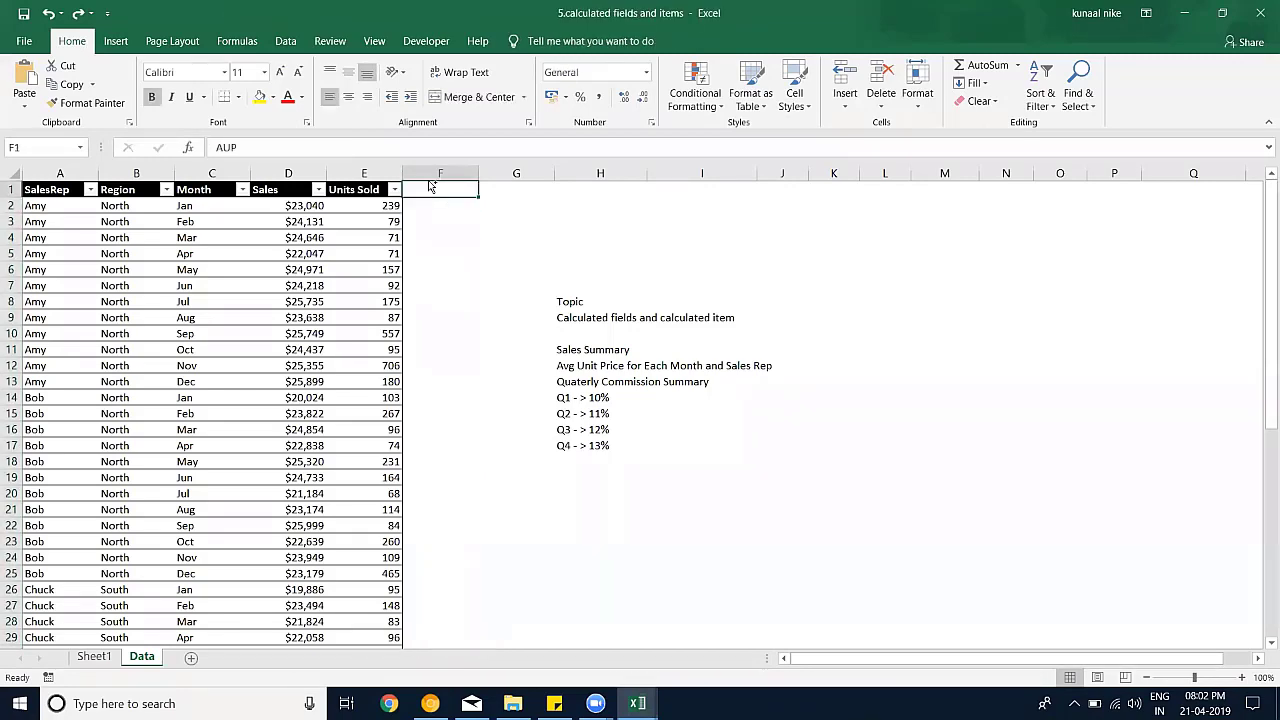
From Sheet1's pivot, open Insert Calculated Field under PivotTable Analyze > Fields, Items & Sets.
left_click(94, 656)
left_click(343, 402)
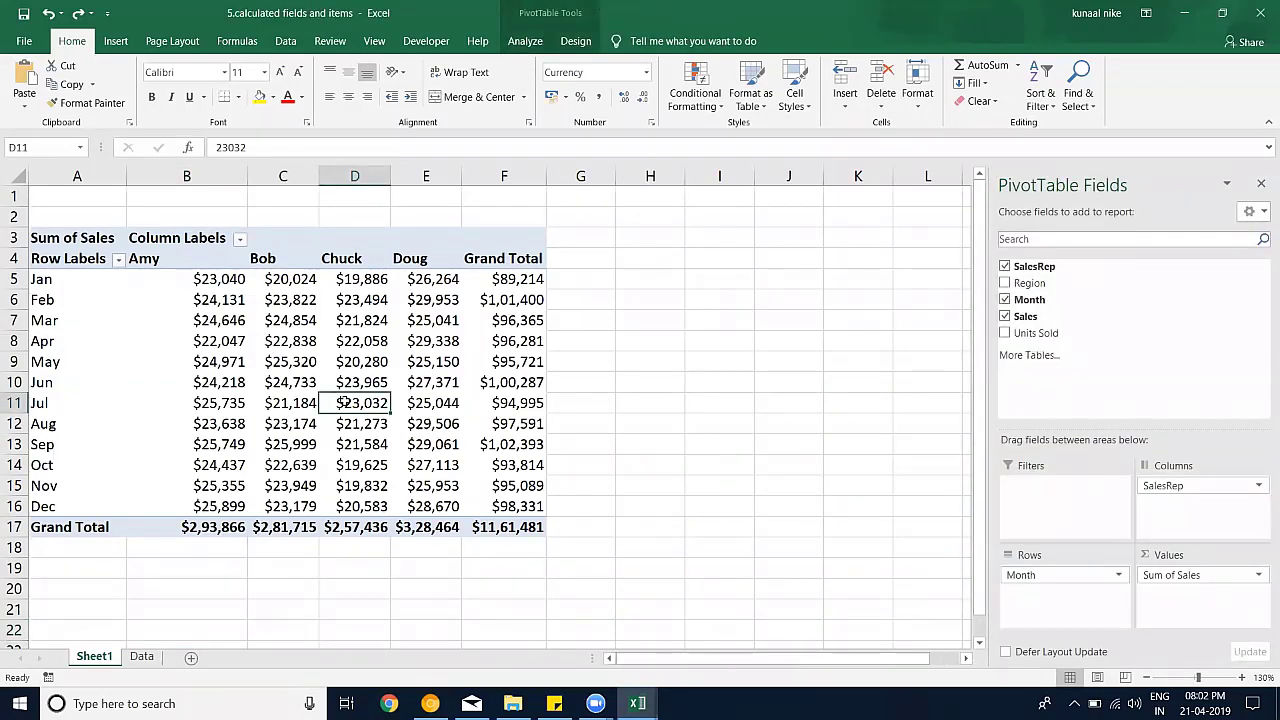
left_click(525, 41)
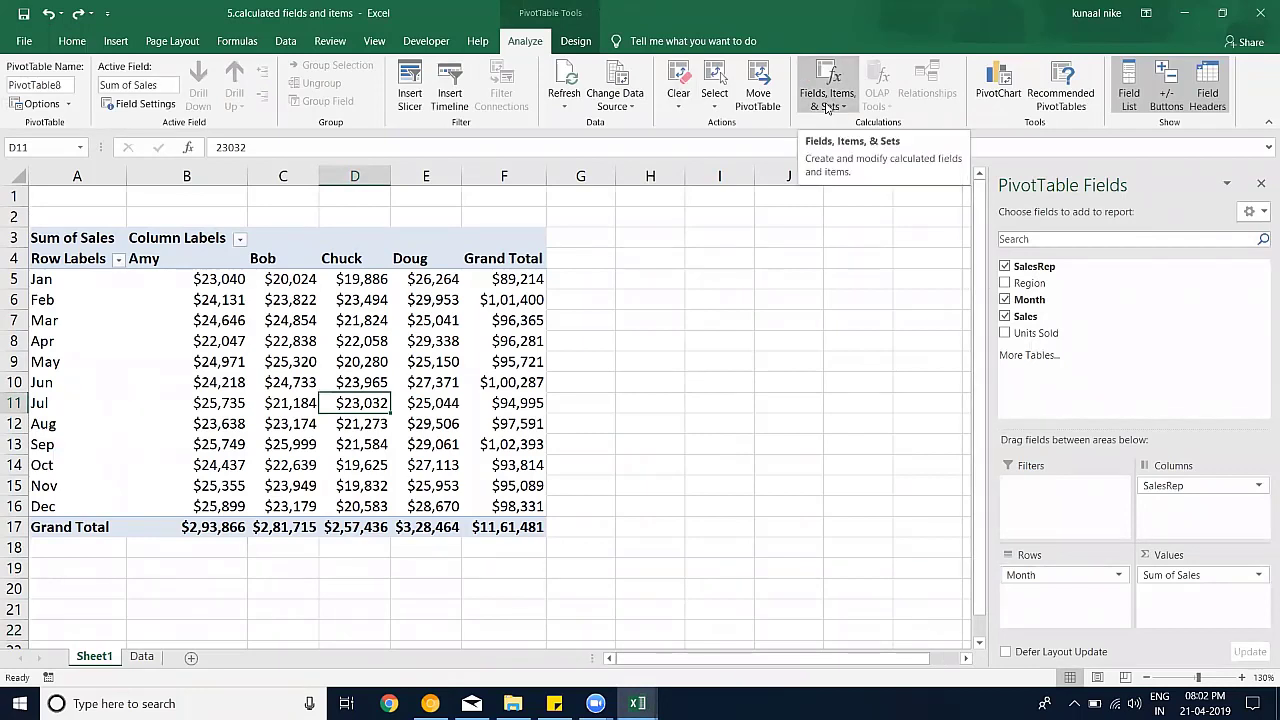
left_click(826, 106)
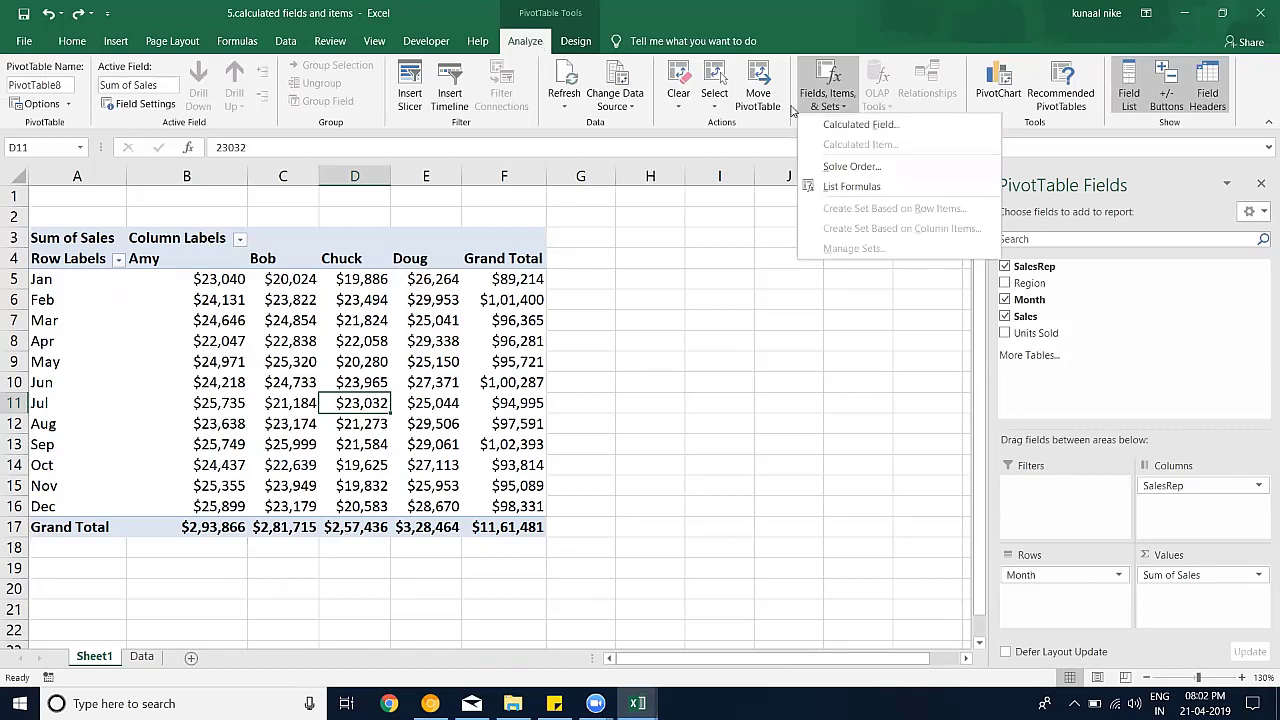
left_click(836, 126)
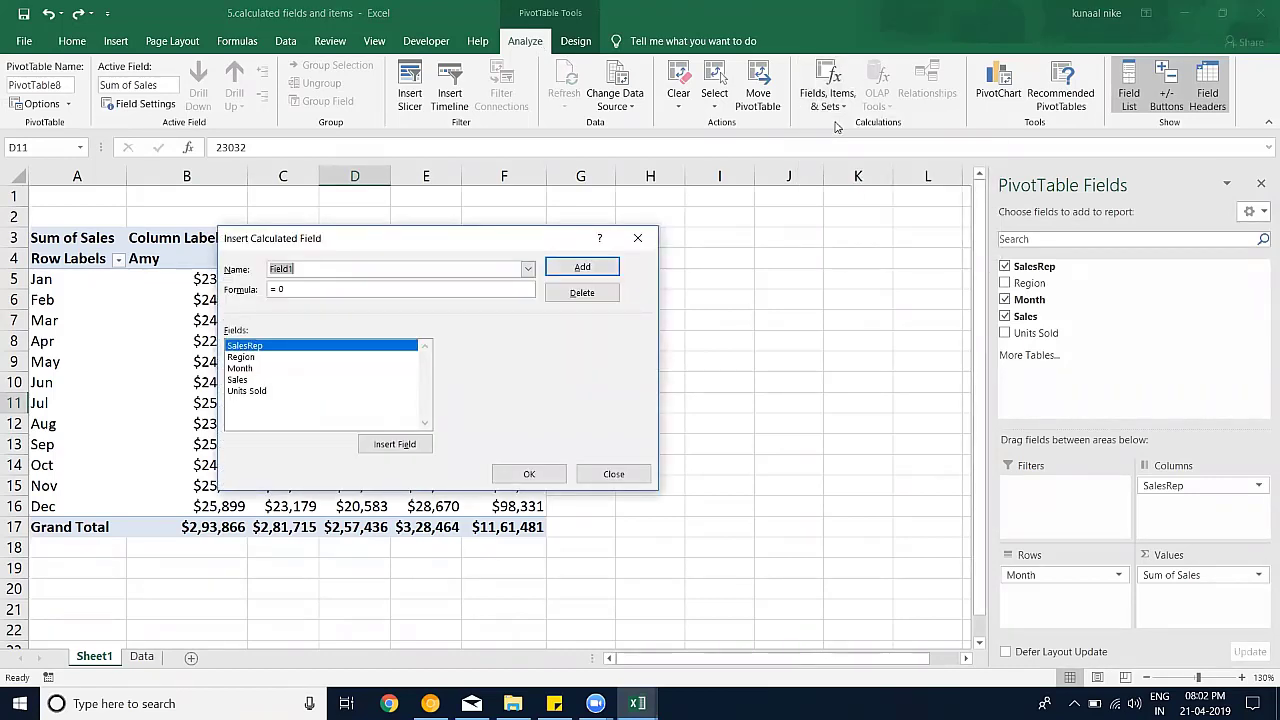
Rename the new calculated field from Field1 to AUP.
left_click_drag(306, 238, 410, 279)
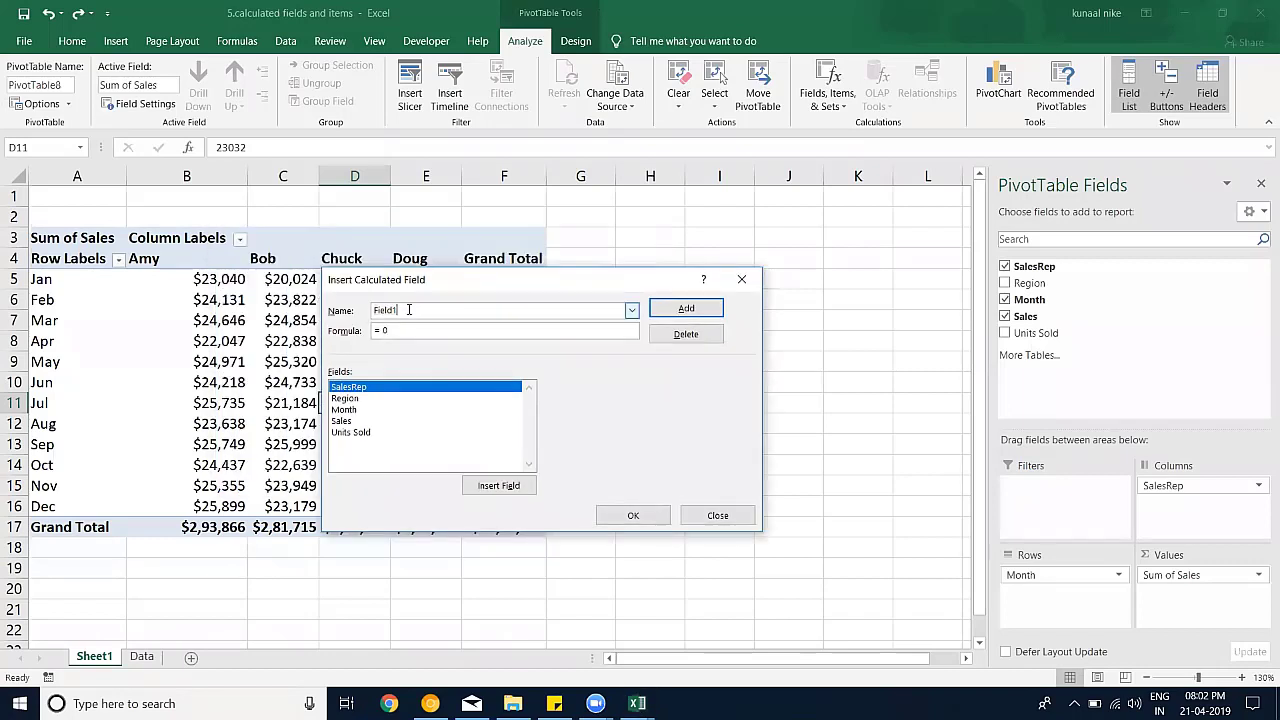
left_click(410, 310)
key("shift+Home")
type("AUP")
Set the AUP formula to =Sales/'Units Sold' and add it to the pivot.
double_click(360, 432)
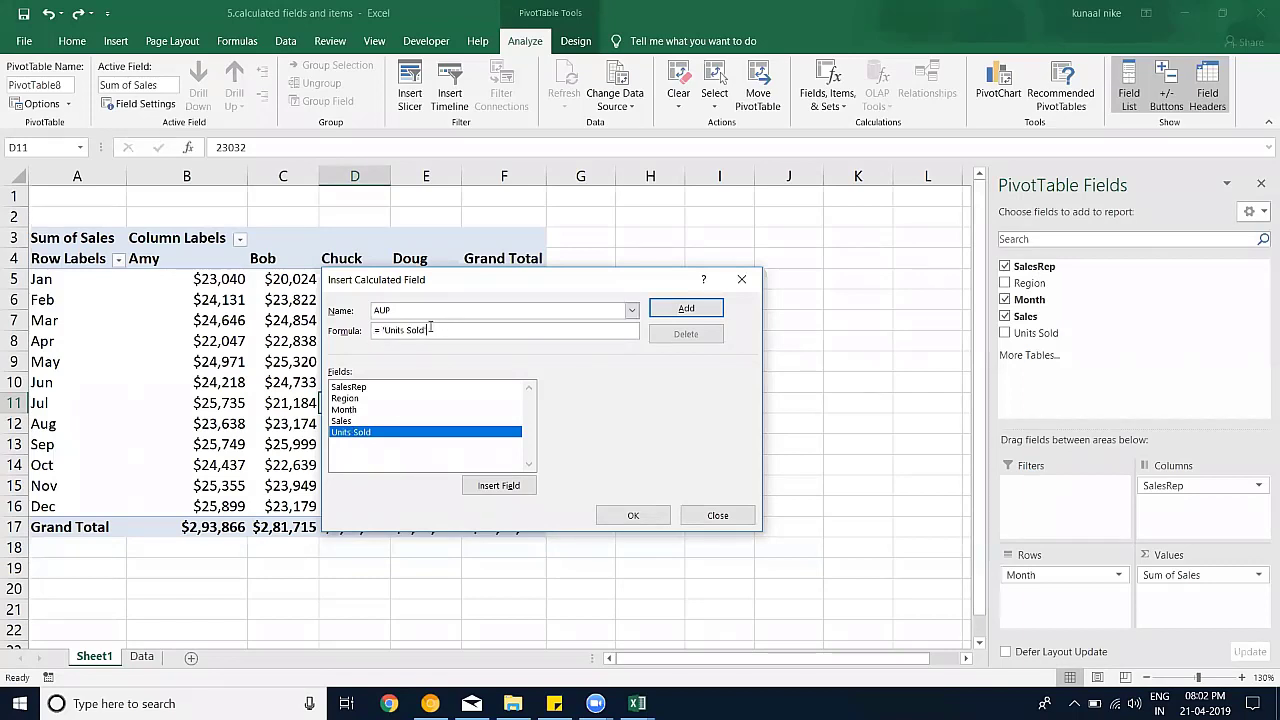
left_click_drag(430, 329, 382, 330)
key("BackSpace")
left_click(363, 421)
double_click(363, 422)
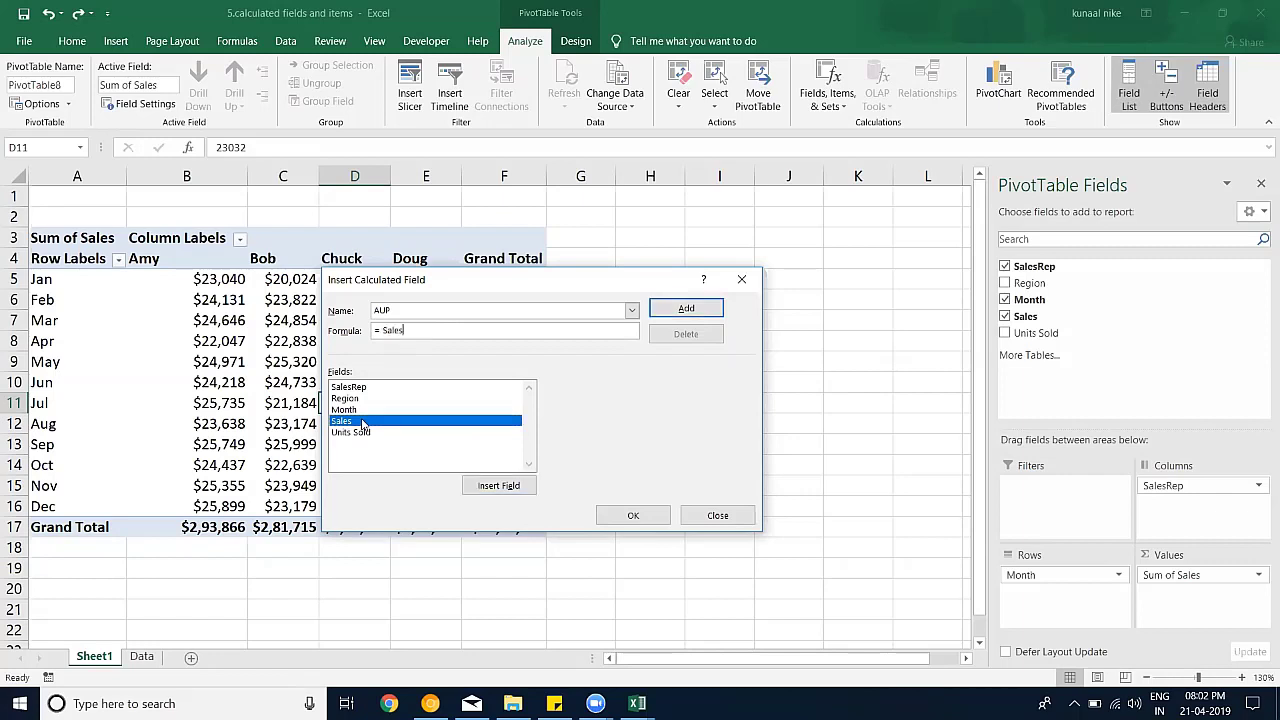
type("/")
double_click(370, 432)
left_click(660, 310)
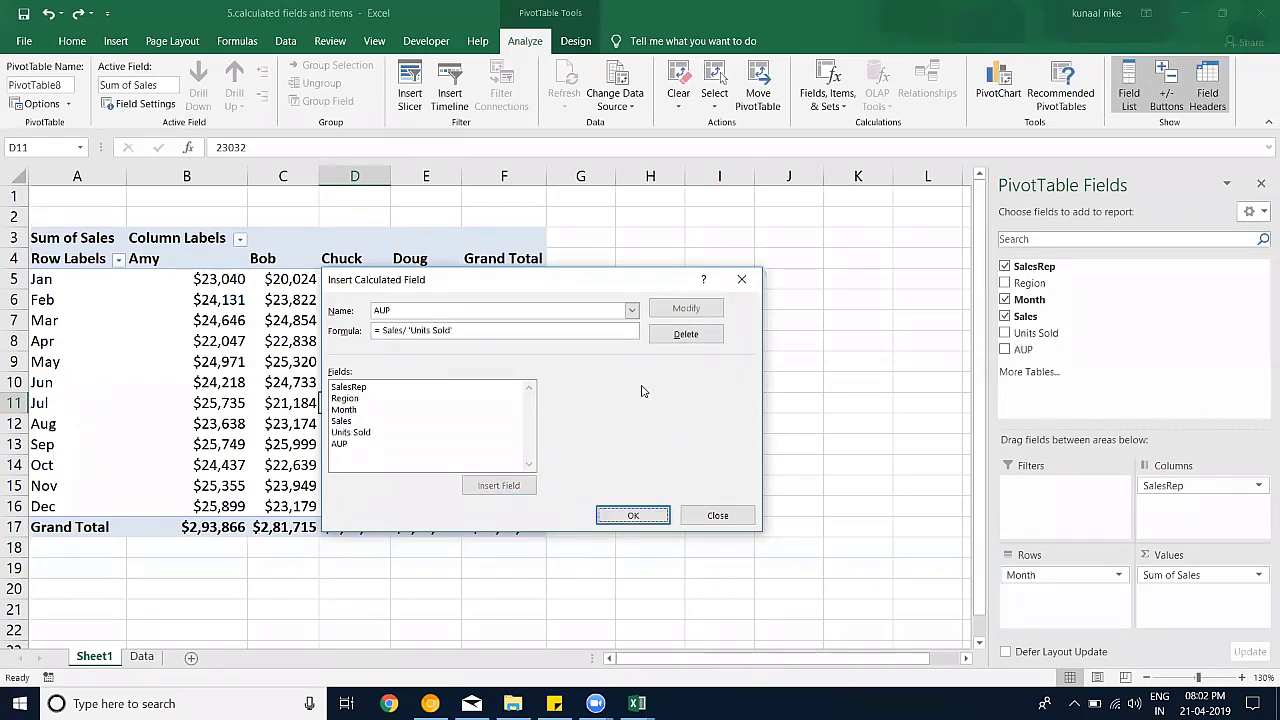
left_click(649, 510)
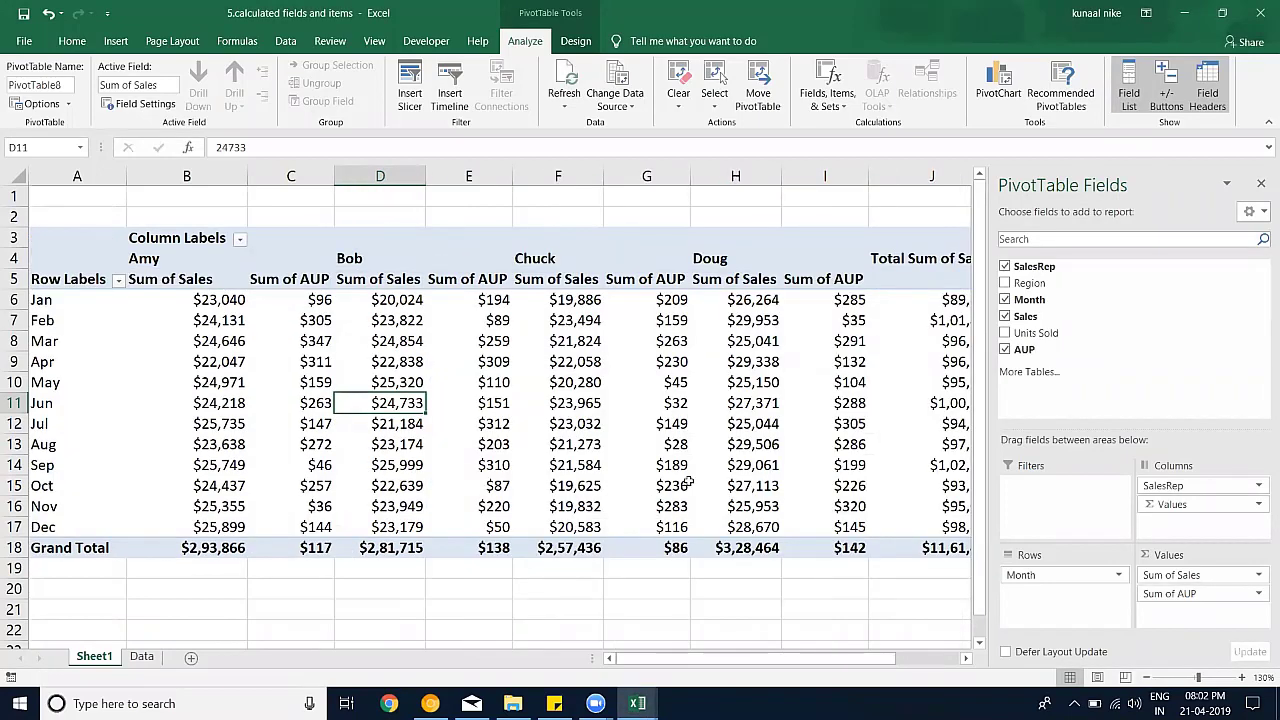
left_click(1147, 678)
left_click(1147, 678)
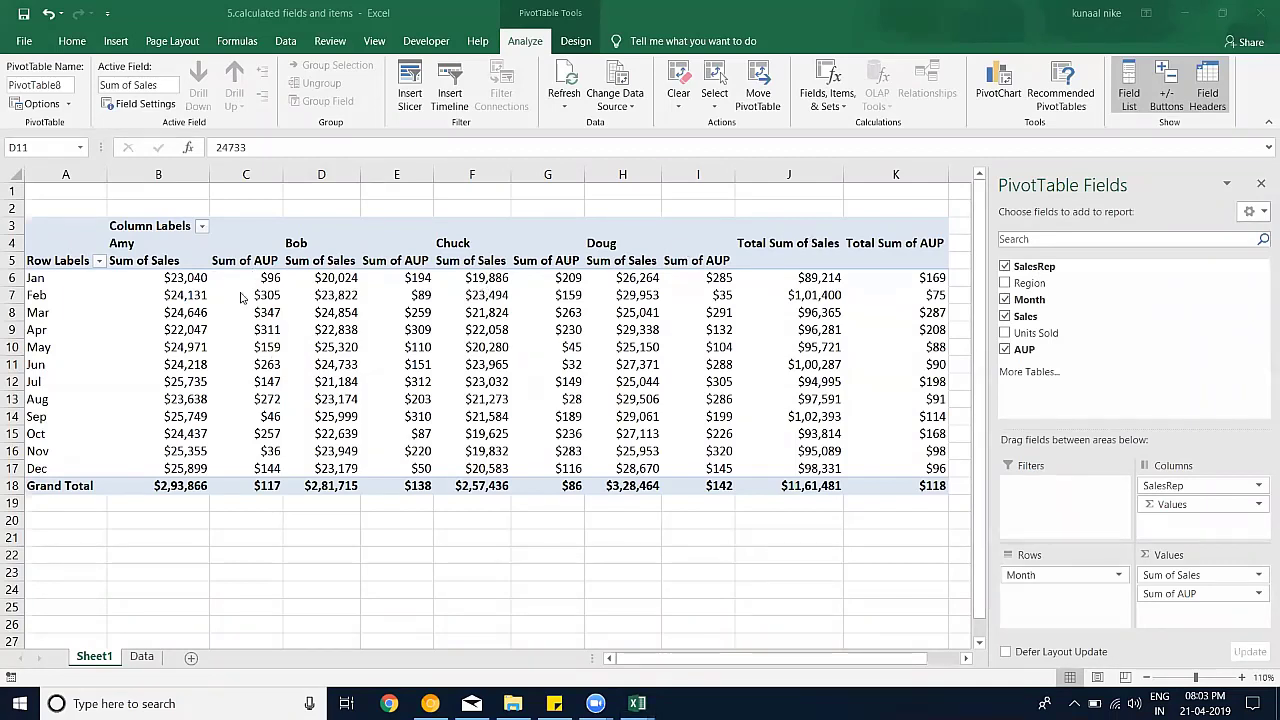
left_click(155, 264)
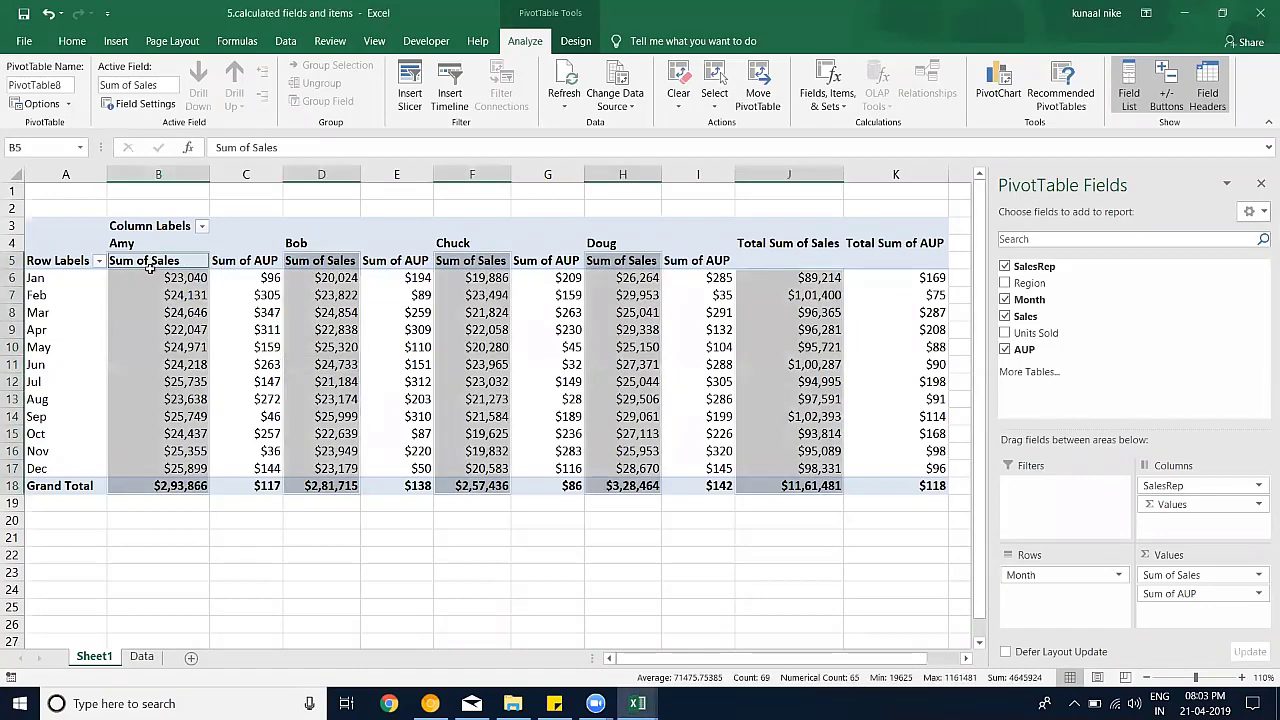
left_click(147, 264)
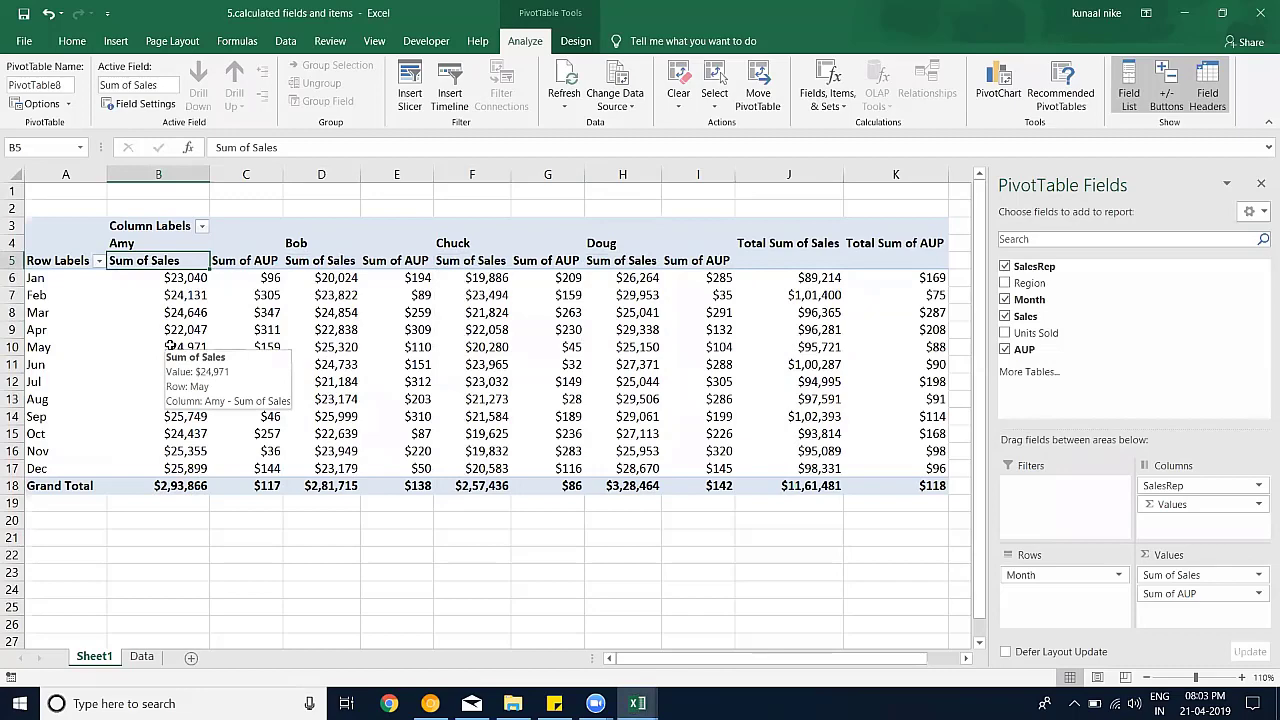
key("F2")
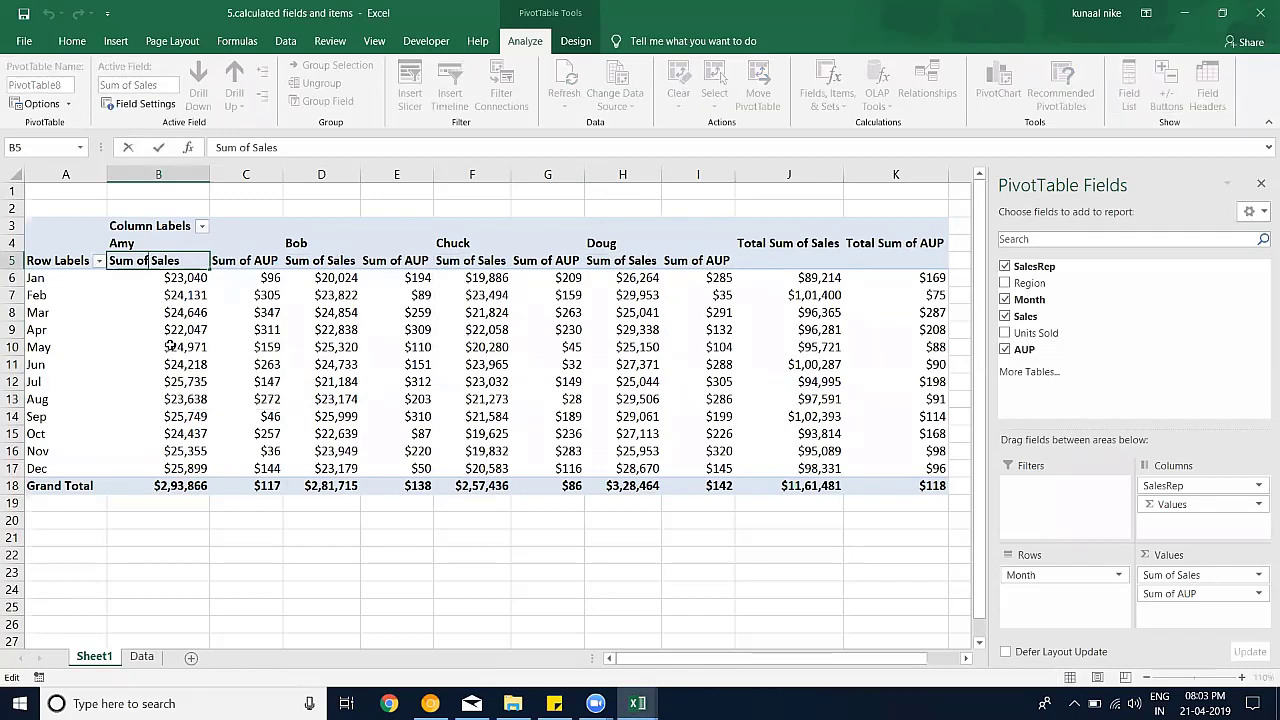
key("shift+Home")
key("Delete")
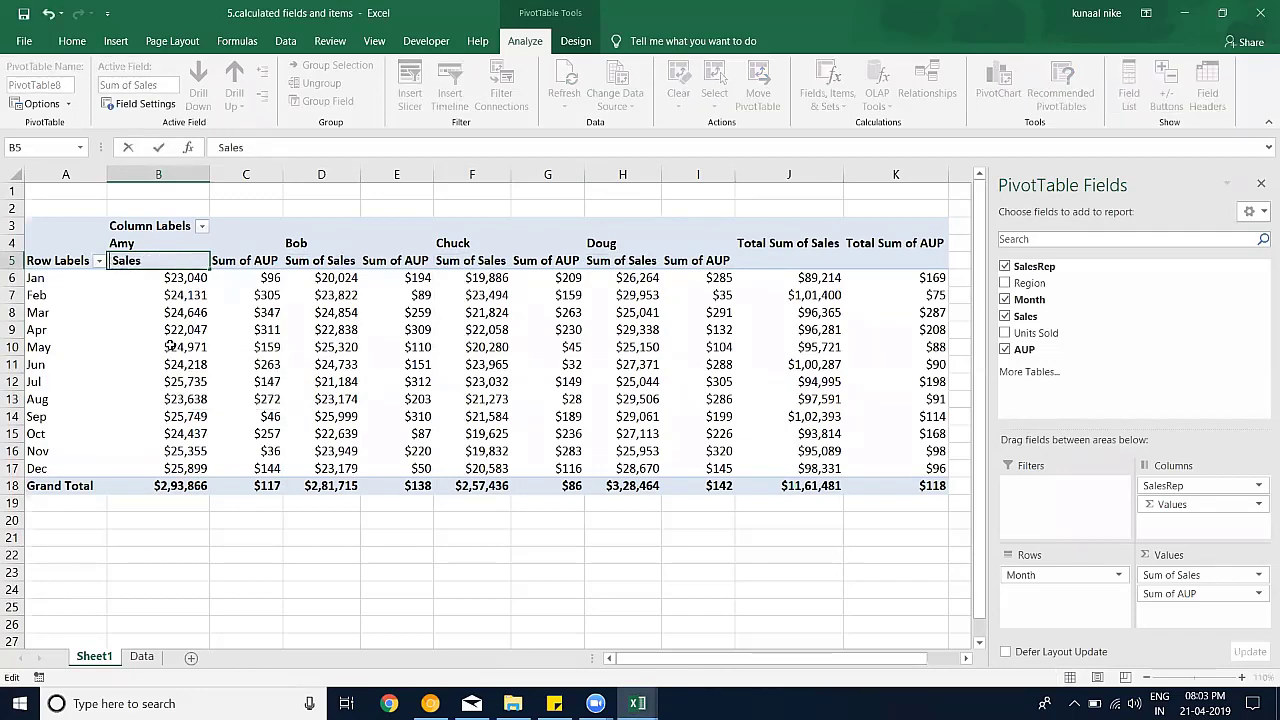
key("Return")
key("Up")
key("Right")
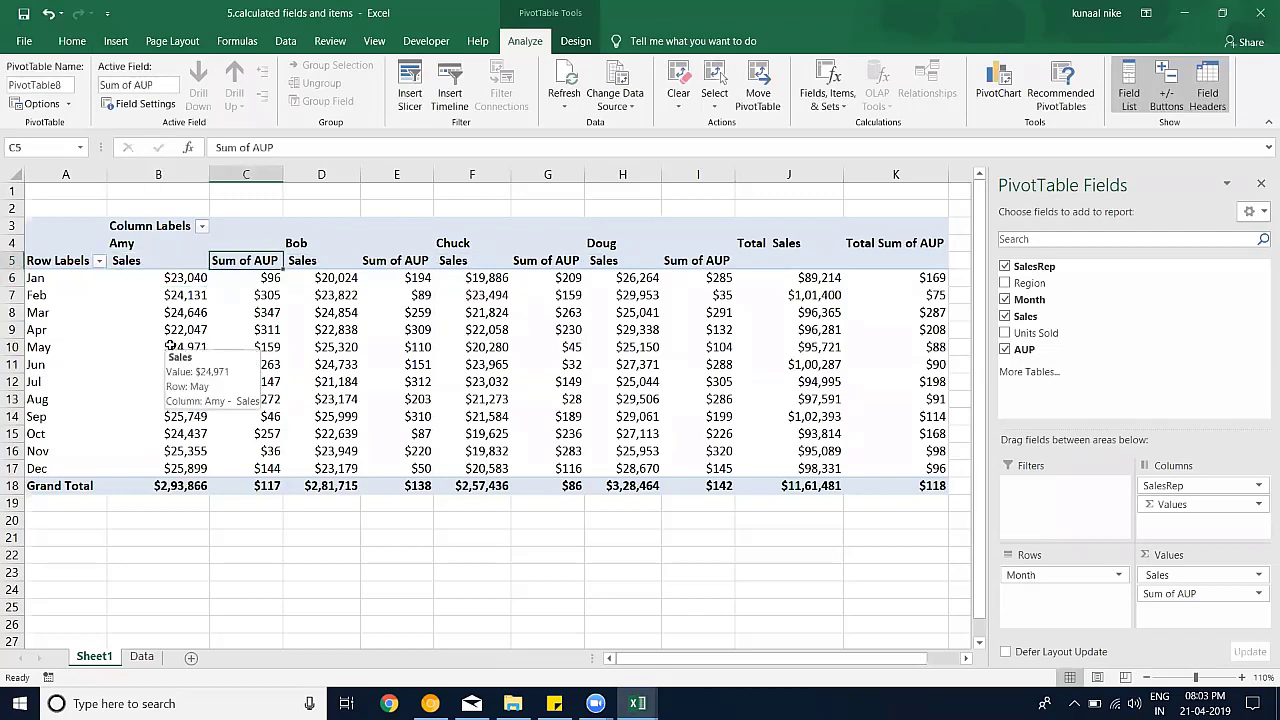
type("Avg Un")
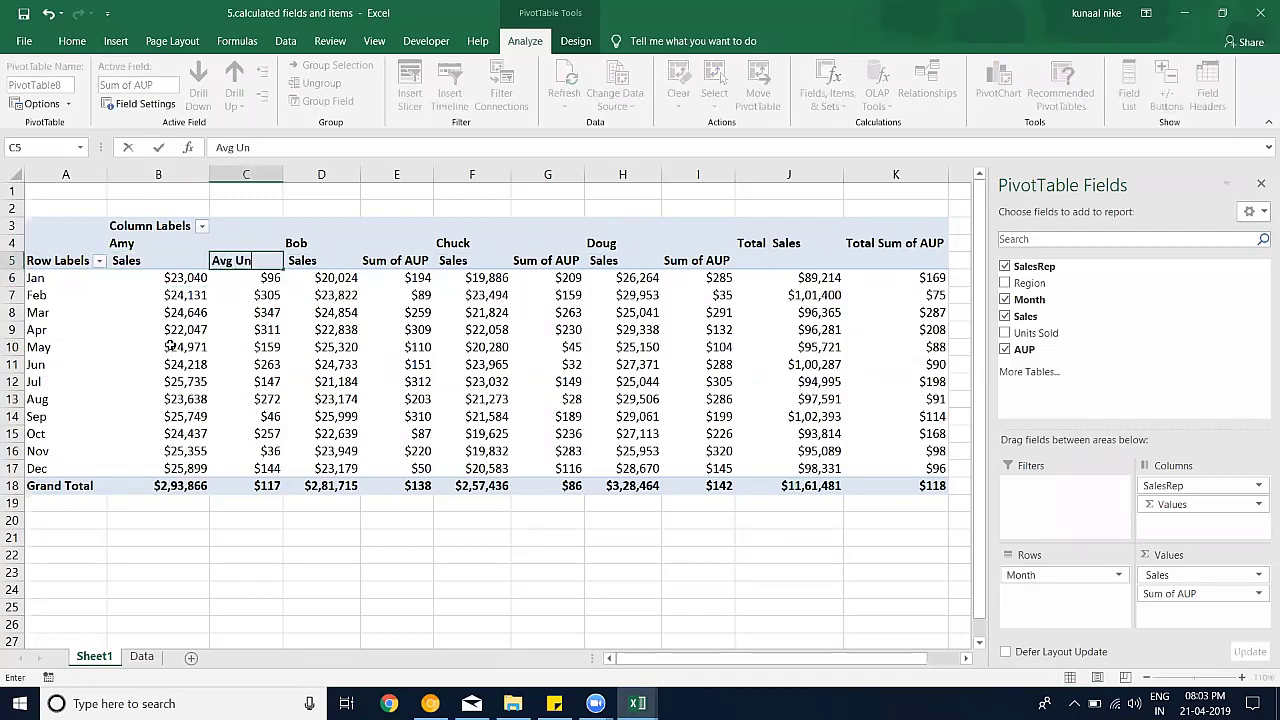
type("it Price")
key("Return")
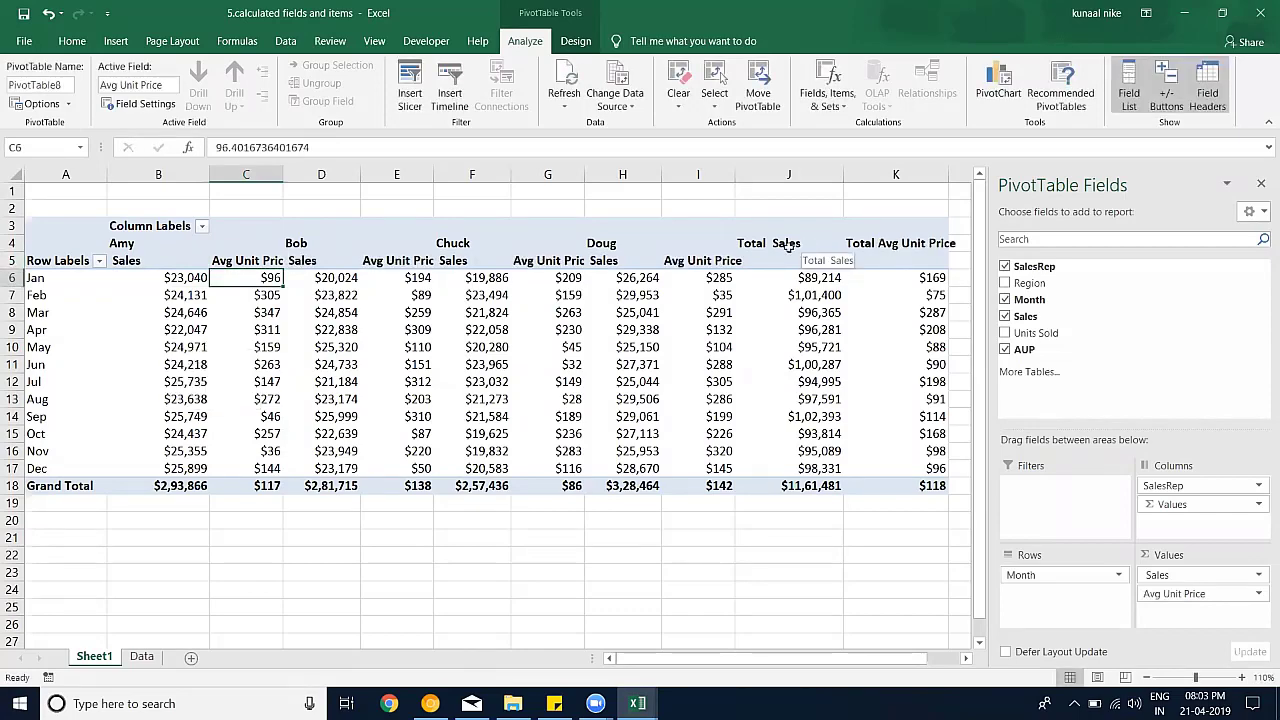
key("ctrl+z")
key("ctrl+z")
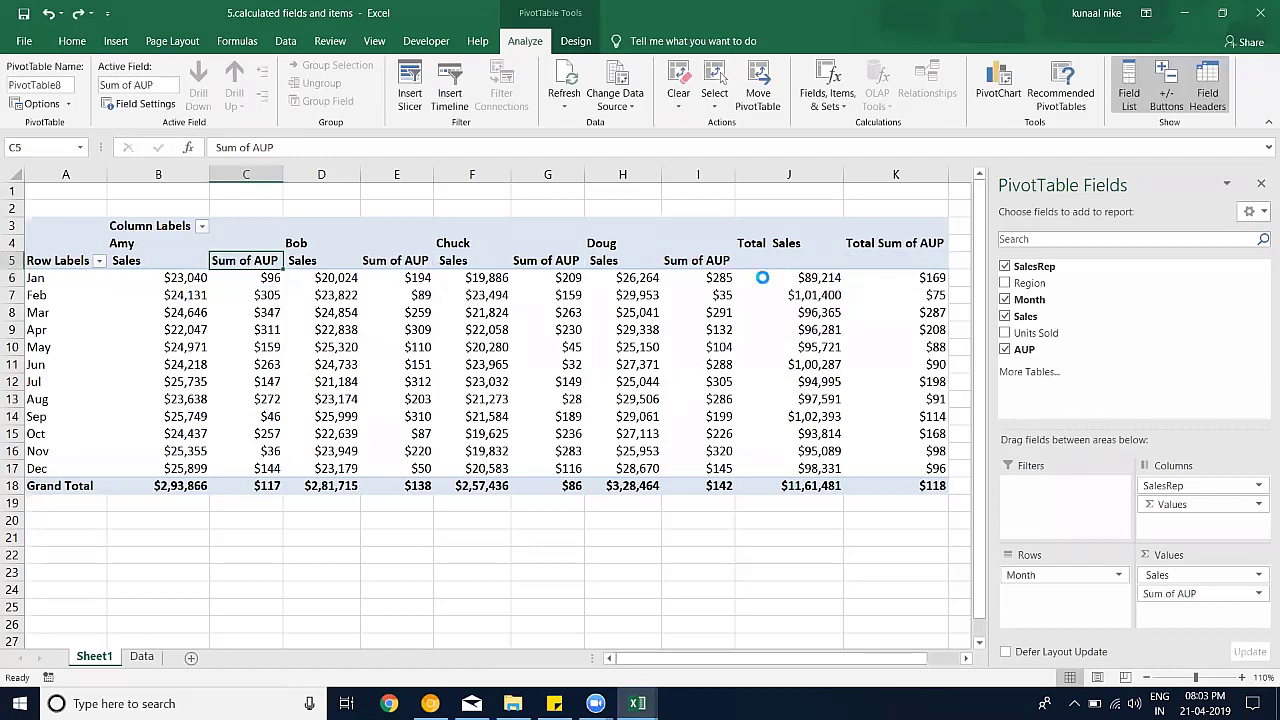
scroll(754, 289, "up", 1, "ctrl")
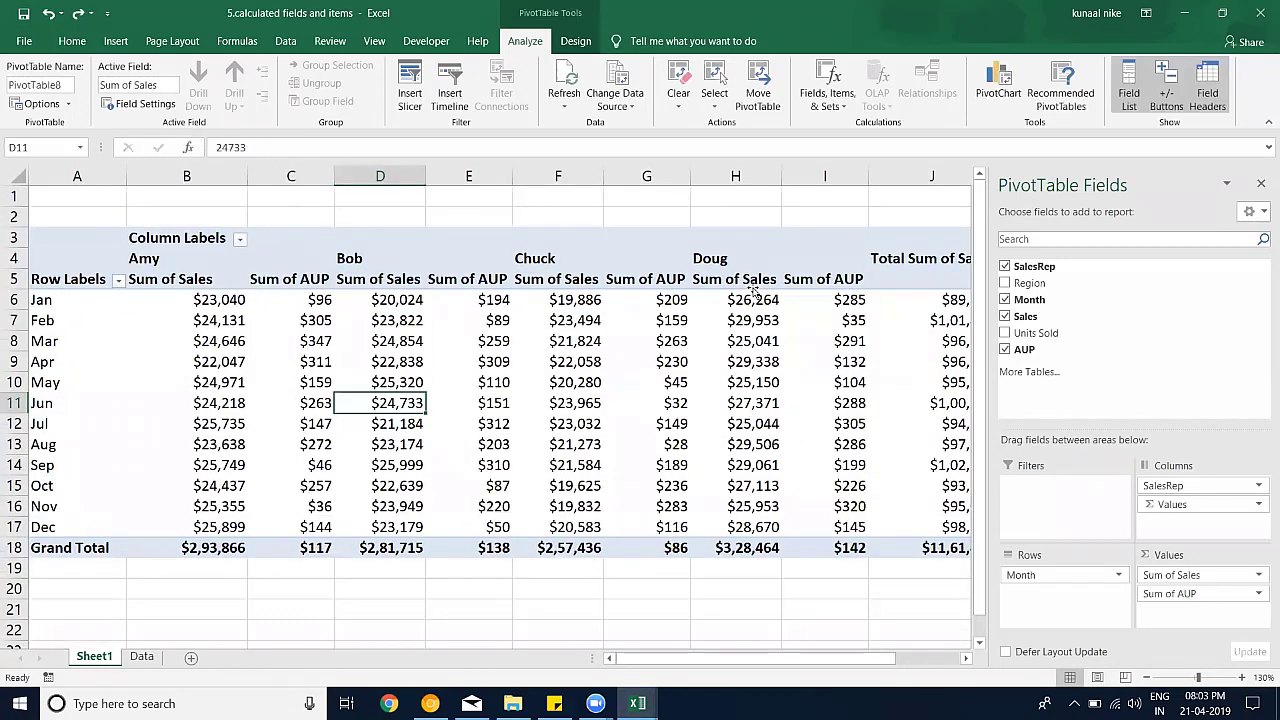
Back in the calculated fields workbook, delete the AUP calculated field from the pivot.
key("alt+Tab")
key("alt+Tab")
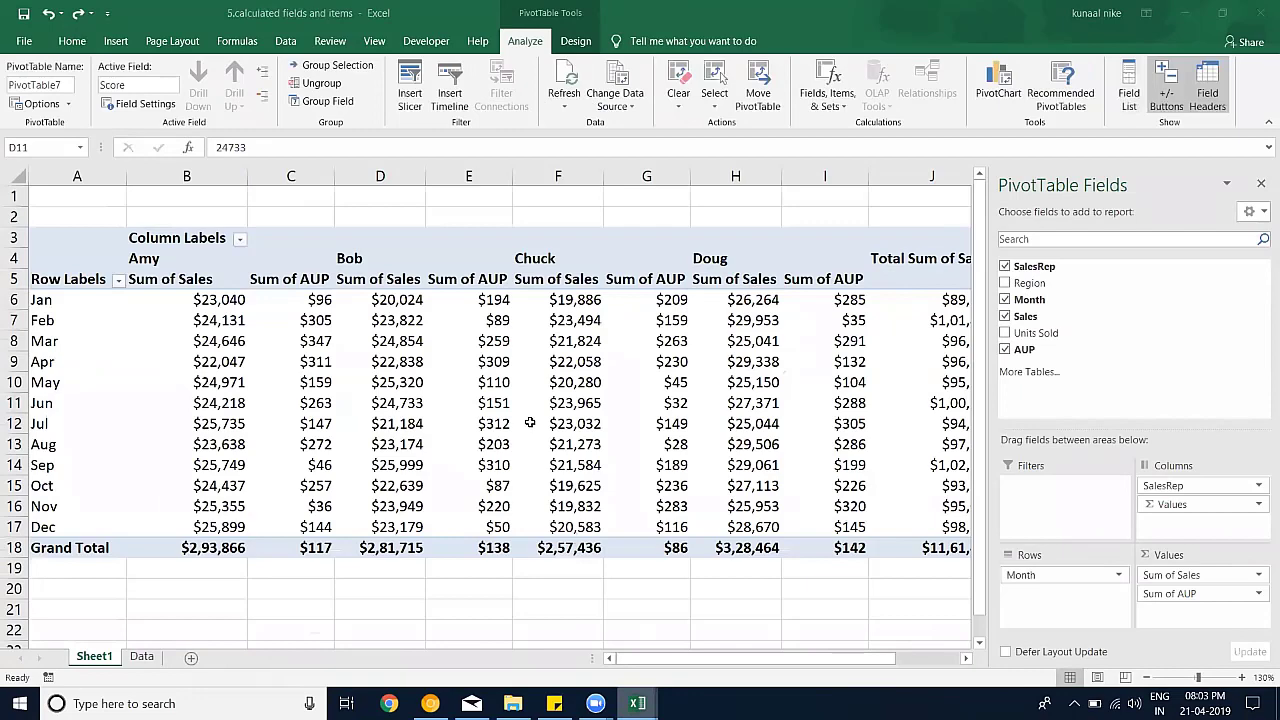
left_click(531, 424)
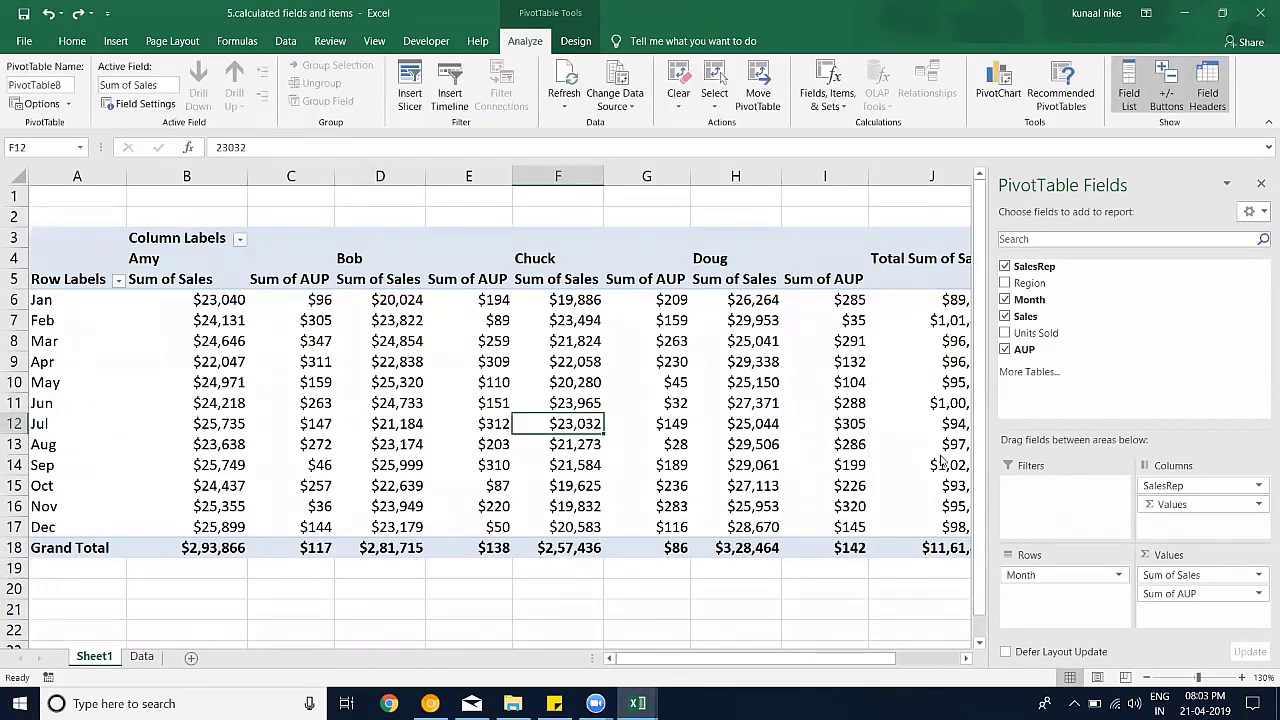
left_click(827, 95)
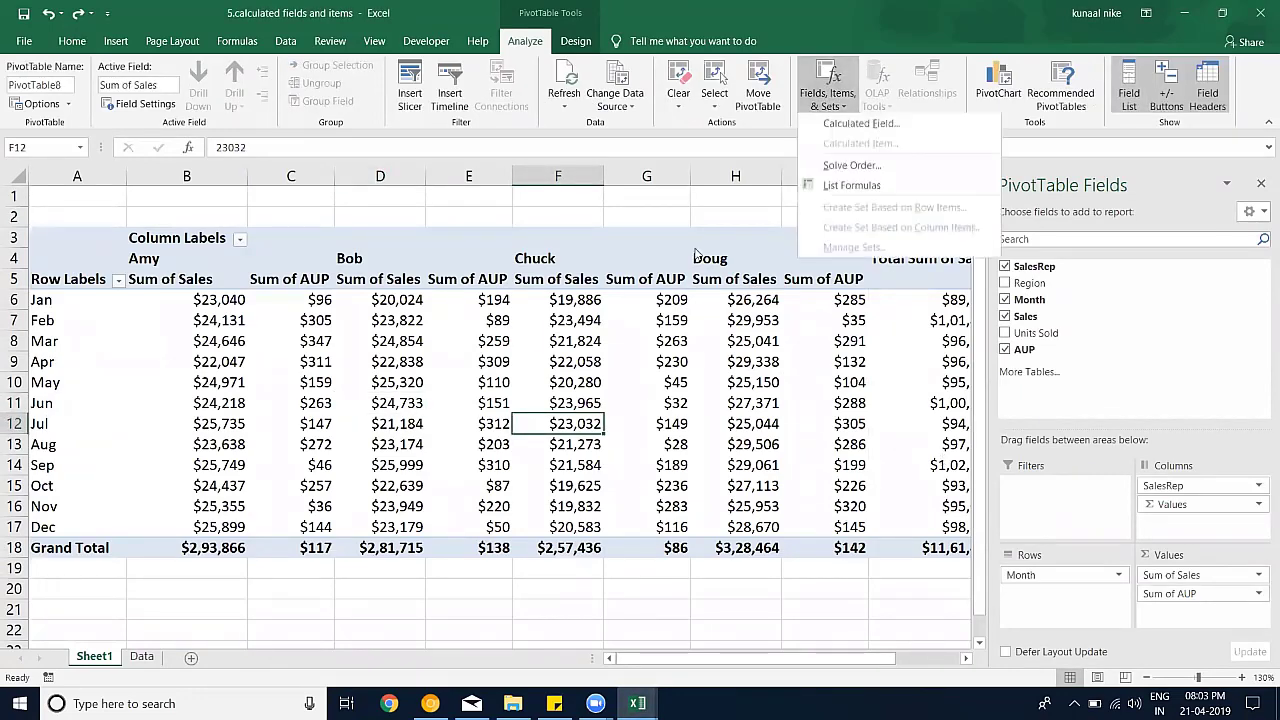
left_click(860, 123)
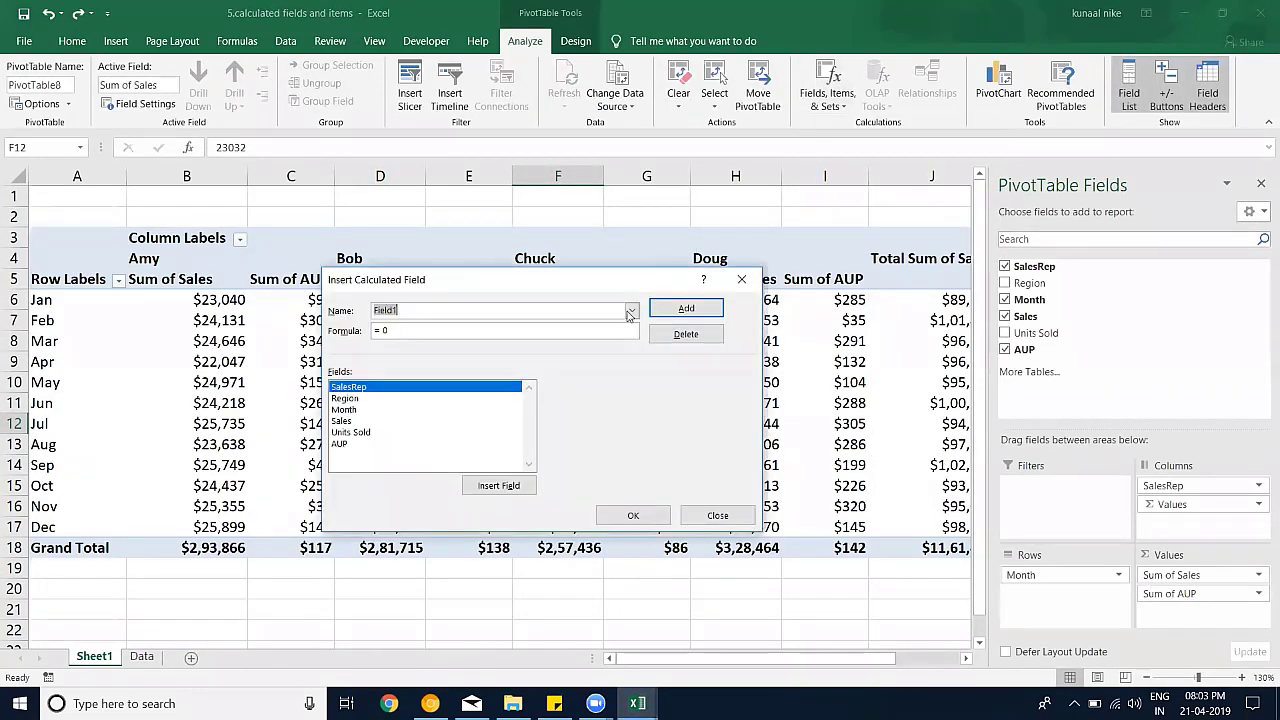
left_click(631, 311)
left_click(433, 328)
left_click(674, 341)
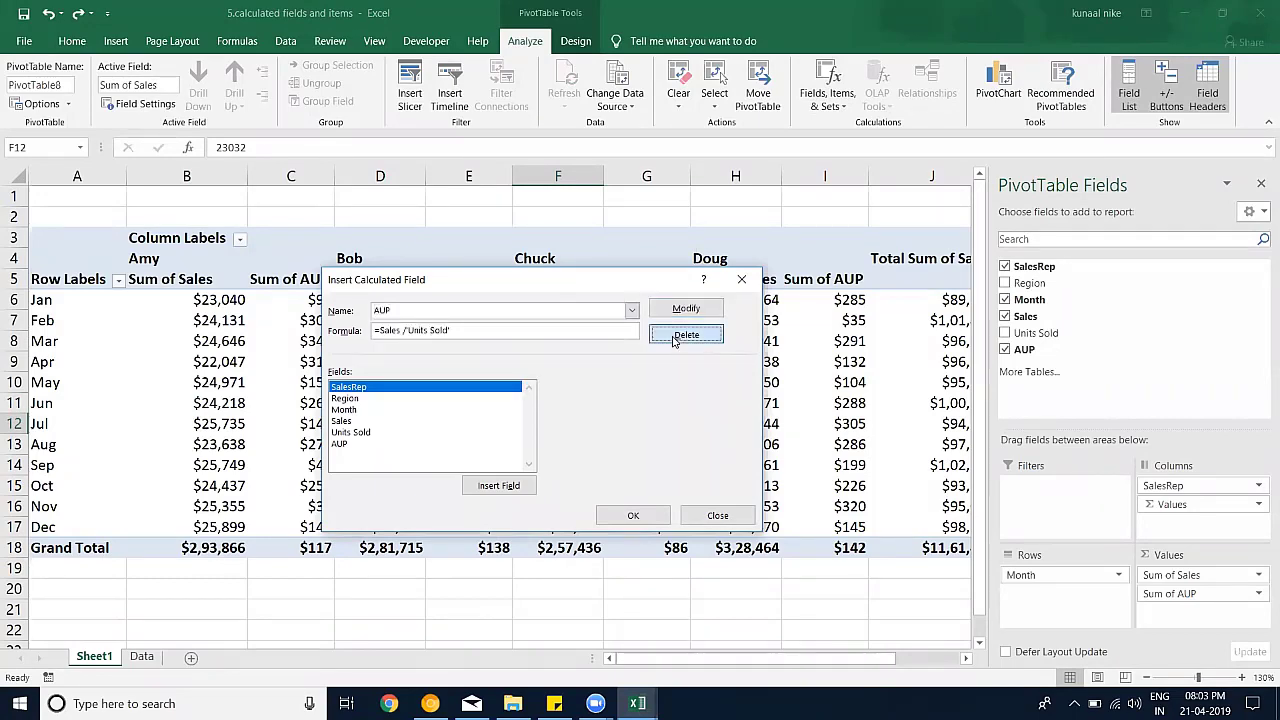
left_click(645, 516)
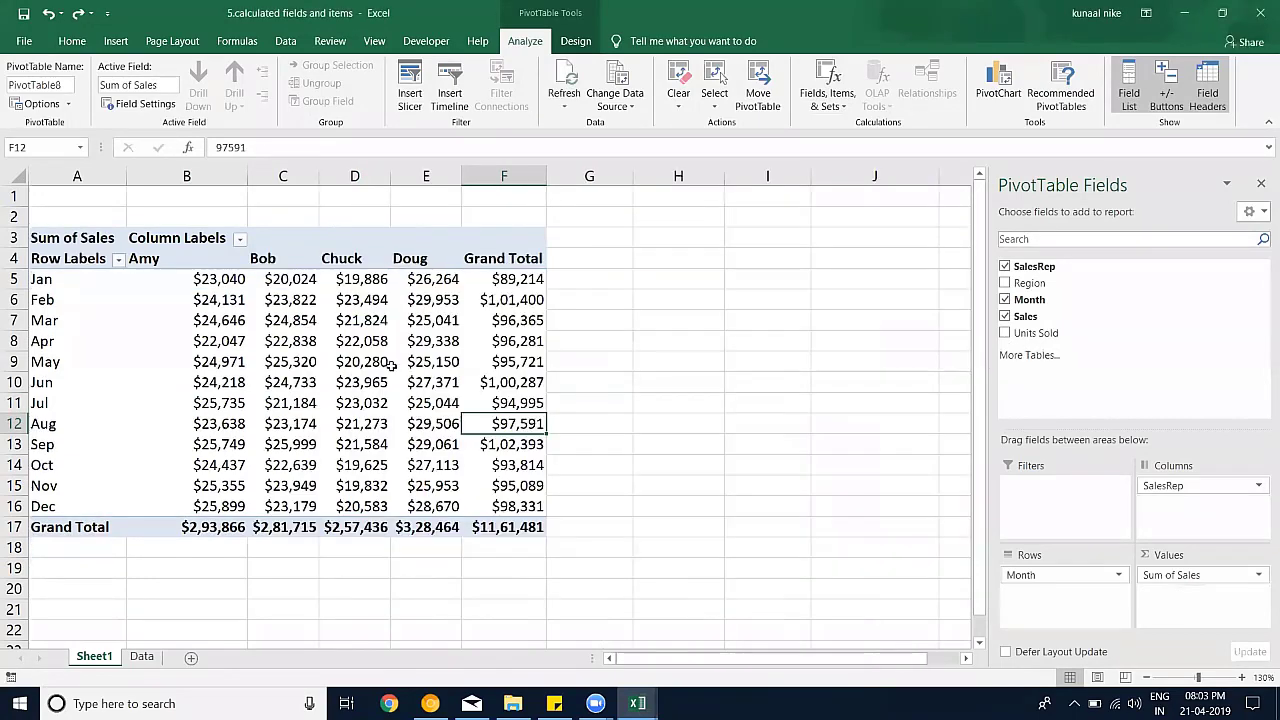
Start a new calculated field from a cell inside the pivot table.
left_click(369, 365)
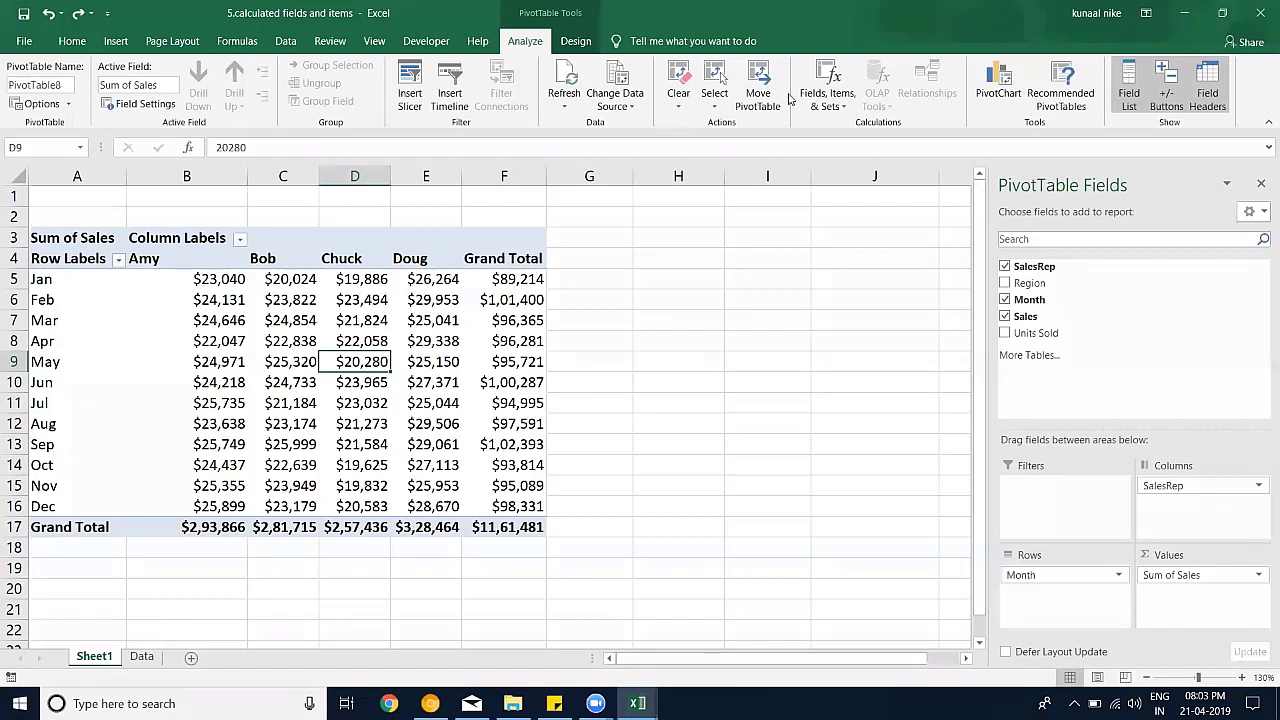
left_click(810, 100)
left_click(838, 128)
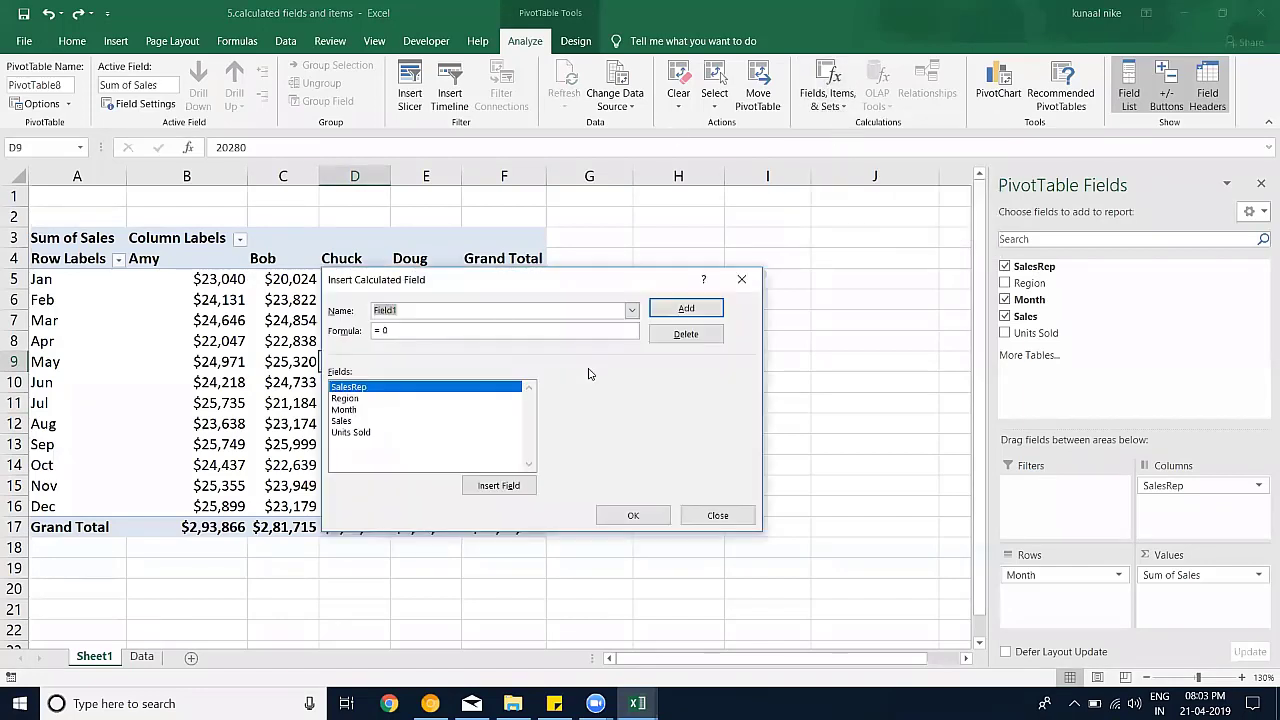
Recreate the calculated field AUP with formula = Sales/'Units Sold'.
type("AUP")
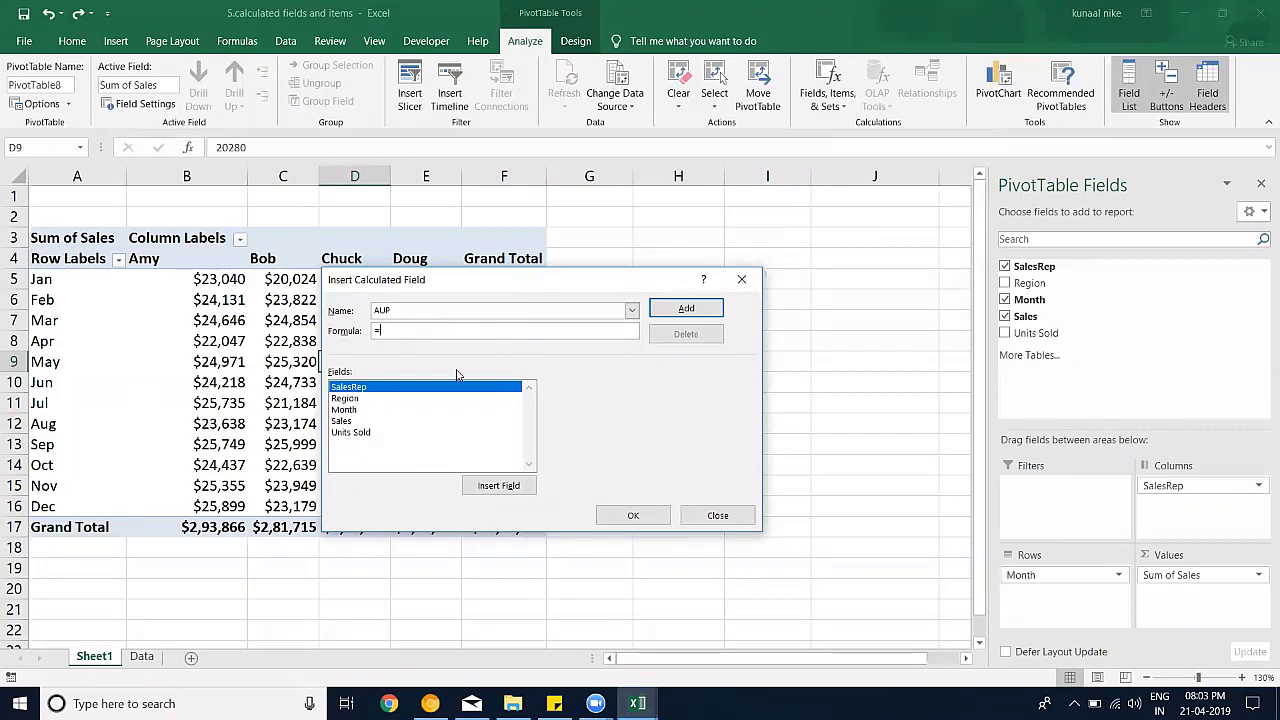
double_click(345, 421)
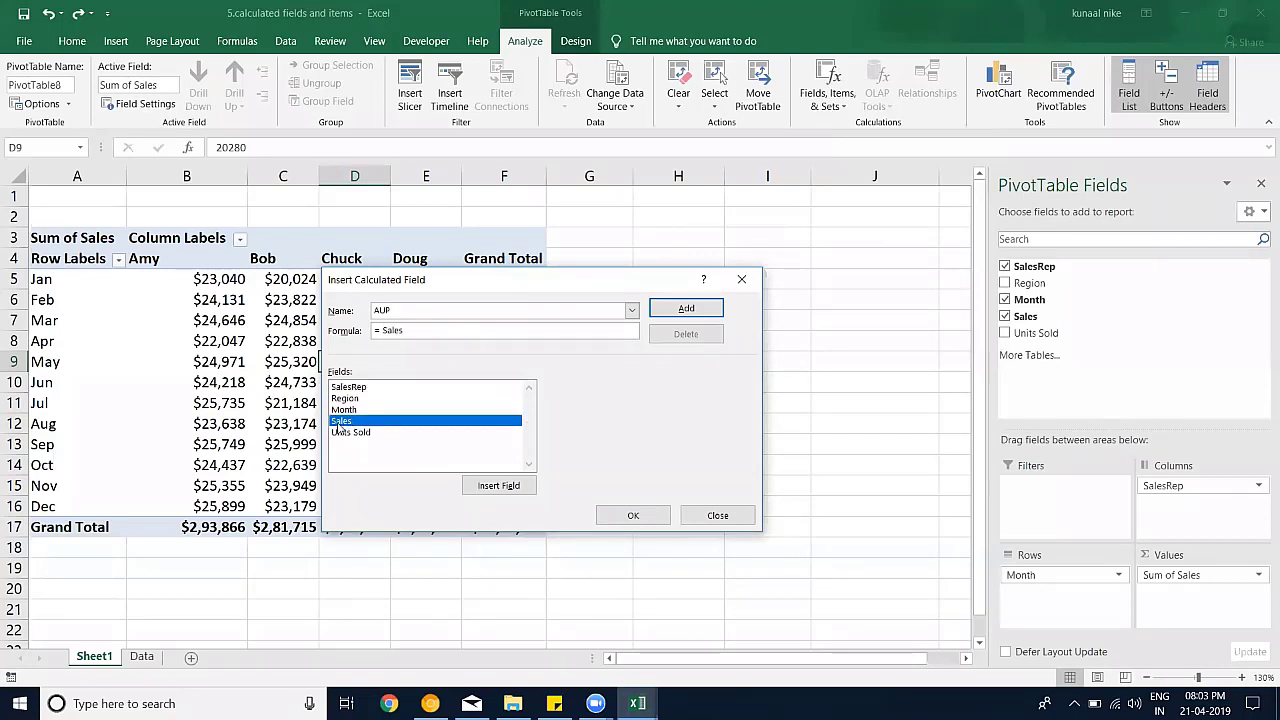
type("/")
left_click(352, 433)
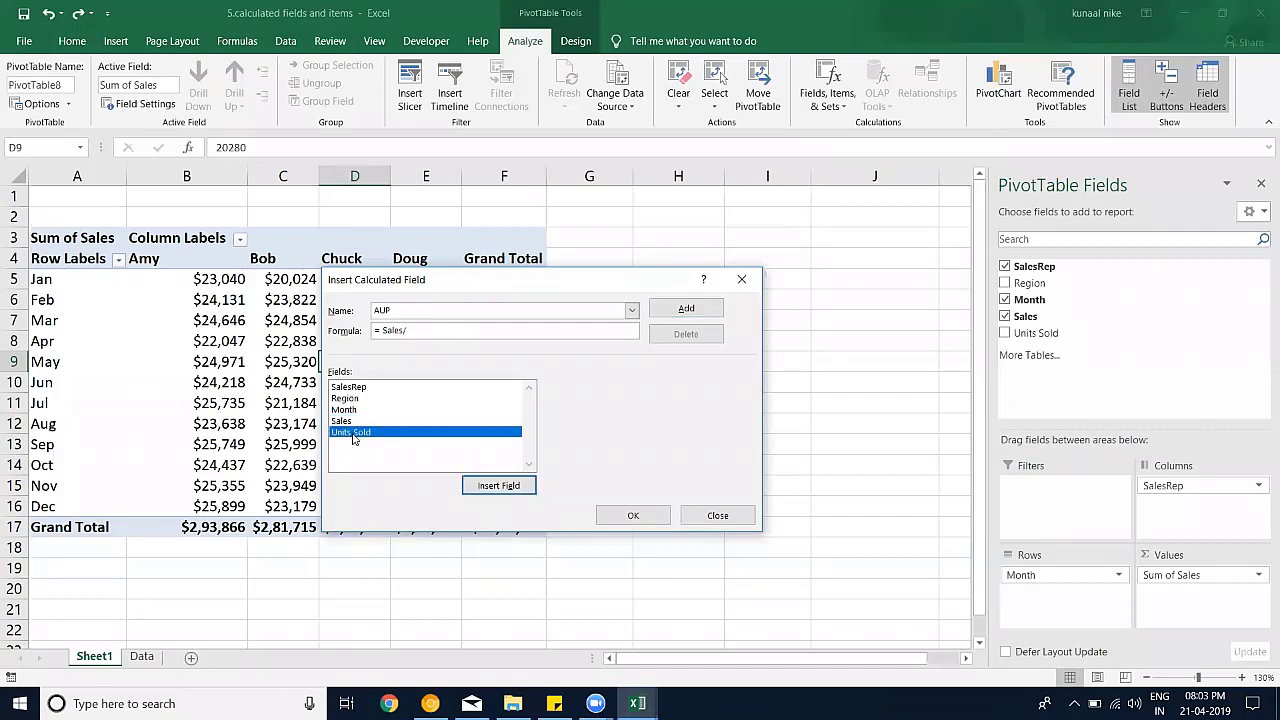
double_click(352, 433)
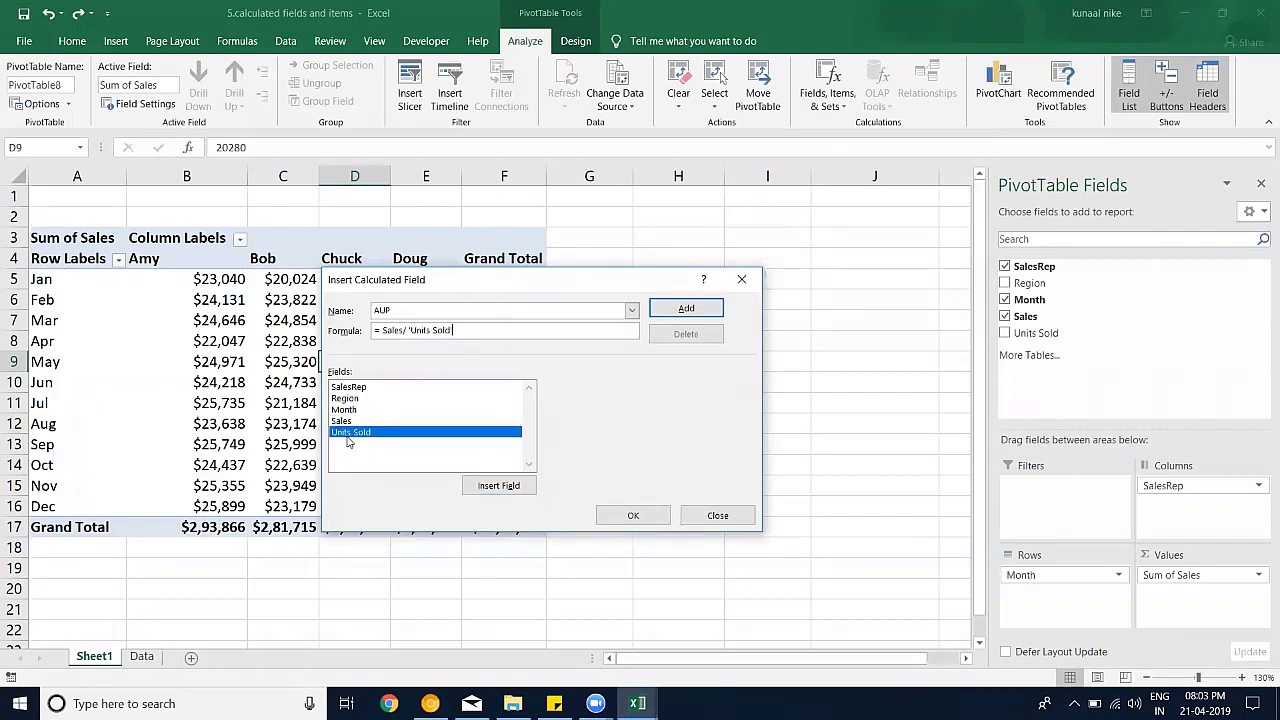
left_click(671, 312)
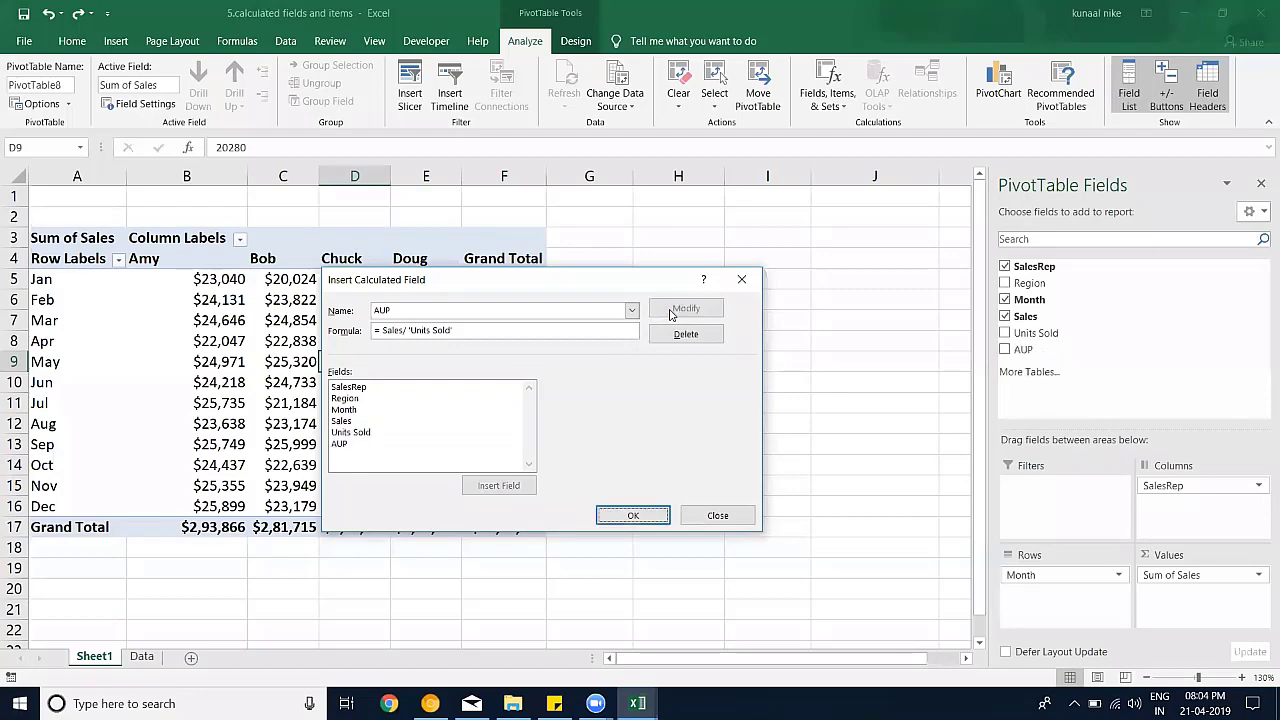
left_click(641, 518)
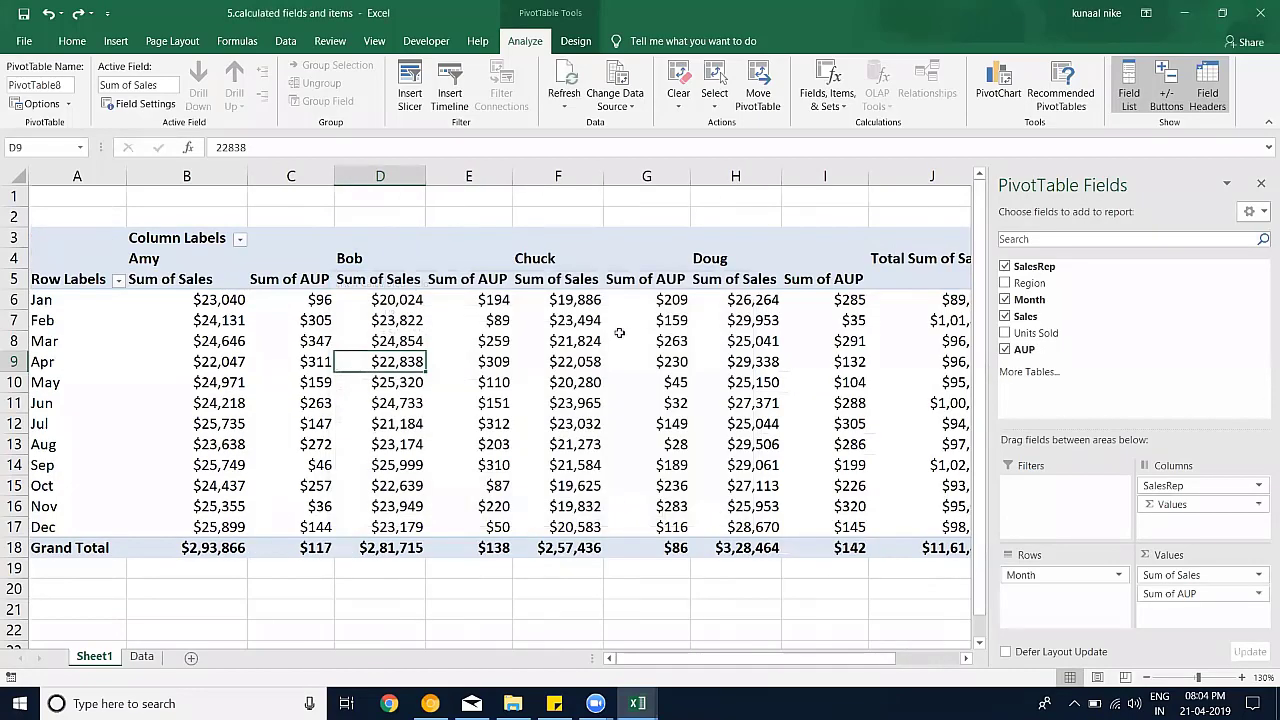
Rename the Sum of Sales header in B5 to 'Sales ', adding a space to avoid the duplicate-name warning.
left_click(1148, 677)
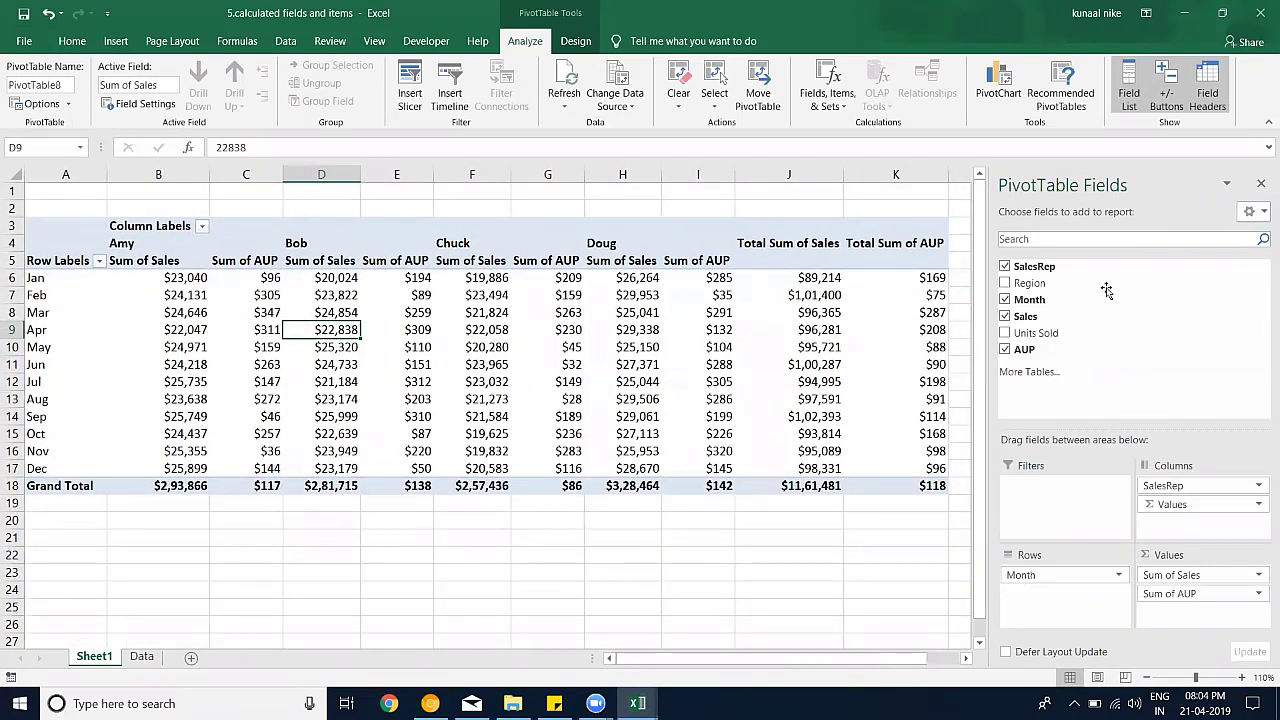
left_click(127, 258)
mouse_move(186, 364)
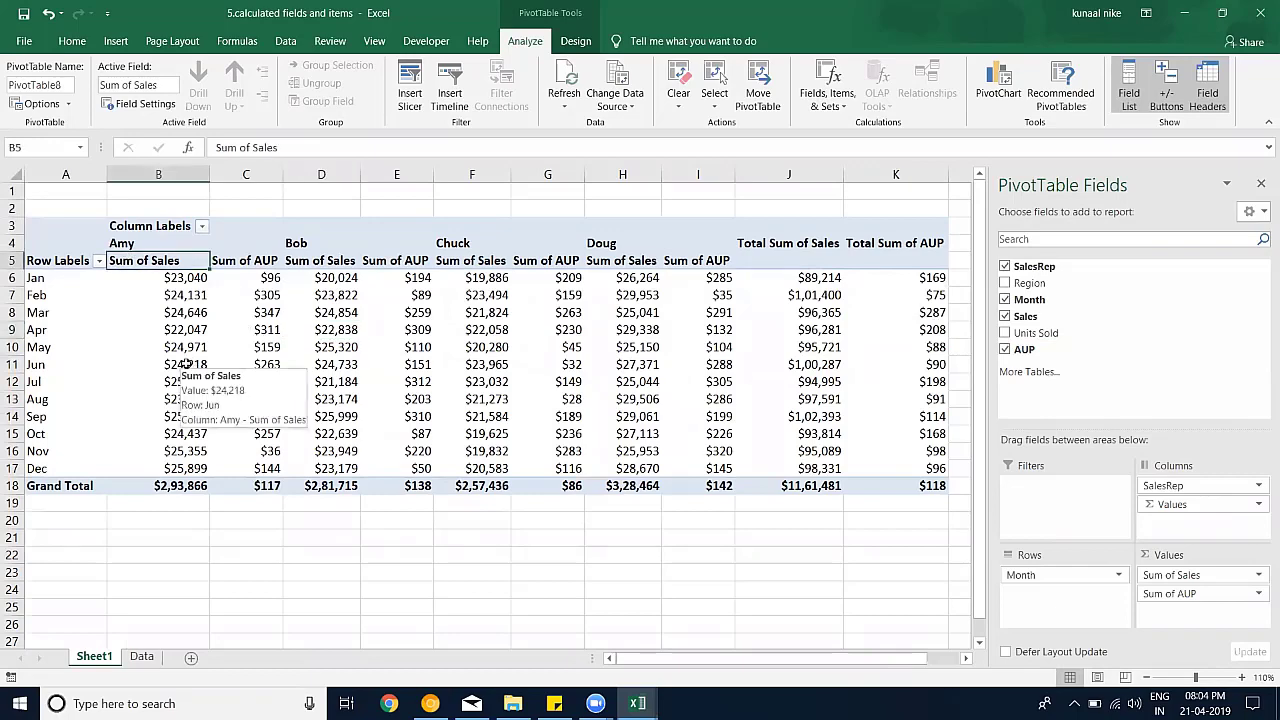
type("Sales")
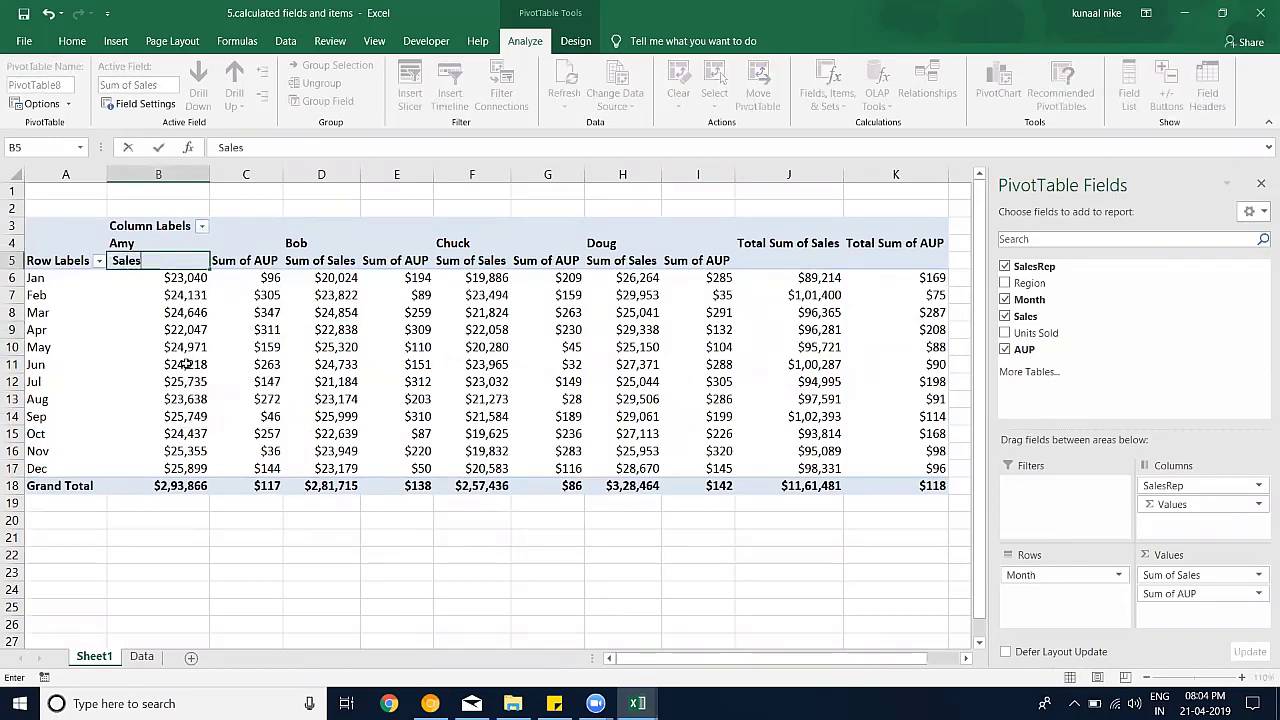
key("Tab")
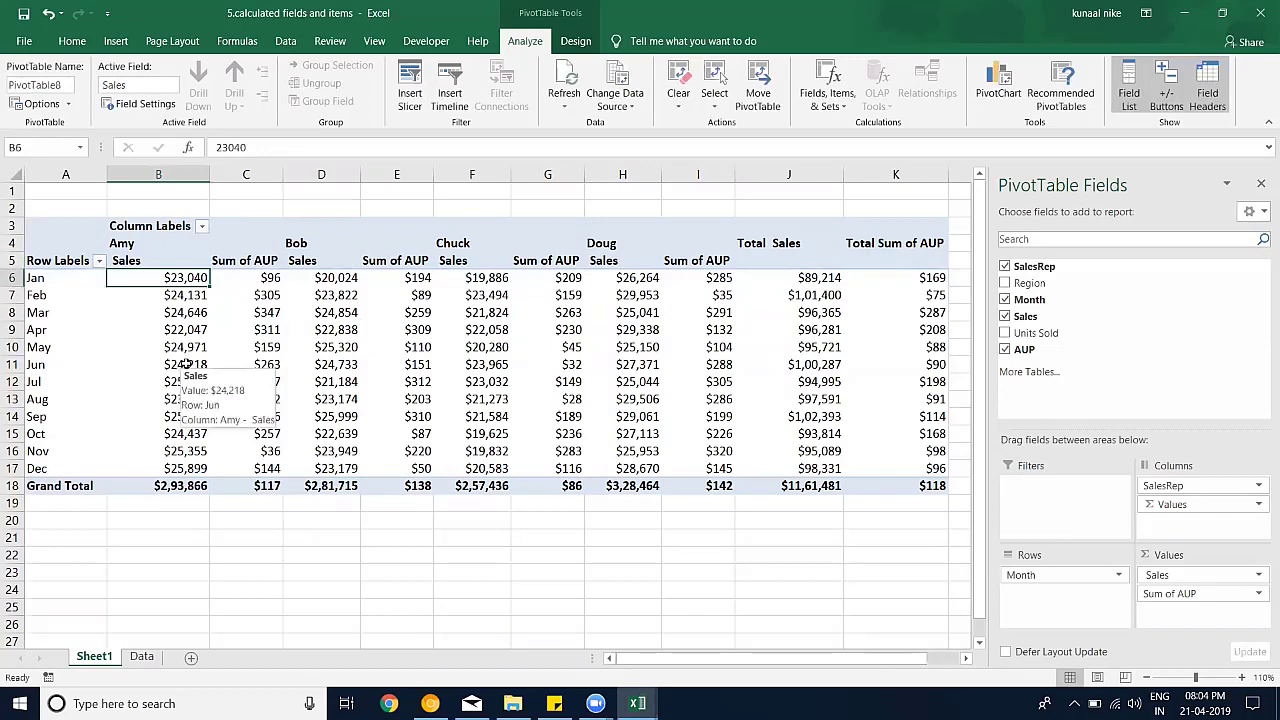
key("shift+Tab")
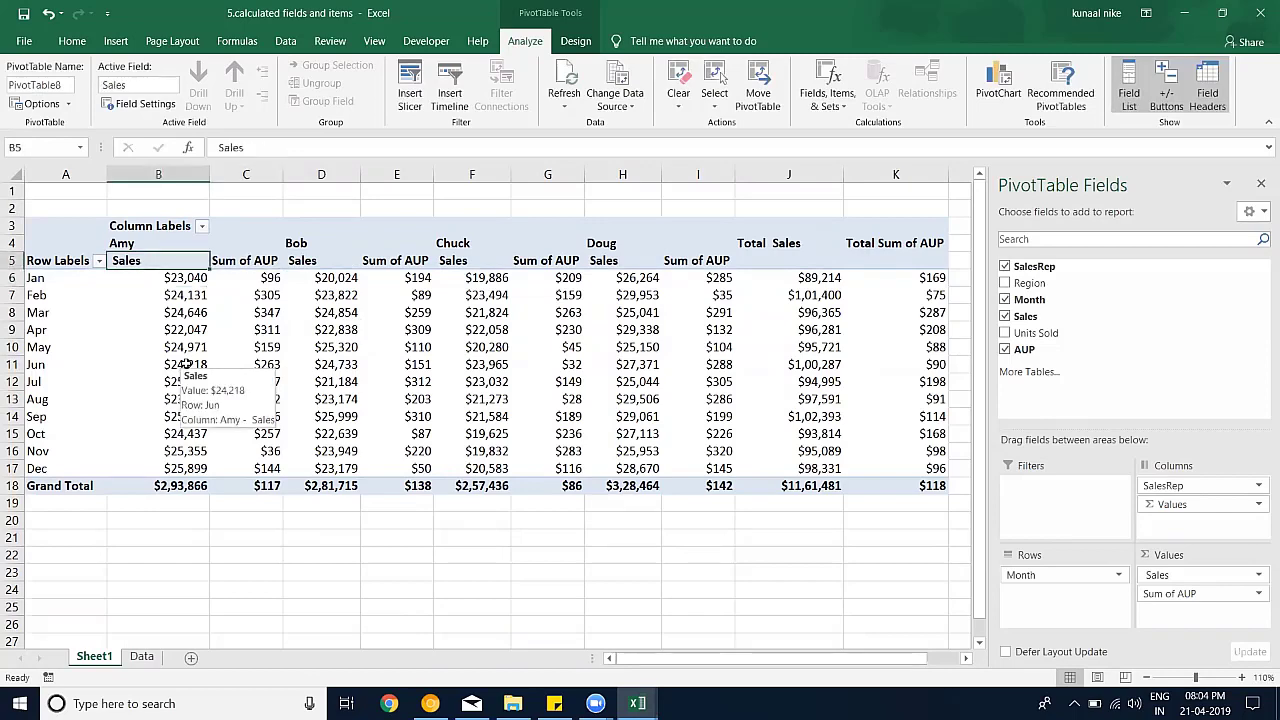
key("F2")
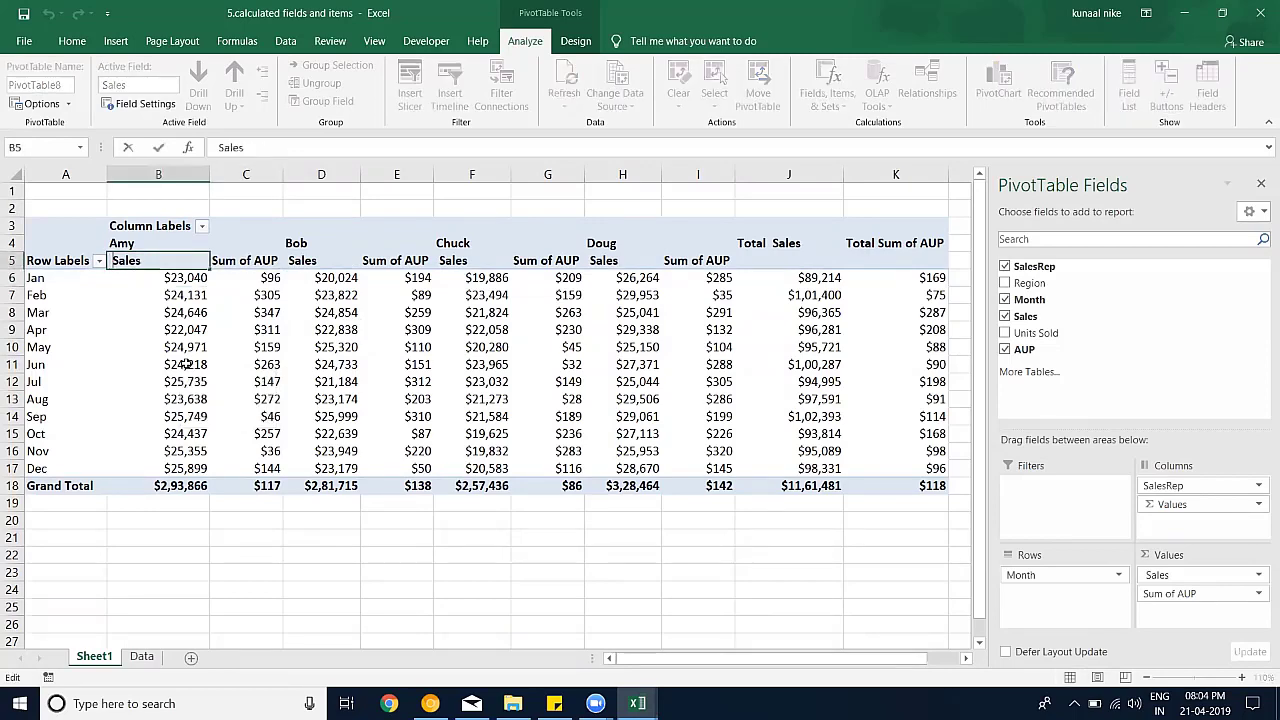
key("Return")
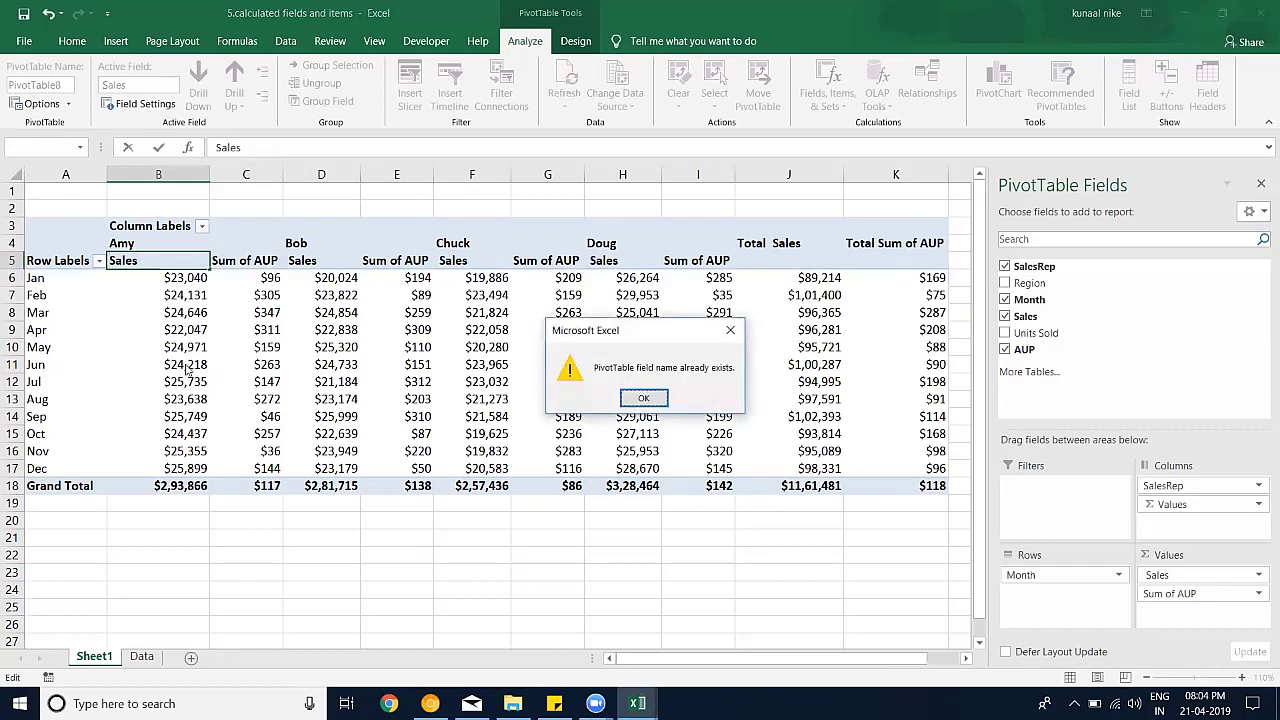
key("Return")
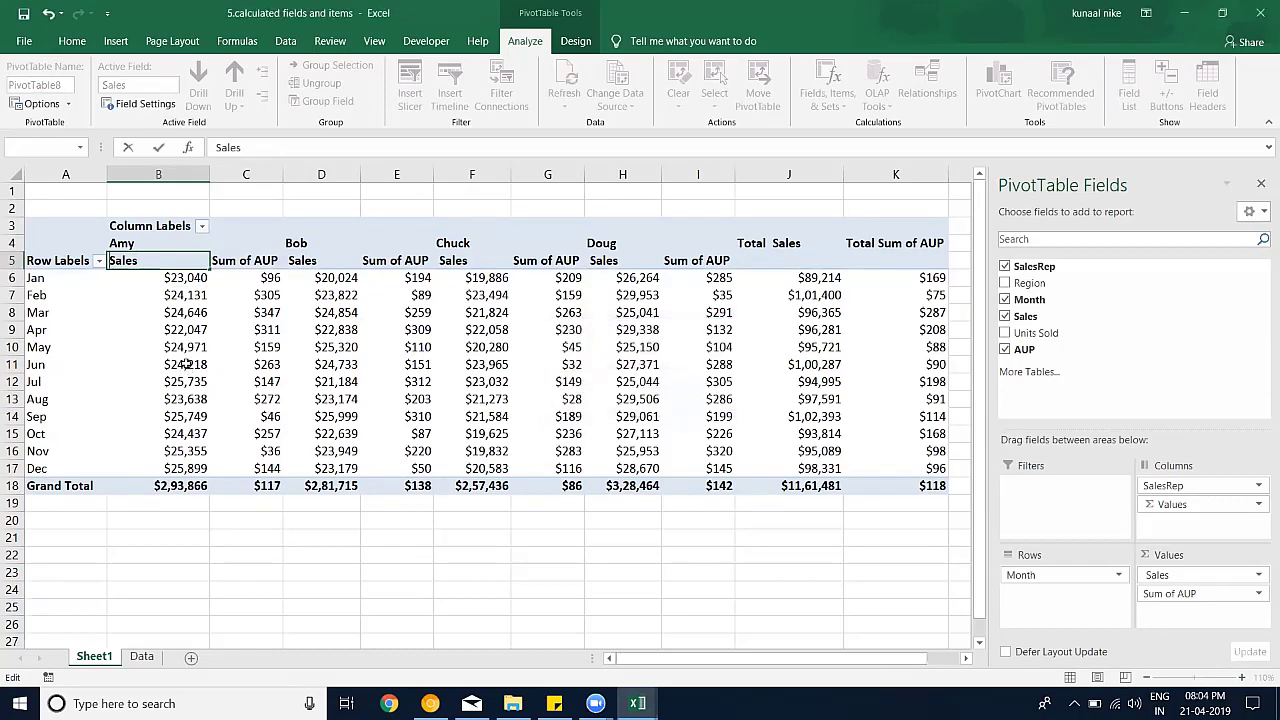
key("Return")
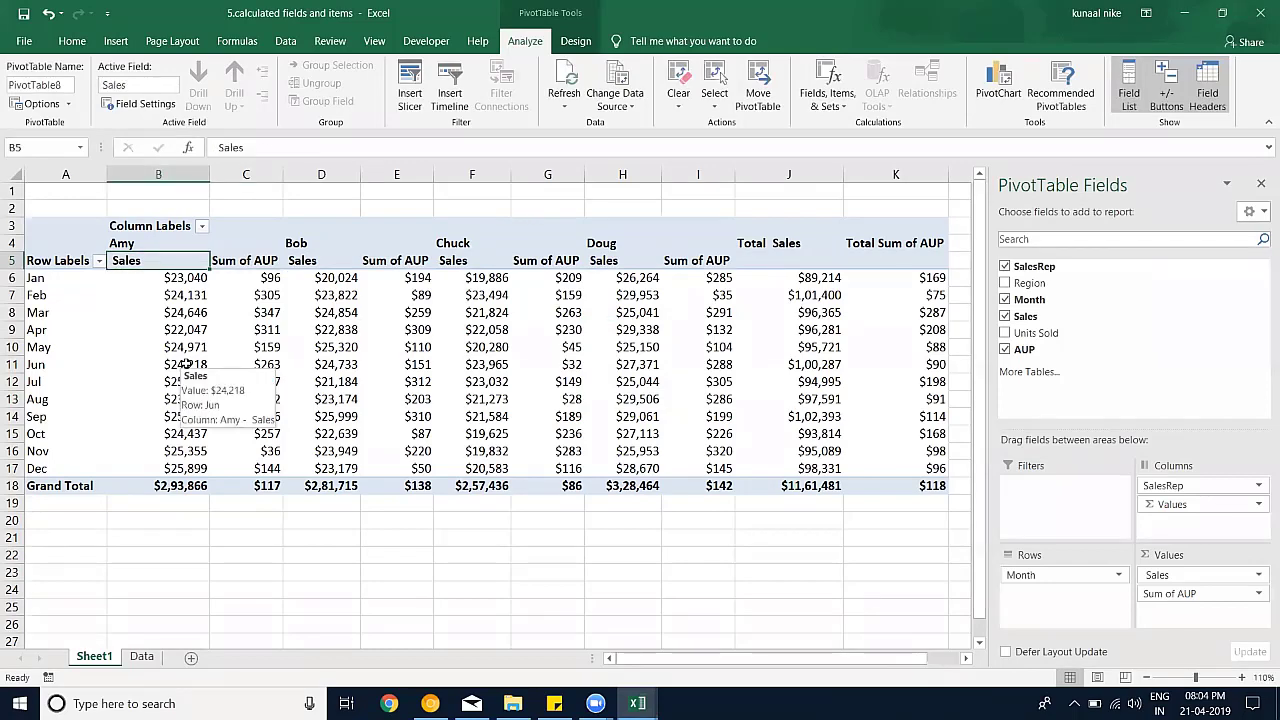
Rename the Sum of AUP header in C5 to 'Avg. Unit Price'.
key("Right")
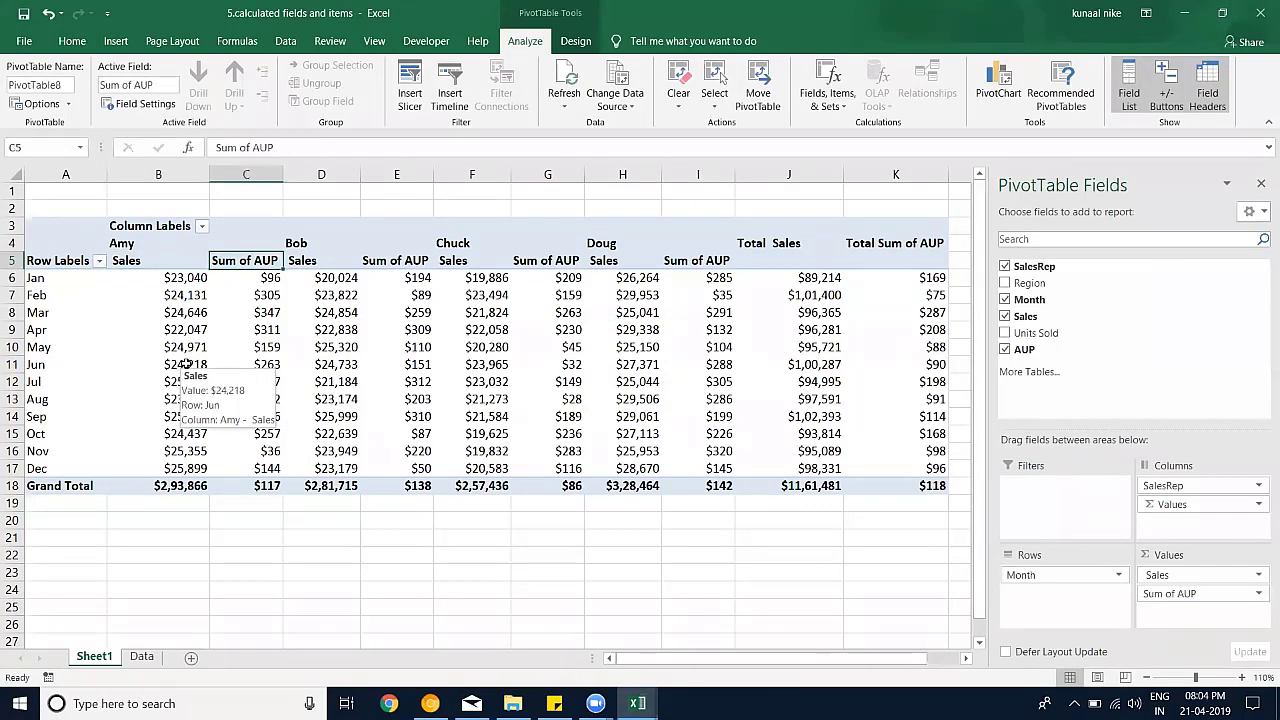
type("Av")
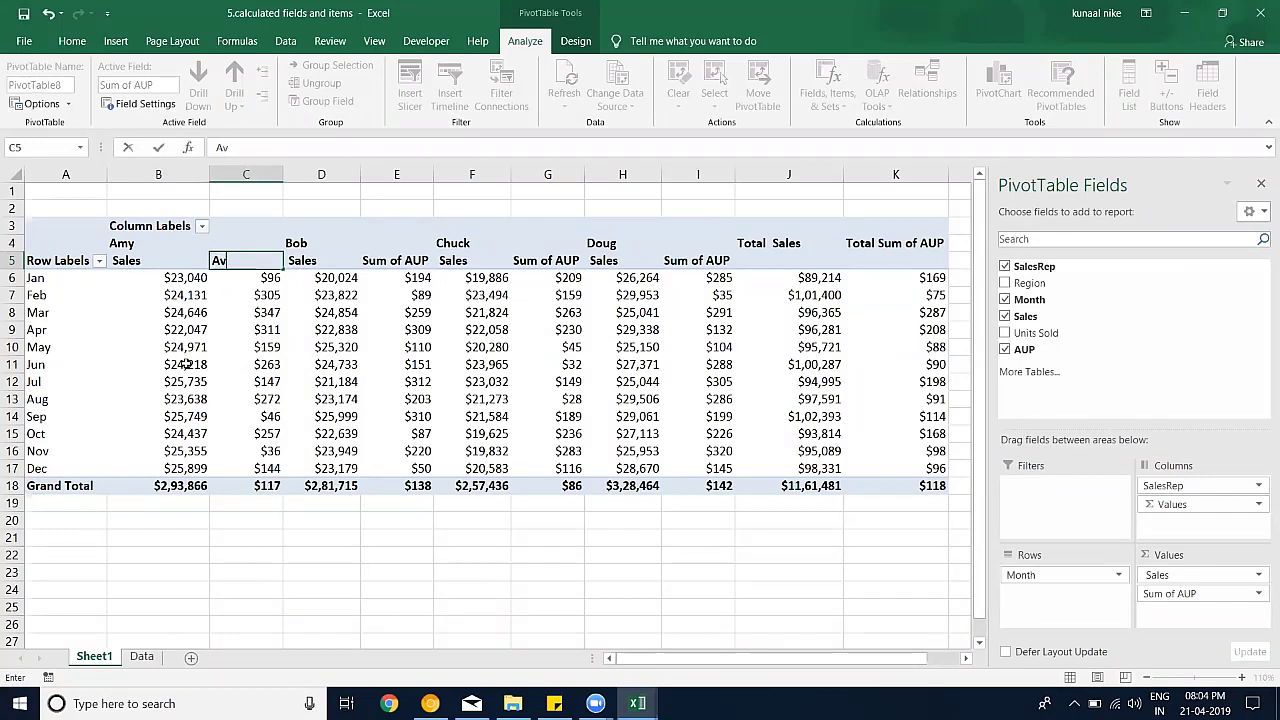
type("g. Unit Price")
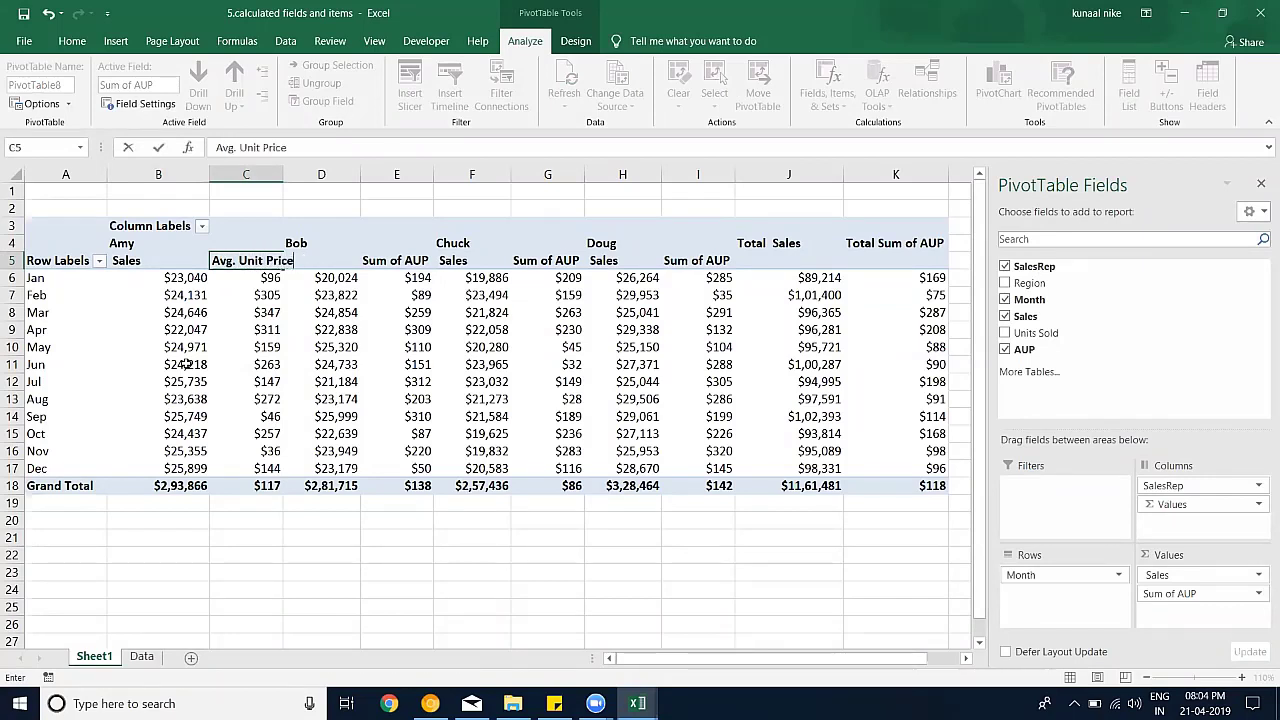
key("Return")
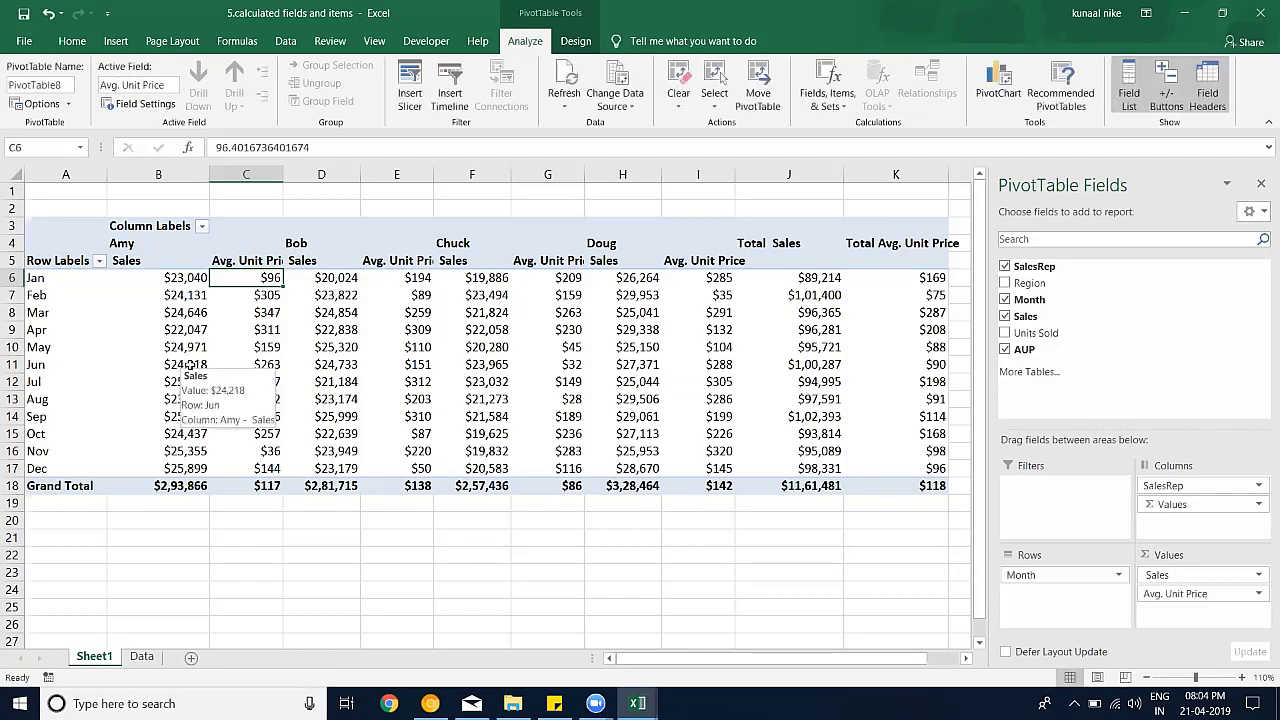
Remove the grand total columns using the Total Sales header in J4.
right_click(796, 245)
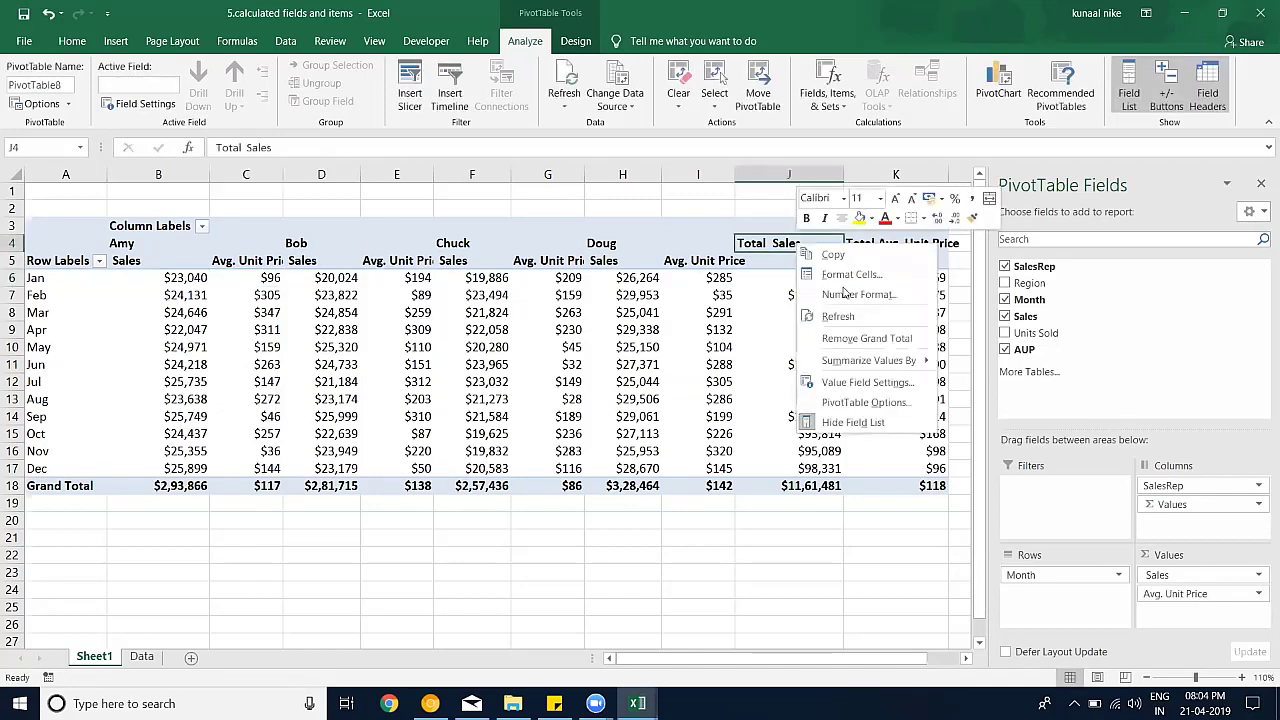
left_click(859, 339)
left_click(700, 433)
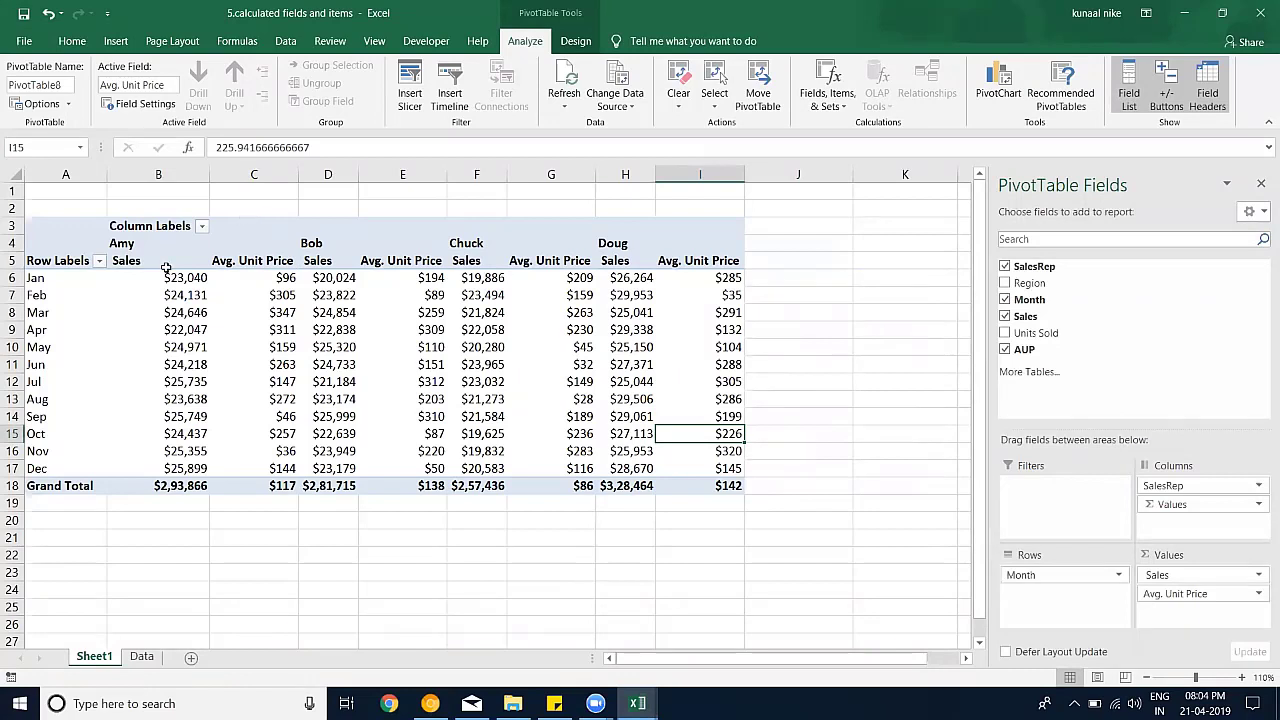
Review the reps' Avg. Unit Price values, e.g. Amy's $36 in Nov to $347 in Mar.
mouse_move(424, 381)
mouse_move(284, 435)
left_click_drag(222, 416, 45, 416)
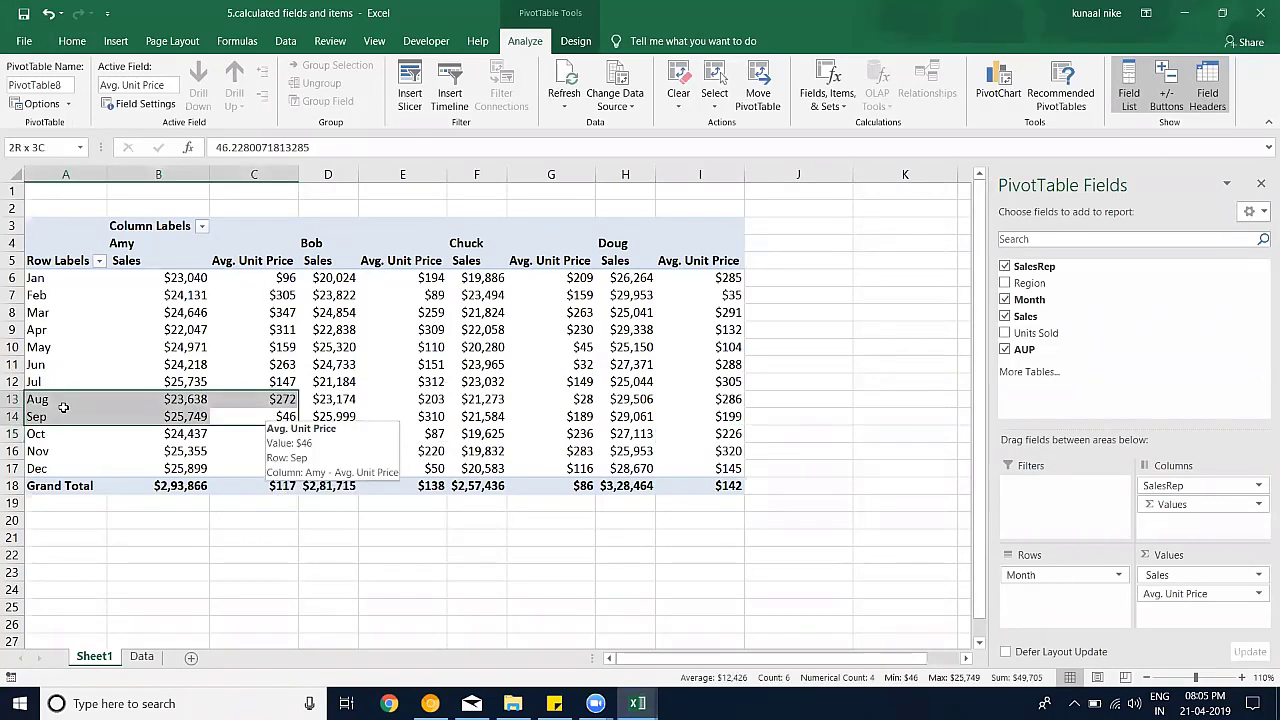
left_click_drag(268, 452, 80, 447)
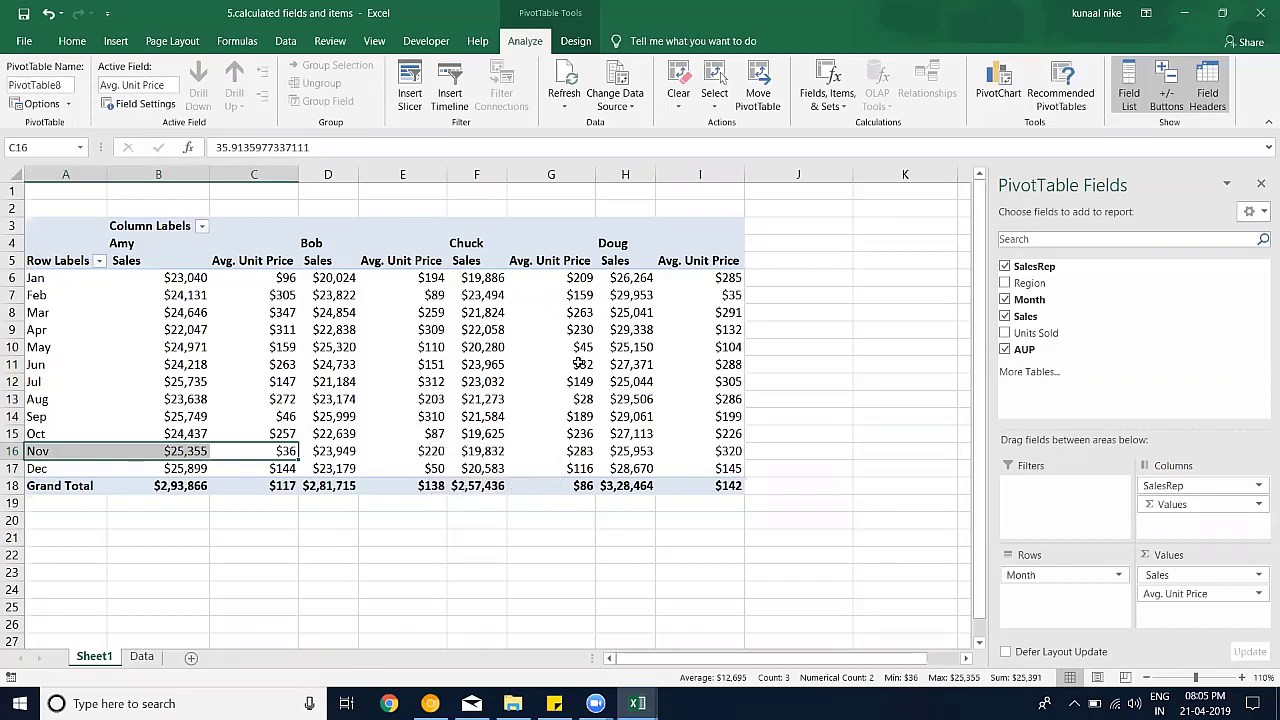
left_click_drag(570, 349, 541, 368)
left_click_drag(413, 371, 35, 385)
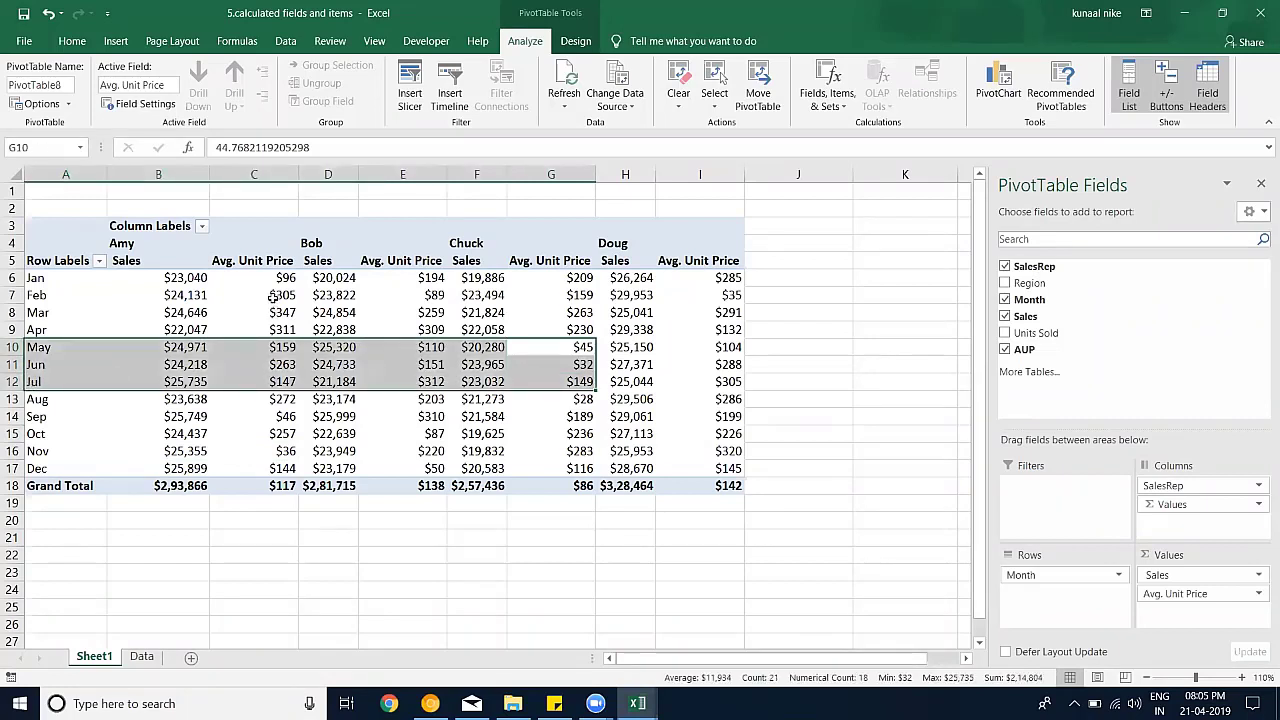
mouse_move(274, 294)
left_mouse_down()
mouse_move(272, 325)
mouse_move(249, 311)
mouse_move(94, 304)
mouse_move(578, 301)
mouse_move(580, 317)
mouse_move(316, 330)
mouse_move(298, 310)
mouse_move(268, 311)
left_mouse_up()
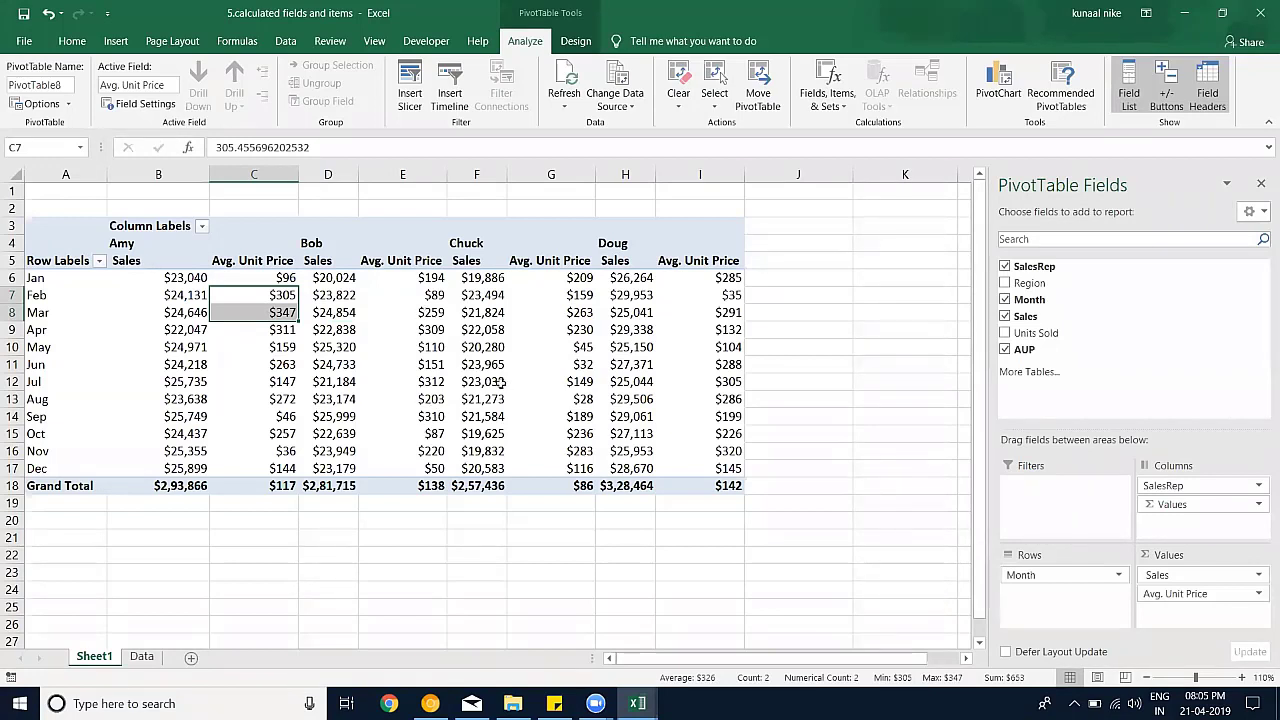
mouse_move(503, 384)
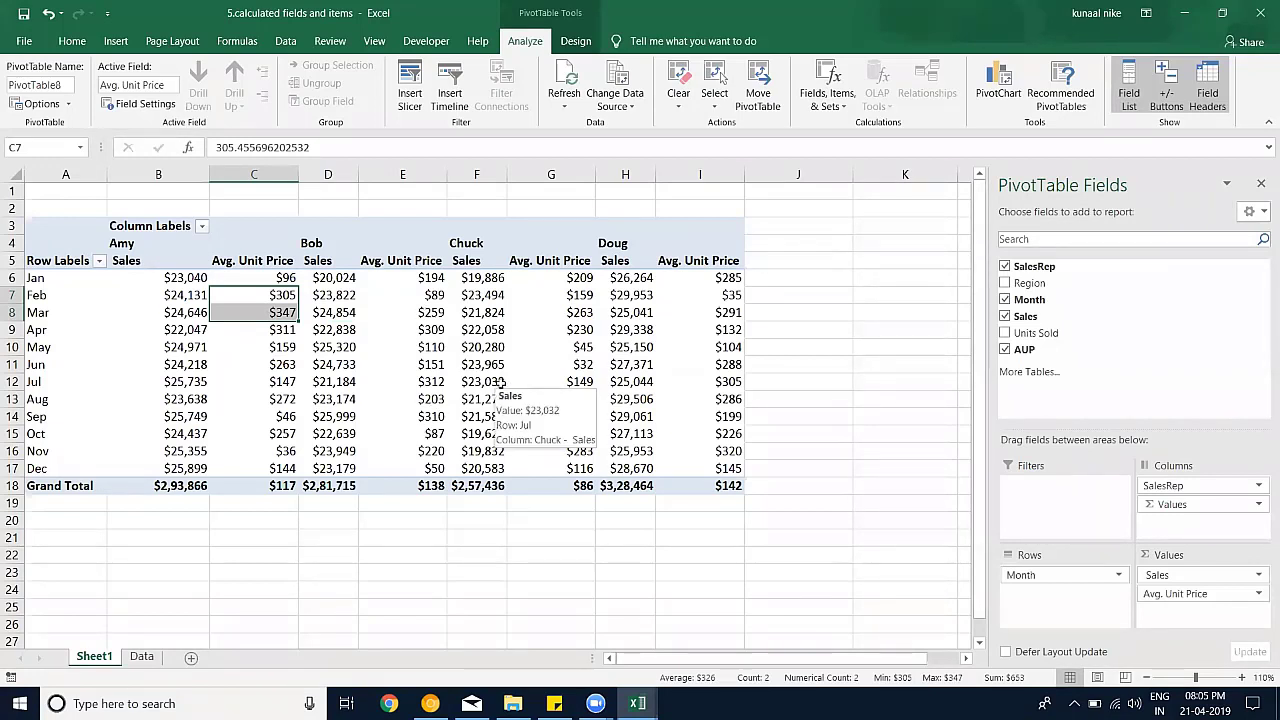
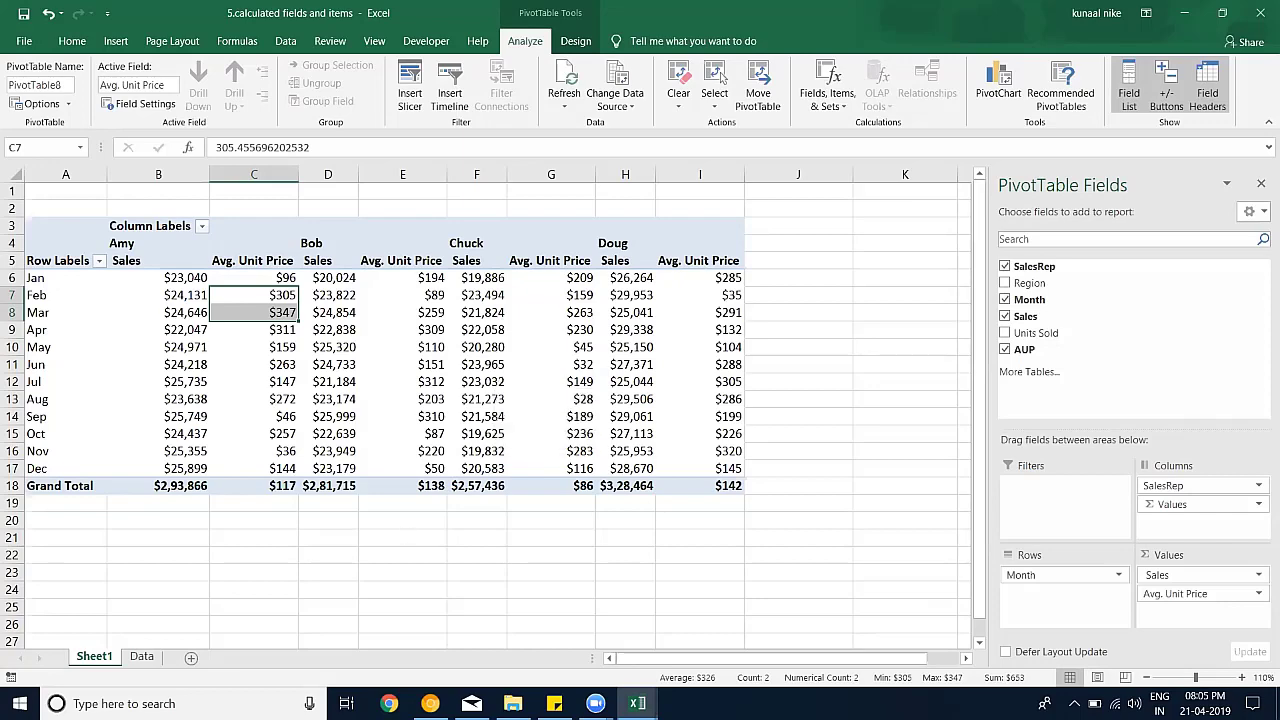
Switch to the Data sheet and select the quarterly commission rate notes in H13:K17.
left_click(143, 657)
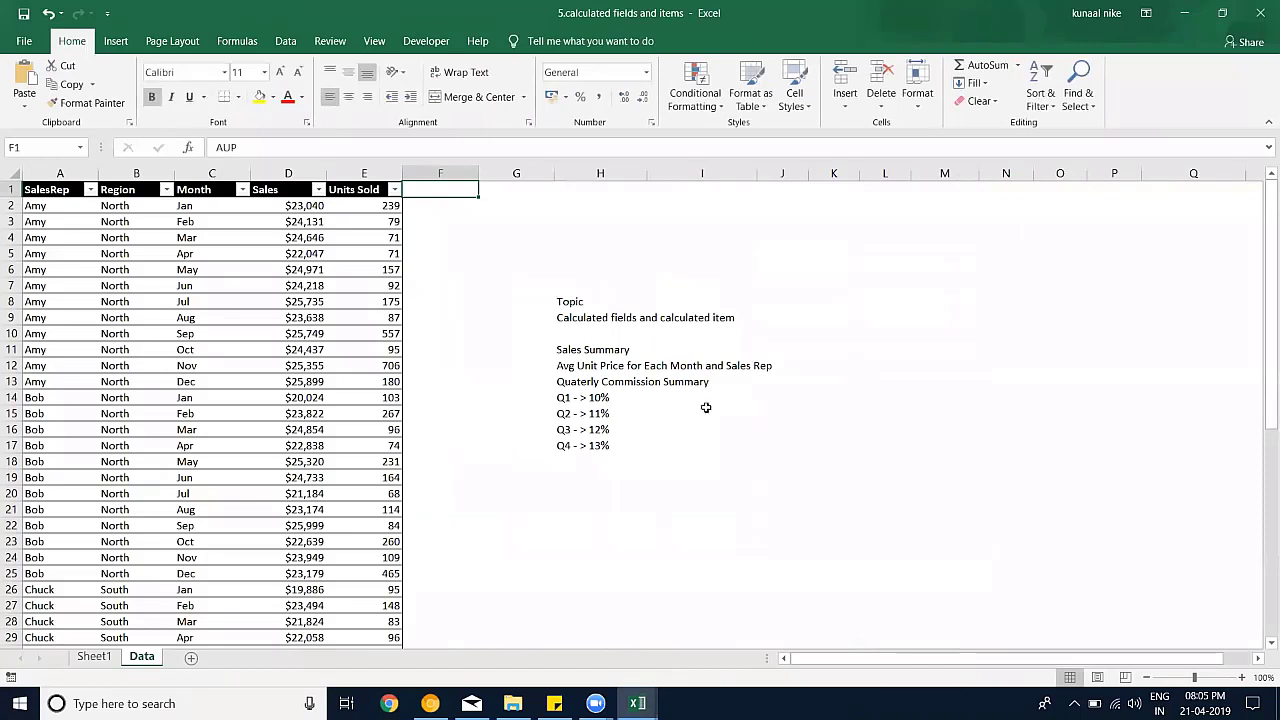
left_click_drag(621, 385, 624, 445)
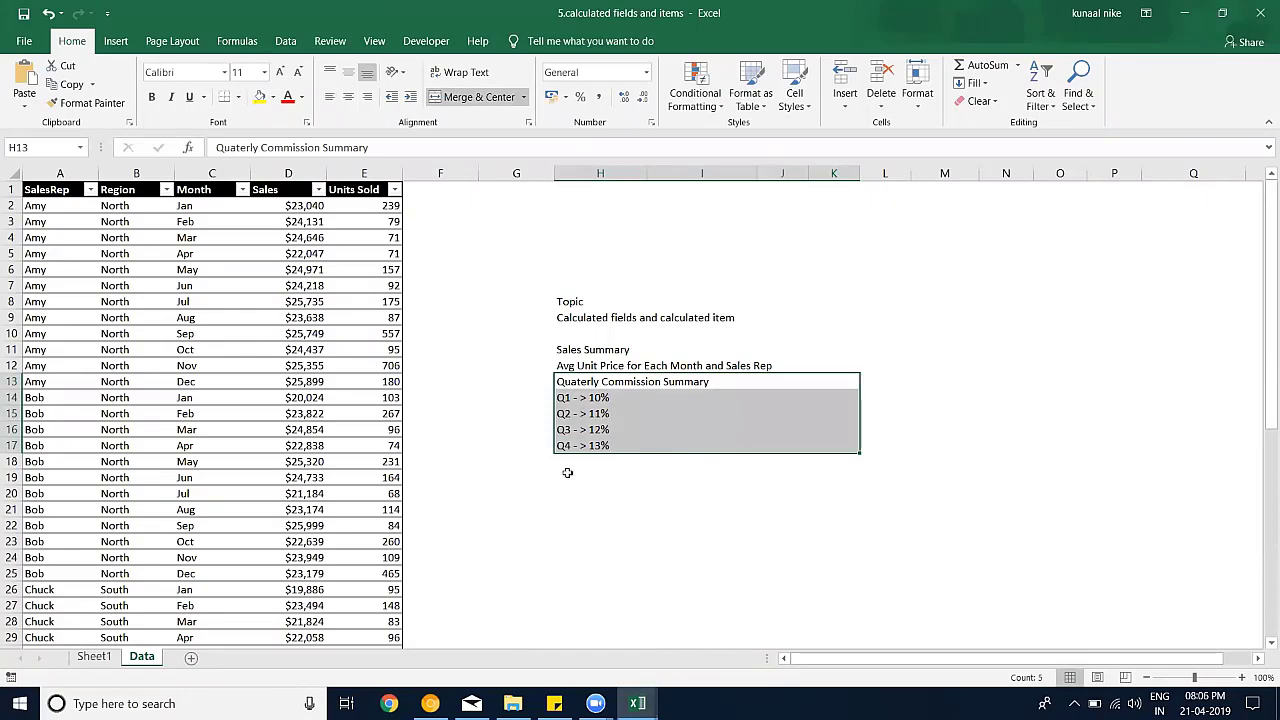
scroll(465, 440, "down", 14)
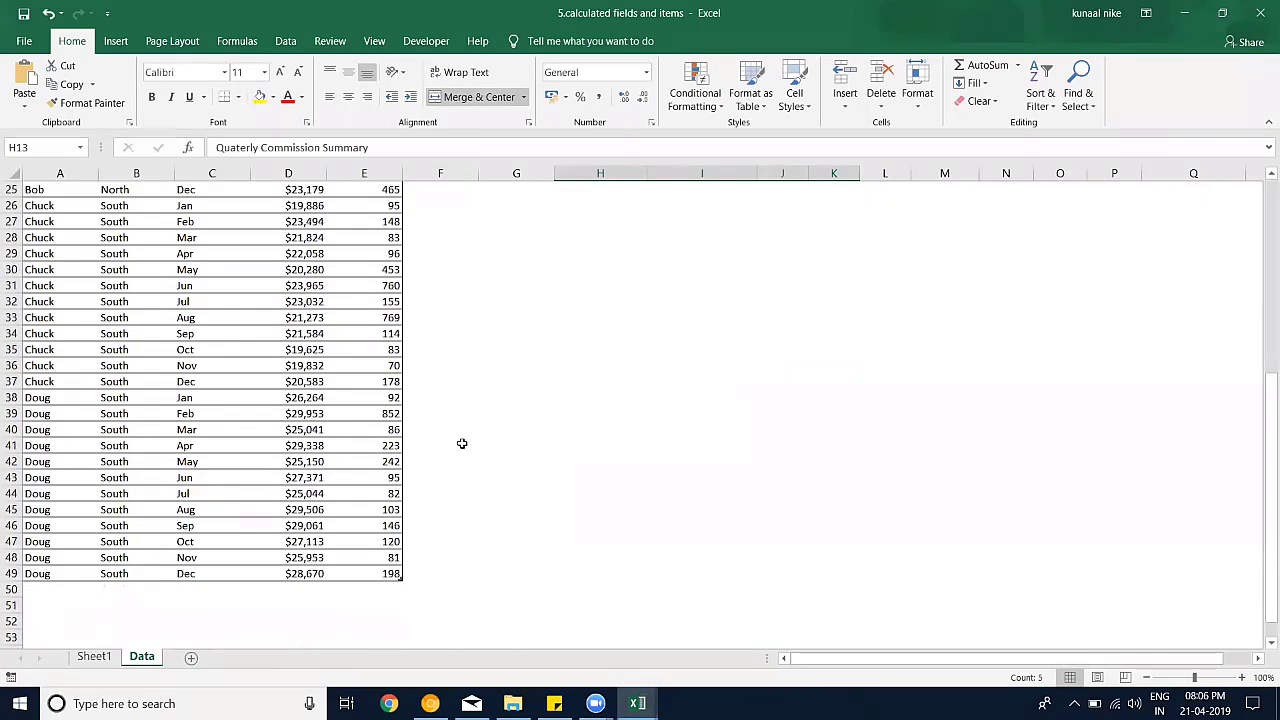
scroll(478, 428, "up", 14)
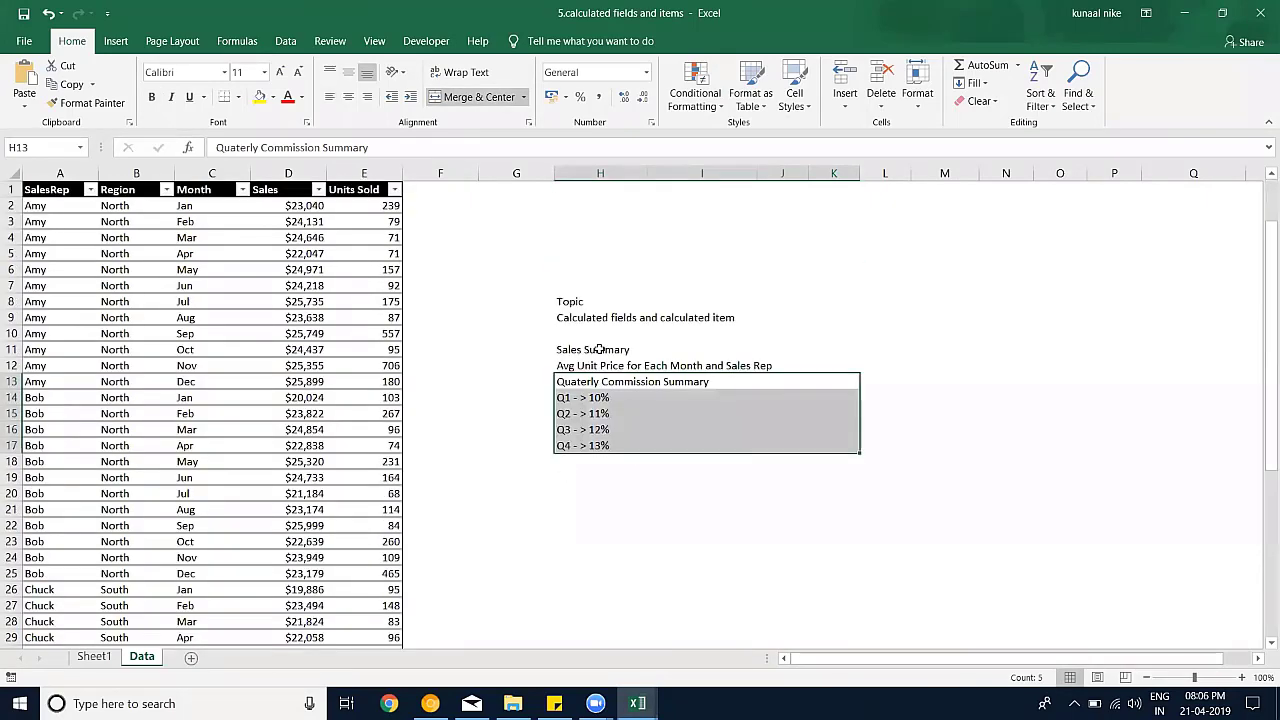
Check the Q4 13% rate and the table's bottom rows at Doug's December entry.
left_click(565, 445)
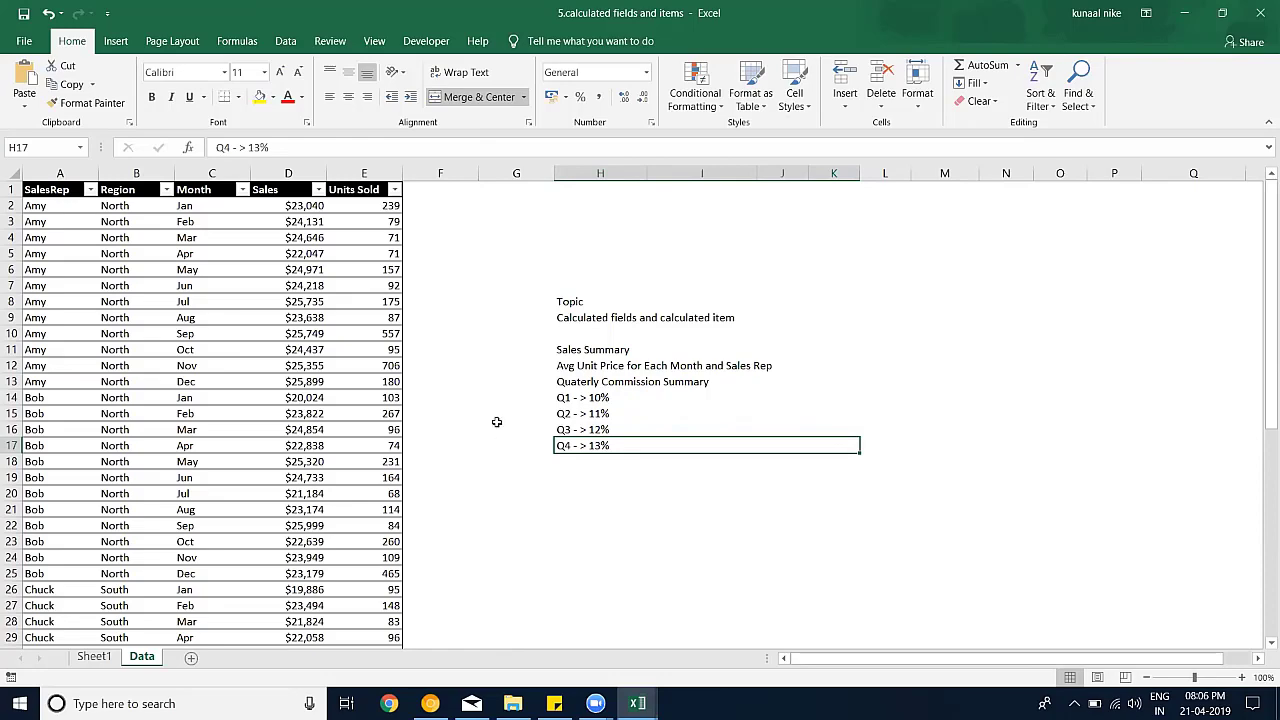
scroll(417, 409, "down", 14)
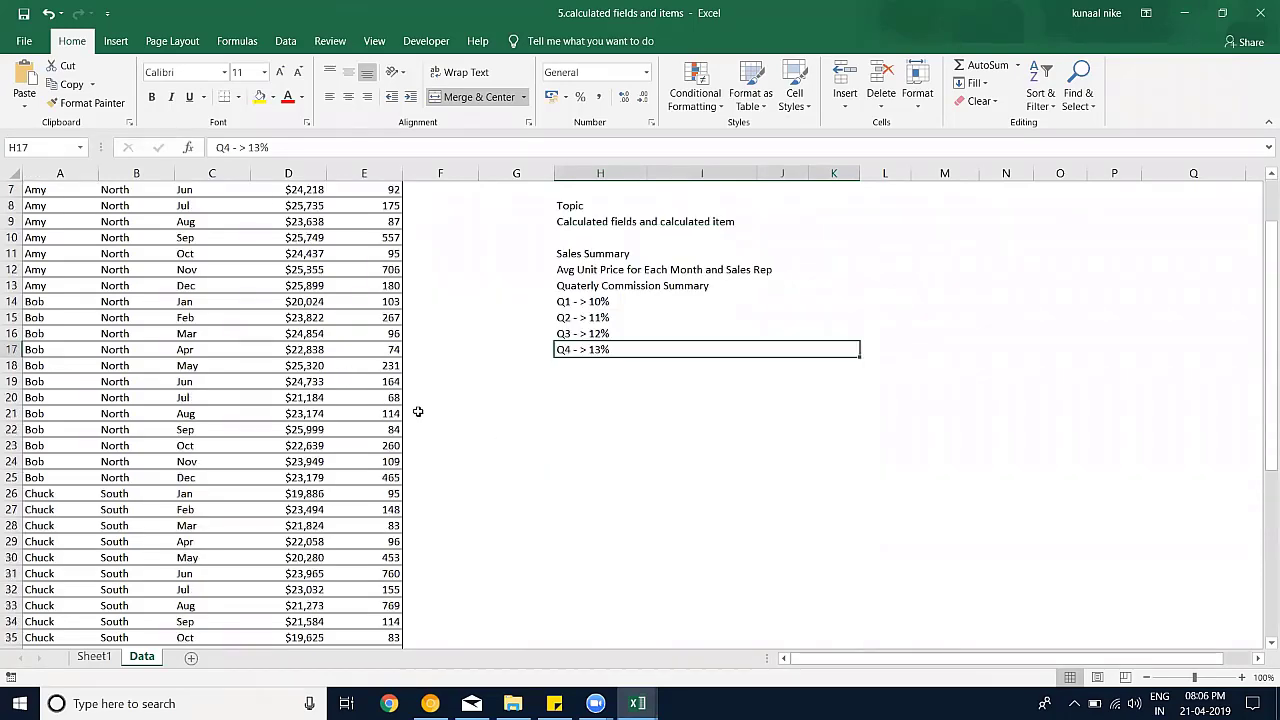
scroll(63, 470, "up", 3)
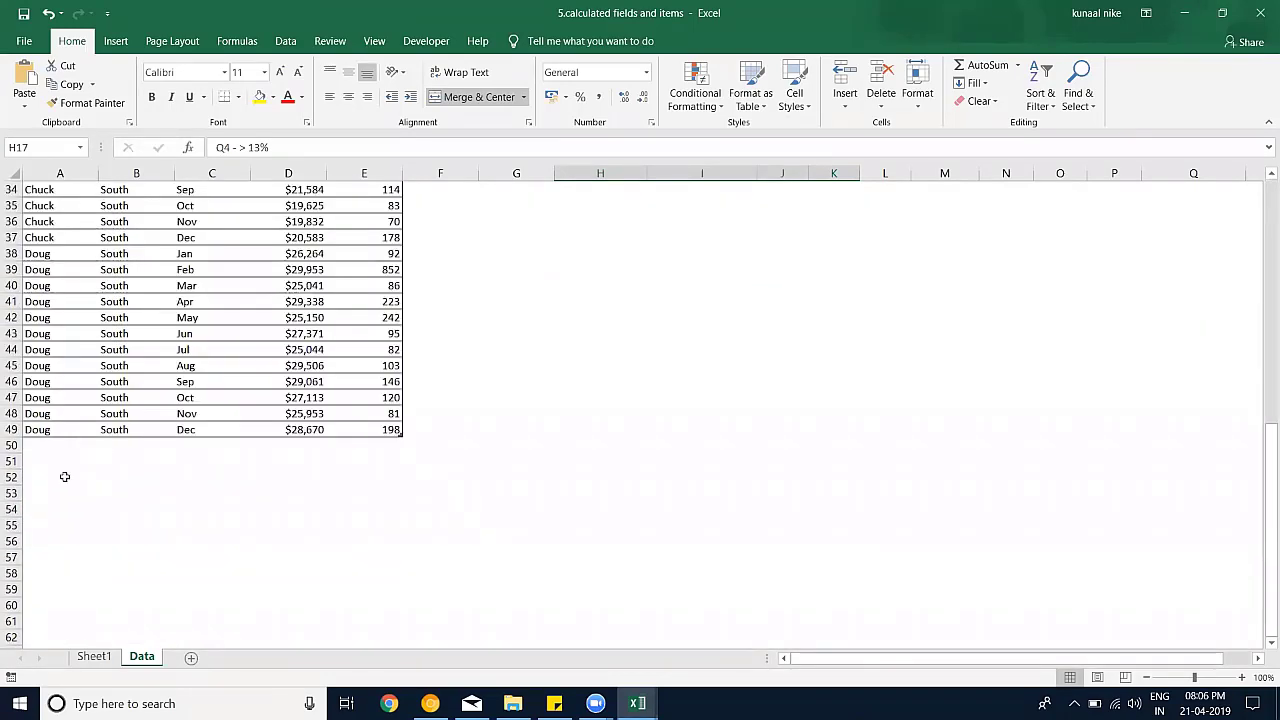
left_click(57, 476)
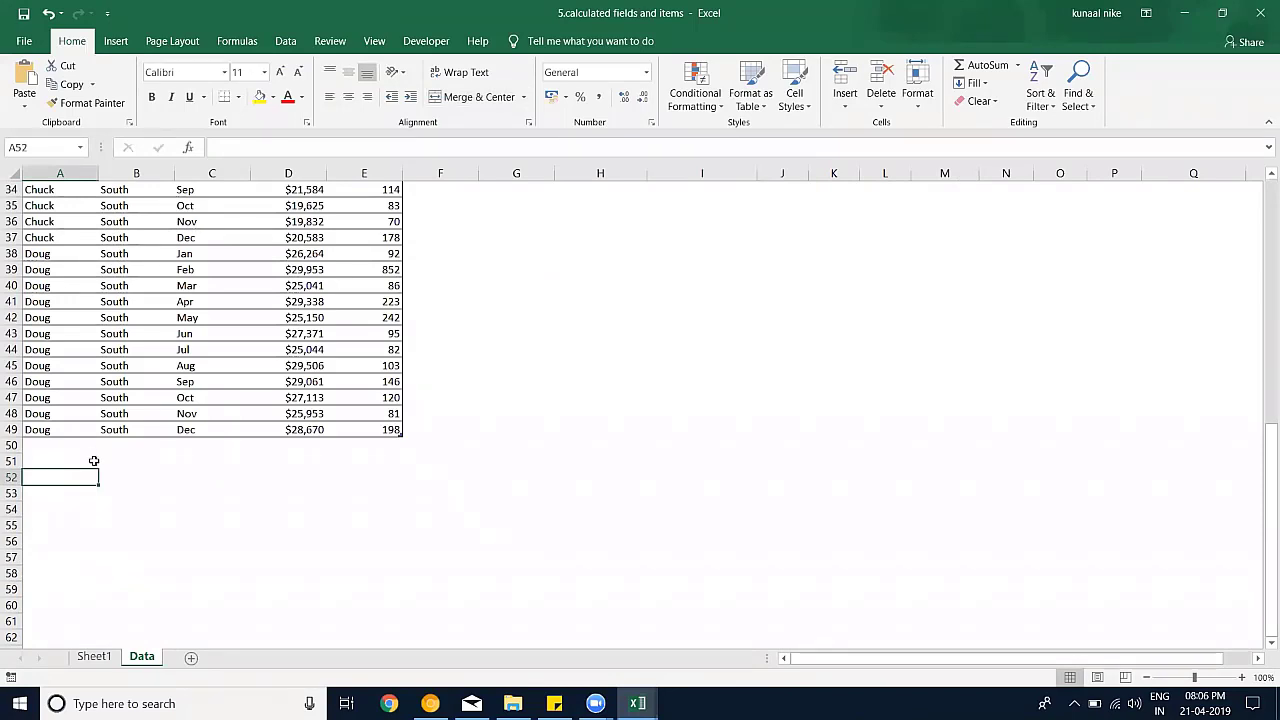
left_click(52, 425)
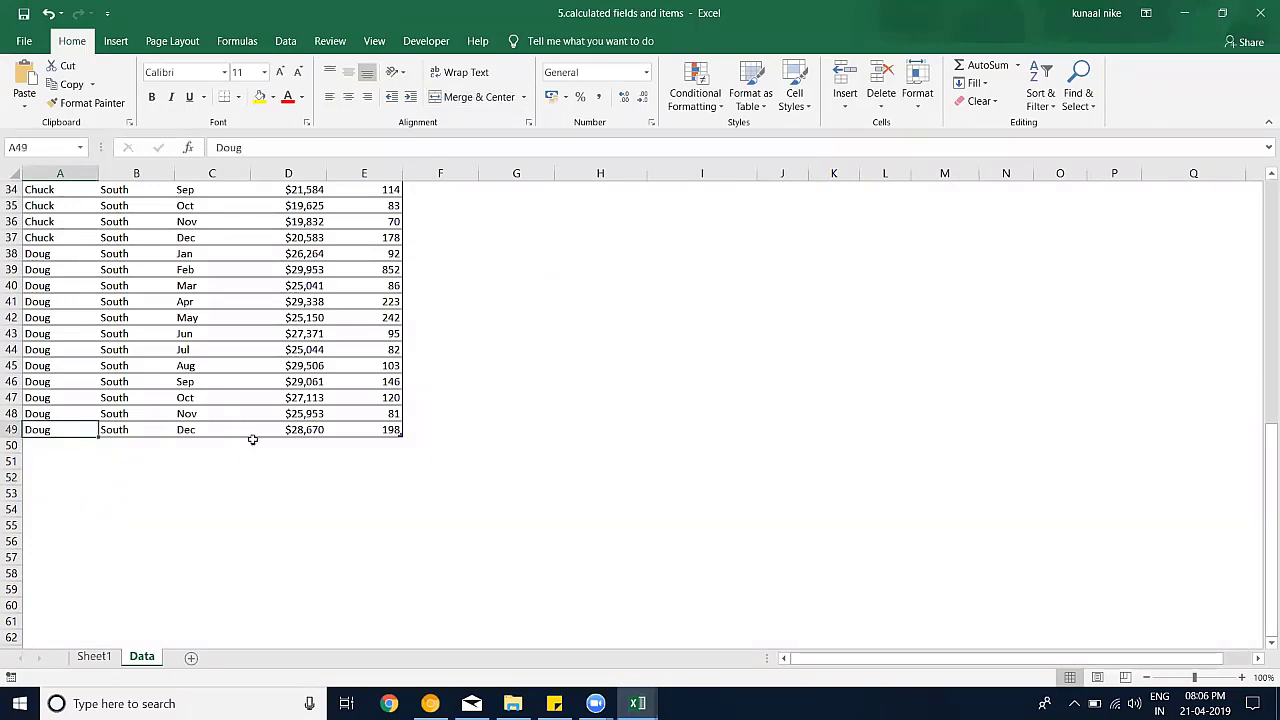
Copy Doug's December row A49:E49 to row 53 and change C53 to Q4.
left_click(369, 429, "shift")
key("ctrl+c")
left_click(42, 491)
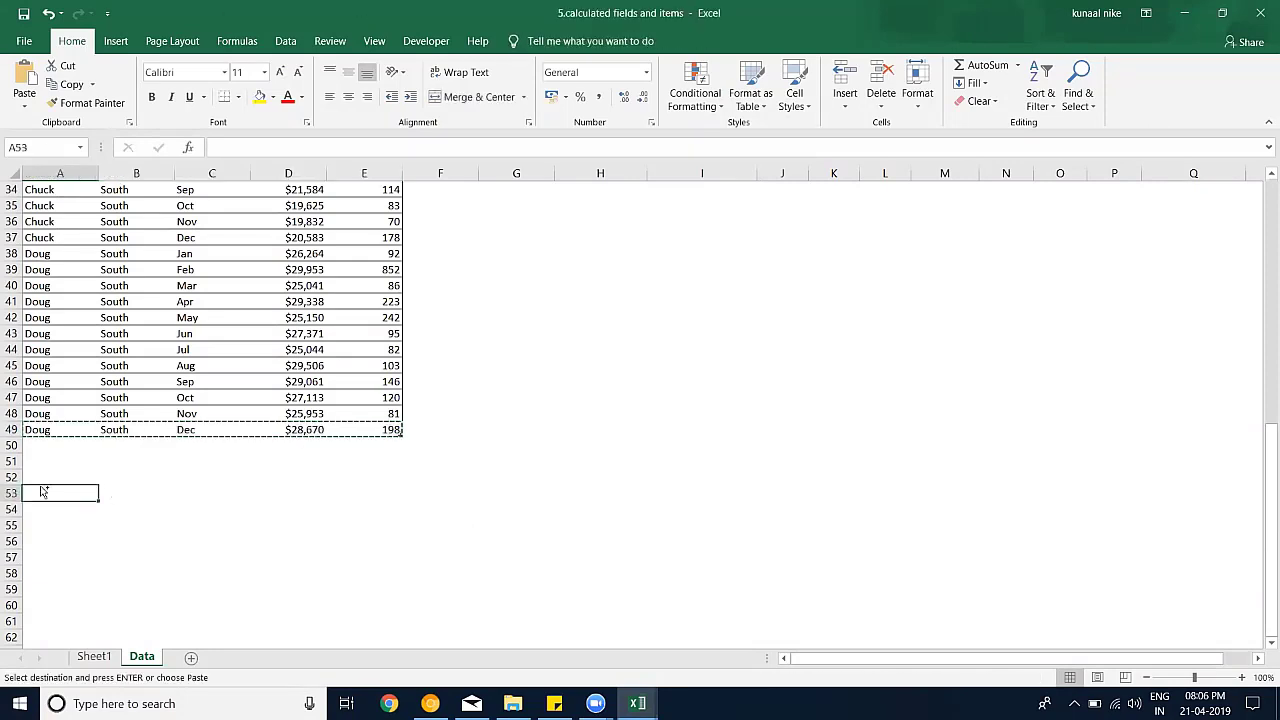
key("ctrl+v")
key("Return")
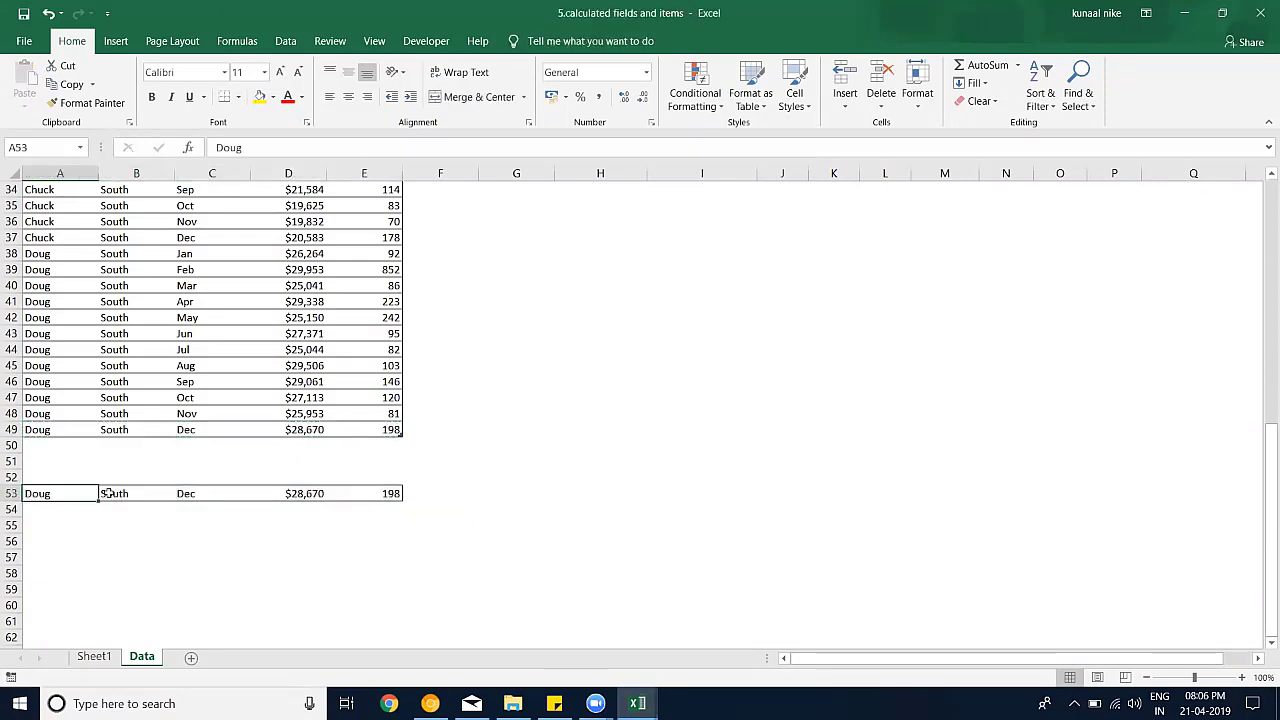
left_click(224, 494)
type("Q4")
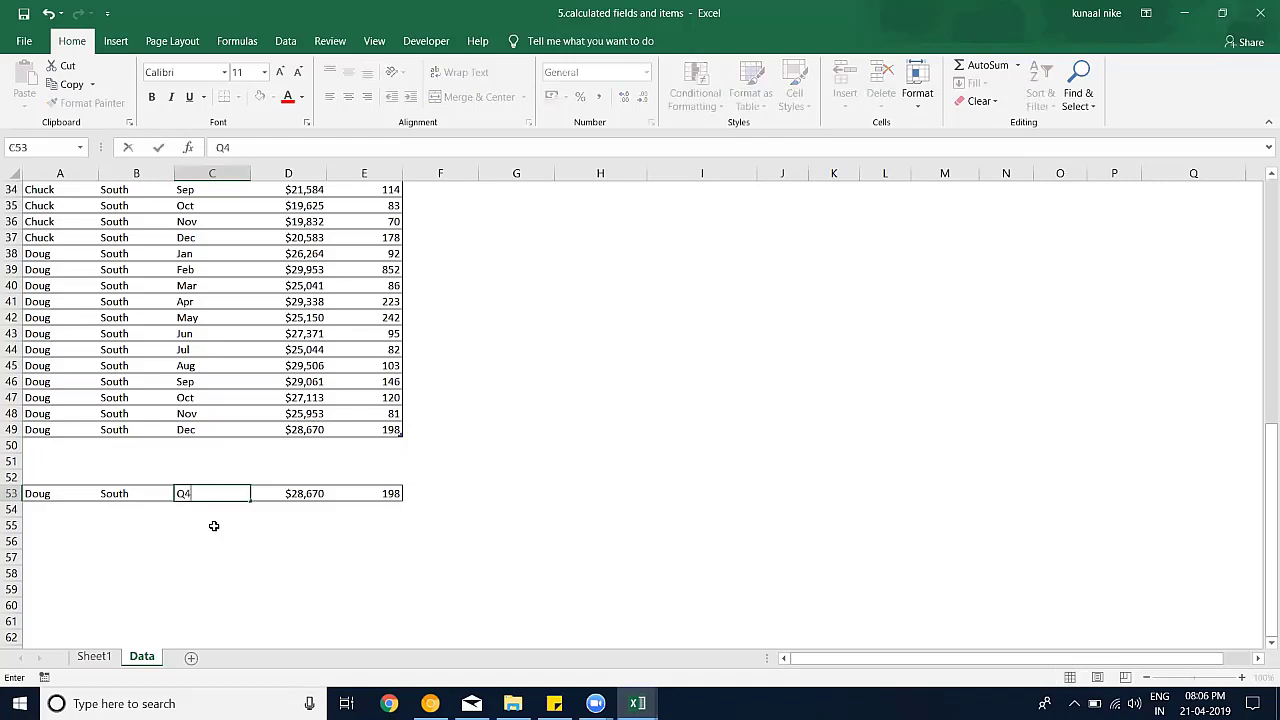
left_click(212, 544)
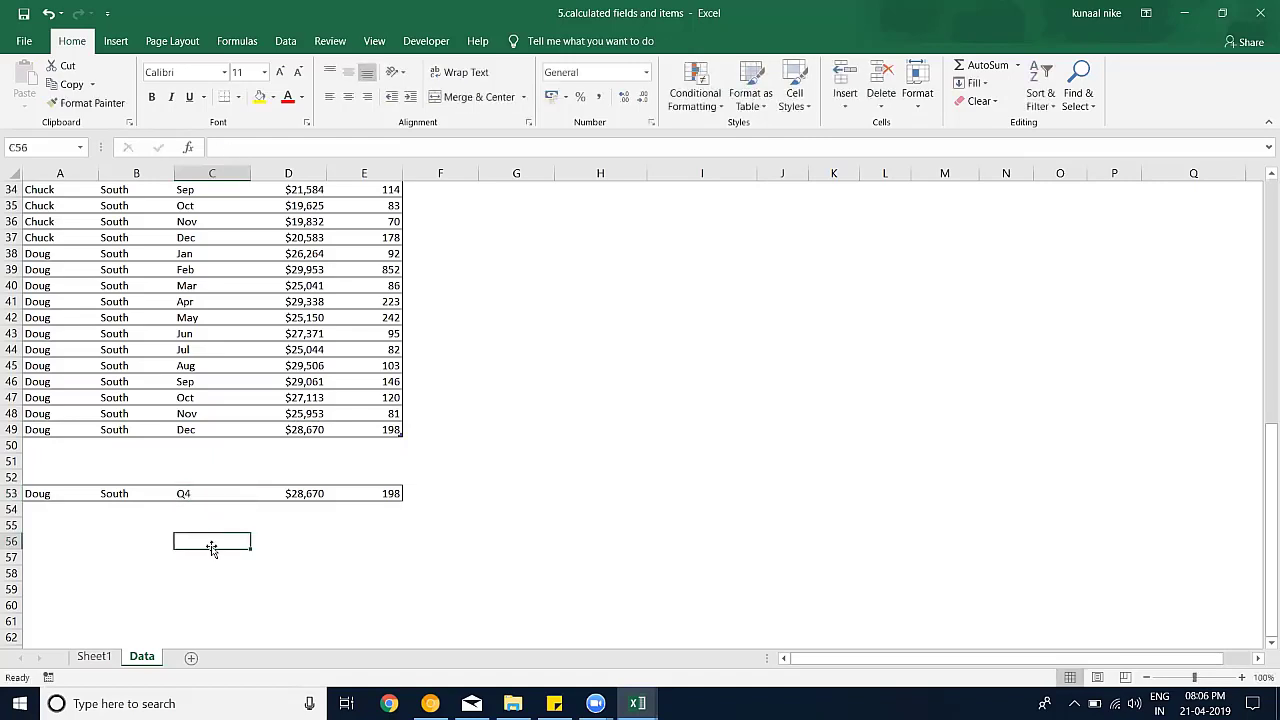
left_click(224, 496)
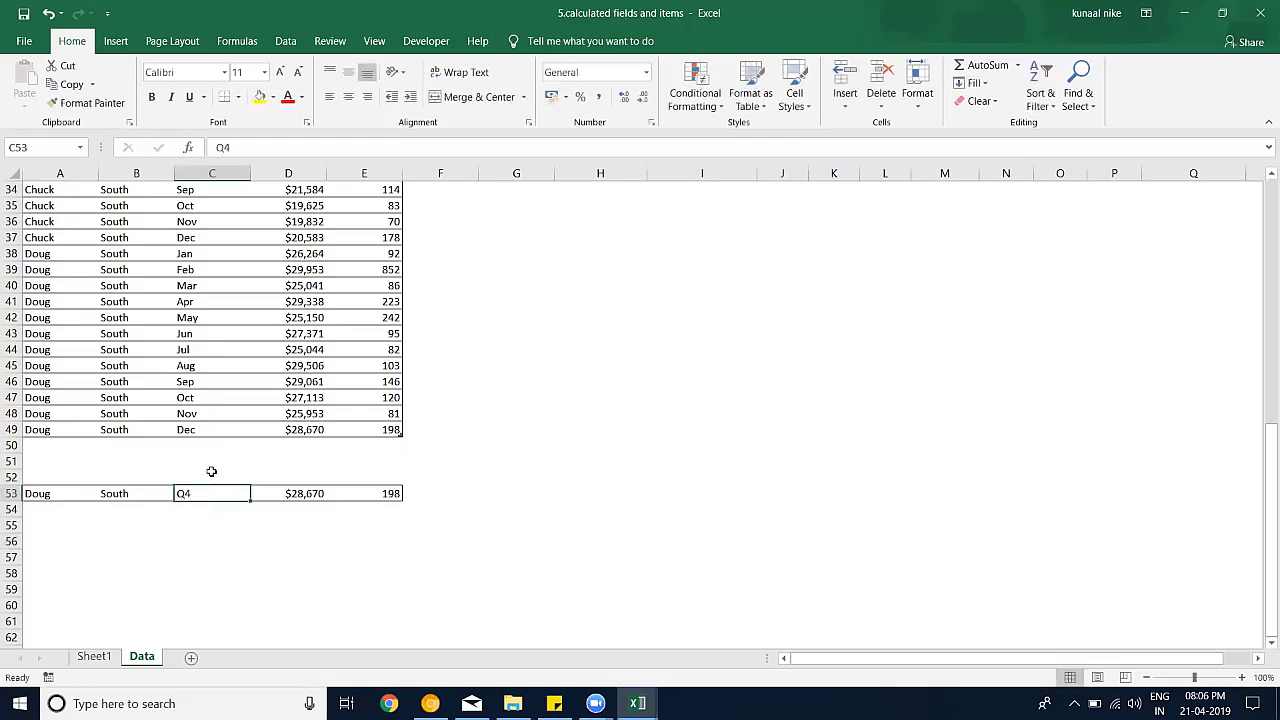
Enter =SUM(D47:D49) in D53 to total Doug's Q4 sales.
left_click(294, 491)
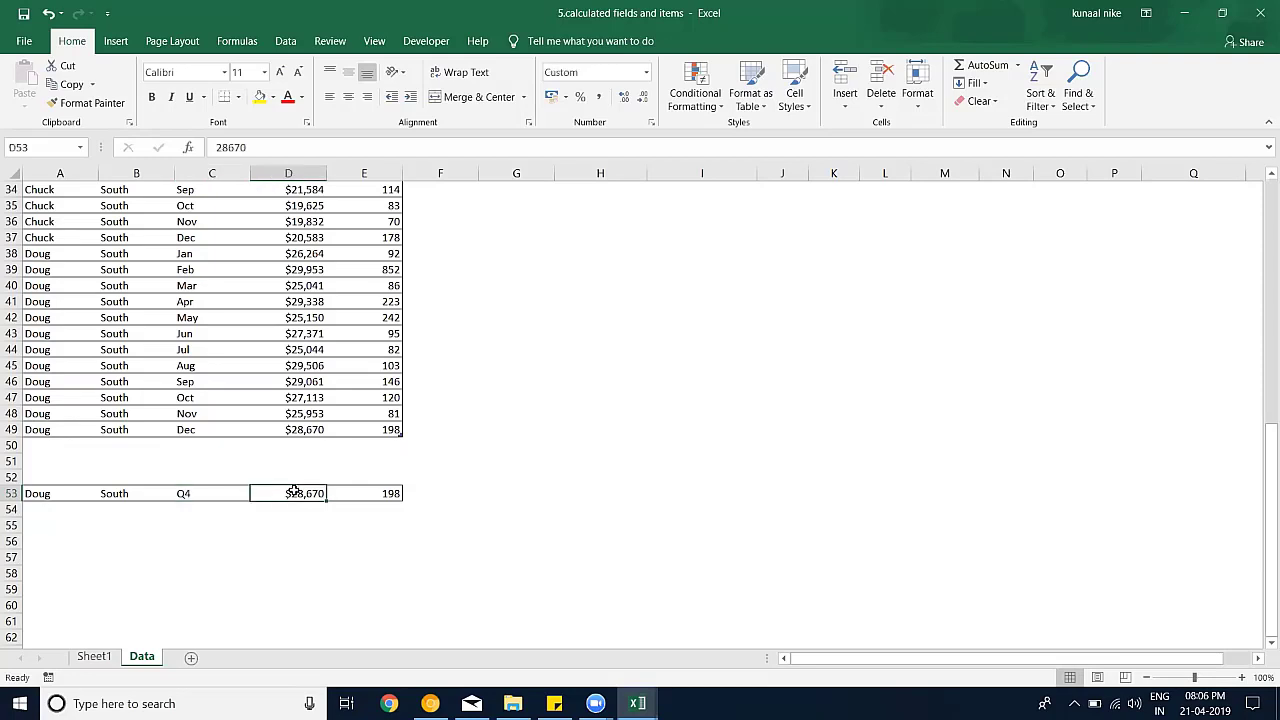
type("=")
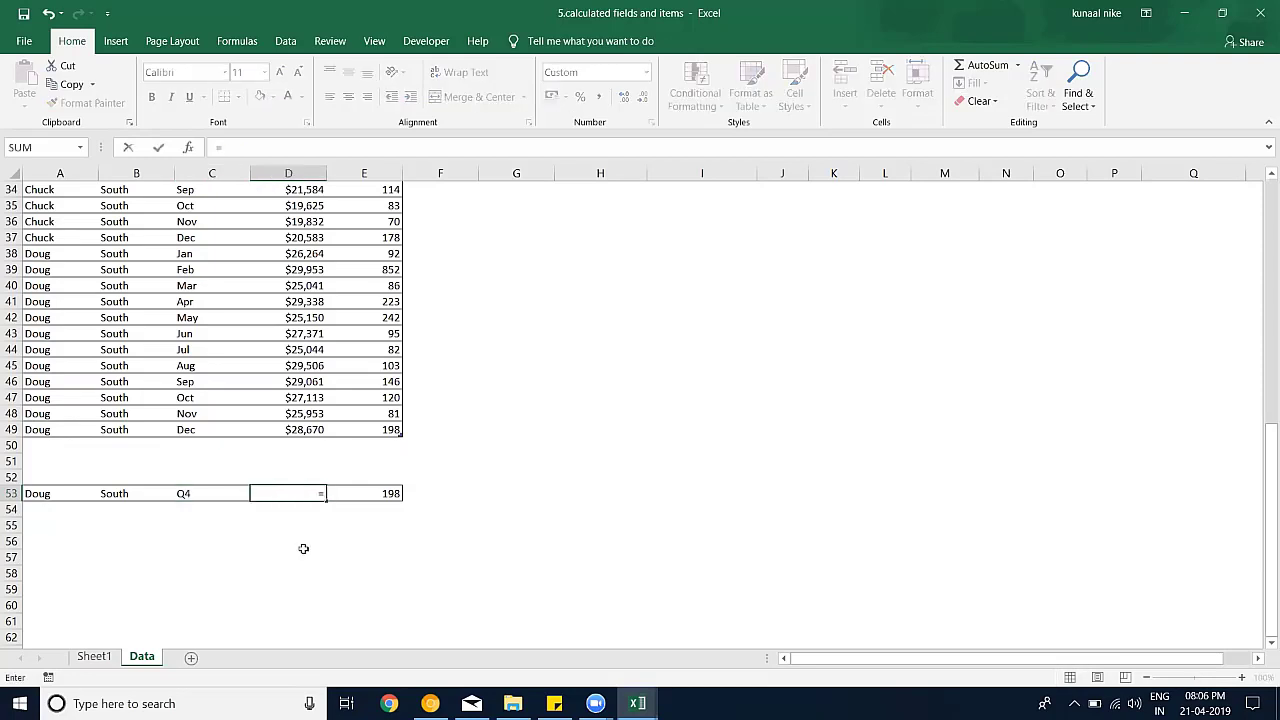
type("sum(")
key("Up")
key("Up")
key("Up")
key("Up")
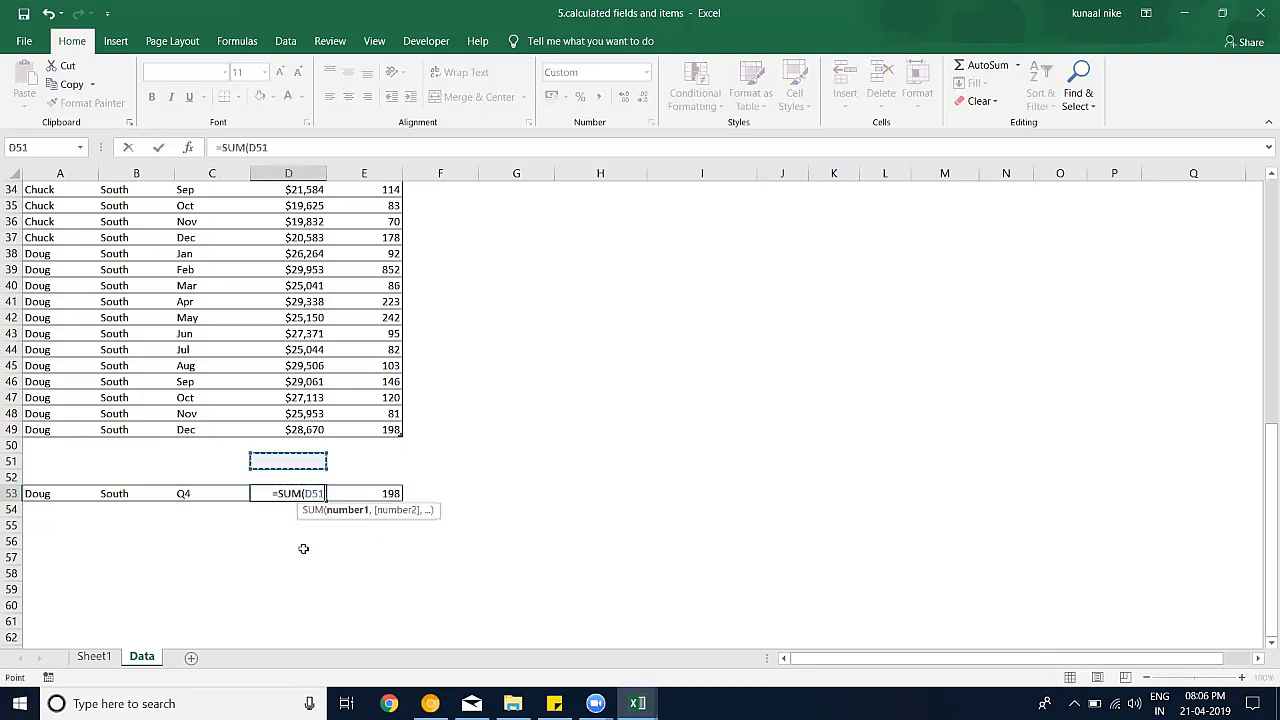
key("shift+Up")
key("shift+Up")
type(")")
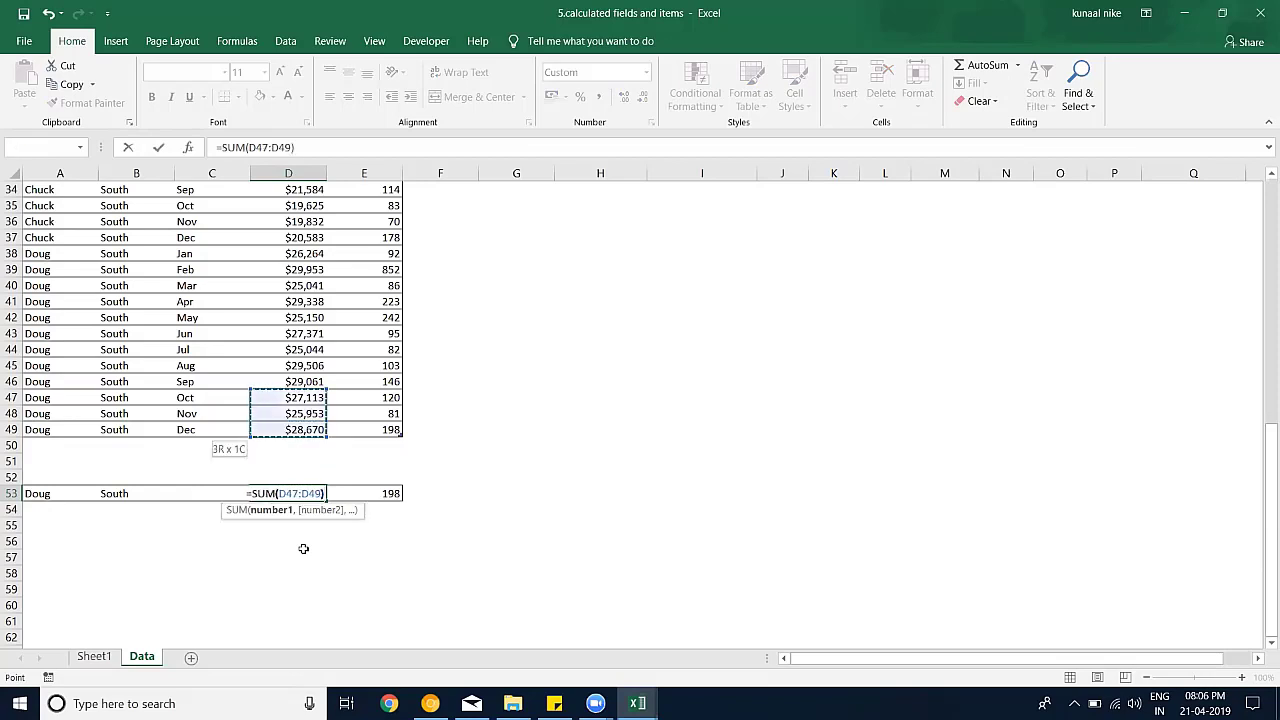
key("Return")
key("Up")
Enter =SUM(E47:E49) in E53 for 399 Q4 units.
key("Right")
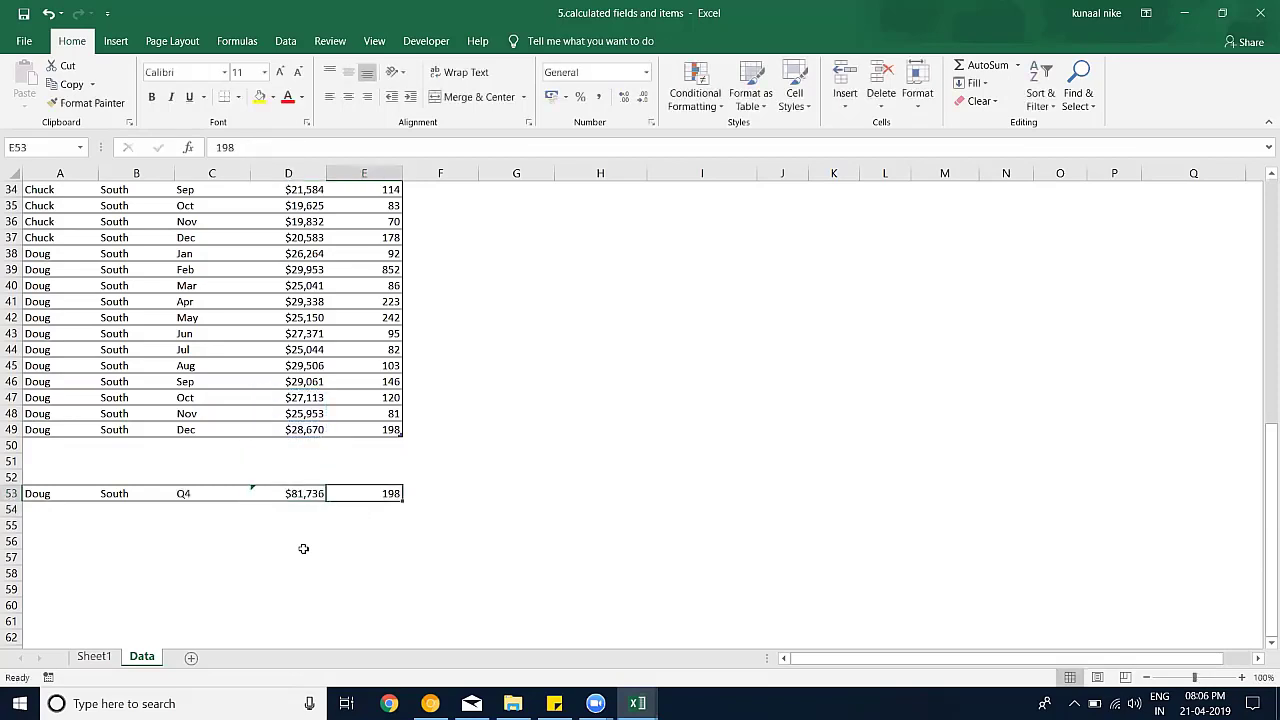
type("=sum(")
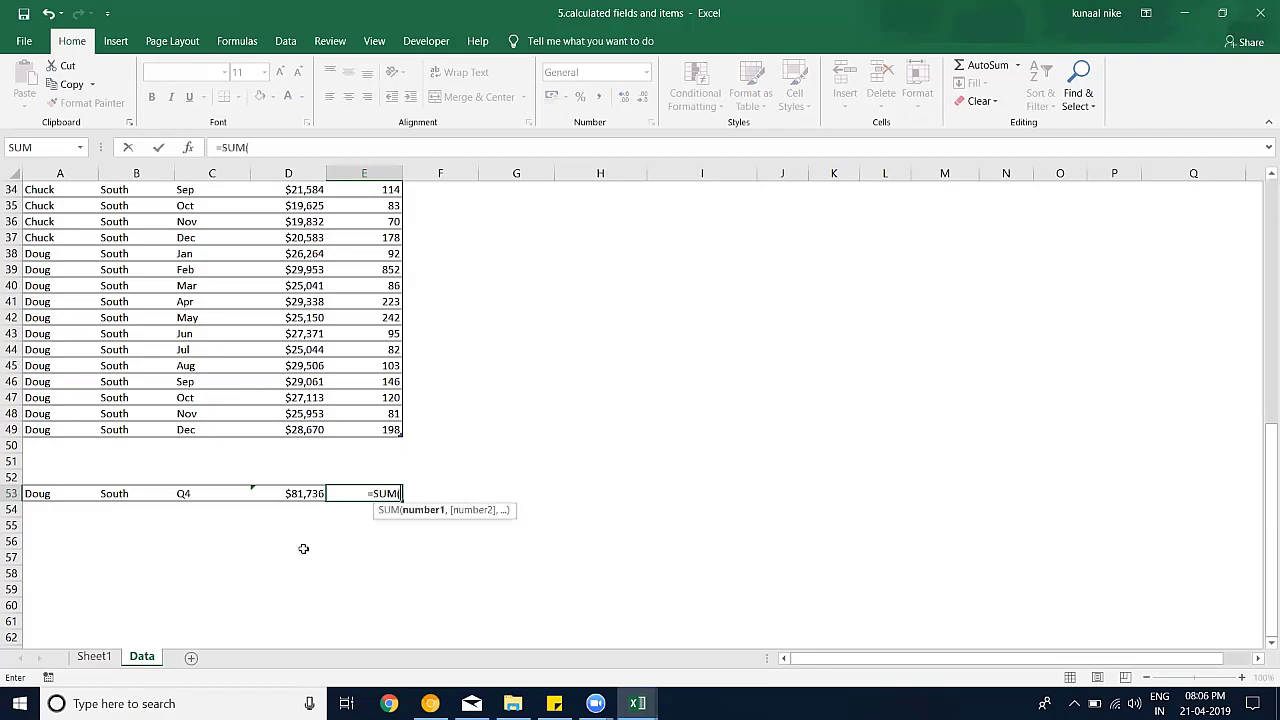
key("Up")
key("Up")
key("Up")
key("Up")
key("shift+Up")
key("shift+Up")
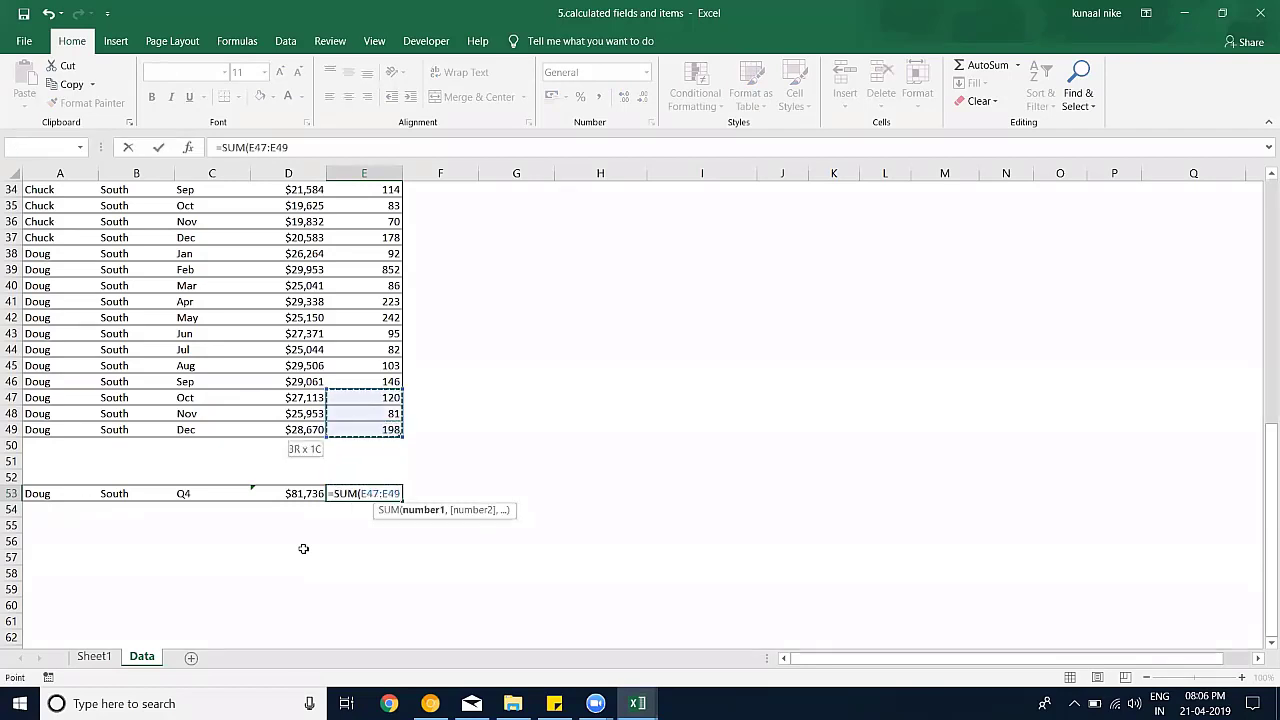
type(")")
key("Return")
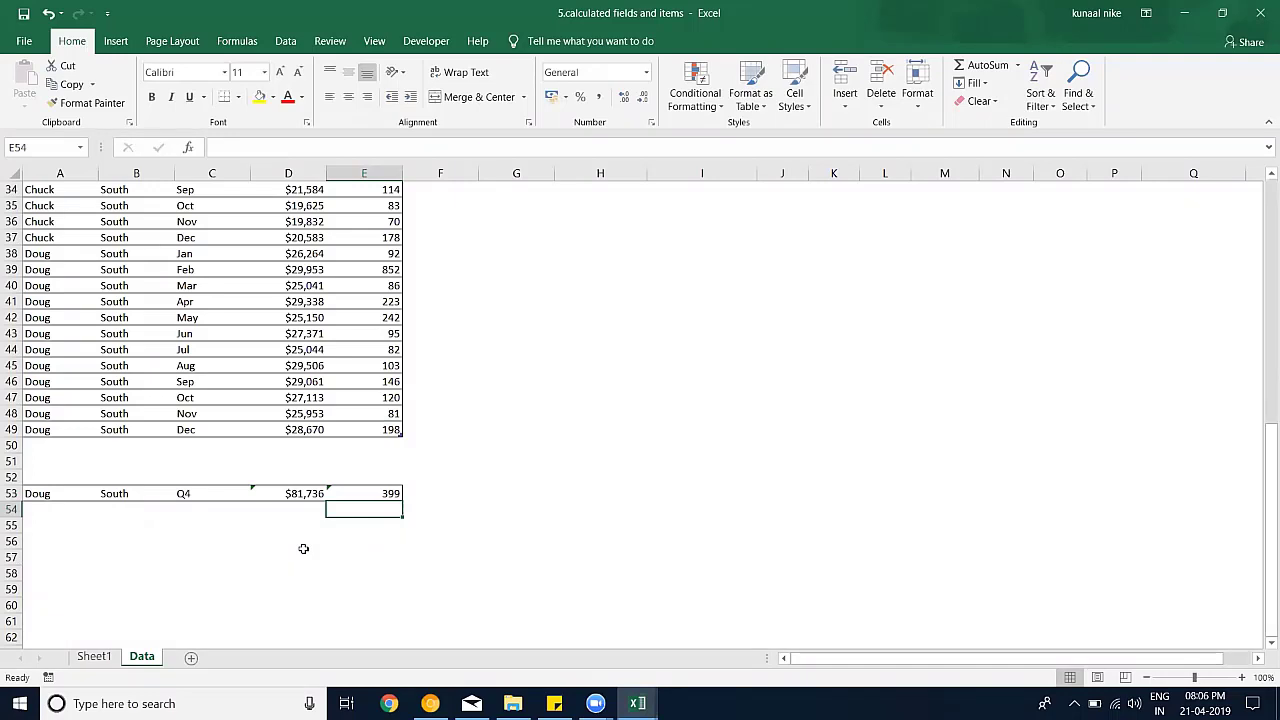
Multiply the D53 sum by 13% for a $10,626 Q4 commission.
key("Up")
key("Left")
key("F2")
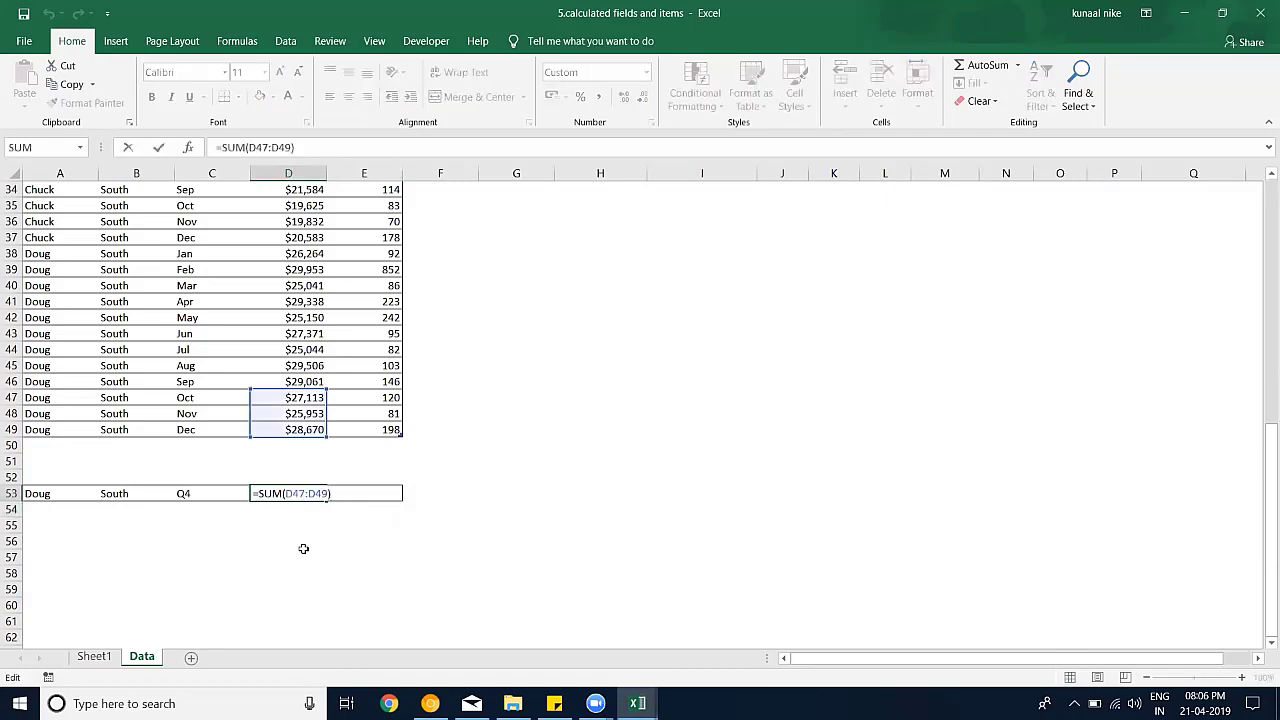
type("*13%")
key("Return")
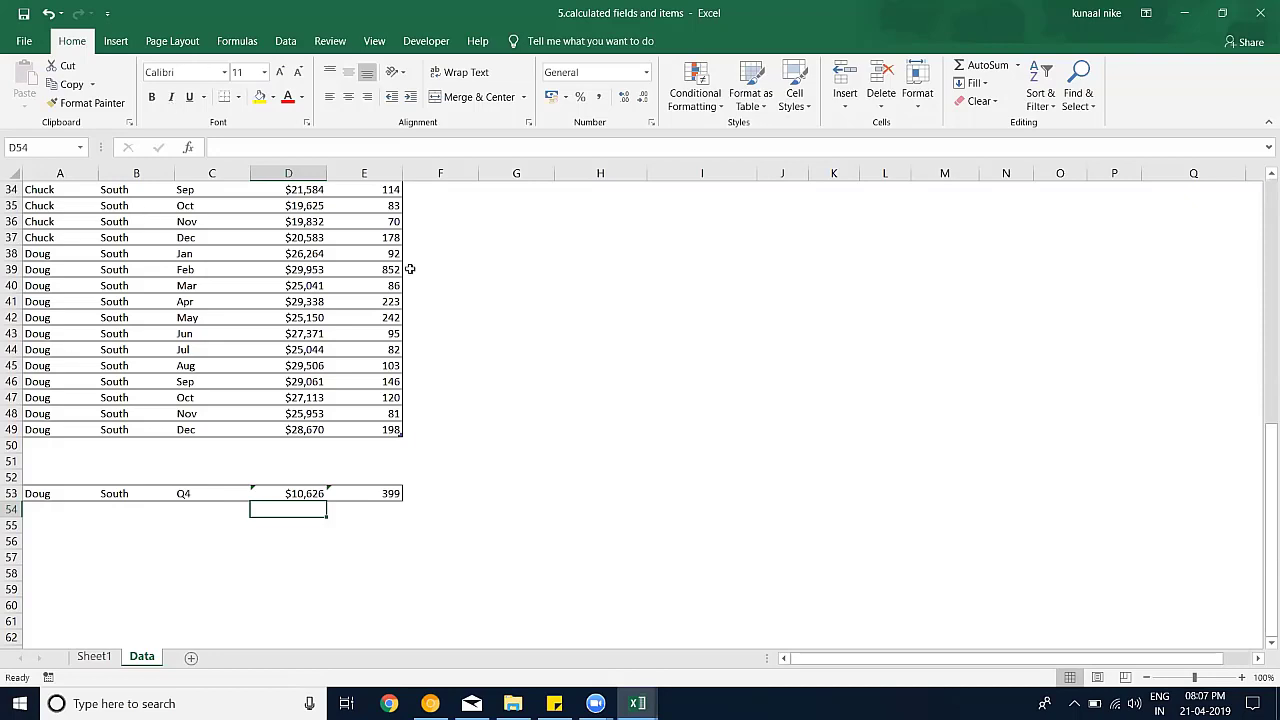
Return to the Sheet1 pivot table and browse its Analyze calculation options.
left_click(95, 656)
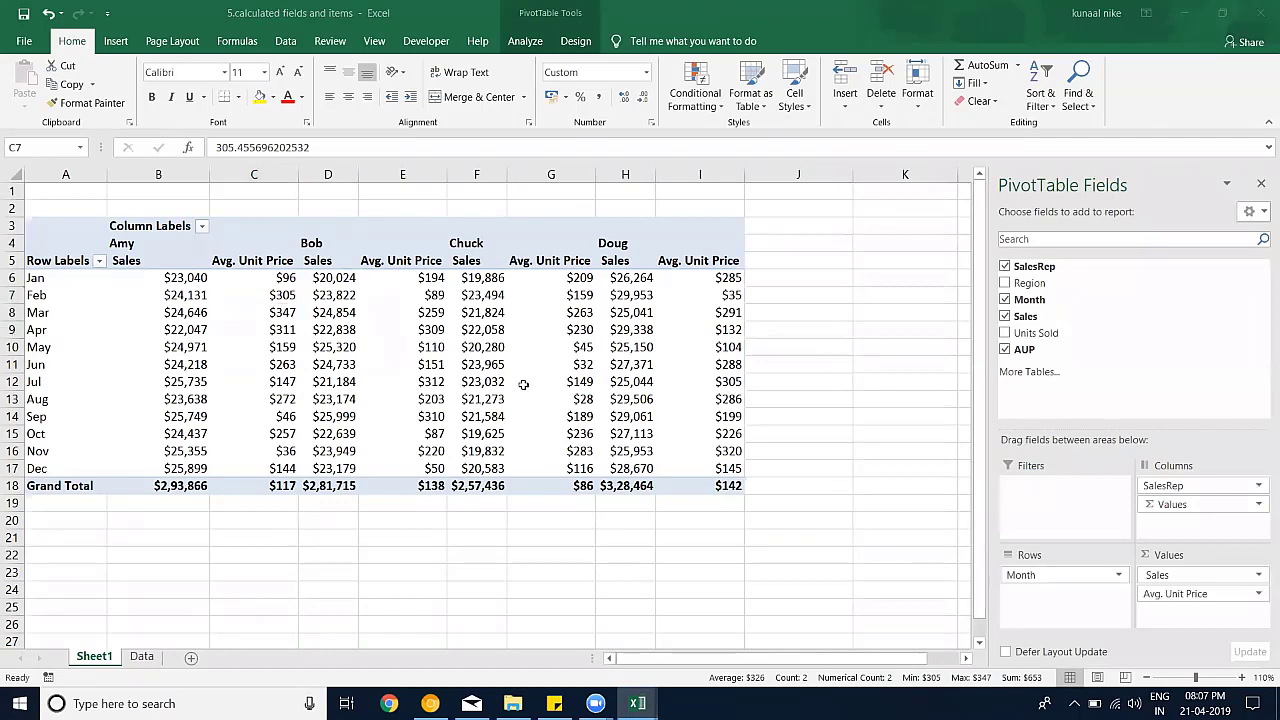
left_click(450, 363)
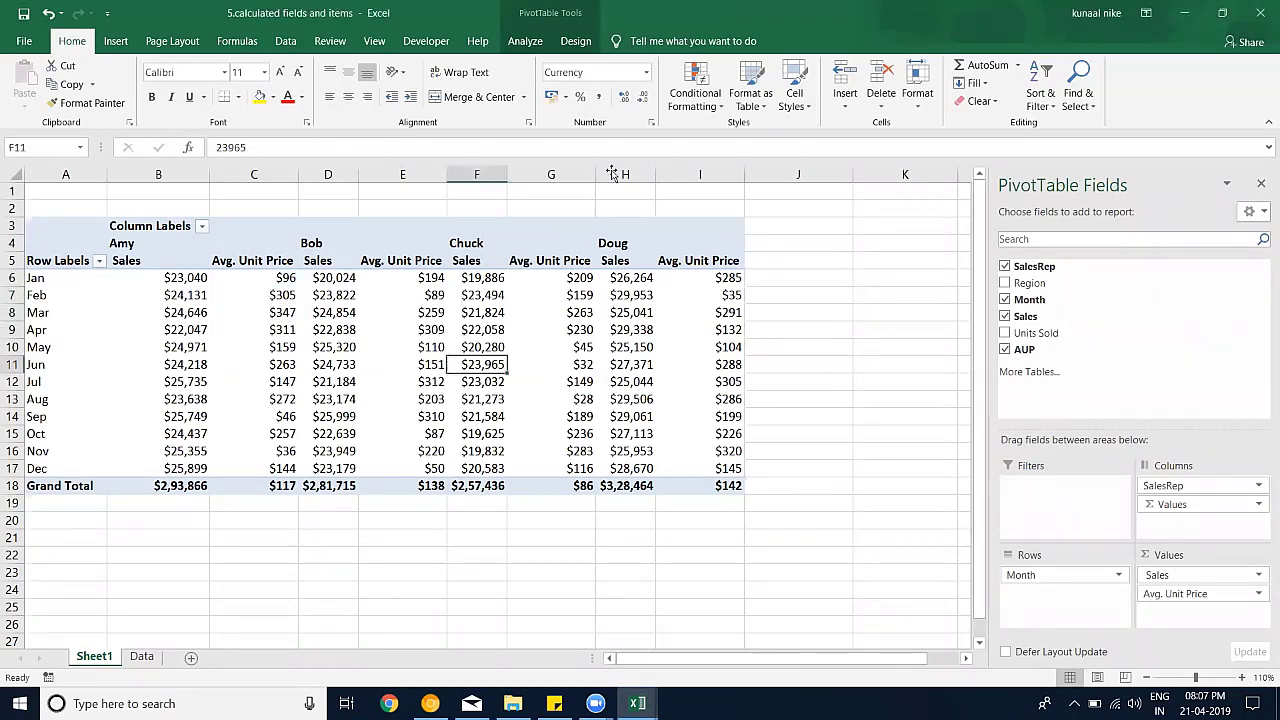
left_click(524, 41)
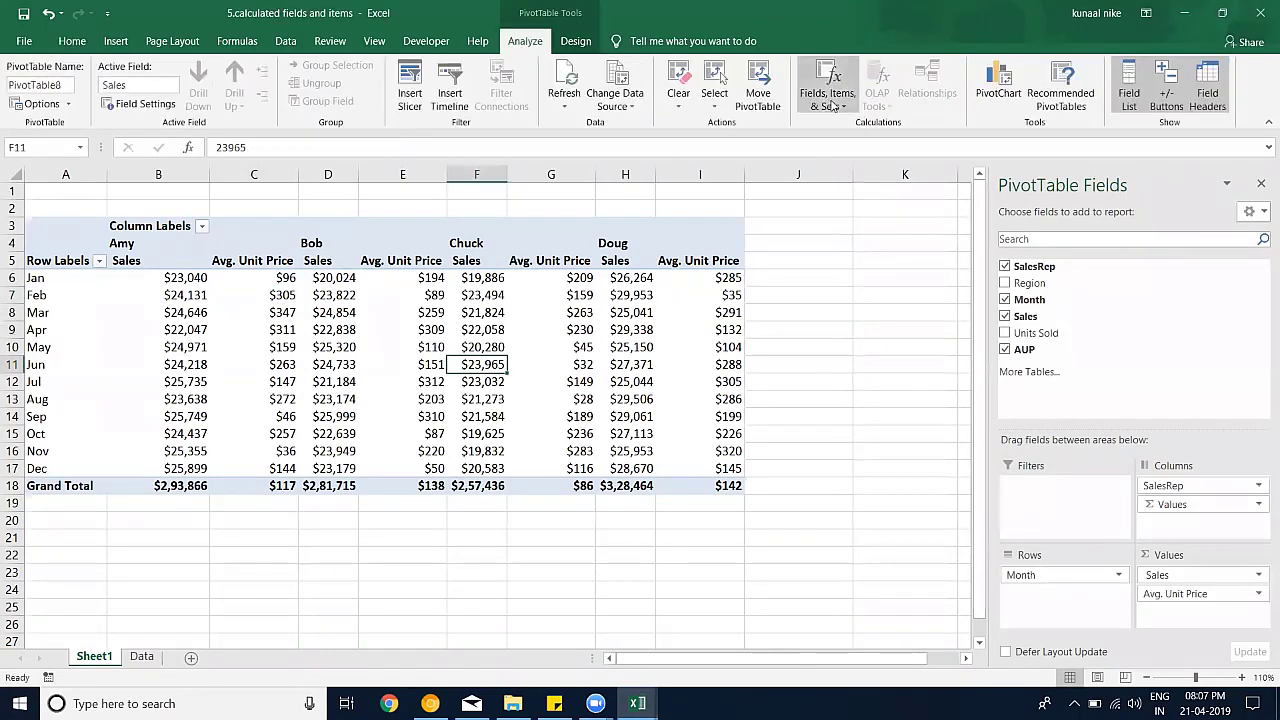
left_click(830, 100)
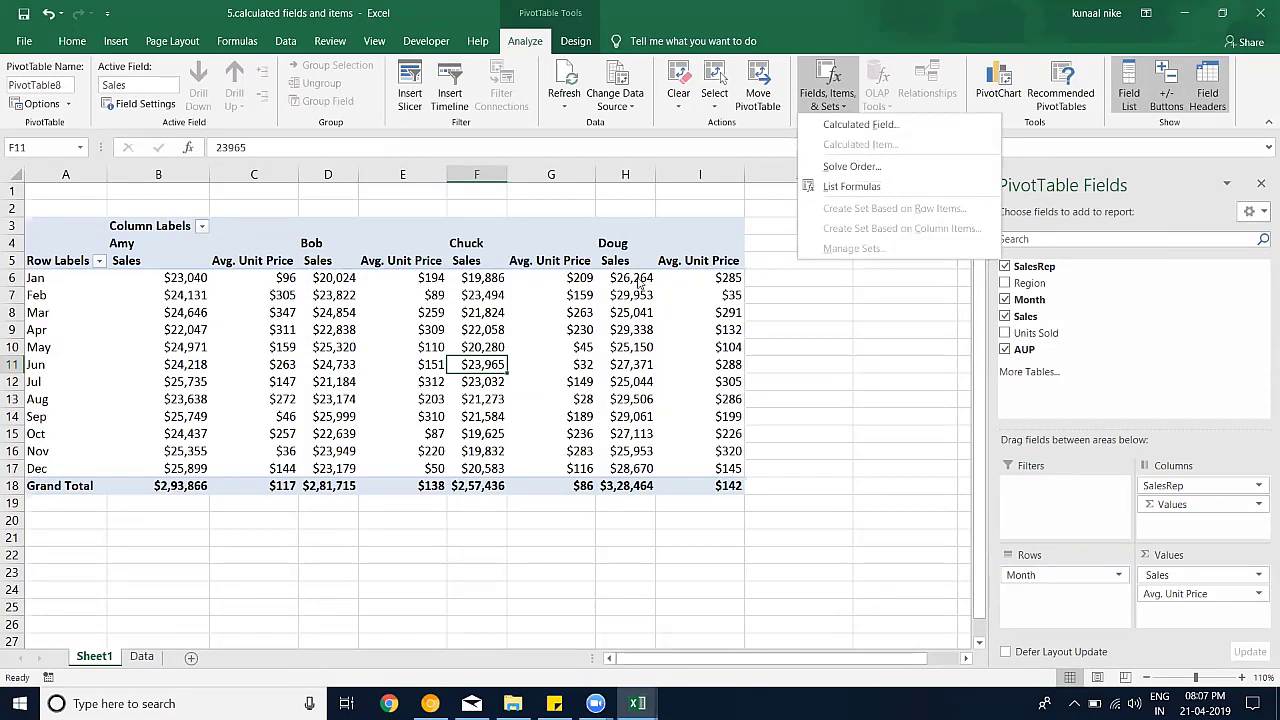
left_click(314, 330)
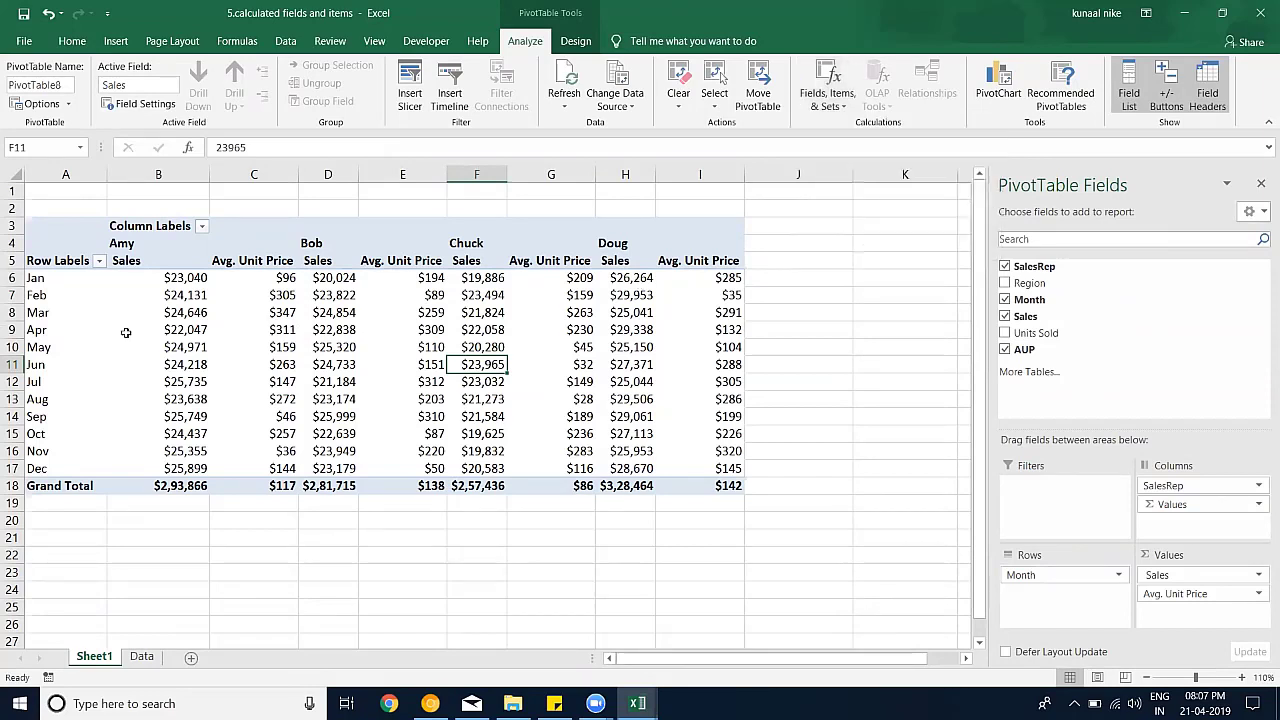
left_click(50, 349)
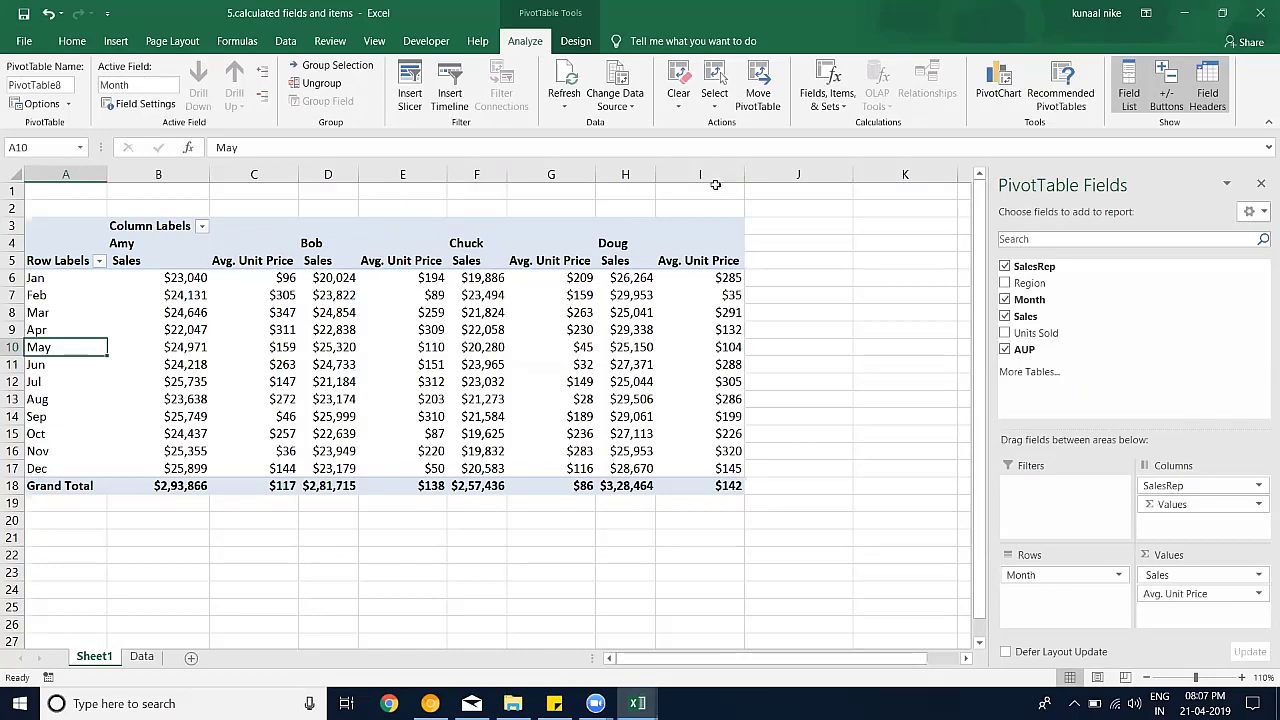
Check the Sales and Units Sold columns on the Data sheet, then return to the pivot.
left_click(141, 656)
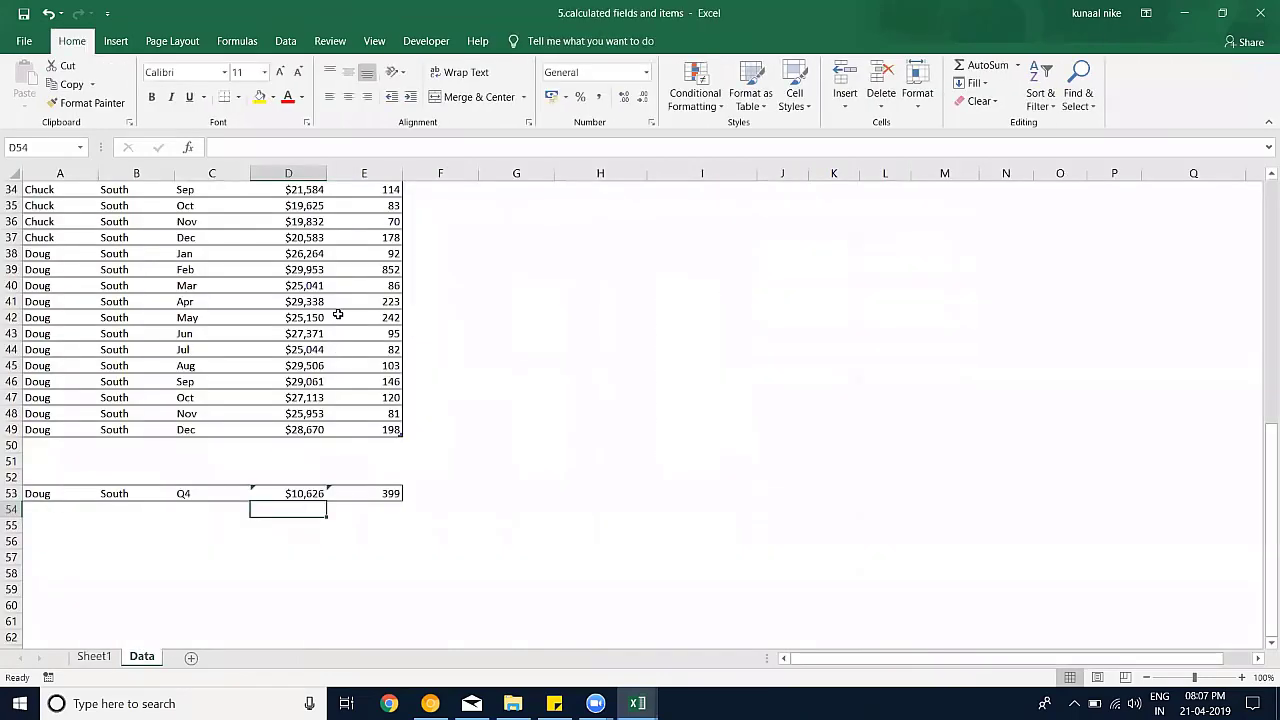
left_click_drag(300, 173, 346, 192)
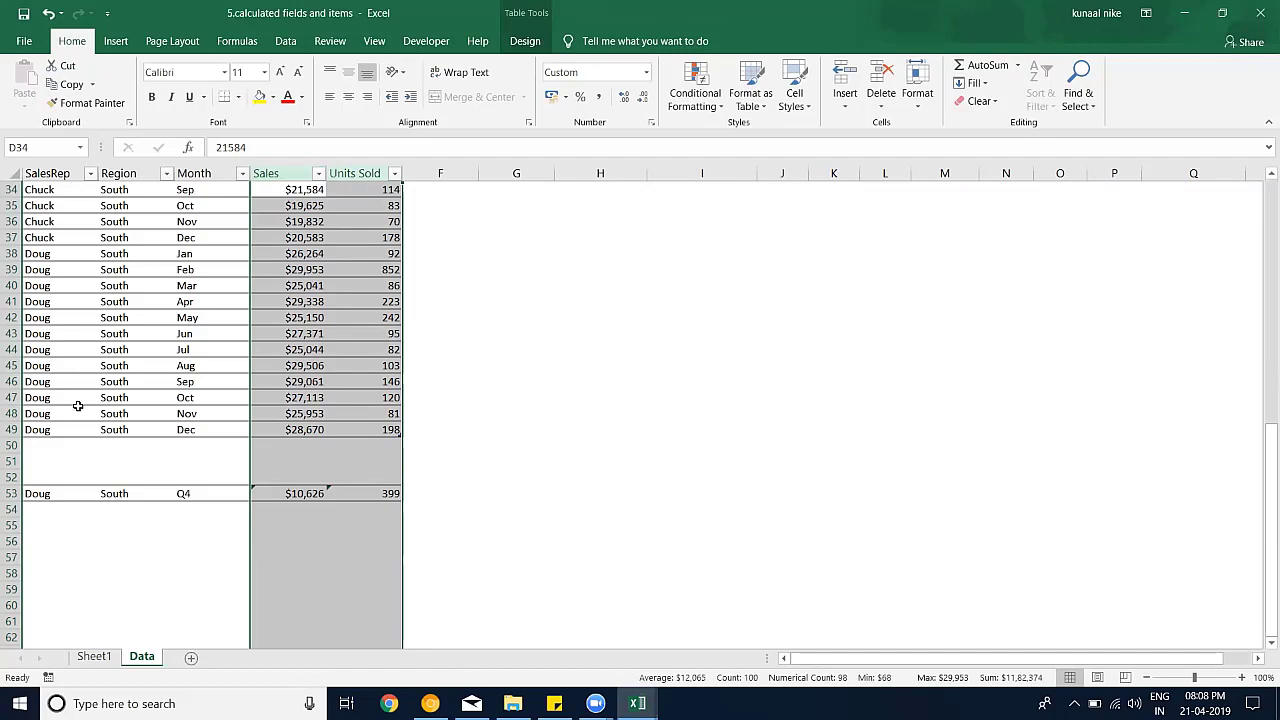
left_click(111, 660)
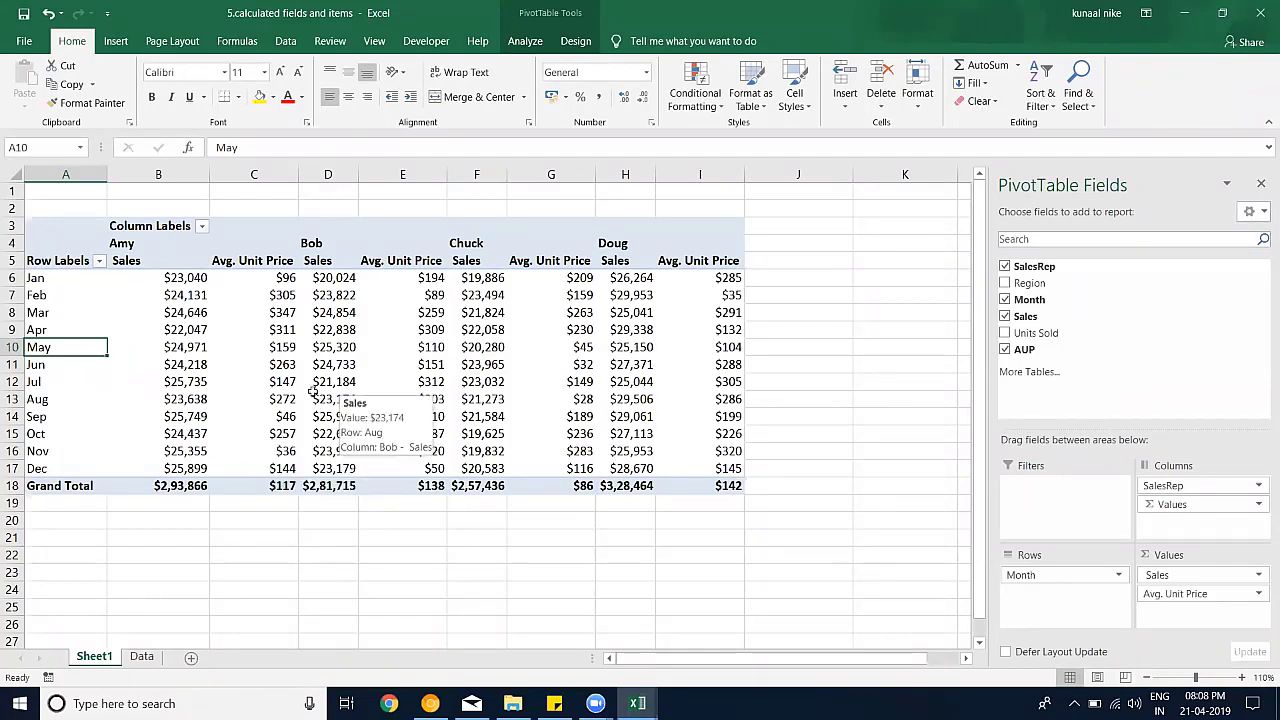
left_click(363, 349)
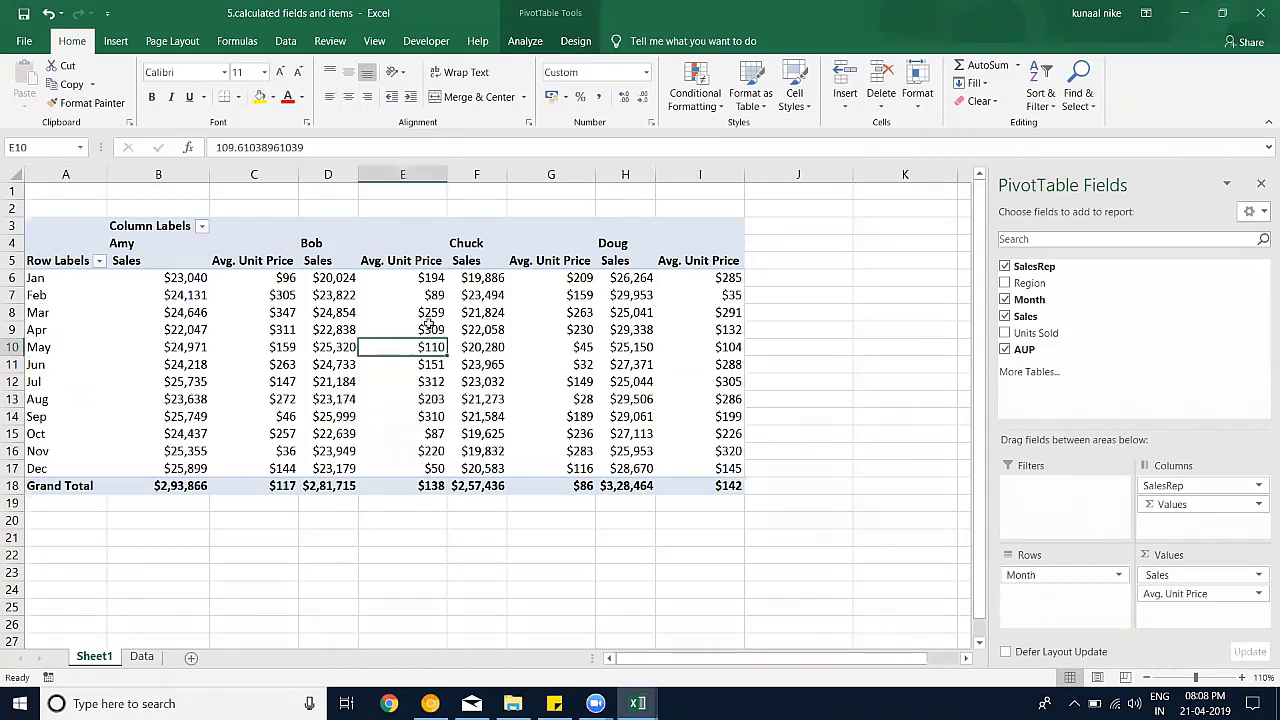
Select the Apr month label and start a new Calculated Item for Month.
left_click(524, 41)
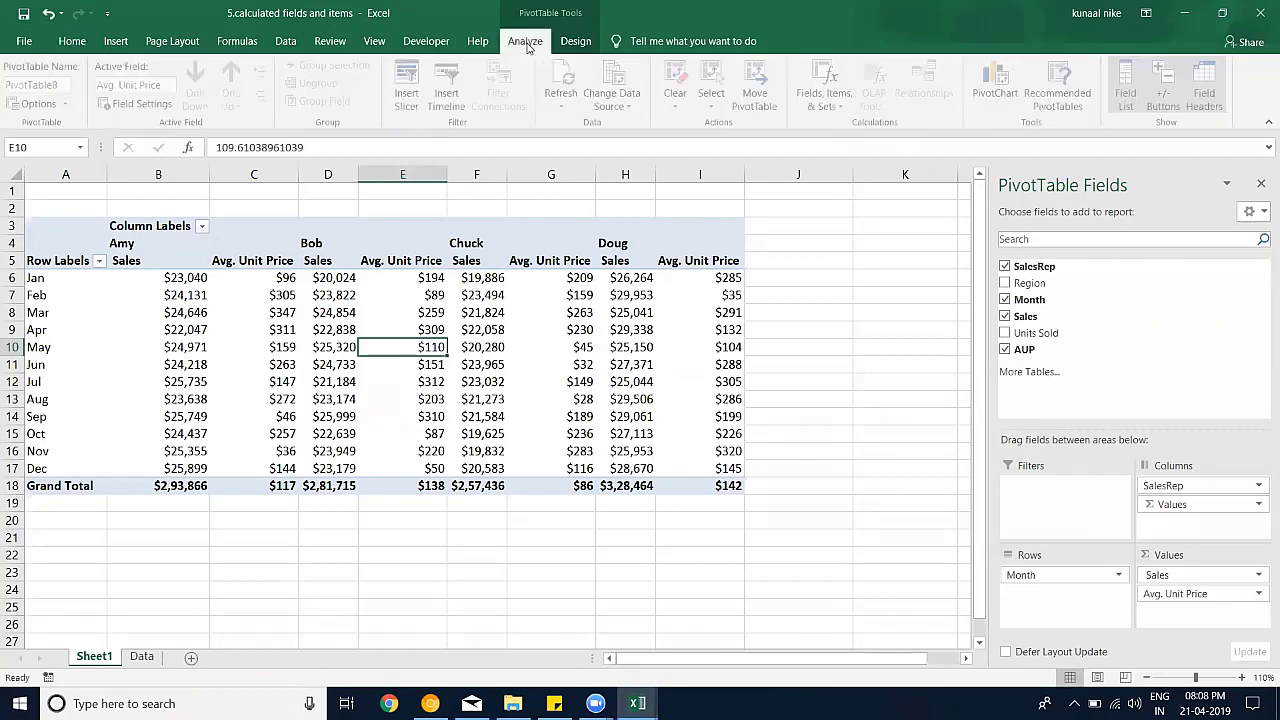
left_click(820, 98)
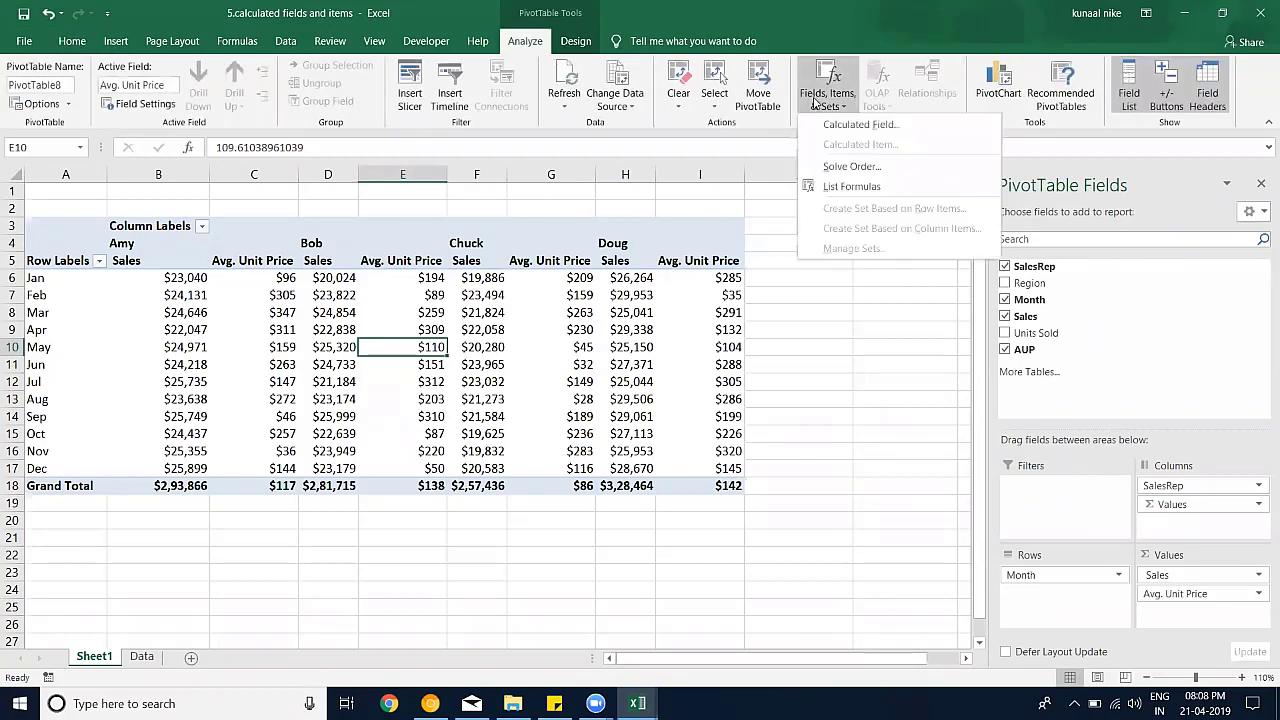
left_click(55, 331)
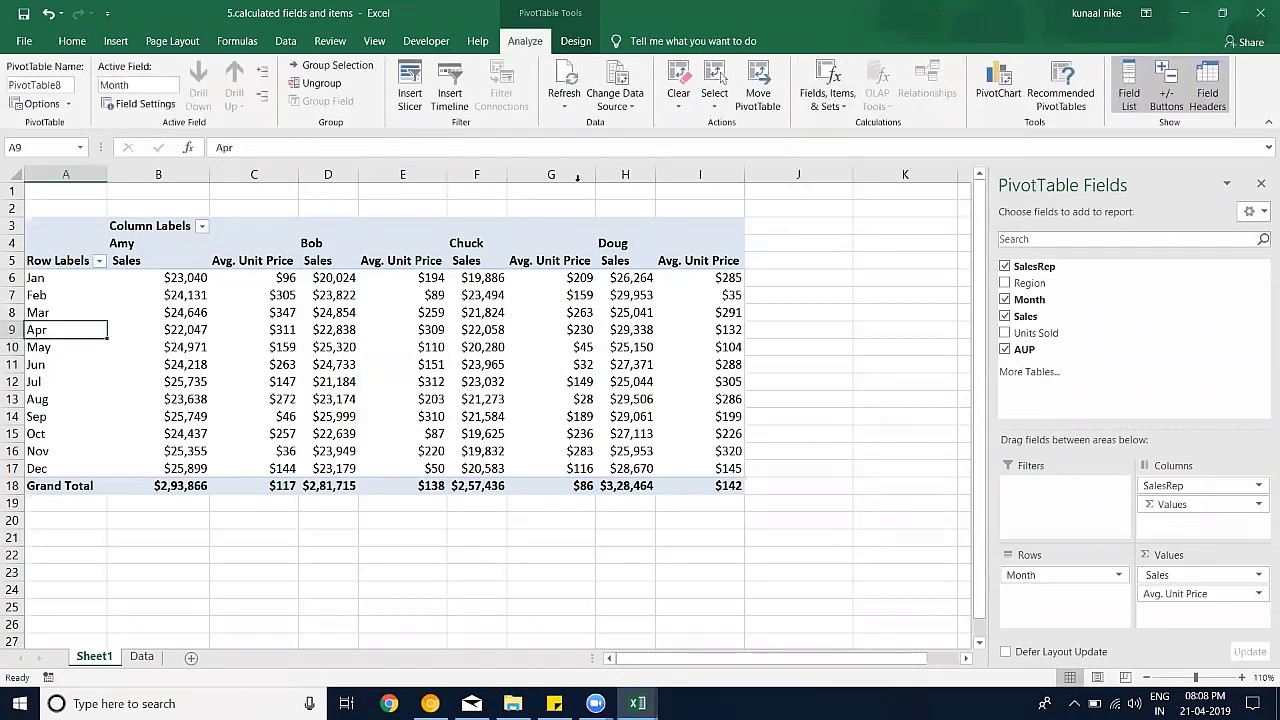
left_click(834, 85)
left_click(862, 143)
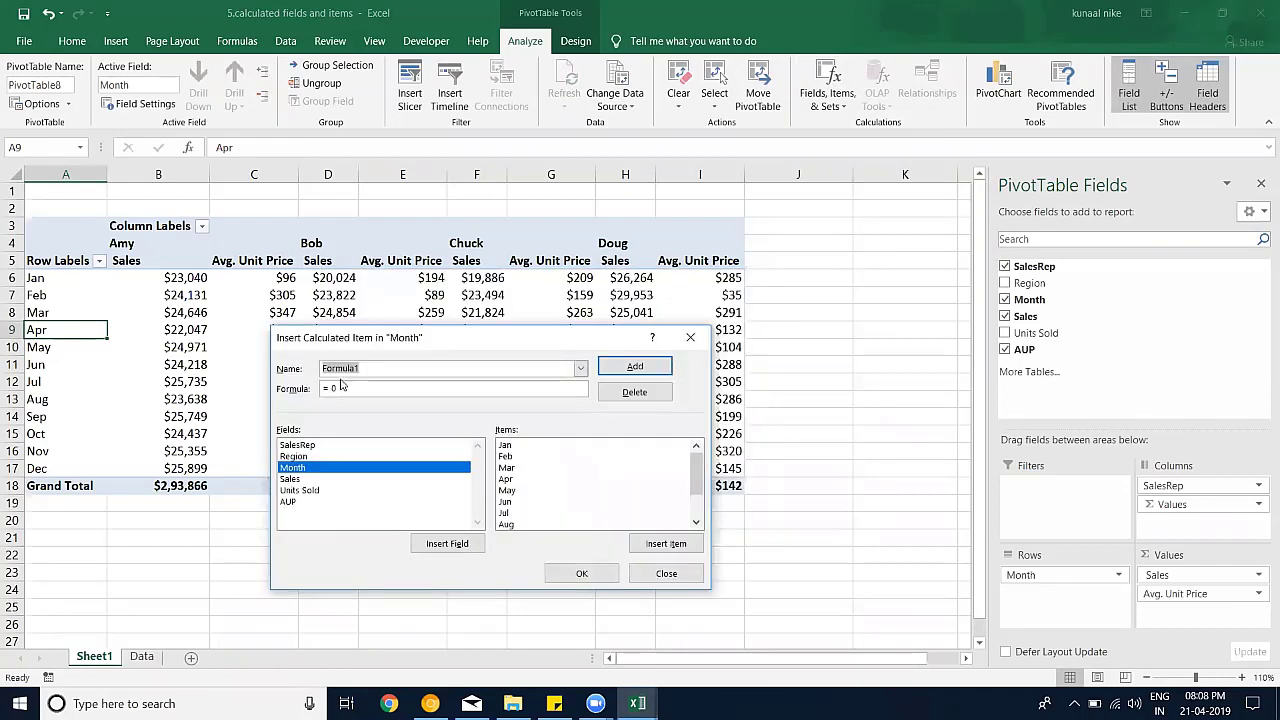
Rename Formula1 to Q1 and insert Jan into its formula.
left_click(362, 370)
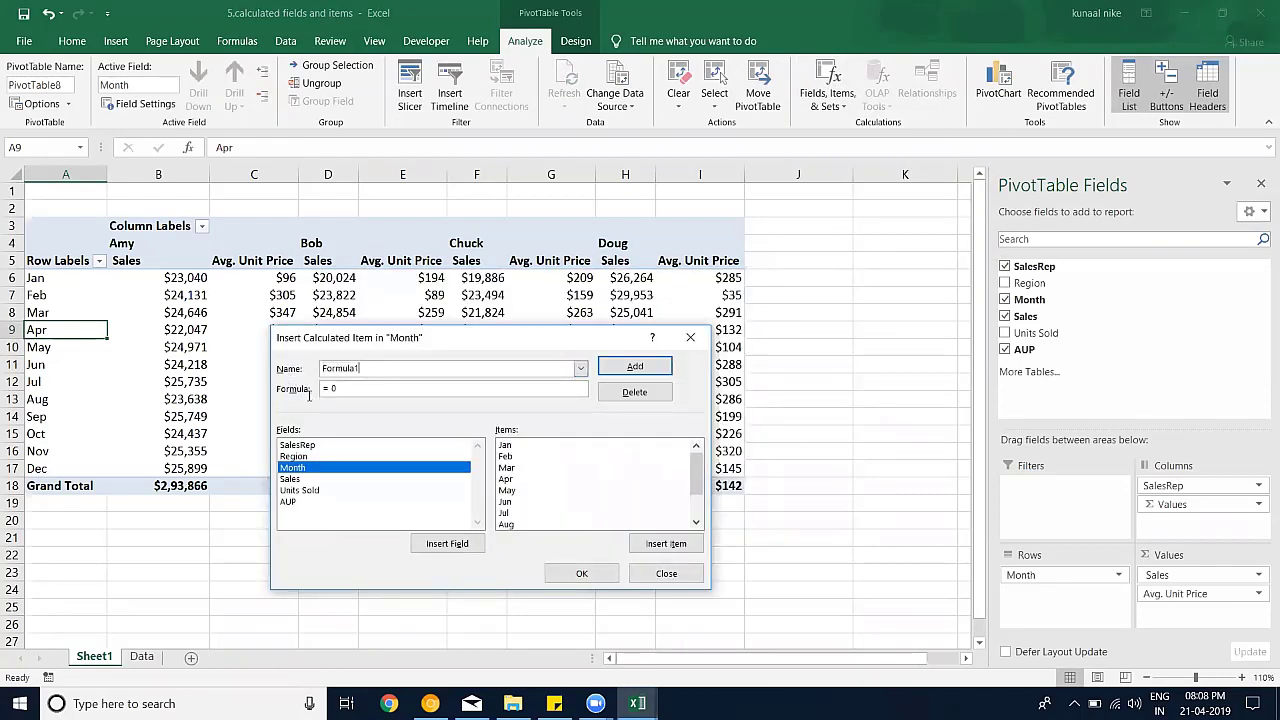
double_click(370, 370)
type("Q1")
left_click(349, 389)
left_click(506, 446)
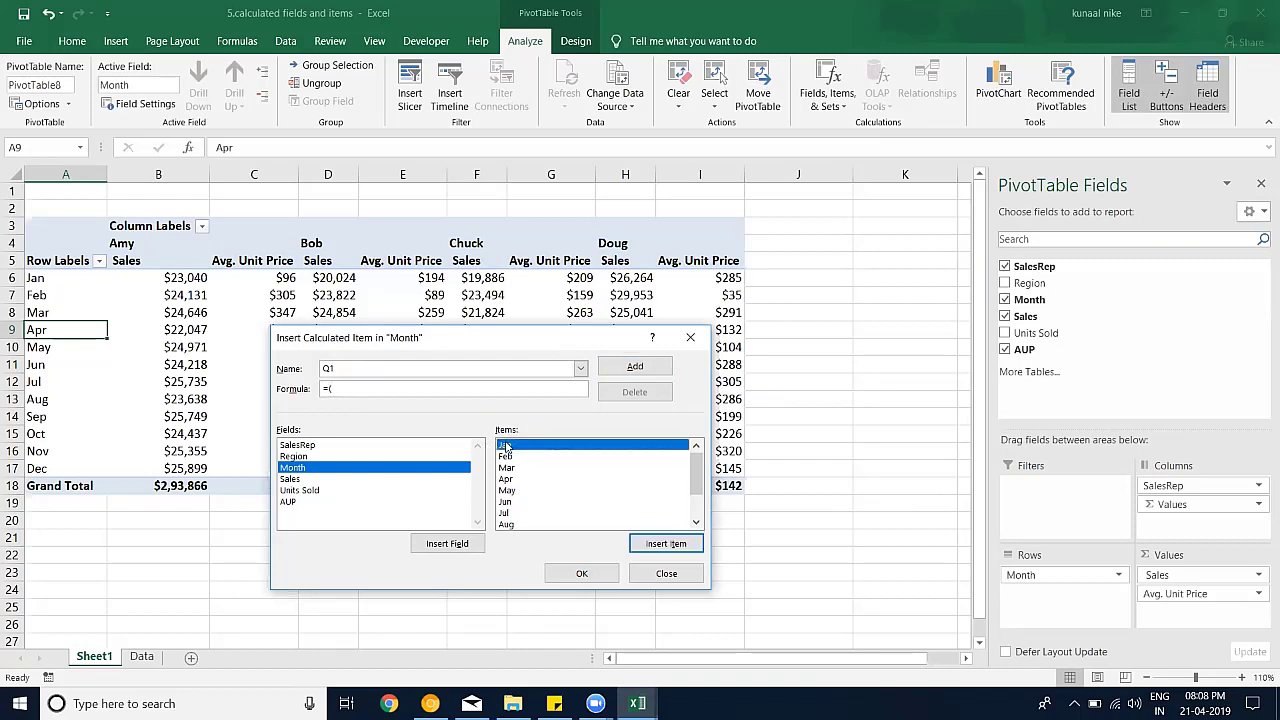
double_click(505, 446)
Complete the formula as =(Jan+Feb+Mar)*10% and add Q1 to the Month field.
type("+")
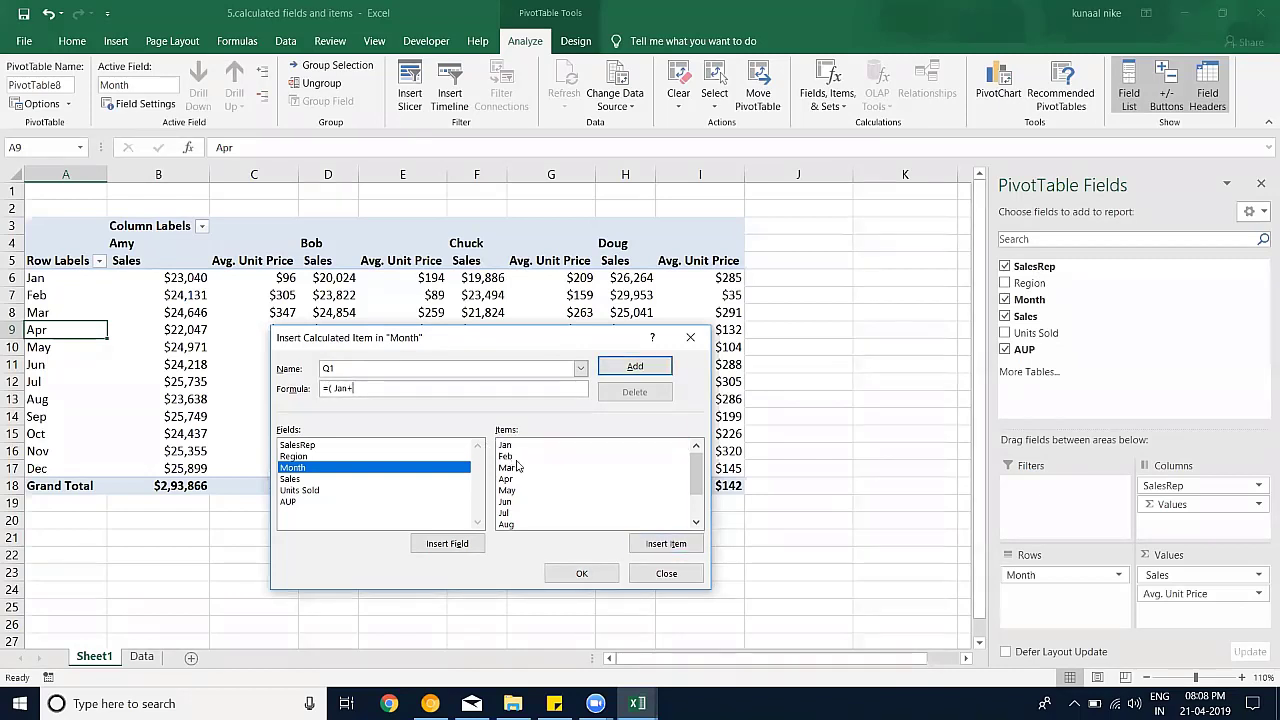
left_click(506, 457)
double_click(506, 457)
type("+")
left_click(507, 468)
double_click(507, 468)
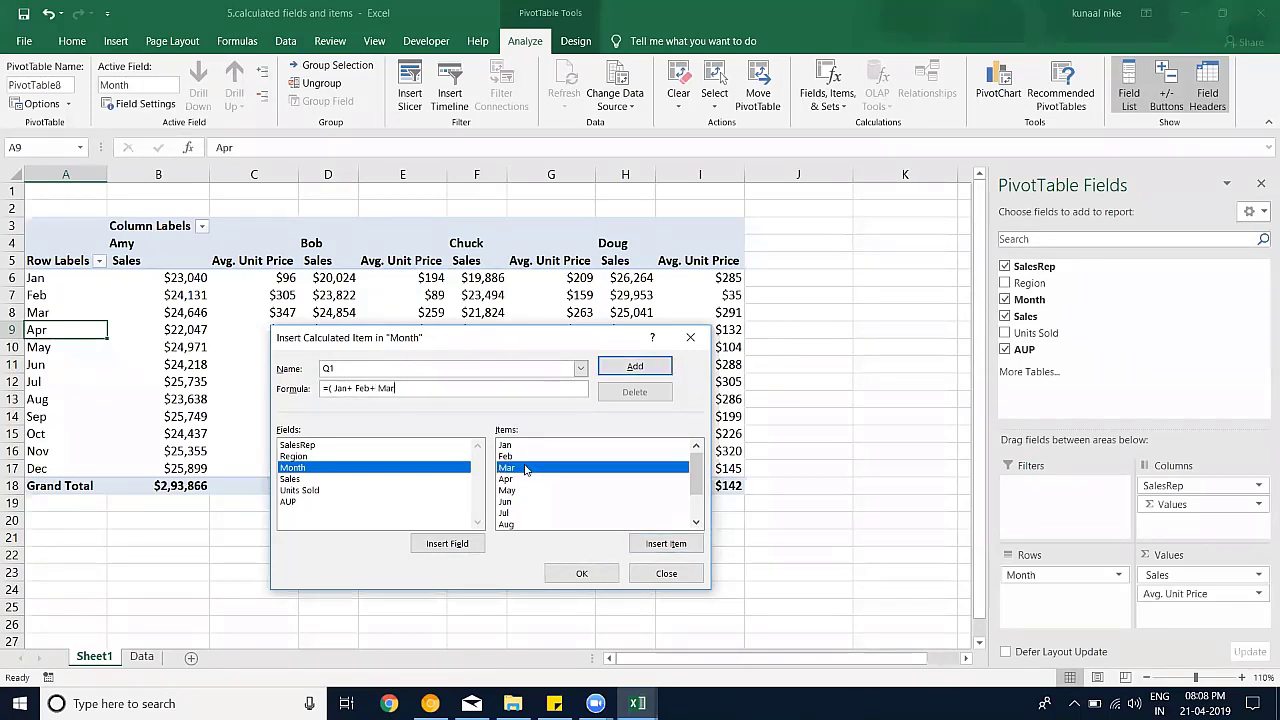
type(")")
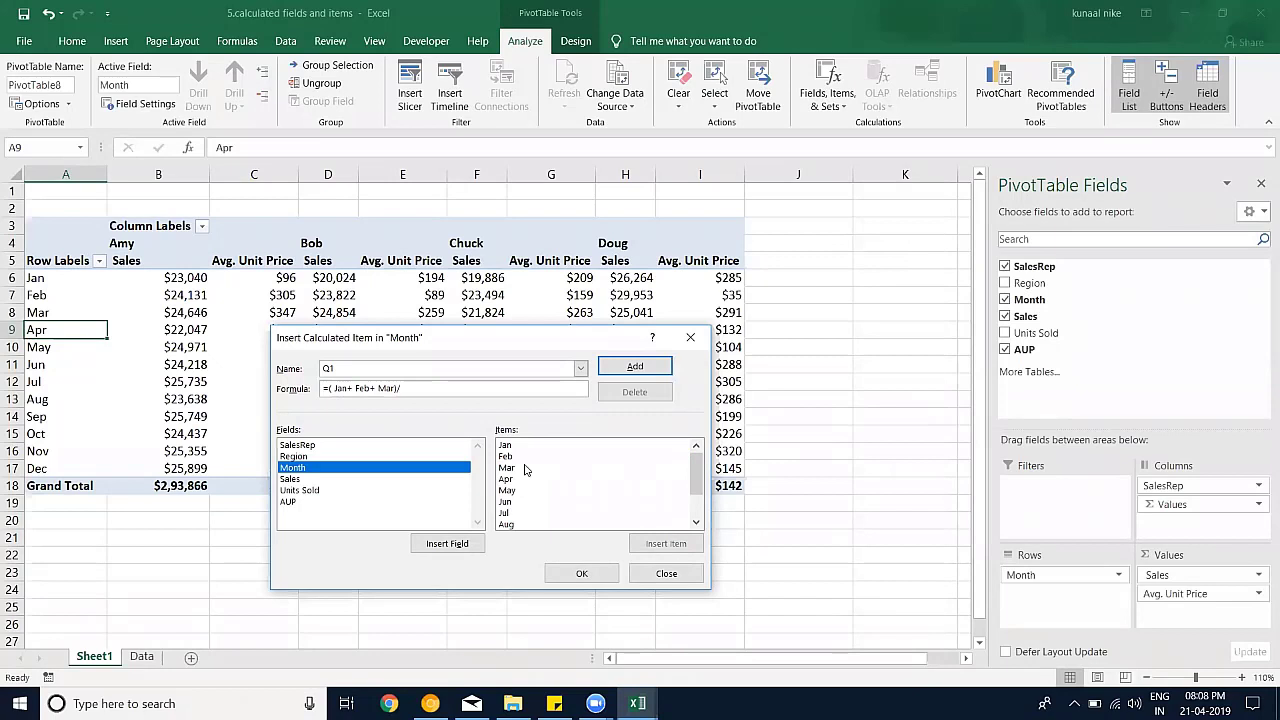
type("/")
type("10%")
left_click_drag(430, 388, 305, 389)
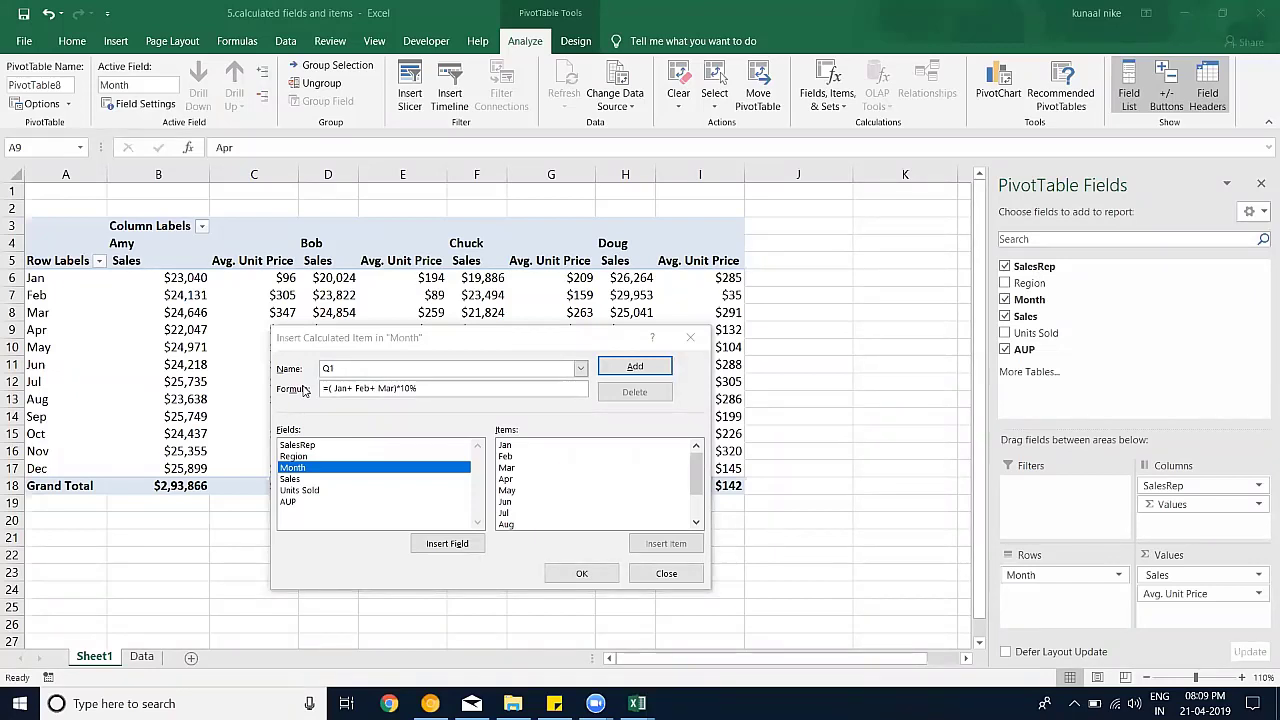
left_click(613, 372)
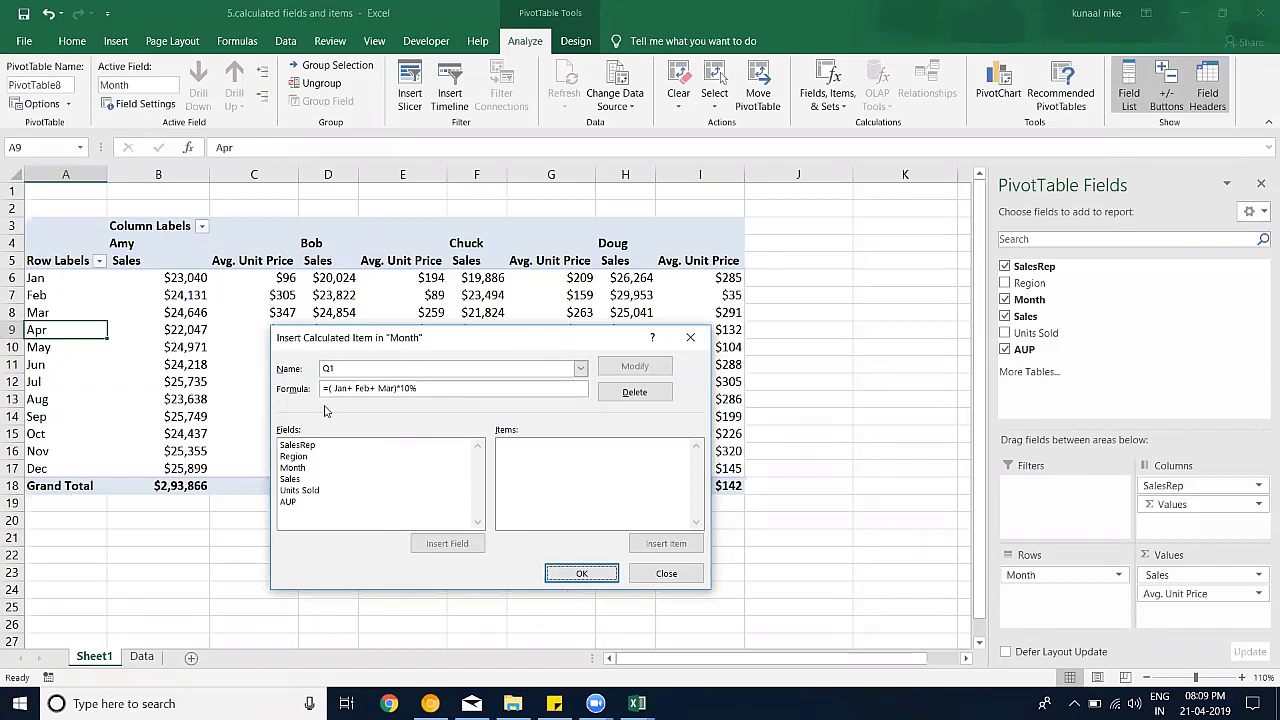
left_click(348, 371)
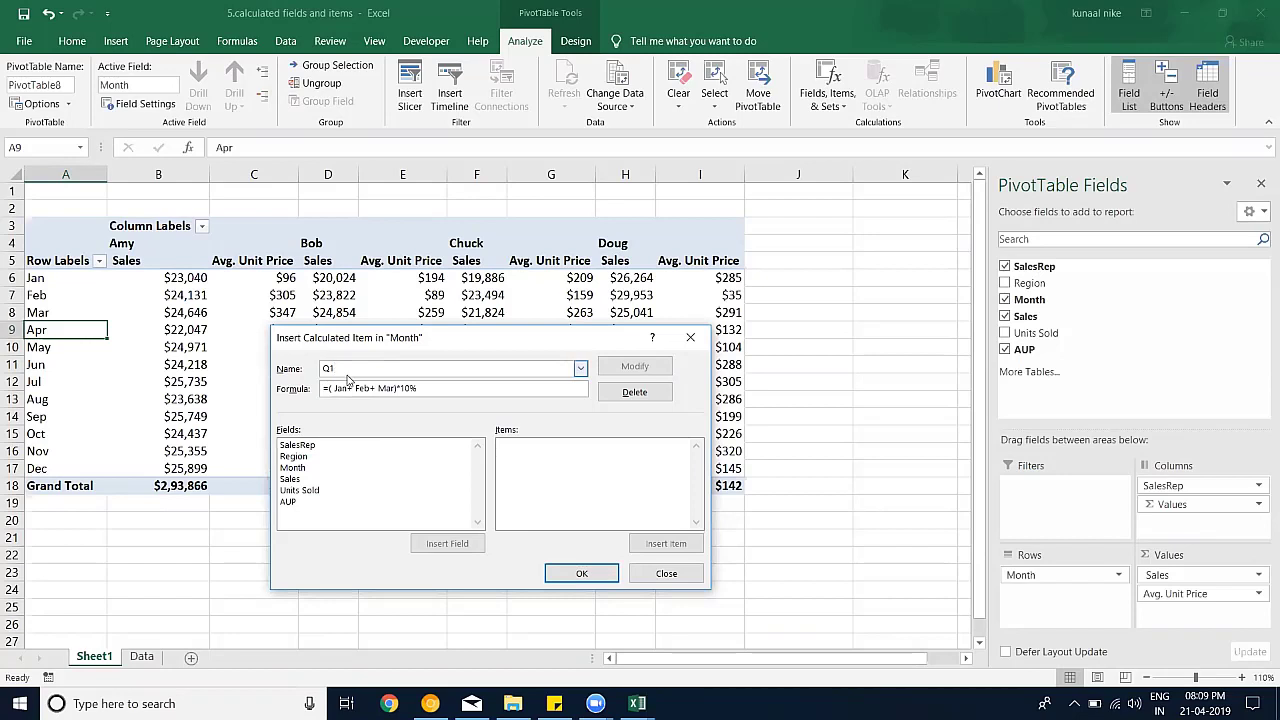
Rename the item to Q2 with formula =(Apr+May+Jun)*11% and add it.
key("BackSpace")
type("2")
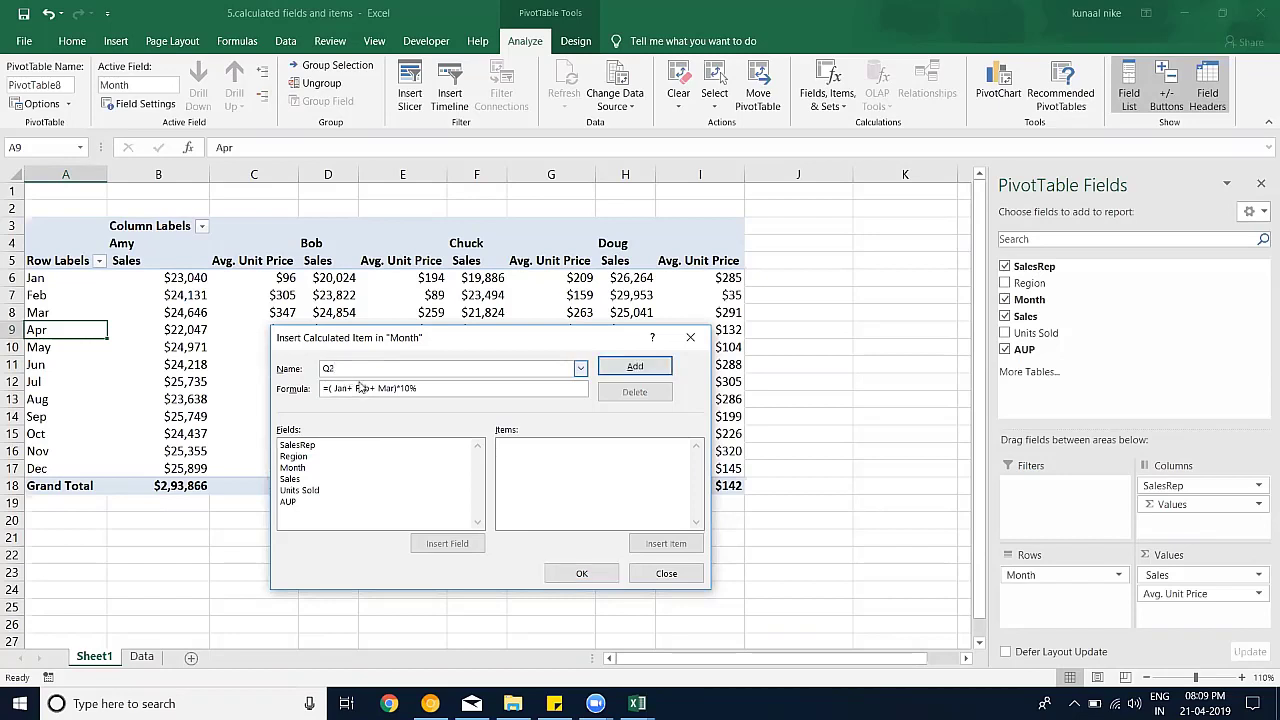
left_click(394, 394)
left_click_drag(394, 388, 333, 392)
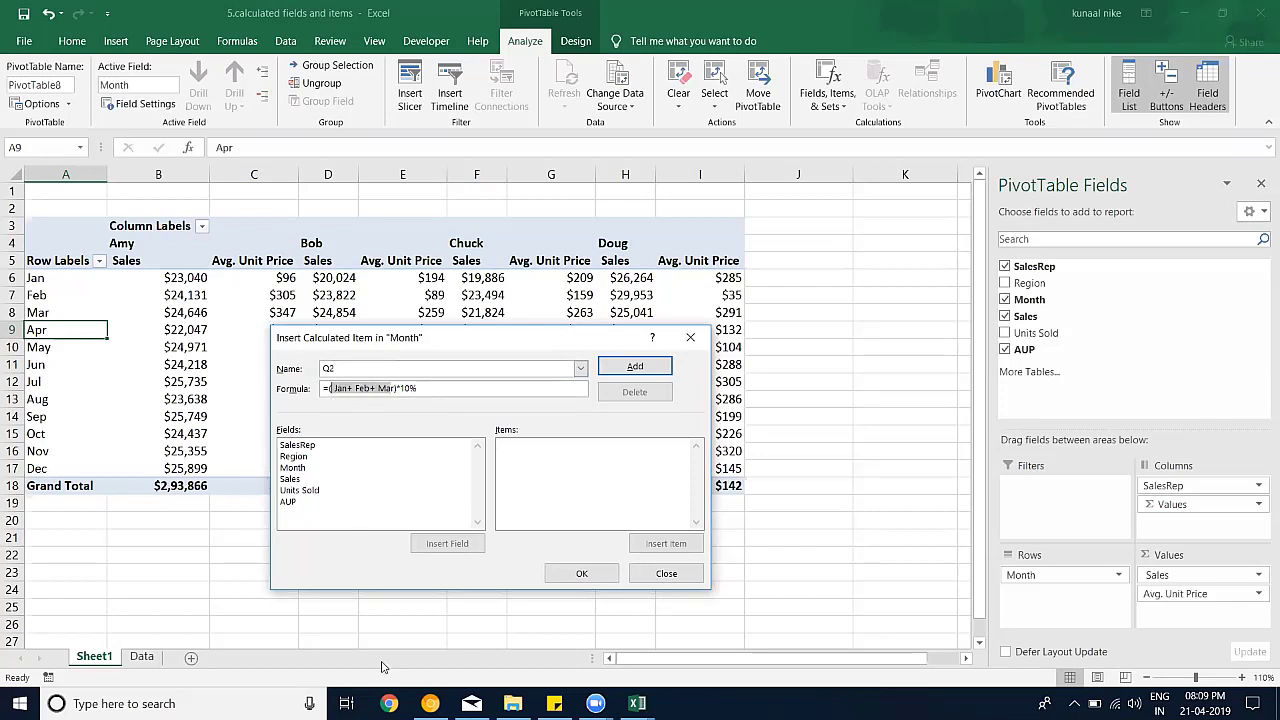
type("r")
key("BackSpace")
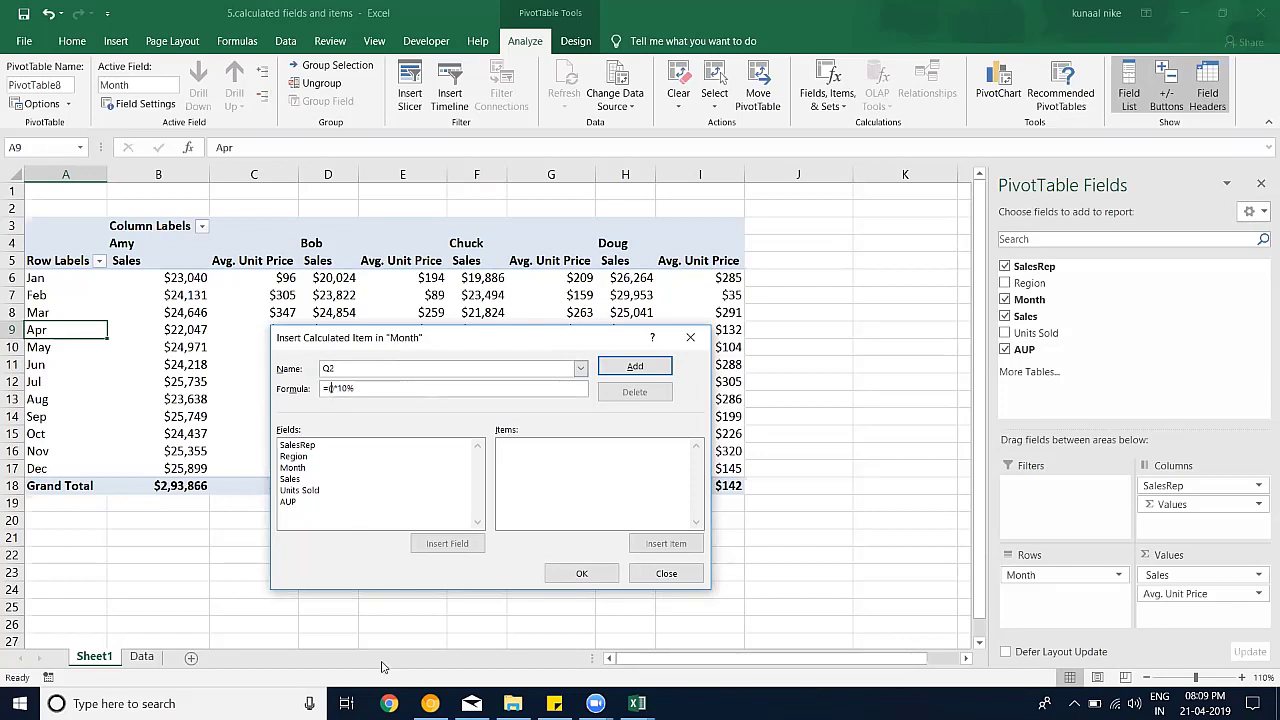
type("Apr+May+Jun")
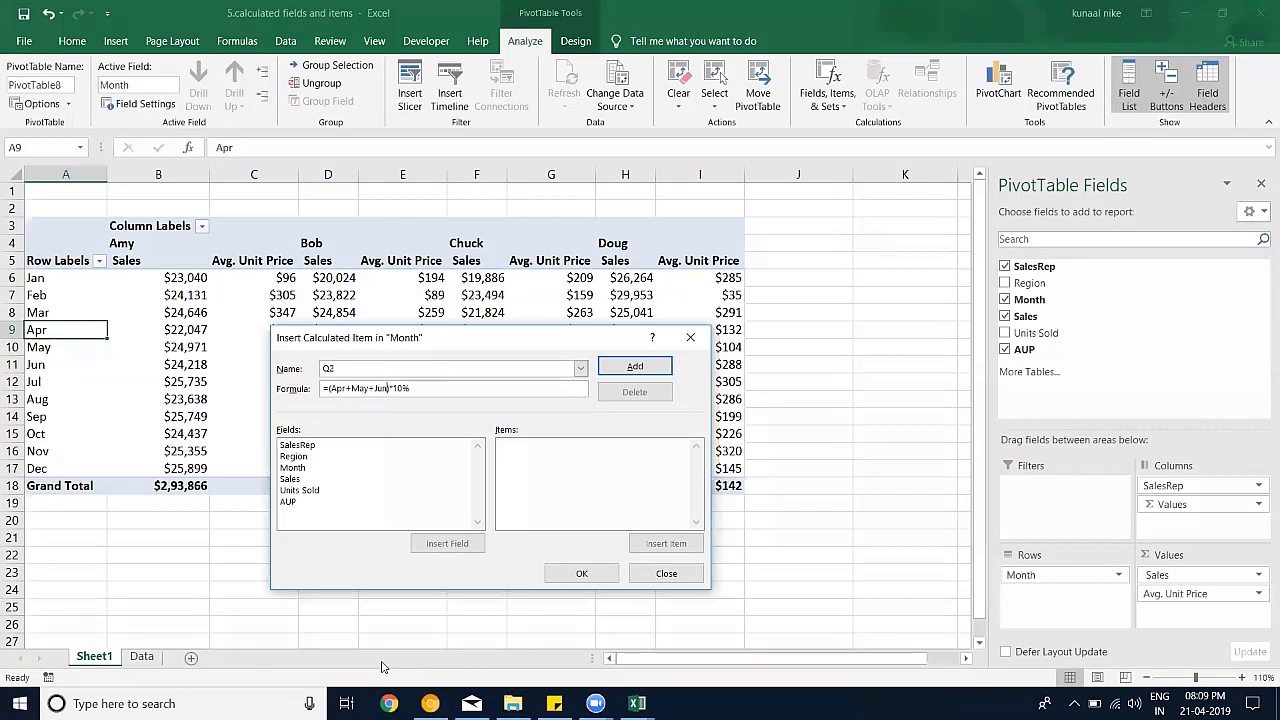
left_click(404, 383)
key("BackSpace")
type("1")
left_click(656, 370)
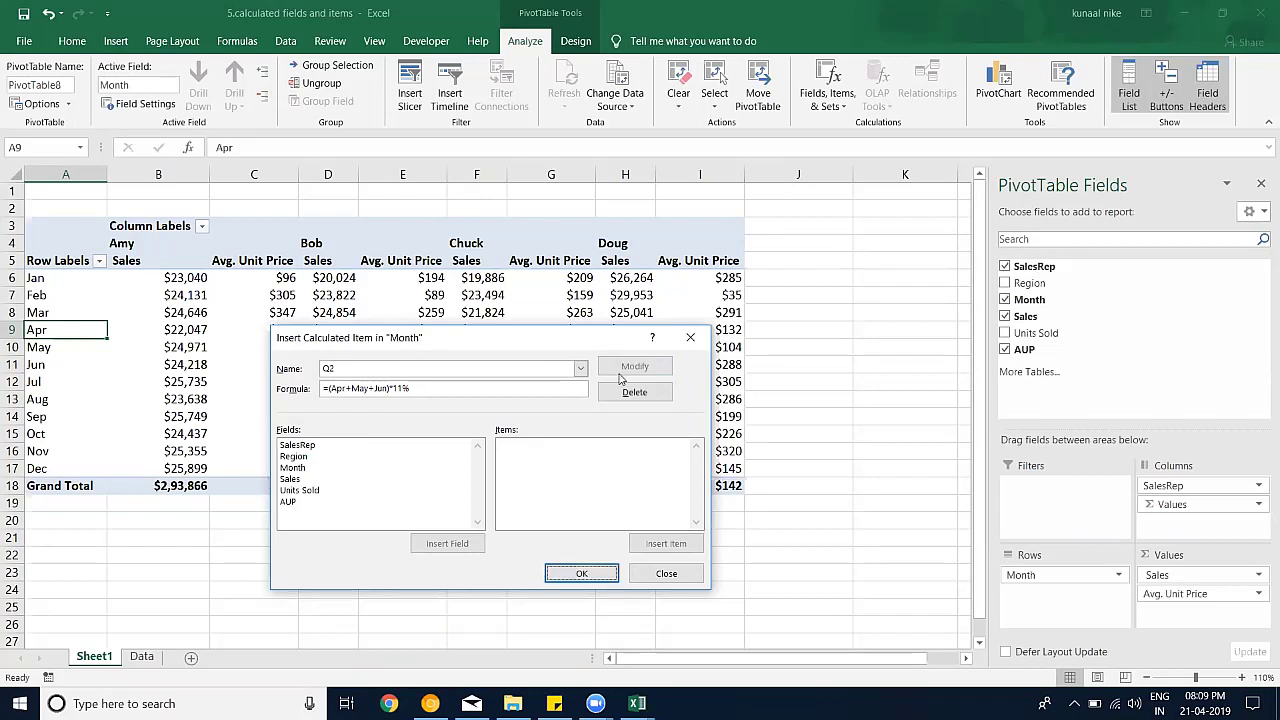
Select the Q2 formula and rename the next item to Q3.
left_click_drag(420, 388, 265, 389)
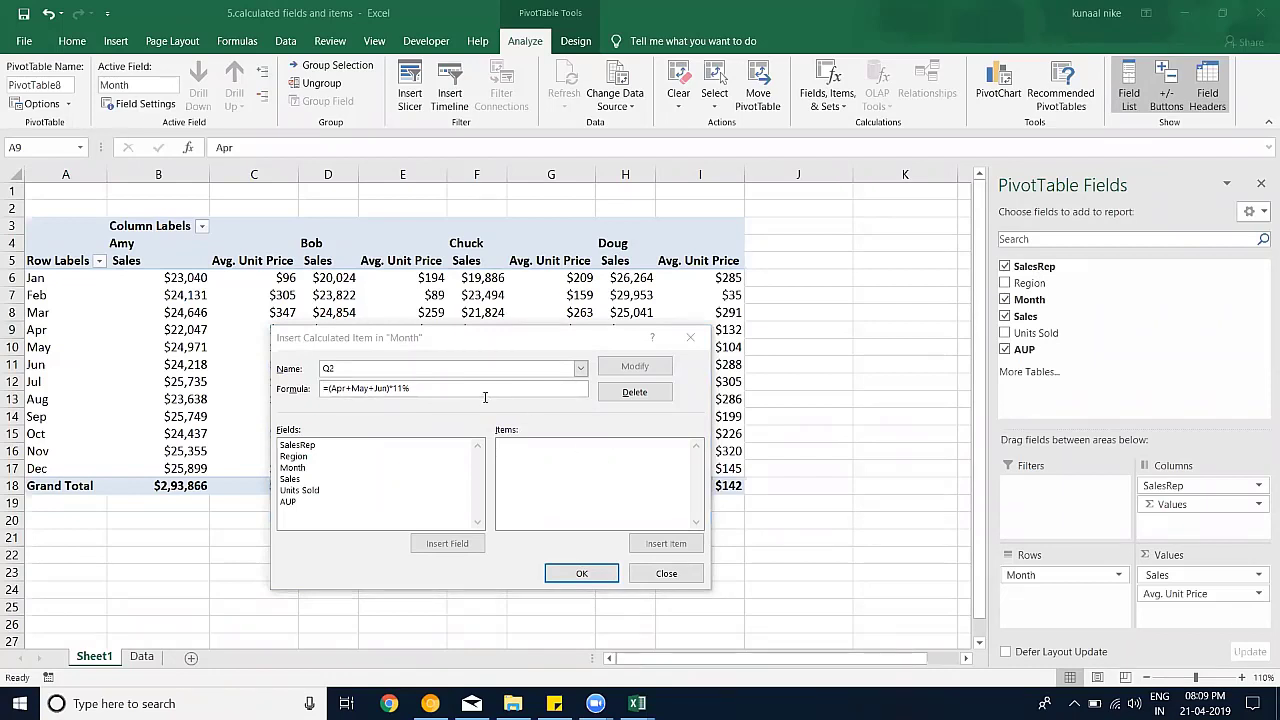
key("BackSpace")
type("3")
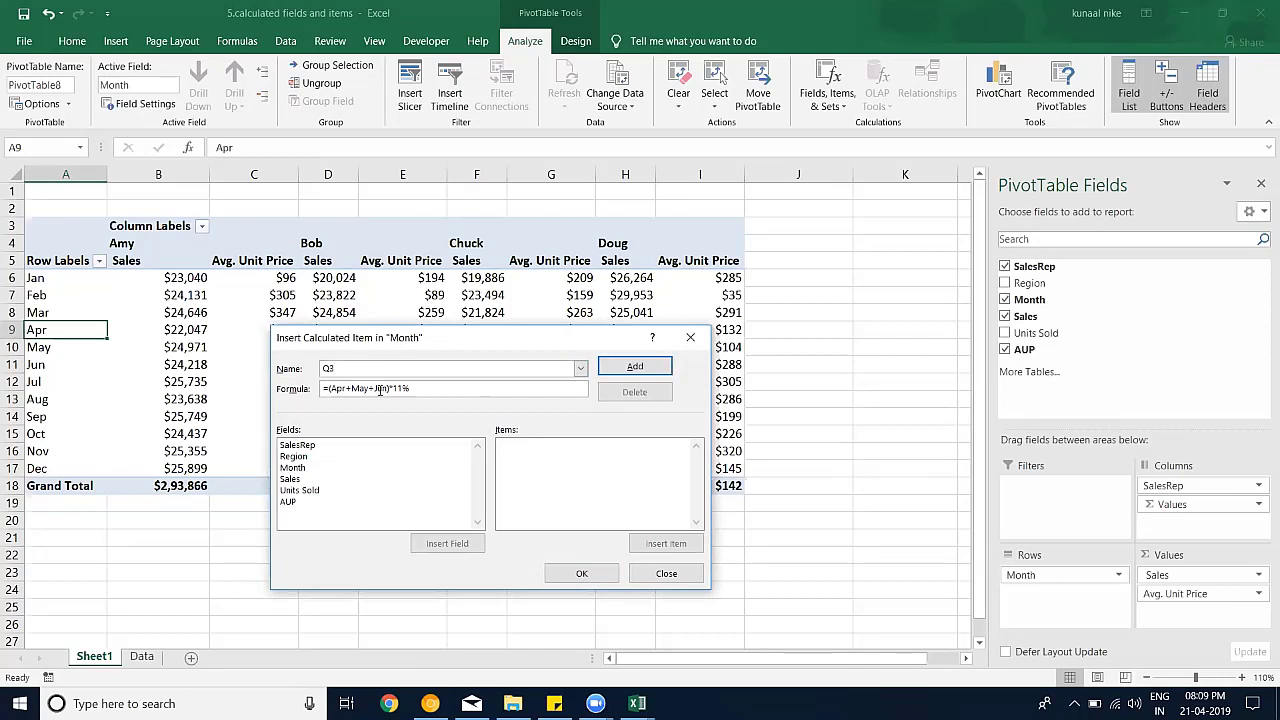
Change the formula to =(Jul+Aug+Sep)*12% and add Q3.
left_click_drag(389, 389, 328, 389)
key("BackSpace")
type("Jul+Aug+Sep")
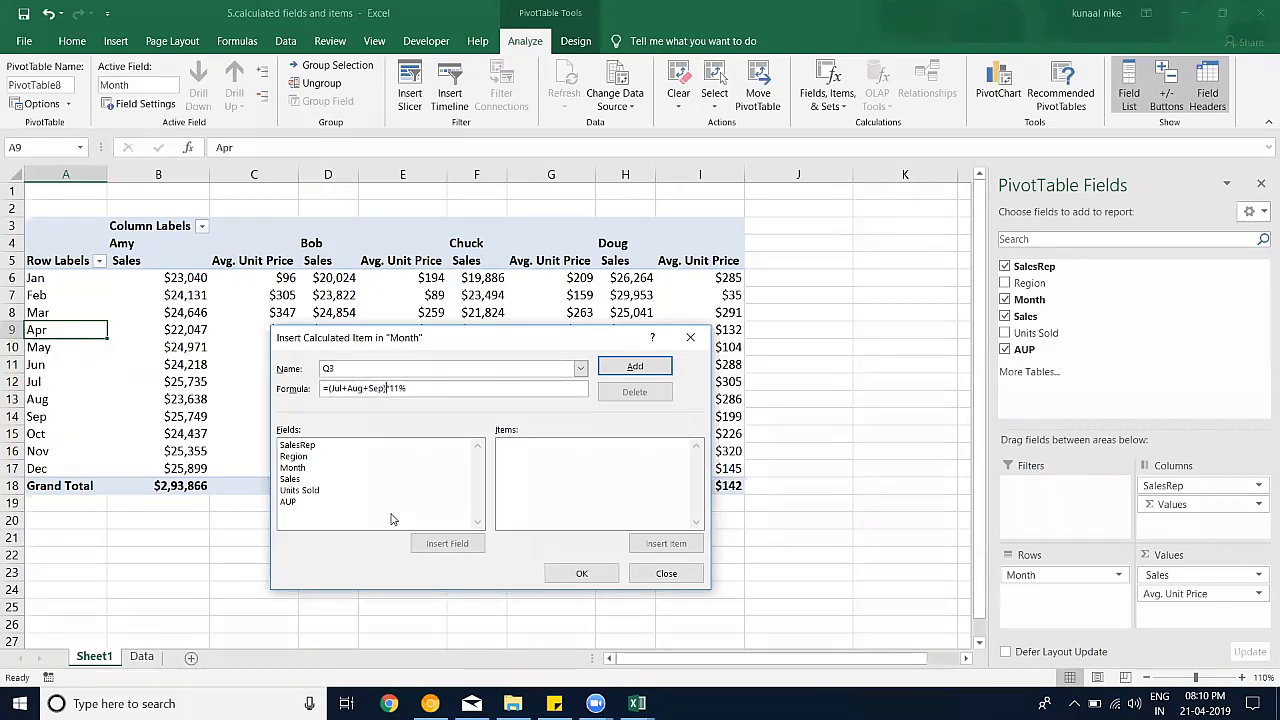
key("Left")
key("Delete")
type("2")
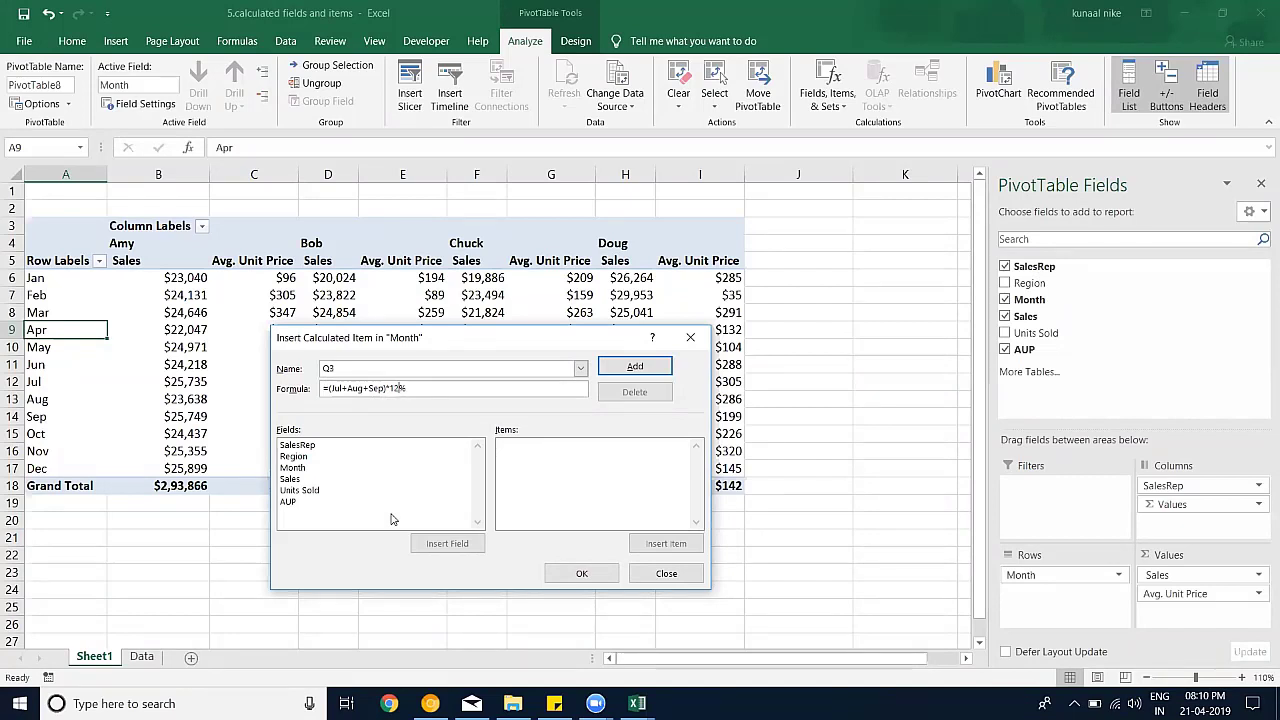
left_click(653, 365)
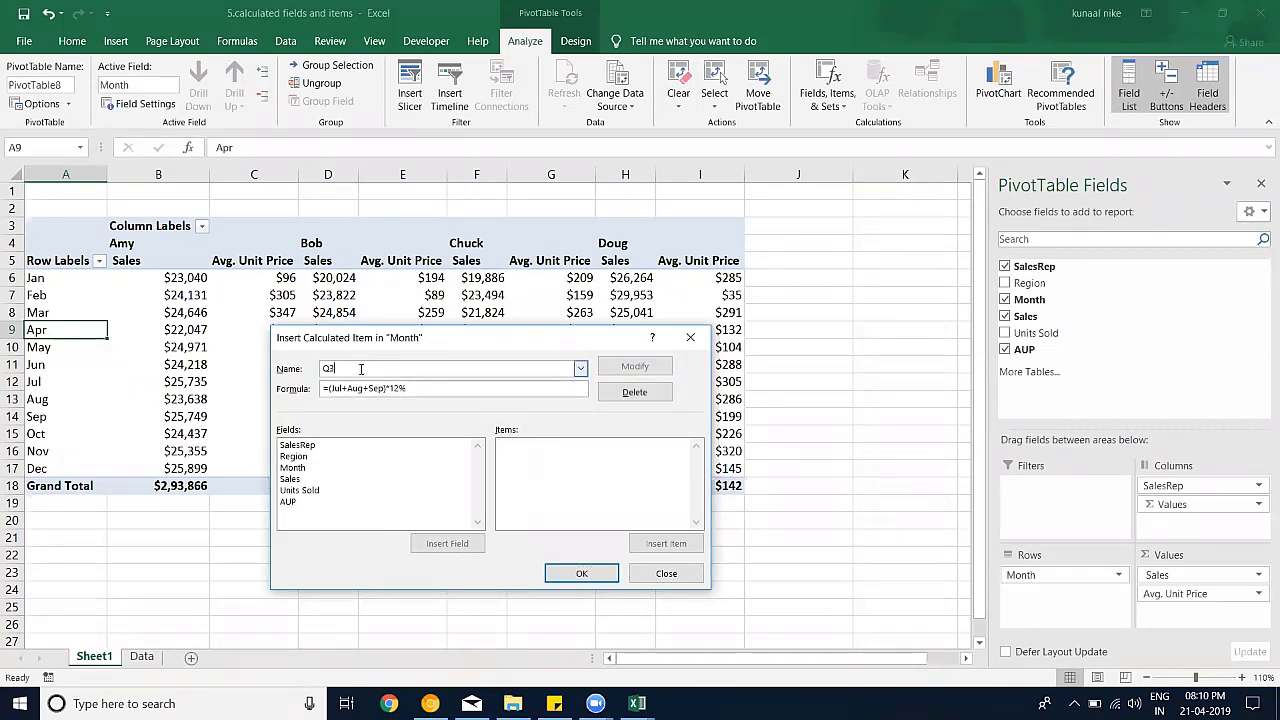
Rename the item to Q4 with formula =(Oct+Nov+Dec)*13% and add it.
key("BackSpace")
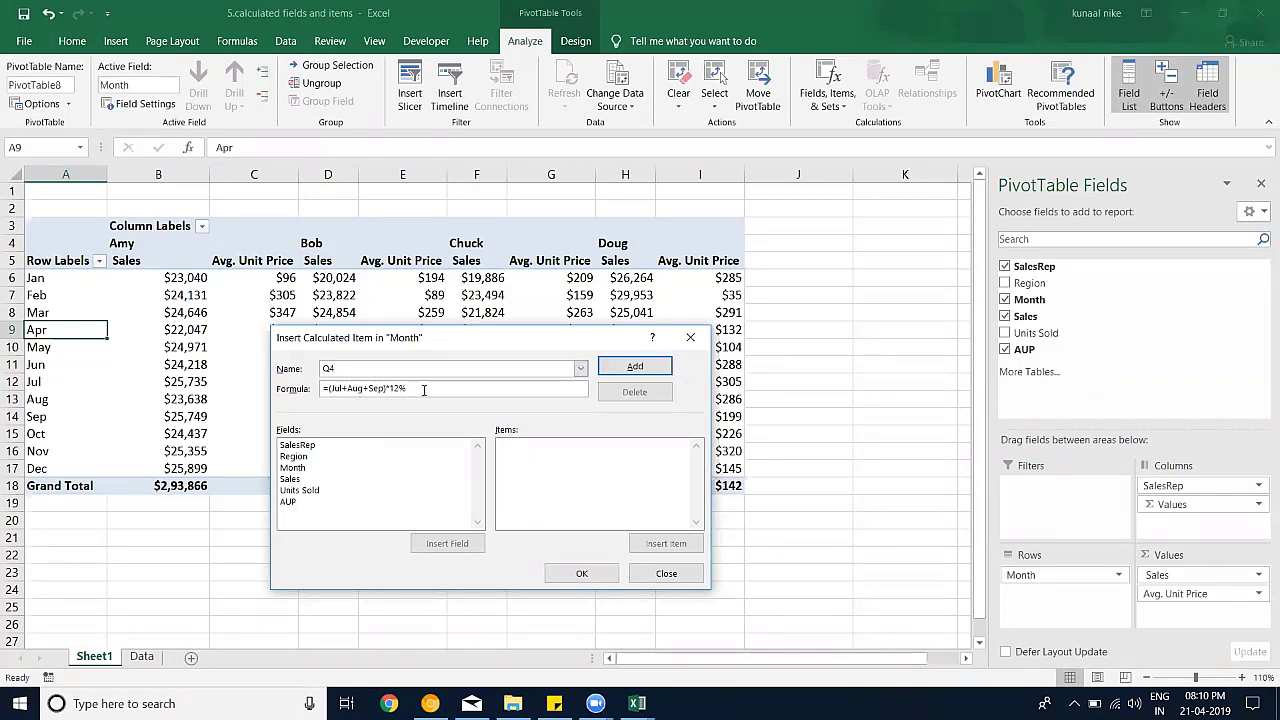
left_click_drag(409, 390, 279, 392)
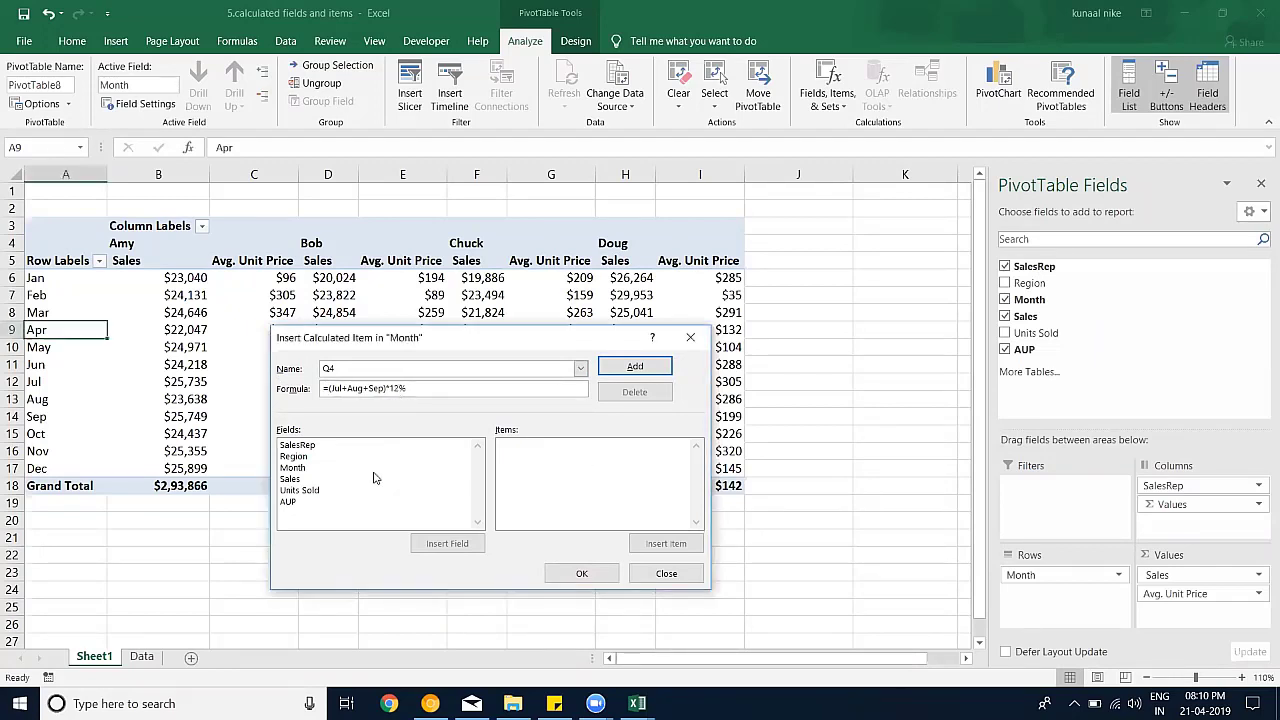
key("BackSpace")
type("8")
key("shift+Left")
key("shift+Left")
key("shift+Left")
key("shift+Left")
key("shift+Left")
key("shift+Left")
key("shift+Left")
key("shift+Left")
key("shift+Left")
key("shift+Left")
key("shift+Left")
type("Oct+")
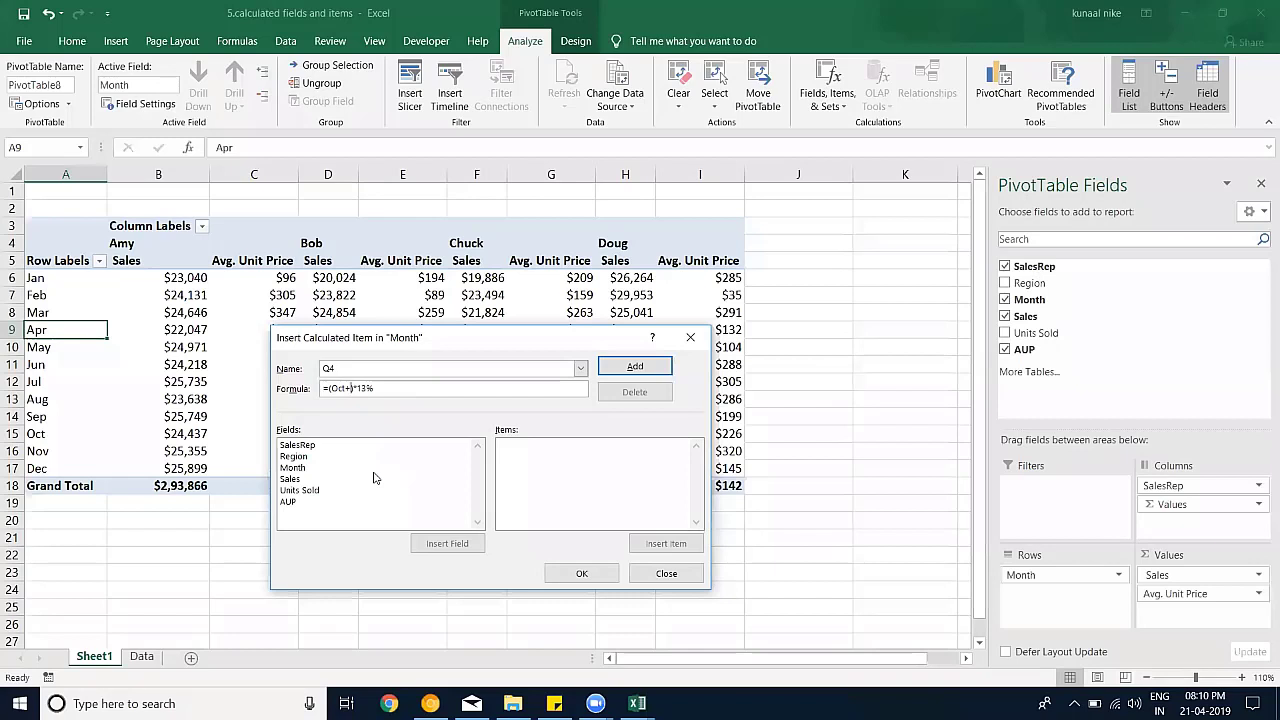
type("Nov+Dec")
left_click(632, 368)
left_click(610, 576)
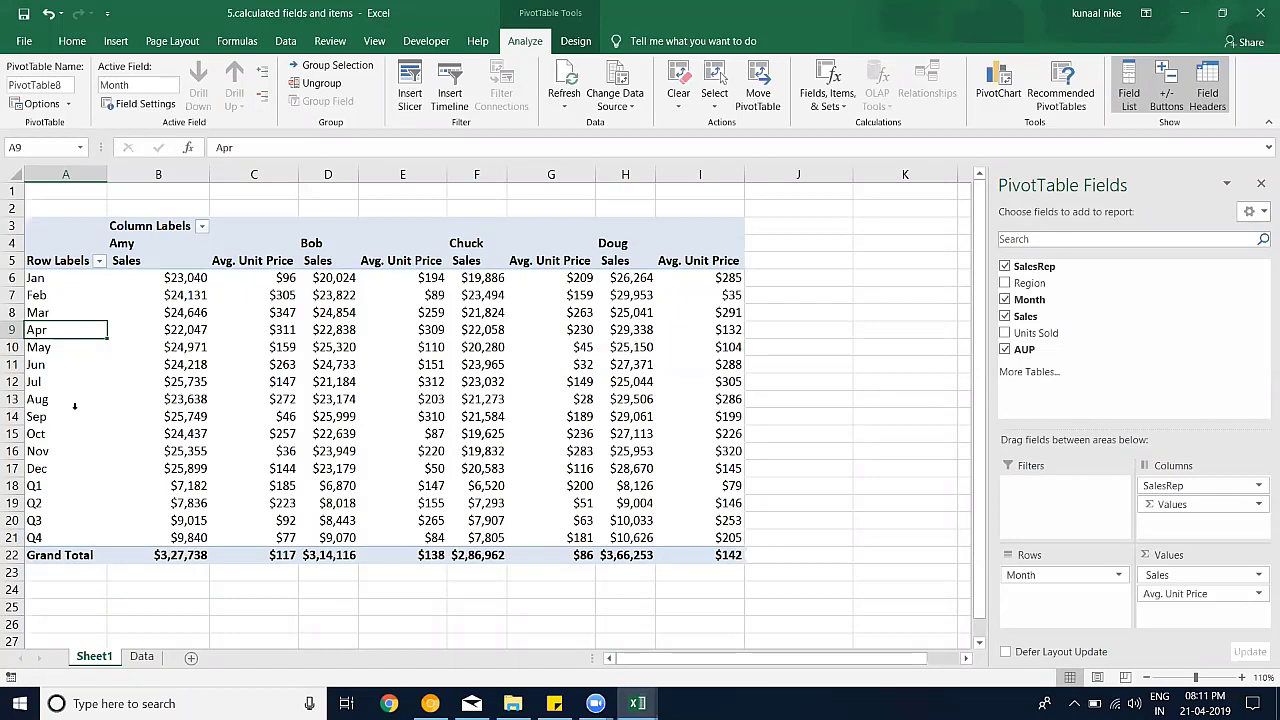
left_click(155, 556)
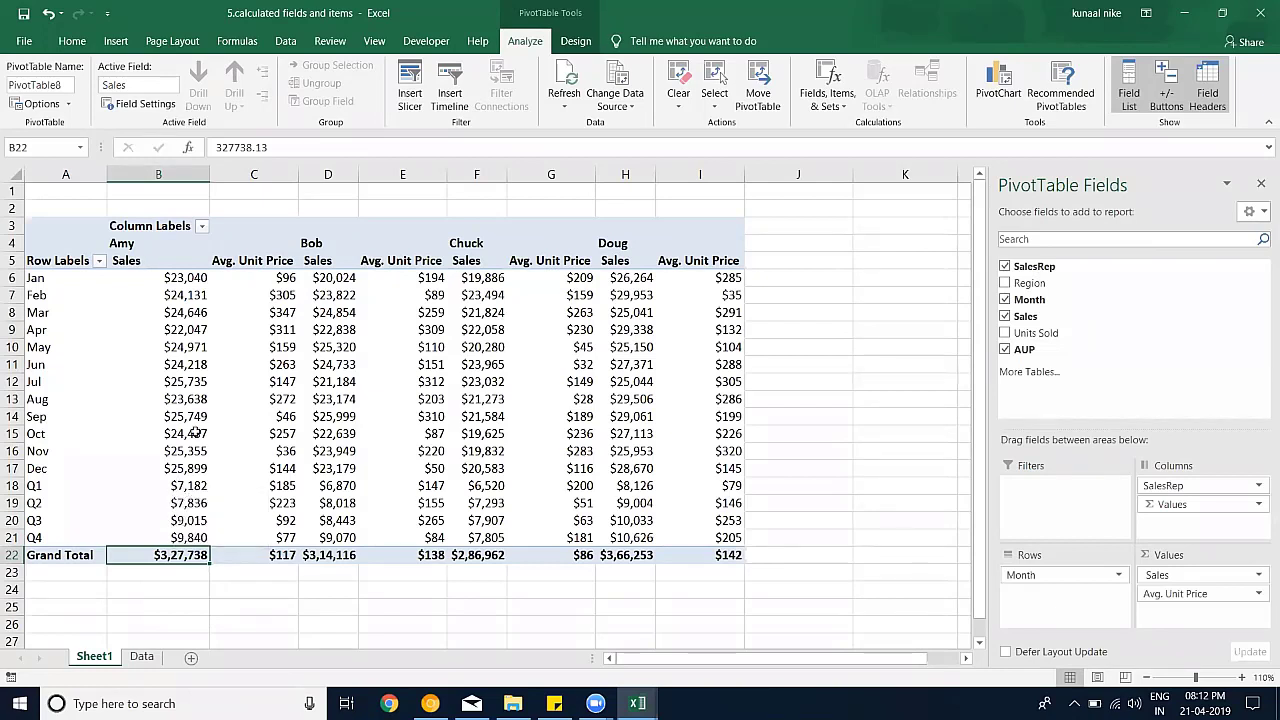
left_click_drag(183, 469, 170, 277)
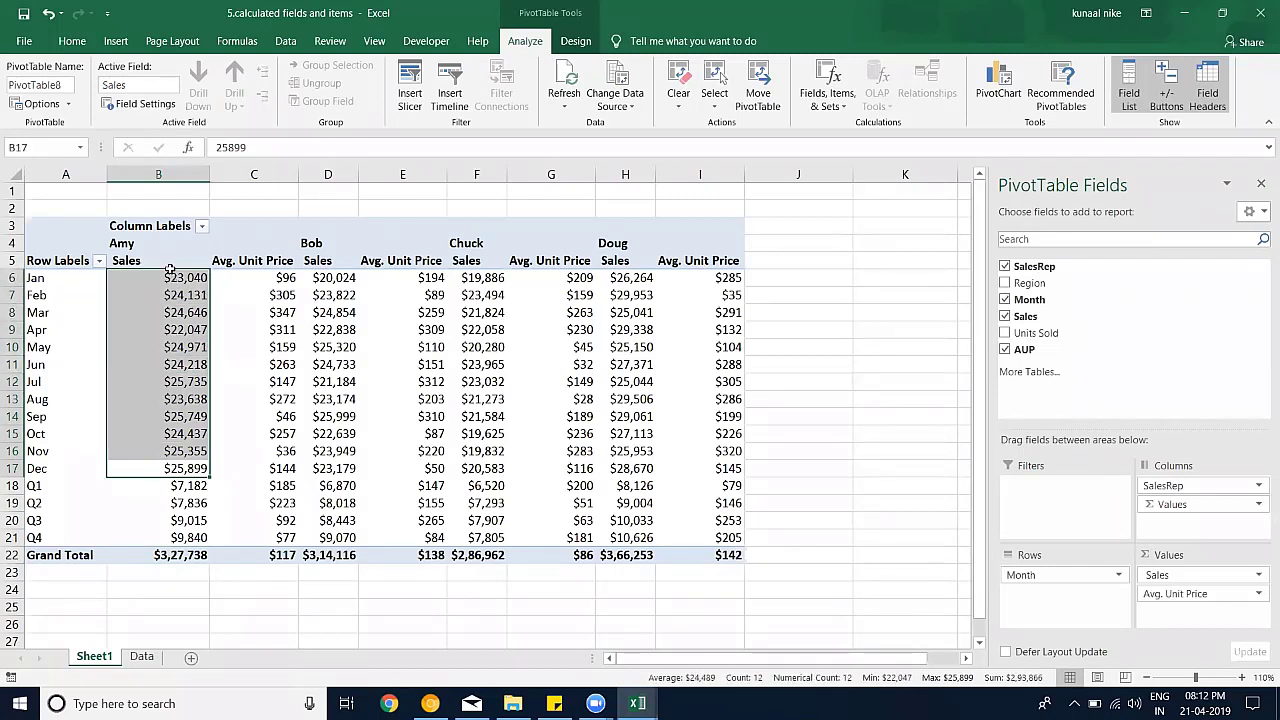
left_click(174, 487)
left_click_drag(176, 521, 177, 538)
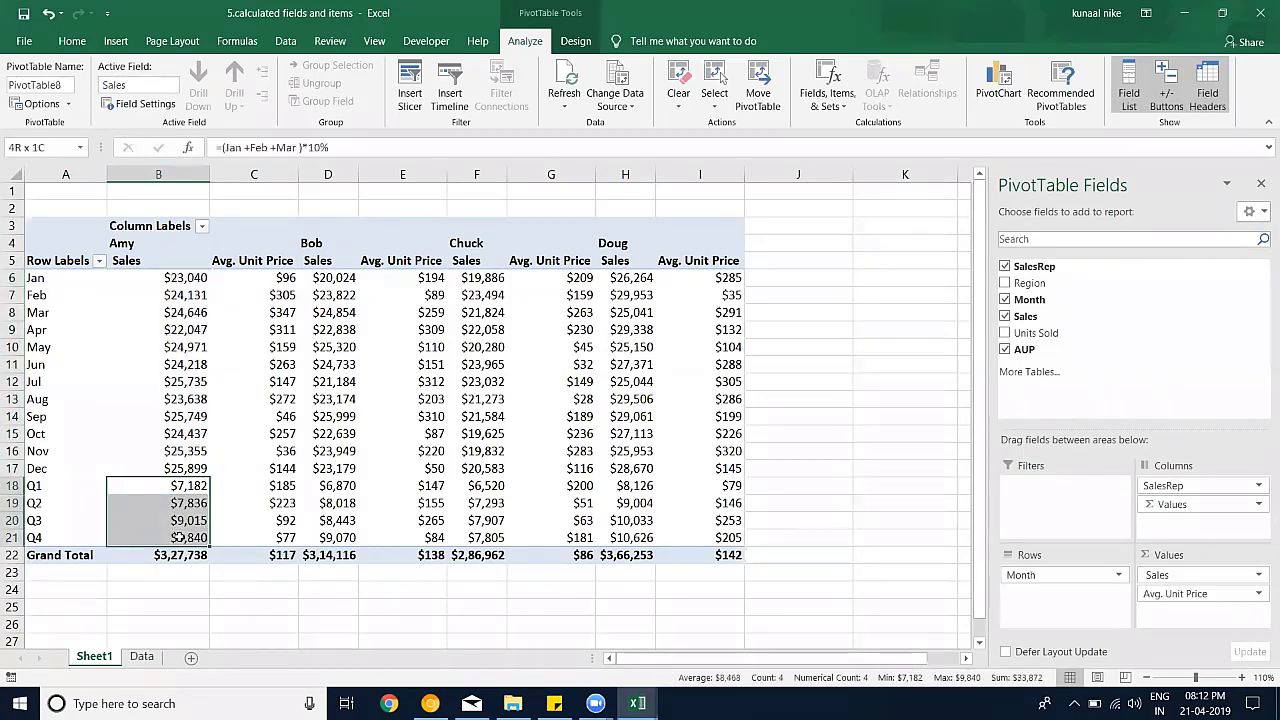
left_click(188, 555)
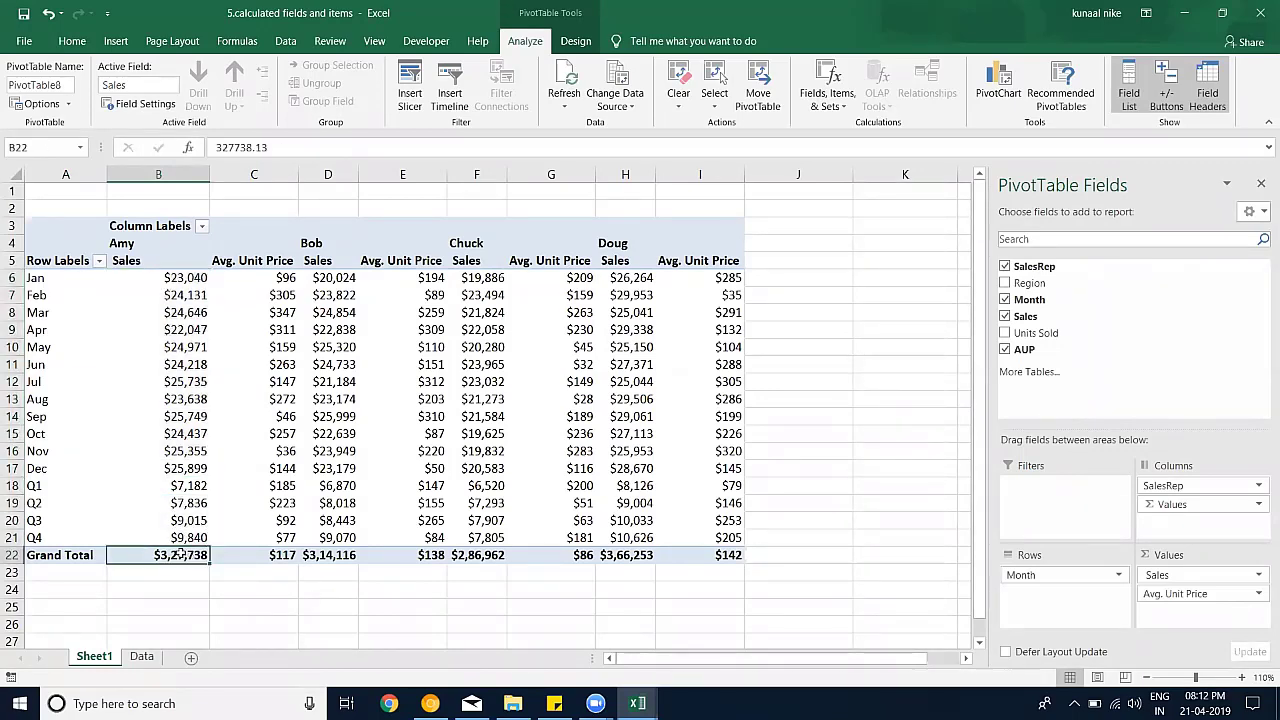
mouse_move(181, 558)
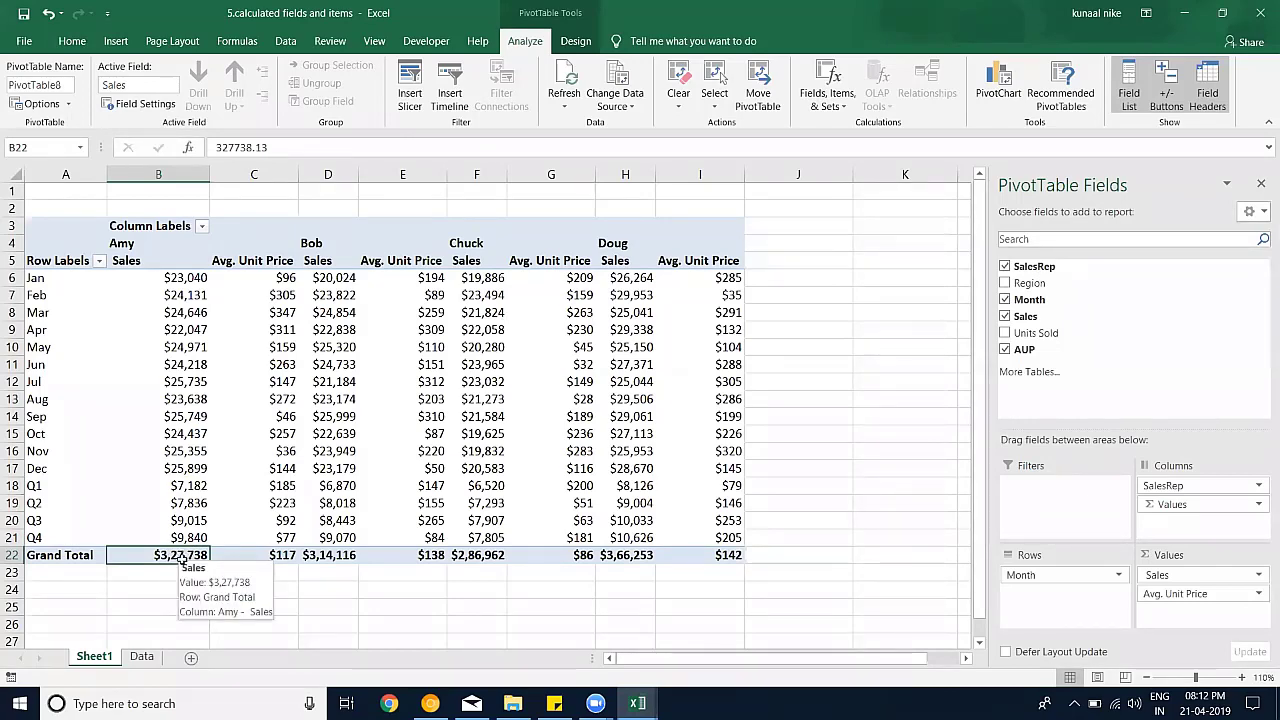
Remove the pivot's Grand Total row in A22, leaving Amy's Q4 $9,840 as the last row.
right_click(181, 563)
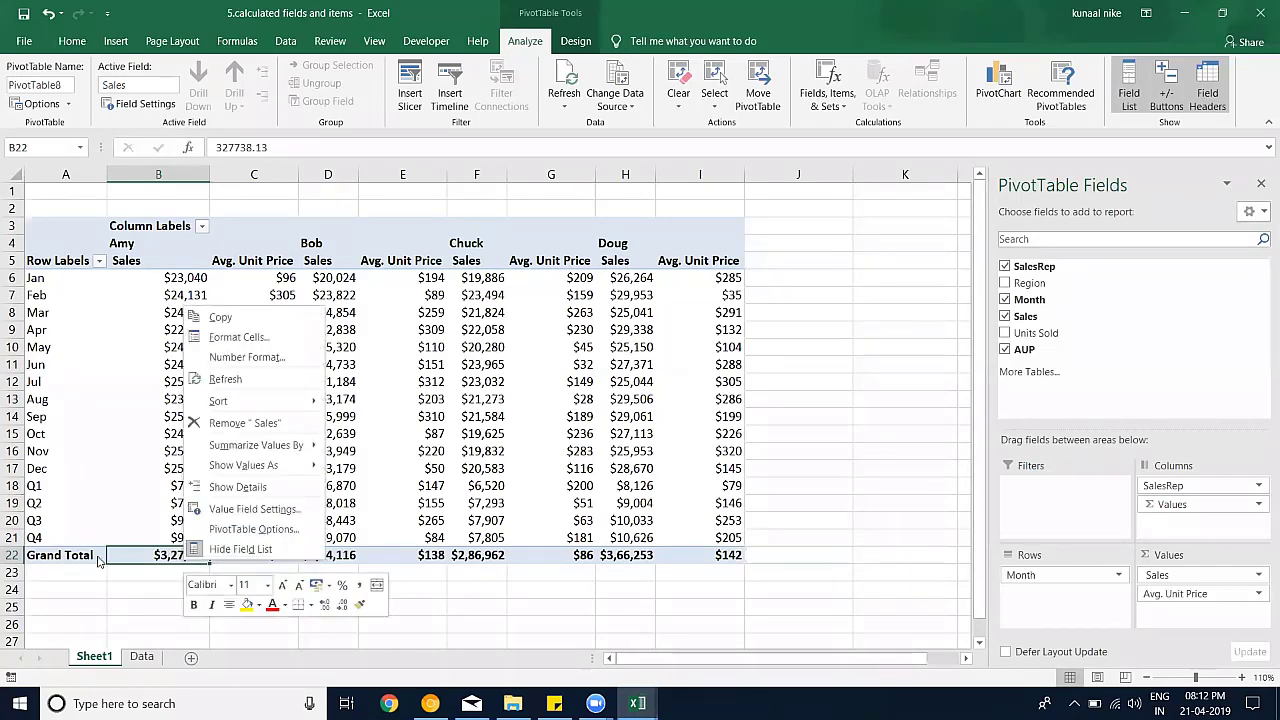
right_click(100, 562)
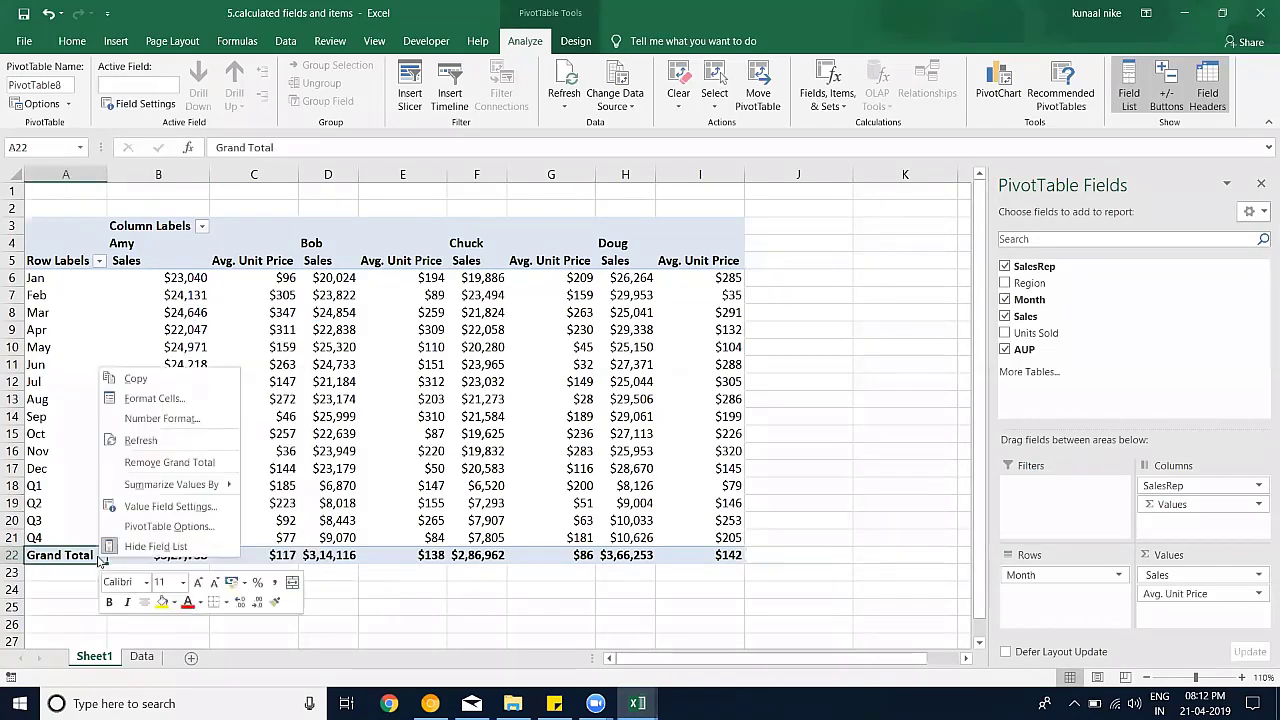
left_click(180, 463)
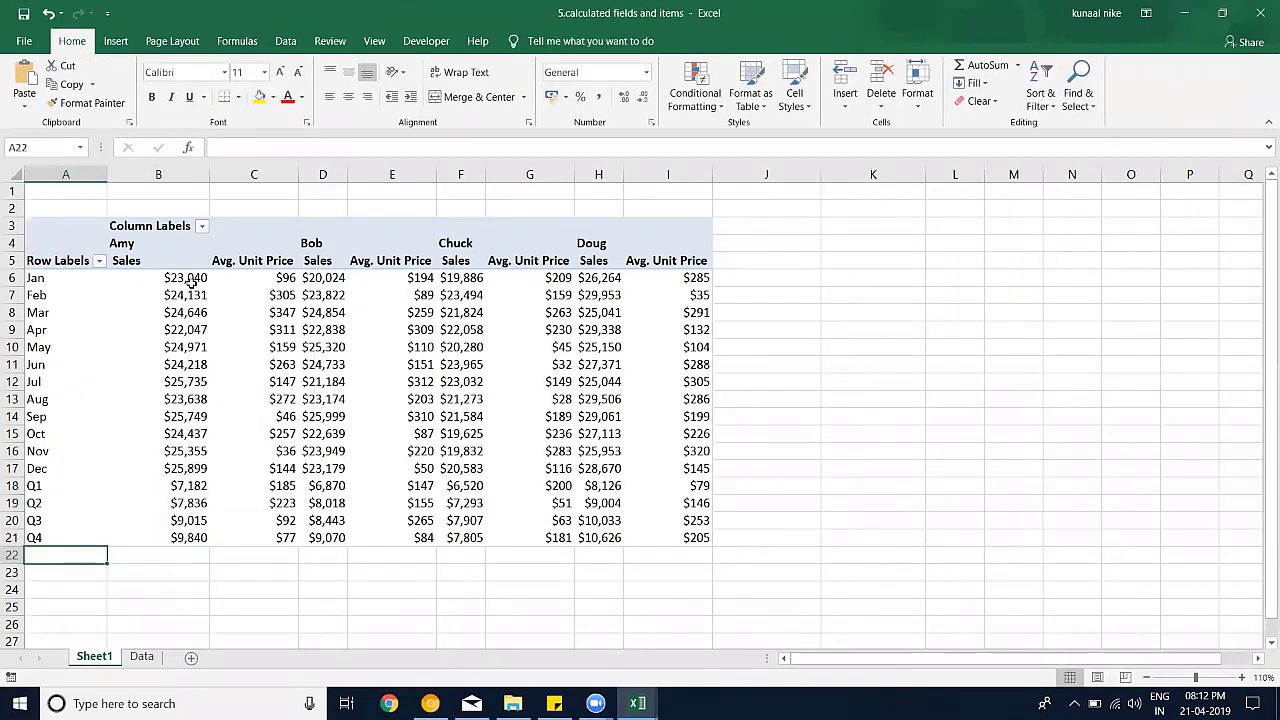
left_click_drag(182, 280, 182, 538)
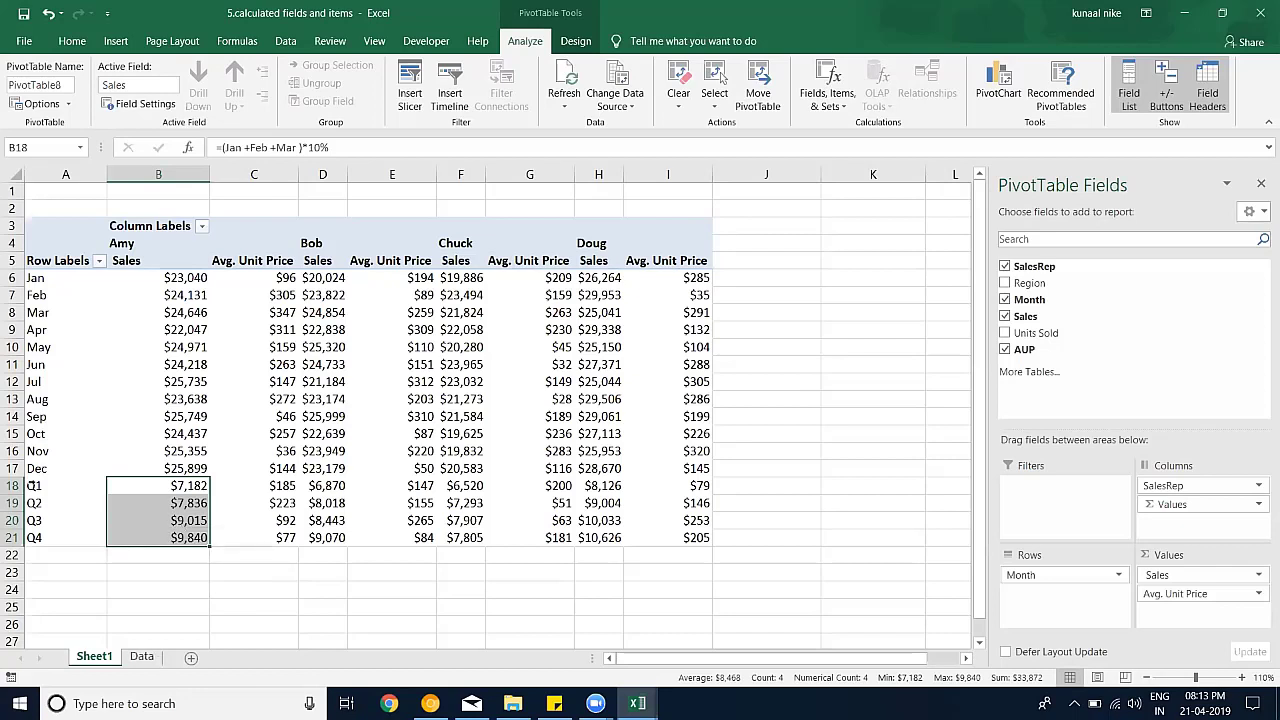
Dismiss a PivotTable insert-row warning, then group the Jan–Dec month labels.
right_click(12, 486)
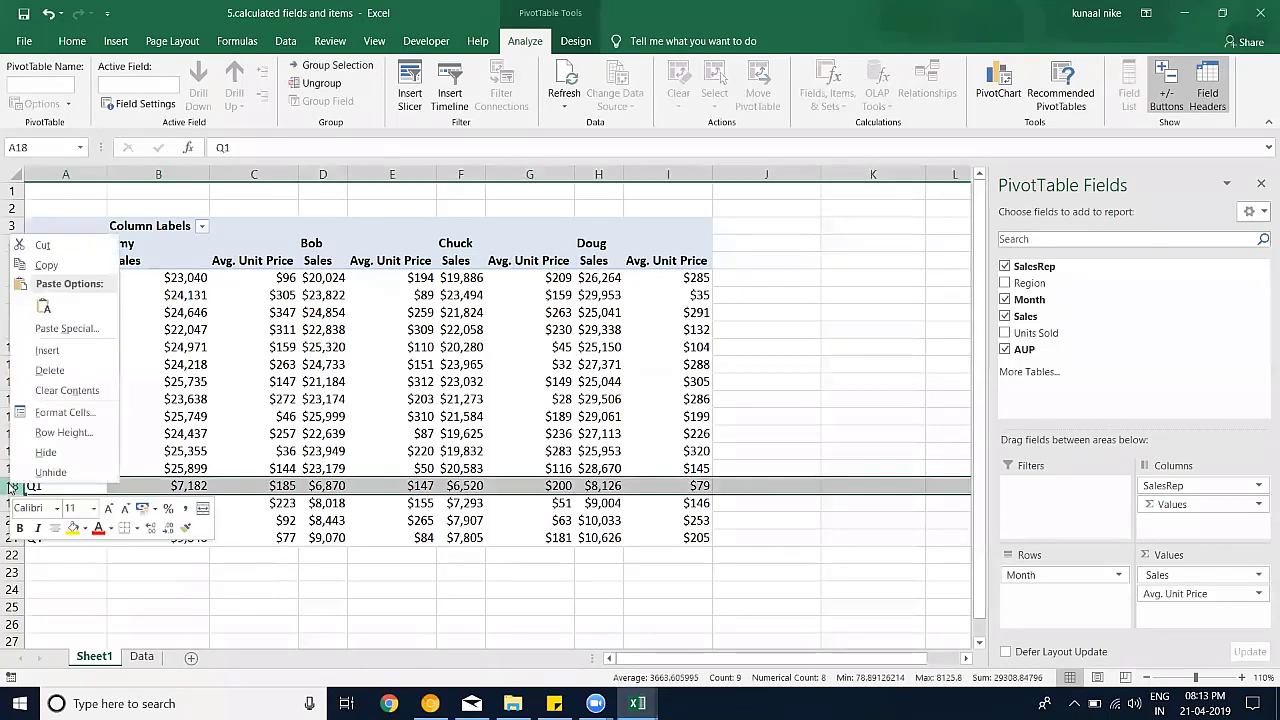
left_click(48, 351)
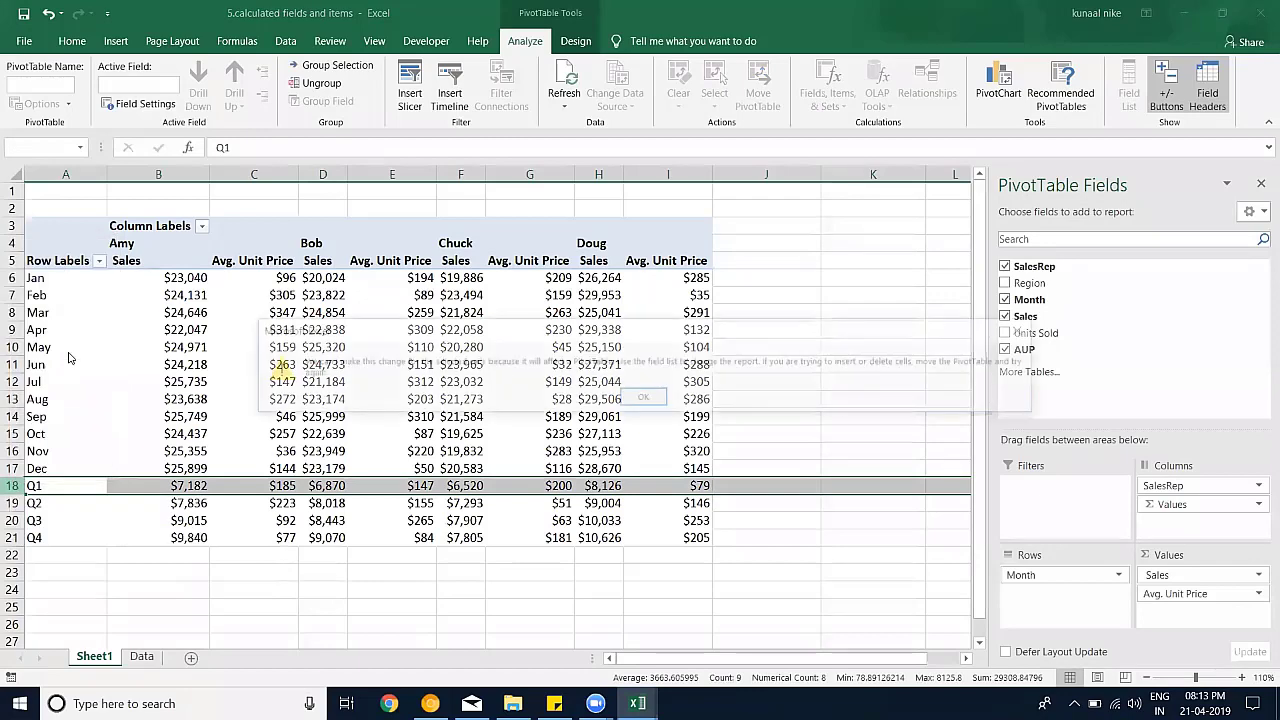
left_click(643, 398)
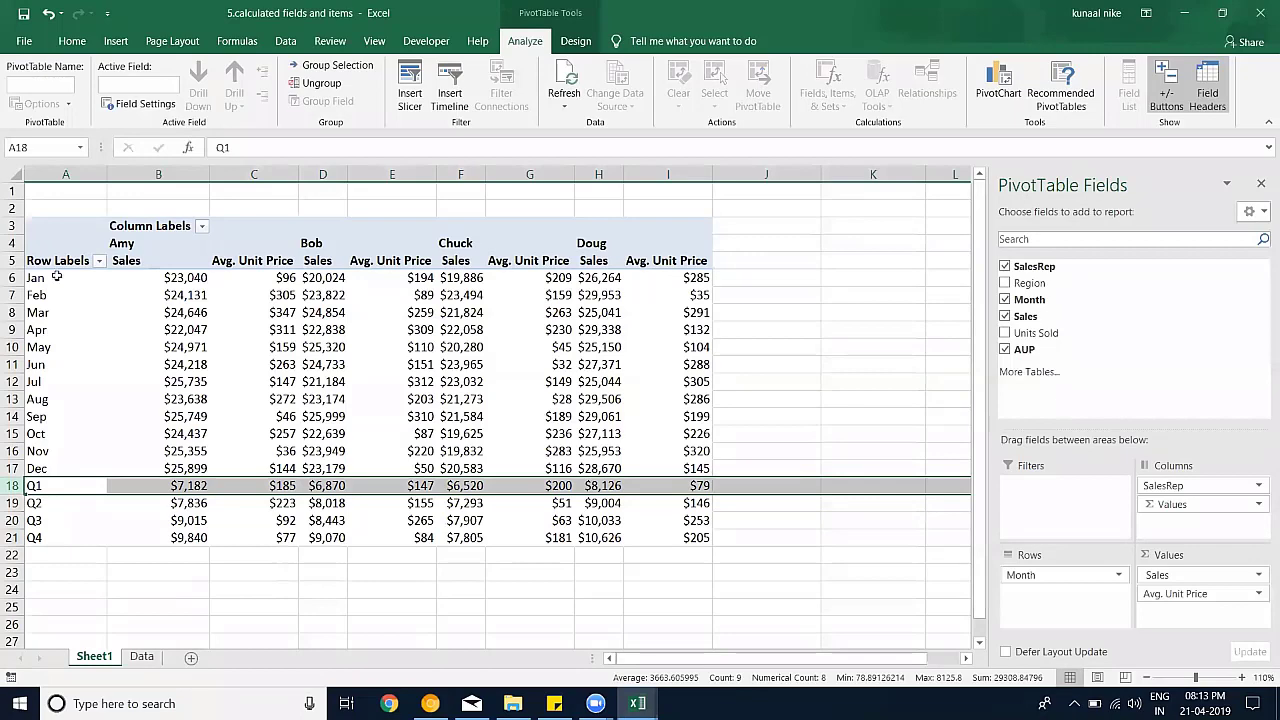
left_click_drag(57, 275, 61, 470)
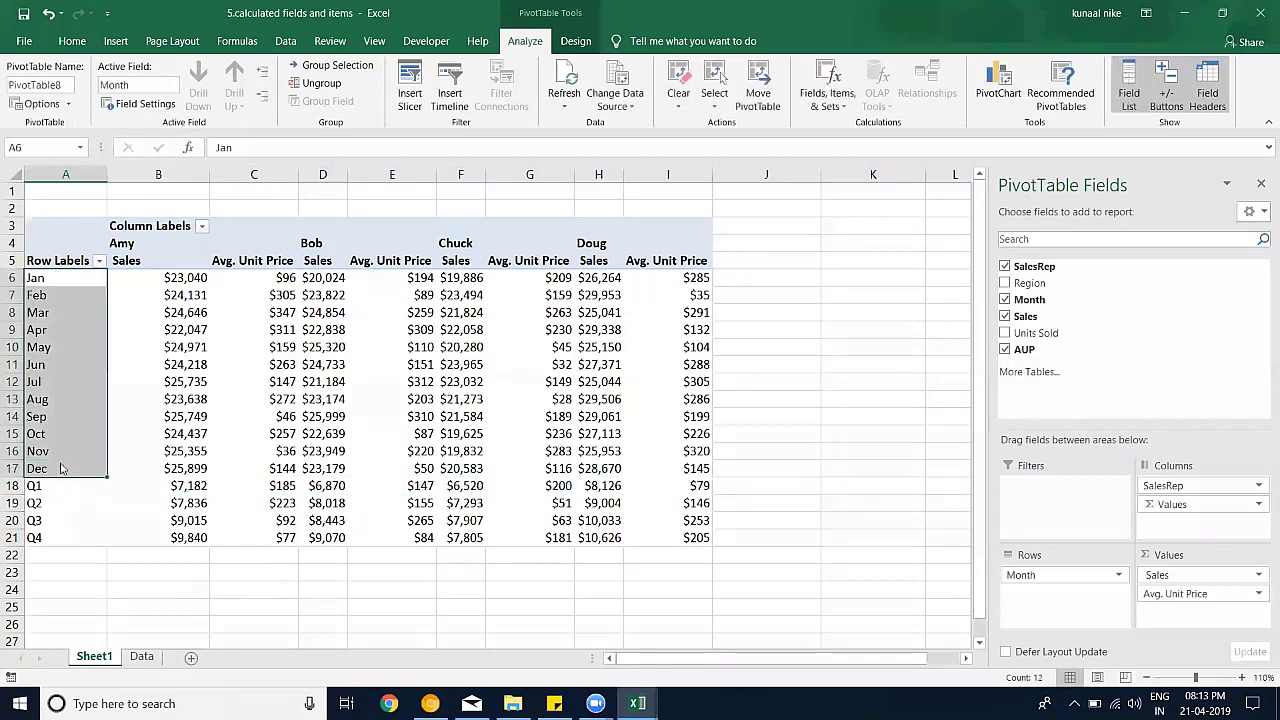
right_click(61, 470)
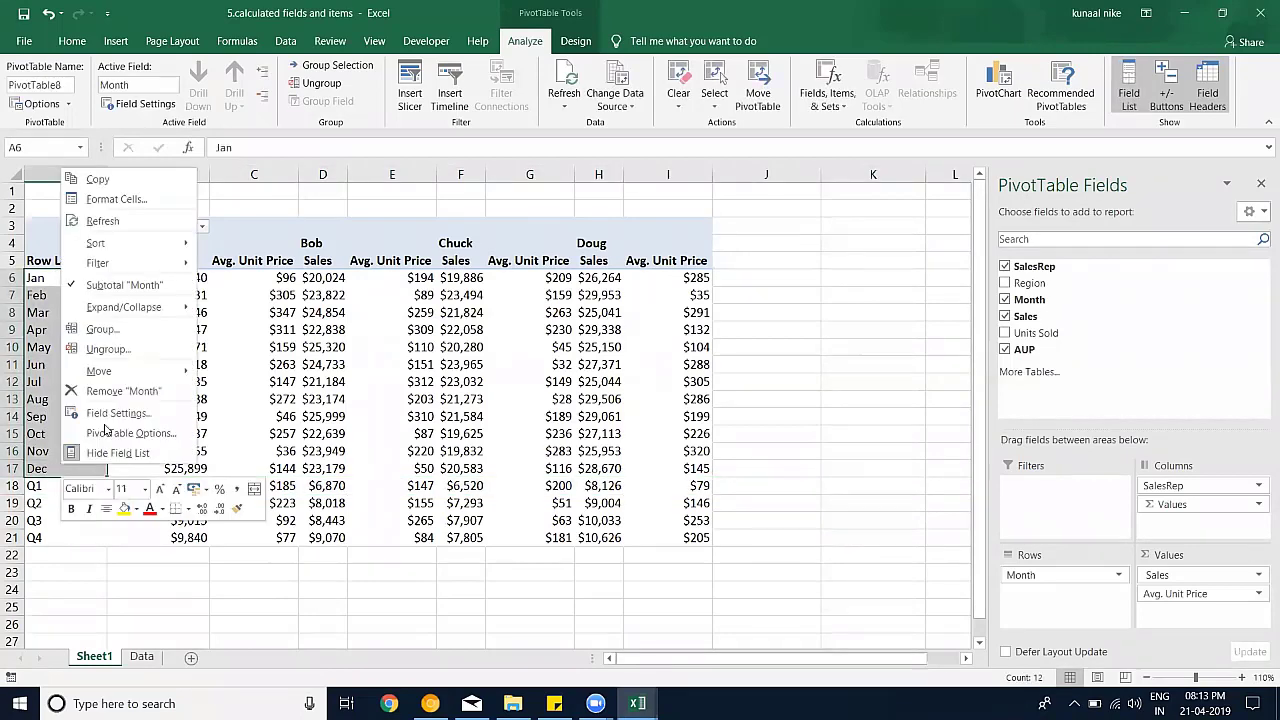
left_click(104, 329)
Group the Q1–Q4 labels into Group2 and rename Group1 to Sales.
scroll(95, 439, "down", 2)
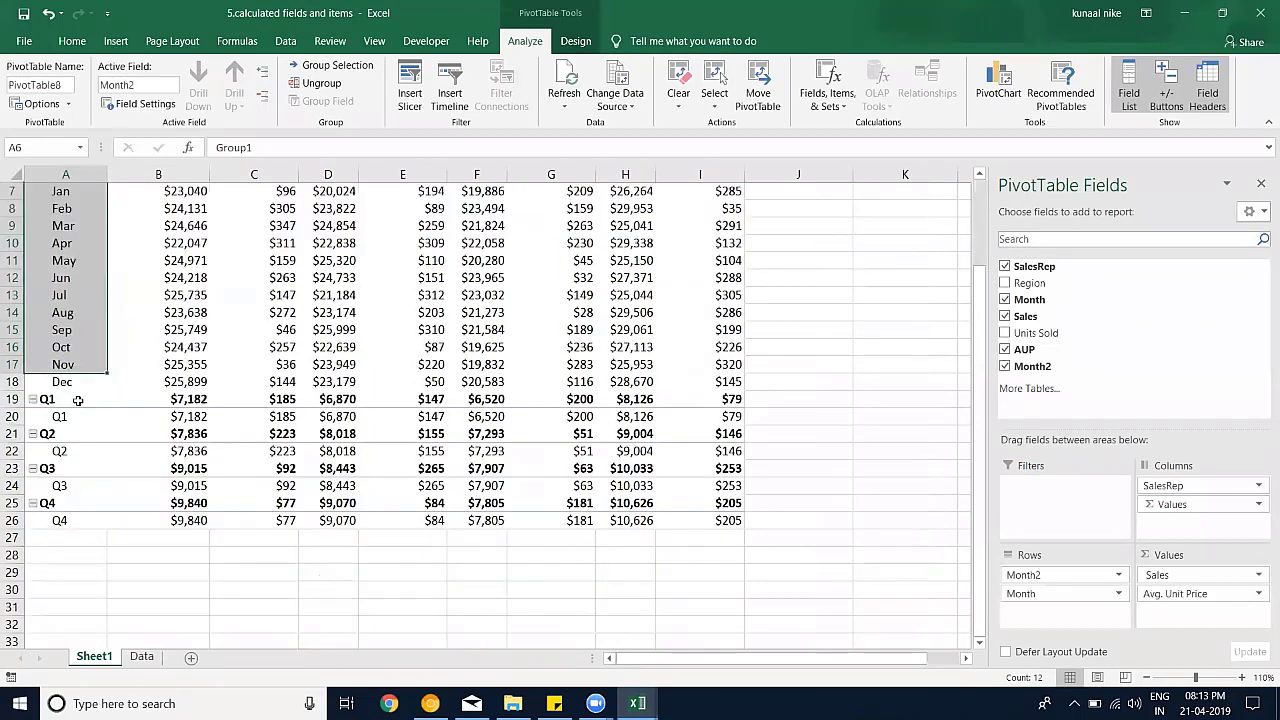
left_click_drag(77, 400, 84, 509)
right_click(84, 509)
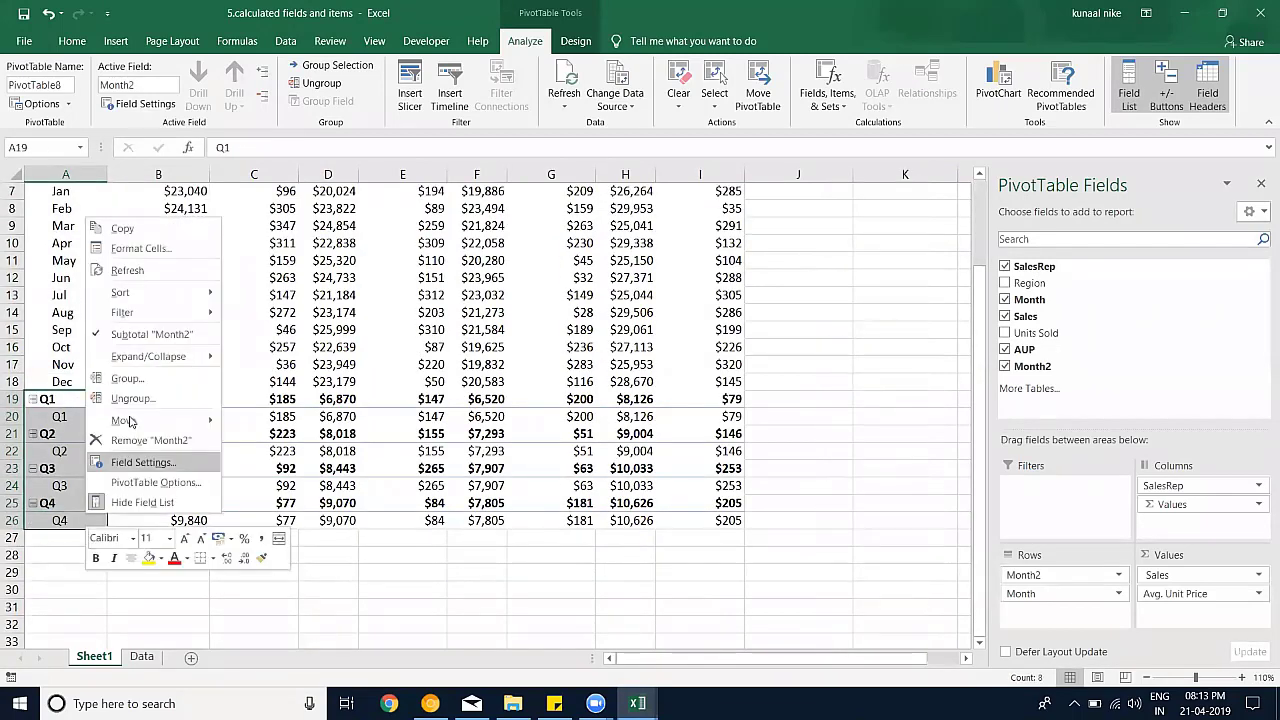
left_click(120, 382)
scroll(92, 452, "up", 2)
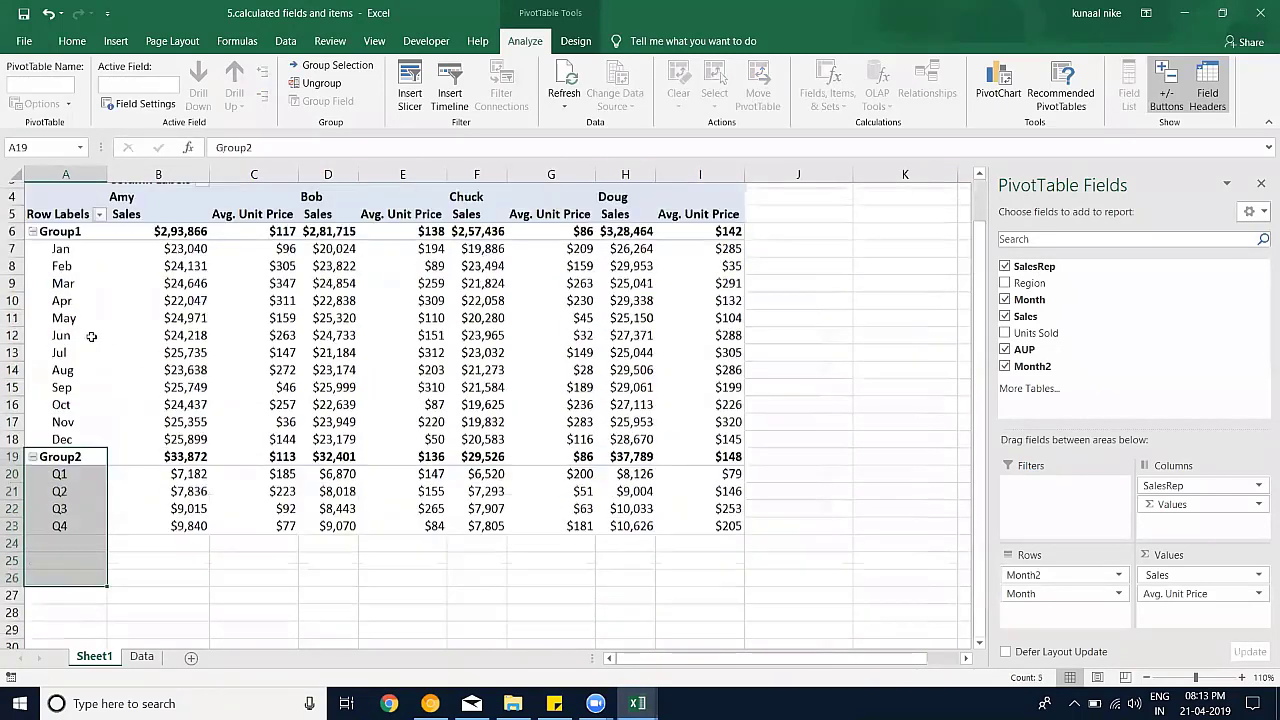
left_click(62, 278)
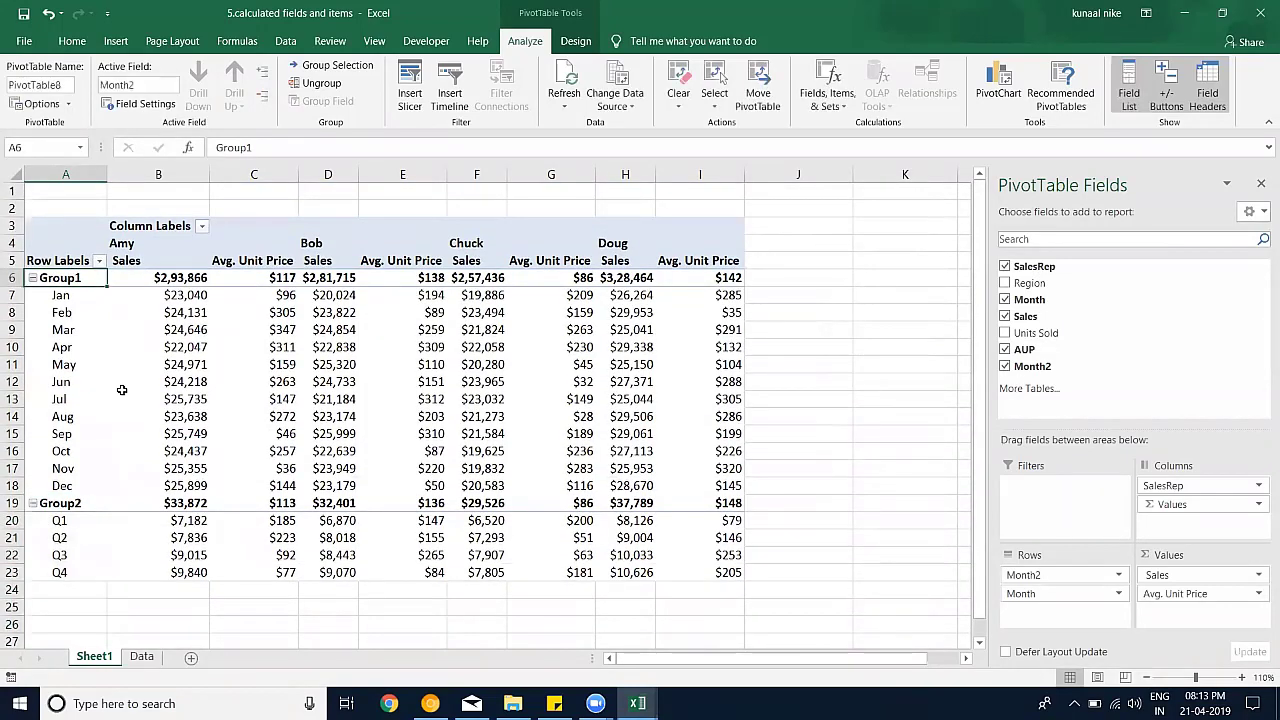
type("Sales")
key("Return")
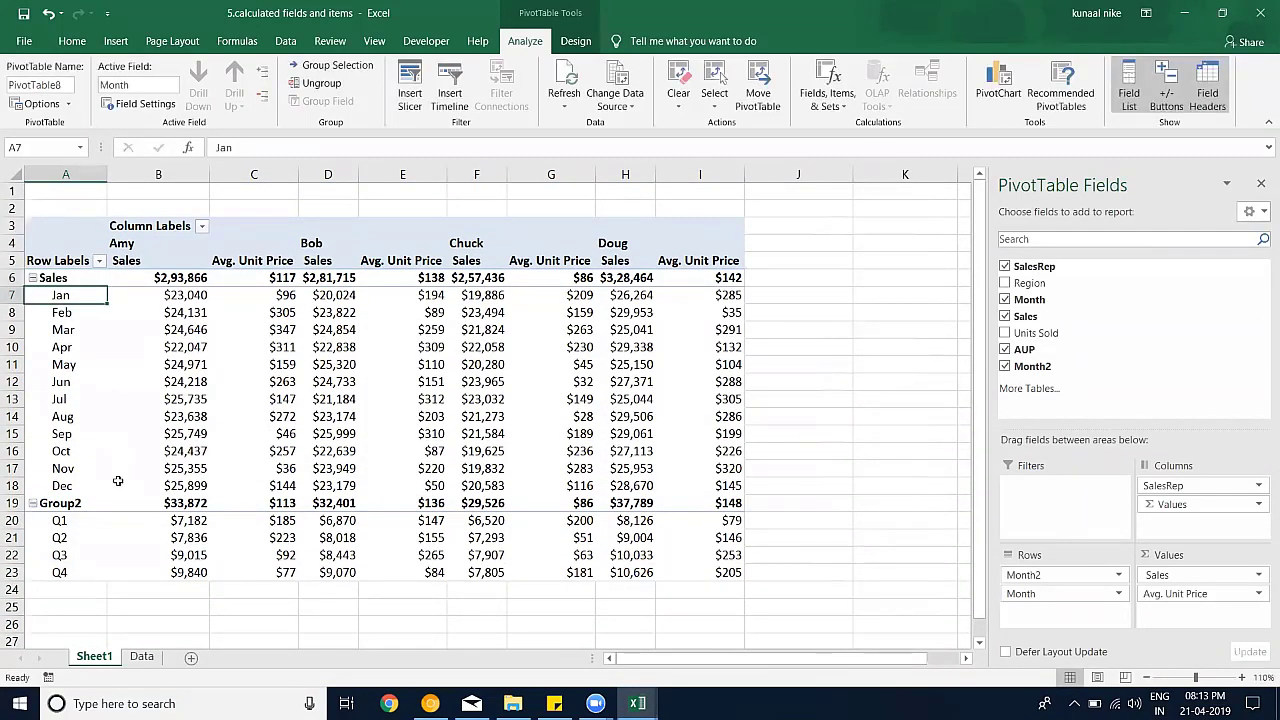
Rename the Group2 label to Commission.
left_click(60, 506)
type("Comi")
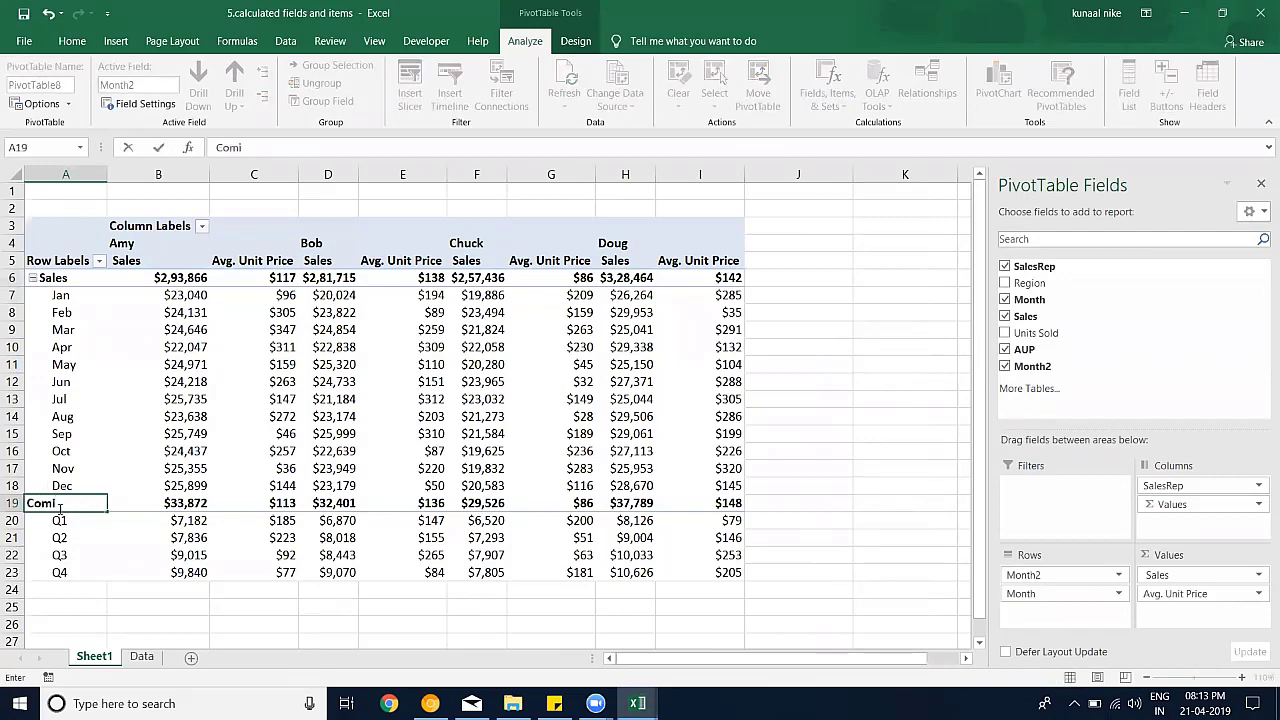
key("BackSpace")
type("mission")
key("Return")
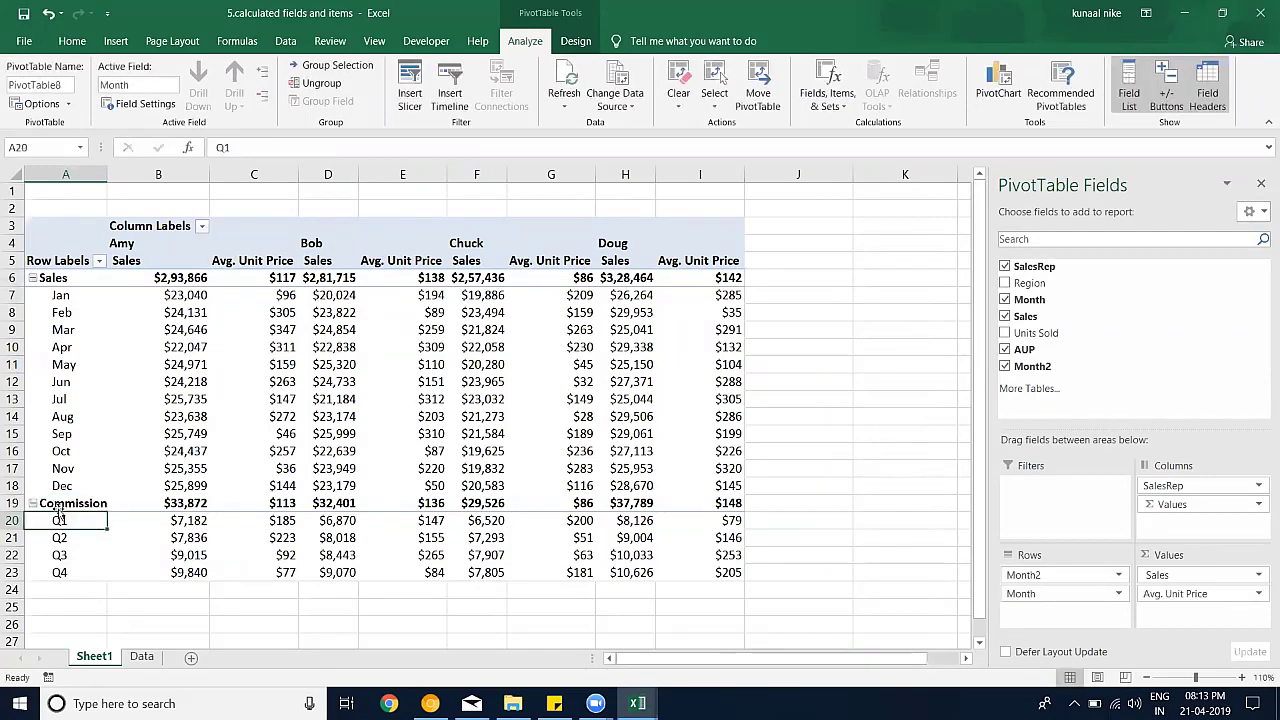
left_click(264, 380)
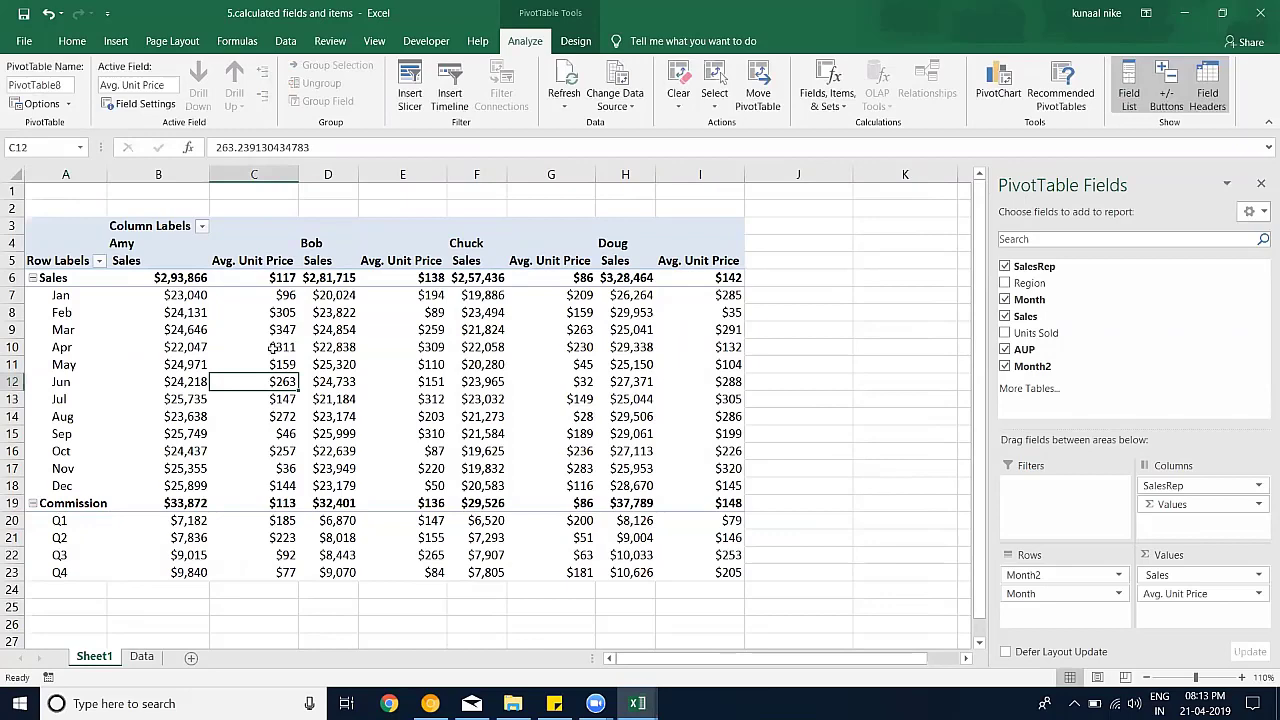
Show all subtotals at the bottom of each group and insert a blank line after each item.
left_click(575, 41)
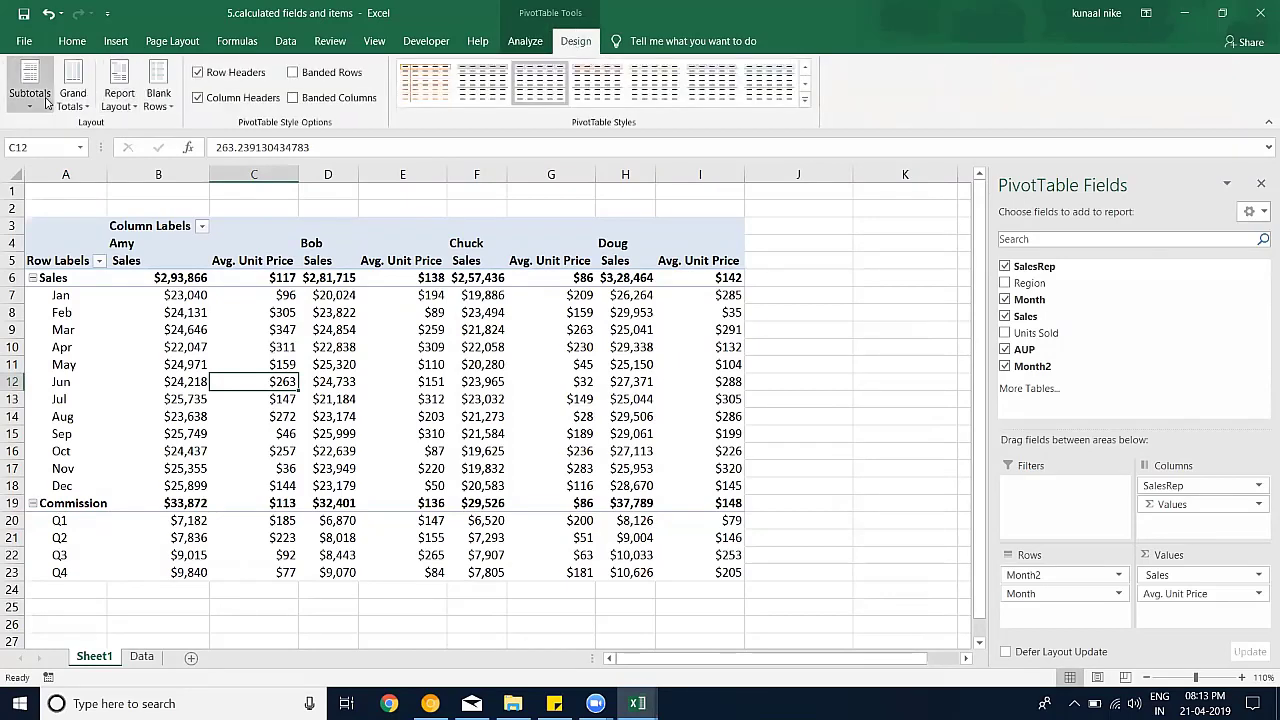
left_click(30, 85)
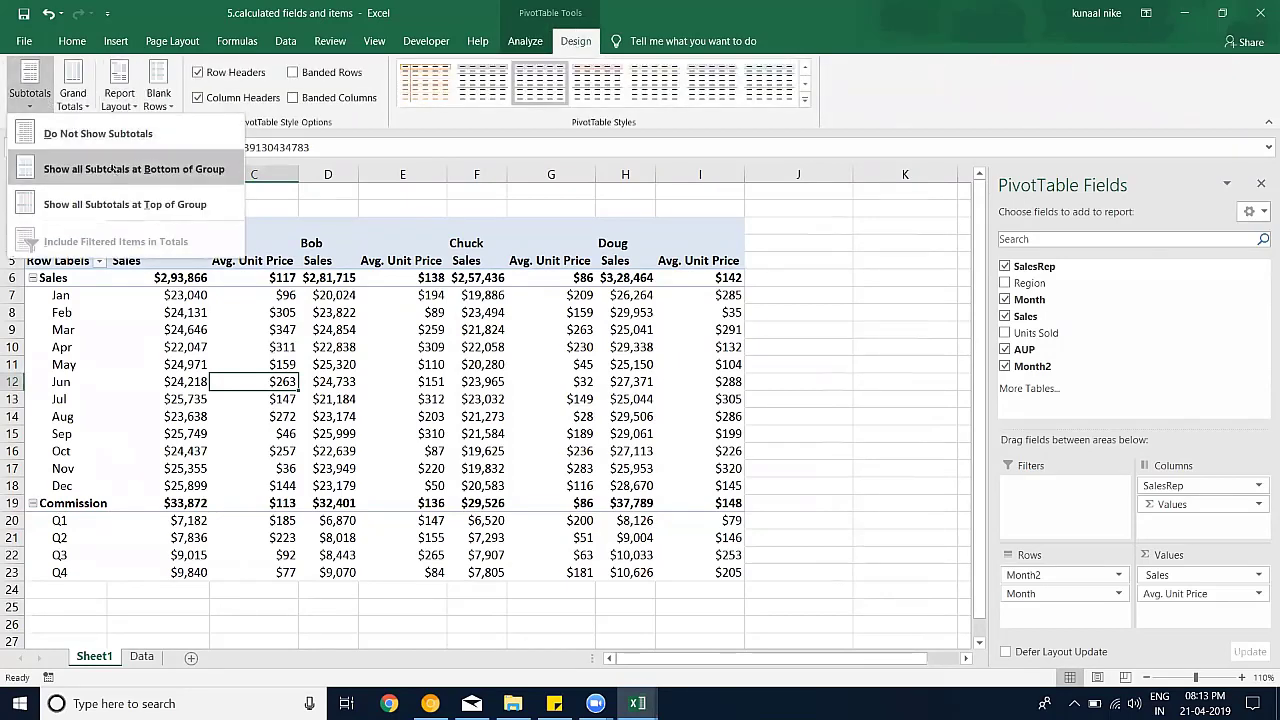
left_click(110, 168)
left_click(156, 100)
left_click(190, 133)
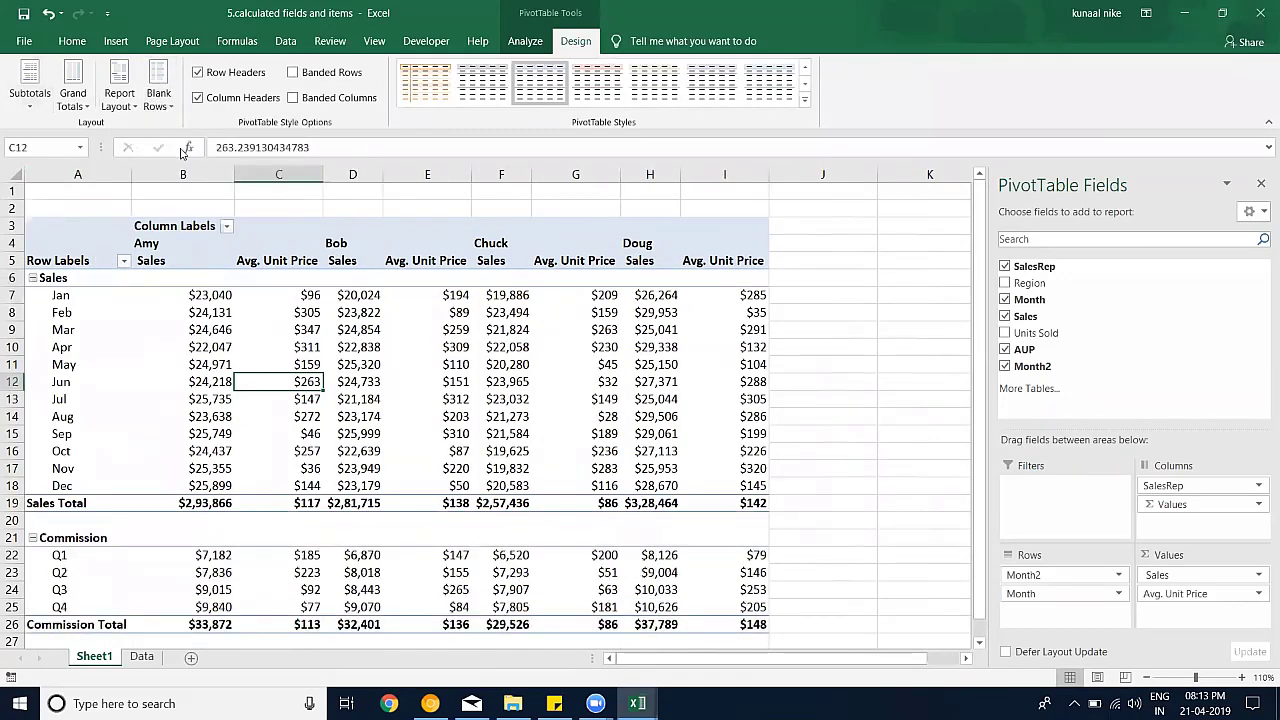
scroll(225, 195, "down", 2)
scroll(225, 195, "up", 2)
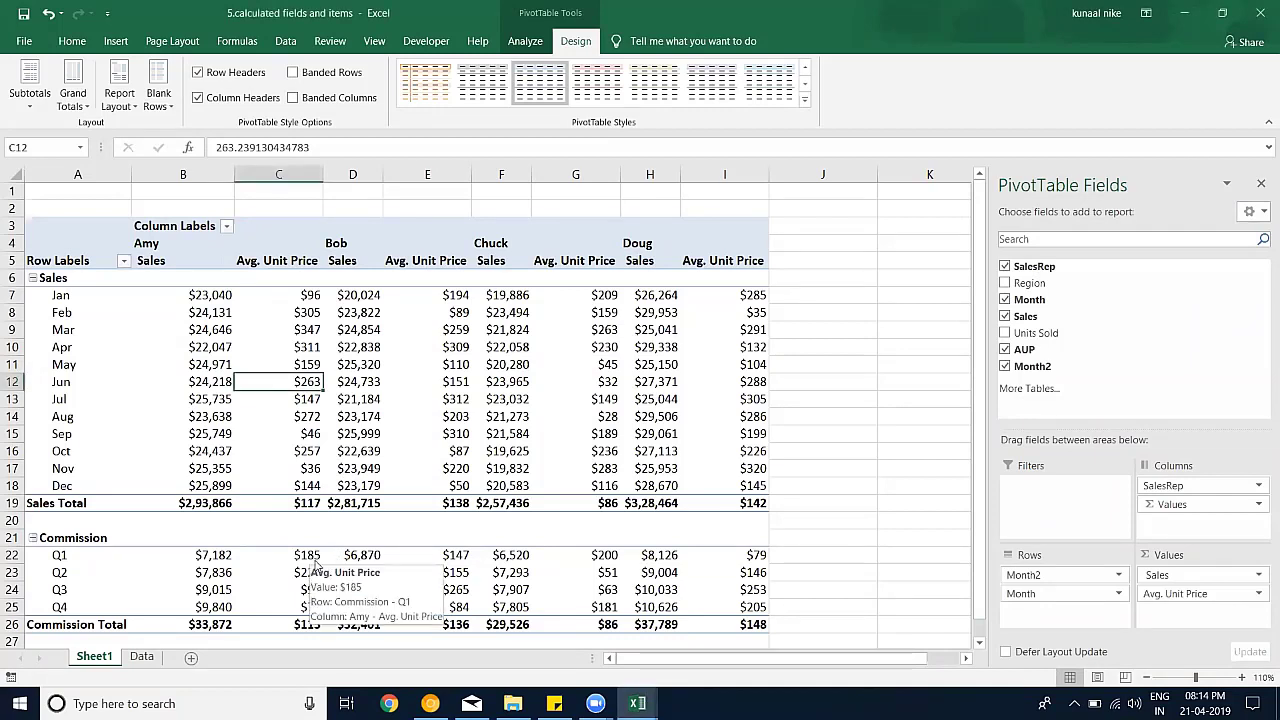
Set white font on the Commission Avg. Unit Price cells C22:C26, E22:E26, G22:G26 and I22:I26.
left_click_drag(301, 554, 294, 624)
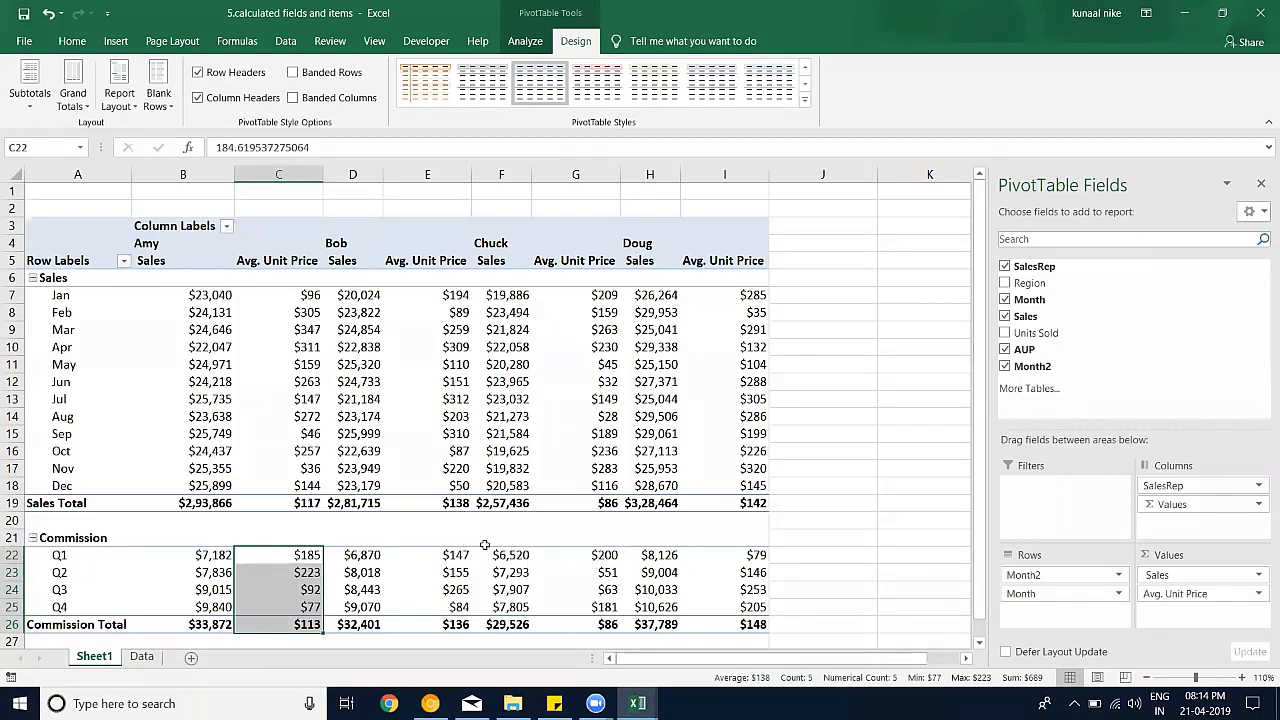
left_click_drag(442, 549, 445, 622)
left_click_drag(594, 552, 604, 623)
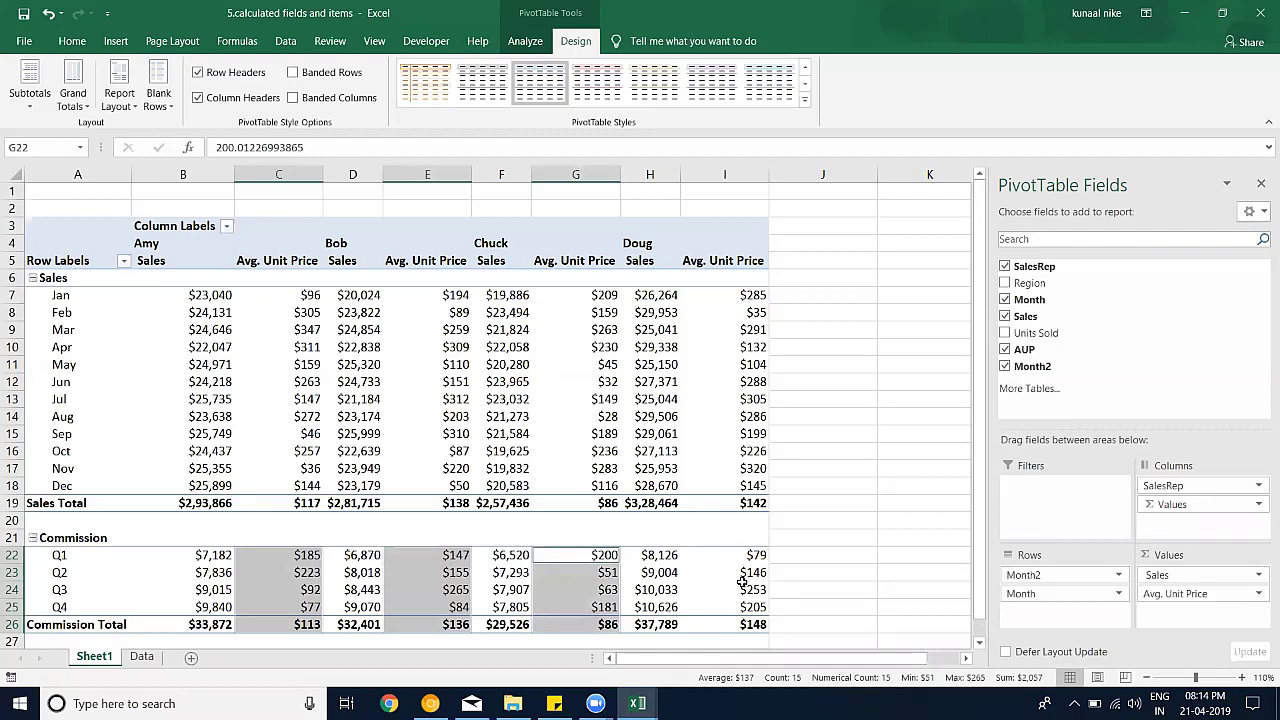
left_click_drag(741, 556, 744, 620)
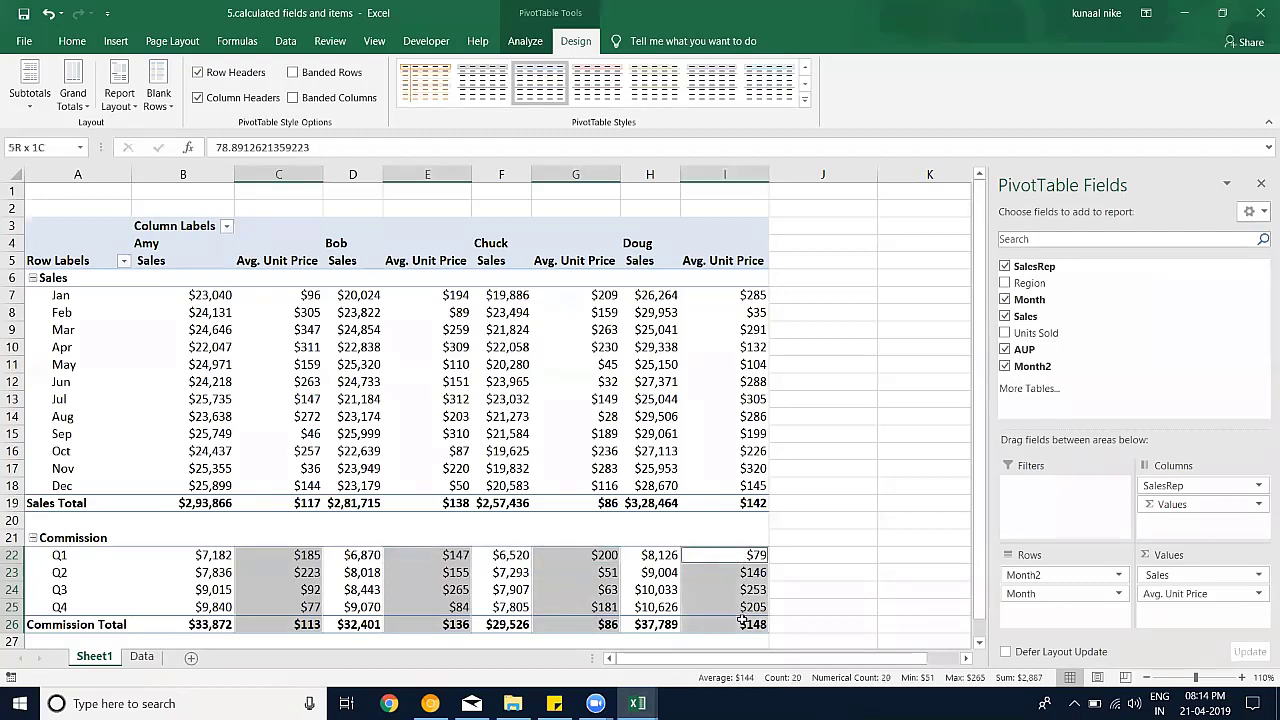
left_click(71, 42)
left_click(301, 97)
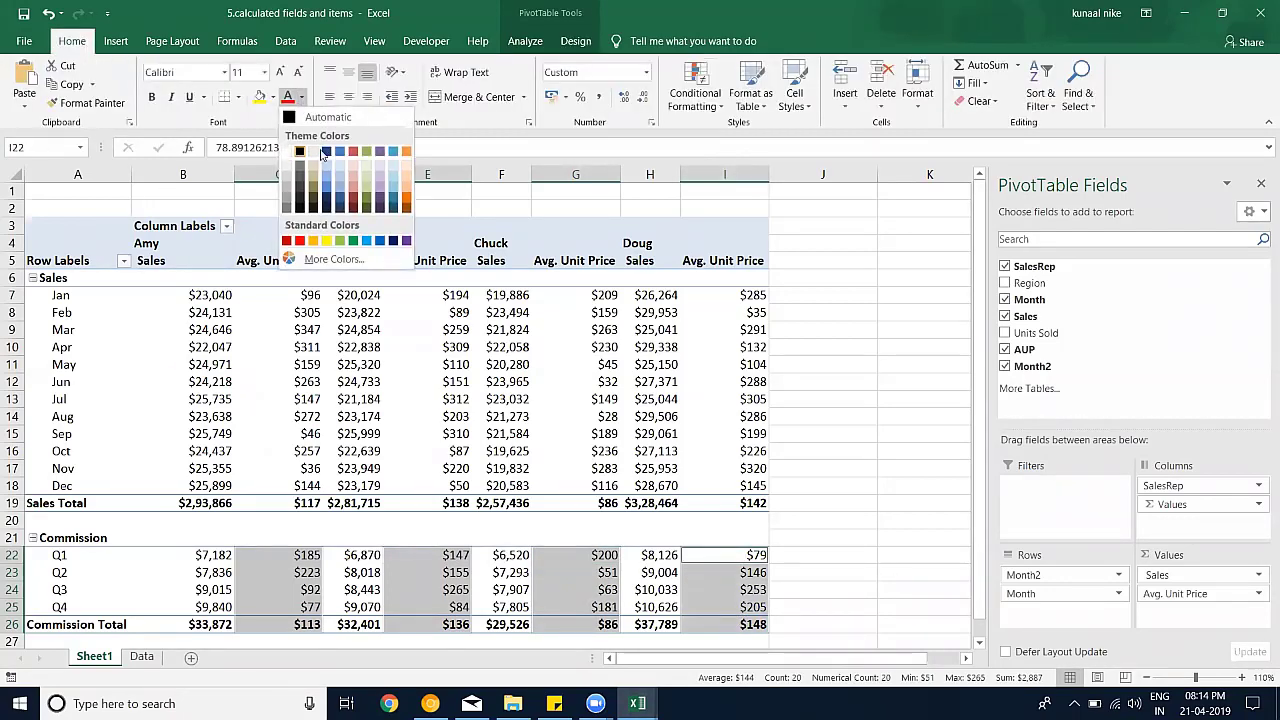
left_click(288, 152)
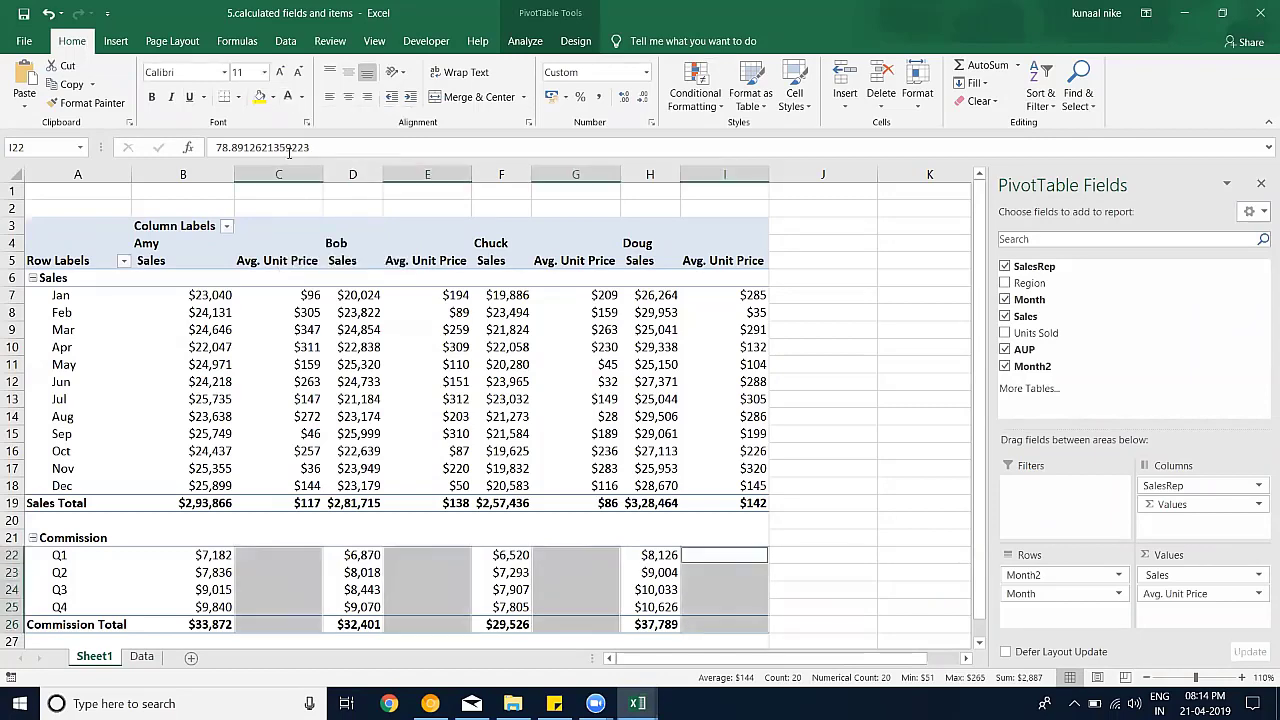
left_click(508, 385)
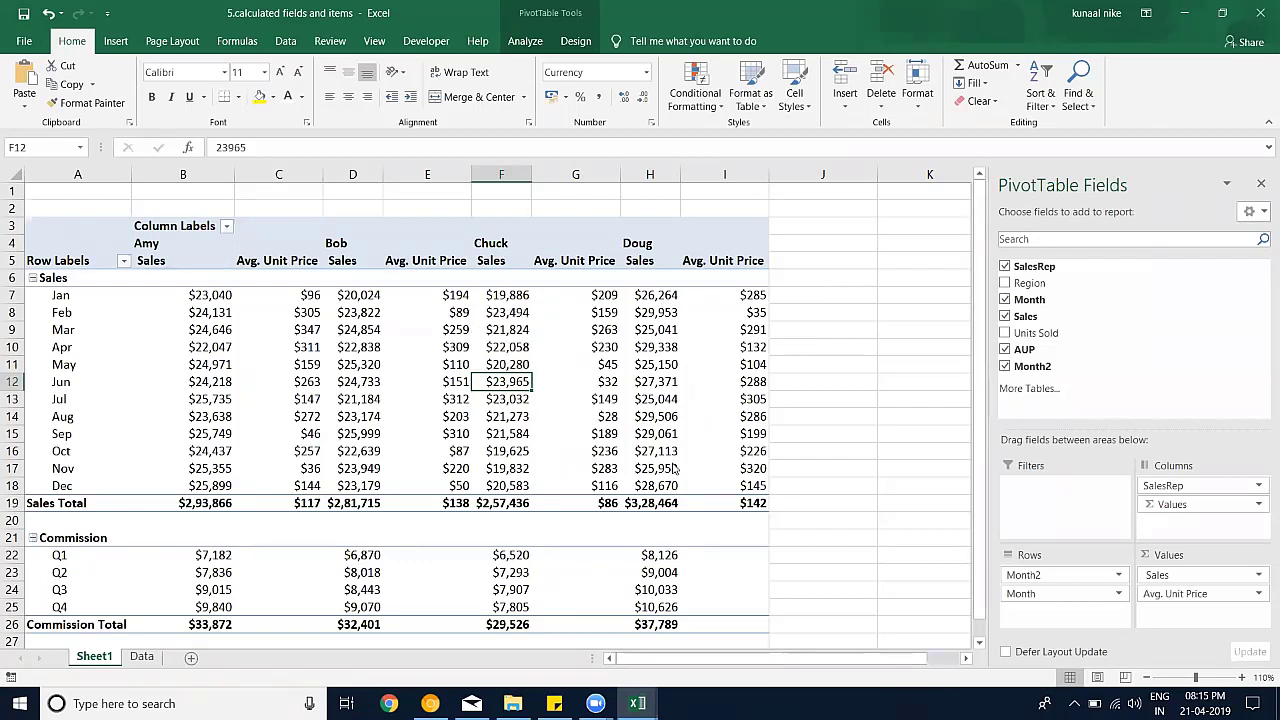
left_click(525, 41)
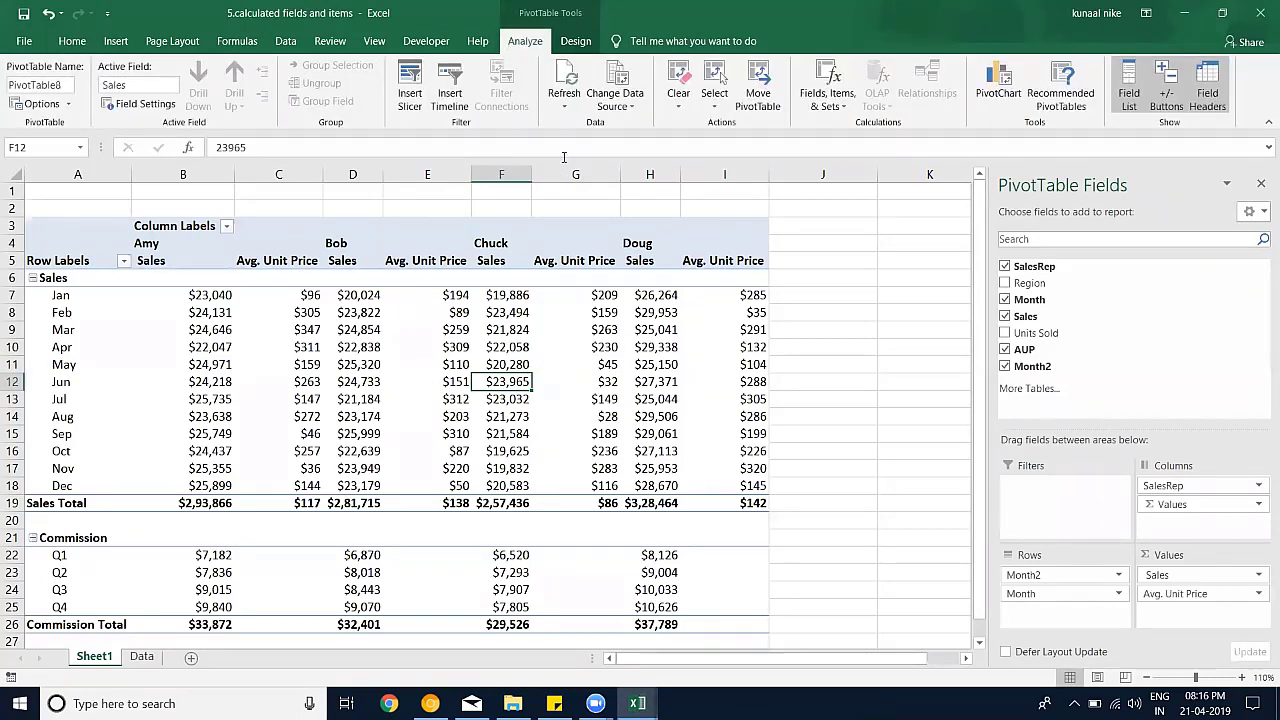
left_click(614, 105)
left_click(650, 136)
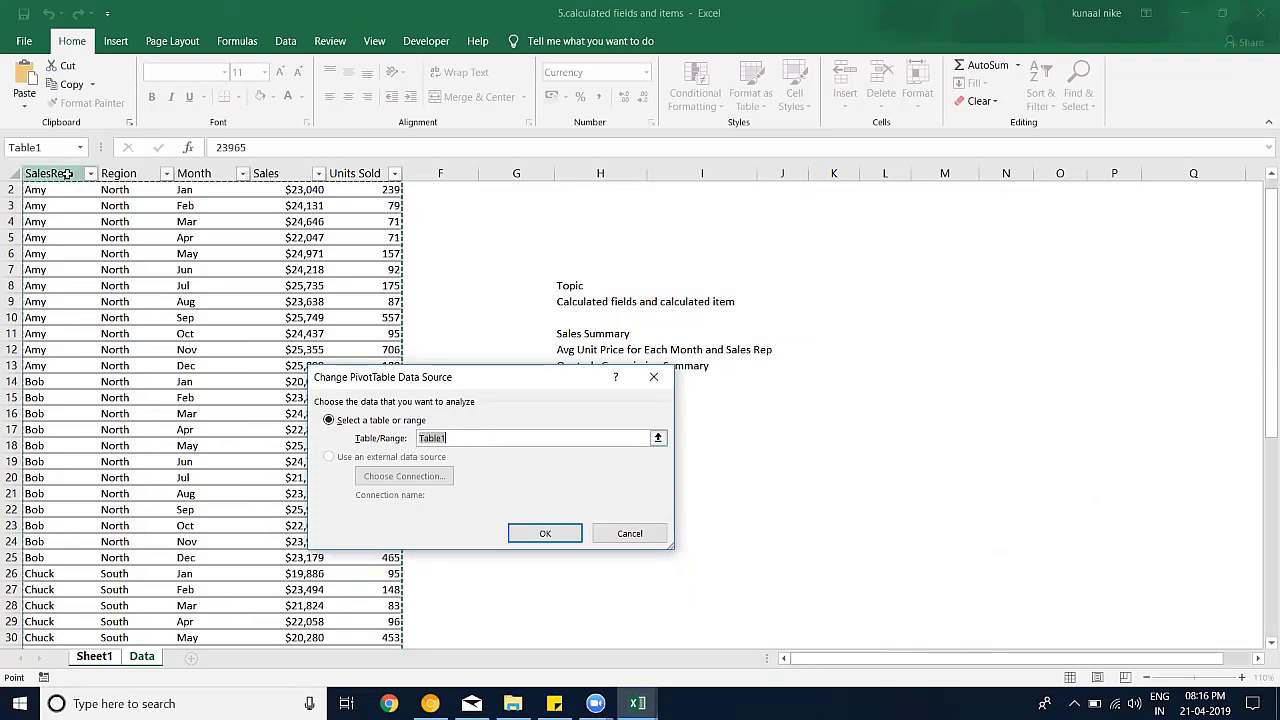
left_click(634, 524)
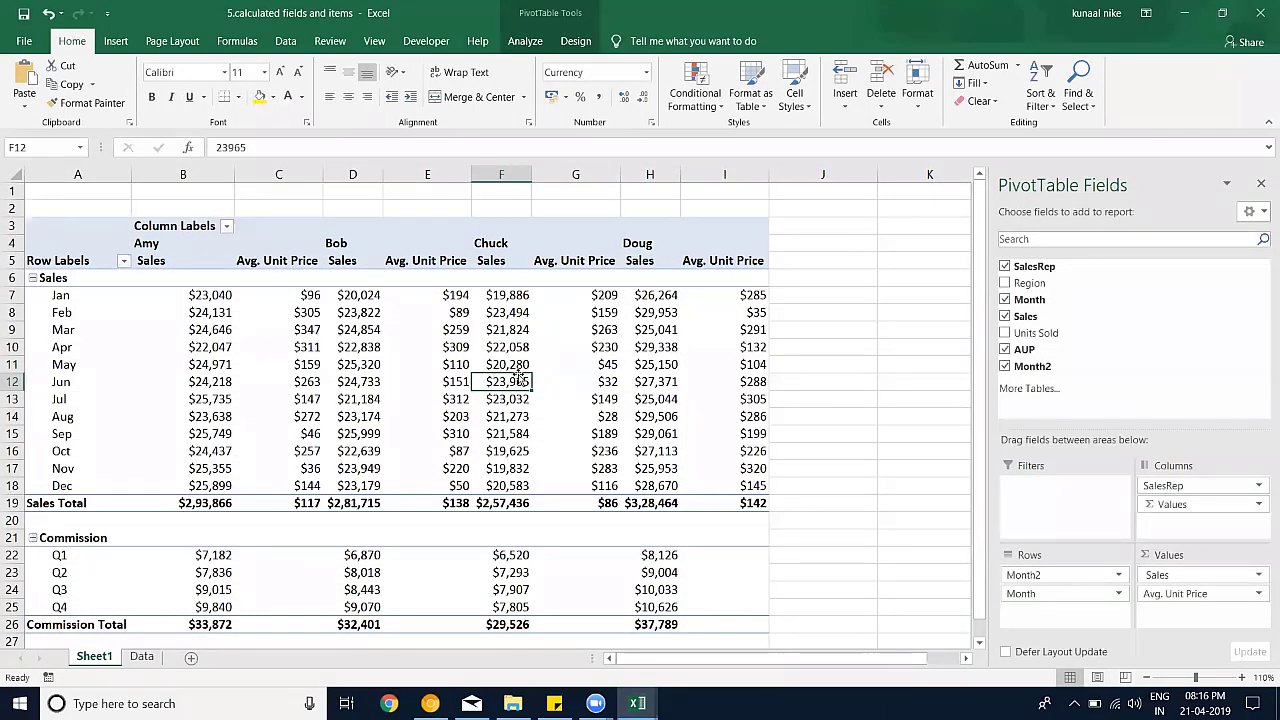
right_click(463, 331)
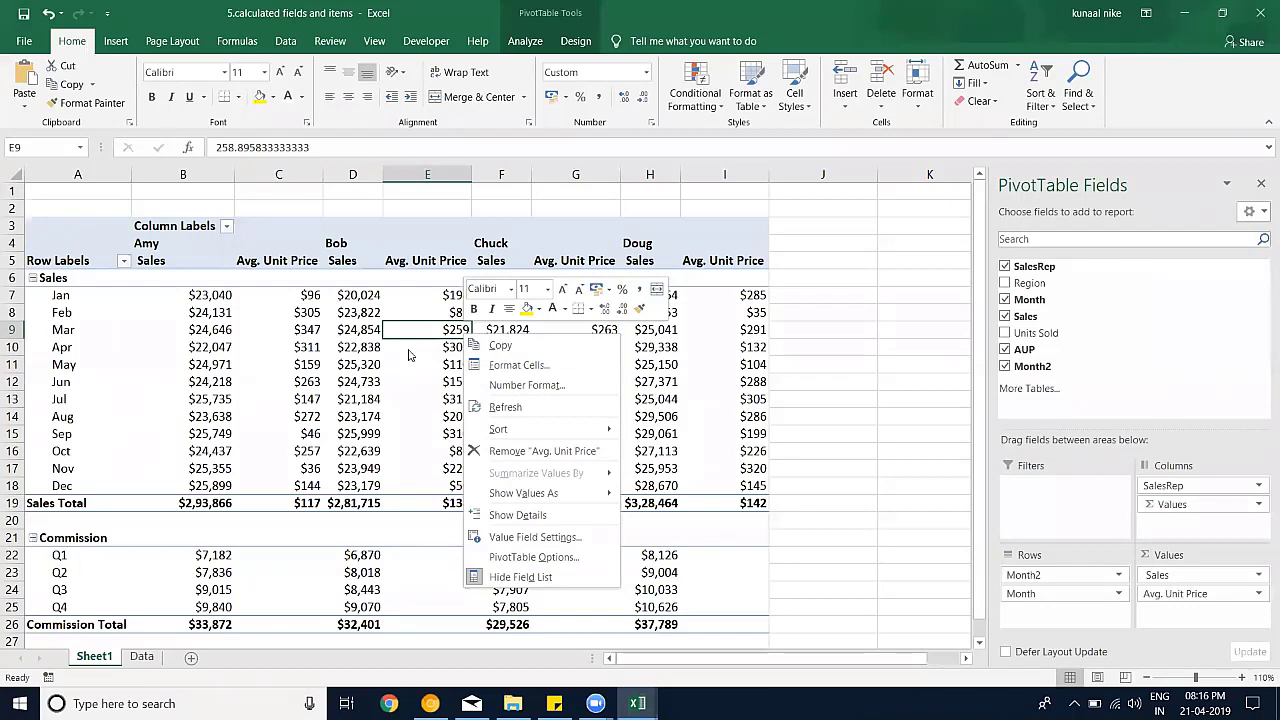
left_click(316, 391)
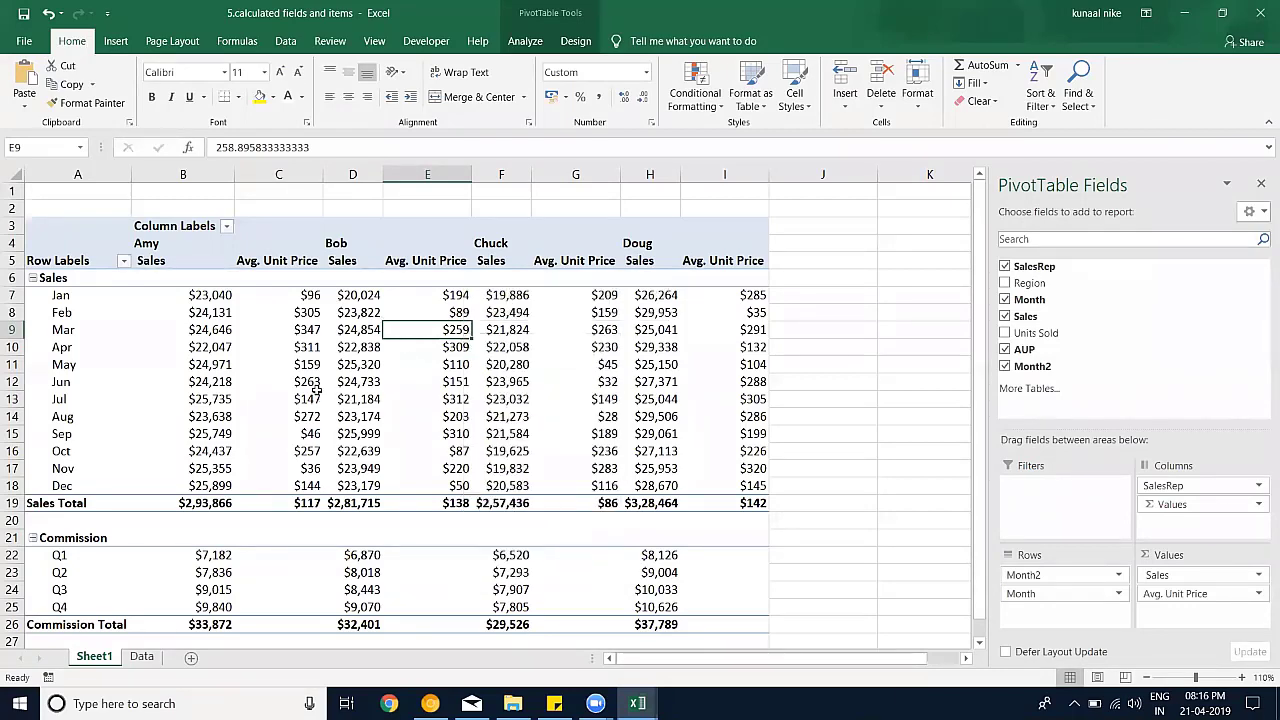
left_click(527, 42)
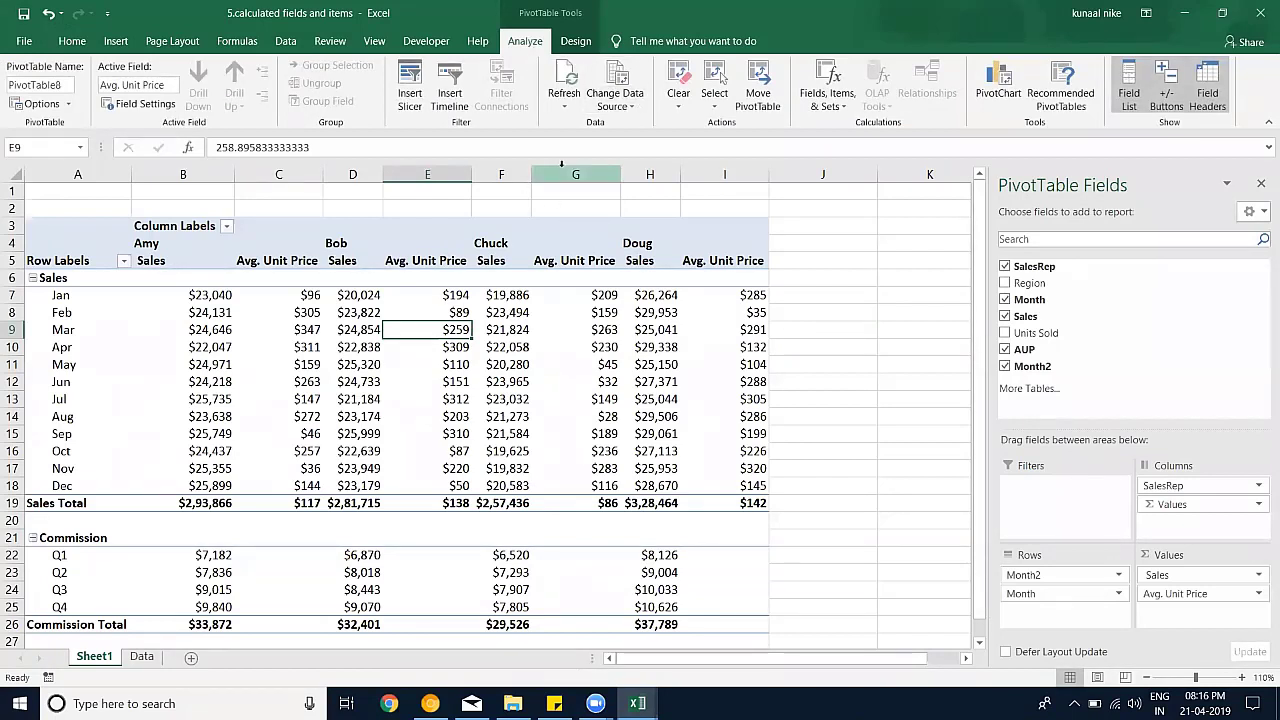
left_click(564, 103)
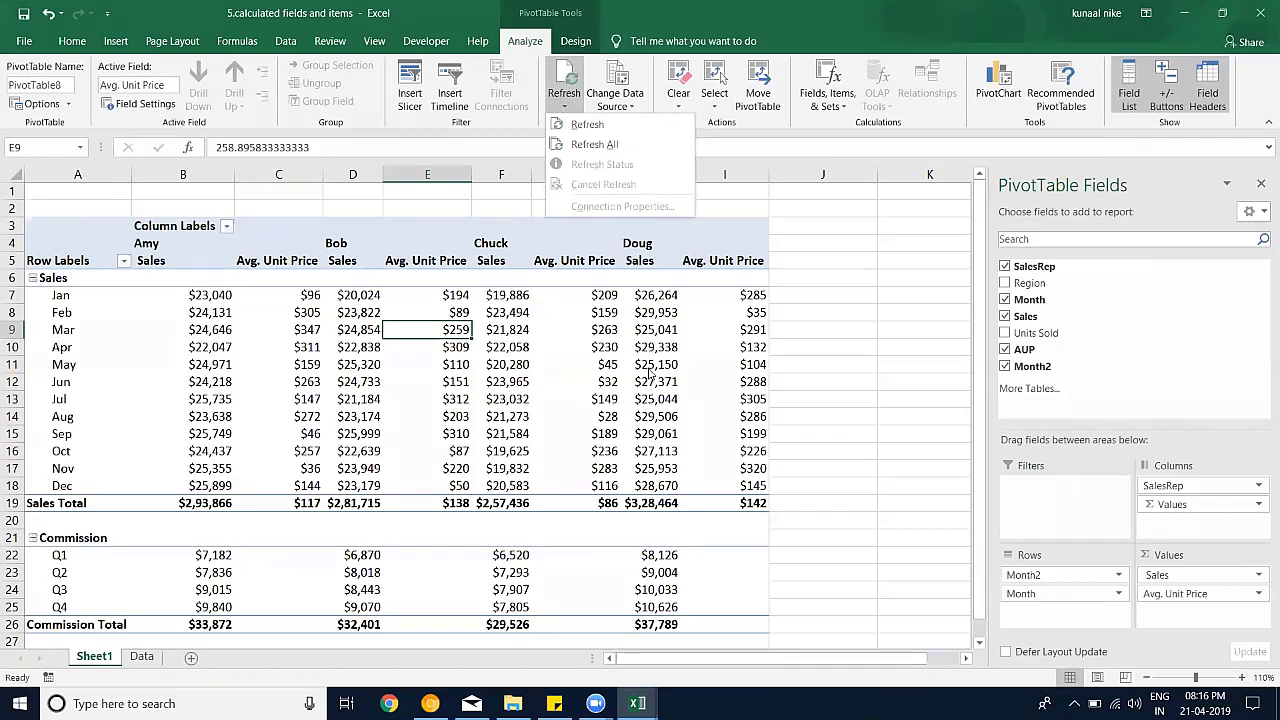
left_click(831, 45)
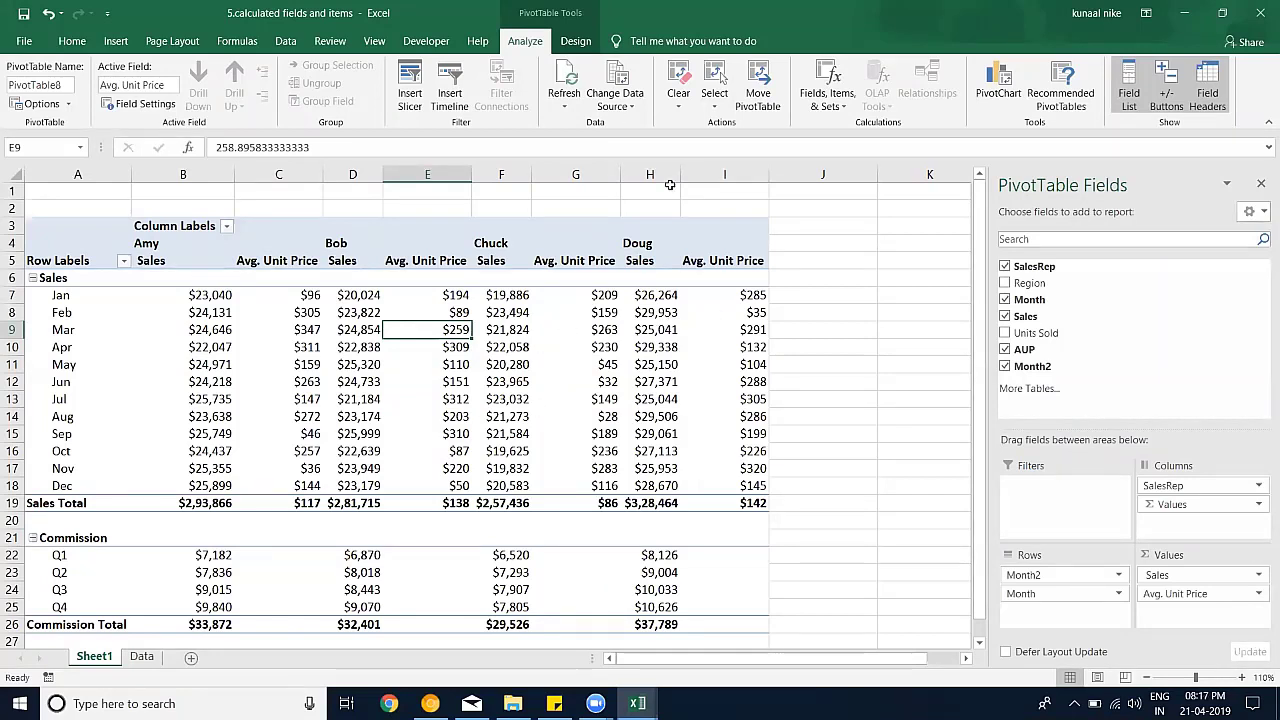
left_click(684, 100)
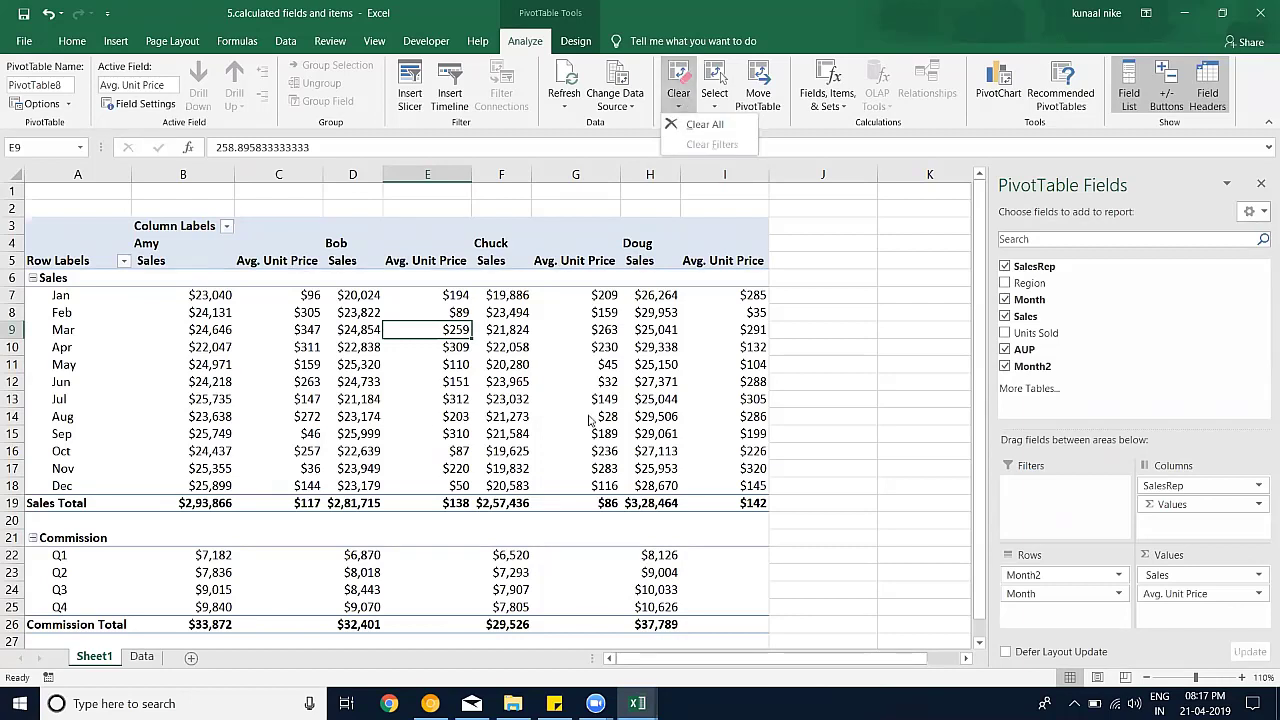
left_click(722, 108)
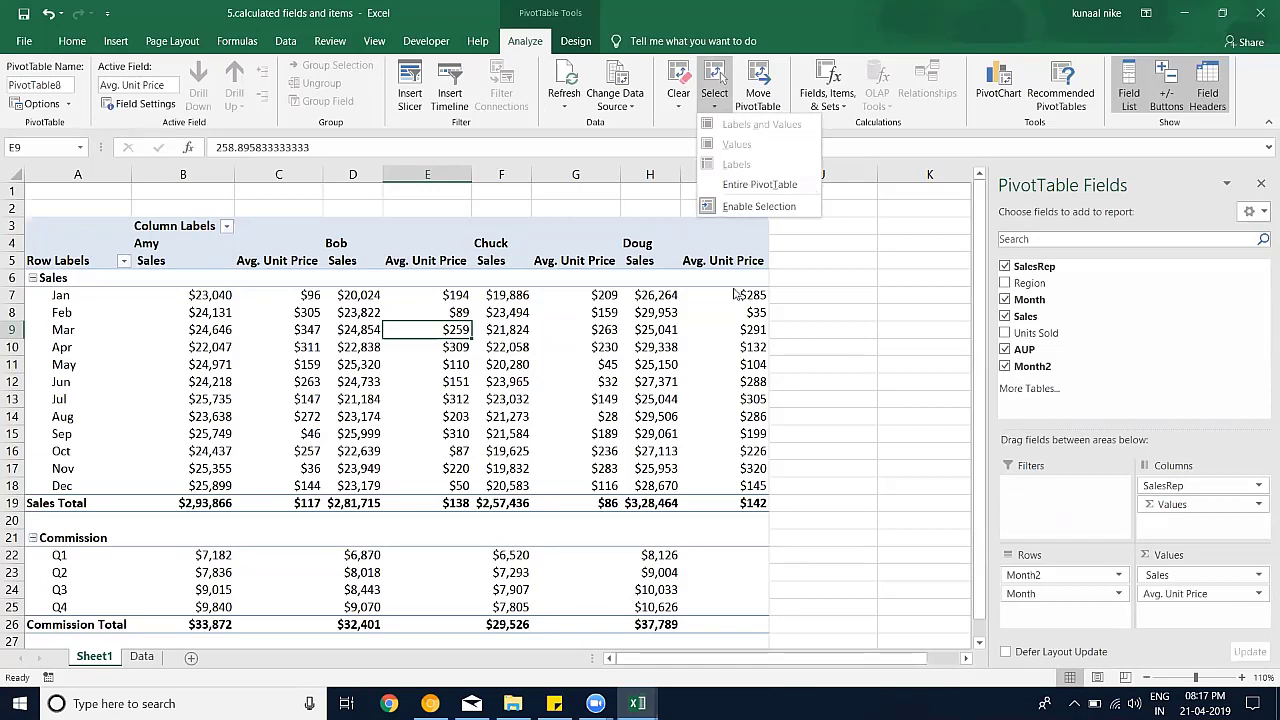
key("Escape")
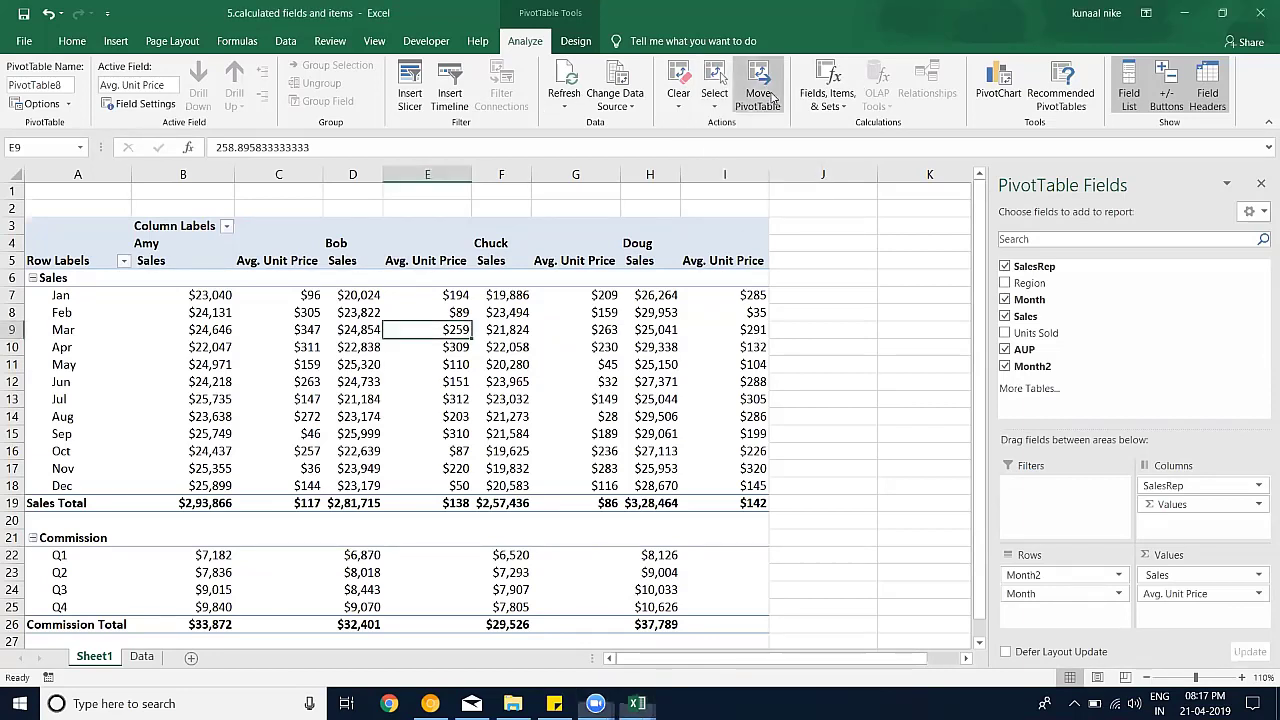
left_click(758, 92)
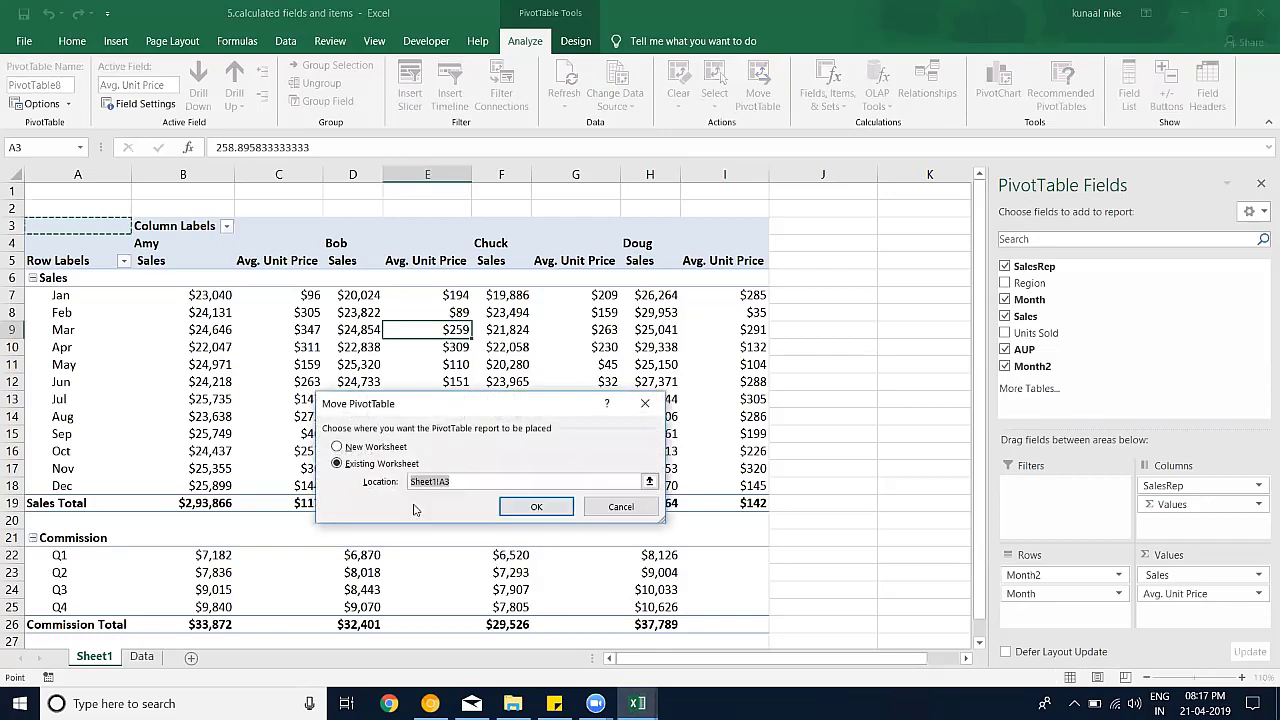
left_click(620, 507)
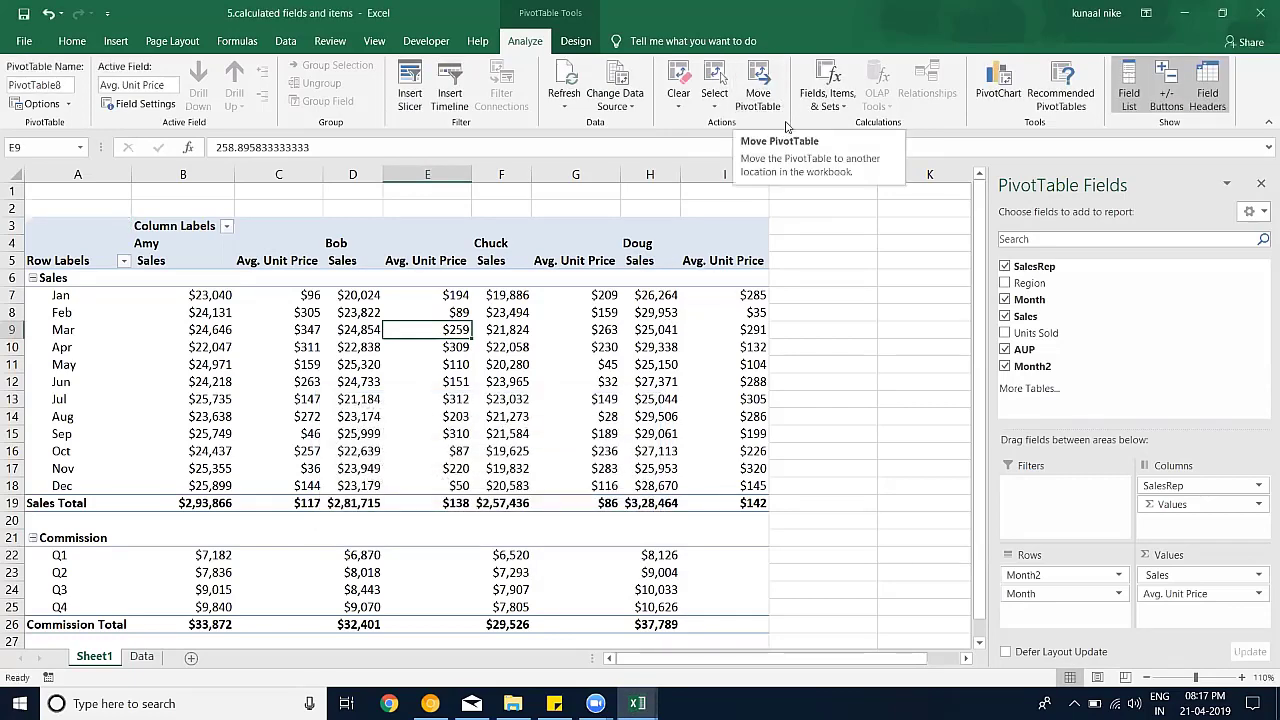
Insert a Region slicer and place it to the right of the pivot table.
left_click(410, 85)
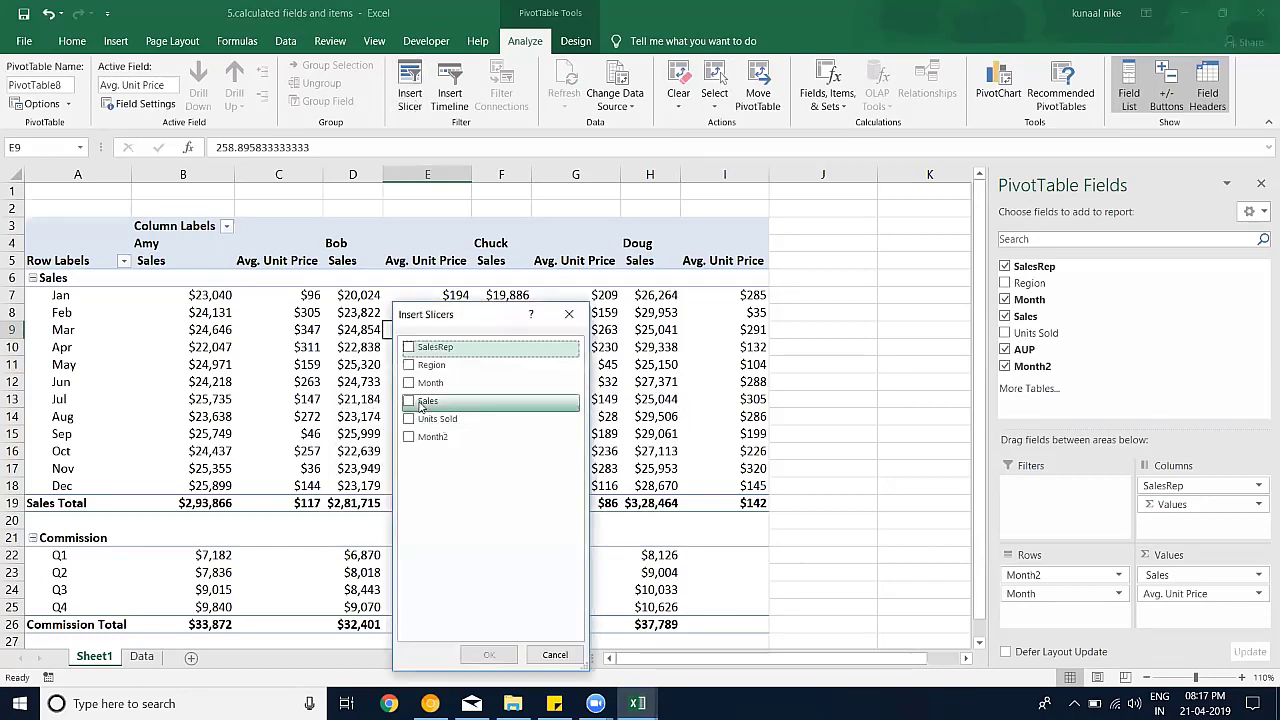
left_click(435, 365)
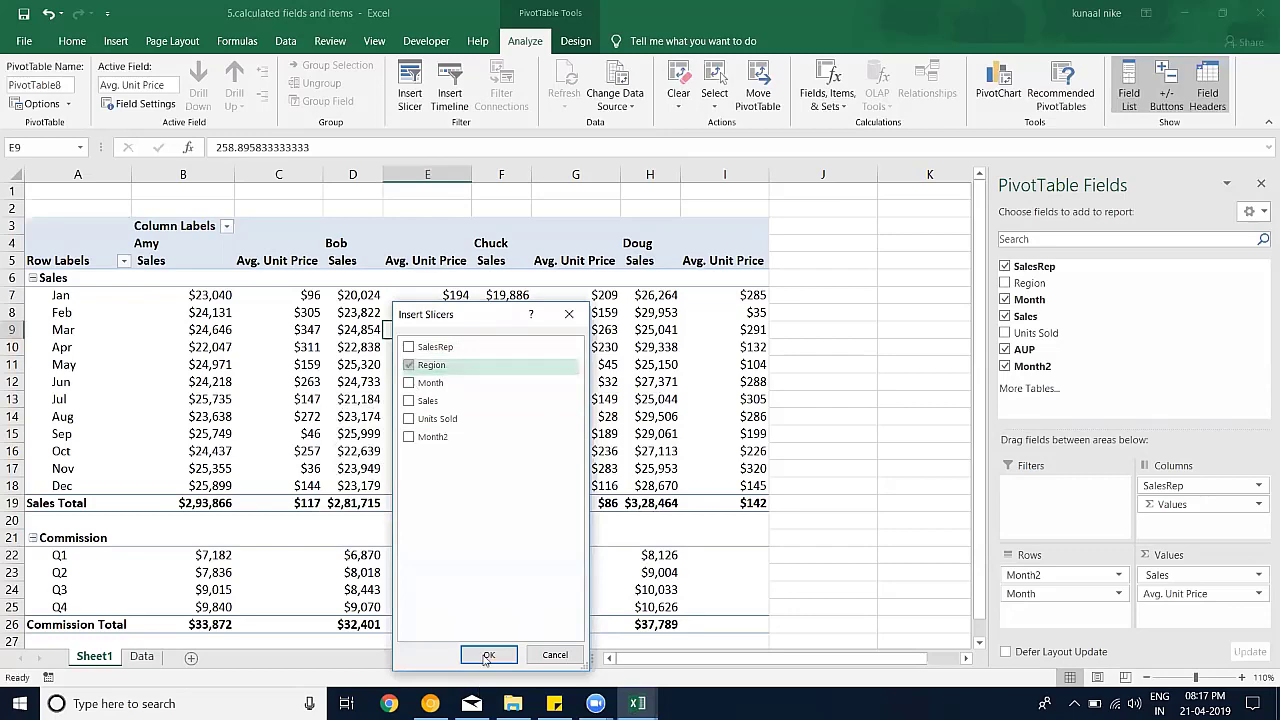
left_click(489, 654)
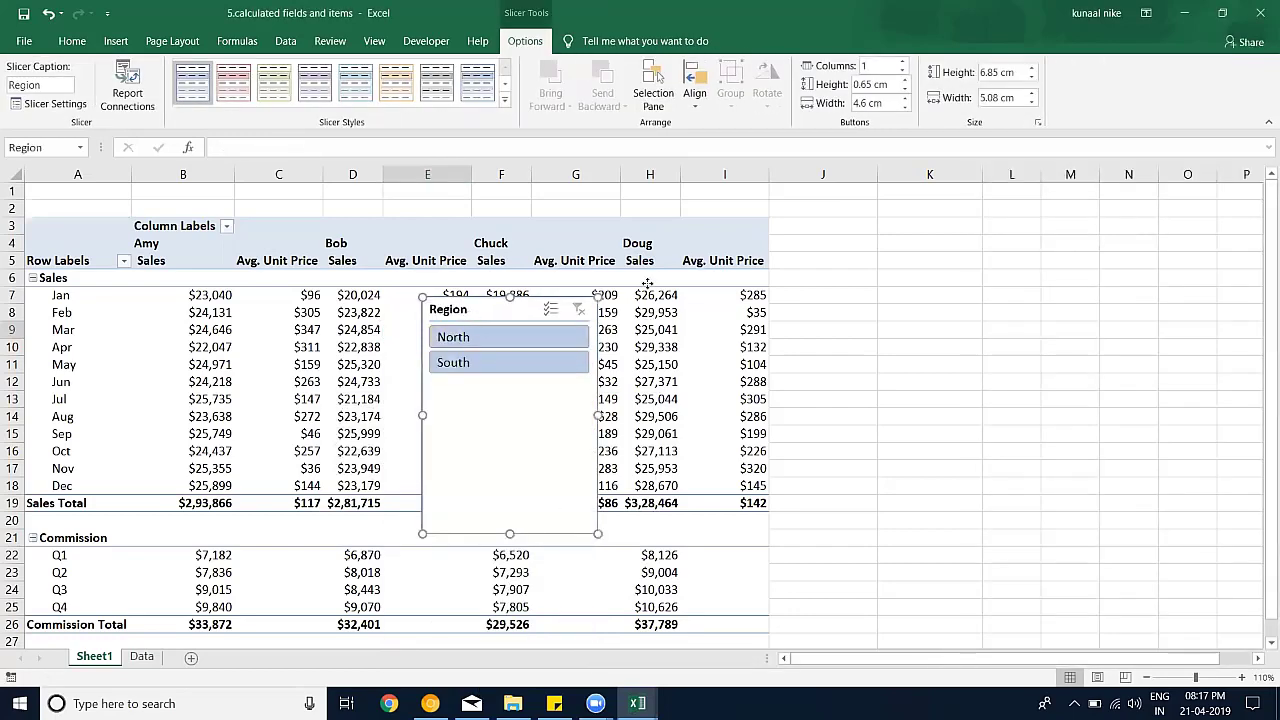
left_click_drag(492, 305, 849, 203)
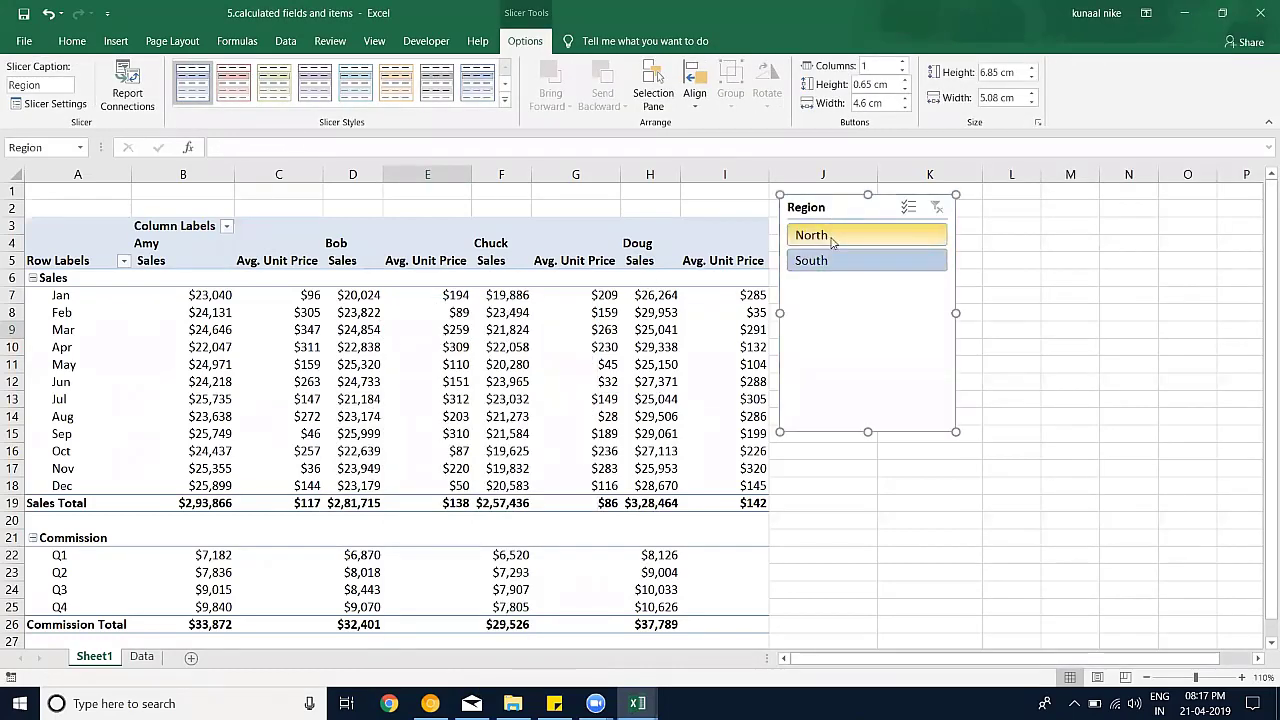
Toggle the Region slicer between North and South, ending filtered to North.
left_click(831, 237)
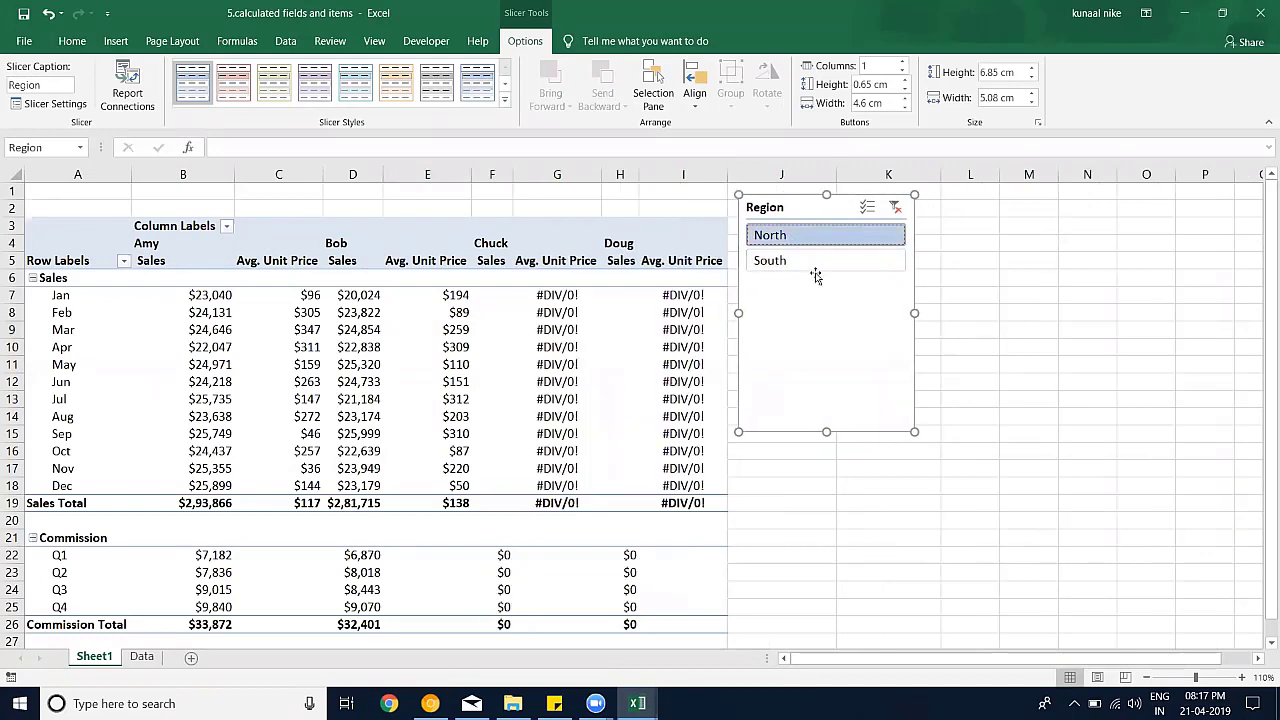
left_click(812, 268)
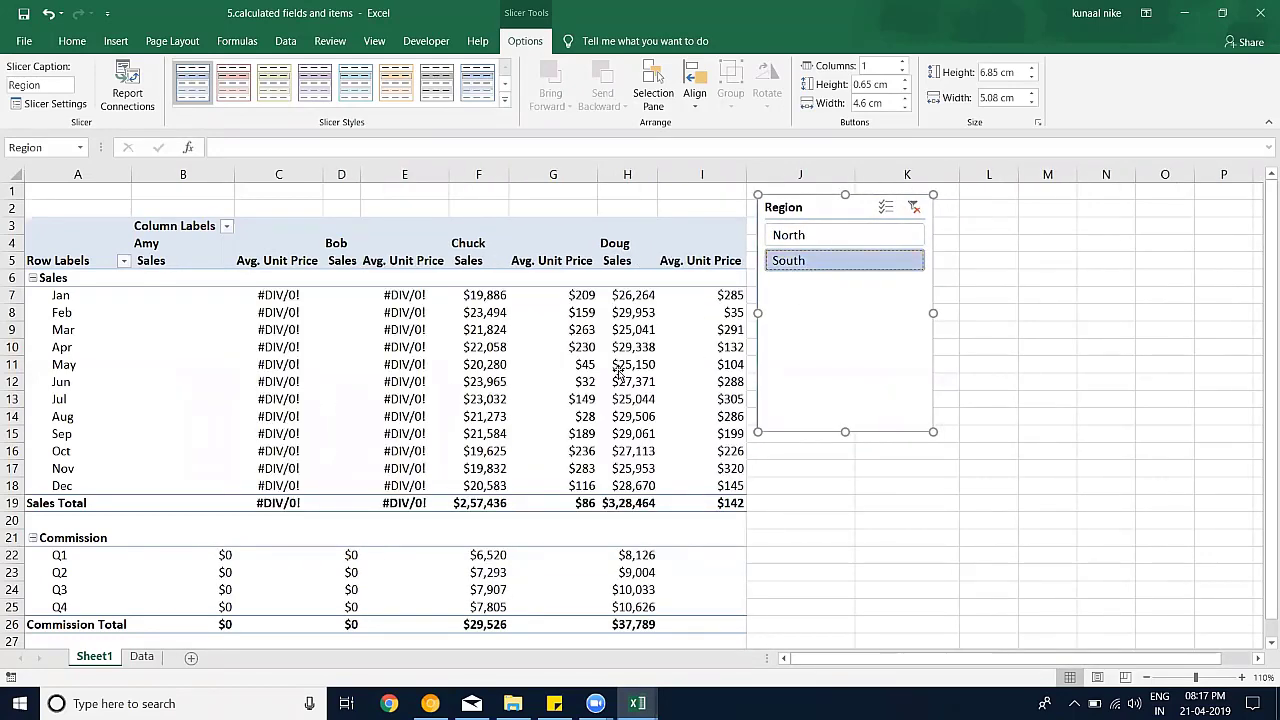
left_click(818, 240)
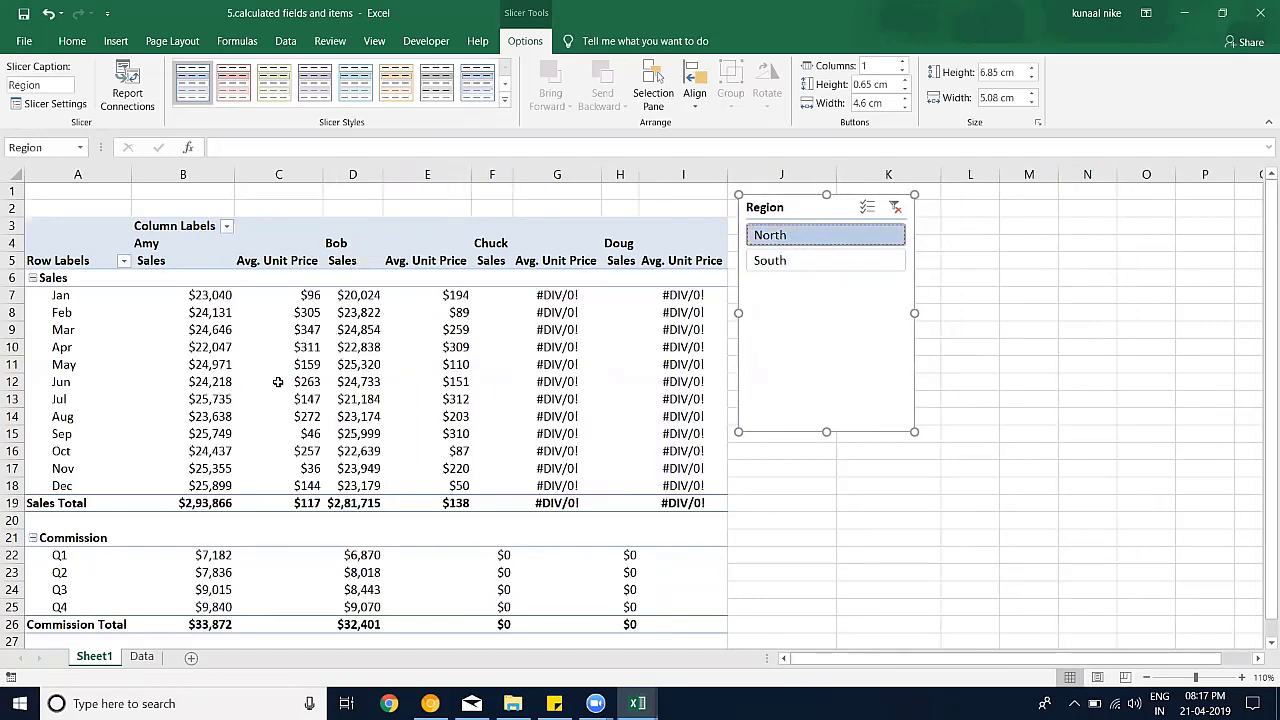
left_click(790, 264)
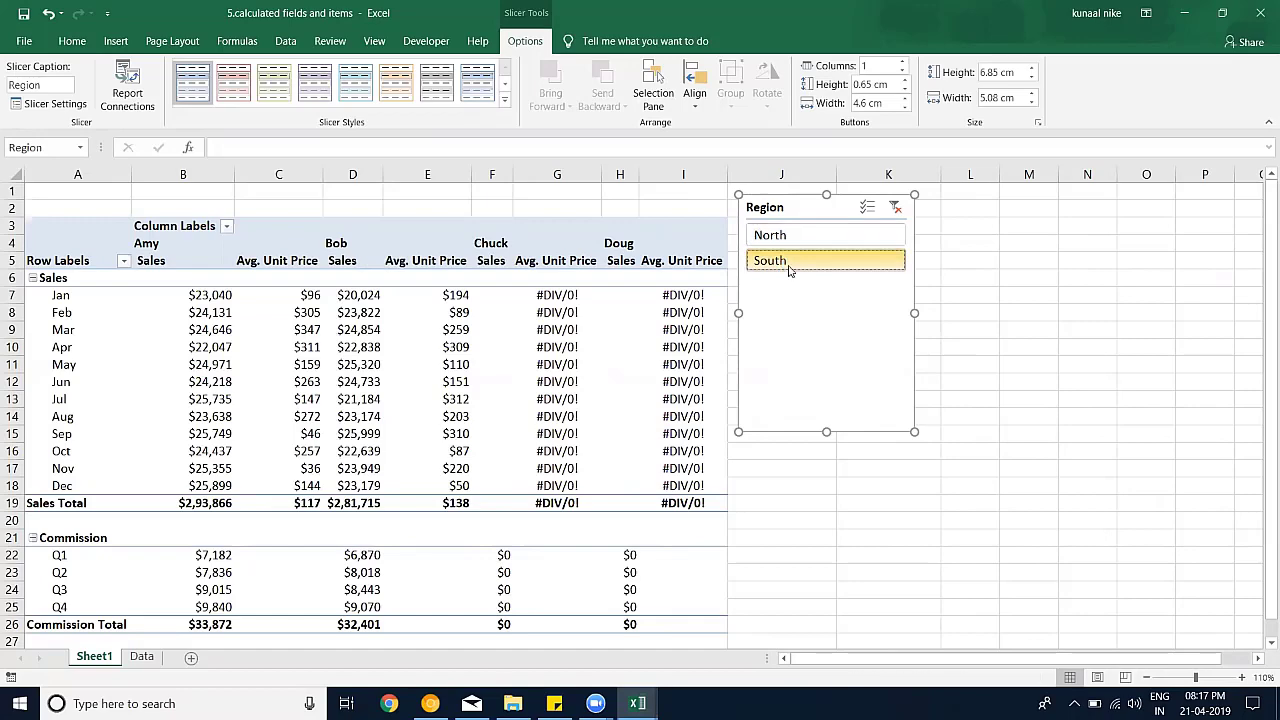
left_click(804, 240)
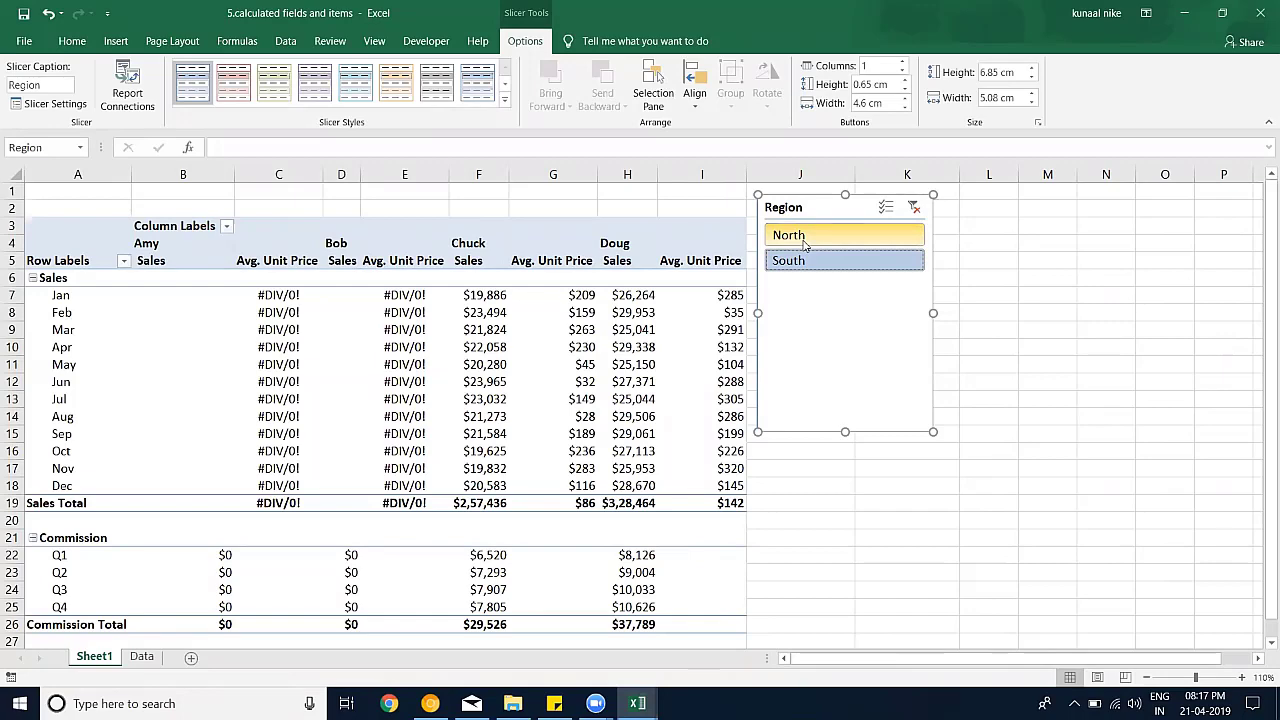
left_click(804, 240)
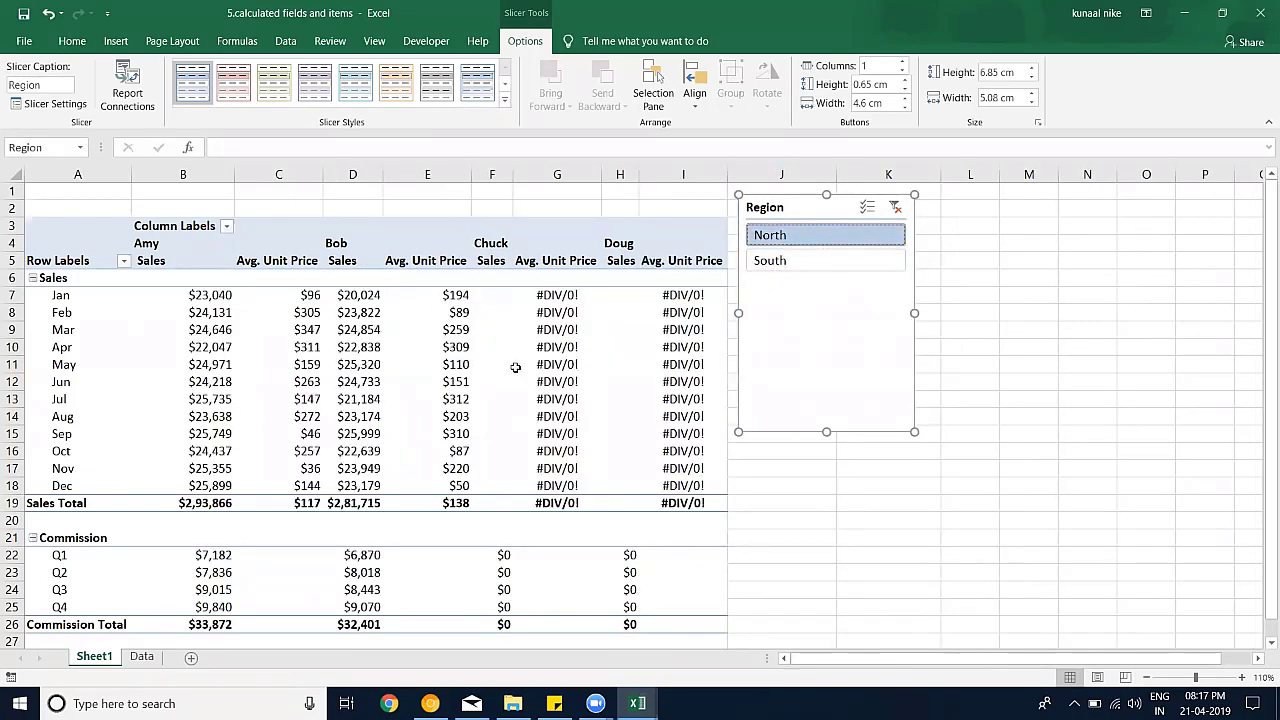
Make the pivot show 0 for error values, then clear the Region slicer filter.
right_click(545, 346)
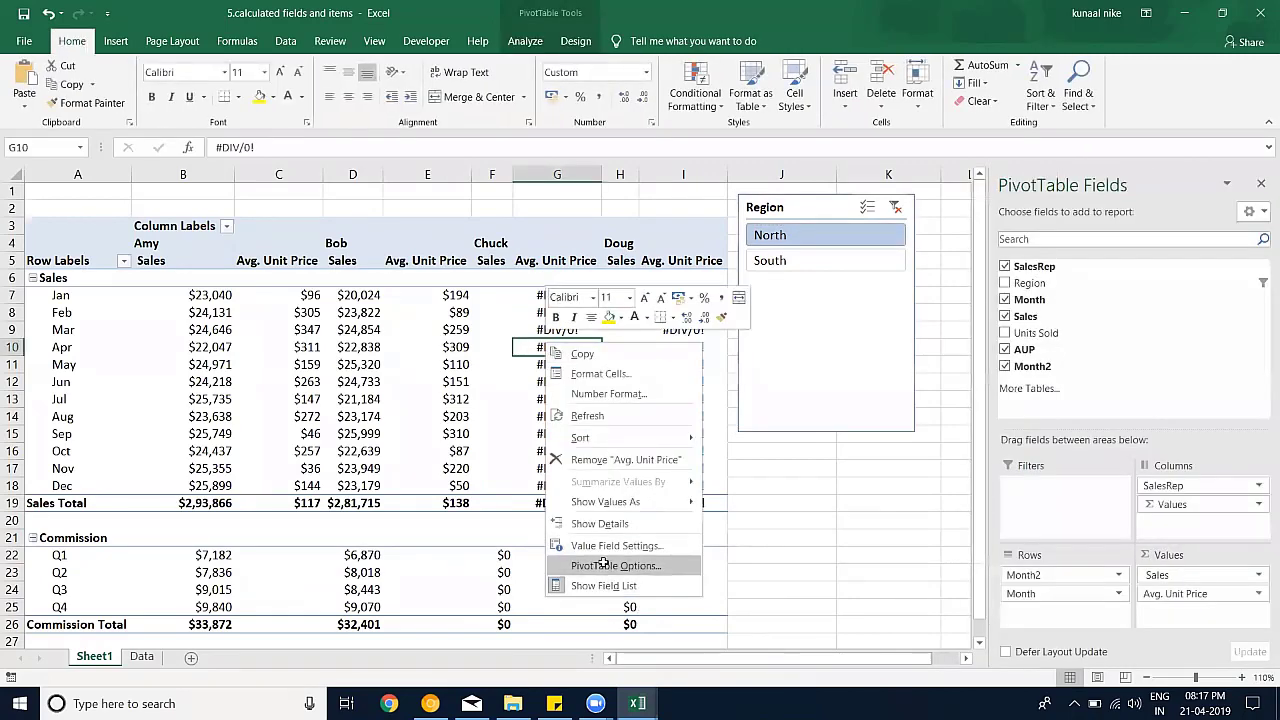
left_click(604, 565)
left_click(497, 487)
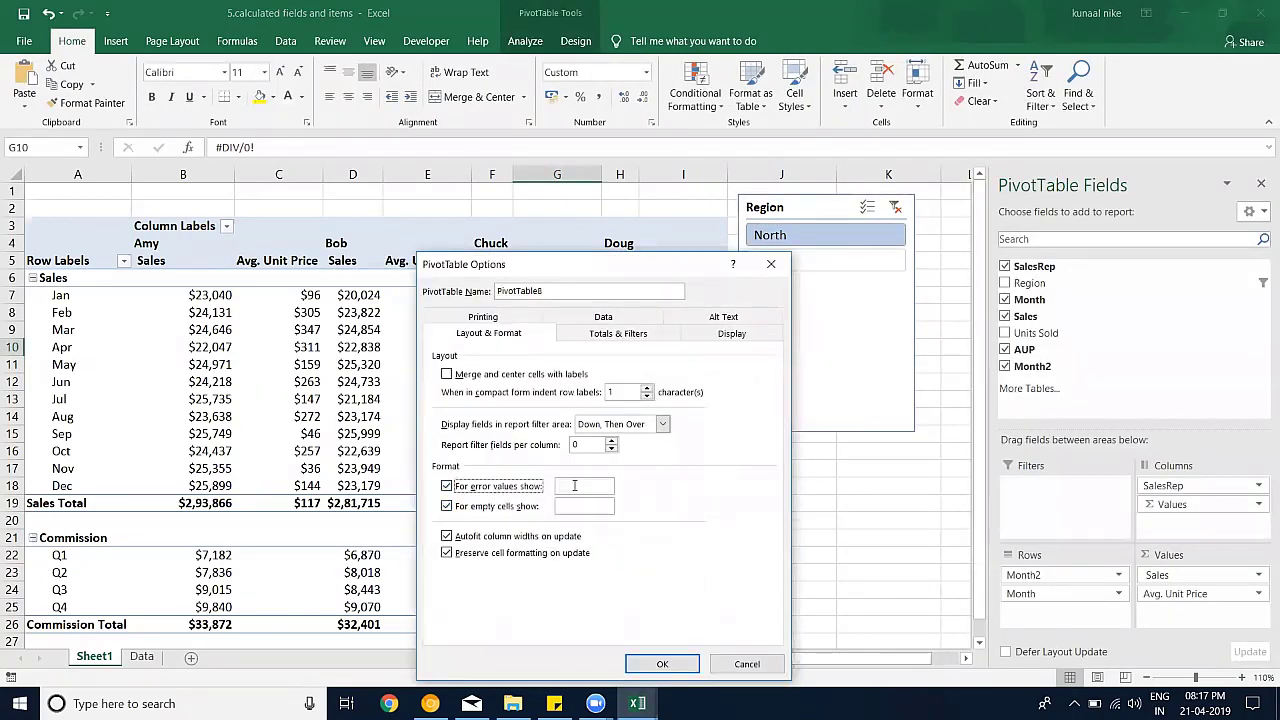
left_click(575, 486)
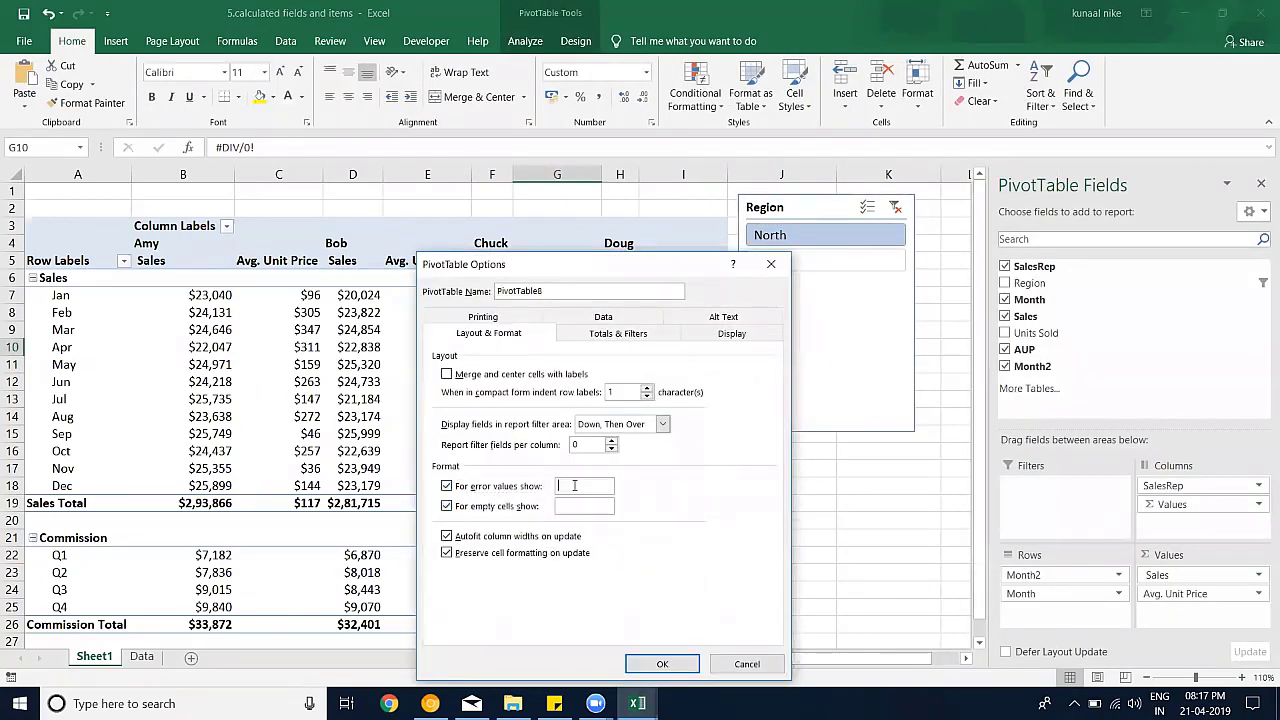
left_click(648, 663)
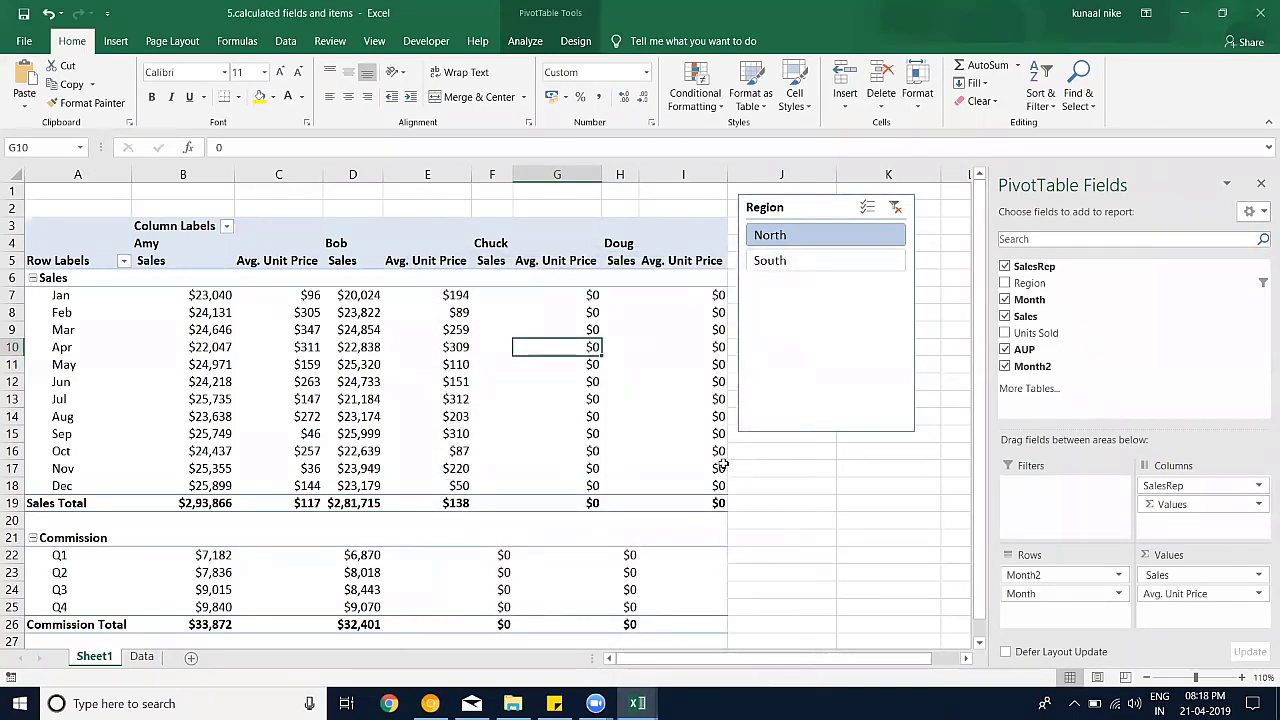
left_click(757, 263)
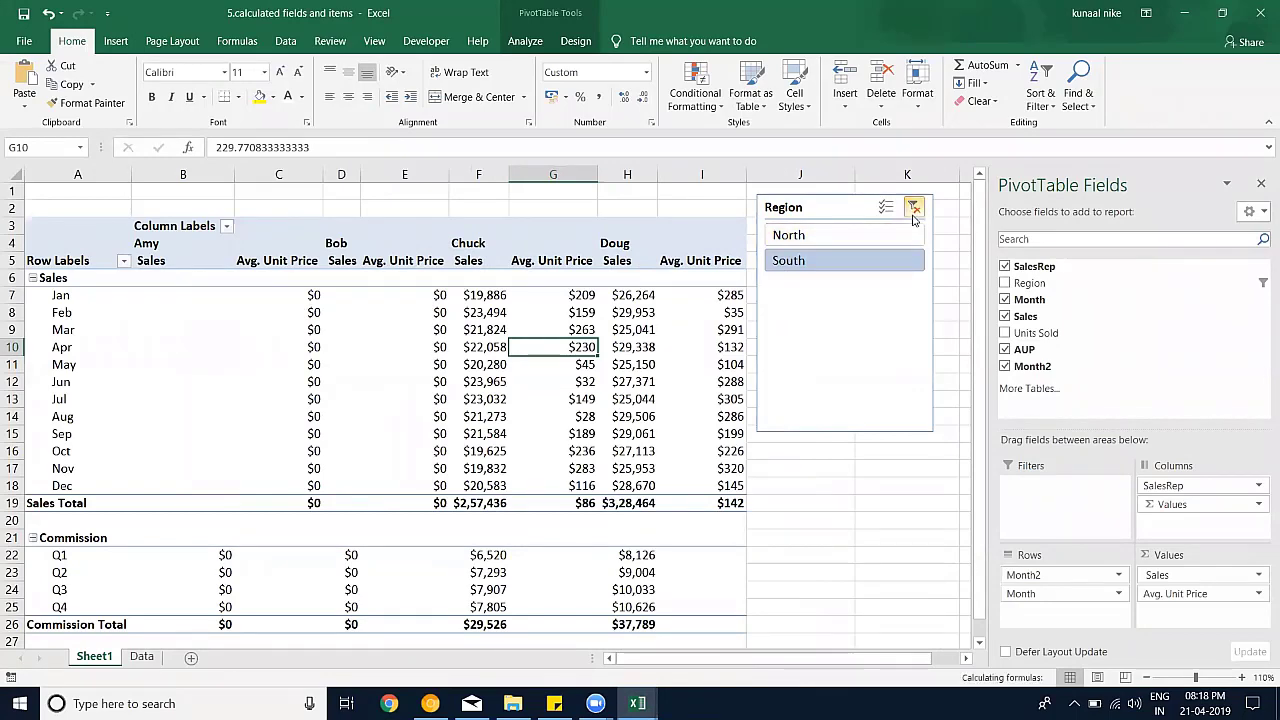
left_click(913, 207)
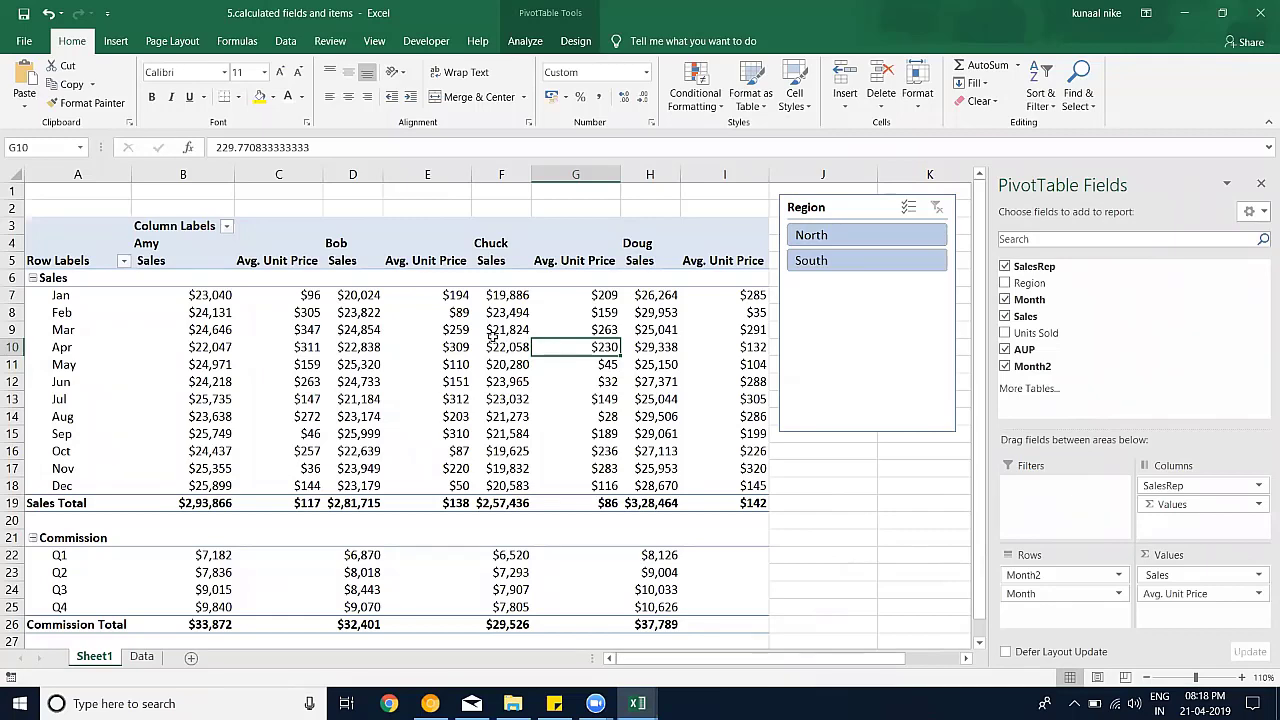
Look over the pivot's Design styles, then close Filter Connections without connecting anything.
left_click(532, 42)
left_click(563, 45)
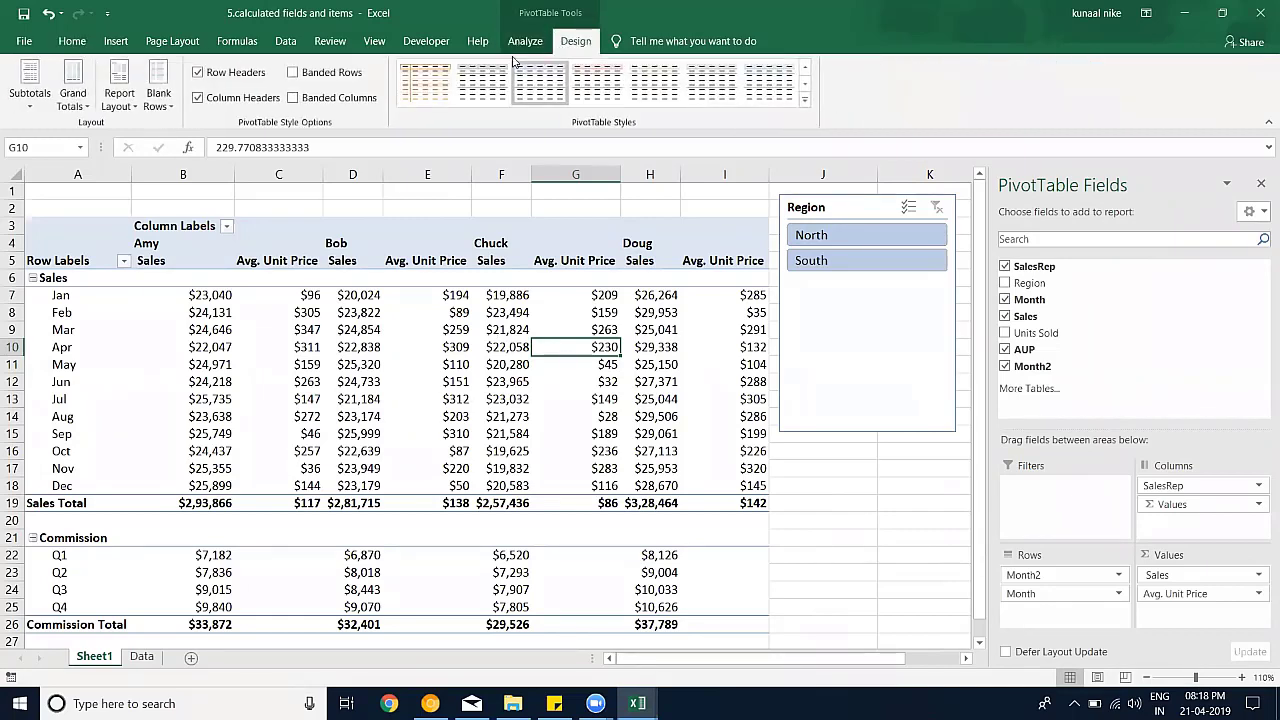
left_click(515, 45)
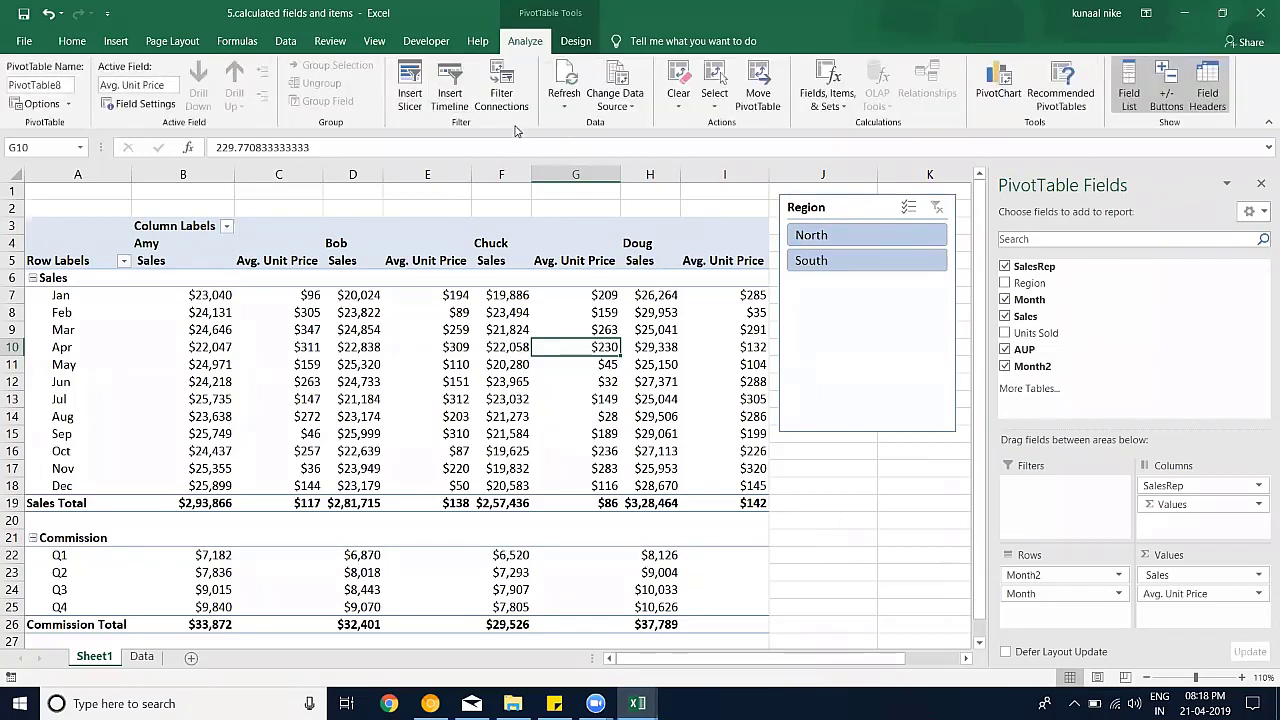
left_click(488, 65)
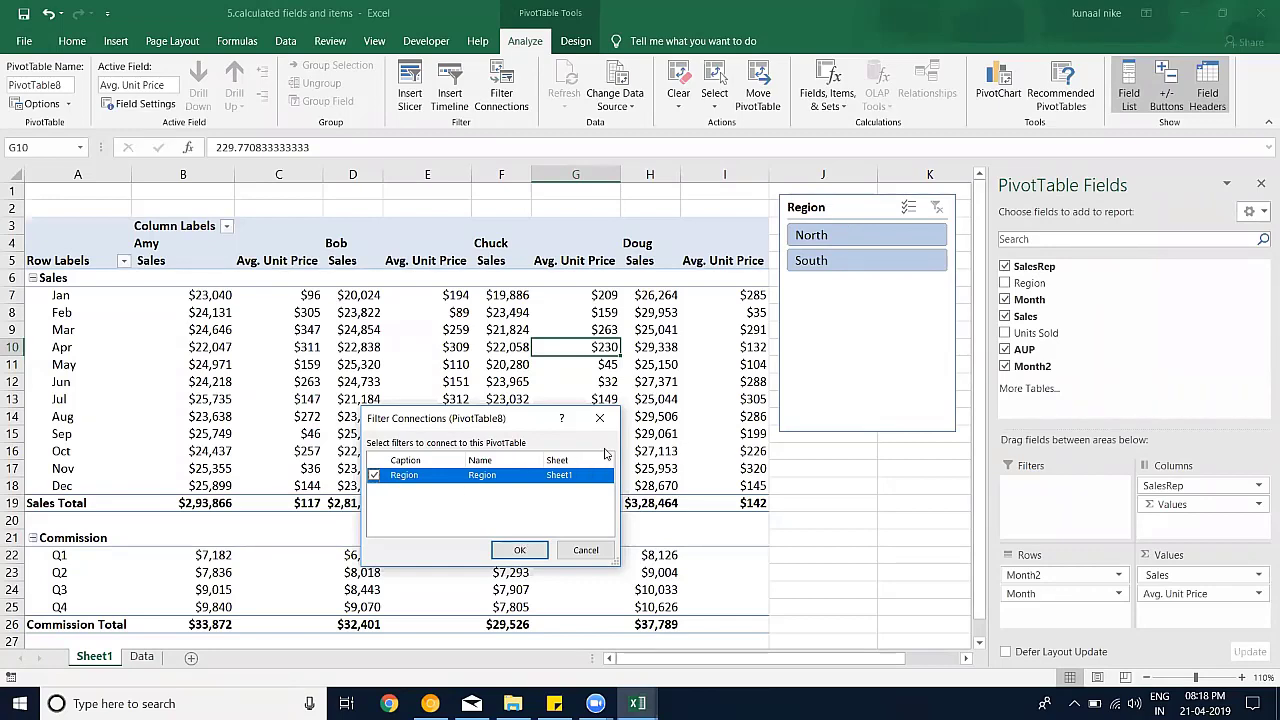
left_click(580, 547)
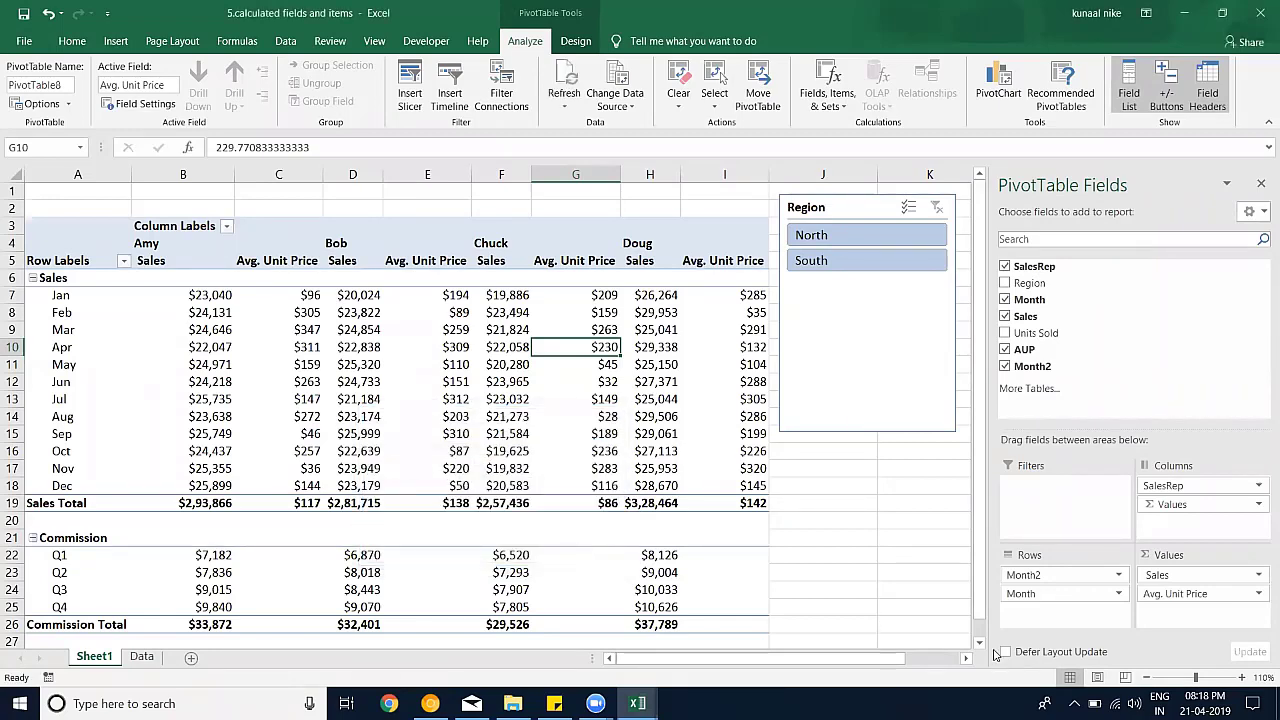
Copy the entire sales pivot table and paste a trial copy at A29.
left_click(1147, 677)
left_click(1147, 677)
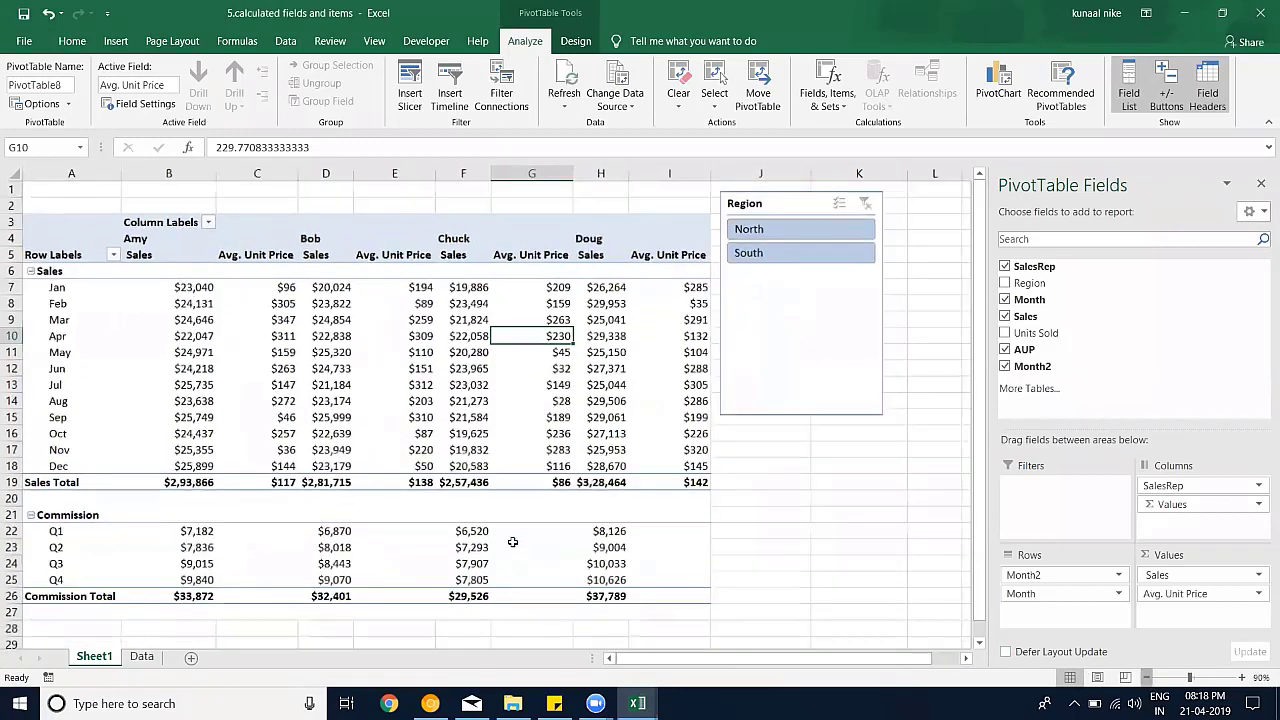
scroll(512, 542, "up", 1)
scroll(526, 500, "down", 2)
left_click(528, 501)
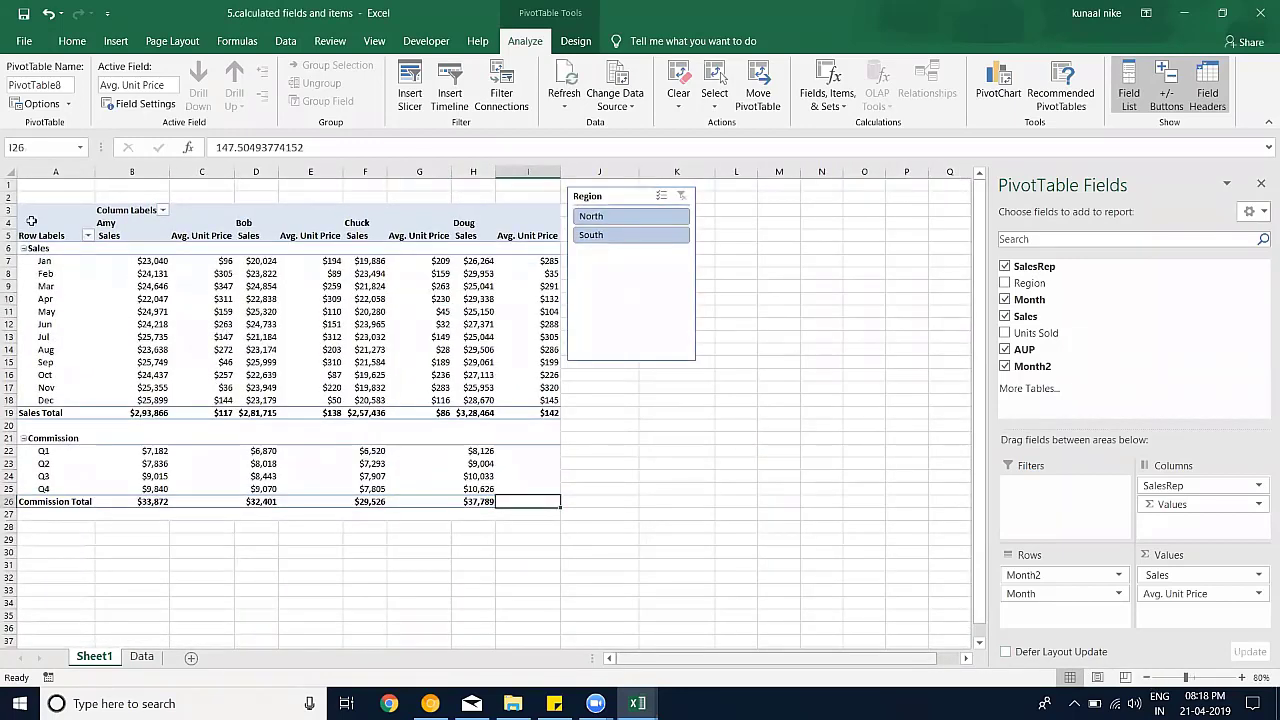
left_click(31, 220)
key("ctrl+c")
left_click(60, 540)
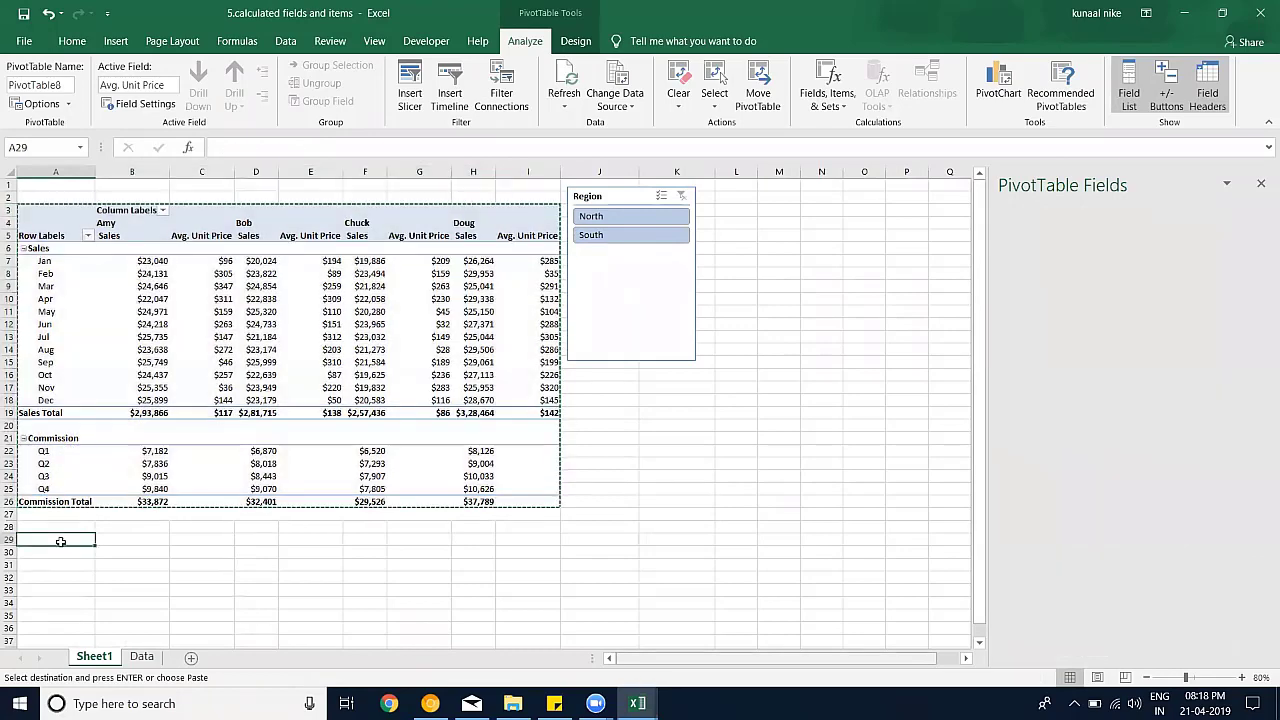
key("ctrl+v")
scroll(318, 451, "down", 5)
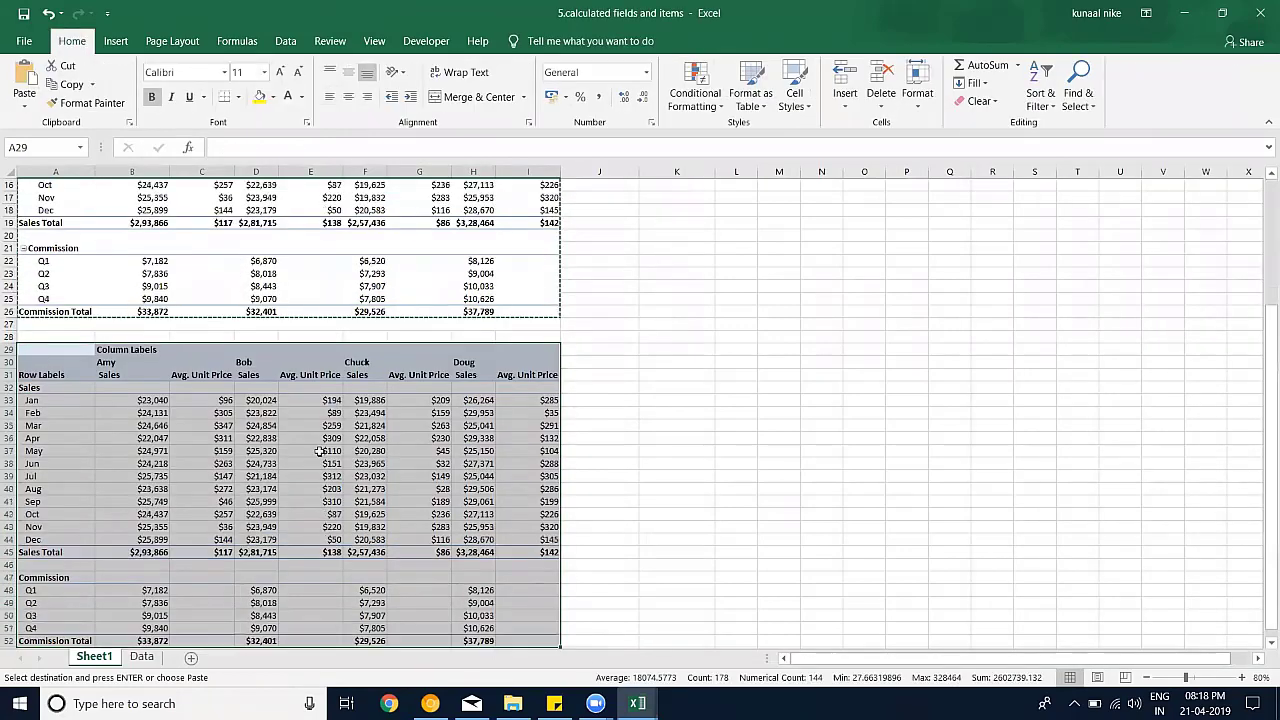
left_click(318, 451)
scroll(499, 453, "down", 1)
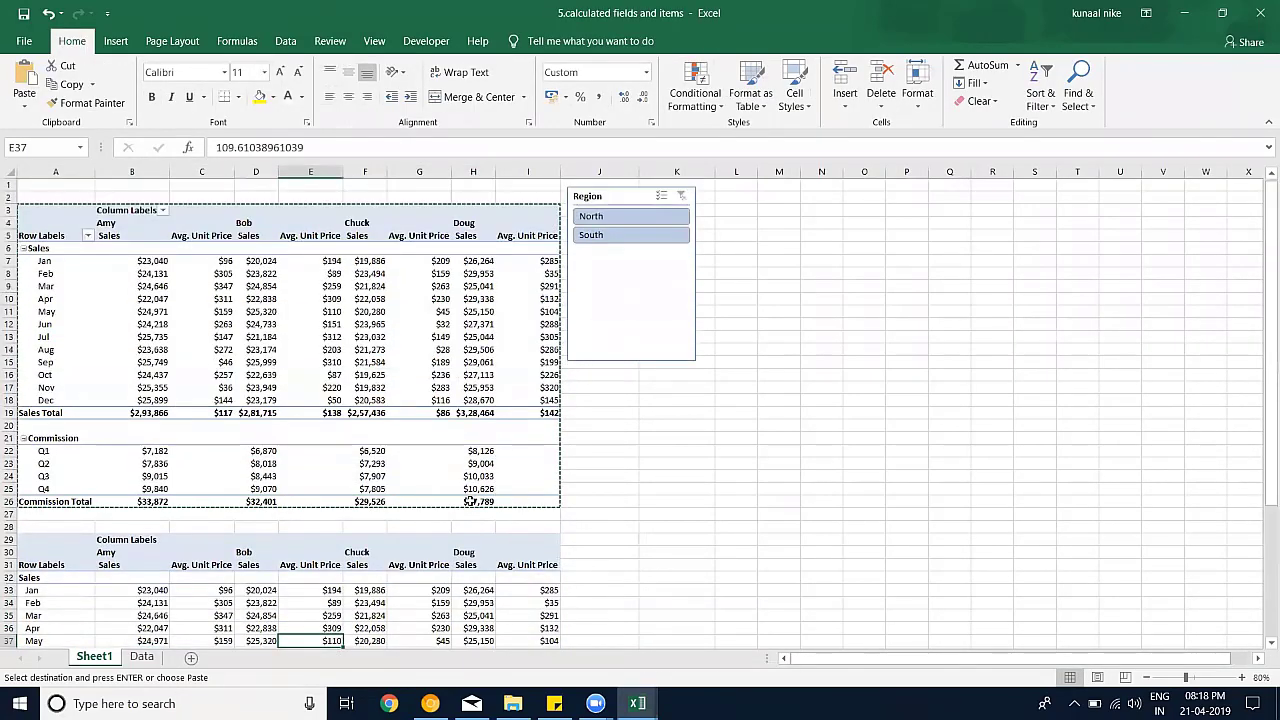
left_click(449, 492)
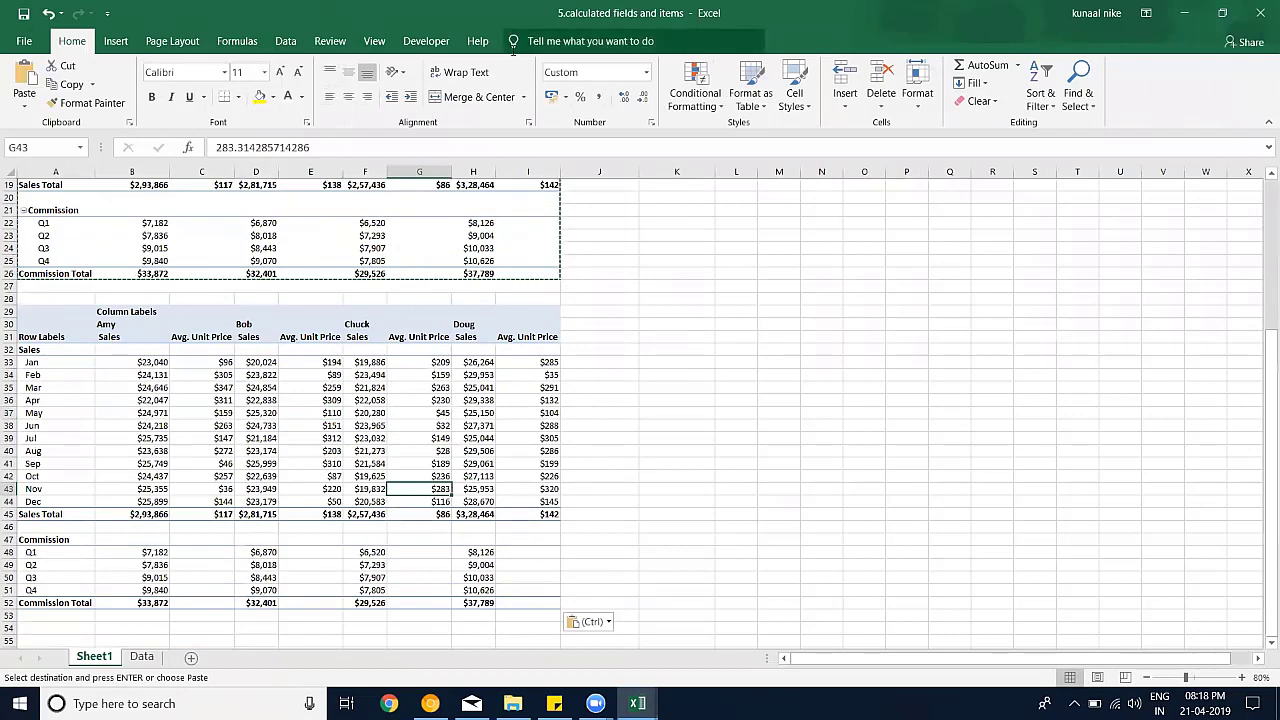
left_click(416, 401)
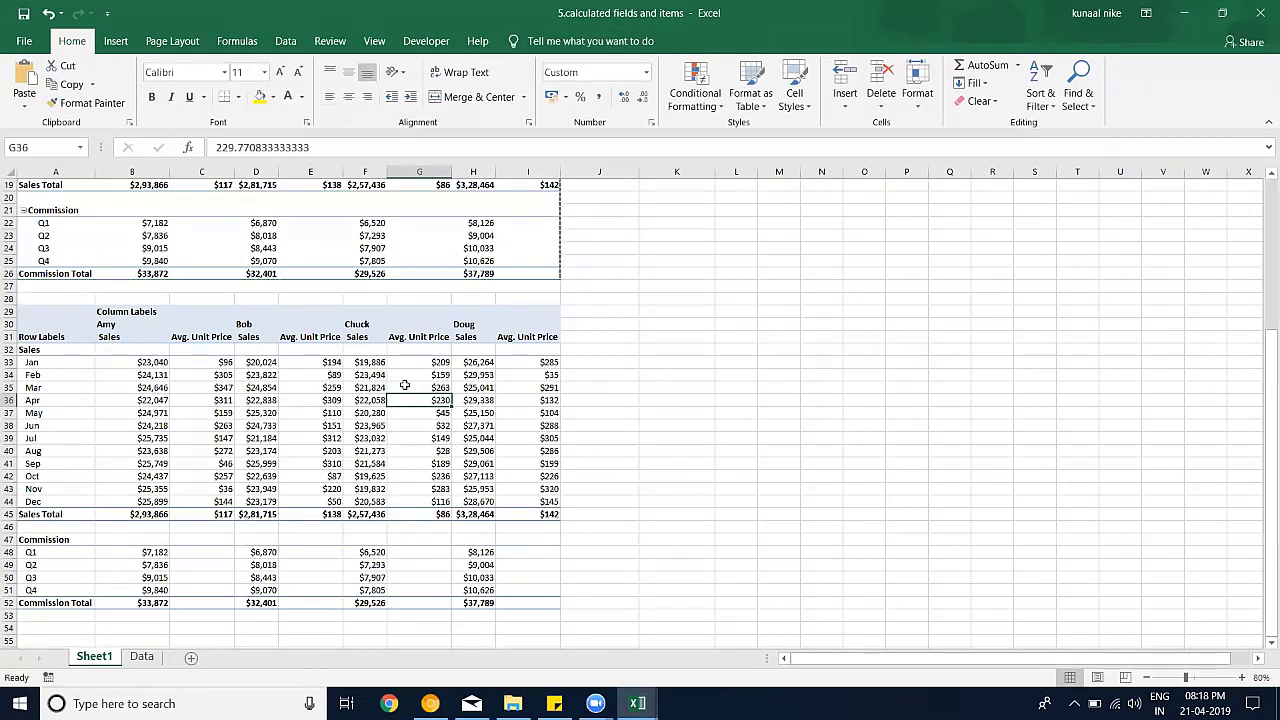
Undo the A29 paste and paste the pivot copy at A33 instead.
key("ctrl+z")
scroll(403, 400, "up", 6)
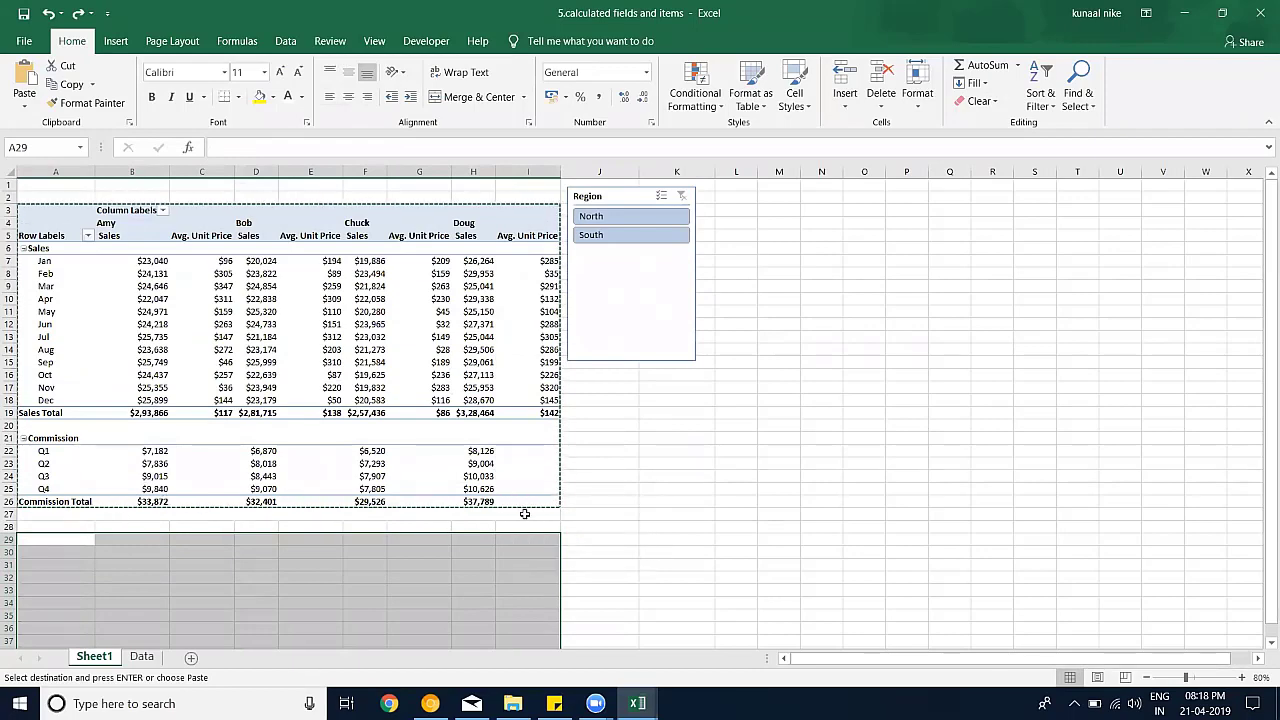
left_click_drag(529, 515, 28, 203)
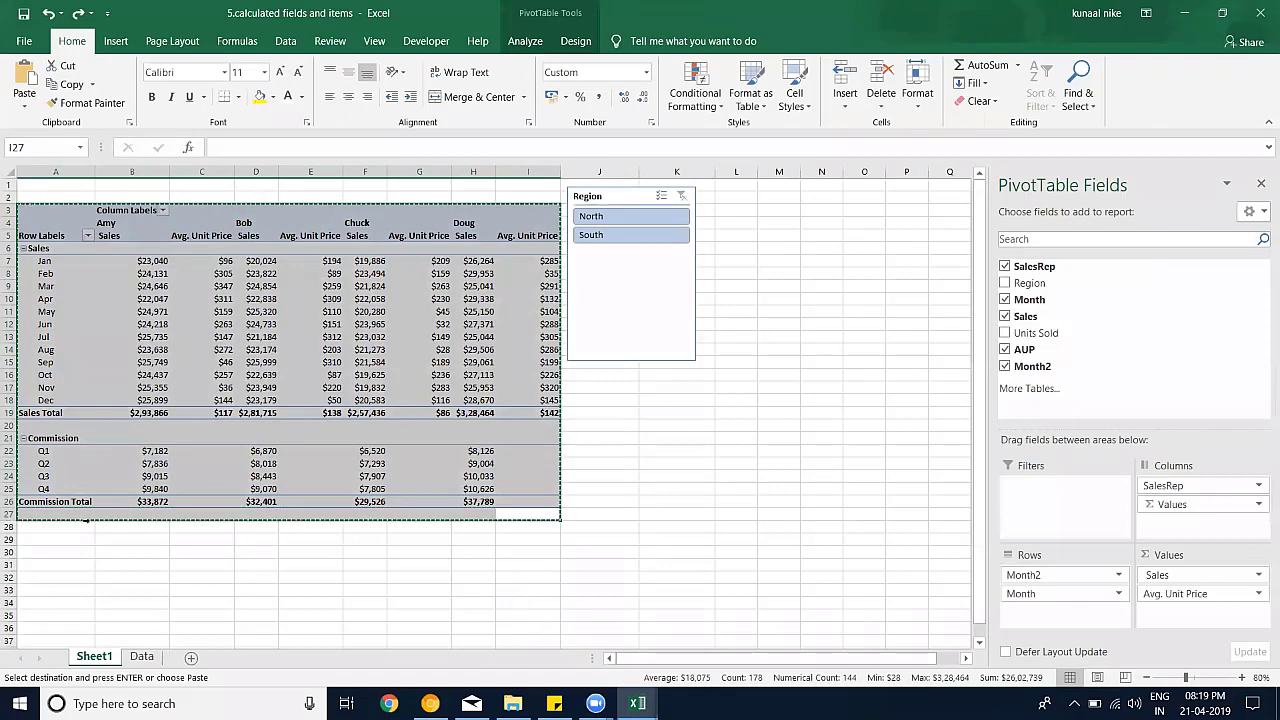
scroll(75, 407, "down", 5)
scroll(75, 407, "down", 2)
left_click(75, 395)
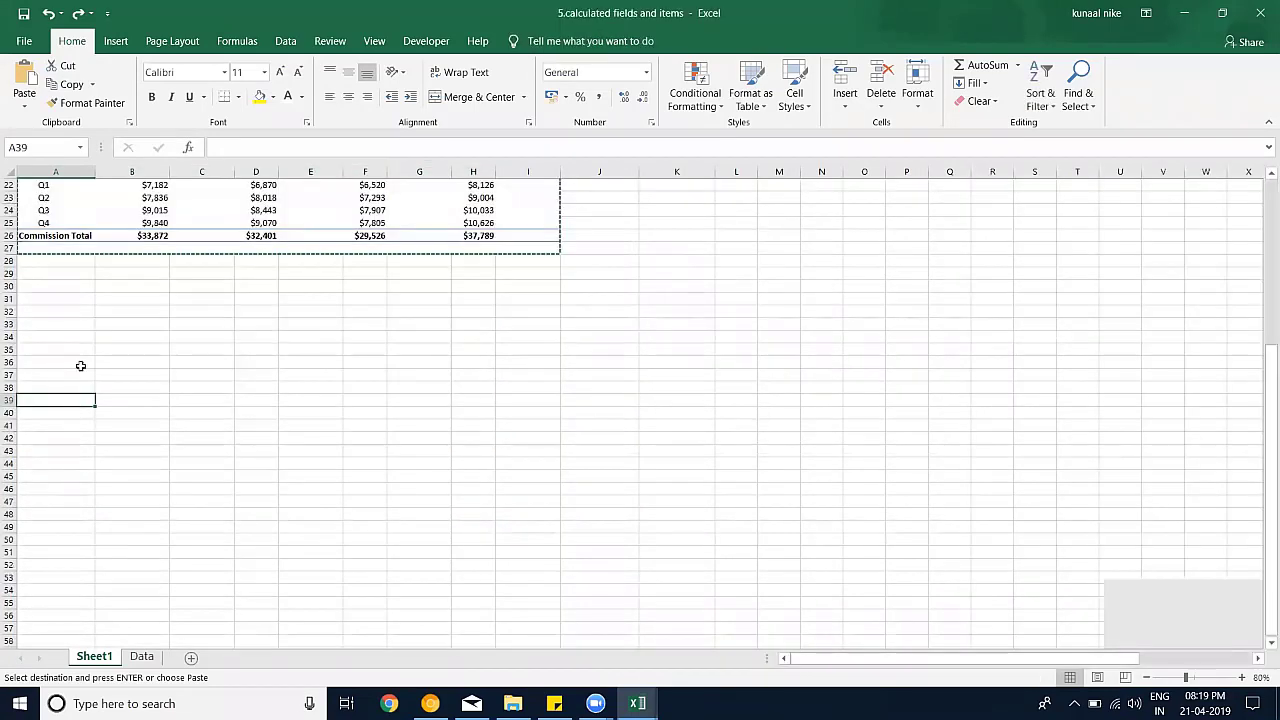
left_click(72, 324)
key("ctrl+v")
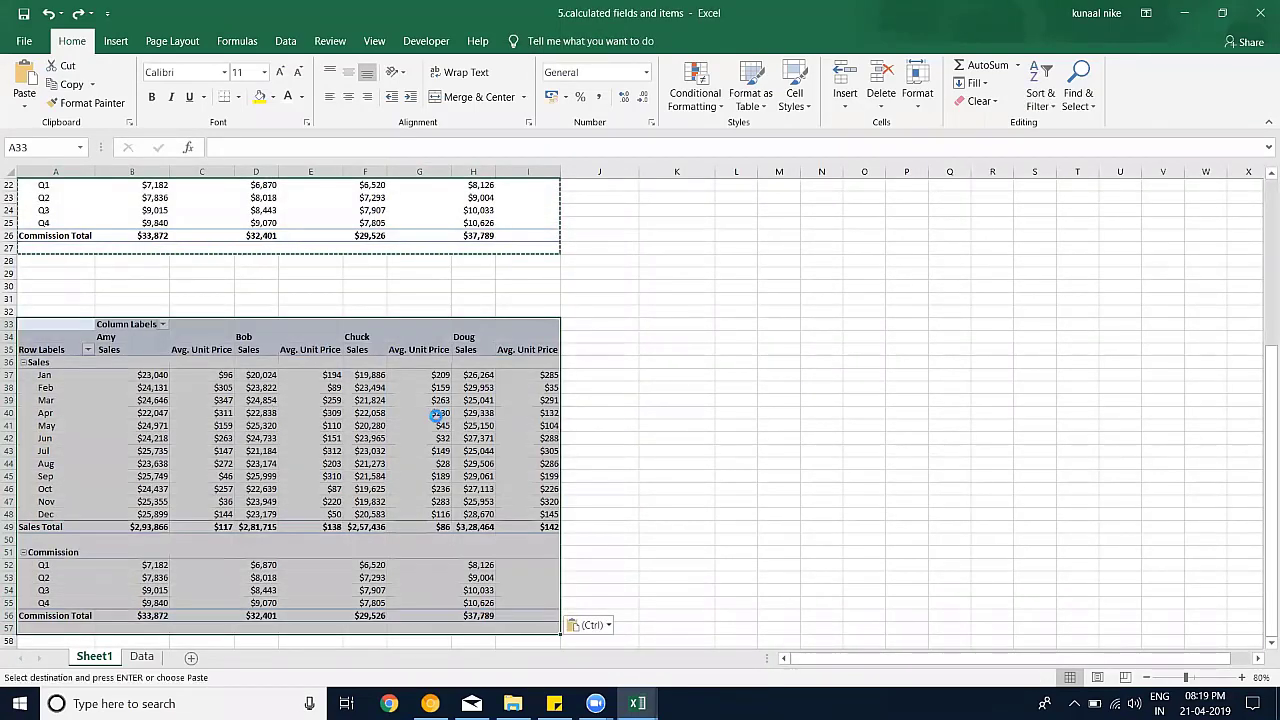
left_click(432, 412)
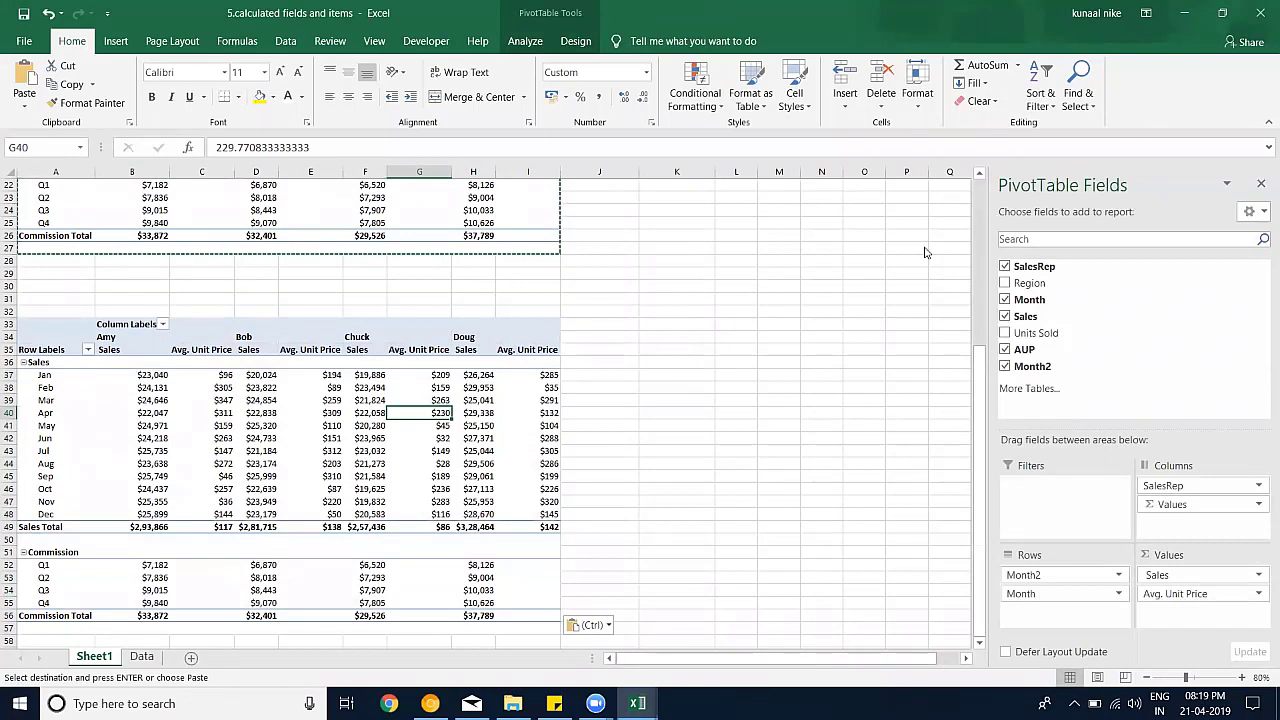
Rework the A33 copy to Sum of Units Sold by month; move the slicer beside Commission rows.
left_click(1037, 581)
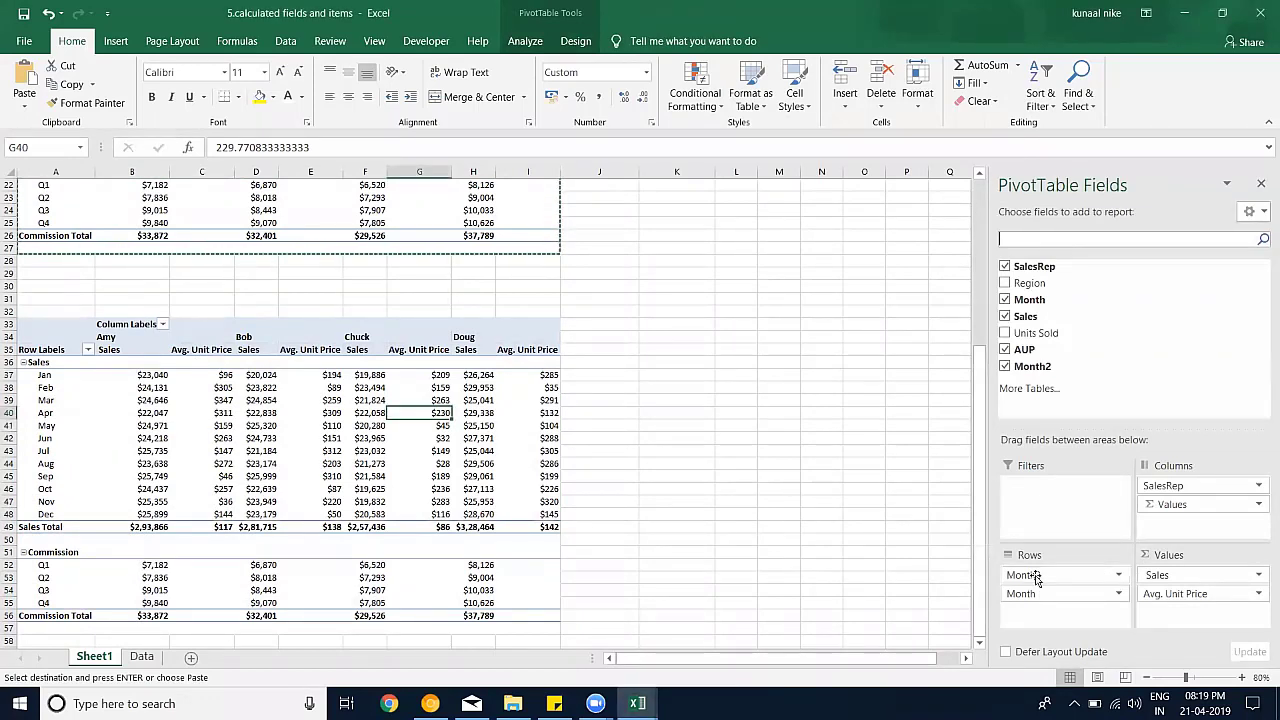
left_click_drag(1037, 578, 1092, 322)
left_click_drag(1057, 580, 1073, 365)
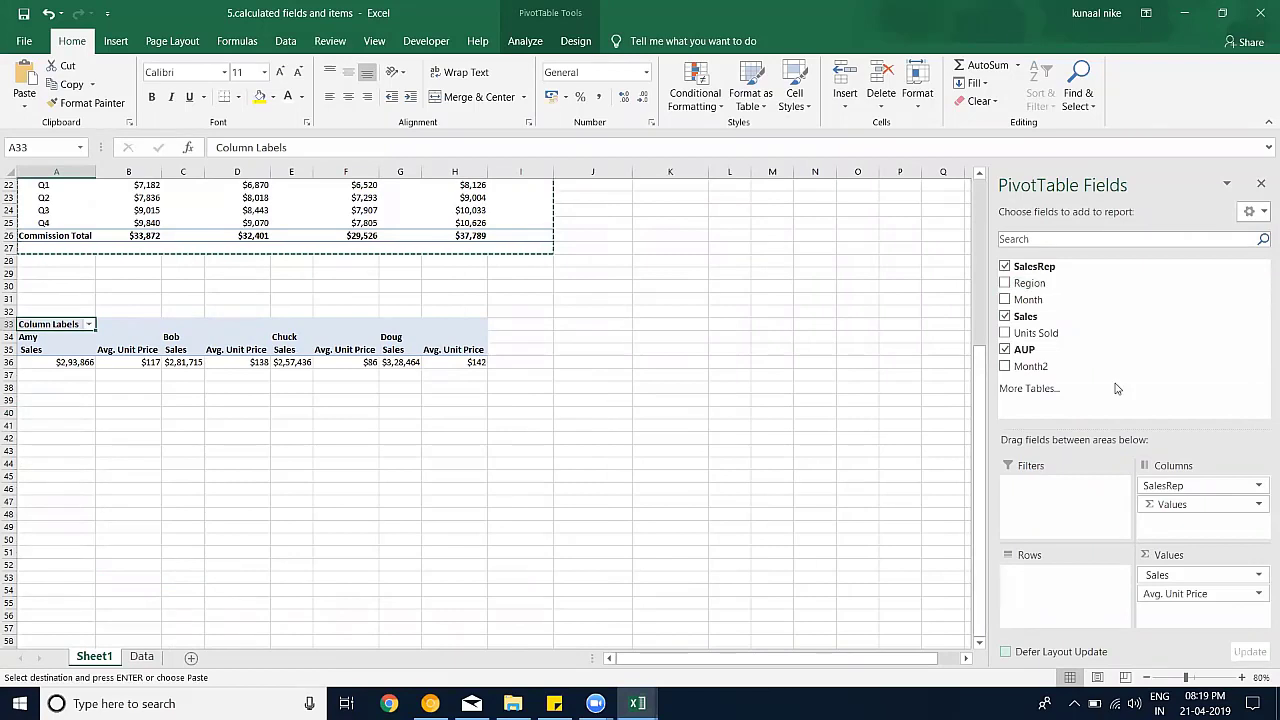
left_click_drag(1054, 289, 1047, 334)
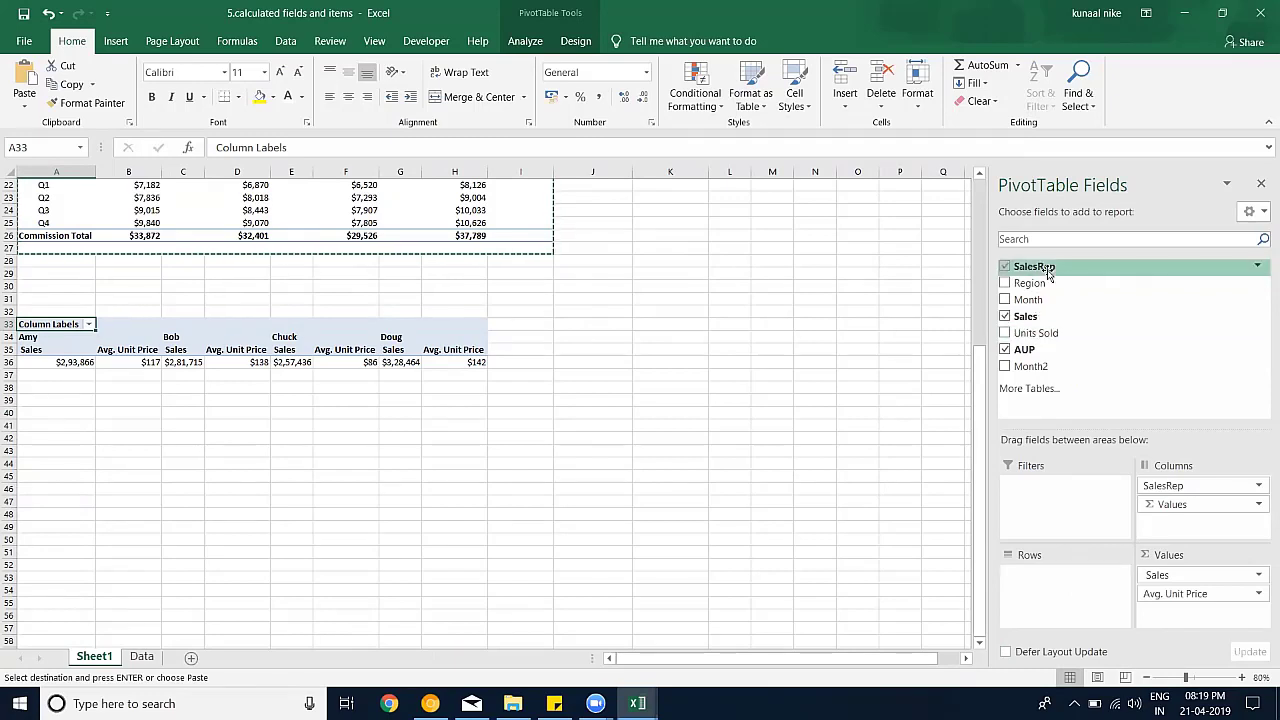
left_click_drag(1048, 274, 1092, 580)
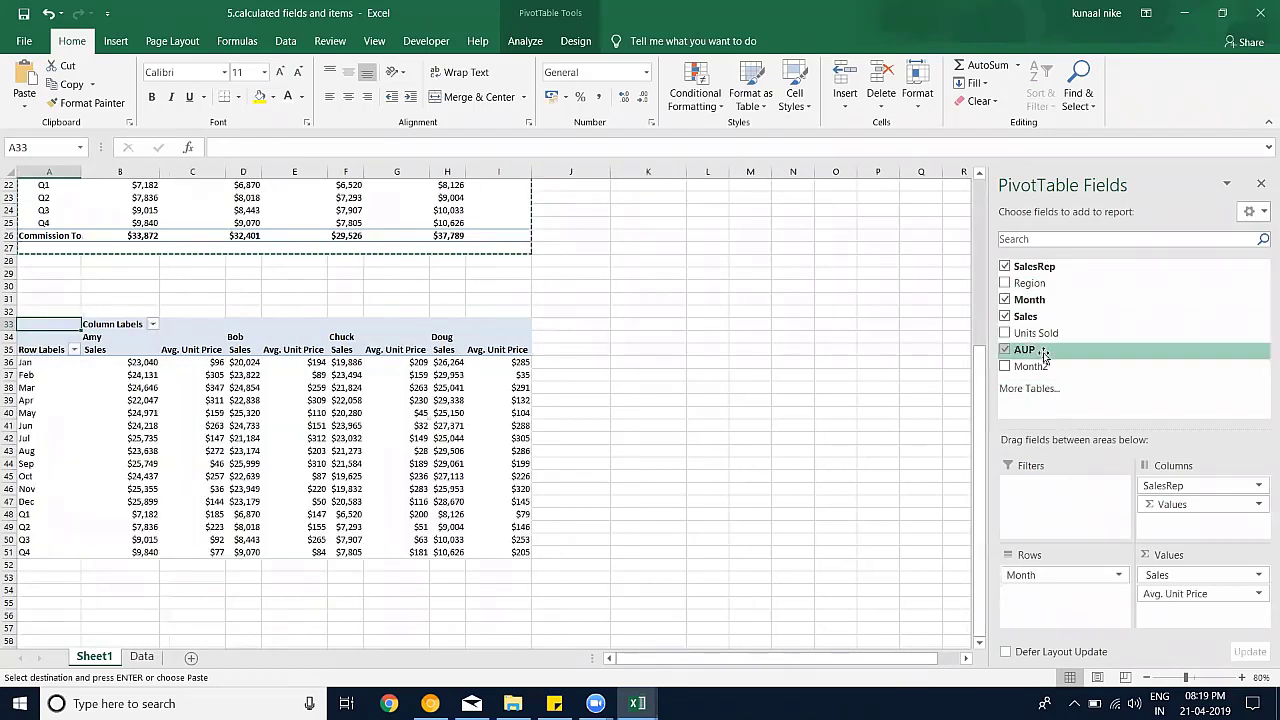
left_click_drag(1190, 574, 1082, 333)
left_click_drag(1213, 588, 1160, 585)
scroll(294, 394, "up", 6)
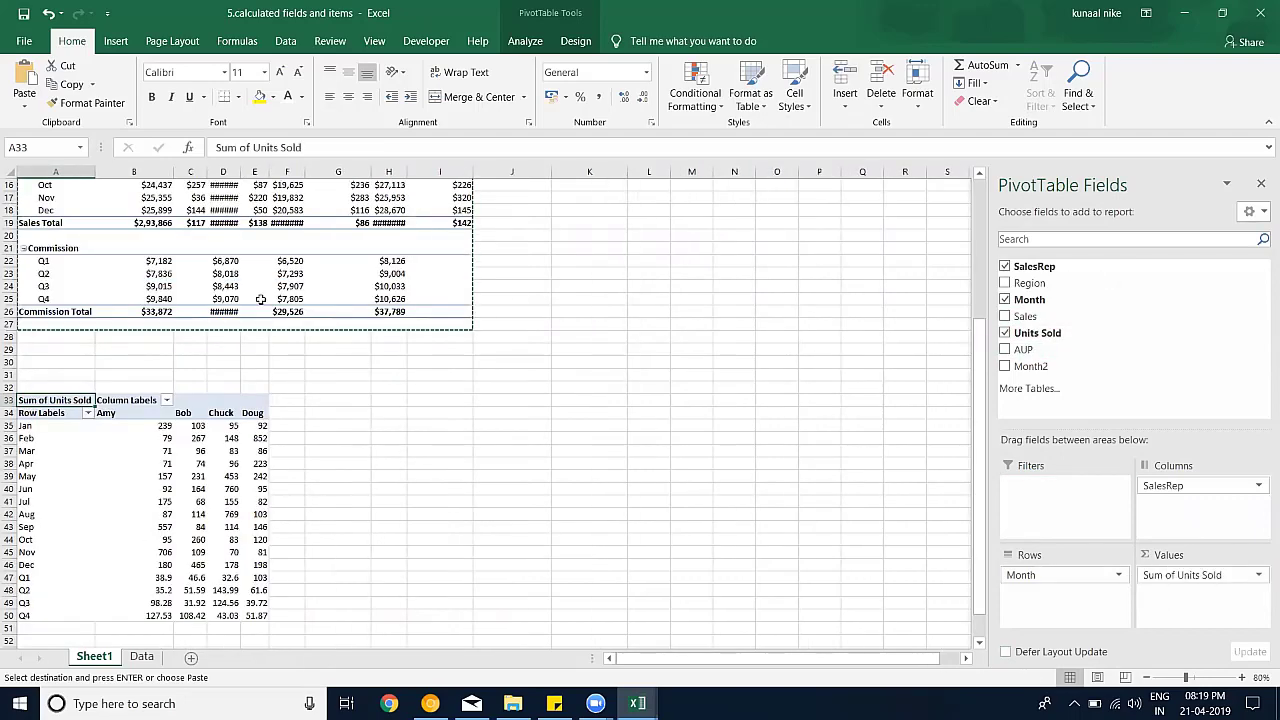
left_click_drag(478, 322, 497, 581)
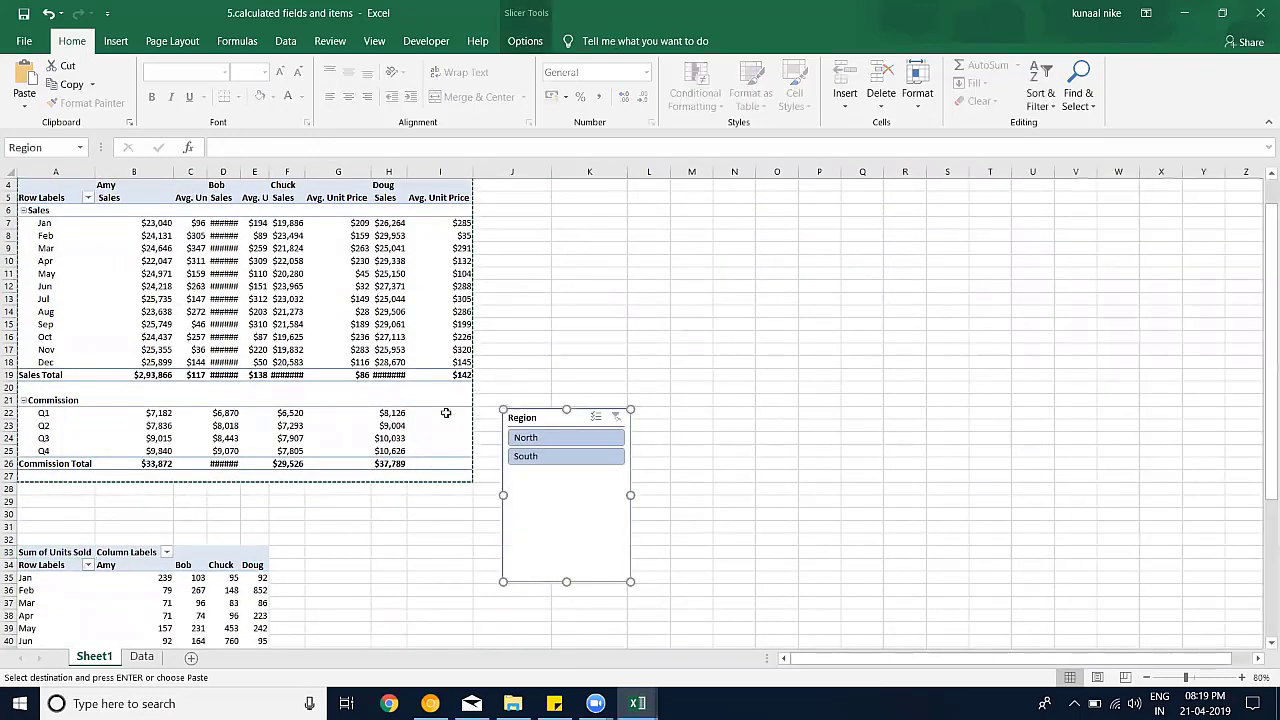
Connect the Region slicer to the lower Units Sold pivot table as well.
left_click(524, 40)
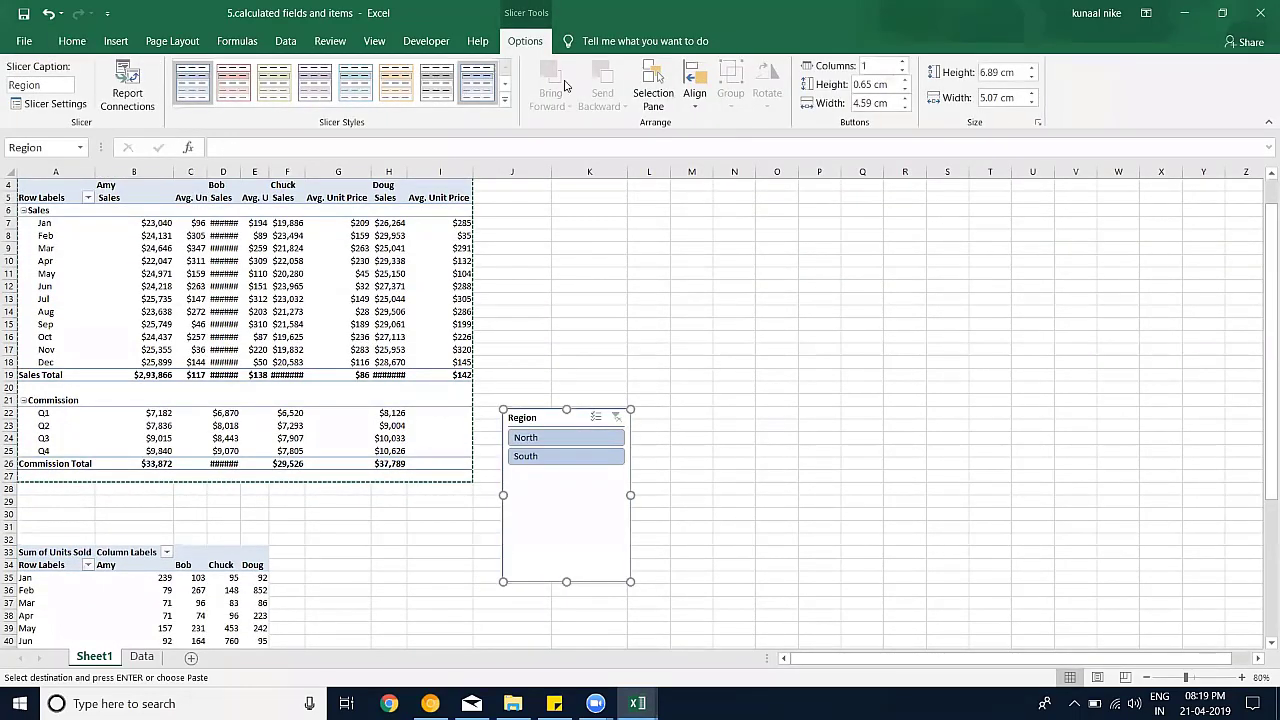
left_click(168, 600)
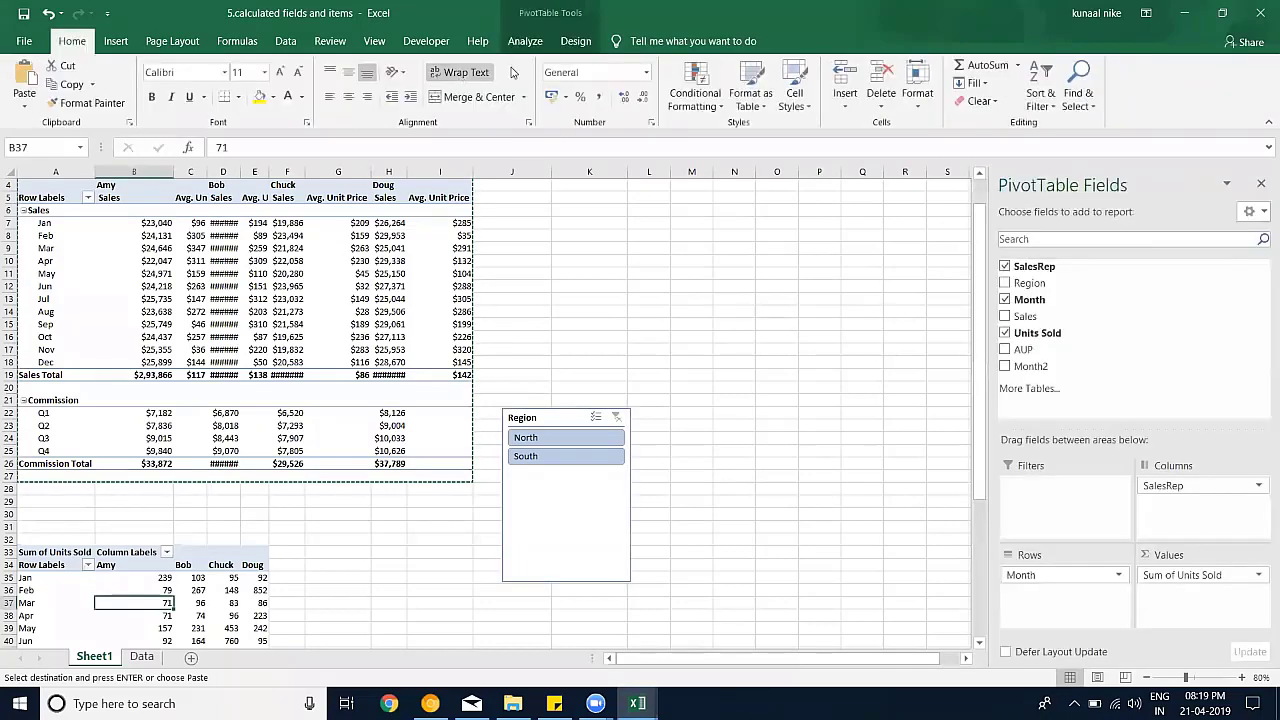
left_click(524, 40)
left_click(501, 93)
left_click(374, 475)
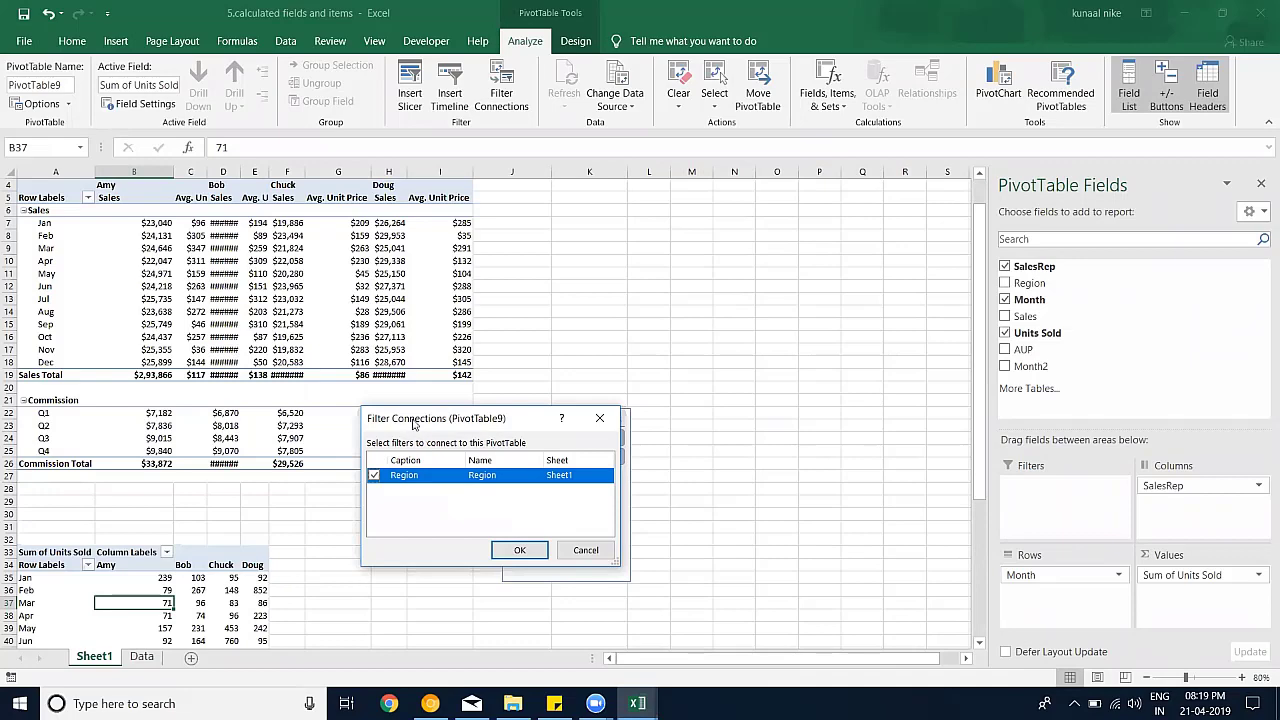
left_click(523, 546)
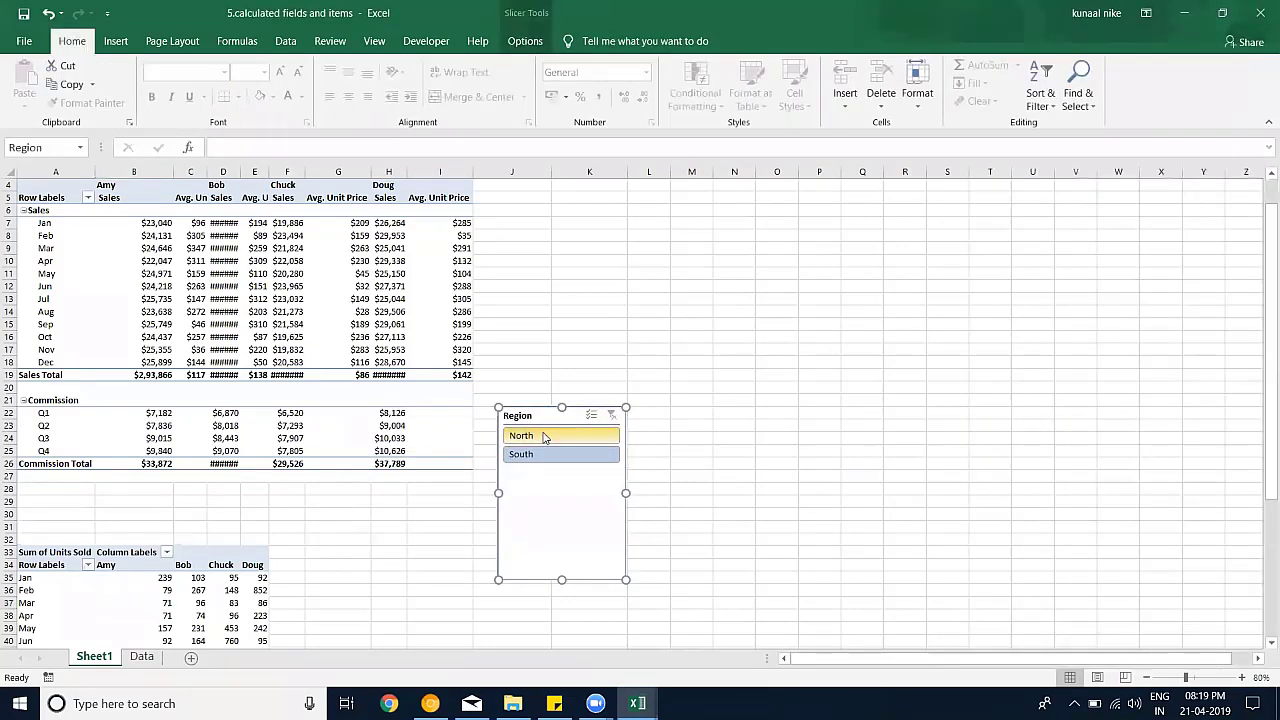
Test the North and South slicer buttons, leaving both regions included.
left_click(545, 437)
left_click(543, 453)
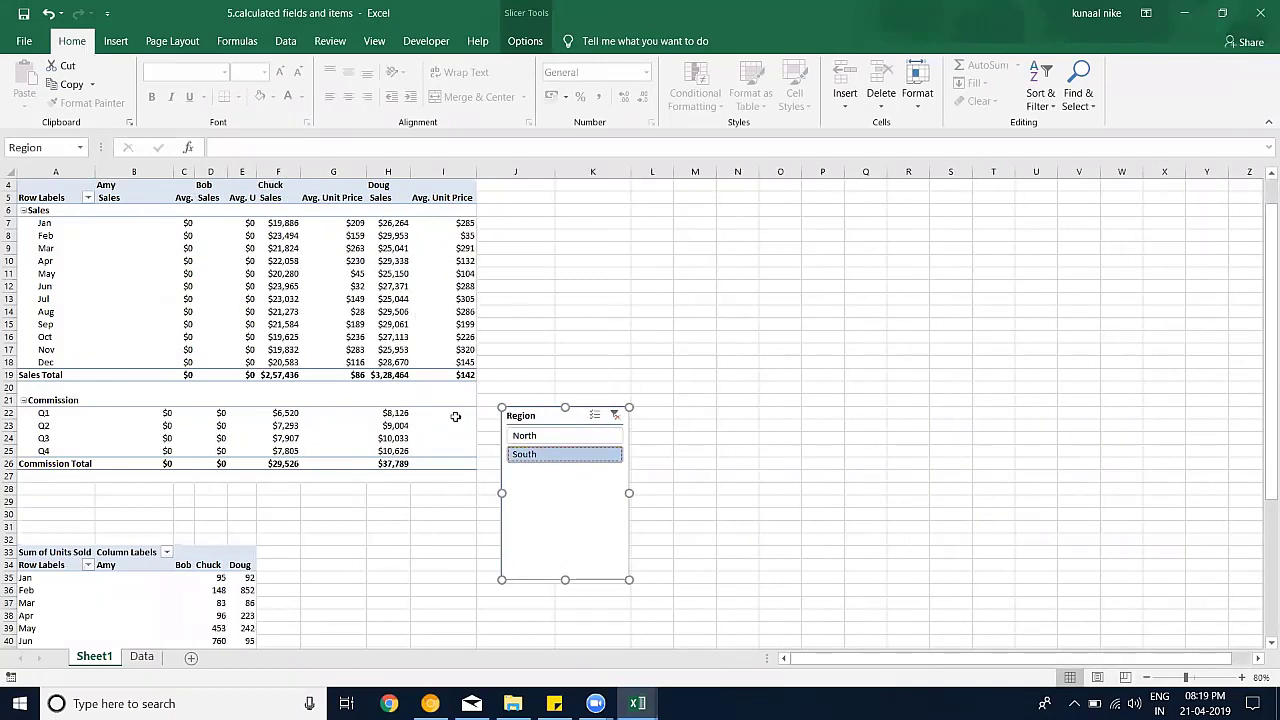
left_click(525, 436, "ctrl")
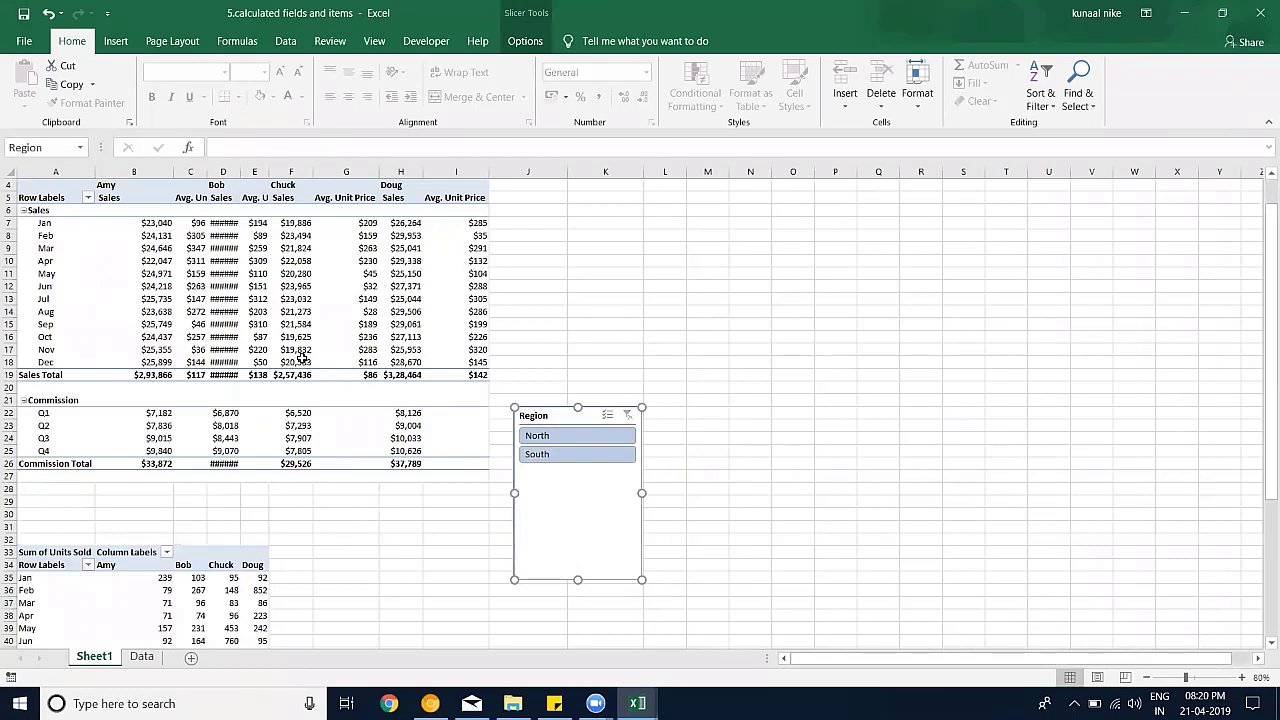
mouse_move(298, 350)
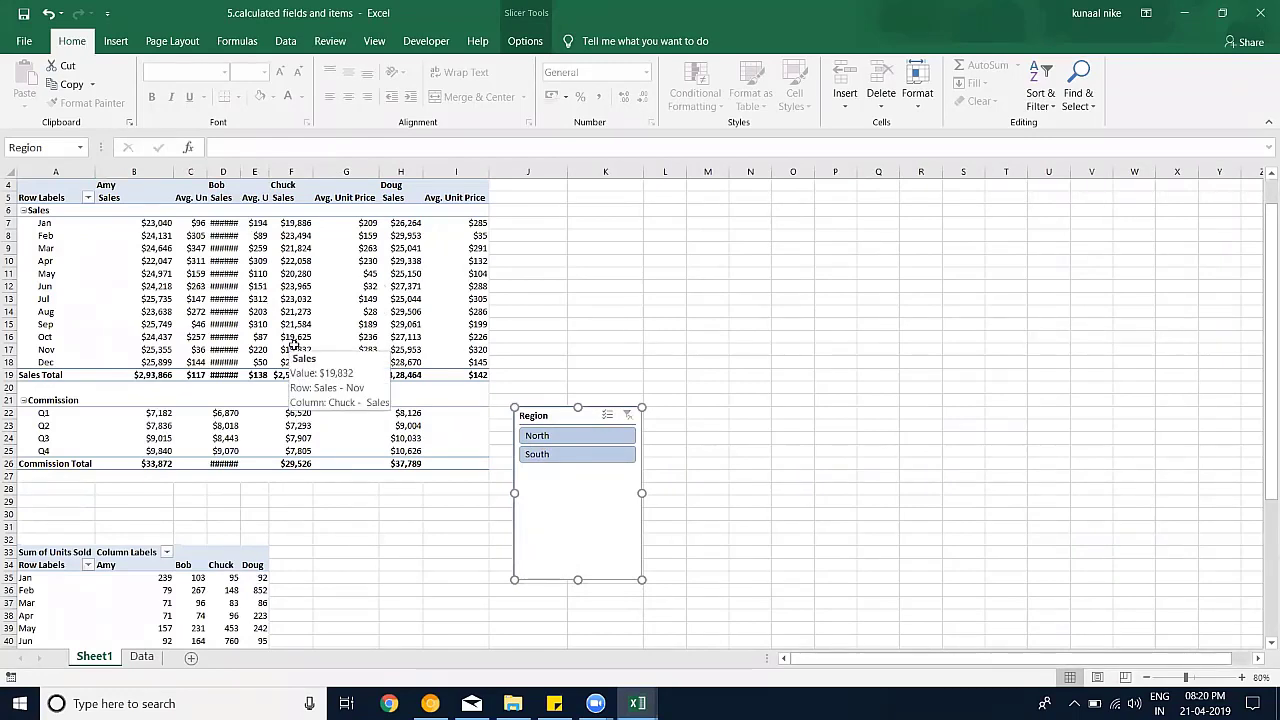
left_click(525, 41)
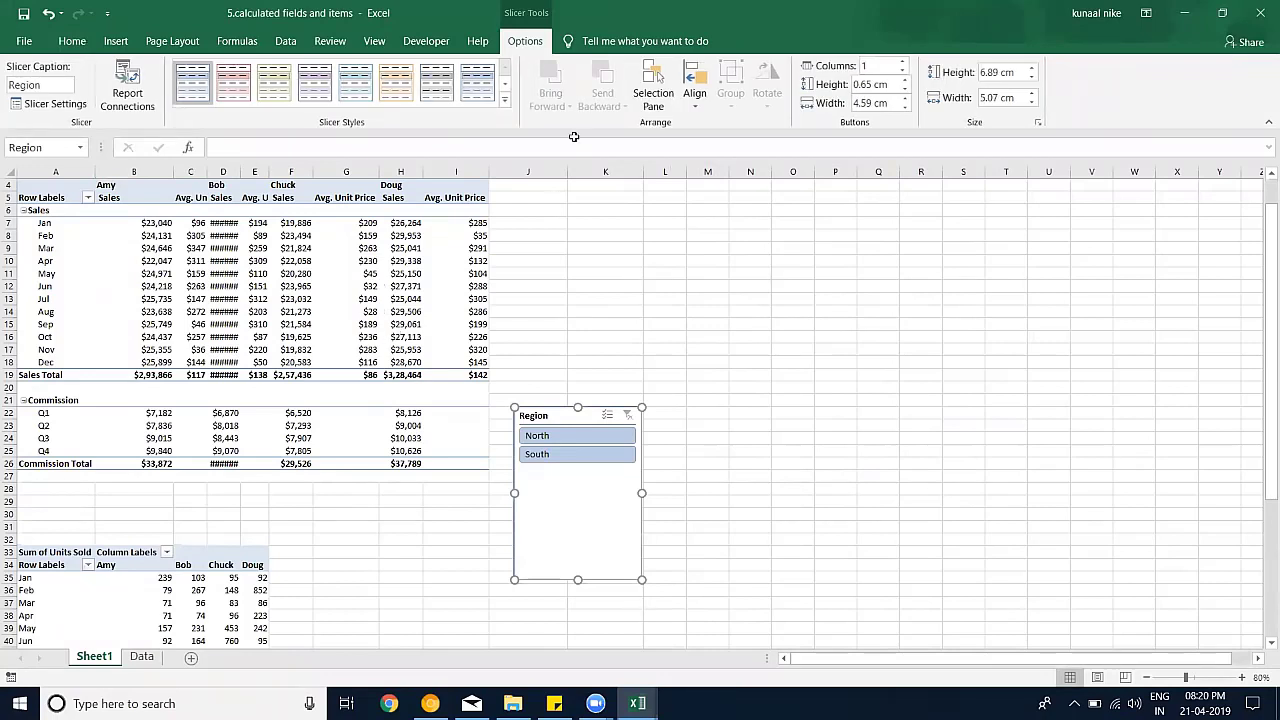
Disconnect PivotTable9 from the Region slicer and compare North and South figures.
left_click(125, 88)
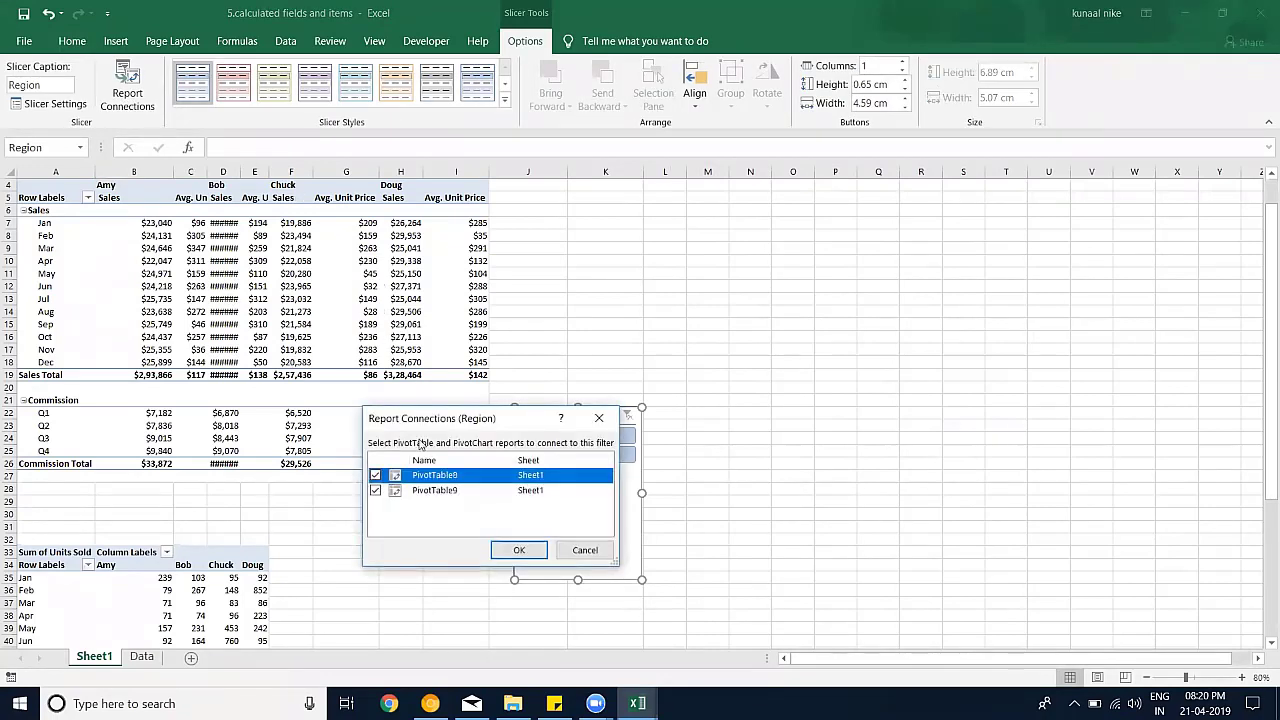
left_click_drag(484, 425, 394, 271)
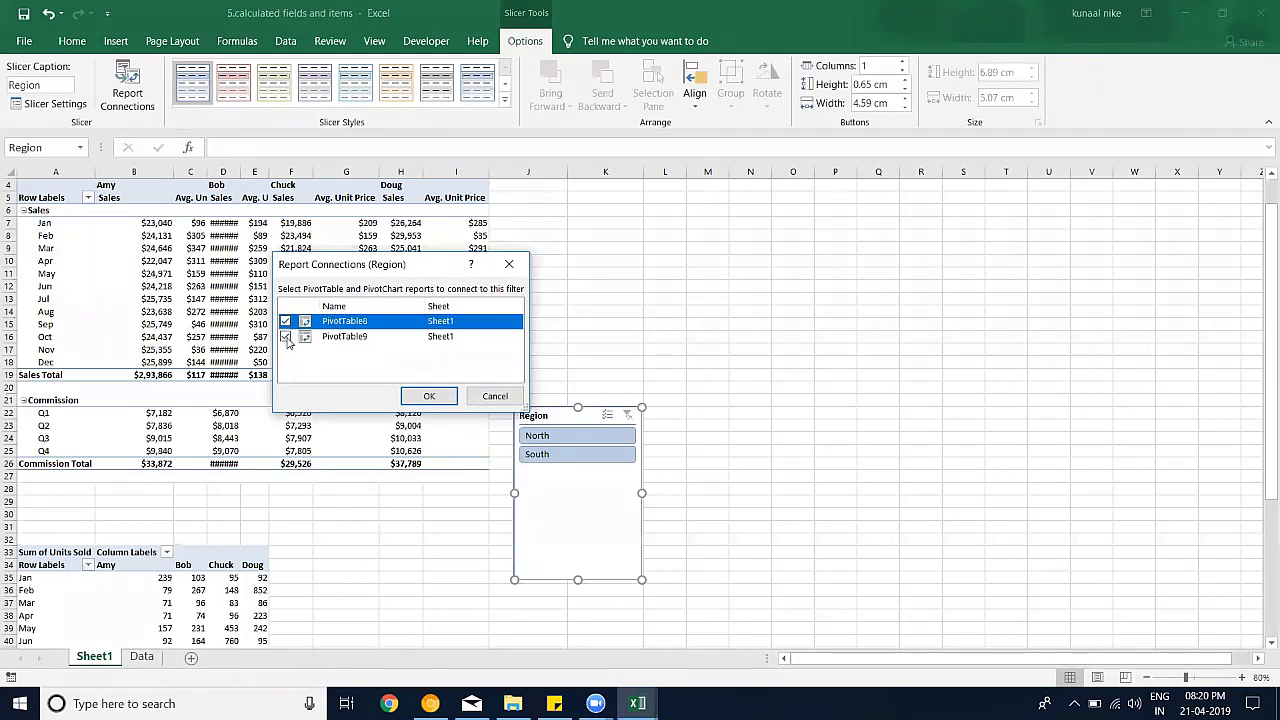
left_click(286, 338)
left_click(425, 396)
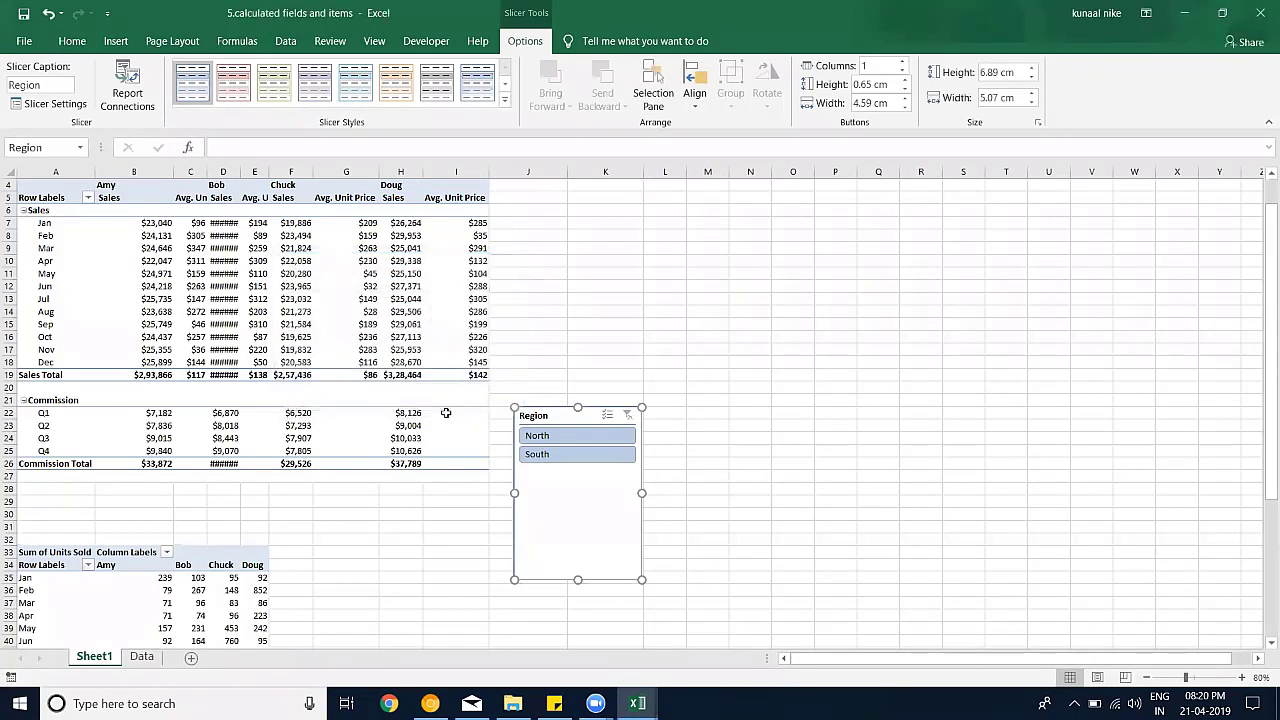
left_click(540, 435)
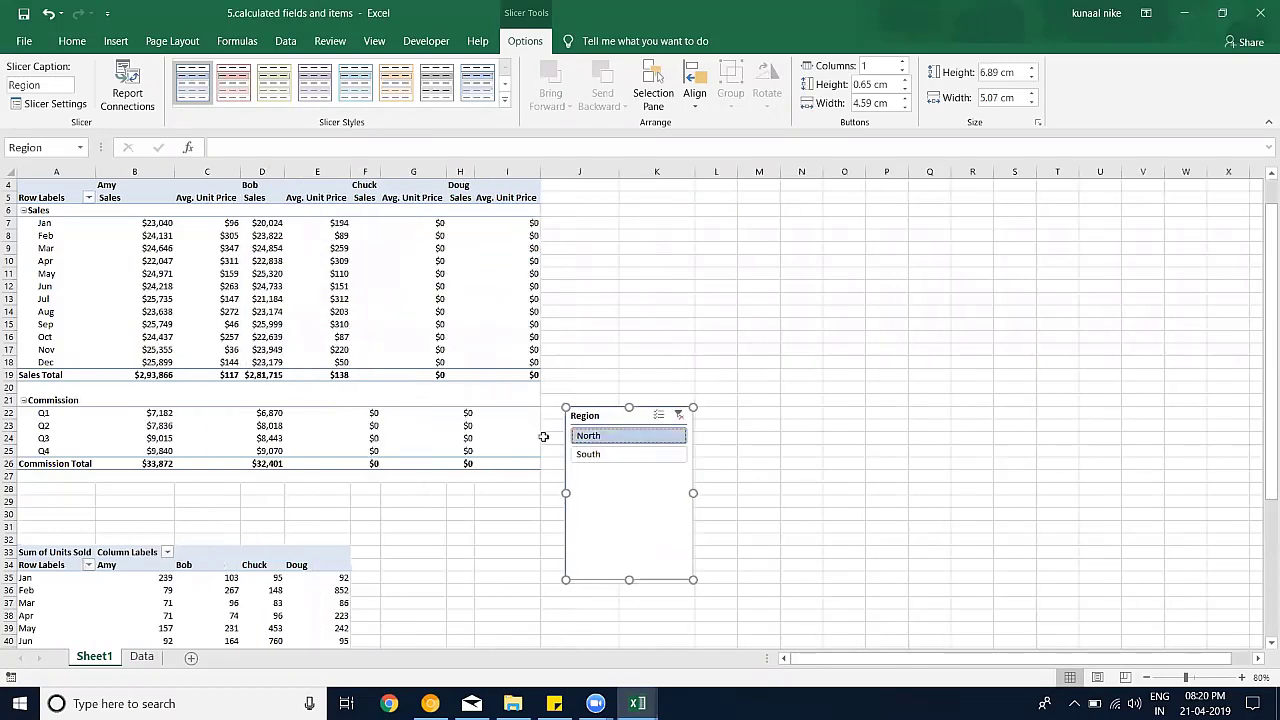
left_click(580, 455)
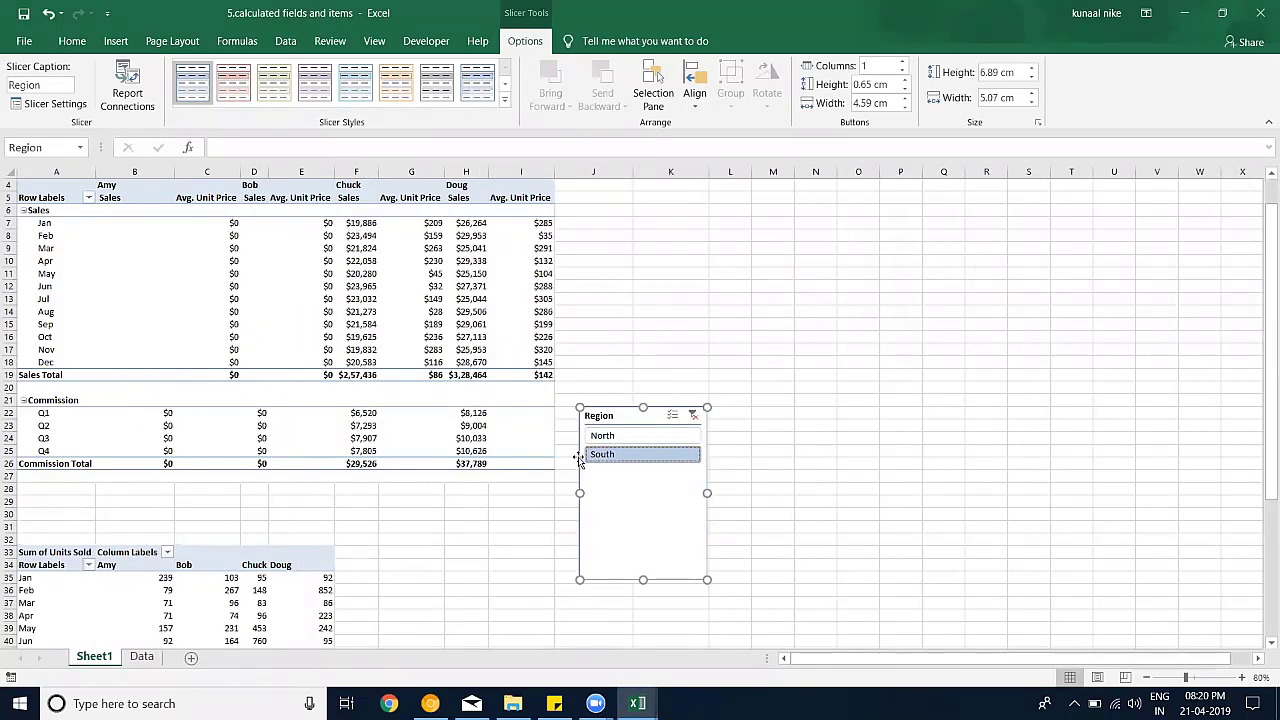
left_click(600, 437)
left_click(598, 454)
Move the slicer down beside the lower pivot and reconnect it to PivotTable9.
left_click_drag(592, 416, 467, 476)
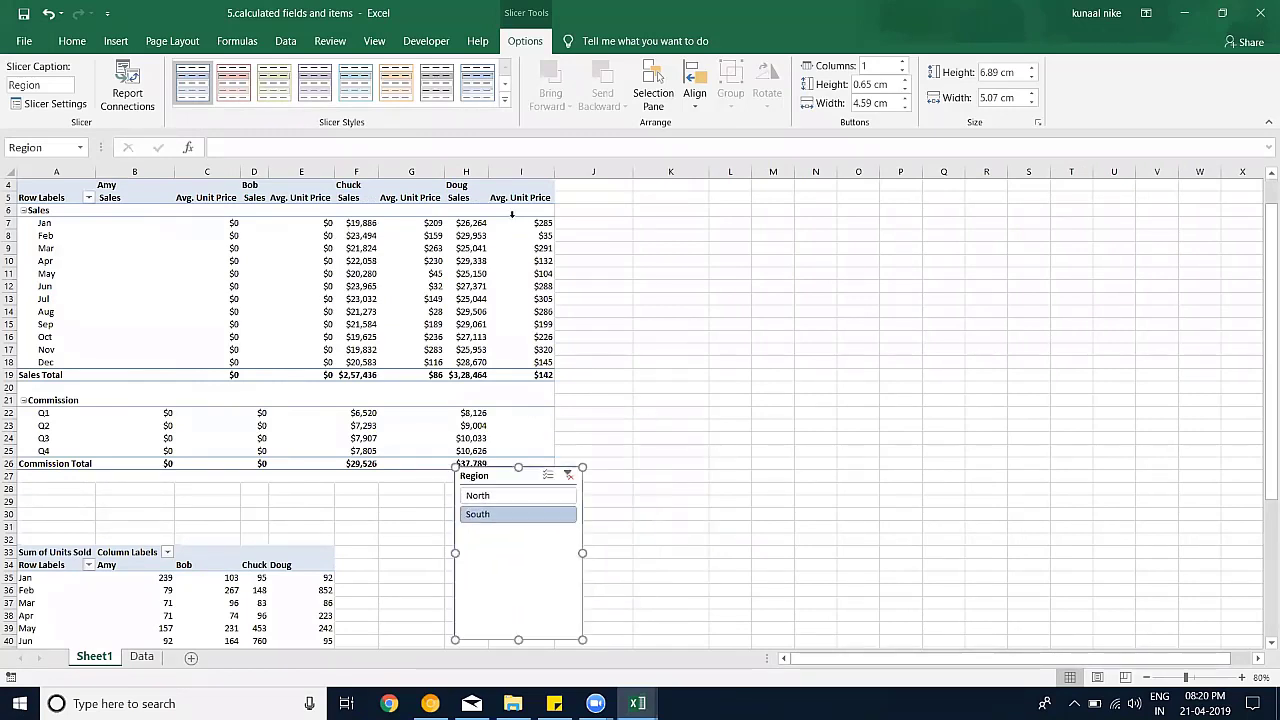
left_click(127, 85)
left_click(285, 337)
left_click(429, 396)
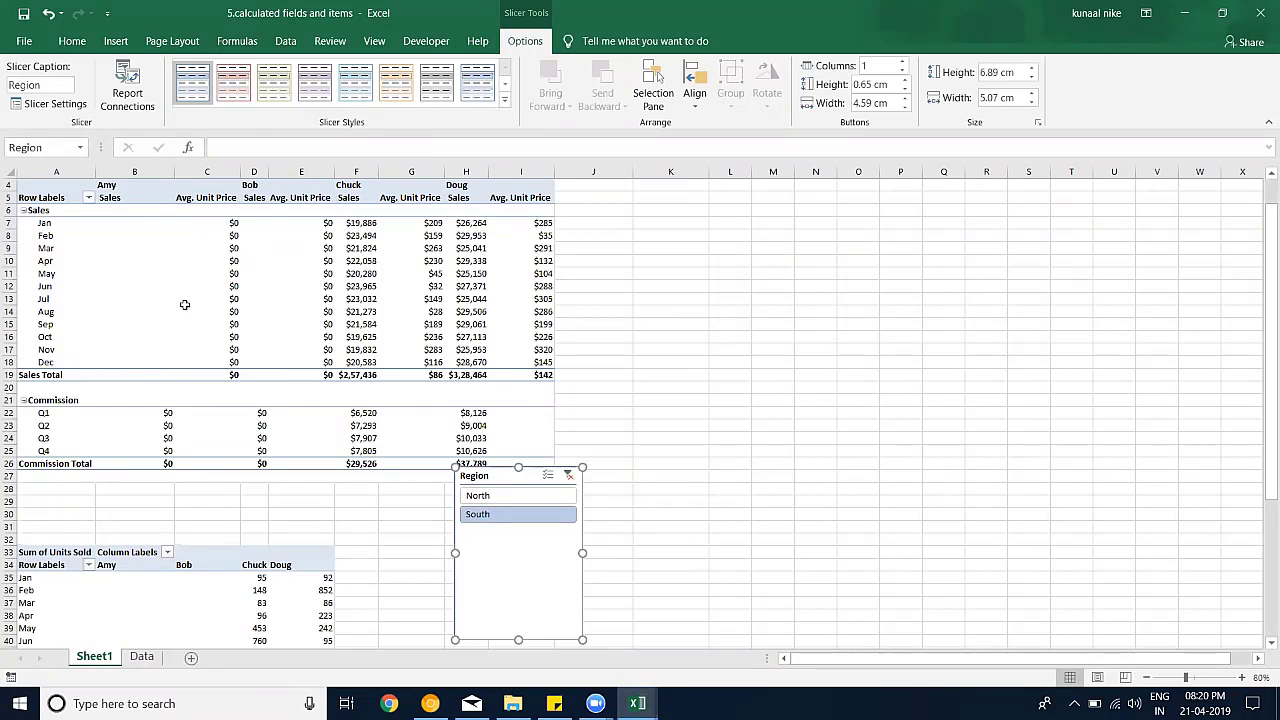
Select the Data sheet's sales table A1:E49 using Ctrl+Shift+arrow keys and copy it.
mouse_move(205, 319)
left_click(143, 657)
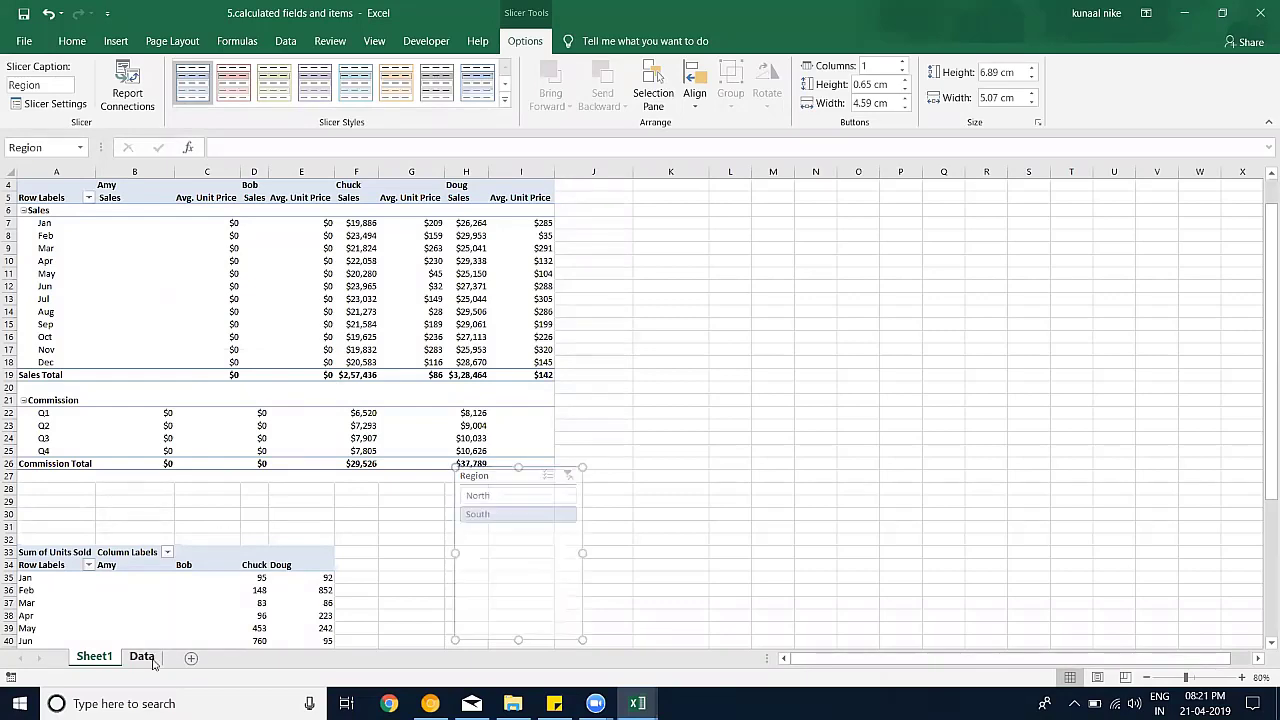
scroll(244, 513, "down", 5)
scroll(244, 513, "down", 13)
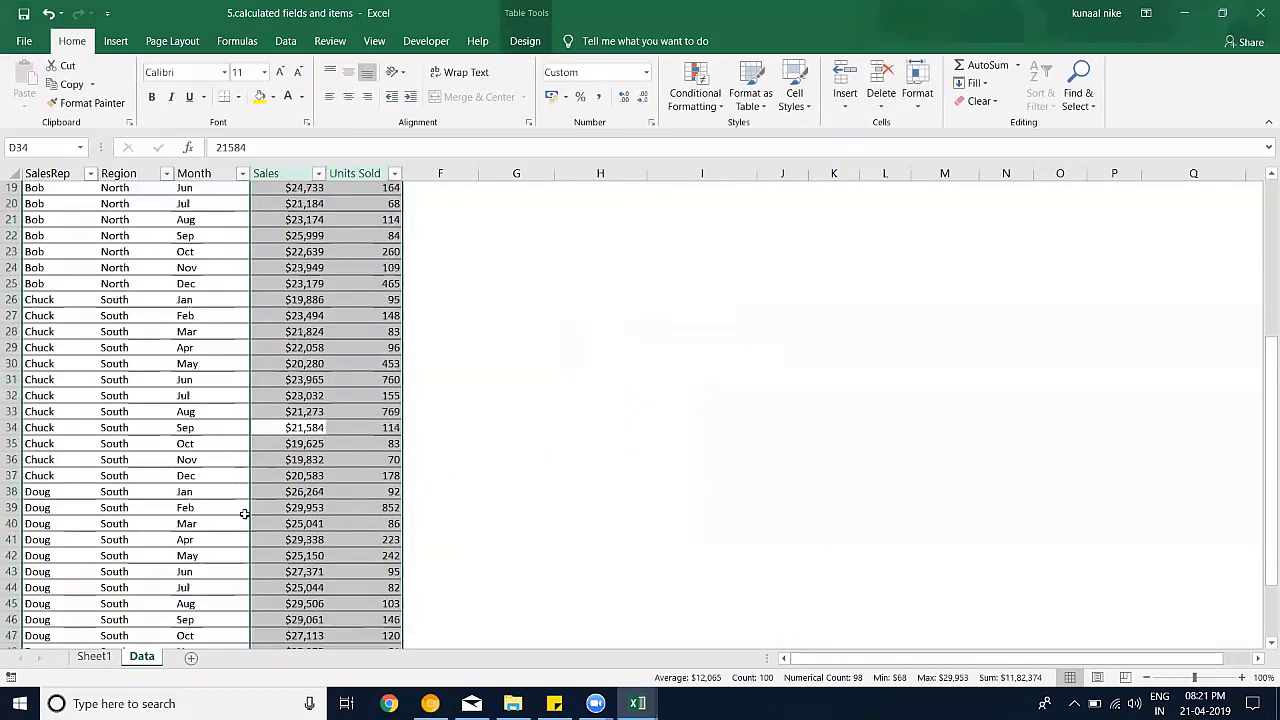
scroll(371, 355, "up", 7)
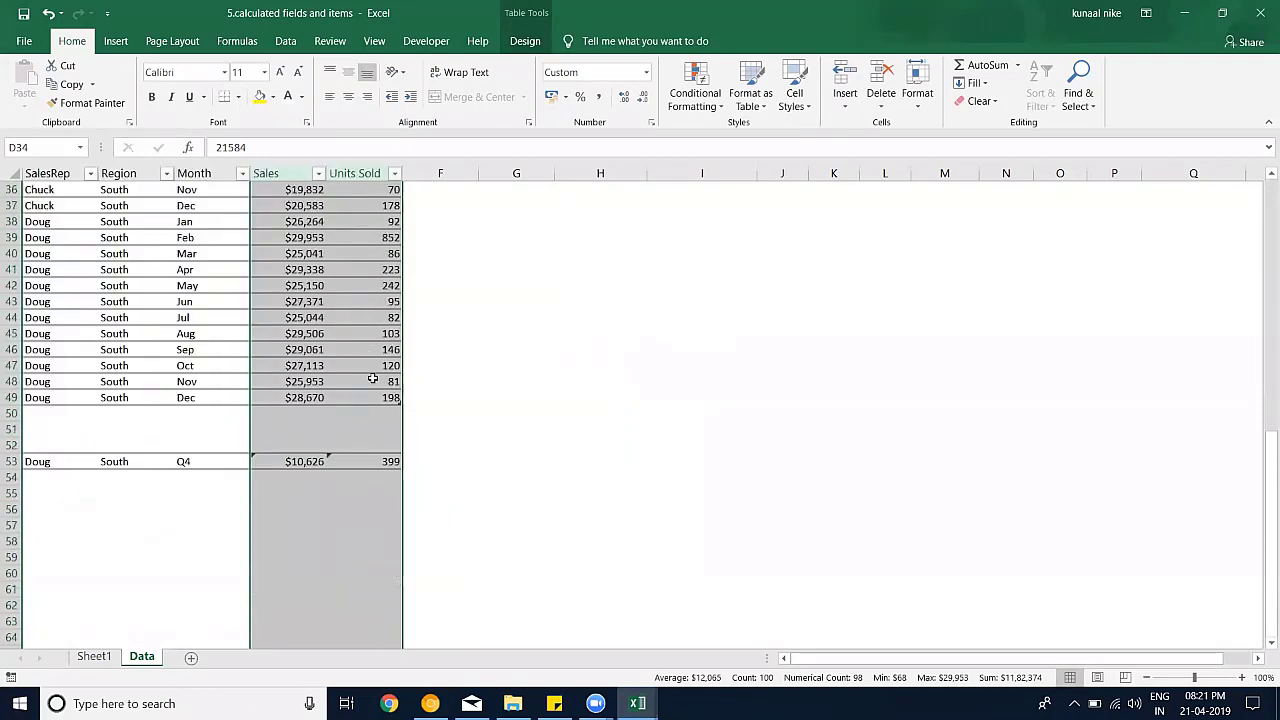
left_click(384, 414)
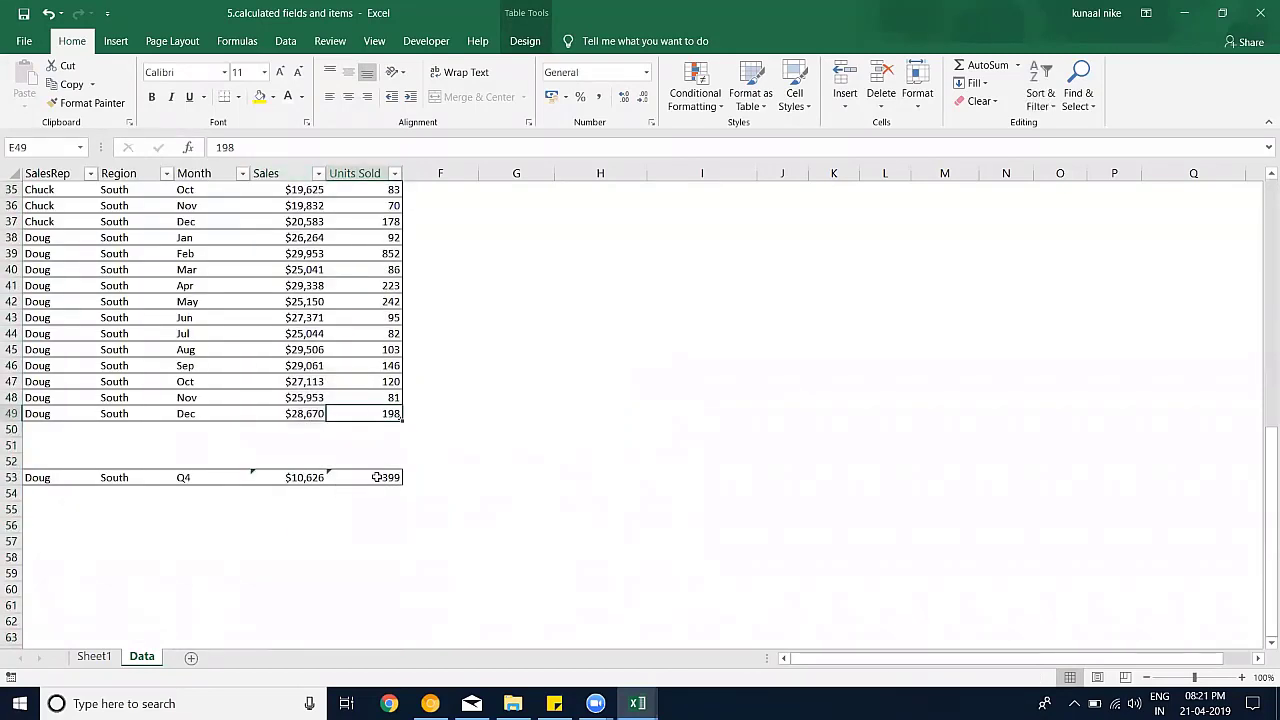
key("Home")
key("ctrl+Right")
key("ctrl+shift+Left")
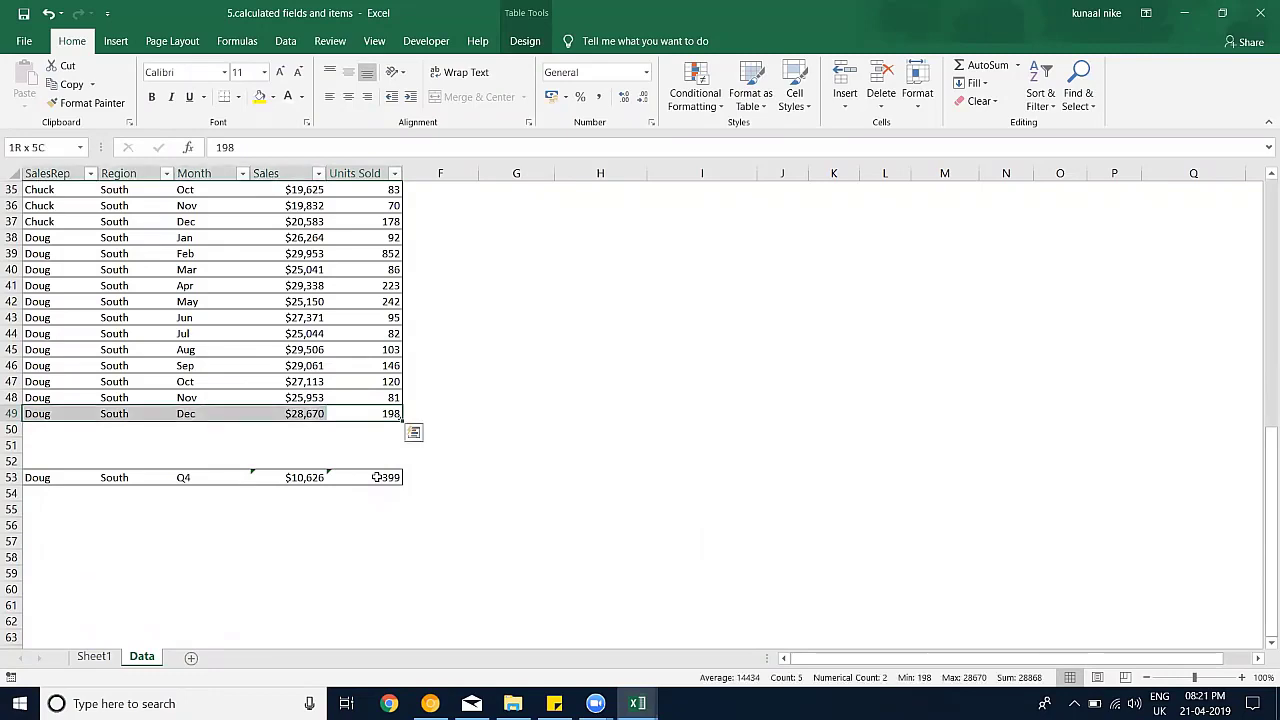
key("shift+Up")
key("ctrl+shift+Up")
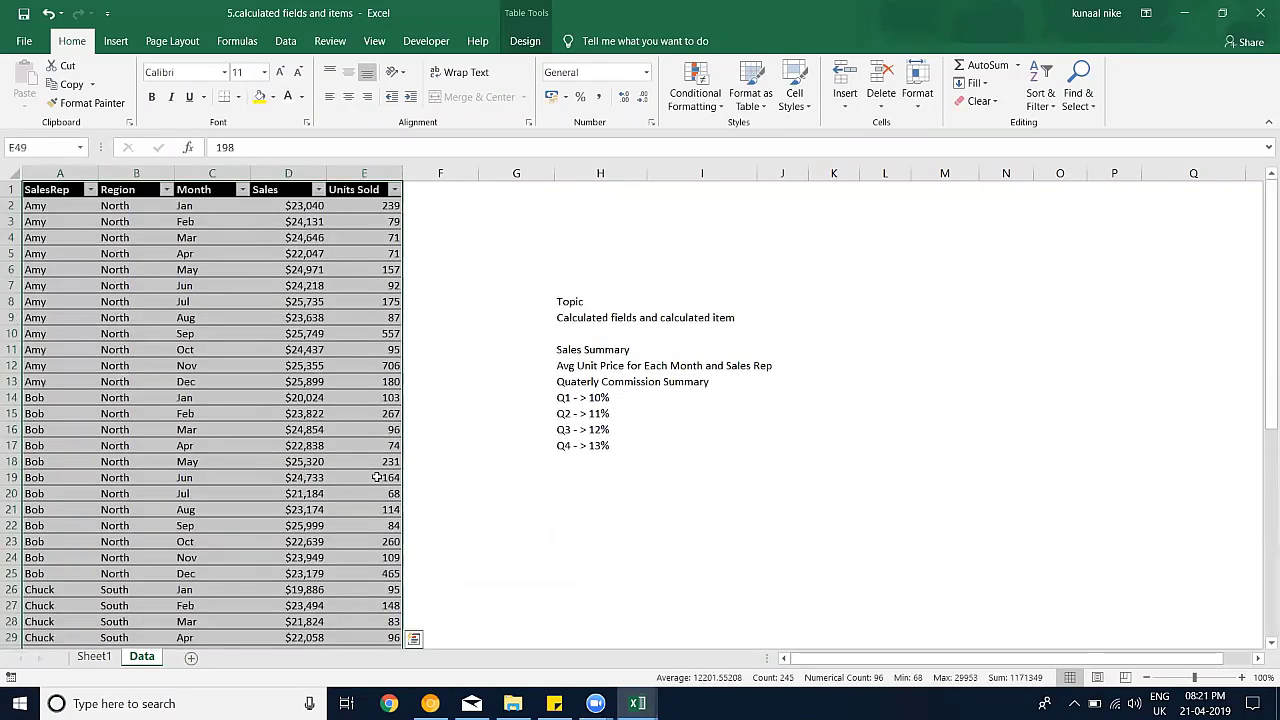
key("ctrl+c")
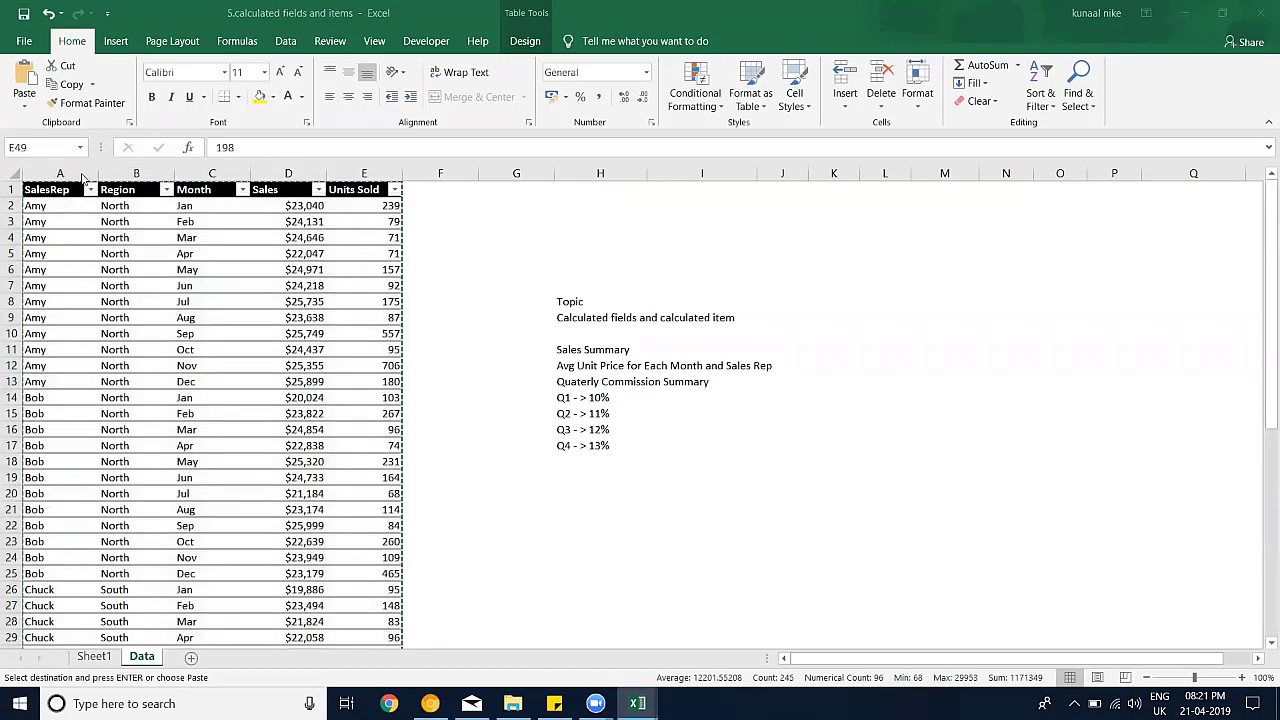
Paste the sales data as values, autofit columns A:E, select column A, and add Sheet2.
left_click(30, 107)
left_click(28, 191)
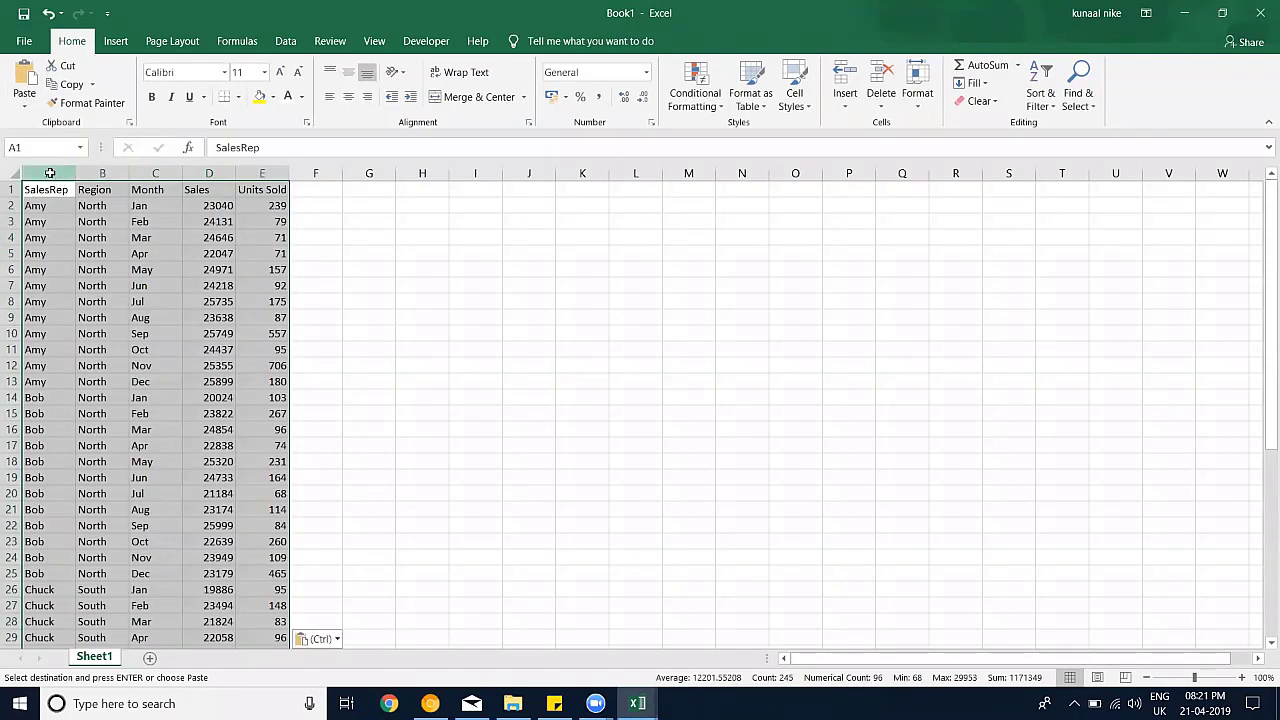
left_click(277, 173, "shift")
double_click(289, 173)
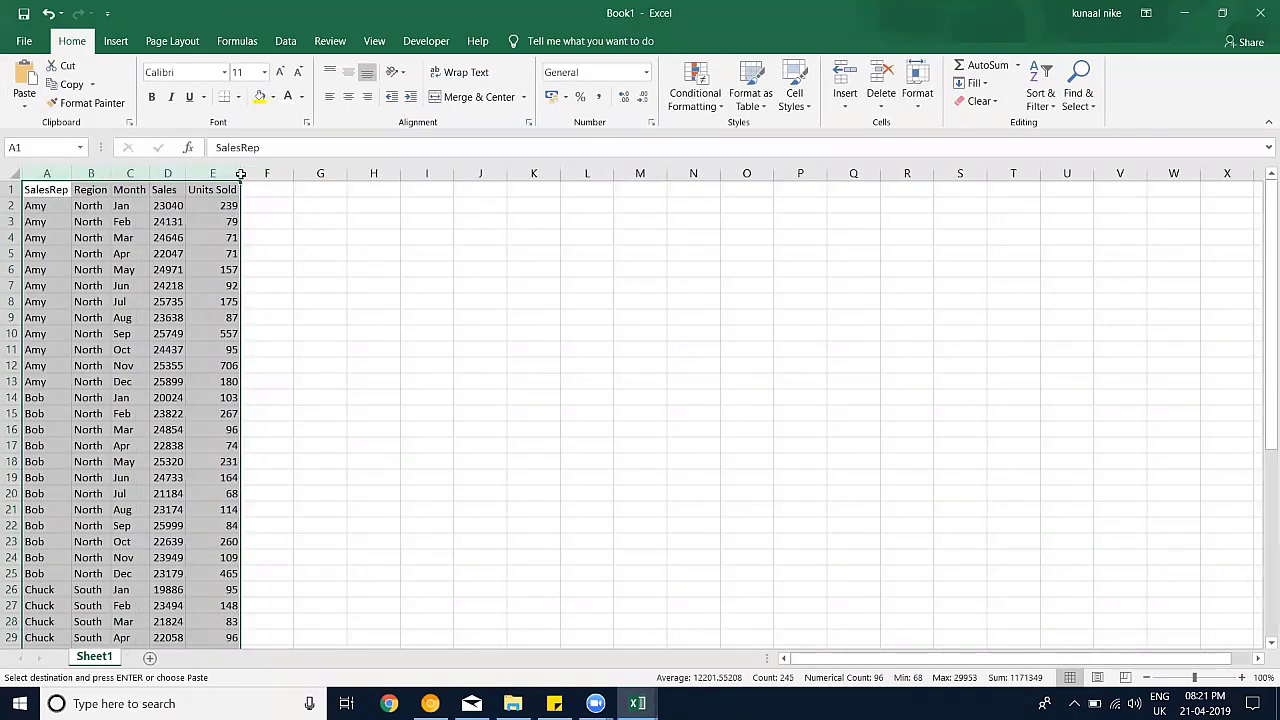
left_click(289, 360)
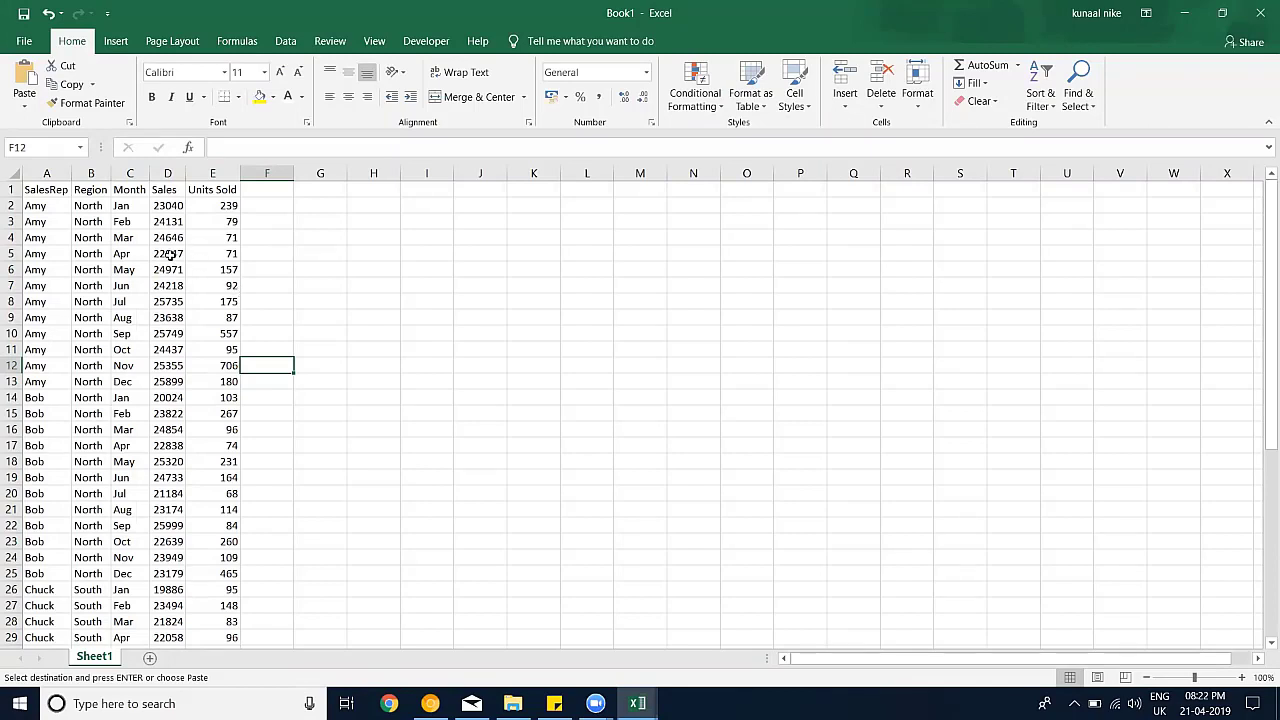
left_click(47, 165)
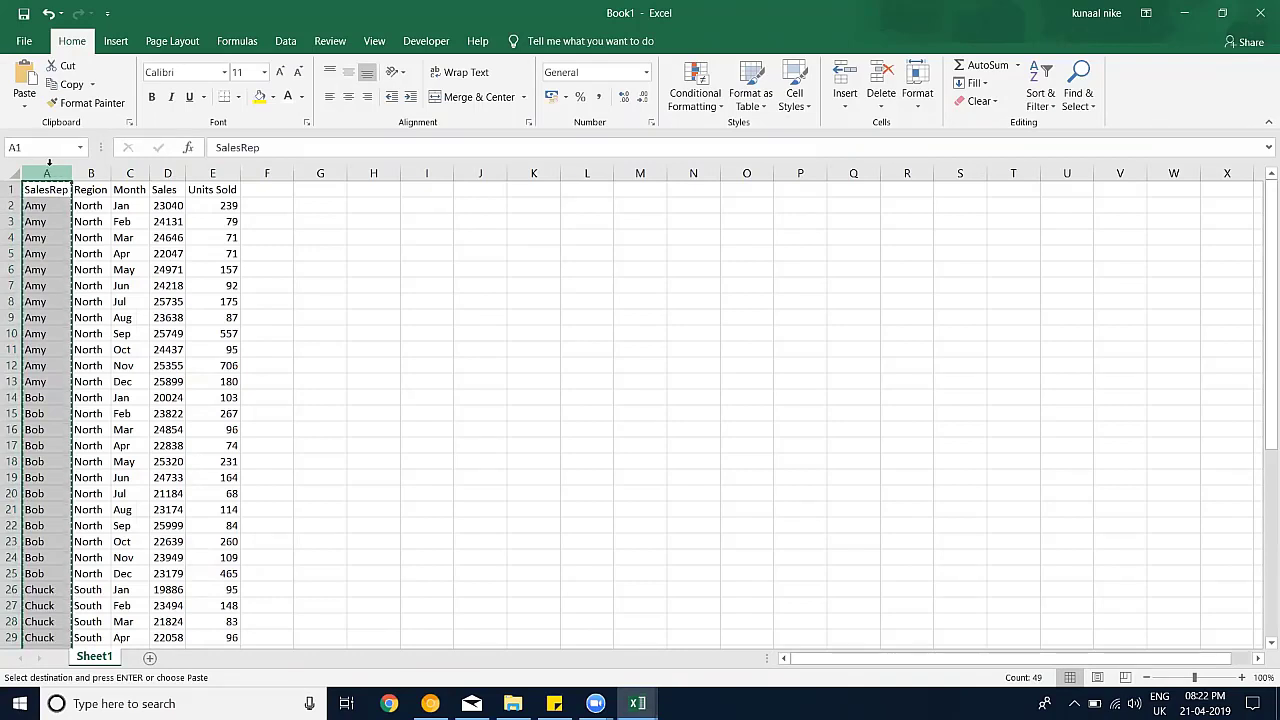
left_click(150, 659)
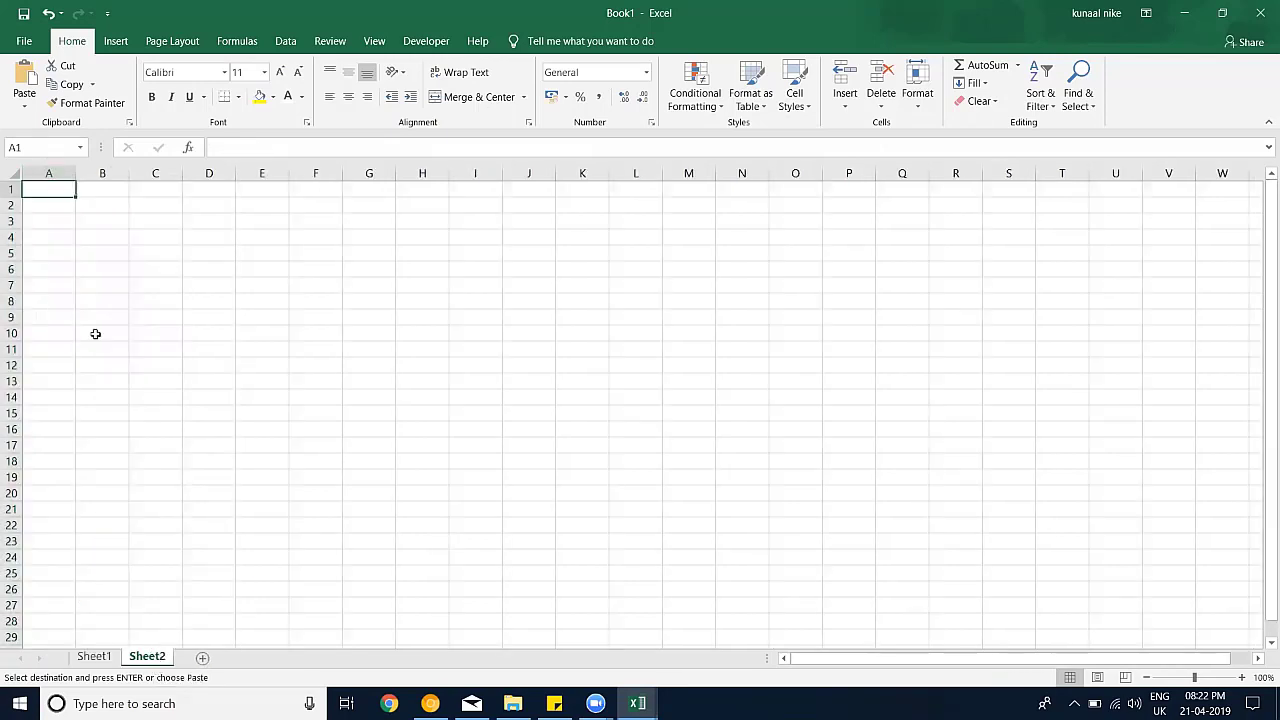
Paste the SalesRep column into Sheet2 and remove its duplicate names.
key("ctrl+v")
left_click(286, 41)
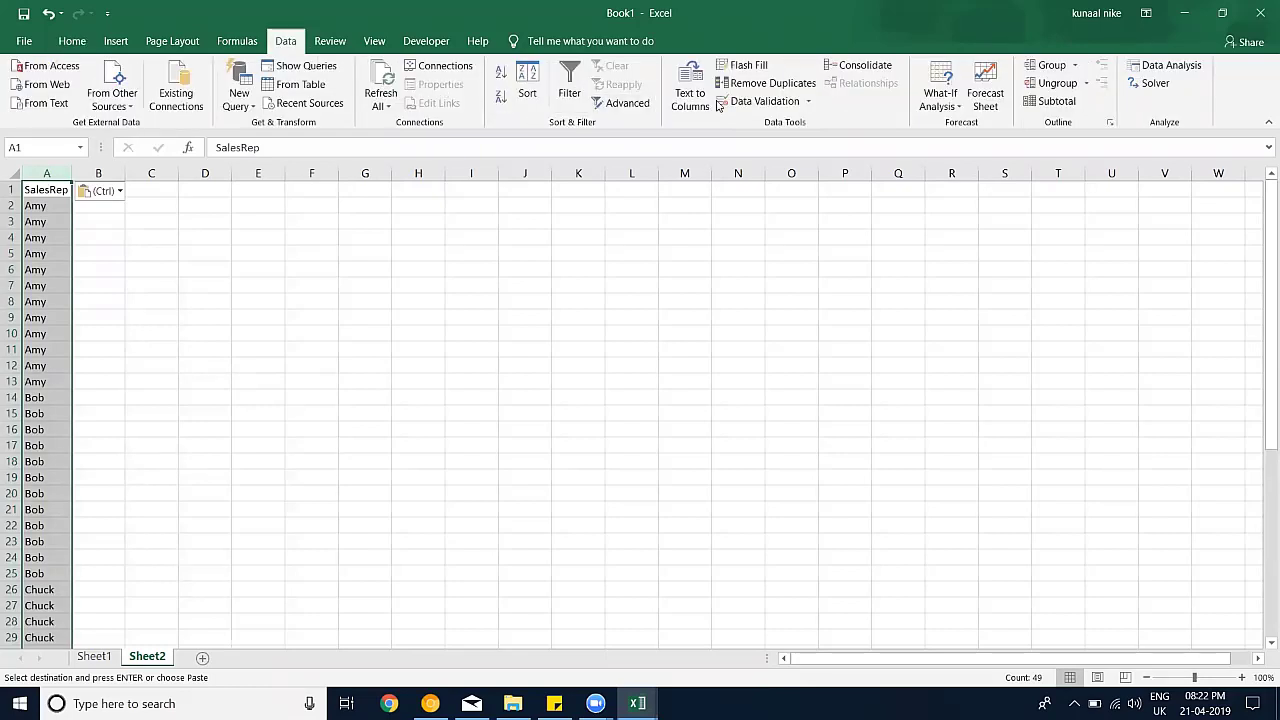
left_click(762, 83)
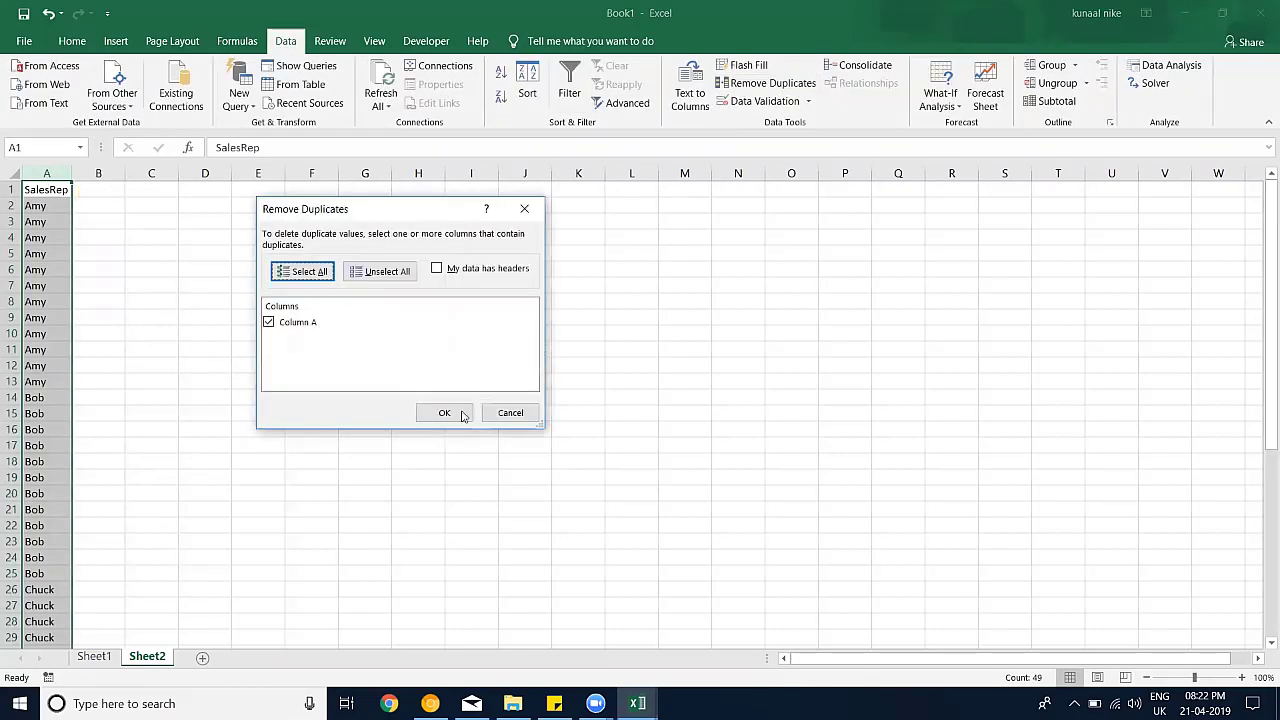
left_click(444, 413)
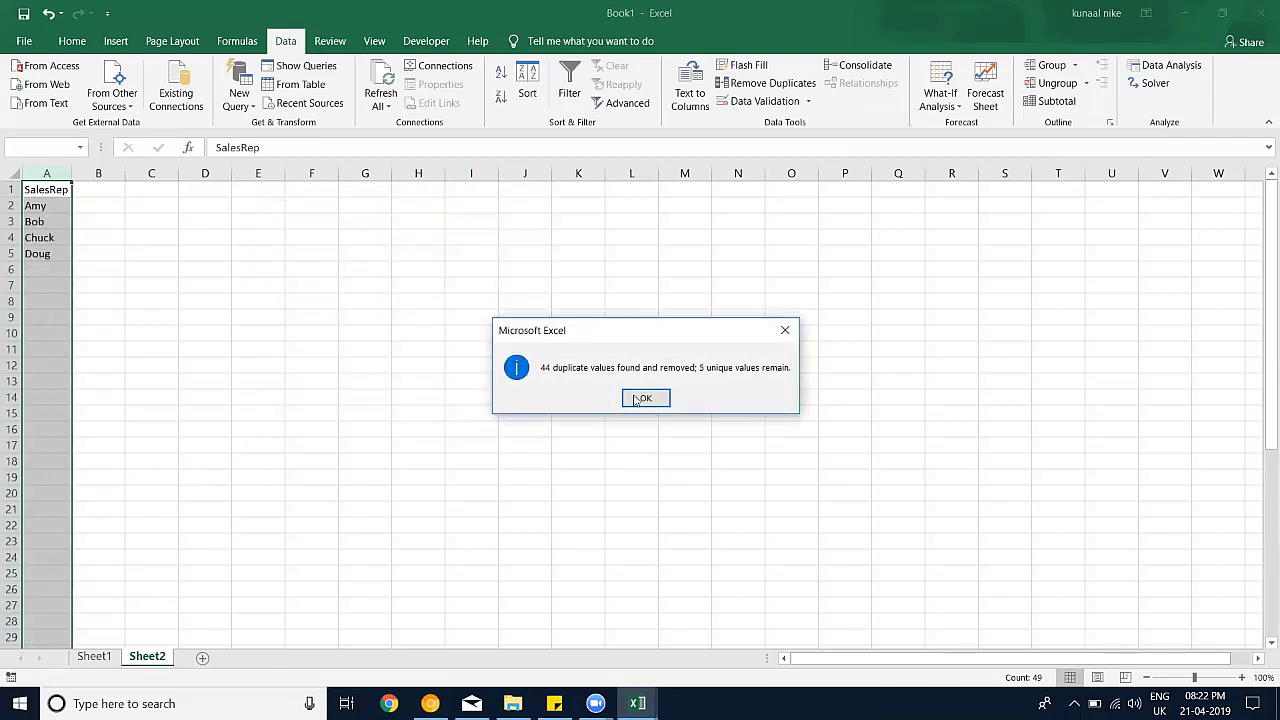
left_click(637, 399)
left_click(91, 285)
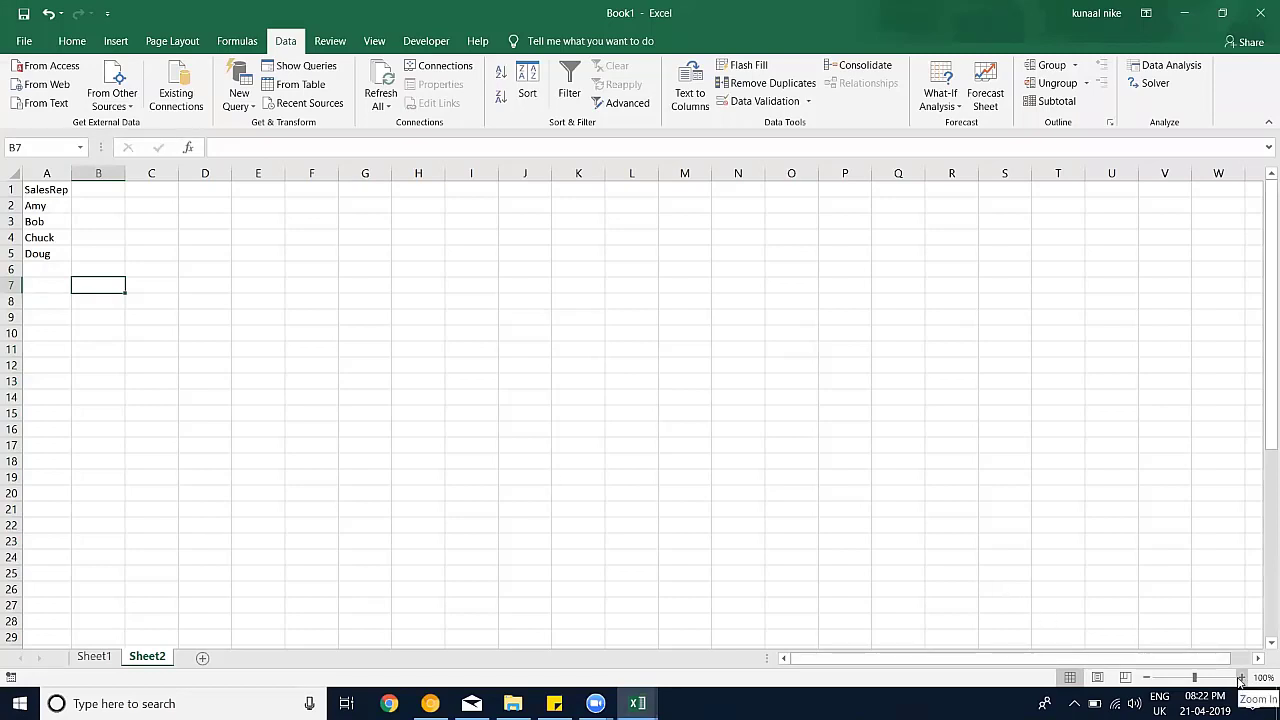
left_click(191, 336)
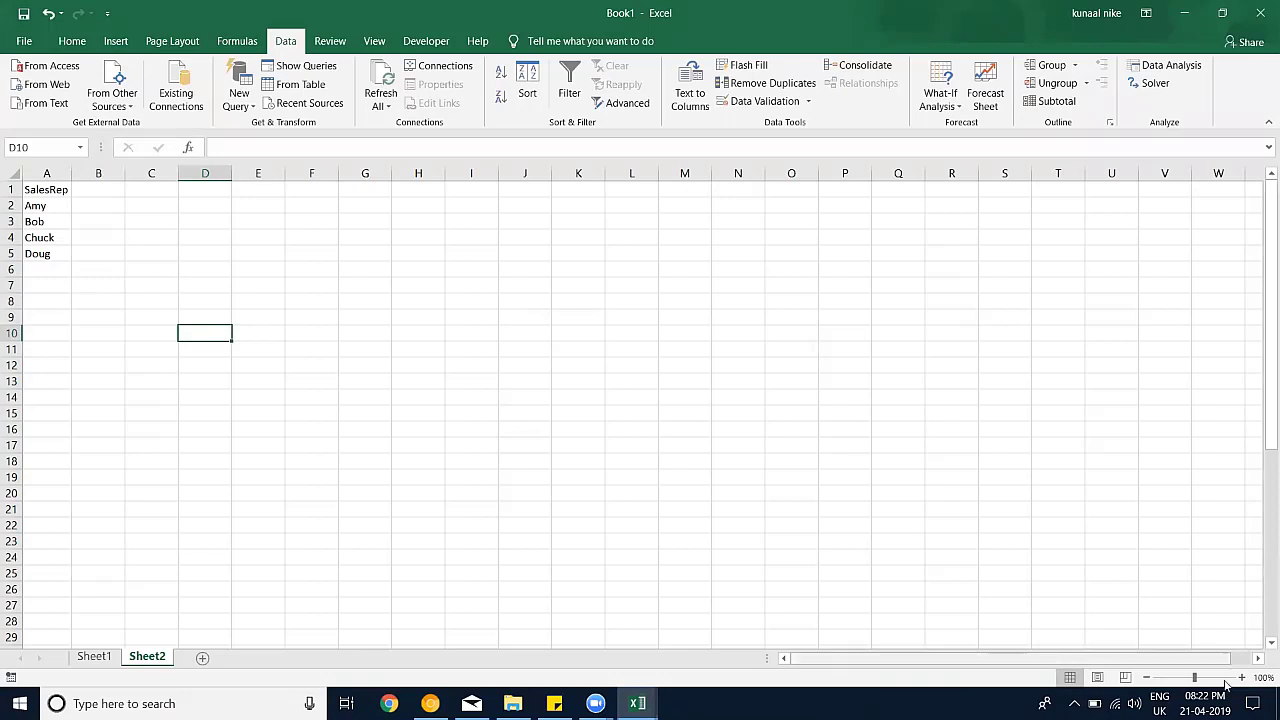
Zoom the sheet to 130% and move the SalesRep list to C7:C11.
left_click(1242, 678)
left_click(1242, 678)
left_click(1242, 678)
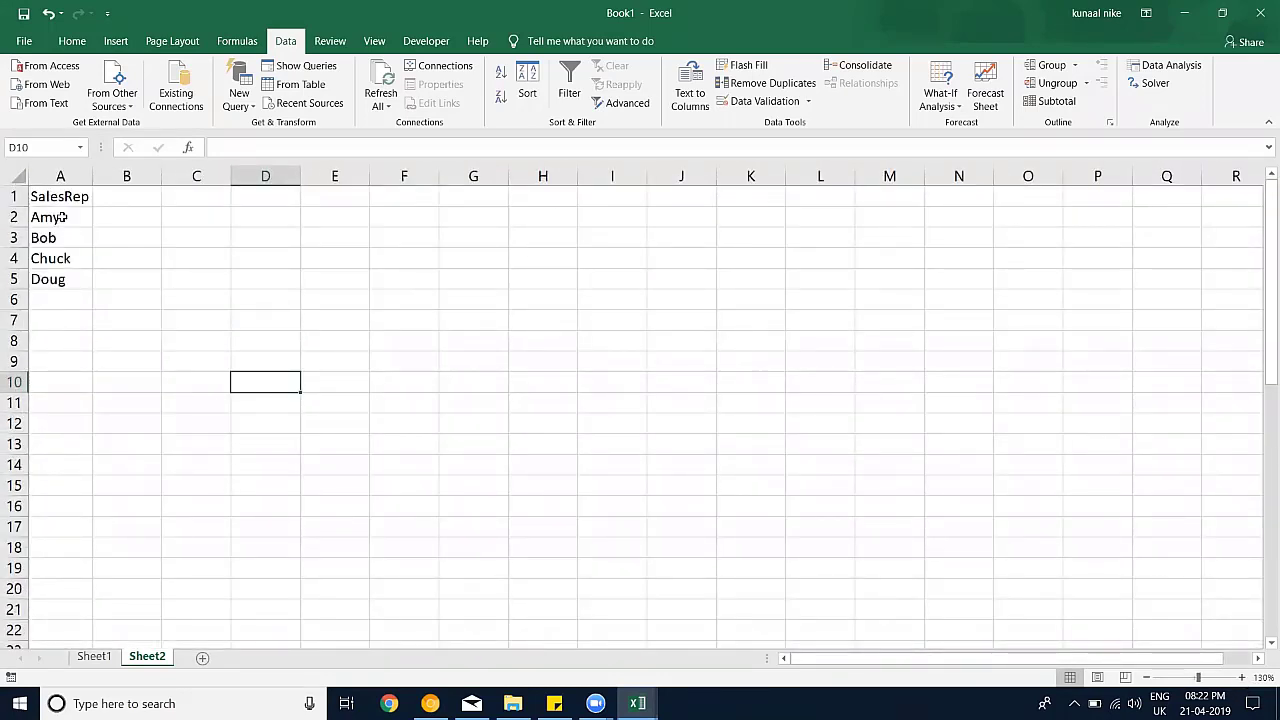
left_click_drag(60, 196, 64, 280)
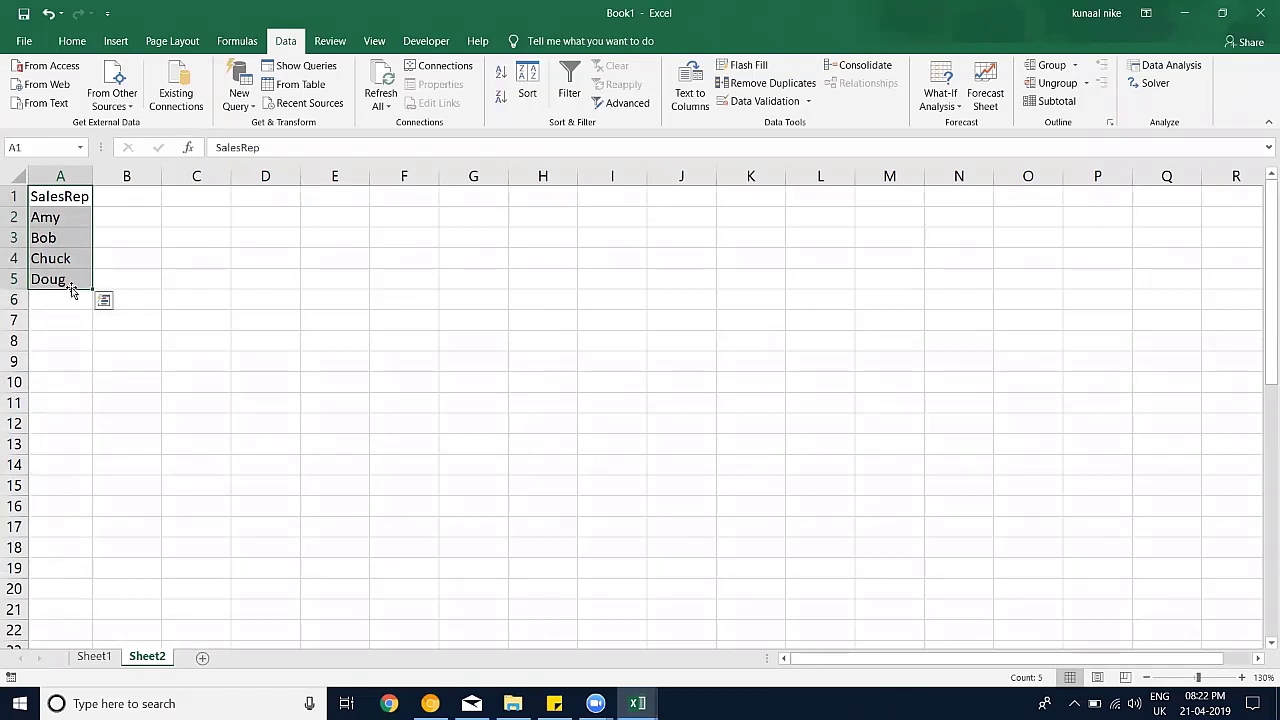
left_click_drag(82, 387, 215, 386)
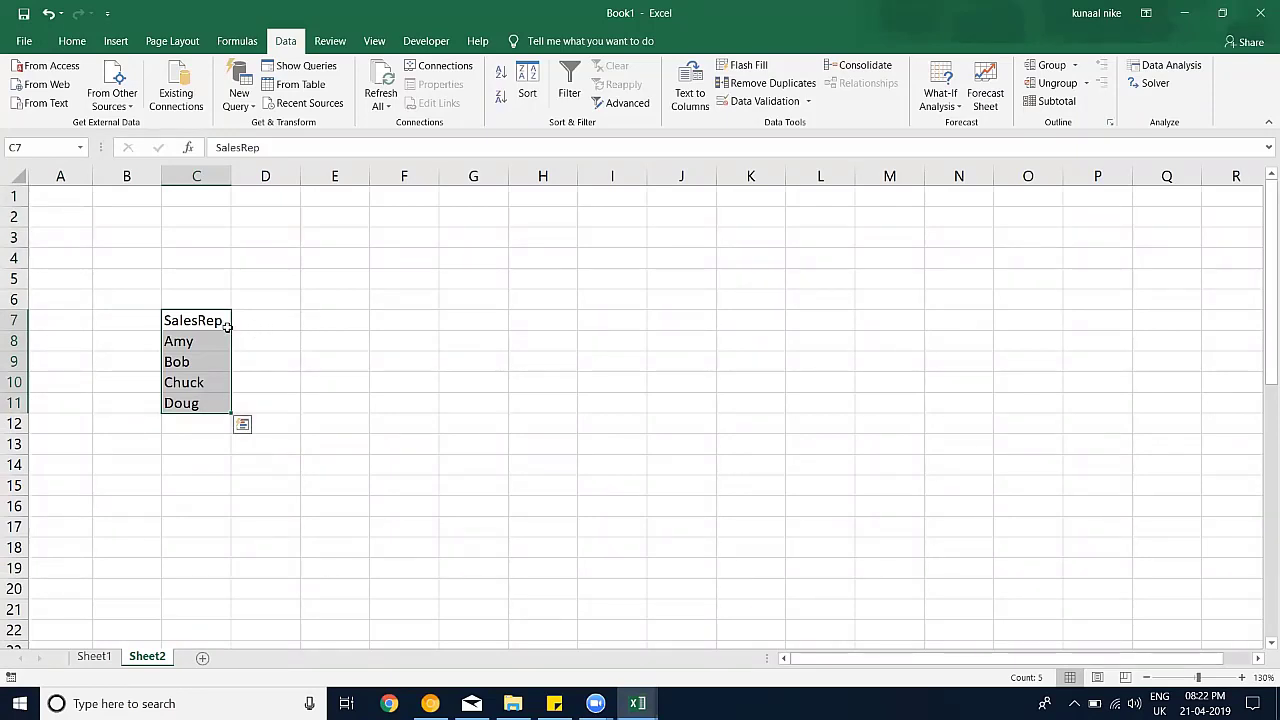
left_click(94, 656)
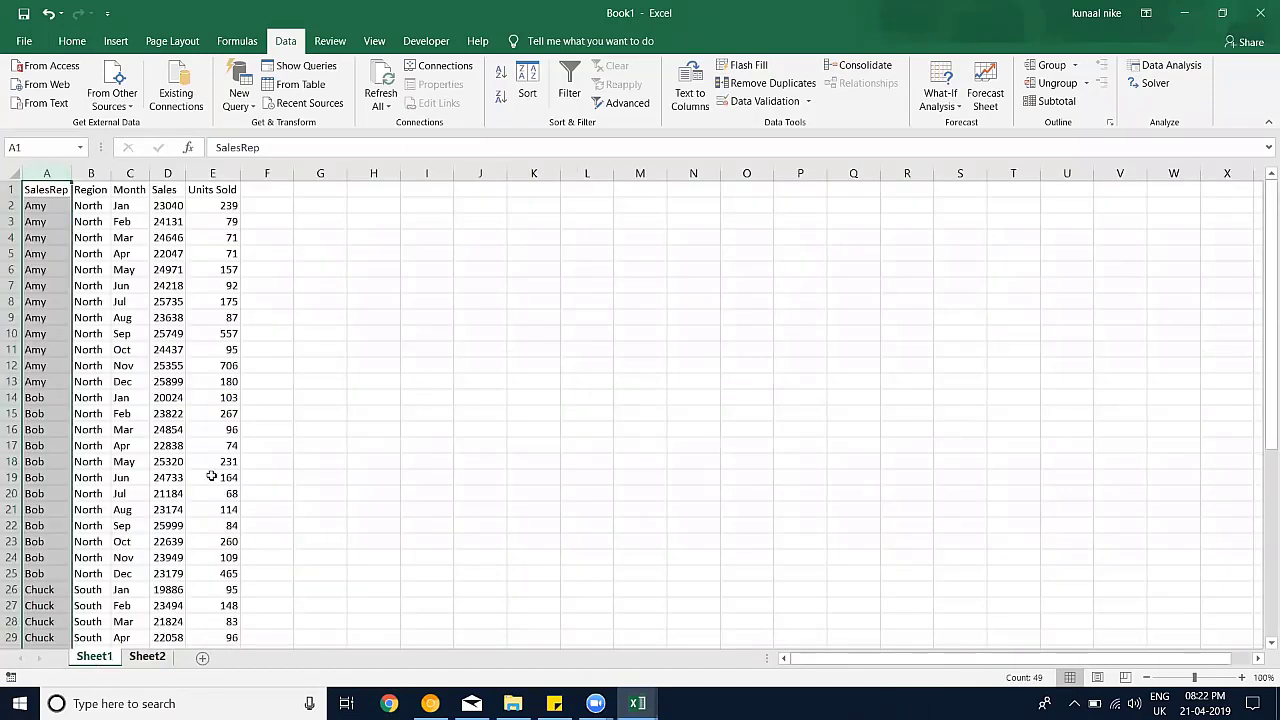
left_click(148, 656)
Transpose the names Amy to Doug across D7:G7 and clear C8:C11.
left_click_drag(180, 341, 190, 407)
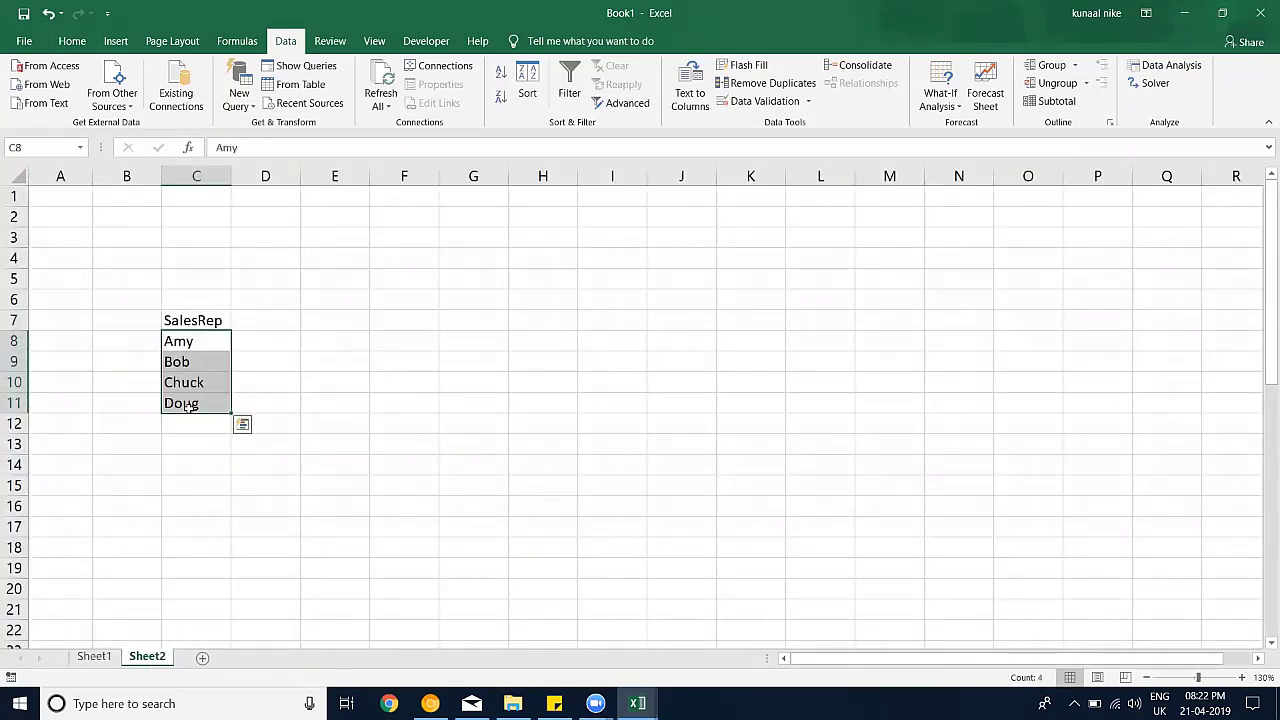
key("ctrl+c")
left_click(274, 316)
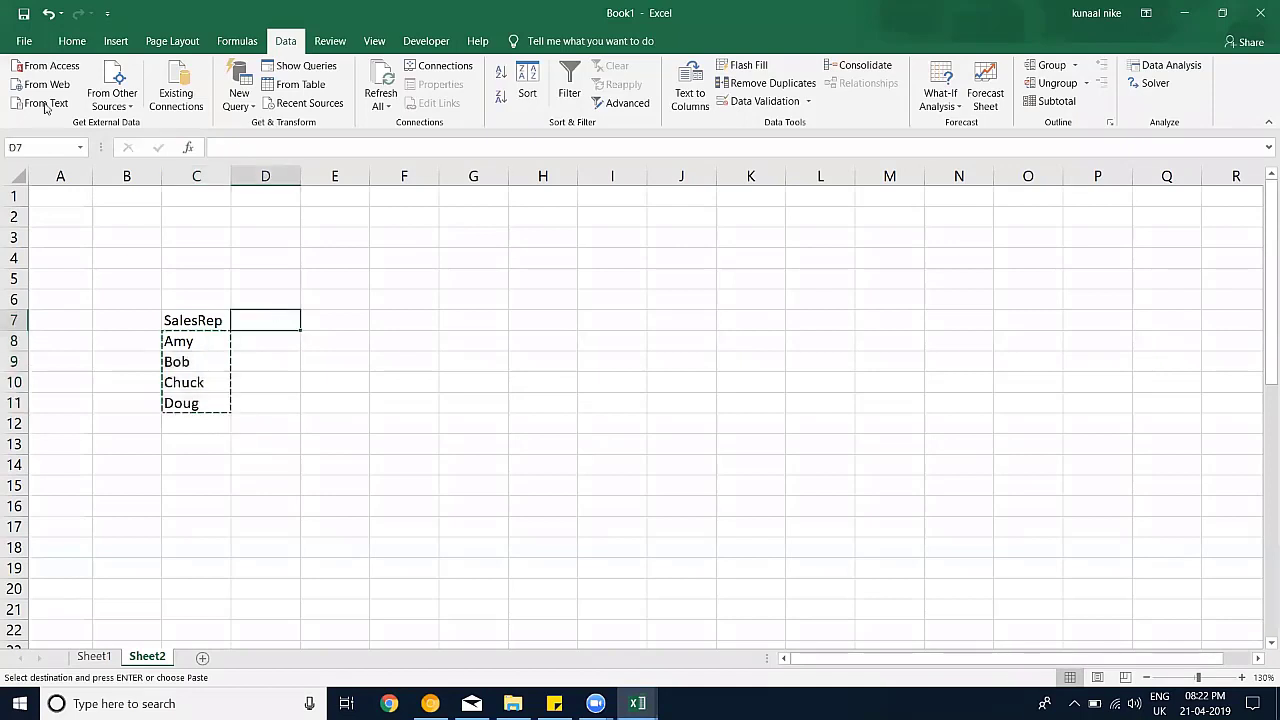
left_click(72, 41)
left_click(31, 113)
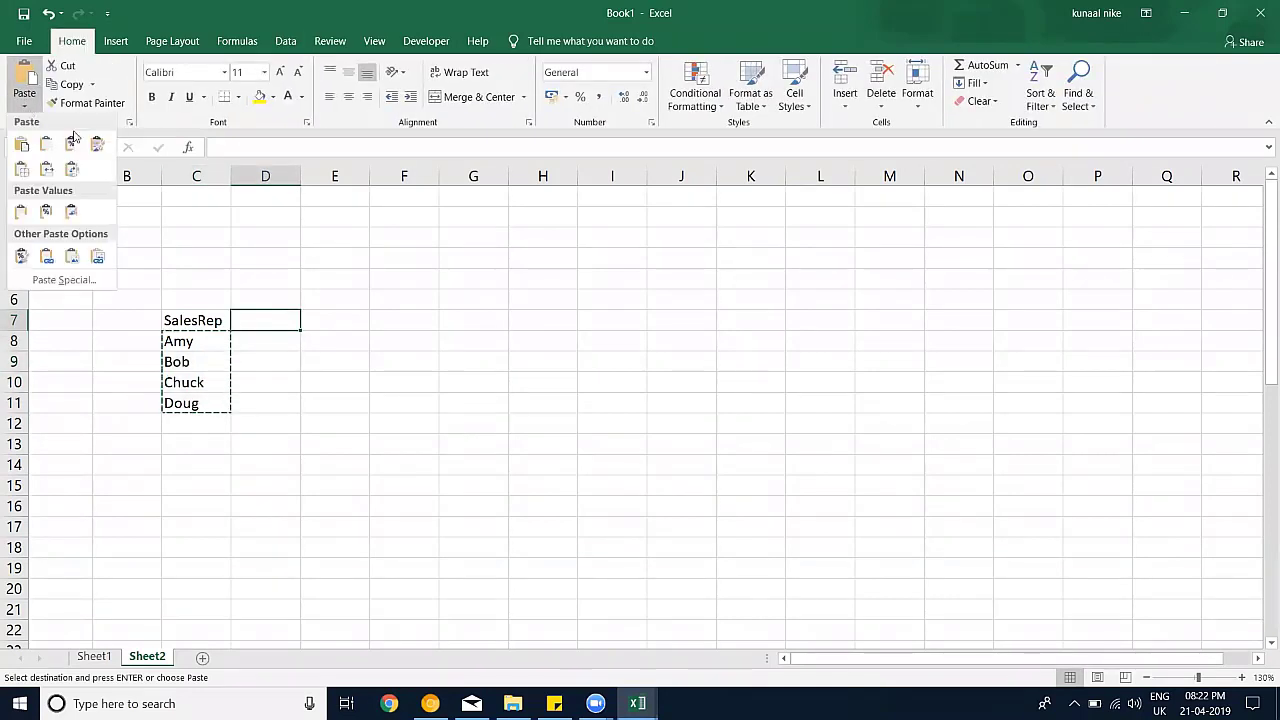
left_click(76, 177)
left_click(251, 360)
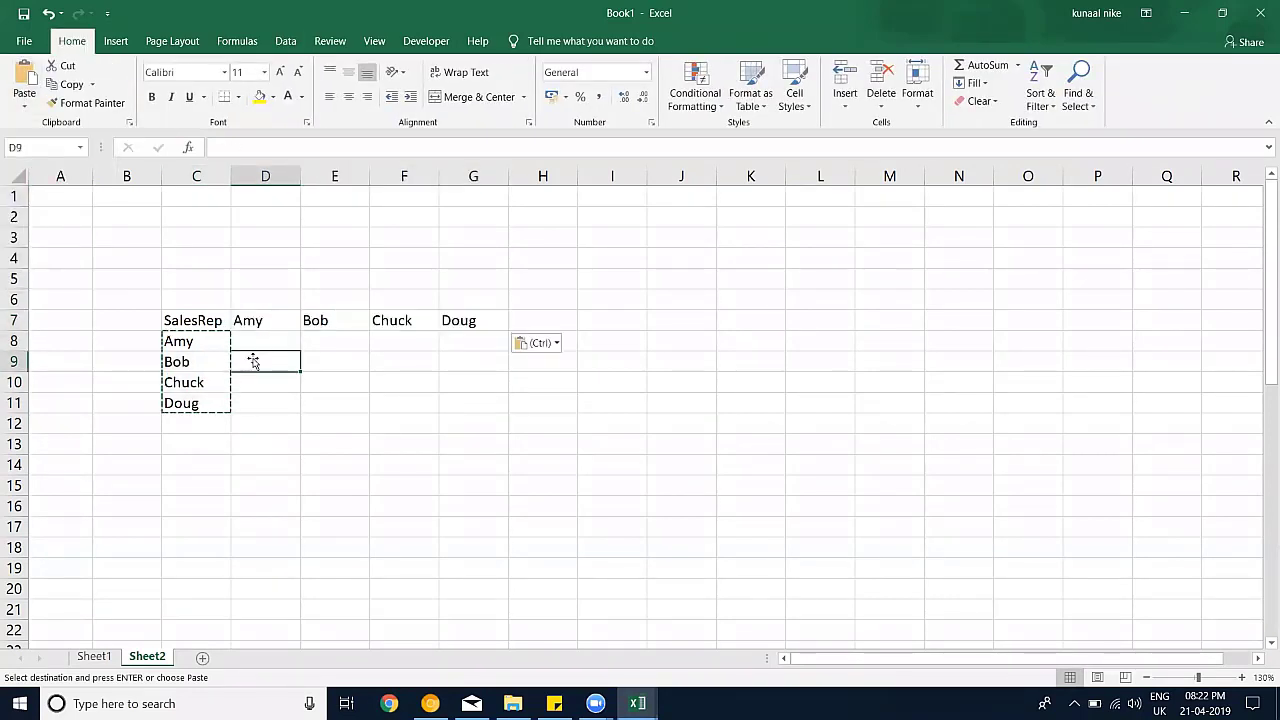
left_click_drag(210, 342, 200, 400)
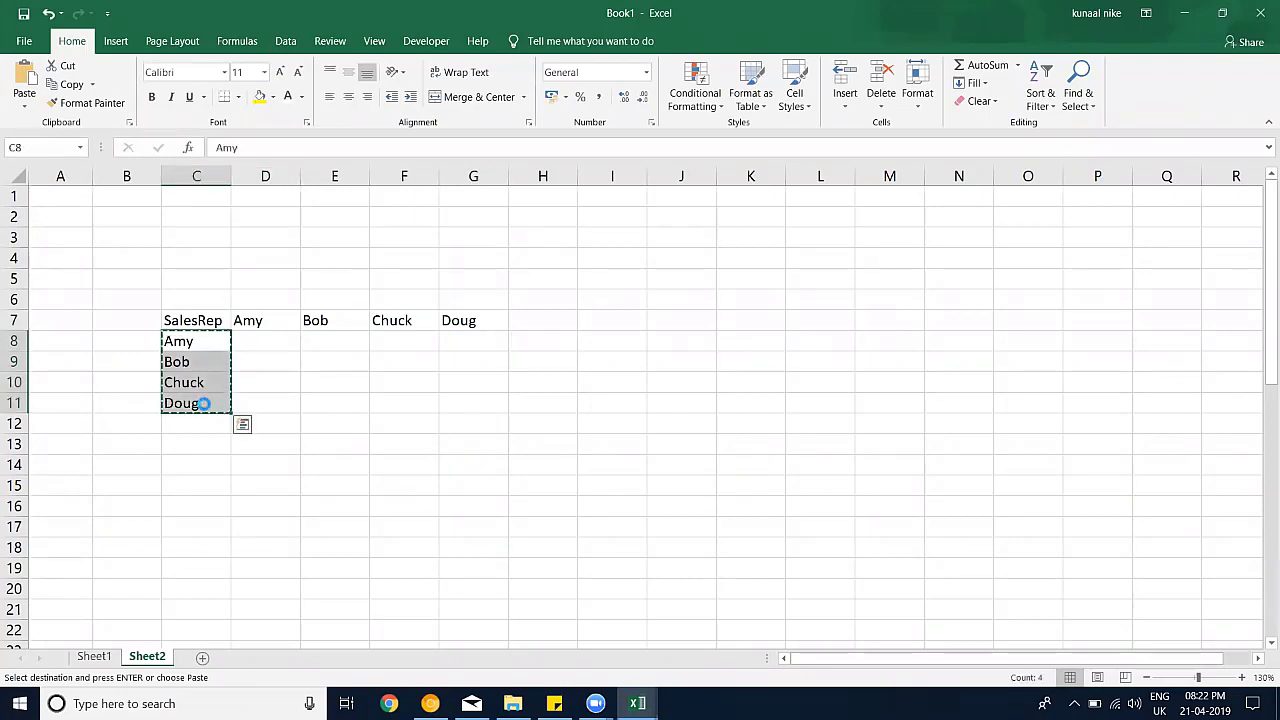
key("Delete")
Copy Sheet1's Month column C and paste it into column A of Sheet2.
key("ctrl+Page_Up")
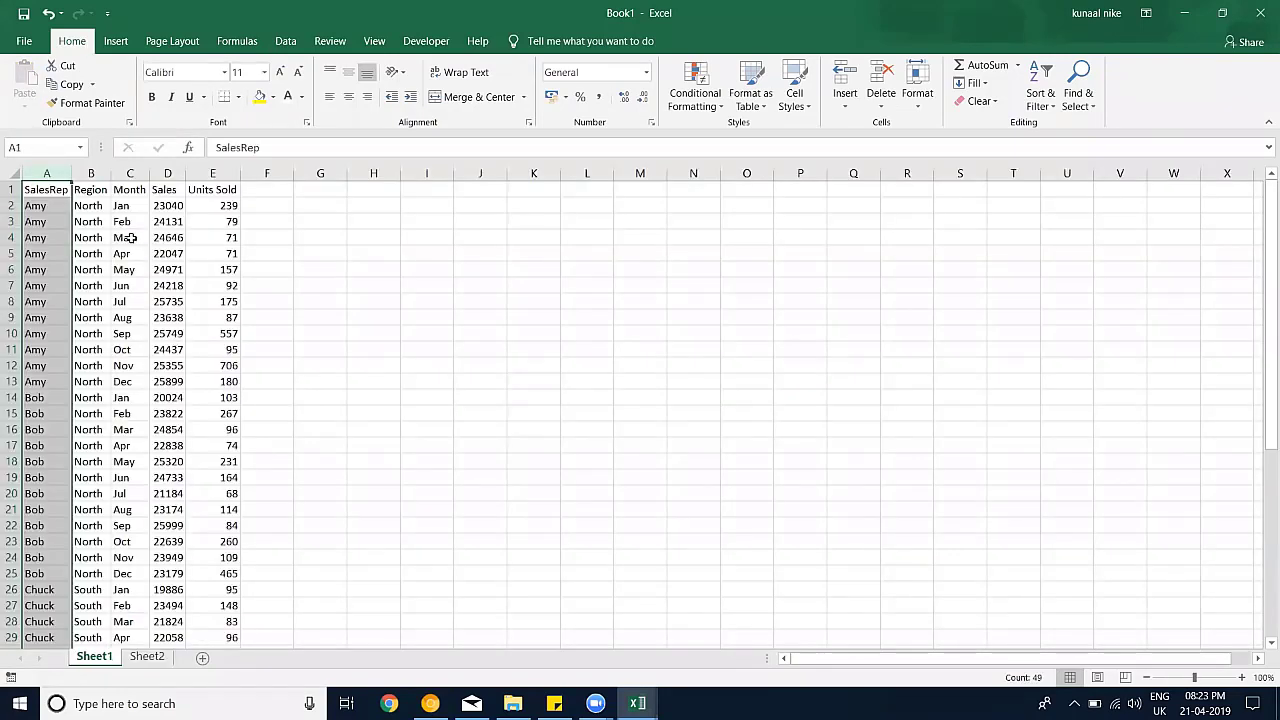
left_click(130, 174)
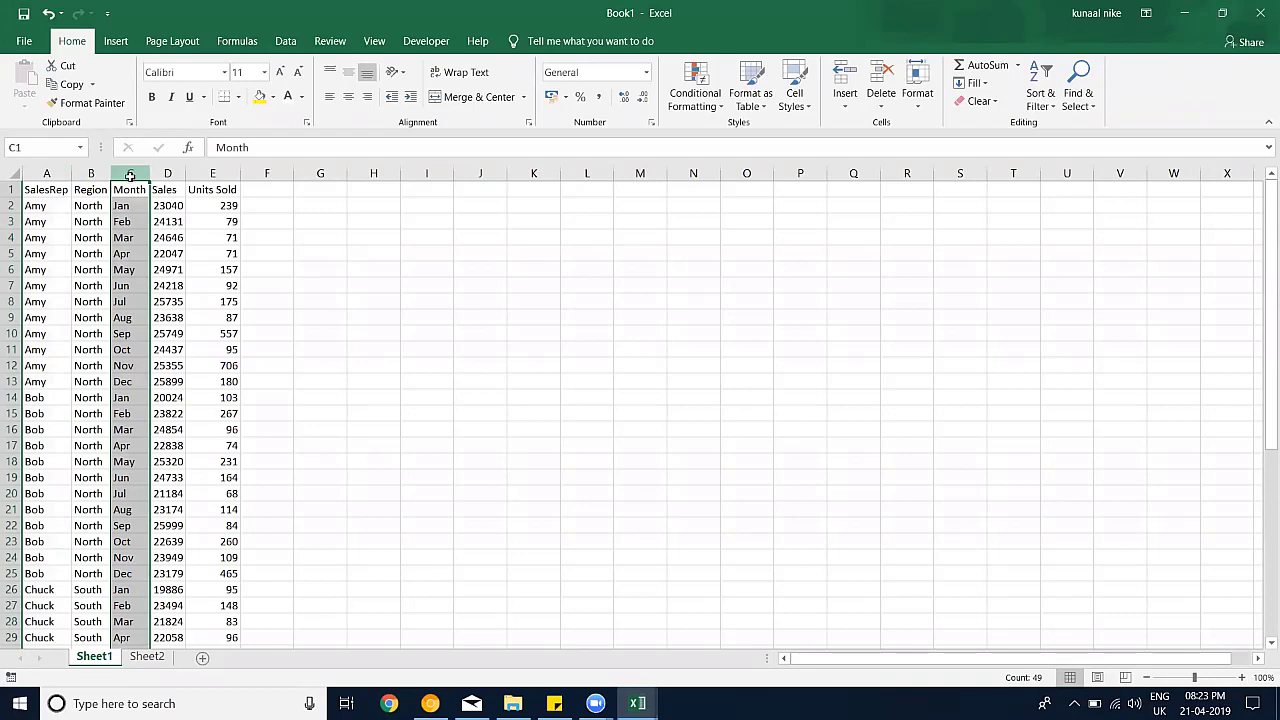
key("ctrl+c")
left_click(147, 657)
left_click_drag(90, 170, 87, 170)
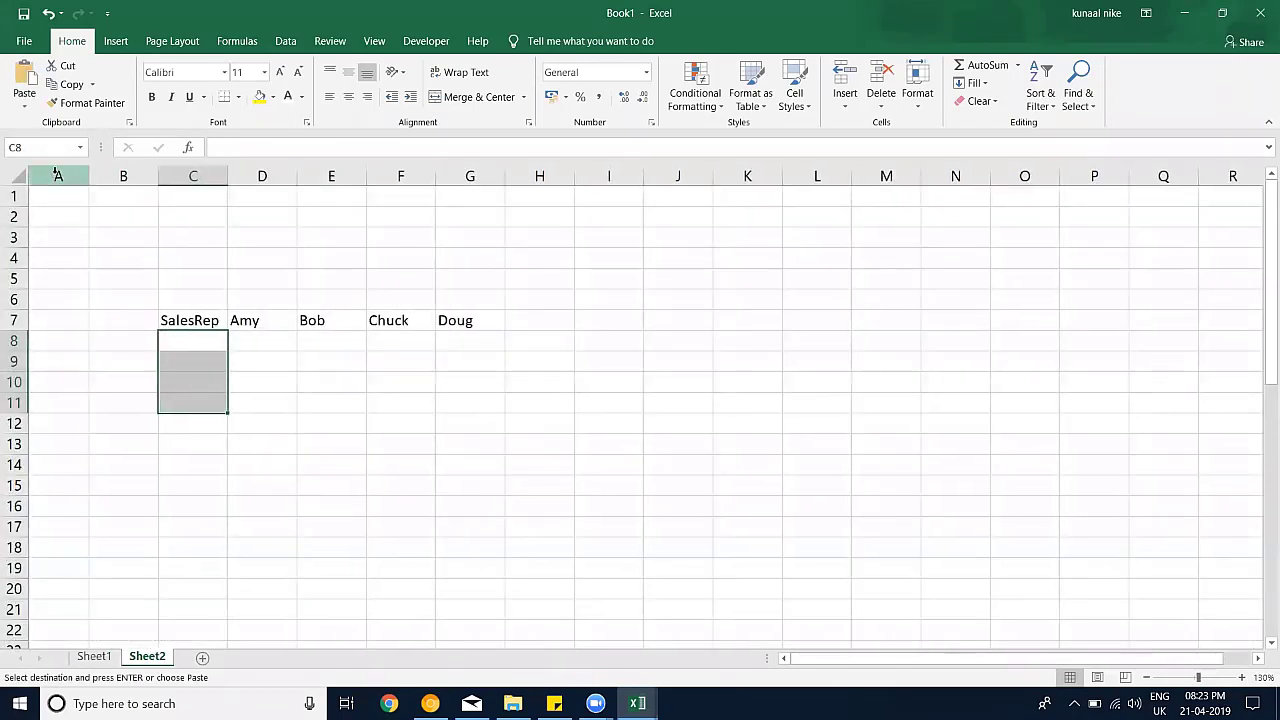
left_click(58, 175)
key("ctrl+v")
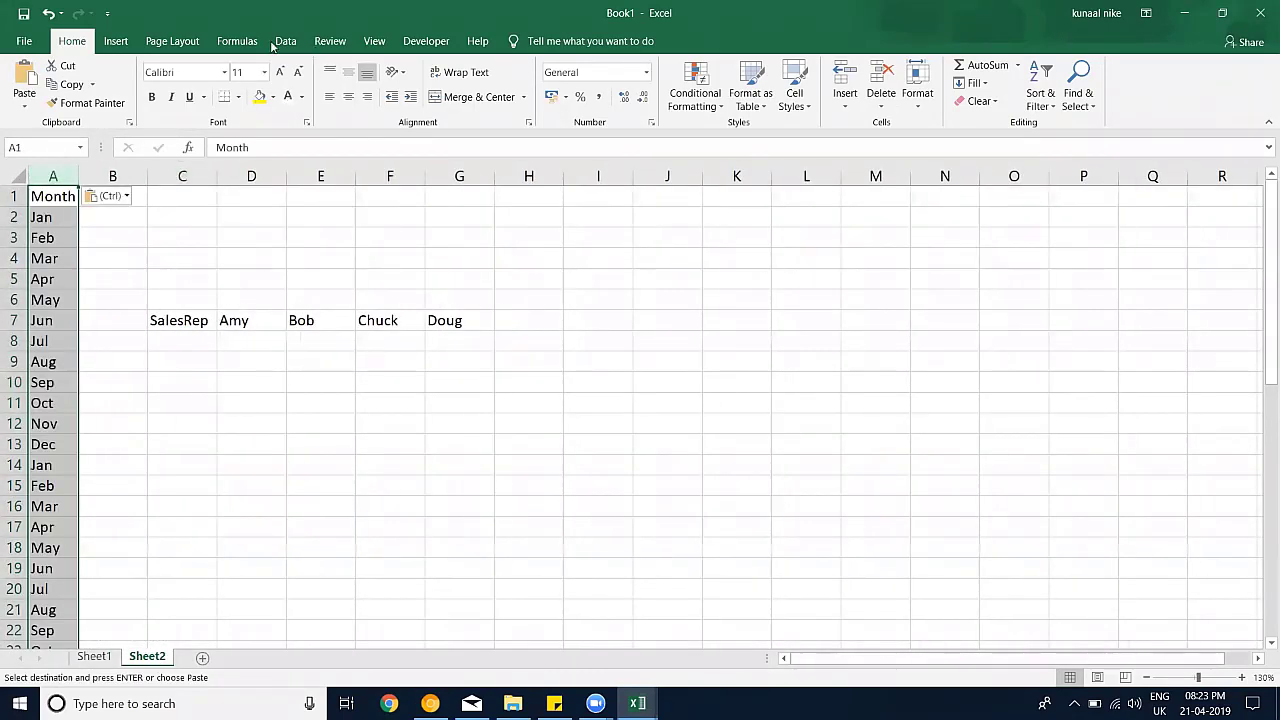
Remove duplicate months from column A with Data > Remove Duplicates.
left_click(285, 41)
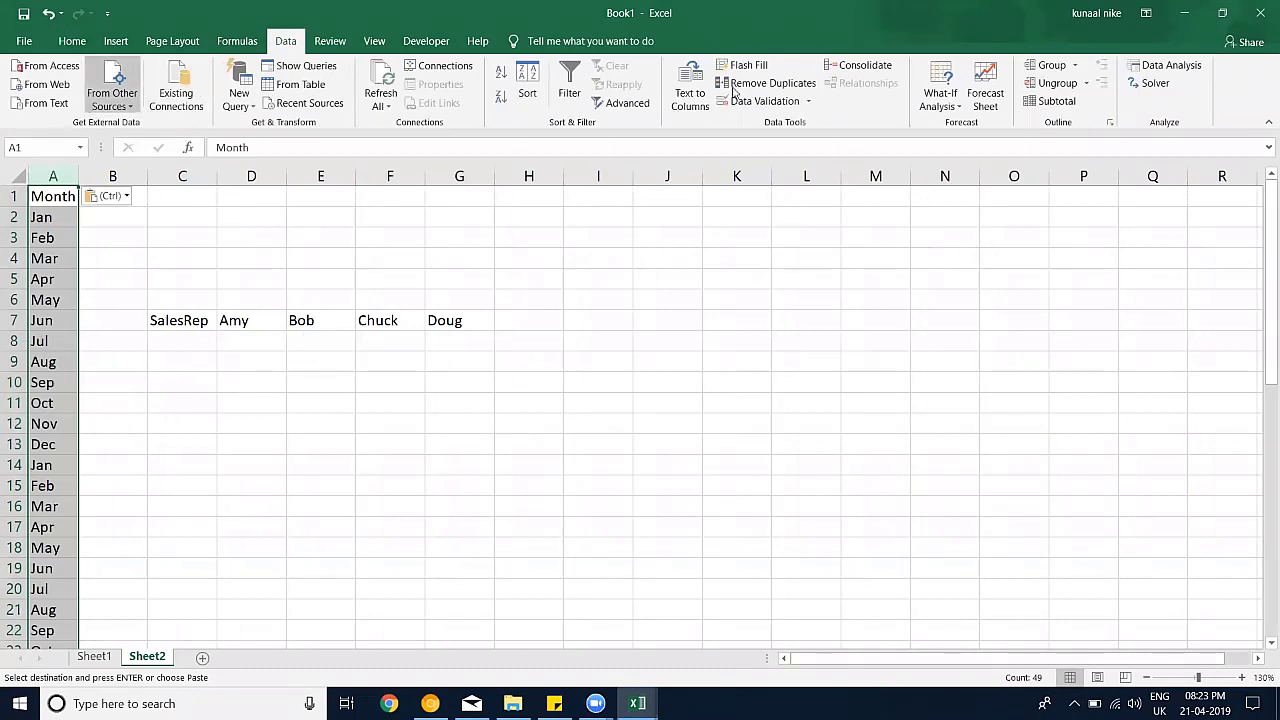
left_click(765, 83)
left_click(436, 410)
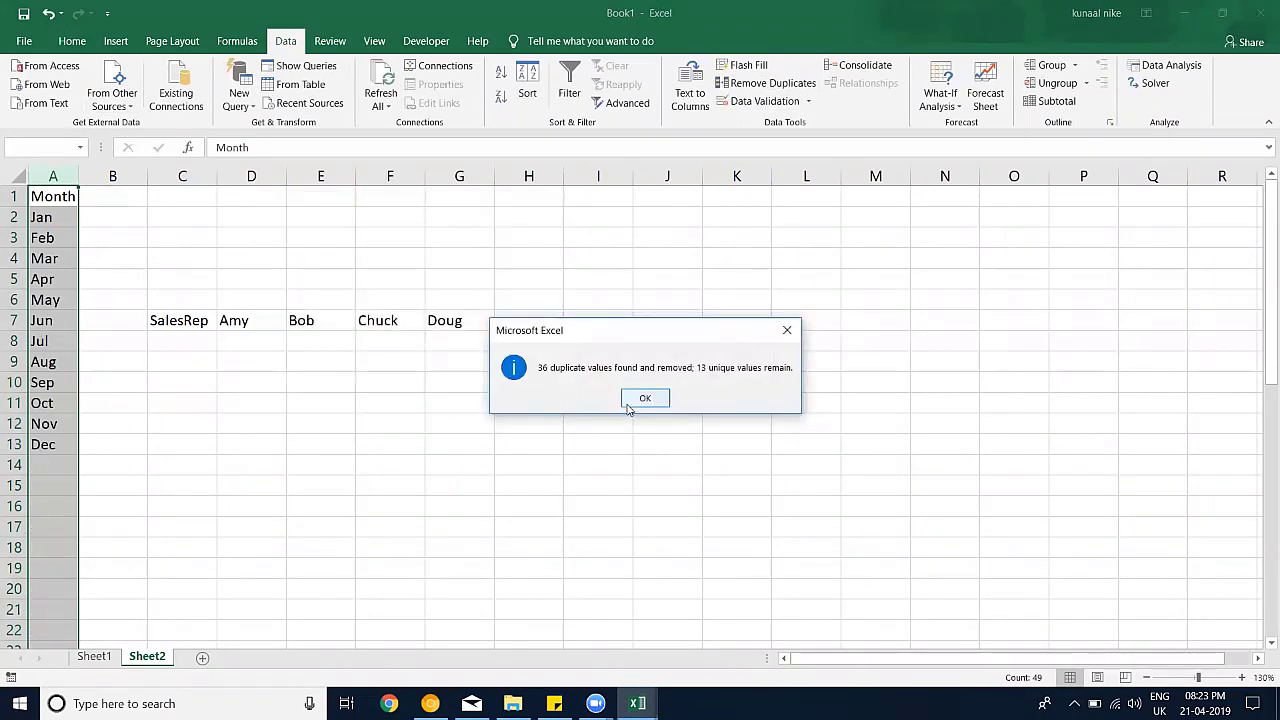
left_click(641, 399)
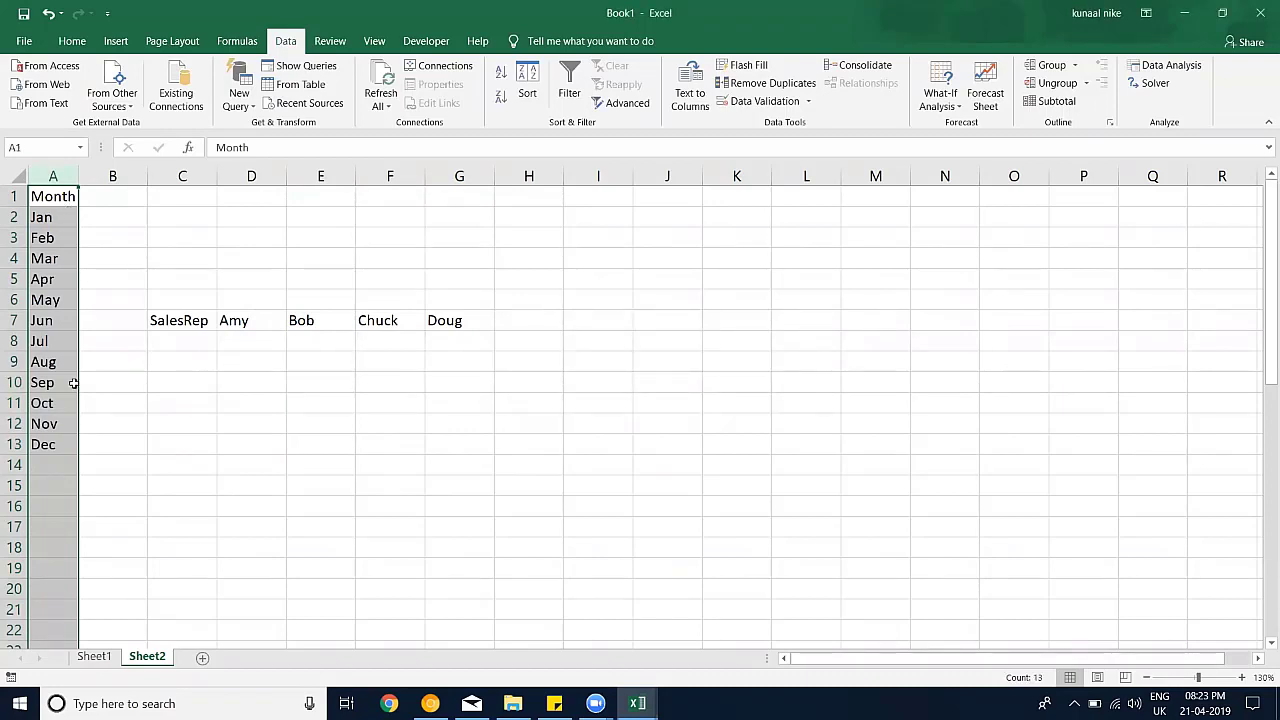
Copy the unique months A2:A13 into C8 below SalesRep, then clear column A.
left_click_drag(57, 214, 60, 448)
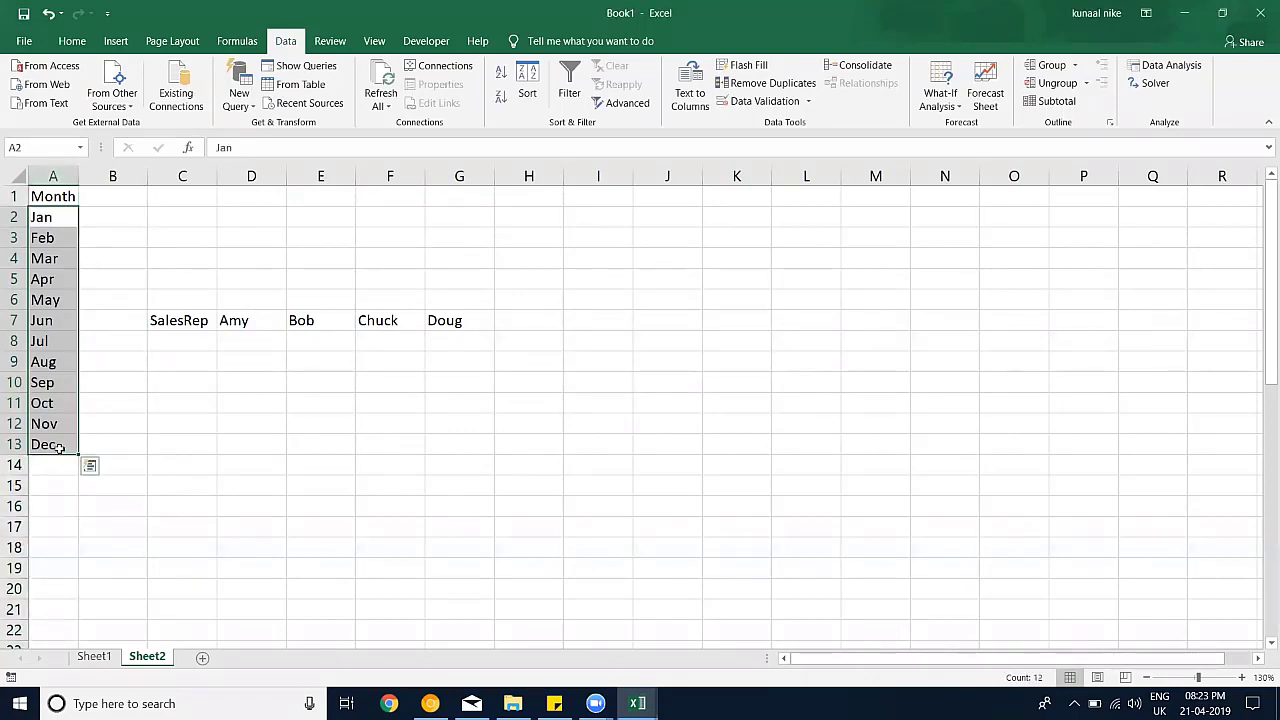
key("ctrl+c")
left_click(205, 342)
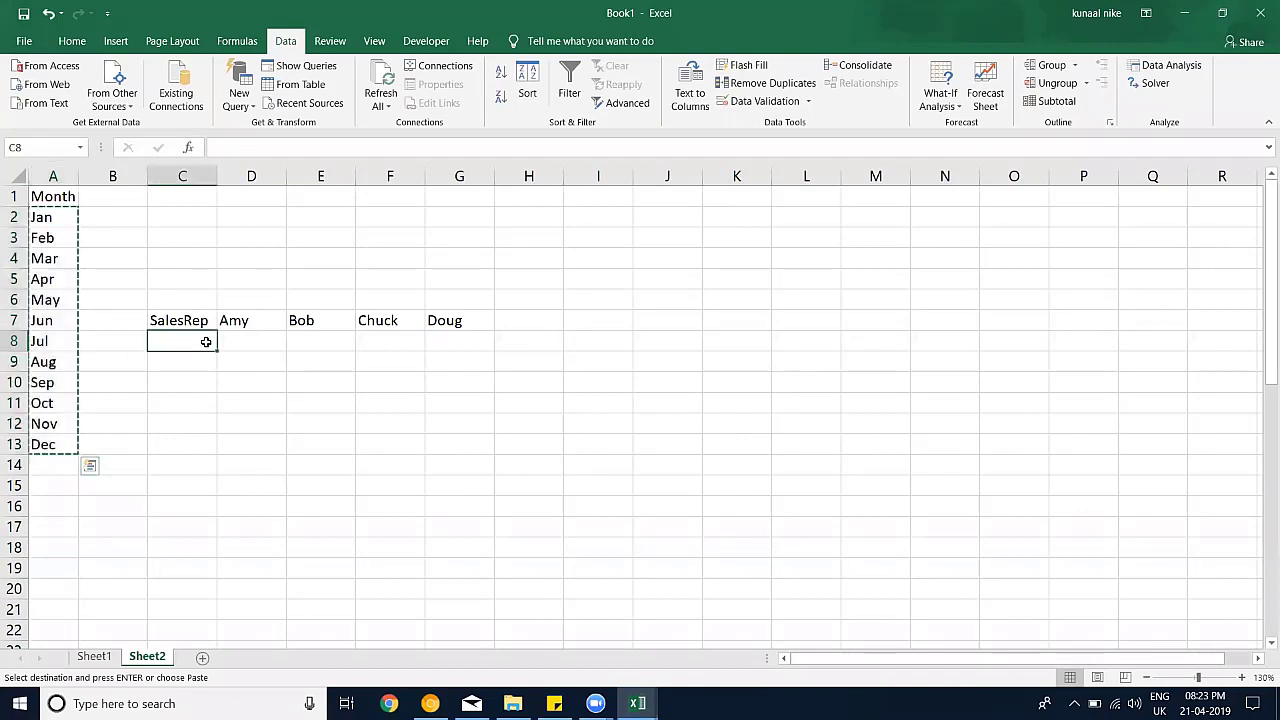
key("ctrl+v")
key("Escape")
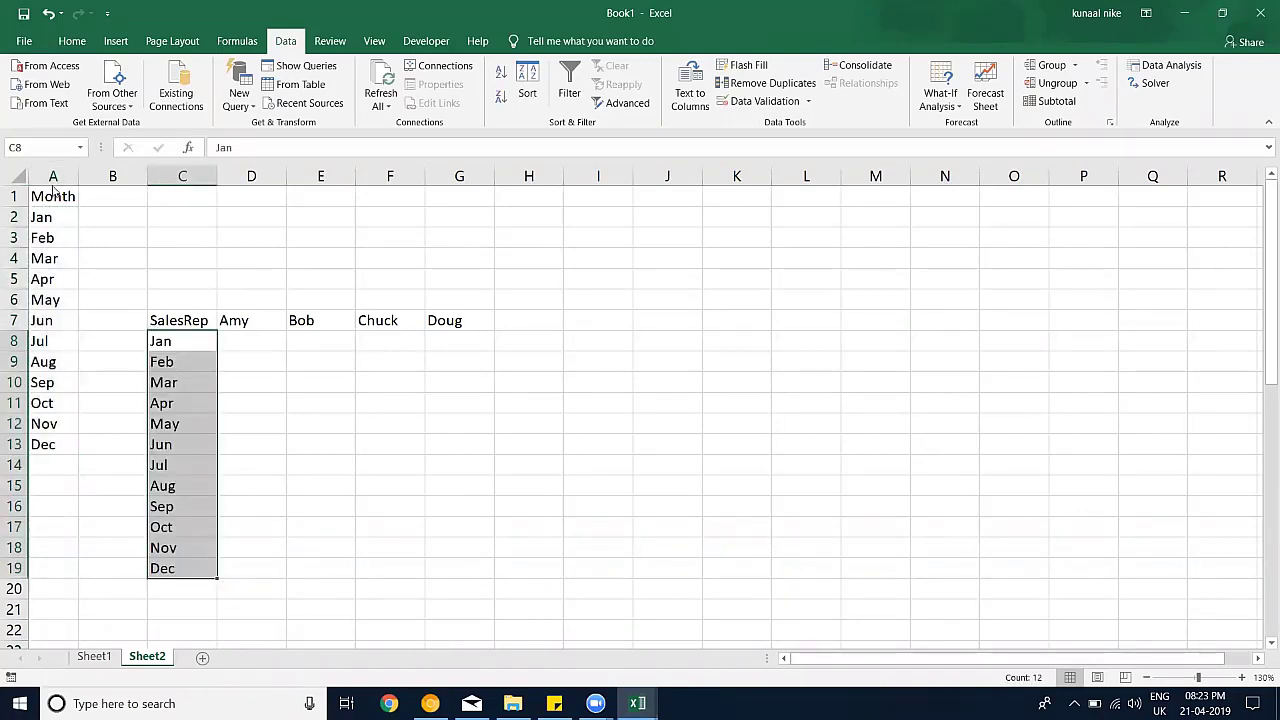
left_click(53, 176)
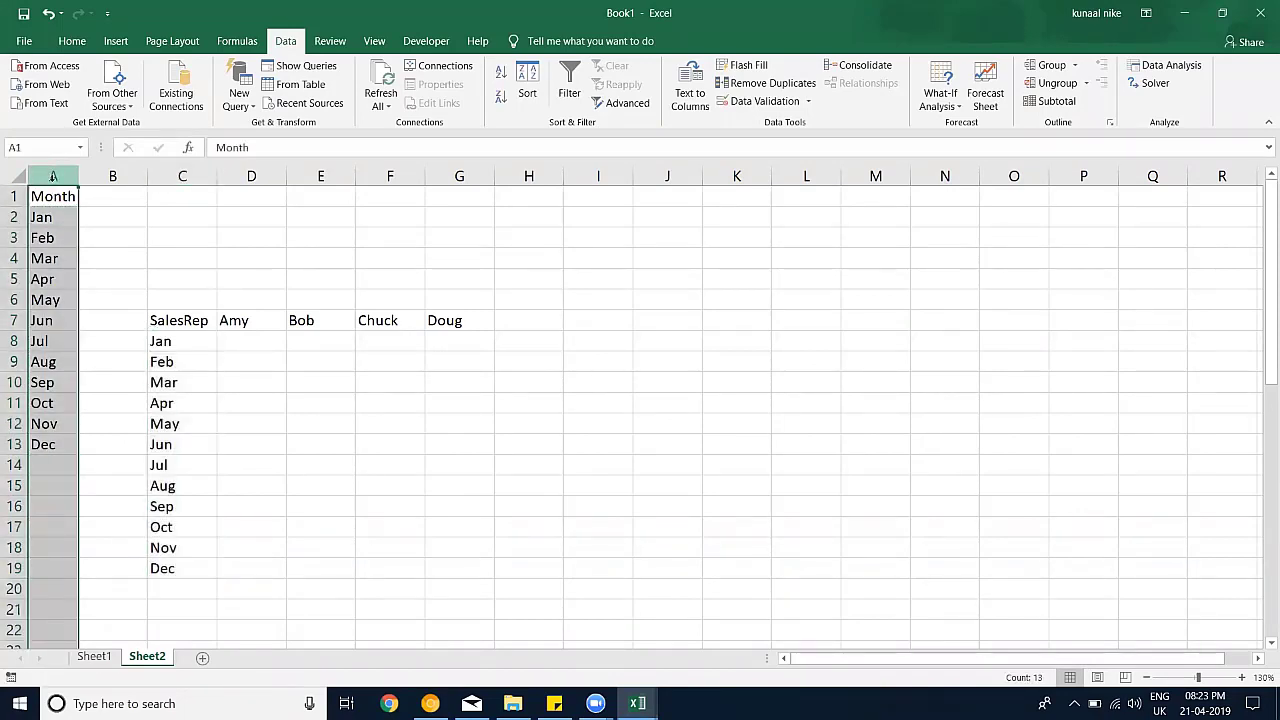
key("Delete")
Rename the SalesRep header in C7 to 'Sales'.
left_click(200, 320)
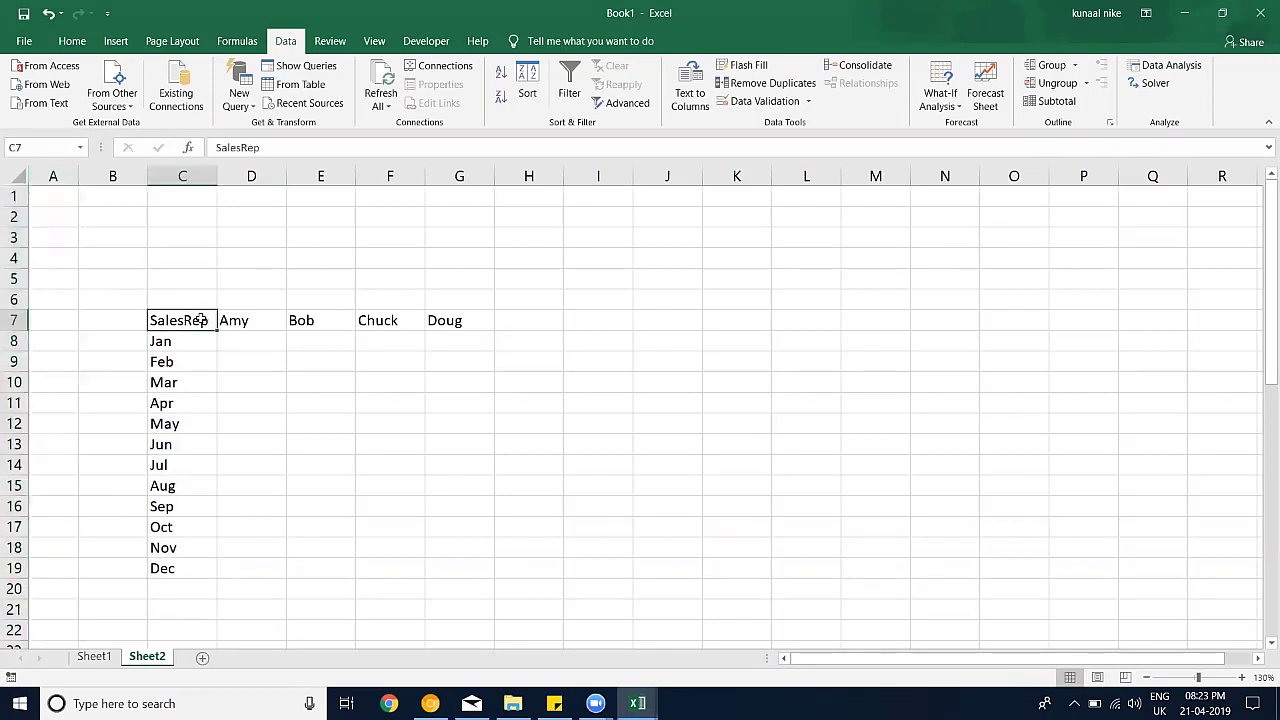
type("Sal")
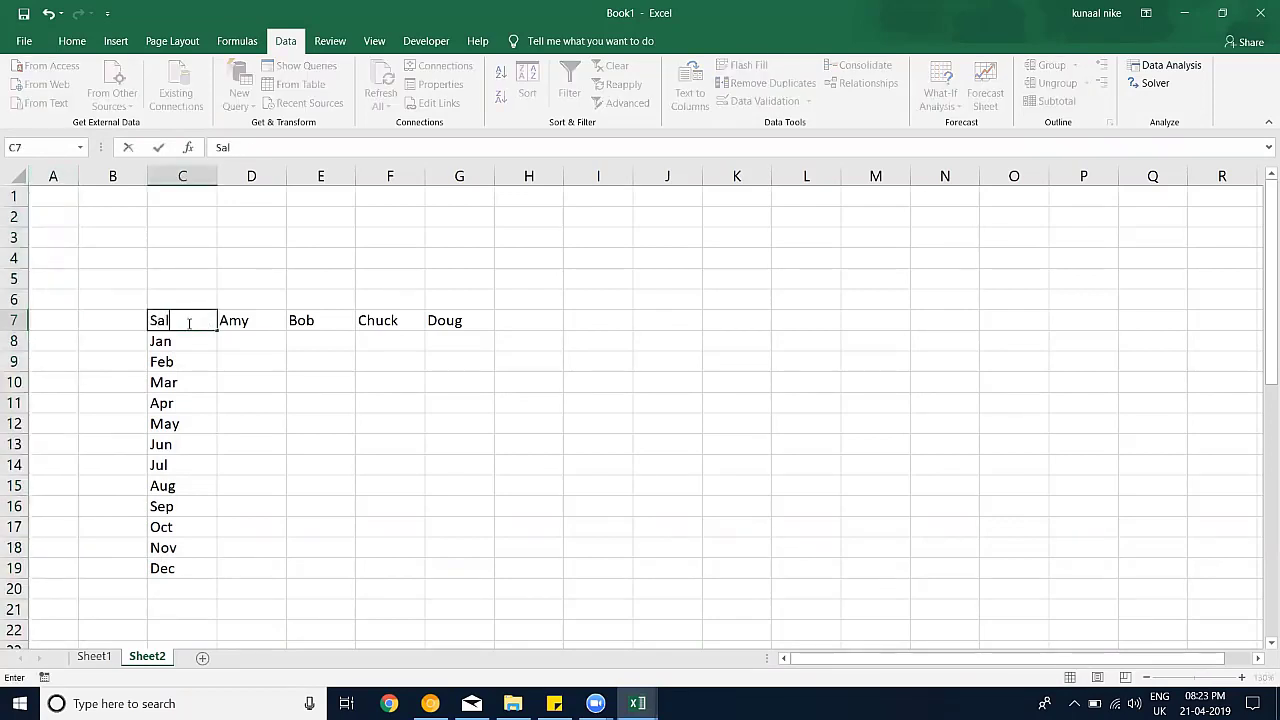
type("es")
key("Return")
key("Up")
key("Right")
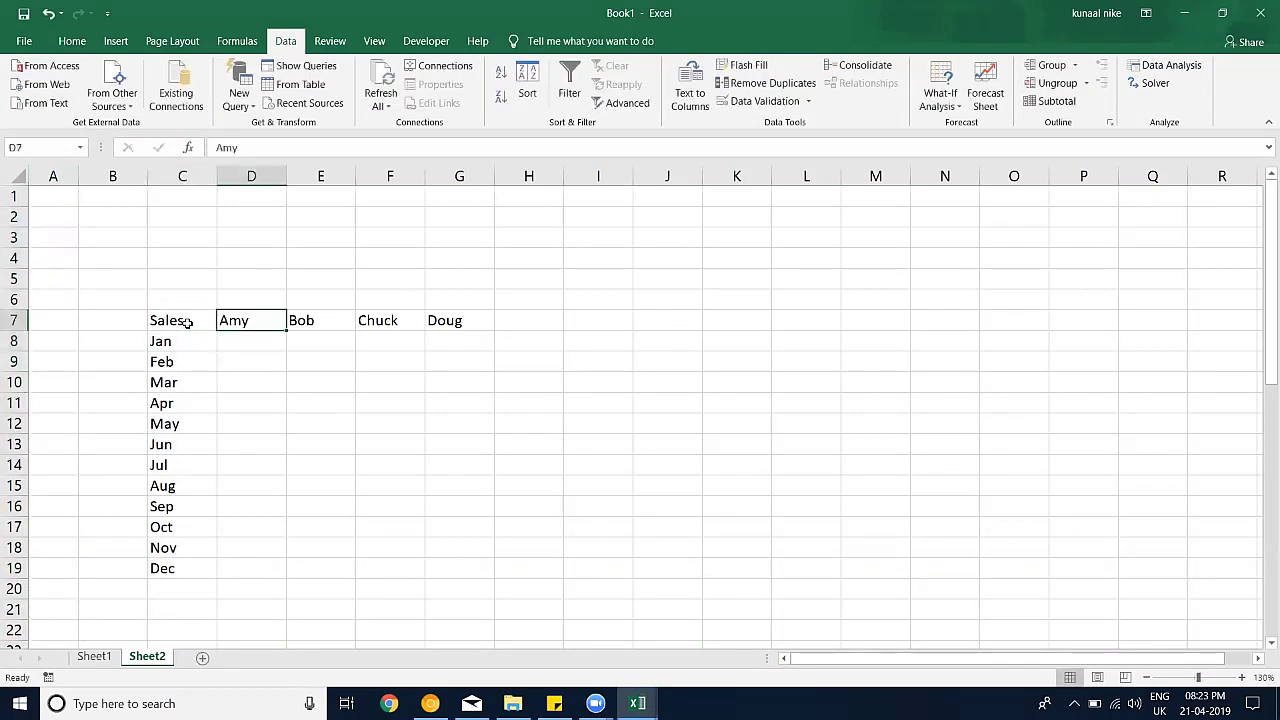
key("Down")
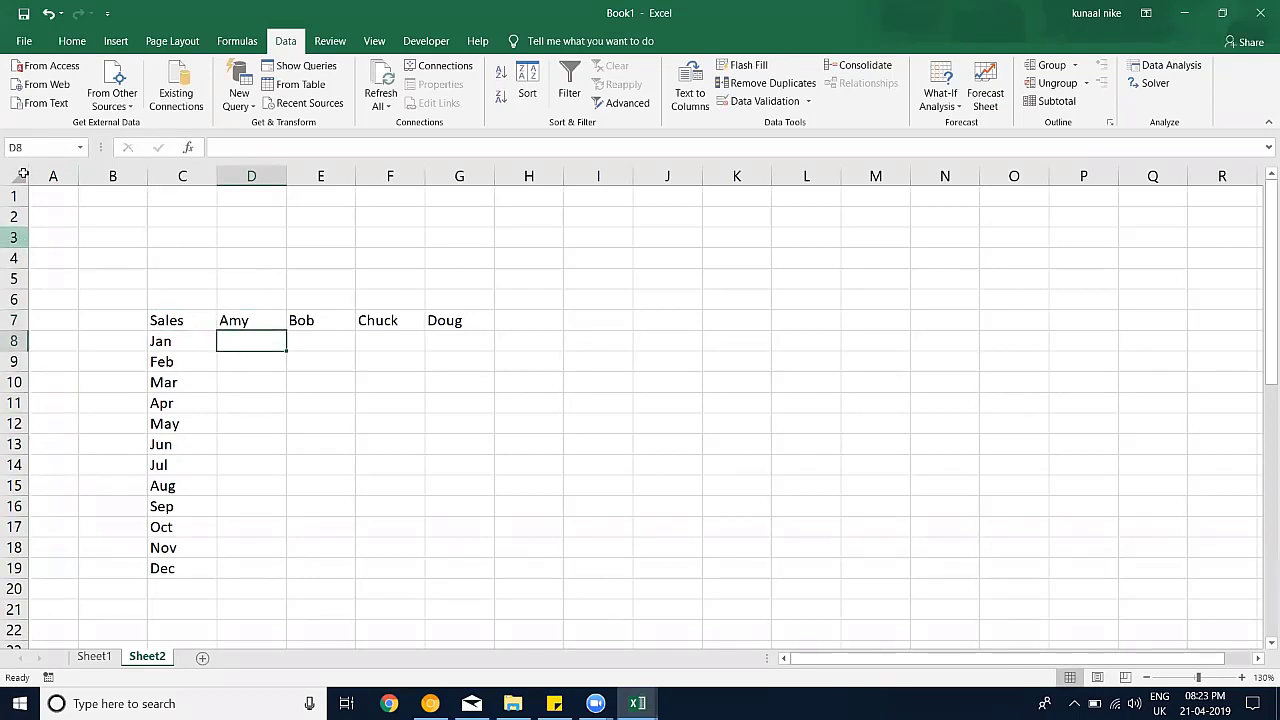
Delete the three empty rows above the table.
left_click_drag(14, 237, 74, 207)
right_click(74, 207)
left_click(140, 344)
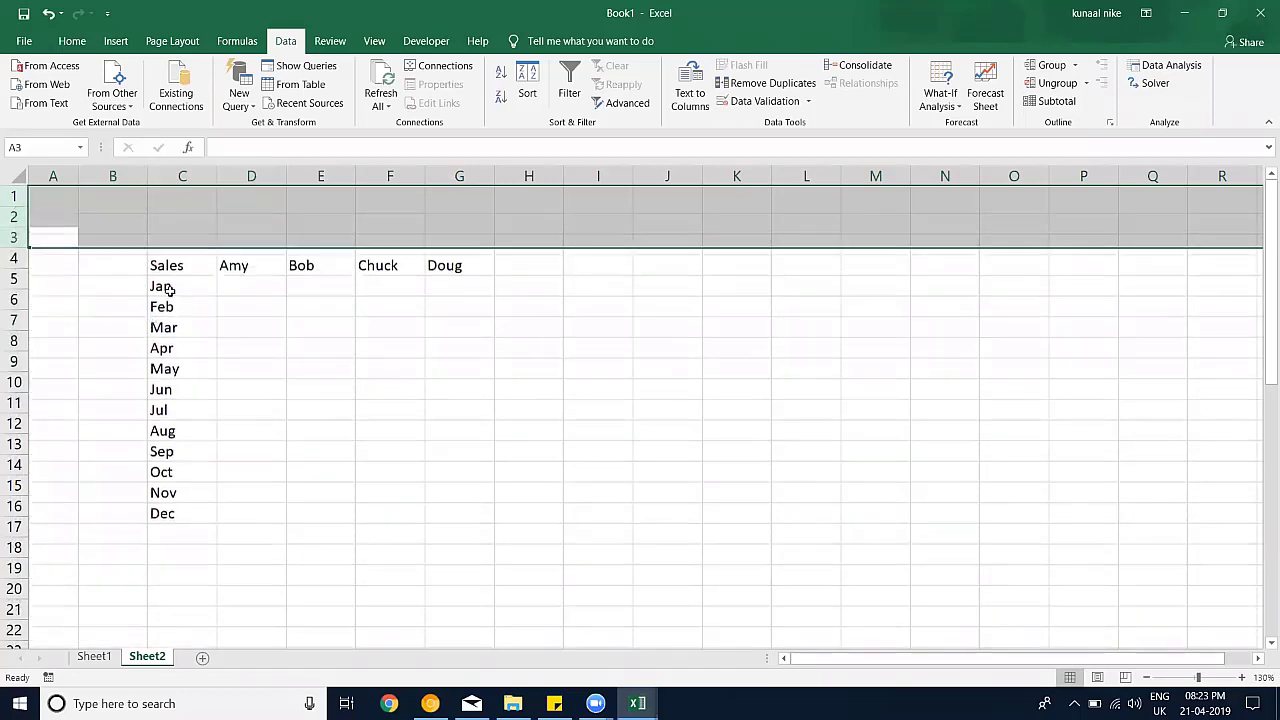
left_click(240, 324)
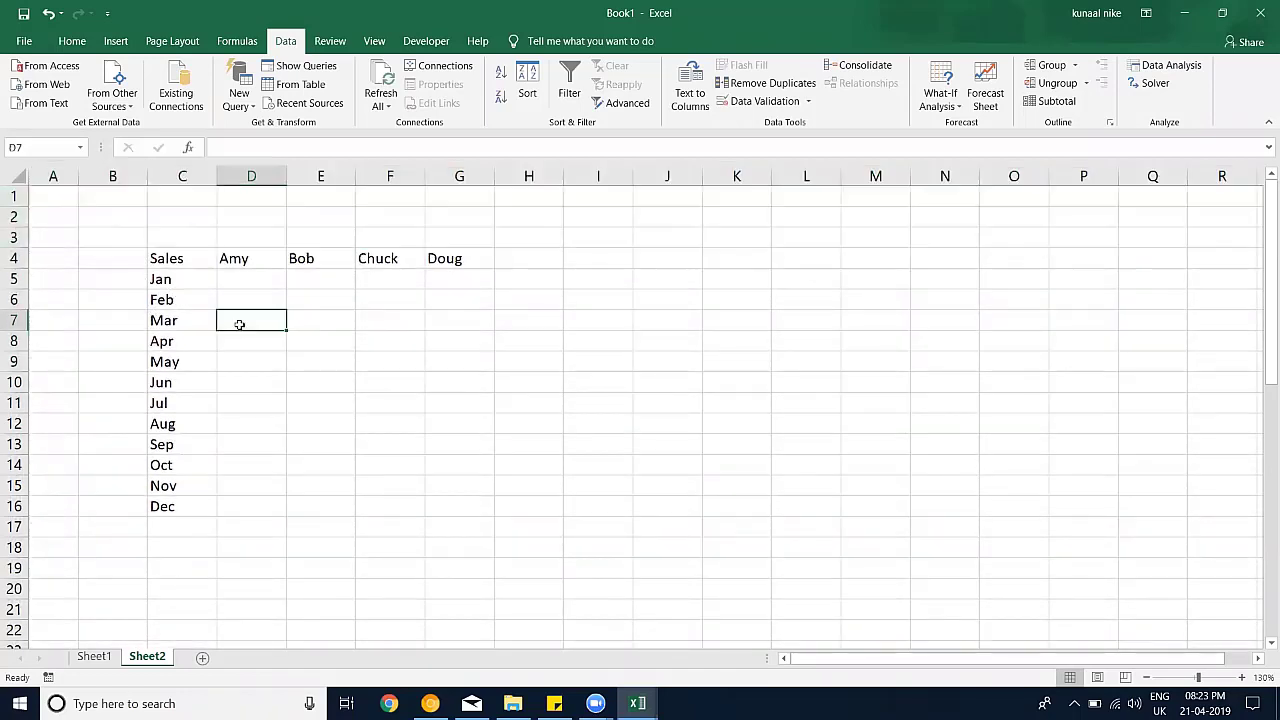
Make the Sales header bold.
left_click(182, 260)
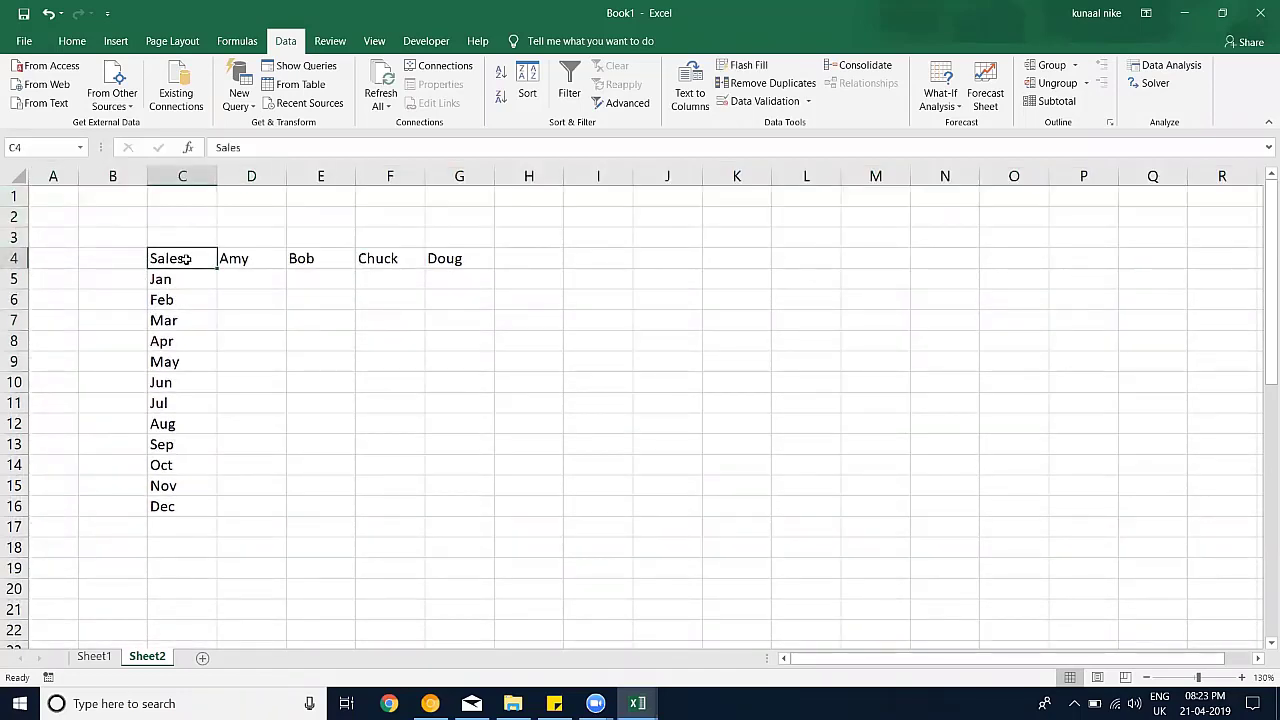
left_click(72, 41)
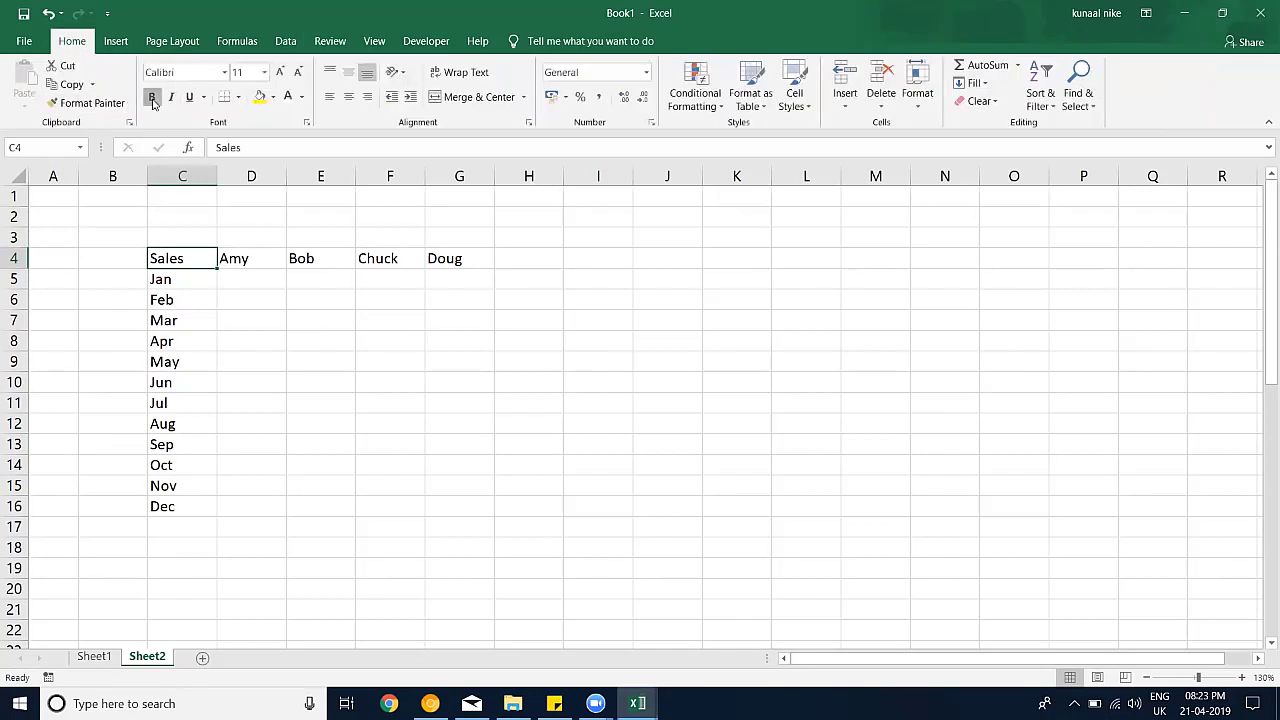
left_click(244, 277)
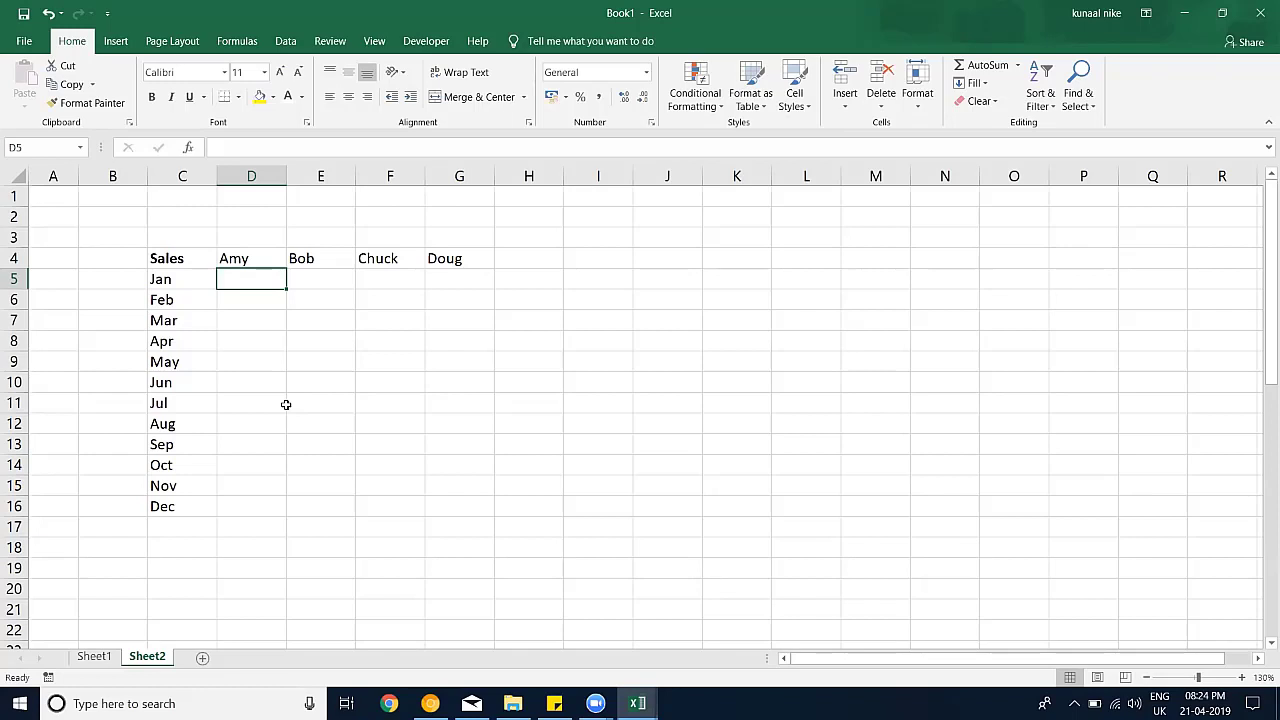
Delete empty columns A and B, undoing an accidental column insert first.
left_click(113, 178)
right_click(116, 181)
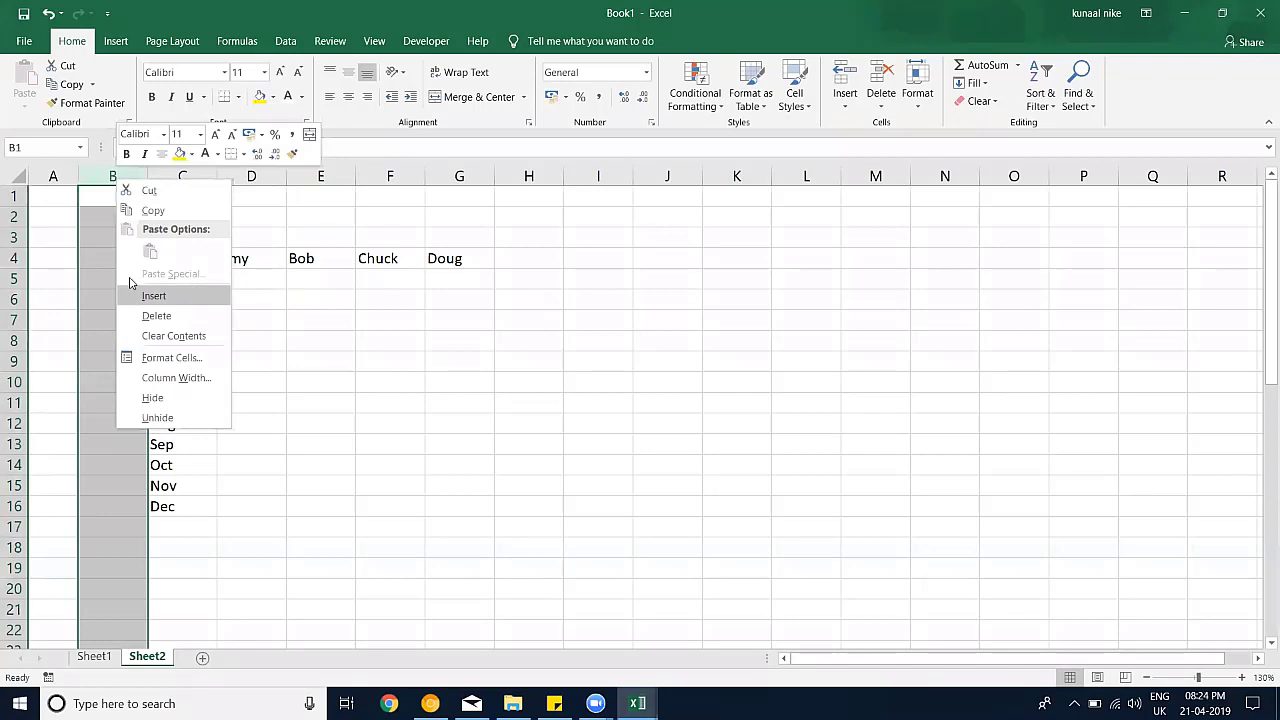
left_click(194, 294)
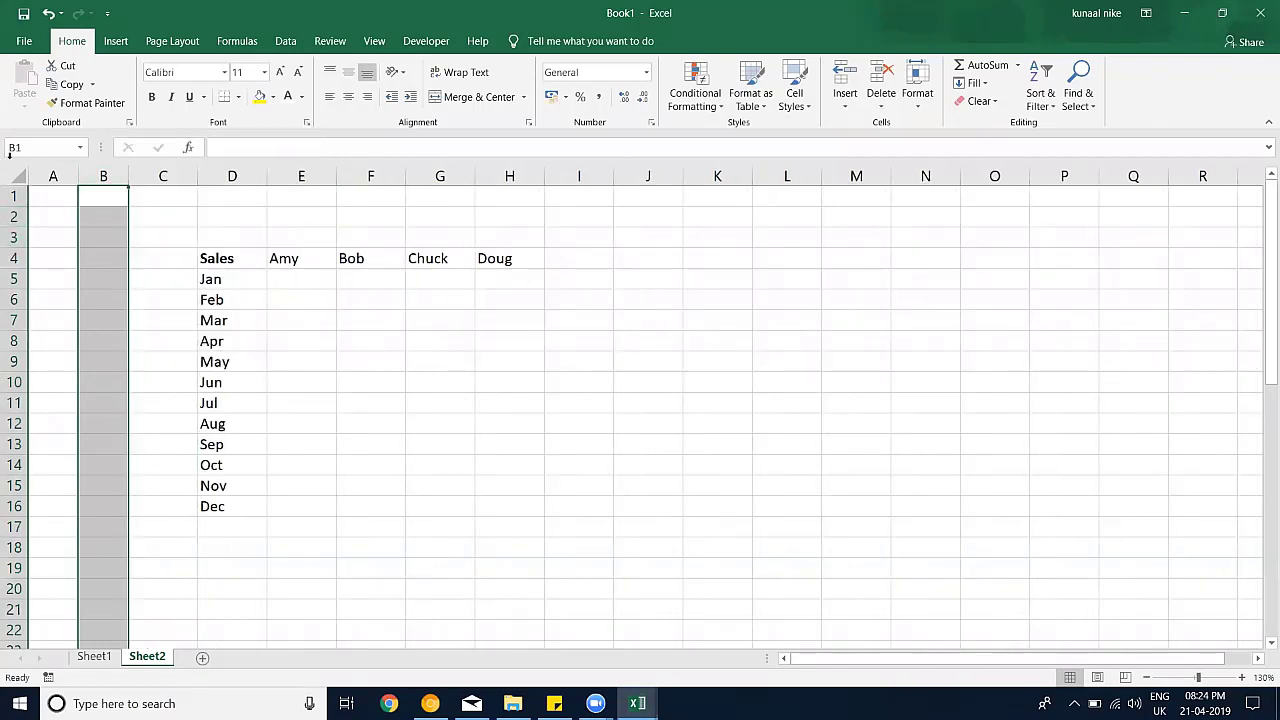
key("ctrl+z")
right_click(55, 234)
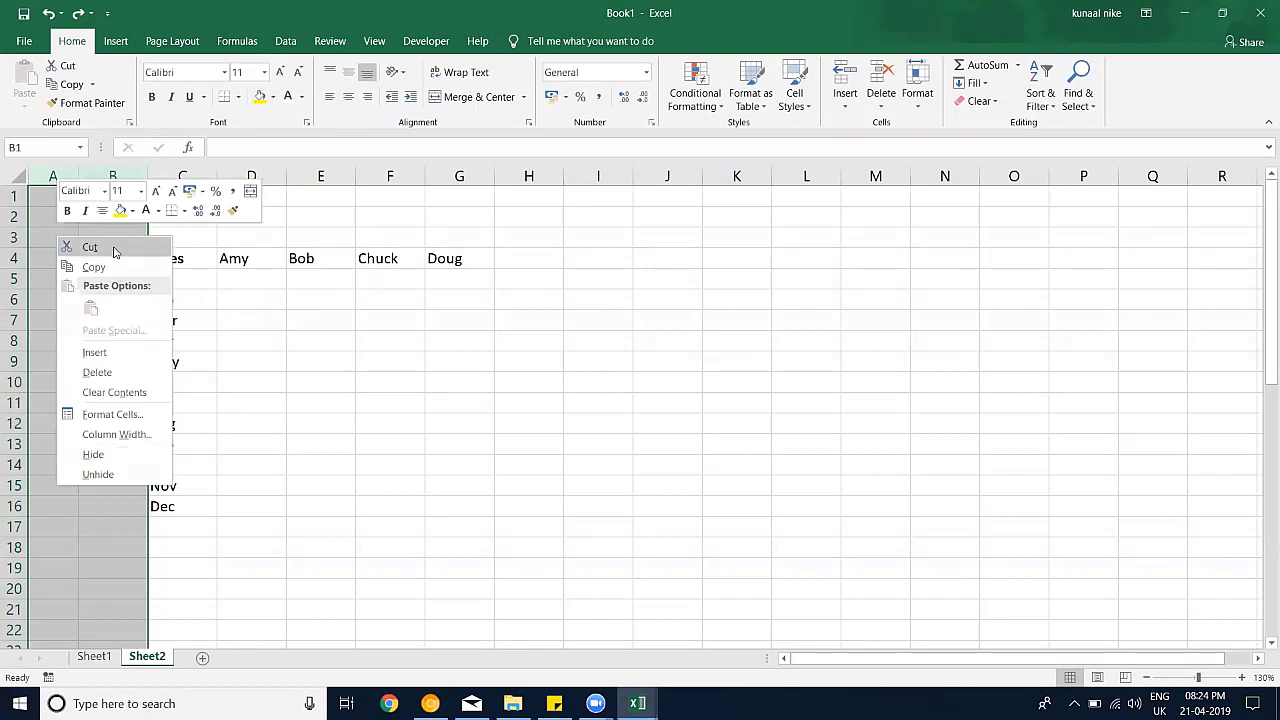
left_click(121, 372)
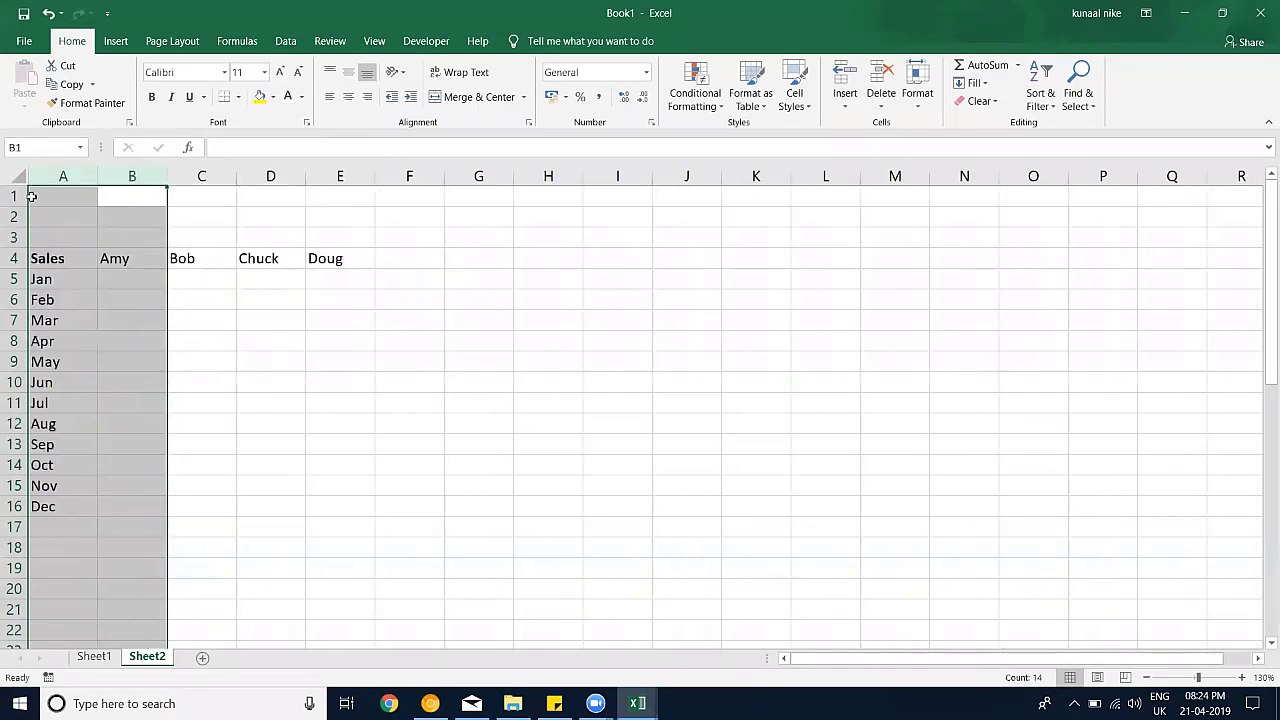
Delete the remaining empty rows 1–3 so Sales sits in A1.
left_click_drag(16, 193, 12, 237)
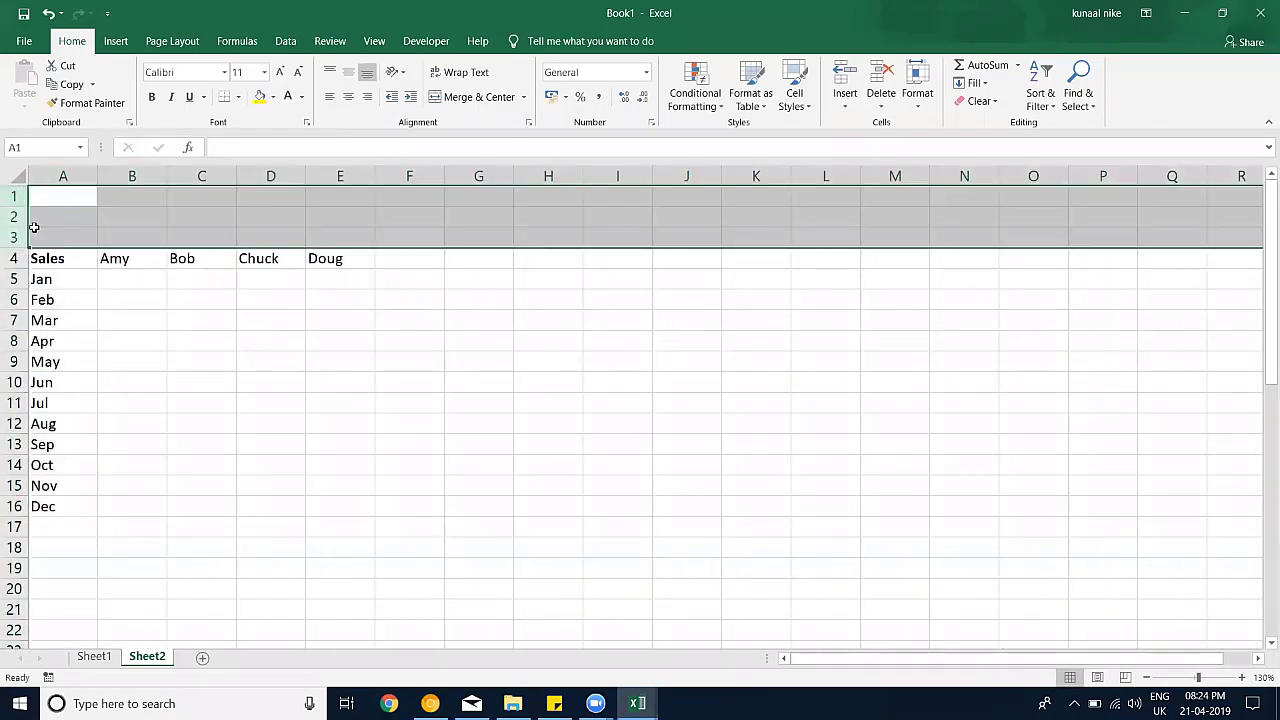
right_click(30, 230)
left_click(78, 365)
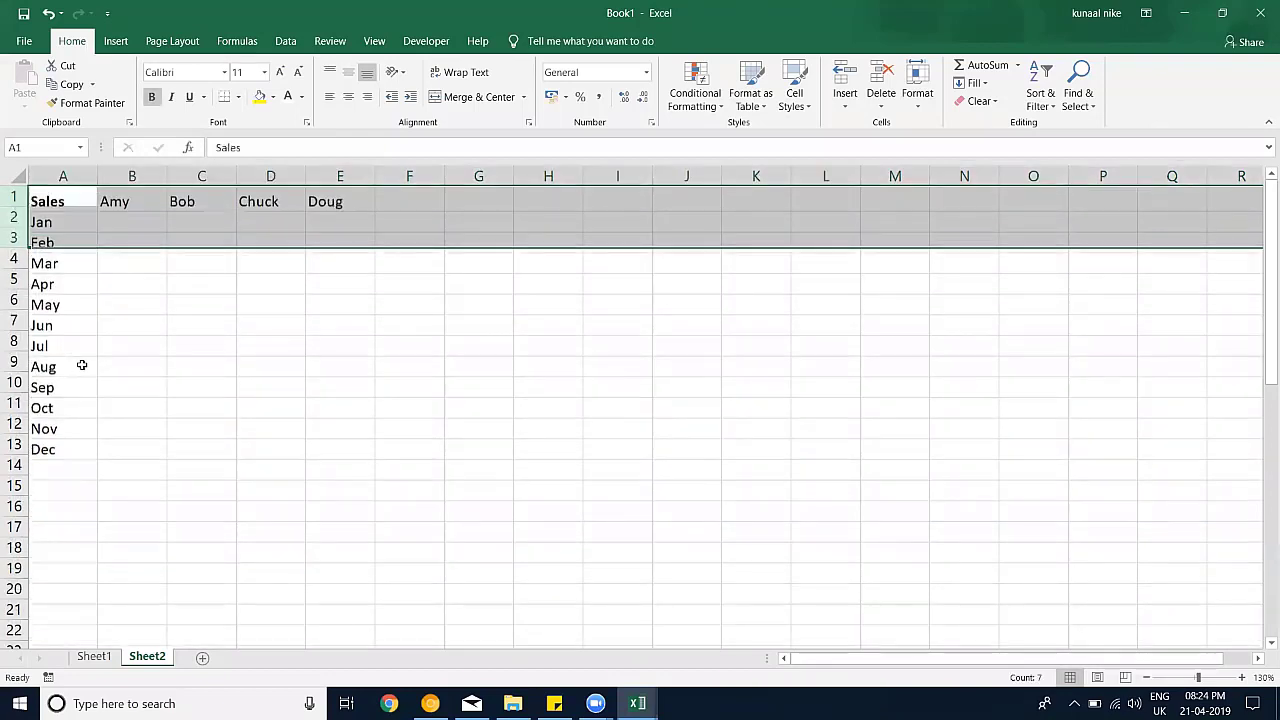
left_click(80, 362)
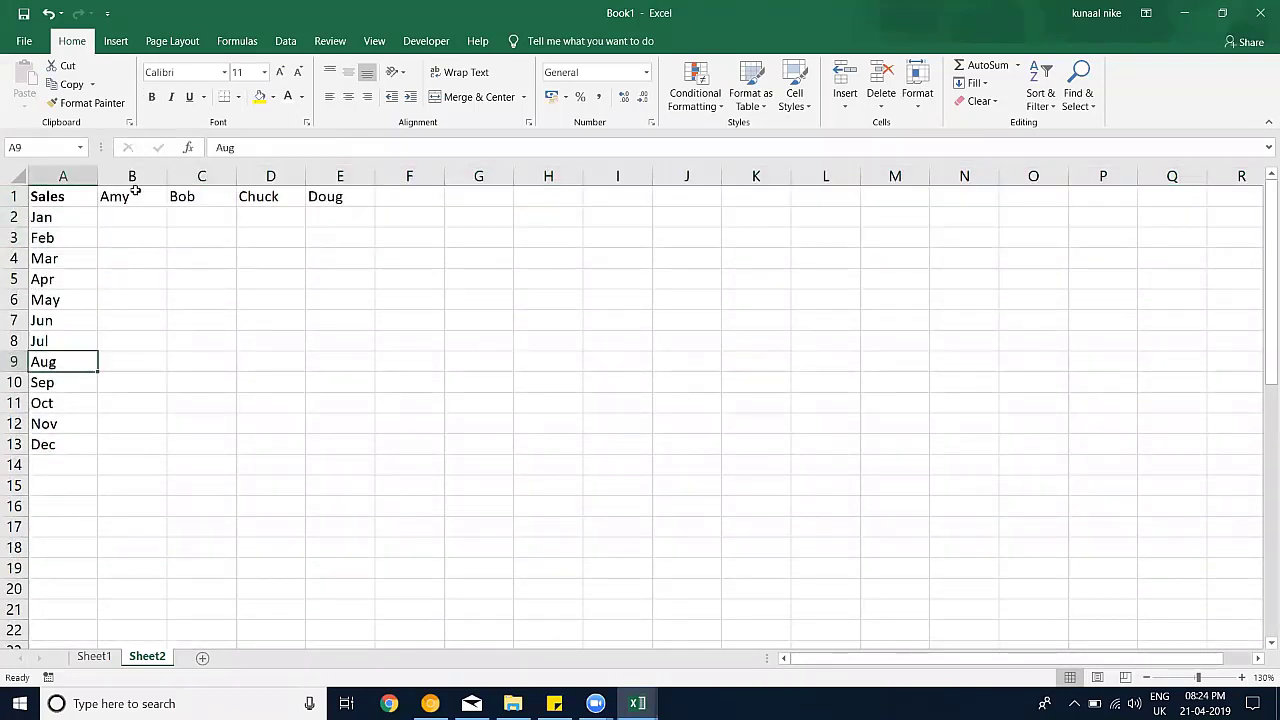
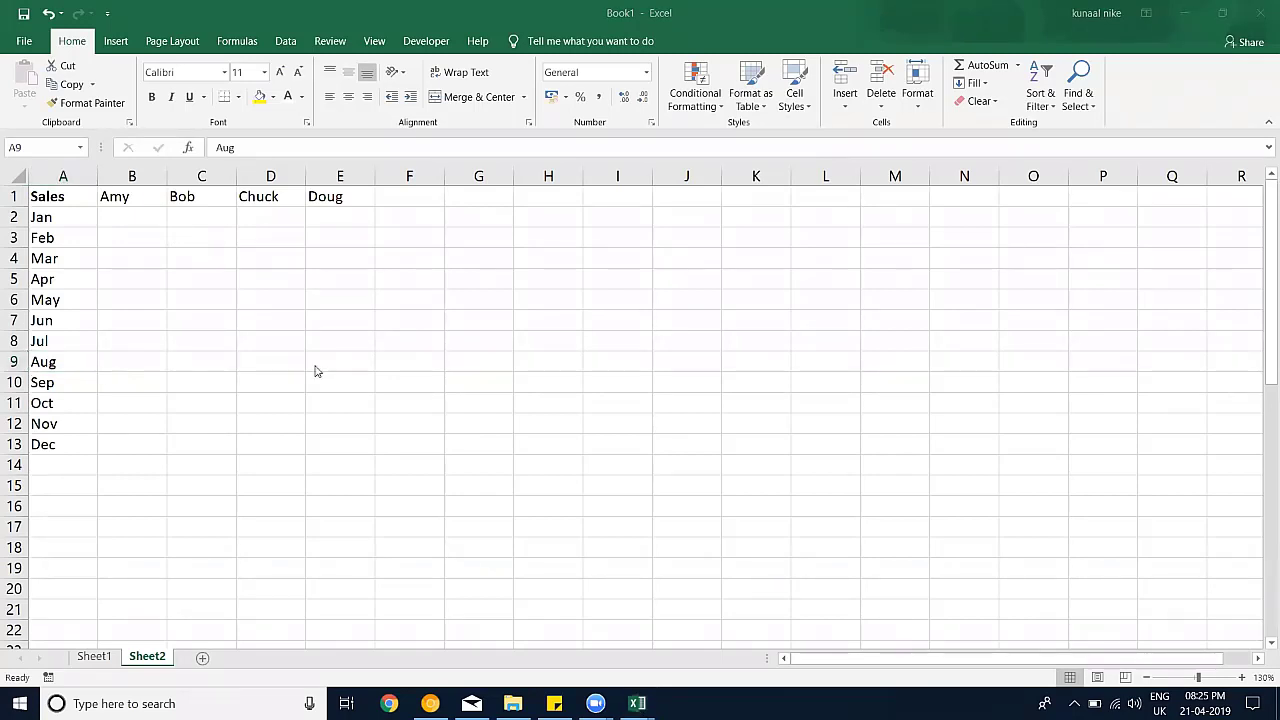
In Sheet2 cell B2, begin a SUMIFS formula with Sheet1!D2:D49 as the sum range.
left_click(124, 222)
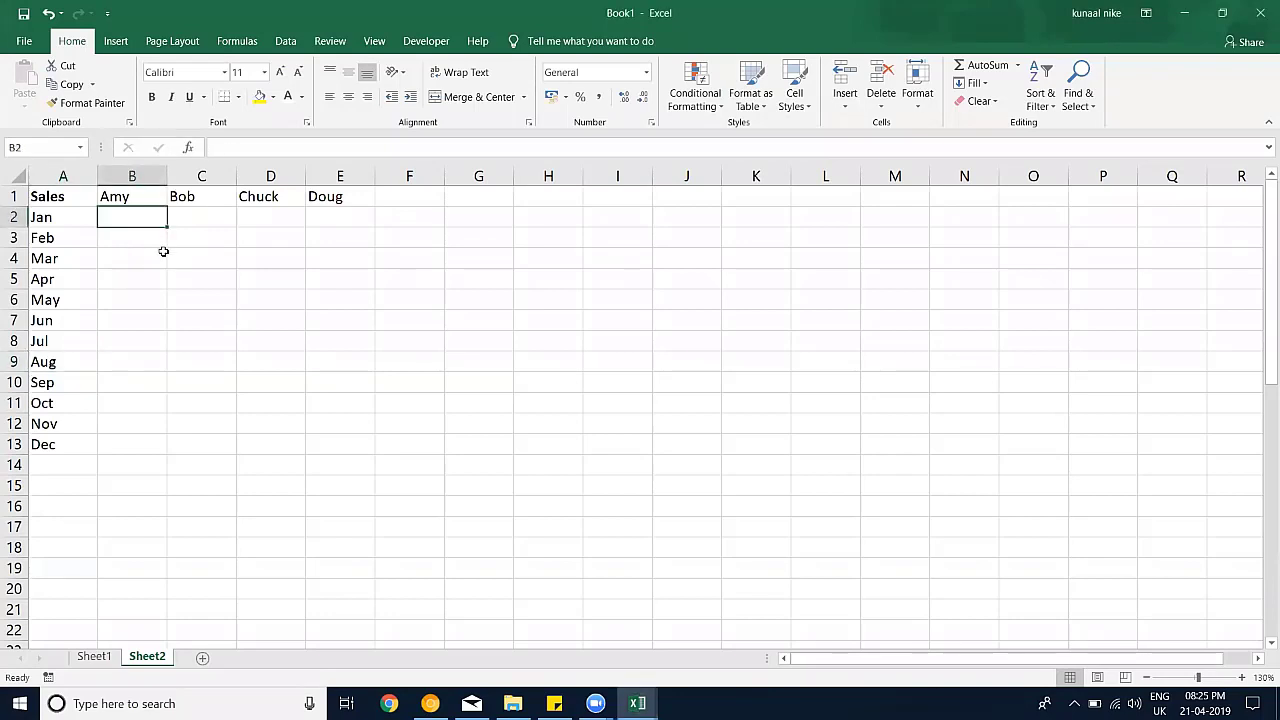
type("=sum")
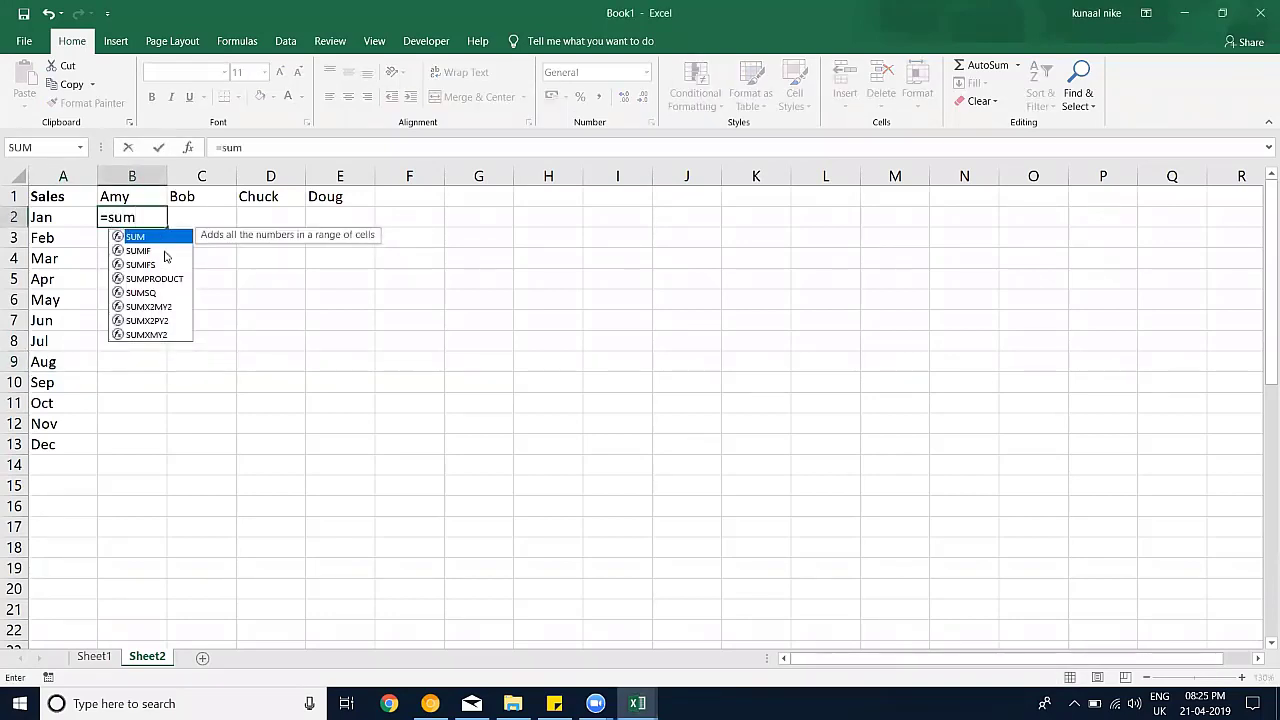
key("Down")
key("Down")
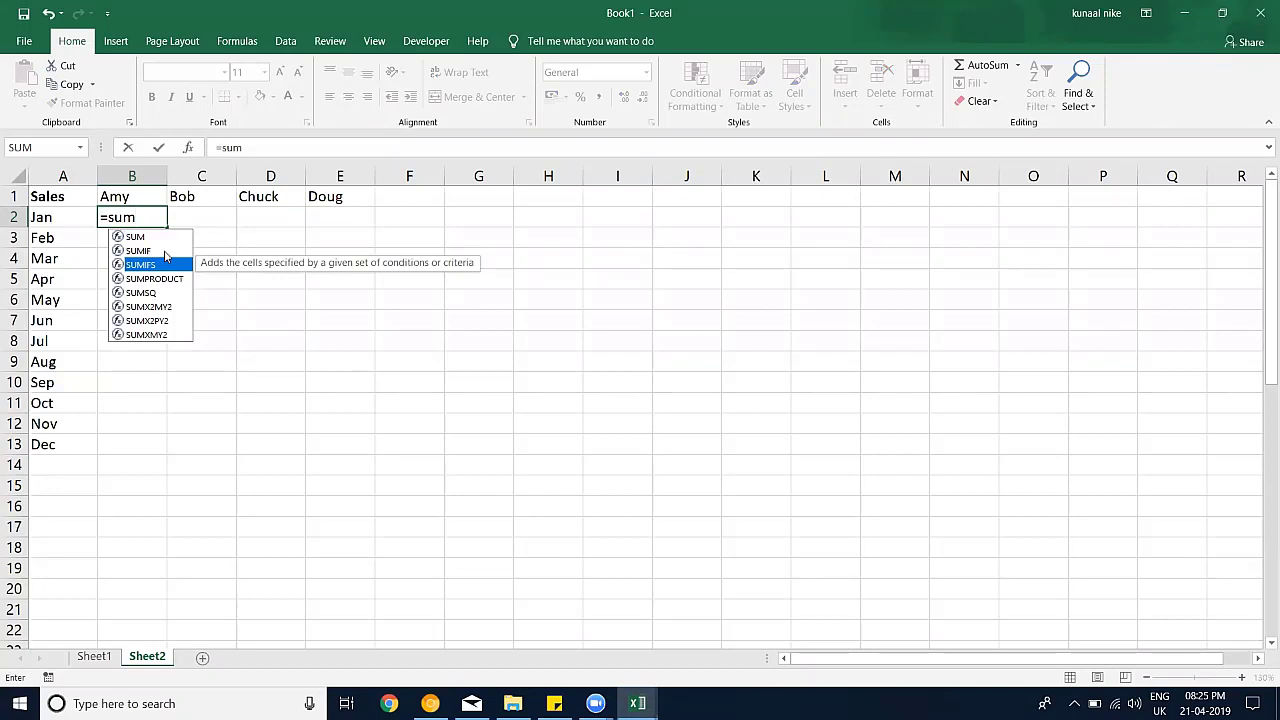
key("Tab")
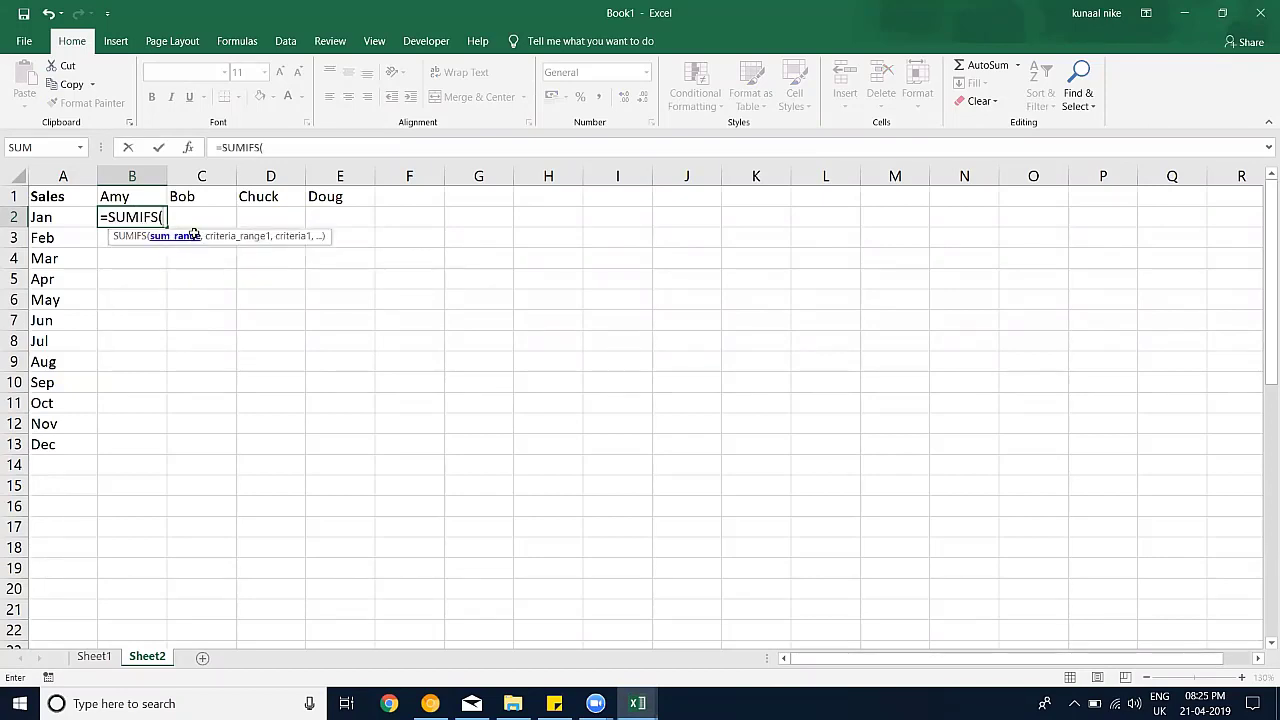
left_click(94, 656)
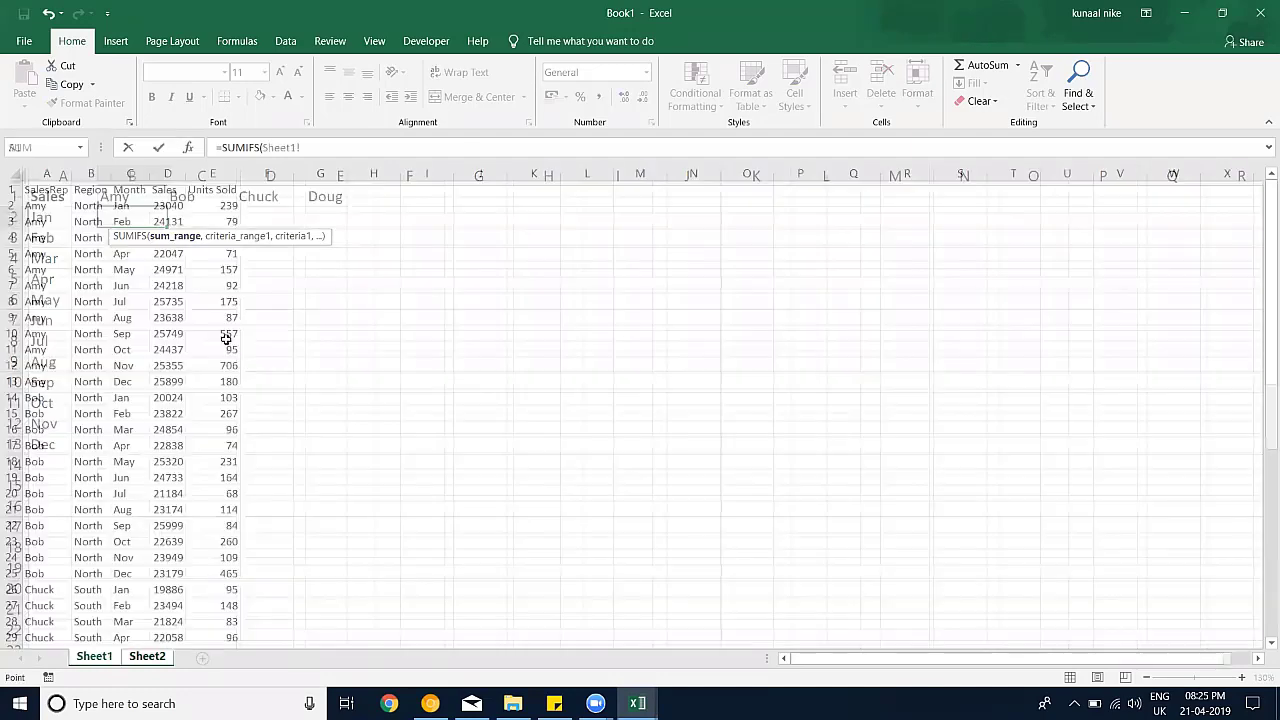
left_click(167, 173)
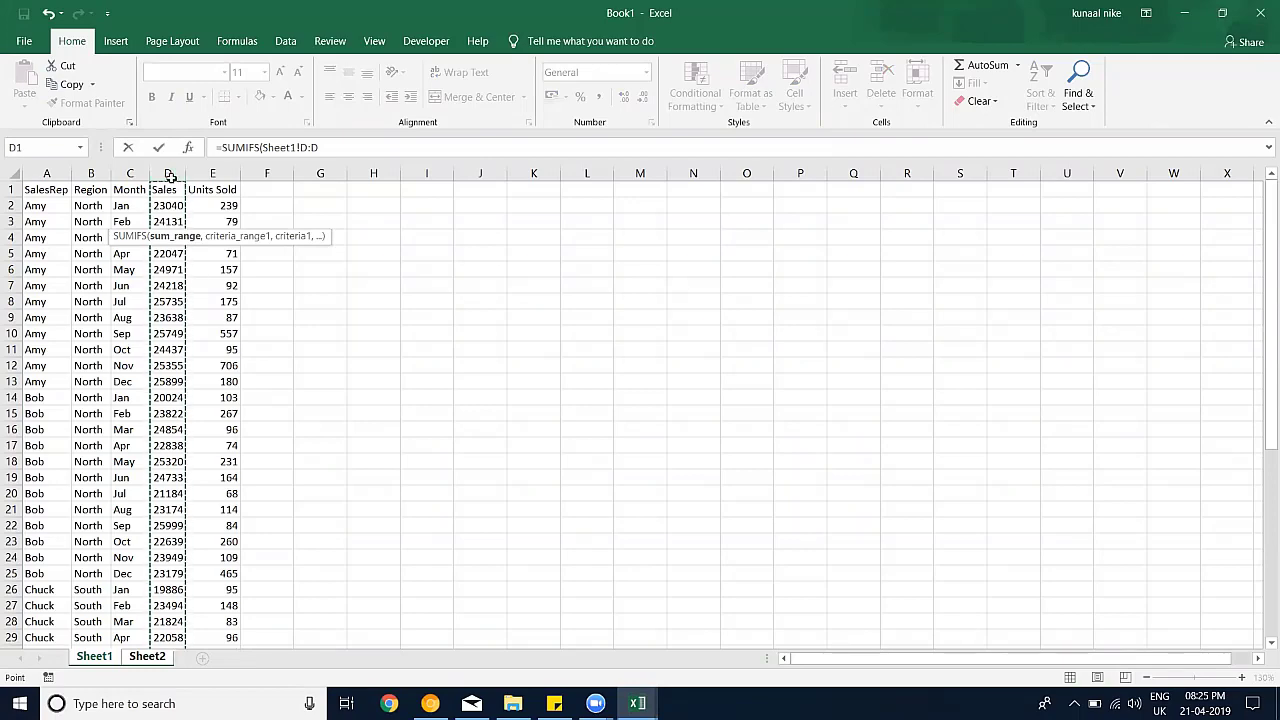
left_click(162, 204)
key("ctrl+shift+Down")
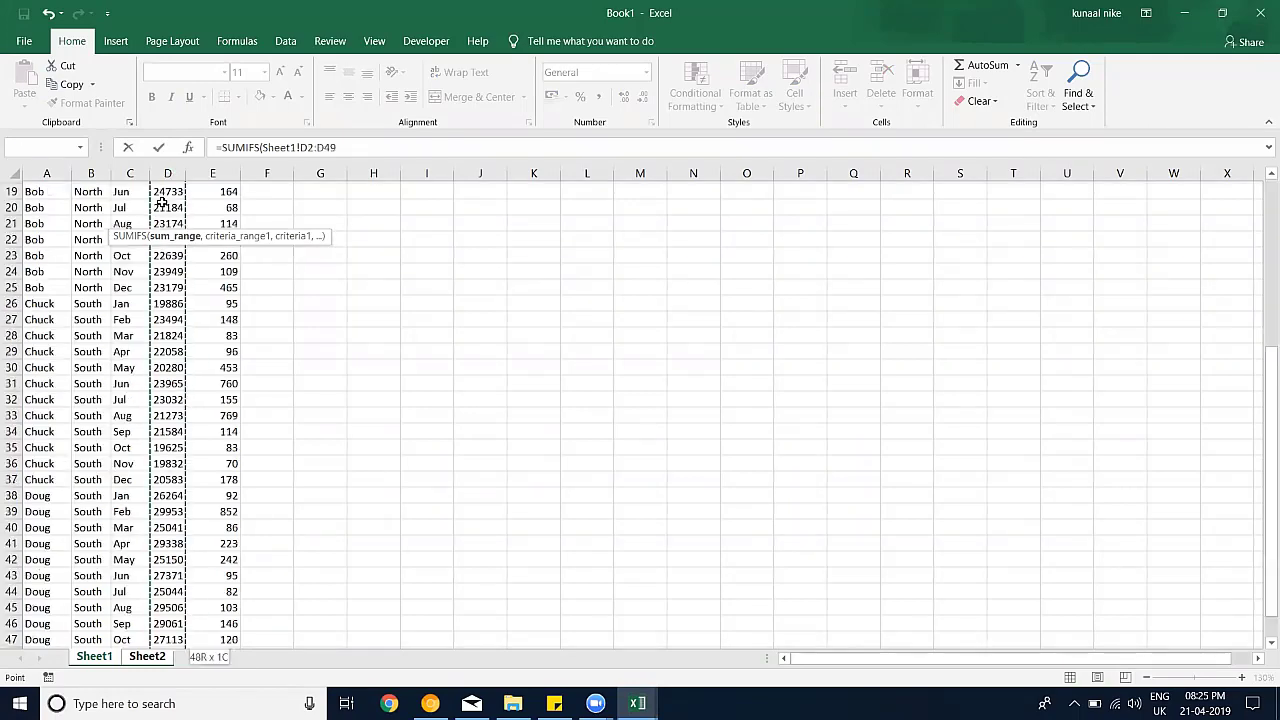
left_click(378, 147)
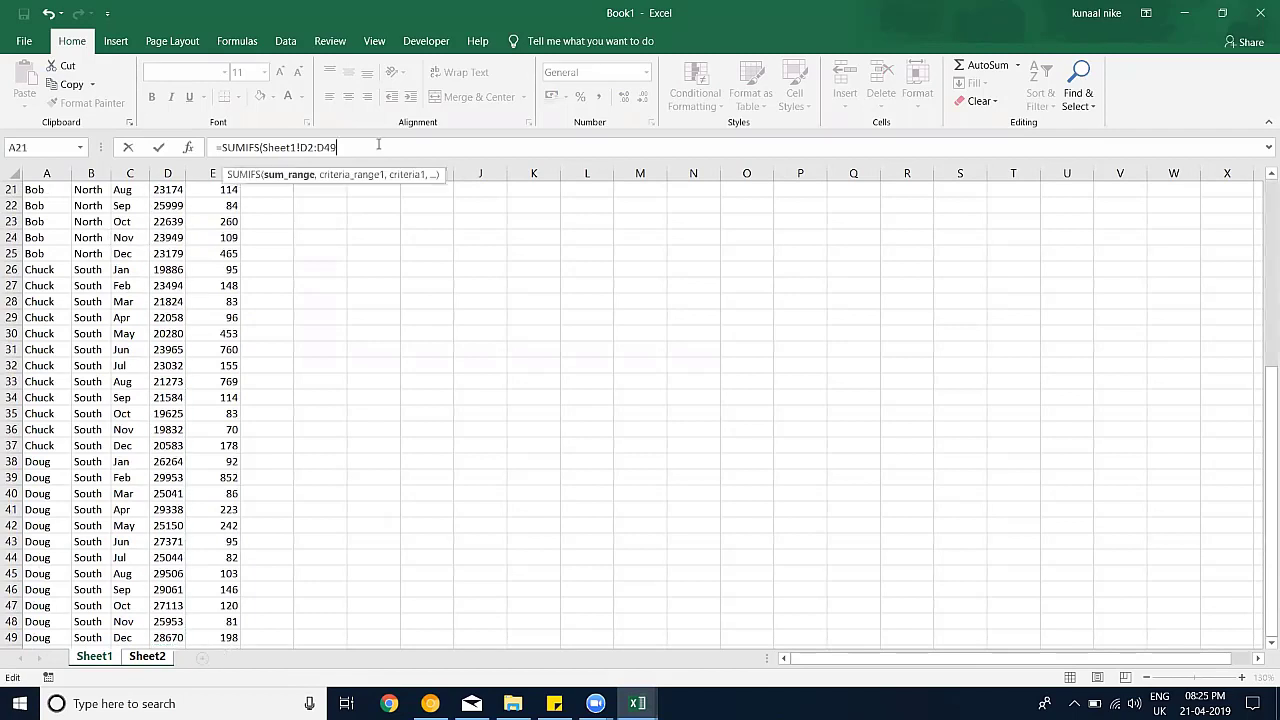
type(",")
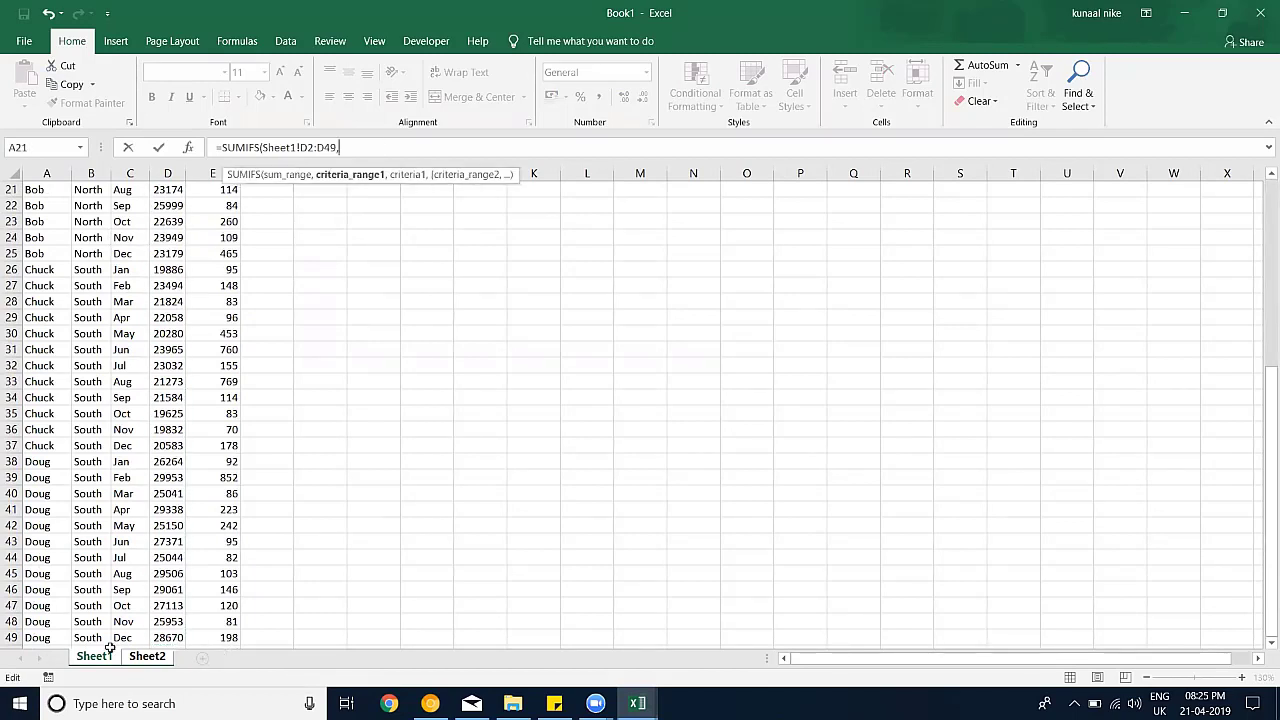
Add Sheet1!A2:A49 as the rep range, with Sheet2!B$1 as its criterion.
left_click(56, 210)
key("ctrl+Up")
key("Down")
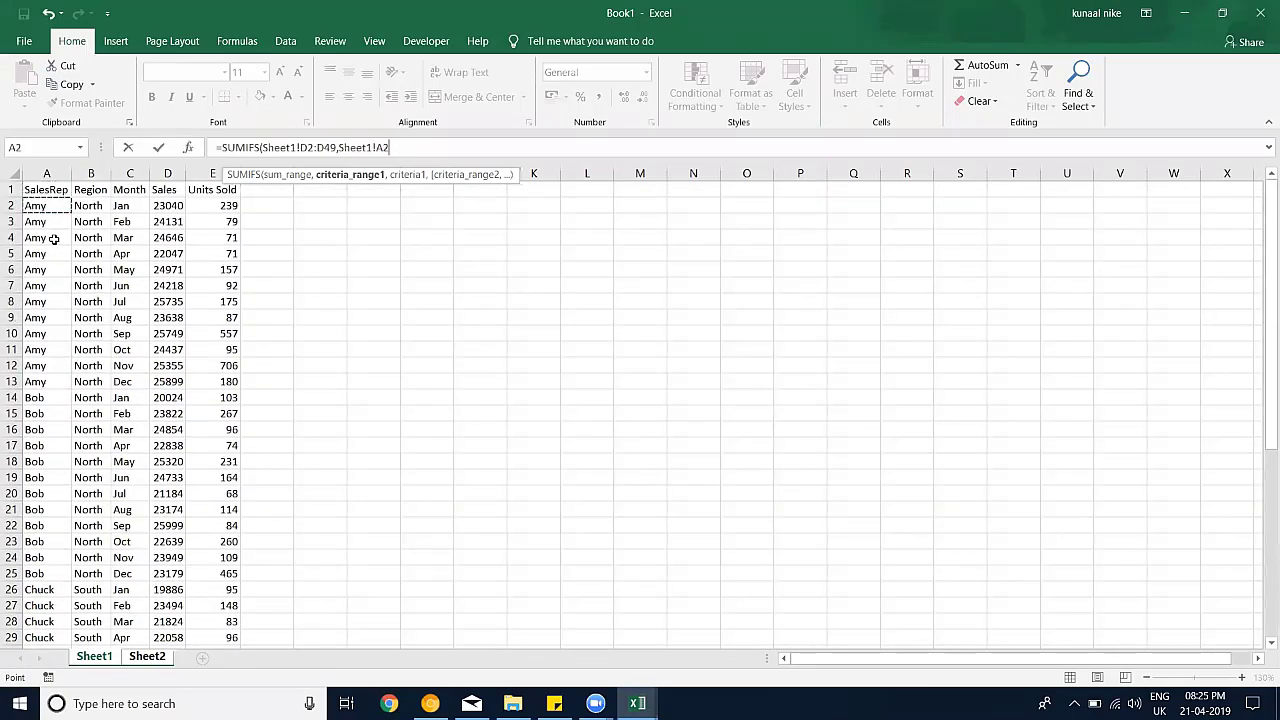
key("ctrl+shift+Down")
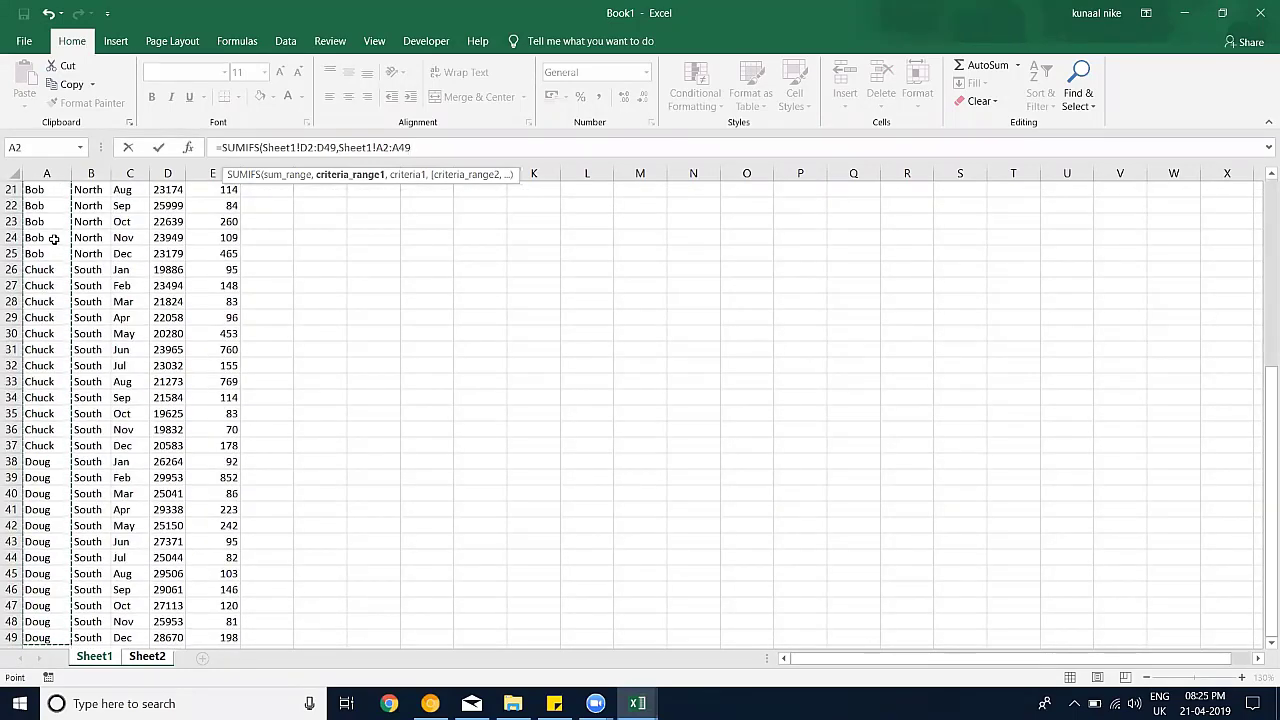
type(",")
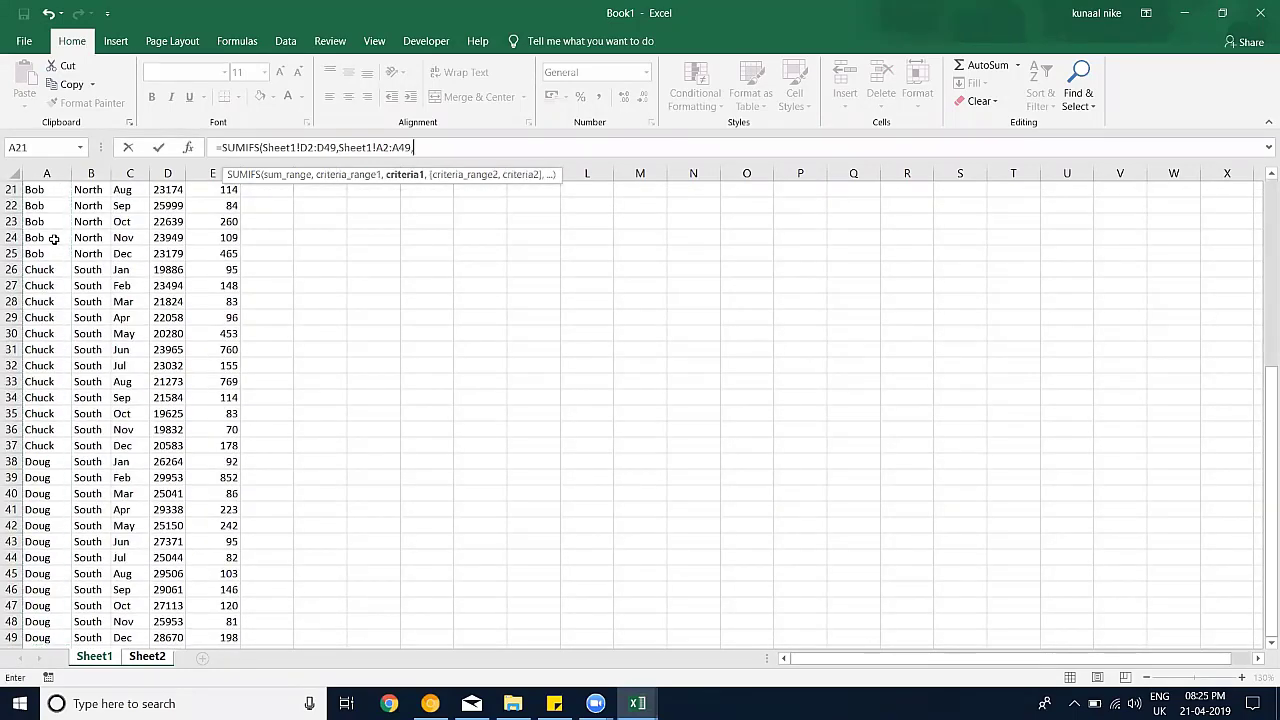
left_click(147, 656)
left_click(144, 198)
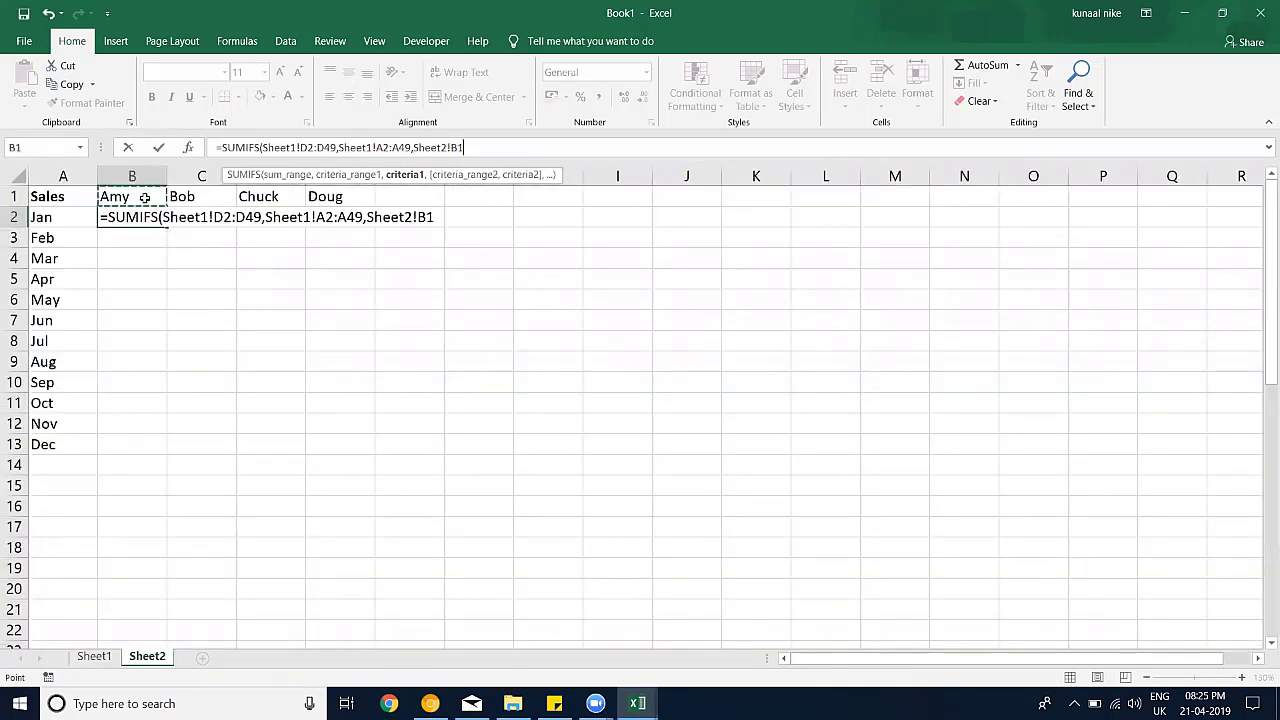
key("F4")
key("F4")
type(",")
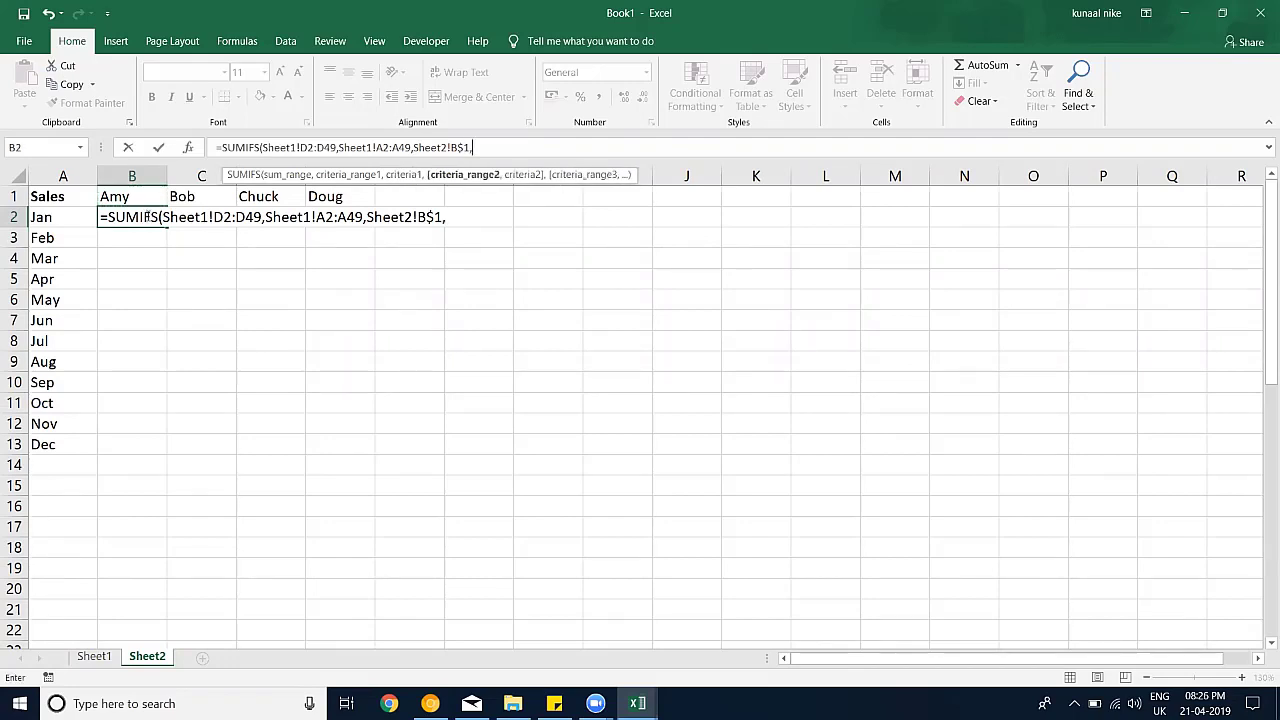
Add Sheet1!C2:C49 as the month range, with Sheet2!$A2 as its criterion.
left_click(94, 656)
left_click(133, 236)
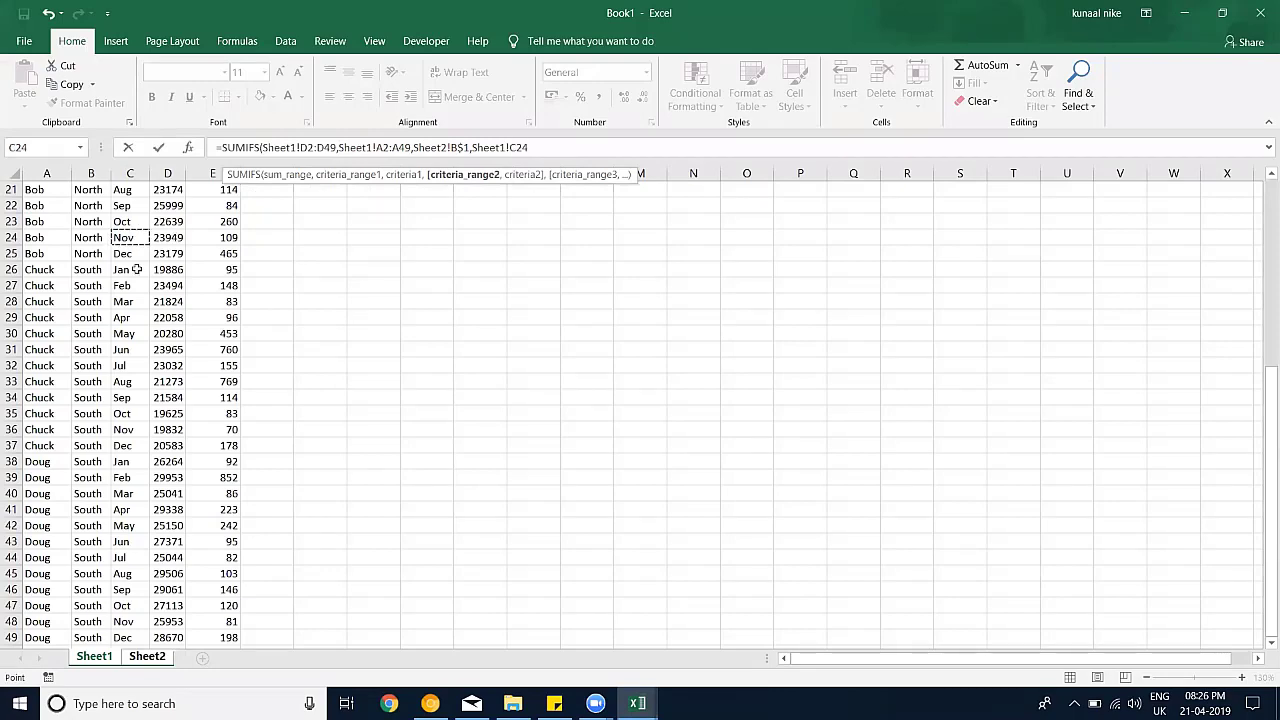
key("ctrl+Up")
key("Down")
key("ctrl+shift+Down")
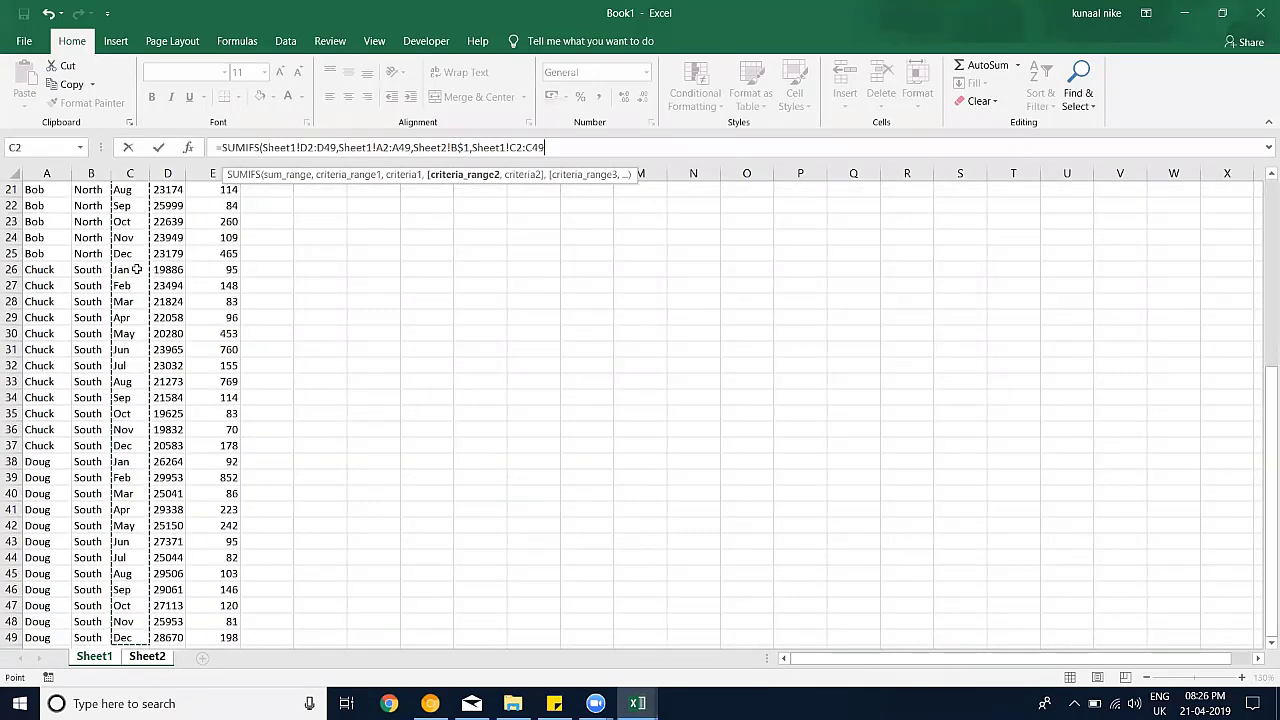
type(",")
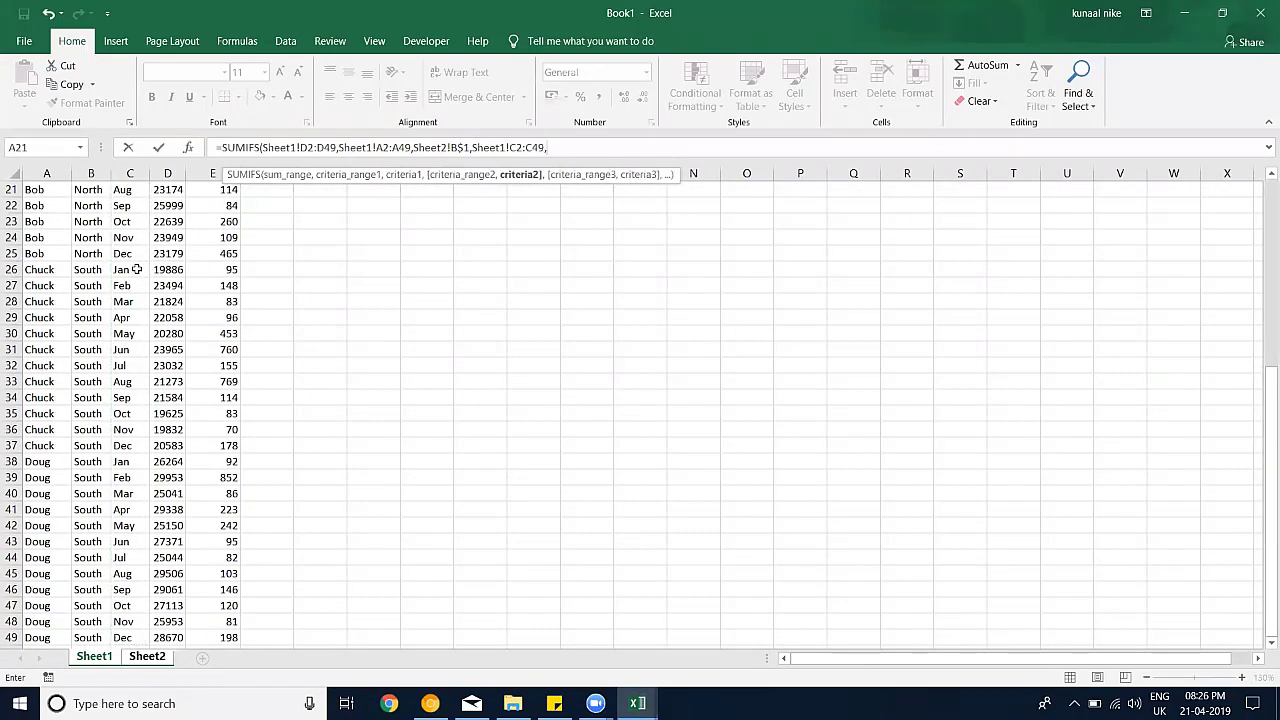
left_click(147, 656)
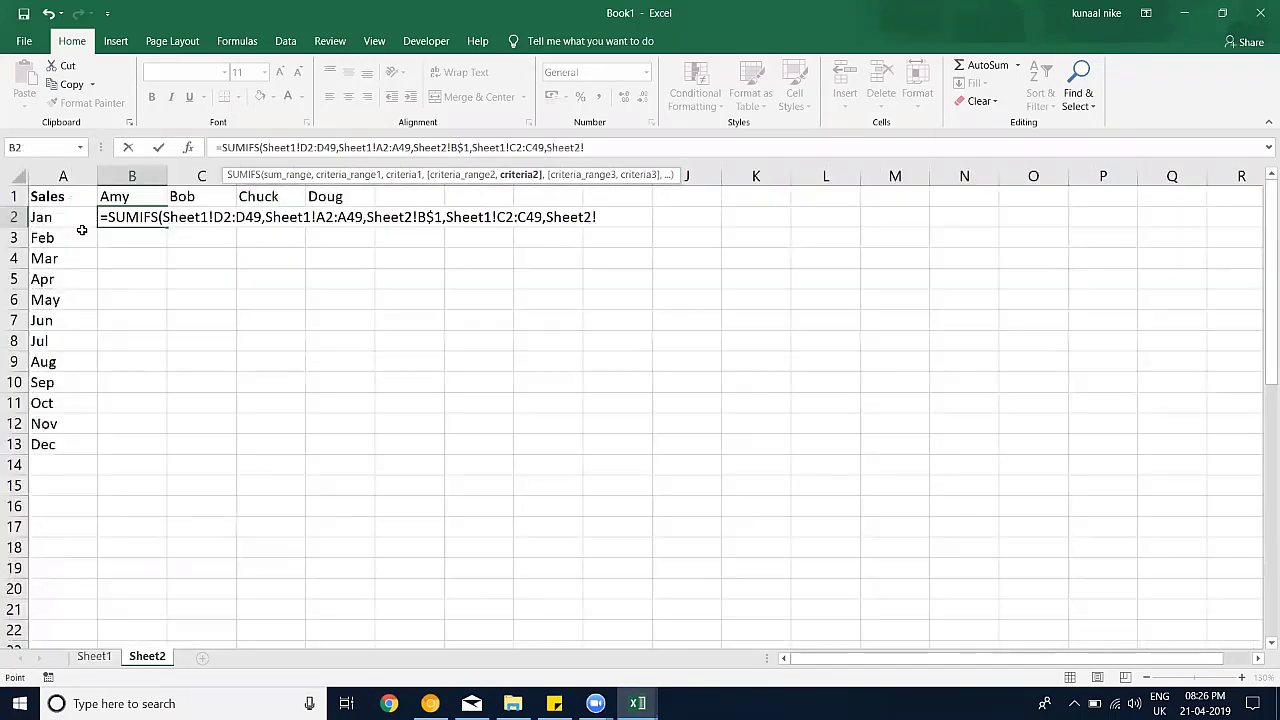
left_click(57, 217)
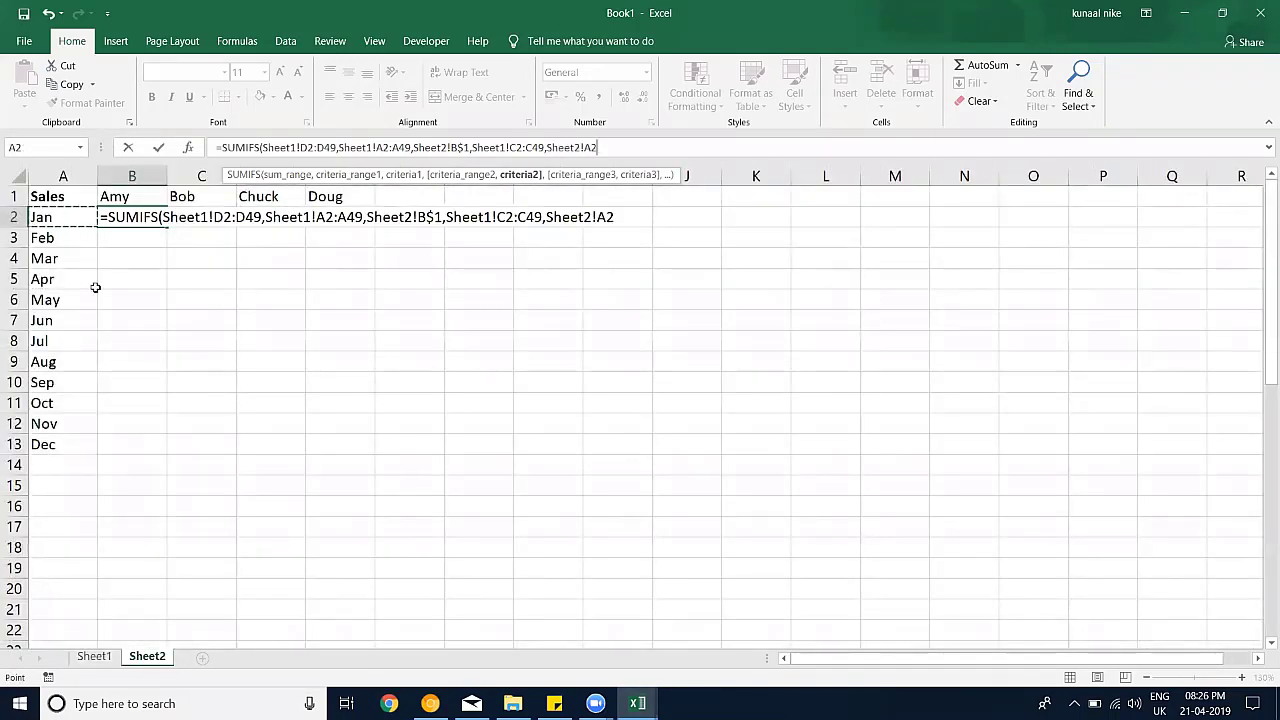
key("F4")
key("F4")
Close and commit the SUMIFS formula in B2, then fill it across to E2.
type(")")
key("Return")
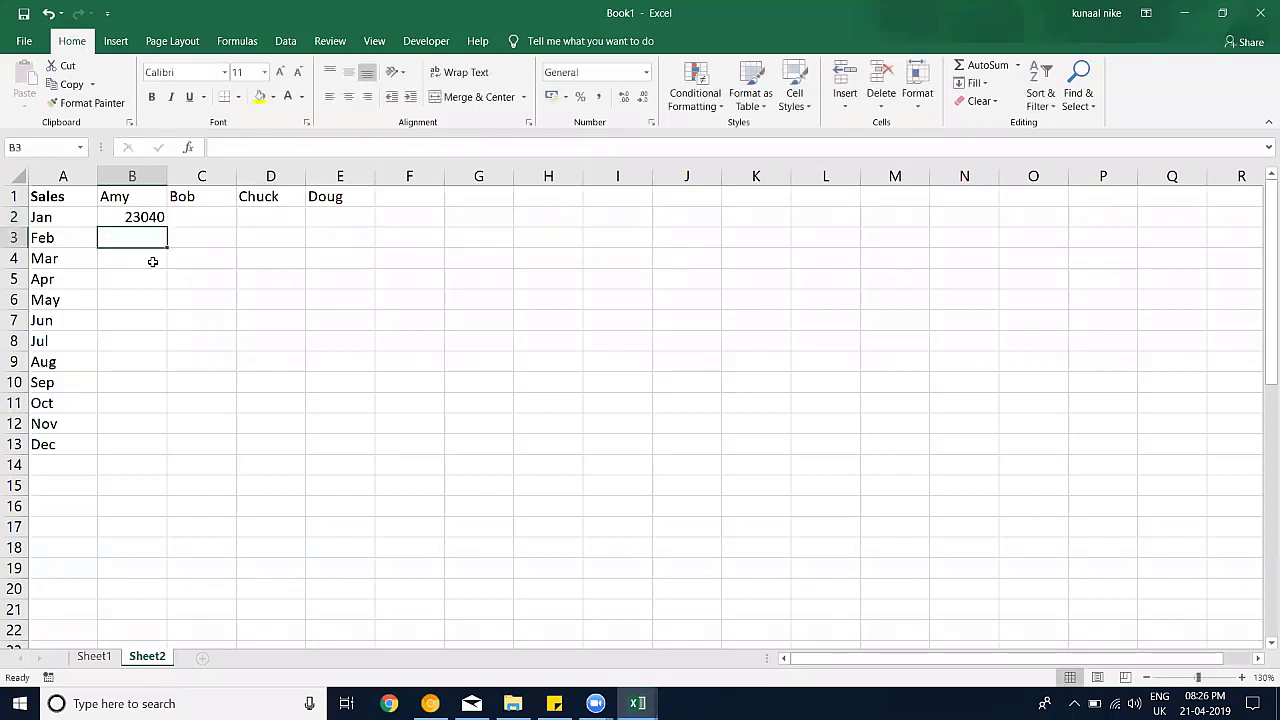
left_click(144, 217)
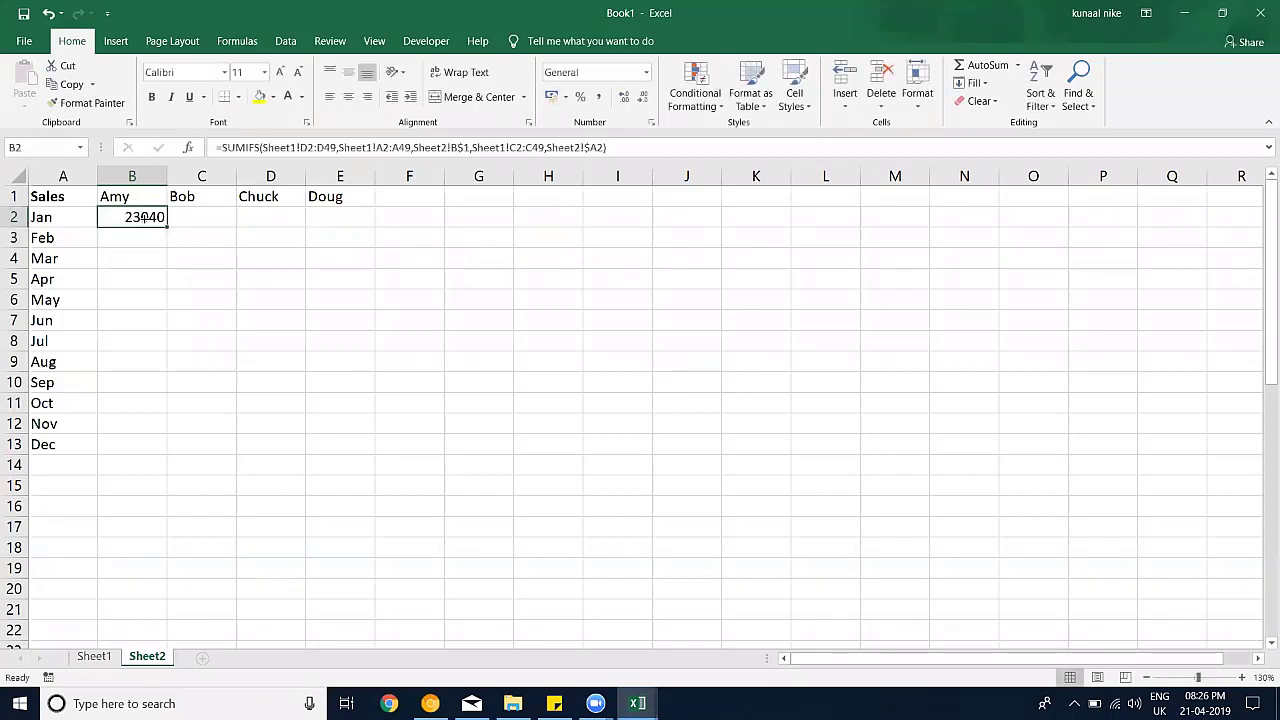
left_click_drag(169, 227, 376, 228)
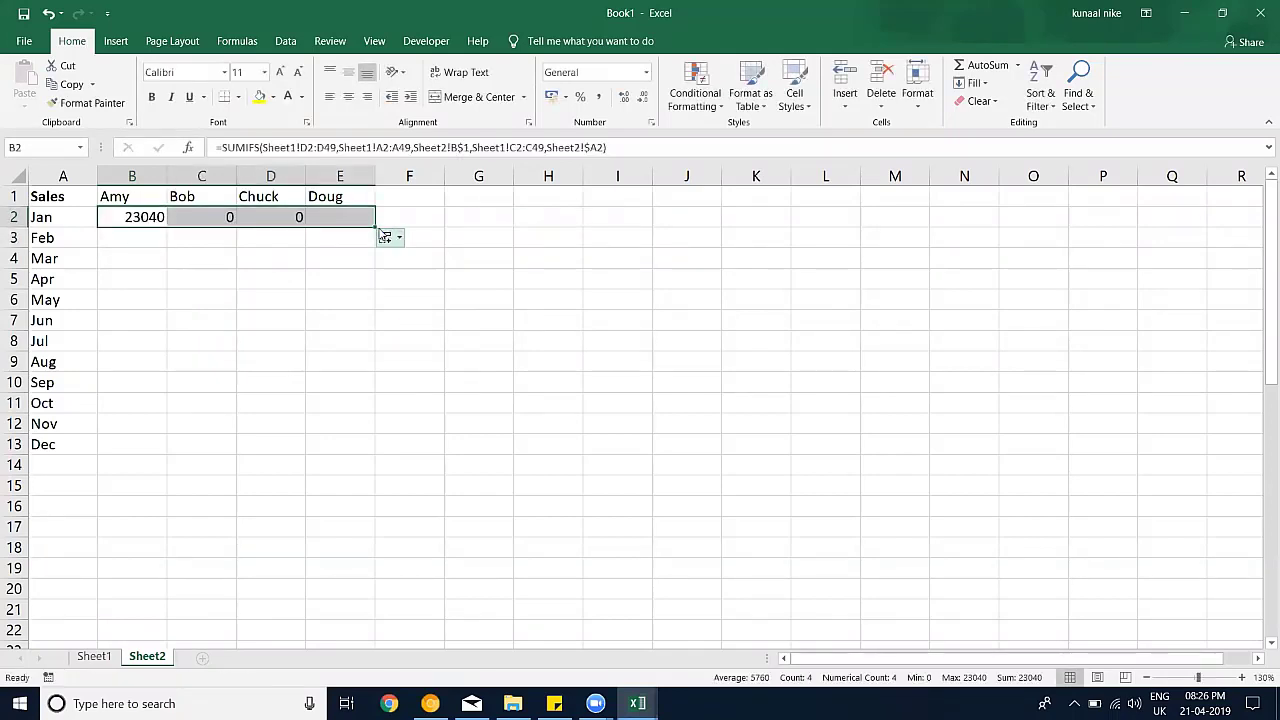
Make B2's D2:D49, A2:A49 and C2:C49 ranges absolute with F4.
double_click(128, 219)
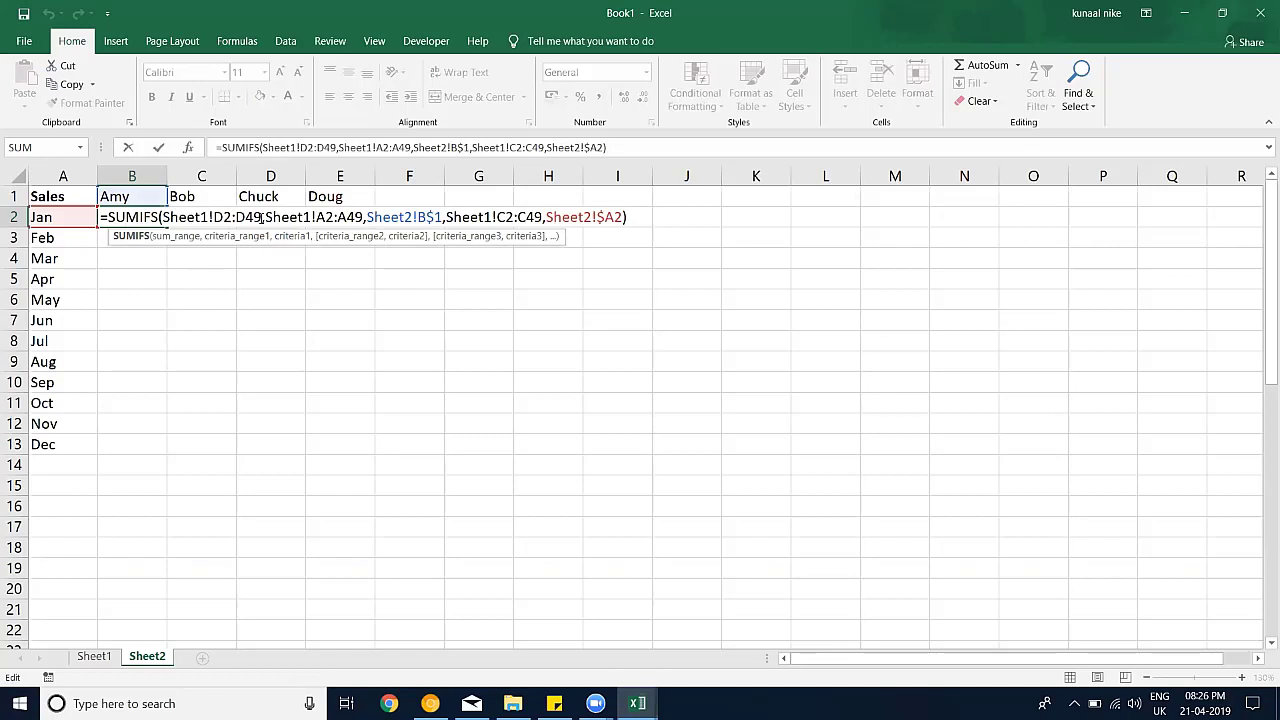
key("Escape")
double_click(158, 217)
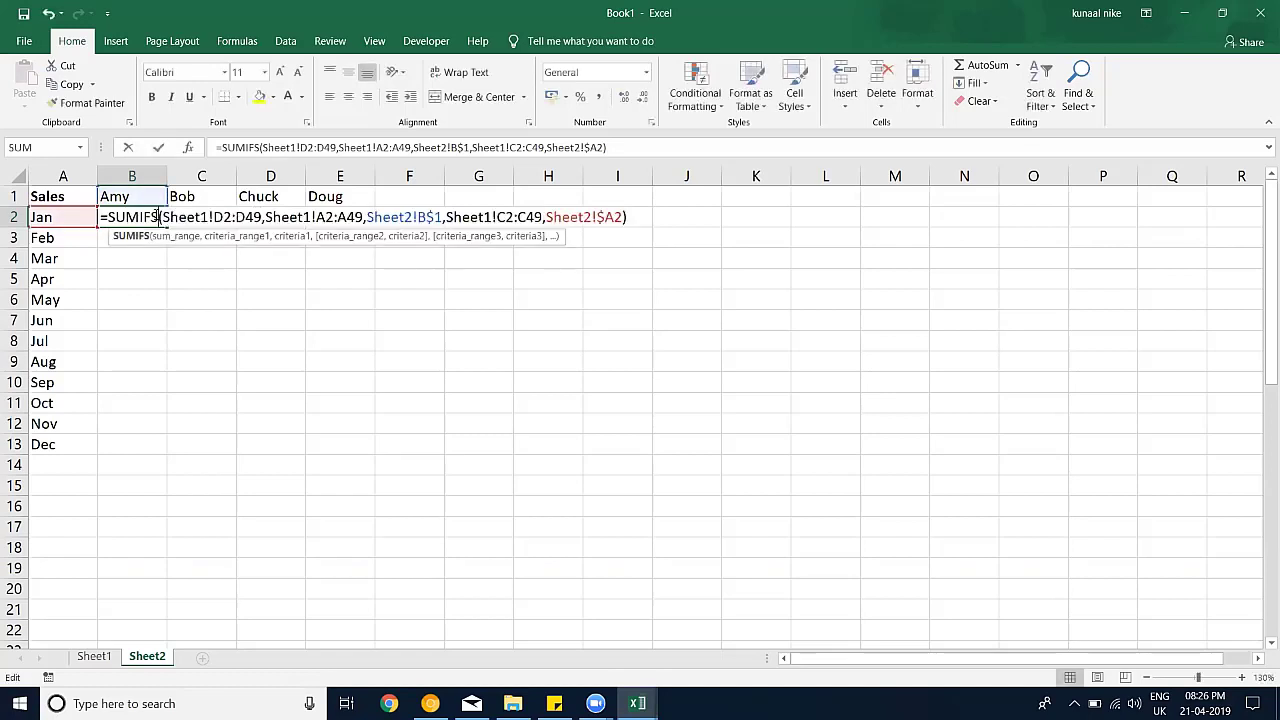
left_click_drag(262, 217, 213, 217)
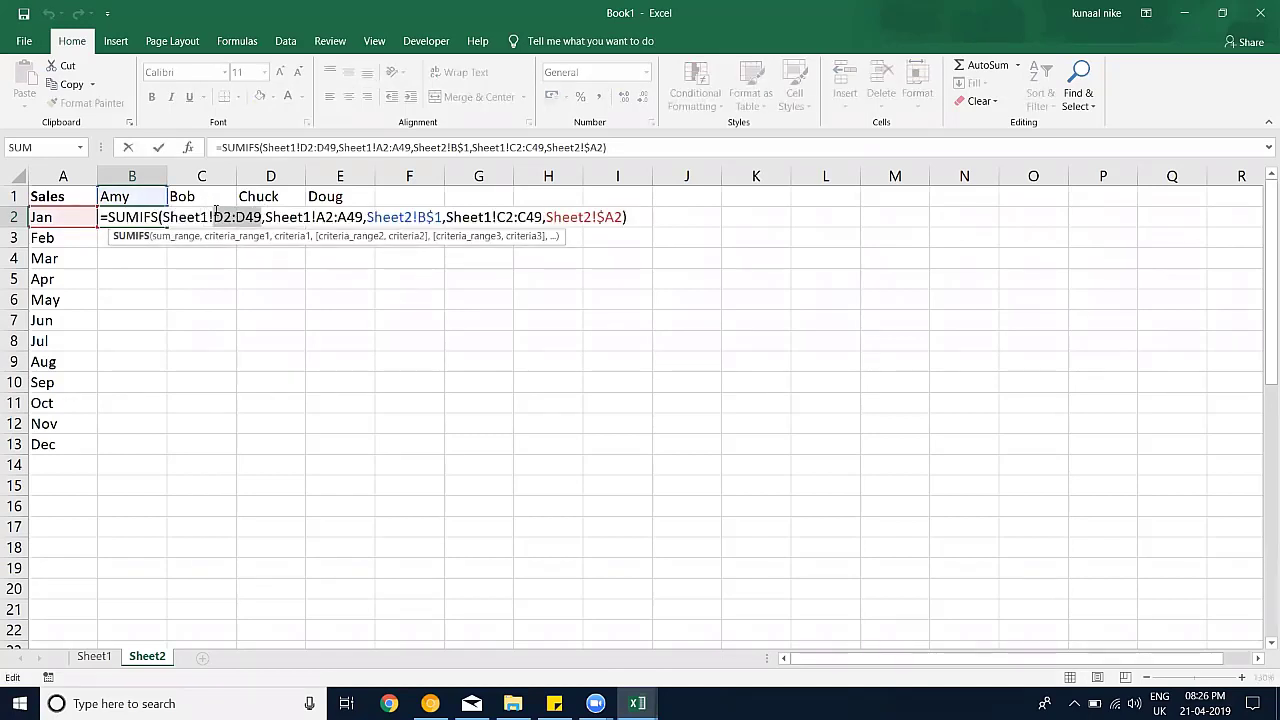
key("F4")
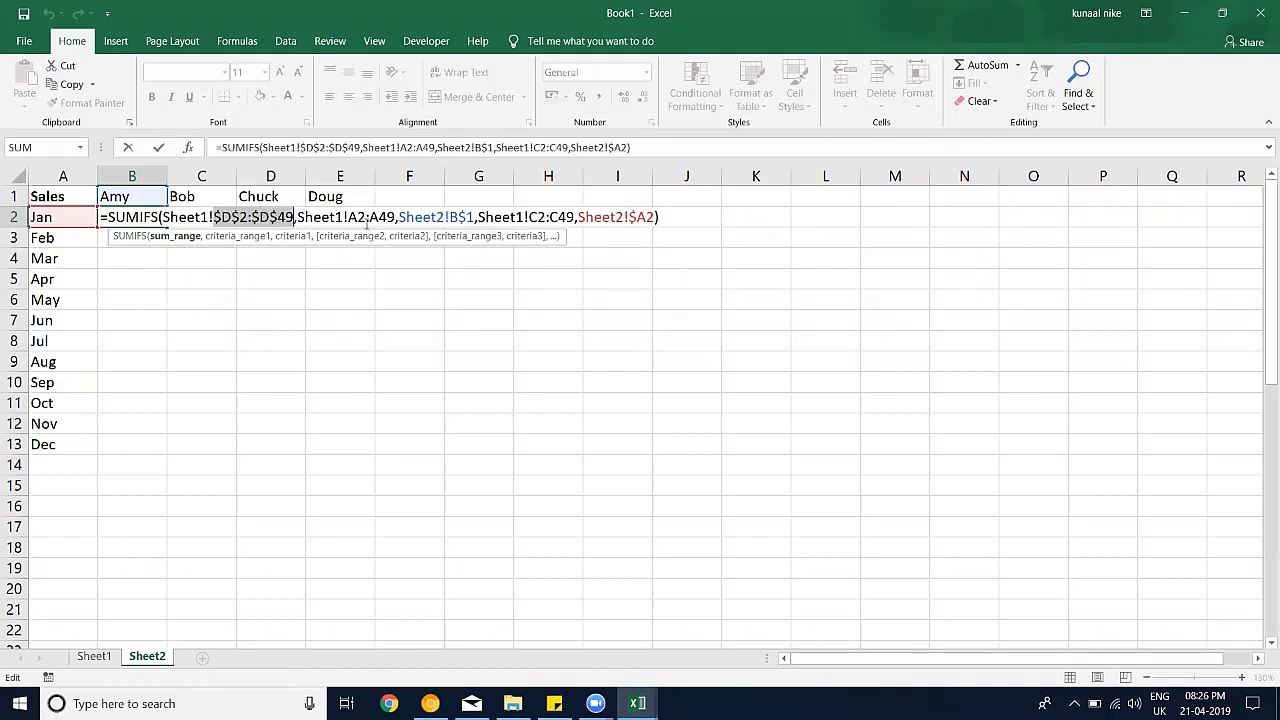
left_click_drag(396, 217, 348, 217)
key("F4")
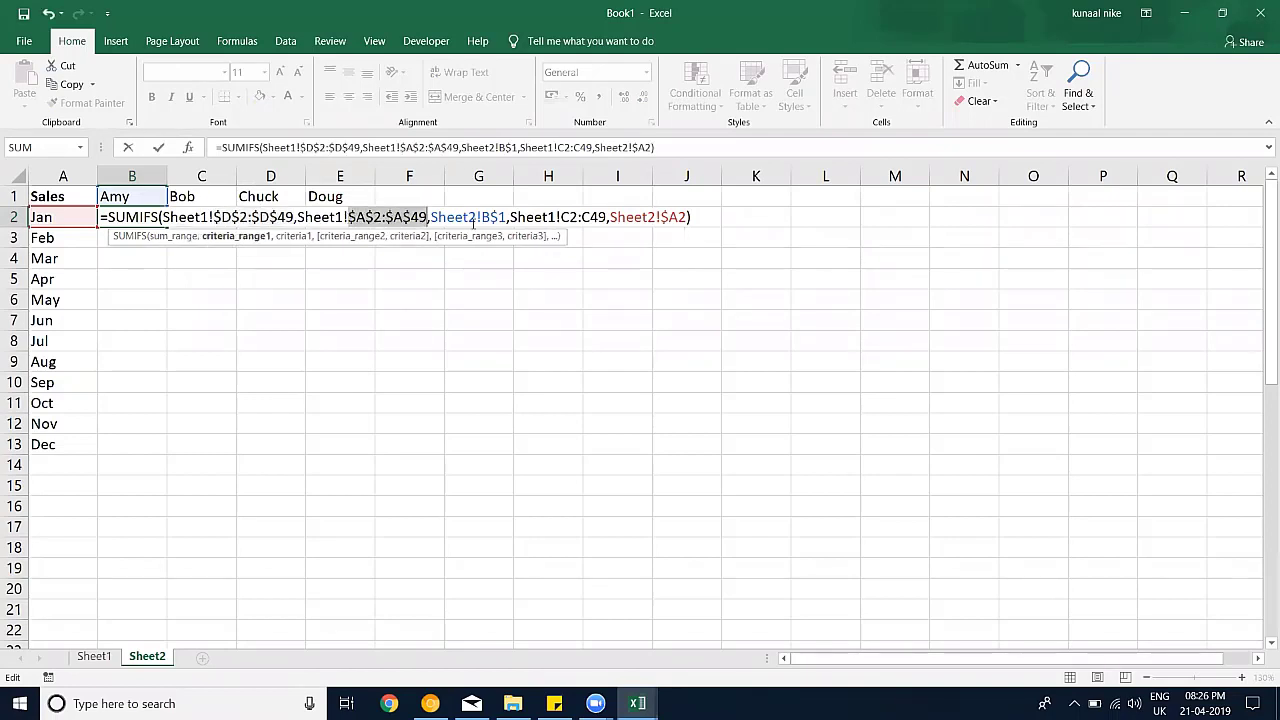
left_click_drag(606, 217, 560, 217)
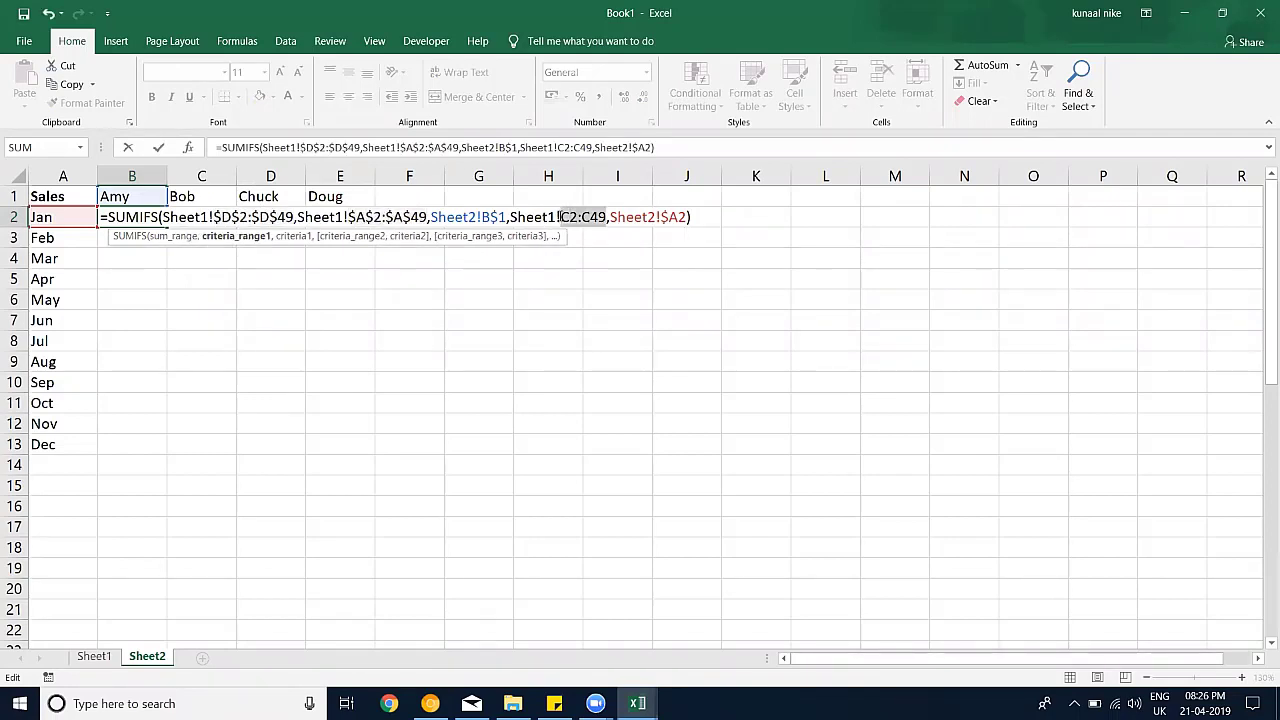
key("F4")
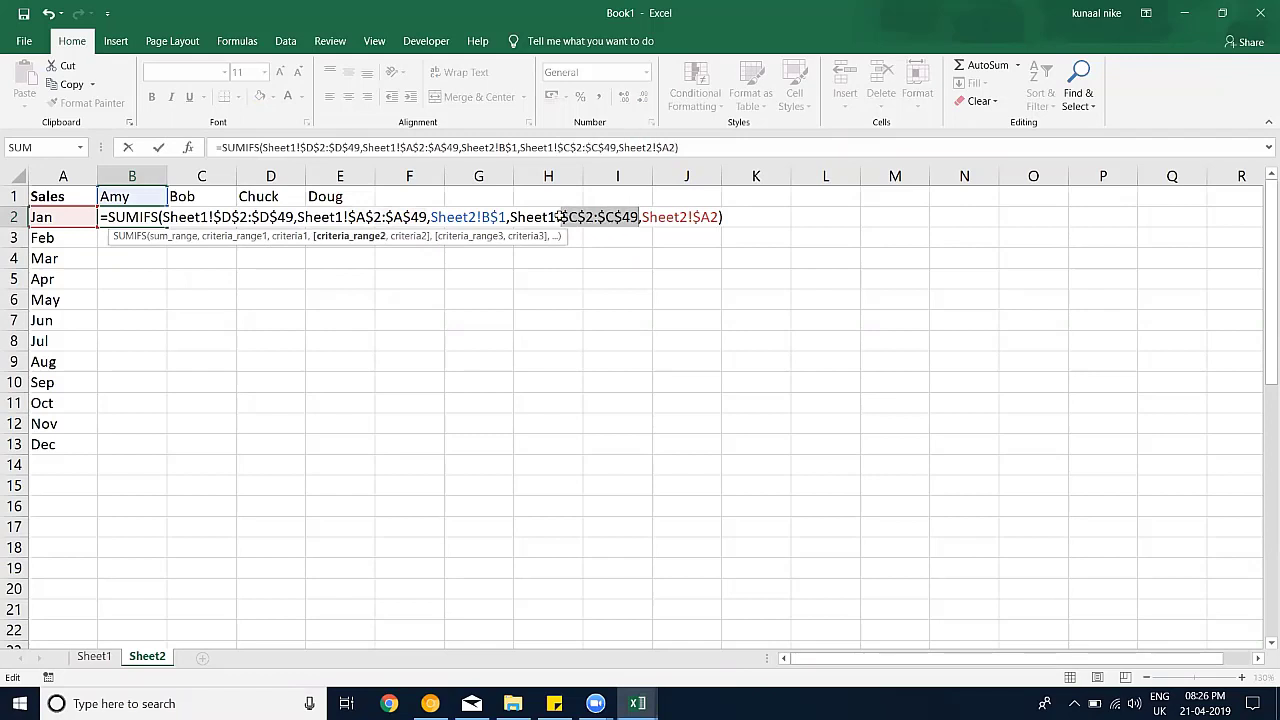
key("Return")
Copy the corrected B2 formula across and down through B2:E13.
key("Up")
key("ctrl+c")
key("shift+Right")
key("shift+Right")
key("shift+Right")
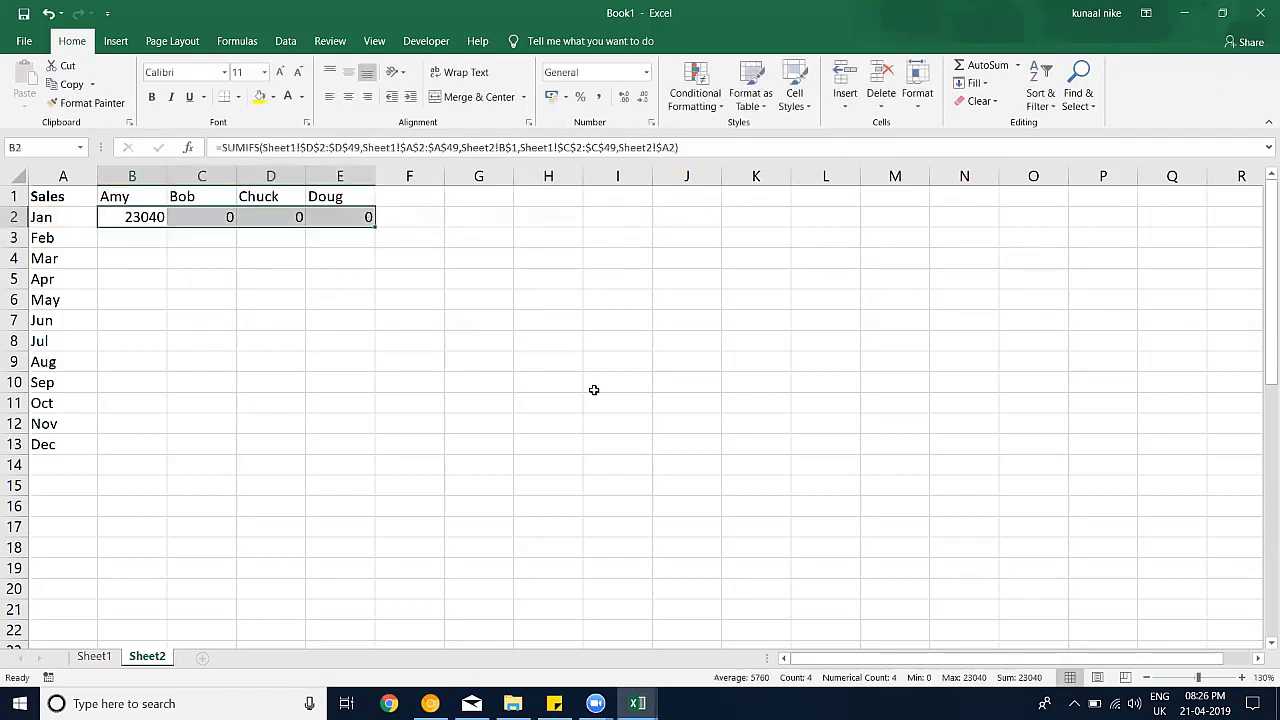
key("ctrl+v")
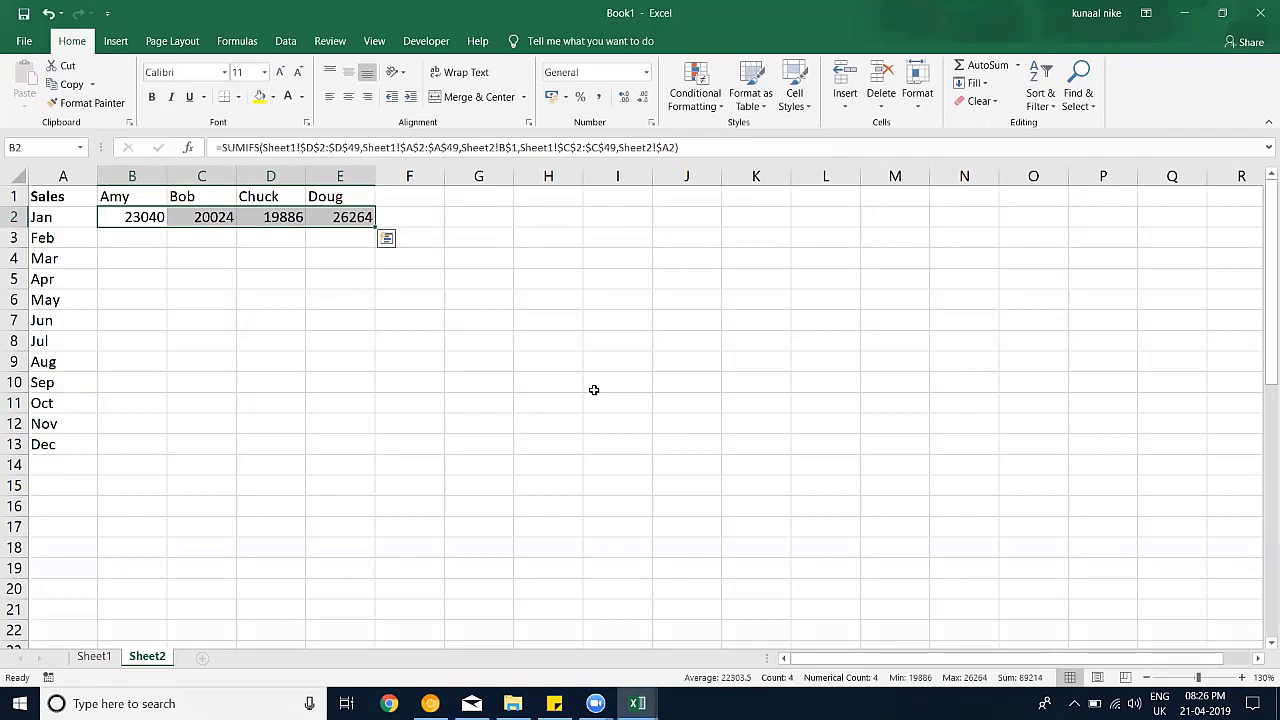
key("shift+Down")
key("shift+Down")
key("shift+Down")
key("shift+Down")
key("shift+Down")
key("shift+Down")
key("shift+Down")
key("shift+Down")
key("shift+Down")
key("shift+Down")
key("shift+Down")
key("shift+Down")
key("shift+Down")
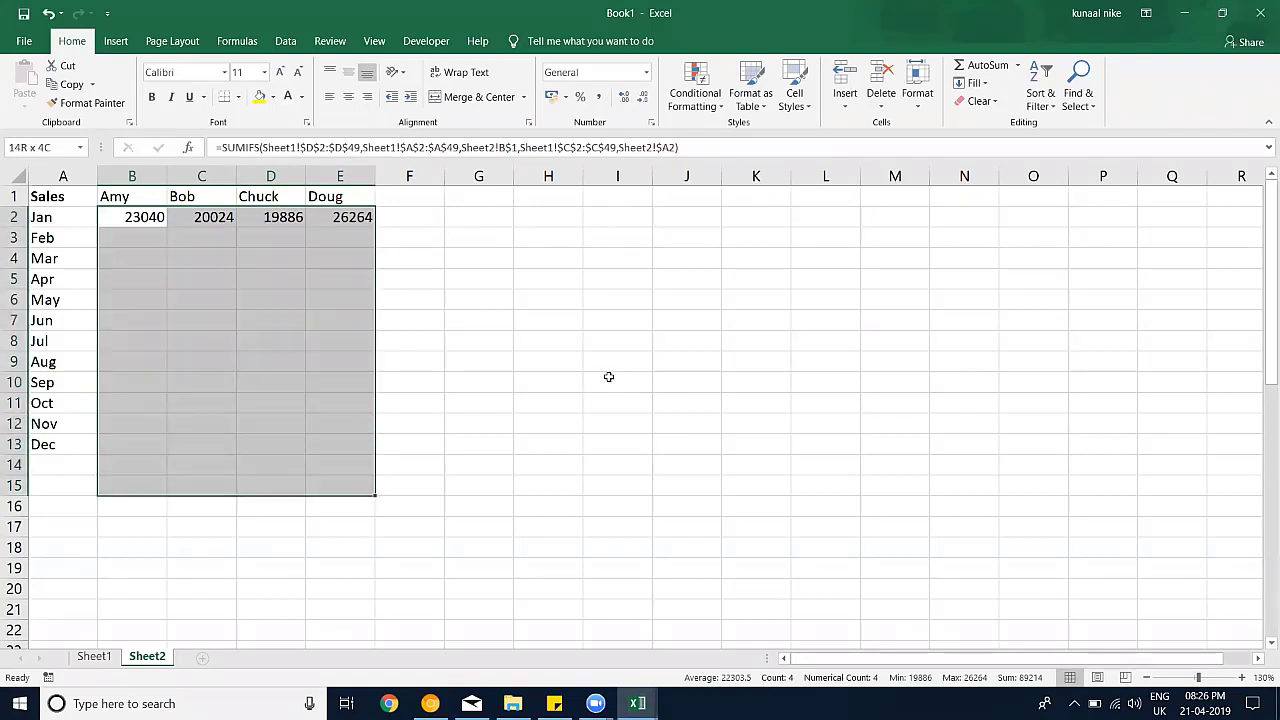
key("shift+Up")
key("shift+Up")
key("shift+Up")
key("shift+Down")
key("ctrl+v")
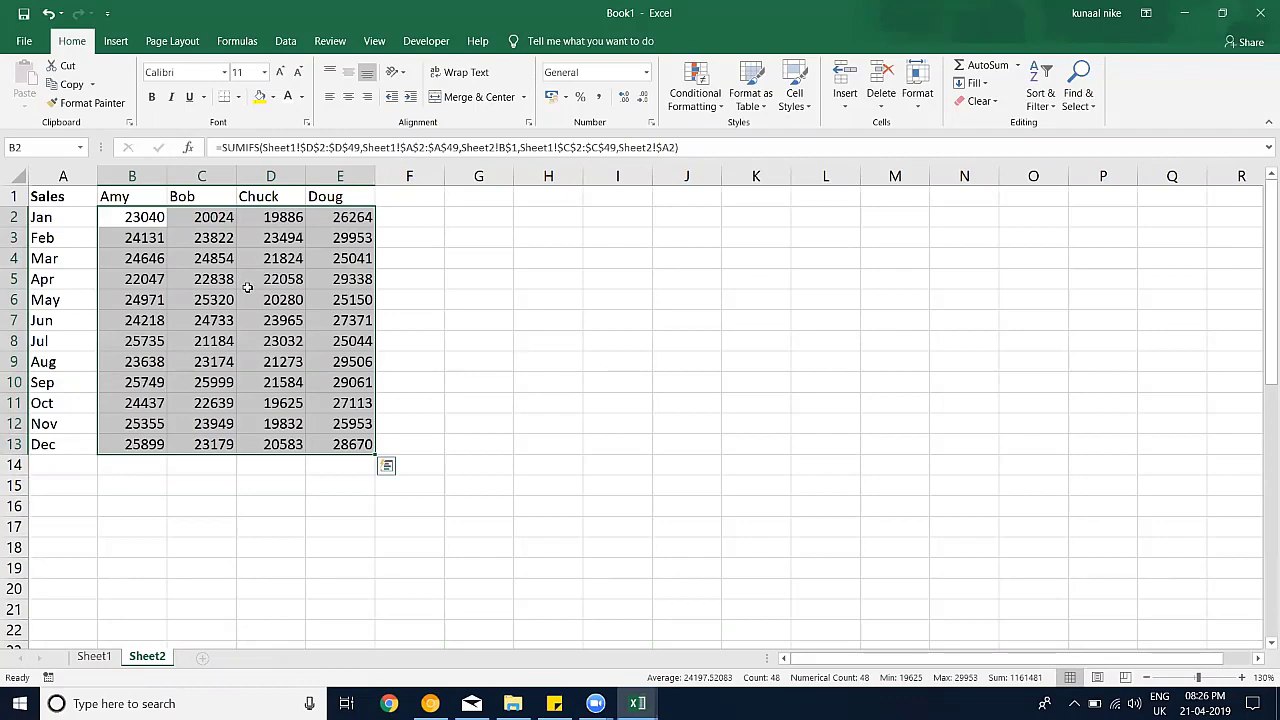
In the calculated fields workbook, clear the pivot's Region slicer to include both regions.
left_click(637, 703)
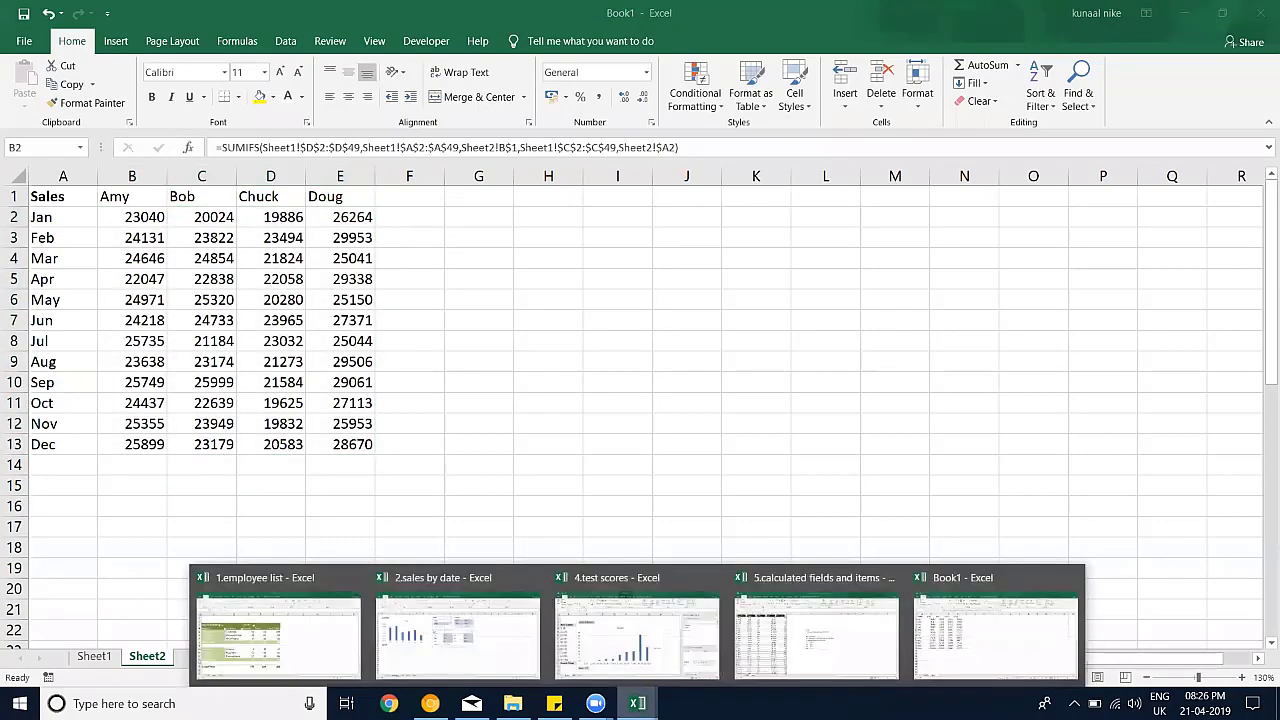
left_click(815, 632)
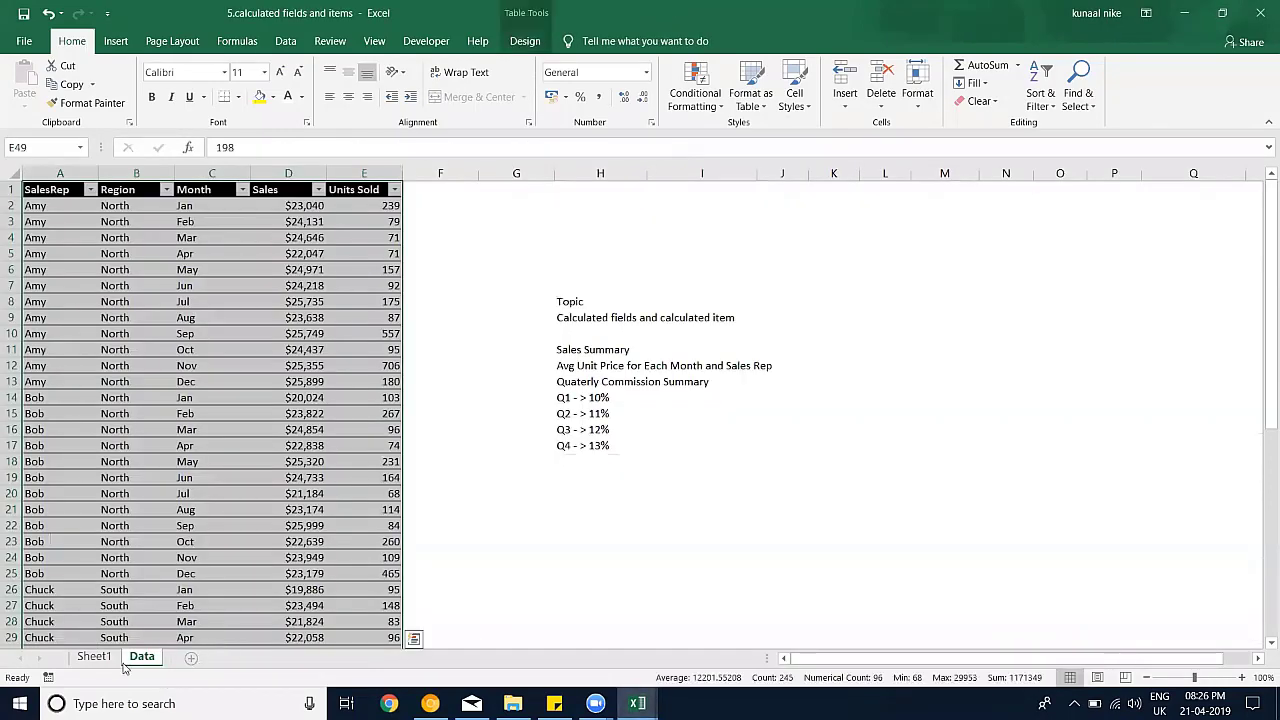
left_click(94, 656)
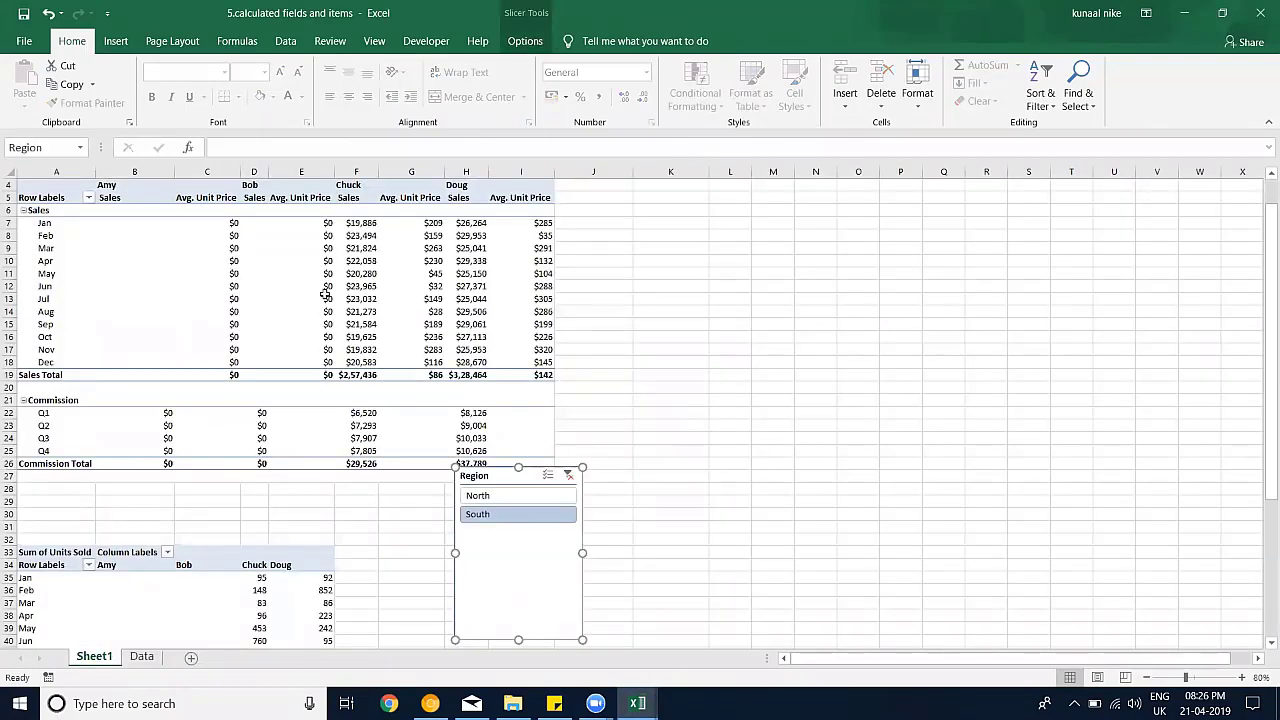
left_click(567, 474)
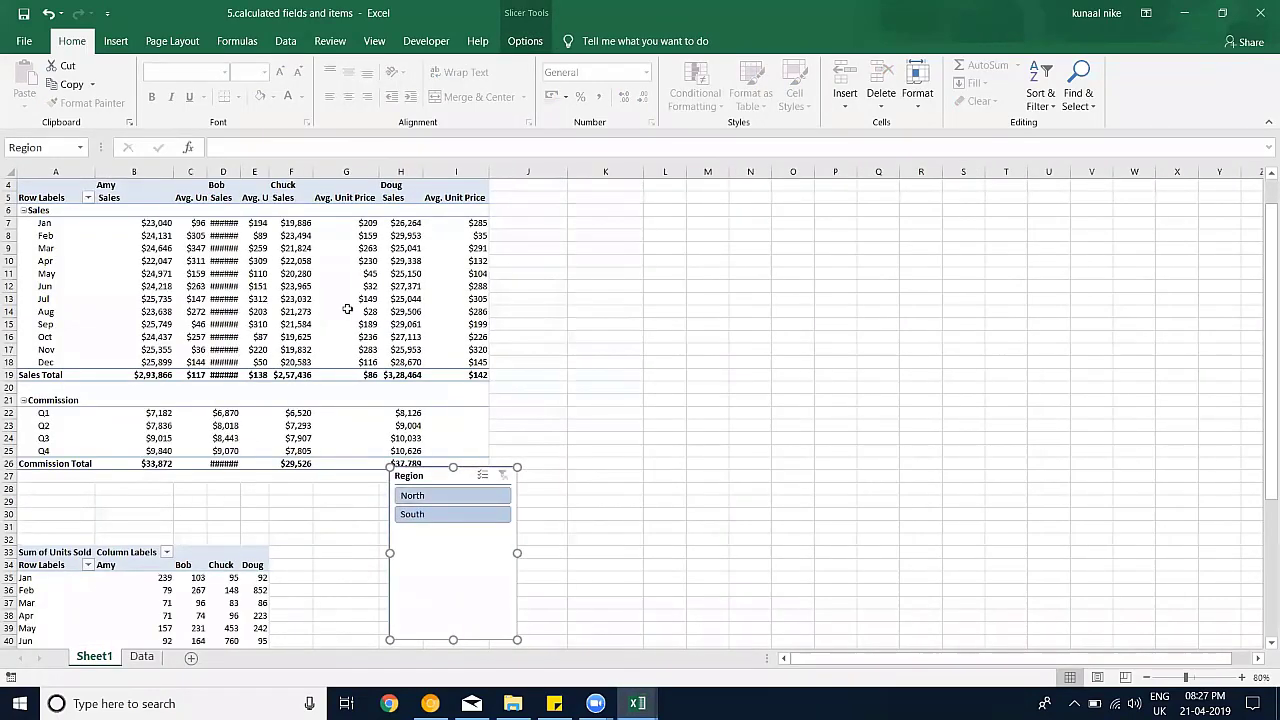
Remove Avg. Unit Price from the pivot values, then return to Book1.
left_click(346, 309)
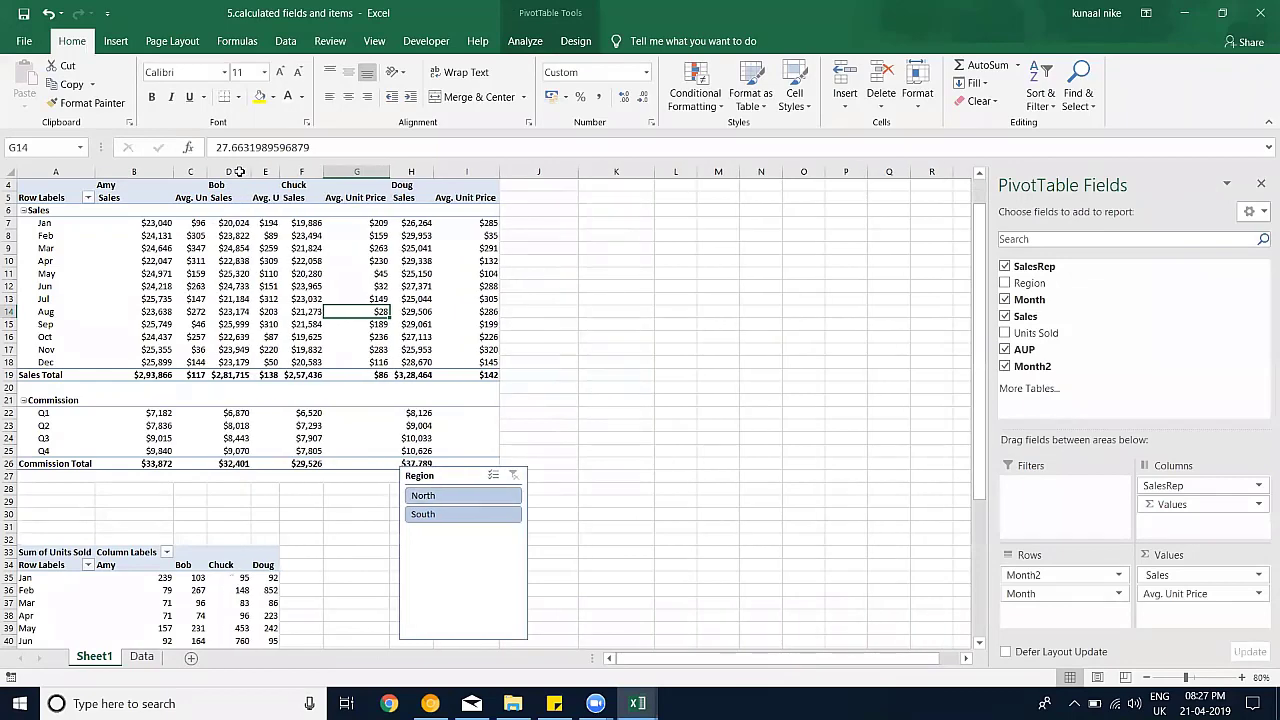
left_click_drag(1175, 593, 1160, 338)
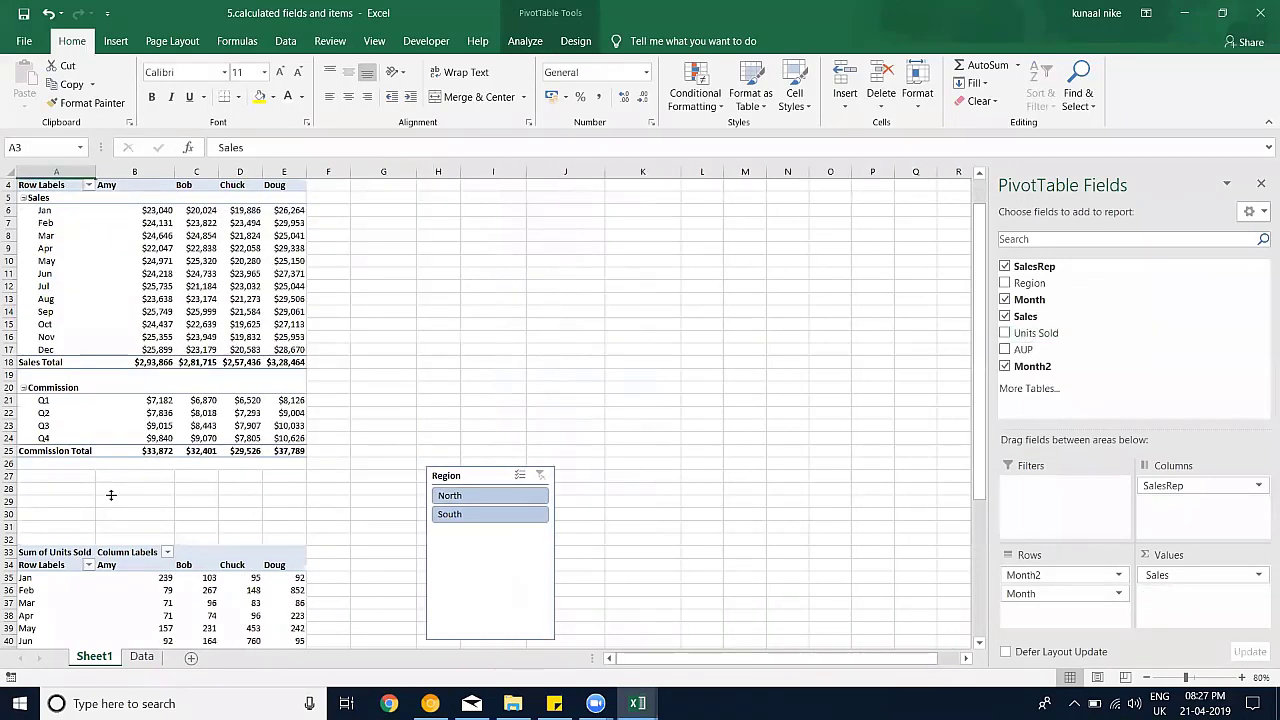
scroll(148, 265, "up", 1)
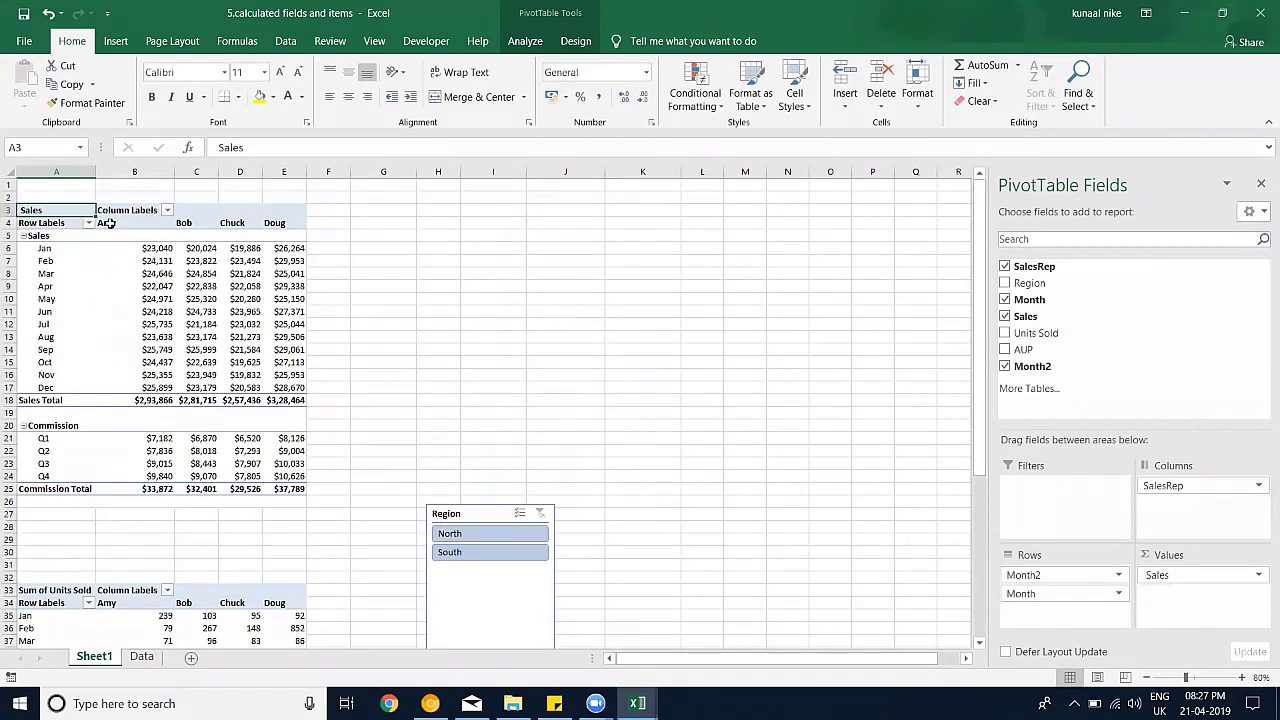
left_click_drag(298, 400, 25, 209)
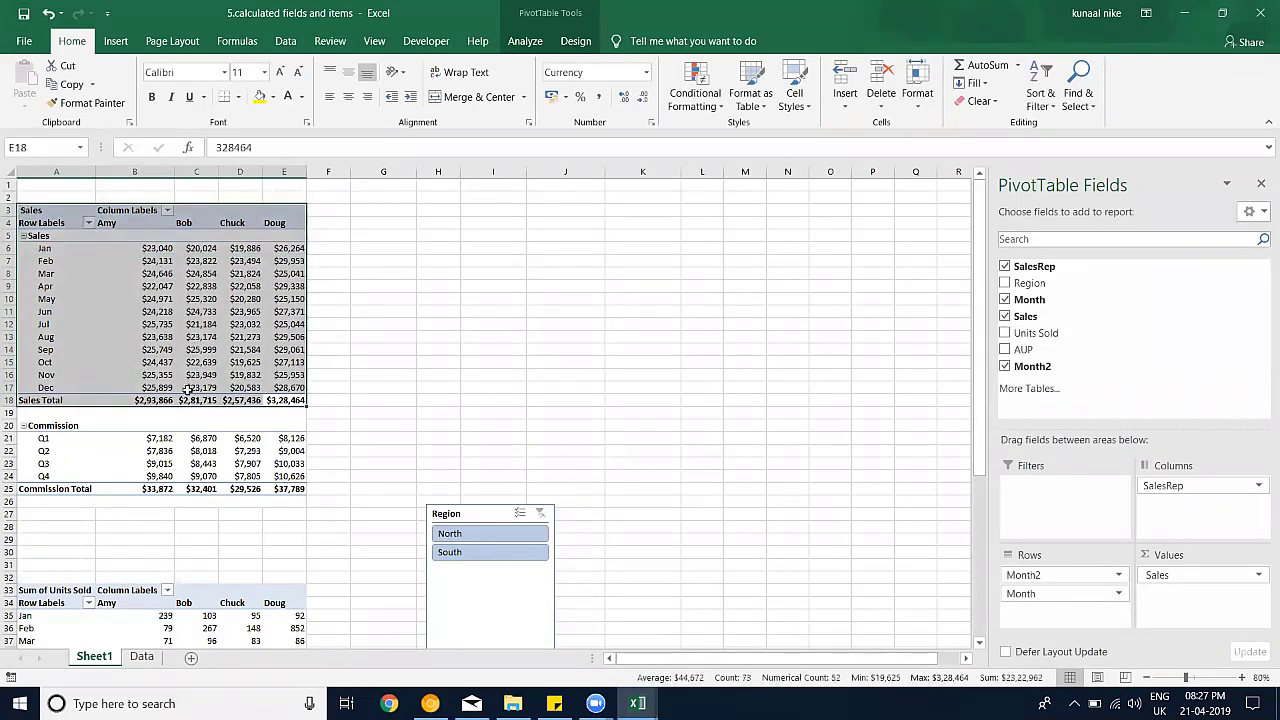
key("alt+Tab")
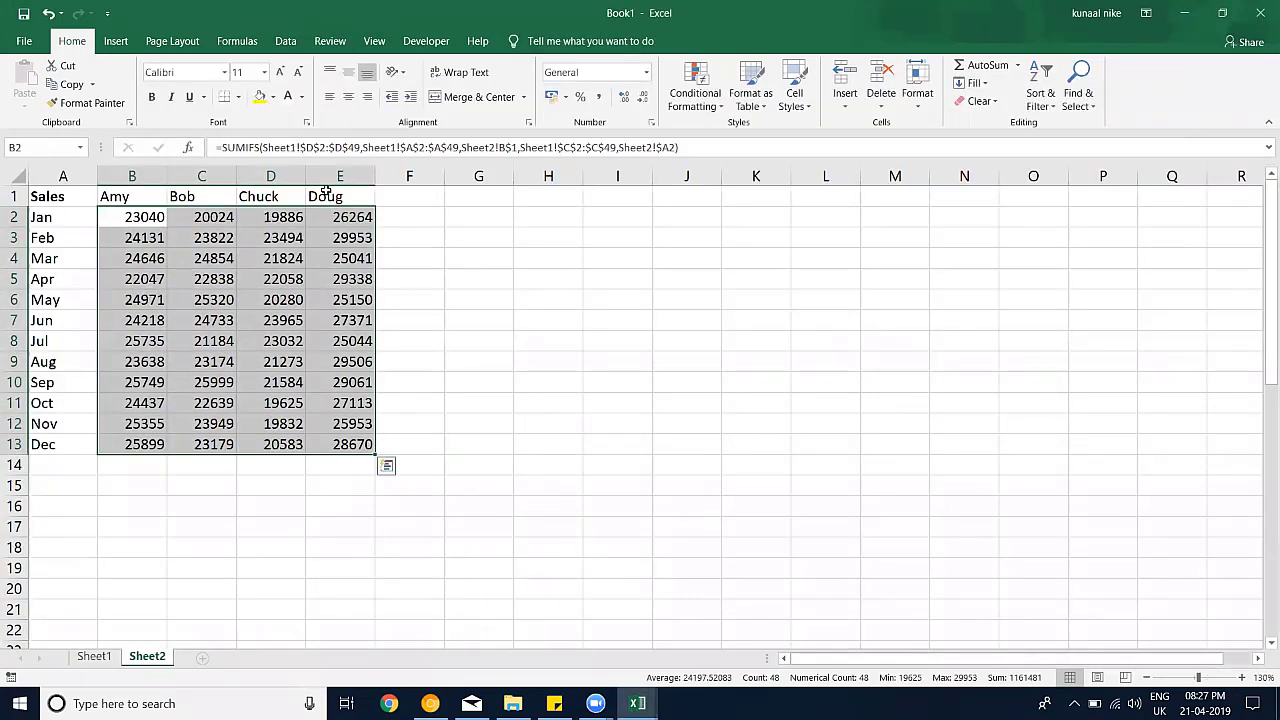
Format the B2:E13 sales totals as $ Accounting with zero decimal places.
left_click(598, 97)
left_click(640, 104)
left_click(640, 104)
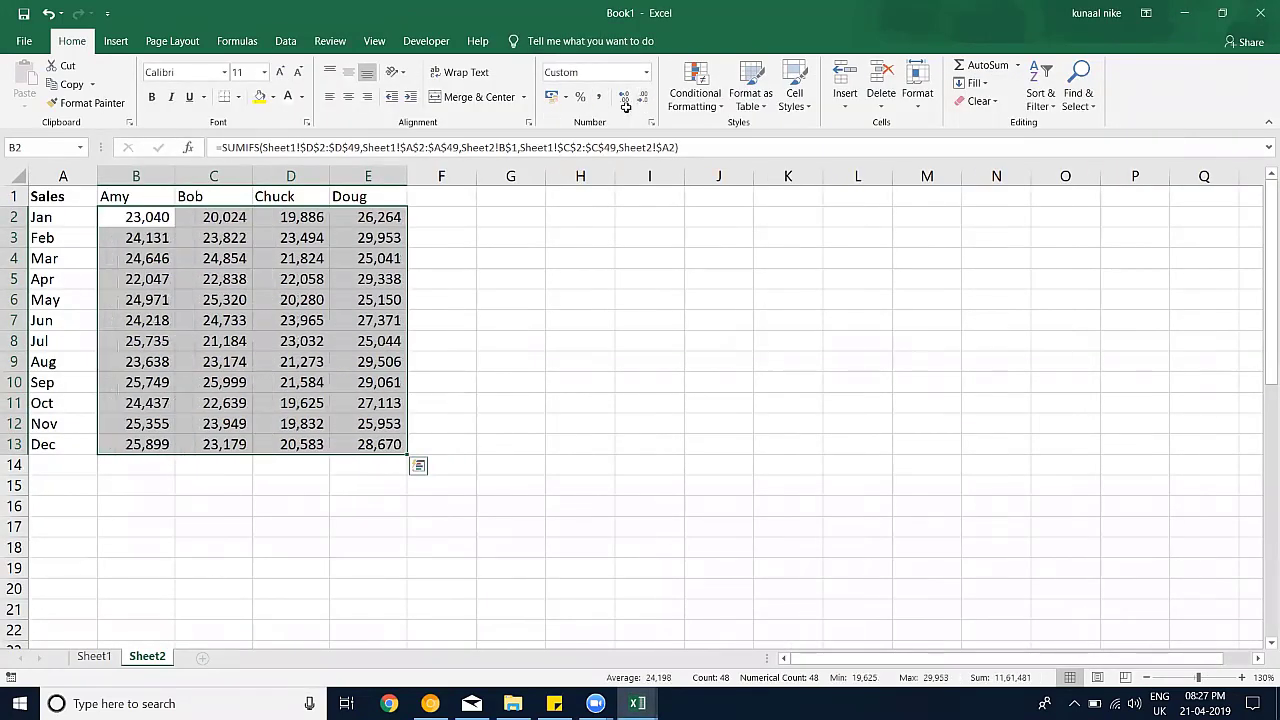
left_click(565, 97)
left_click(601, 137)
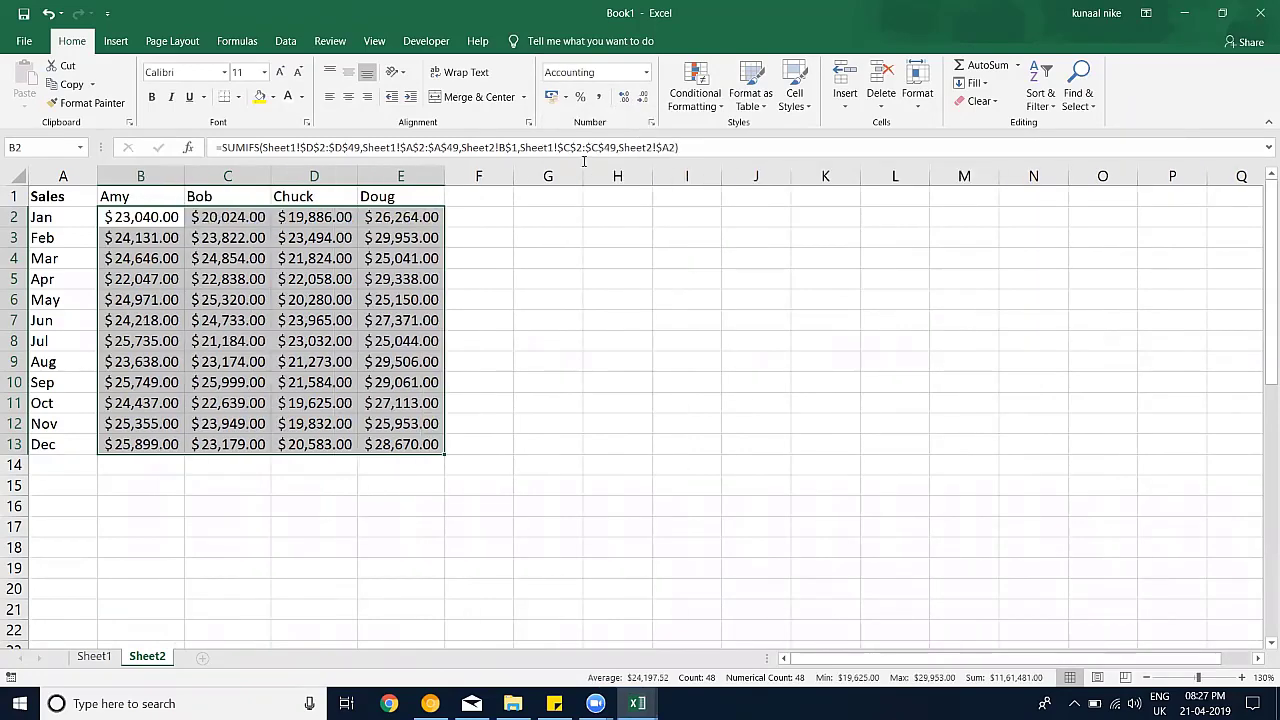
left_click(642, 97)
left_click(642, 97)
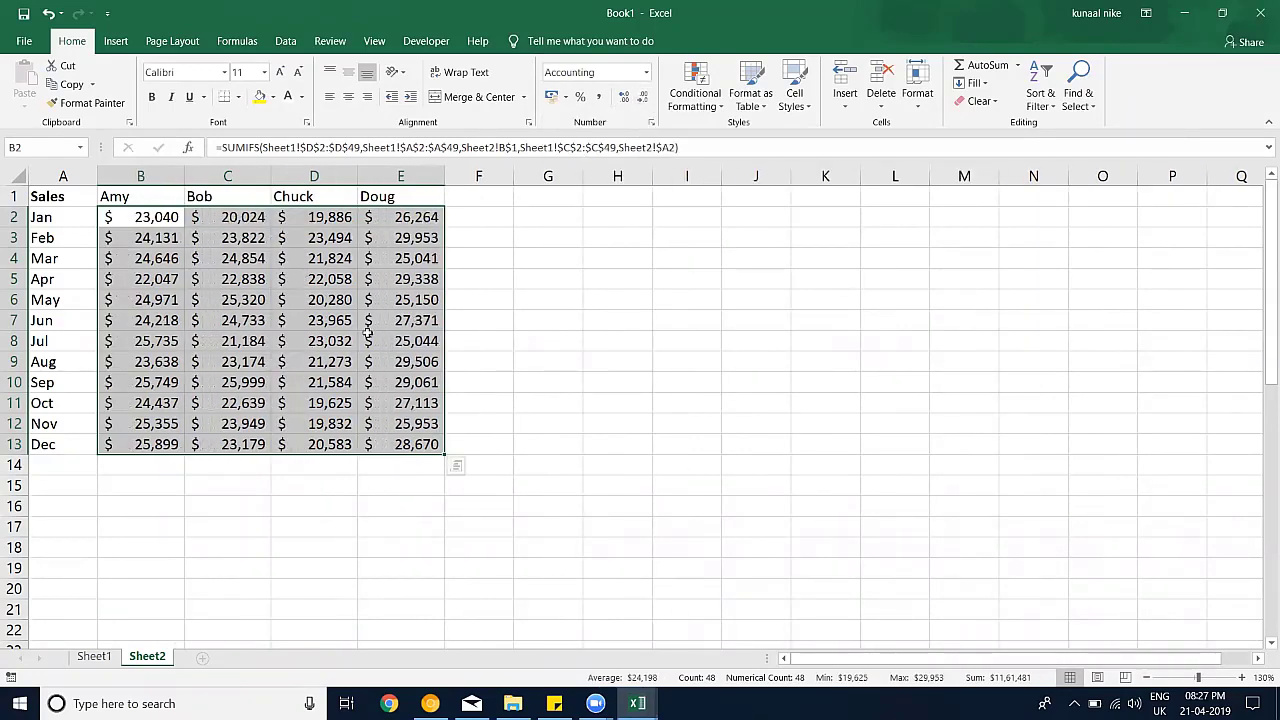
left_click(400, 341)
double_click(142, 217)
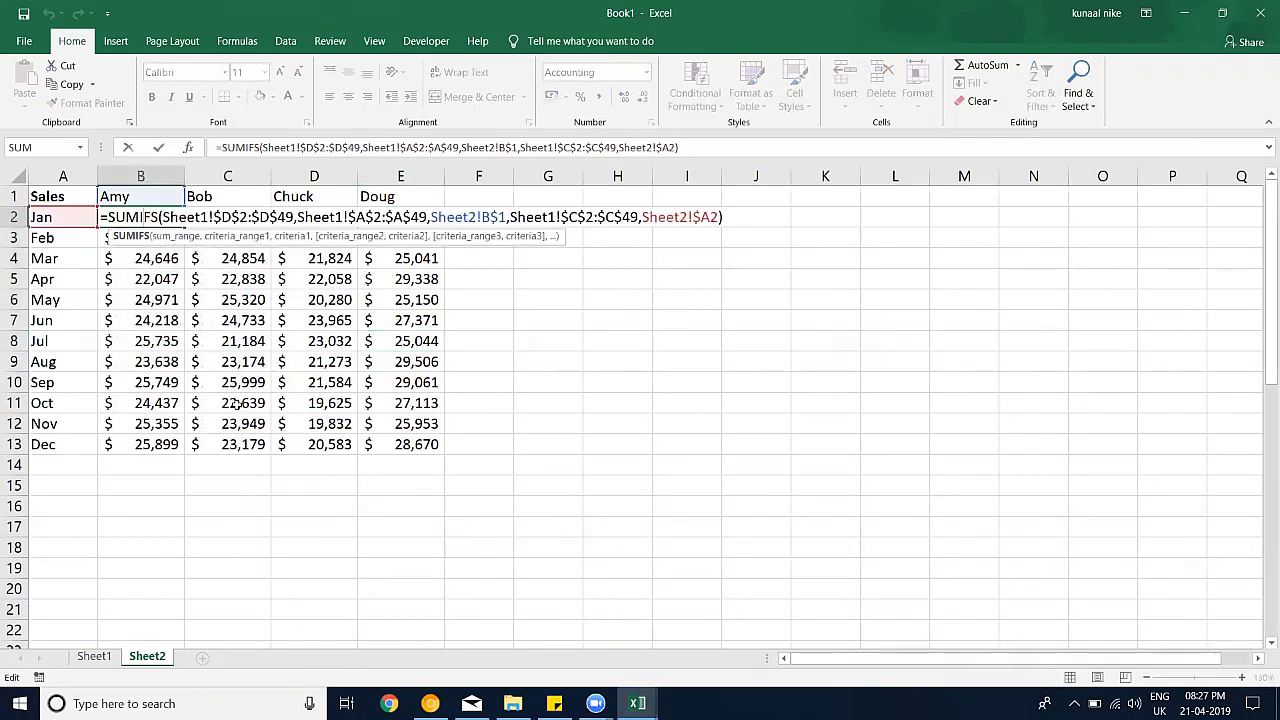
left_click(308, 378)
double_click(308, 378)
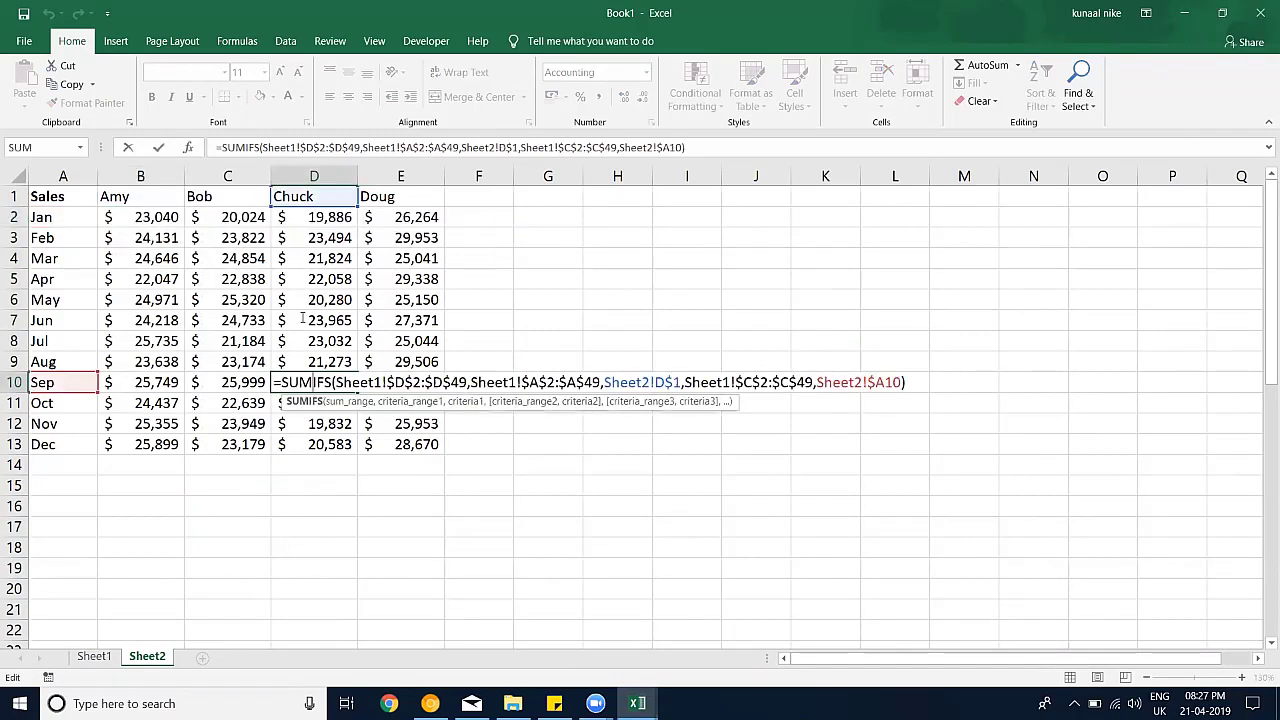
key("Escape")
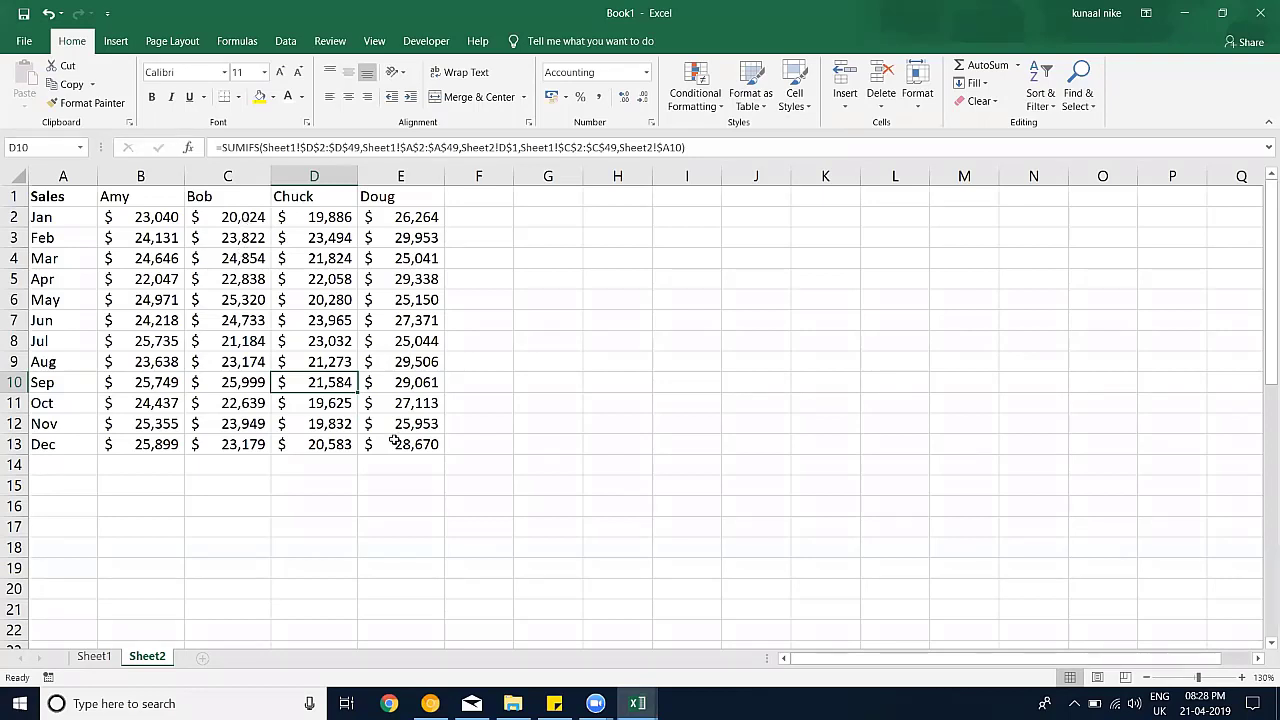
left_click_drag(395, 441, 45, 196)
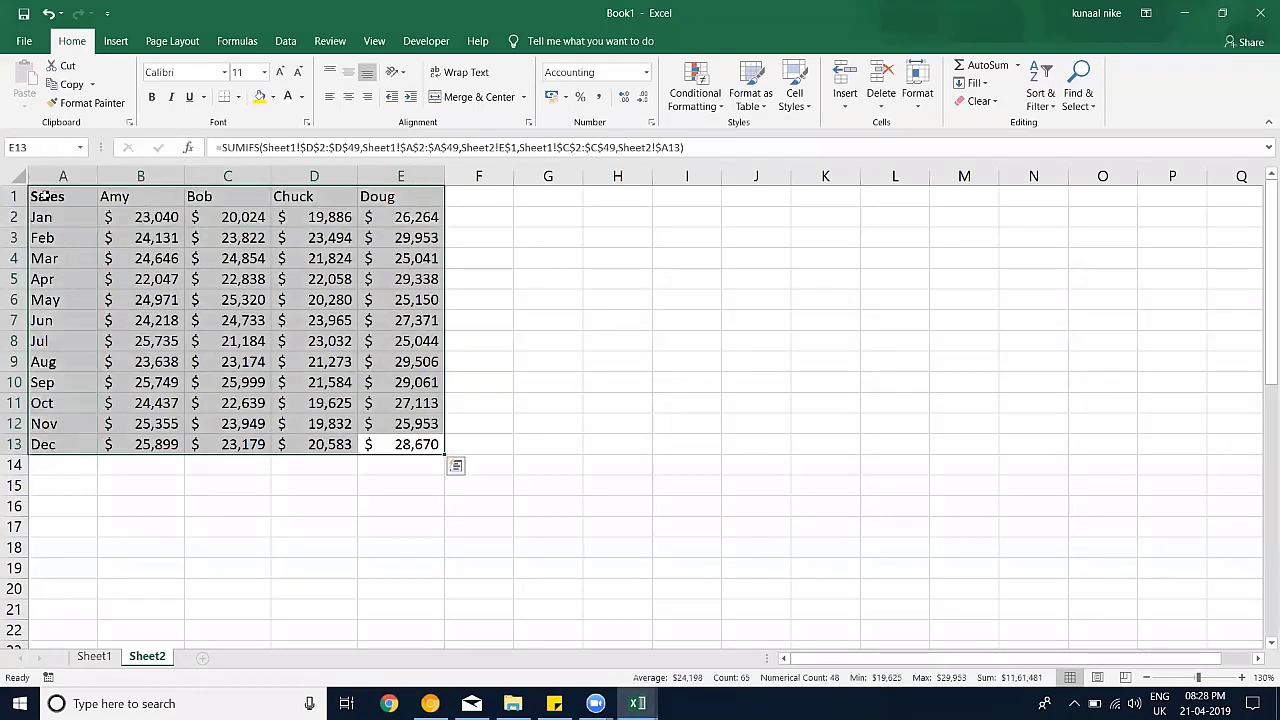
Paste a copy of the A1:E13 monthly sales table at G1 on Sheet2.
key("ctrl+c")
left_click(554, 194)
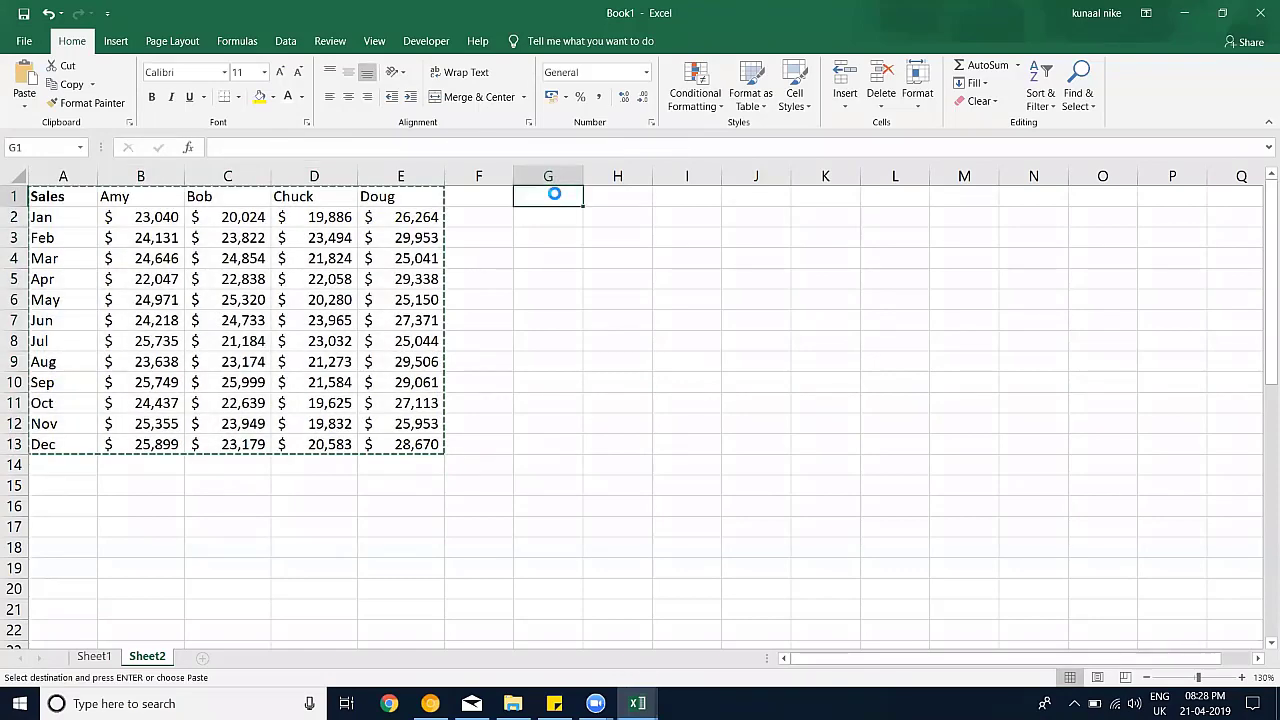
key("ctrl+v")
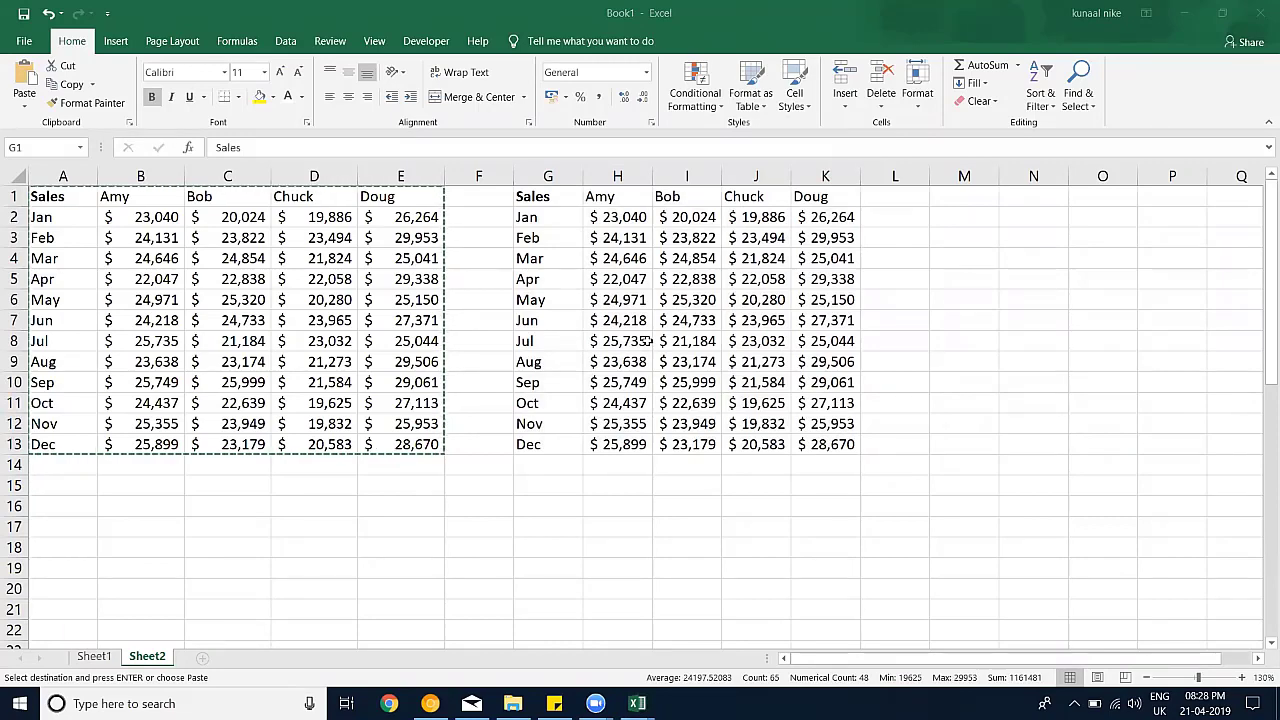
key("Escape")
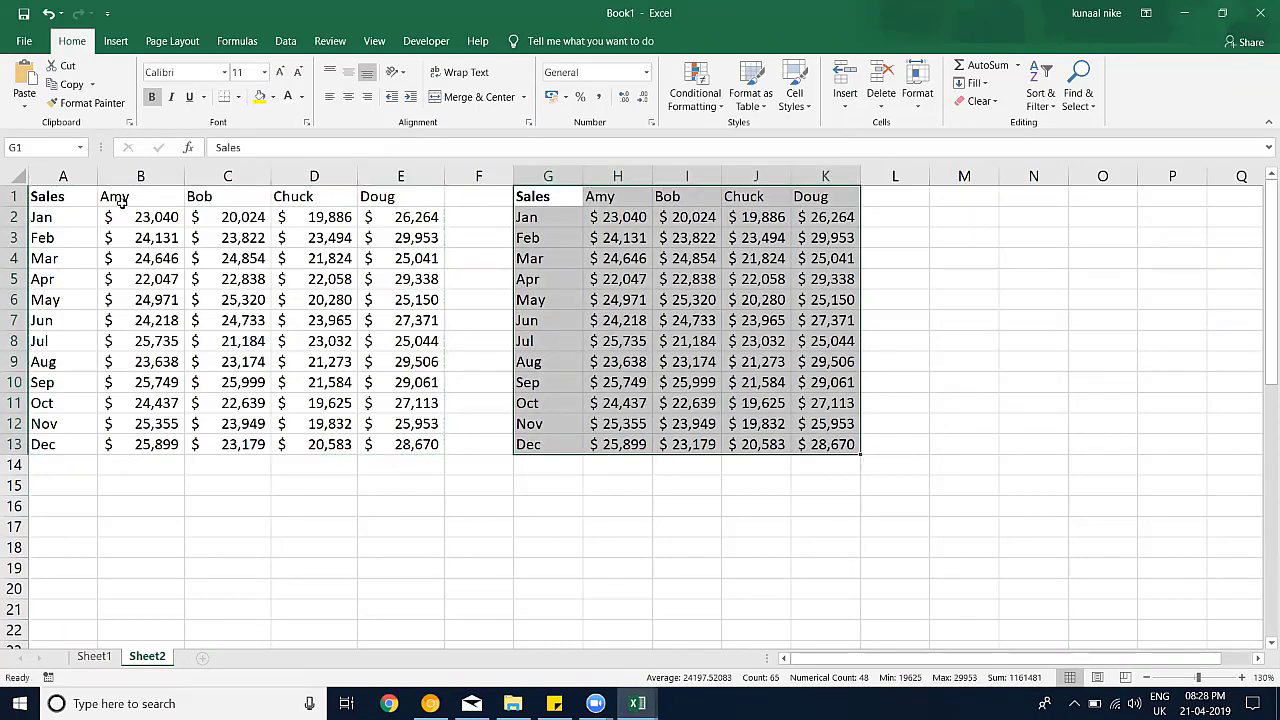
left_click(125, 201)
left_click(127, 219)
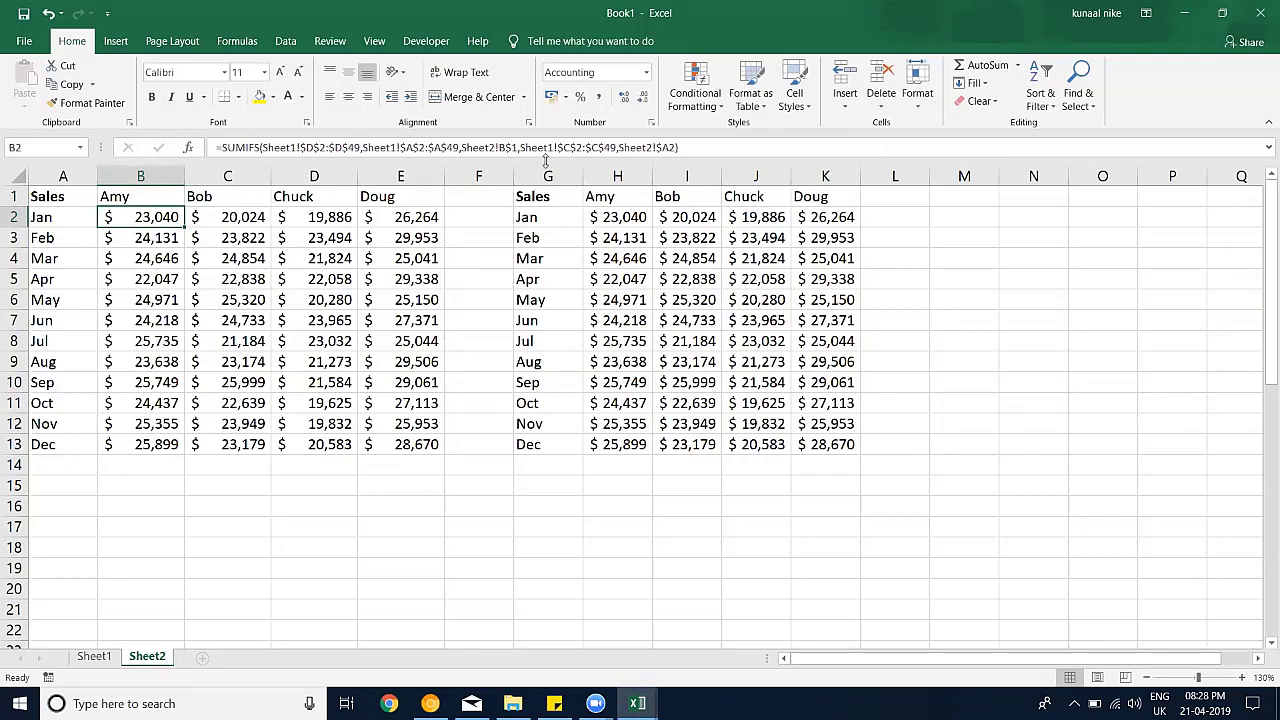
In B2's SUMIFS, replace the Sheet2!$B$1 rep criterion with the text "AMY".
left_click_drag(518, 148, 458, 148)
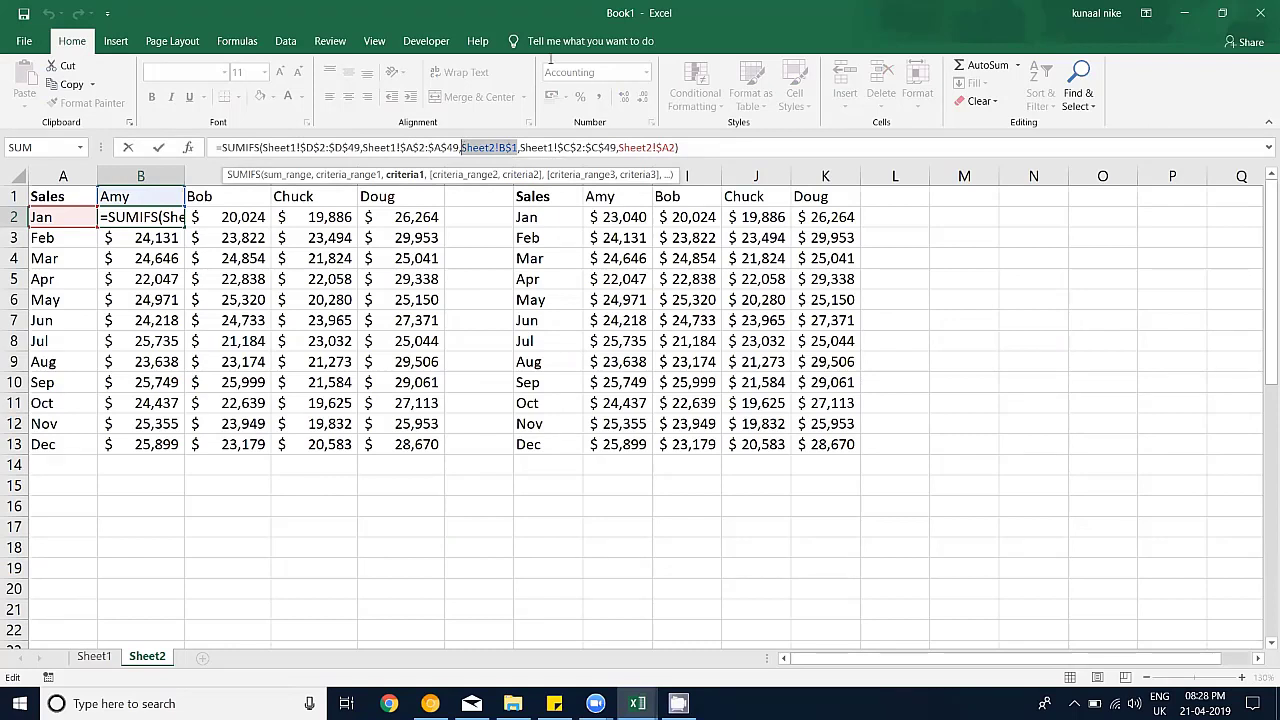
right_click(495, 150)
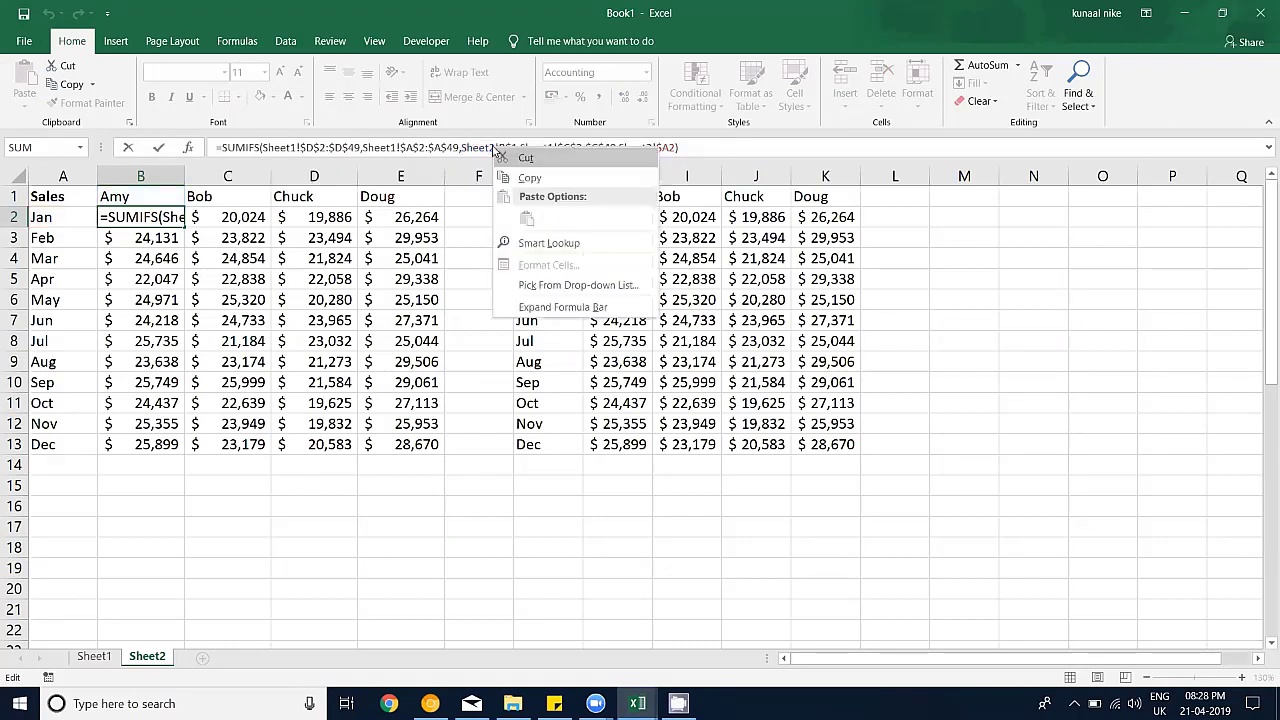
key("Escape")
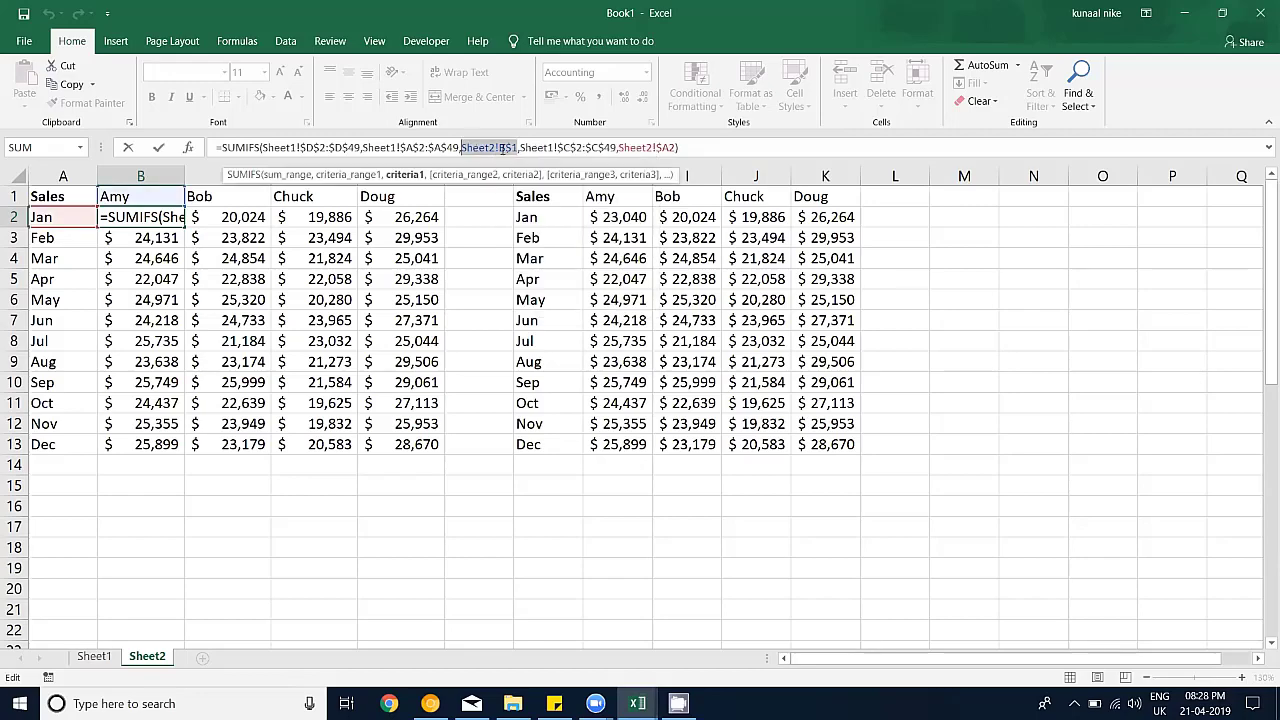
key("F9")
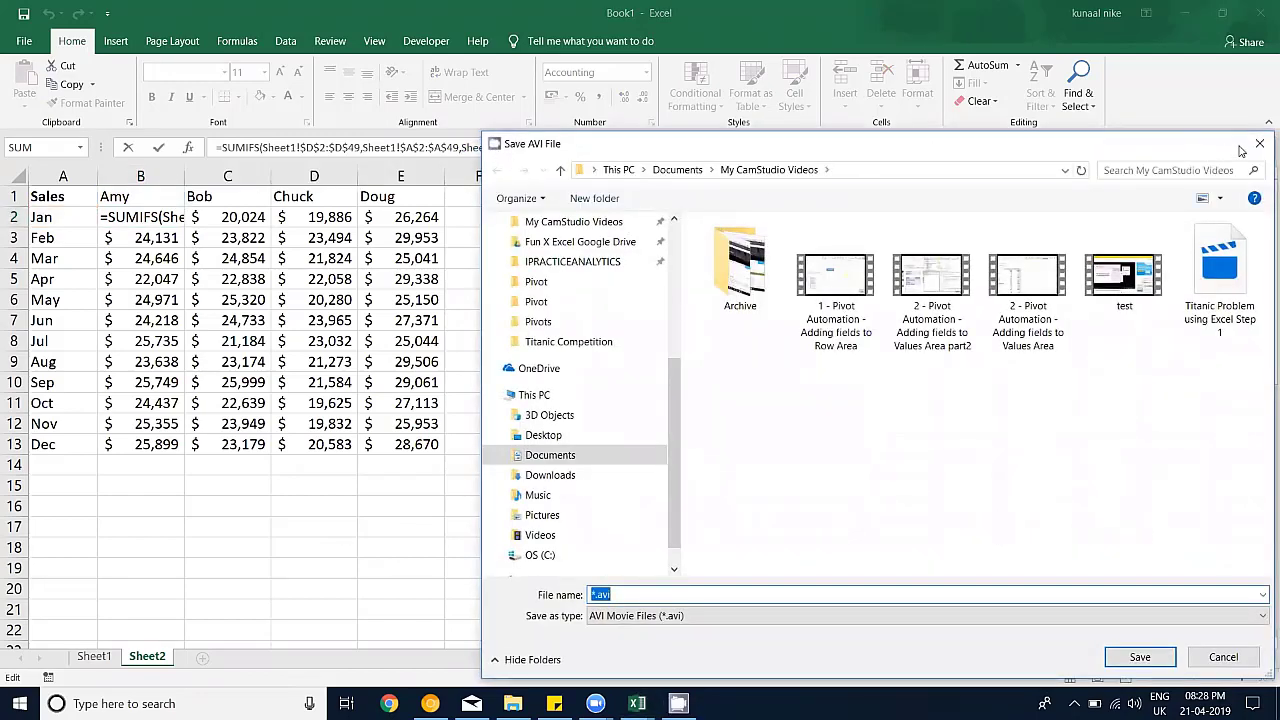
left_click(1257, 143)
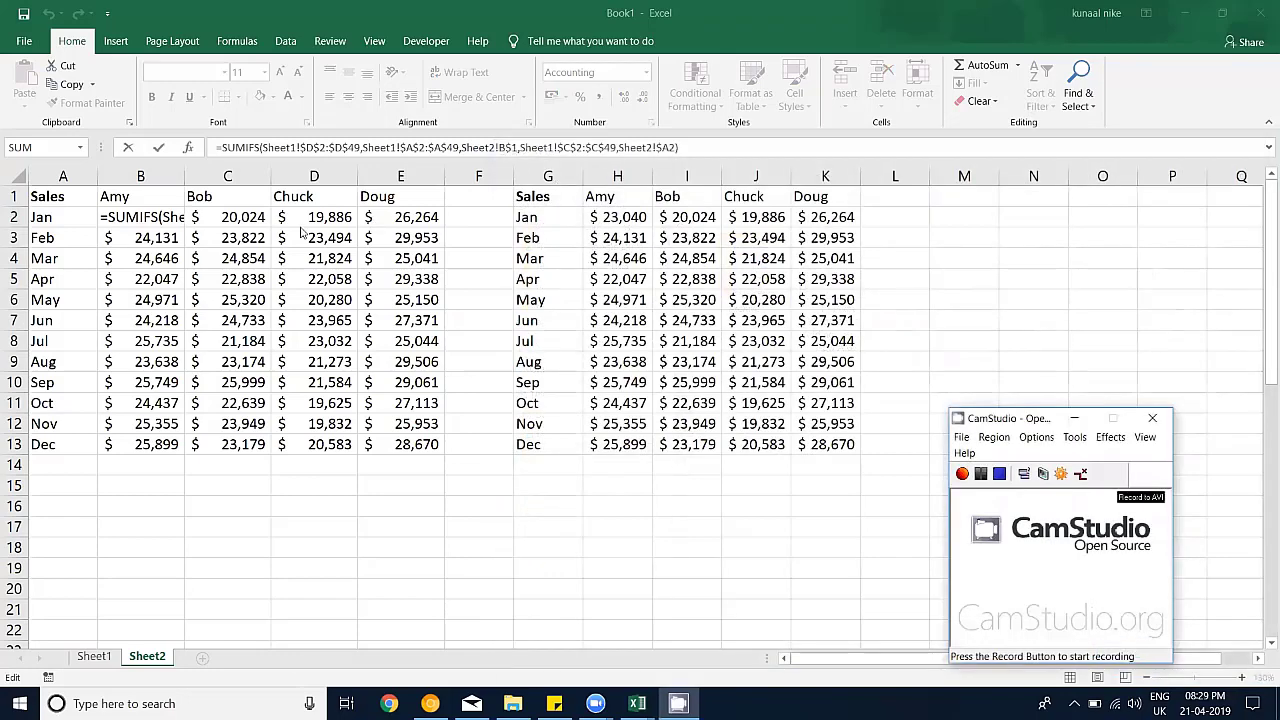
double_click(513, 148)
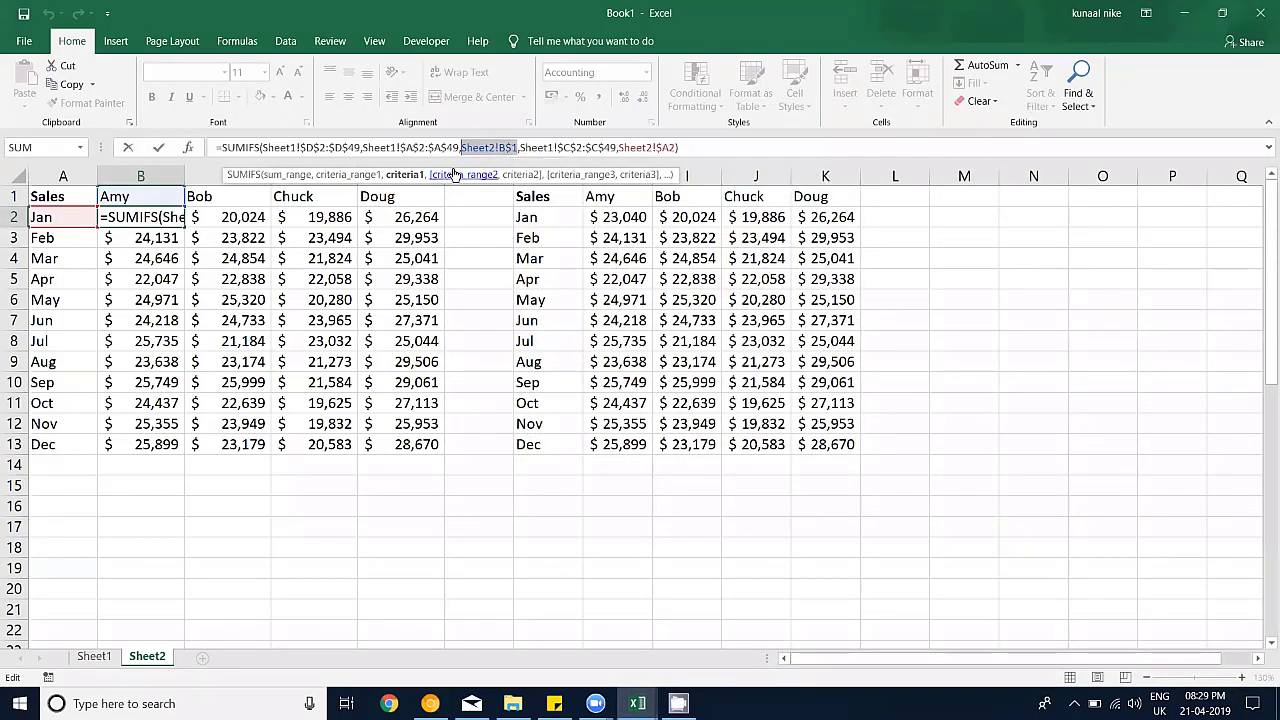
type("=@")
type("AMY")
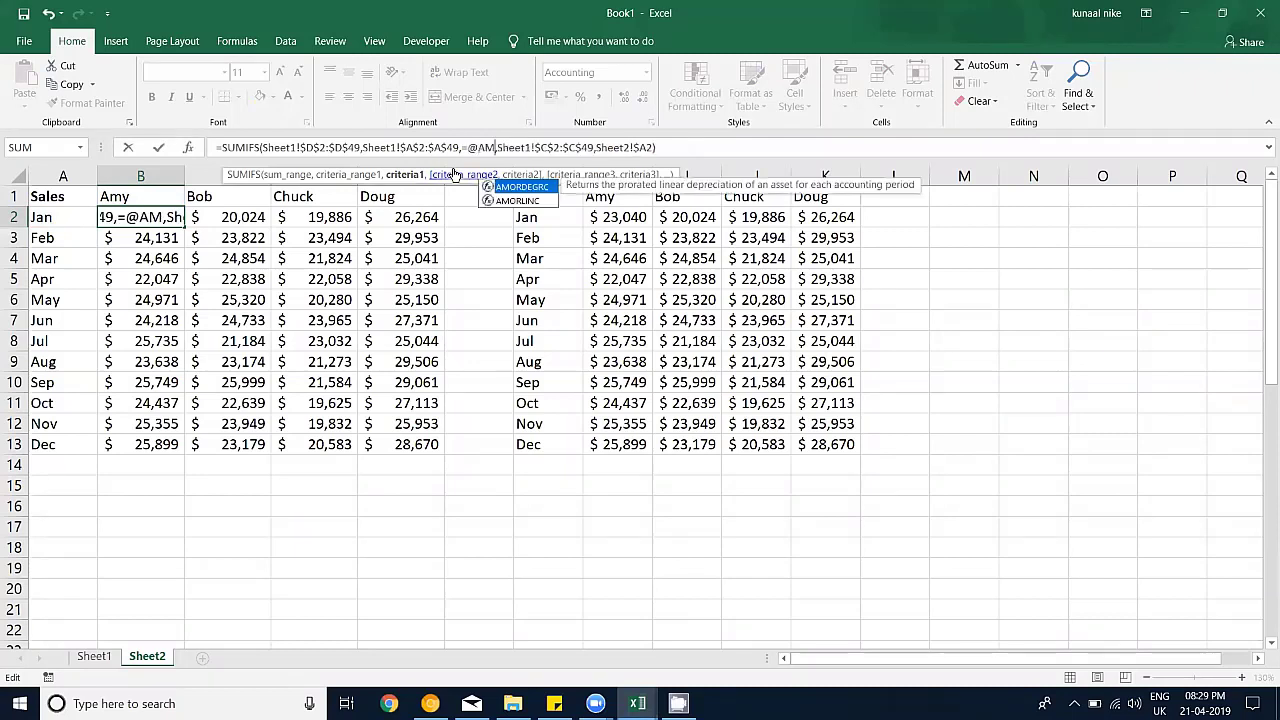
key("BackSpace")
key("BackSpace")
key("BackSpace")
key("BackSpace")
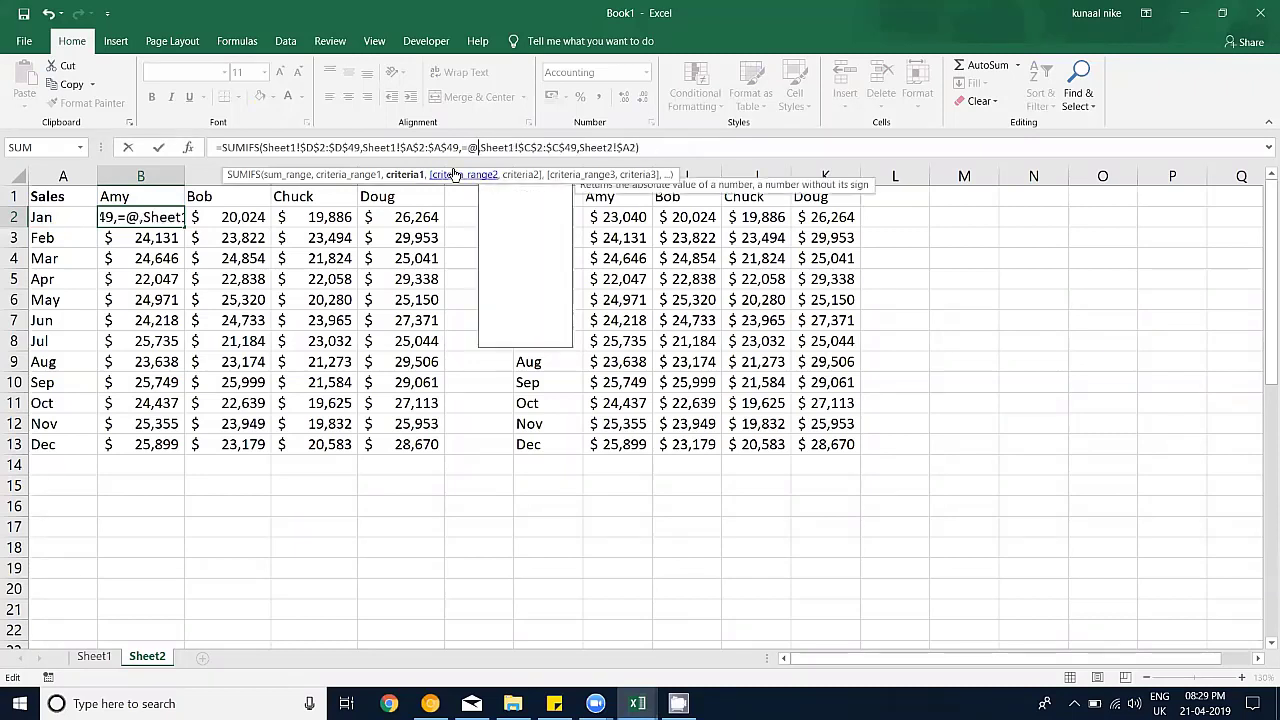
key("alt+shift")
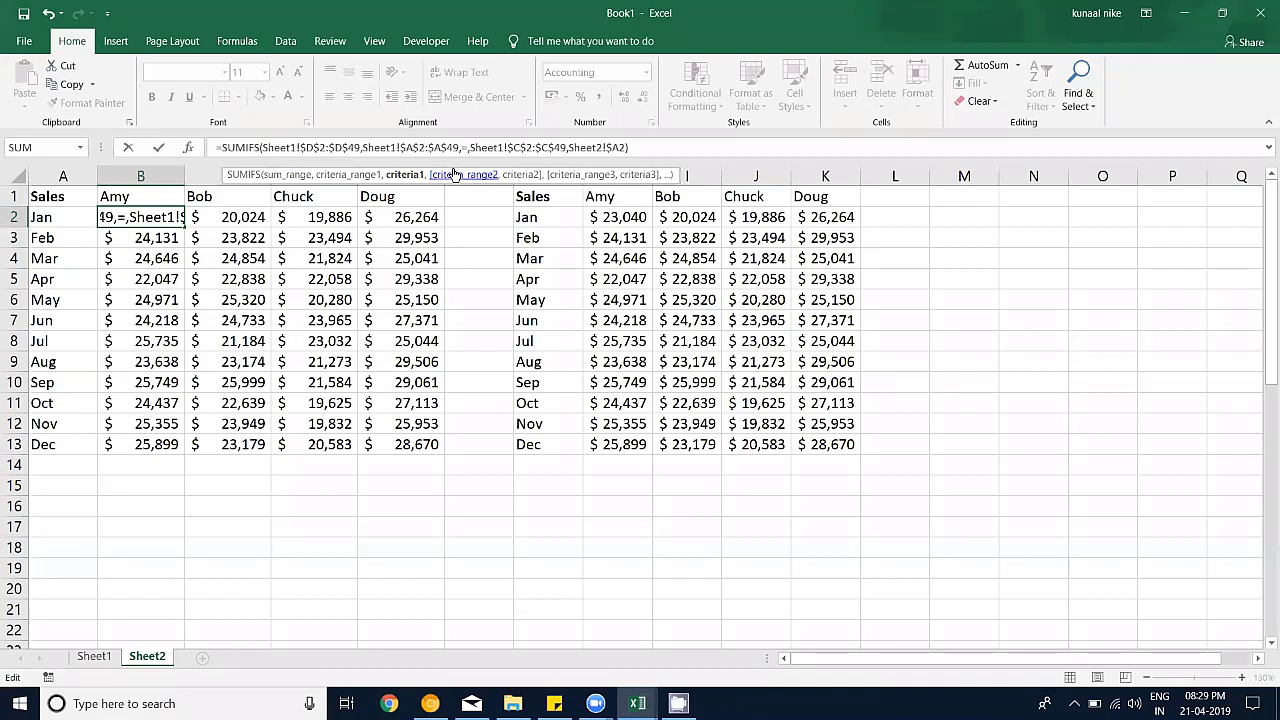
key("BackSpace")
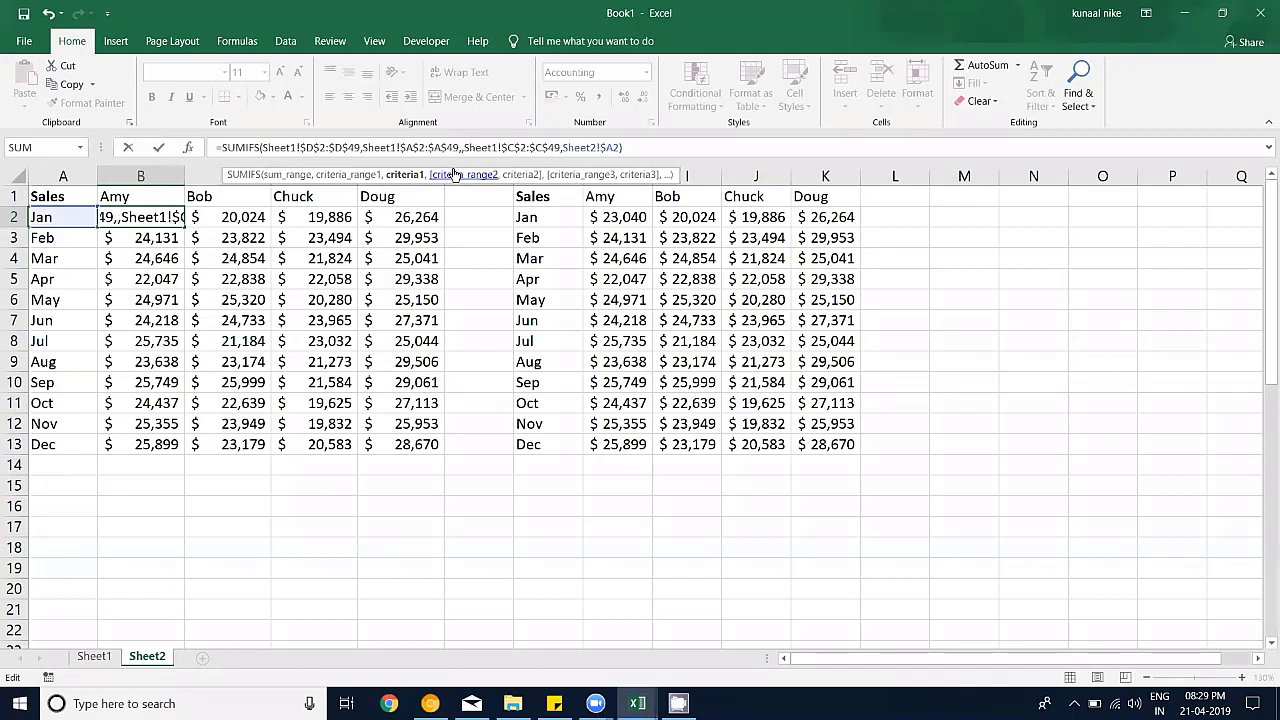
type("\"AM")
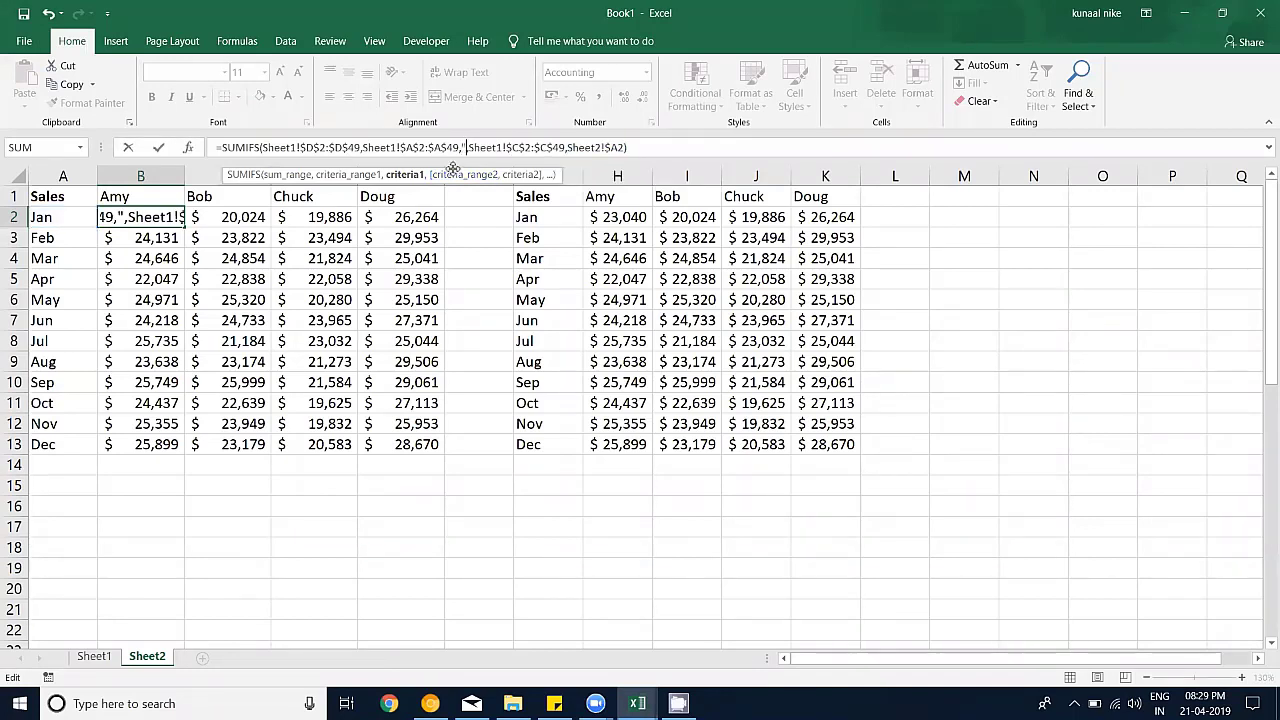
type("Y\"")
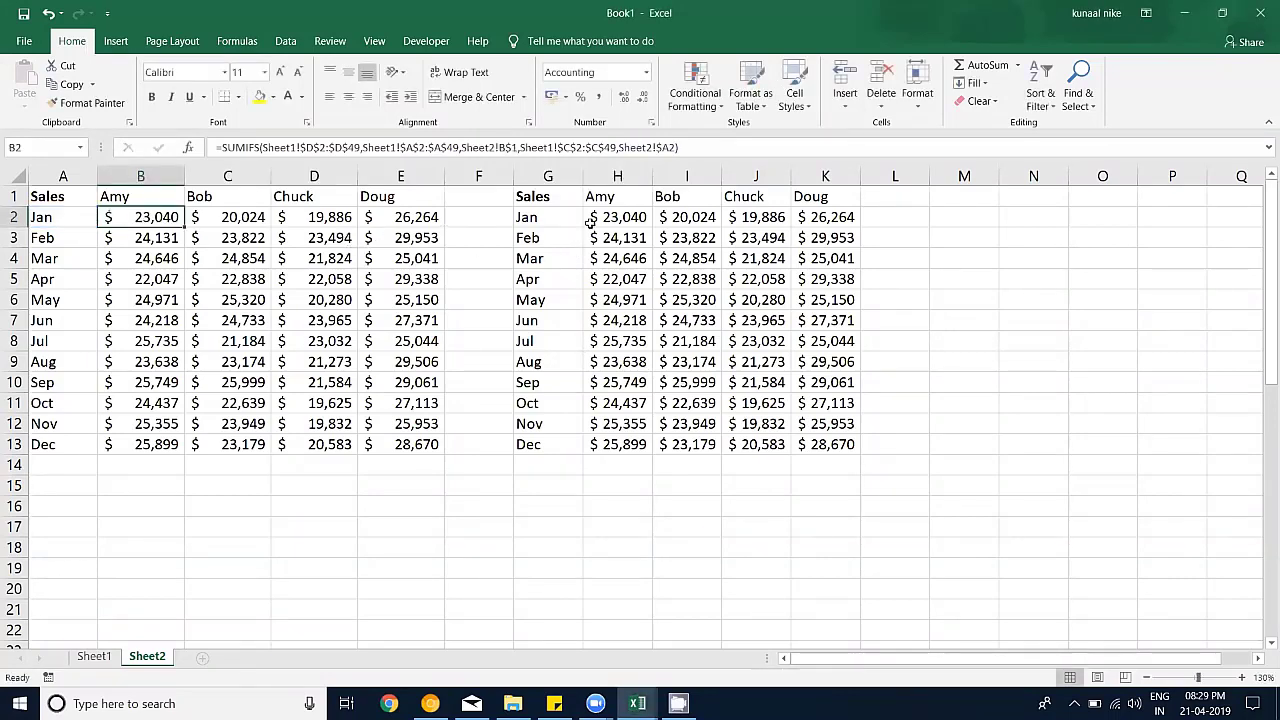
Retitle the copied table's G1 heading as AUP.
left_click(548, 198)
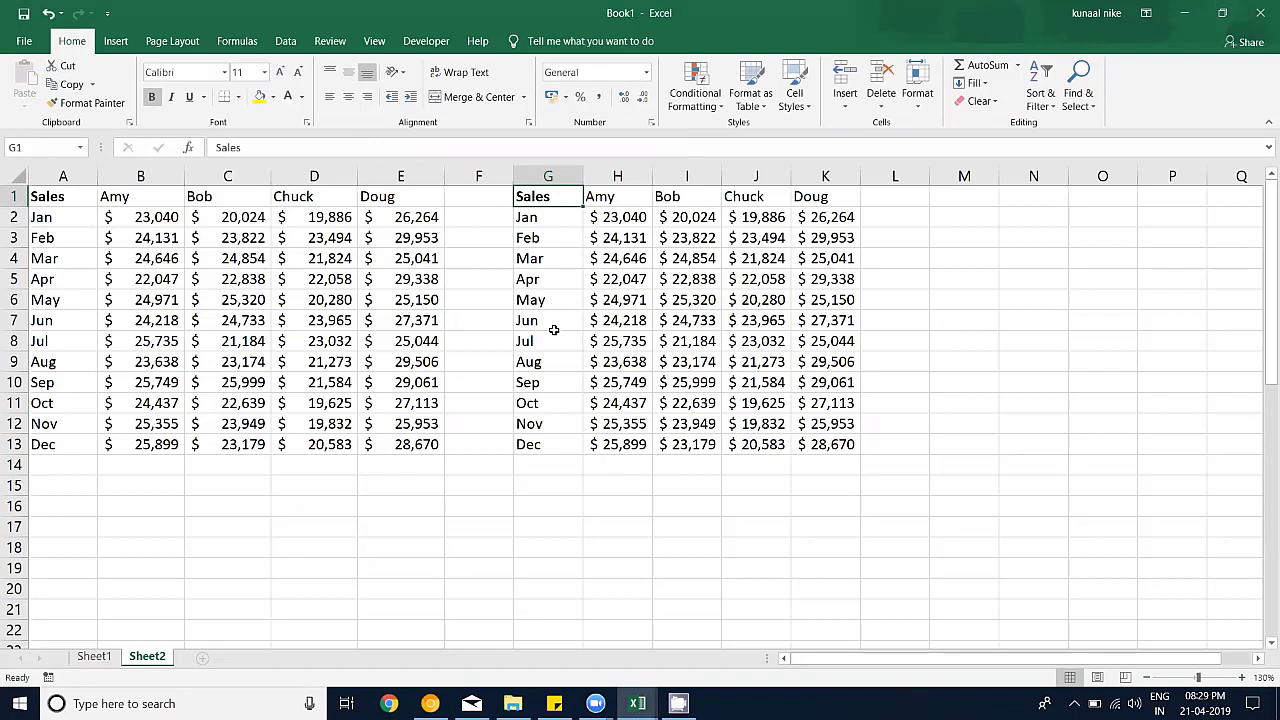
type("AUP")
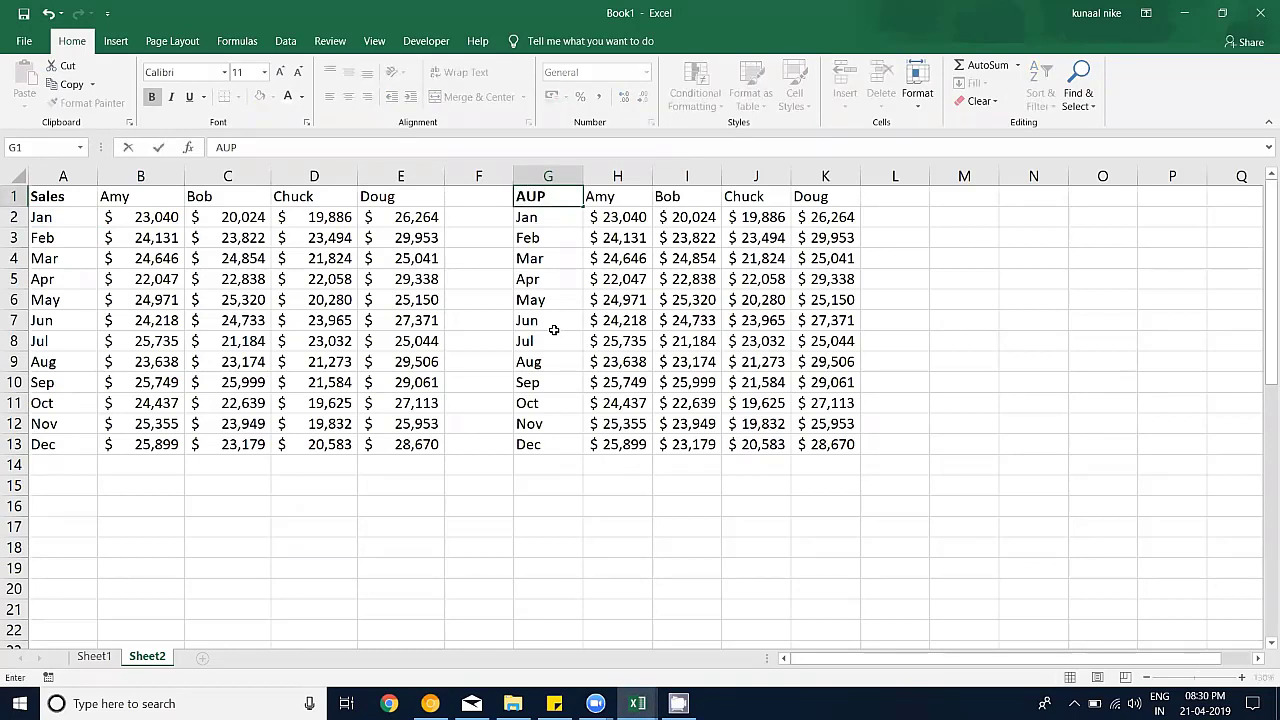
key("Return")
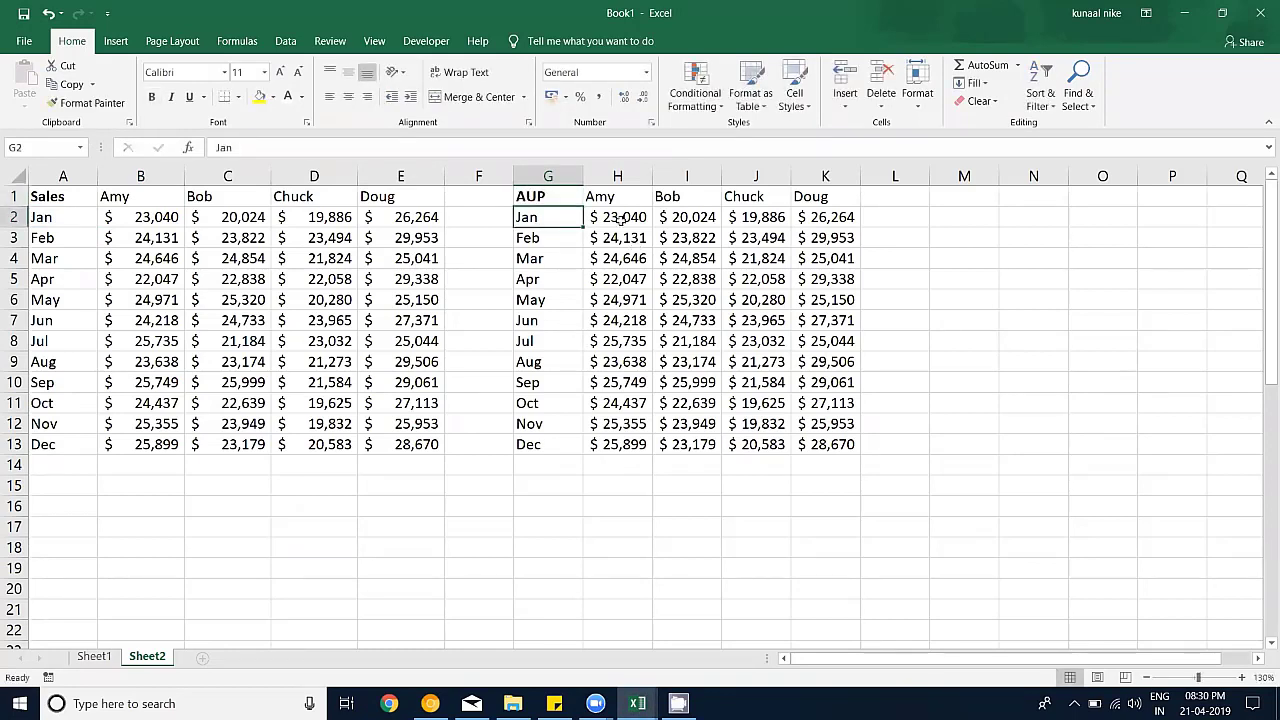
Clear I2:K13 and H3:H13, keeping only H2's $23,040 for Amy in Jan.
left_click_drag(610, 217, 816, 440)
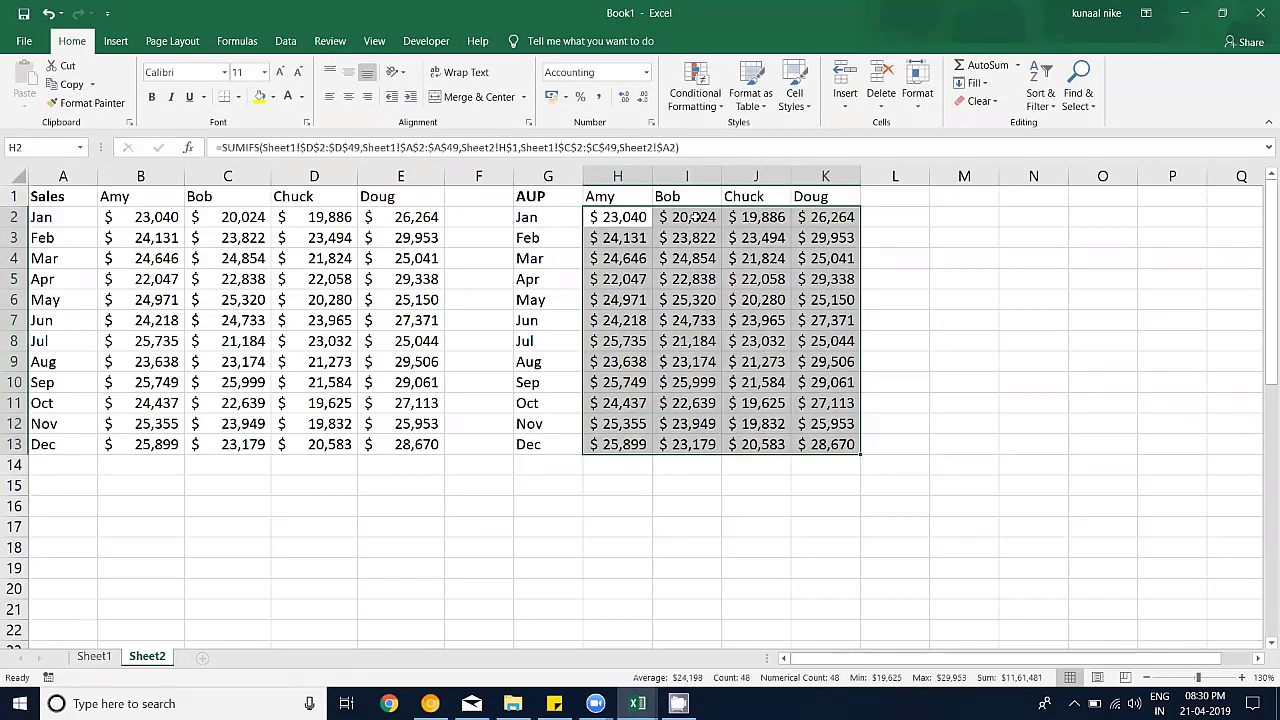
left_click_drag(690, 218, 838, 456)
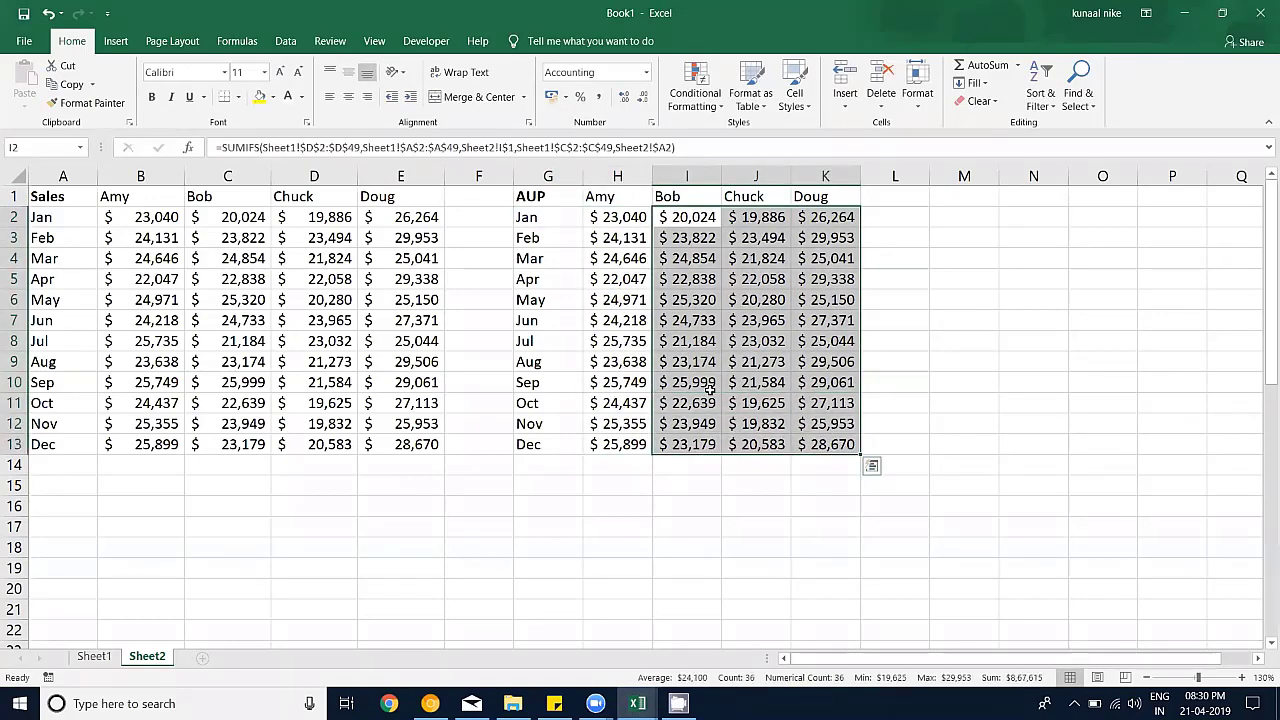
key("Delete")
key("Left")
key("Down")
left_click(643, 434, "shift")
key("Delete")
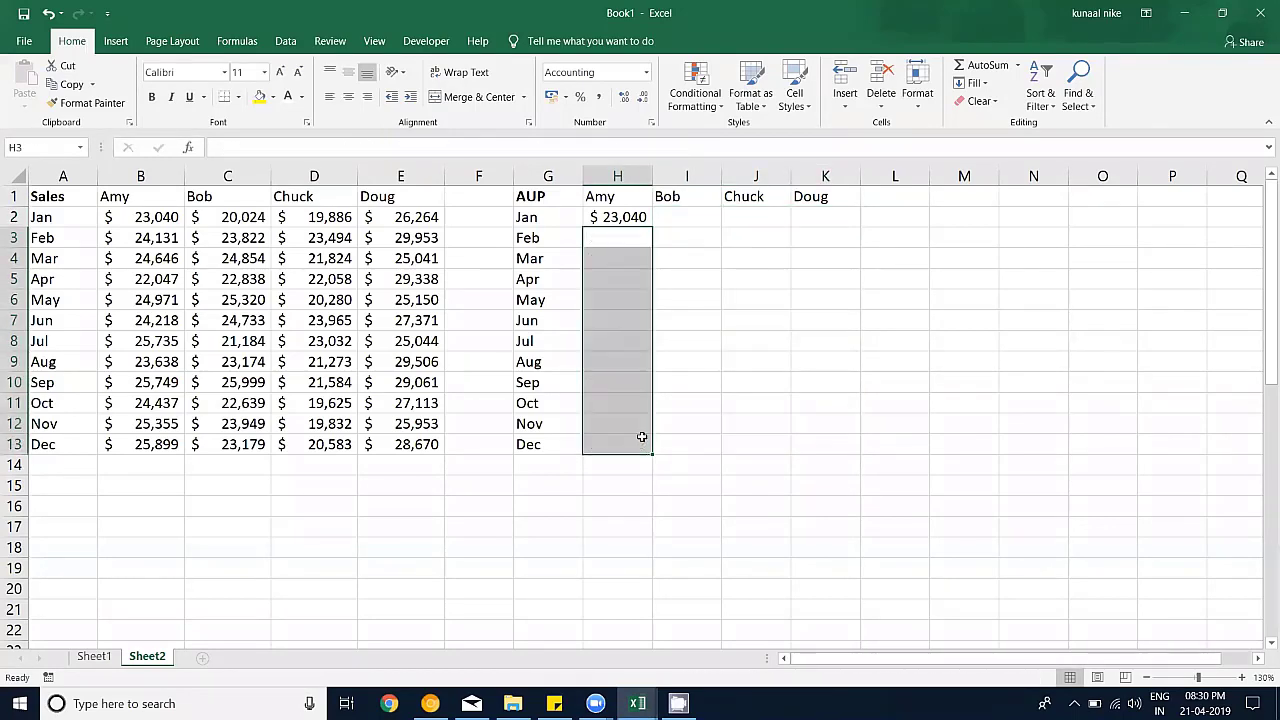
left_click(606, 380)
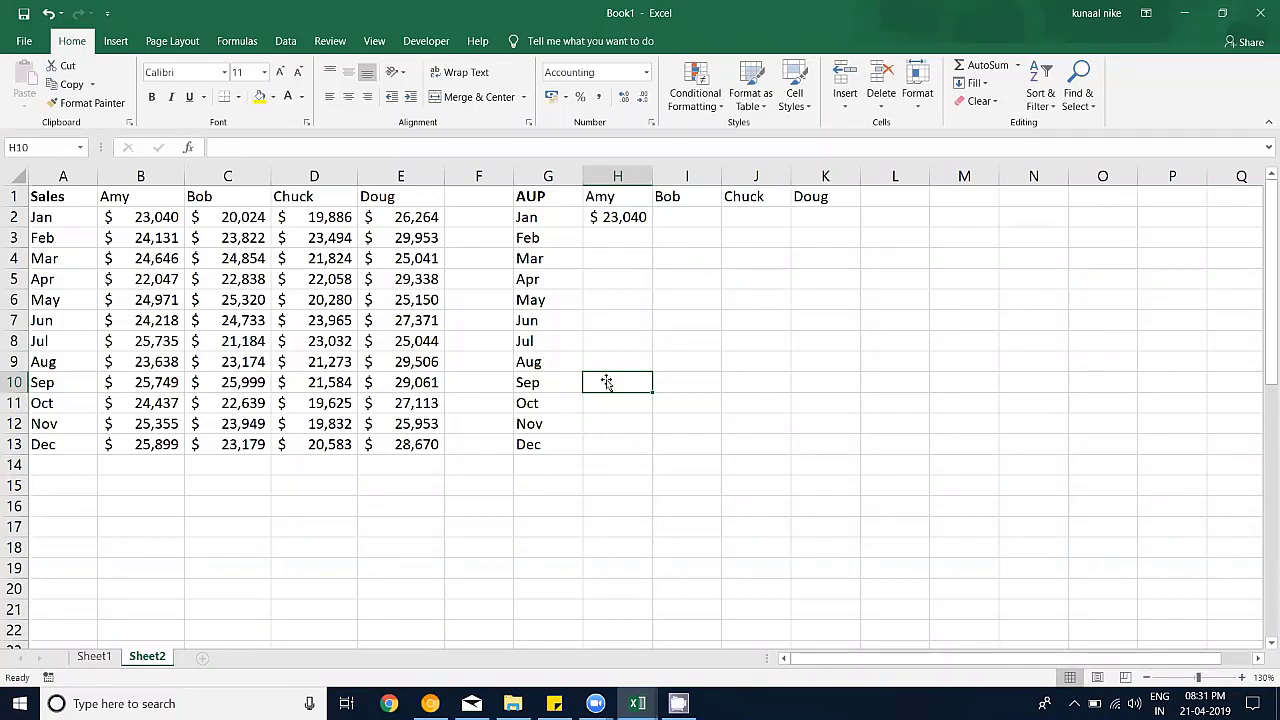
left_click(615, 215)
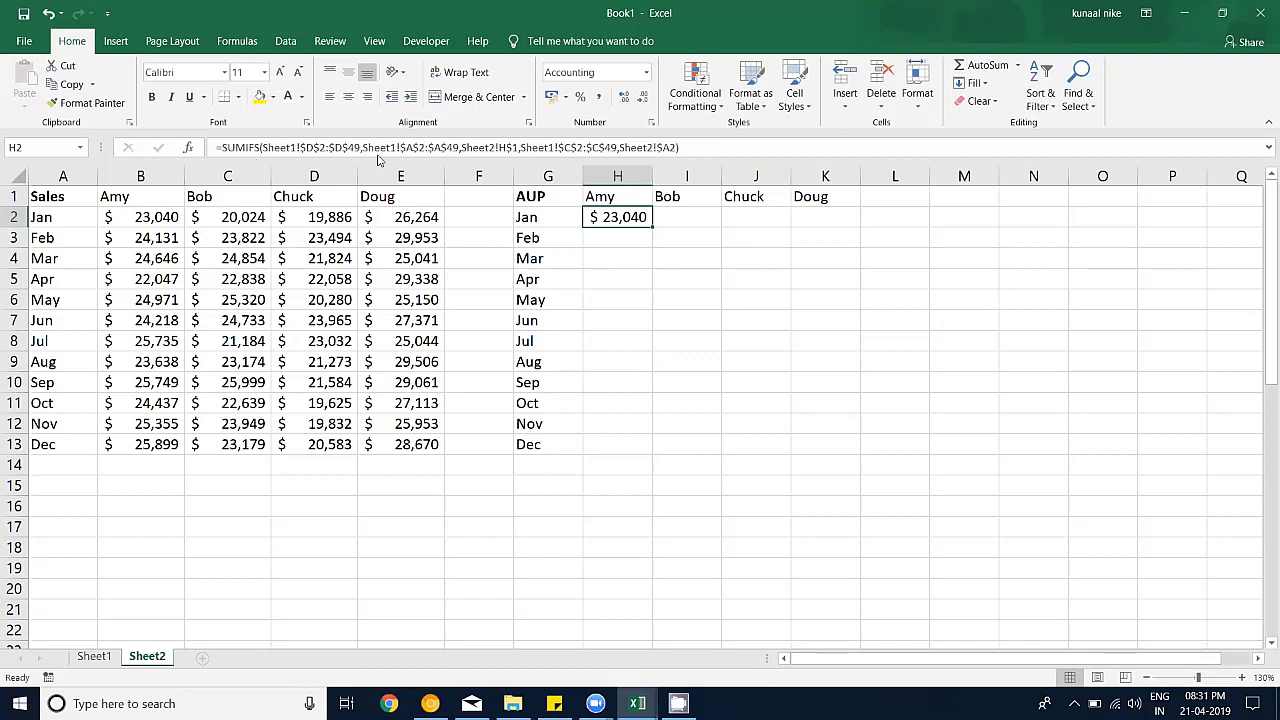
left_click(157, 216)
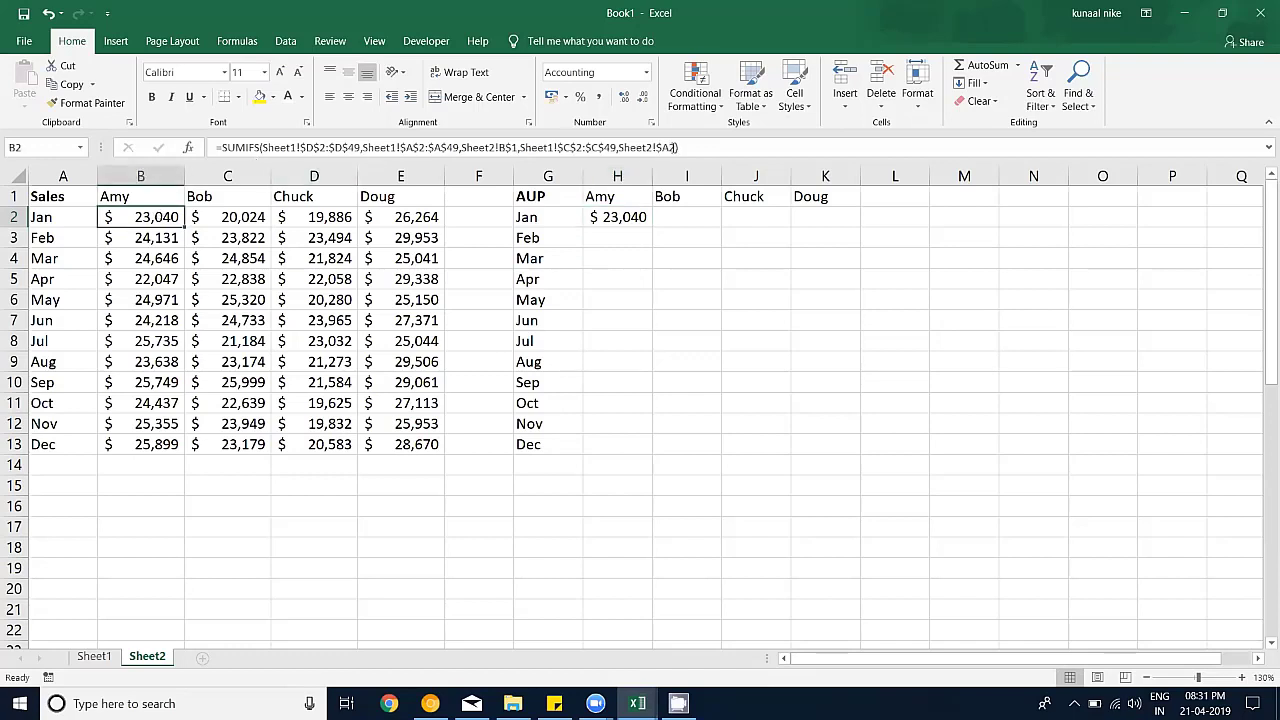
left_click(275, 150)
triple_click(205, 148)
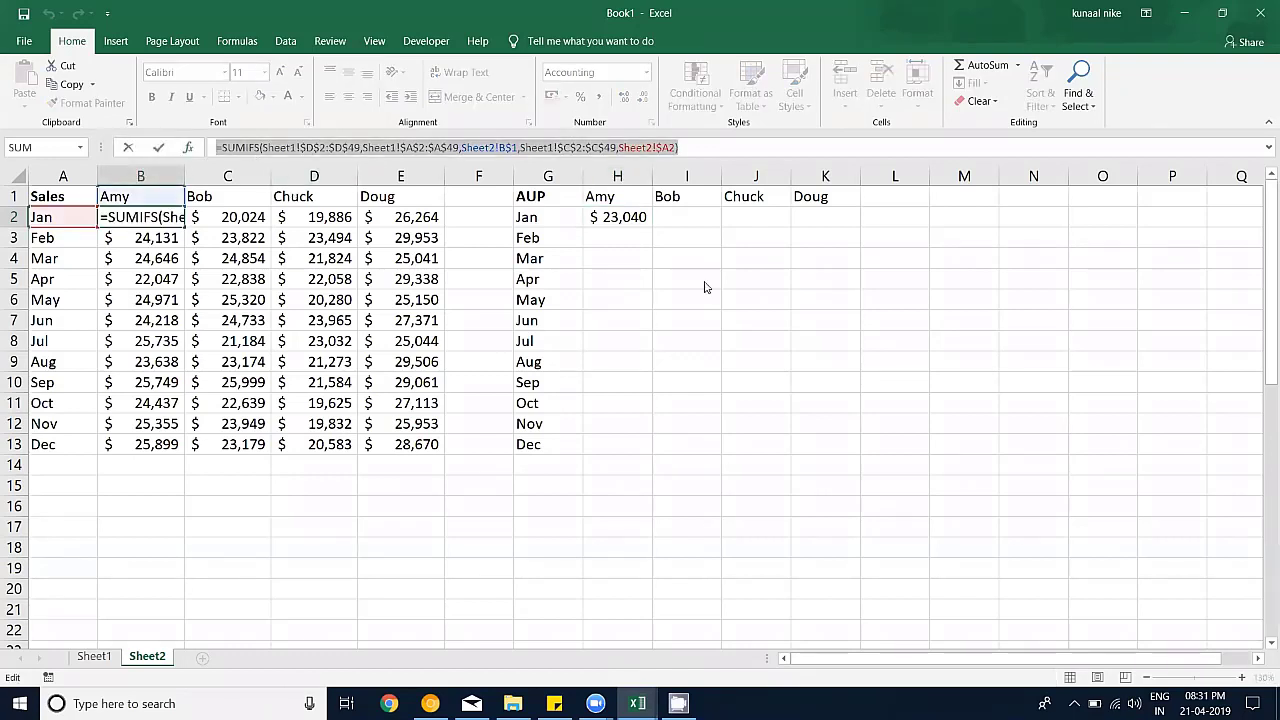
key("Escape")
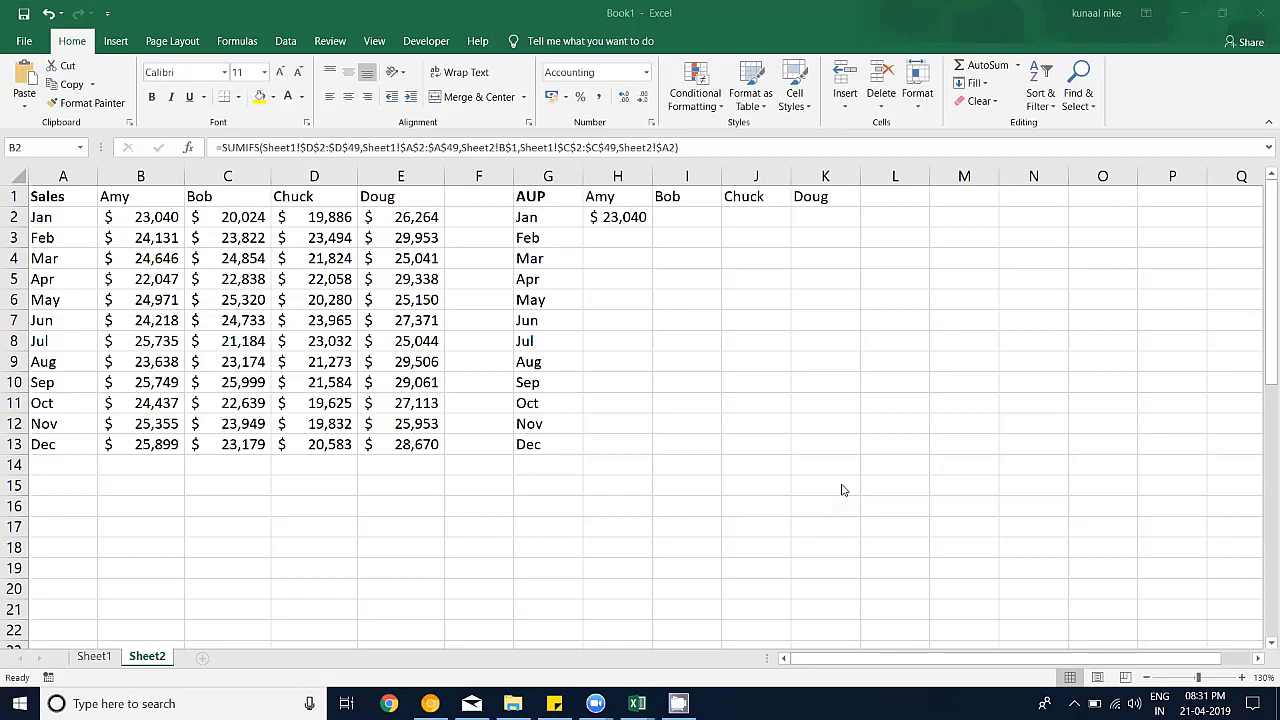
On Sheet1, select columns A through E, SalesRep to Units Sold, from the header row.
left_click(94, 656)
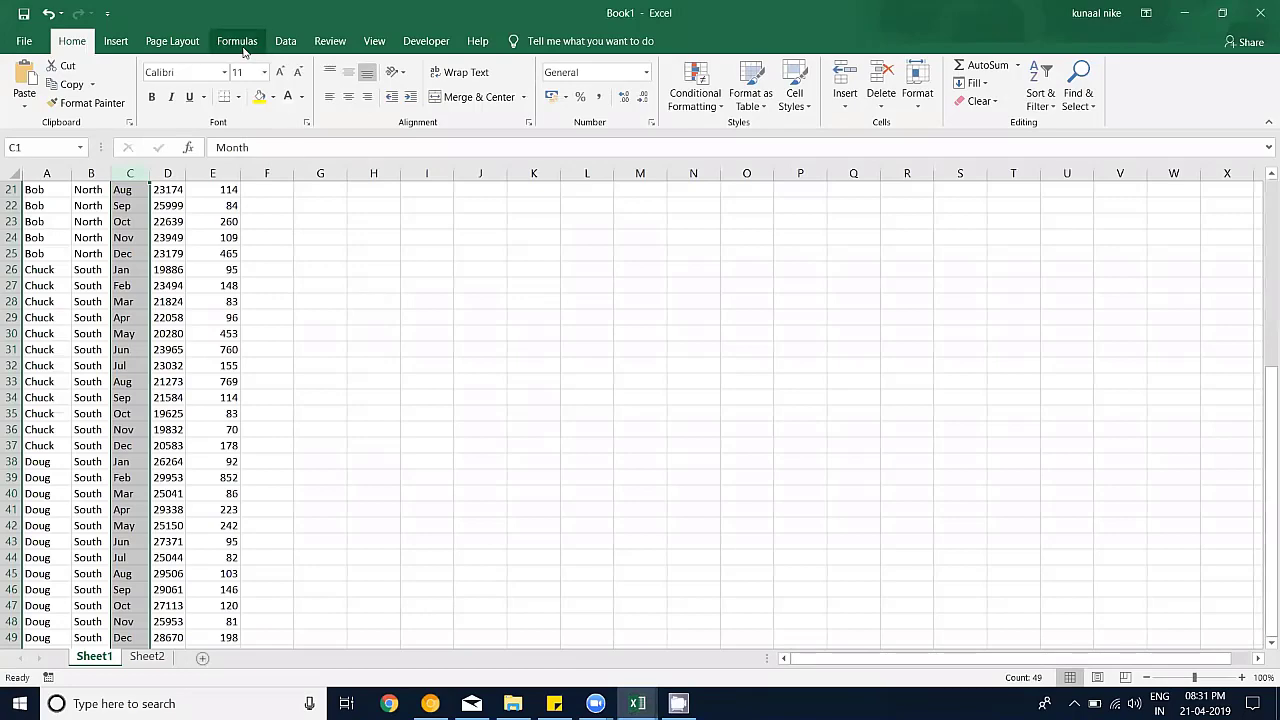
left_click(240, 43)
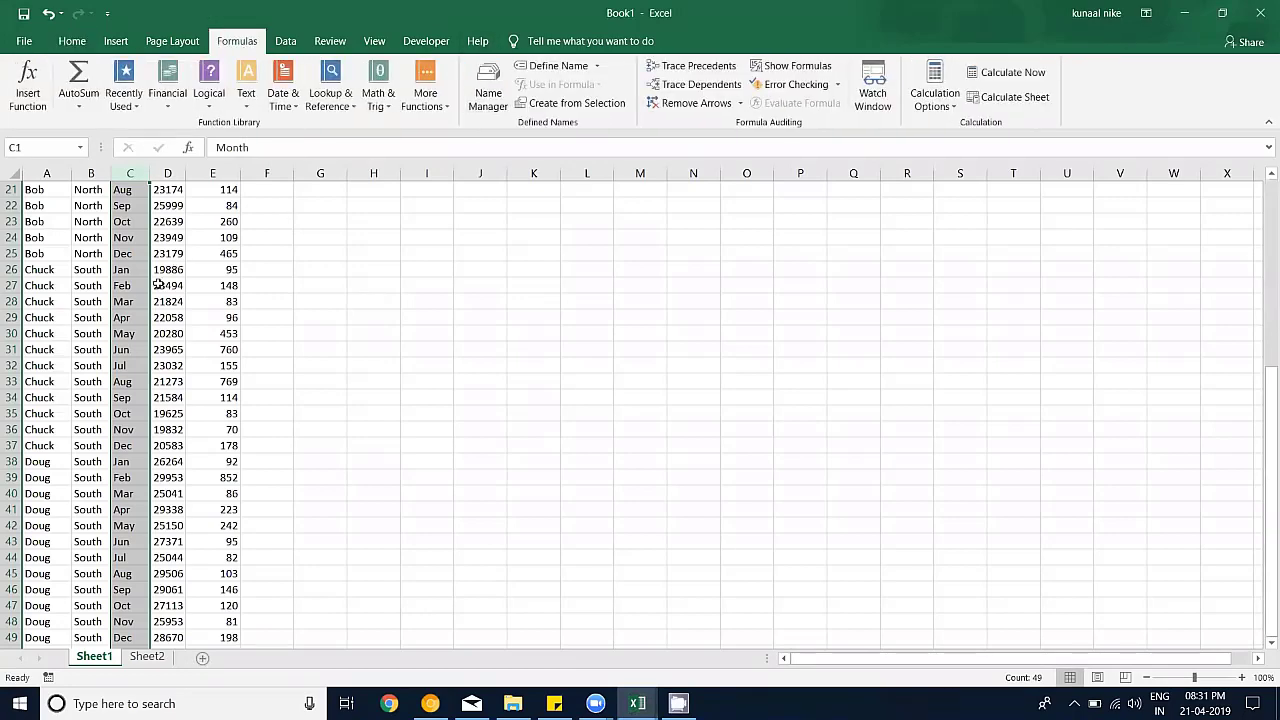
scroll(158, 285, "up", 7)
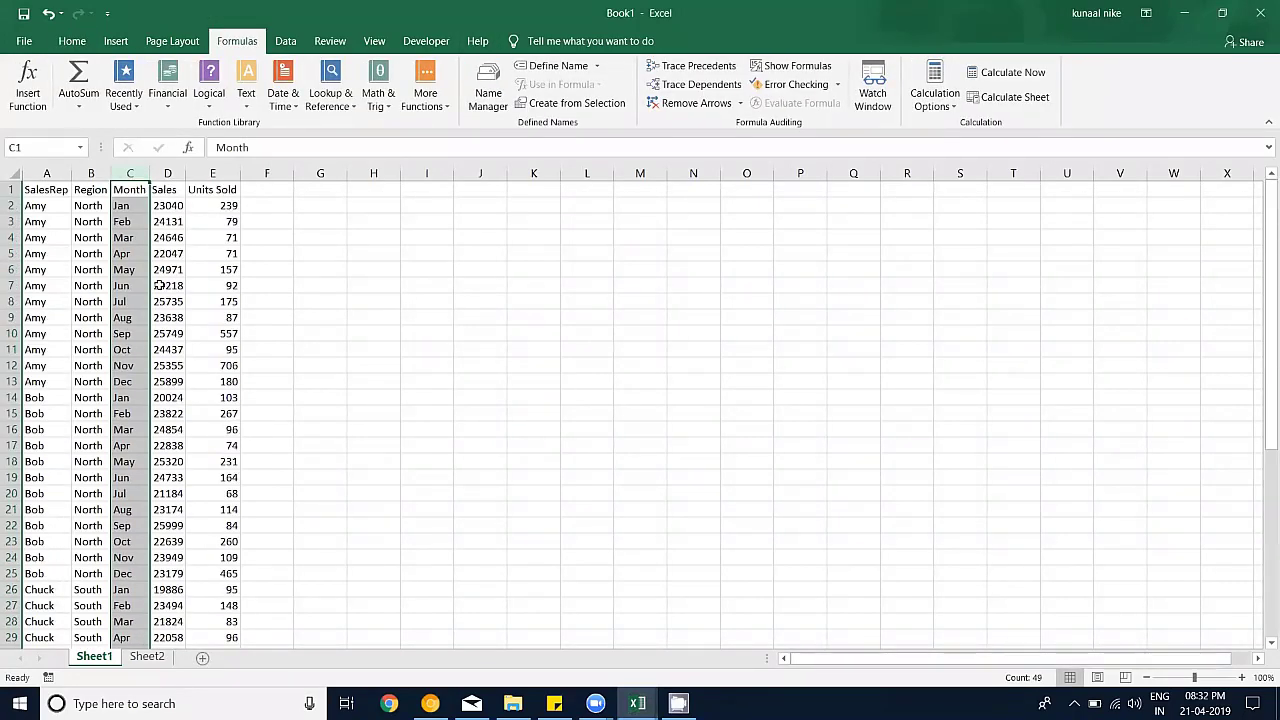
key("Left")
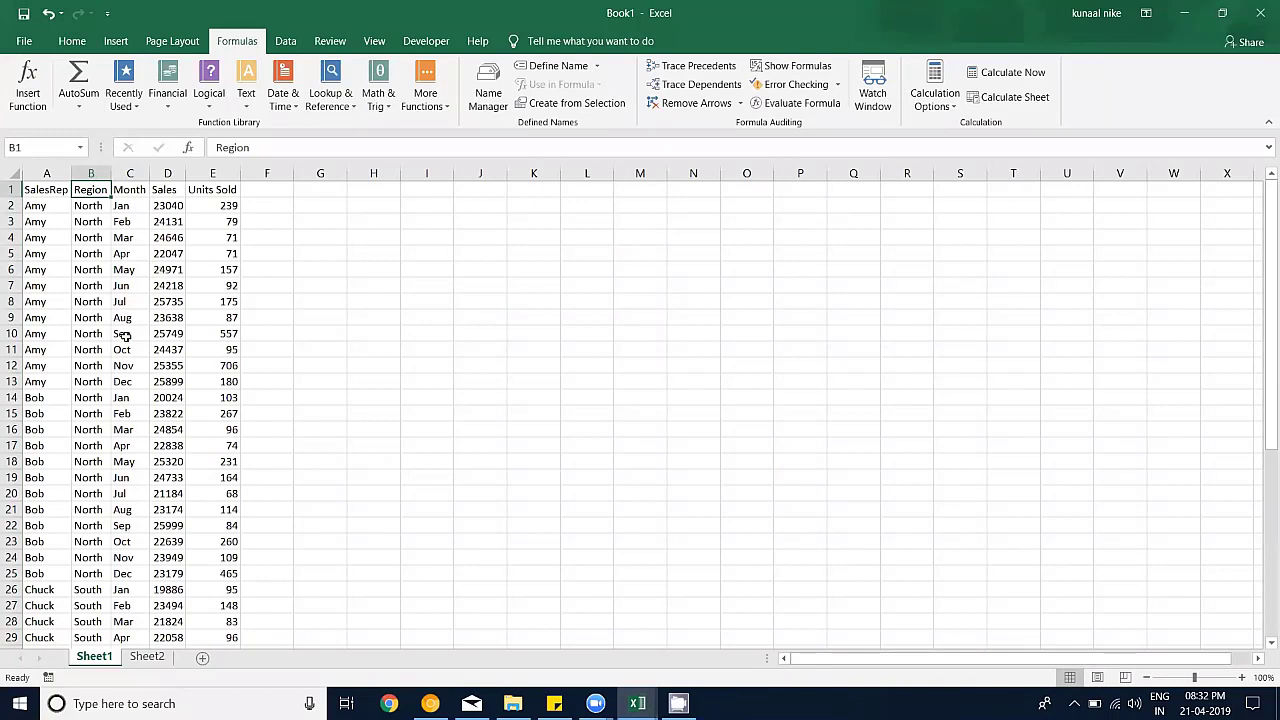
left_click(224, 177)
key("ctrl+shift+Left")
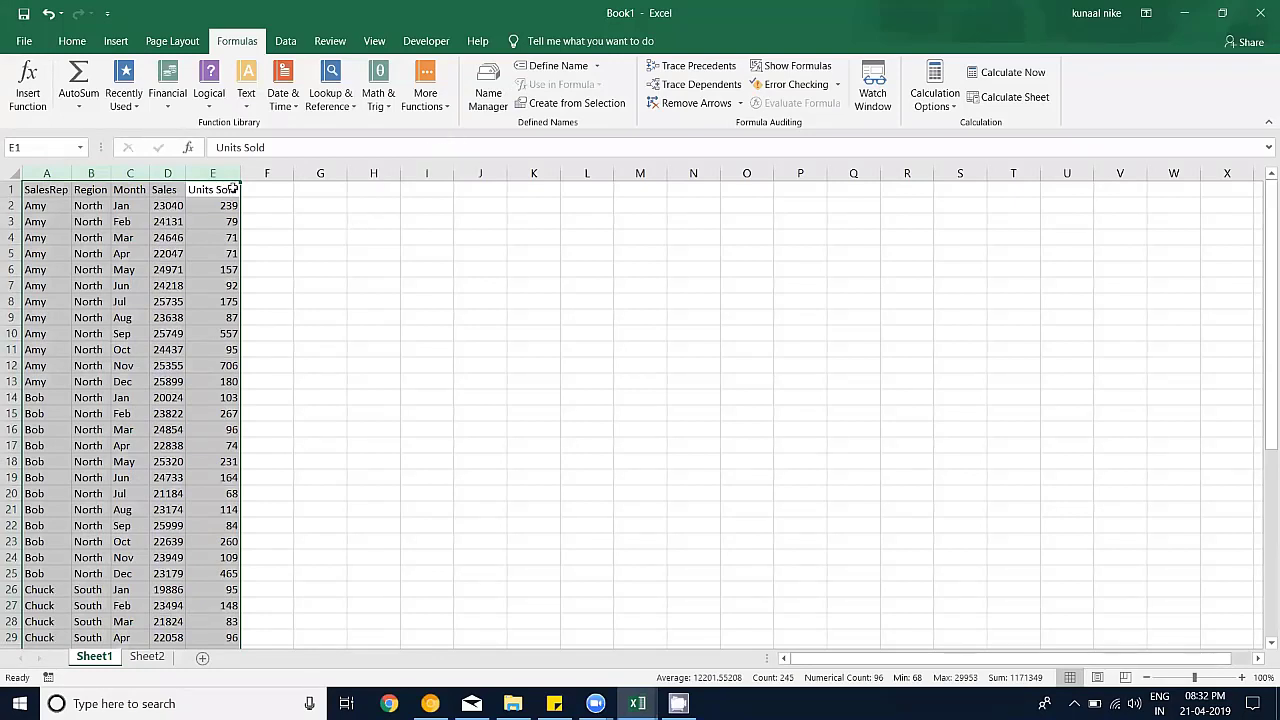
Create named ranges for columns A–E from their header row only.
left_click(497, 96)
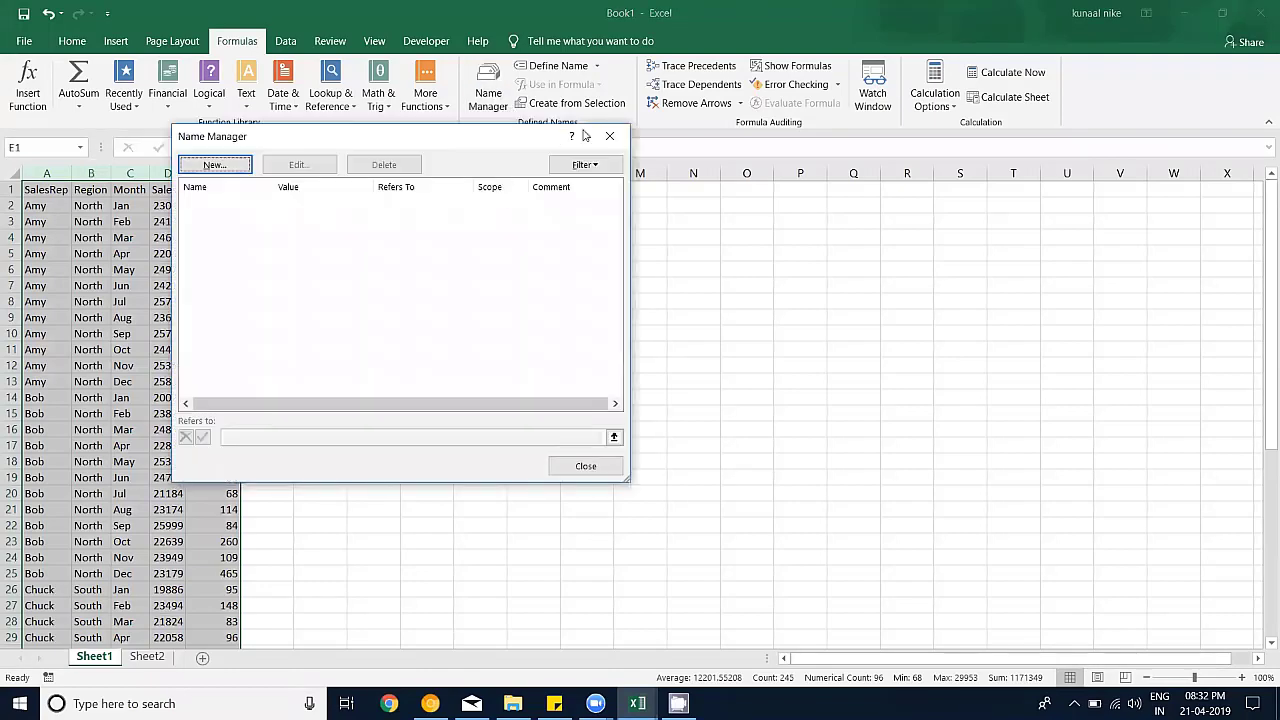
left_click(596, 134)
left_click(562, 106)
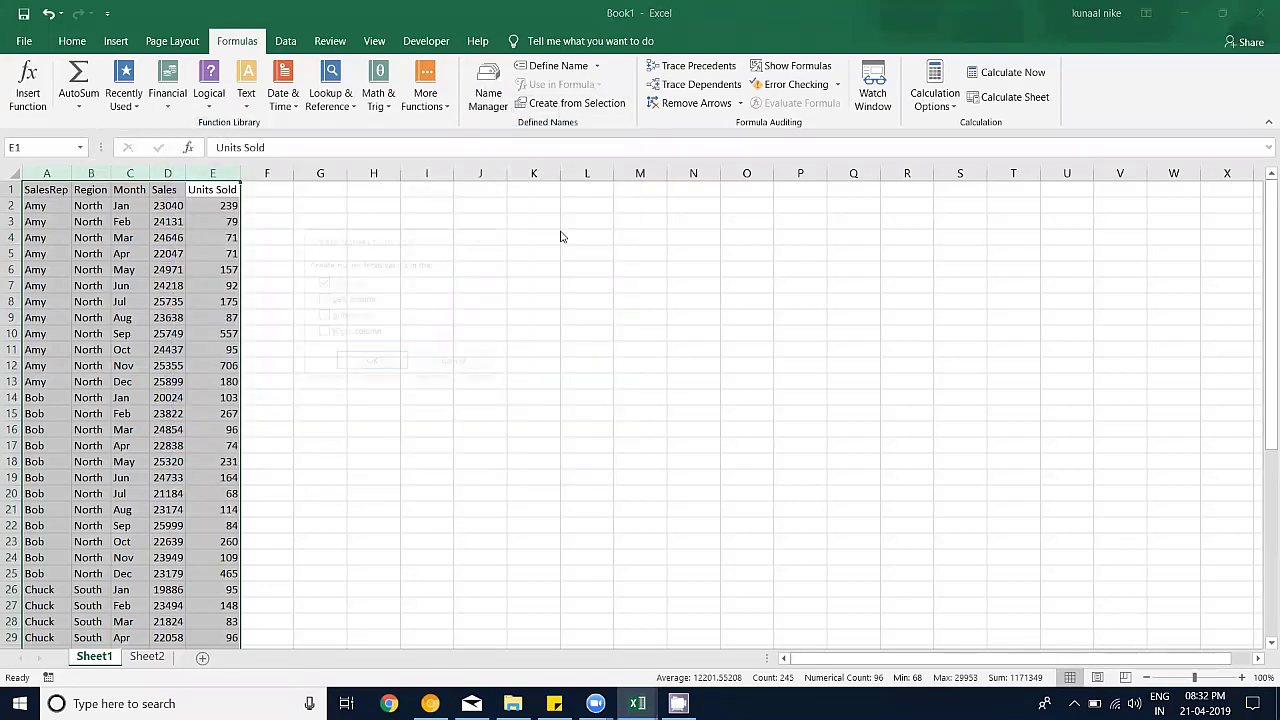
left_click_drag(380, 250, 426, 268)
left_click(379, 318)
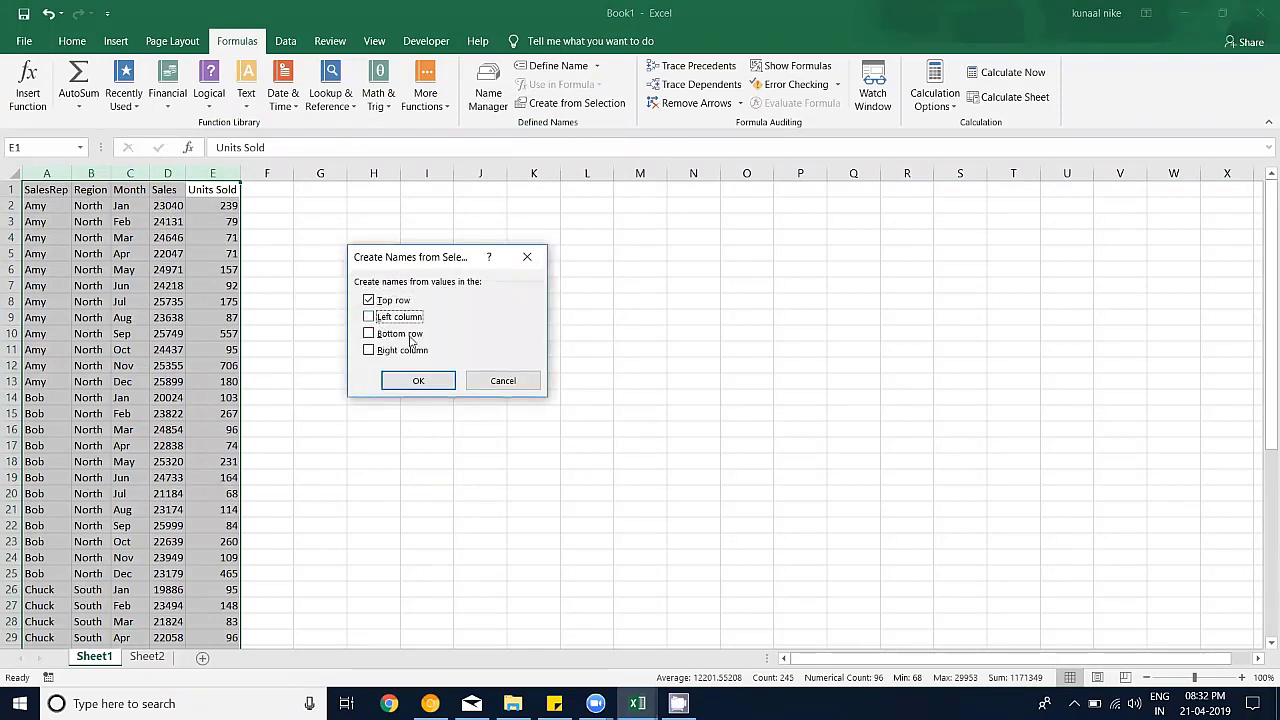
left_click(403, 385)
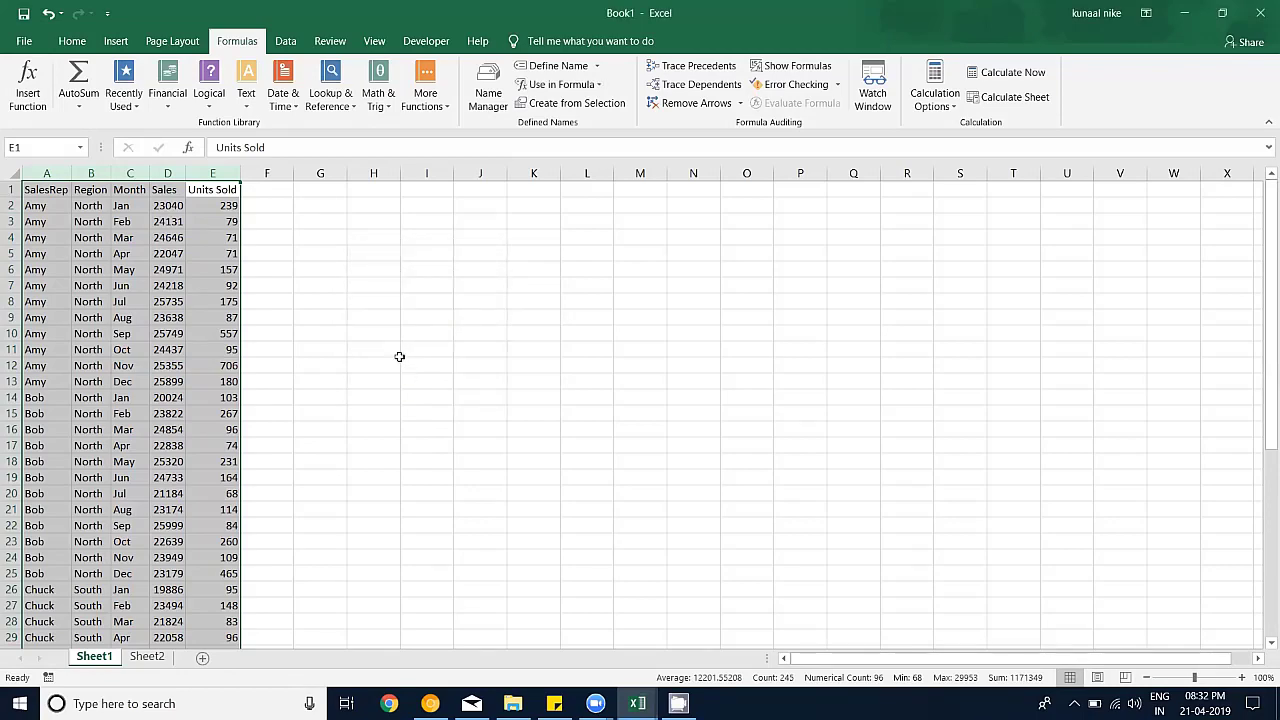
left_click(488, 90)
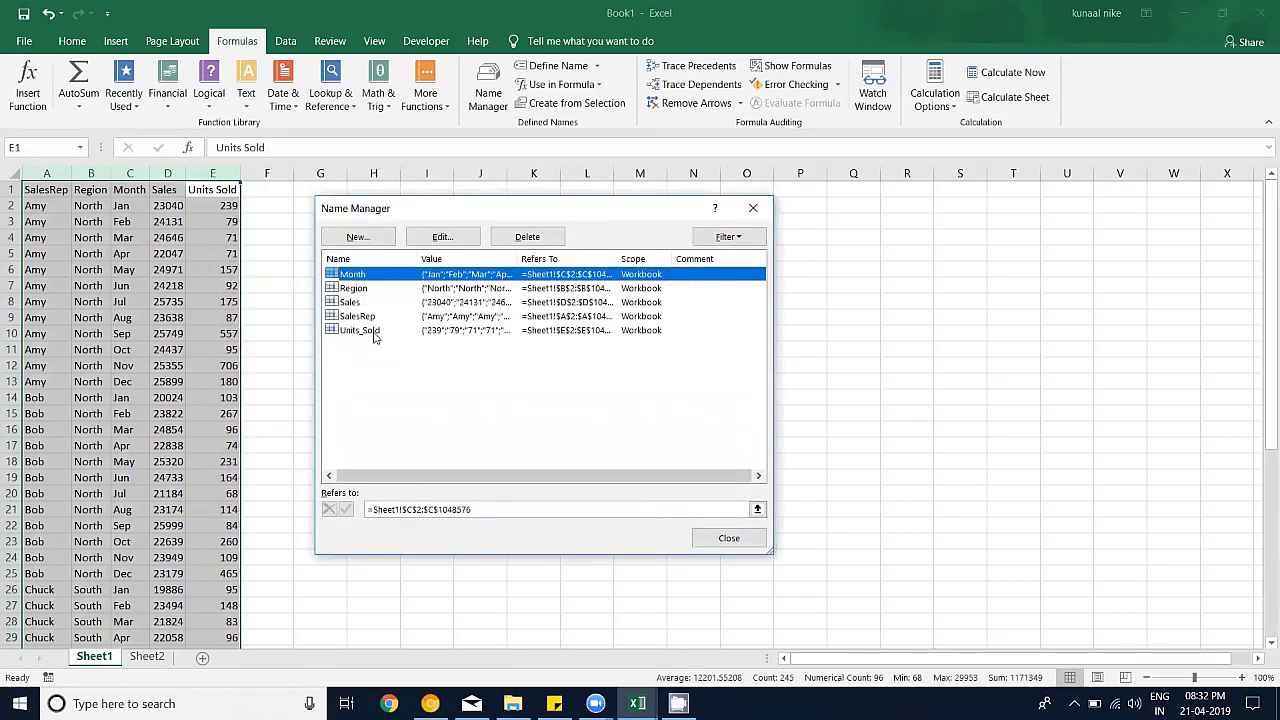
left_click(727, 540)
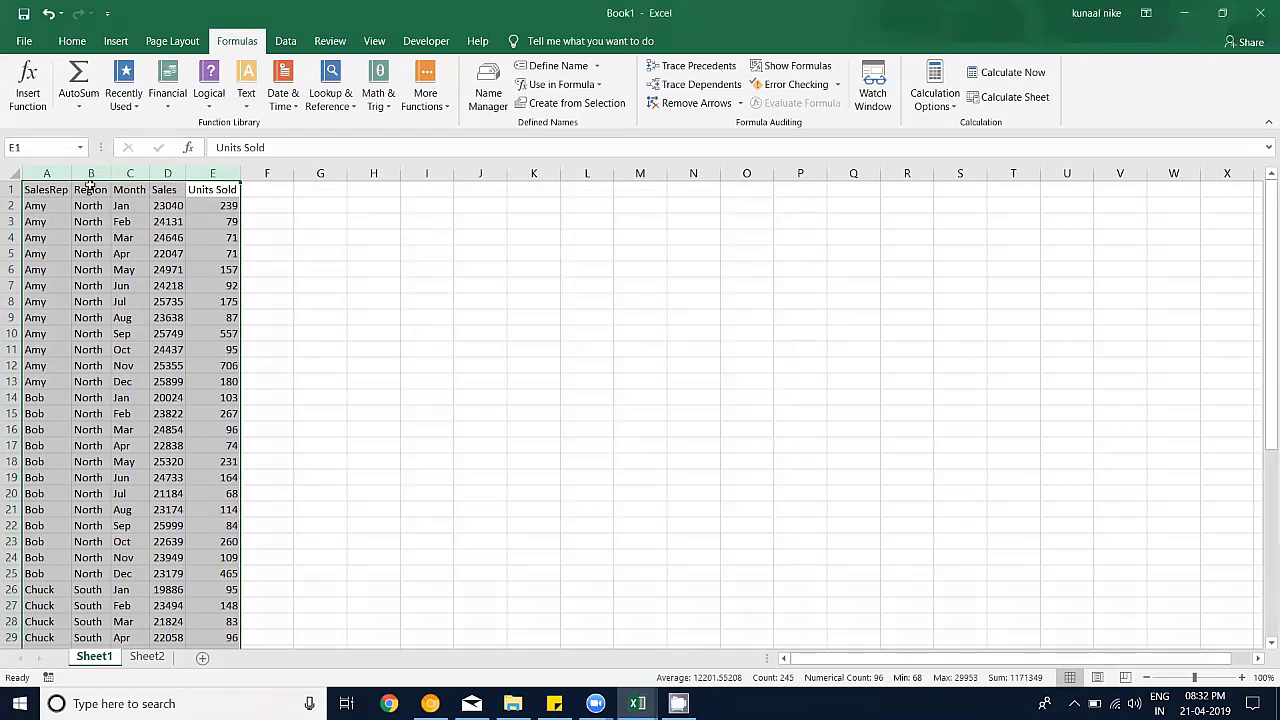
Check the Month, Sales and Units_Sold names in the Name Box, then select Sheet2's B2:E13.
left_click(80, 147)
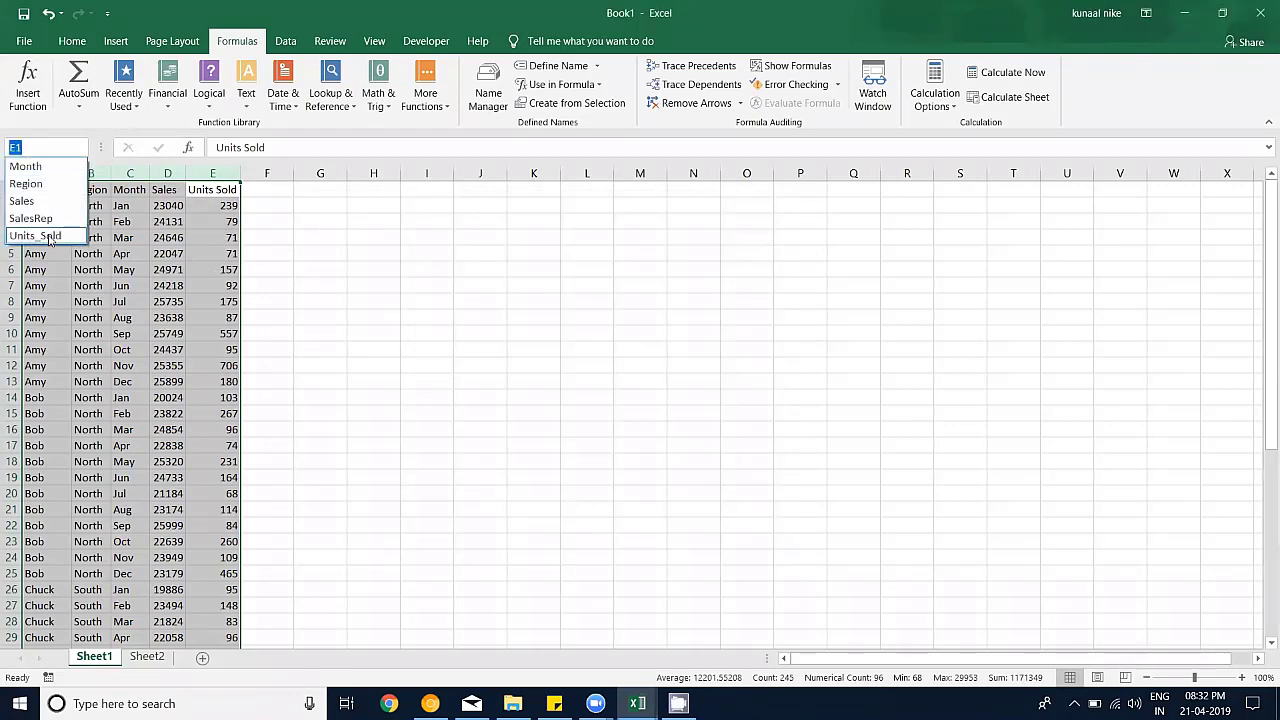
left_click(47, 168)
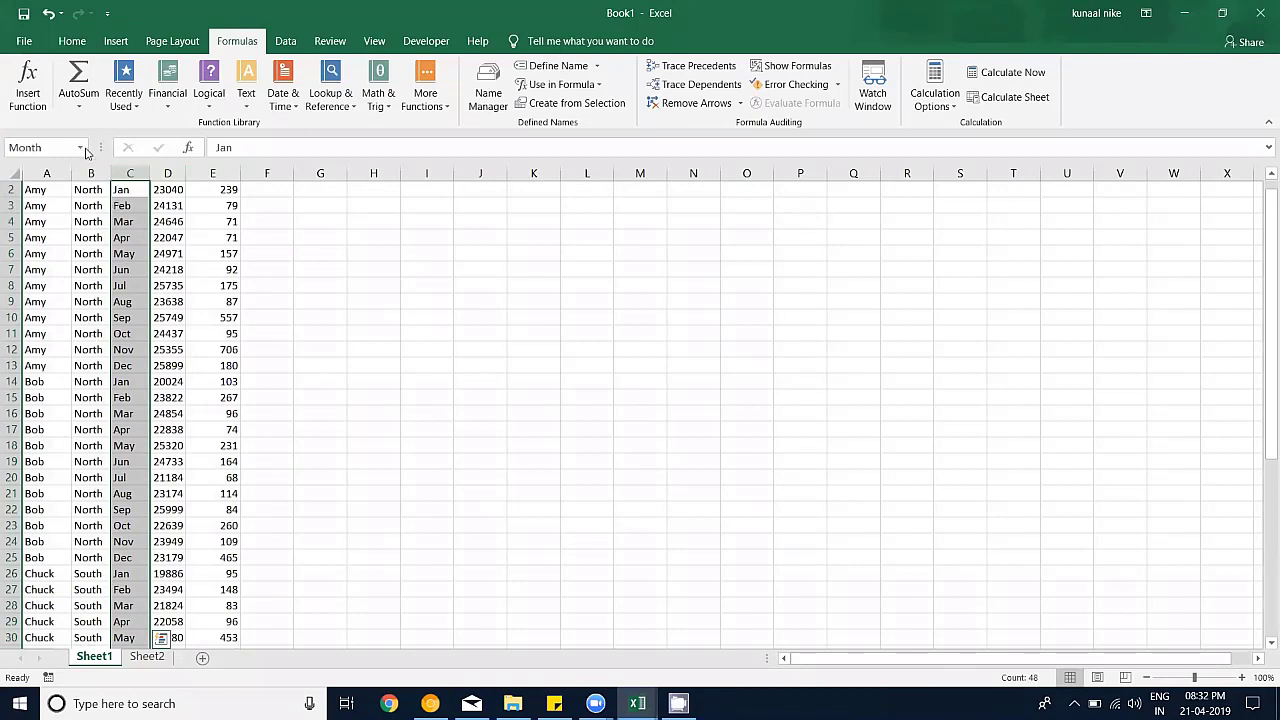
left_click(81, 147)
left_click(27, 200)
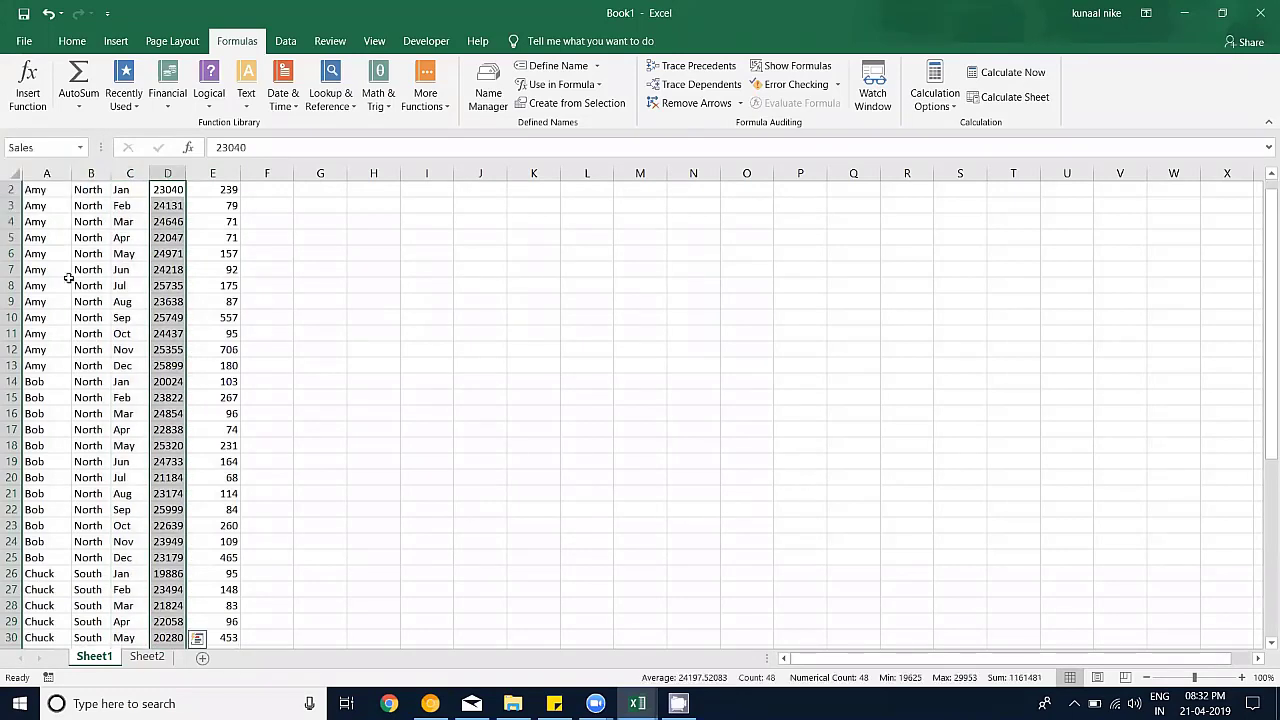
left_click(81, 147)
left_click(45, 233)
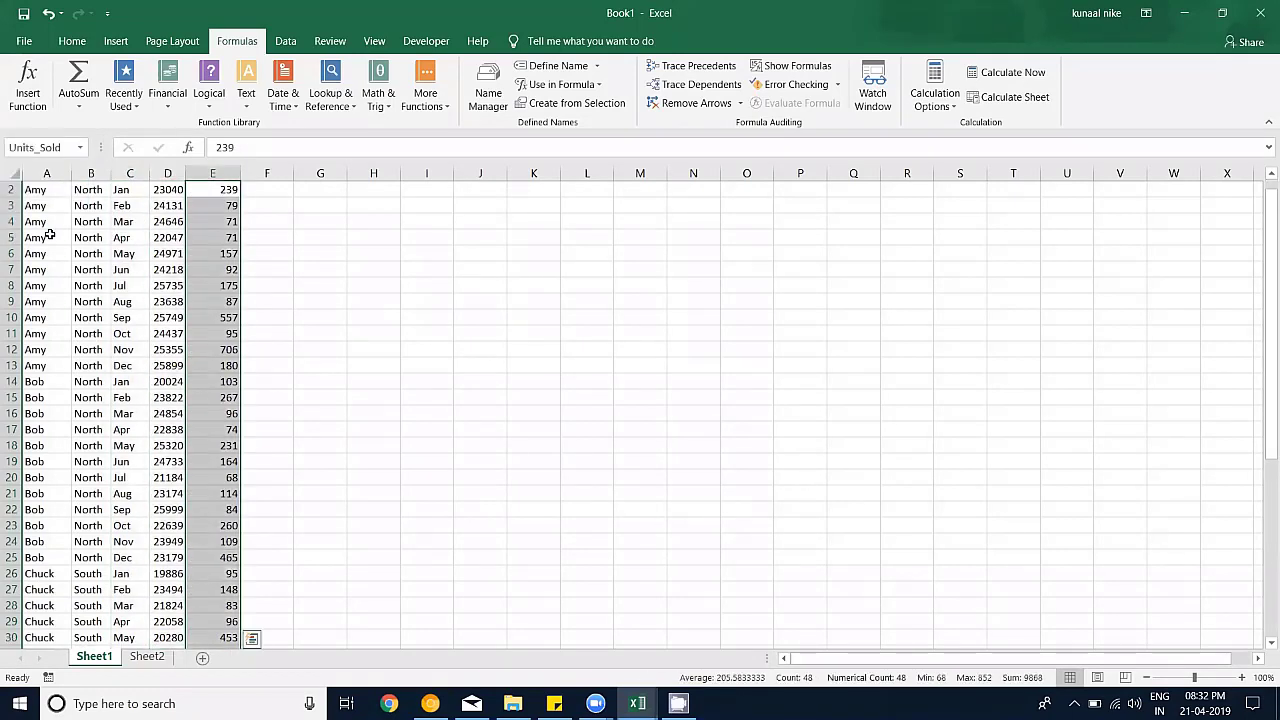
scroll(180, 318, "up", 1)
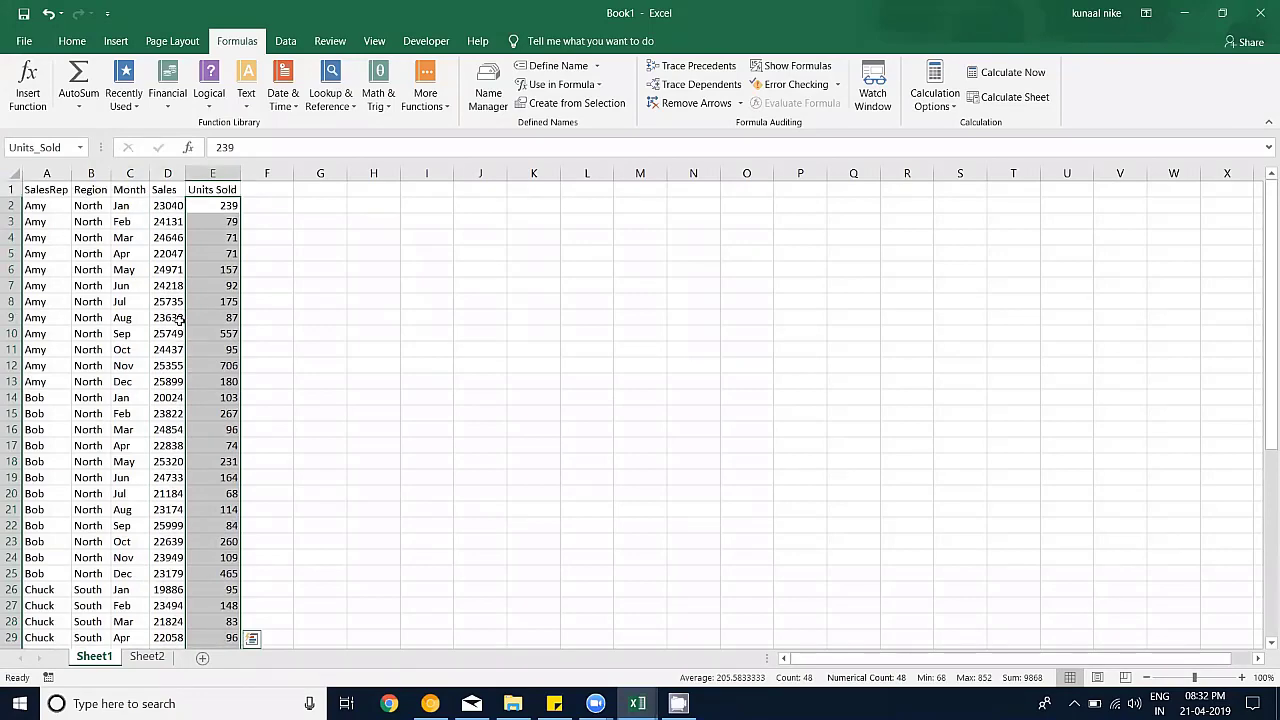
left_click(148, 658)
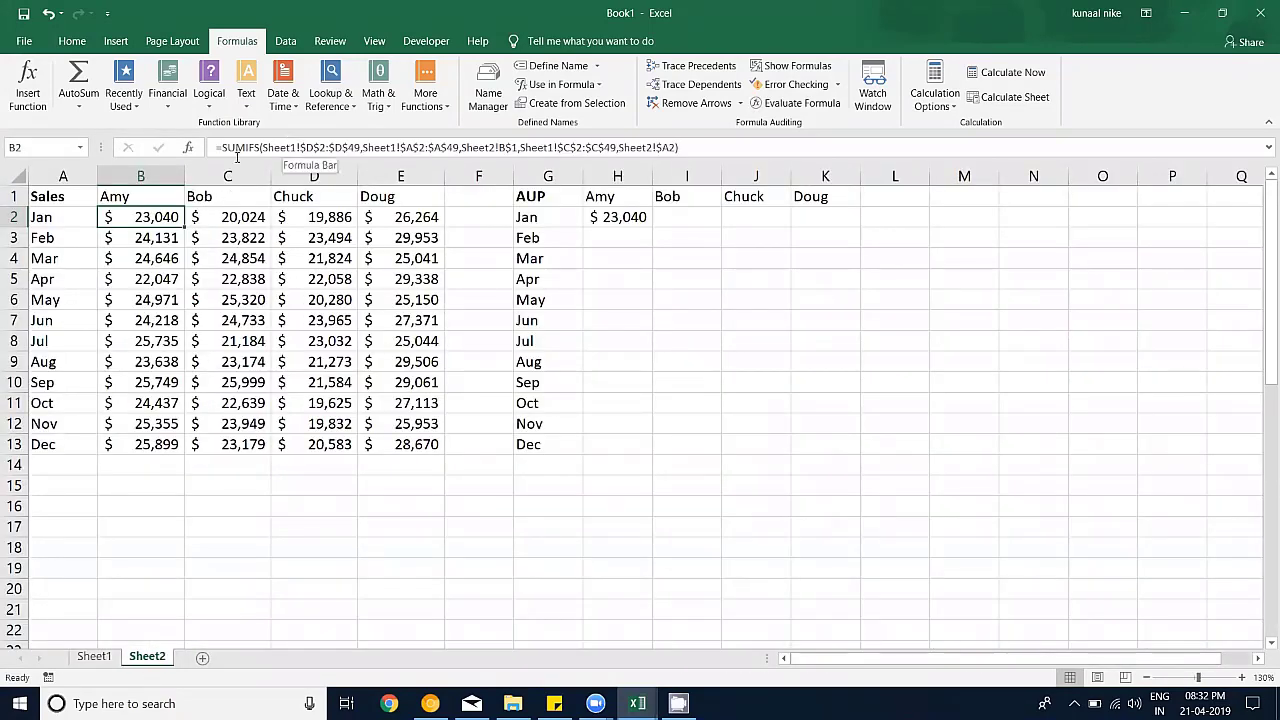
mouse_move(157, 220)
left_mouse_down()
mouse_move(306, 402)
mouse_move(365, 435)
left_mouse_up()
Clear B2:E13 and start a SUMIFS in B2 using the Sales named range.
key("Delete")
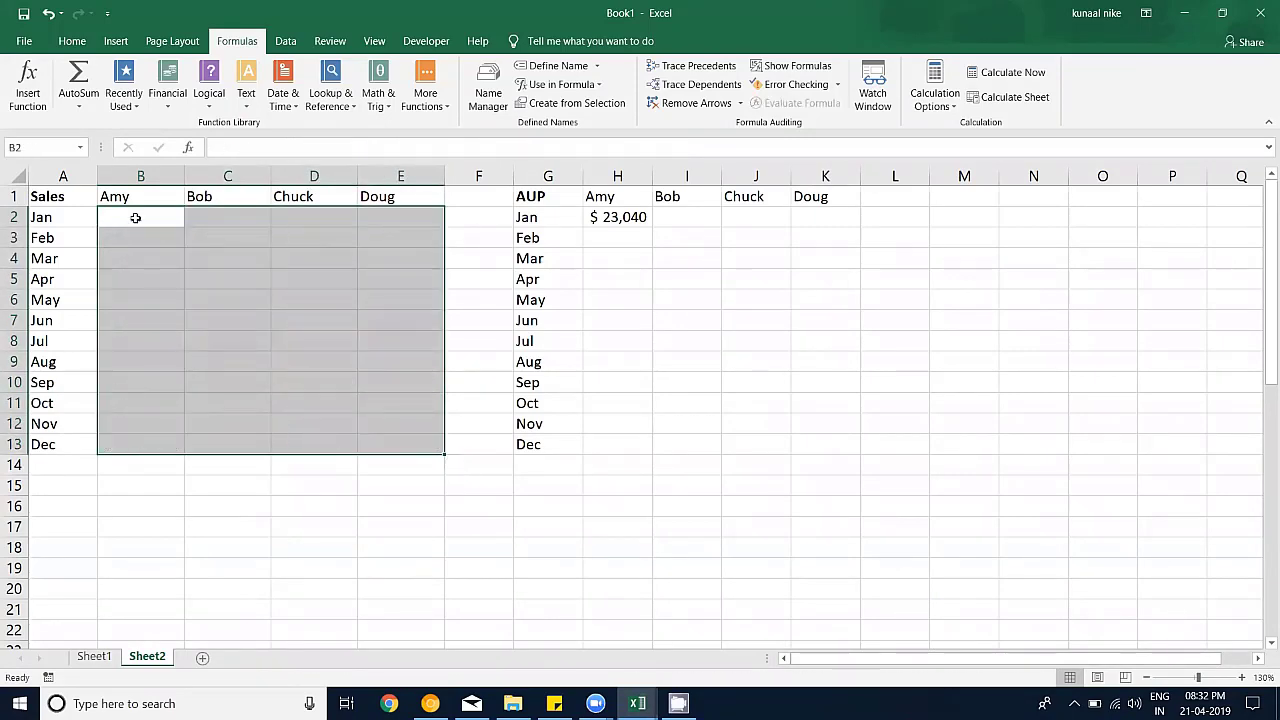
left_click(136, 218)
type("=")
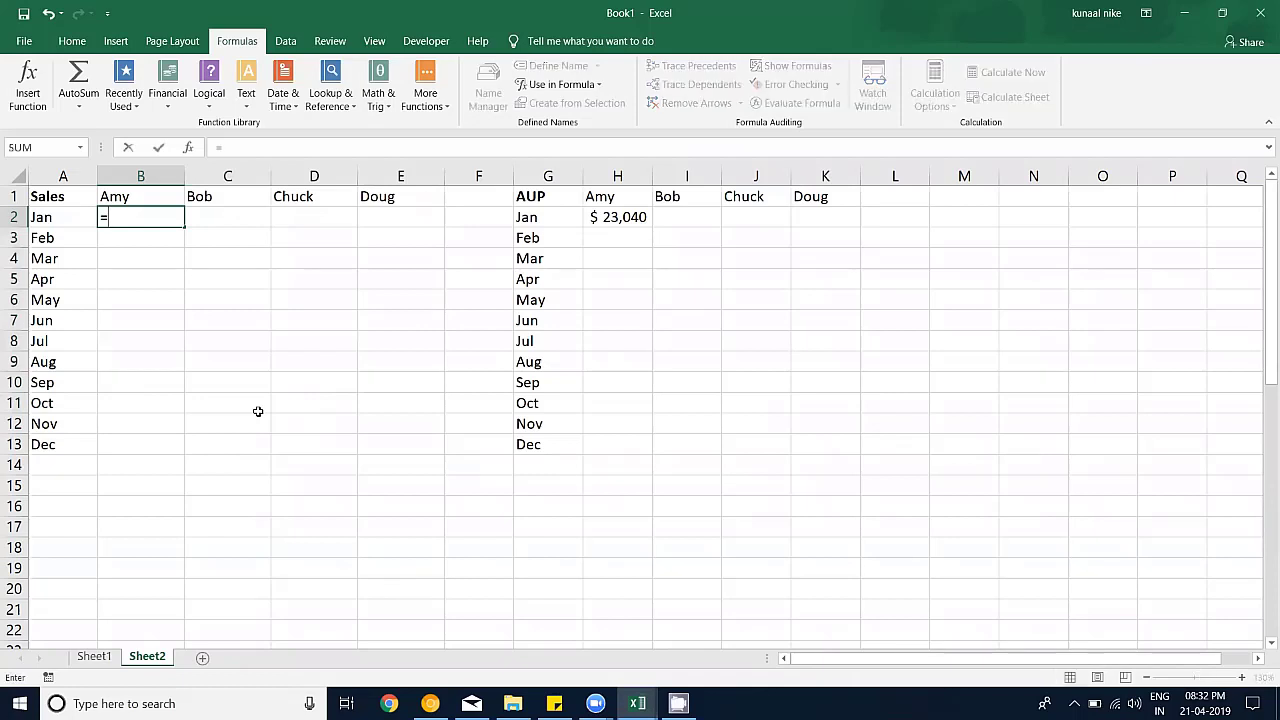
type("su")
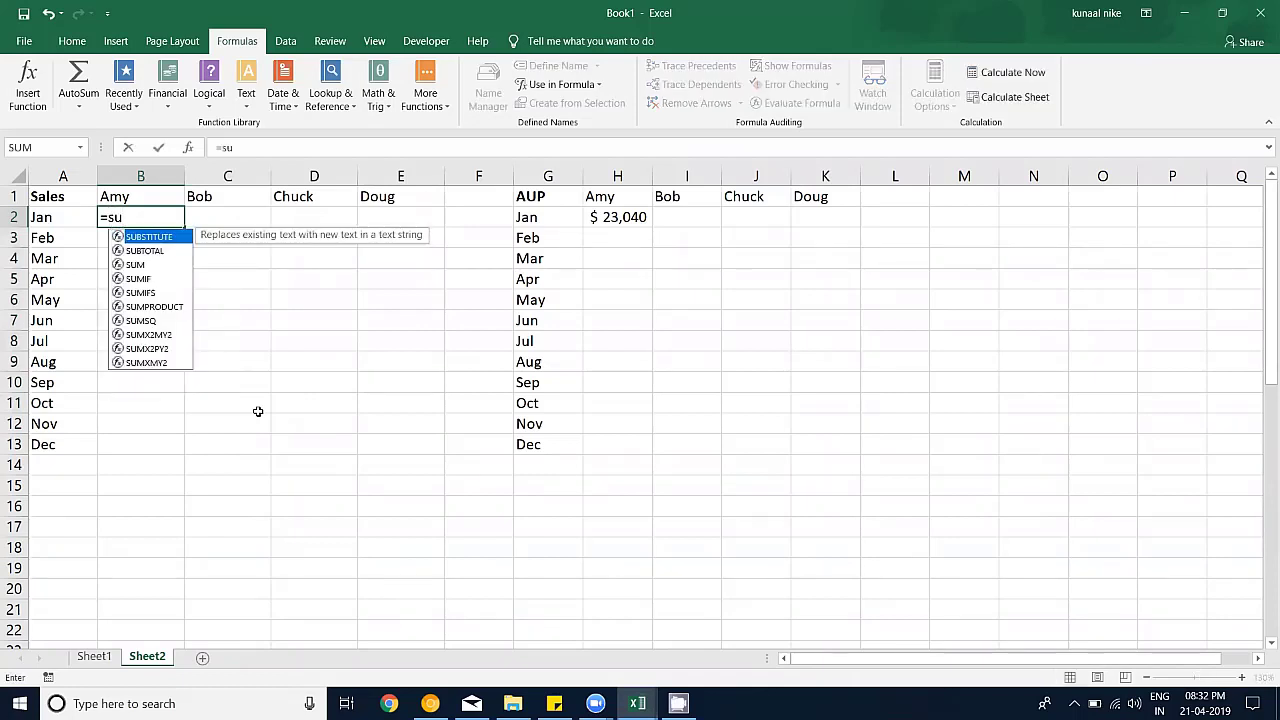
key("Down")
key("Down")
key("Down")
key("Down")
key("Tab")
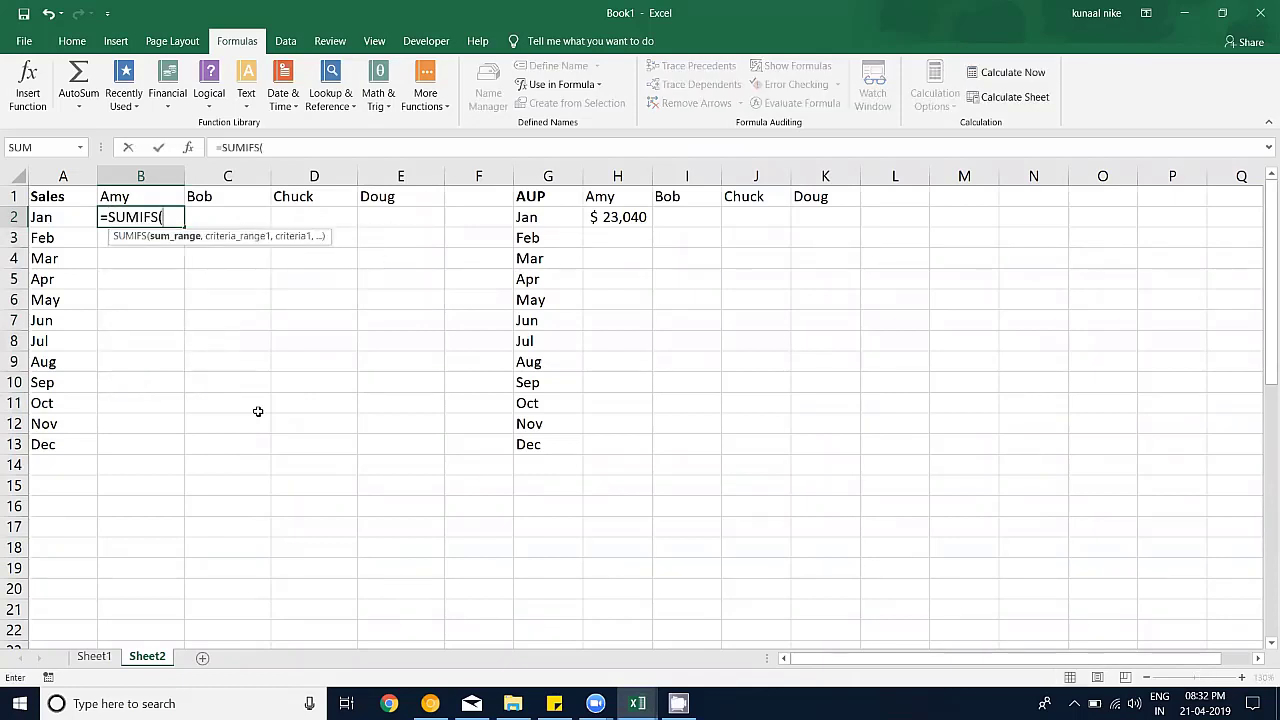
type("sa")
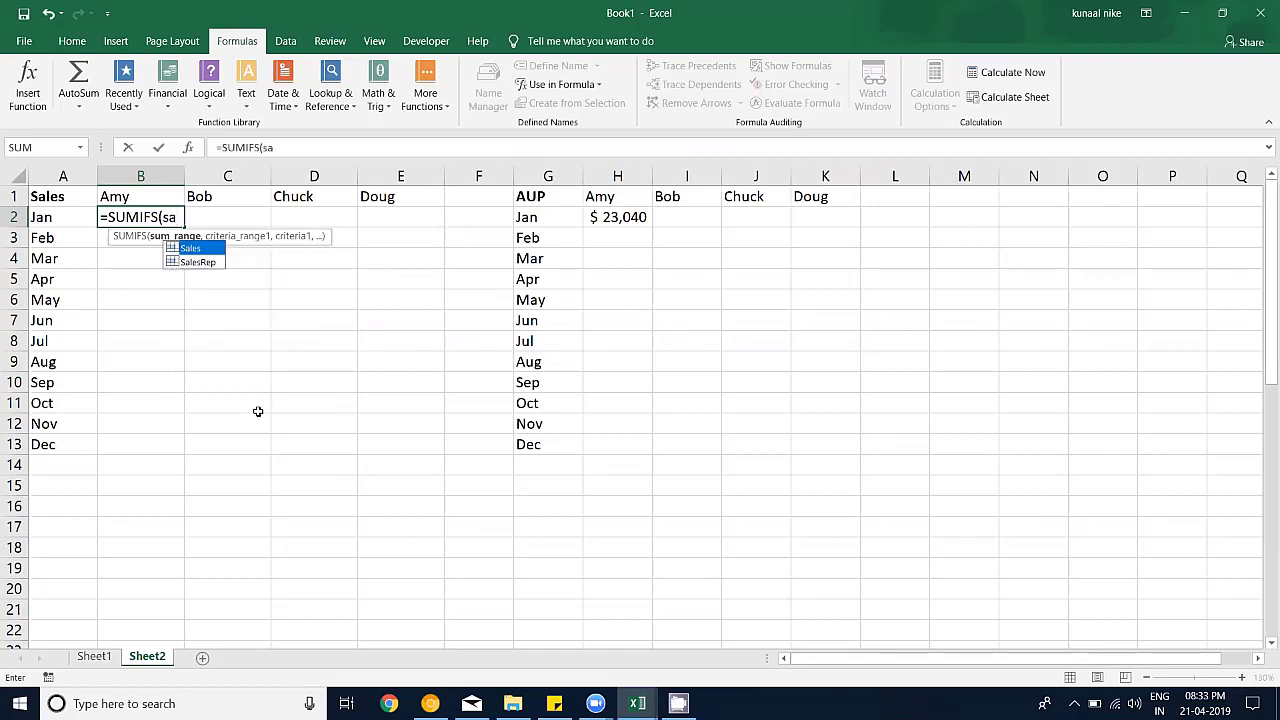
key("Tab")
Finish B2 as =SUMIFS(Sales,SalesRep,B$1,Month,$A2), showing $ 23,040.
type(",")
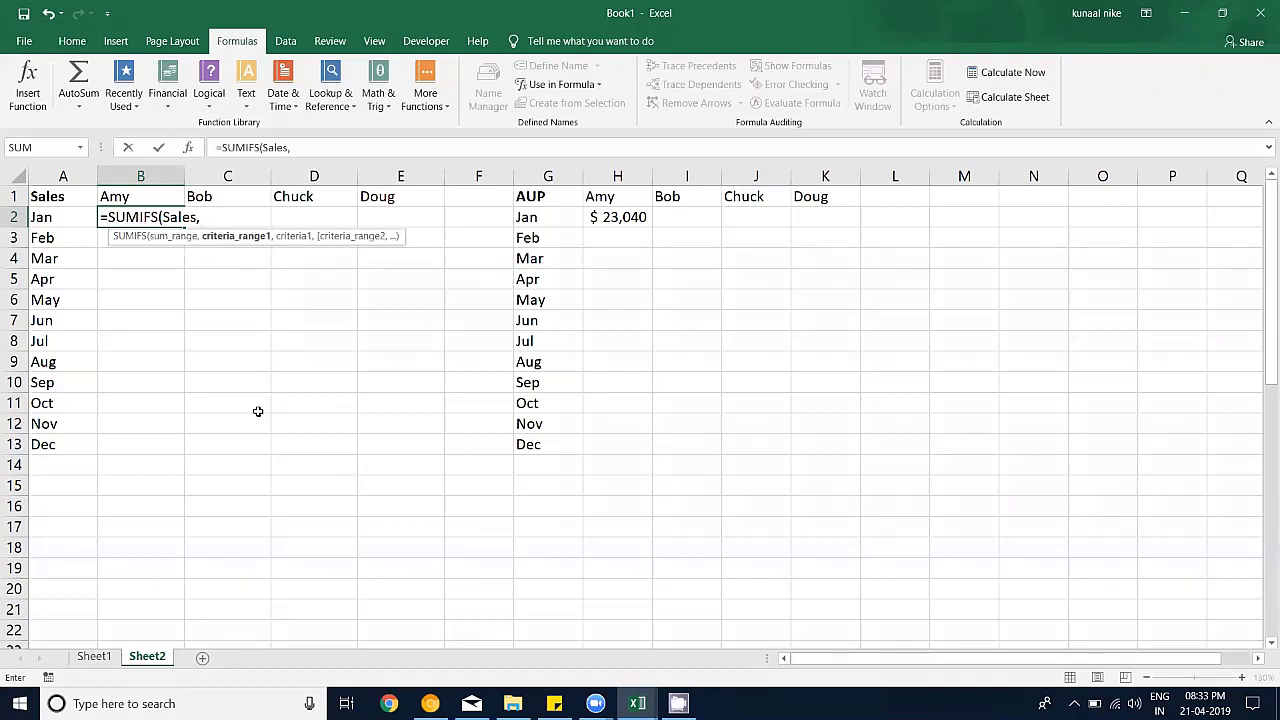
type("SalesRep")
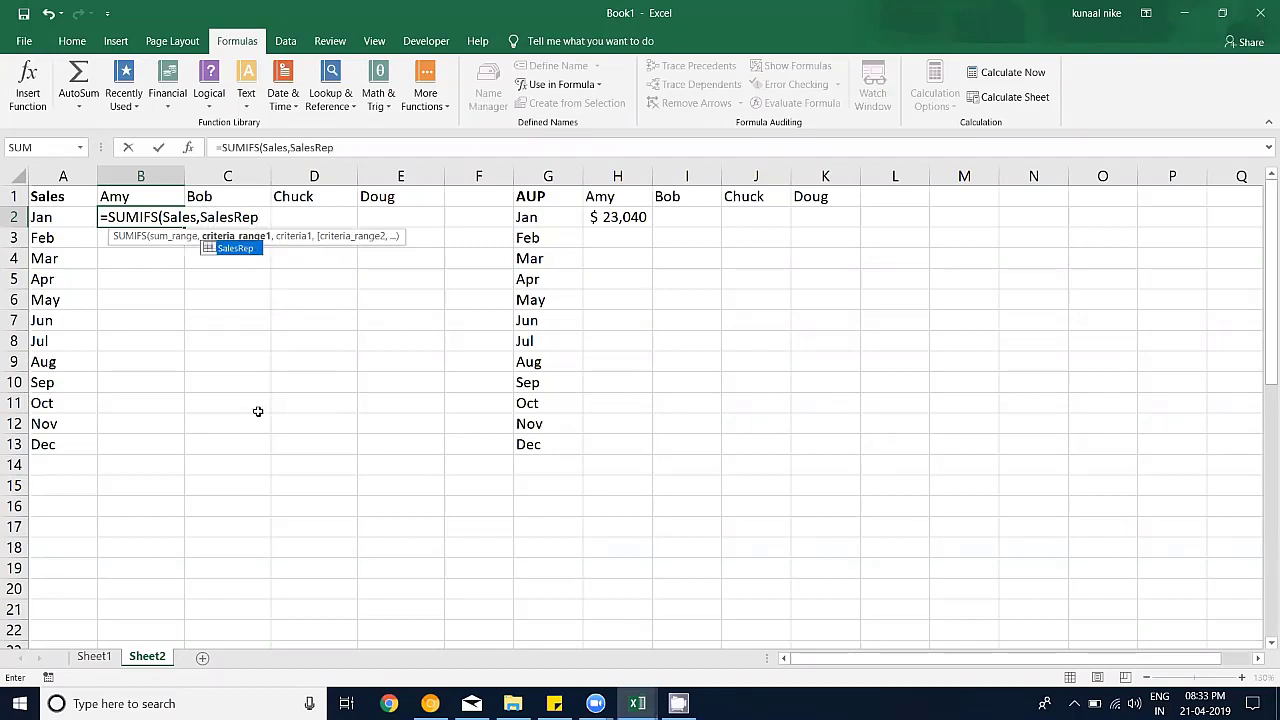
type(",")
left_click(141, 195)
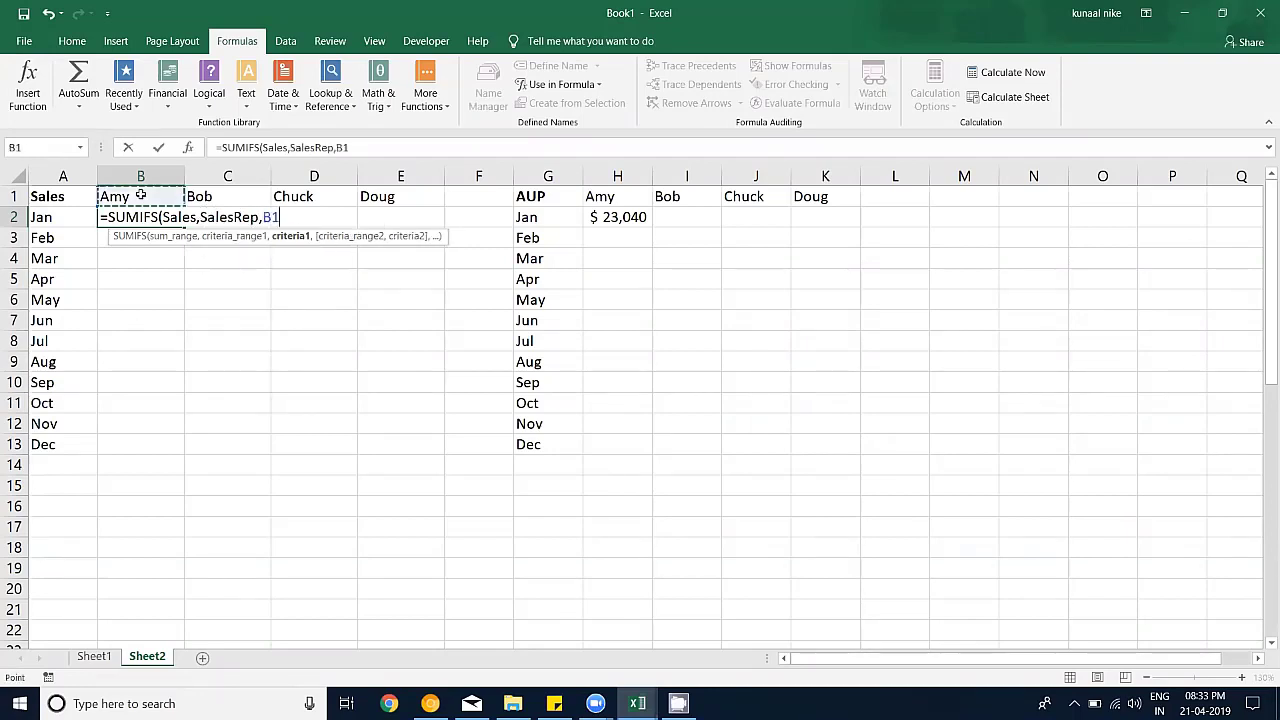
key("F4")
key("F4")
type(",")
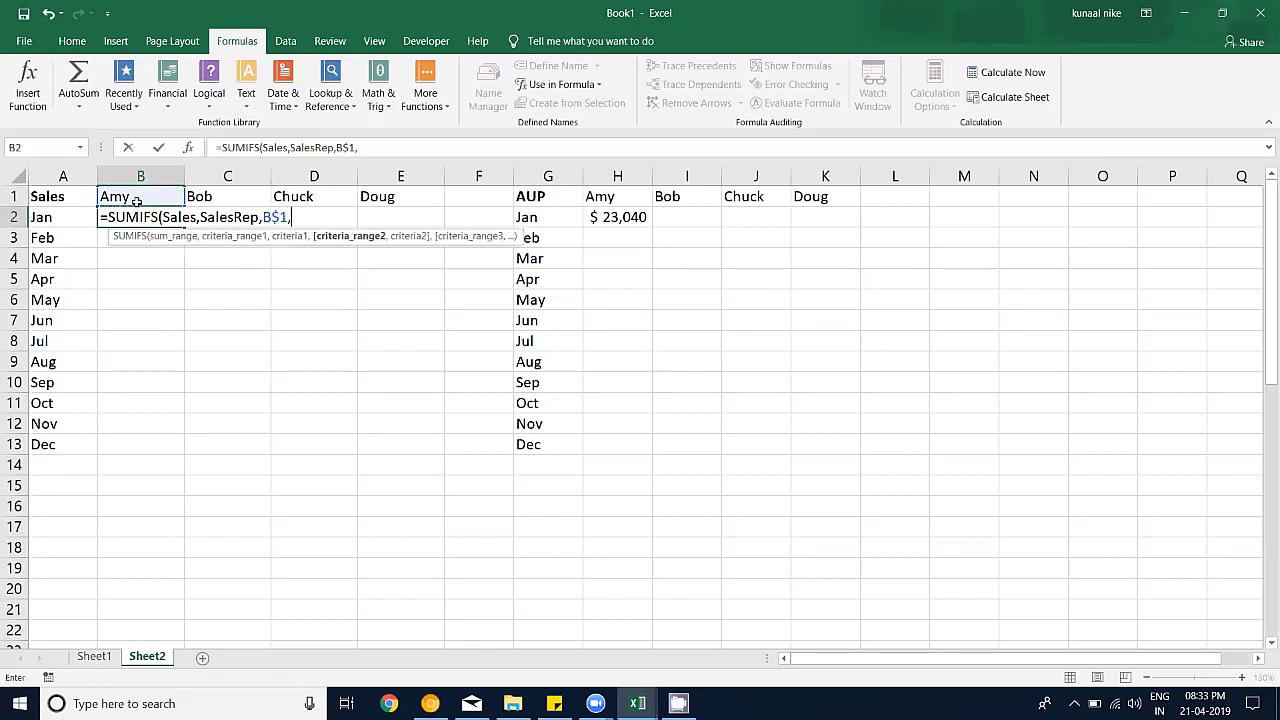
type("Month")
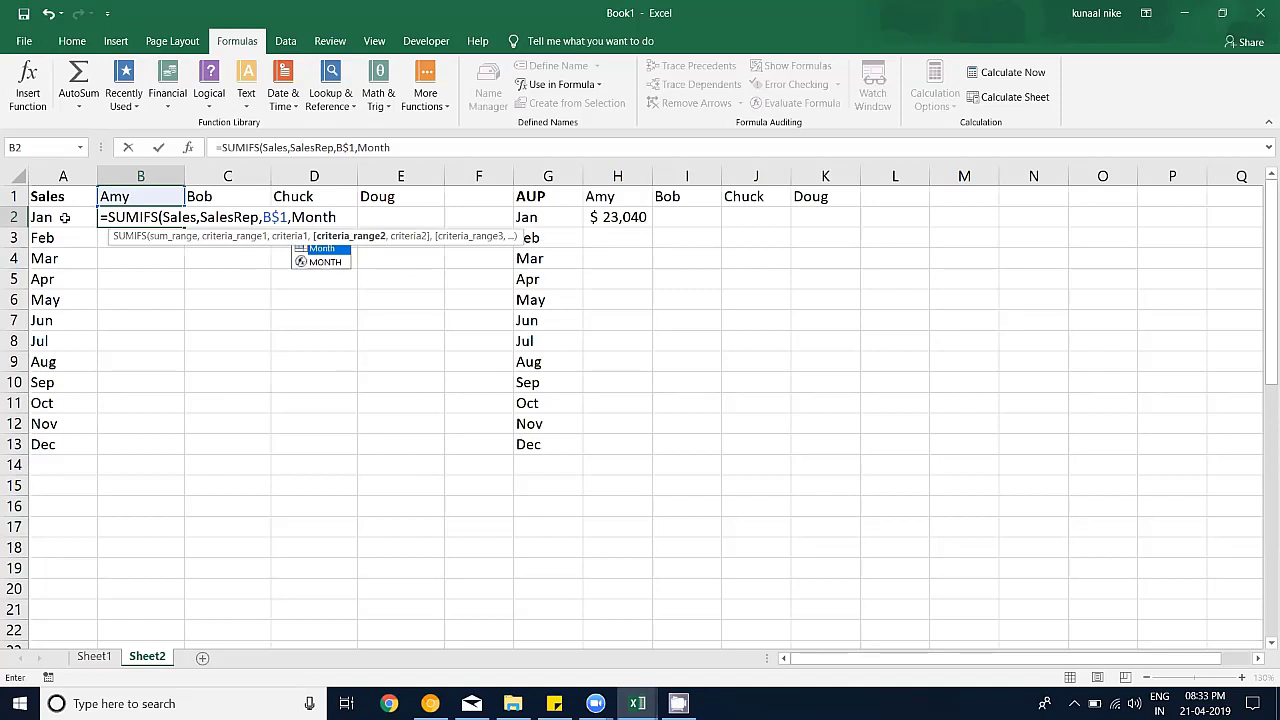
type(",")
left_click(64, 218)
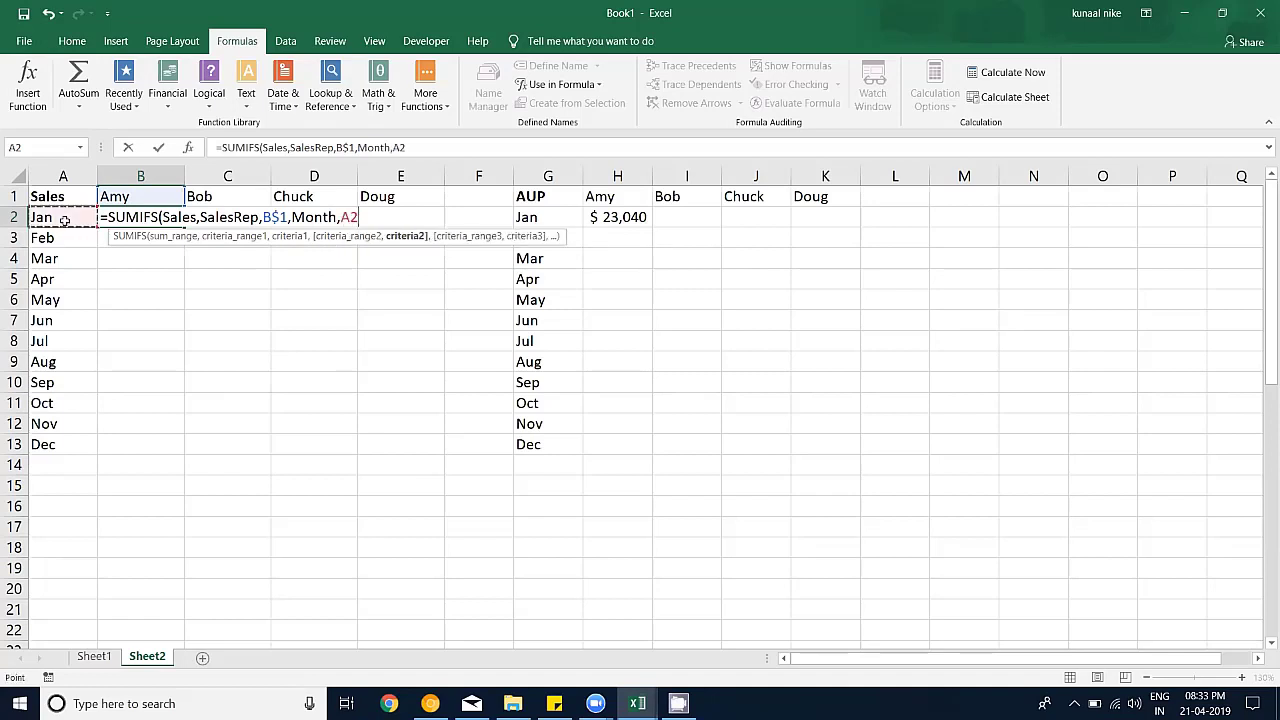
key("F4")
key("F4")
key("F4")
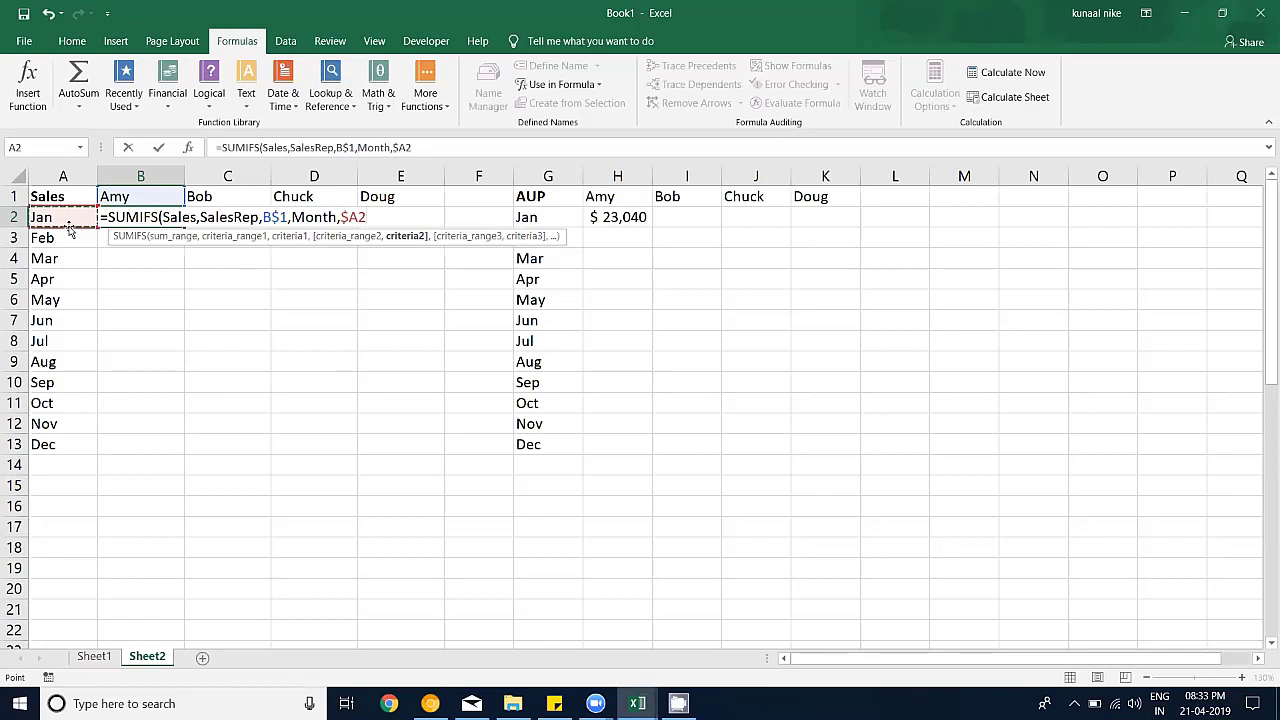
type(")")
key("Return")
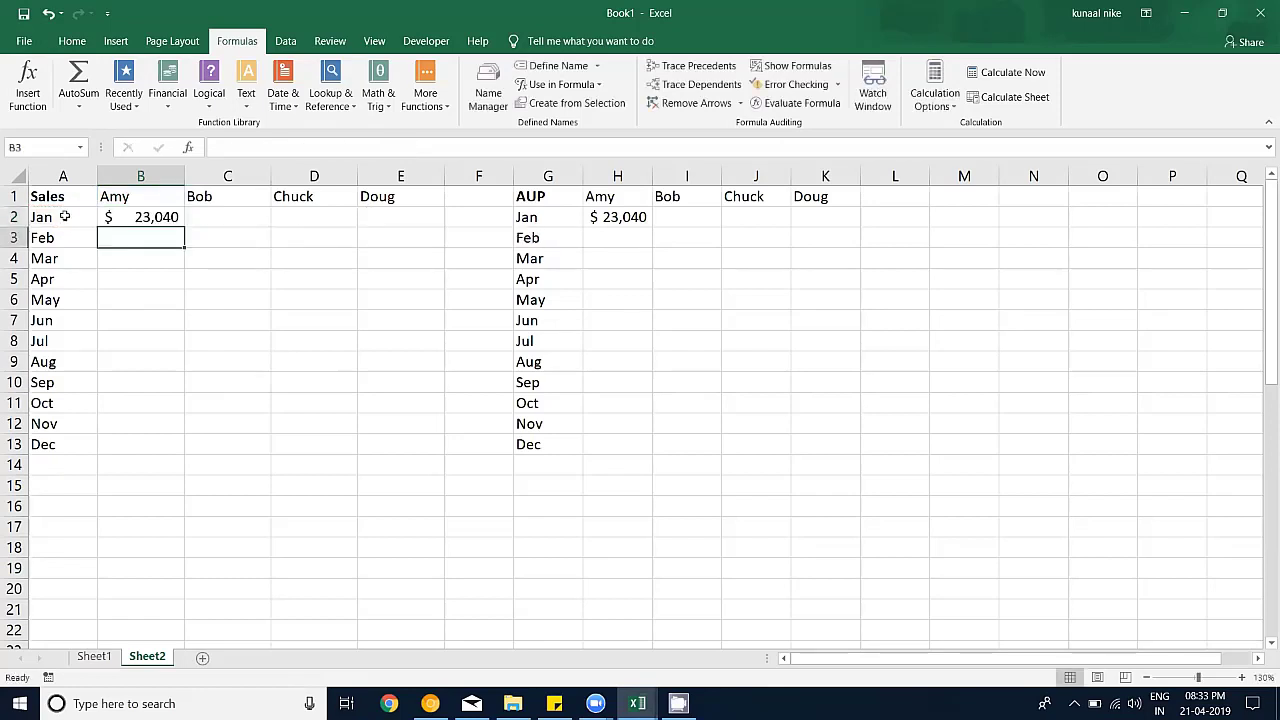
left_click(138, 217)
Fill B2's SUMIFS formula through B2:E13 and clear the stray row 14 results.
left_click_drag(183, 229, 116, 465)
key("Delete")
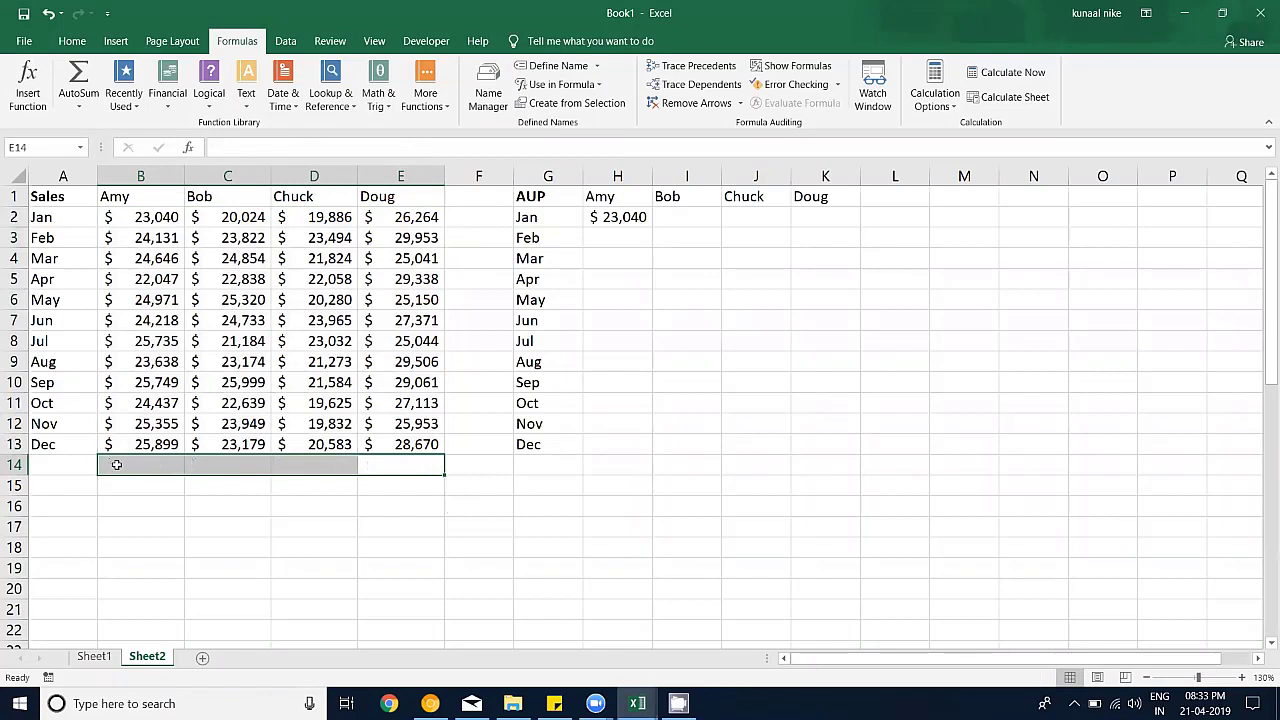
left_click(158, 217)
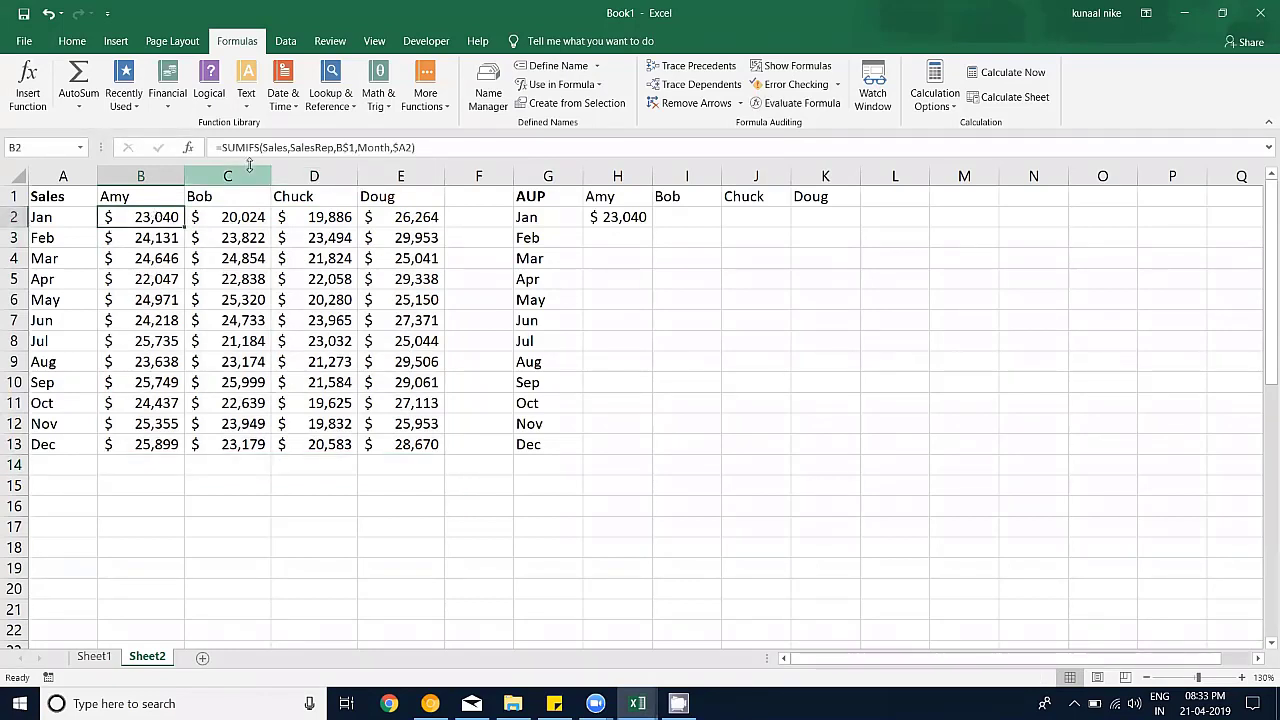
Review B2's formula, cancel an accidental edit and commit the formula unchanged.
triple_click(436, 146)
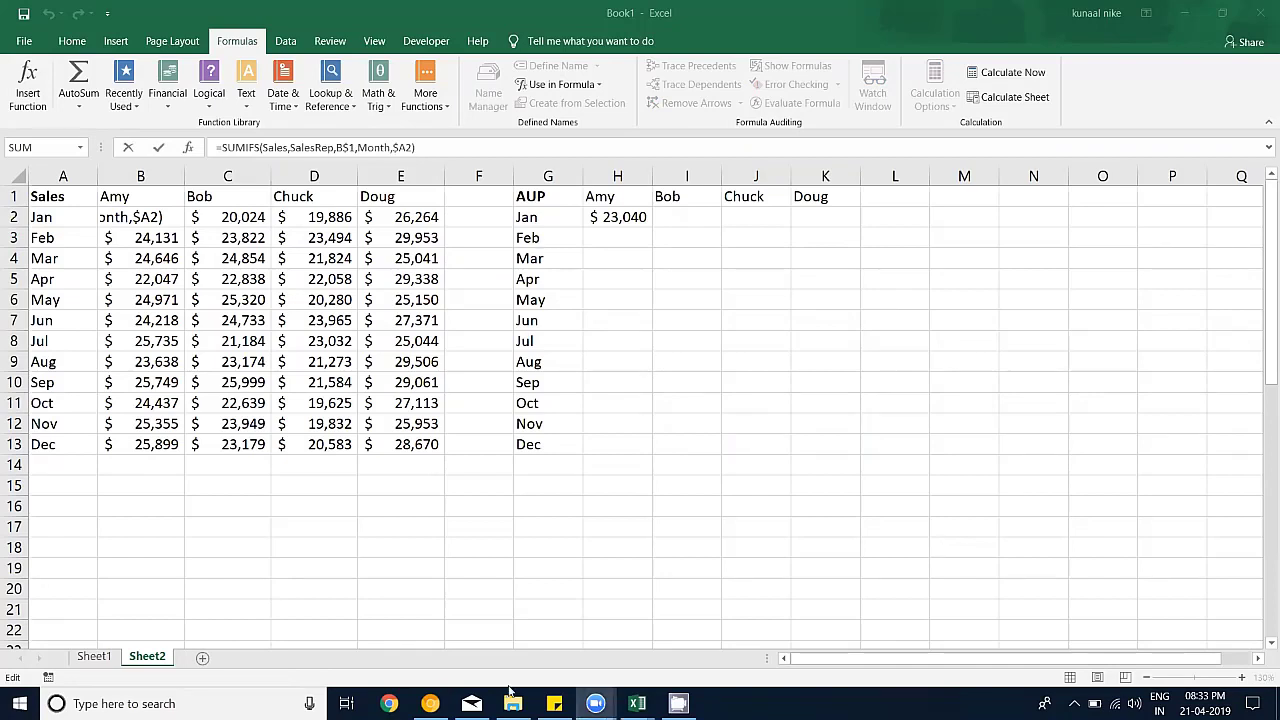
mouse_move(596, 703)
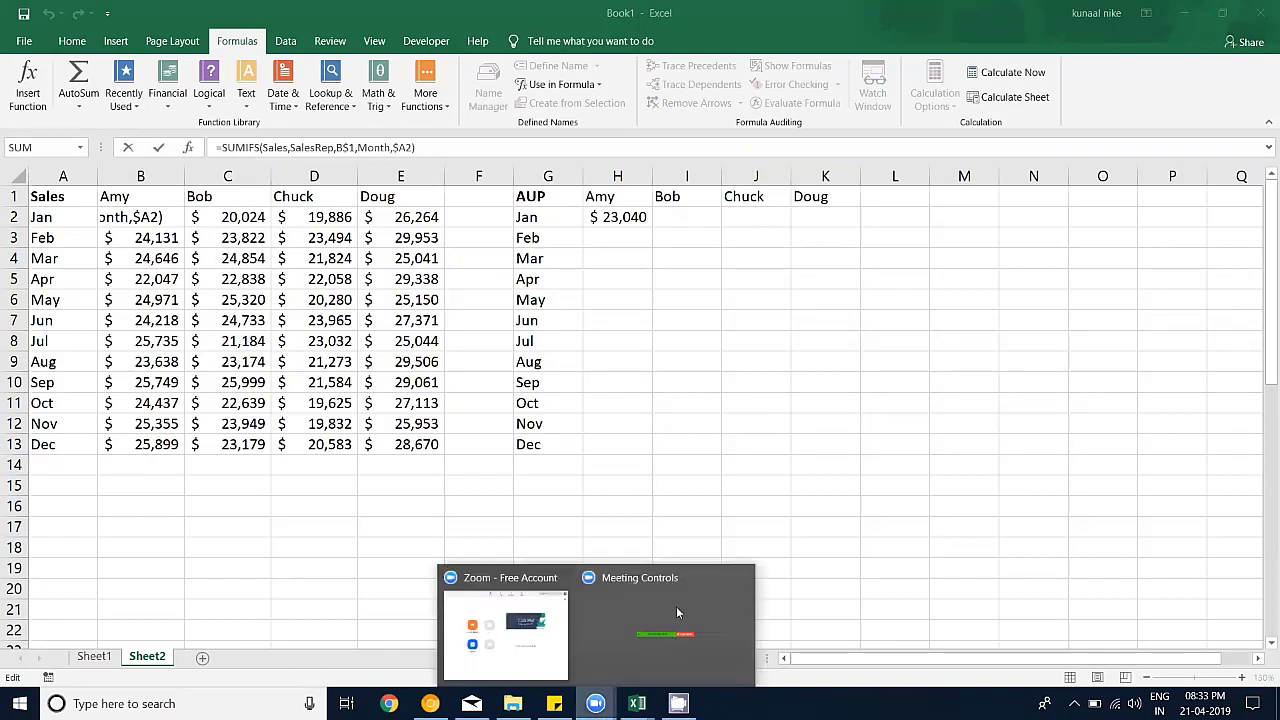
left_click(520, 630)
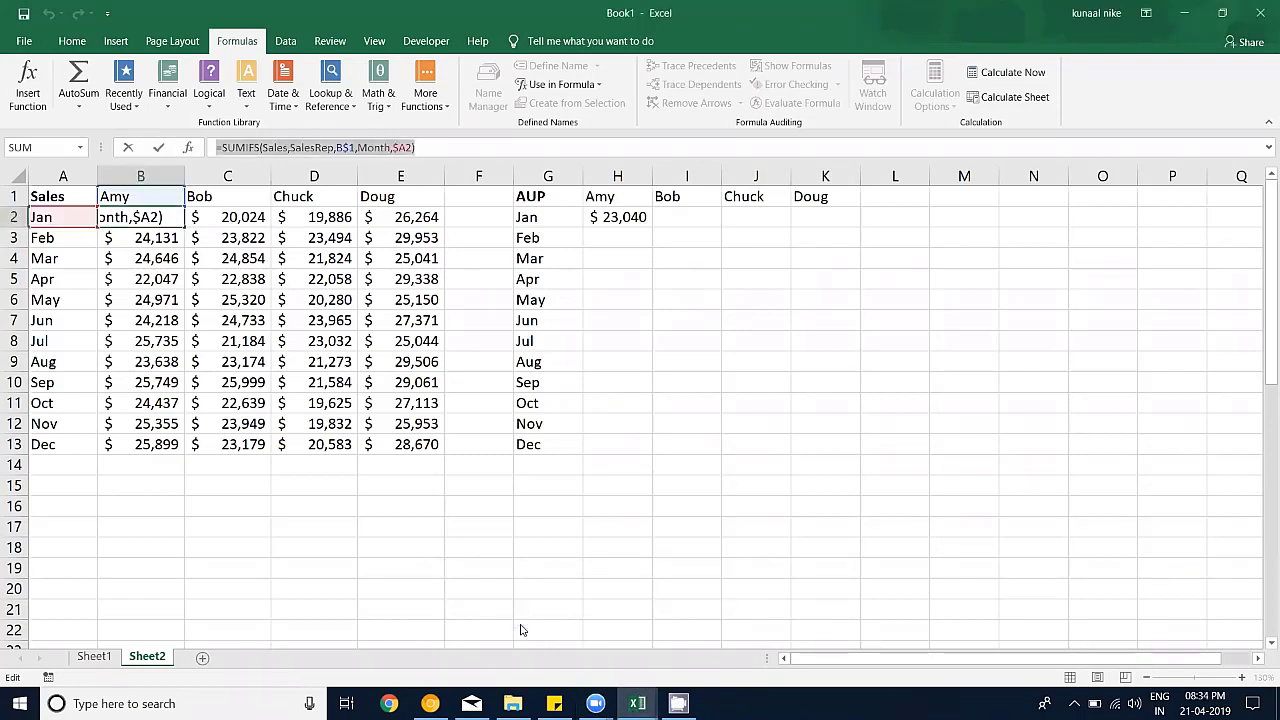
left_click(457, 429)
key("Escape")
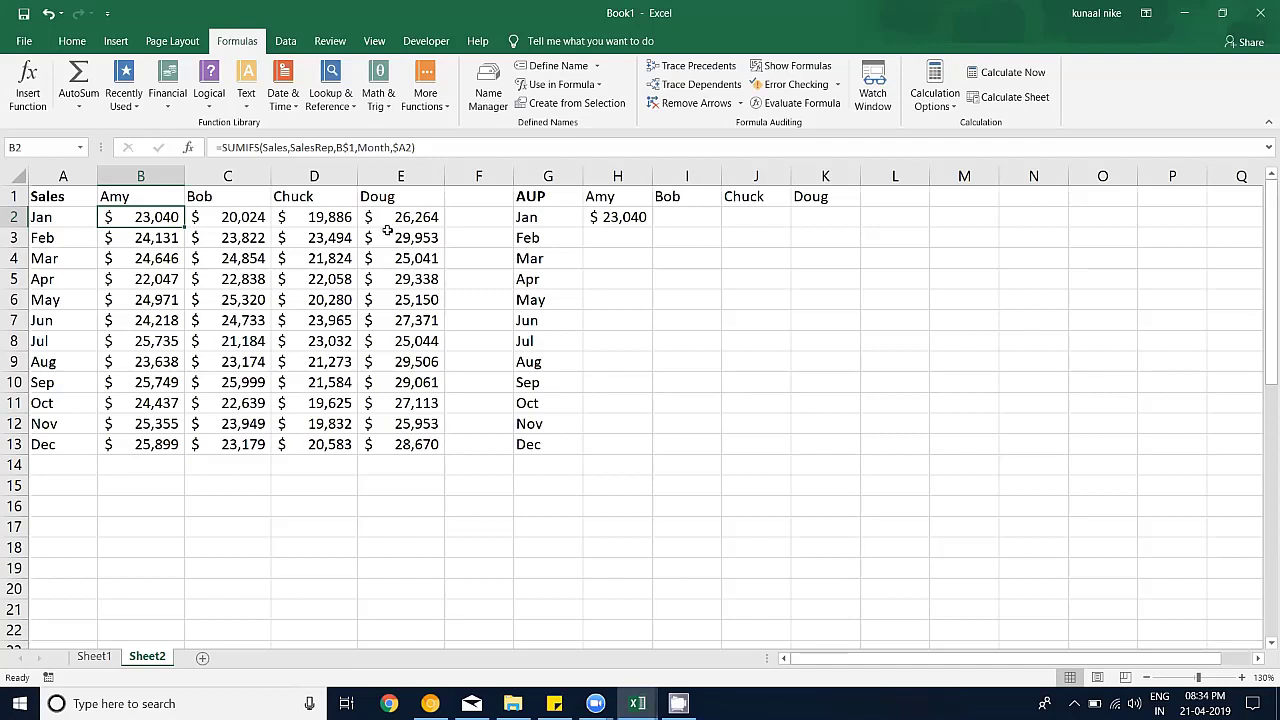
left_click(286, 148)
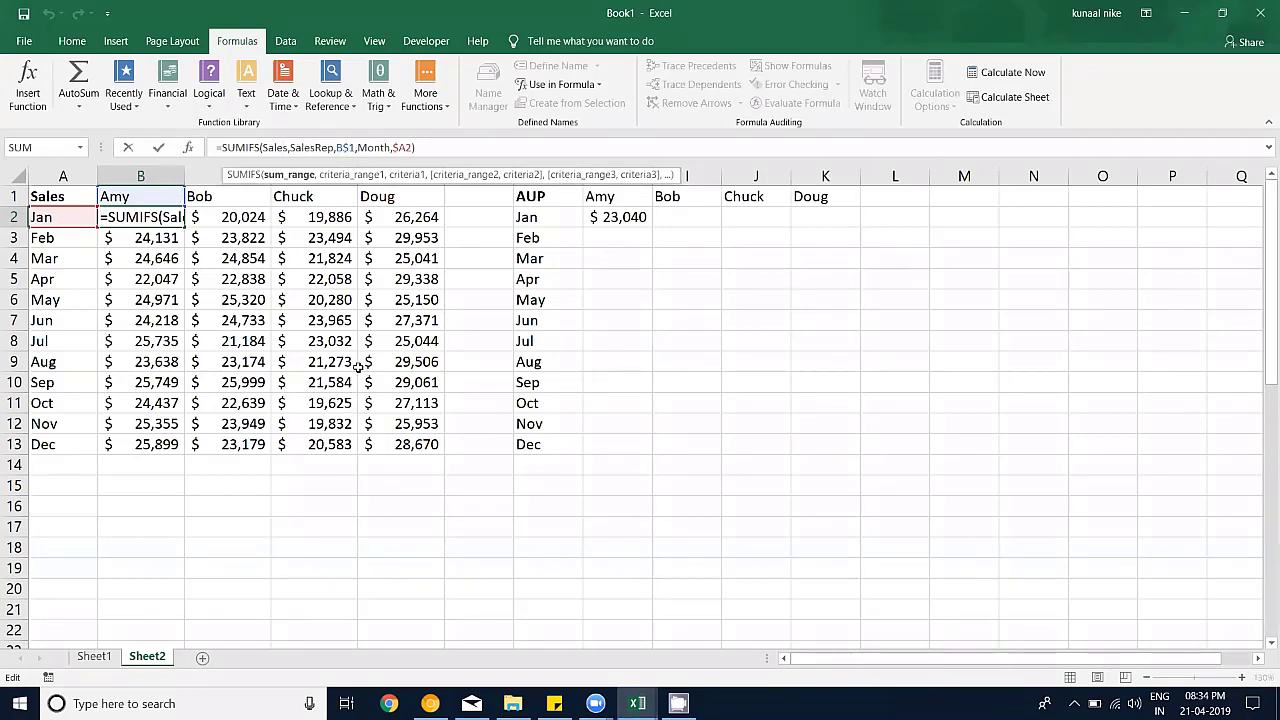
key("ctrl+Return")
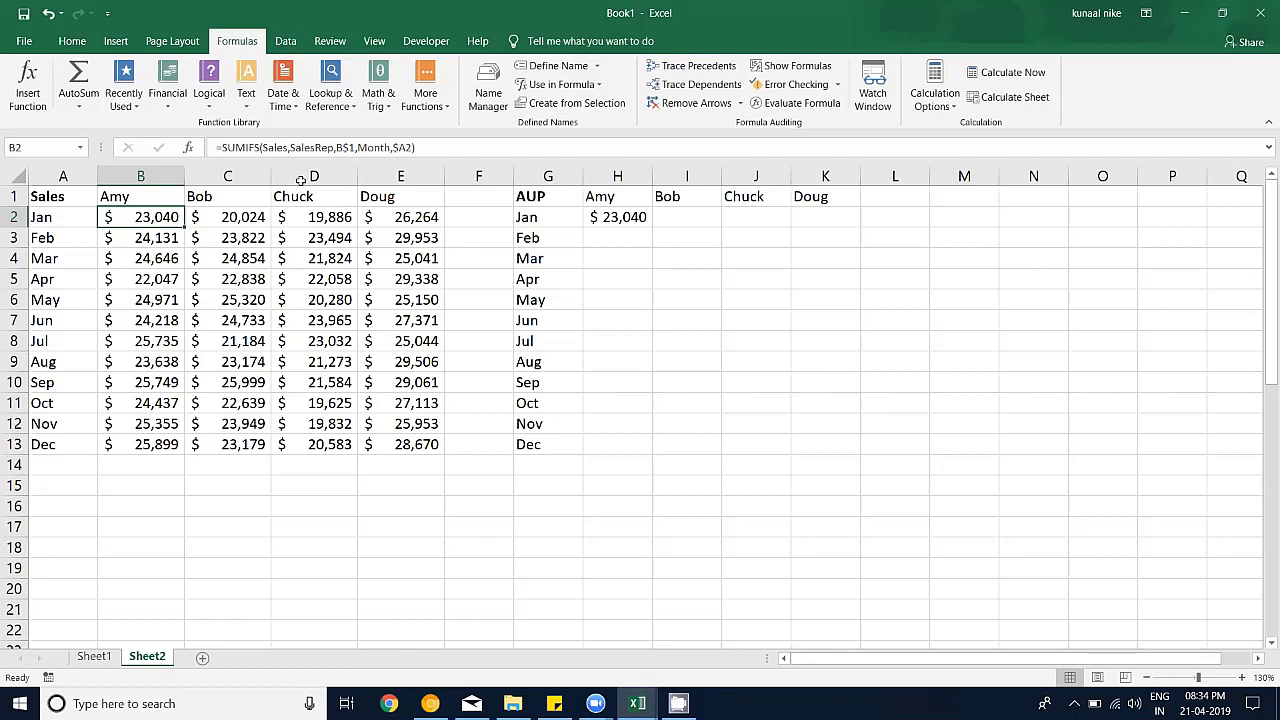
Check the defined names list and delete H2's existing formula.
left_click(588, 86)
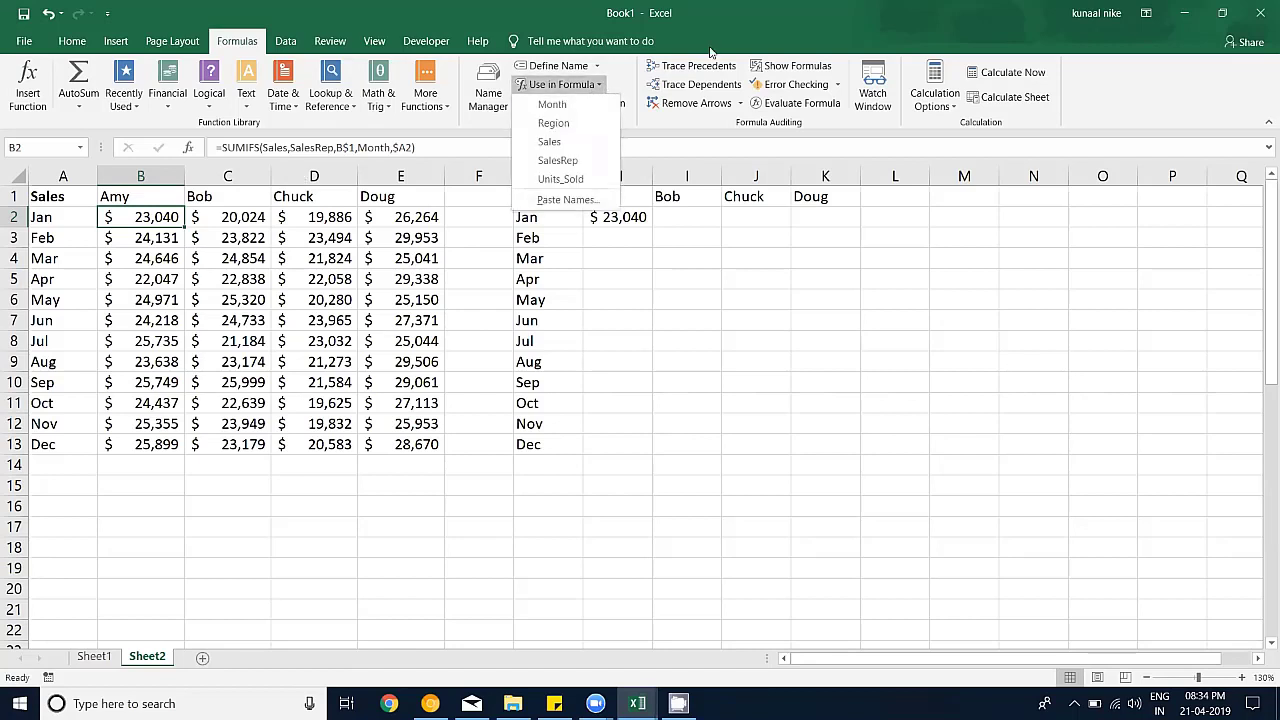
left_click(744, 36)
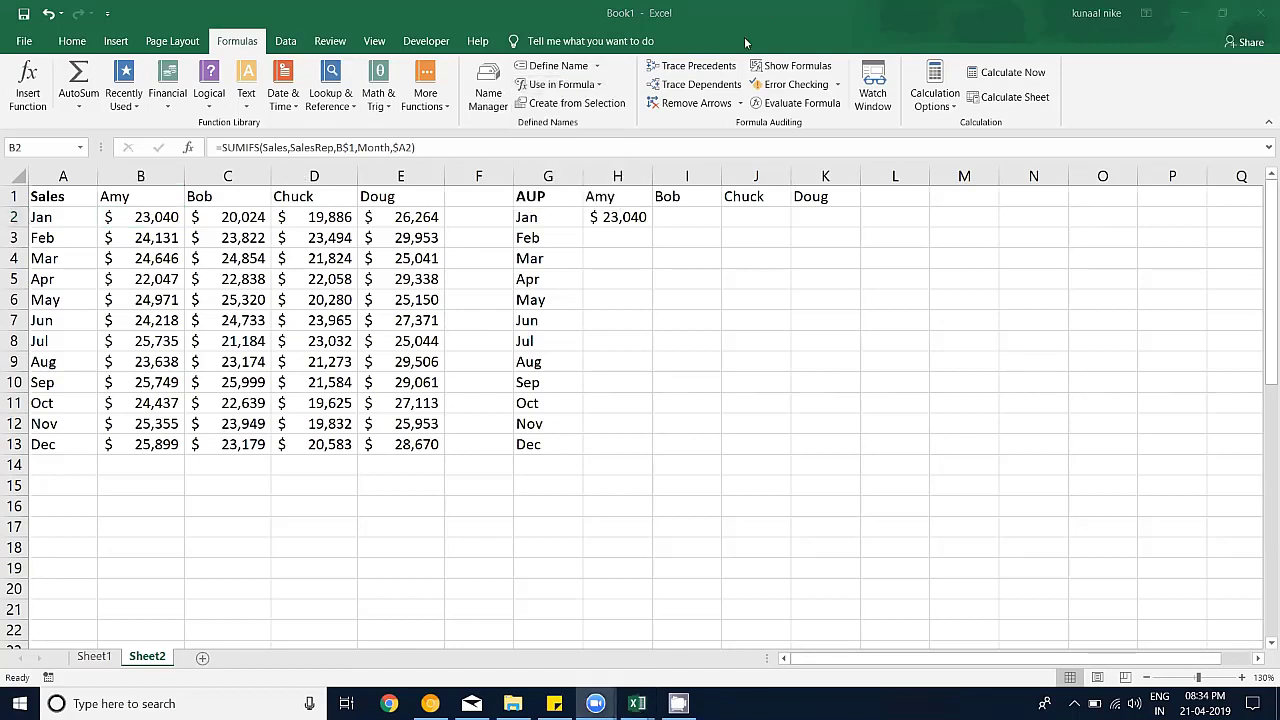
left_click(632, 212)
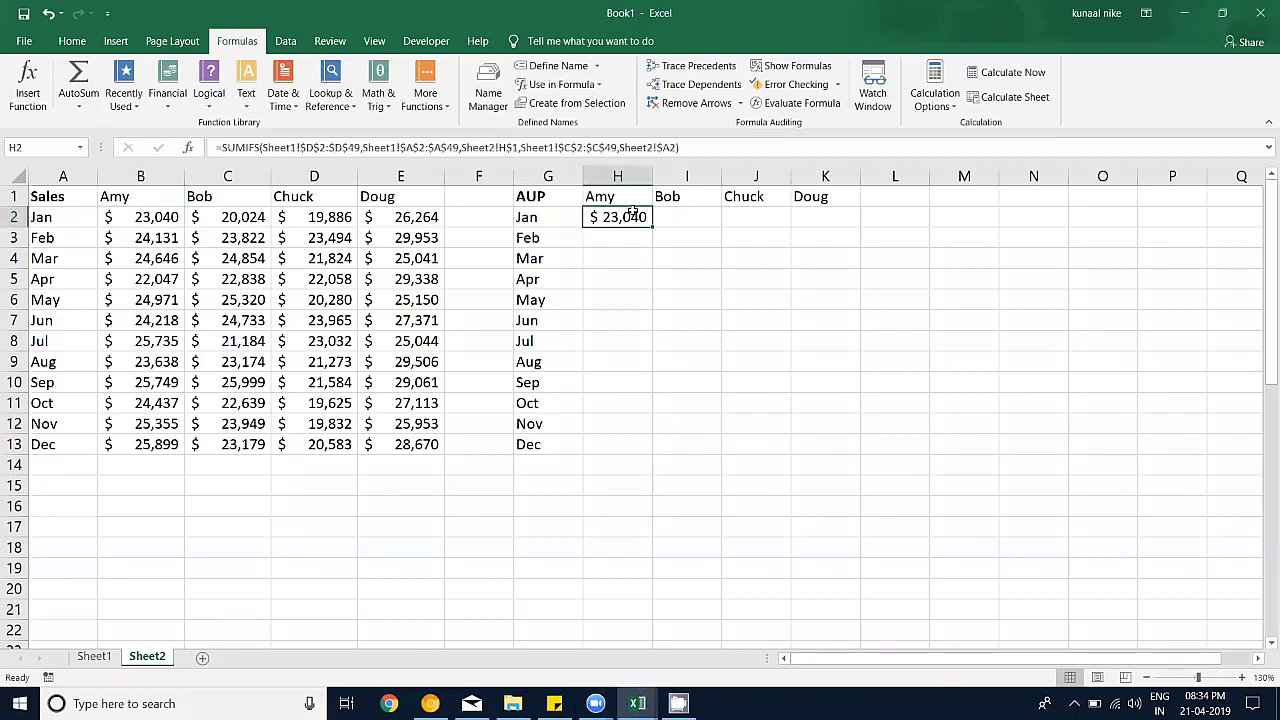
left_click(688, 146)
left_click_drag(688, 146, 203, 140)
key("Delete")
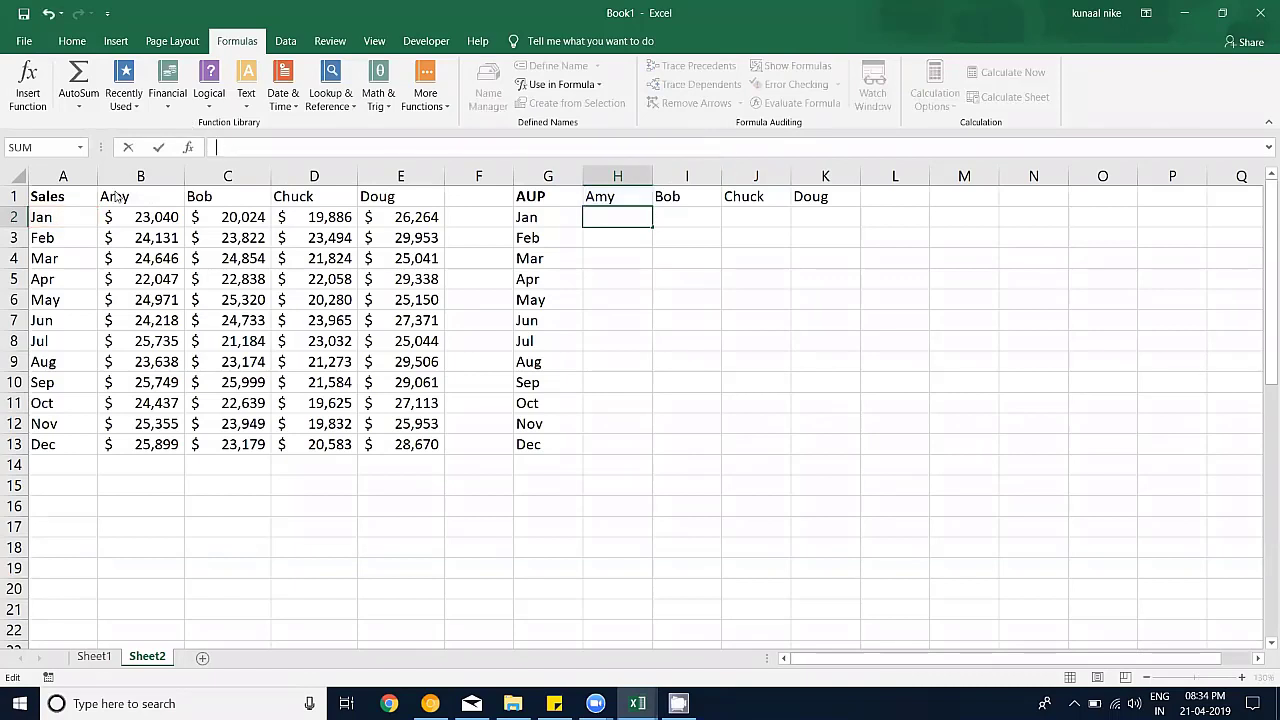
Copy B2's formula into H2 and repoint its month criterion from $A2 to $G2 (Jan).
left_click(125, 219)
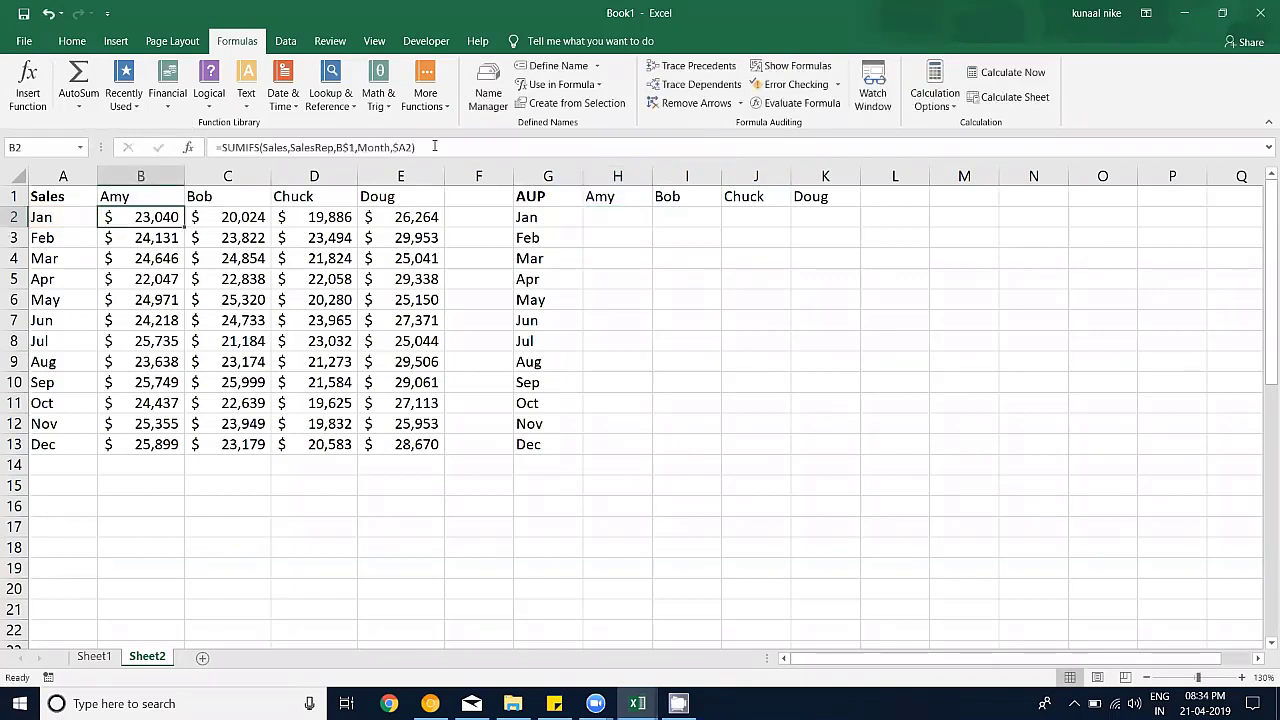
key("ctrl+c")
left_click(602, 218)
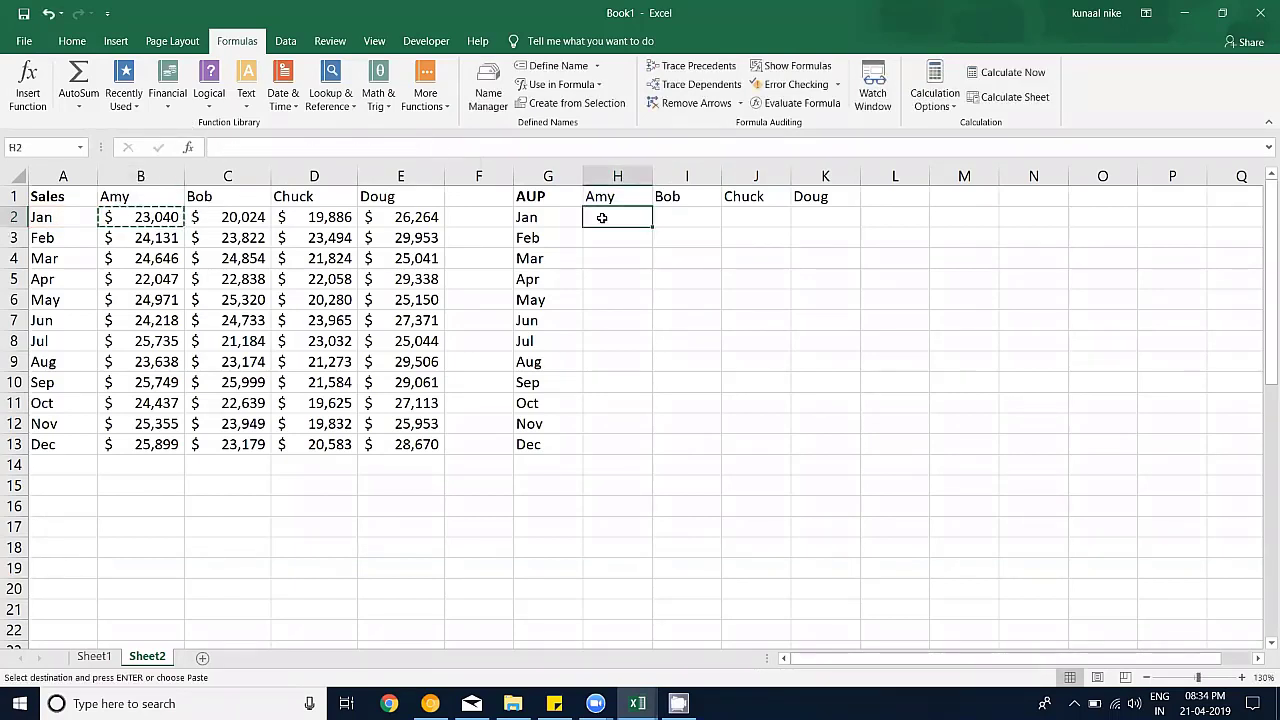
key("ctrl+v")
key("Escape")
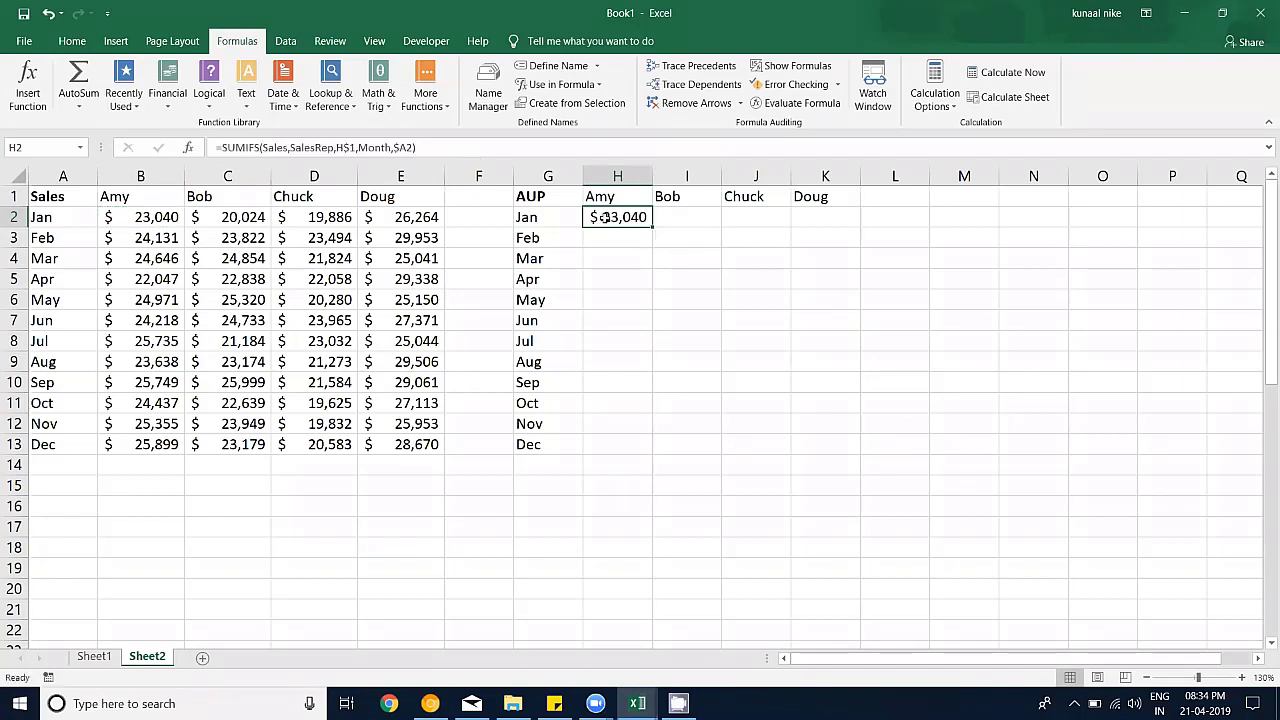
double_click(610, 218)
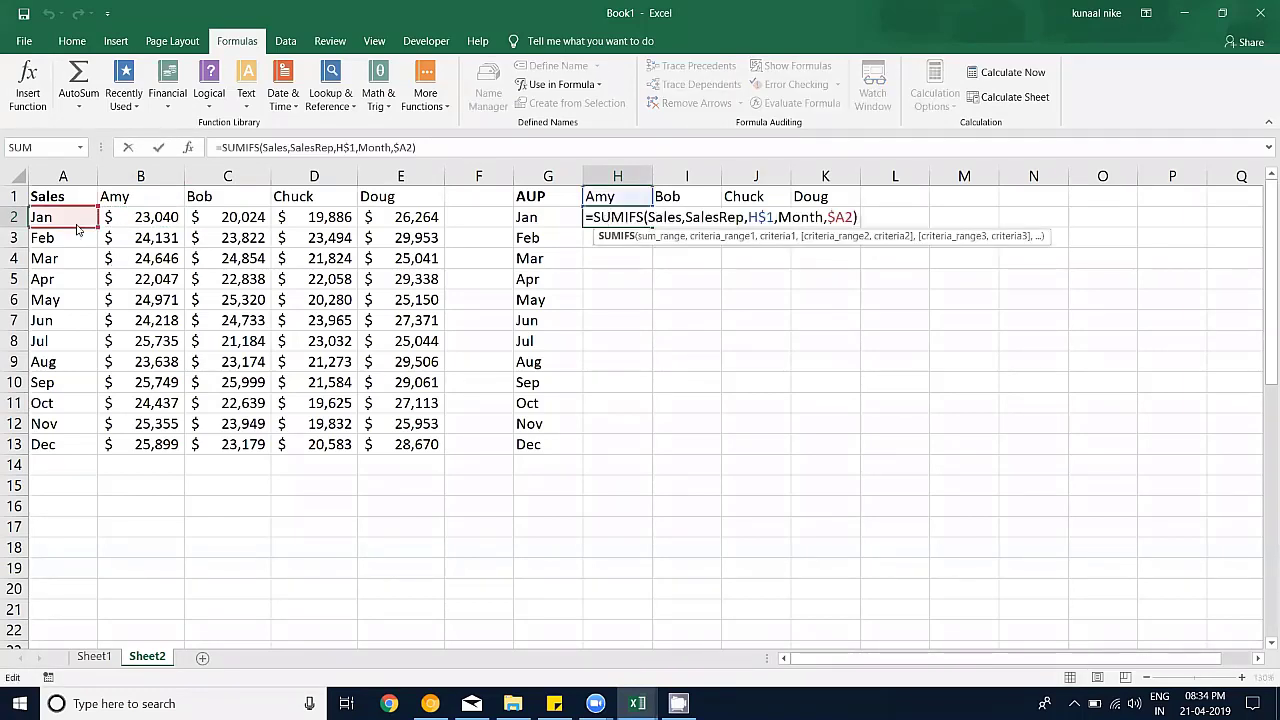
left_click_drag(77, 228, 560, 226)
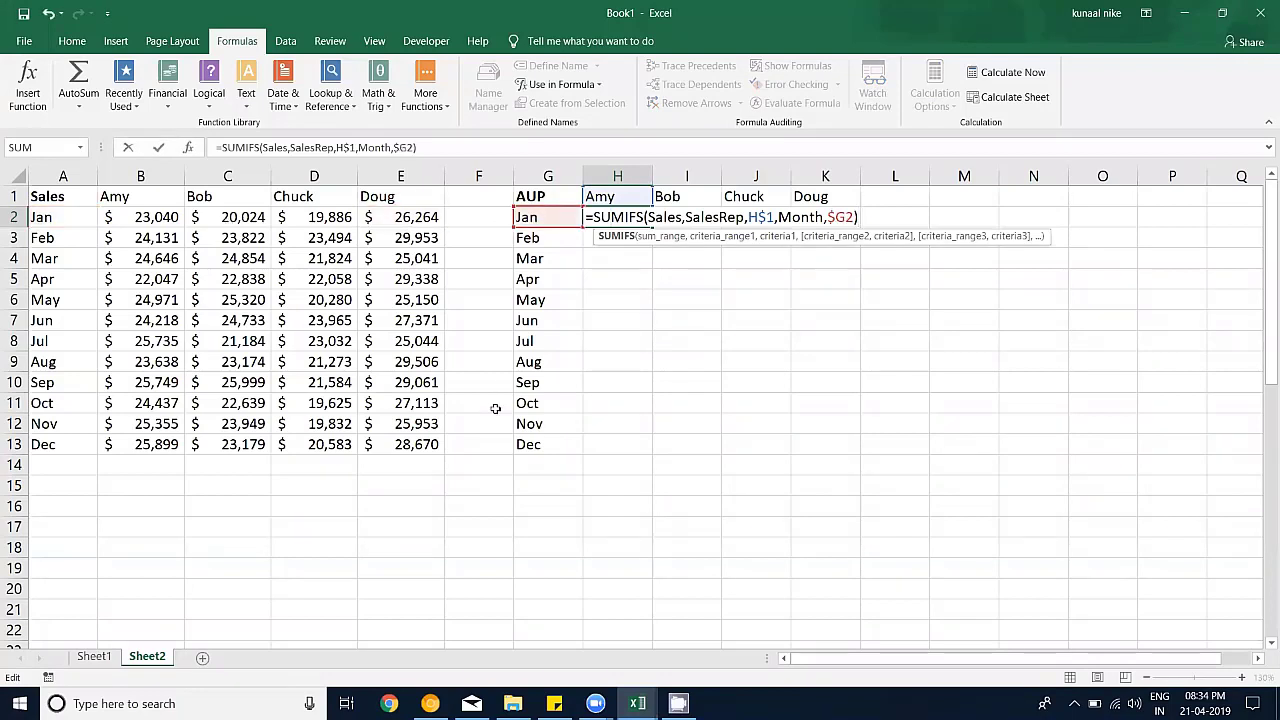
key("Return")
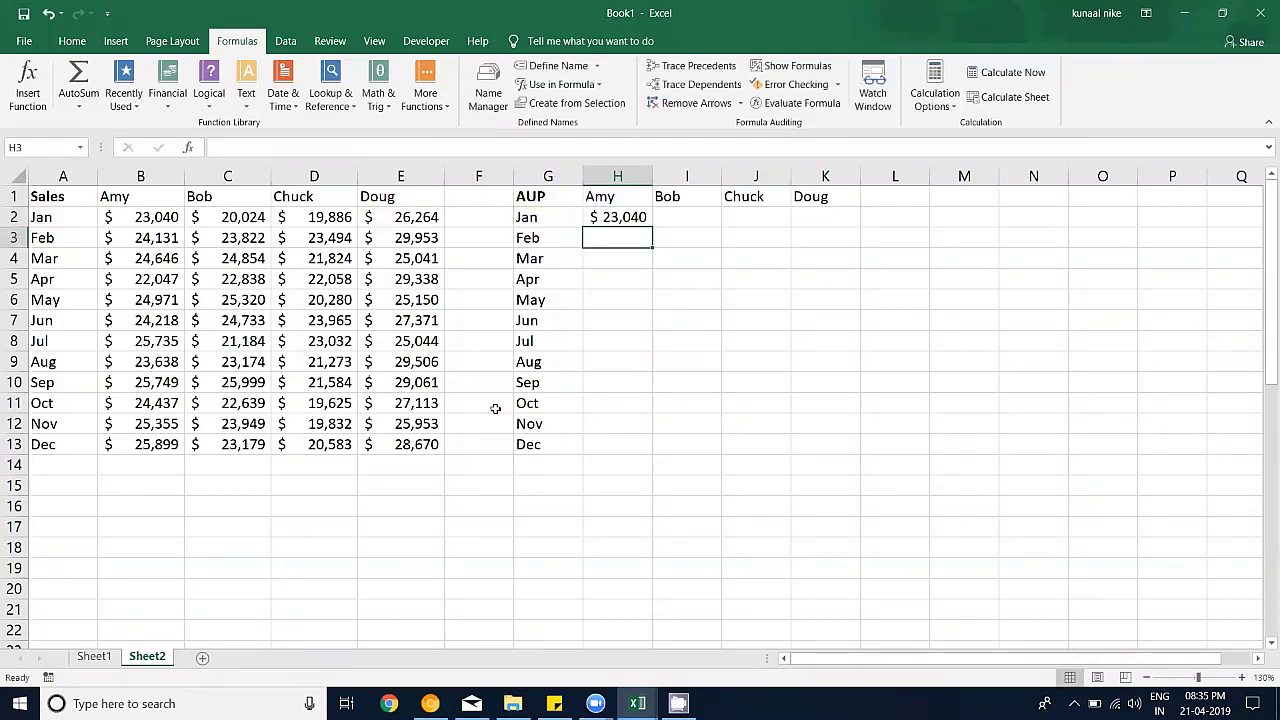
Make H2 divide the Sales SUMIFS by a matching Units_Sold SUMIFS, showing Amy's Jan $96.
key("Up")
key("F2")
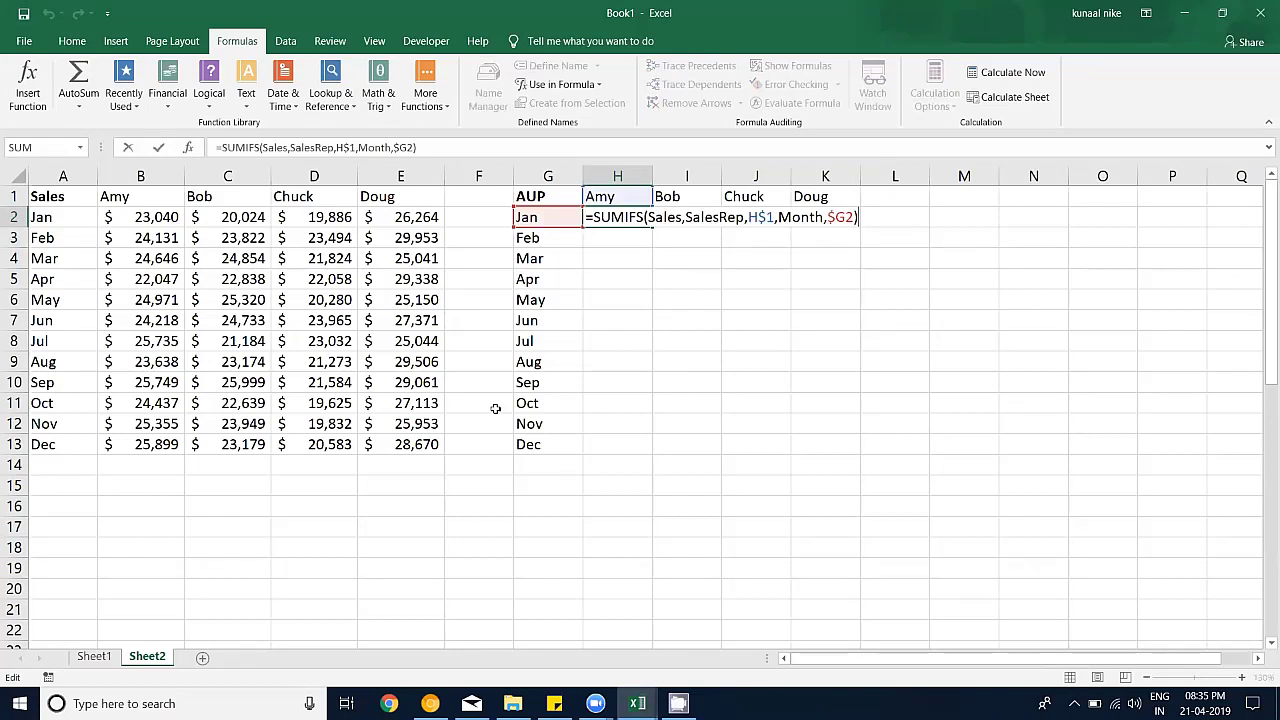
double_click(597, 217)
key("shift+End")
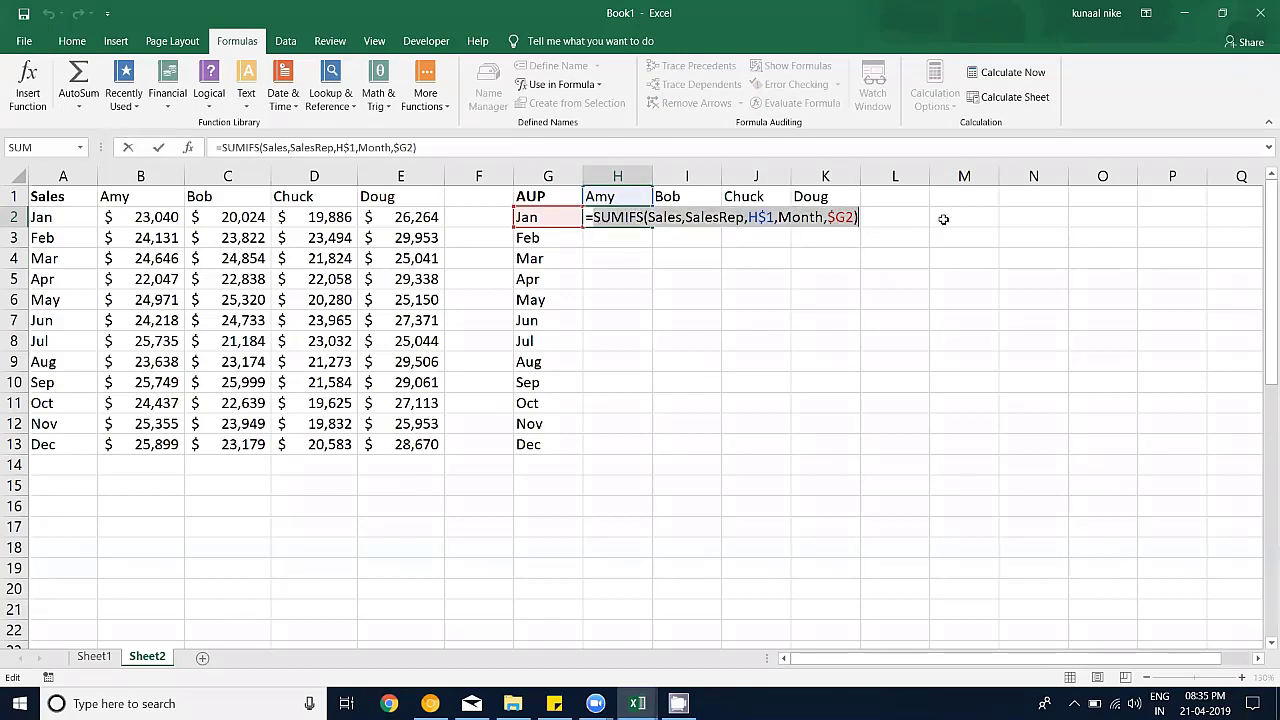
left_click(859, 217)
type("/")
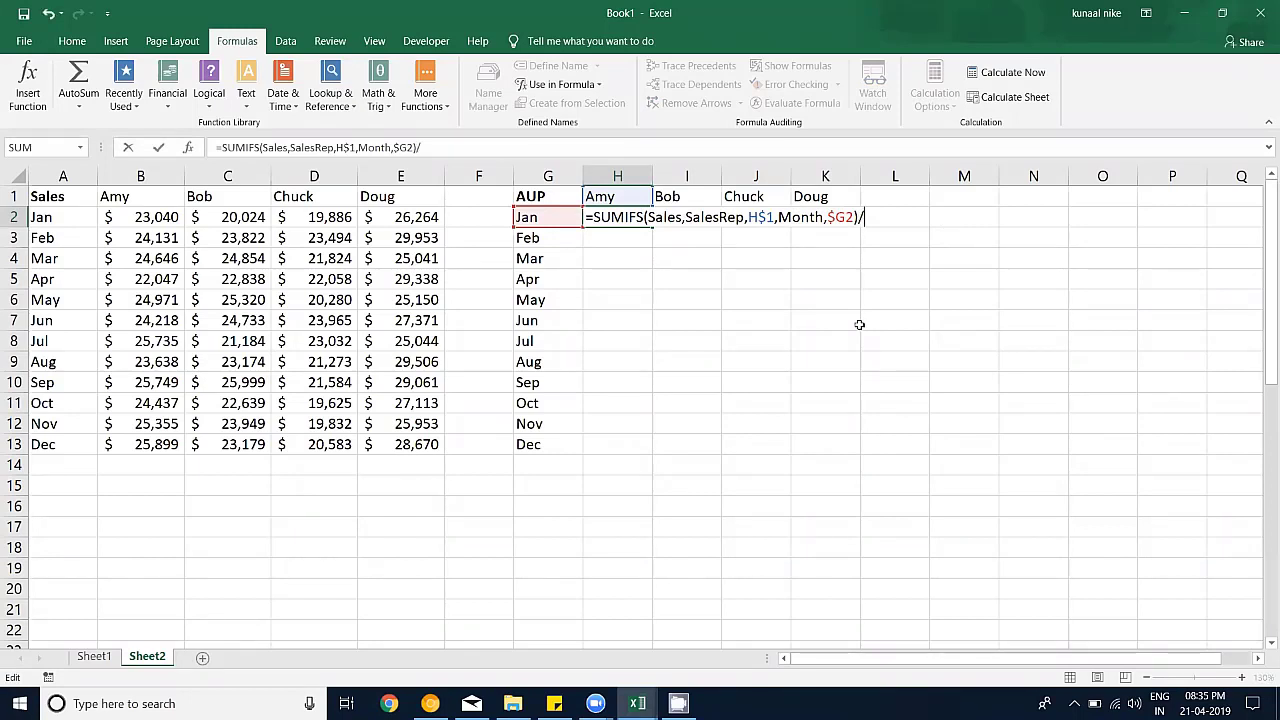
key("ctrl+v")
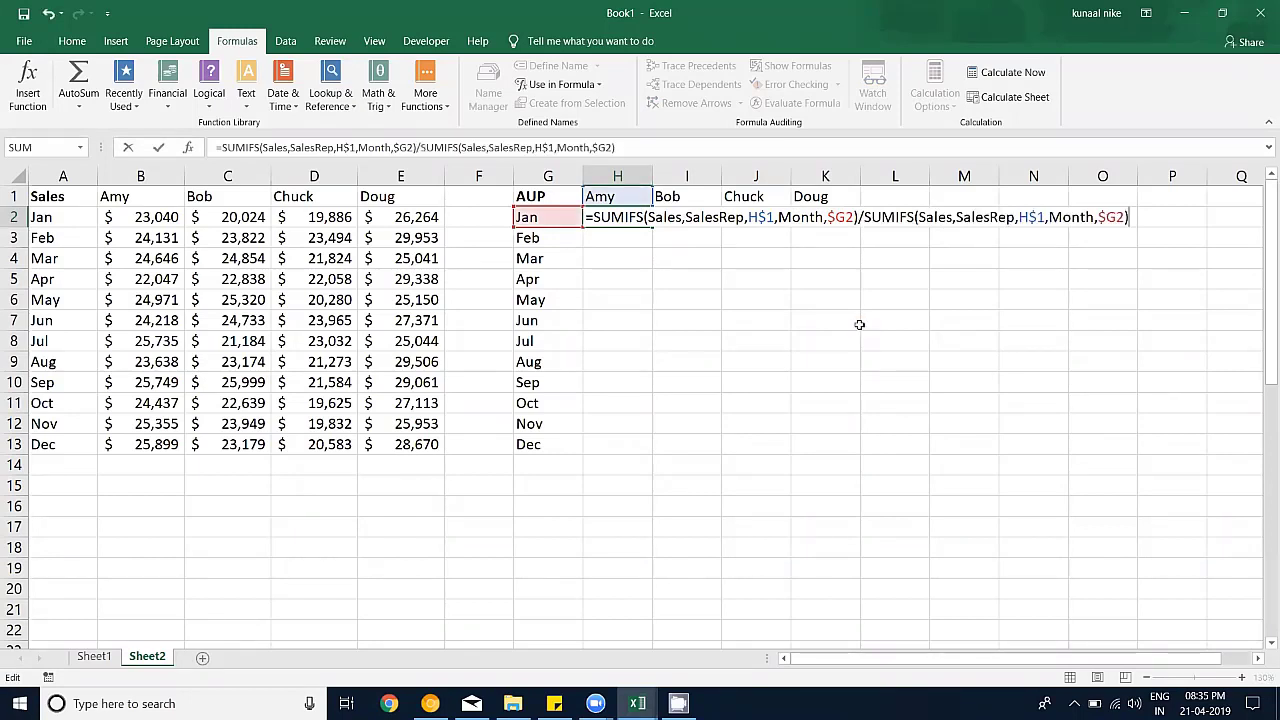
double_click(926, 214)
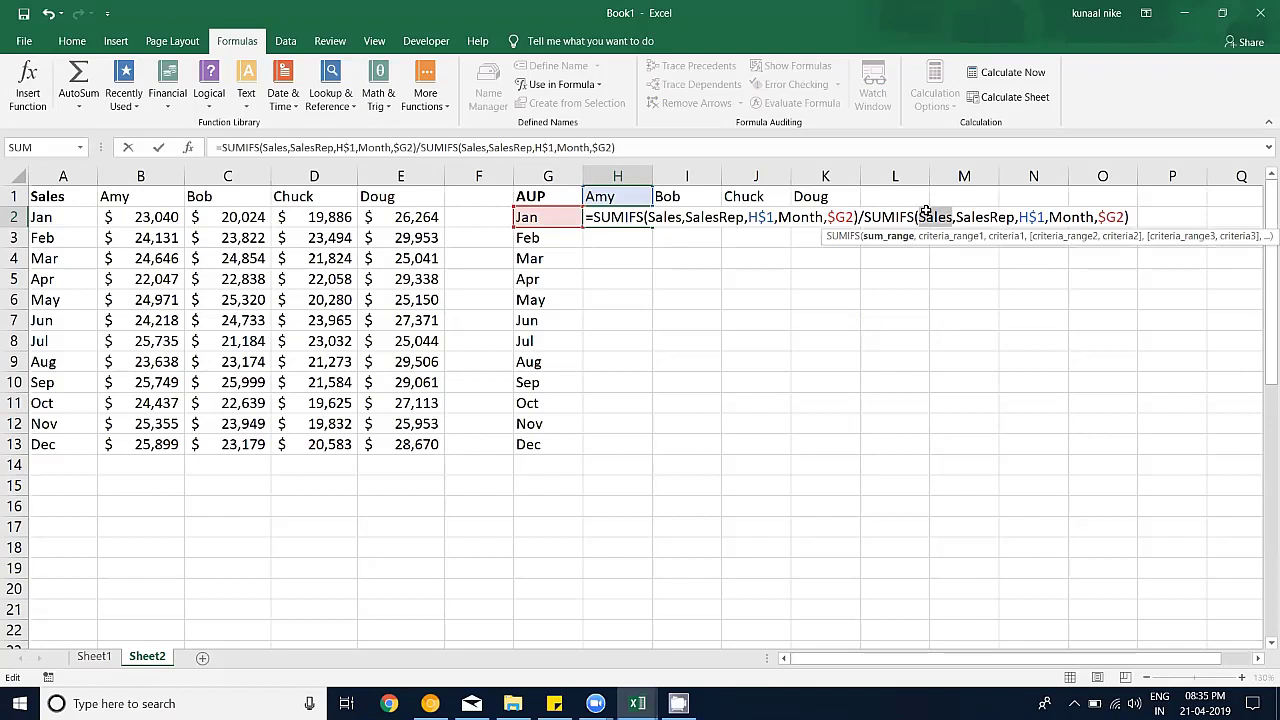
type("u")
key("Down")
key("Down")
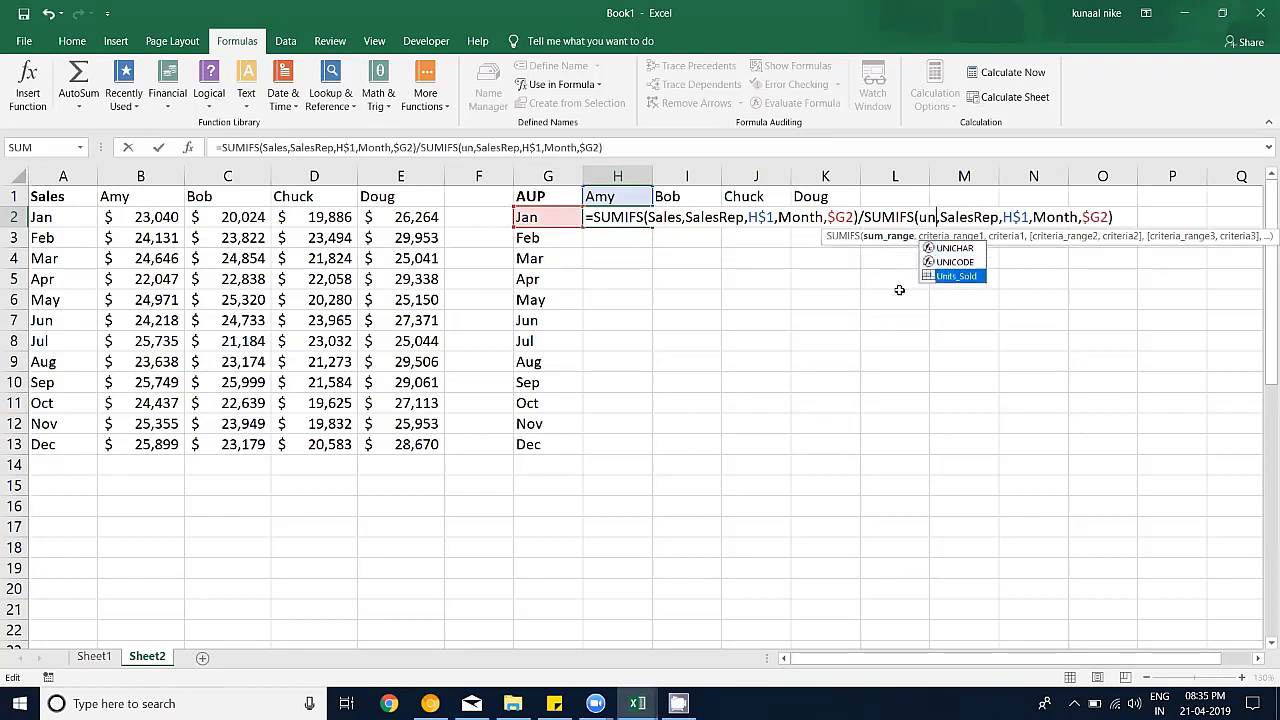
key("Tab")
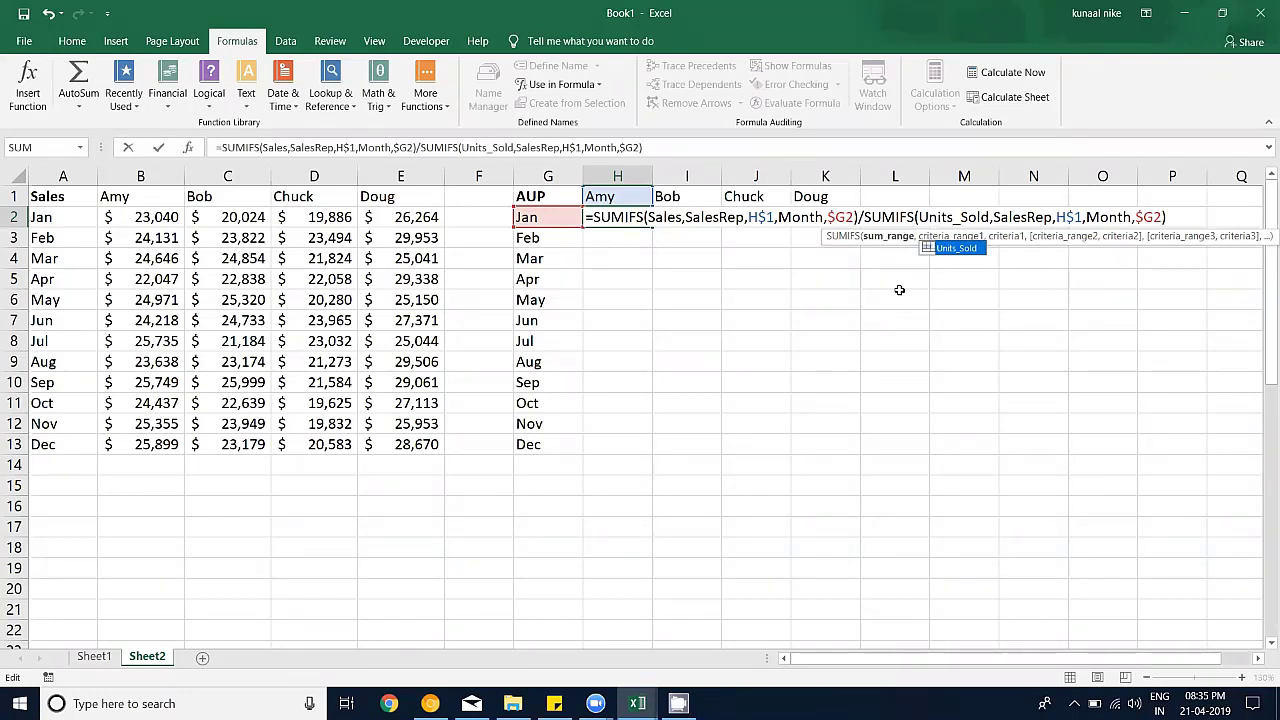
key("Return")
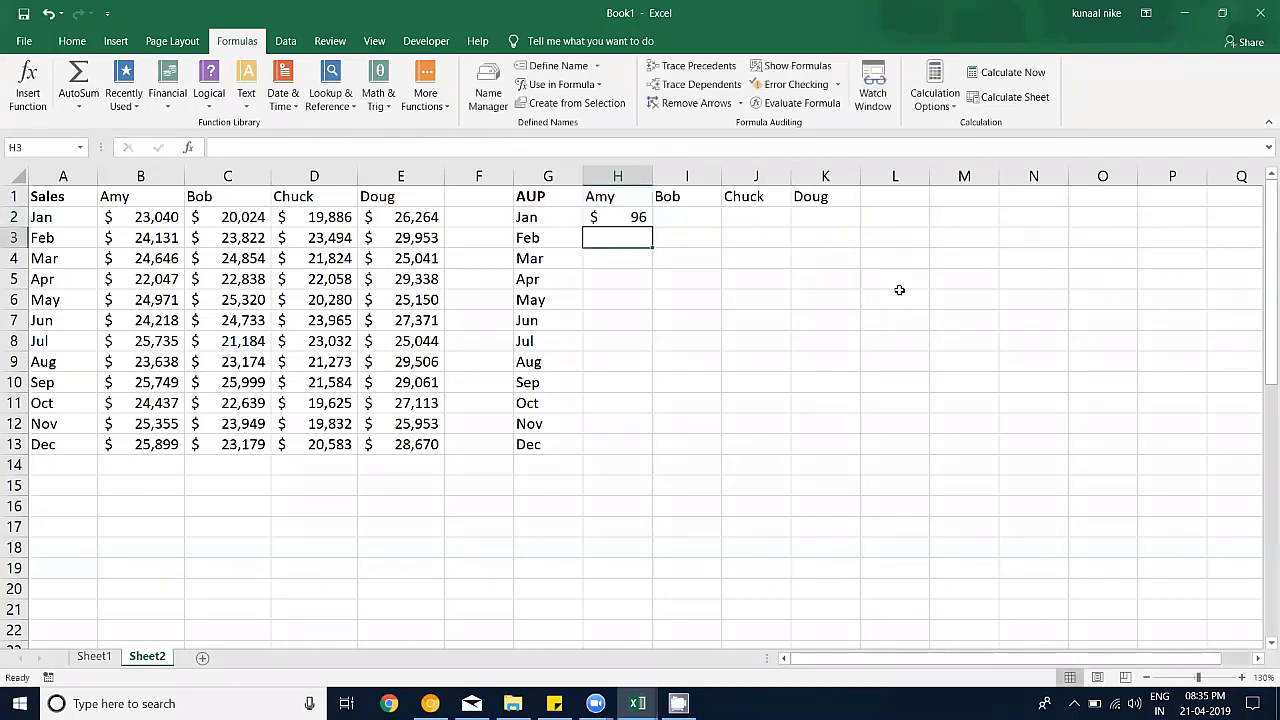
Fill H2's AUP formula down to row 13 and across to column K, then check H2's references.
left_click(628, 216)
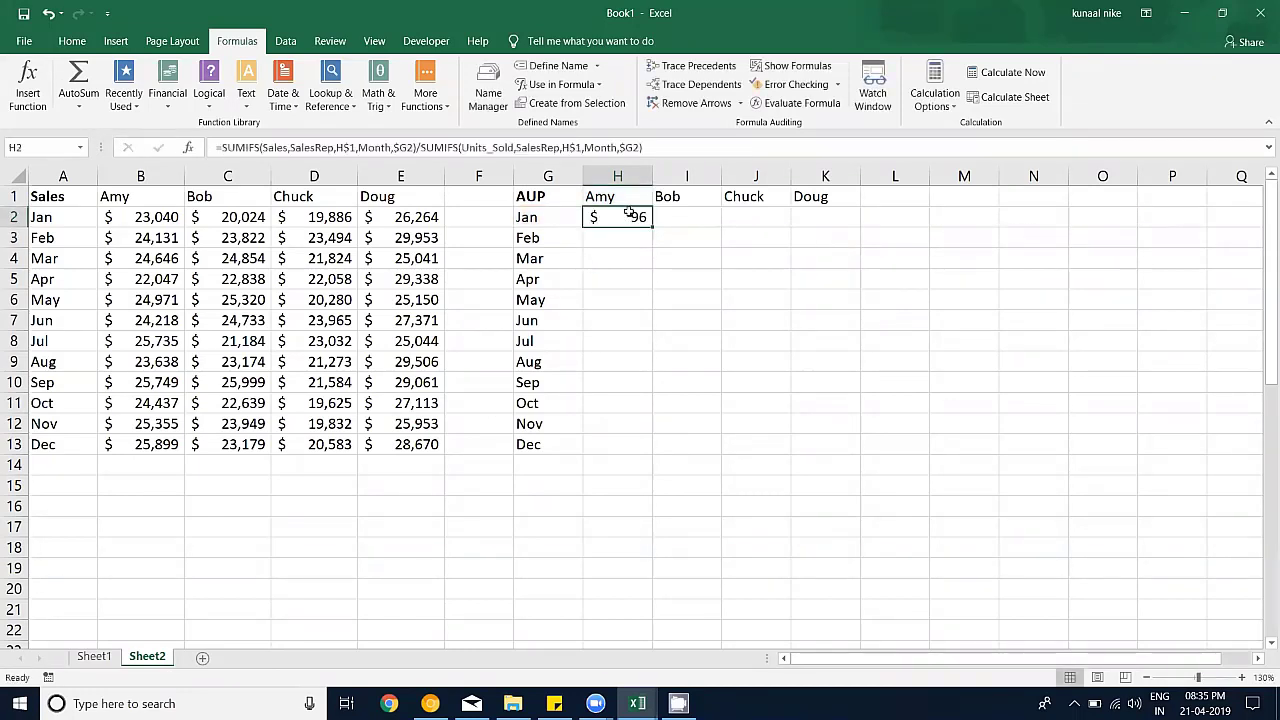
left_click_drag(652, 227, 657, 452)
left_click_drag(805, 451, 858, 452)
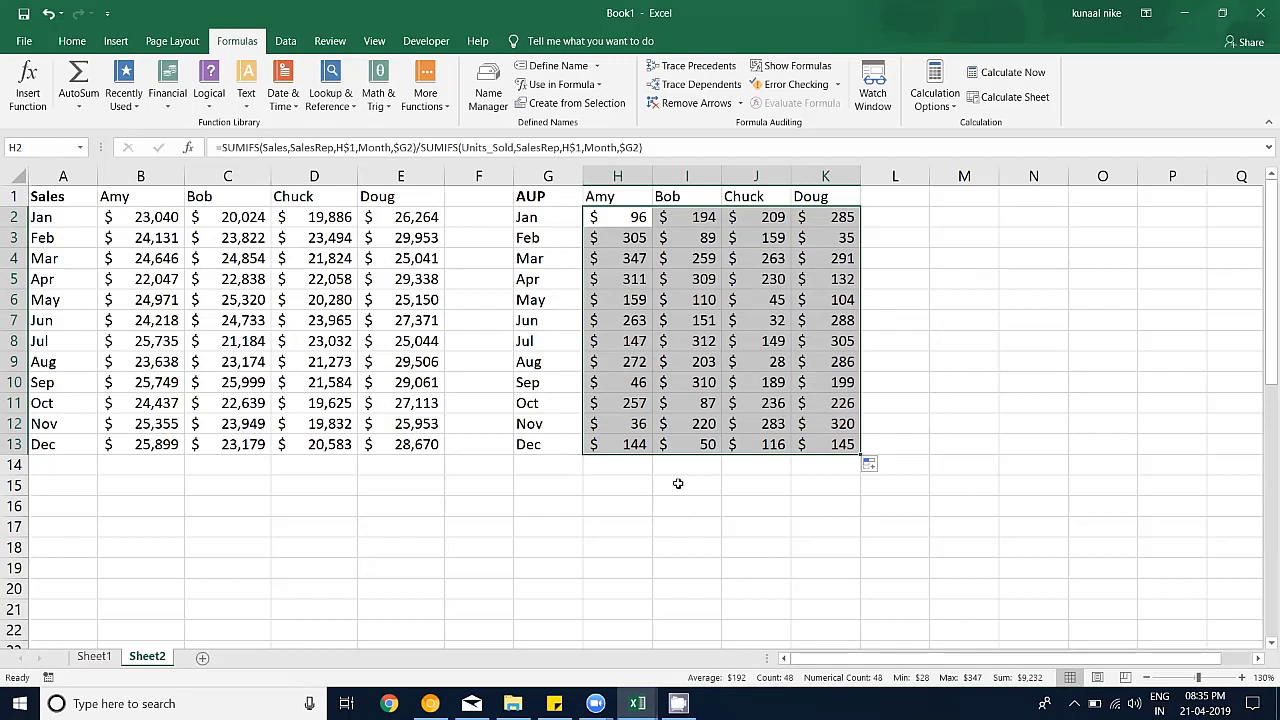
left_click(625, 225)
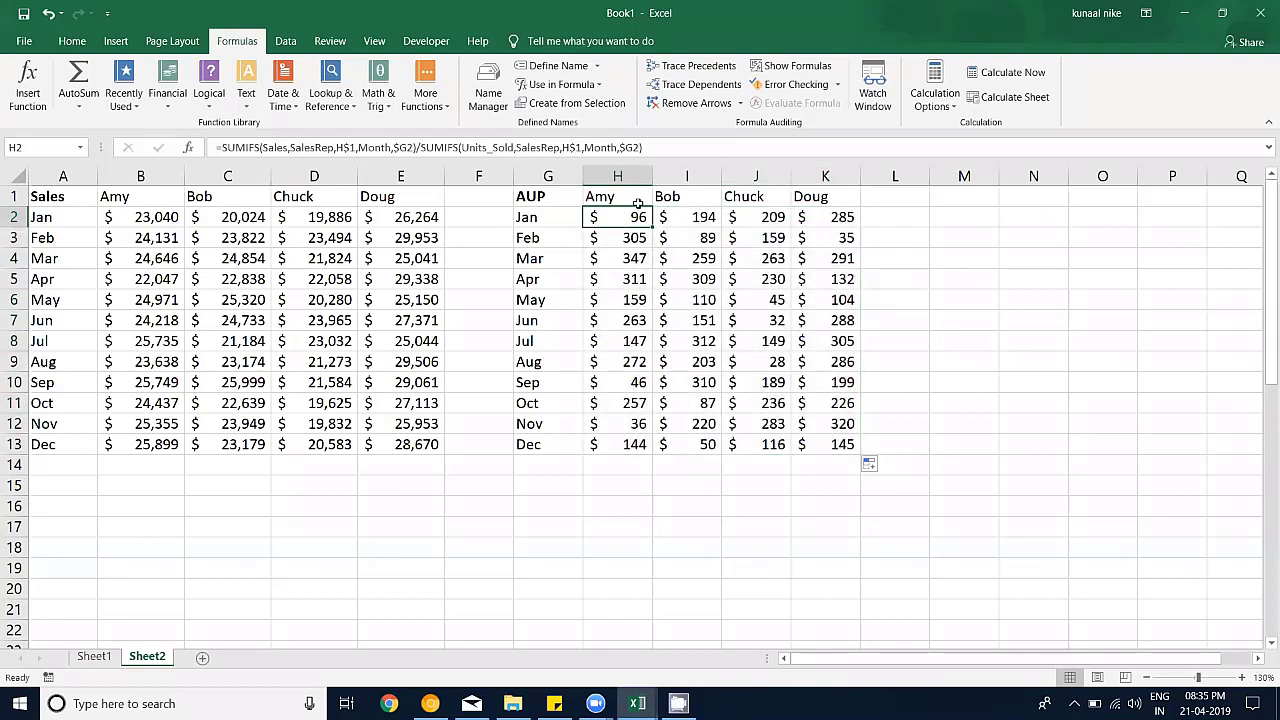
key("F2")
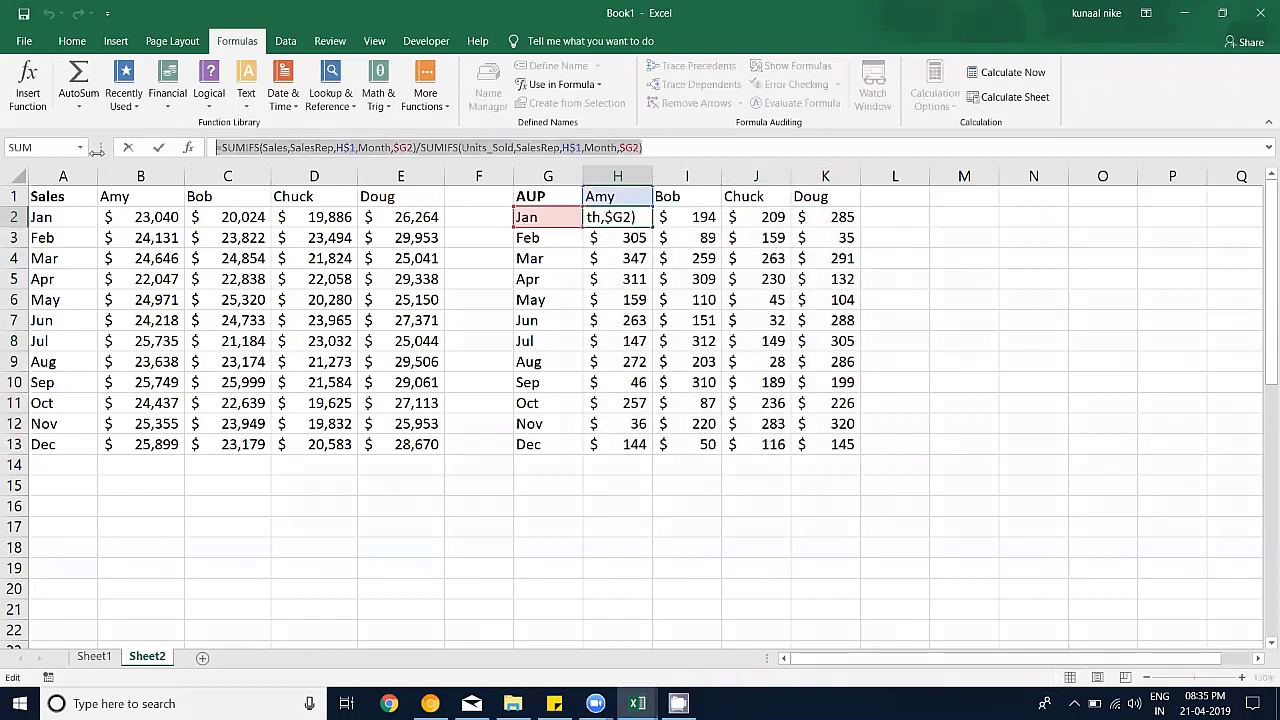
key("Escape")
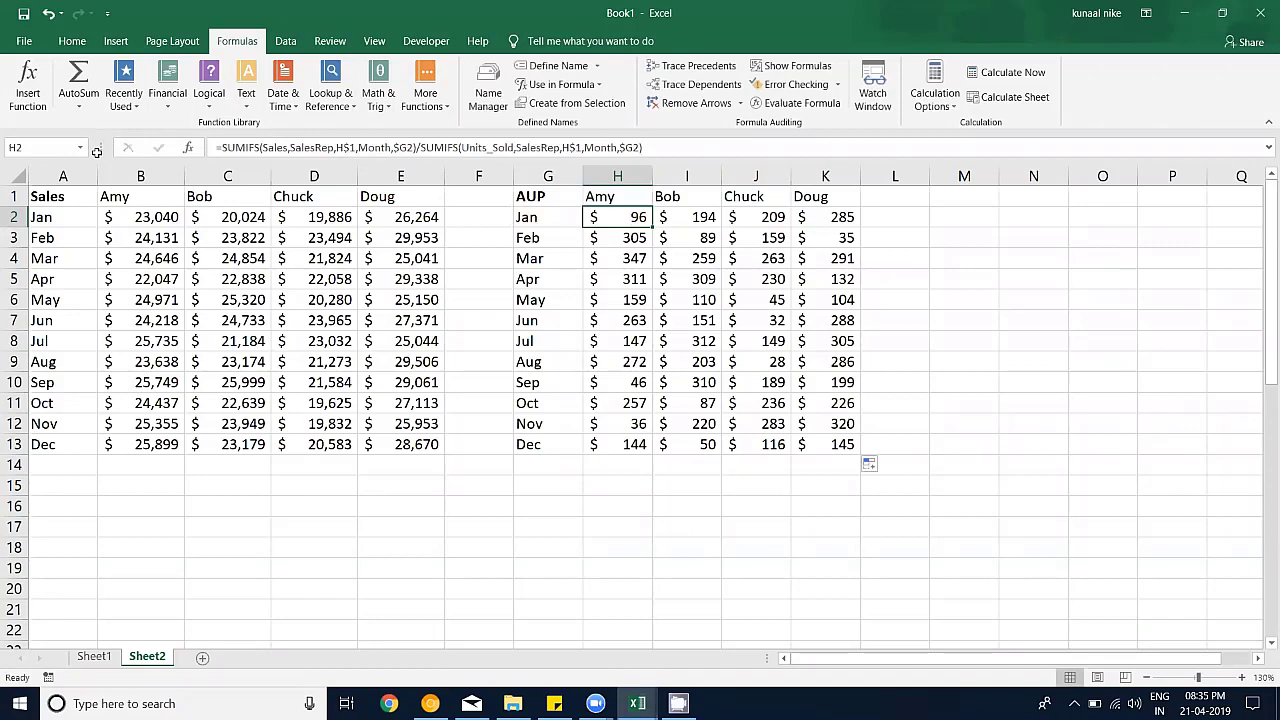
key("alt+h")
Shift the Apr–Dec, Jul–Dec and Oct–Dec AUP rows down one row each into quarterly blocks.
left_click_drag(549, 279, 820, 458)
left_click_drag(820, 454, 820, 475)
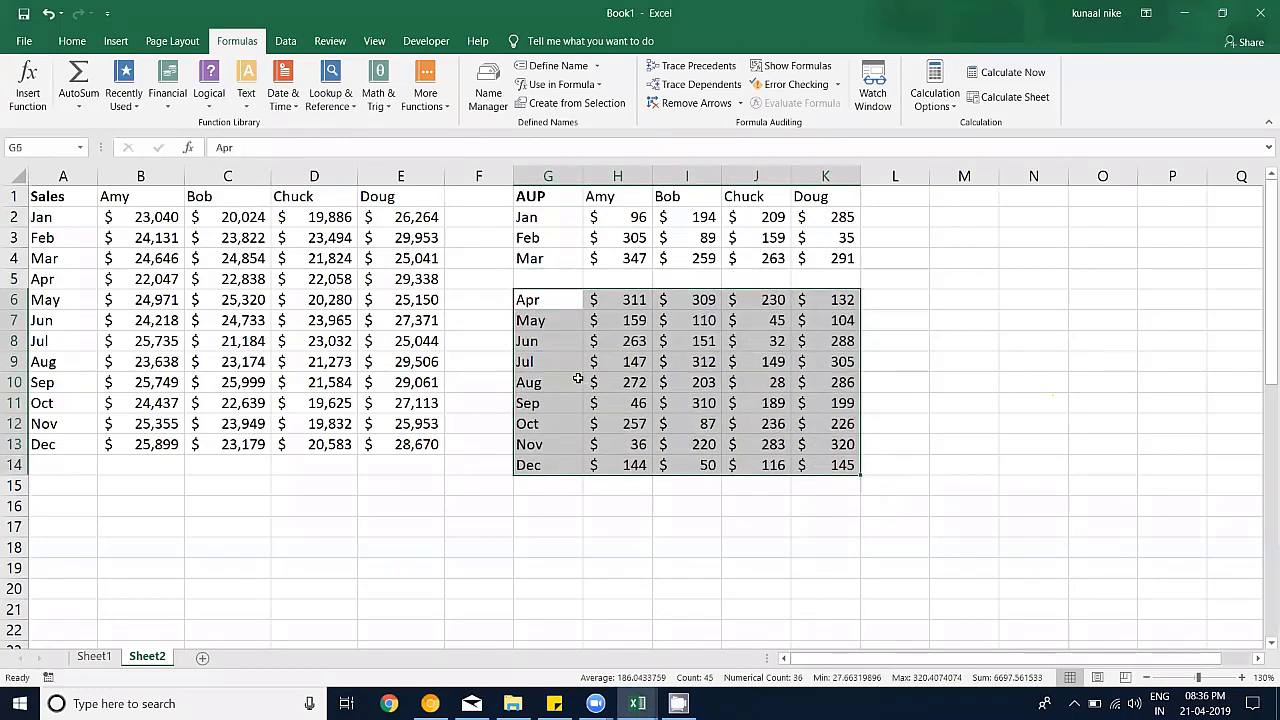
left_click_drag(543, 361, 809, 498)
left_click_drag(550, 444, 838, 510)
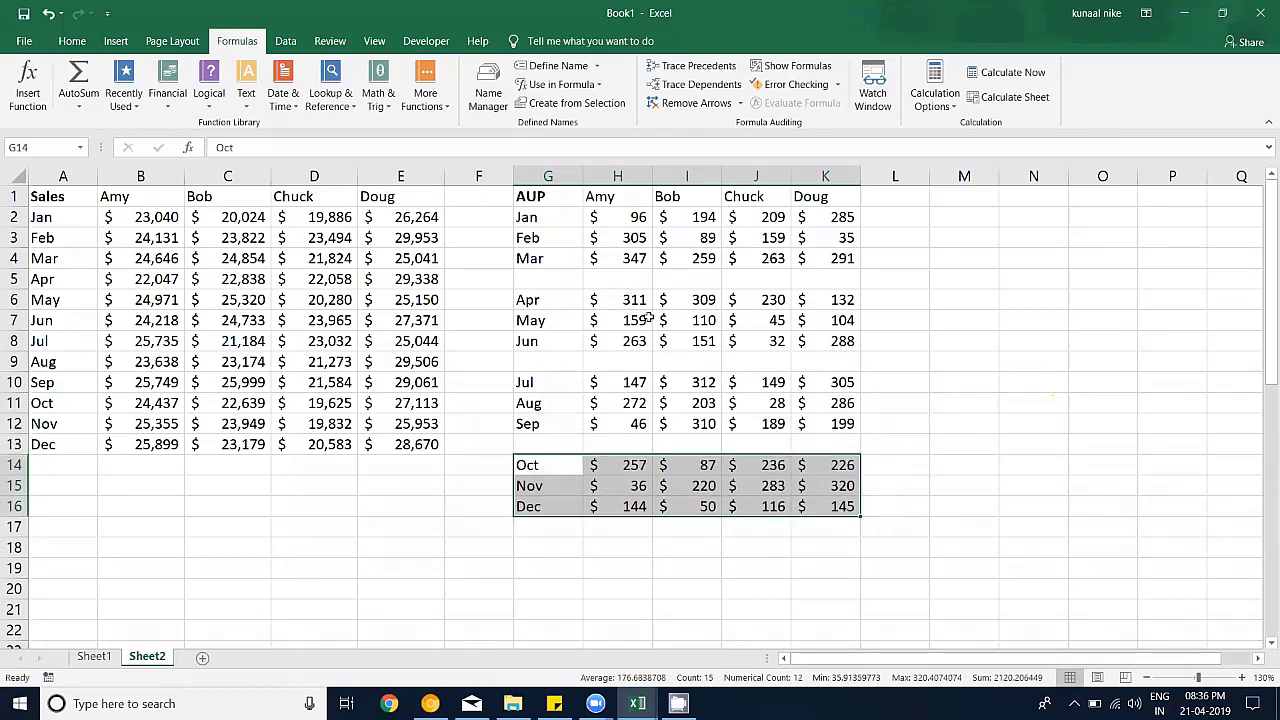
left_click_drag(745, 172, 809, 174)
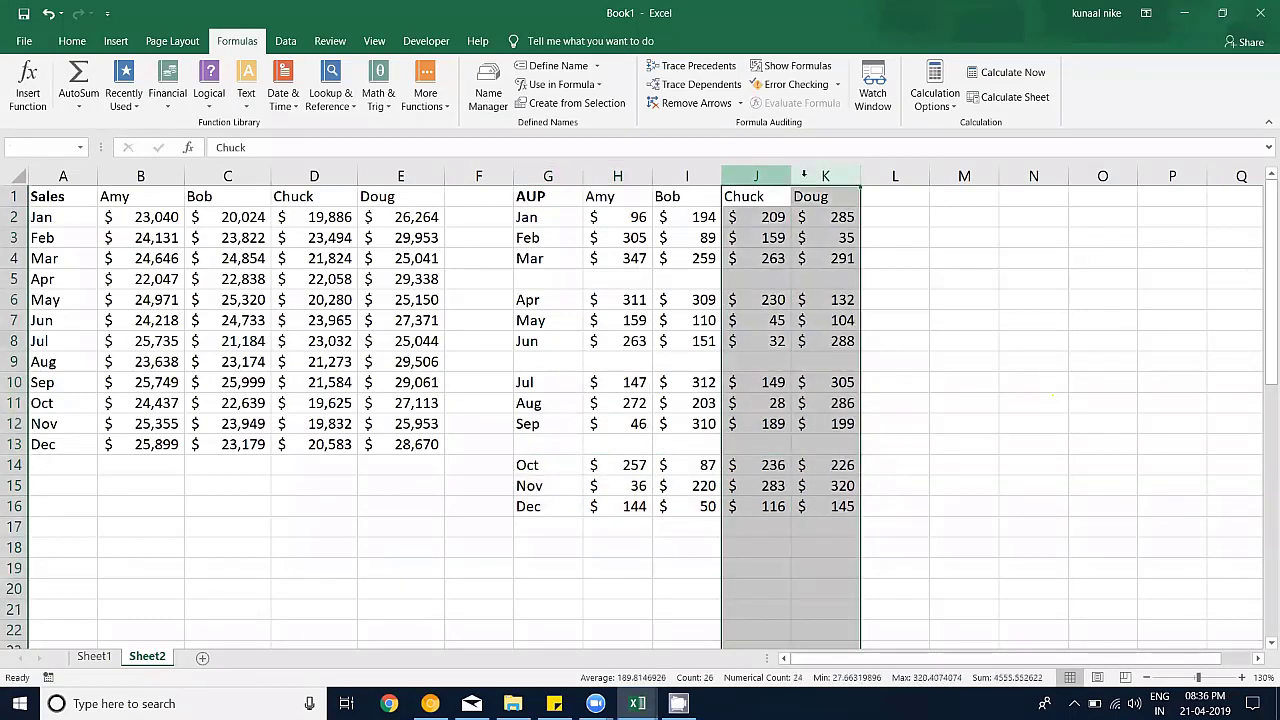
right_click(736, 175)
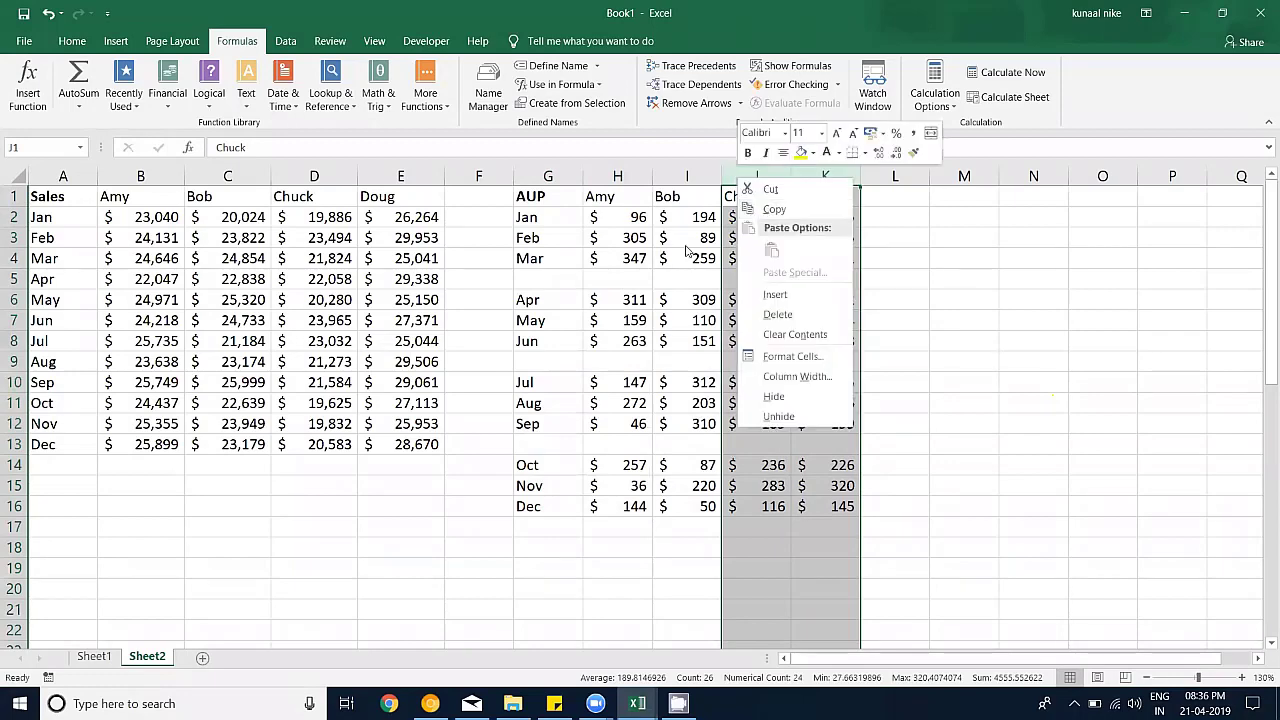
Insert a blank column J between Bob's and Chuck's AUP figures, then check K10's formula.
key("Escape")
left_click(736, 172)
right_click(736, 172)
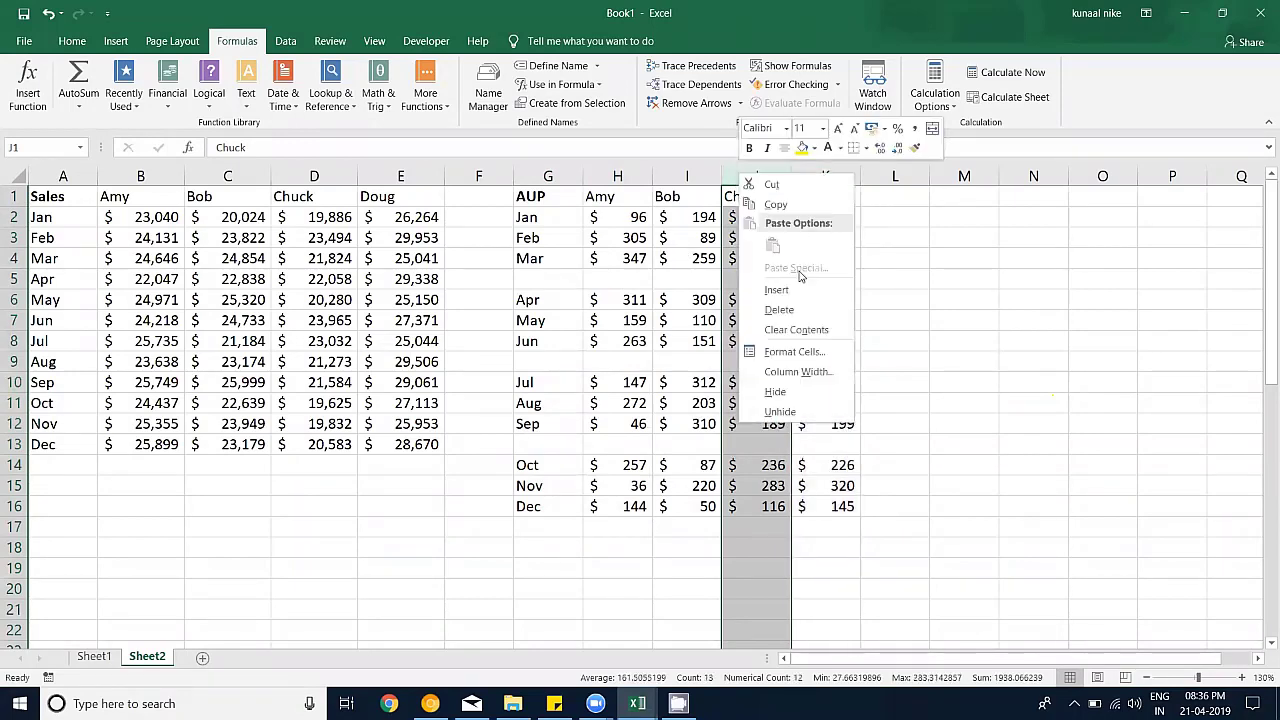
left_click(803, 288)
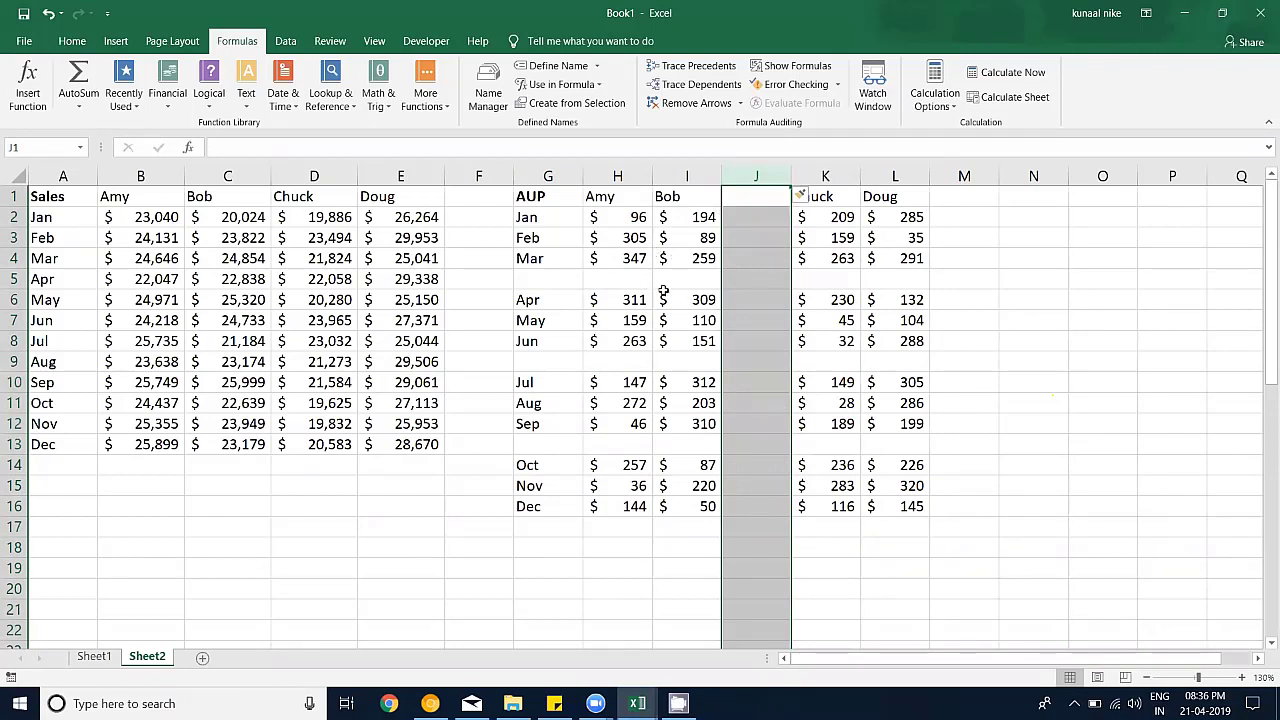
left_click(807, 373)
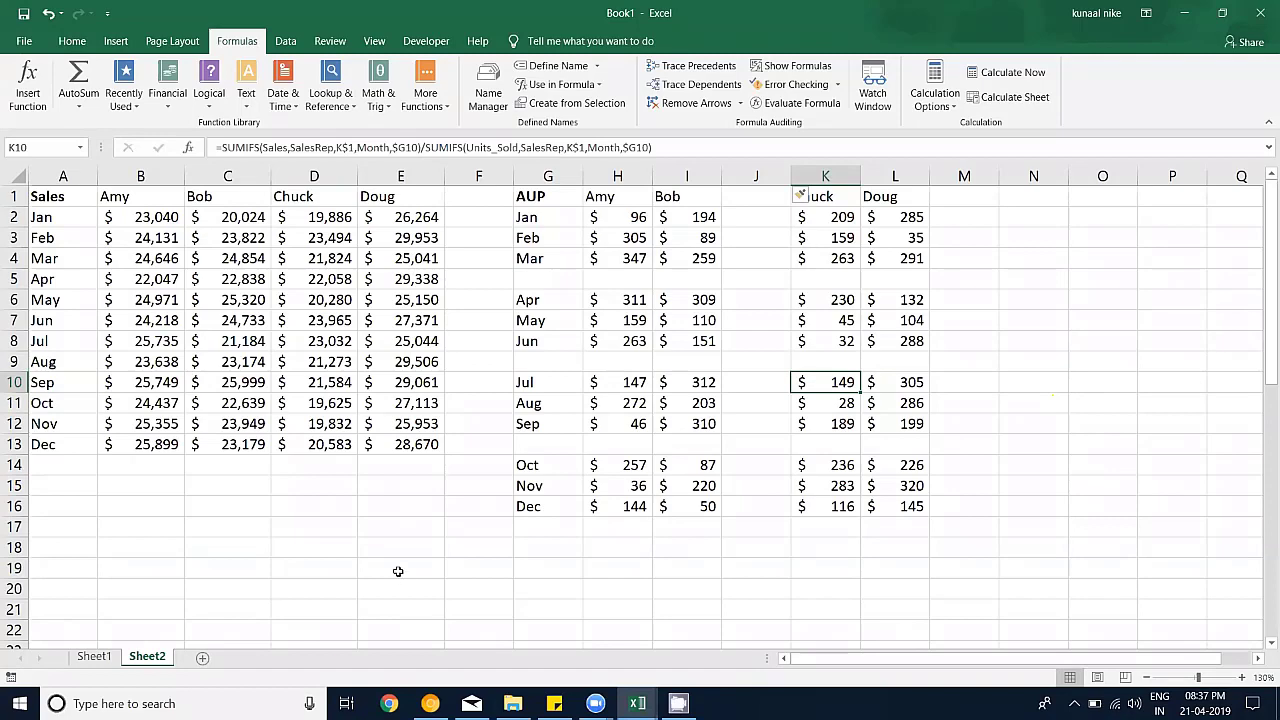
From the Zoom tab in Chrome, search Google for 'abela chart' and view image results.
mouse_move(430, 703)
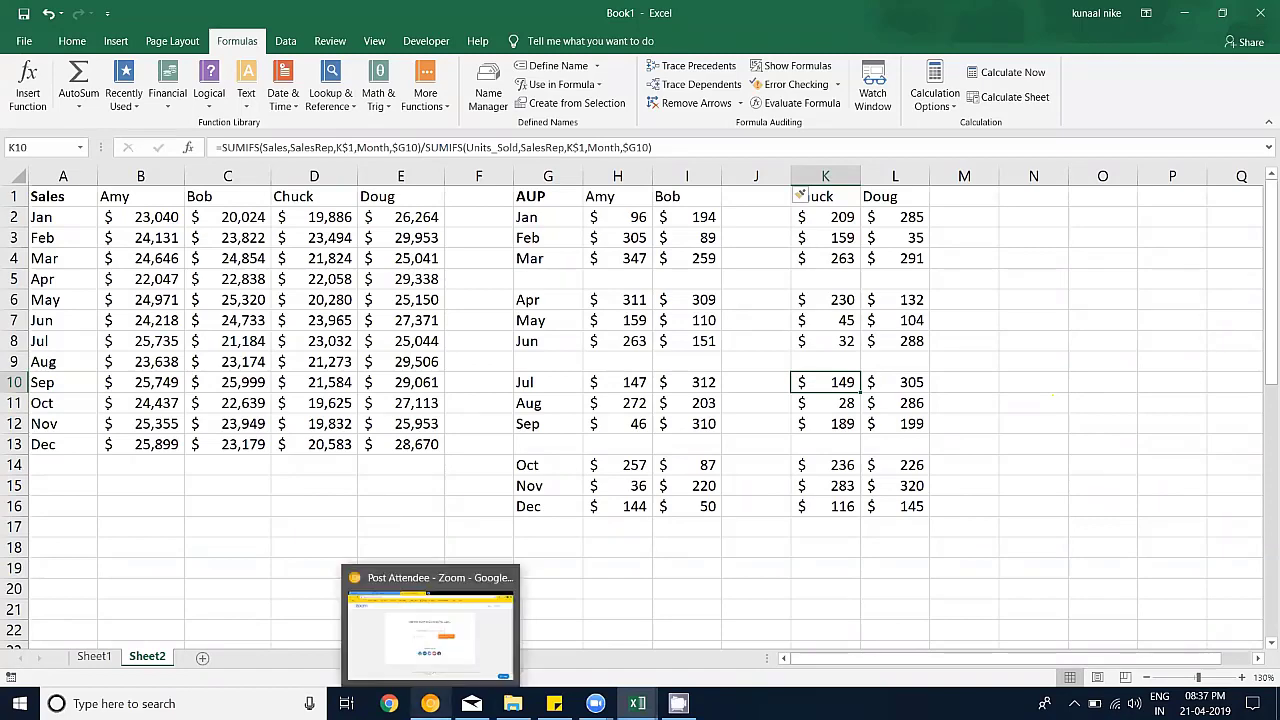
left_click(444, 647)
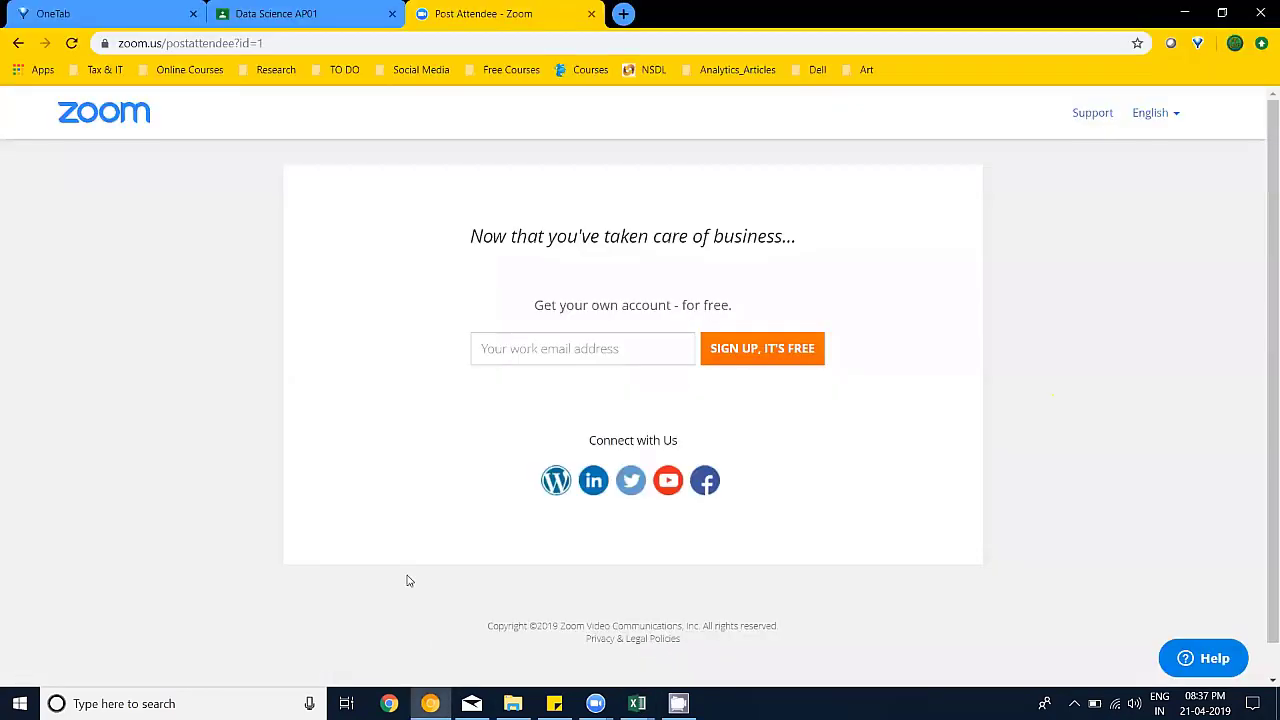
left_click(299, 45)
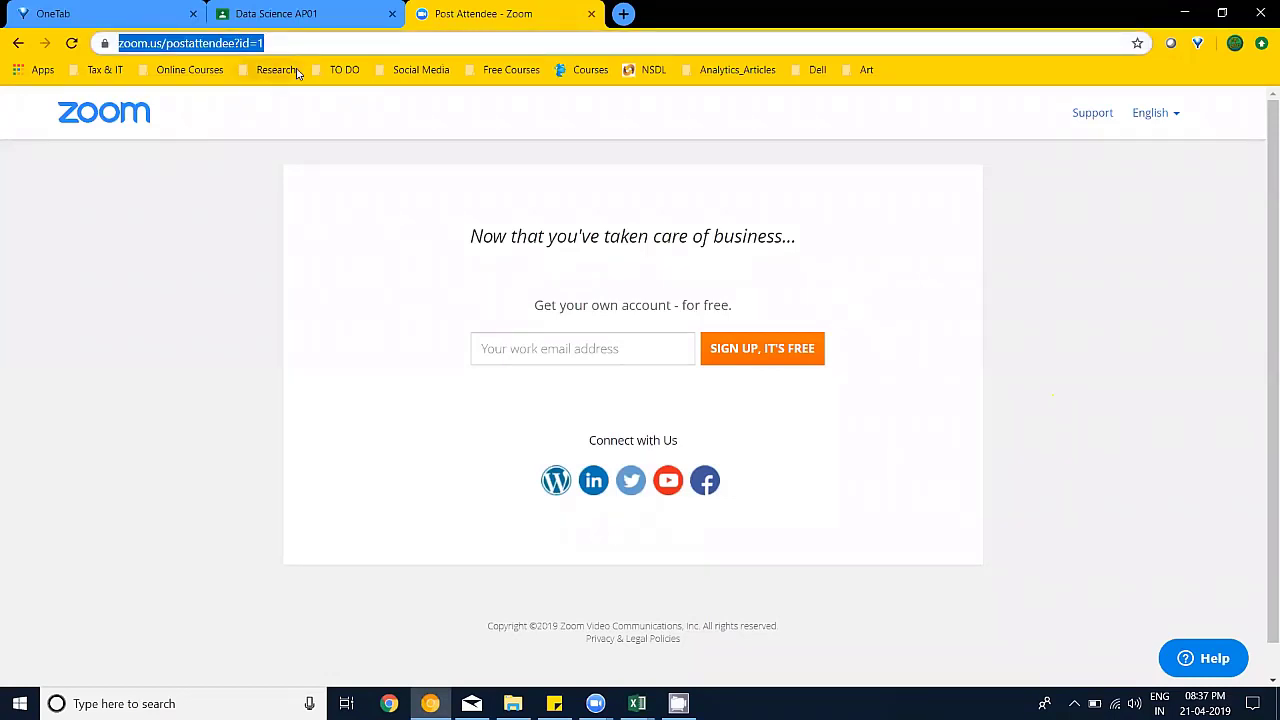
type("abe")
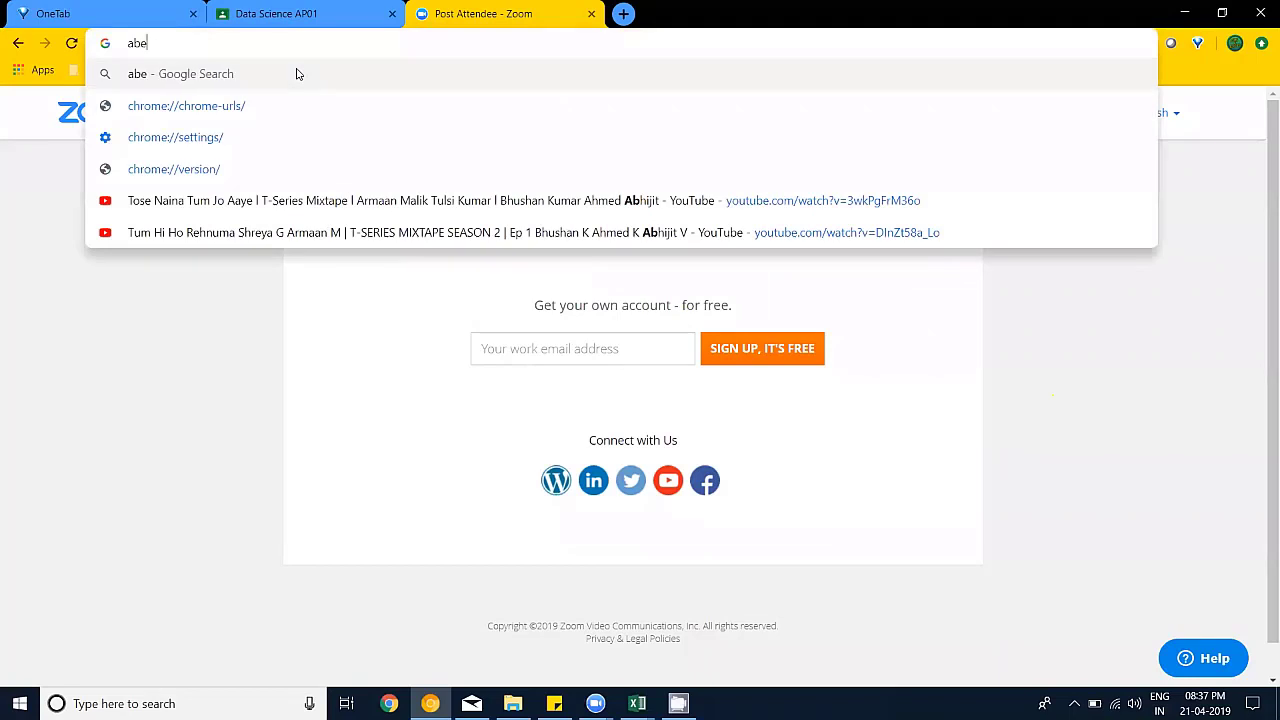
type("la")
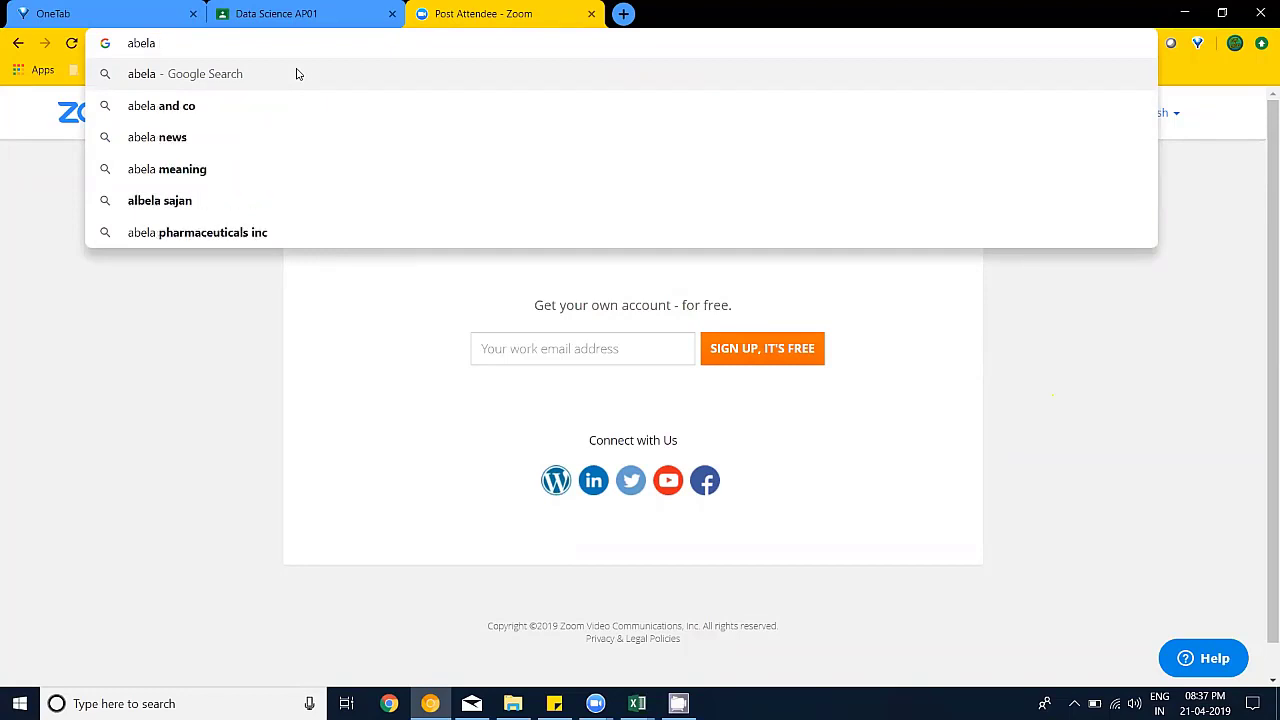
type("chart")
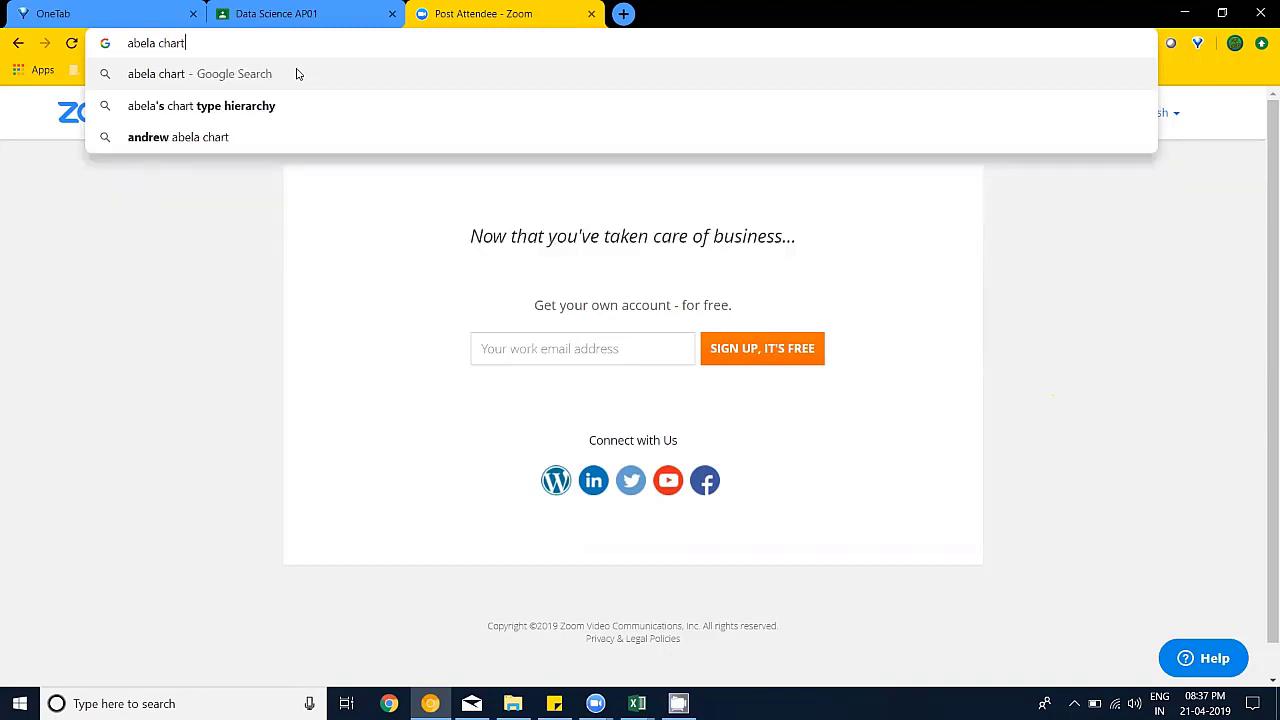
key("Return")
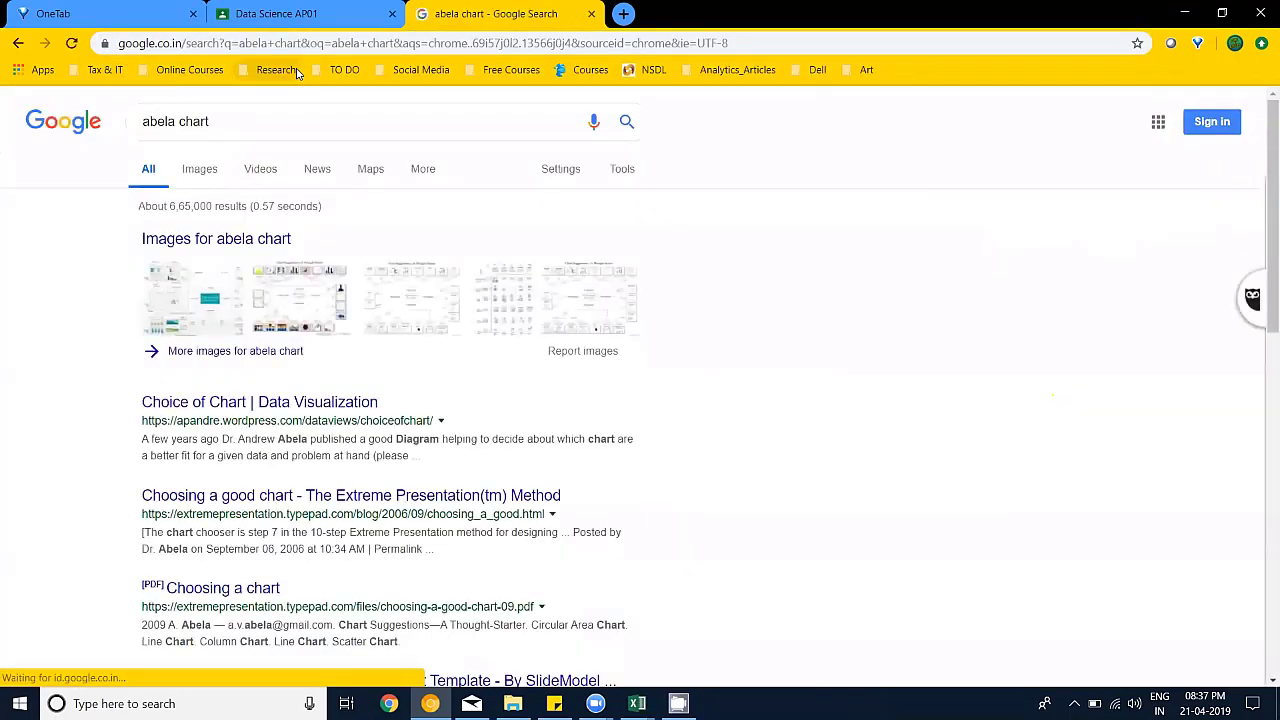
left_click(173, 308)
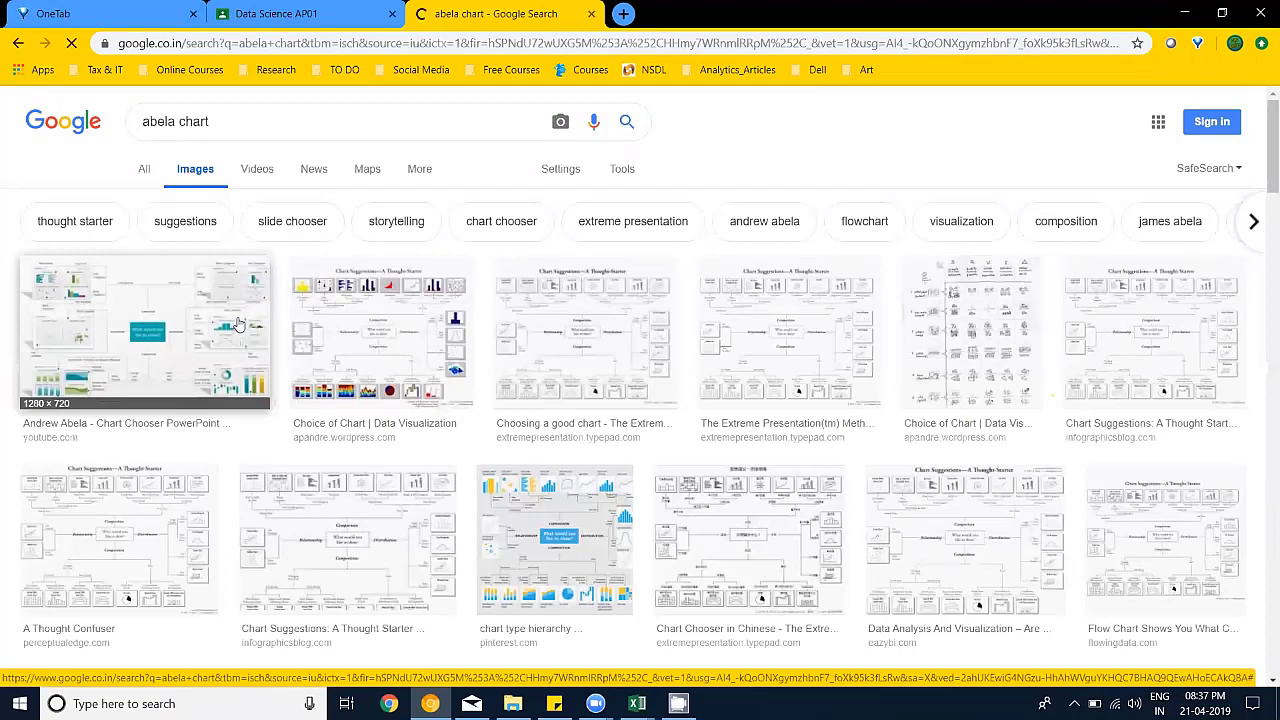
Preview the first Chart Chooser image large and scroll through the results.
left_click(262, 336)
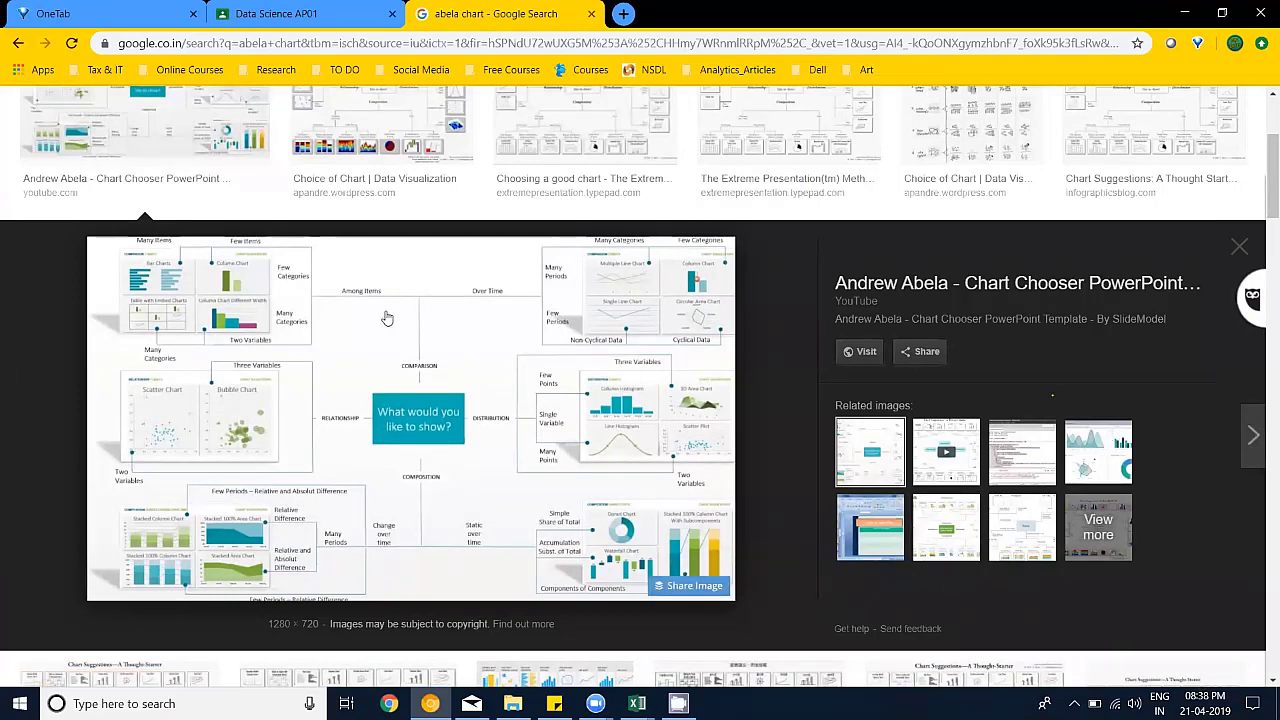
scroll(300, 250, "up", 3)
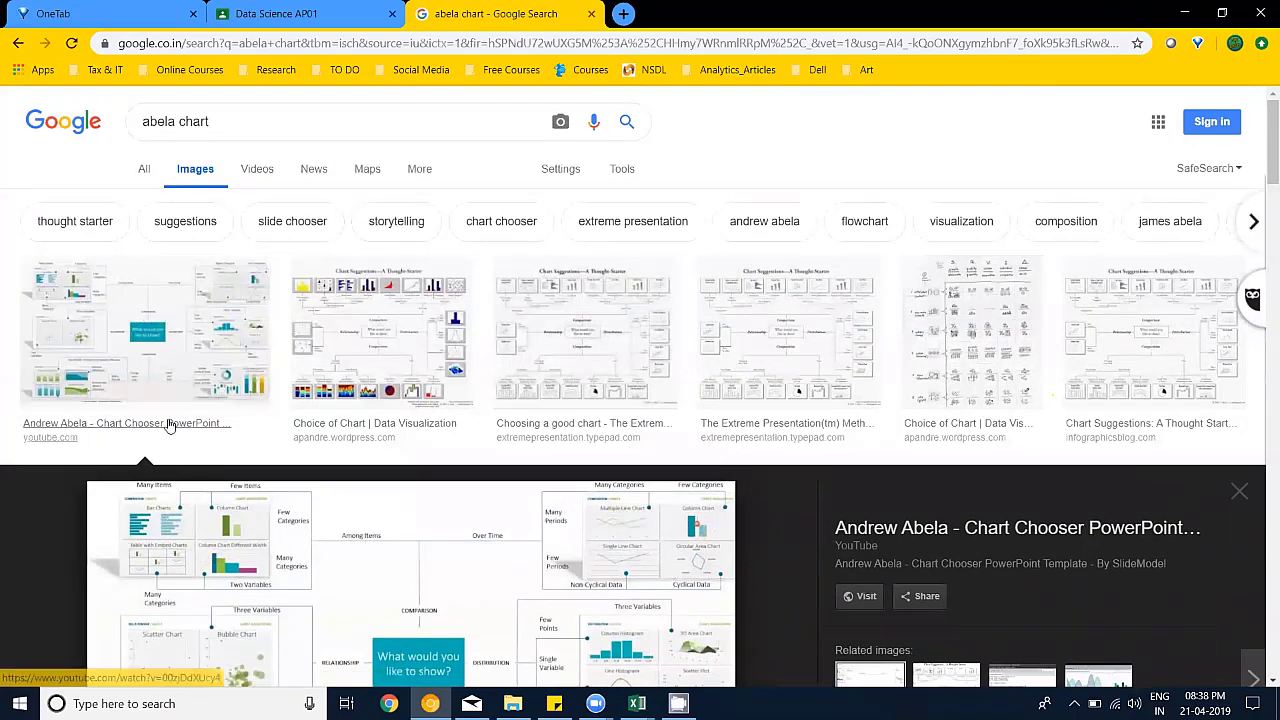
scroll(400, 470, "down", 2)
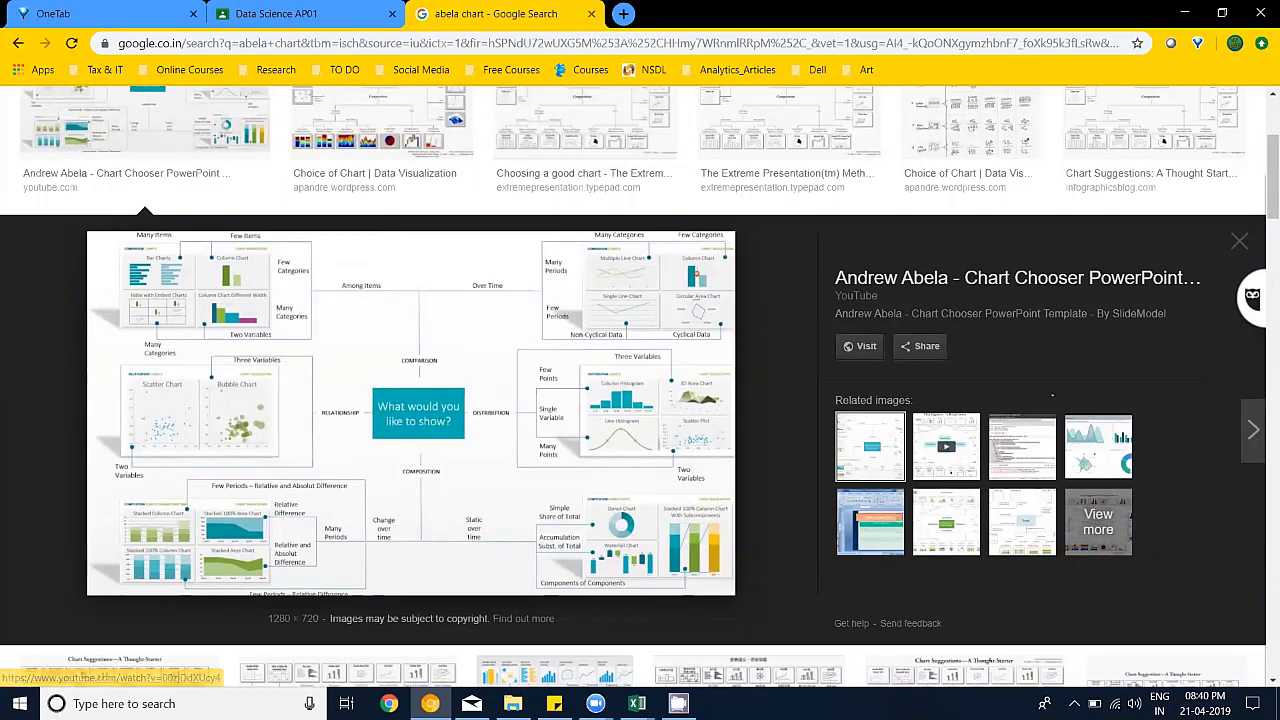
Look over the 4.test scores workbook's data and Sheet1 tabs, then return to Book1's Sheet2.
mouse_move(637, 700)
left_click(650, 652)
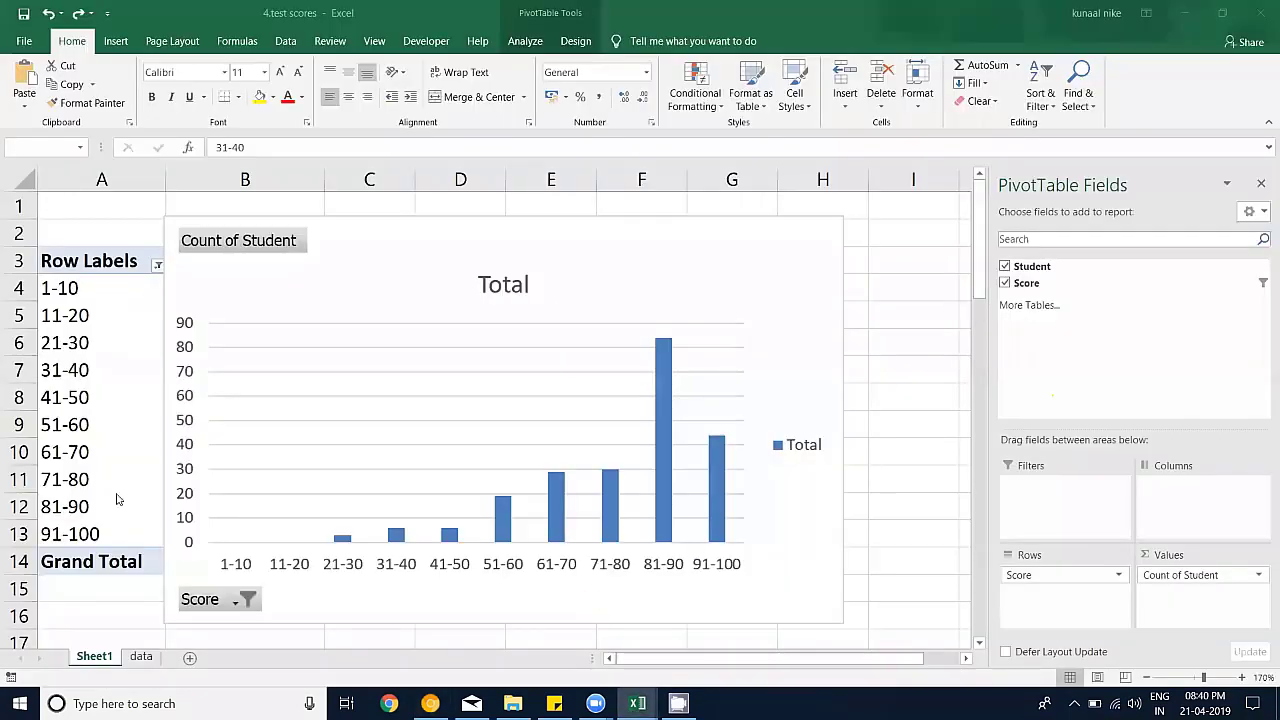
left_click(136, 370)
left_click(141, 656)
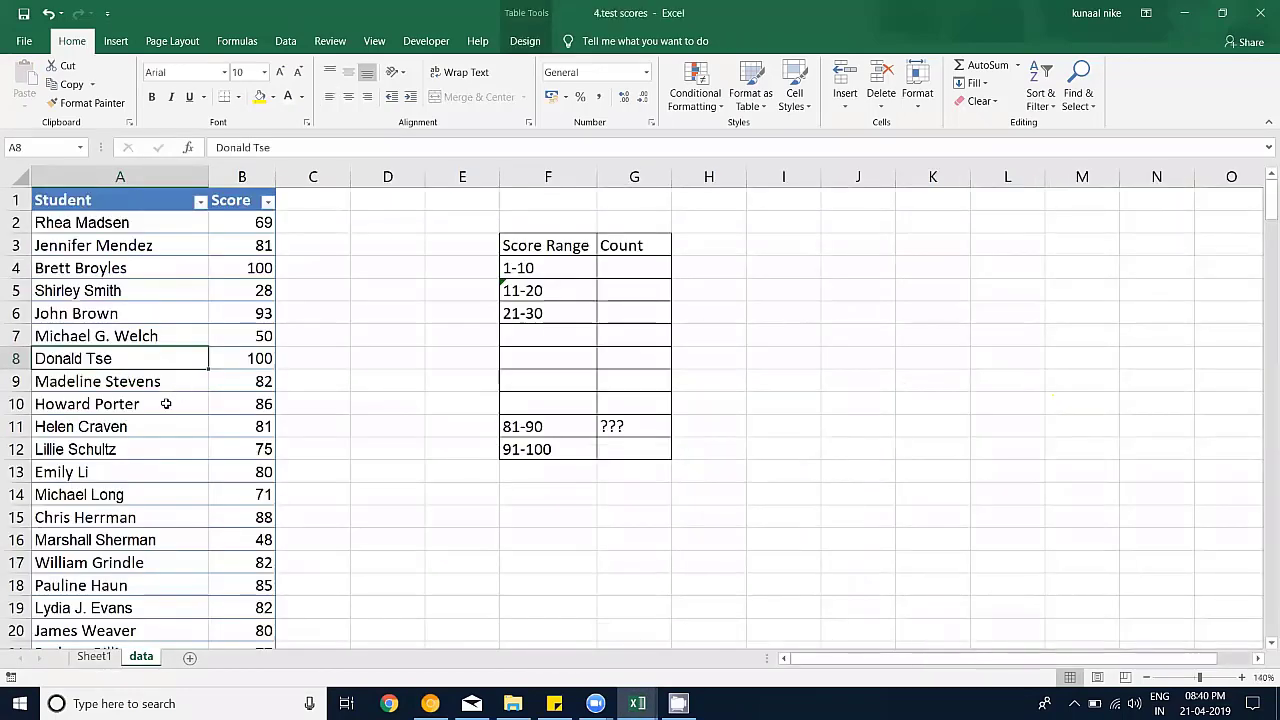
left_click(106, 656)
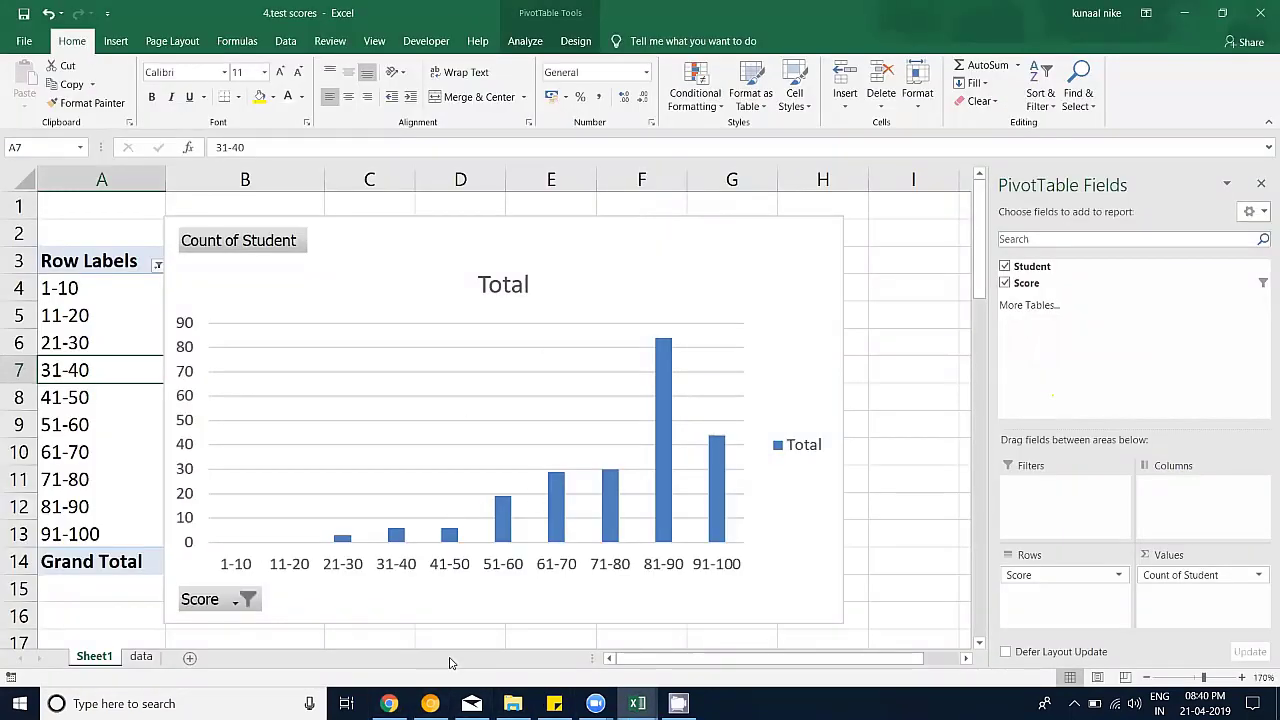
left_click(432, 630)
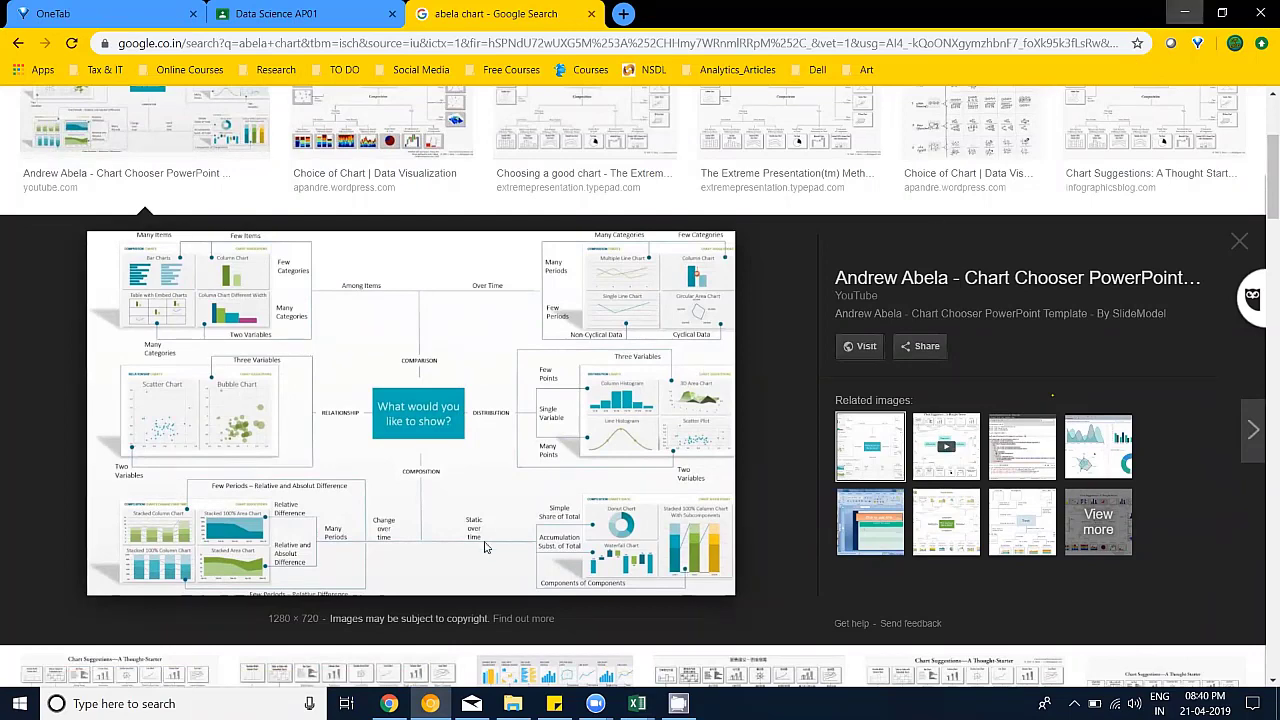
key("alt+Tab")
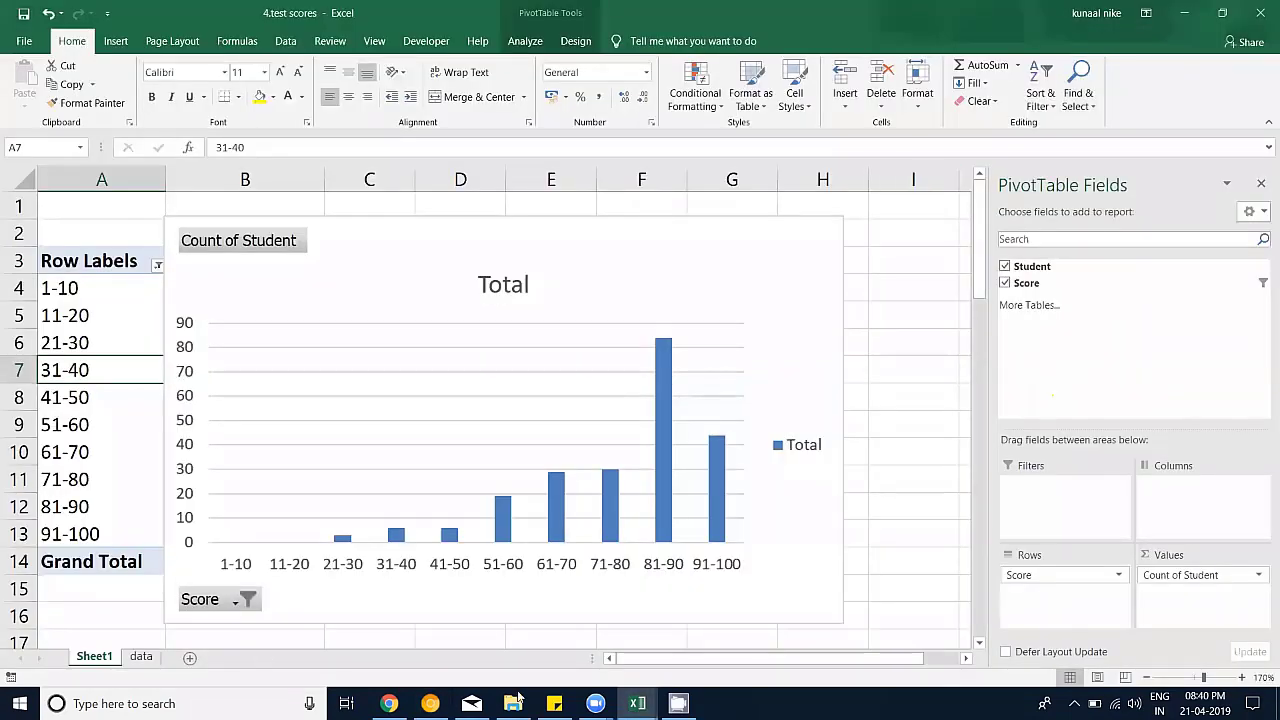
mouse_move(637, 703)
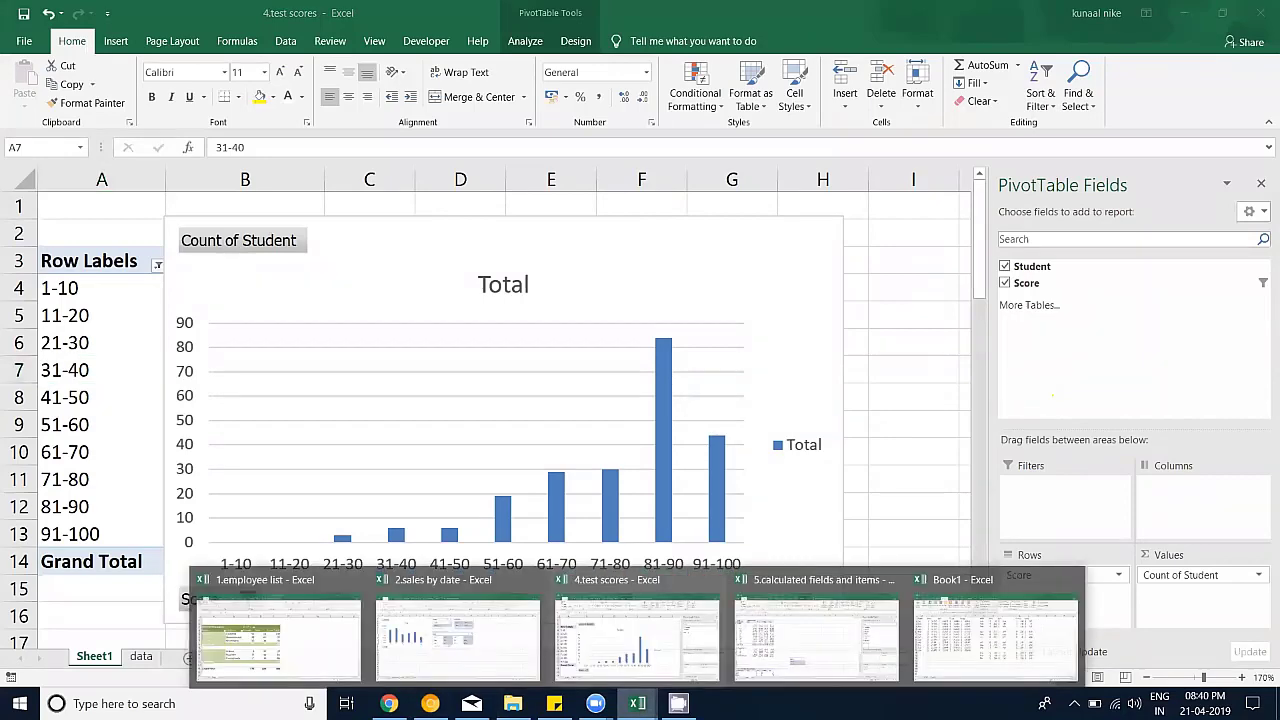
left_click(953, 640)
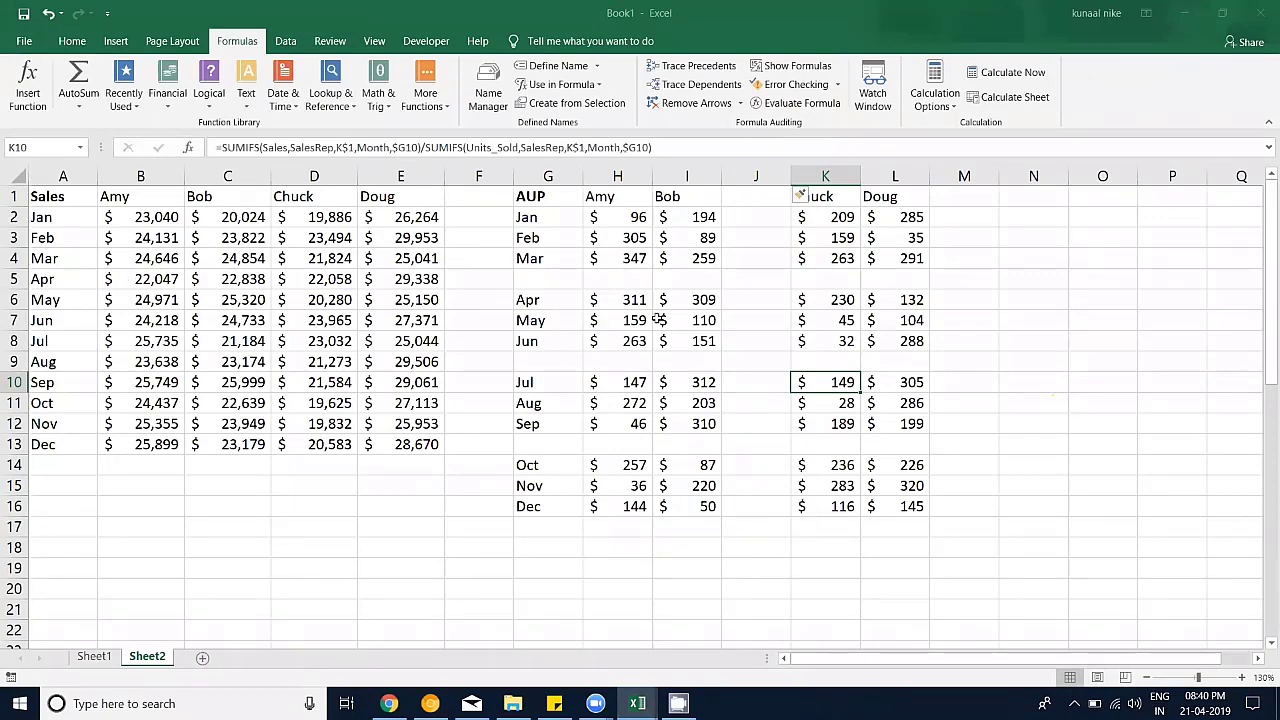
Move Apr–Dec AUP rows down two and insert a stacked column chart of G1:I4 over columns A–E.
left_click_drag(538, 299, 877, 512)
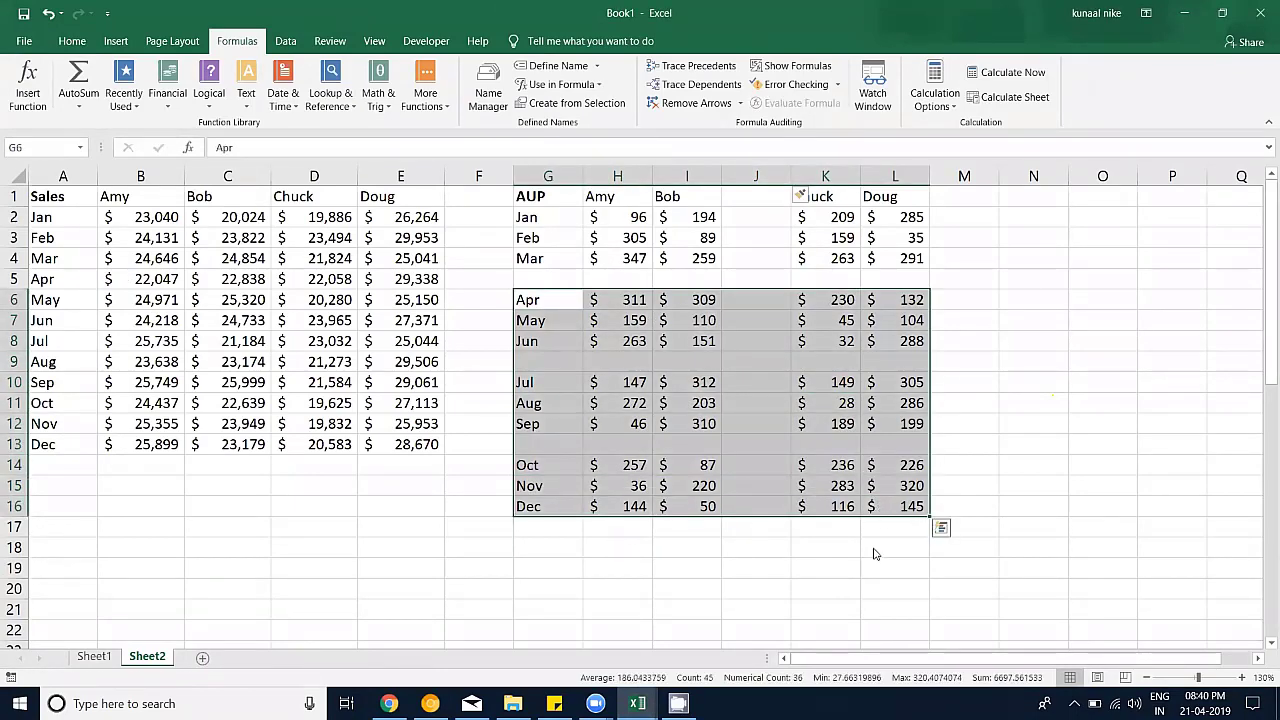
key("ctrl+z")
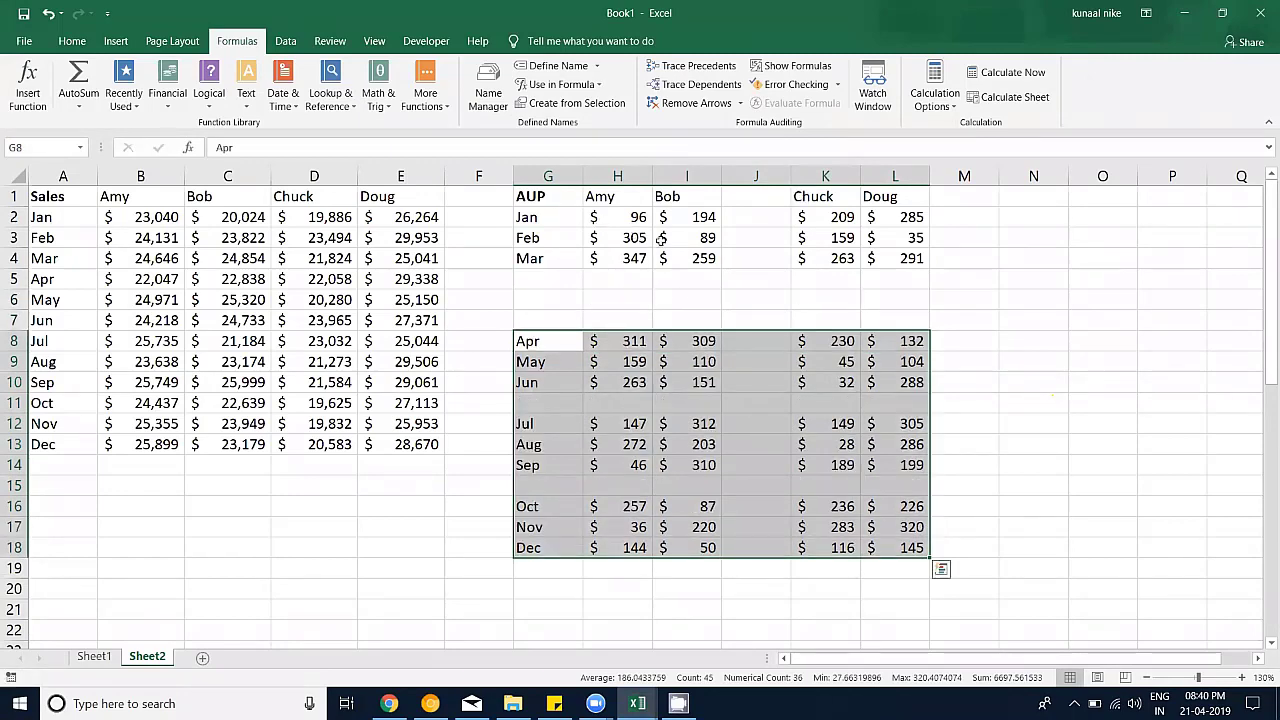
key("ctrl+z")
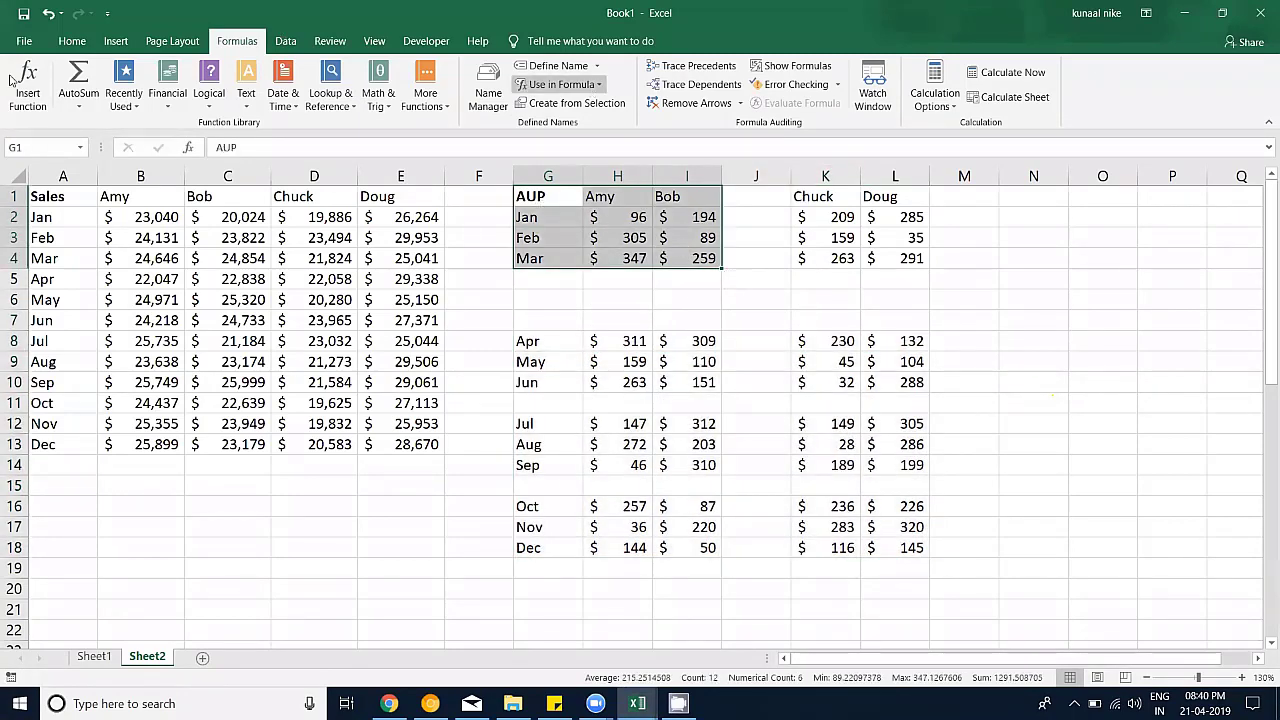
left_click(116, 41)
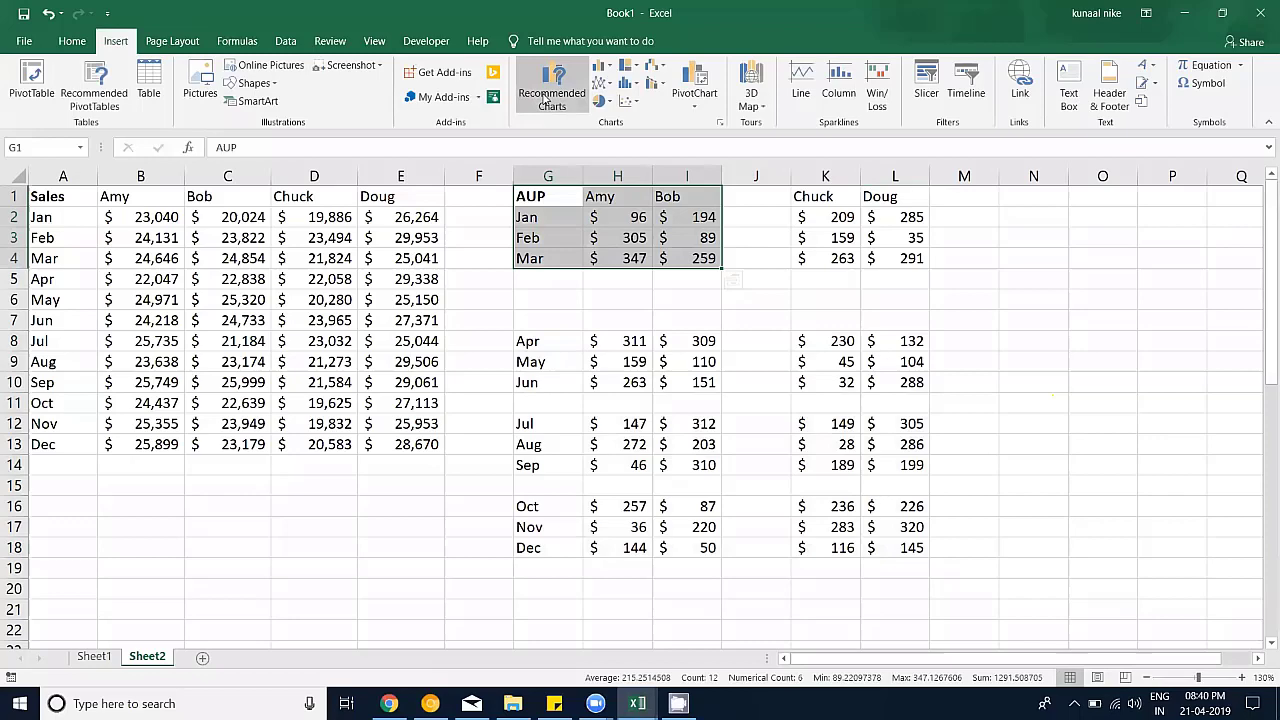
left_click(605, 68)
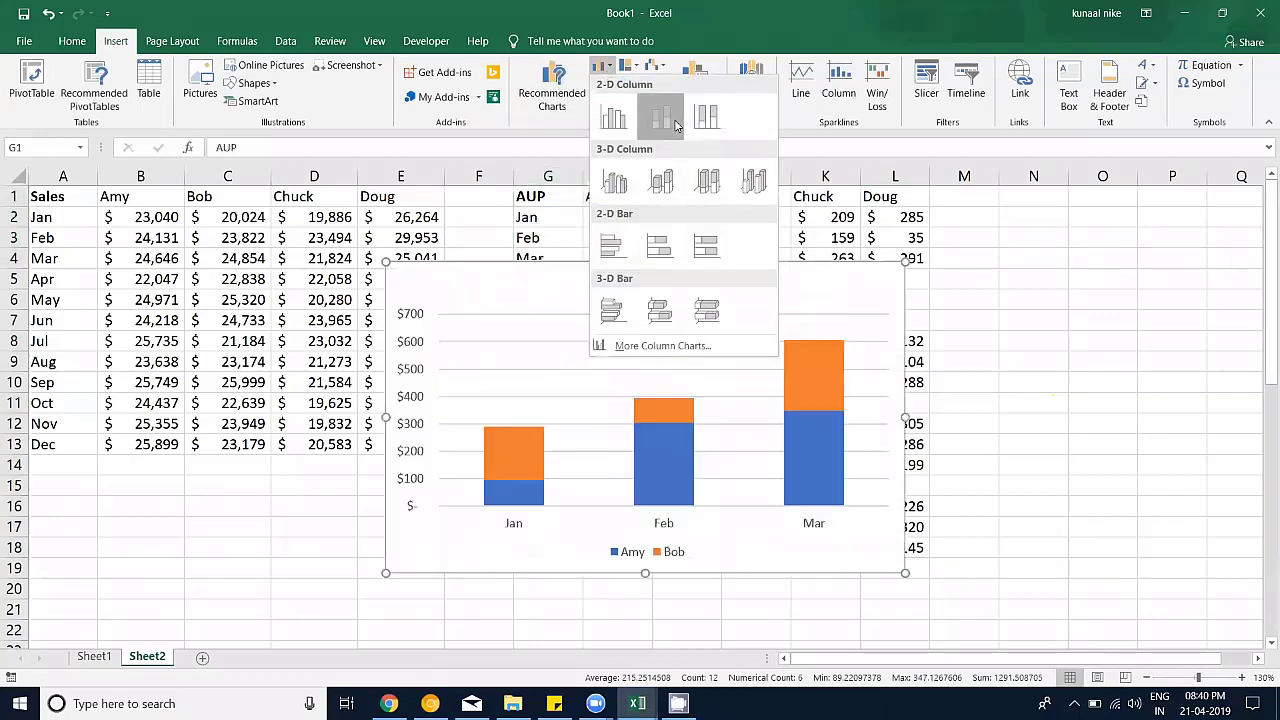
left_click(659, 113)
left_click_drag(518, 304, 430, 314)
key("ctrl+z")
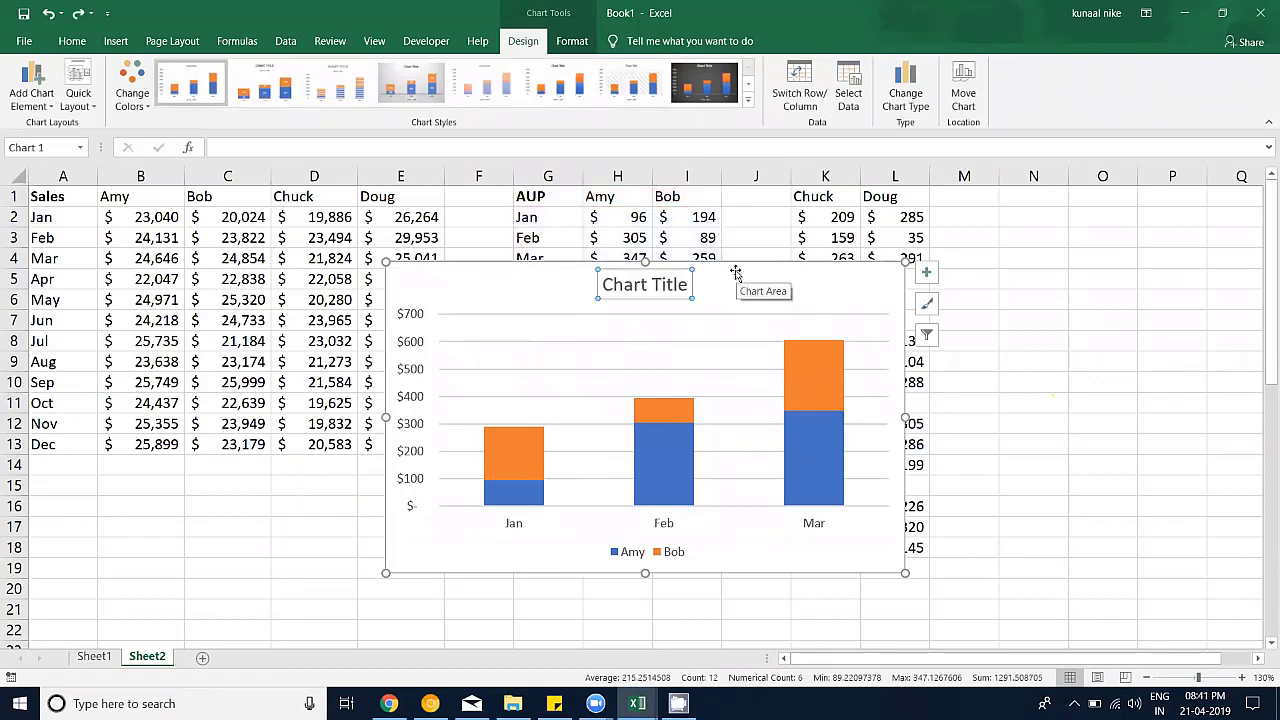
left_click_drag(731, 272, 626, 310)
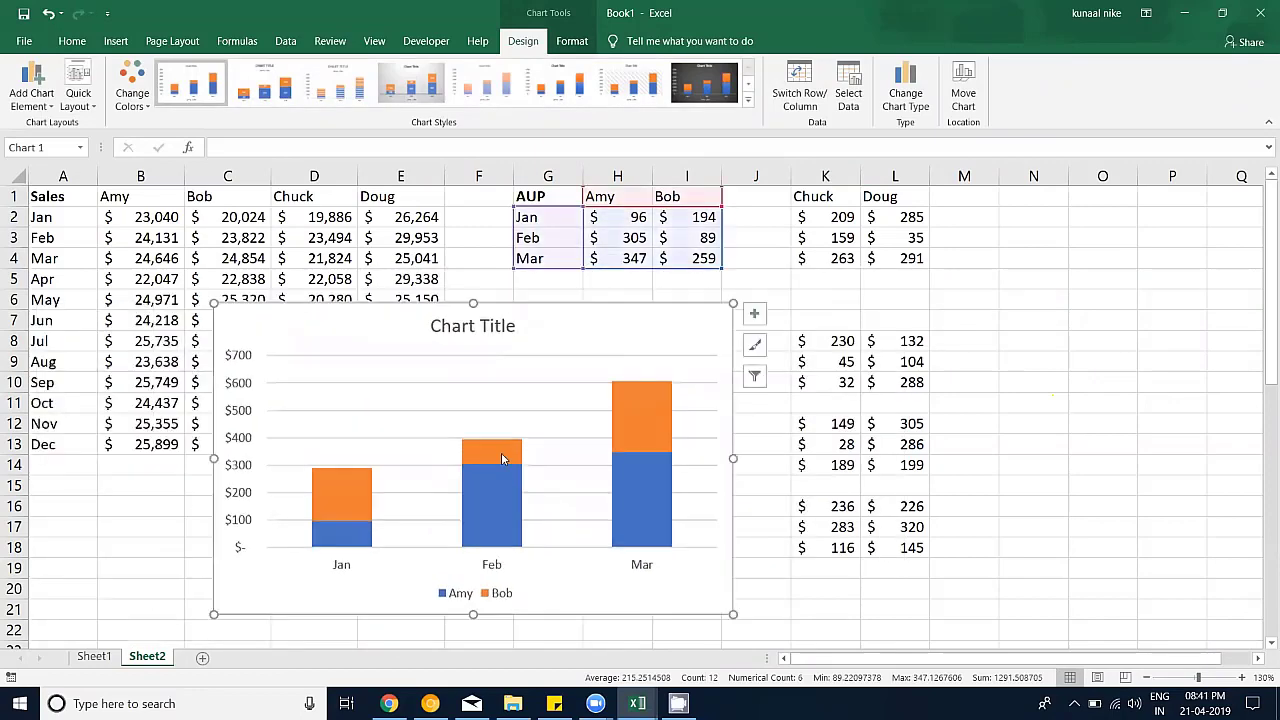
Apply a hatched chart style and add data labels to the orange and blue series.
right_click(492, 498)
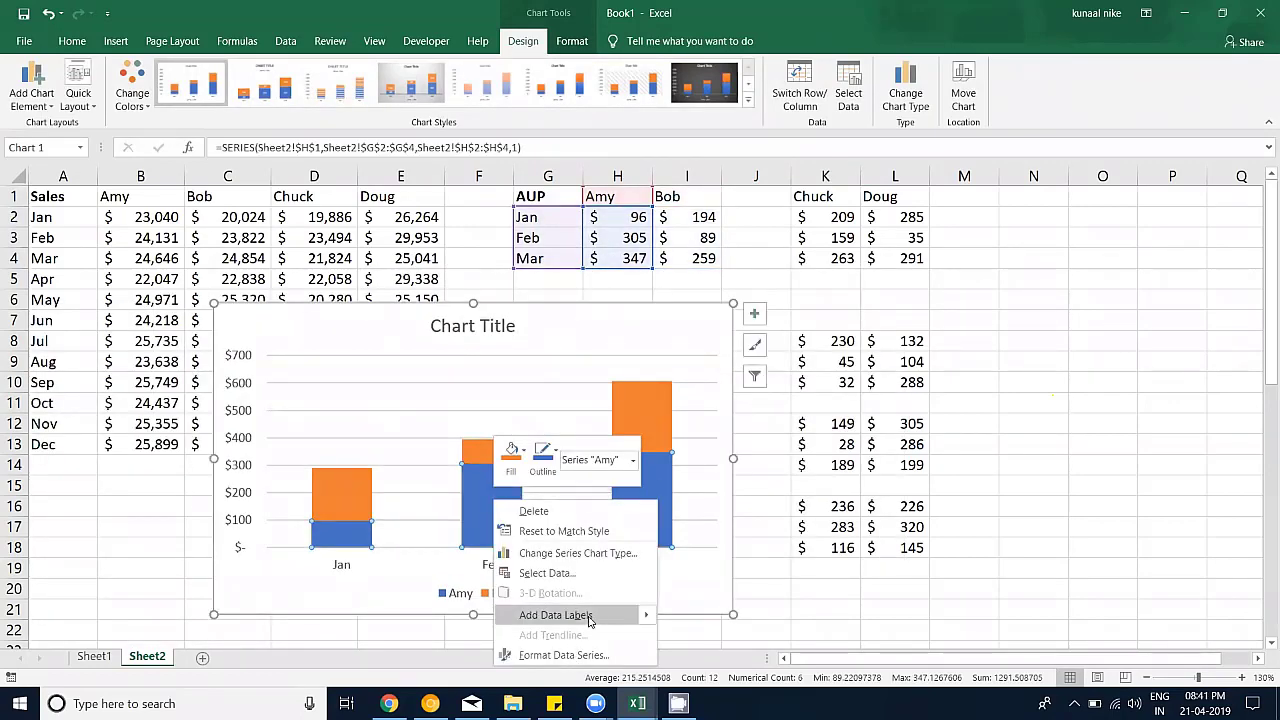
key("Escape")
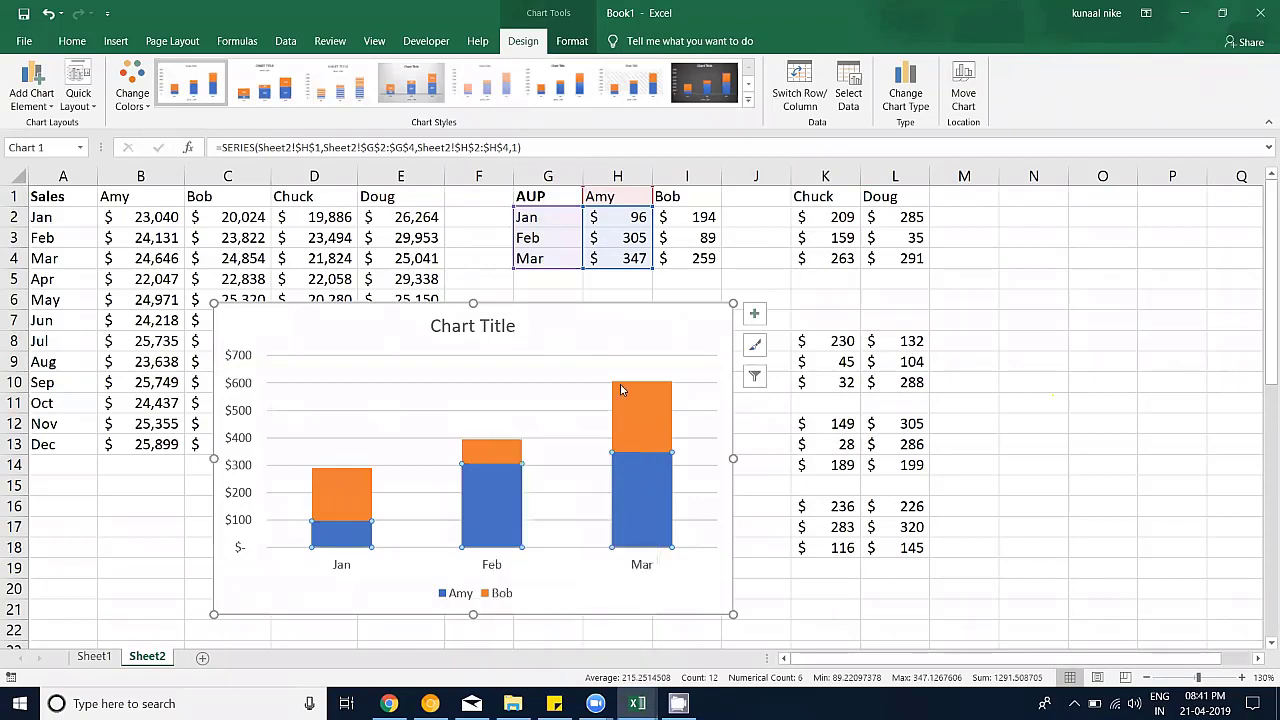
left_click(636, 306)
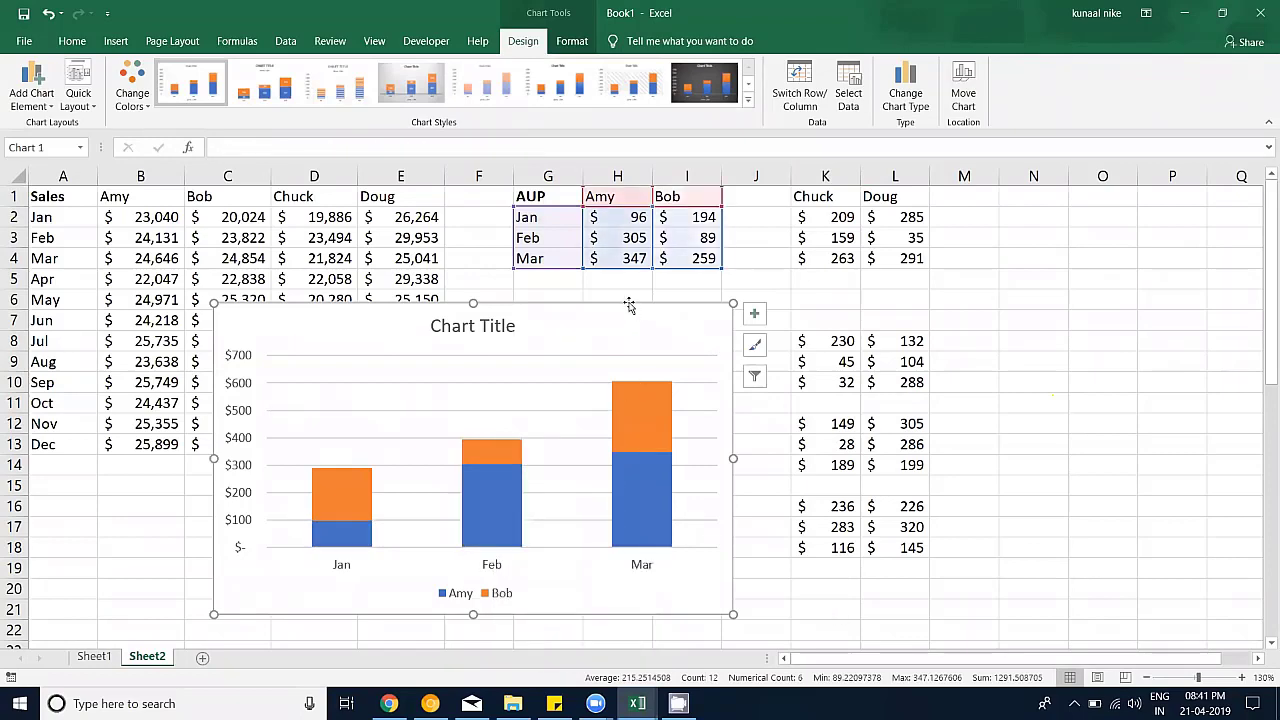
left_click(645, 88)
right_click(652, 412)
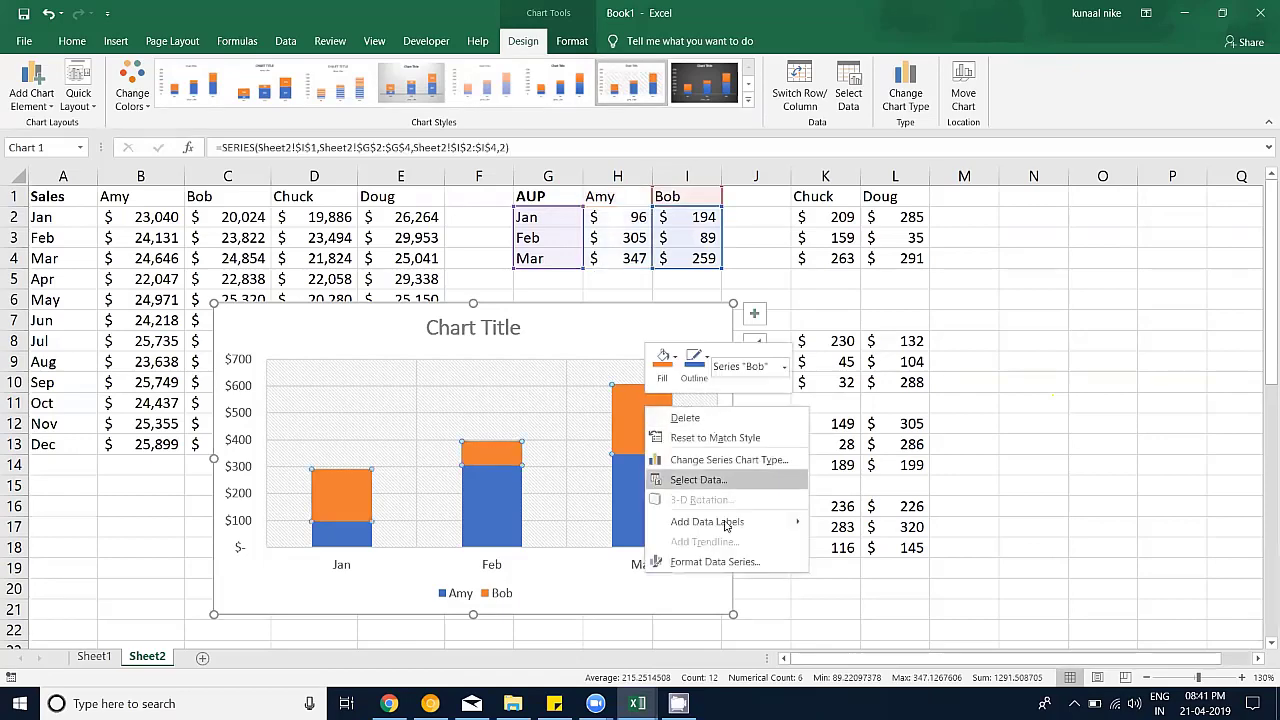
left_click(728, 523)
right_click(648, 514)
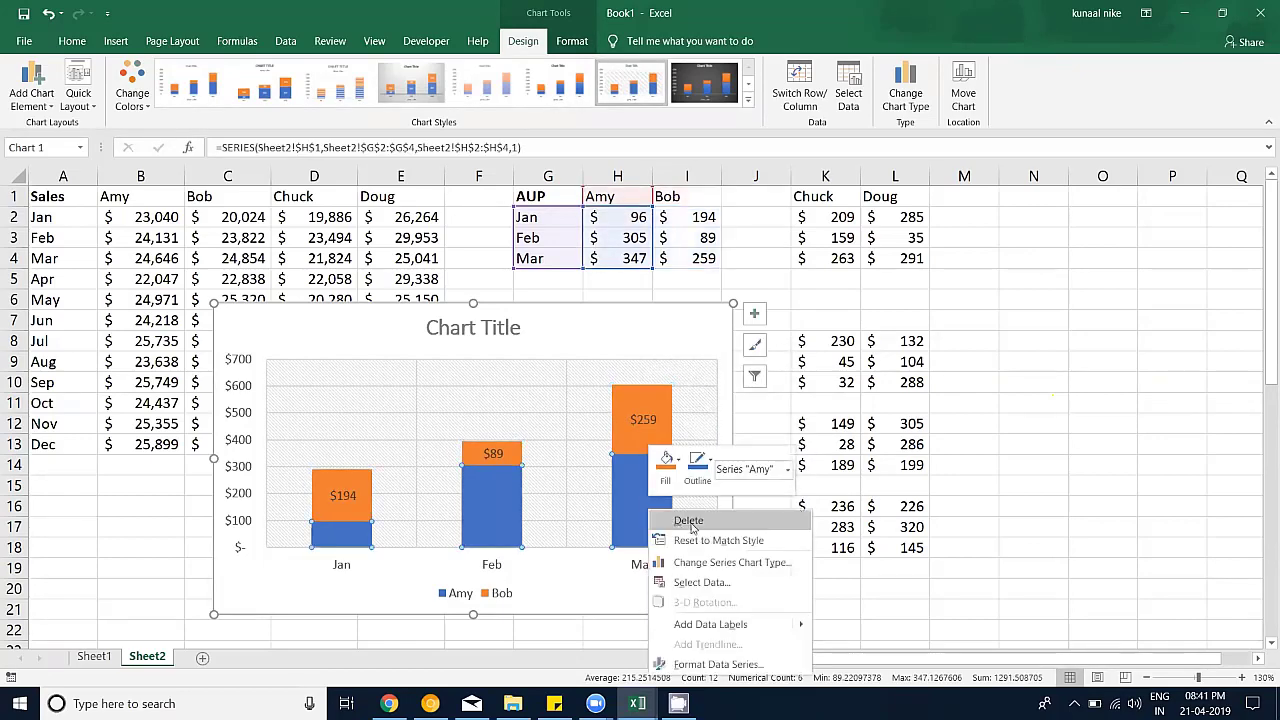
left_click(702, 621)
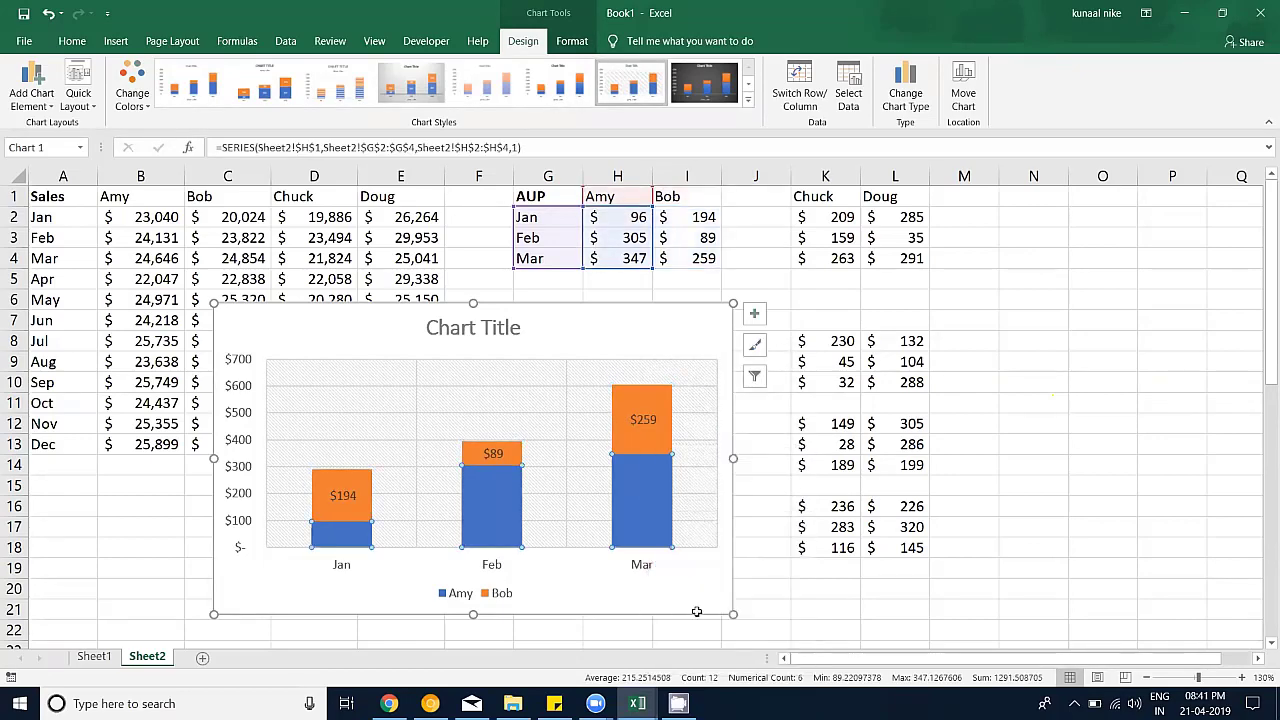
left_click(720, 528)
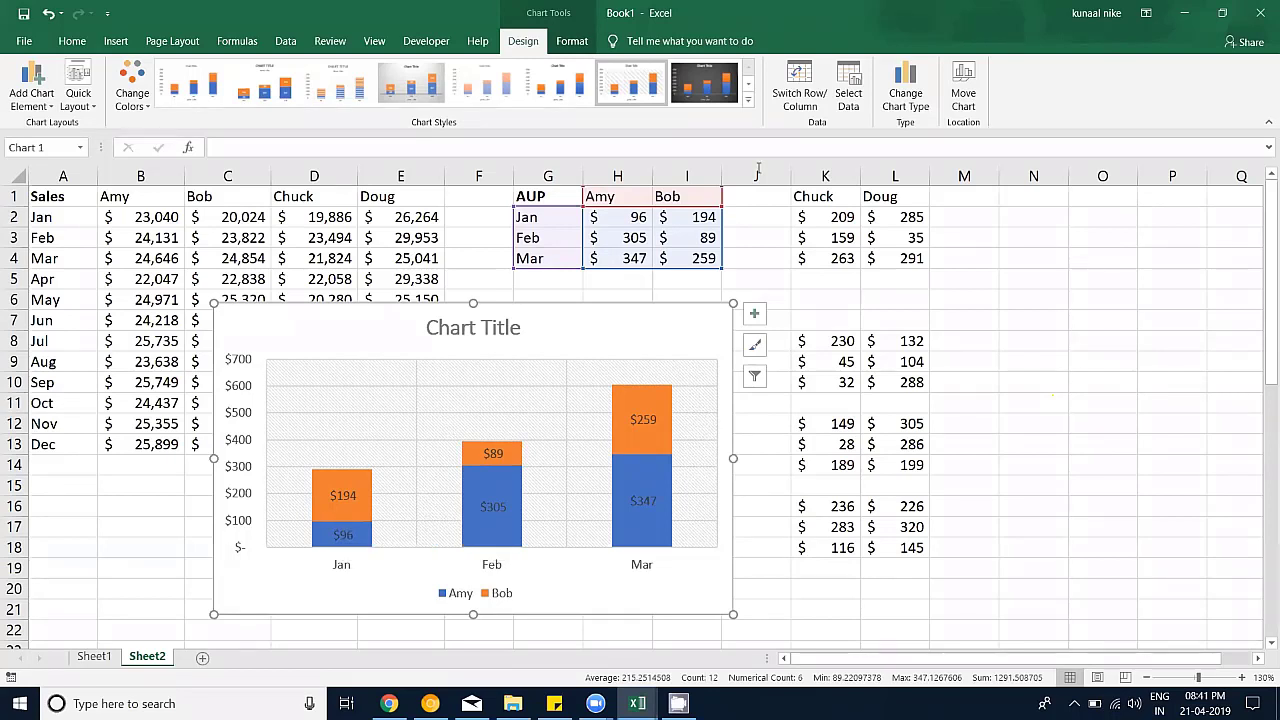
Swap the AUP chart's rows and columns, label the Mar and Feb series, then delete the chart.
left_click(805, 100)
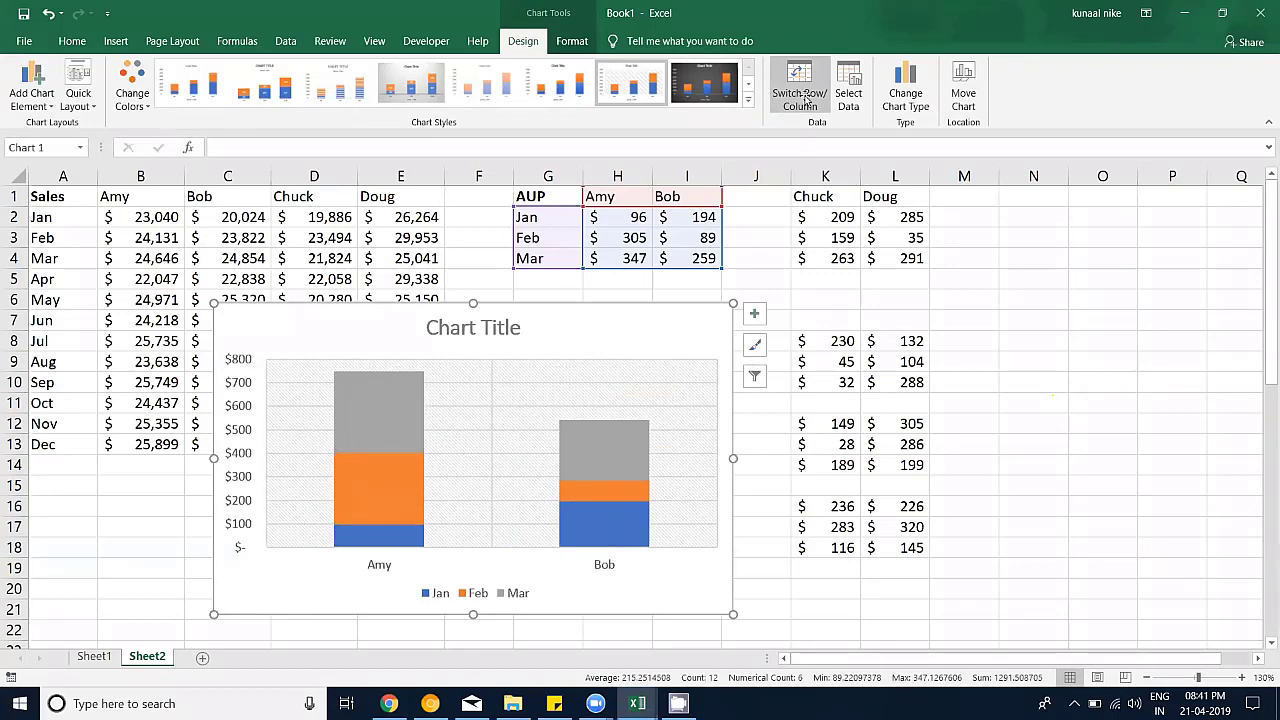
right_click(399, 422)
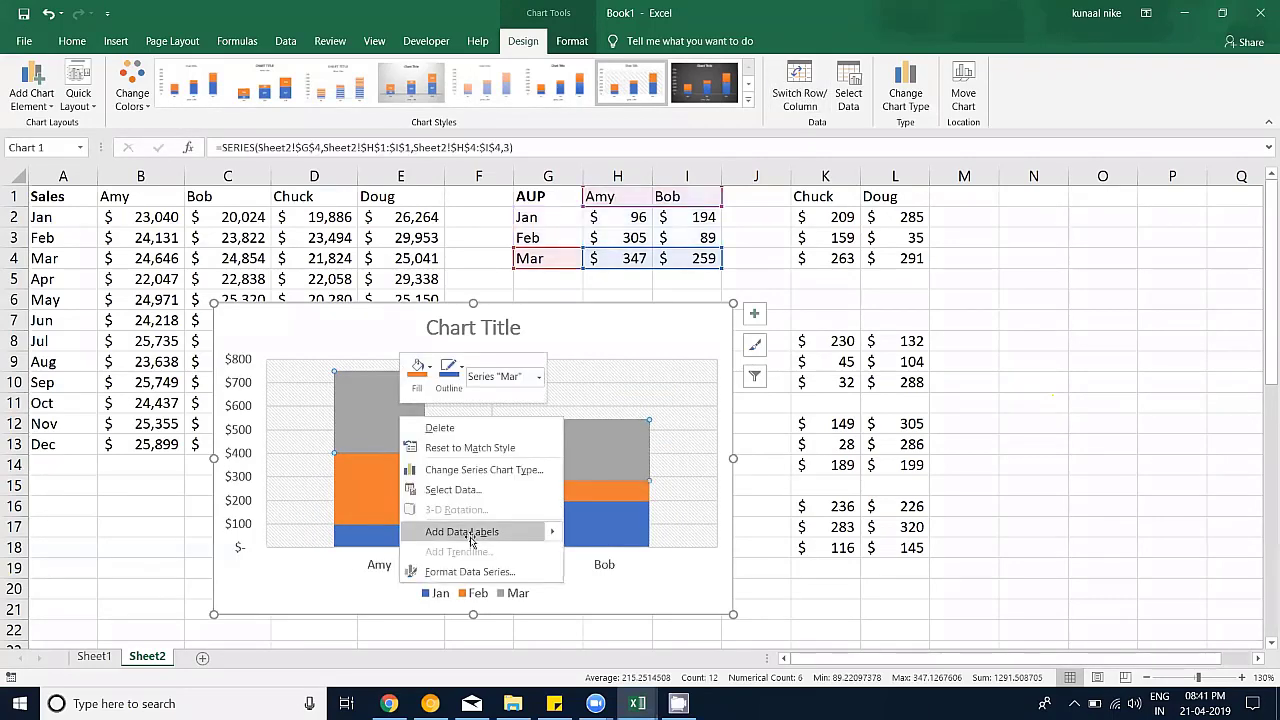
left_click(470, 530)
right_click(408, 479)
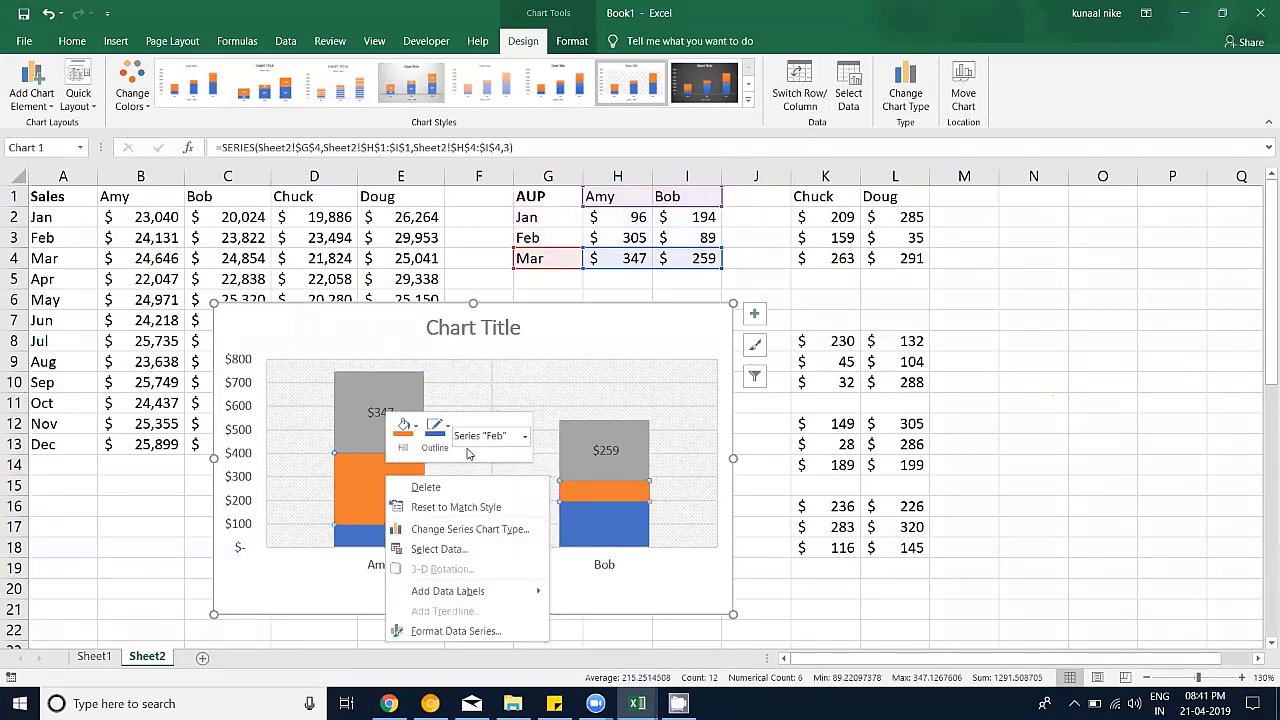
left_click(447, 591)
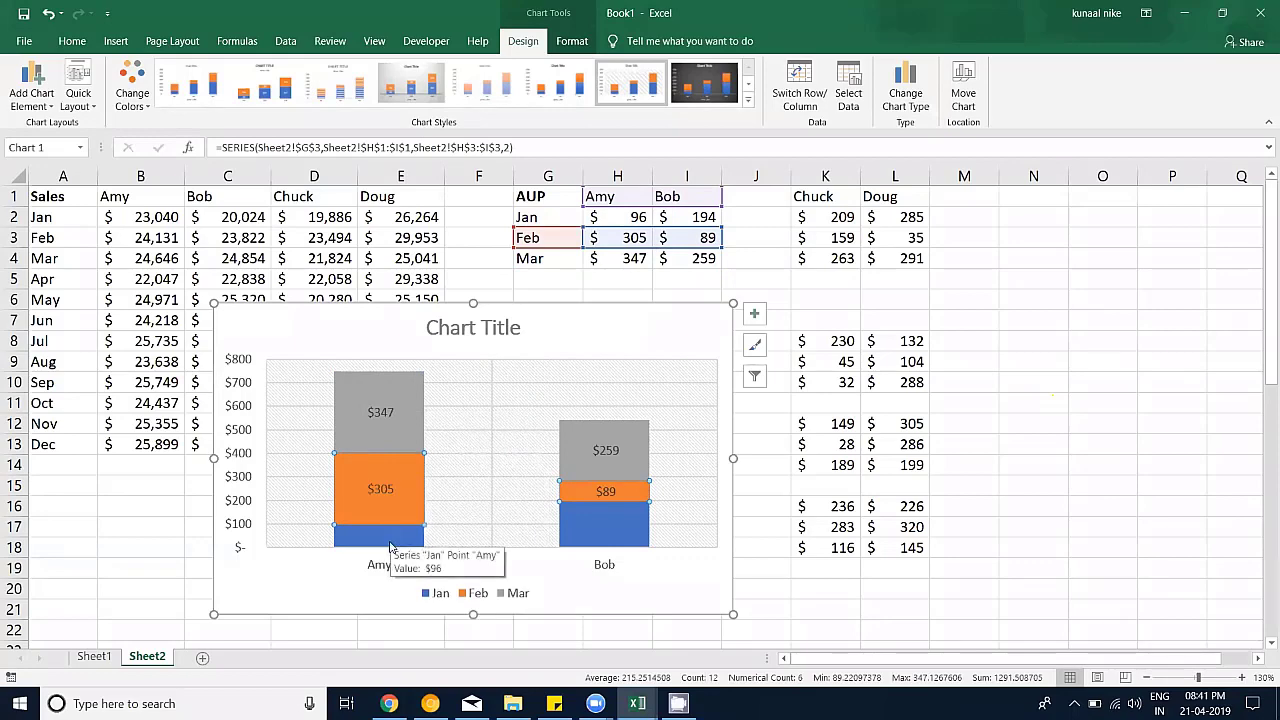
left_click(676, 344)
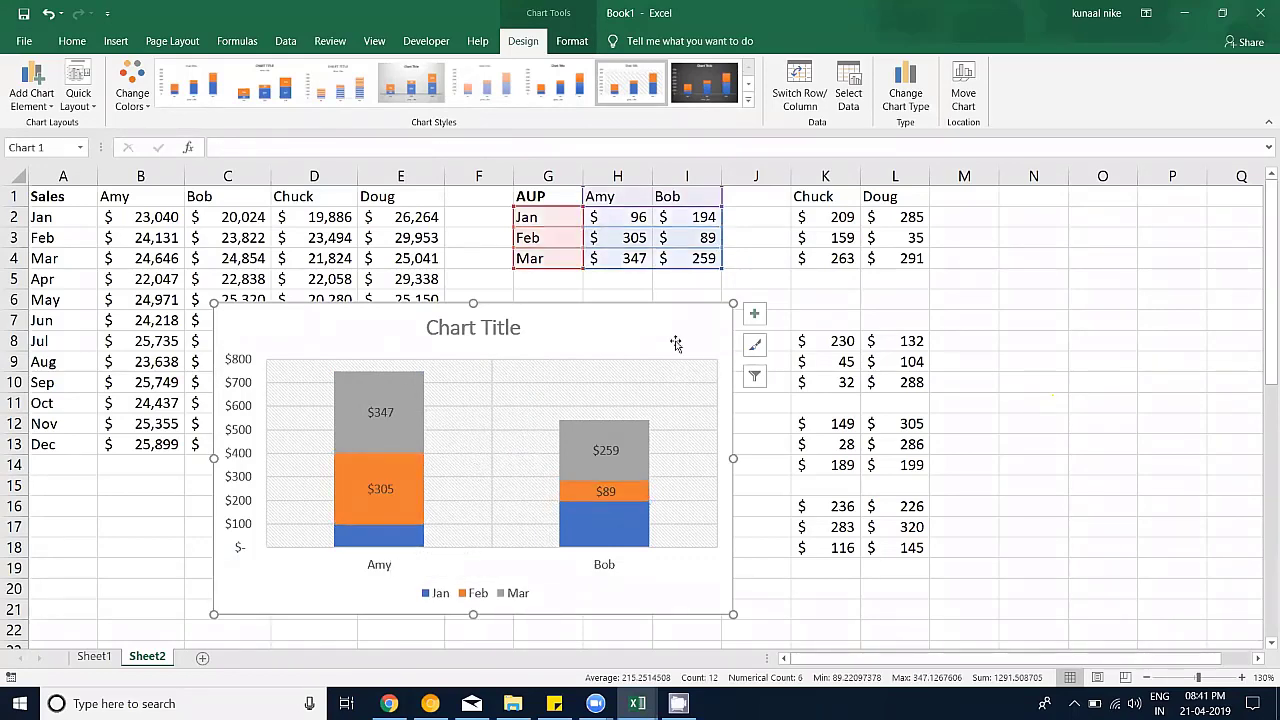
key("Delete")
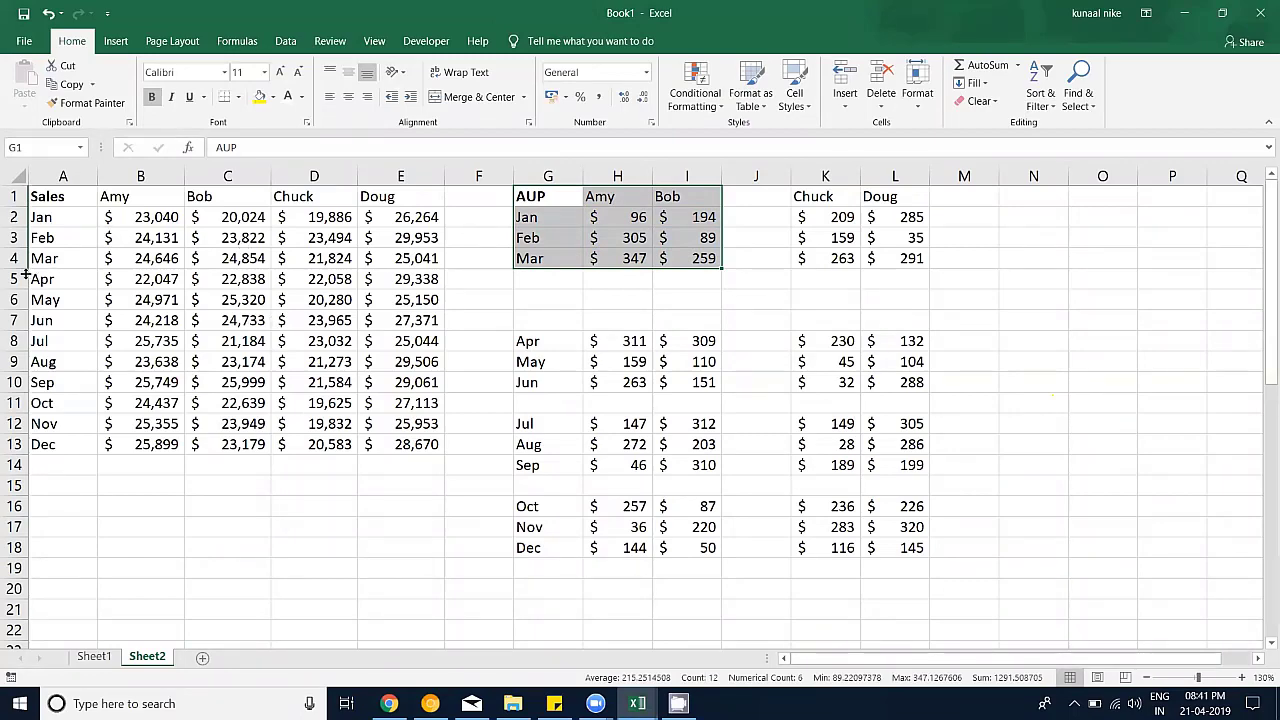
Move the Apr–Dec rows down two and insert a blank column D before Chuck's data.
left_click_drag(40, 280, 390, 496)
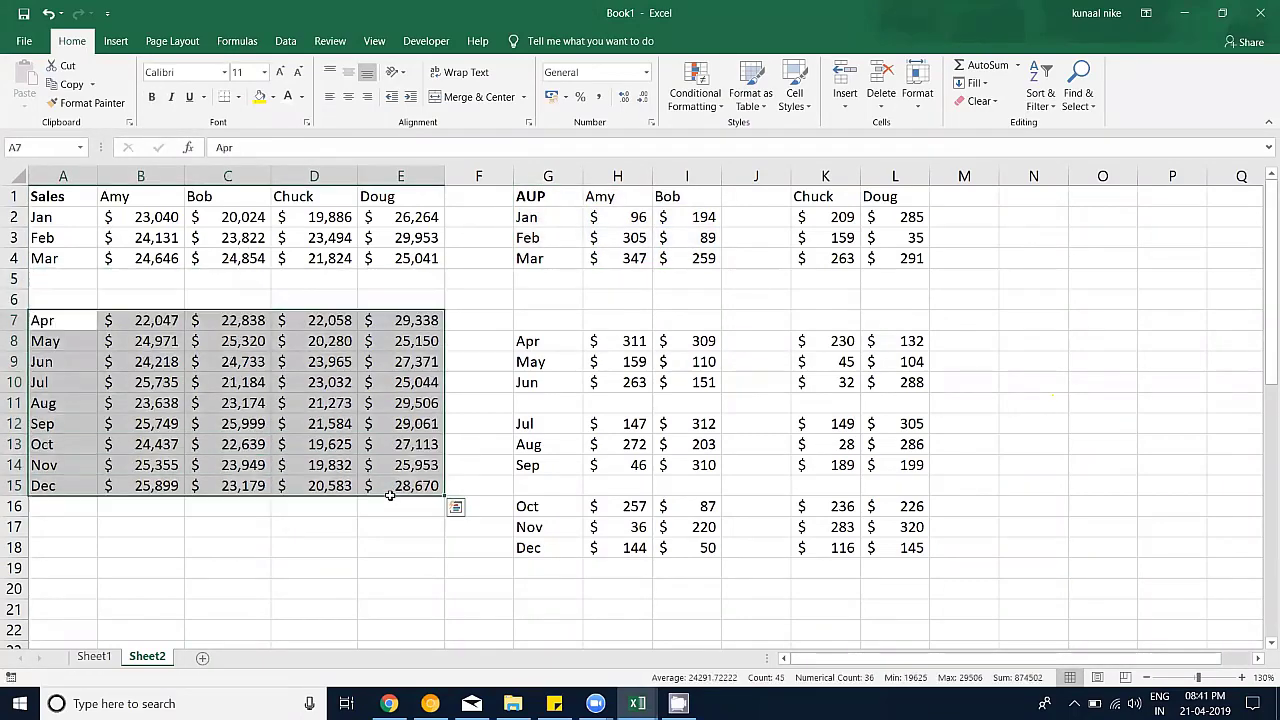
right_click(298, 186)
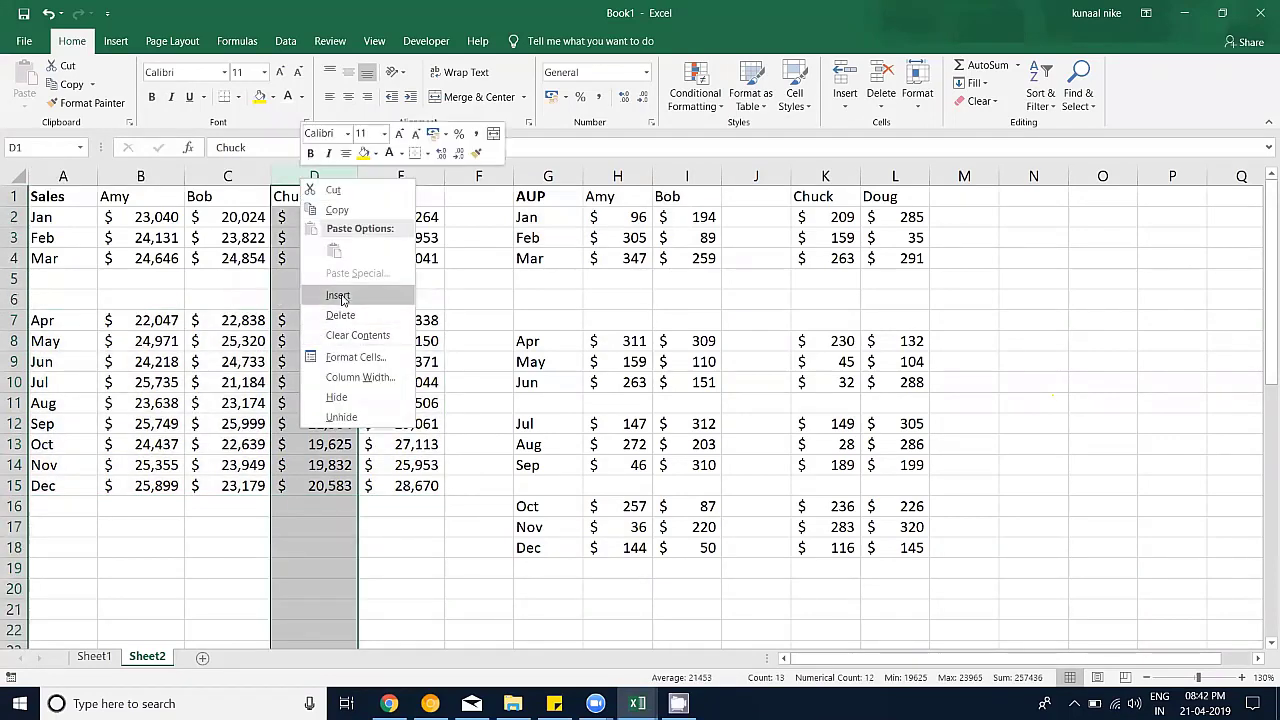
key("Escape")
key("ctrl+shift+equal")
left_click(236, 240)
Insert a stacked column chart of Amy's and Bob's Jan–Mar sales from A1:C4.
left_click_drag(228, 258, 50, 196)
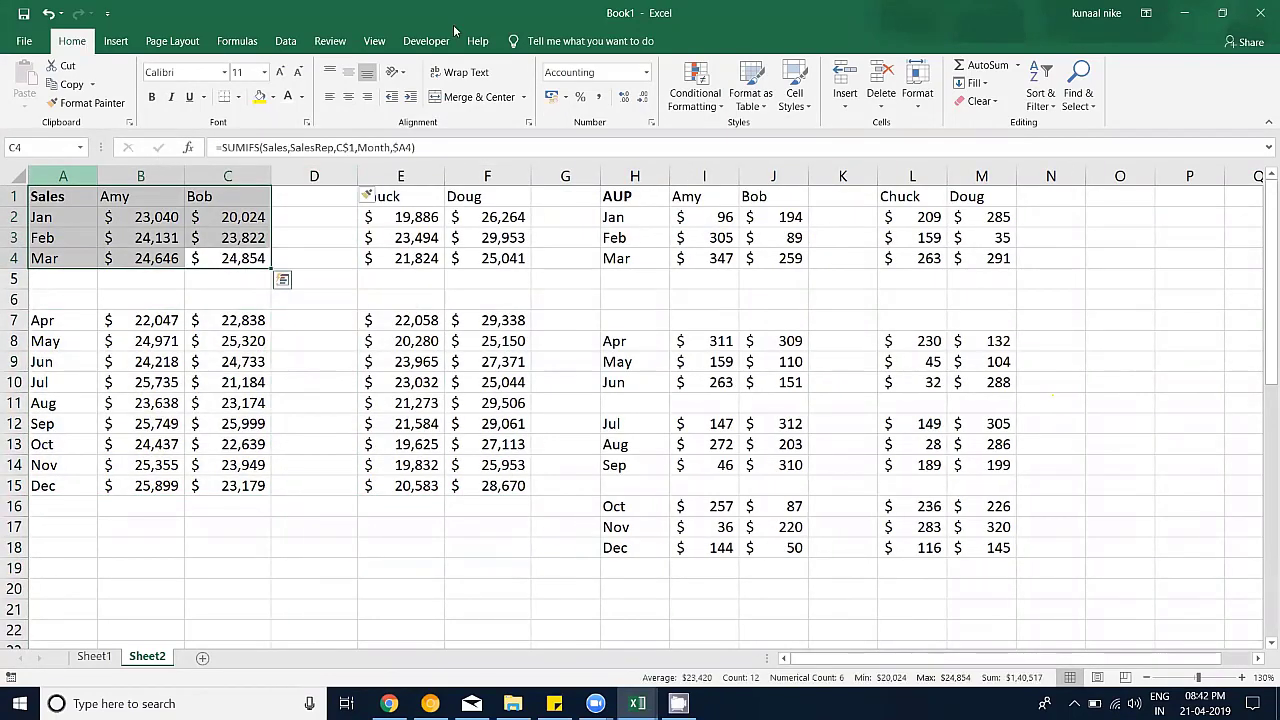
scroll(160, 72, "down", 1)
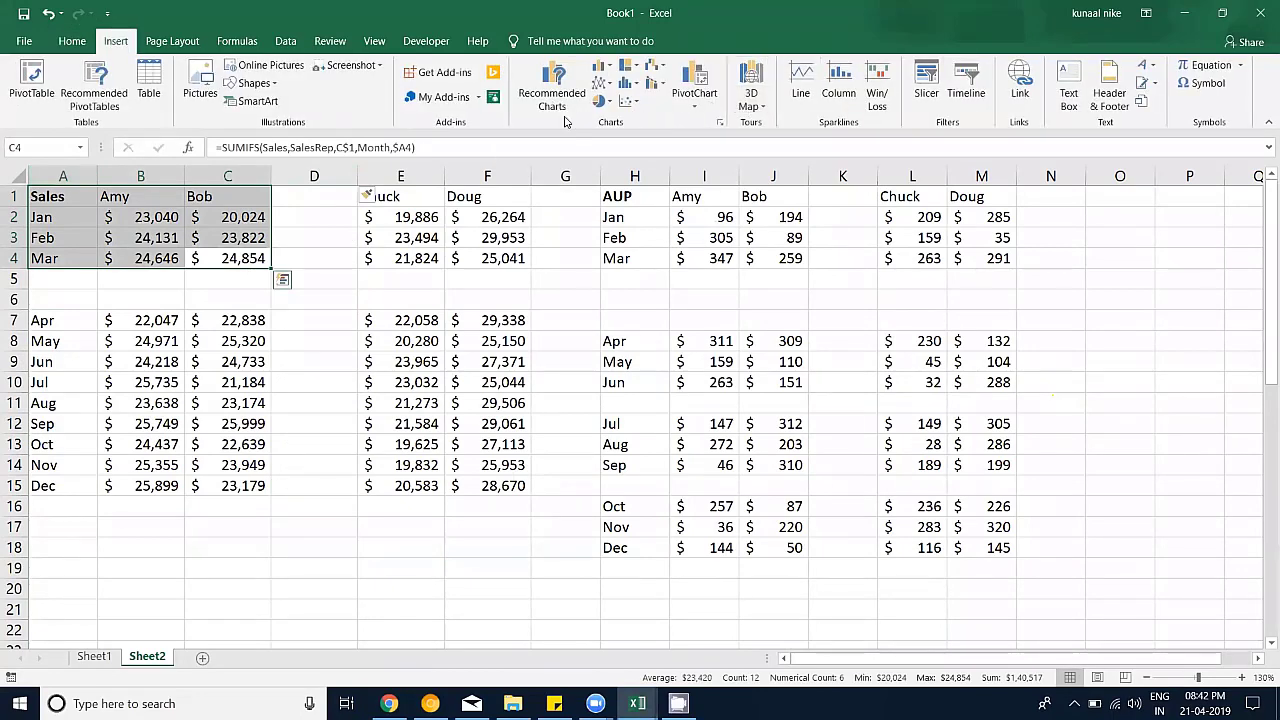
left_click(603, 67)
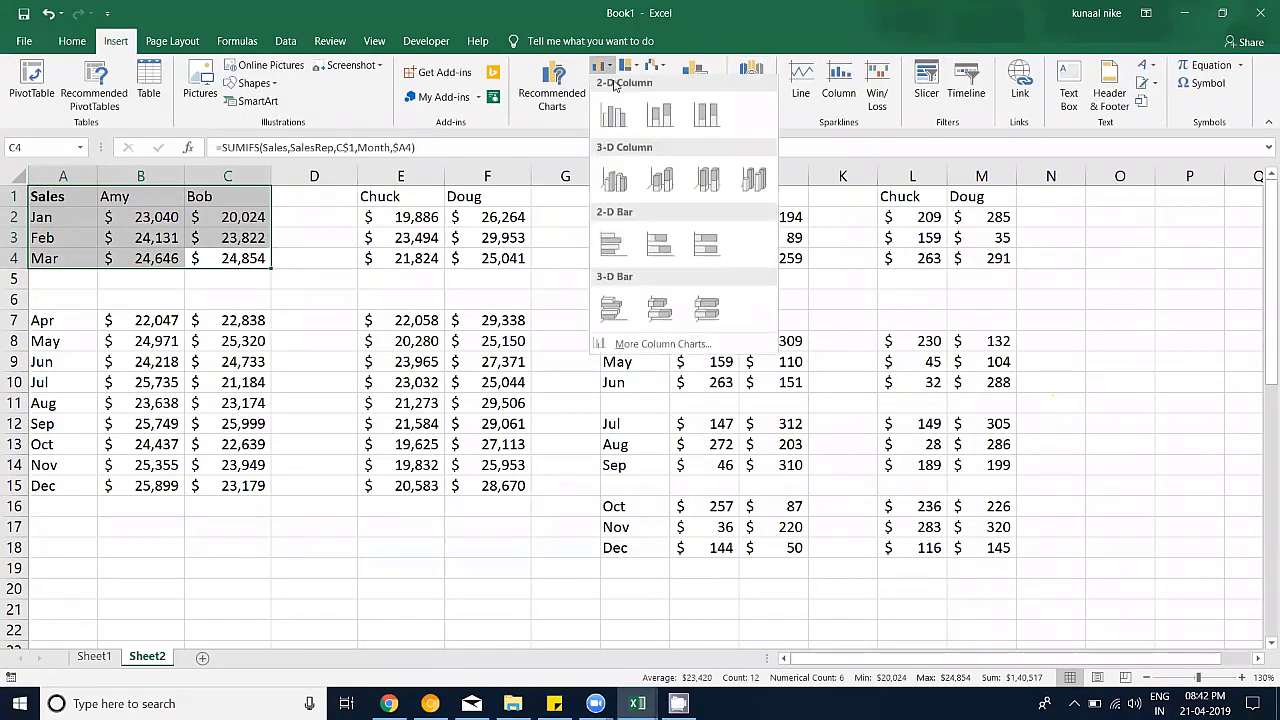
left_click(650, 112)
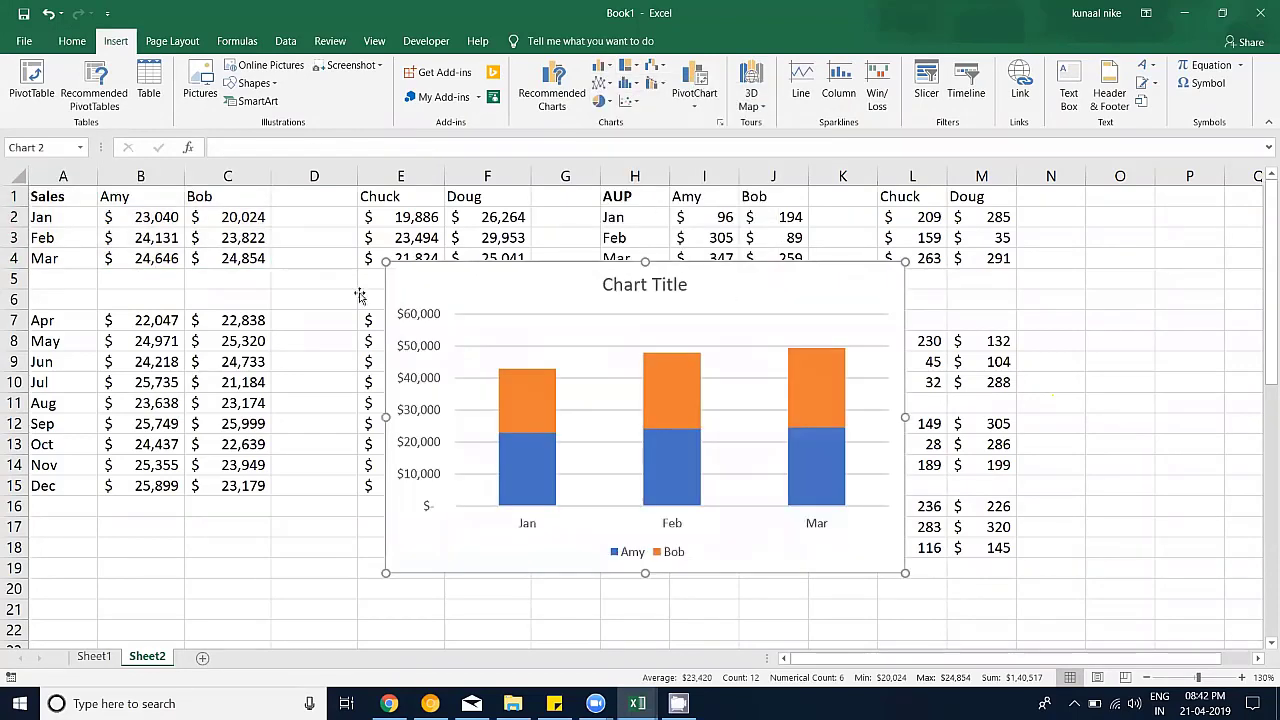
Move the chart lower left and switch rows/columns so the months stack per person.
left_click_drag(562, 262, 432, 310)
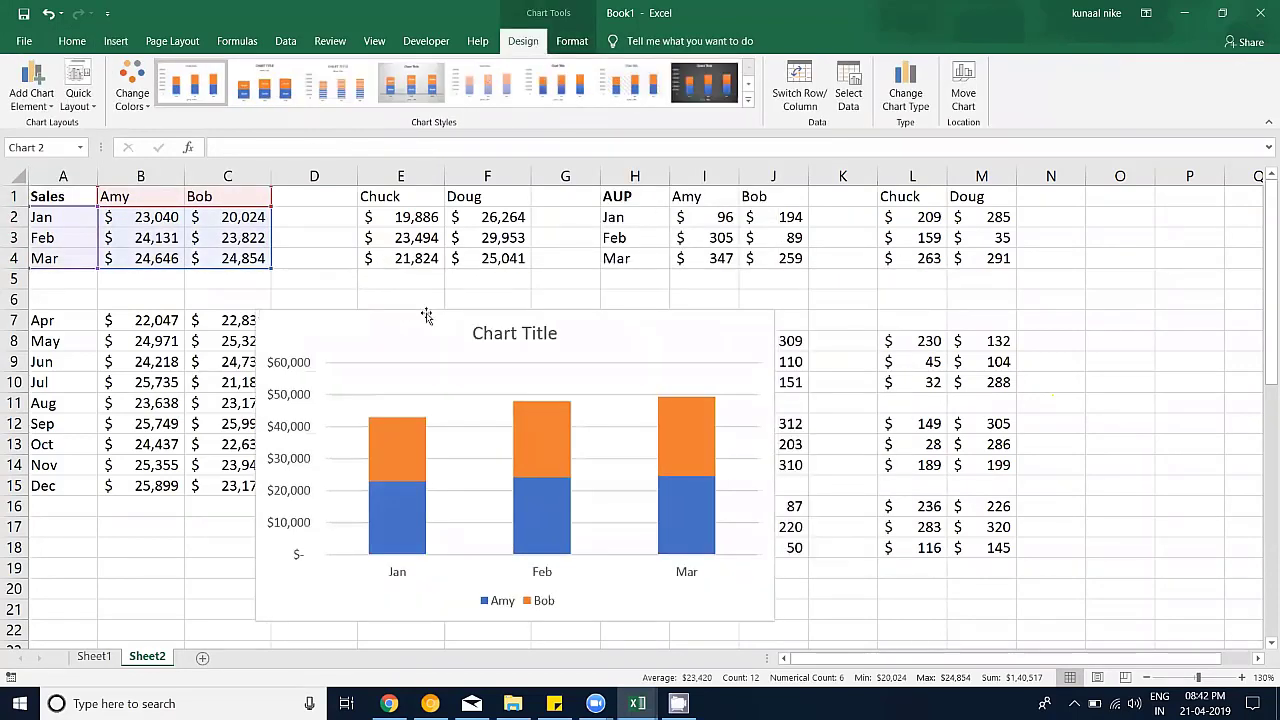
right_click(415, 458)
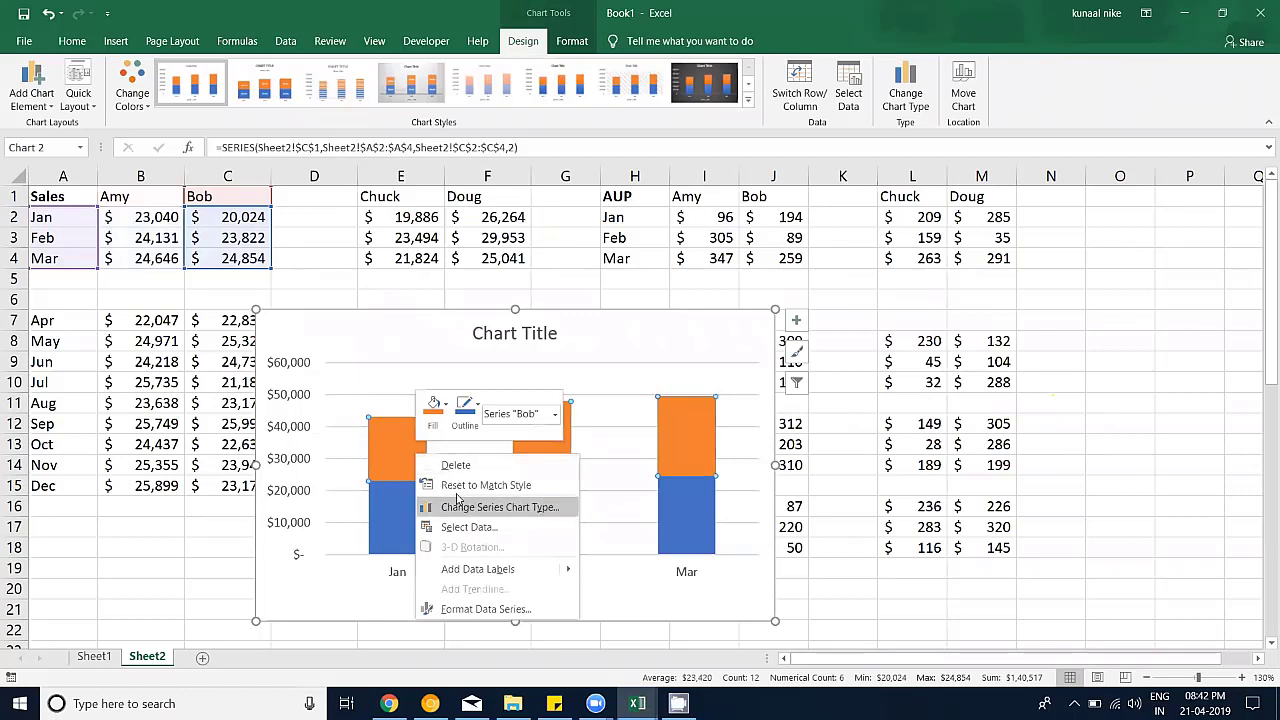
key("Escape")
left_click(799, 88)
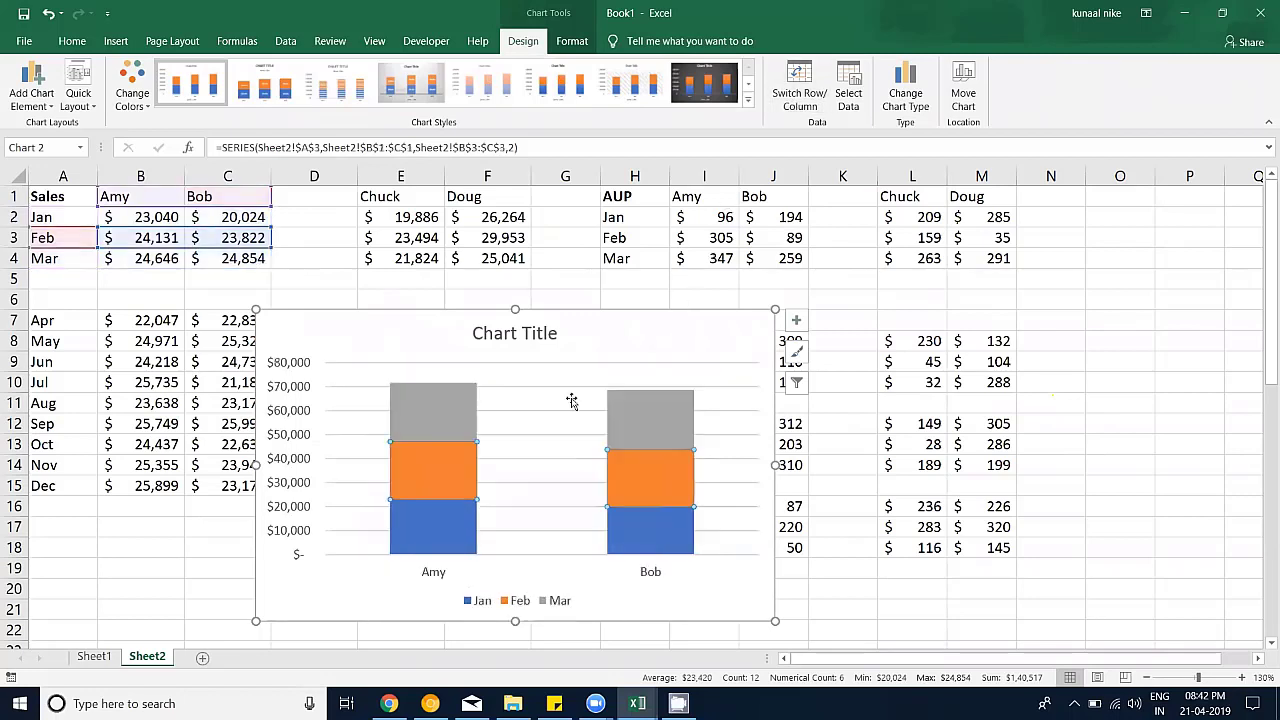
Add value labels to the Mar, Feb and Jan series and apply a hatched chart style.
right_click(452, 423)
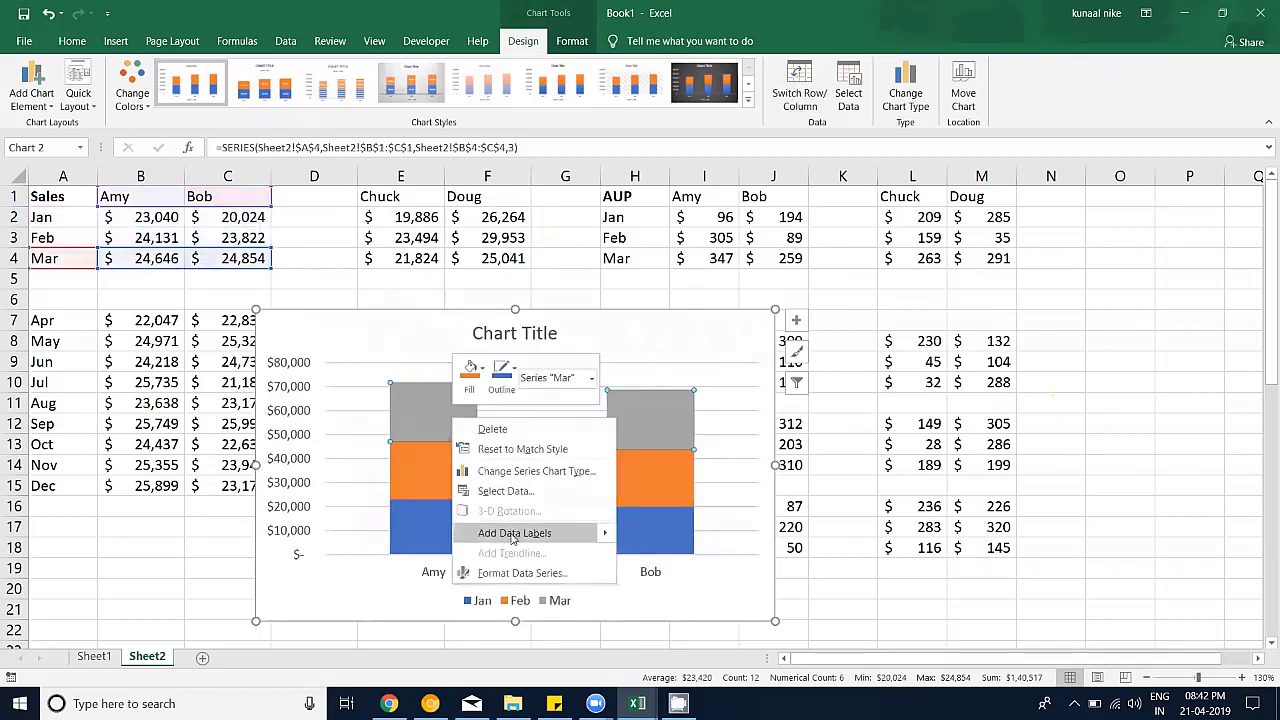
left_click(513, 535)
right_click(441, 472)
left_click(512, 578)
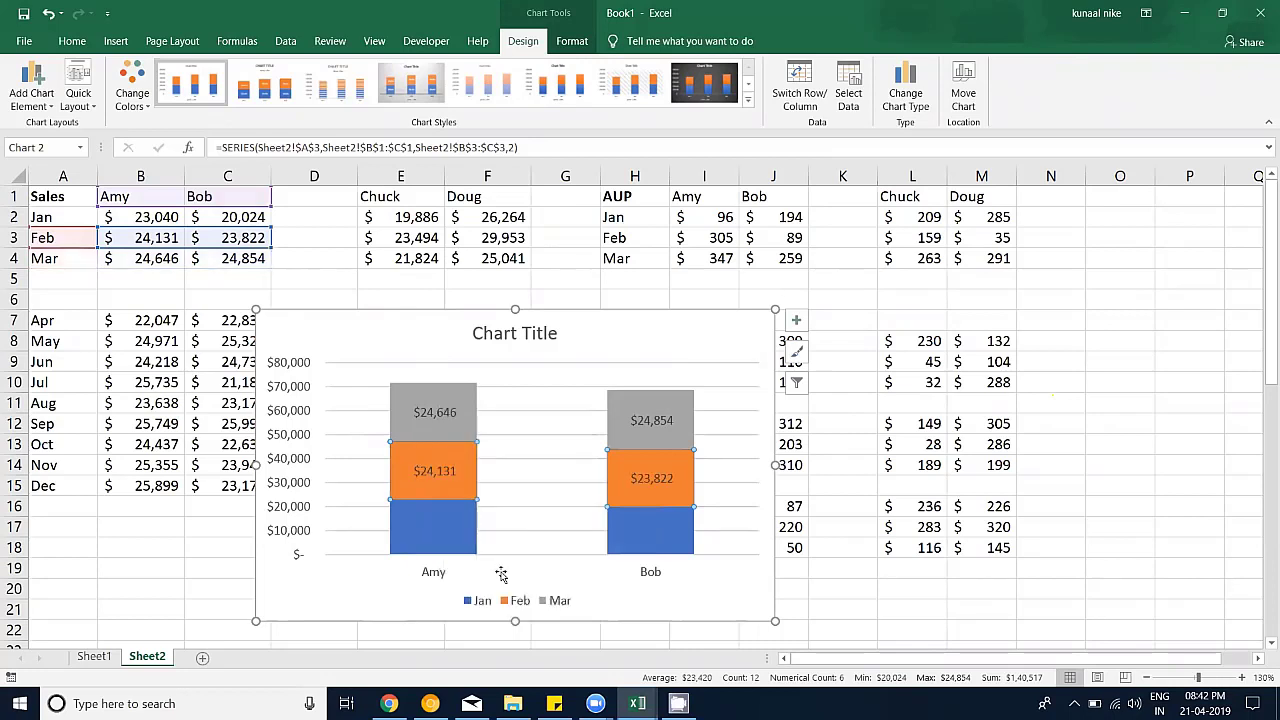
right_click(448, 545)
left_click(533, 497)
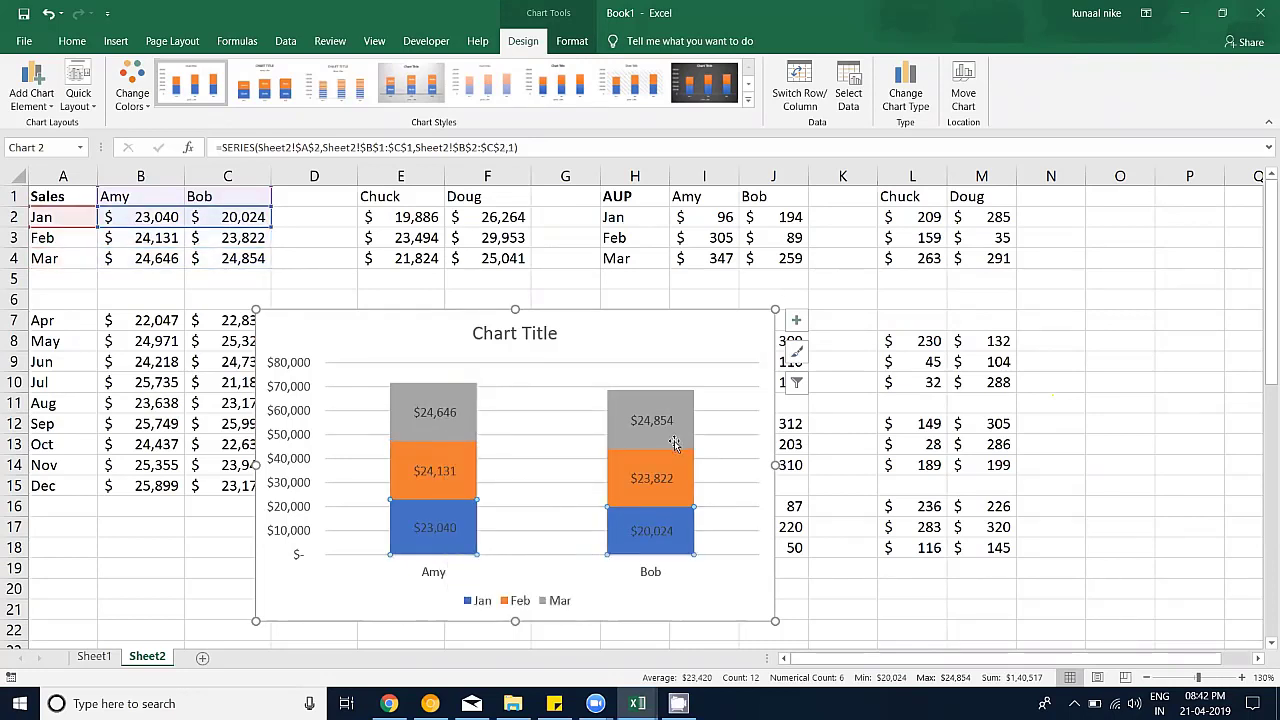
left_click(622, 95)
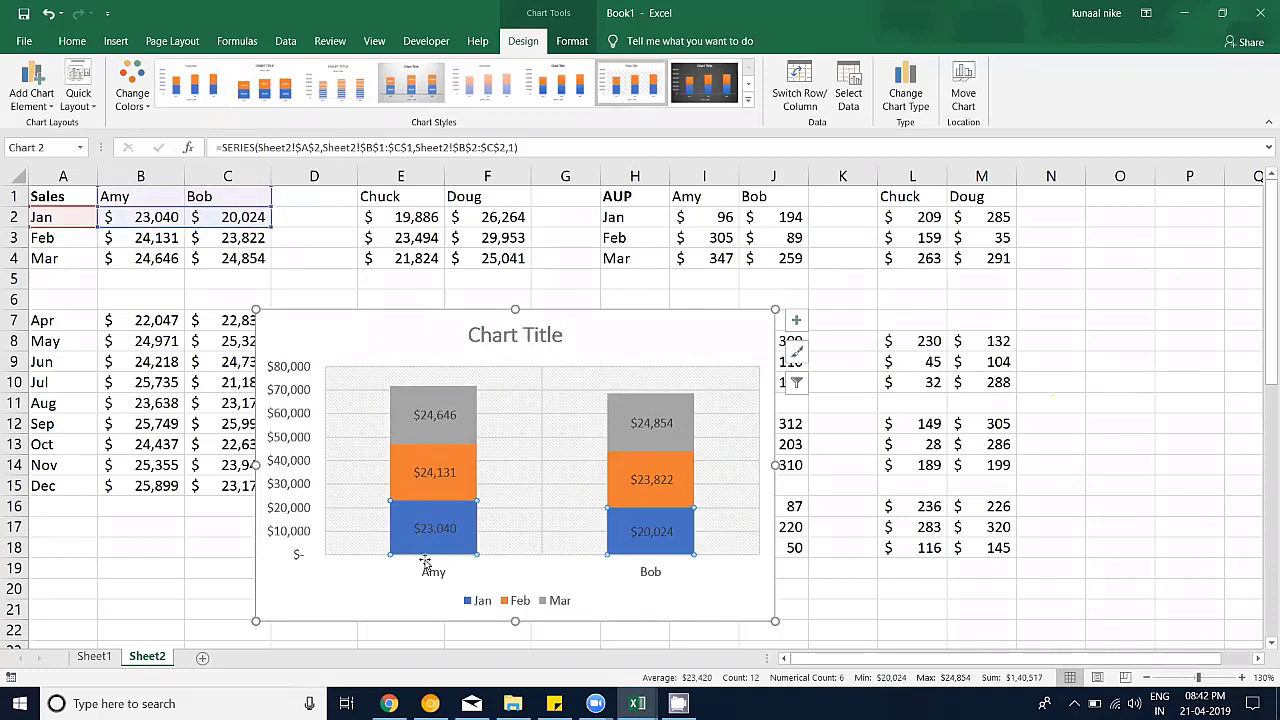
left_click(470, 335)
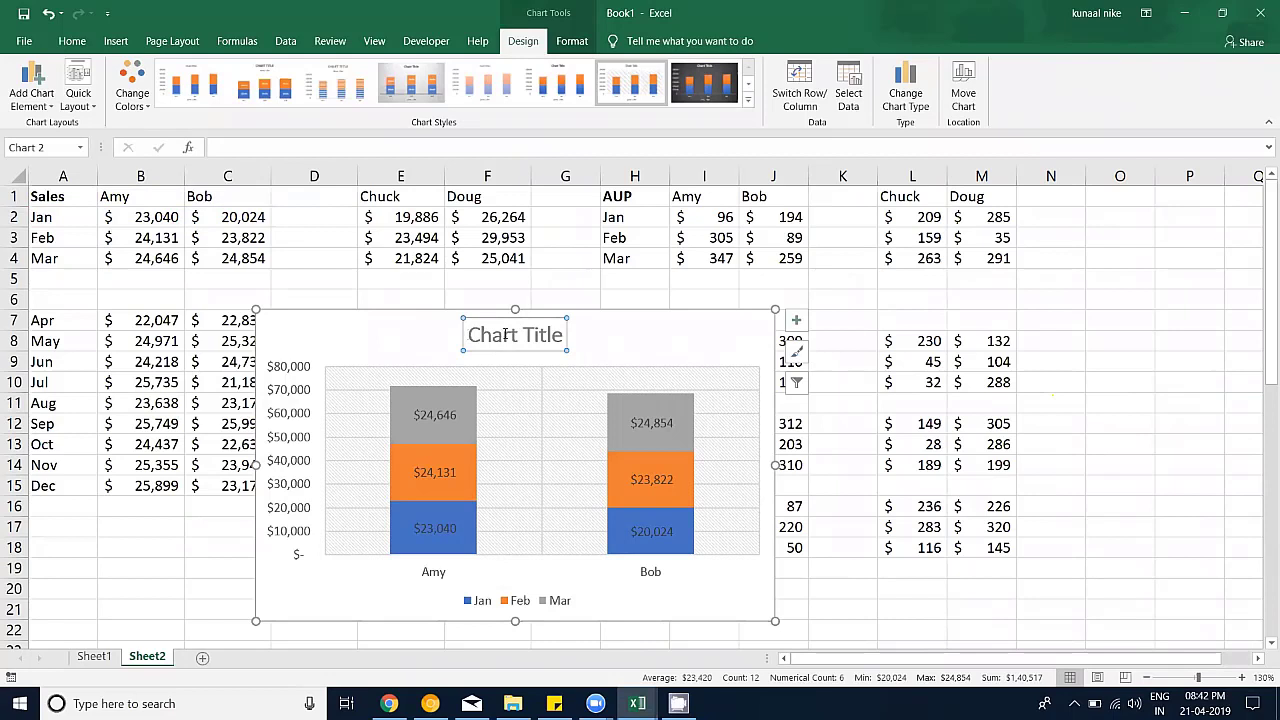
Replace the Chart Title placeholder with 'Q1 Sales'.
triple_click(567, 338)
type("Q")
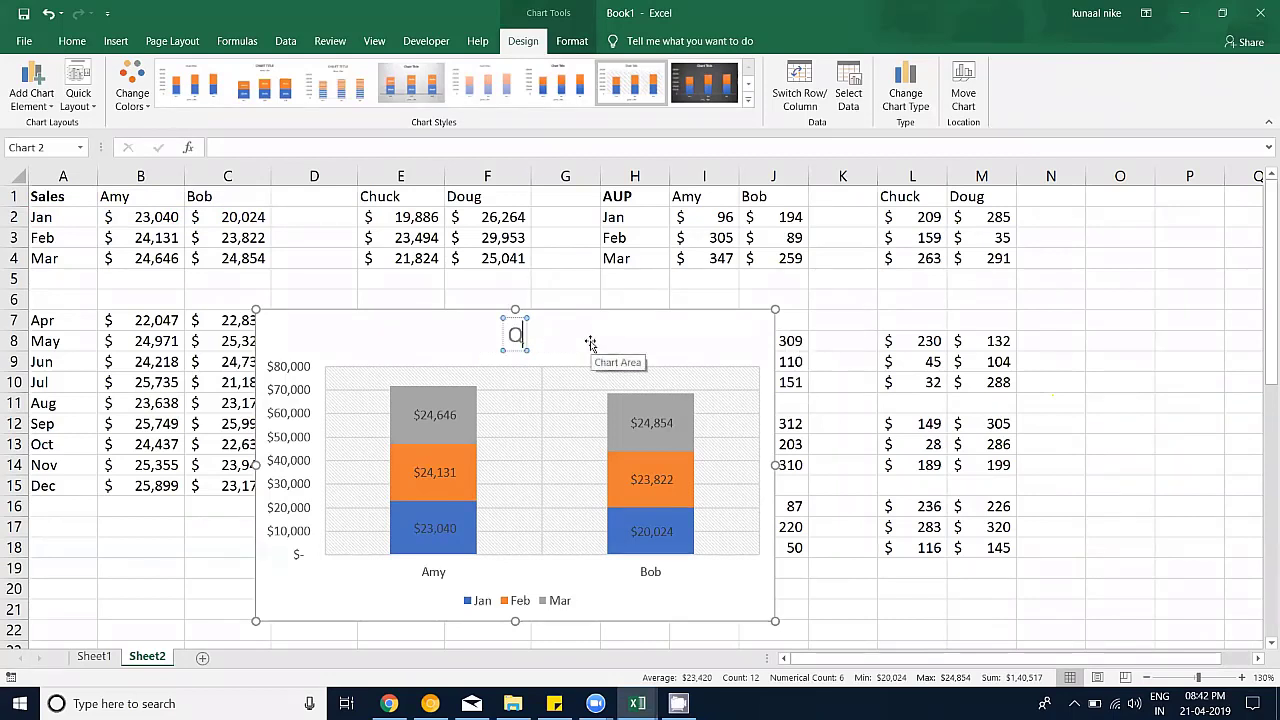
type("1 Sales")
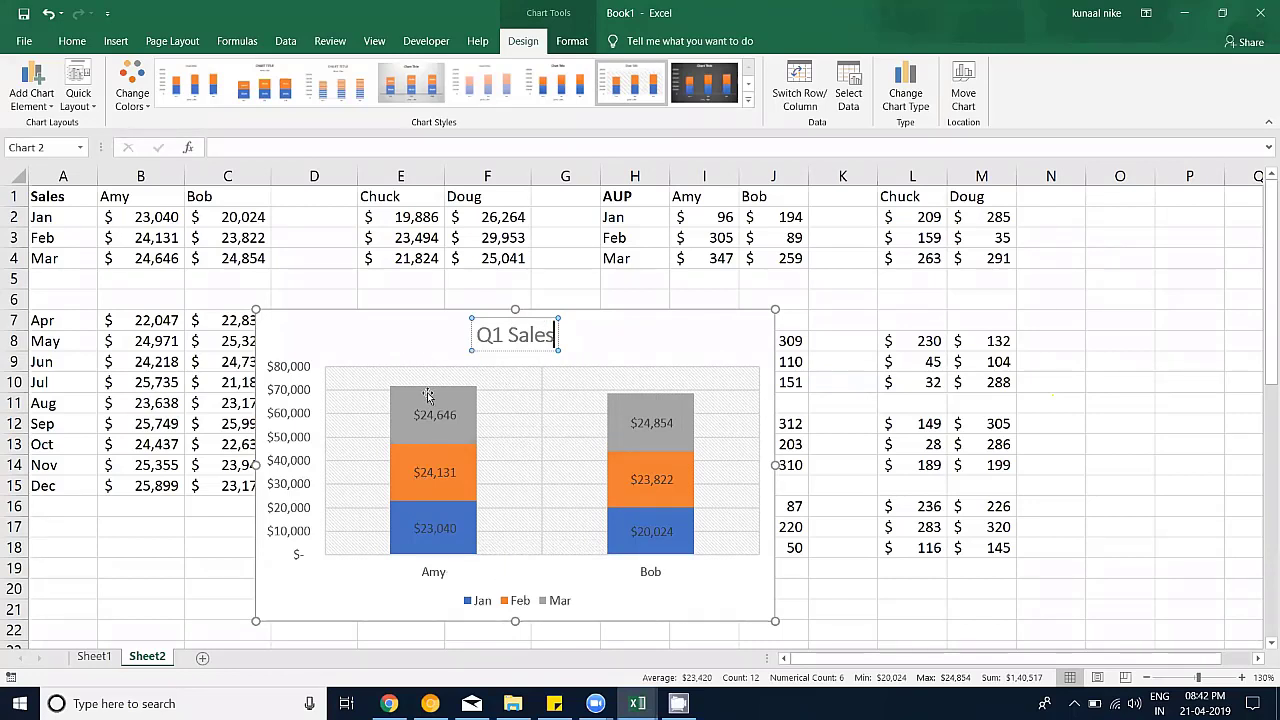
Change the Q1 Sales chart to 100% Stacked Column and narrow it from the right edge.
mouse_move(433, 546)
left_click(116, 41)
left_click(602, 66)
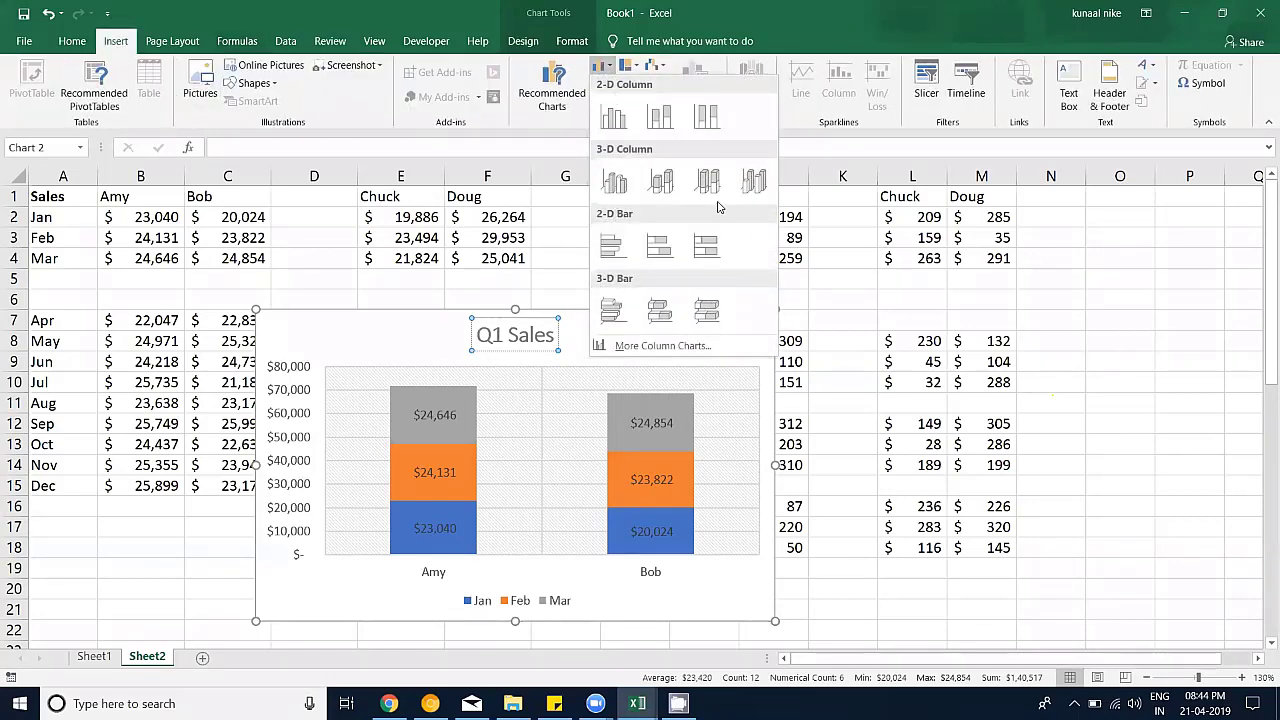
left_click(561, 336)
left_click(595, 328)
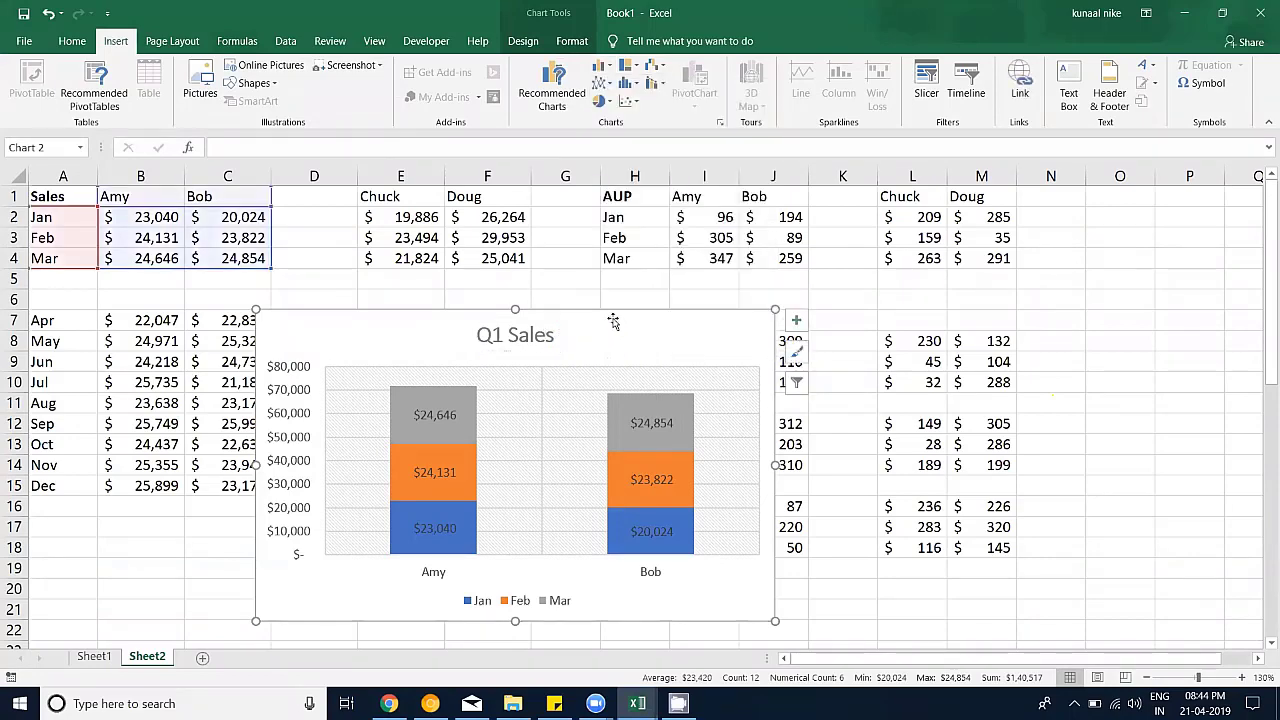
left_click(519, 45)
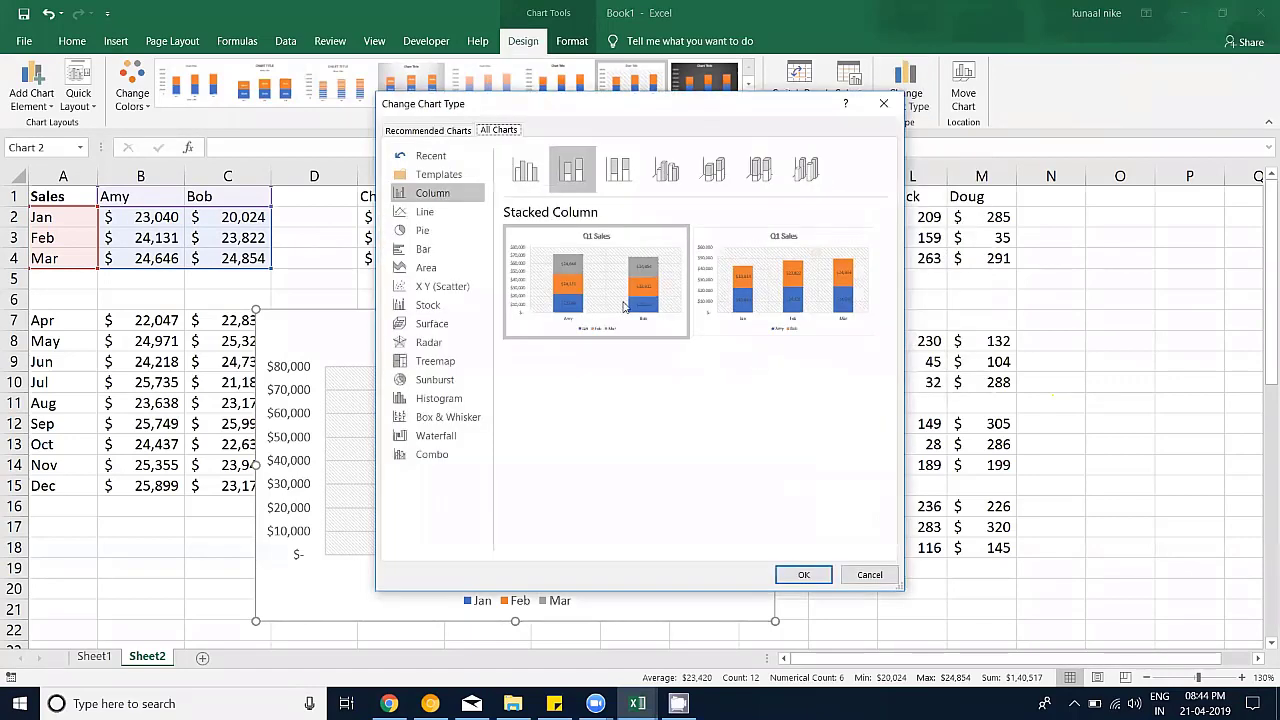
left_click(620, 172)
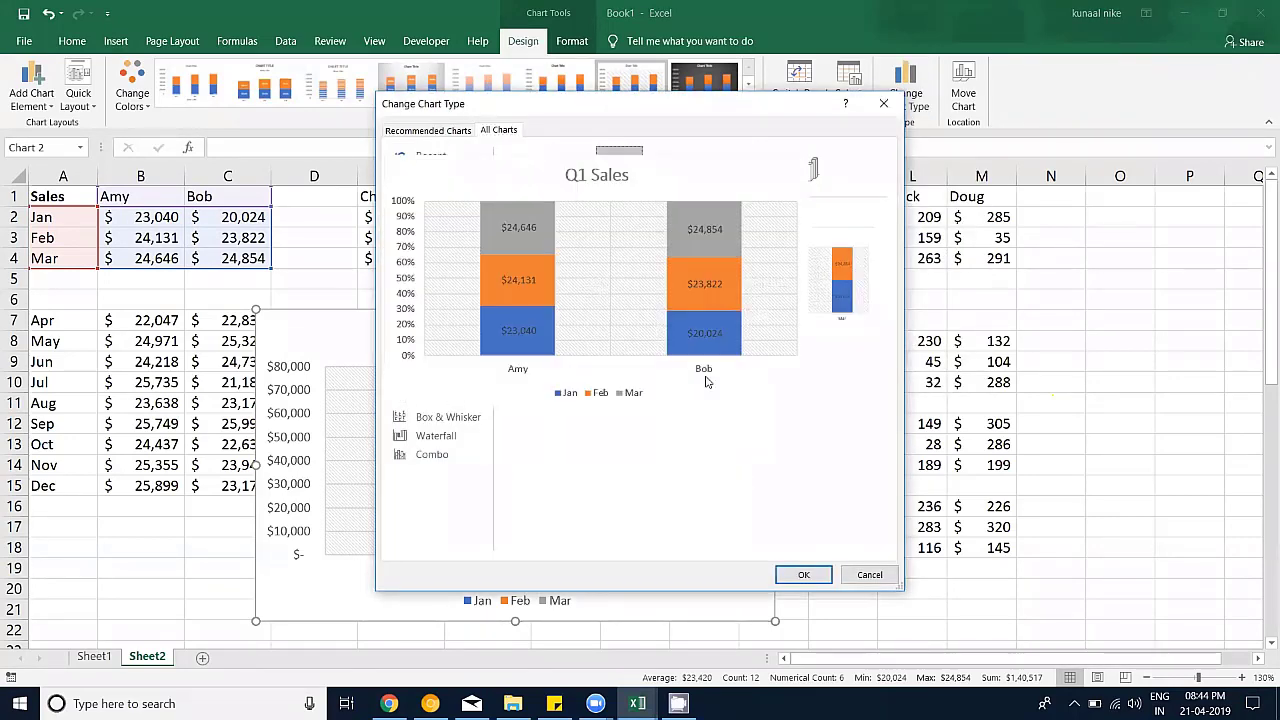
left_click(812, 574)
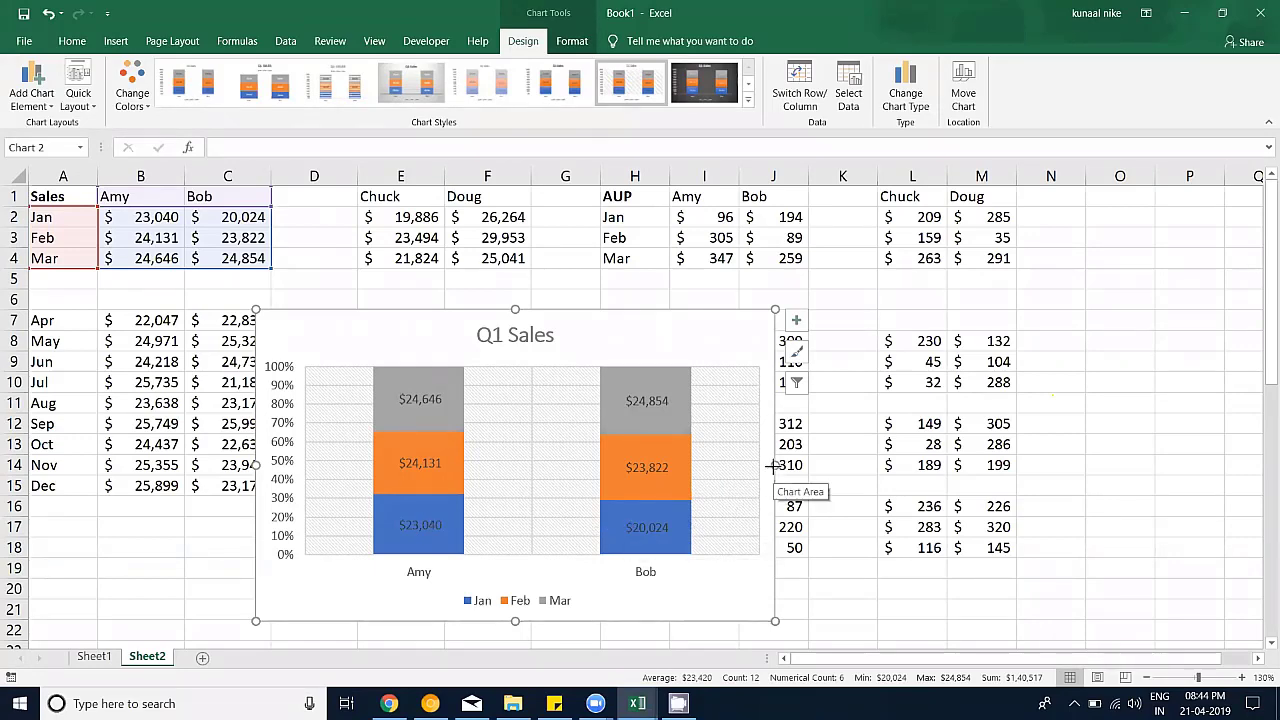
left_click_drag(774, 465, 545, 465)
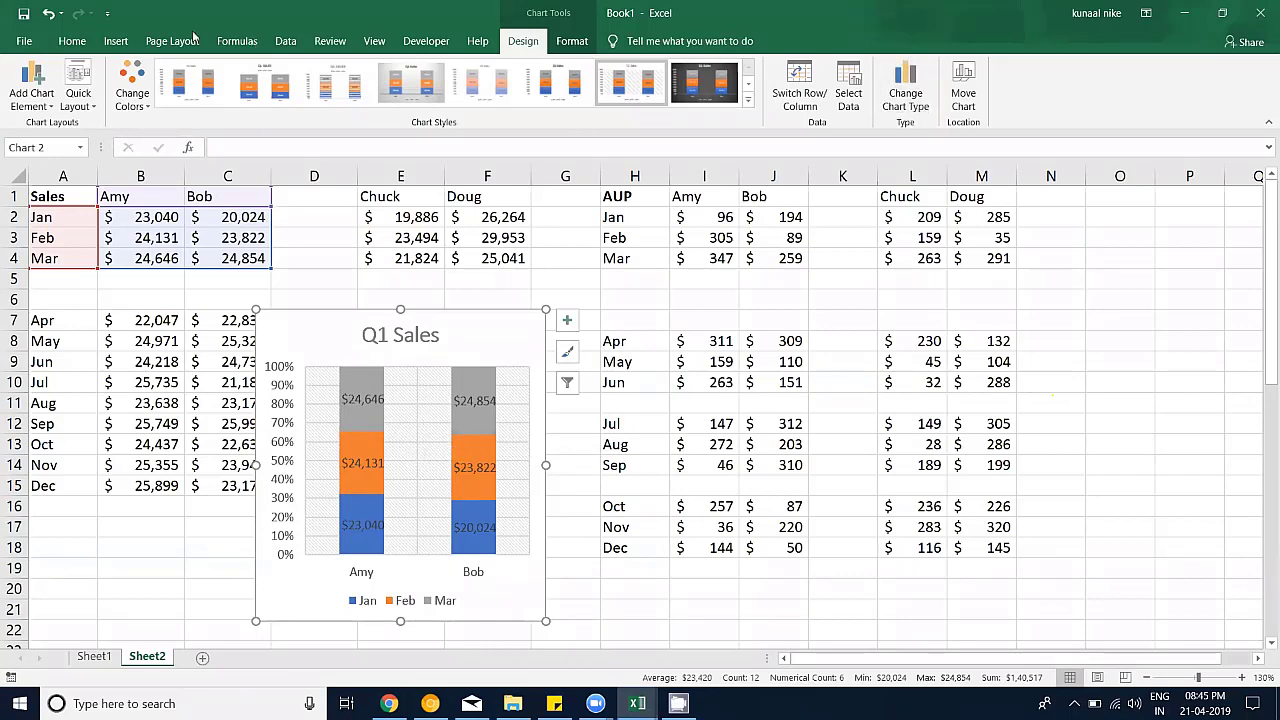
Delete the empty column D so Chuck's figures sit beside Bob's, then reselect the chart.
left_click(116, 41)
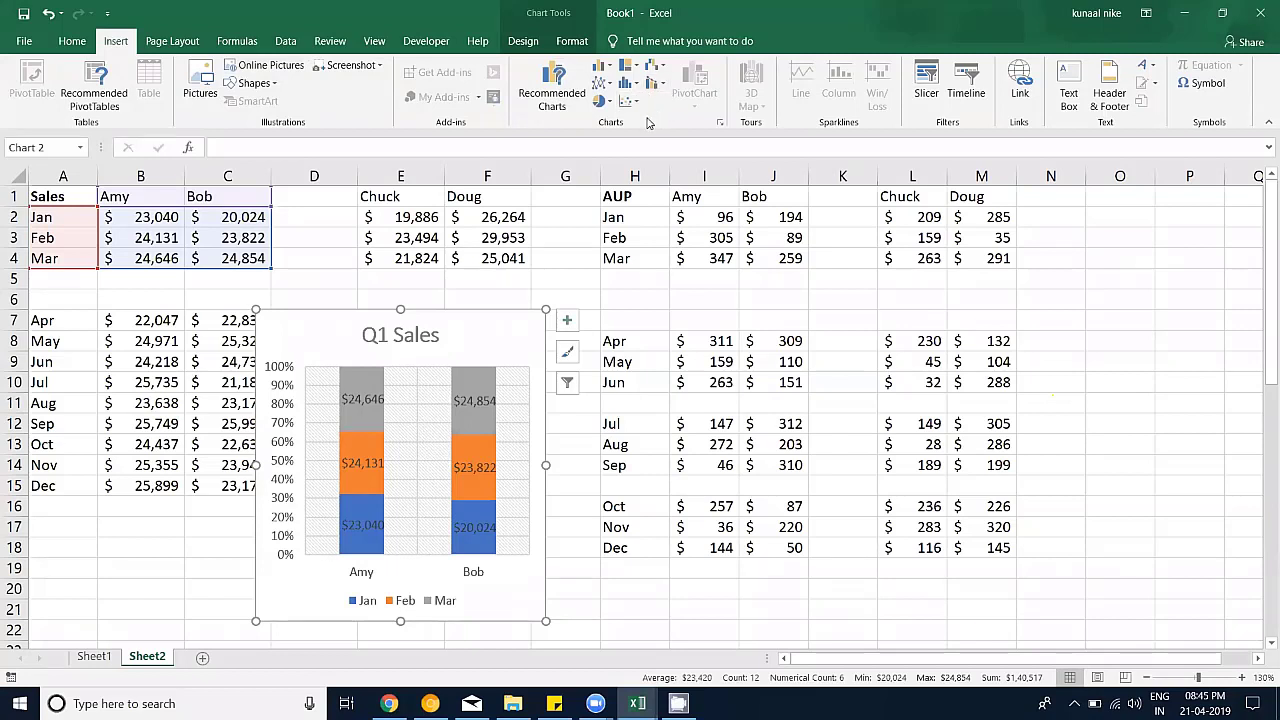
left_click(196, 297)
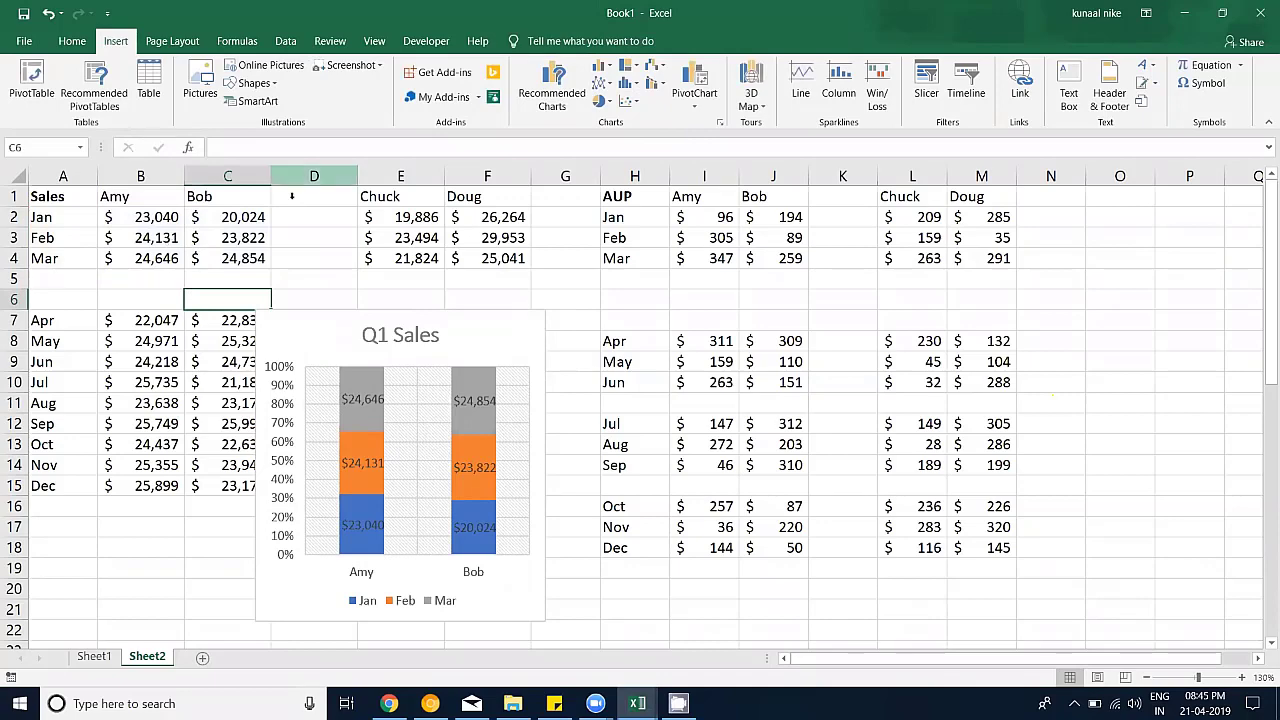
right_click(320, 172)
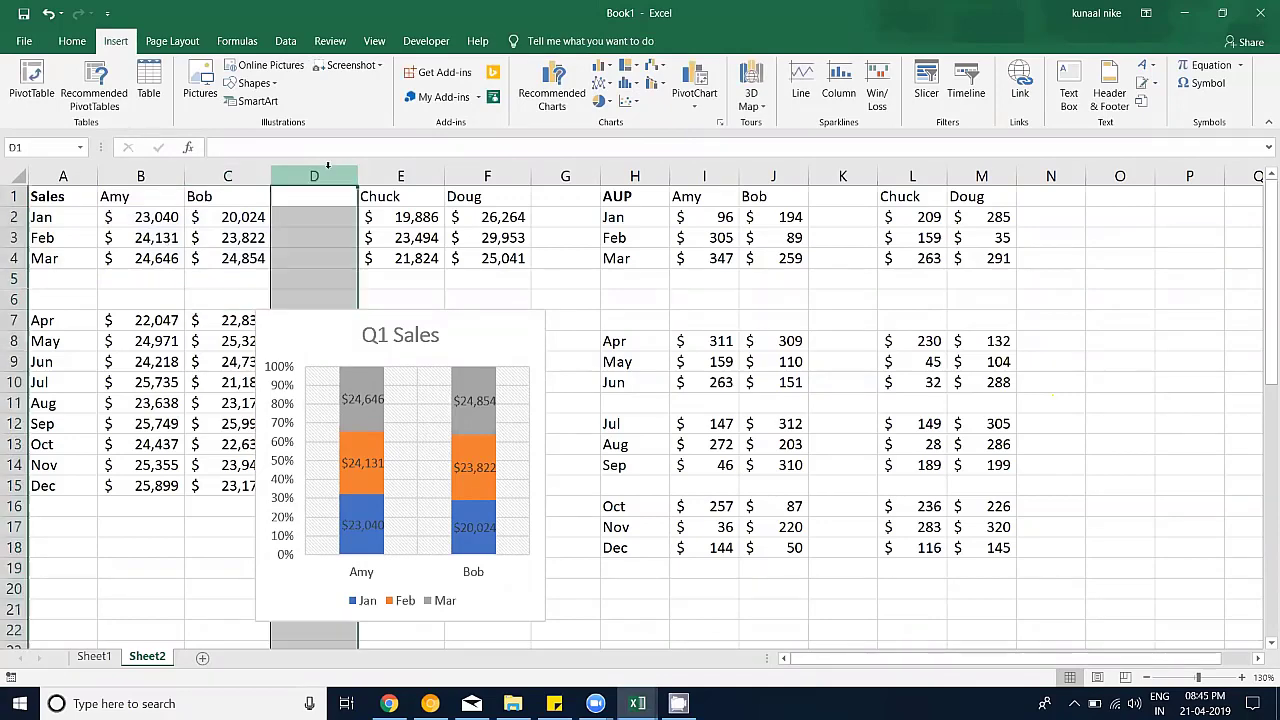
left_click(385, 309)
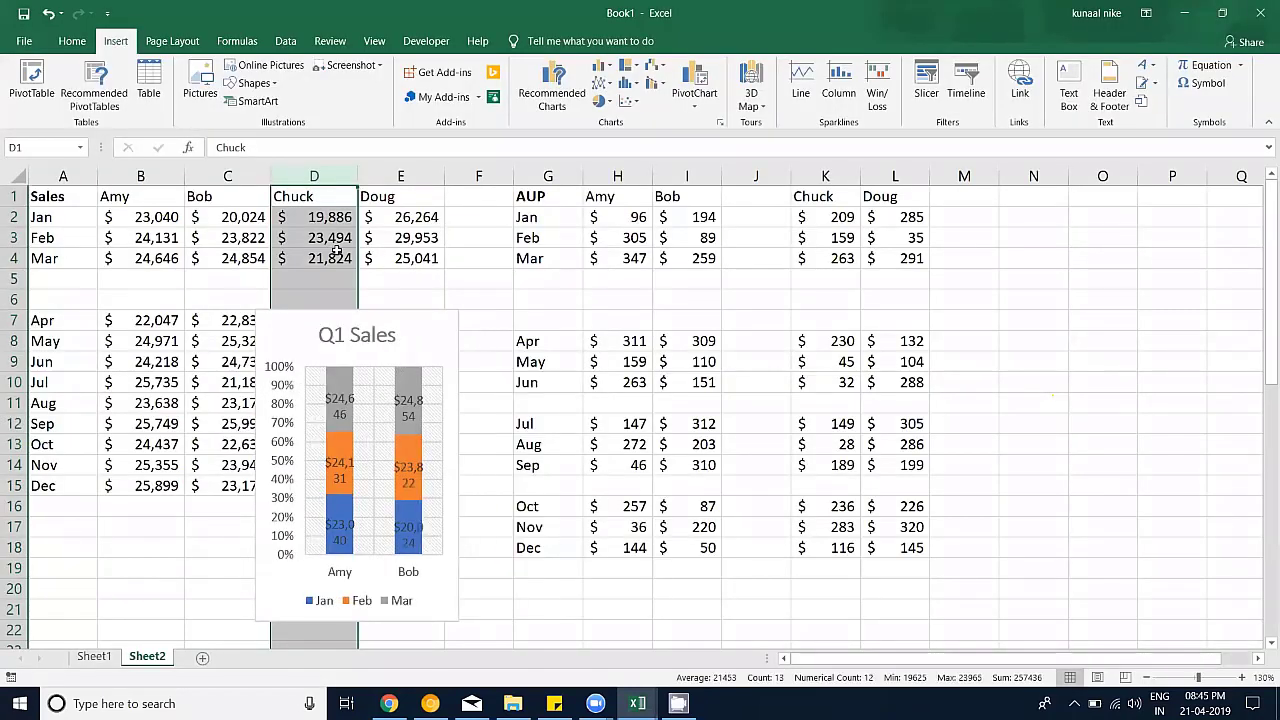
left_click(430, 317)
Move Q1 Sales right, try a Jan pie chart, delete it, and select A1:E2 with headers.
left_click_drag(362, 222, 400, 217)
left_click(600, 100)
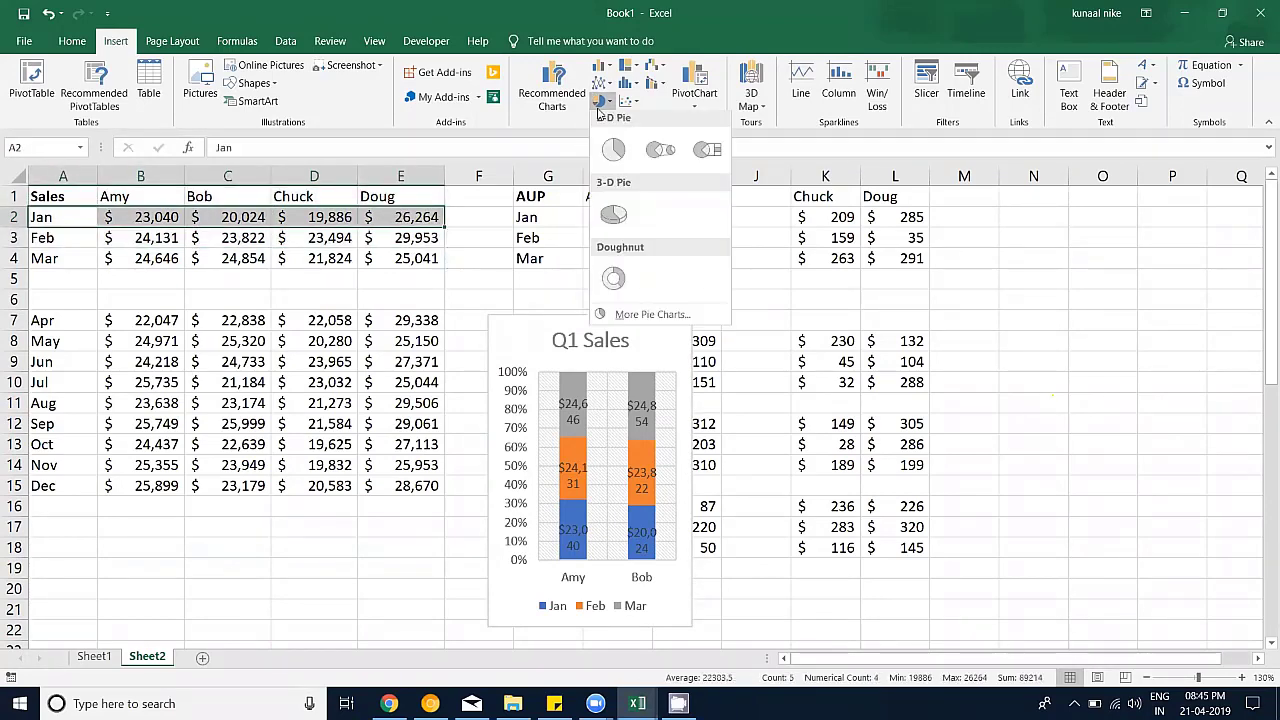
key("Escape")
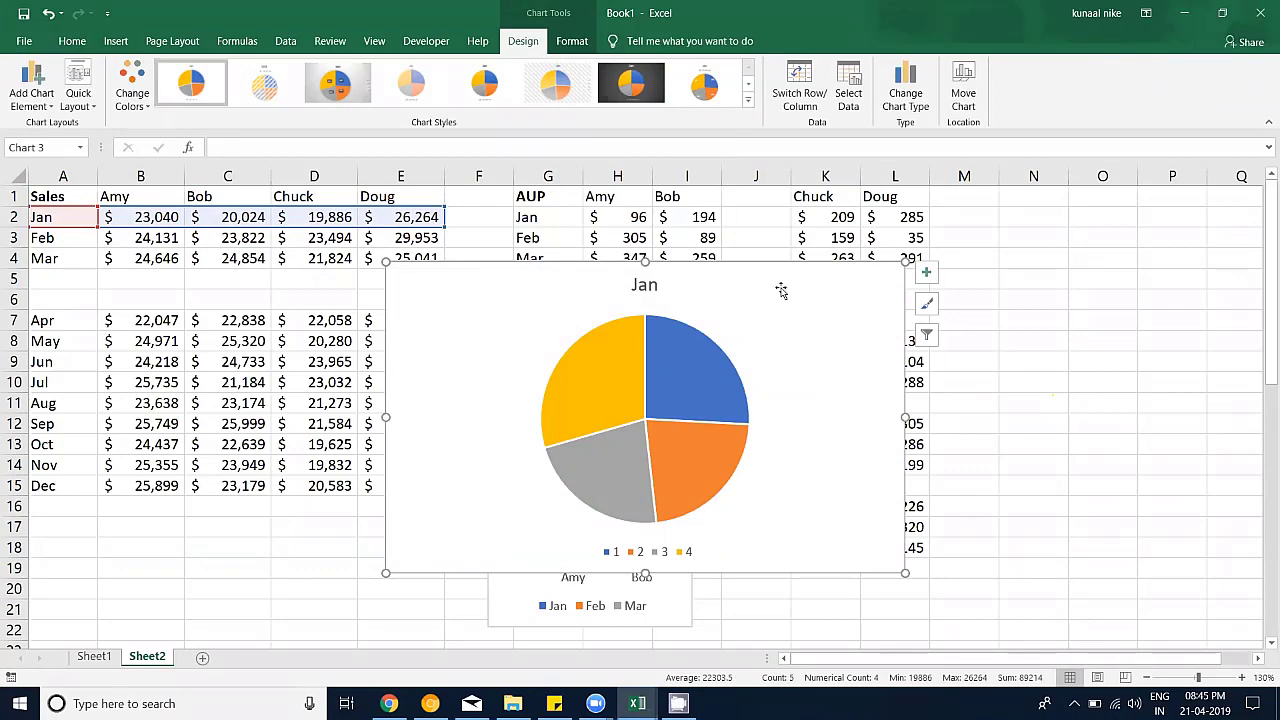
left_click_drag(781, 287, 424, 318)
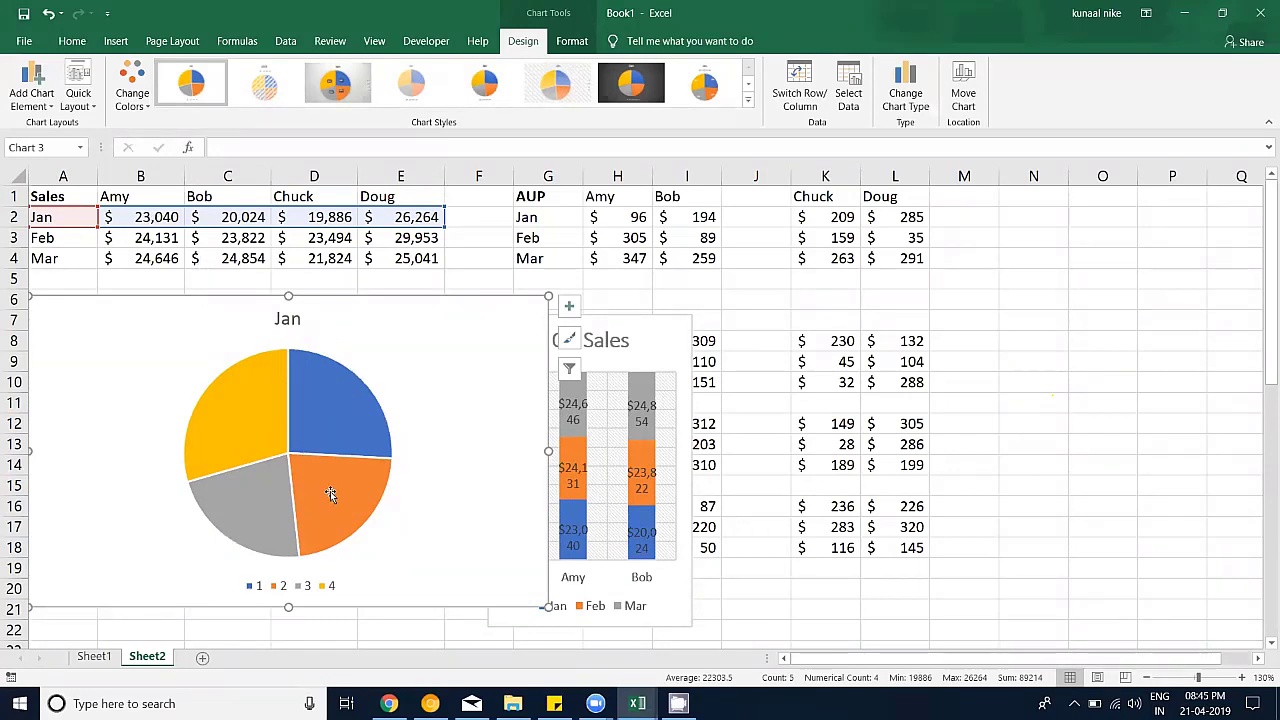
mouse_move(329, 471)
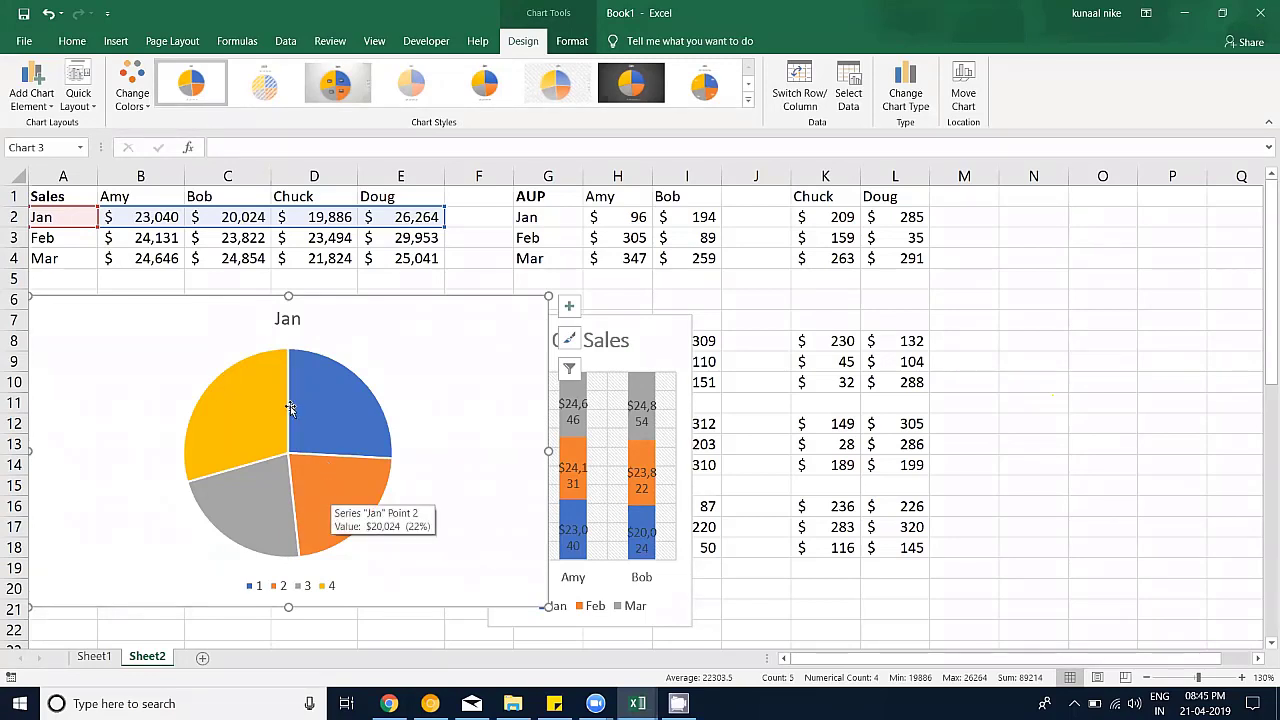
mouse_move(246, 401)
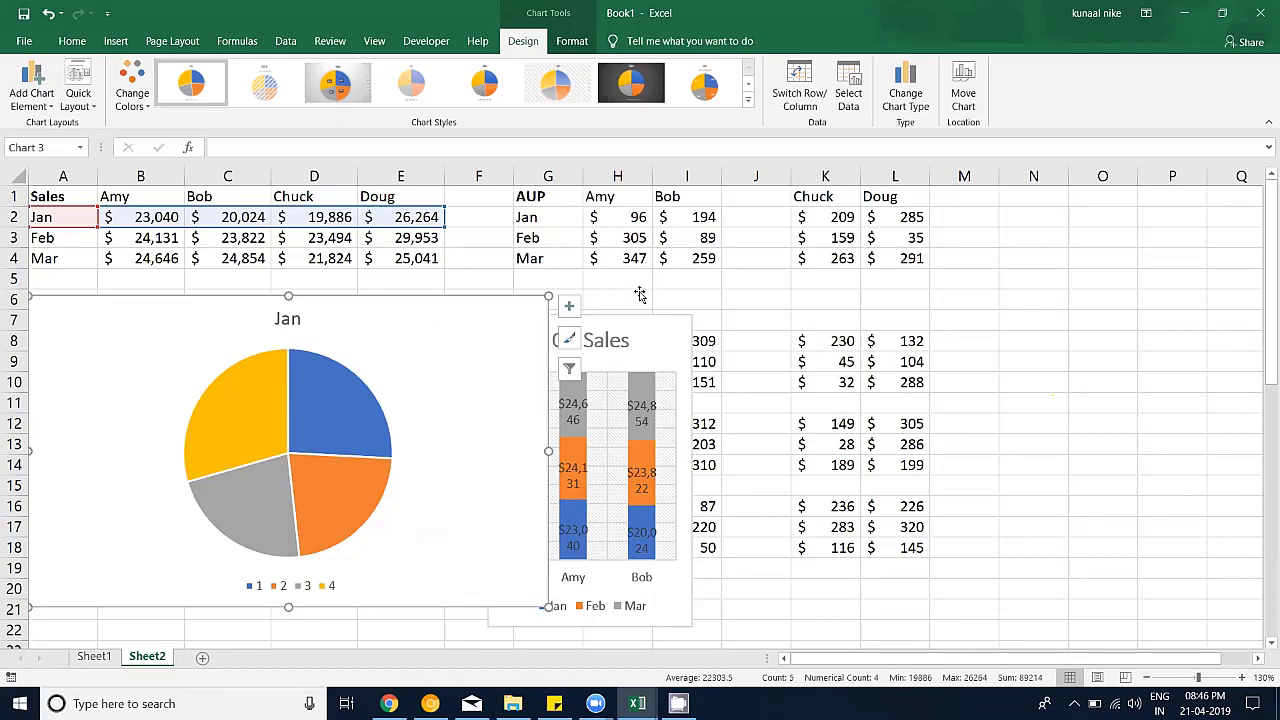
key("Delete")
left_click_drag(420, 215, 50, 196)
Insert a 2-D pie of January sales and apply the third chart style for percentage labels.
left_click(116, 41)
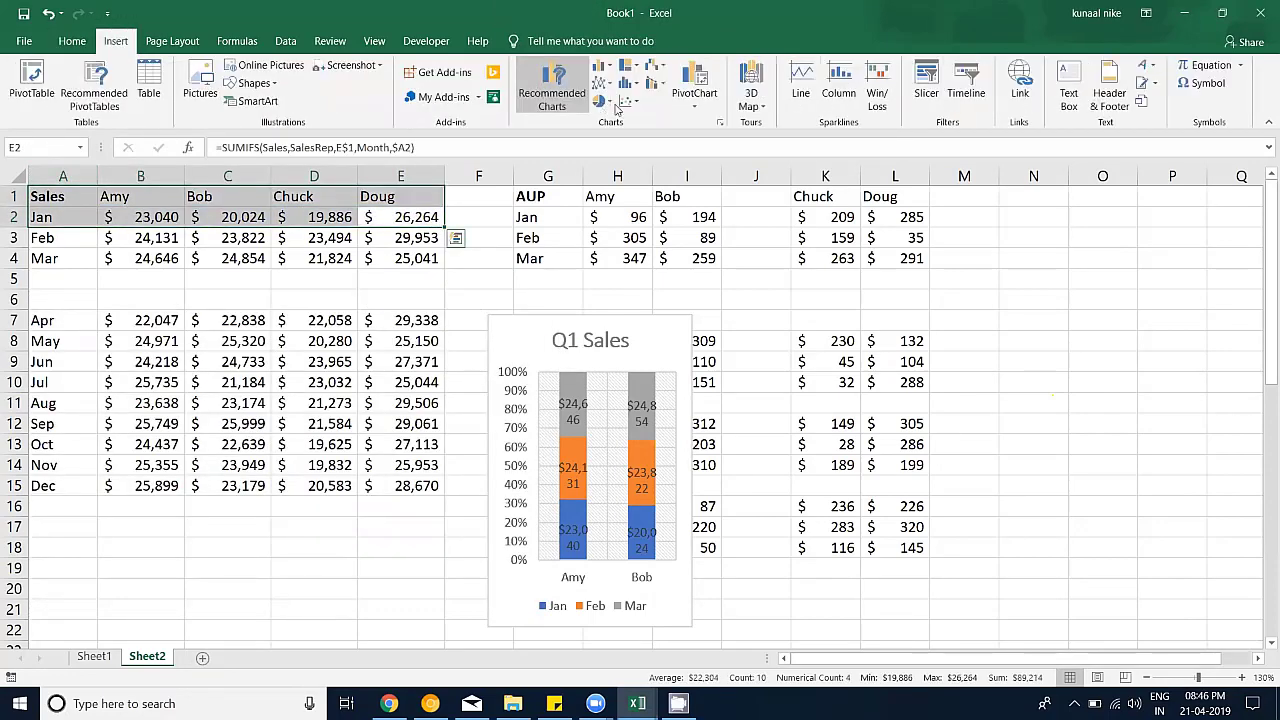
left_click(606, 101)
left_click(622, 142)
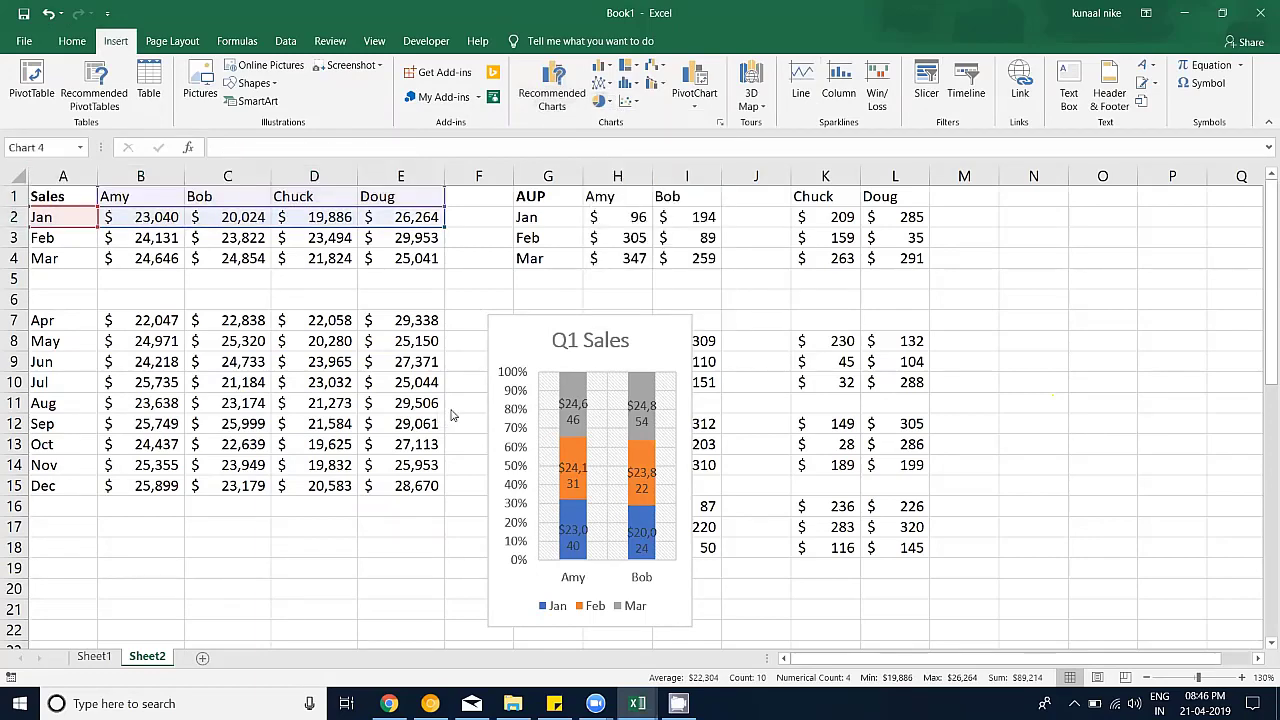
left_click_drag(566, 270, 326, 341)
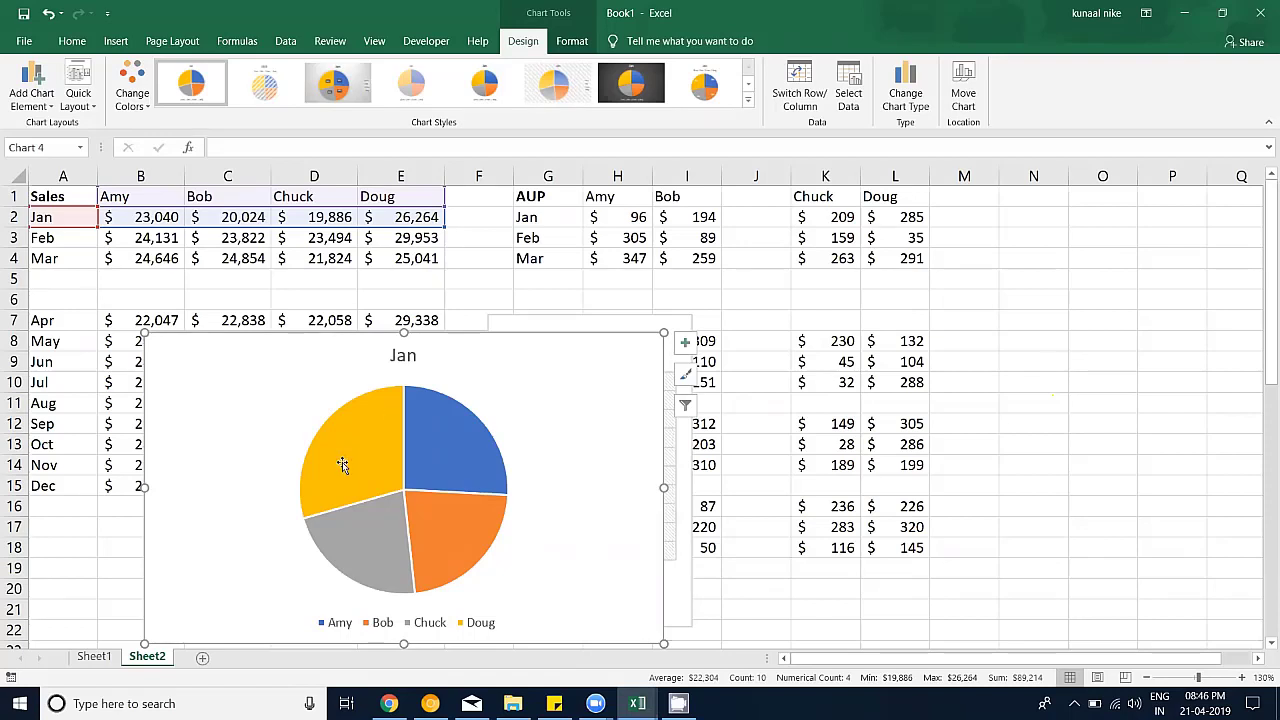
mouse_move(329, 428)
mouse_move(427, 527)
left_click(331, 86)
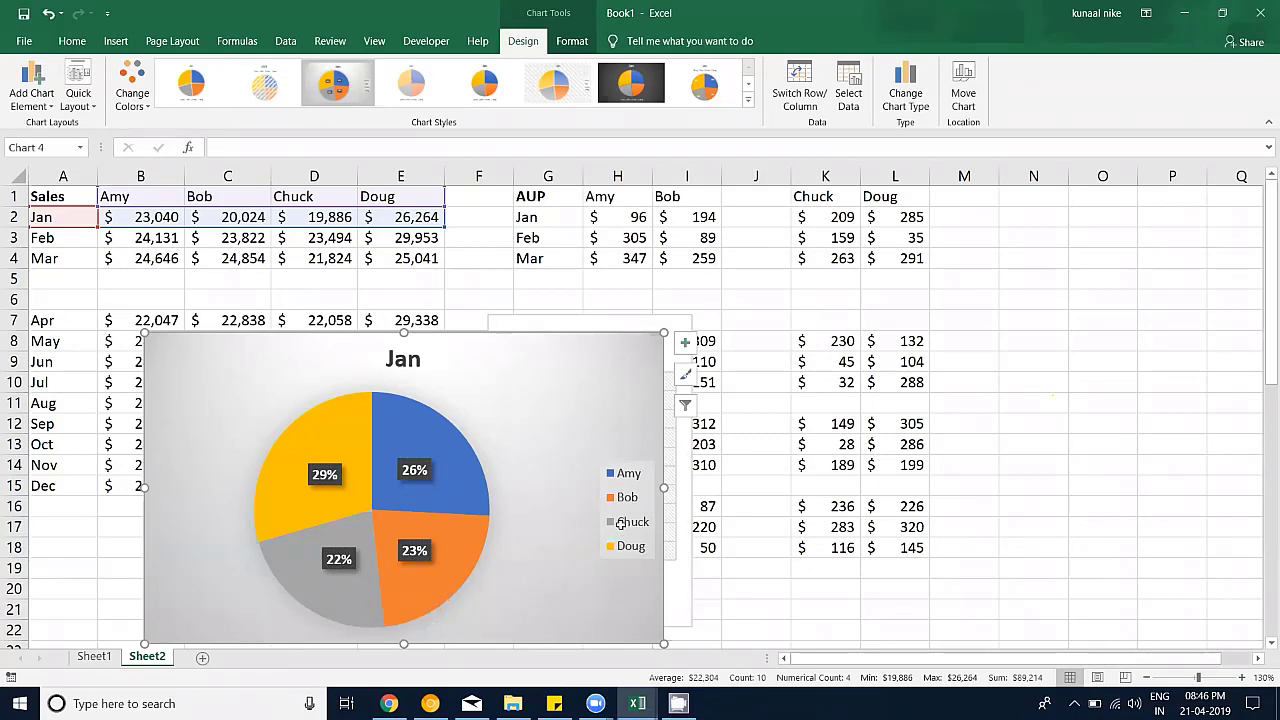
left_click(109, 47)
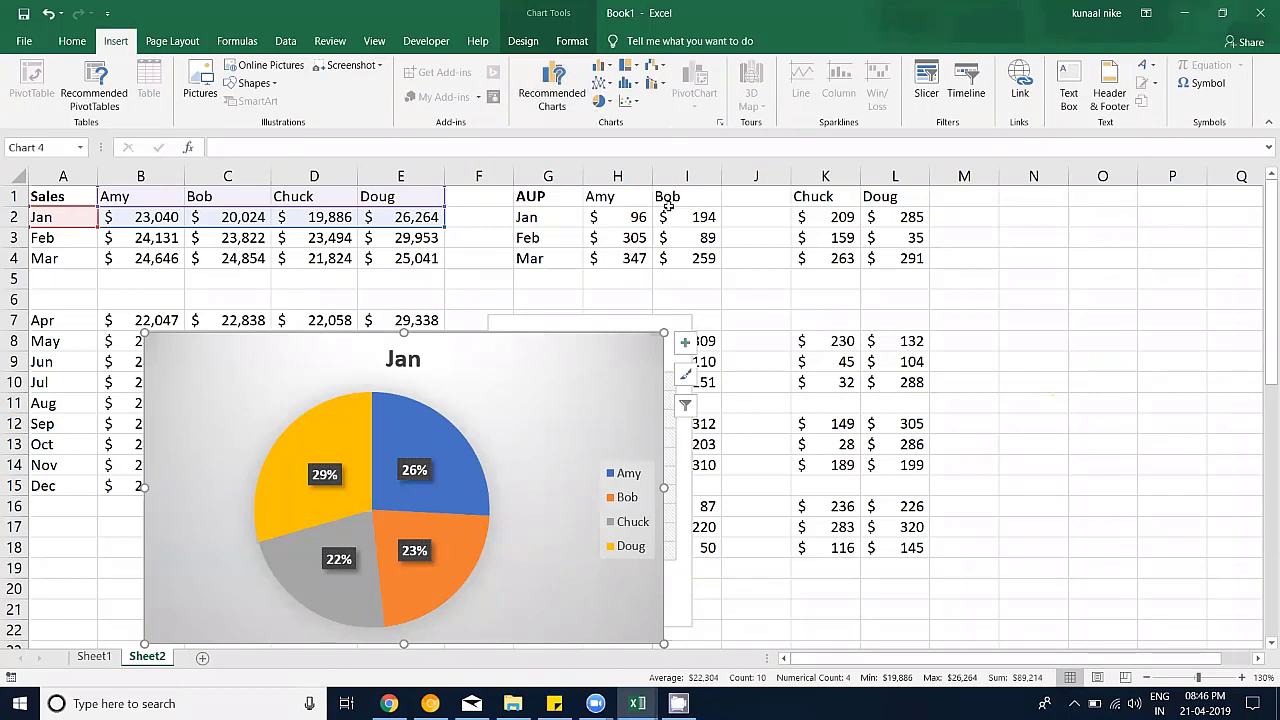
Browse the waterfall and scatter chart menus, then switch to Sheet1.
left_click(667, 72)
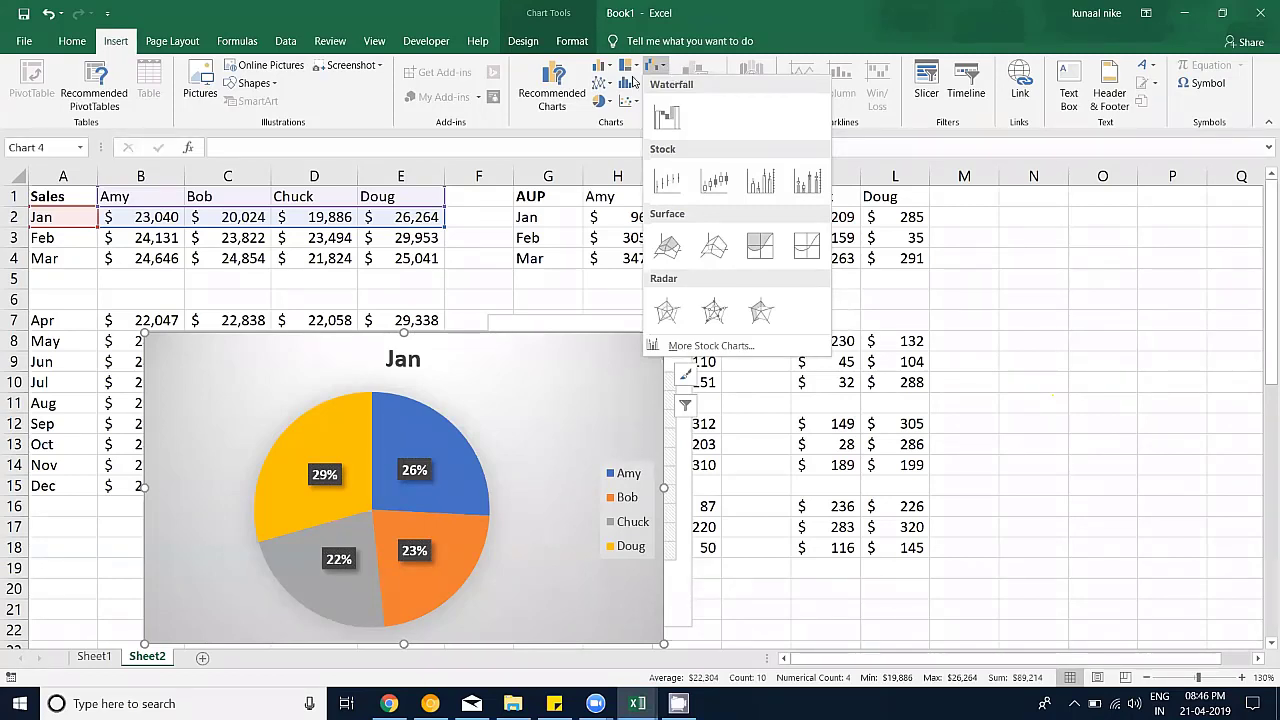
left_click(610, 128)
left_click(634, 103)
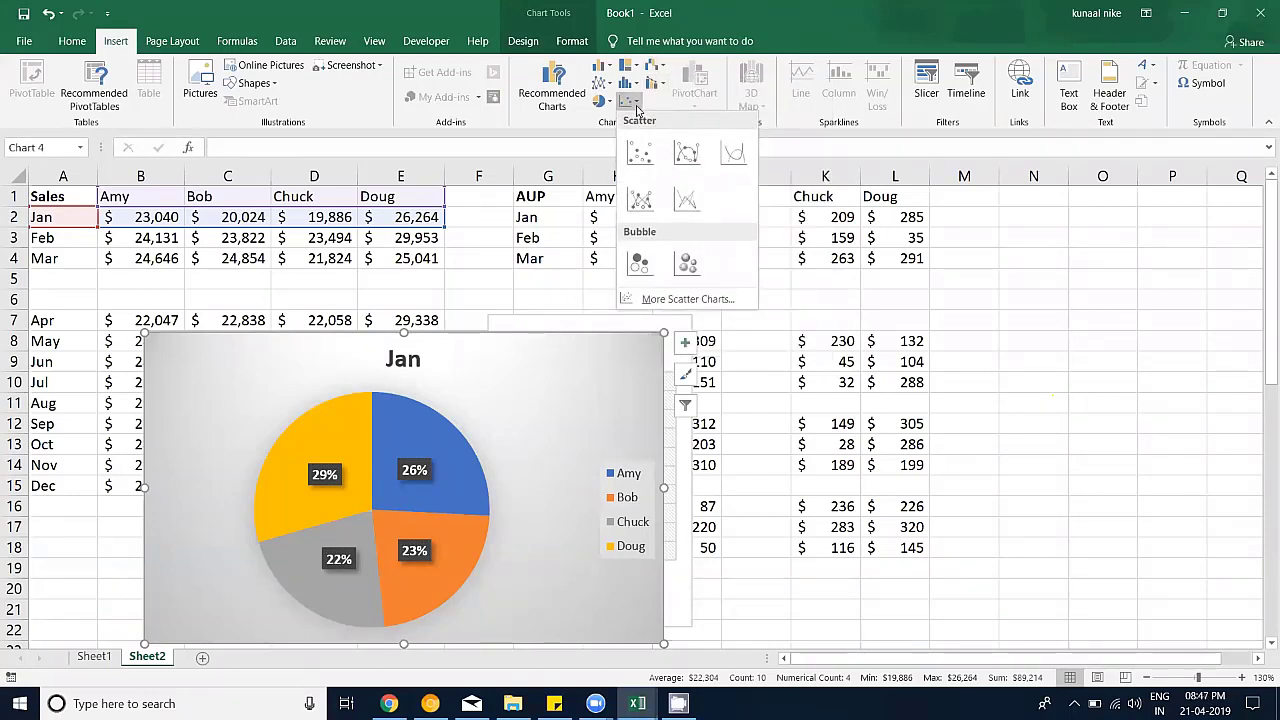
left_click(106, 600)
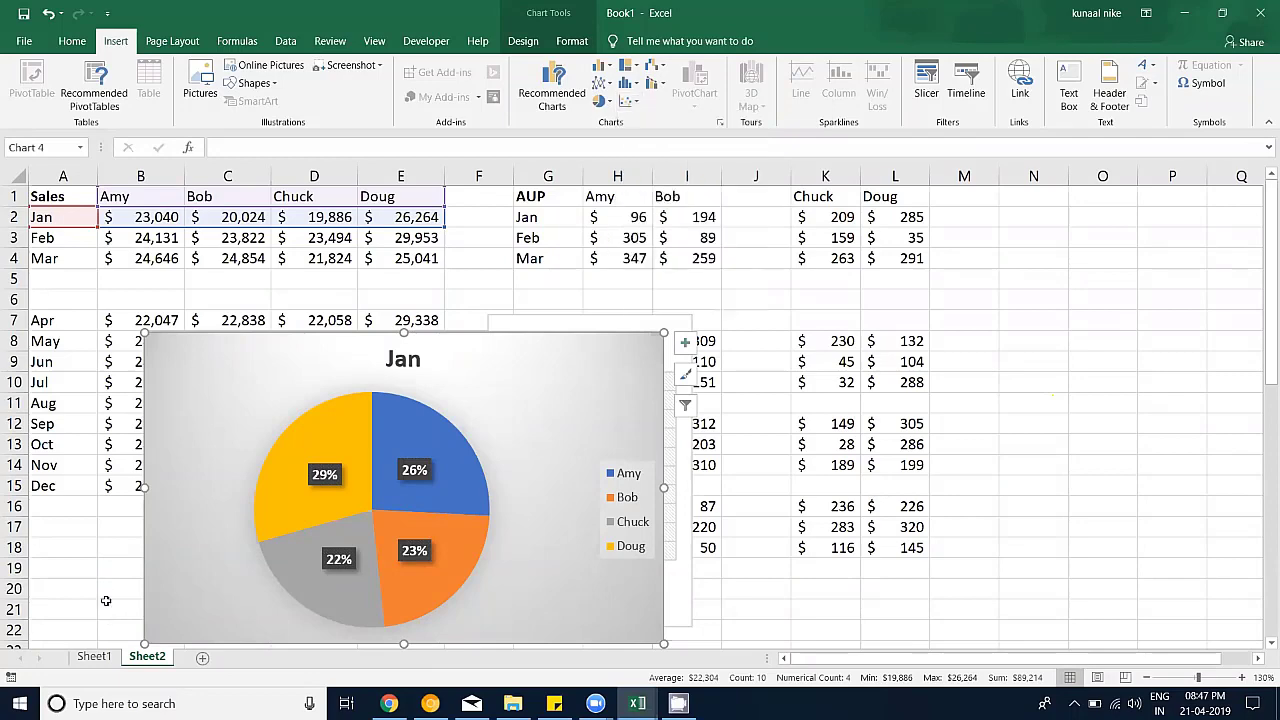
left_click(94, 656)
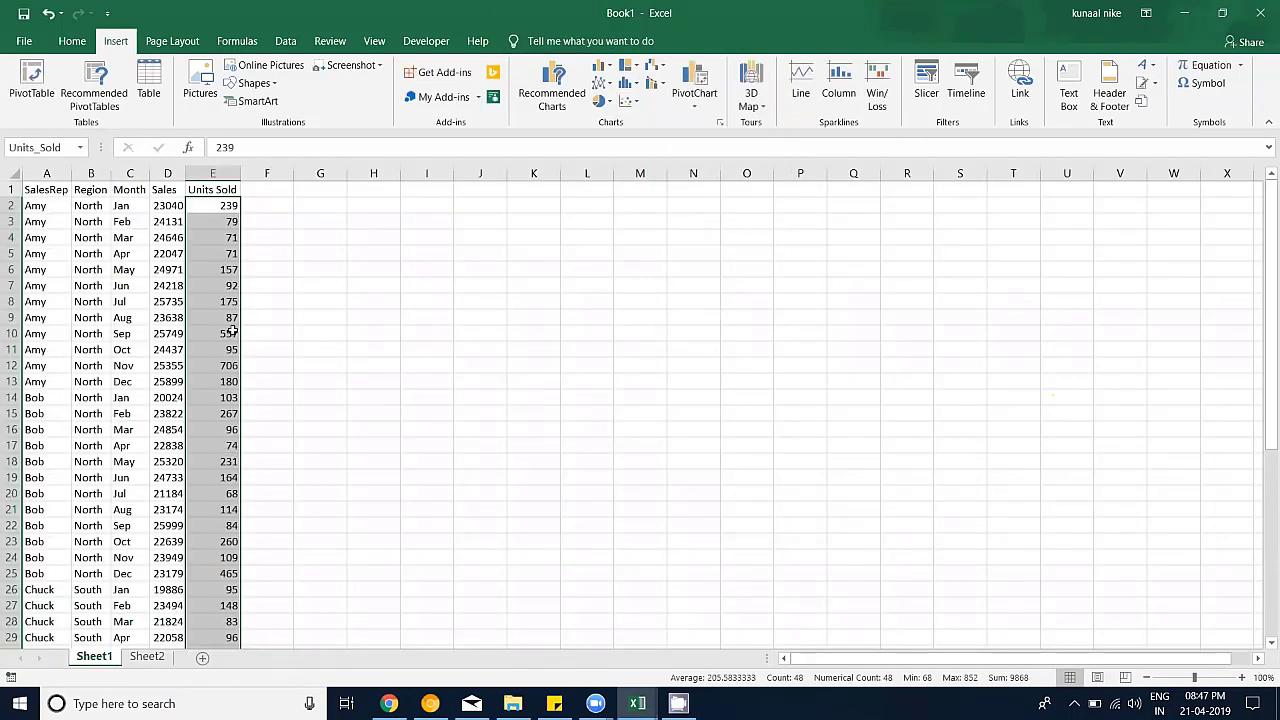
Insert a plain scatter chart of Sales versus Units Sold from columns D and E.
left_click(167, 173, "ctrl")
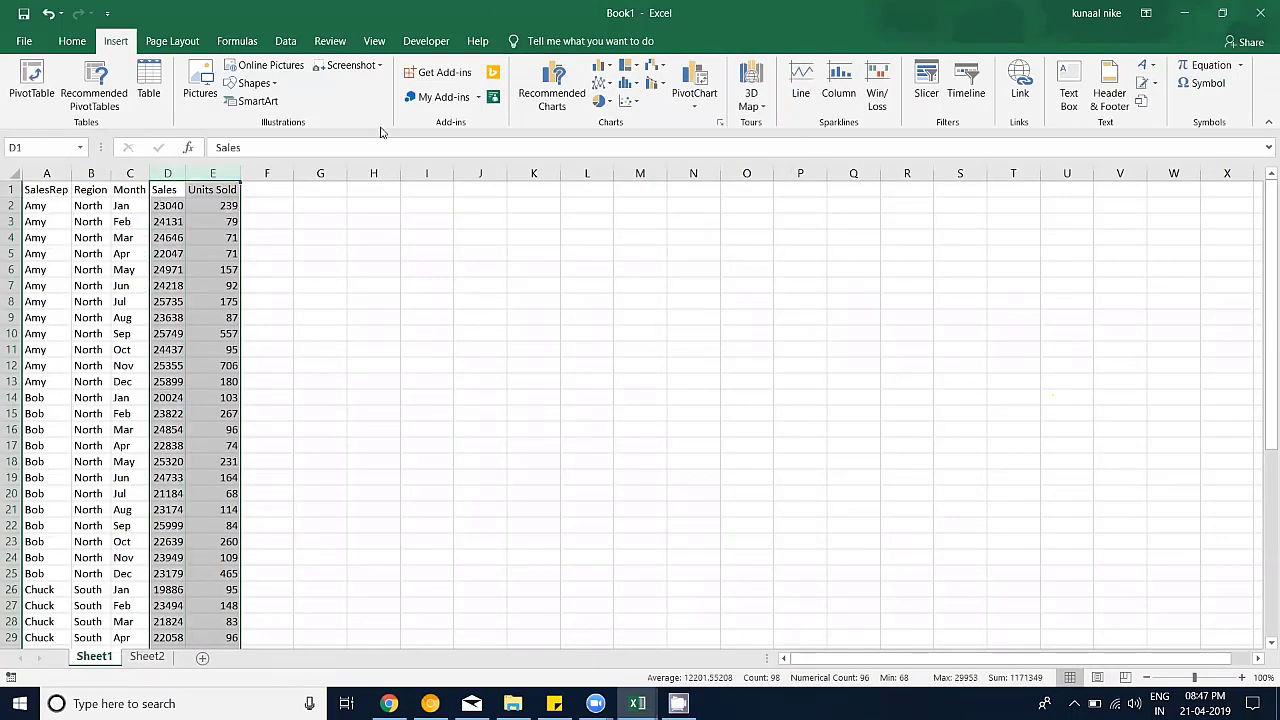
left_click(630, 101)
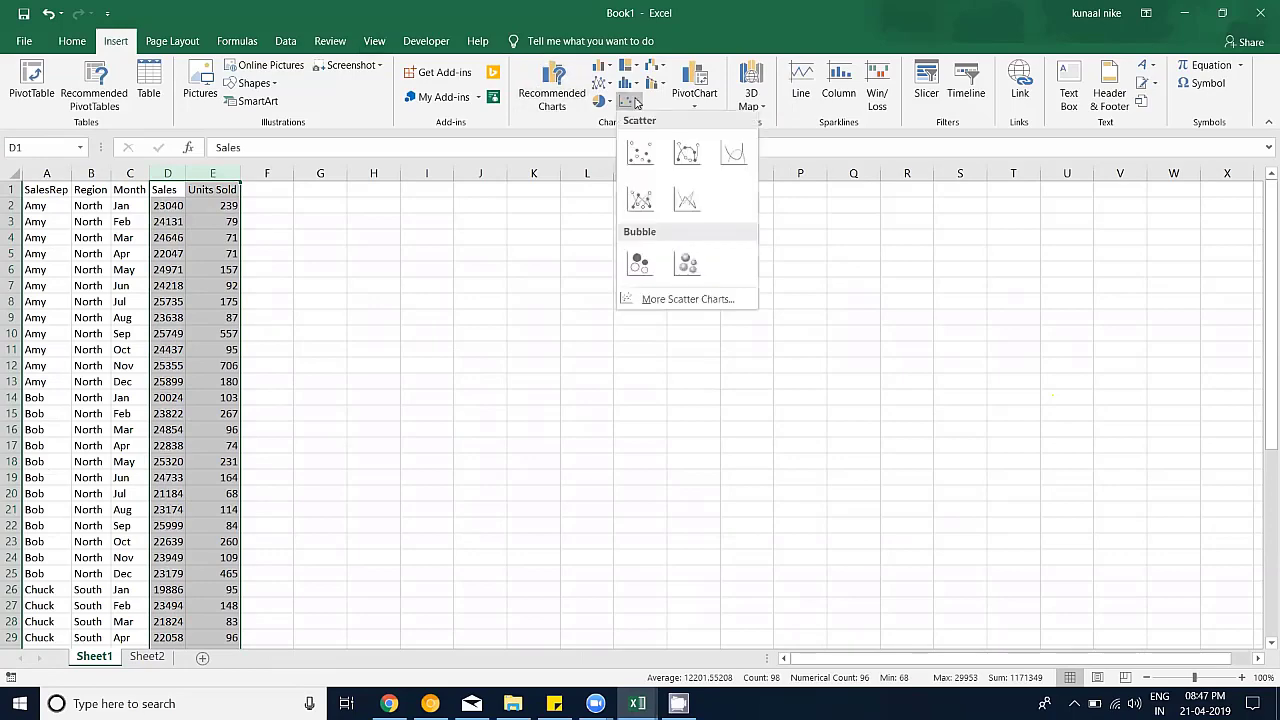
left_click(640, 152)
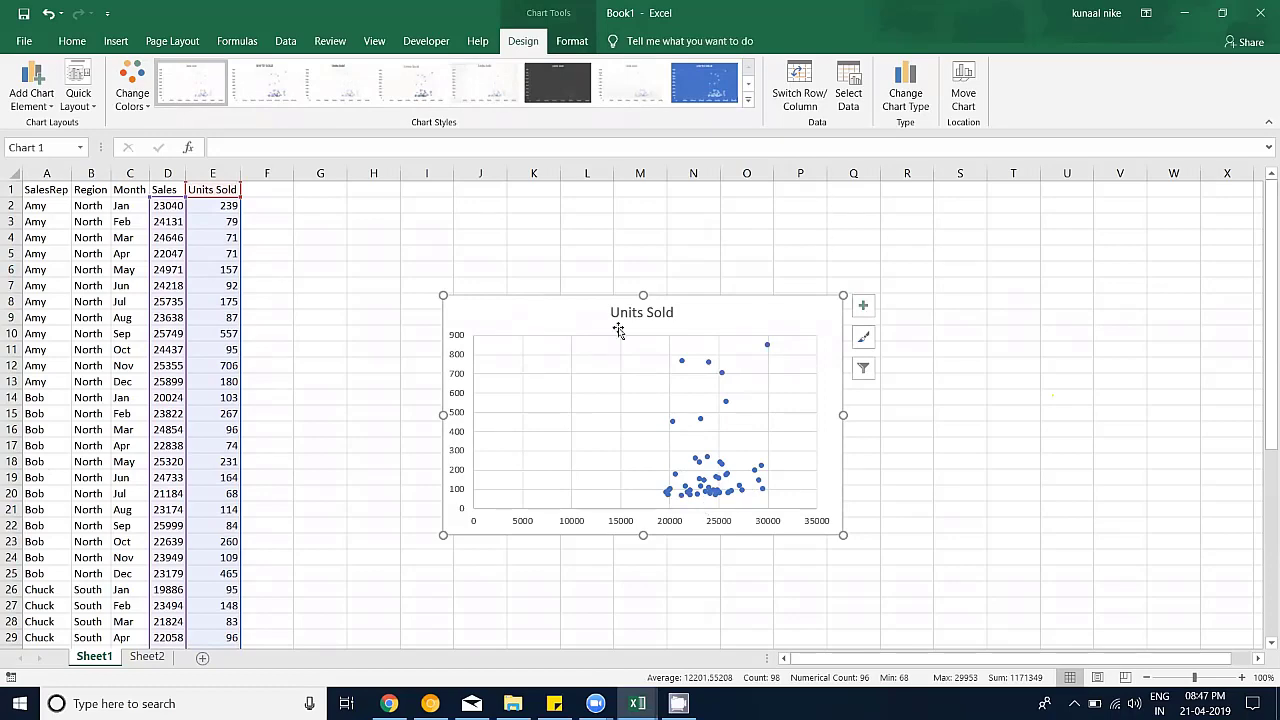
left_click(528, 311)
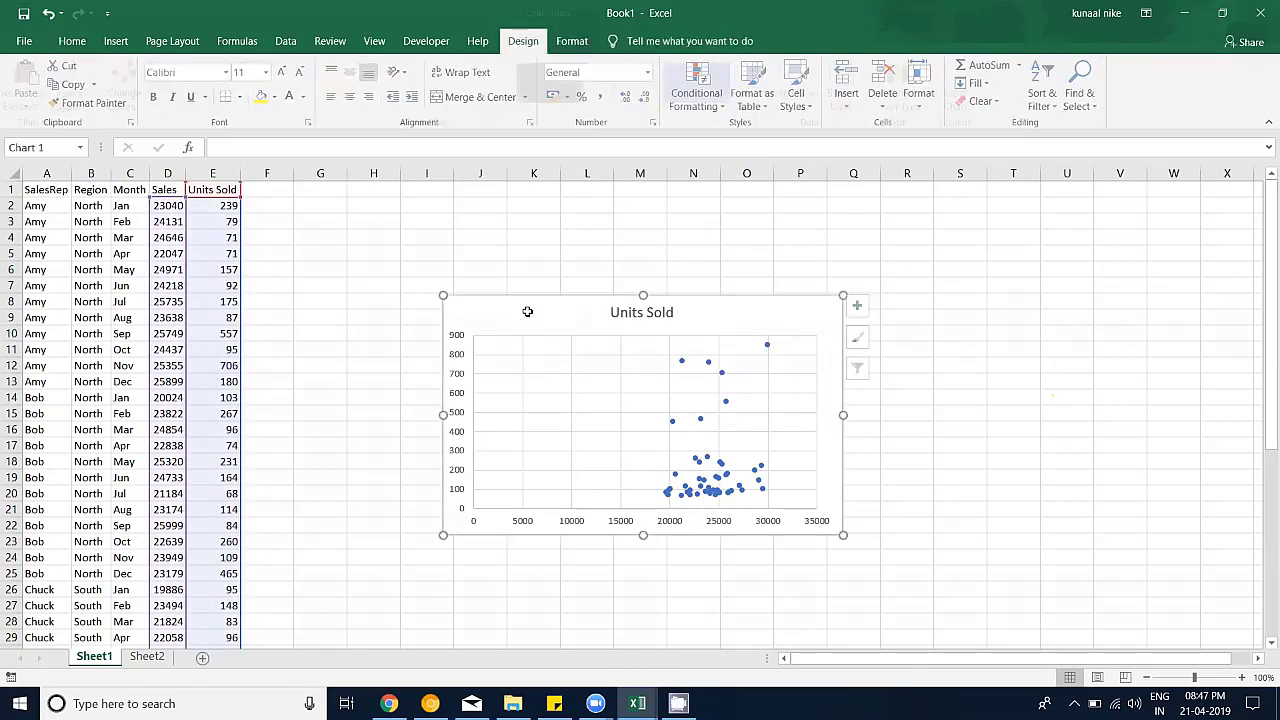
left_click(588, 48)
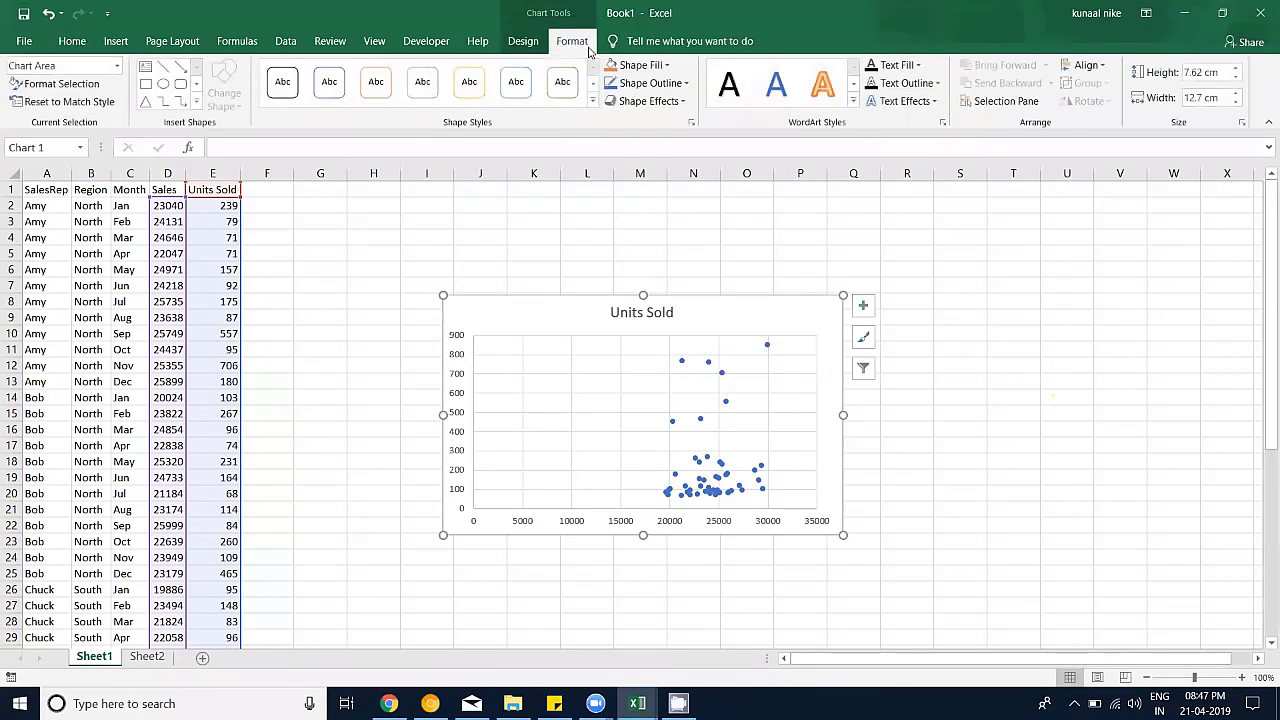
left_click(522, 48)
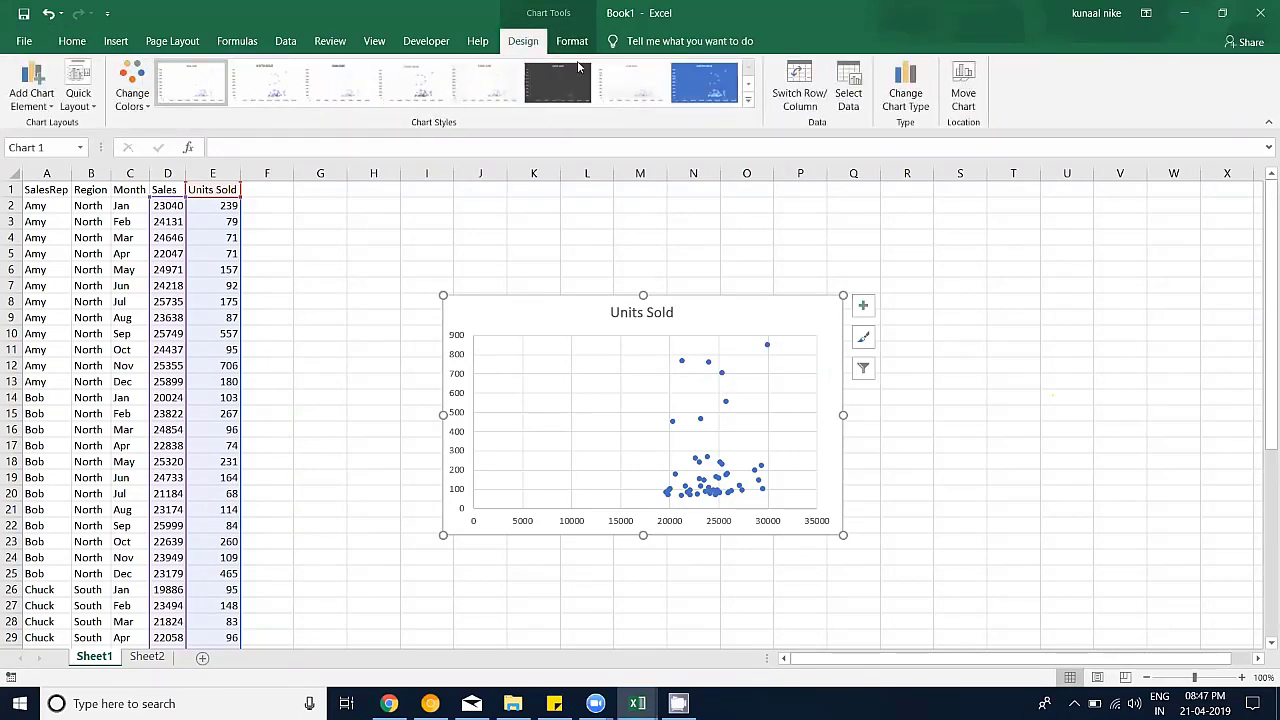
Add a dotted linear trendline to the Sales vs Units Sold scatter chart.
left_click(864, 309)
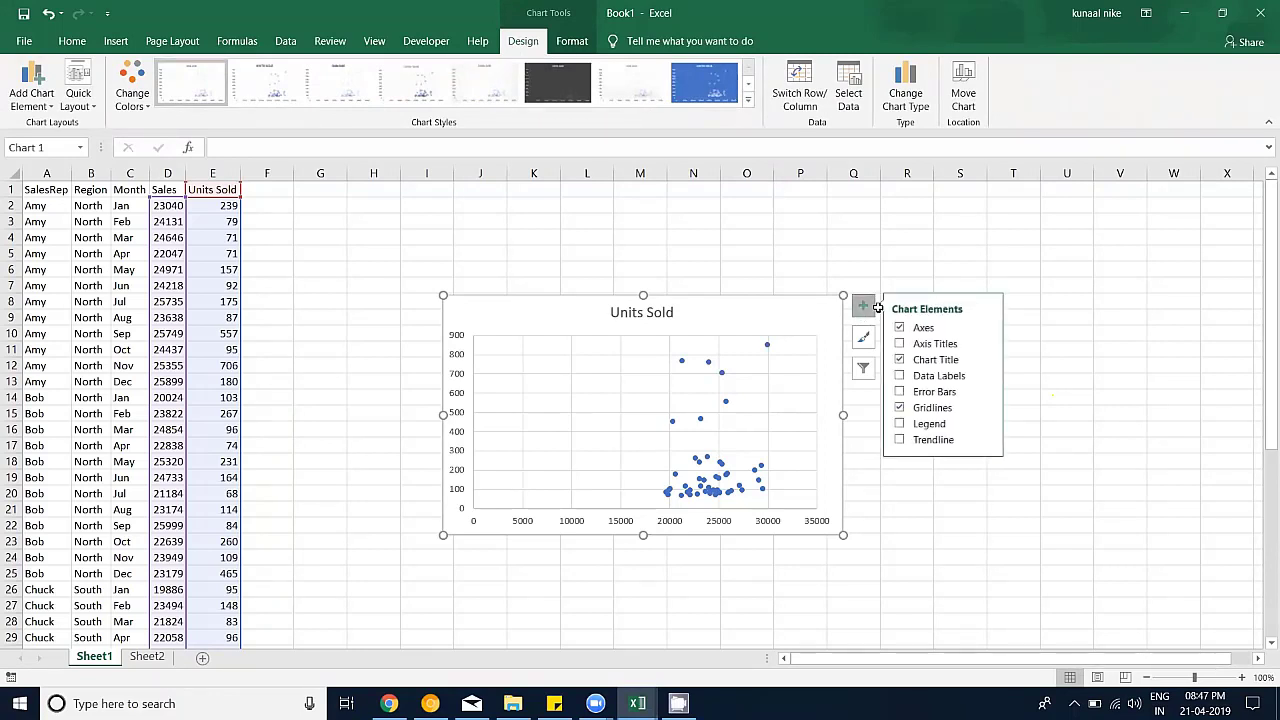
left_click(901, 440)
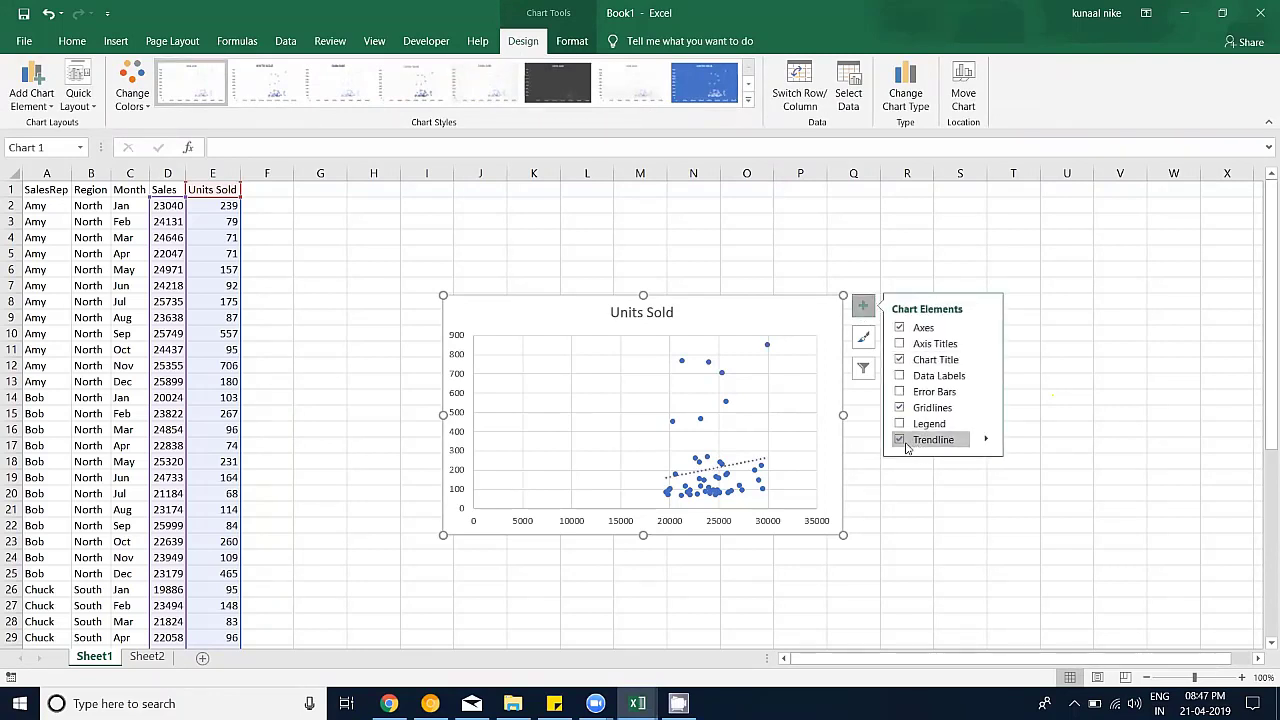
left_click(670, 490)
Move the scatter chart left and up so it sits beside the data.
left_click(373, 461)
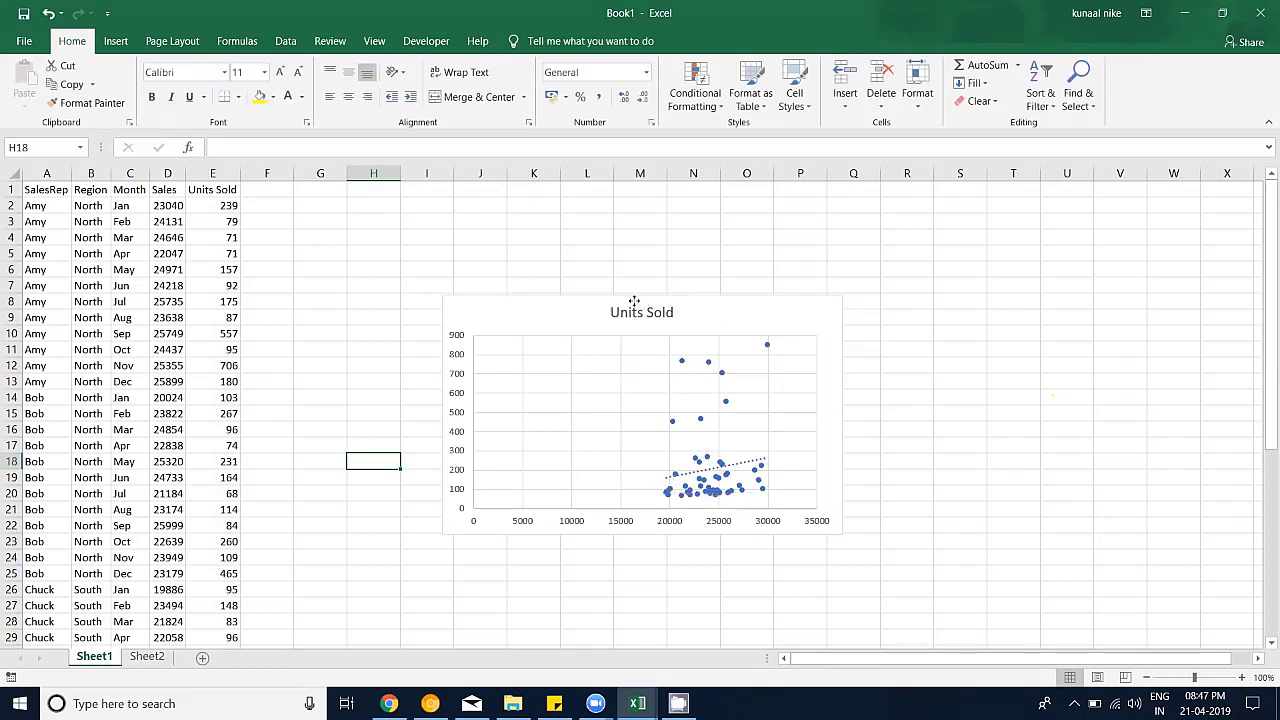
left_click_drag(634, 300, 486, 274)
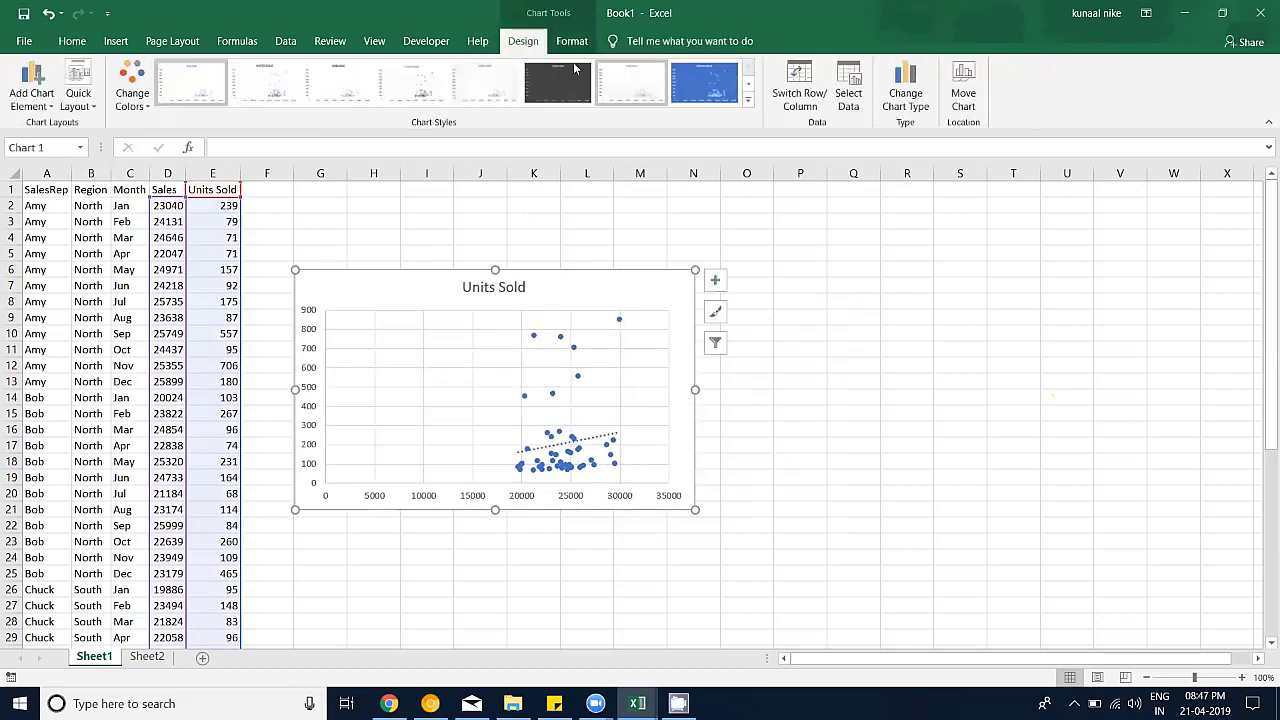
left_click(116, 42)
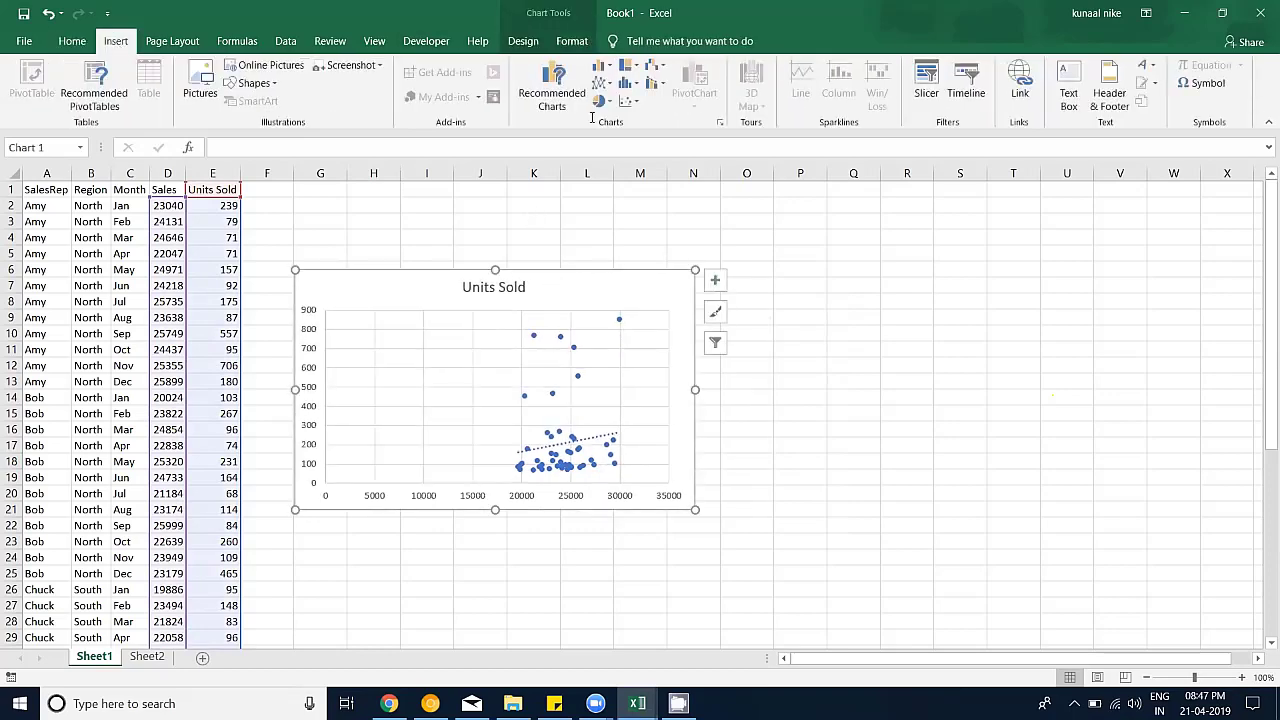